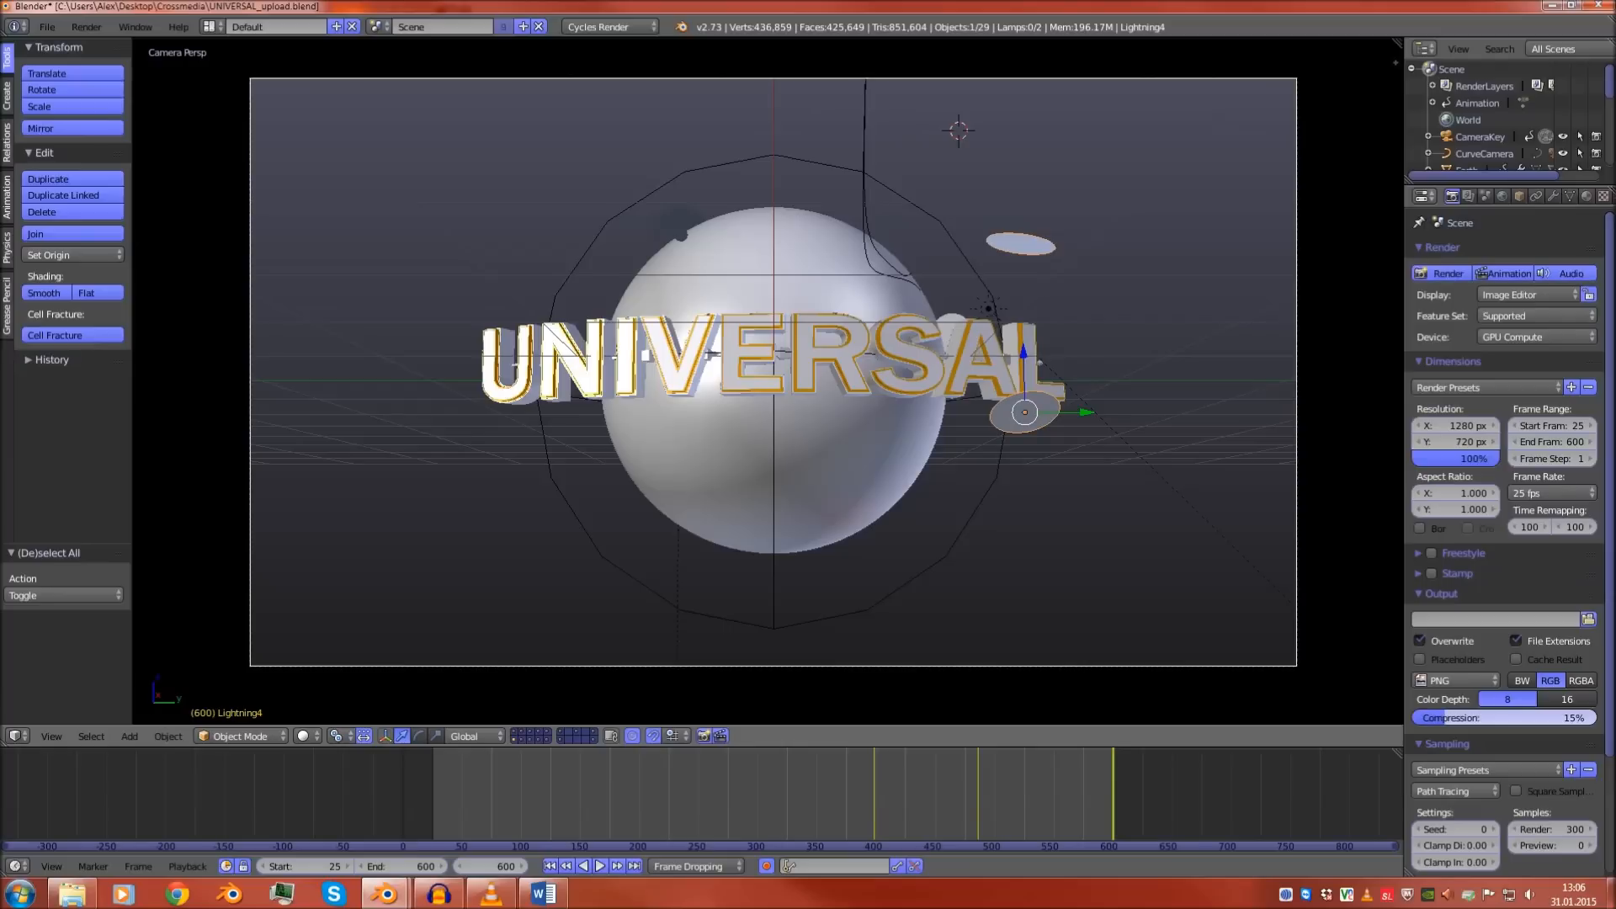
Examine the scene's parts by selecting the black backing lettering, the armature bone and the globe in turn, and deselect everything
click(1233, 239)
click(1228, 382)
click(1227, 382)
click(1228, 381)
click(1226, 381)
click(1225, 380)
right_click(1032, 379)
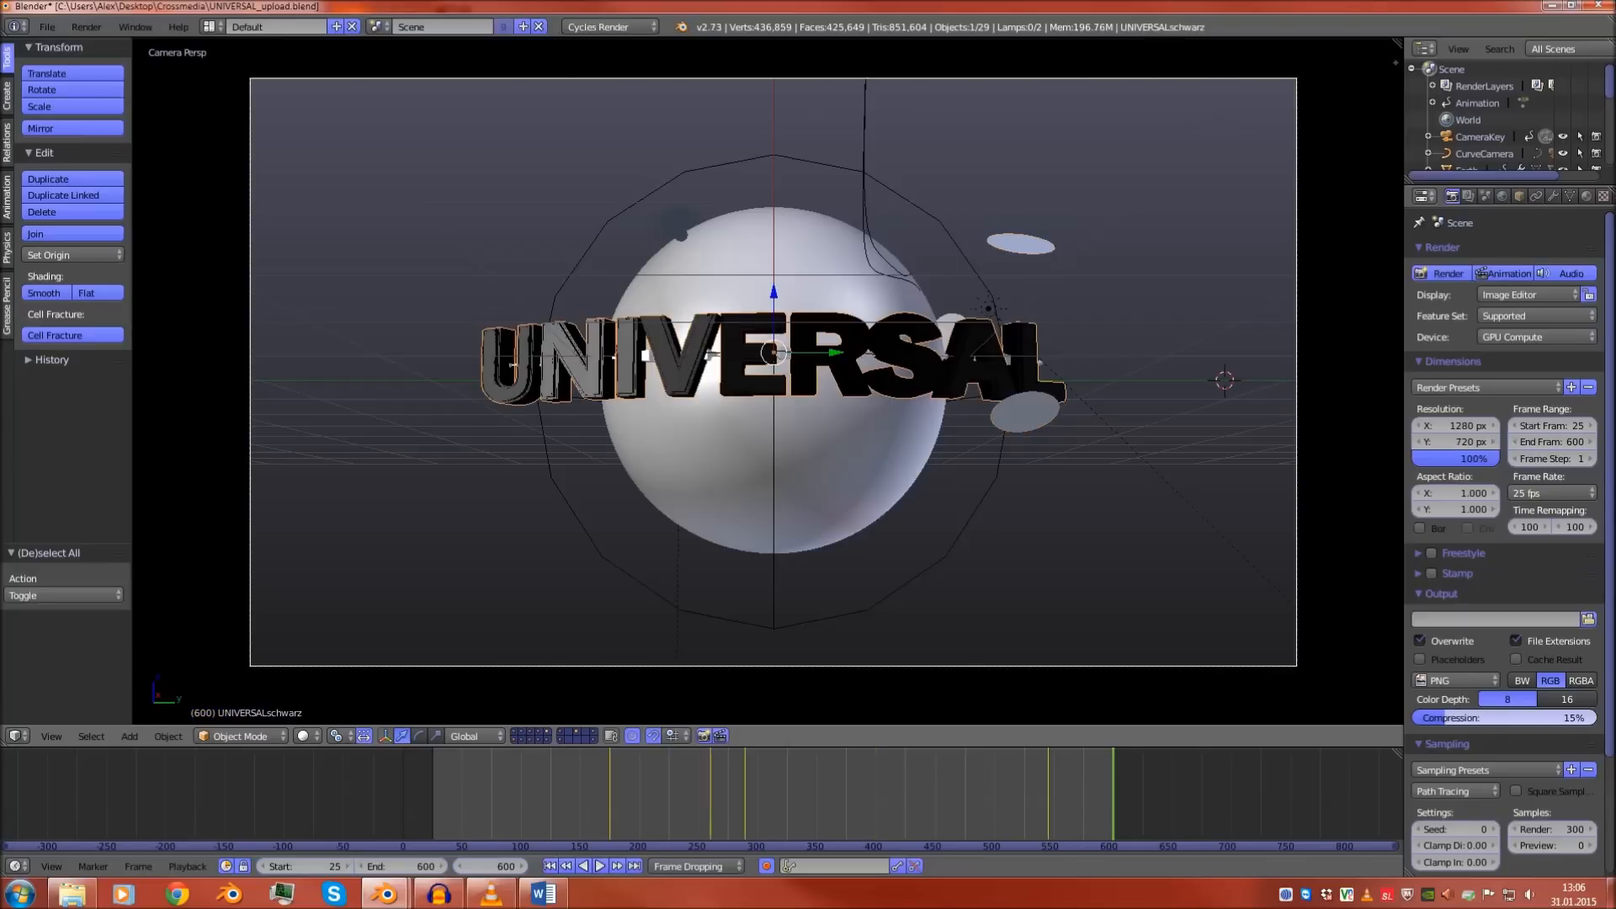
right_click(980, 360)
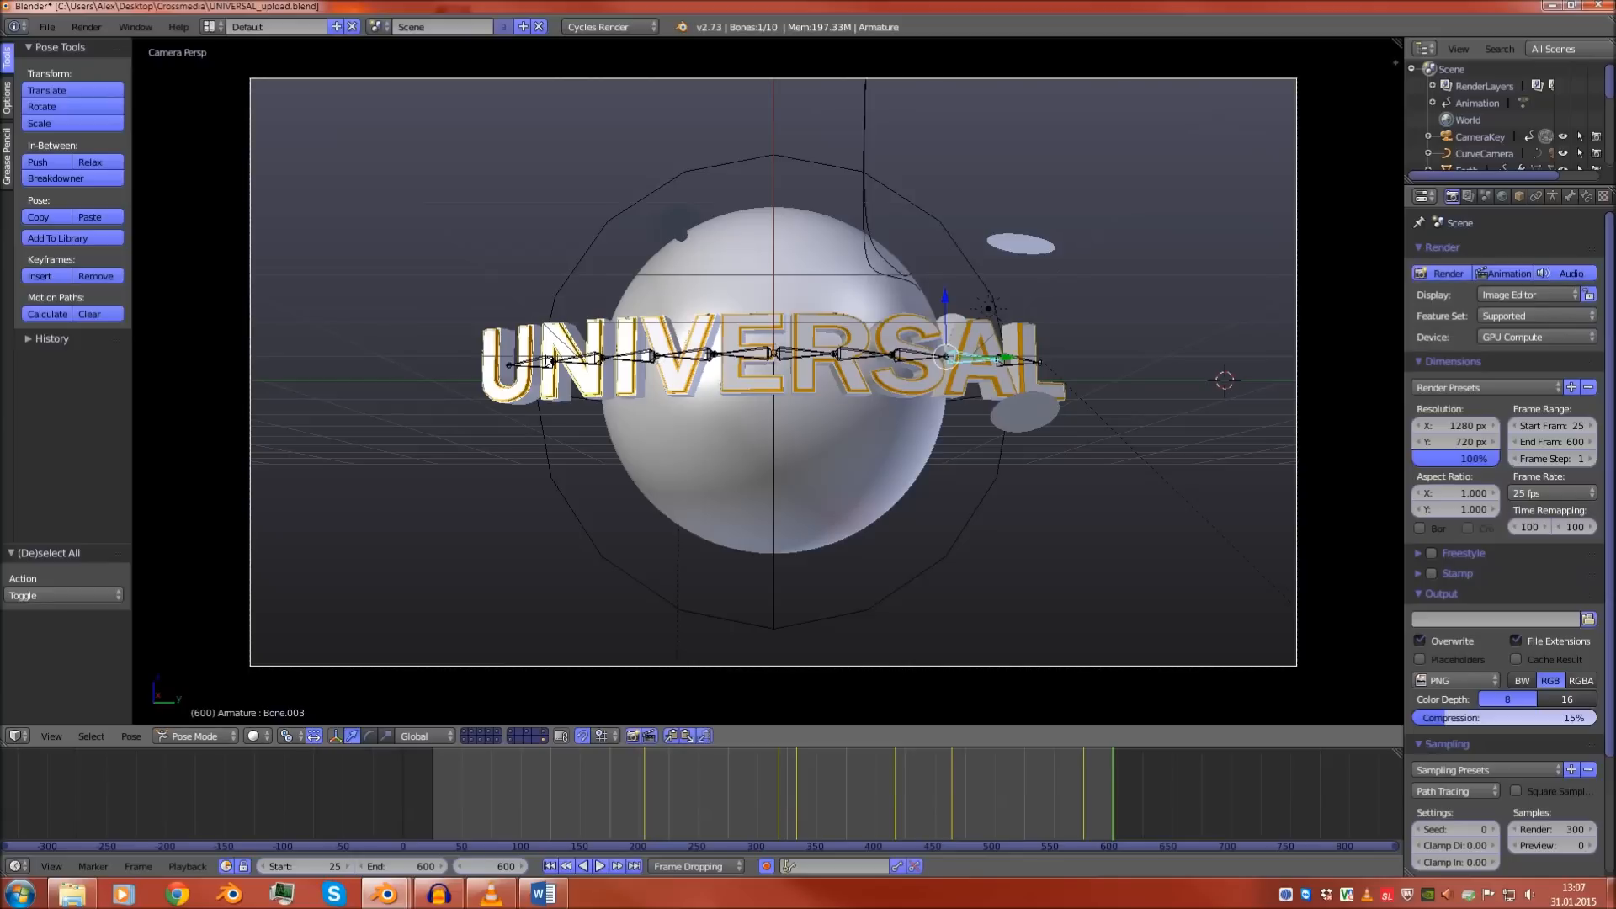
right_click(775, 471)
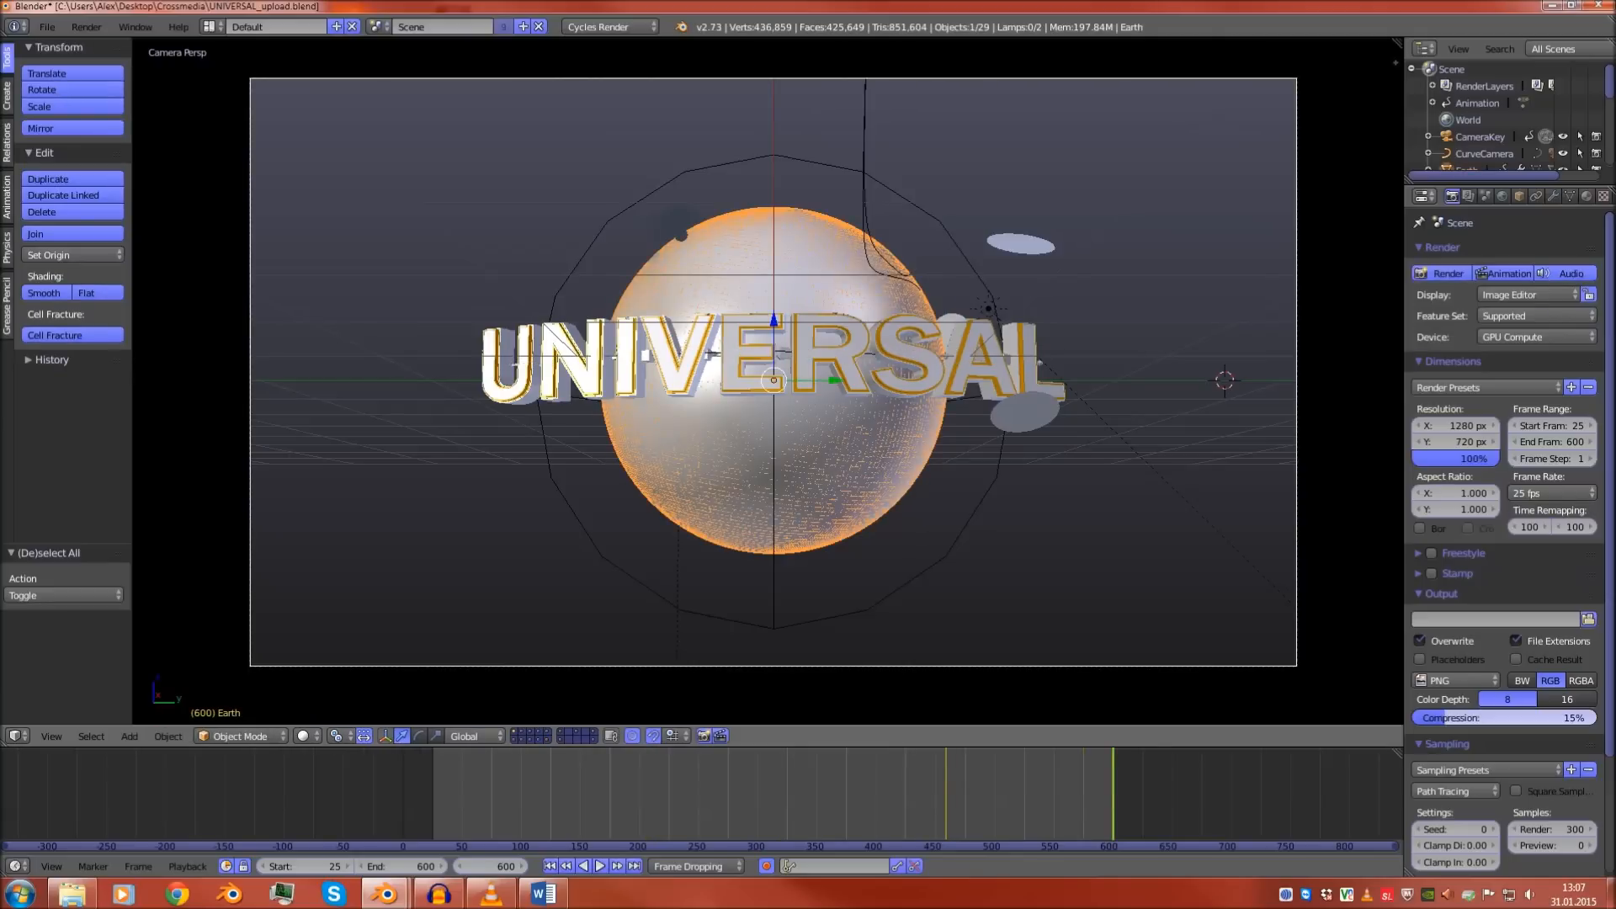
key(a)
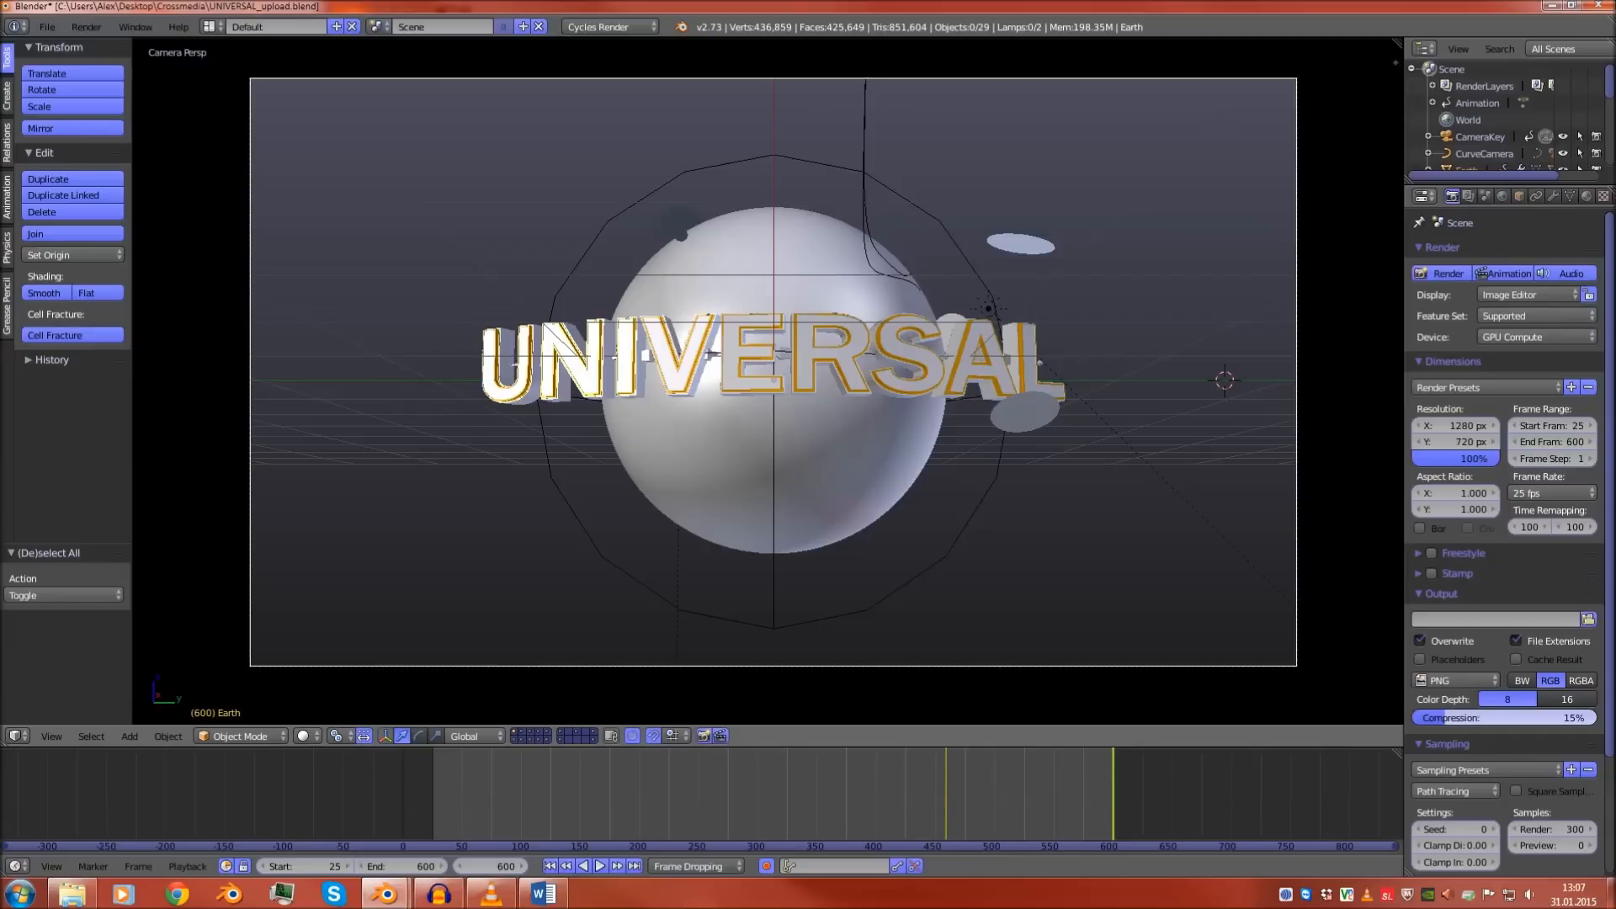
Leave the camera view and examine the curved lettering from the side, selecting the black backing text and the globe's shadow sphere
mouse_move(1111, 796)
mouse_down()
mouse_move(617, 795)
mouse_move(1113, 796)
mouse_up()
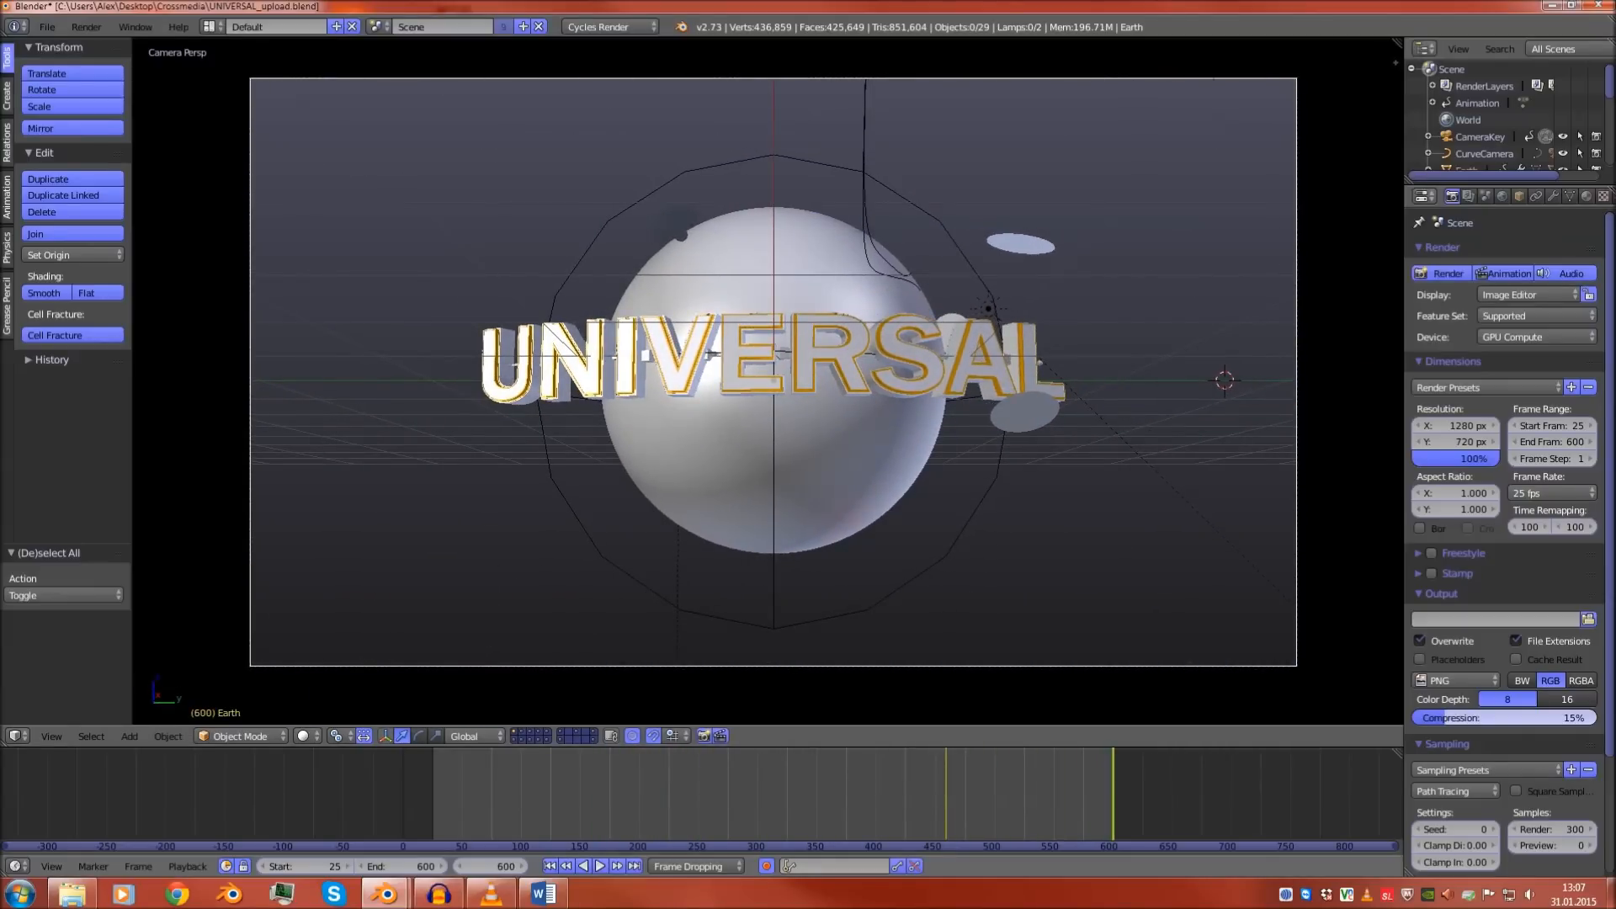
key(KP_0)
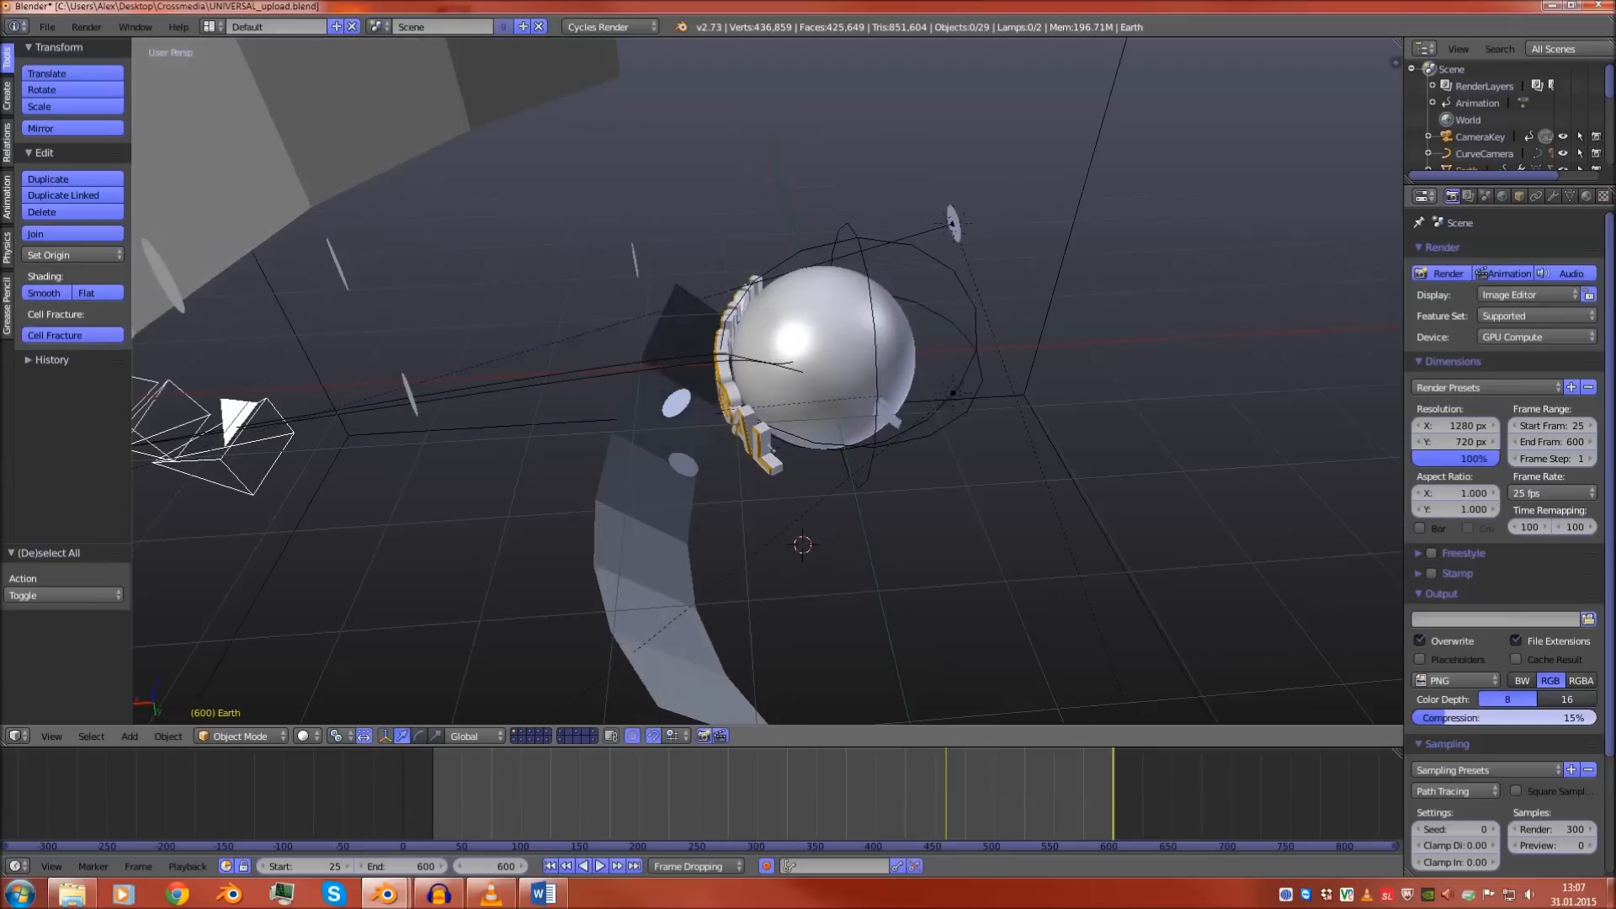
scroll(768, 380, up, 7)
middle_drag(674, 379, 859, 383)
middle_drag(757, 396, 922, 353)
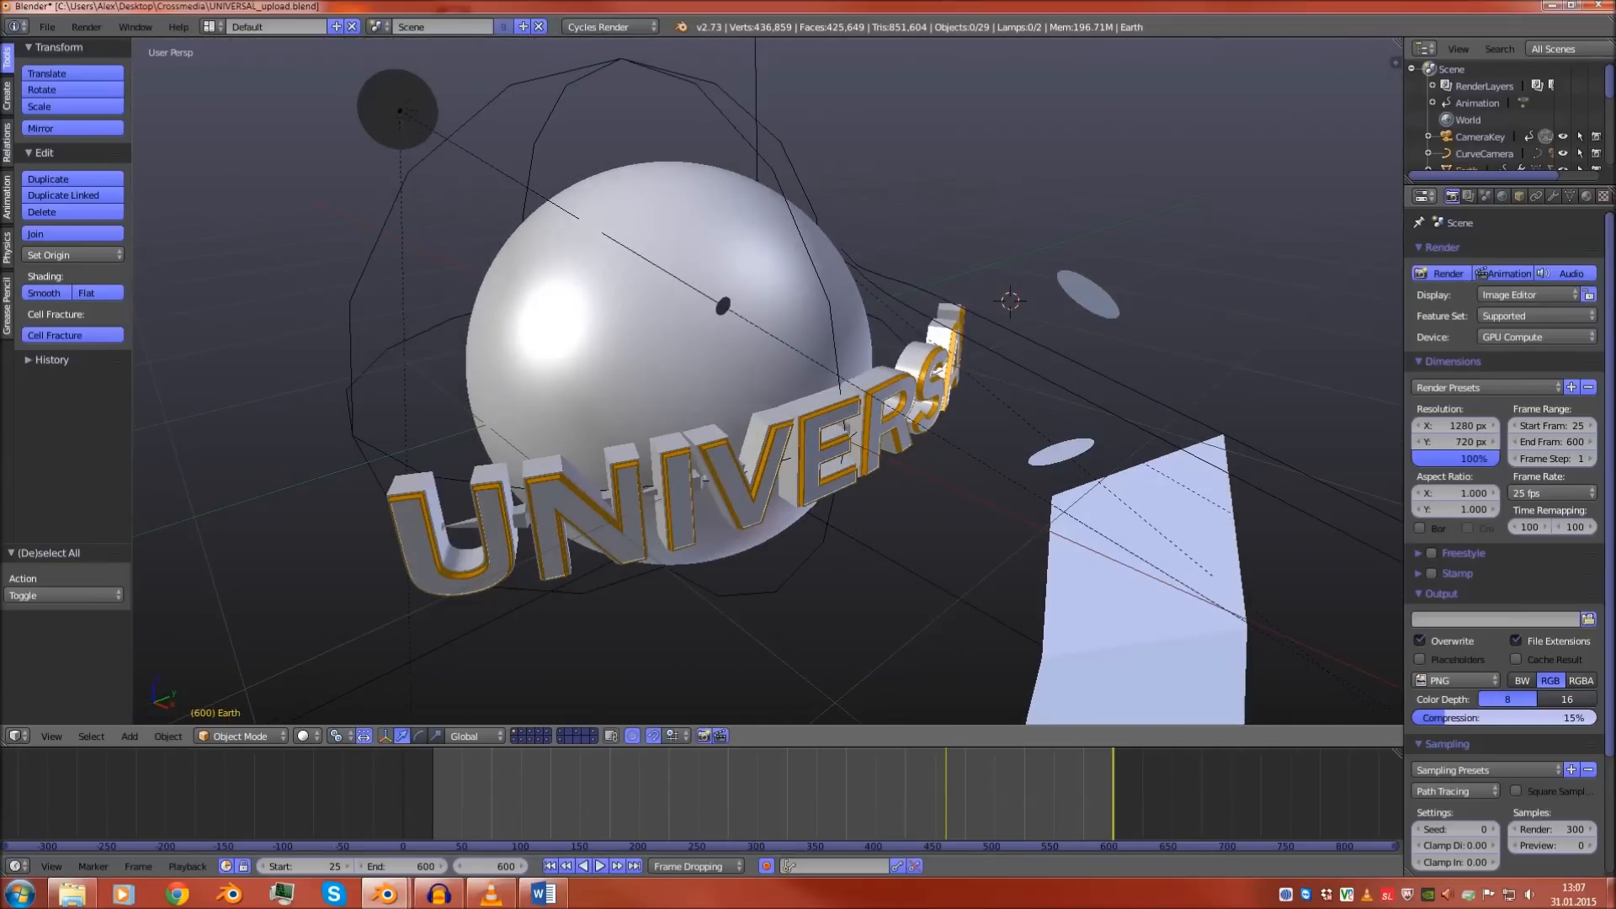
right_click(741, 484)
middle_drag(741, 484, 764, 427)
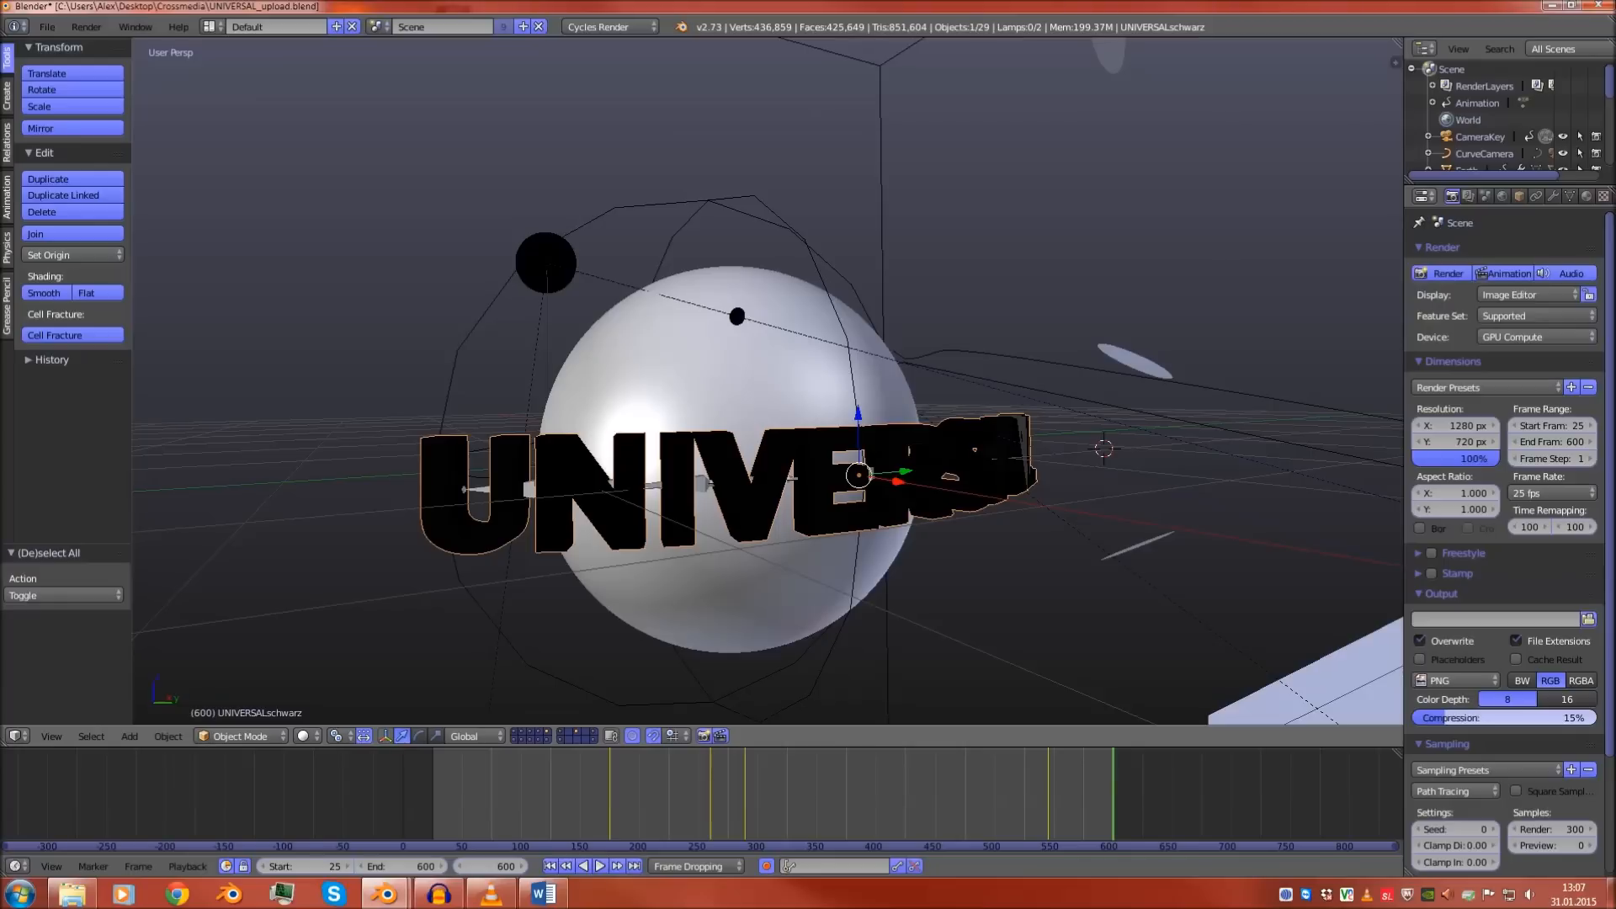
right_click(745, 484)
right_click(745, 484)
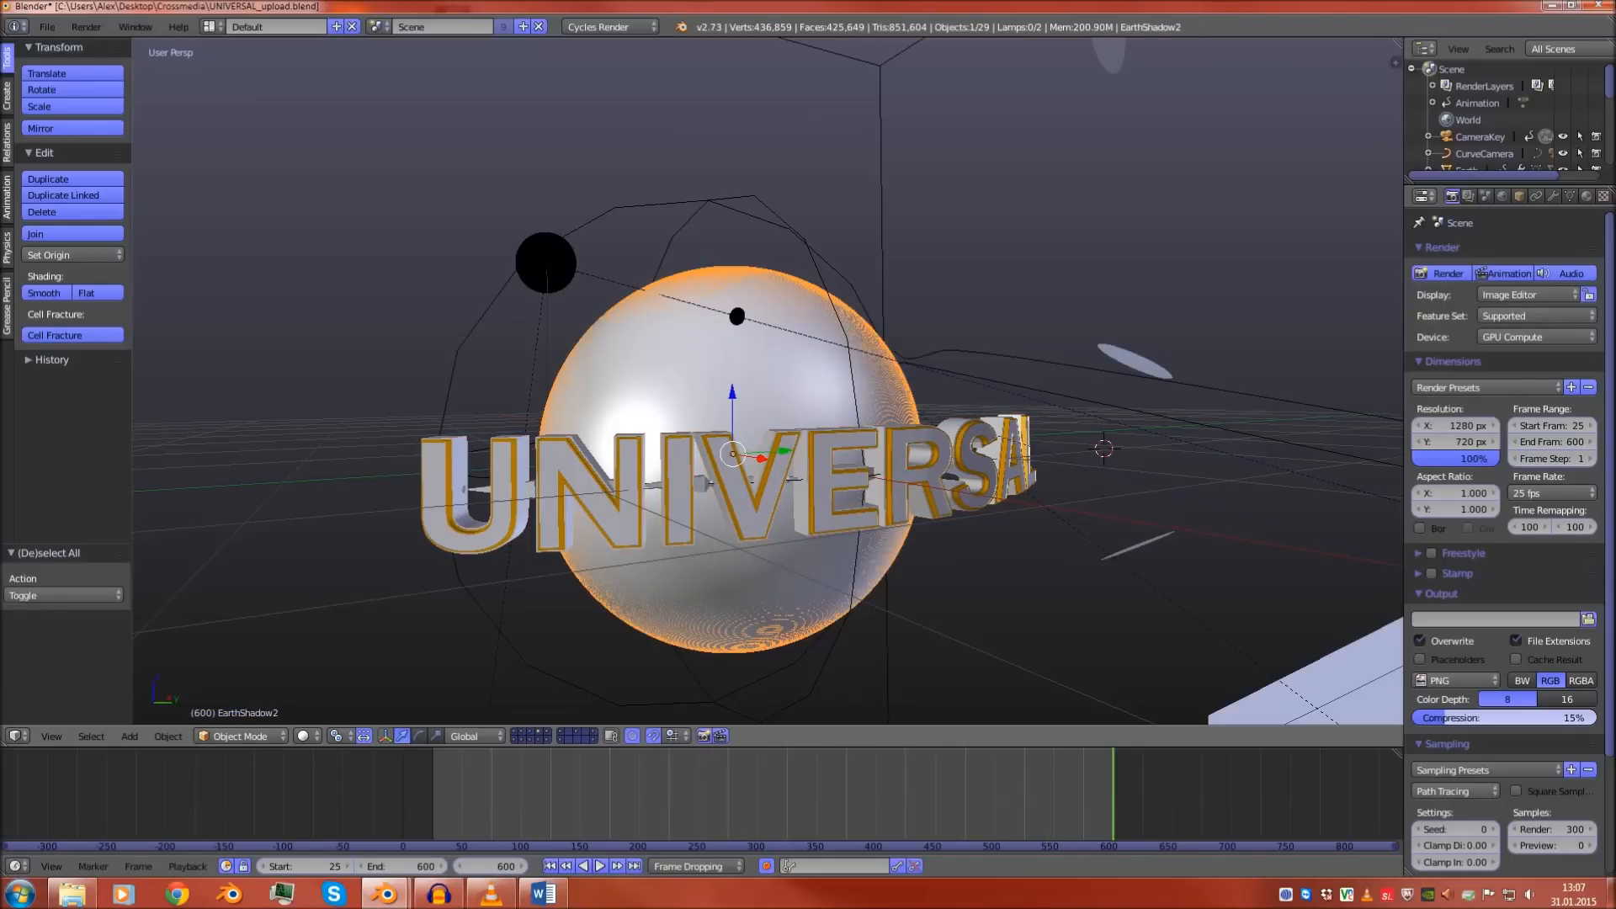
Examine the mesh structure of the UNIVERSAL lettering in Edit Mode and return to Object Mode
right_click(745, 484)
right_click(745, 484)
middle_drag(745, 484, 716, 539)
scroll(737, 532, up, 2)
key(Tab)
scroll(771, 552, down, 2)
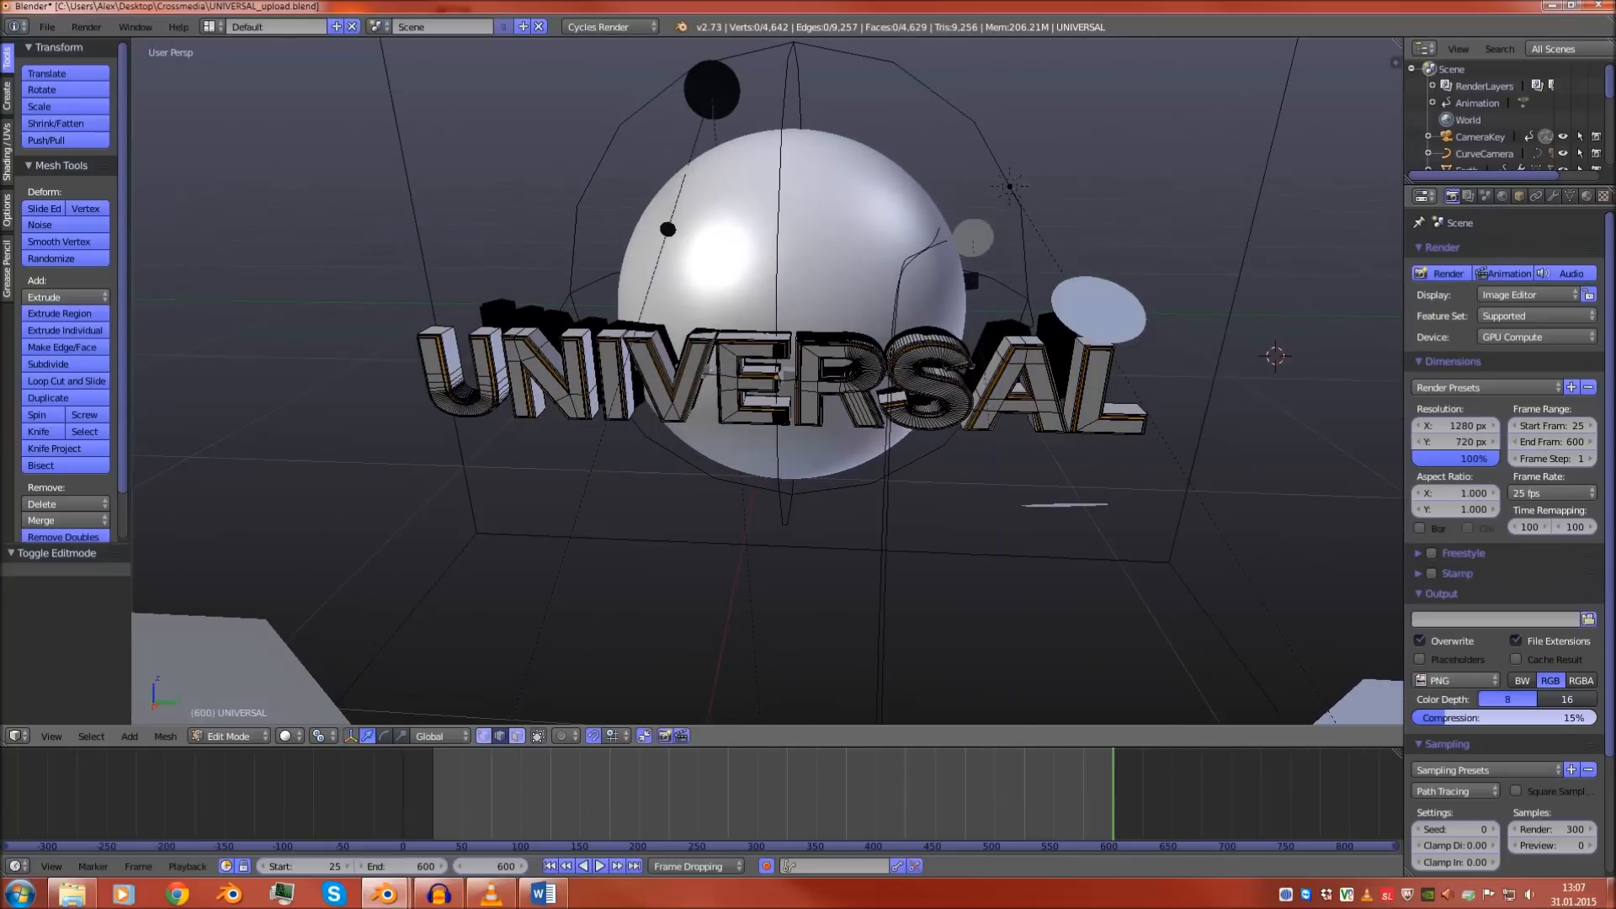
key(n)
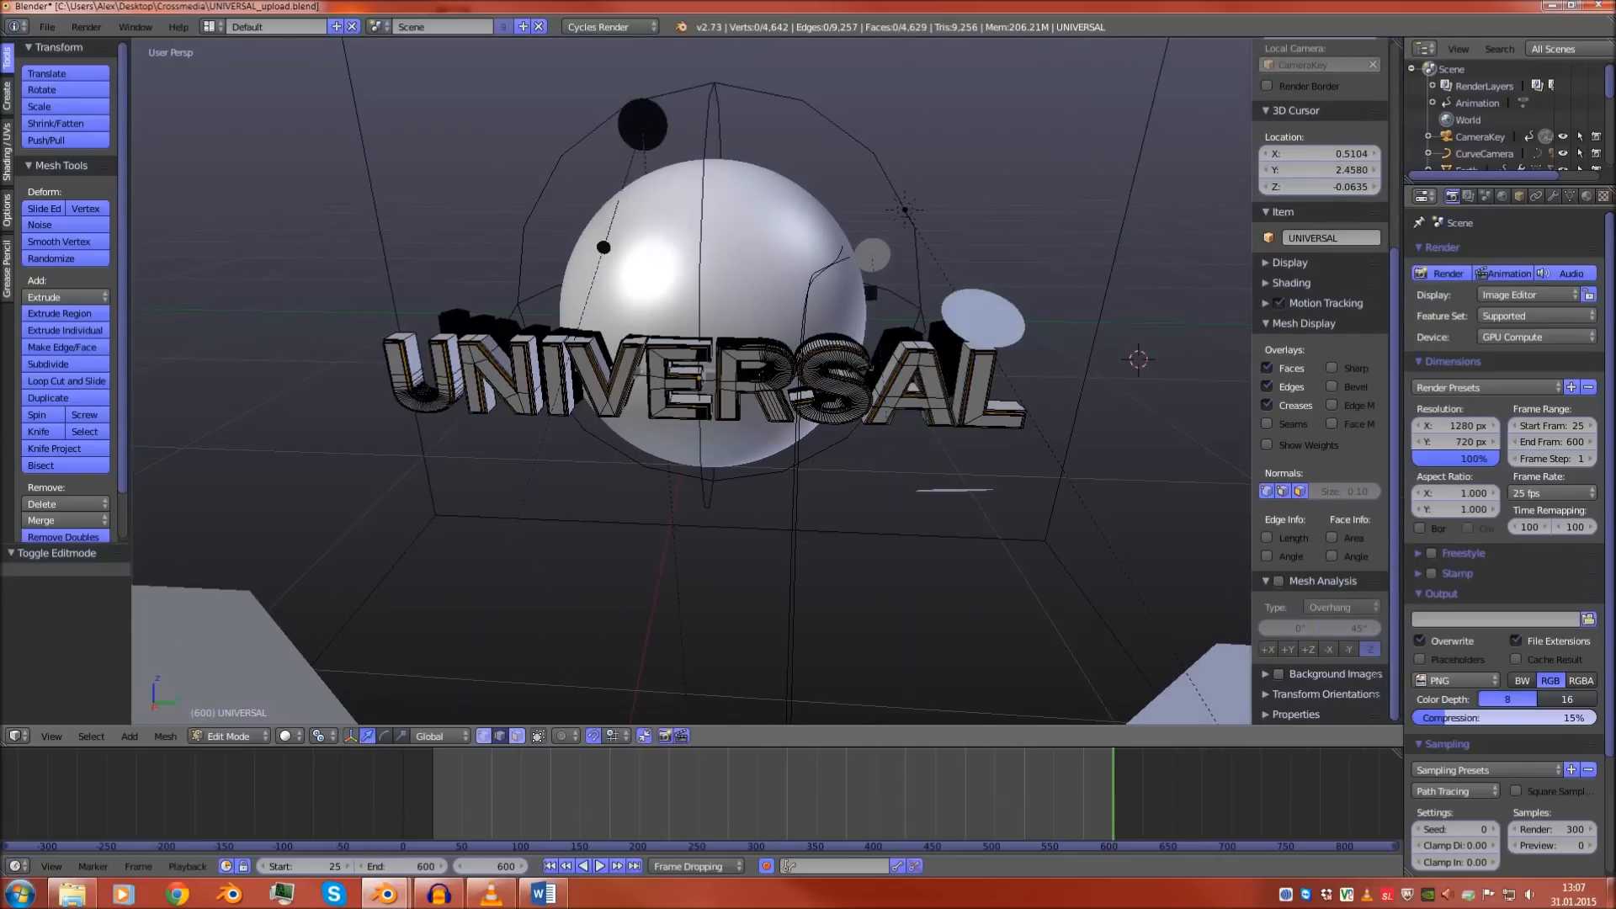
scroll(1321, 379, up, 3)
key(n)
mouse_move(768, 421)
shift+middle_down()
mouse_move(766, 480)
mouse_move(728, 414)
mouse_move(734, 371)
mouse_move(770, 400)
shift+middle_up()
scroll(768, 421, up, 1)
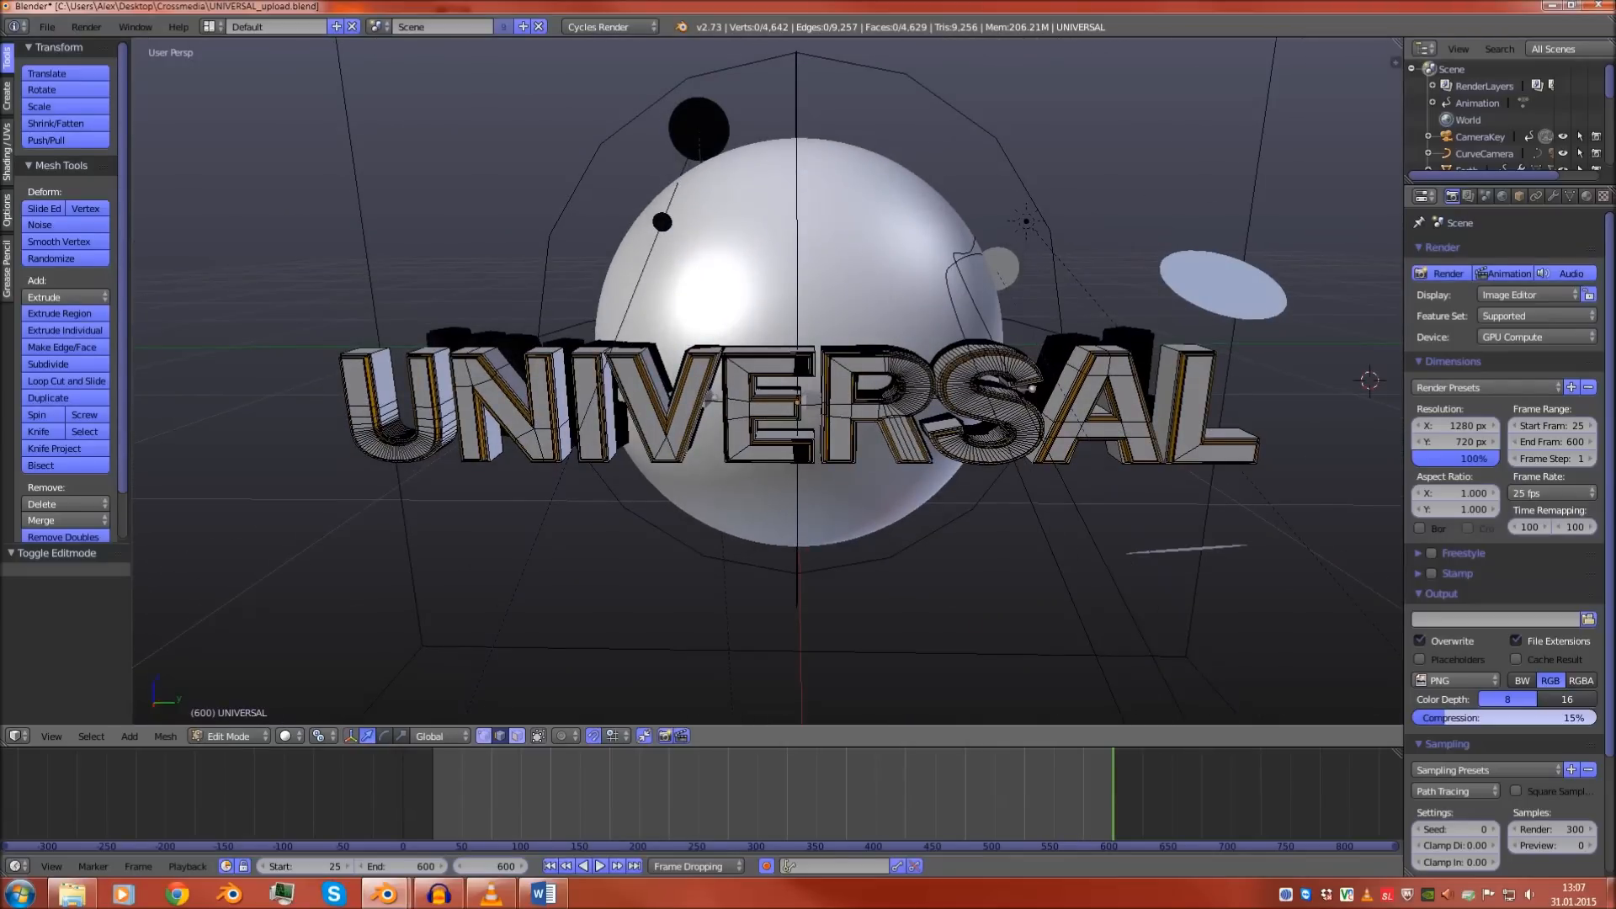
key(Tab)
Compare the UNIVERSALschwarz and UNIVERSAL meshes by viewing each of them in Edit Mode
scroll(767, 381, down, 3)
middle_drag(768, 380, 778, 320)
key(a)
scroll(768, 417, up, 3)
right_click(779, 413)
key(Tab)
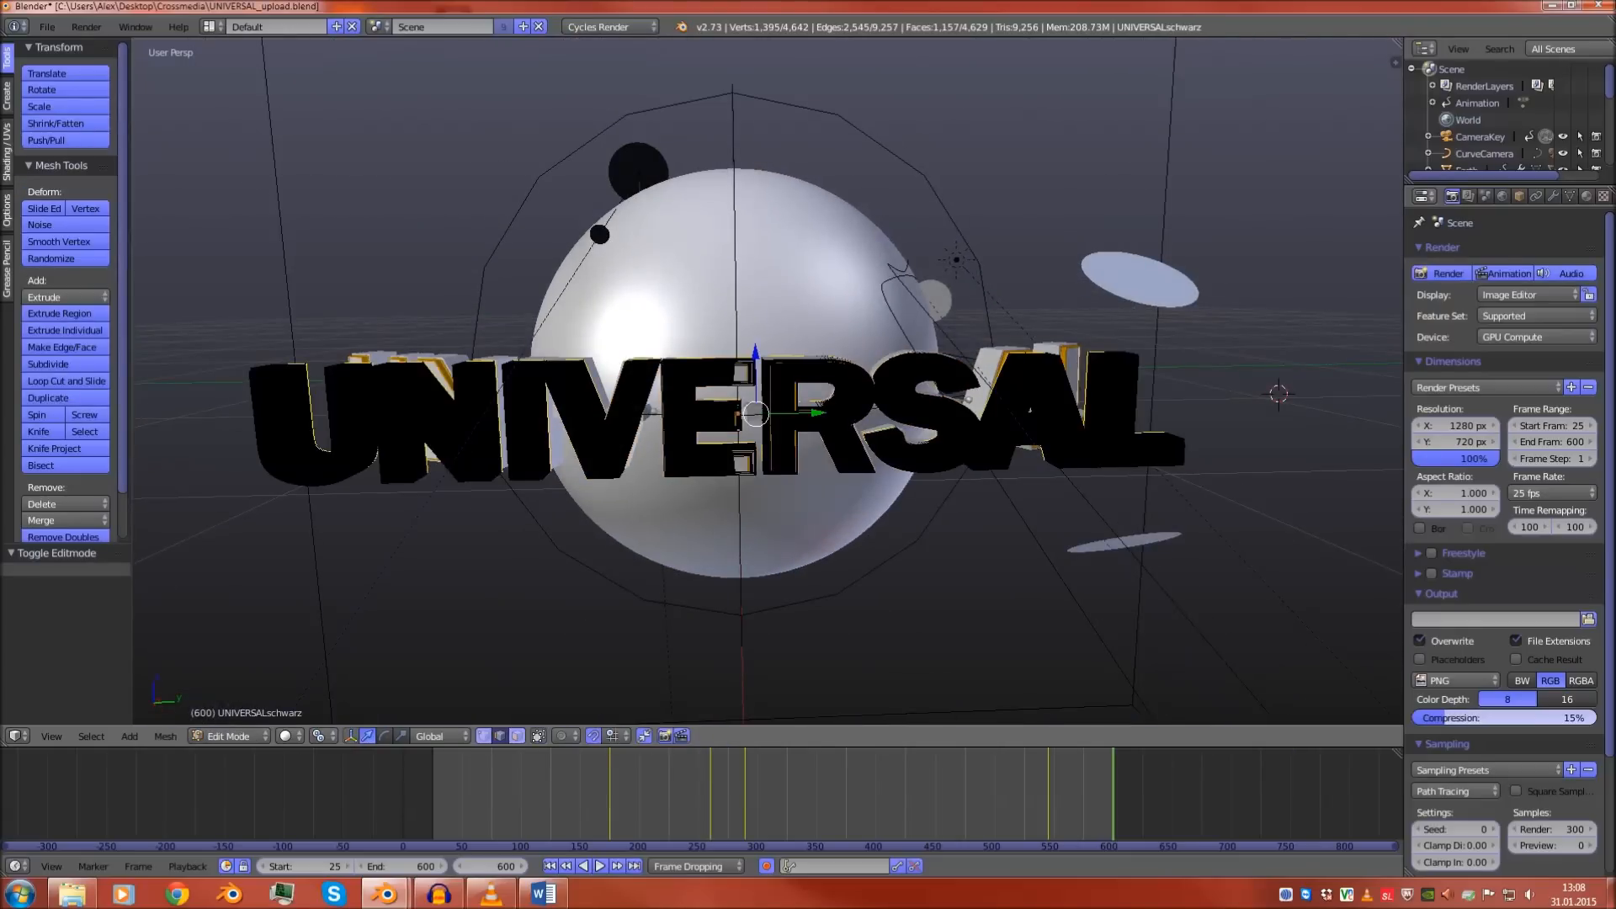
key(Tab)
right_click(779, 413)
key(Tab)
middle_drag(780, 404, 842, 392)
key(Tab)
right_click(776, 421)
key(Tab)
key(Tab)
right_click(800, 388)
key(Tab)
Inspect the UNIVERSAL mesh in vertex select mode, return to Object Mode and deselect everything
shift+middle_drag(749, 412, 741, 377)
scroll(747, 413, down, 1)
scroll(741, 378, up, 1)
click(483, 736)
scroll(767, 381, up, 2)
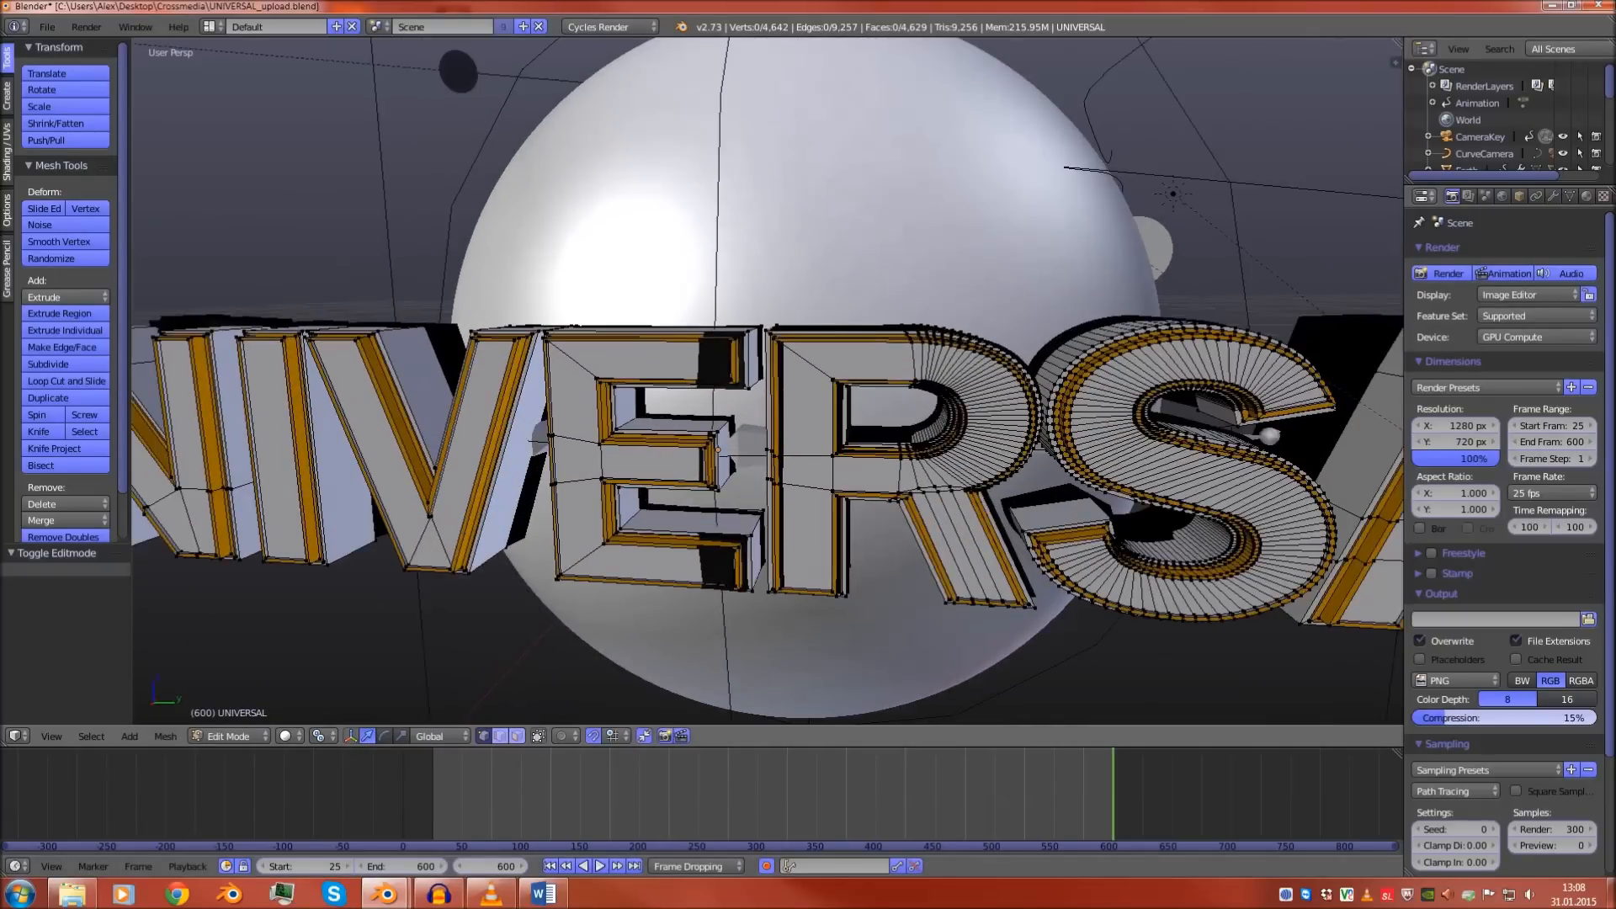
scroll(718, 449, down, 4)
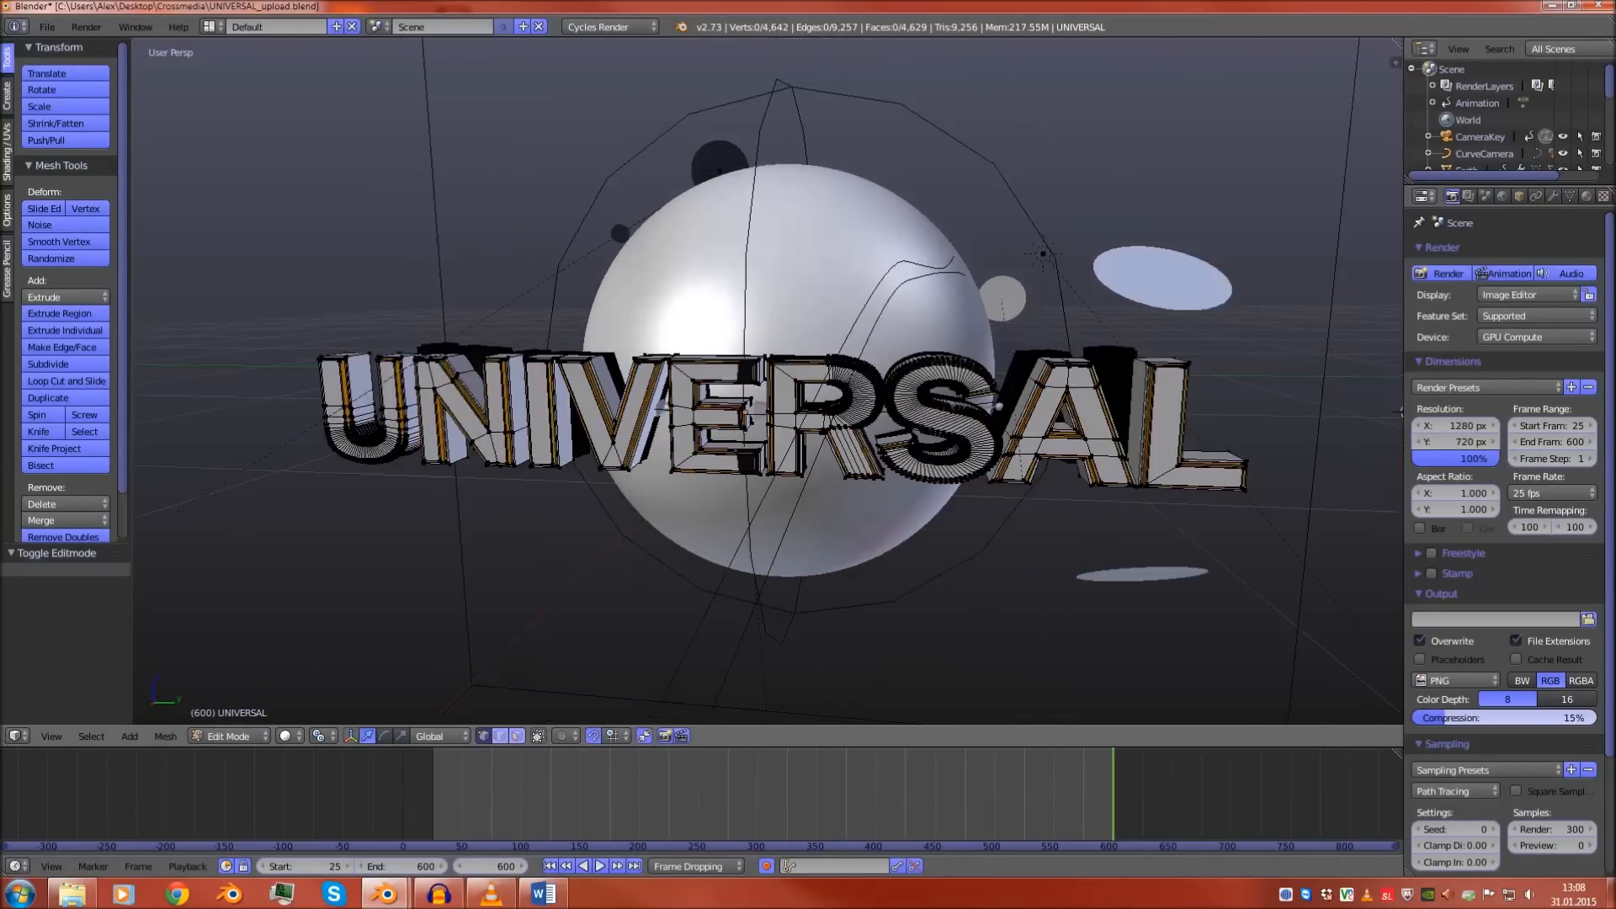
key(Tab)
key(a)
Inspect the raised gold border on the letter E up close
scroll(756, 405, up, 1)
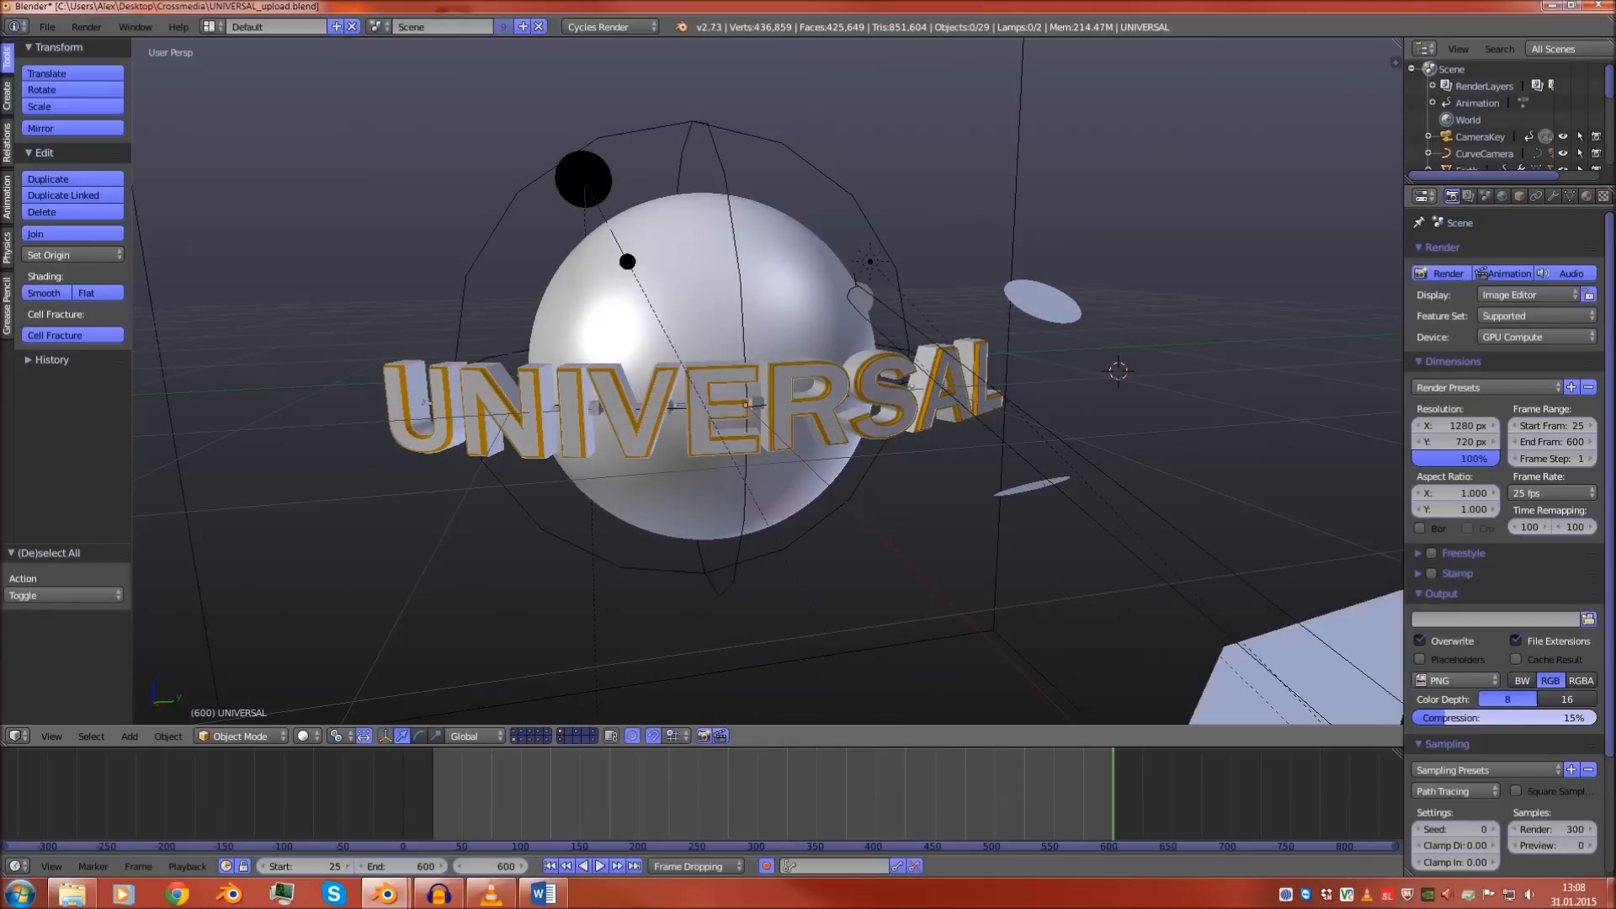
shift+middle_drag(756, 405, 673, 421)
scroll(715, 413, up, 2)
scroll(768, 380, up, 1)
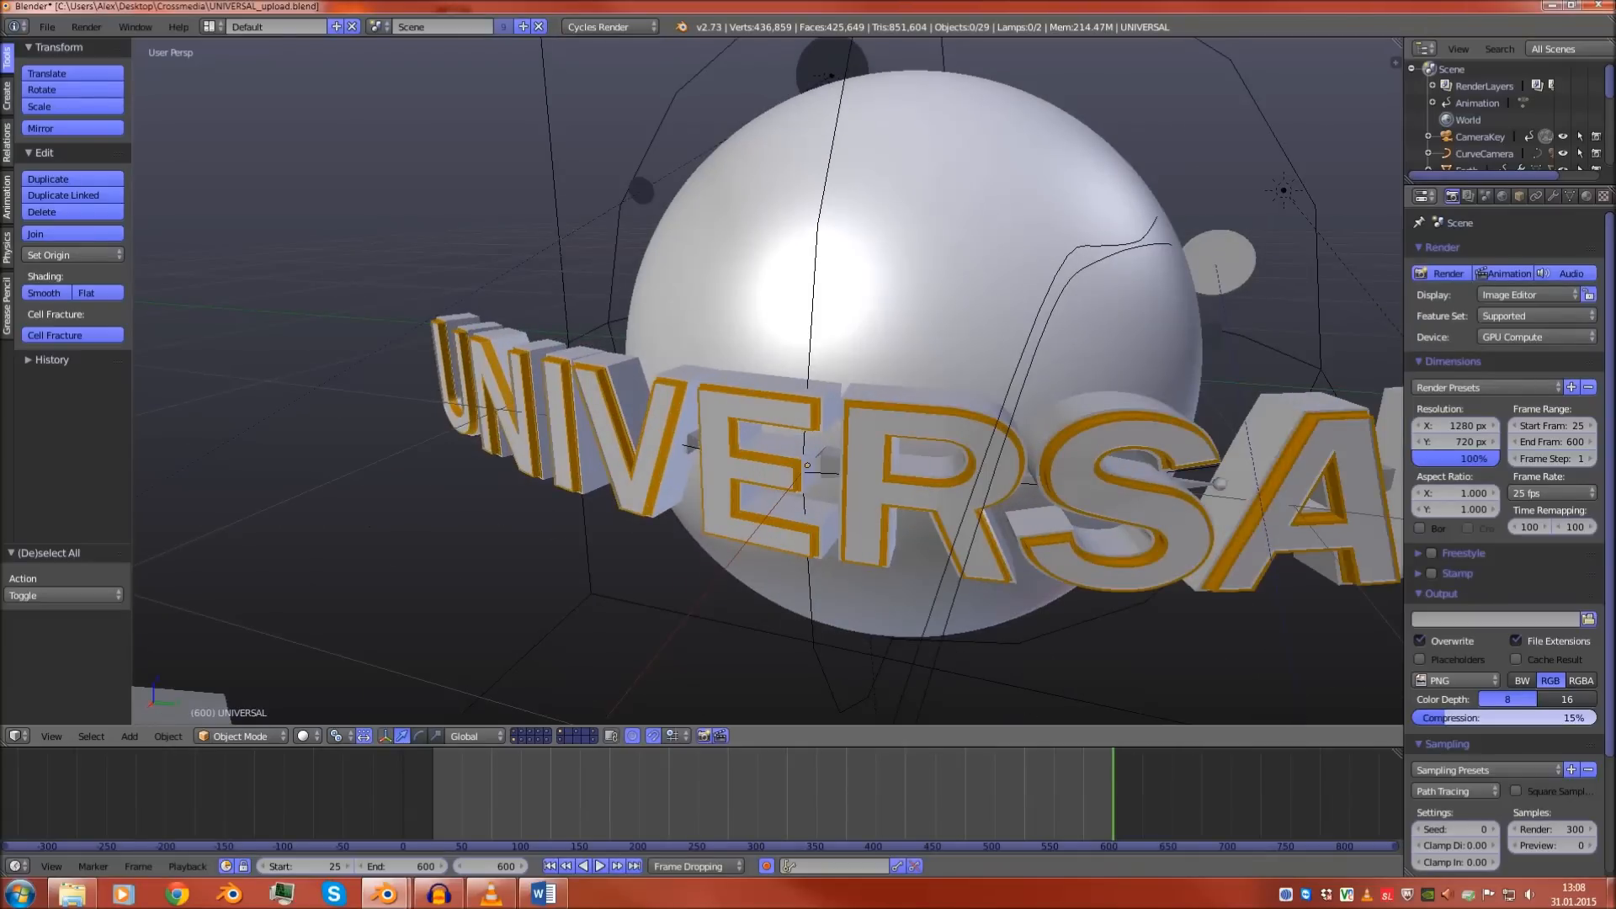
scroll(758, 421, up, 8)
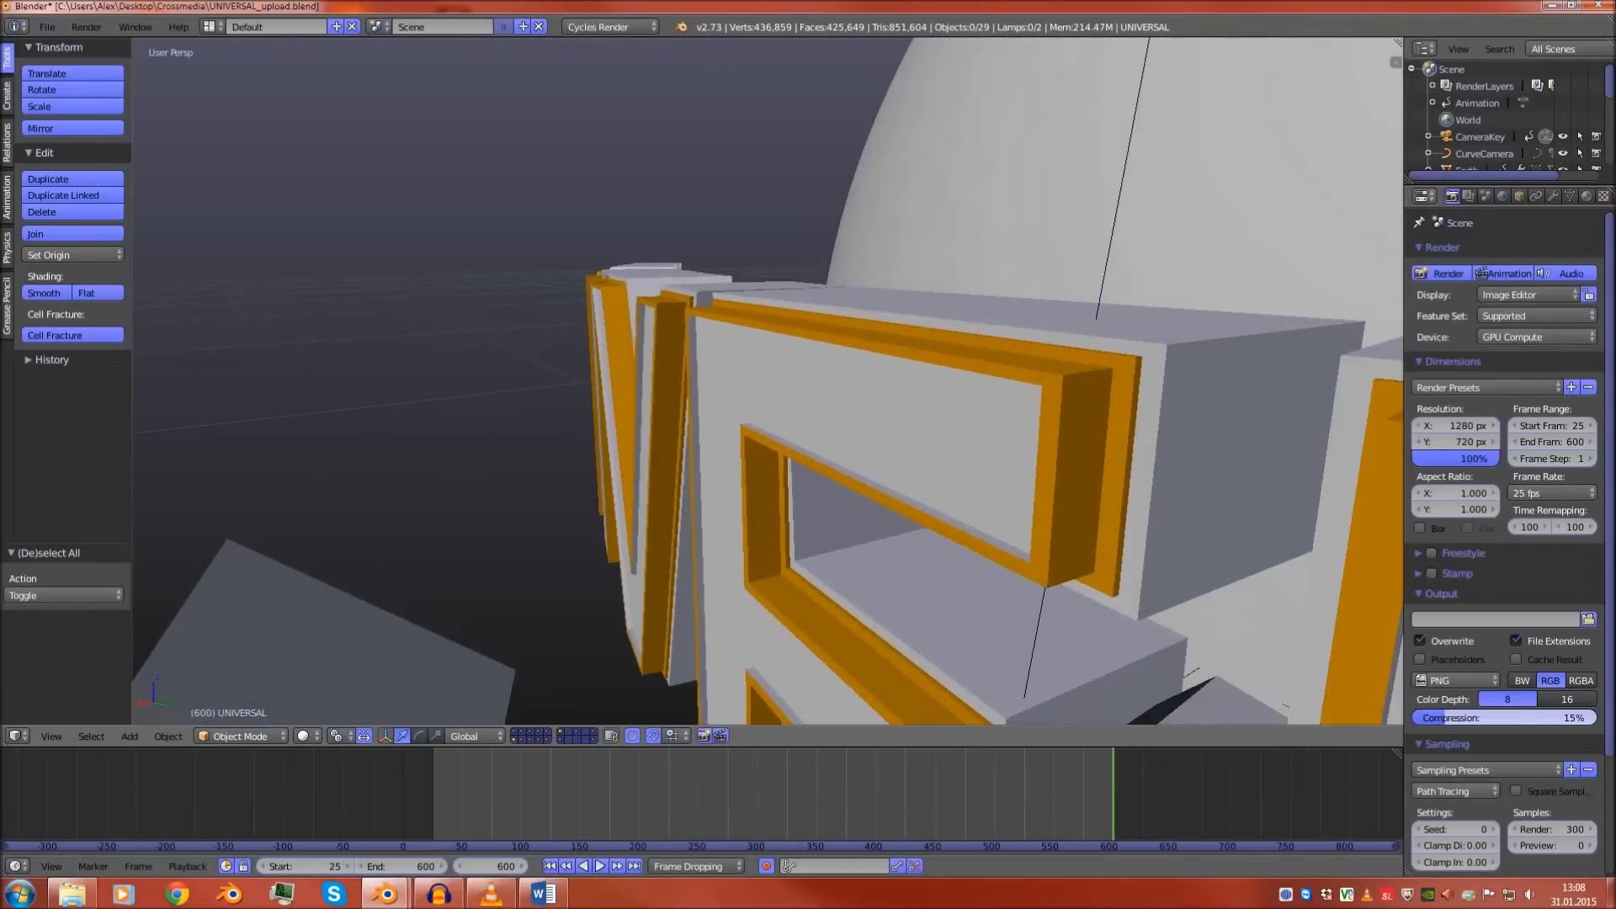
shift+middle_drag(768, 396, 698, 393)
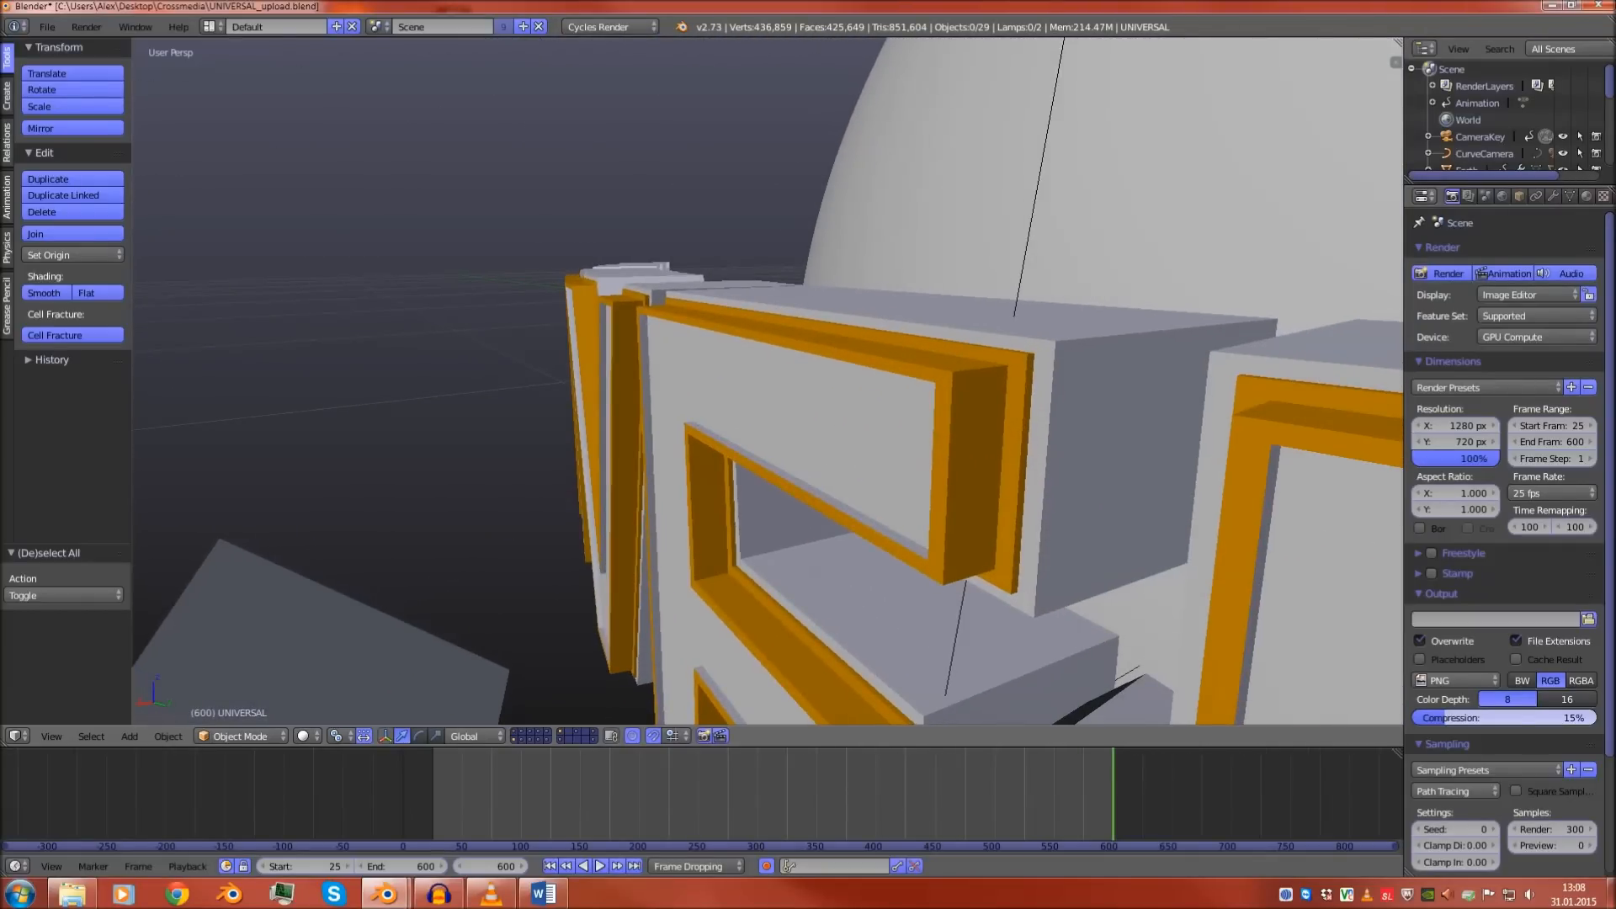
scroll(767, 381, down, 8)
middle_drag(758, 396, 842, 383)
scroll(768, 380, down, 4)
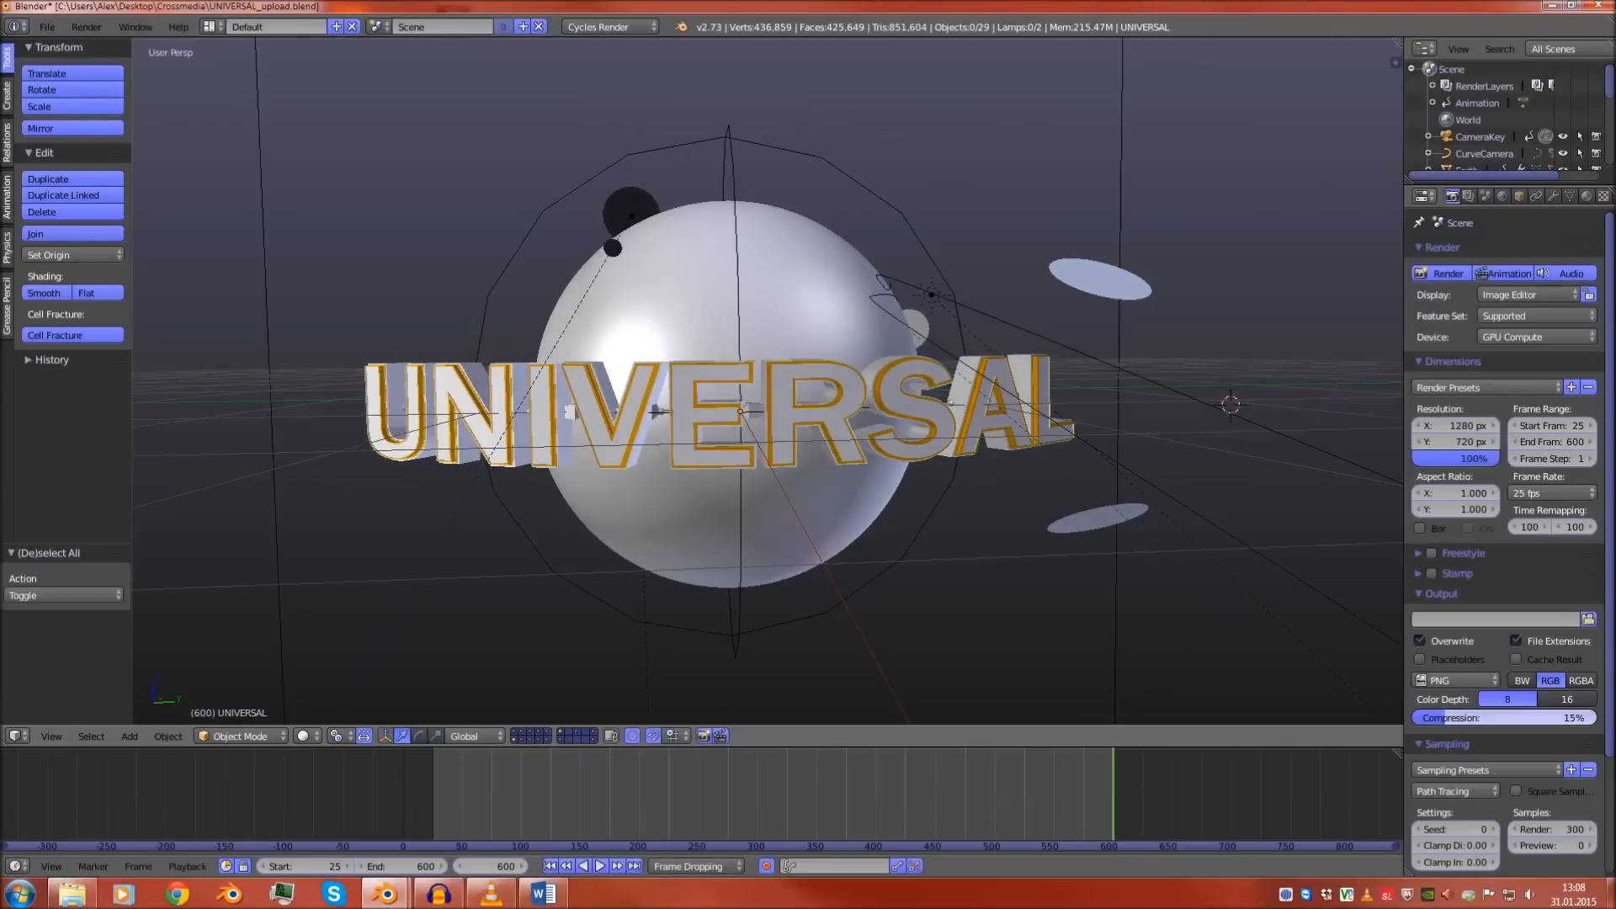
Examine the finished lettering around the globe from several angles, select it briefly and deselect everything
middle_drag(768, 387, 699, 394)
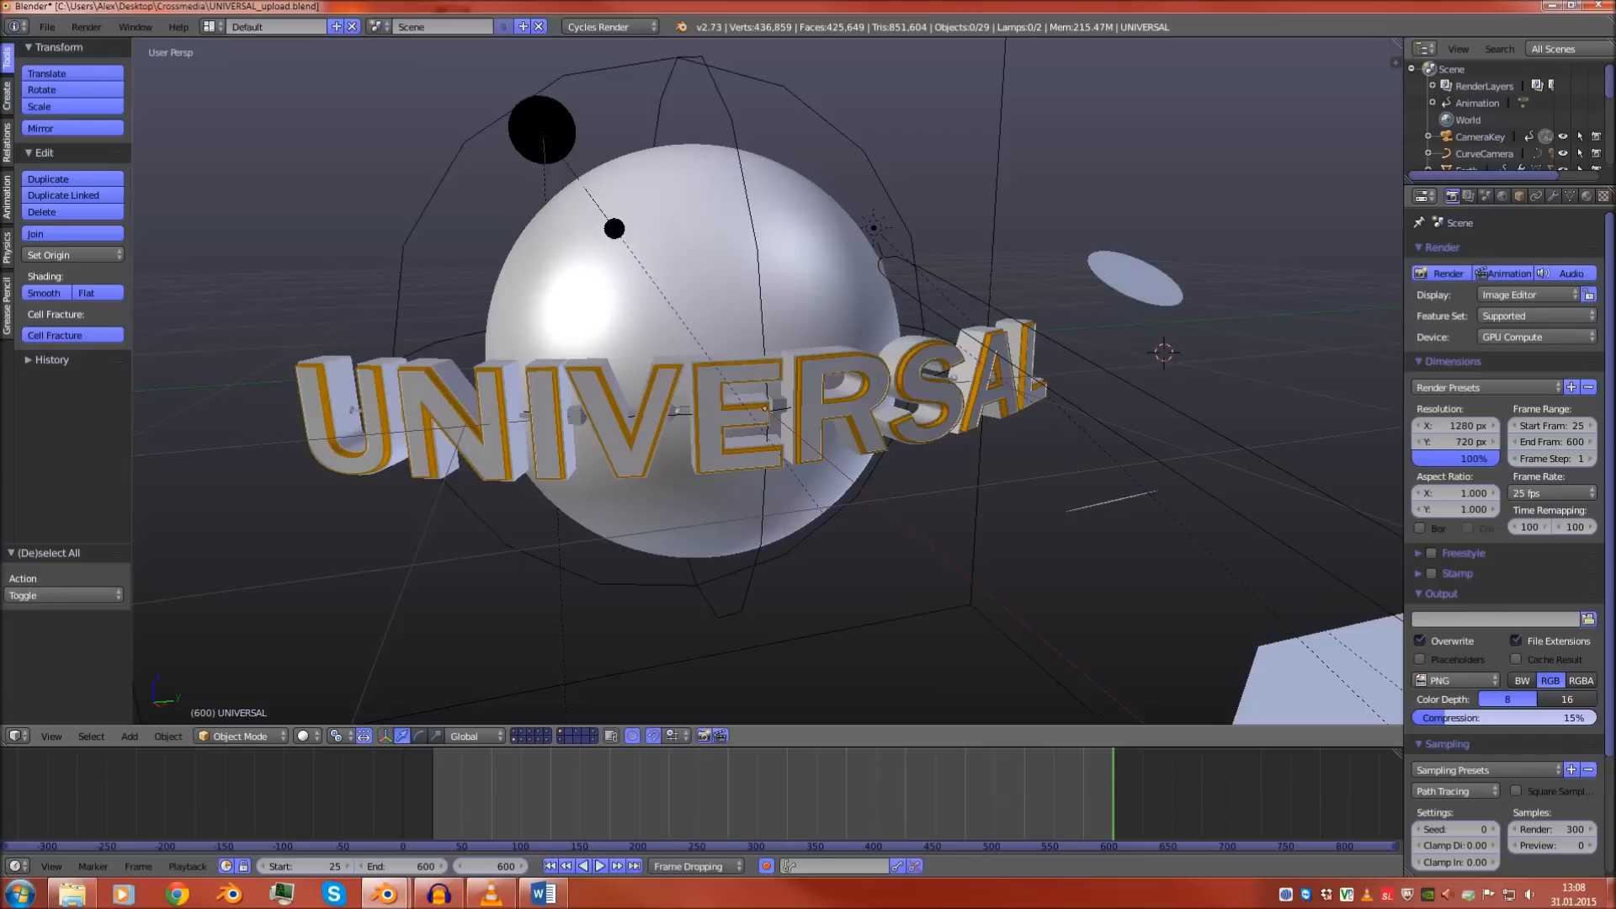
scroll(768, 381, down, 2)
scroll(768, 381, down, 2)
scroll(768, 381, up, 2)
scroll(768, 380, up, 4)
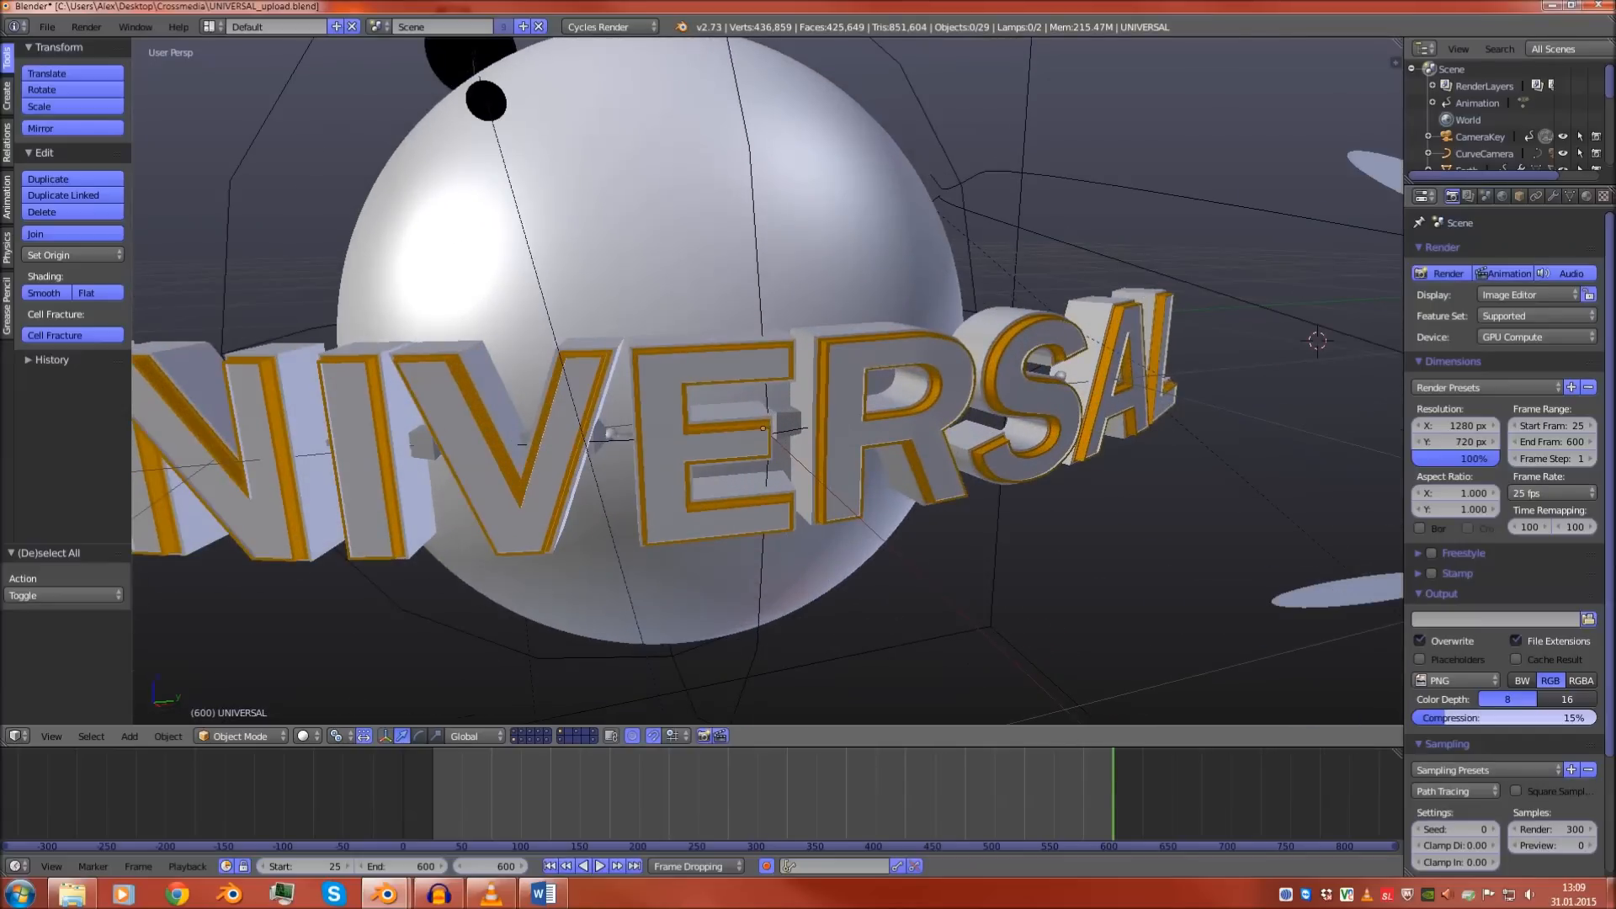
right_click(788, 420)
middle_drag(788, 420, 779, 573)
scroll(758, 489, down, 3)
scroll(767, 380, down, 1)
mouse_move(1113, 795)
mouse_down()
mouse_move(673, 795)
mouse_move(1113, 796)
mouse_up()
middle_drag(926, 505, 1147, 358)
middle_drag(1146, 358, 1123, 220)
scroll(1170, 345, up, 2)
scroll(1177, 286, down, 1)
key(a)
right_click(825, 430)
middle_drag(825, 430, 692, 429)
right_click(748, 459)
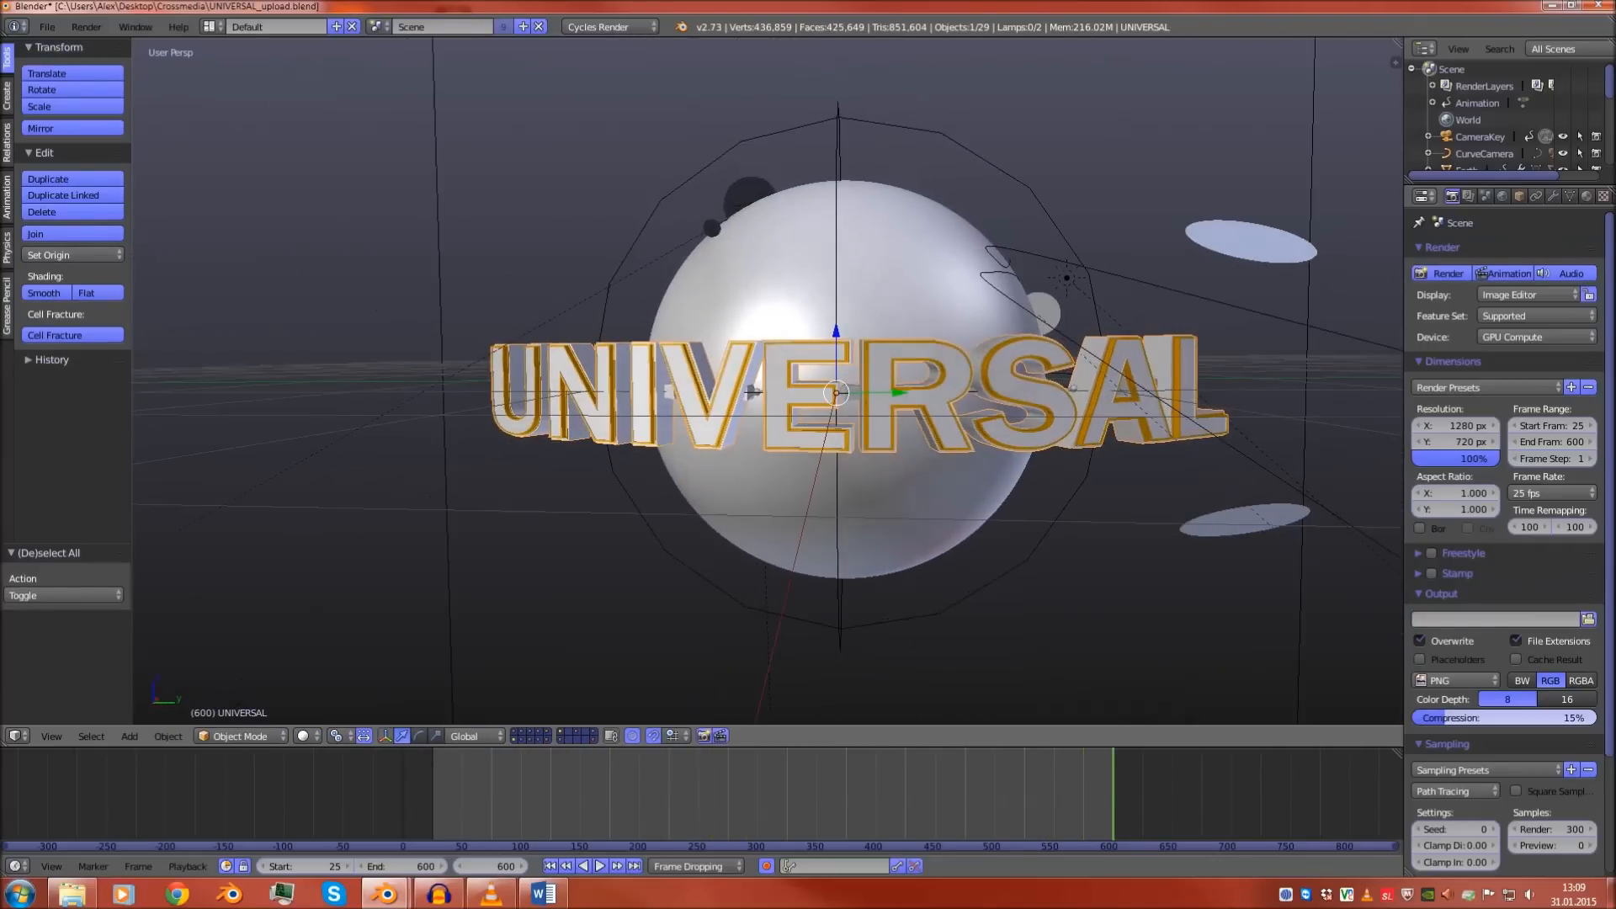
middle_drag(692, 430, 645, 459)
key(a)
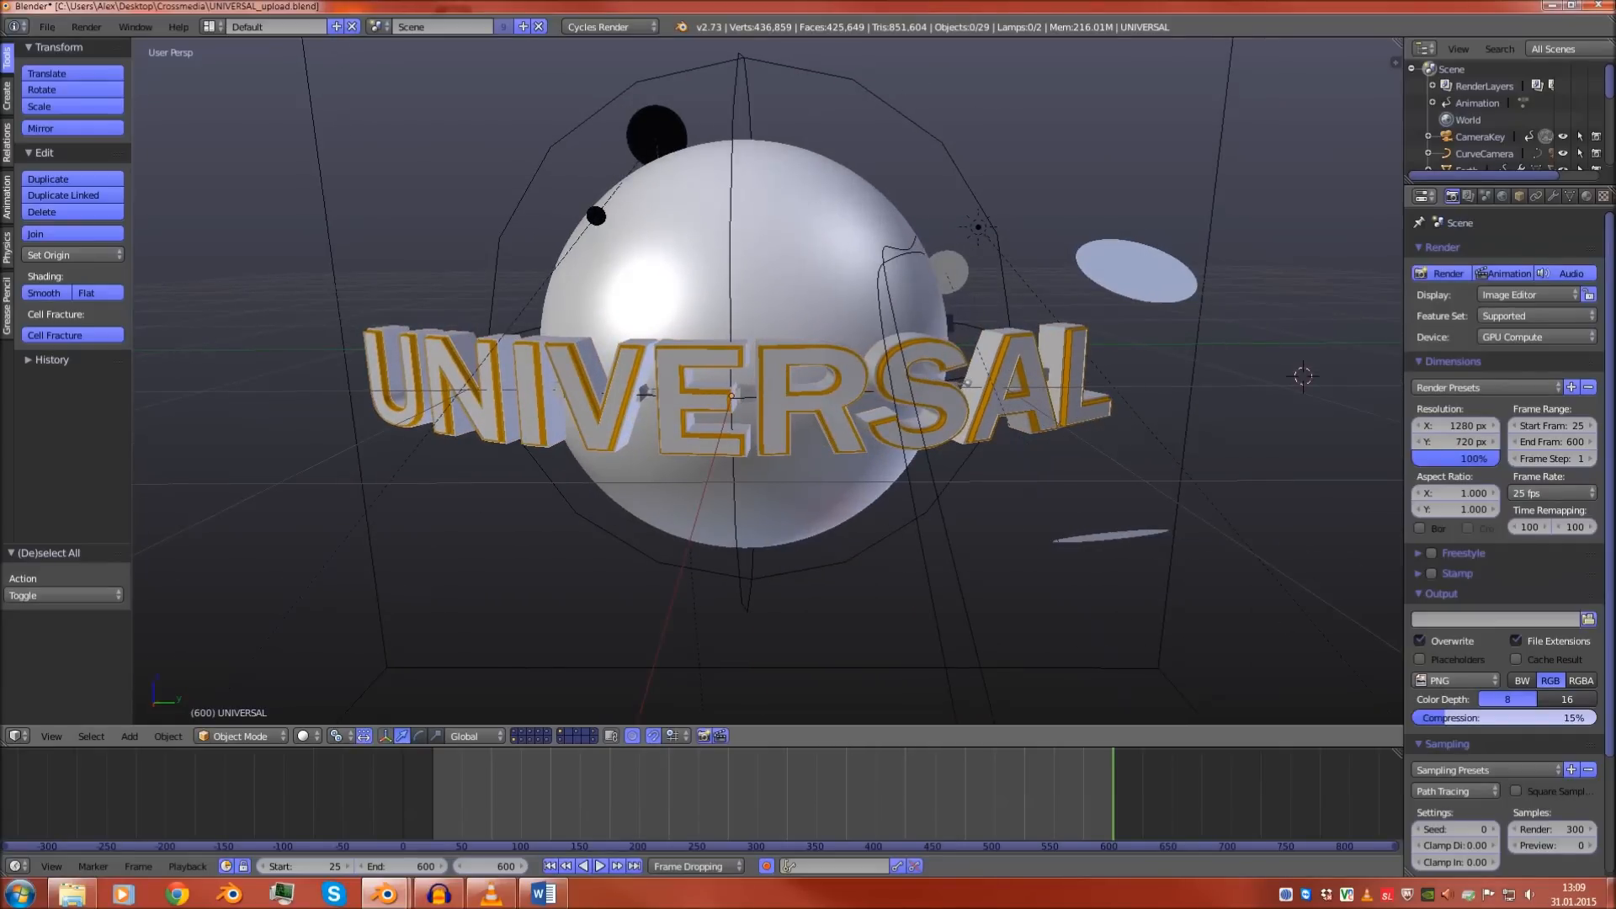
Switch to an empty layer in a free, non-camera view and snap the 3D cursor to the centre
key(KP_0)
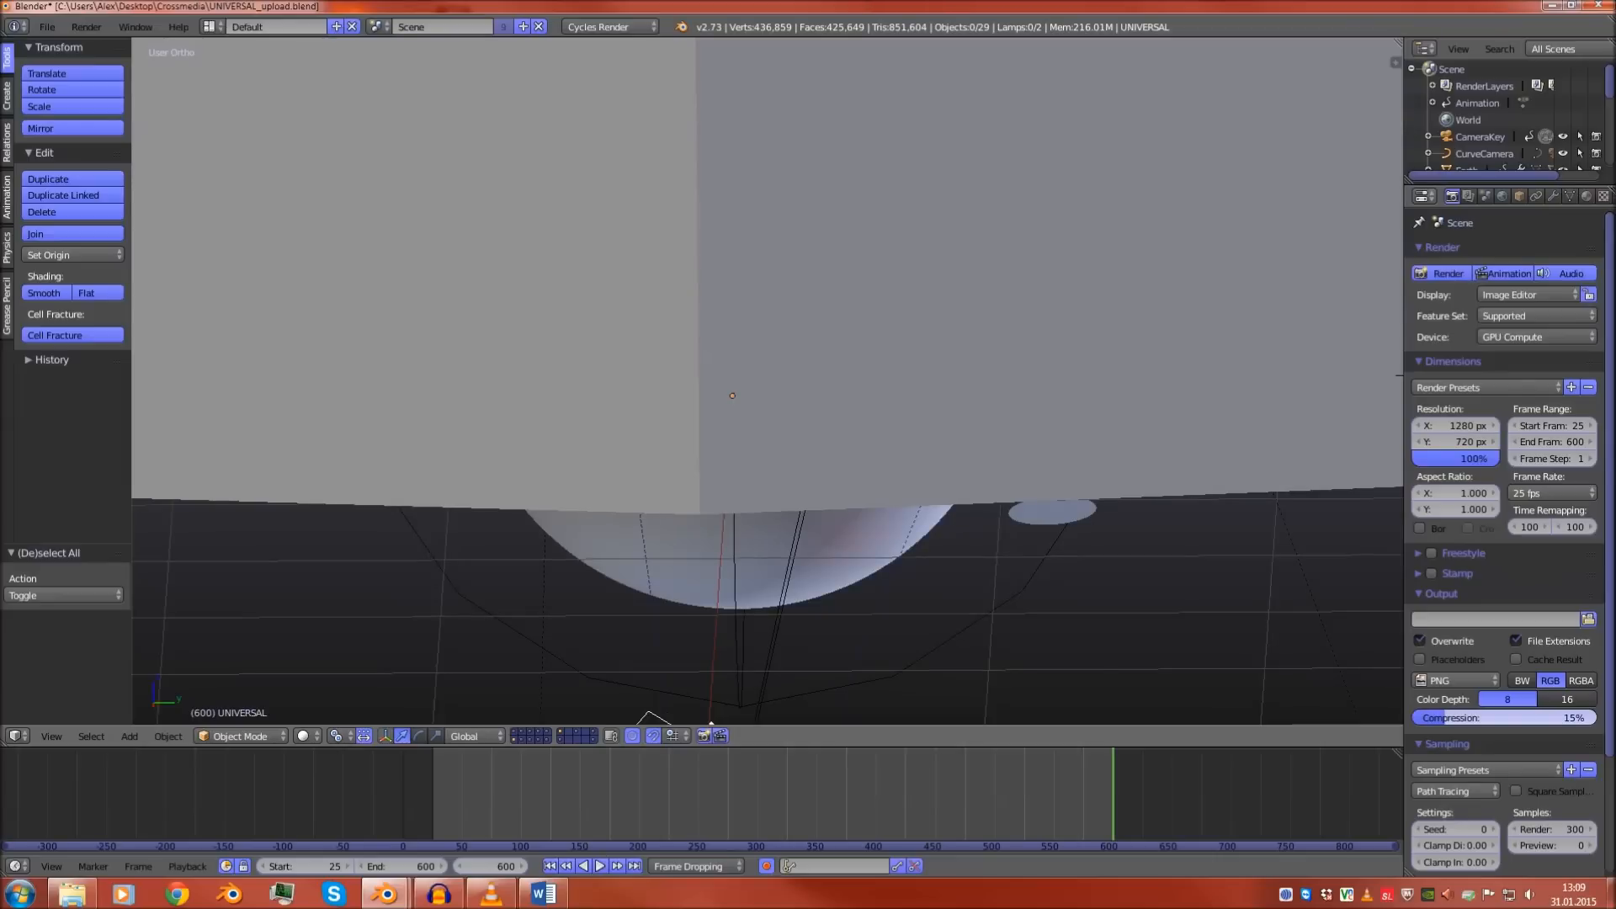
scroll(768, 380, down, 2)
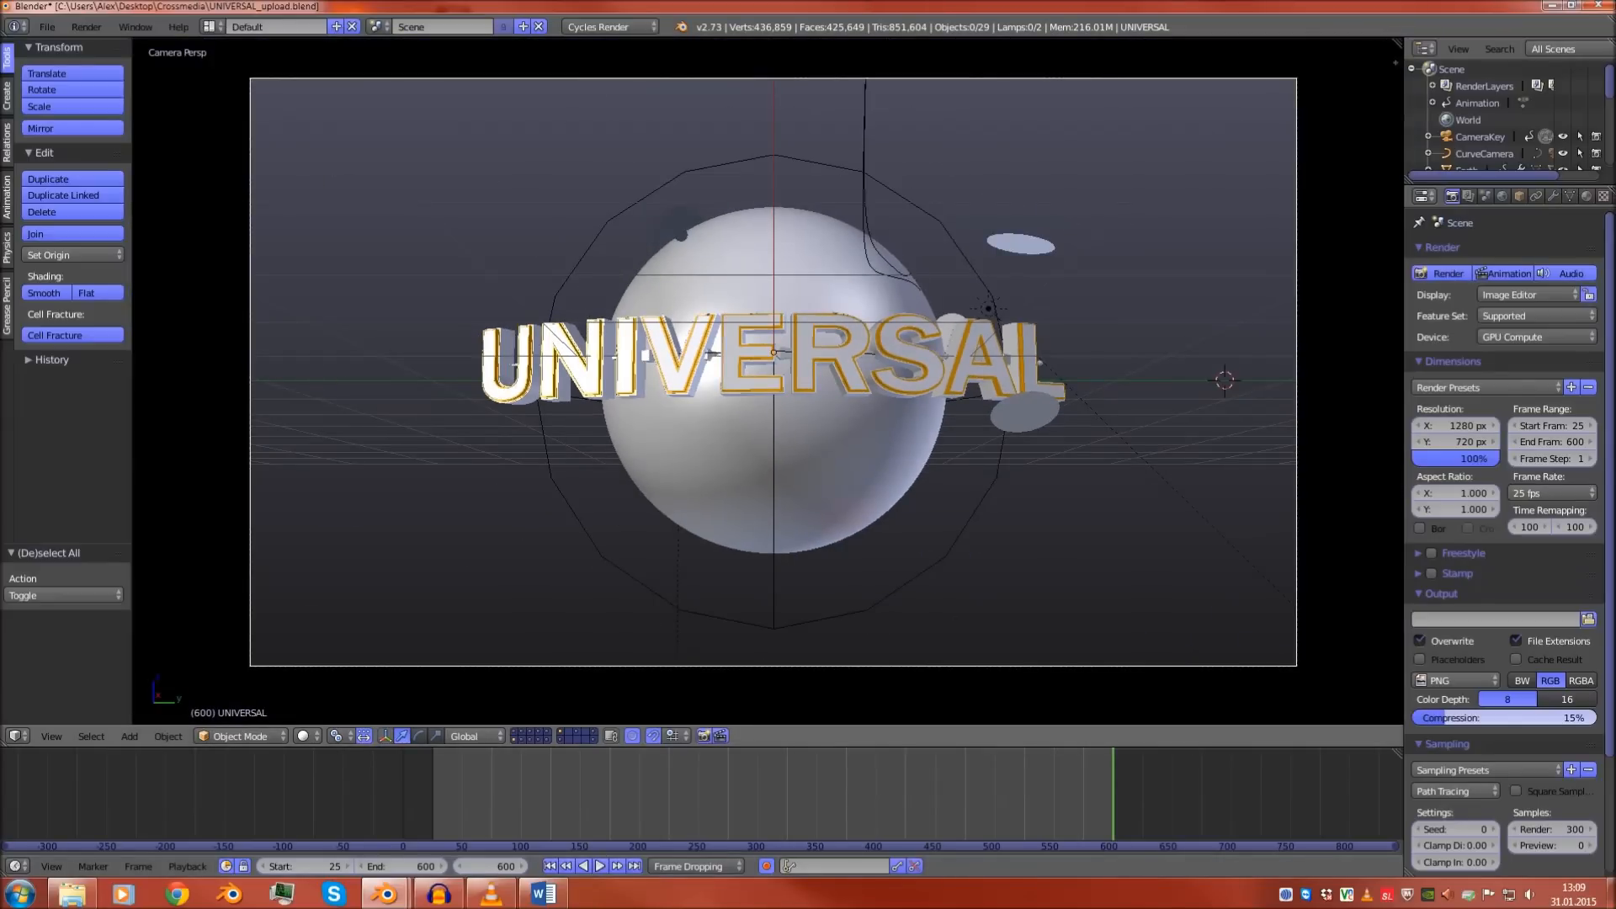
click(578, 740)
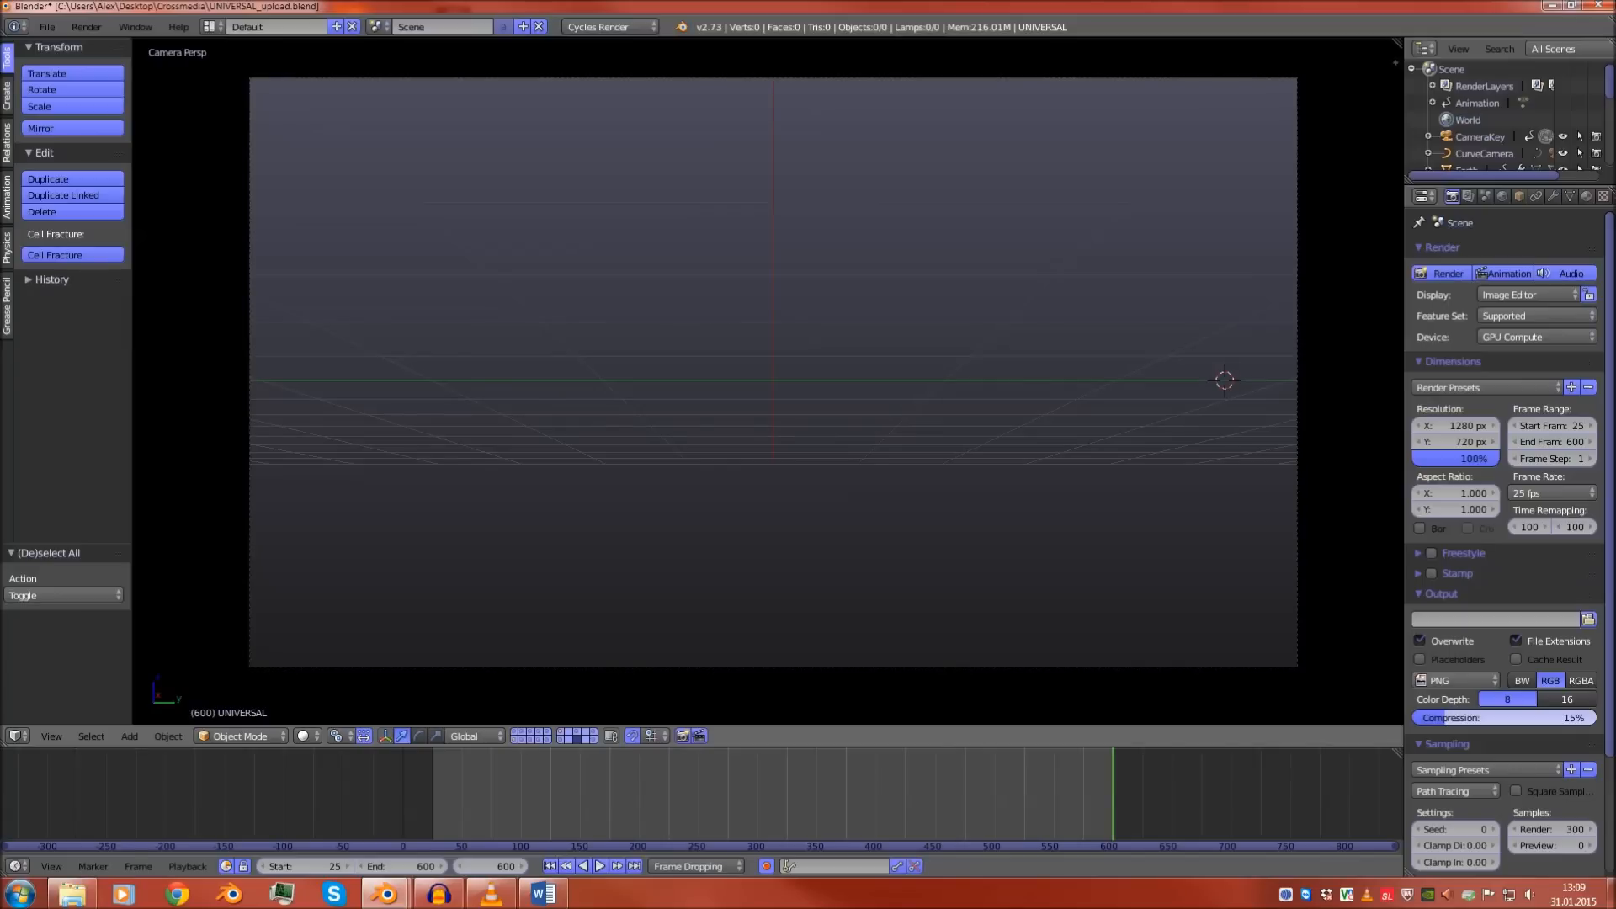
scroll(773, 373, down, 1)
middle_drag(773, 373, 724, 398)
key(KP_0)
key(shift+s)
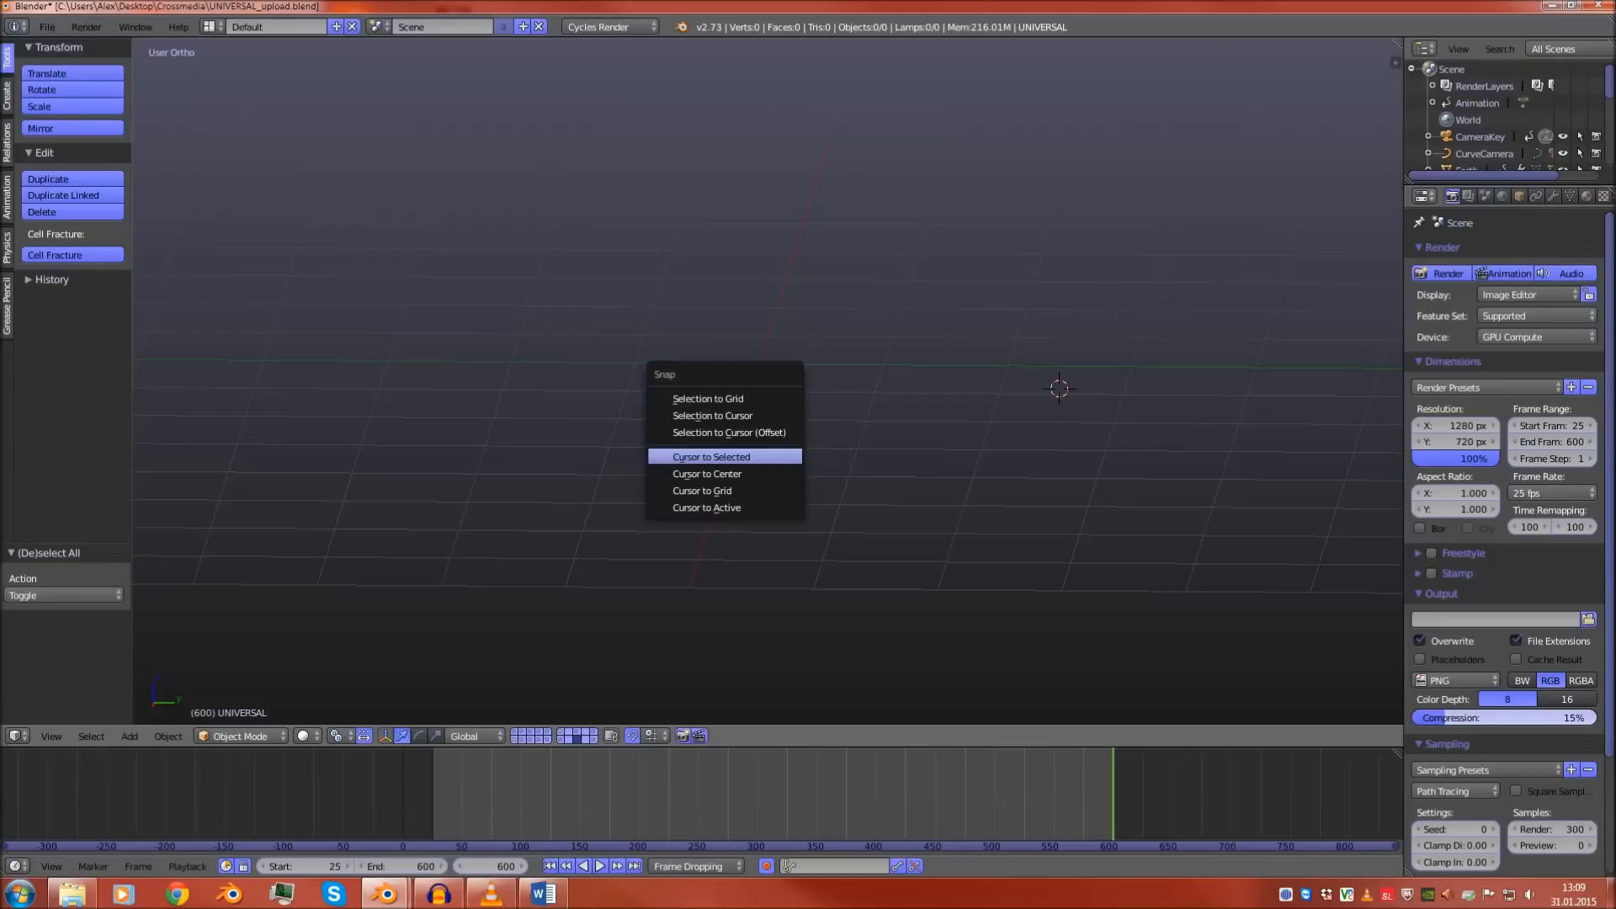
click(708, 474)
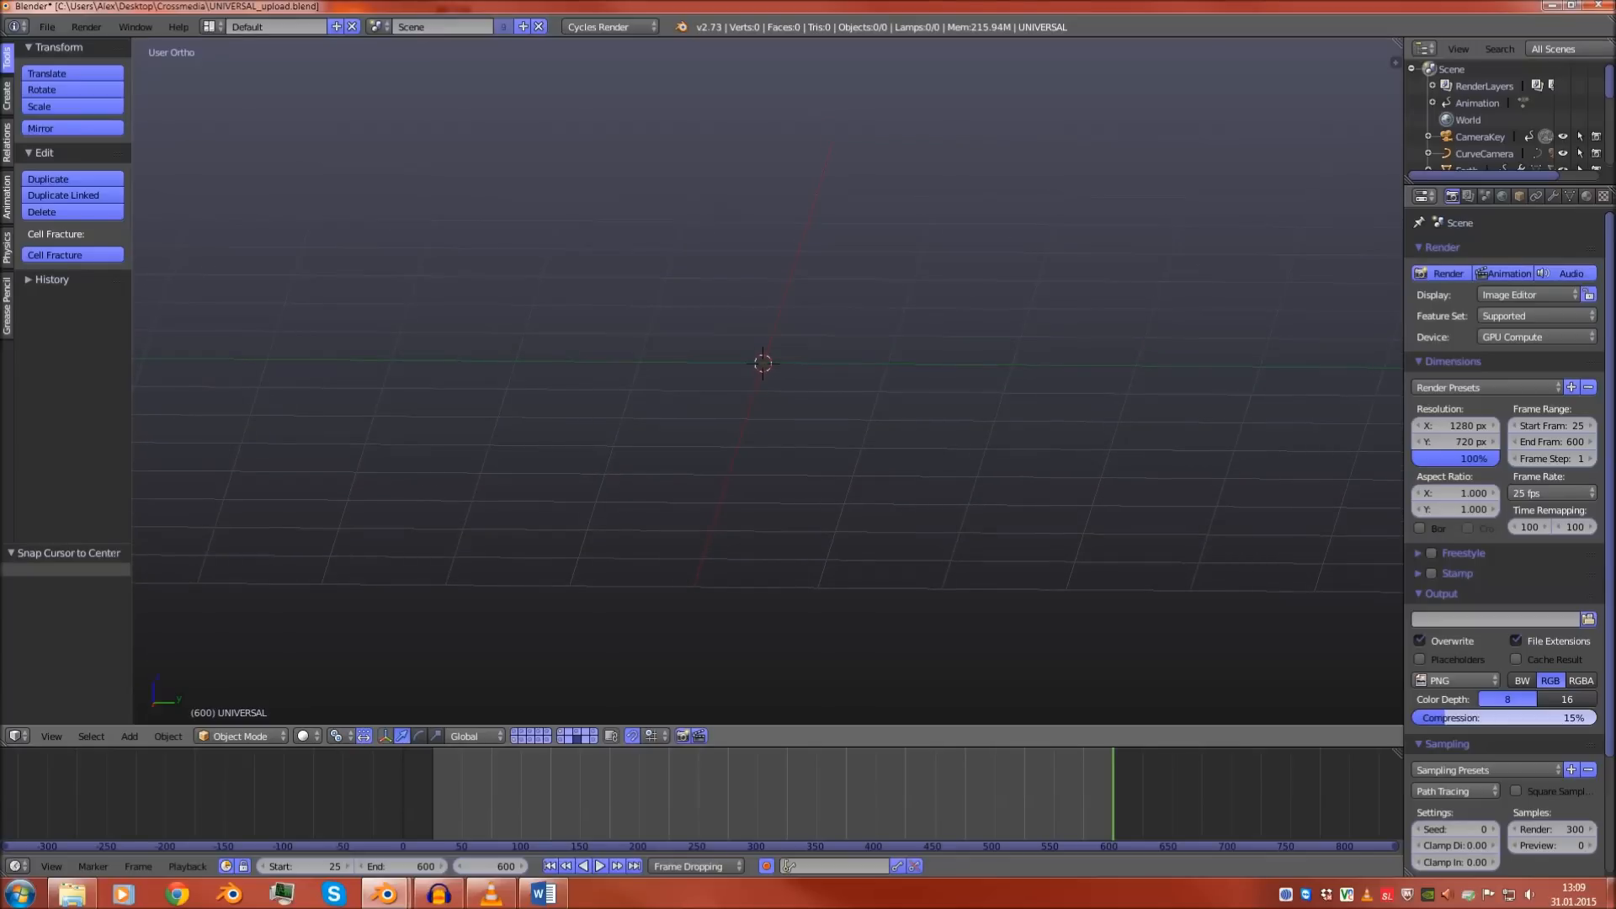
scroll(707, 474, up, 3)
middle_drag(707, 474, 589, 546)
scroll(639, 496, down, 2)
scroll(768, 380, up, 3)
shift+middle_drag(768, 381, 769, 319)
scroll(768, 380, down, 6)
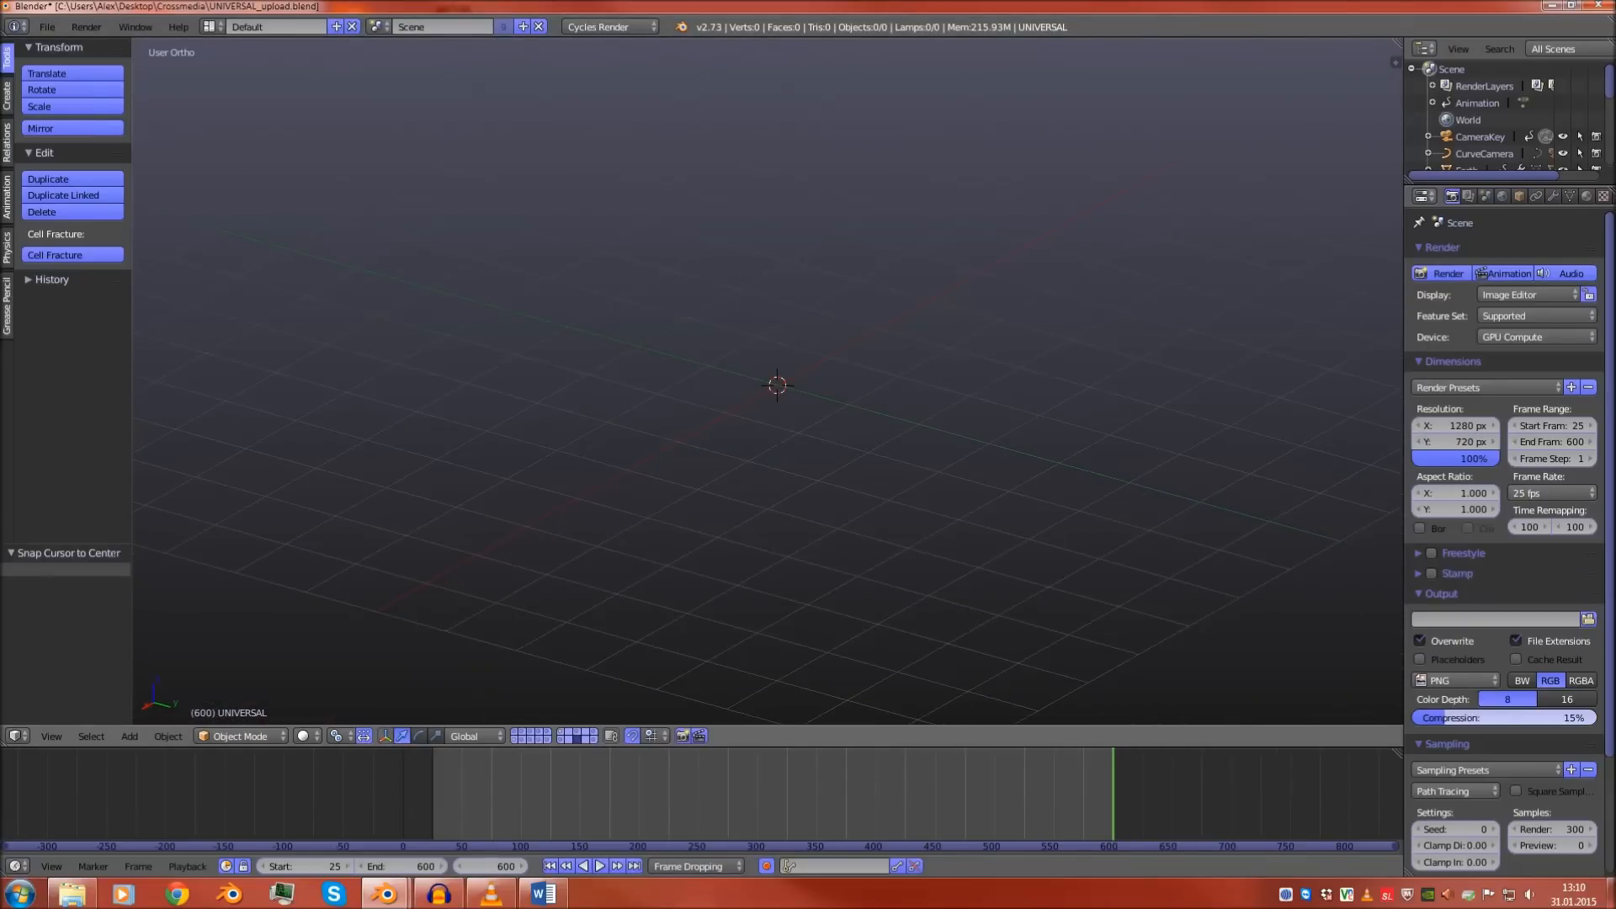
middle_drag(768, 380, 827, 357)
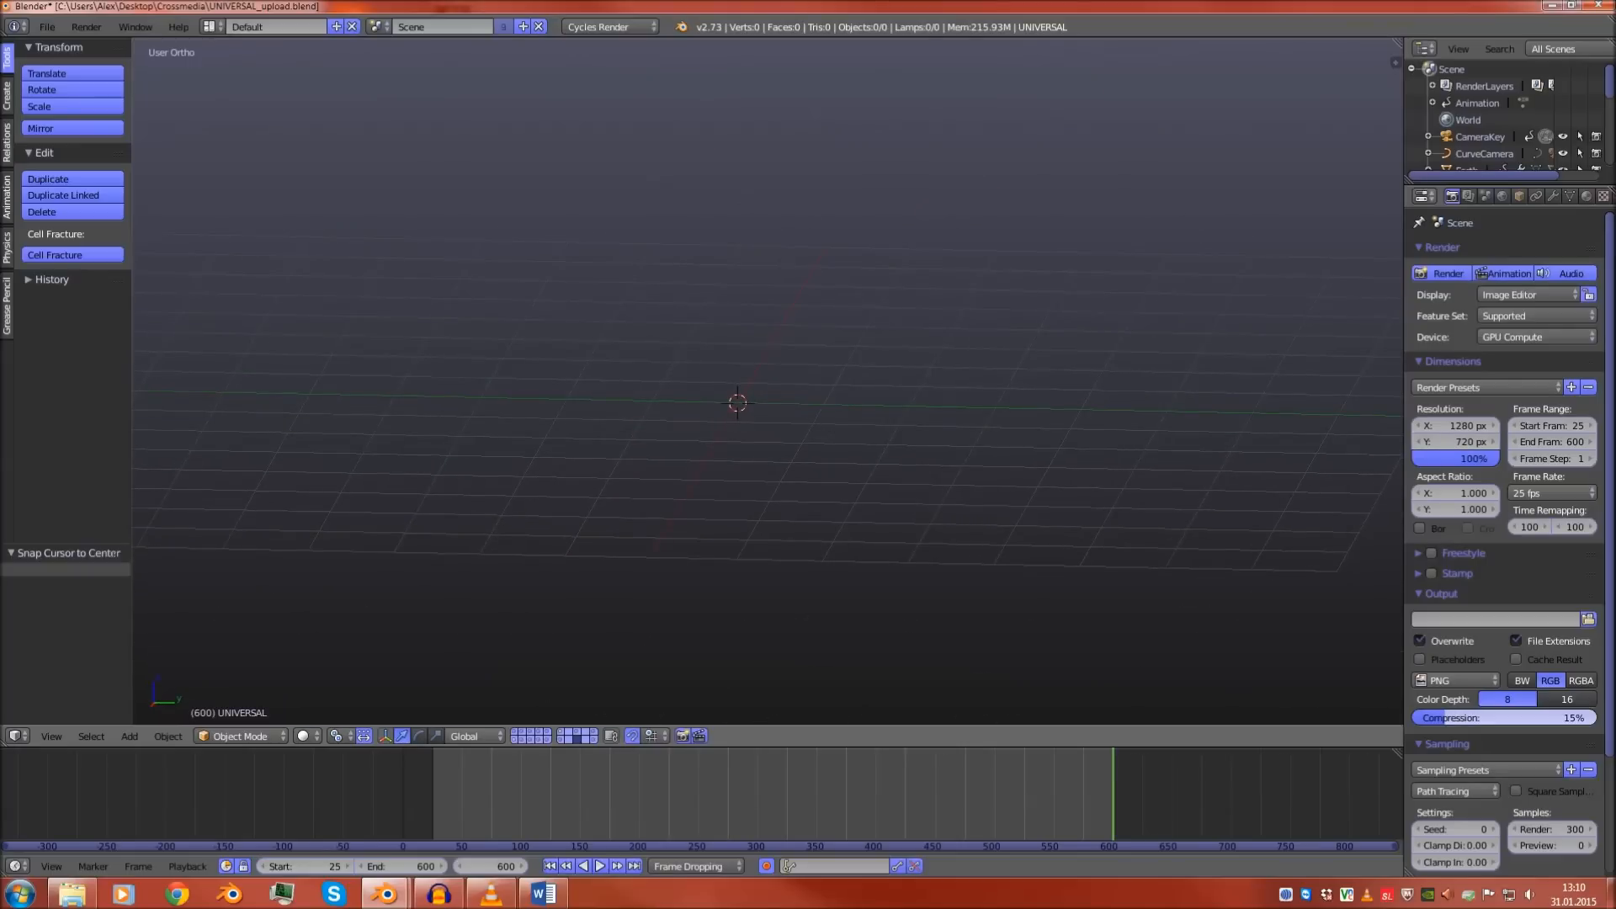
scroll(768, 381, up, 6)
scroll(768, 380, down, 4)
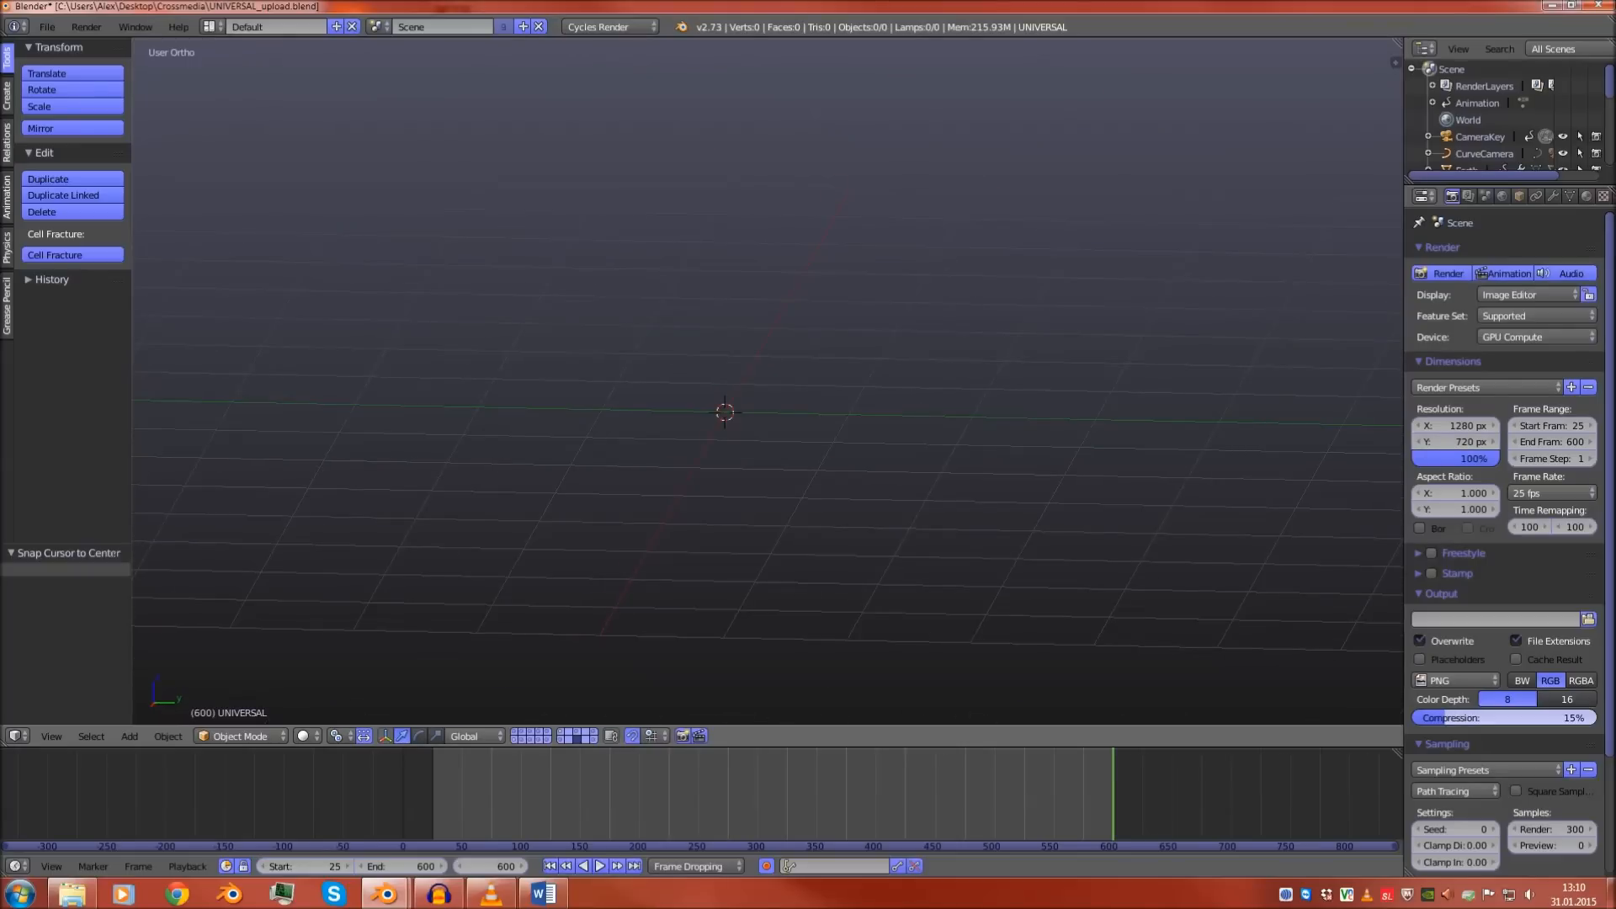
scroll(768, 380, up, 3)
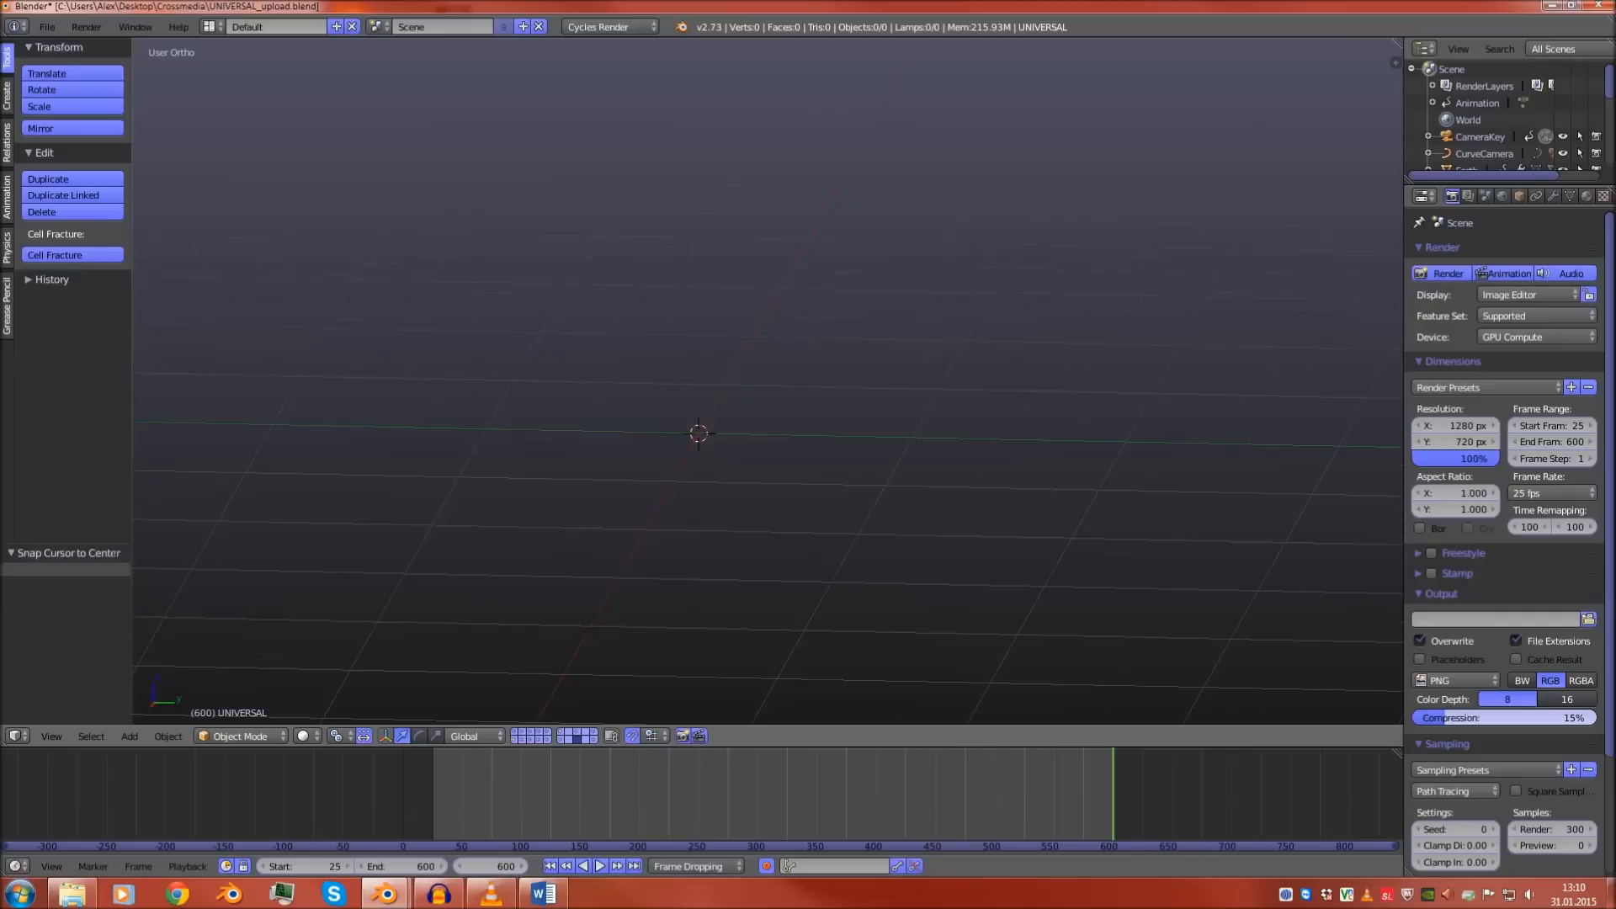
Snap the 3D cursor to the scene's centre again on the empty layer
shift+middle_drag(767, 381, 821, 380)
key(shift+s)
click(783, 433)
middle_drag(783, 432, 750, 439)
scroll(739, 439, down, 3)
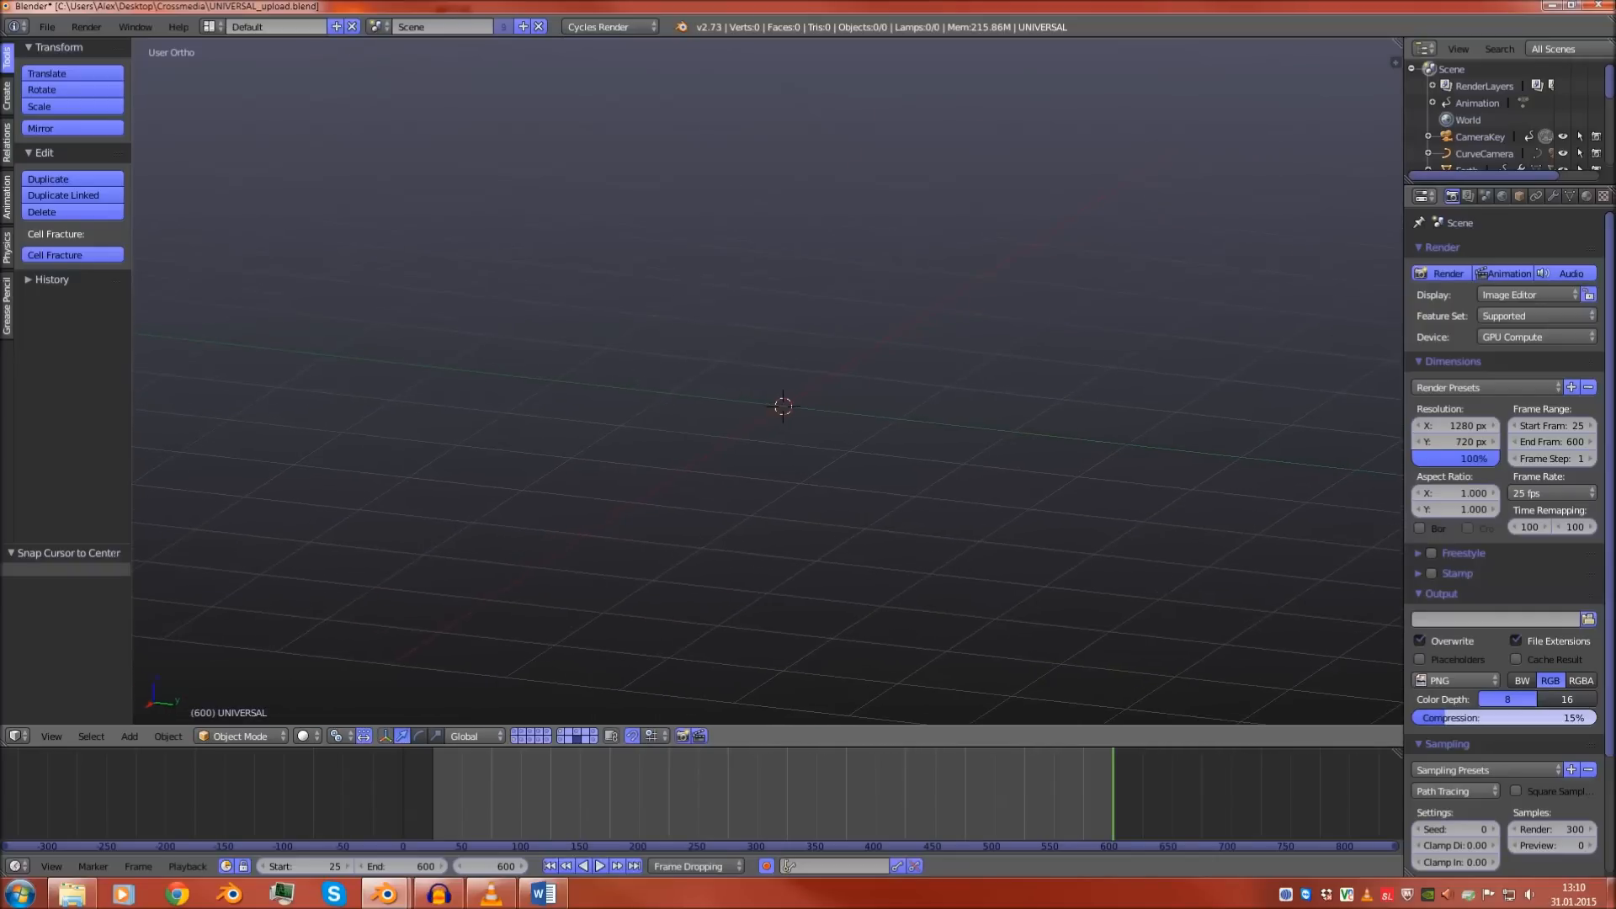
key(shift+a)
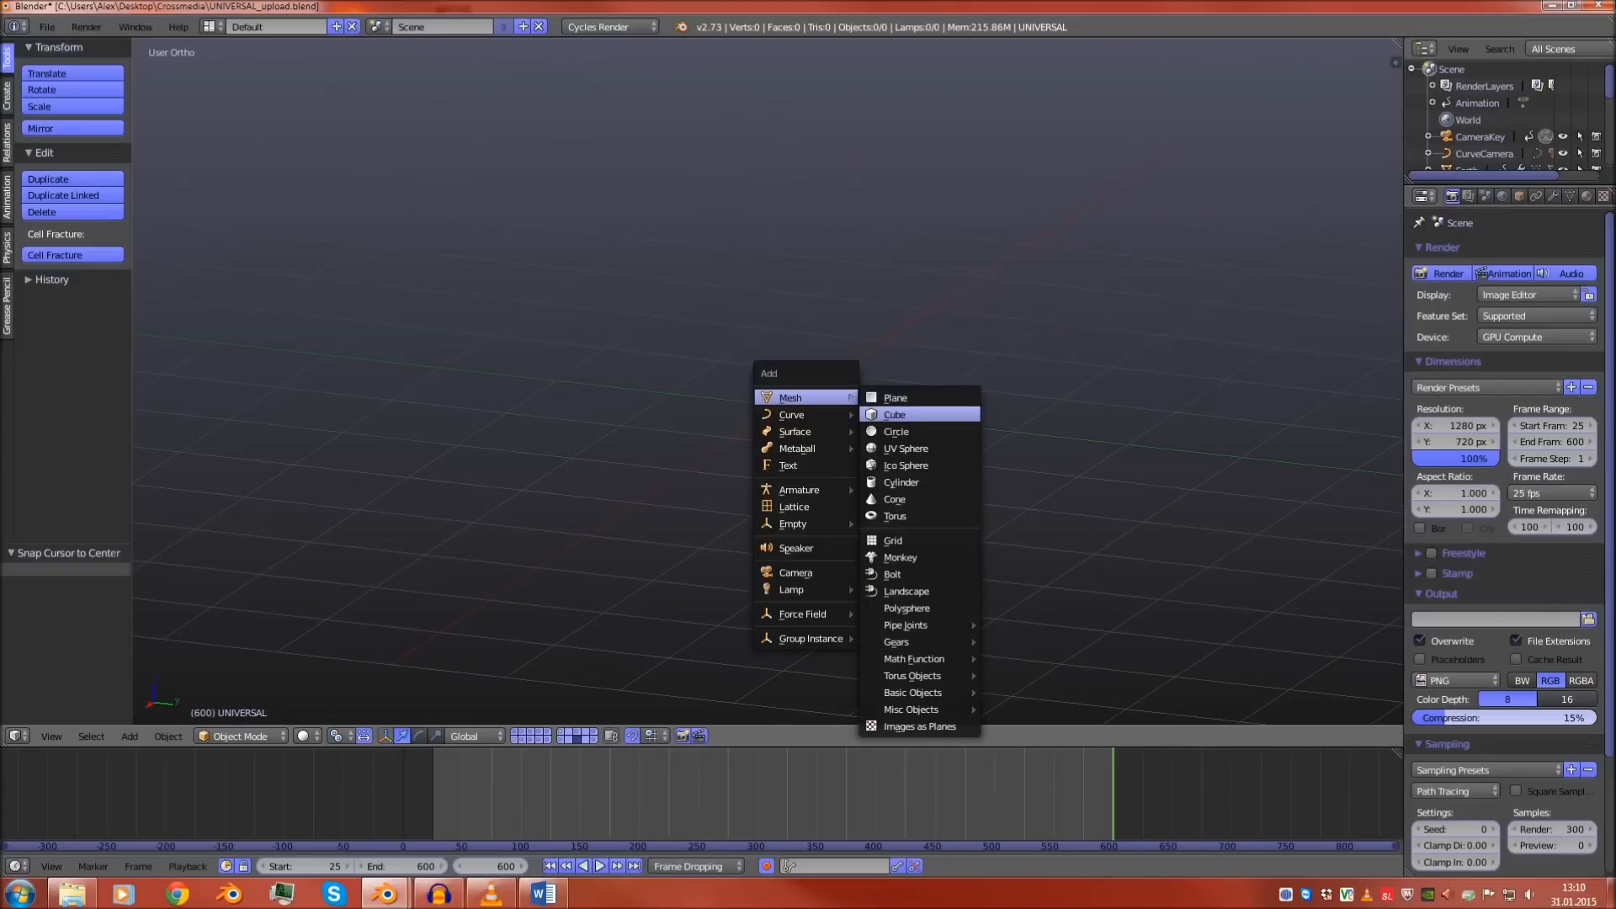
key(Escape)
key(shift+s)
click(790, 396)
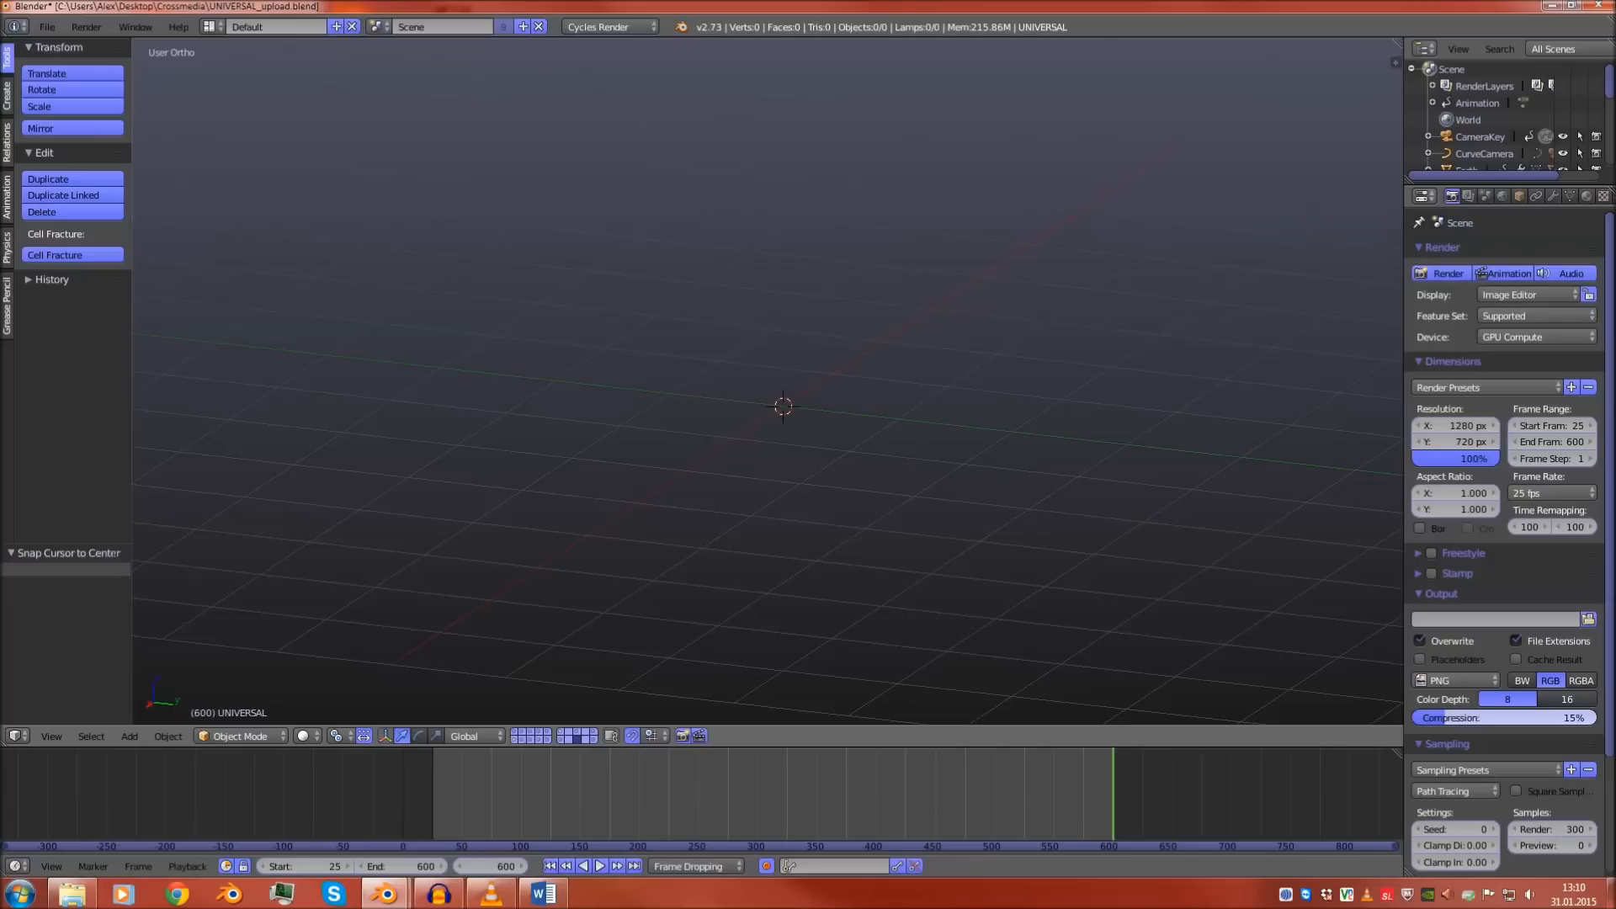
Add a plane mesh at the 3D cursor on the empty layer
key(shift+a)
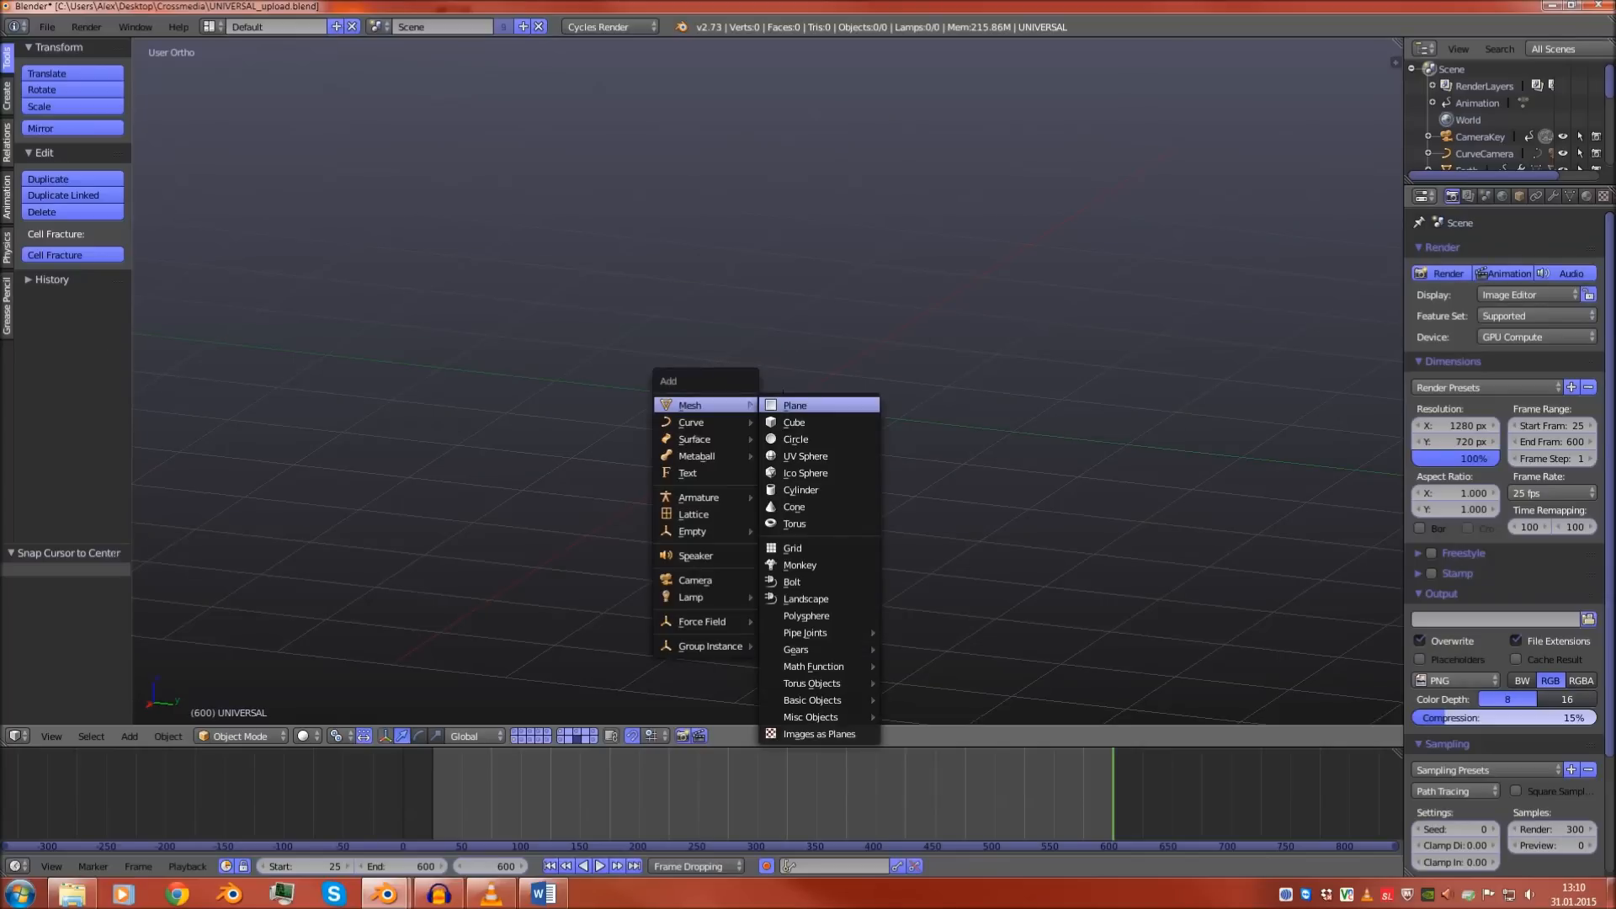
click(783, 404)
scroll(783, 404, down, 2)
middle_drag(783, 404, 650, 431)
scroll(705, 435, up, 4)
Check the plane's mesh in Edit Mode, return to Object Mode and deselect the plane
key(Tab)
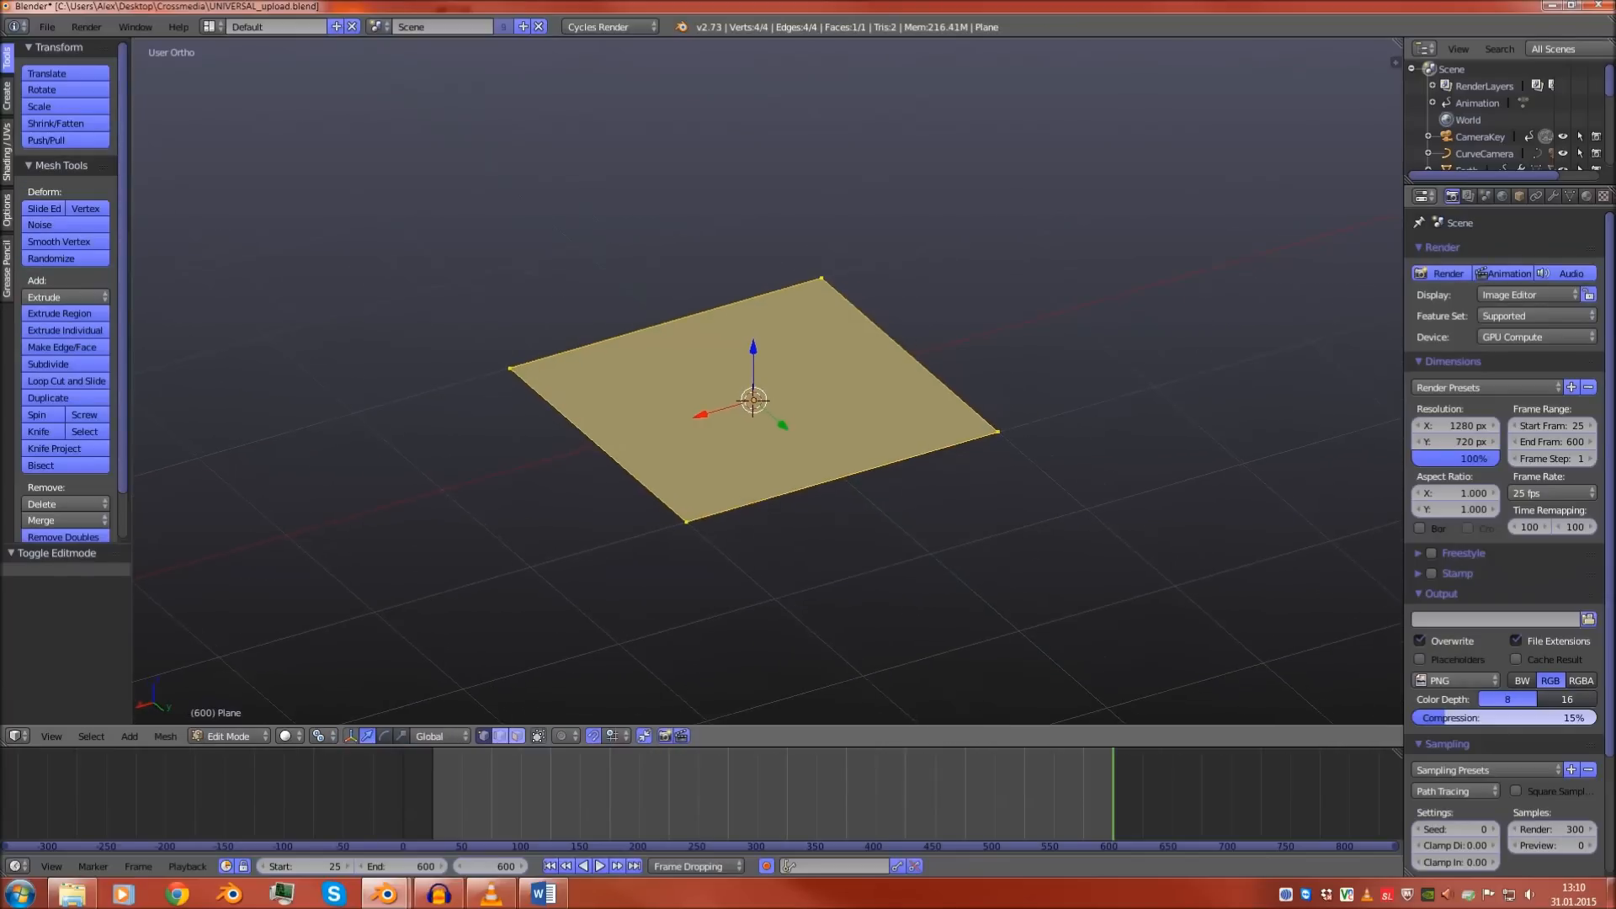
key(a)
key(Tab)
scroll(758, 400, down, 3)
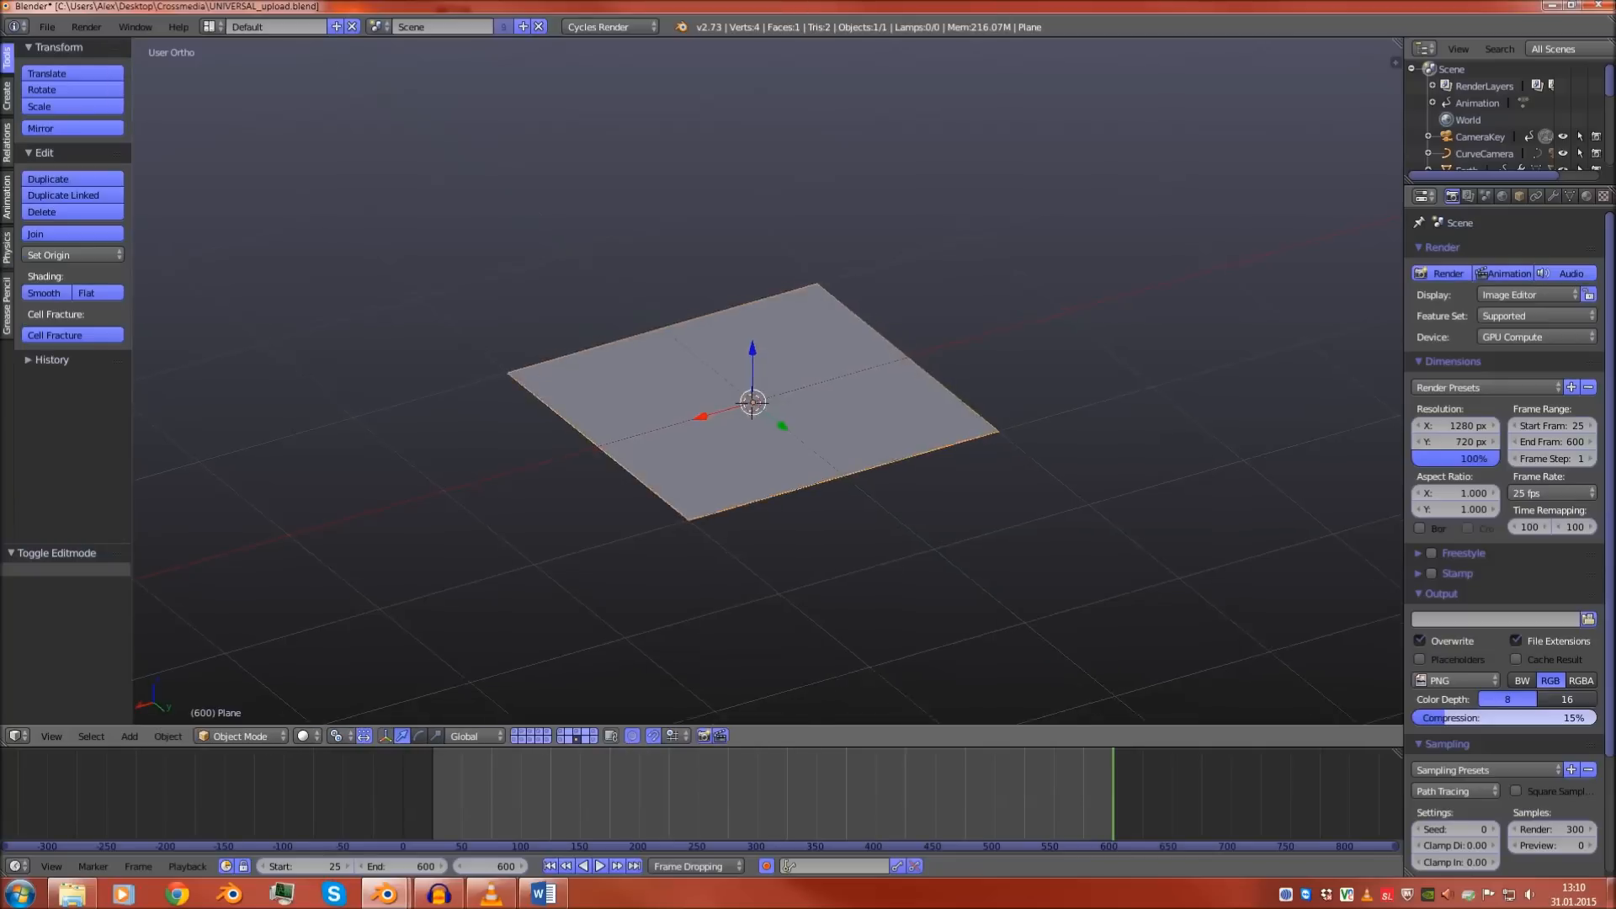
key(a)
middle_drag(757, 400, 778, 387)
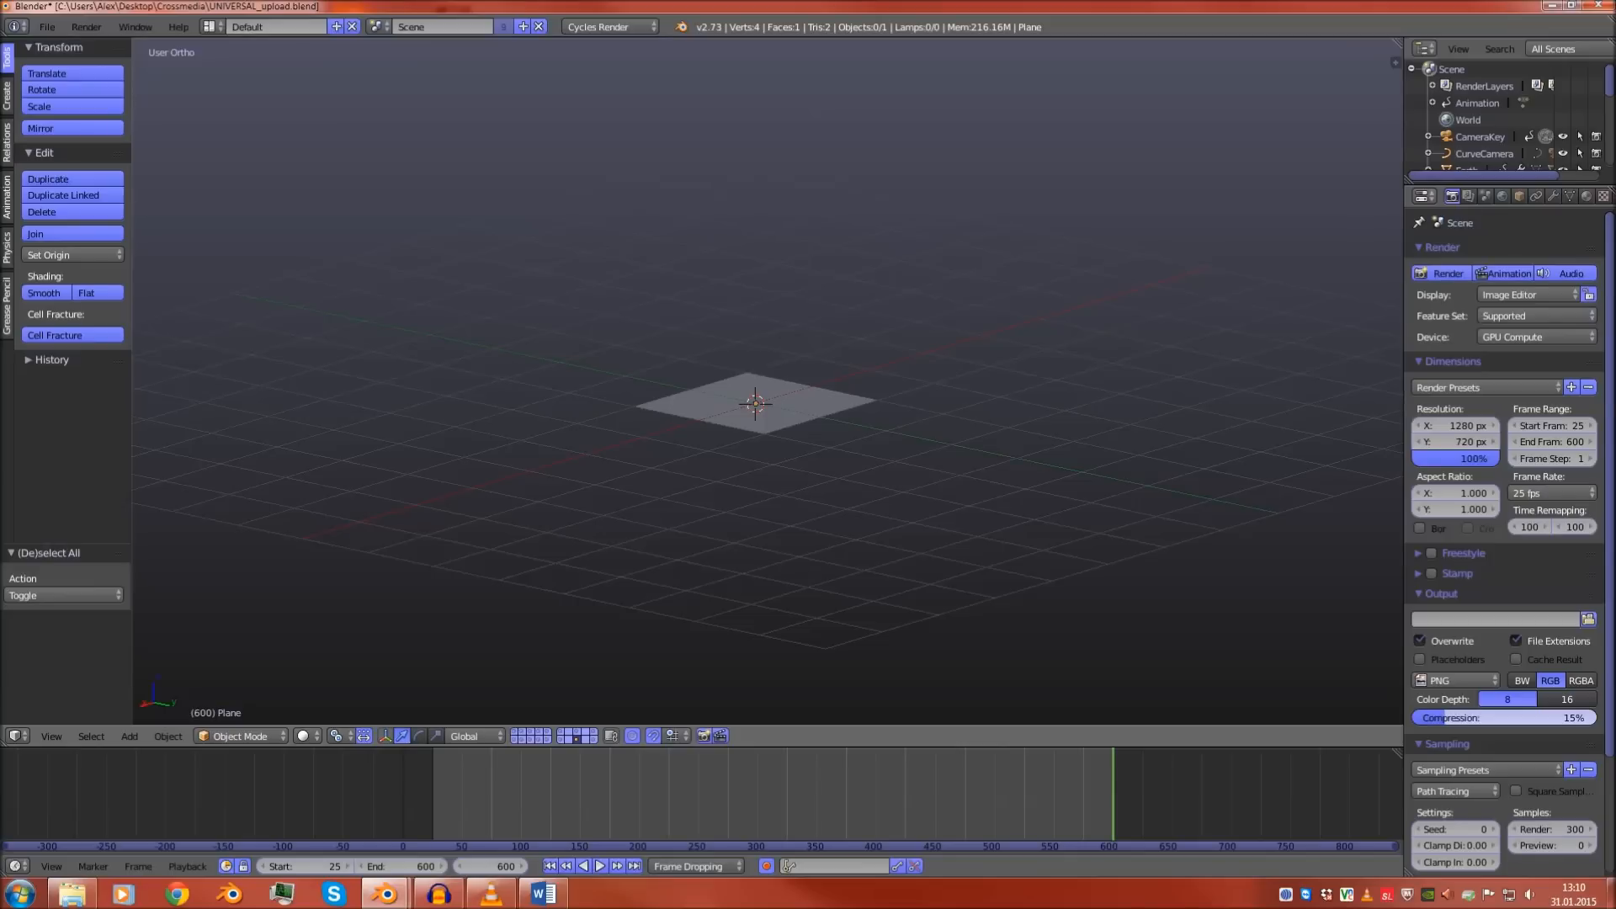
Switch to the Word document with the UNIVERSAL lettering and choose the Franklin Gothic Medium font
mouse_move(543, 894)
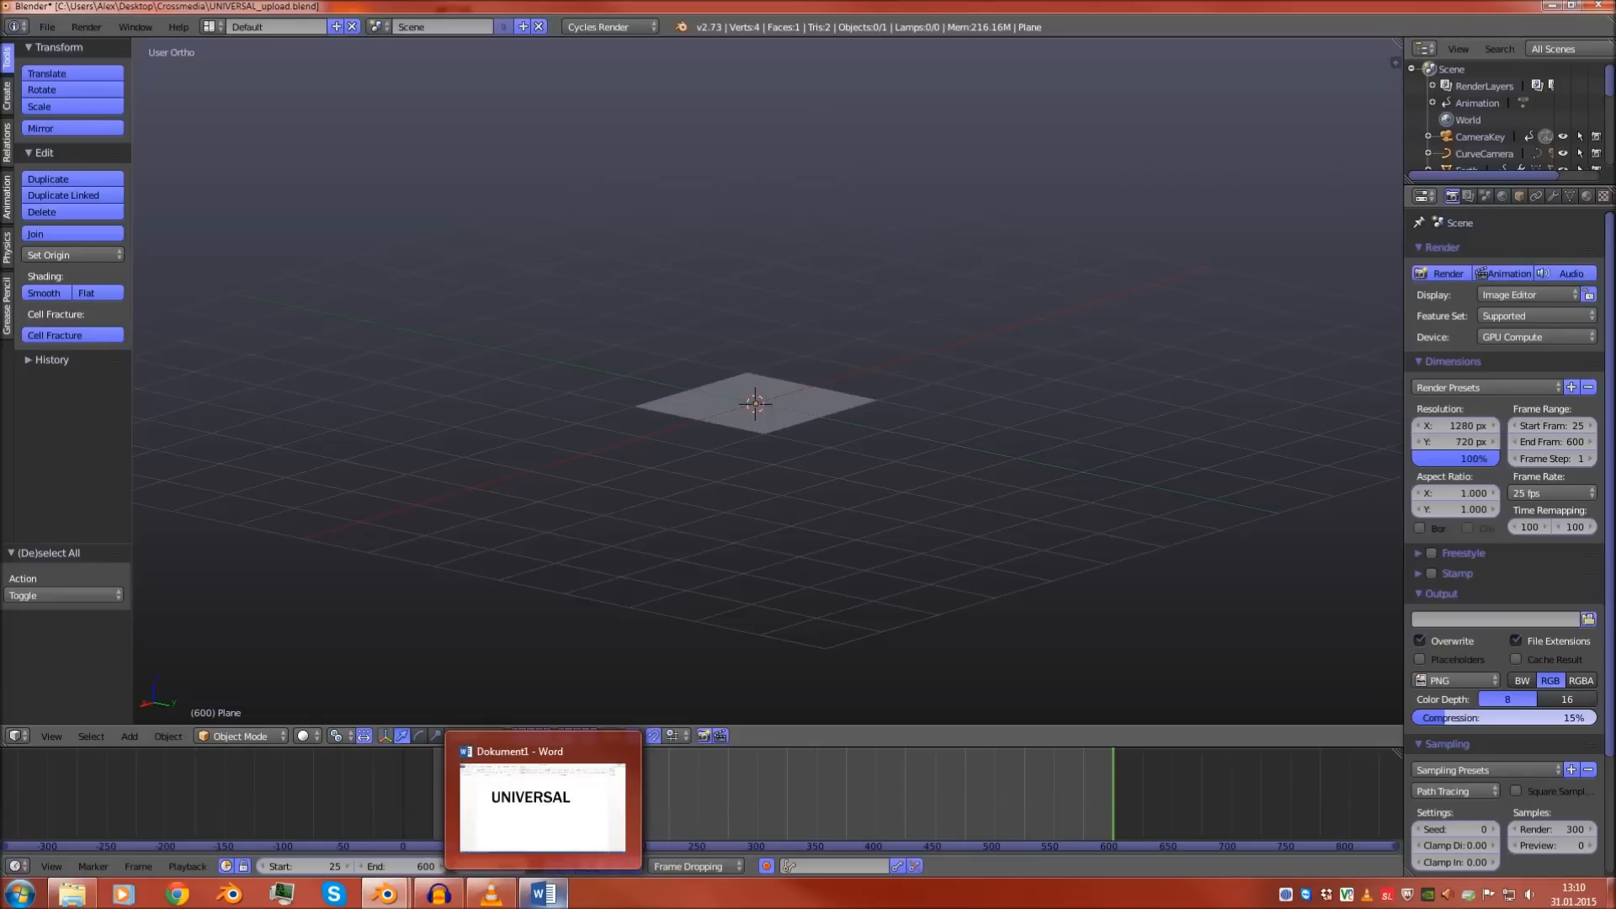
click(543, 894)
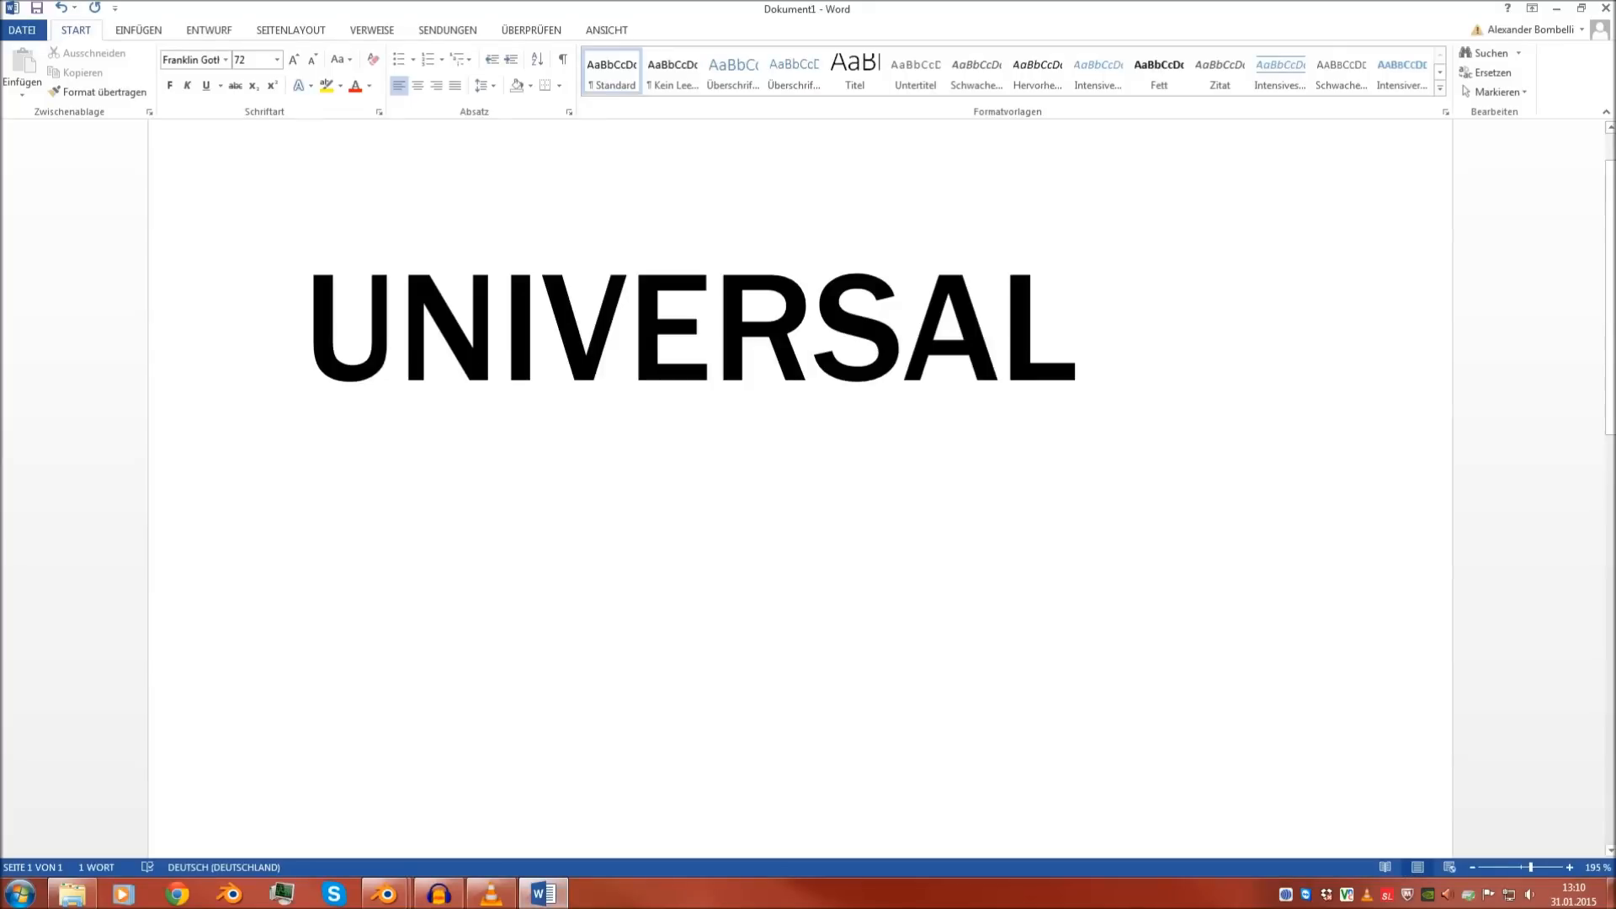
click(226, 60)
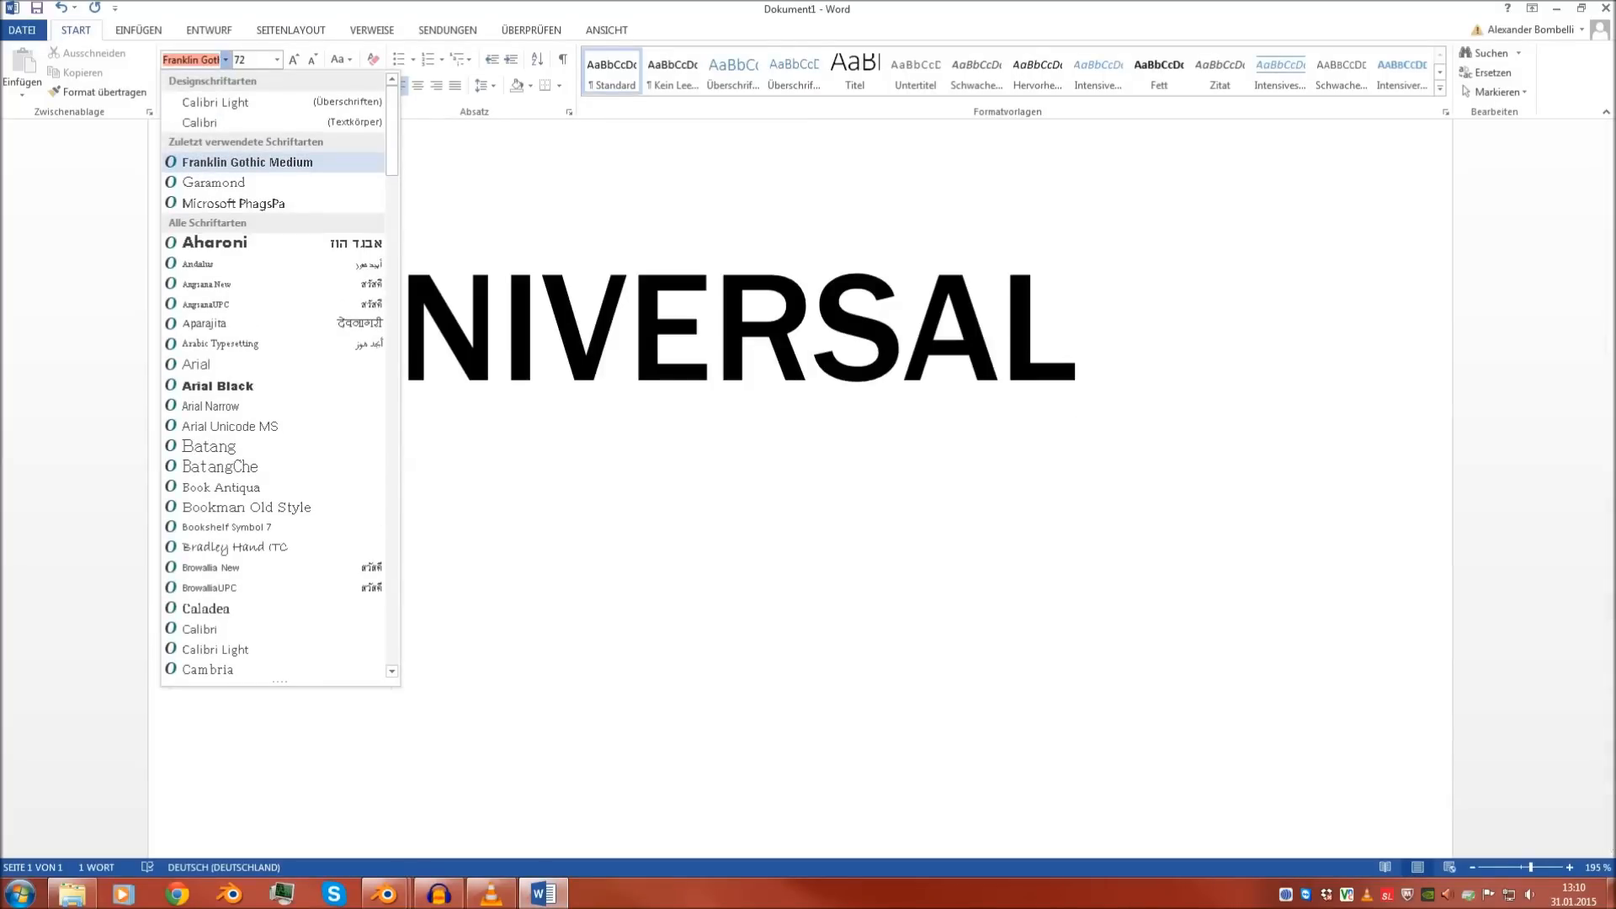
click(248, 163)
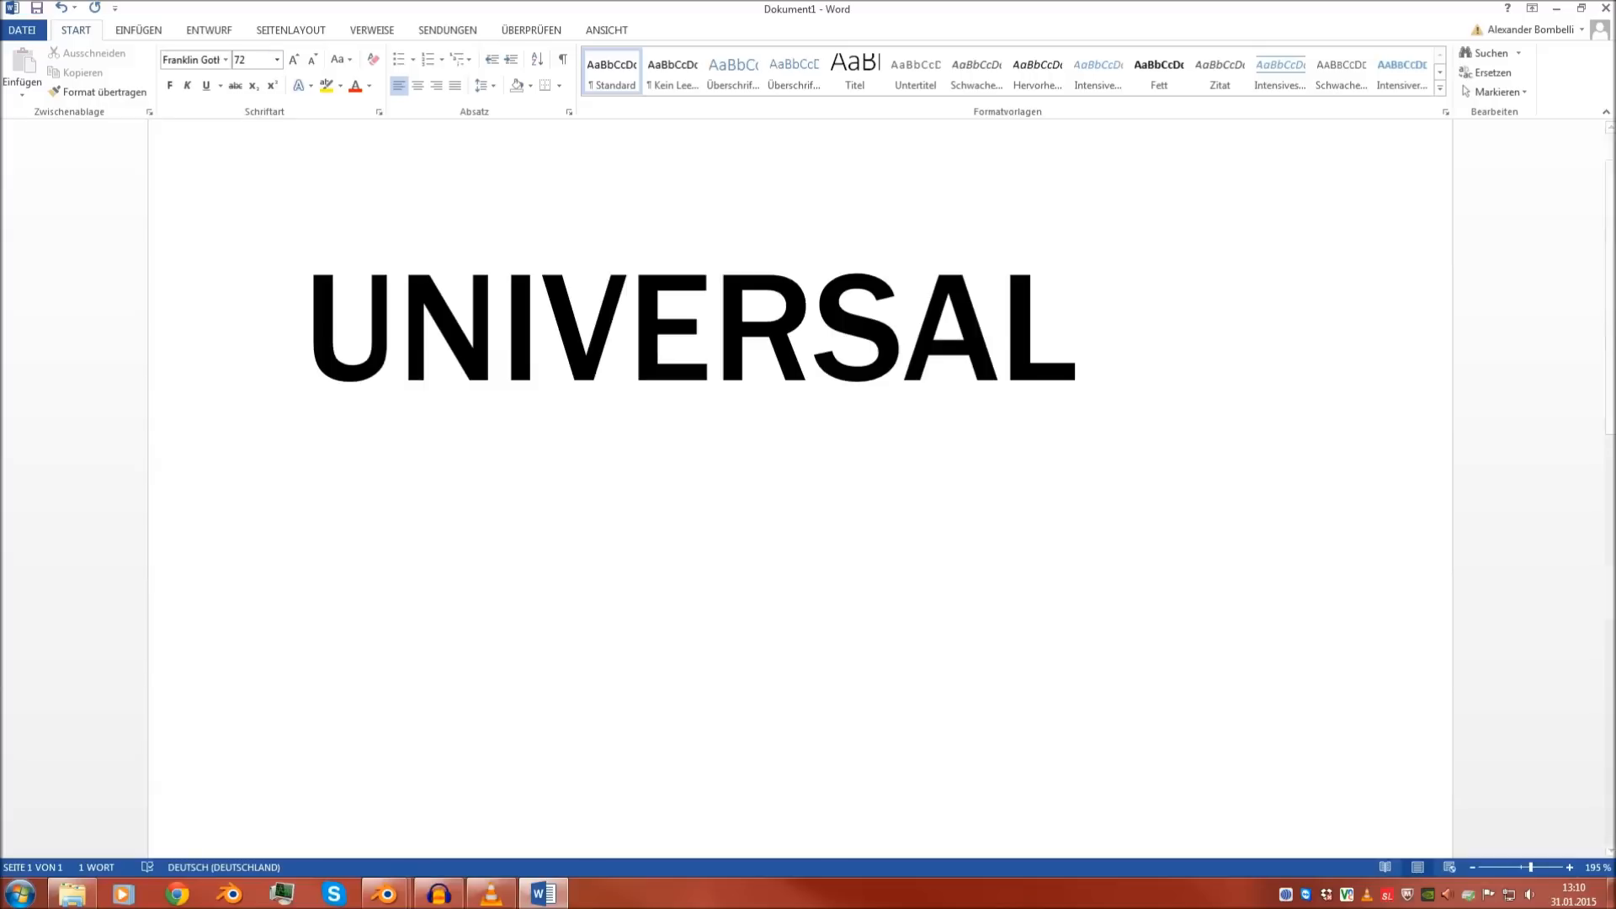
Review the font list and the start and end of the UNIVERSAL lettering in the document
click(226, 59)
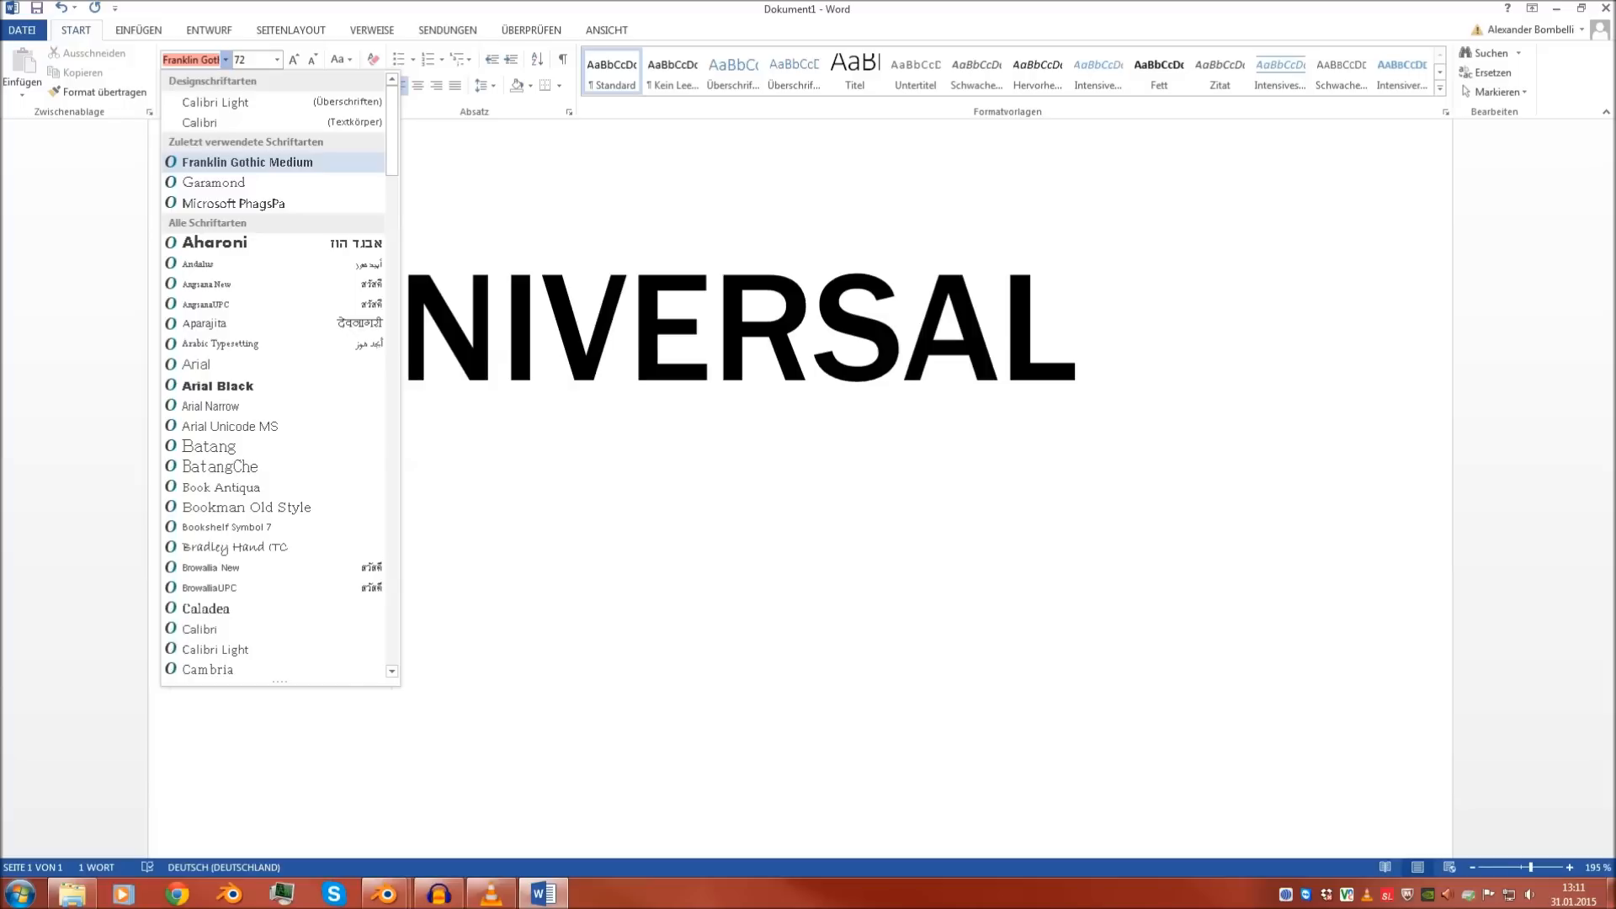
click(226, 60)
drag(307, 337, 1124, 328)
click(1124, 328)
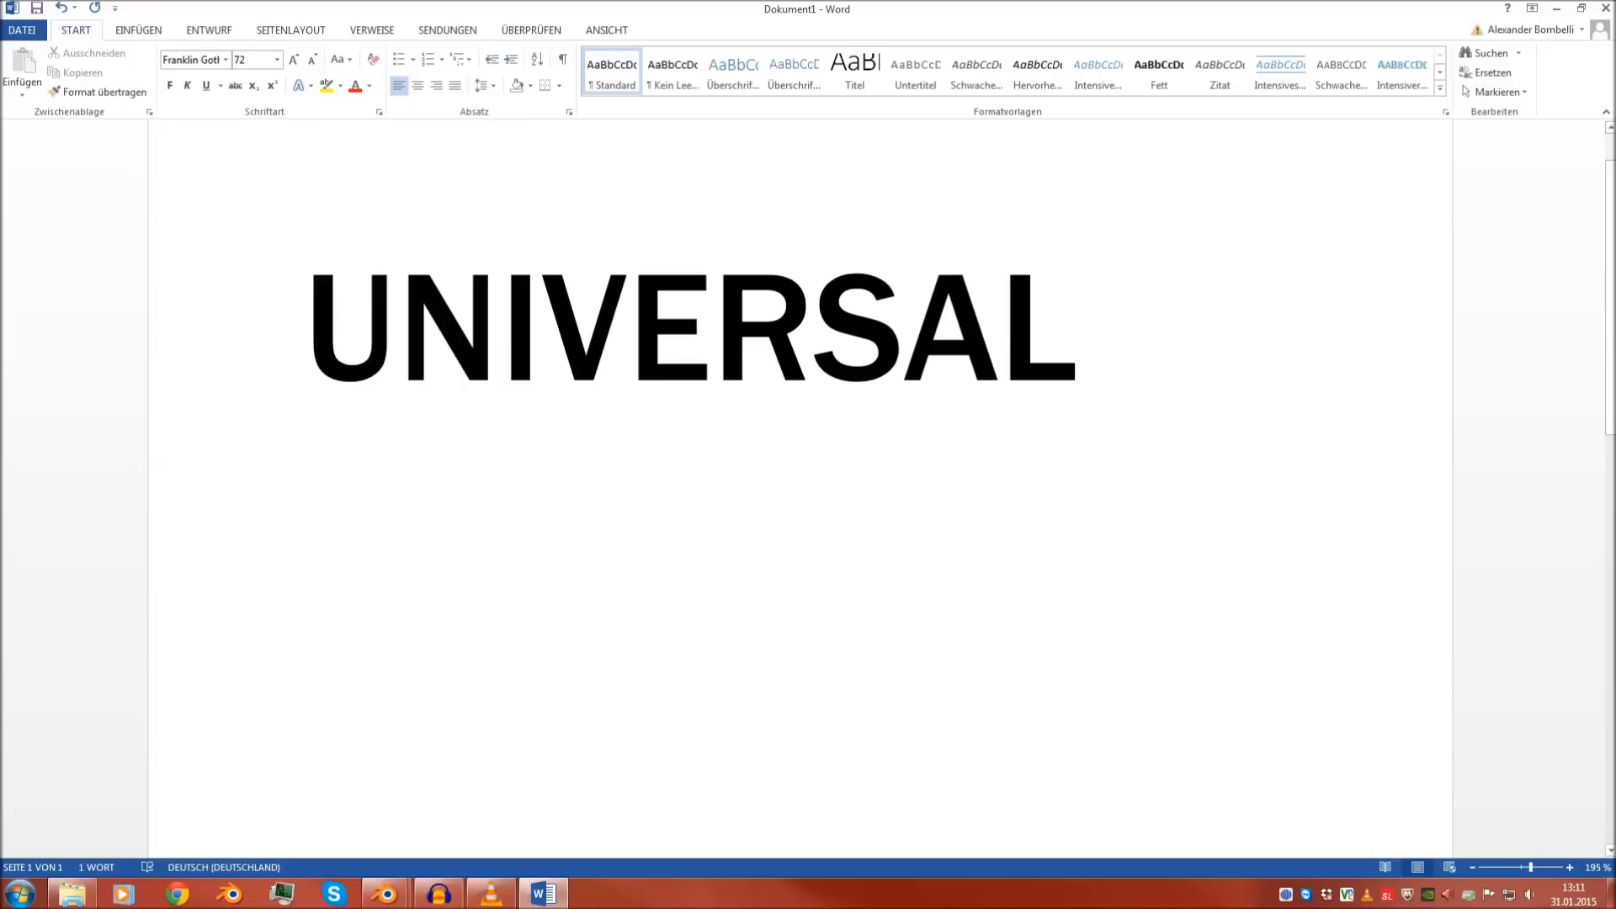
click(397, 328)
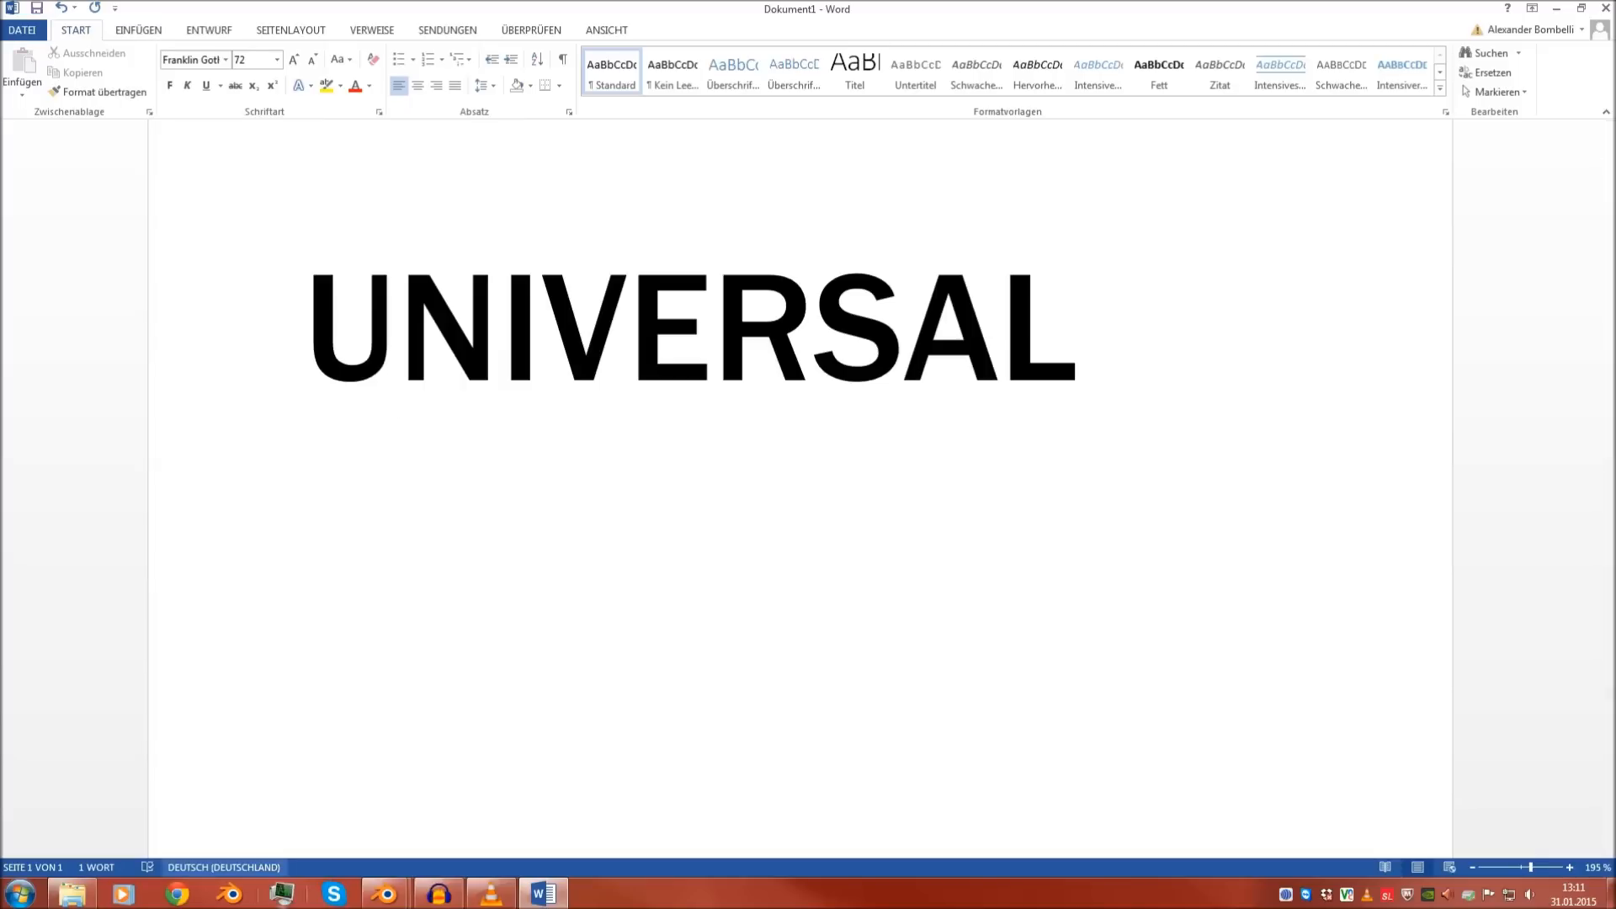
click(284, 330)
click(307, 329)
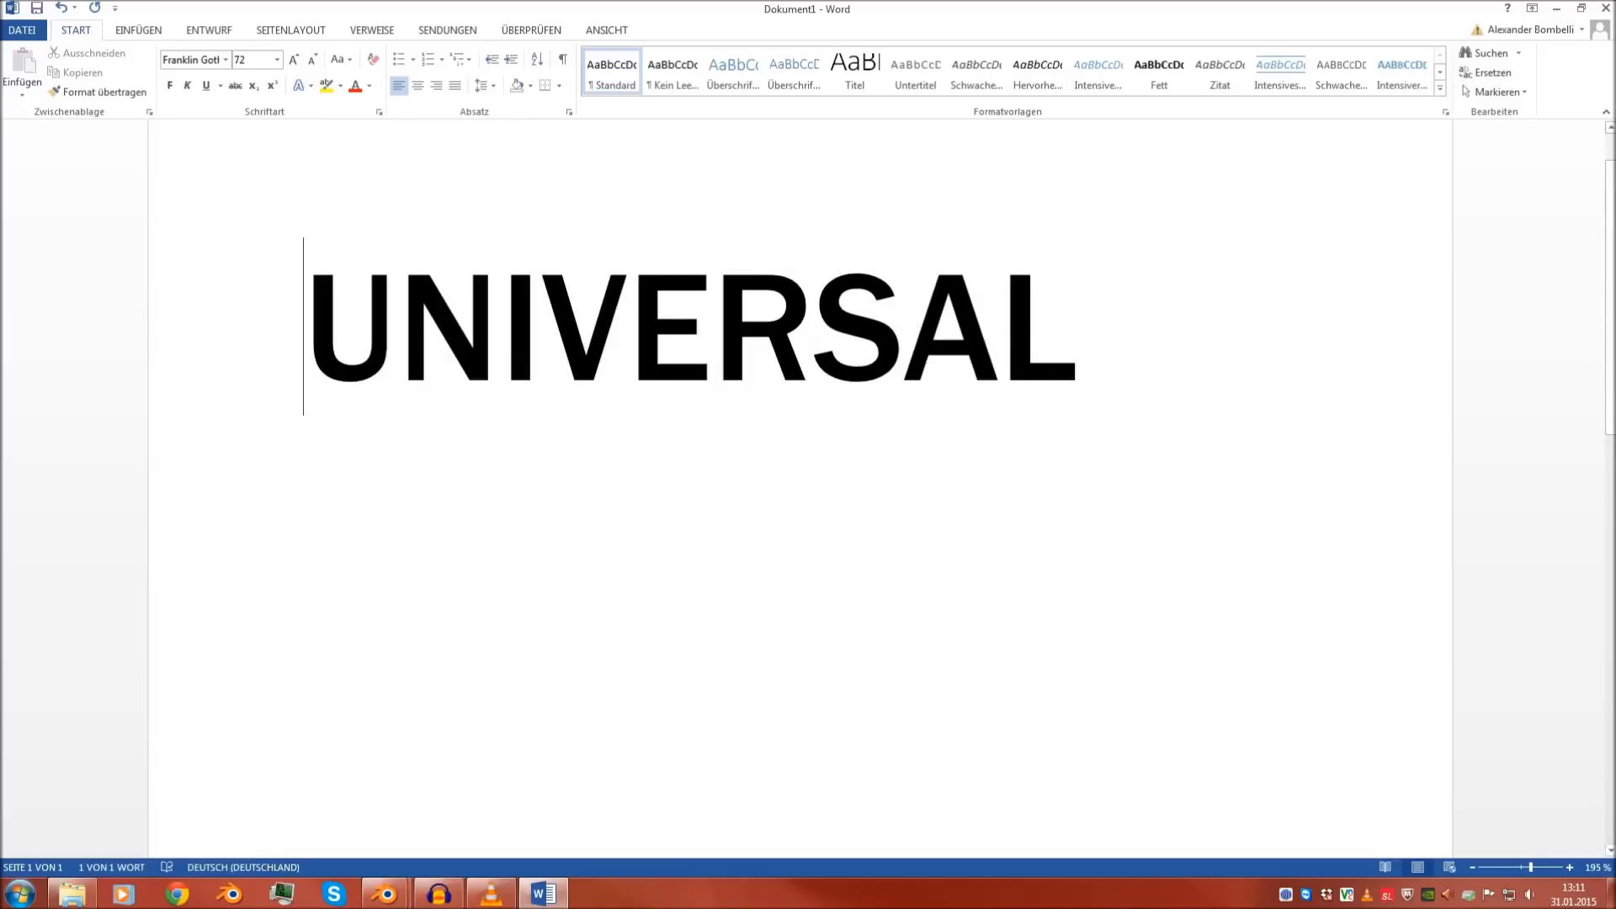
click(1078, 328)
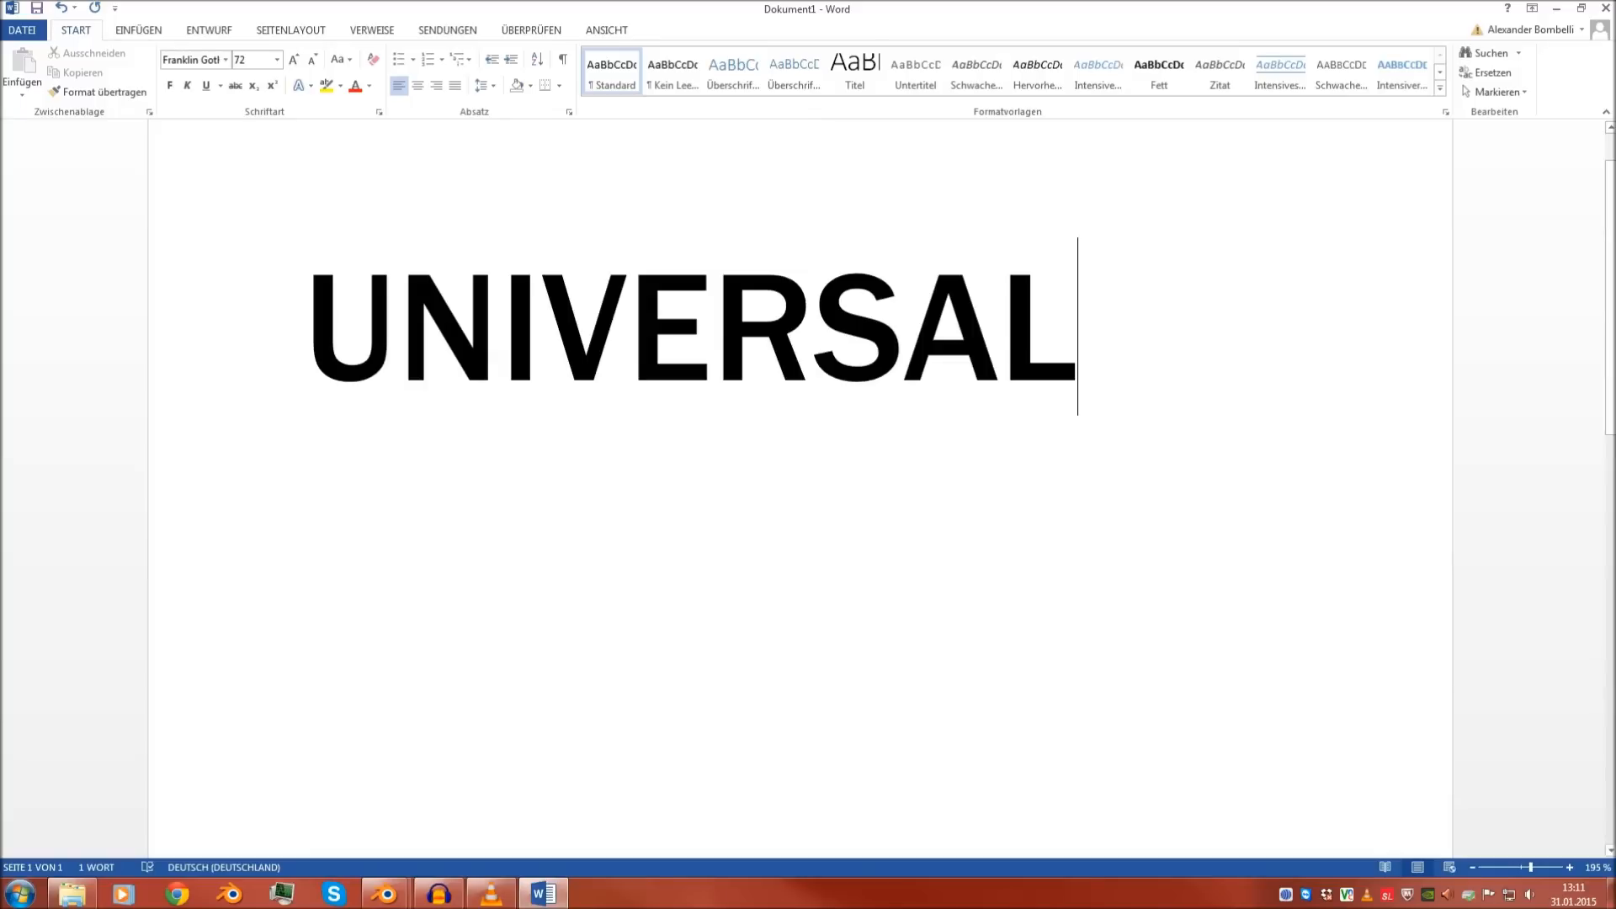
click(304, 328)
click(225, 60)
key(Escape)
Replace the word UNIVERSAL with DNMN3000 in the same 72 pt lettering
ctrl+scroll(800, 488, up, 5)
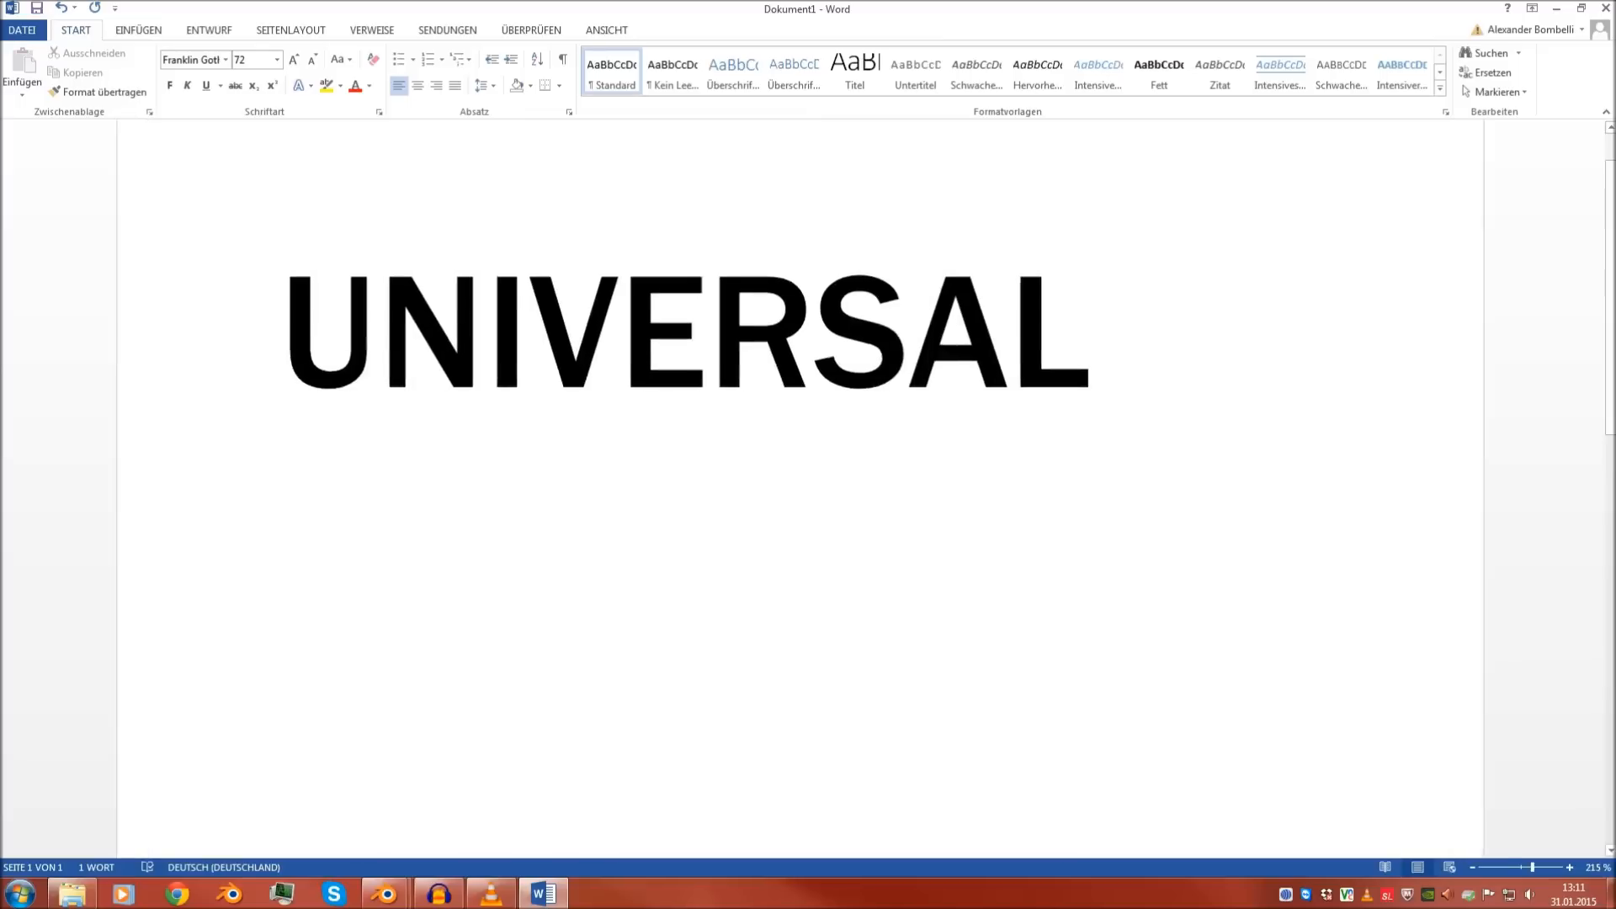
scroll(800, 488, down, 3)
scroll(799, 489, up, 5)
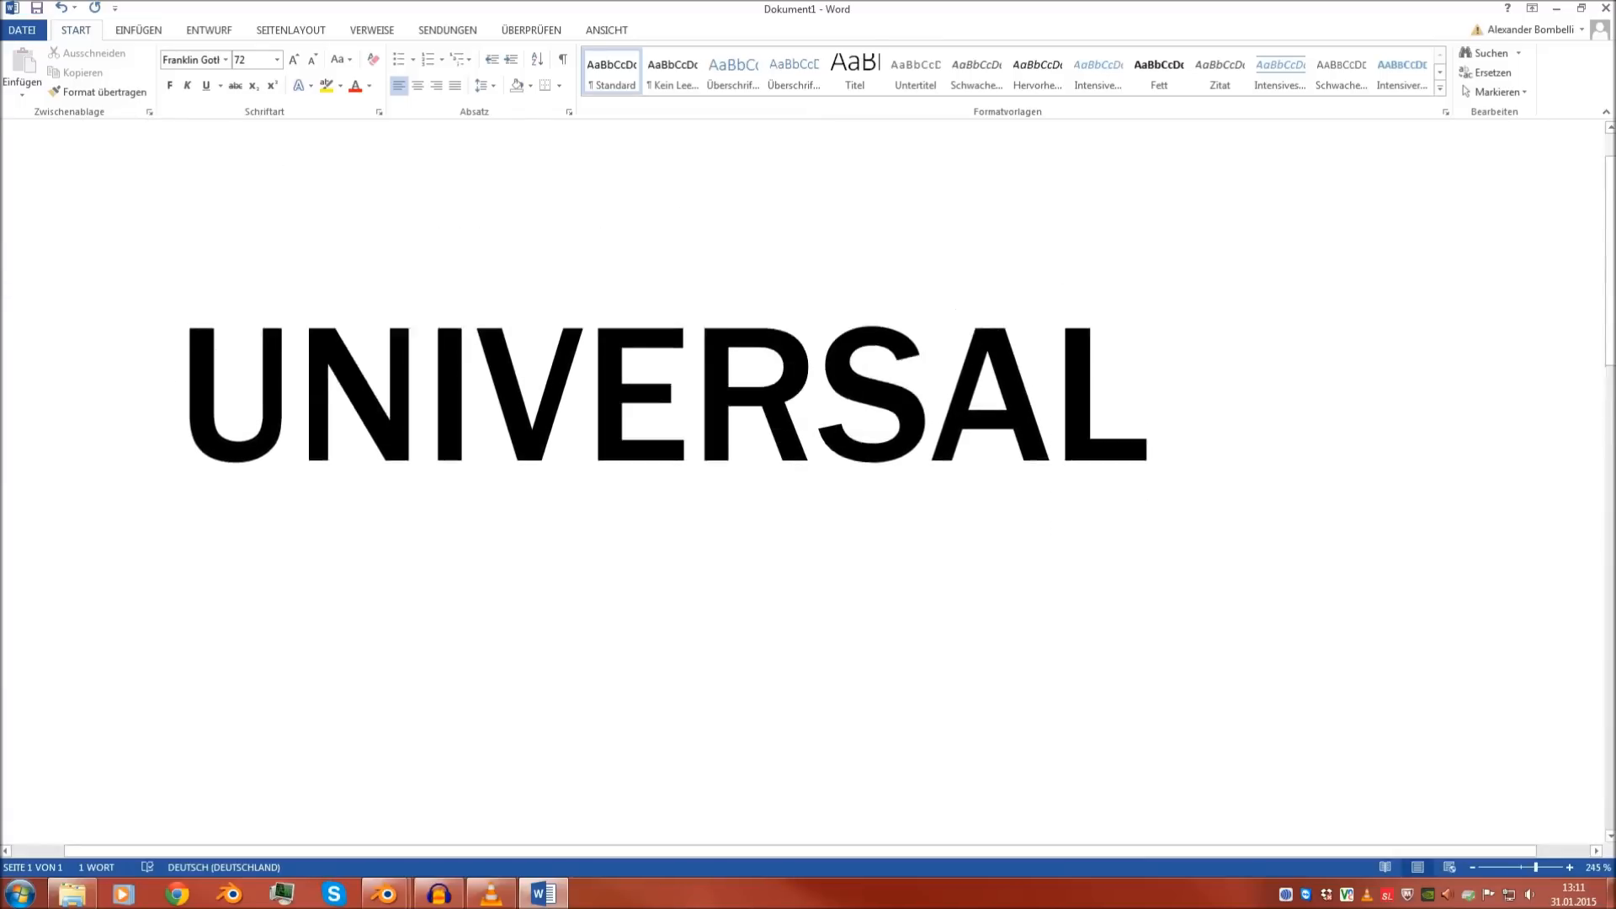
click(1052, 429)
drag(1155, 430, 88, 404)
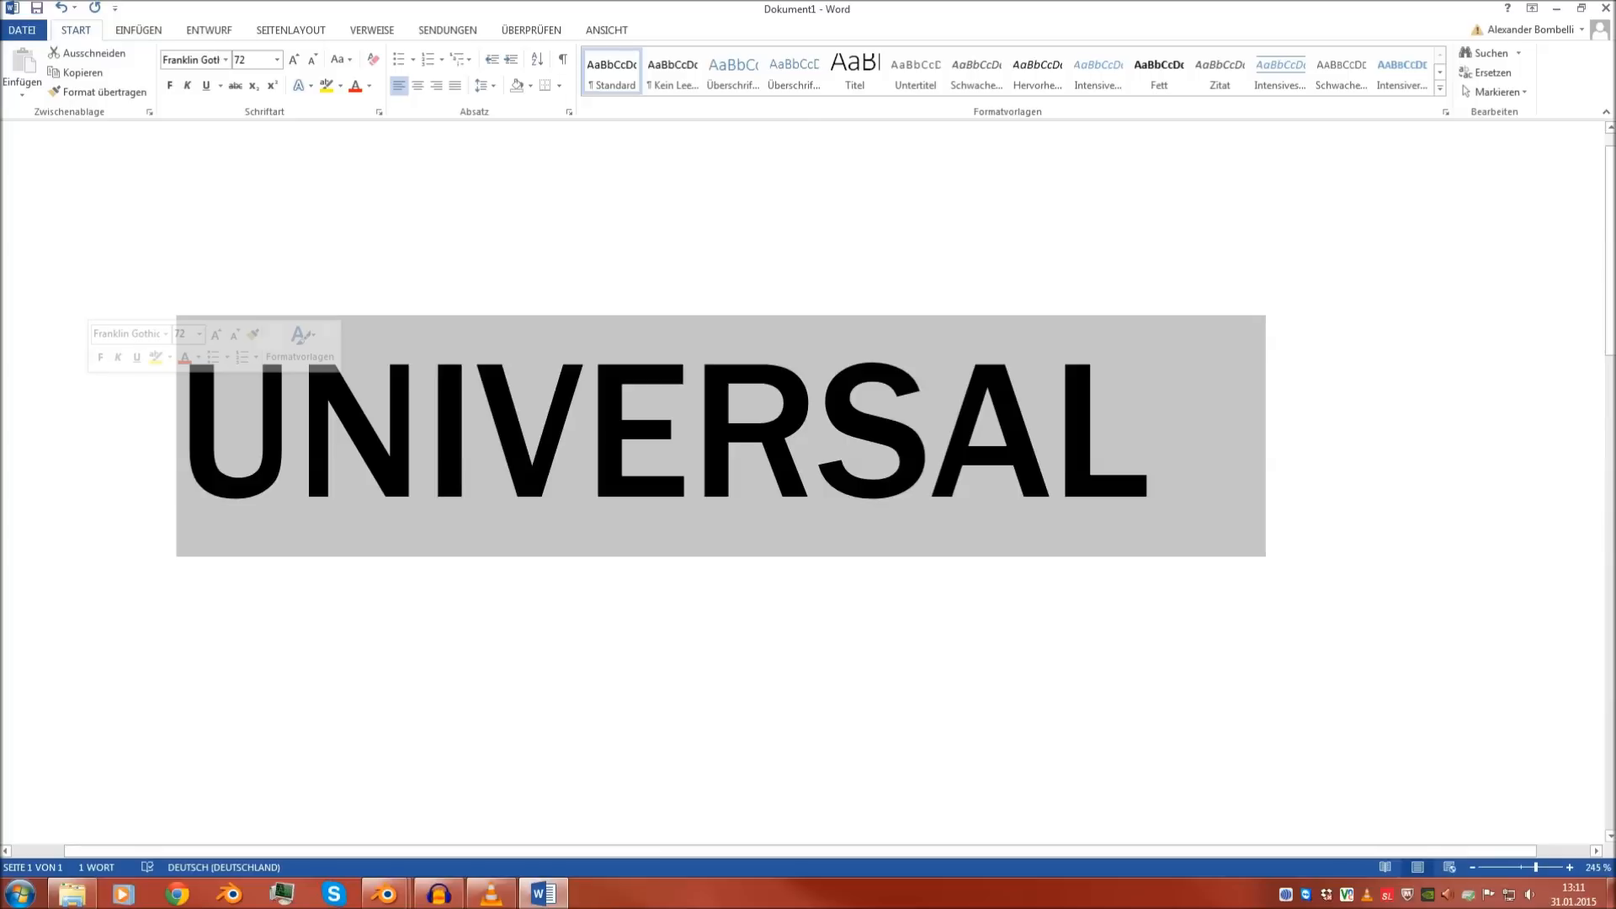
key(BackSpace)
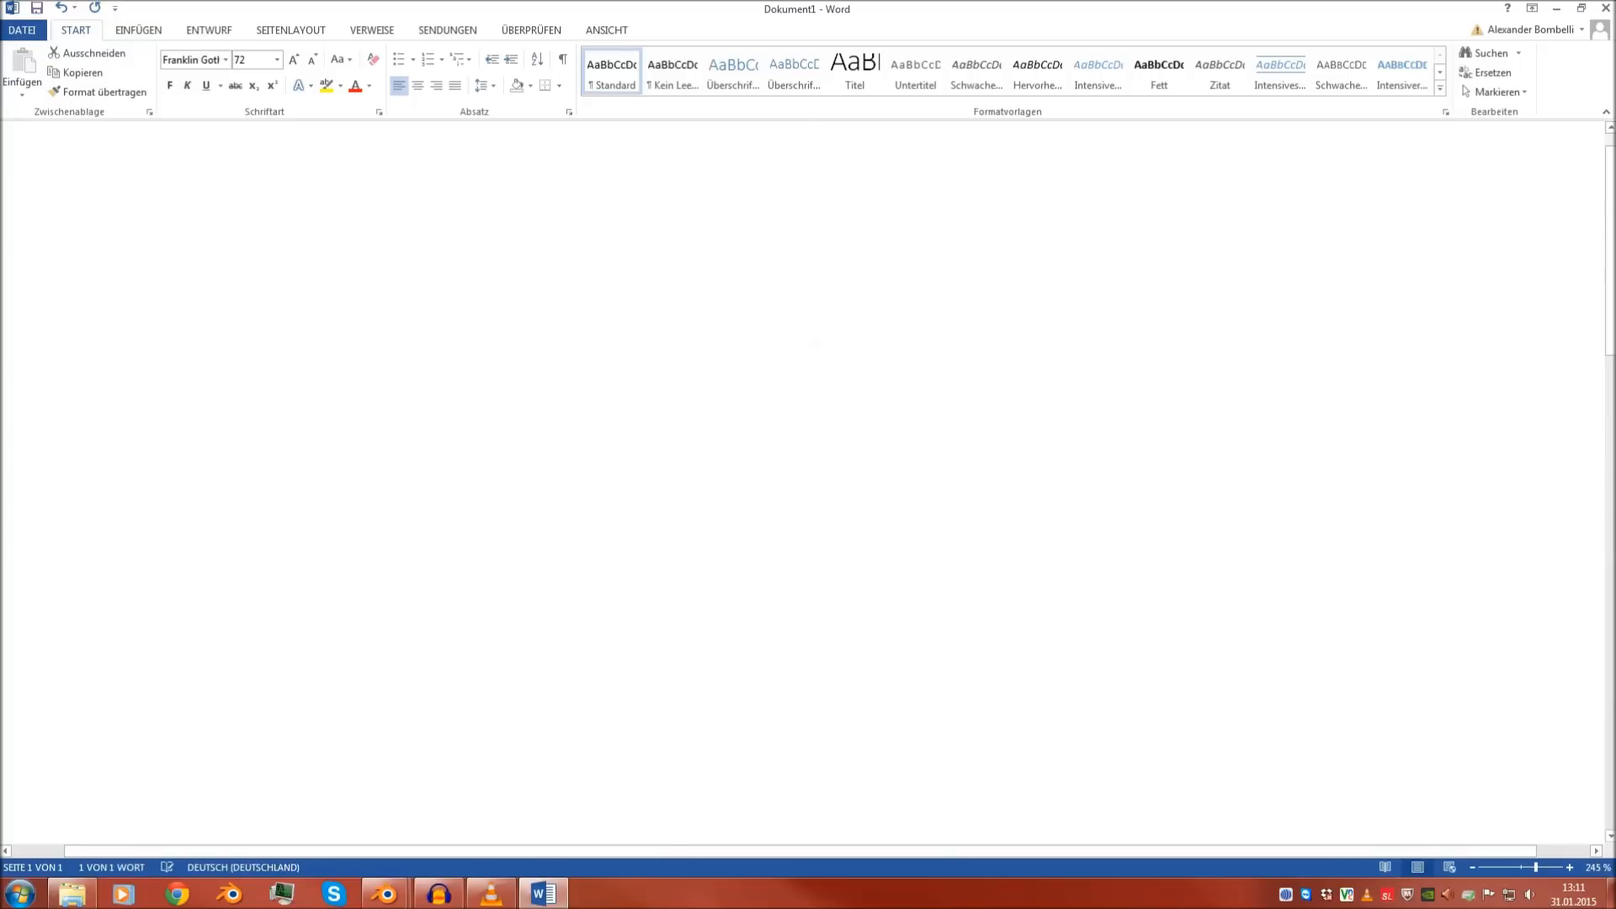
text(DNBM)
key(BackSpace)
key(BackSpace)
text(MN)
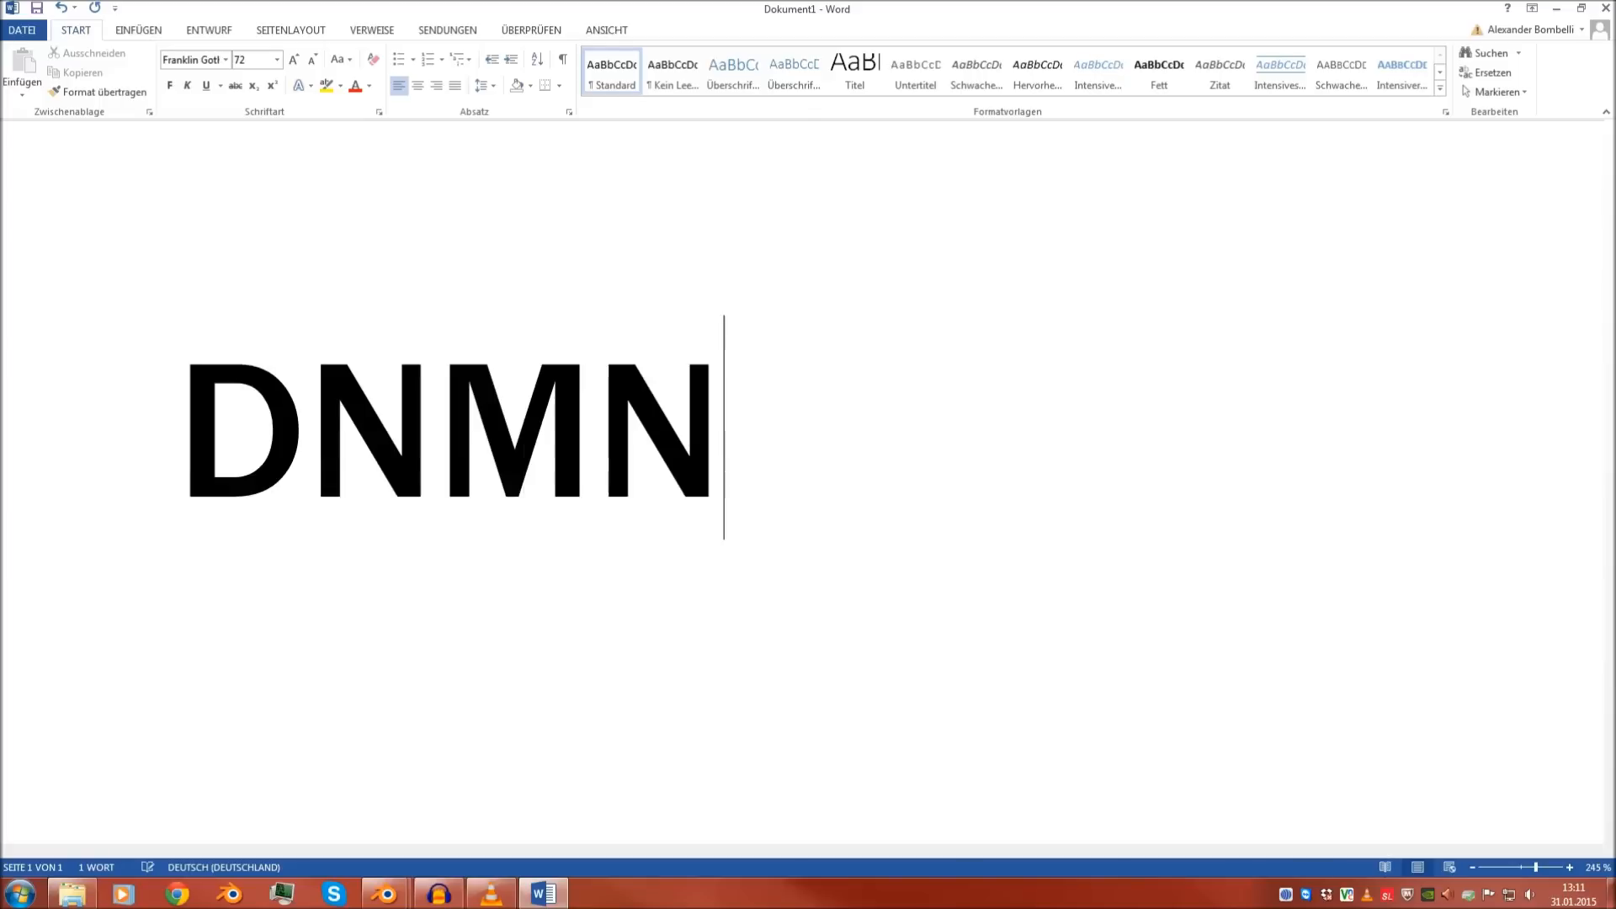
text(300)
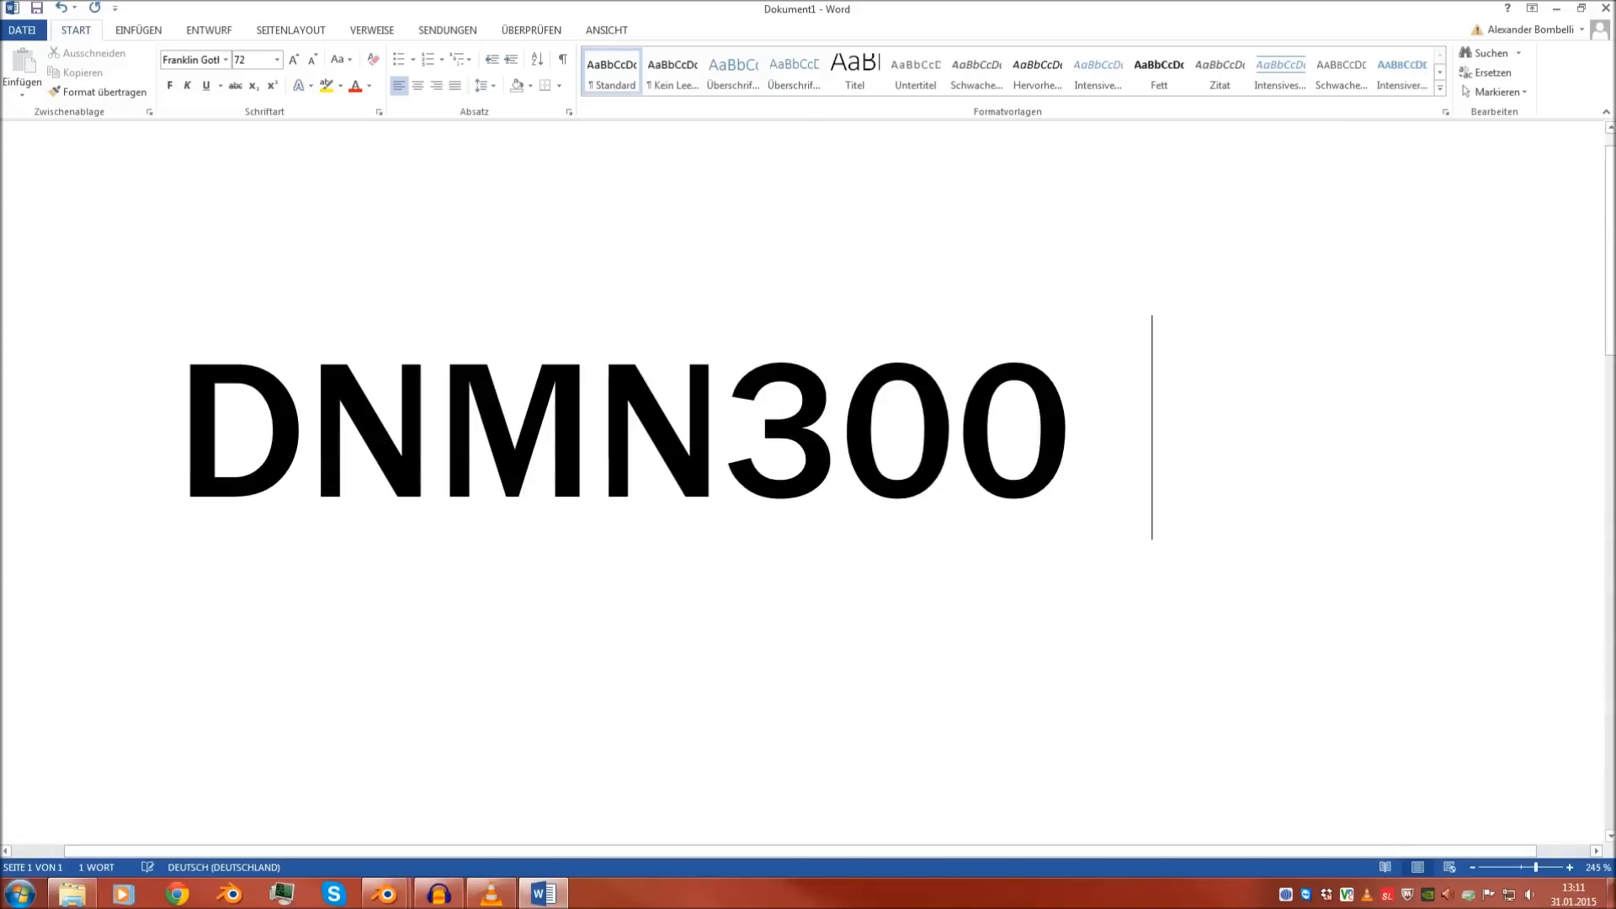
text(0)
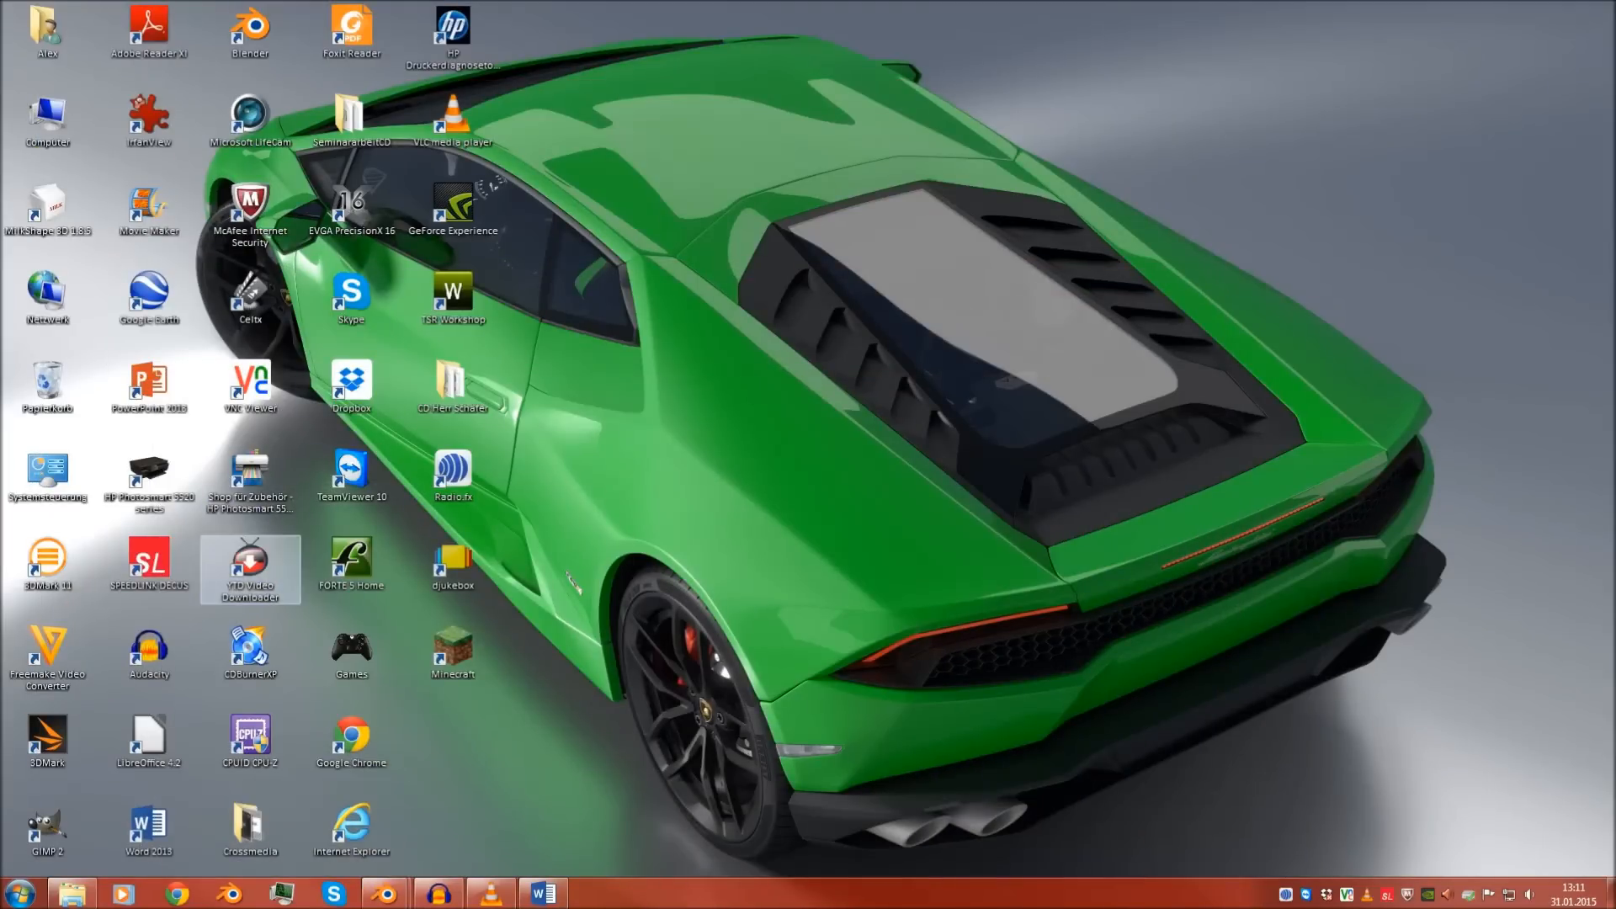
Start GIMP and paste the captured screenshot as a new image
double_click(48, 825)
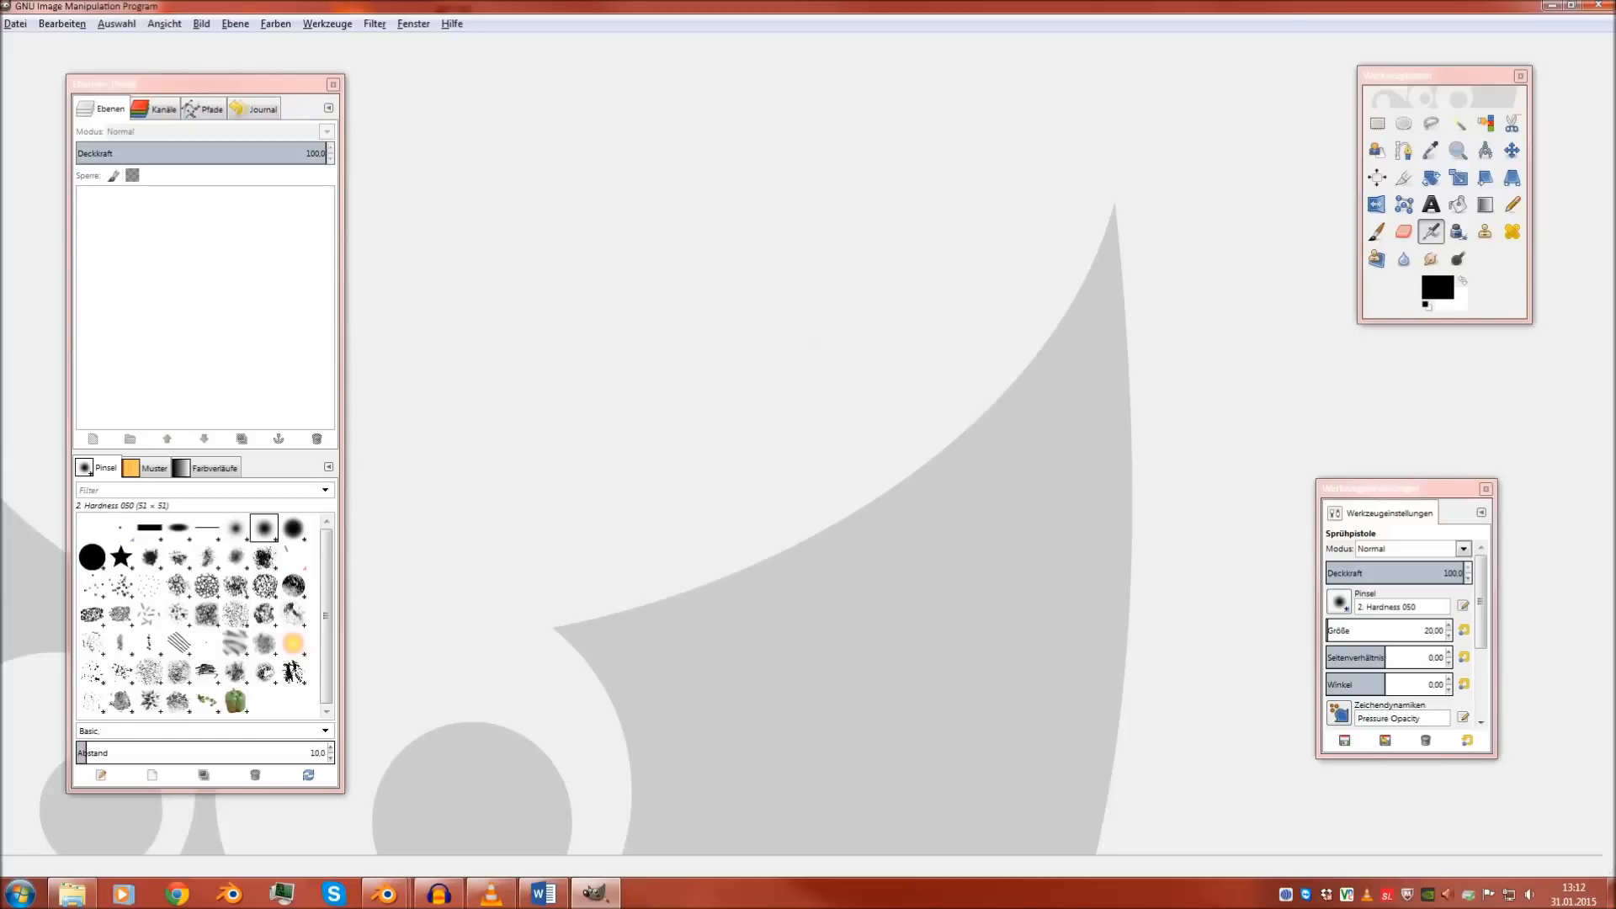
key(alt+d)
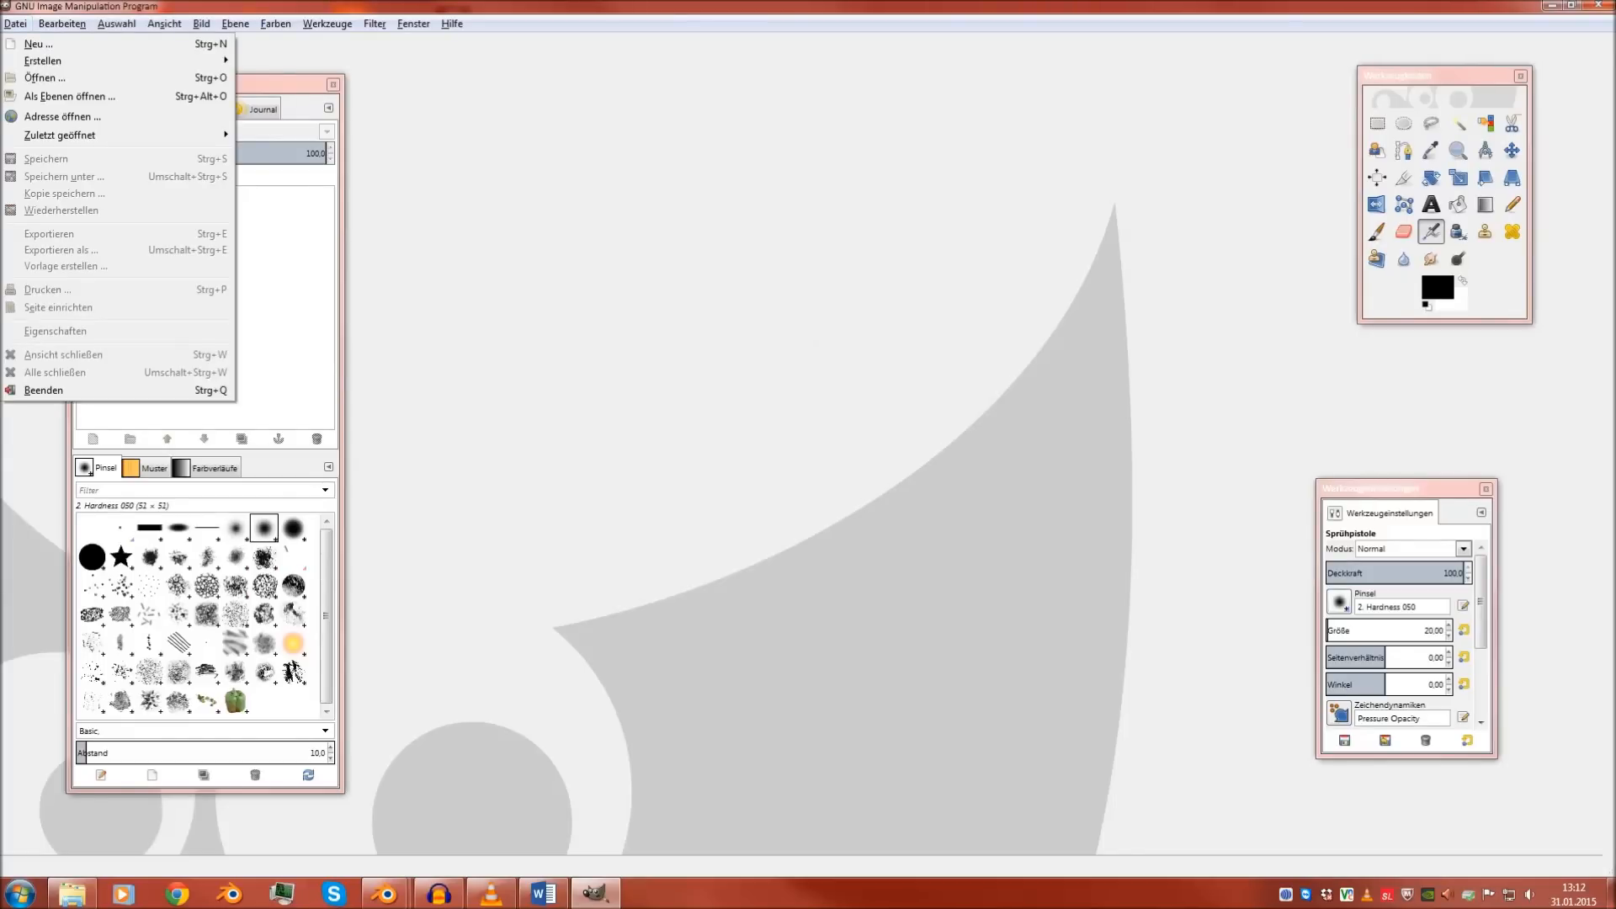
key(Escape)
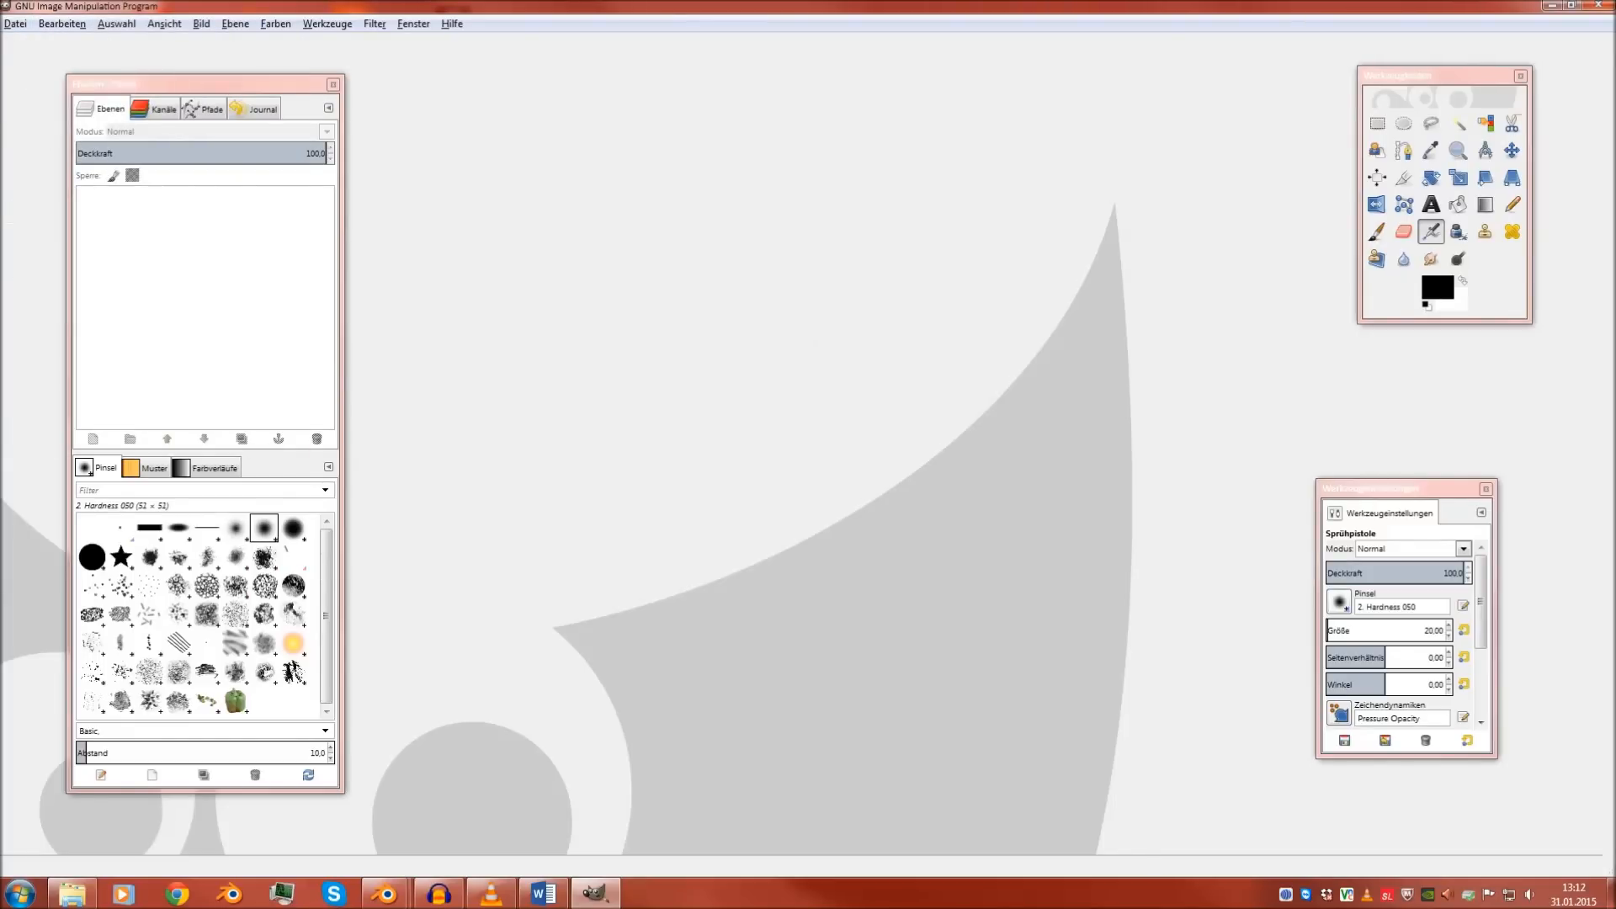
key(ctrl+shift+v)
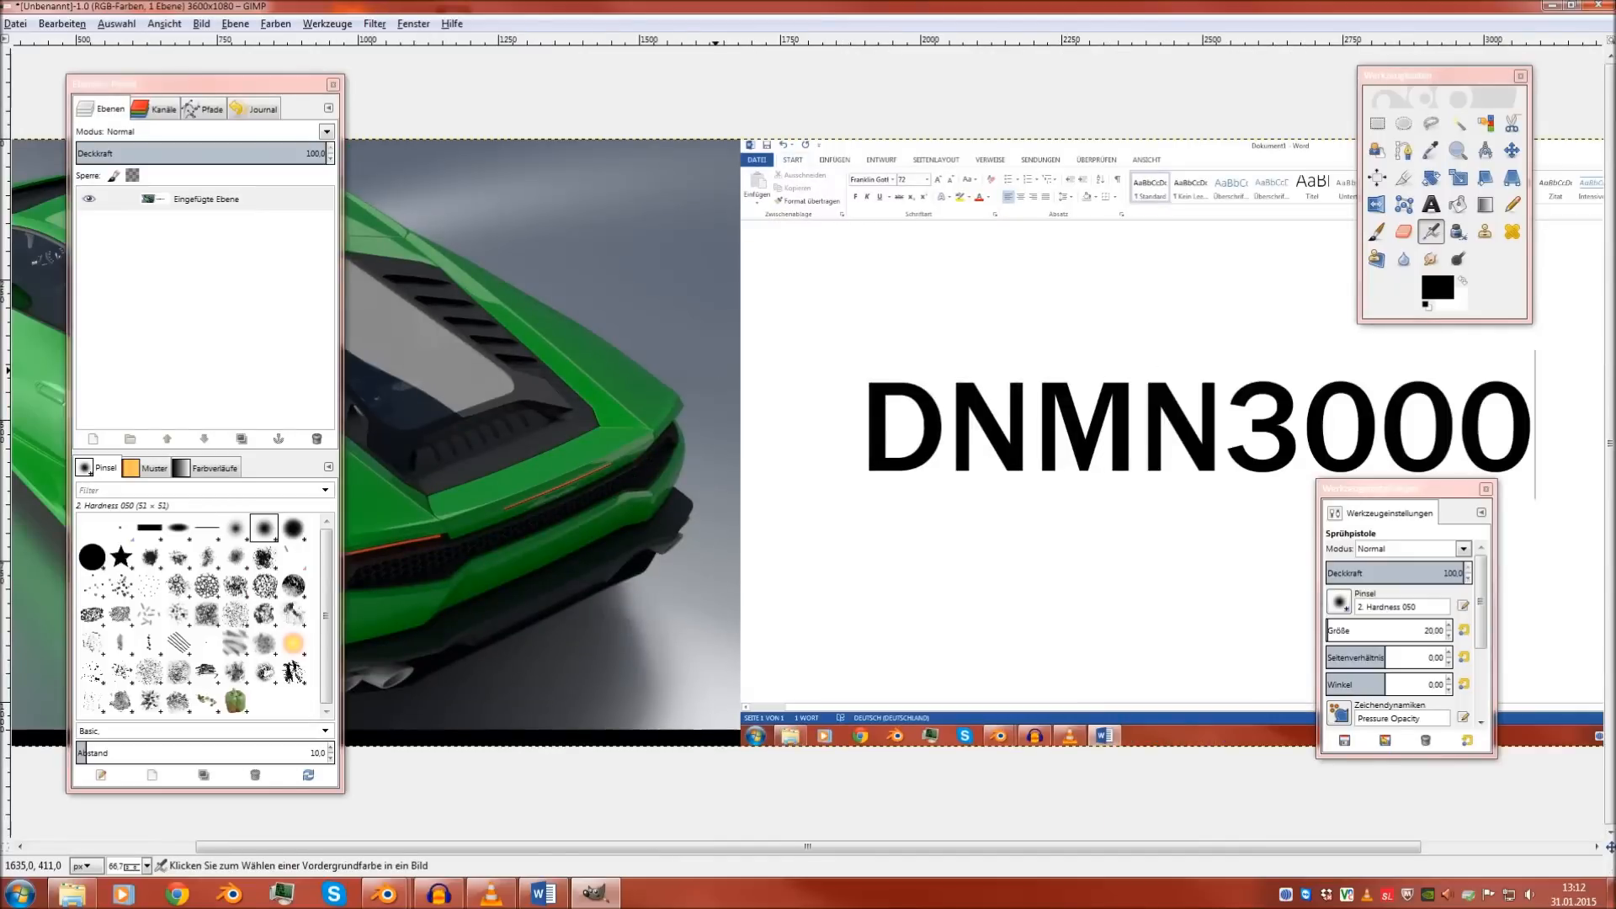
Enter a new canvas size of 1500 × 500 px for the pasted screenshot
key(minus)
key(minus)
middle_drag(761, 407, 638, 412)
middle_drag(737, 472, 662, 445)
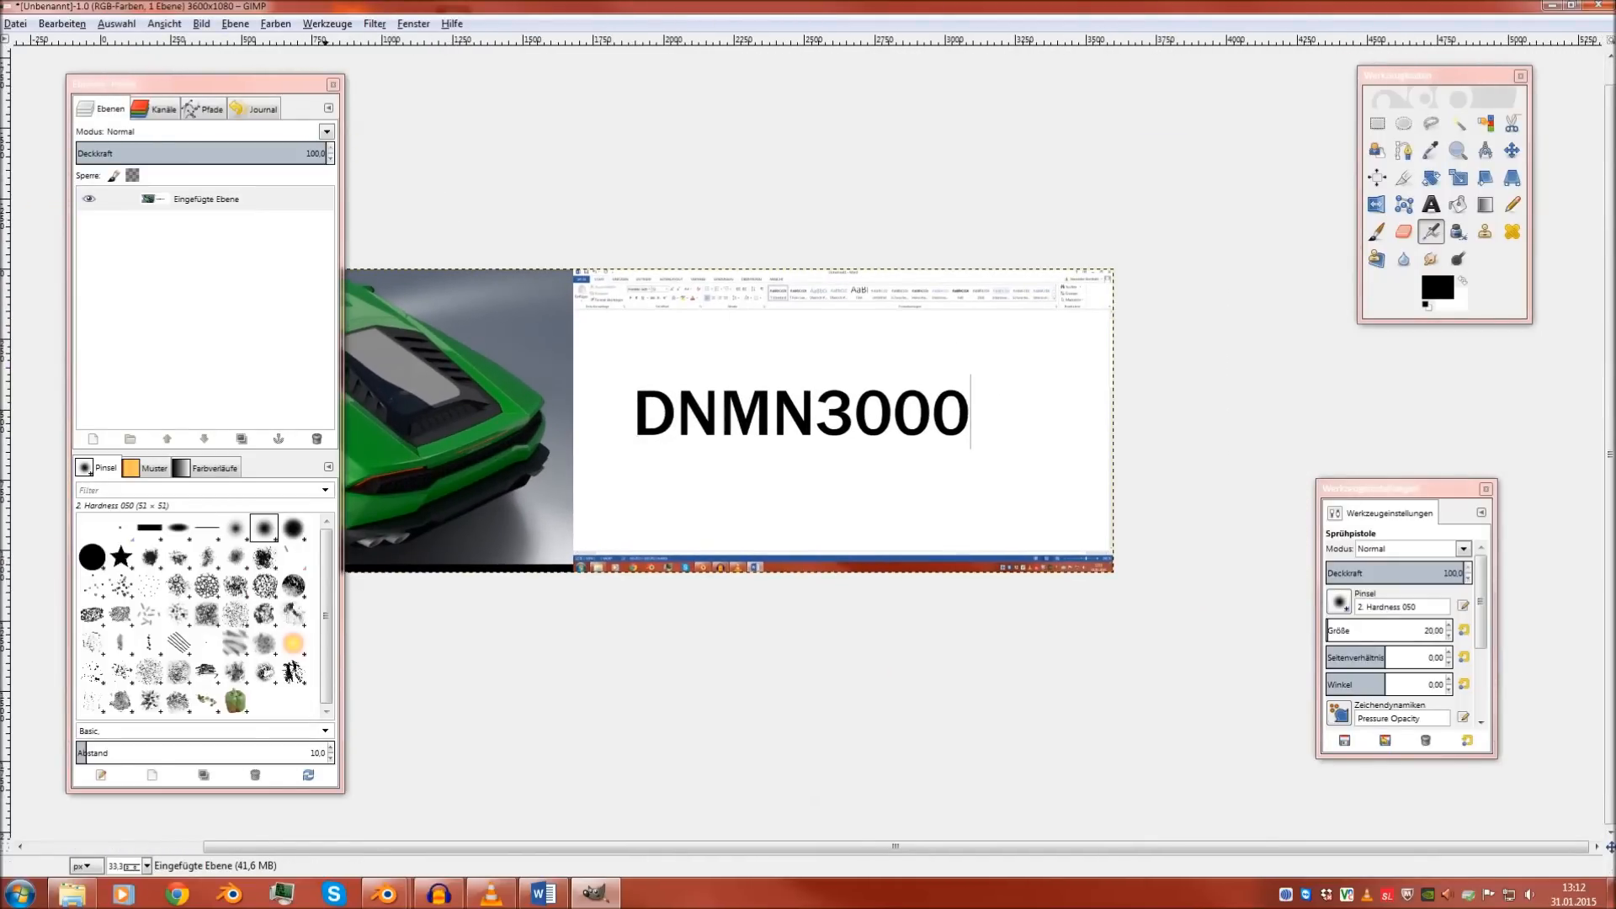
click(201, 23)
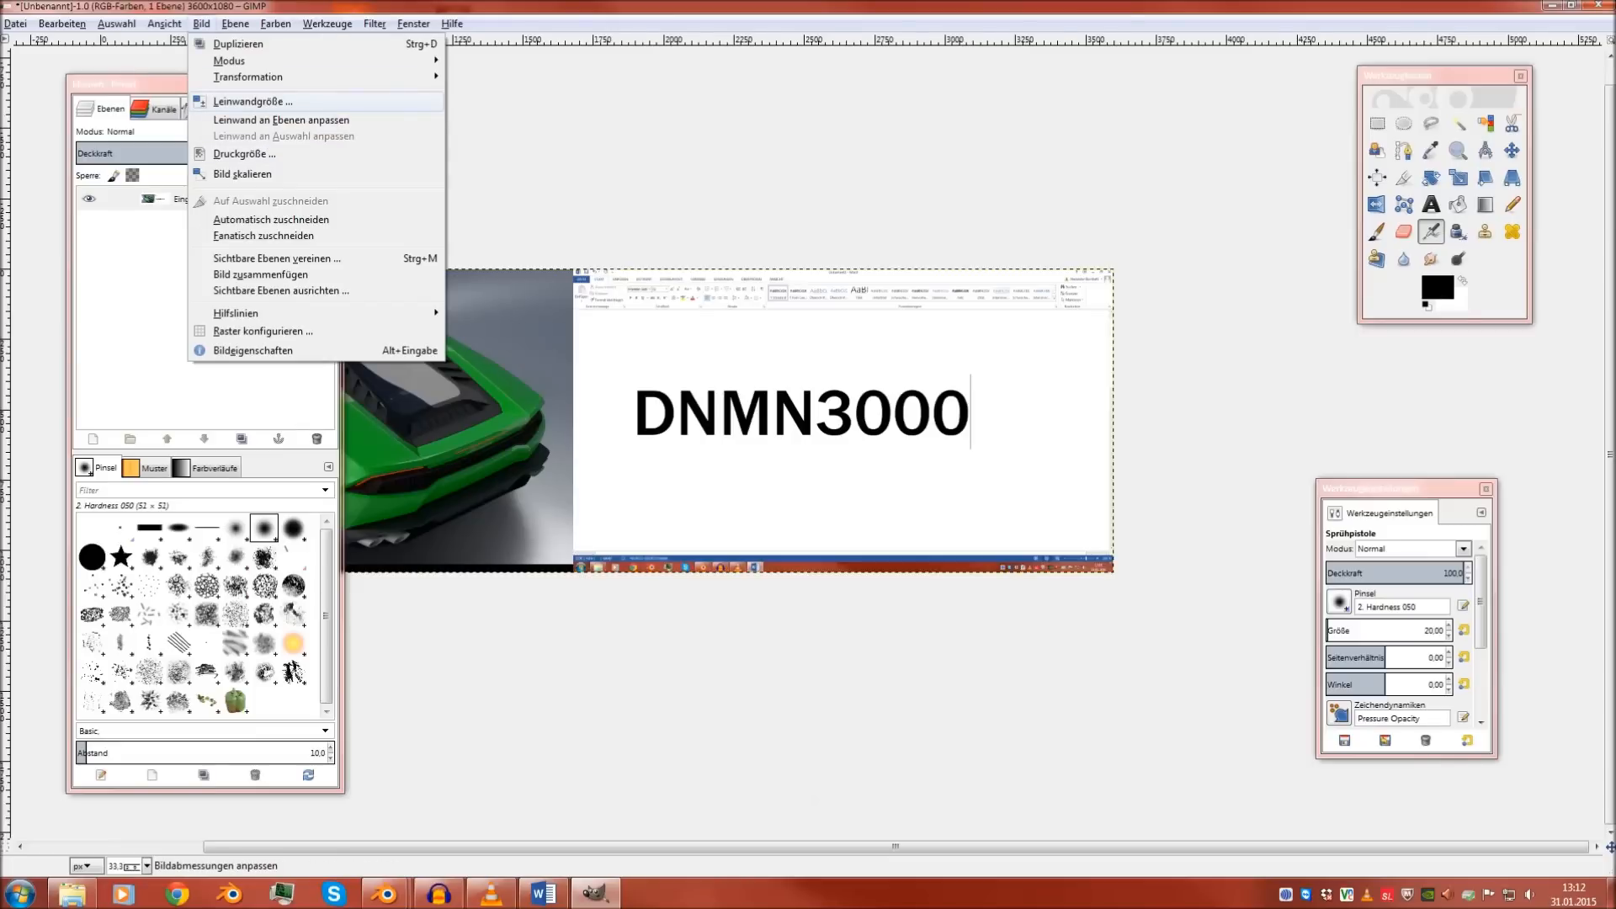
click(252, 101)
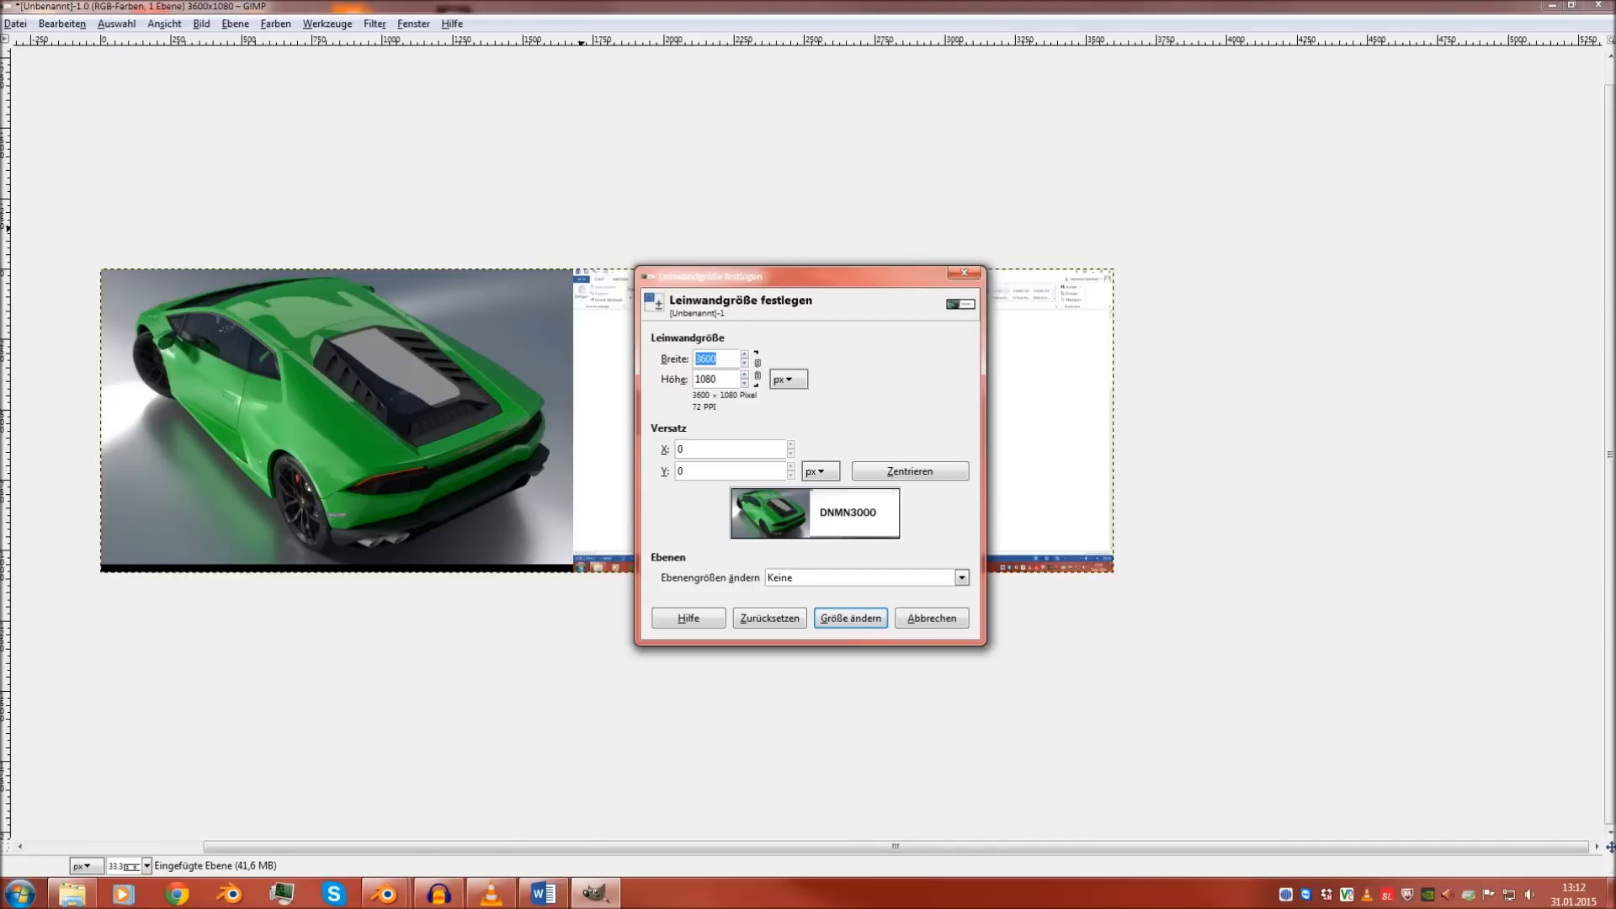
text(1500)
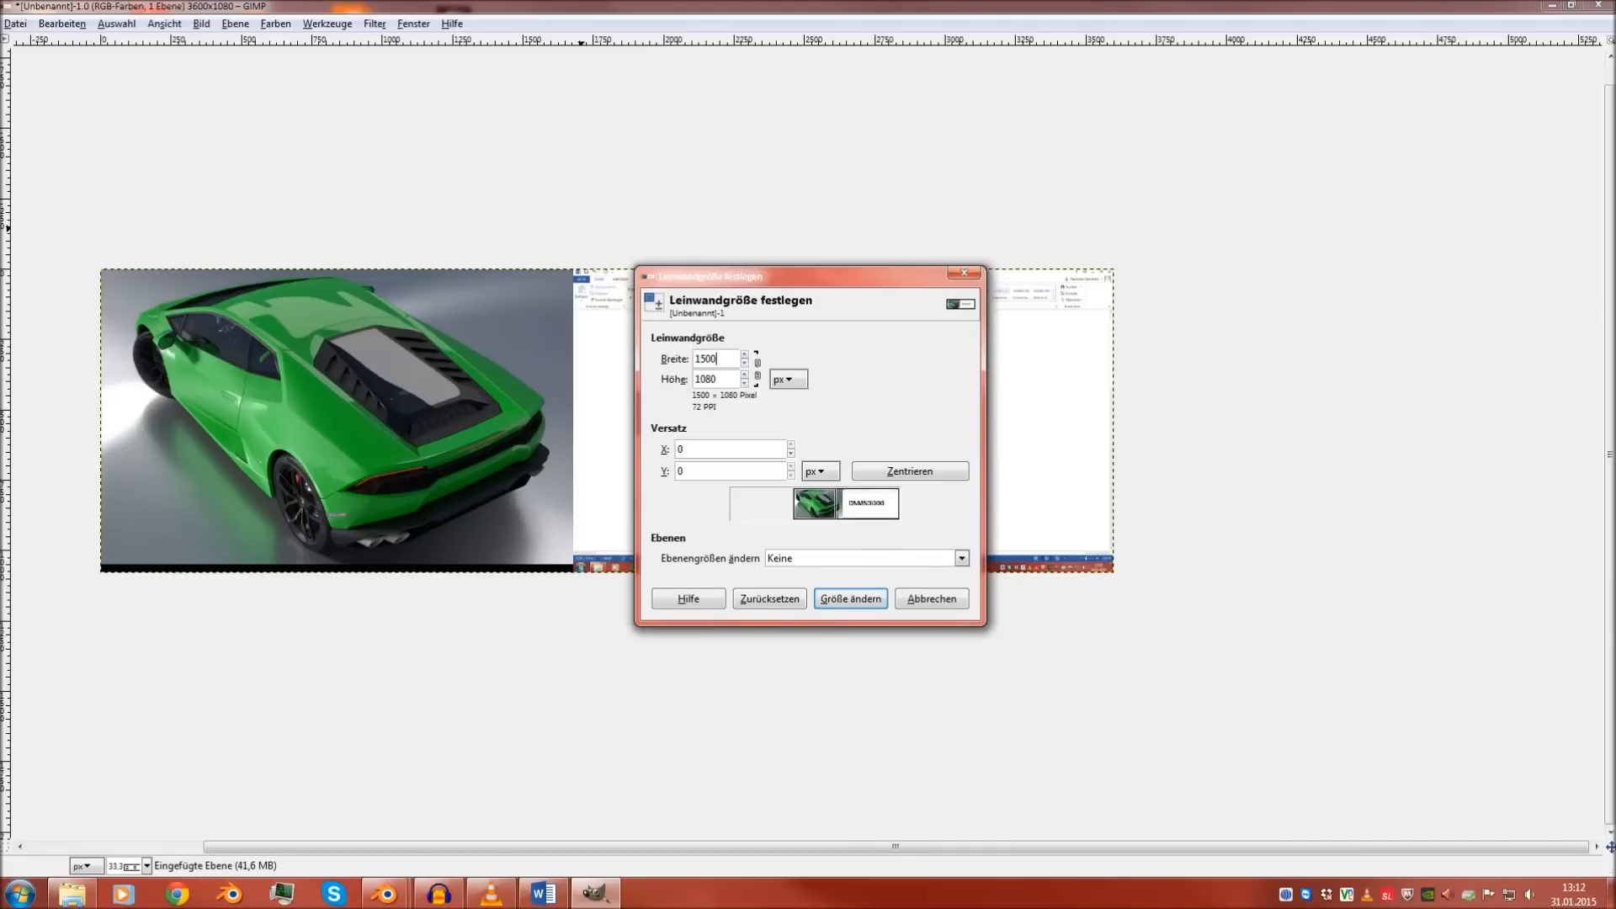
double_click(716, 379)
text(50)
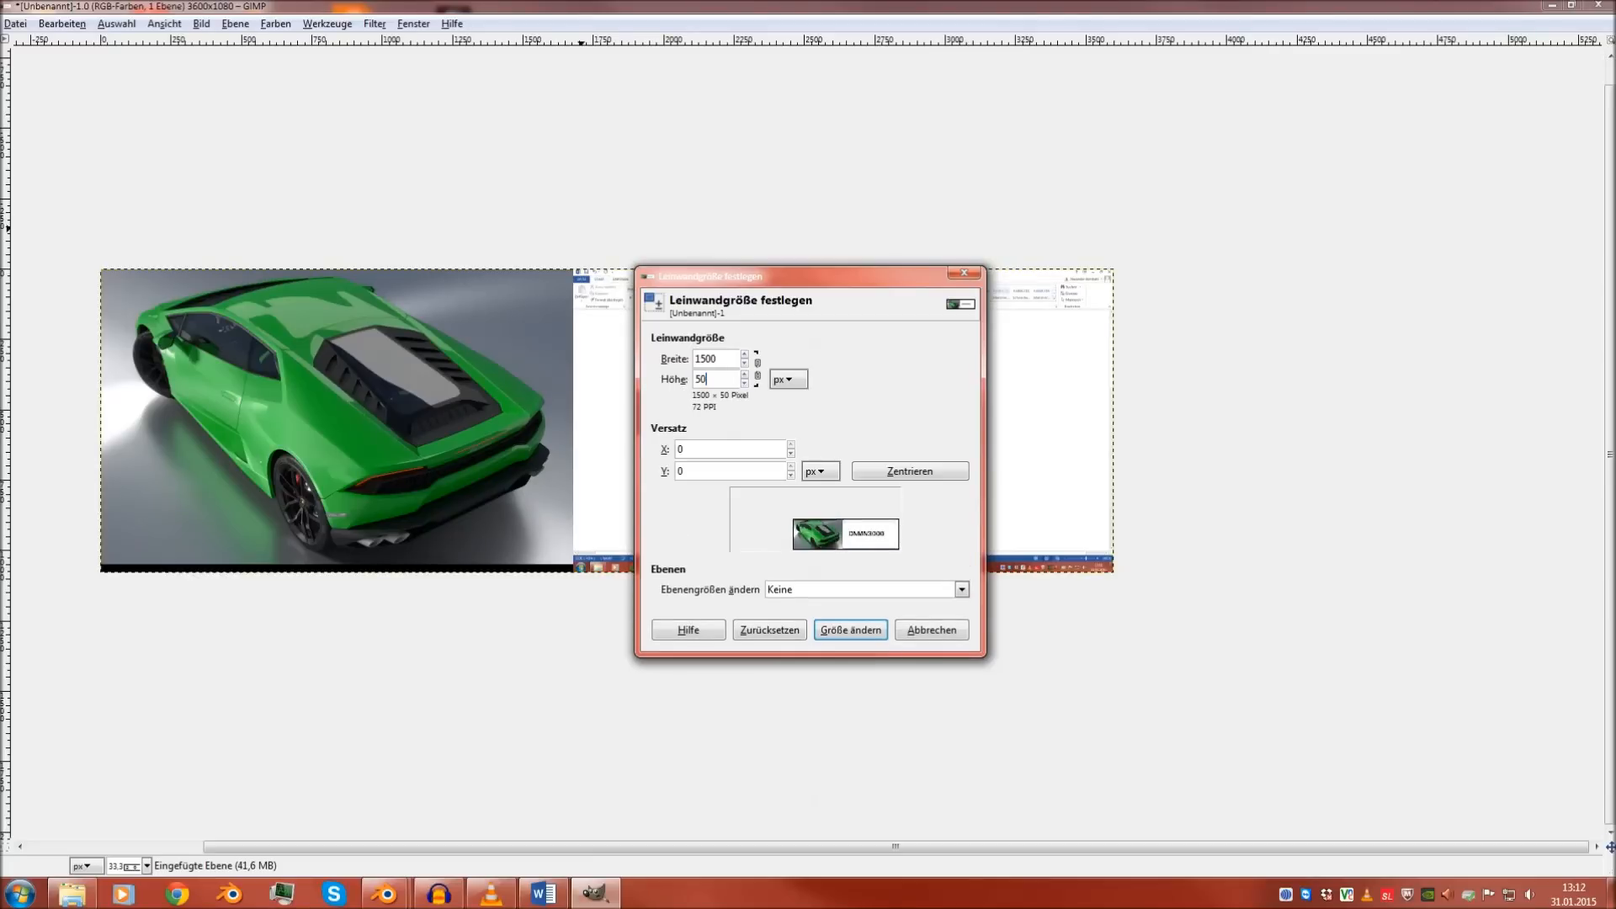
text(0)
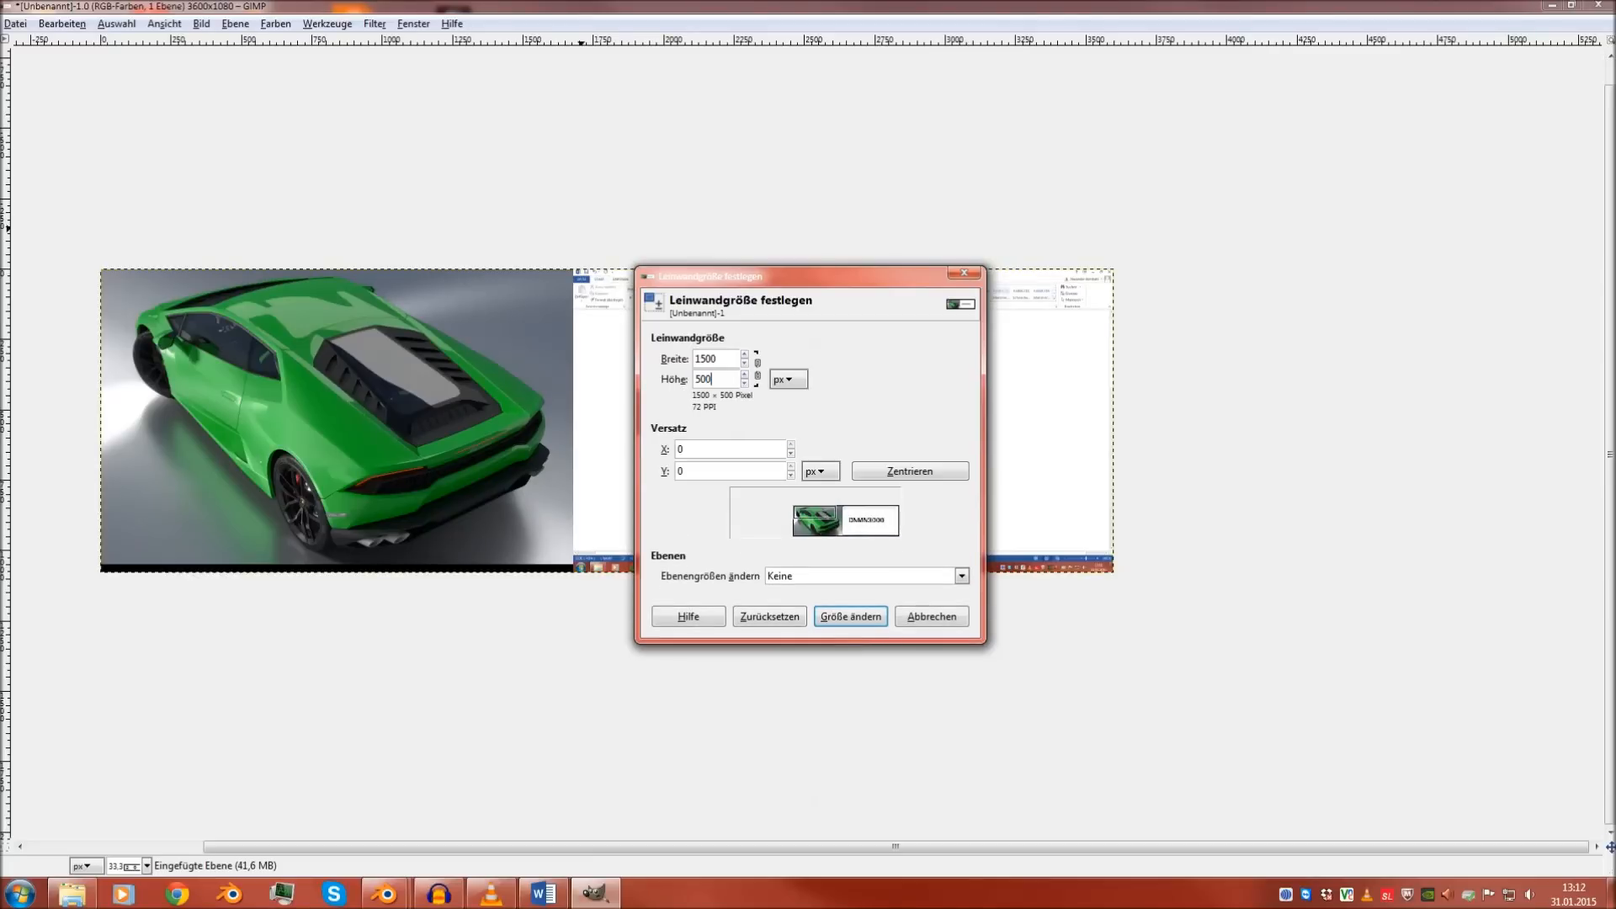
Offset the screenshot so the DNMN3000 lettering lies within the canvas and apply the resize
drag(846, 521, 795, 512)
click(852, 615)
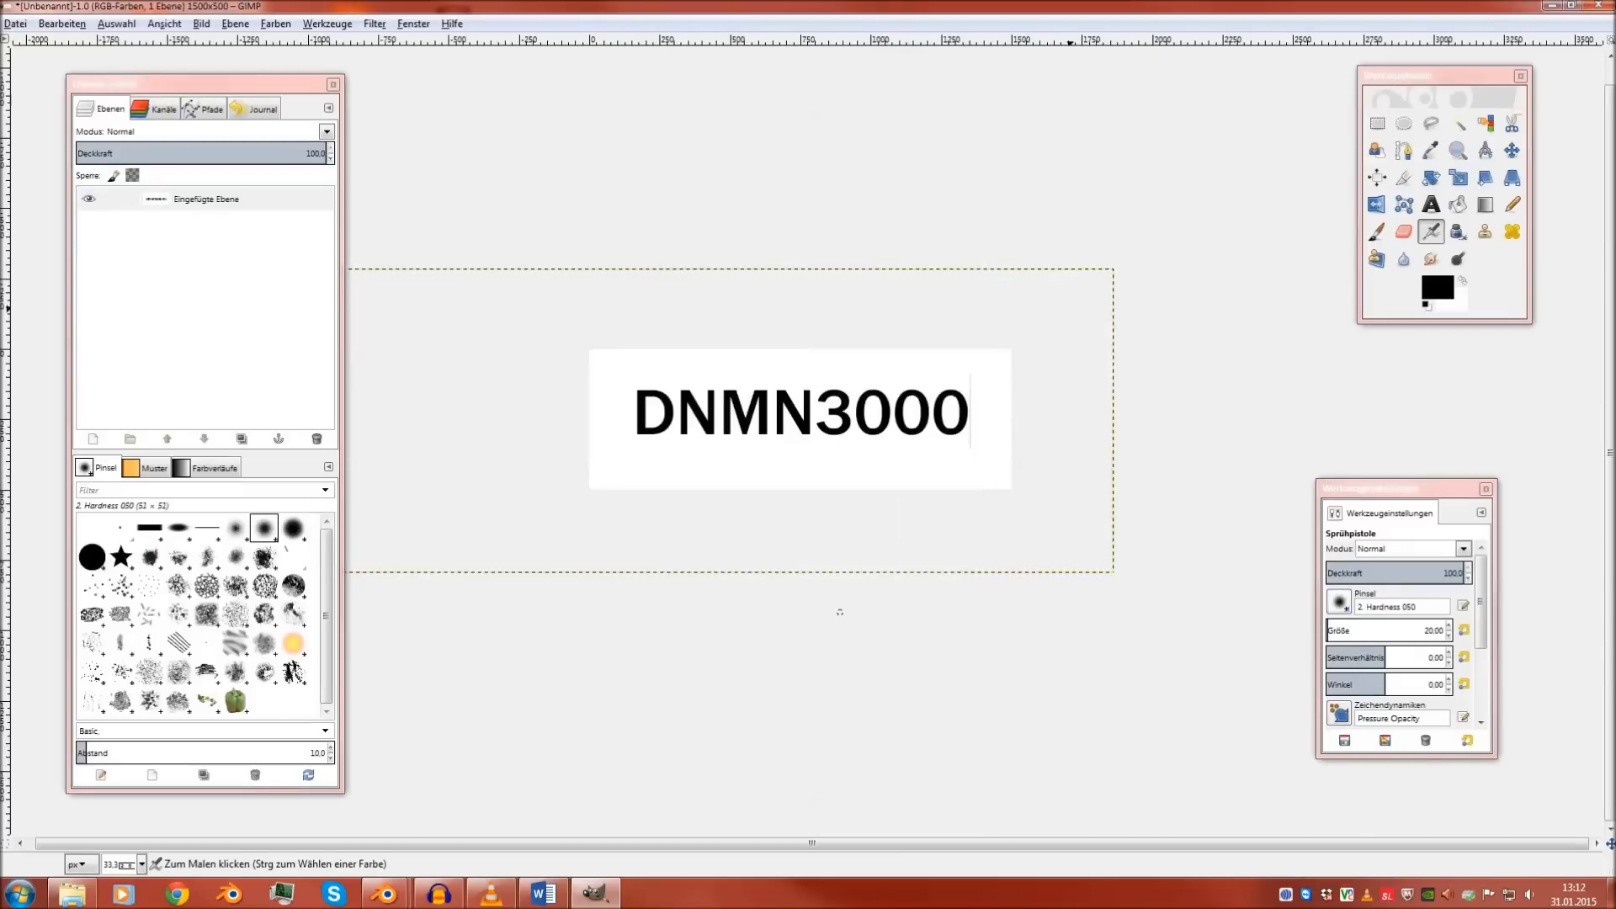
ctrl+scroll(853, 615, up, 2)
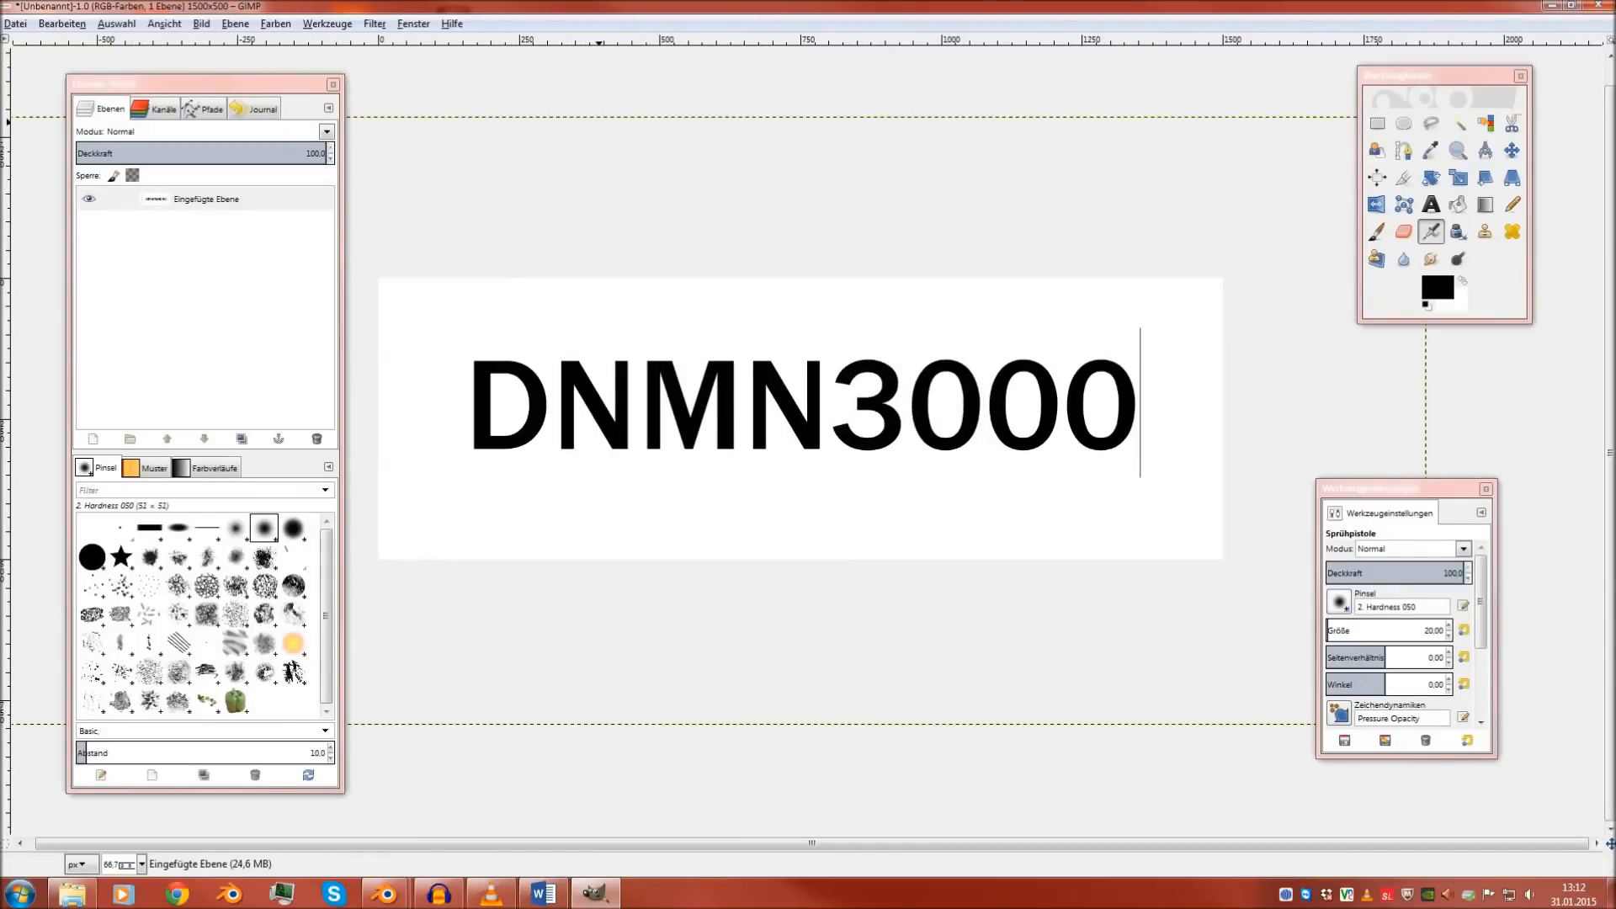
Start exporting the lettering image and name the file Unbenannt.jpg
key(alt+d)
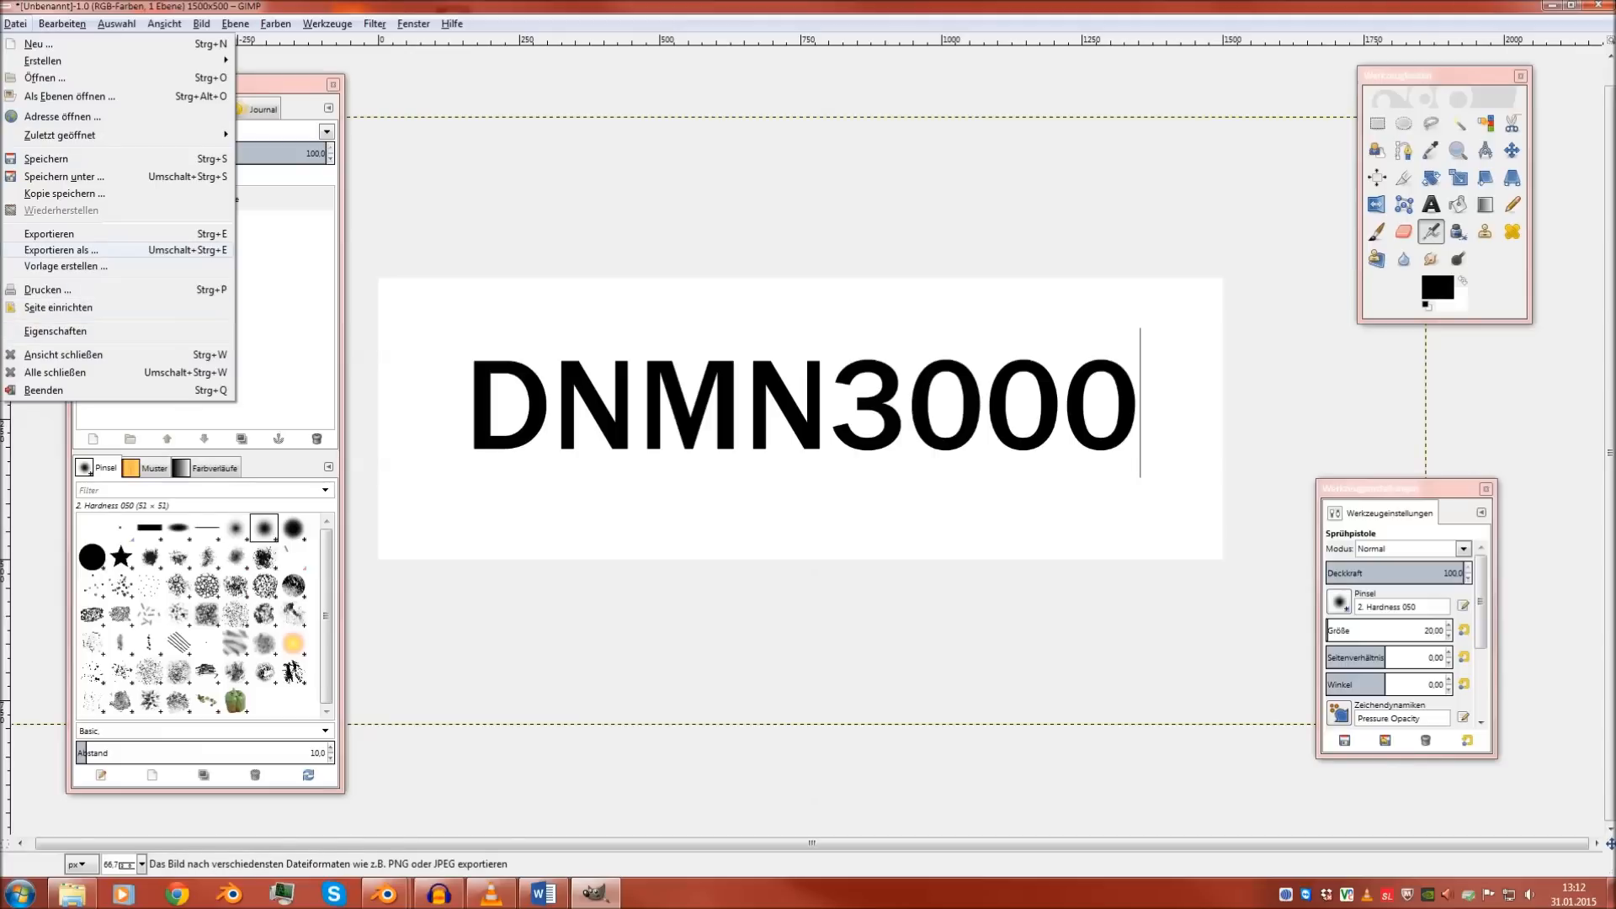
click(84, 250)
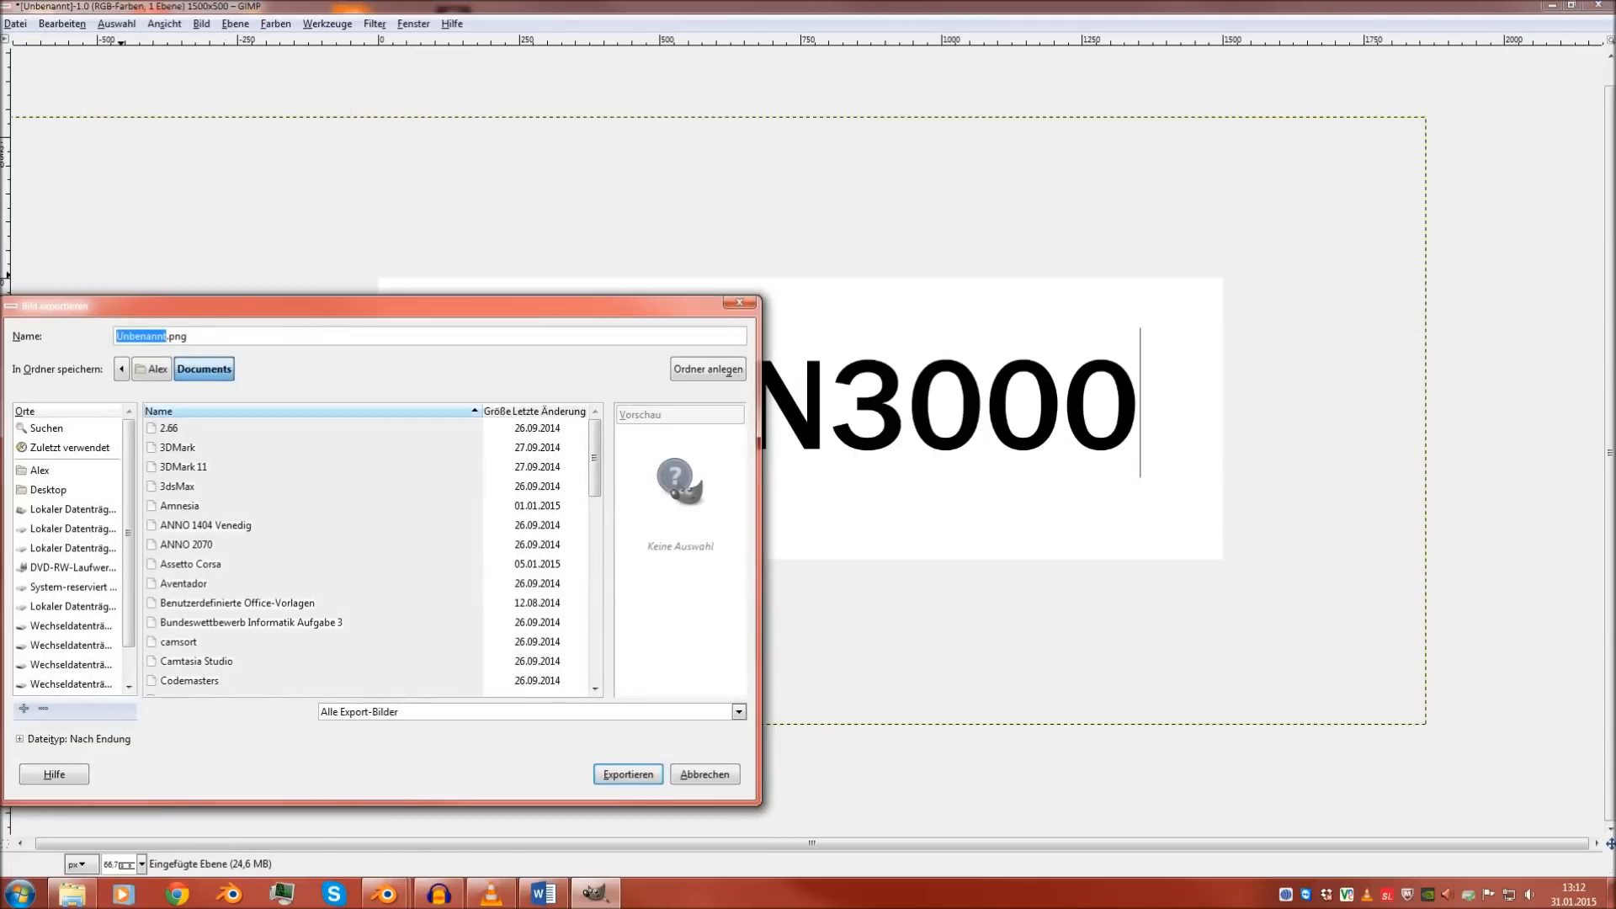
click(189, 336)
key(BackSpace)
key(BackSpace)
text(jp)
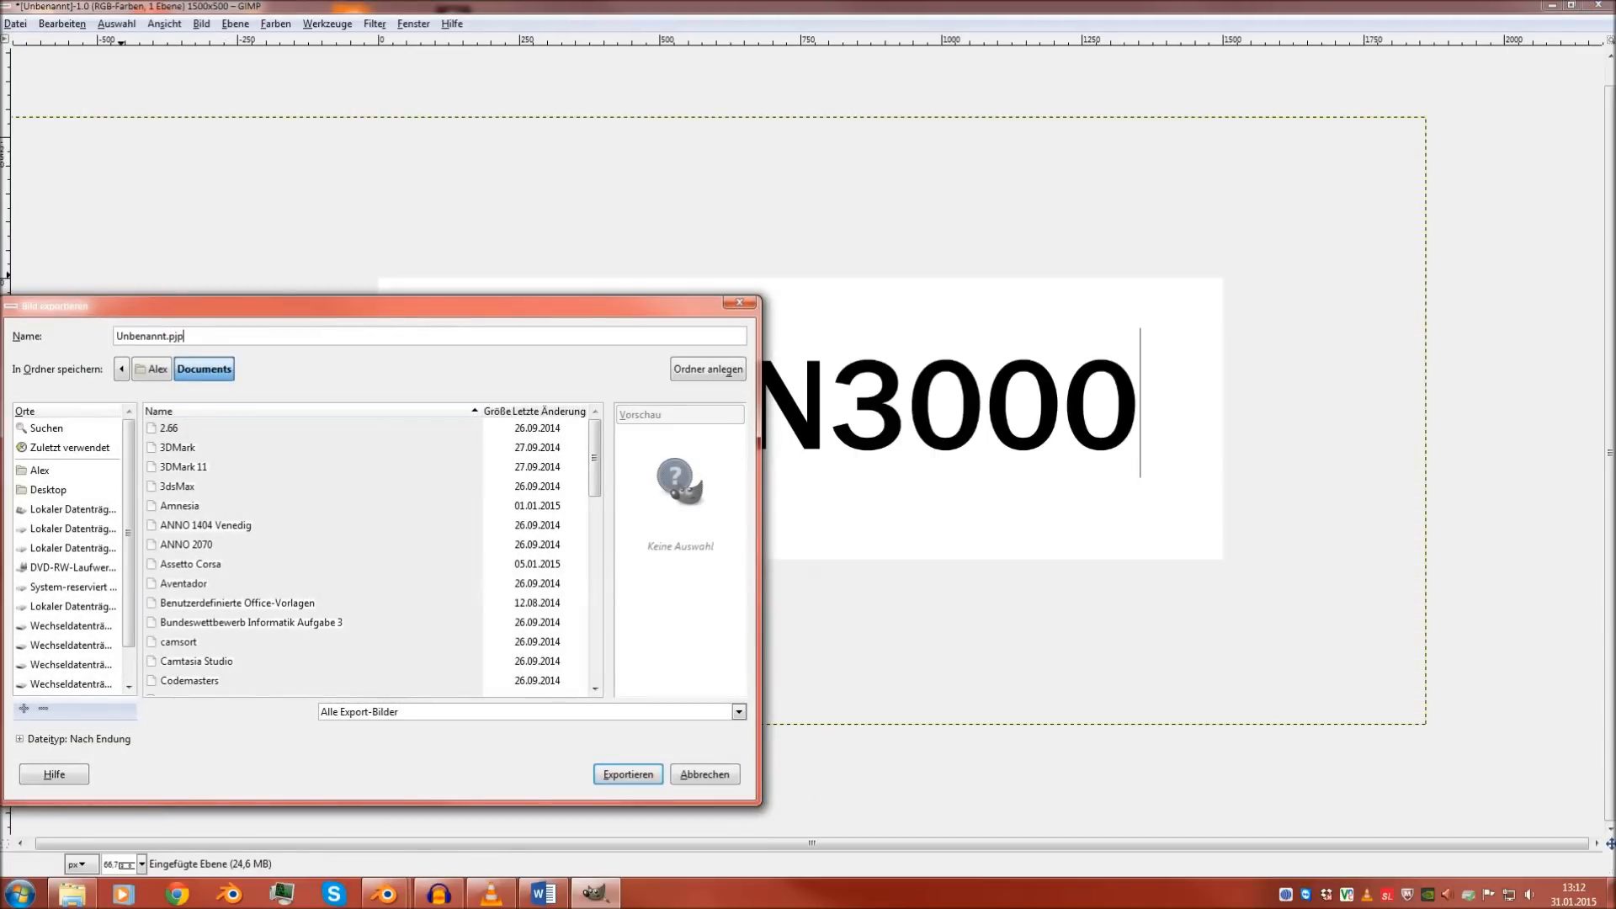
key(BackSpace)
key(BackSpace)
key(BackSpace)
text(jpg)
Export the image to D:\Pictures\Blender\Blender Material\Referenzbilder, accepting the default JPEG settings
drag(128, 534, 128, 567)
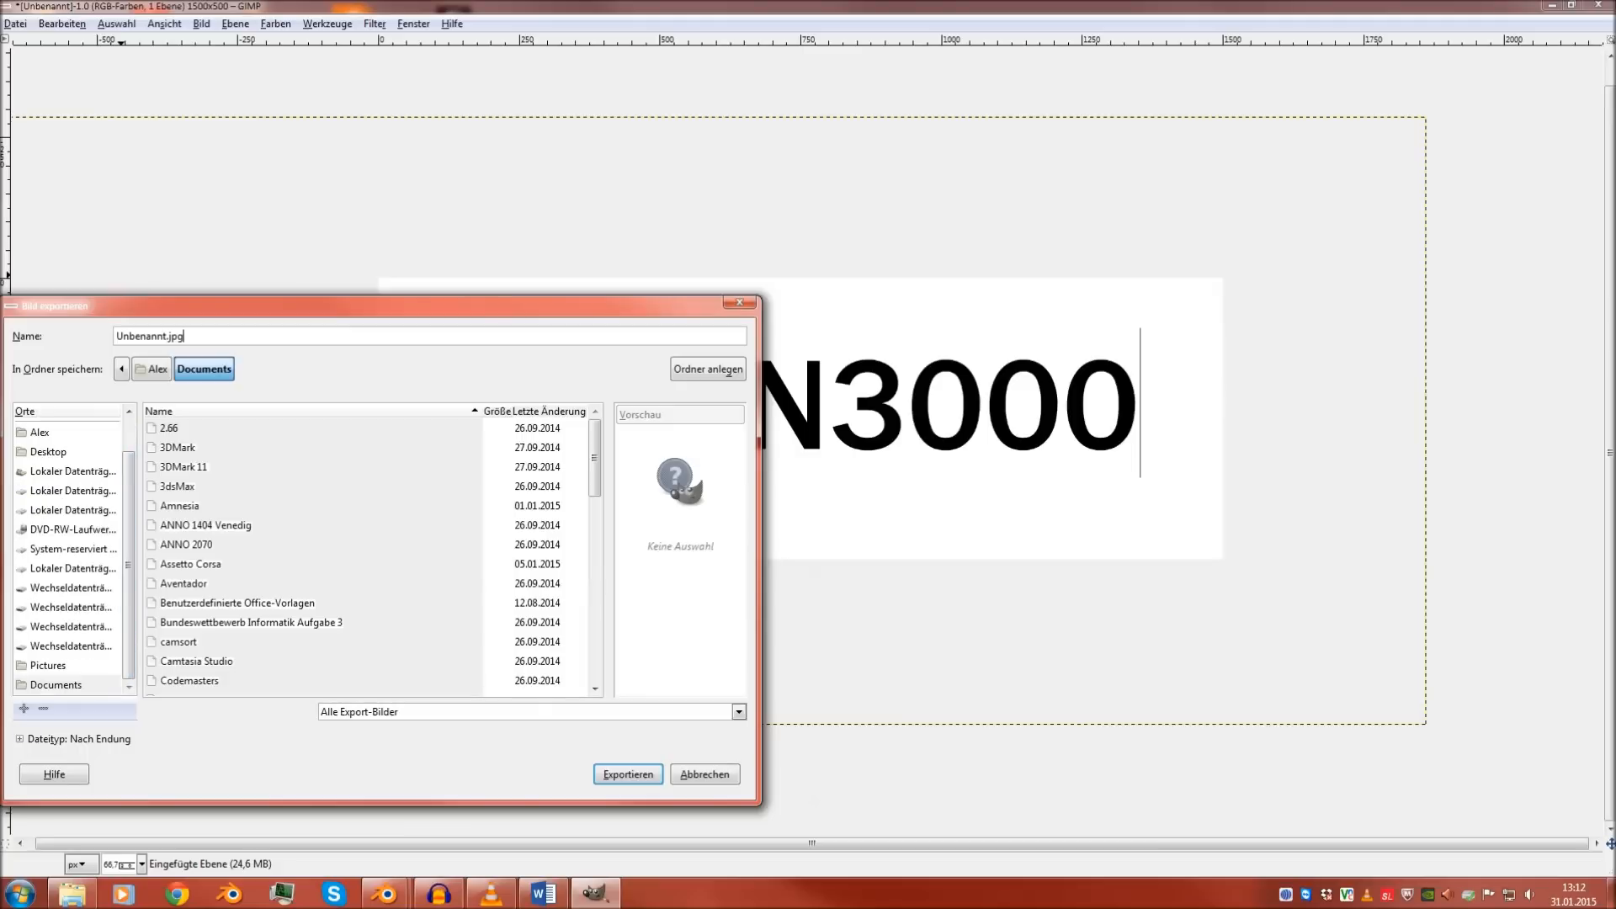
click(48, 666)
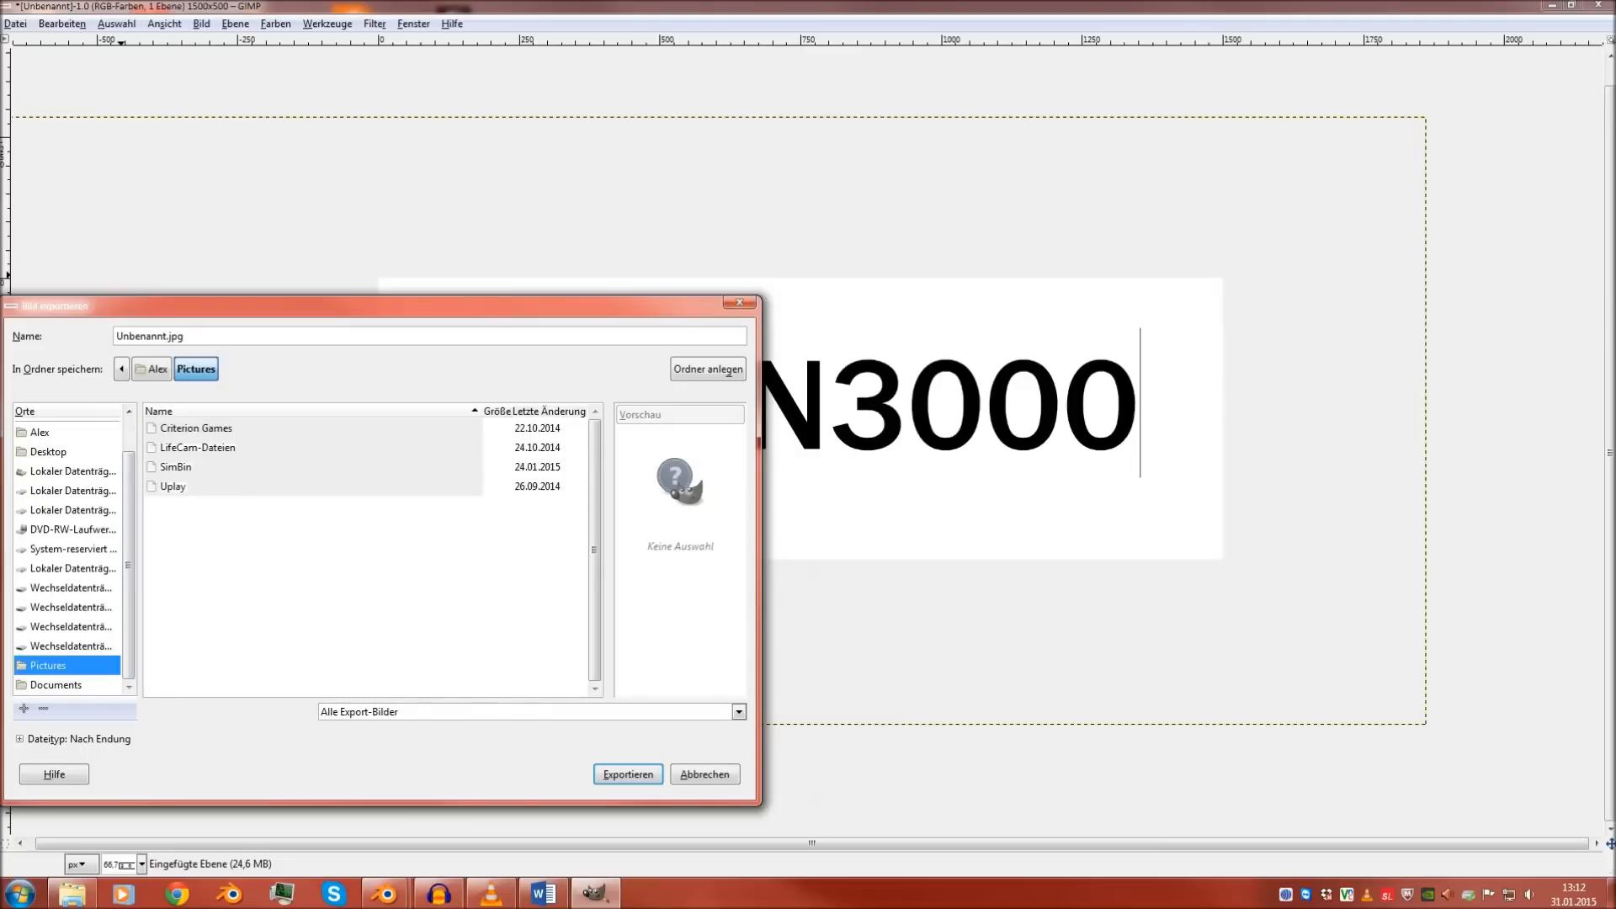
scroll(67, 573, up, 1)
click(72, 528)
double_click(193, 486)
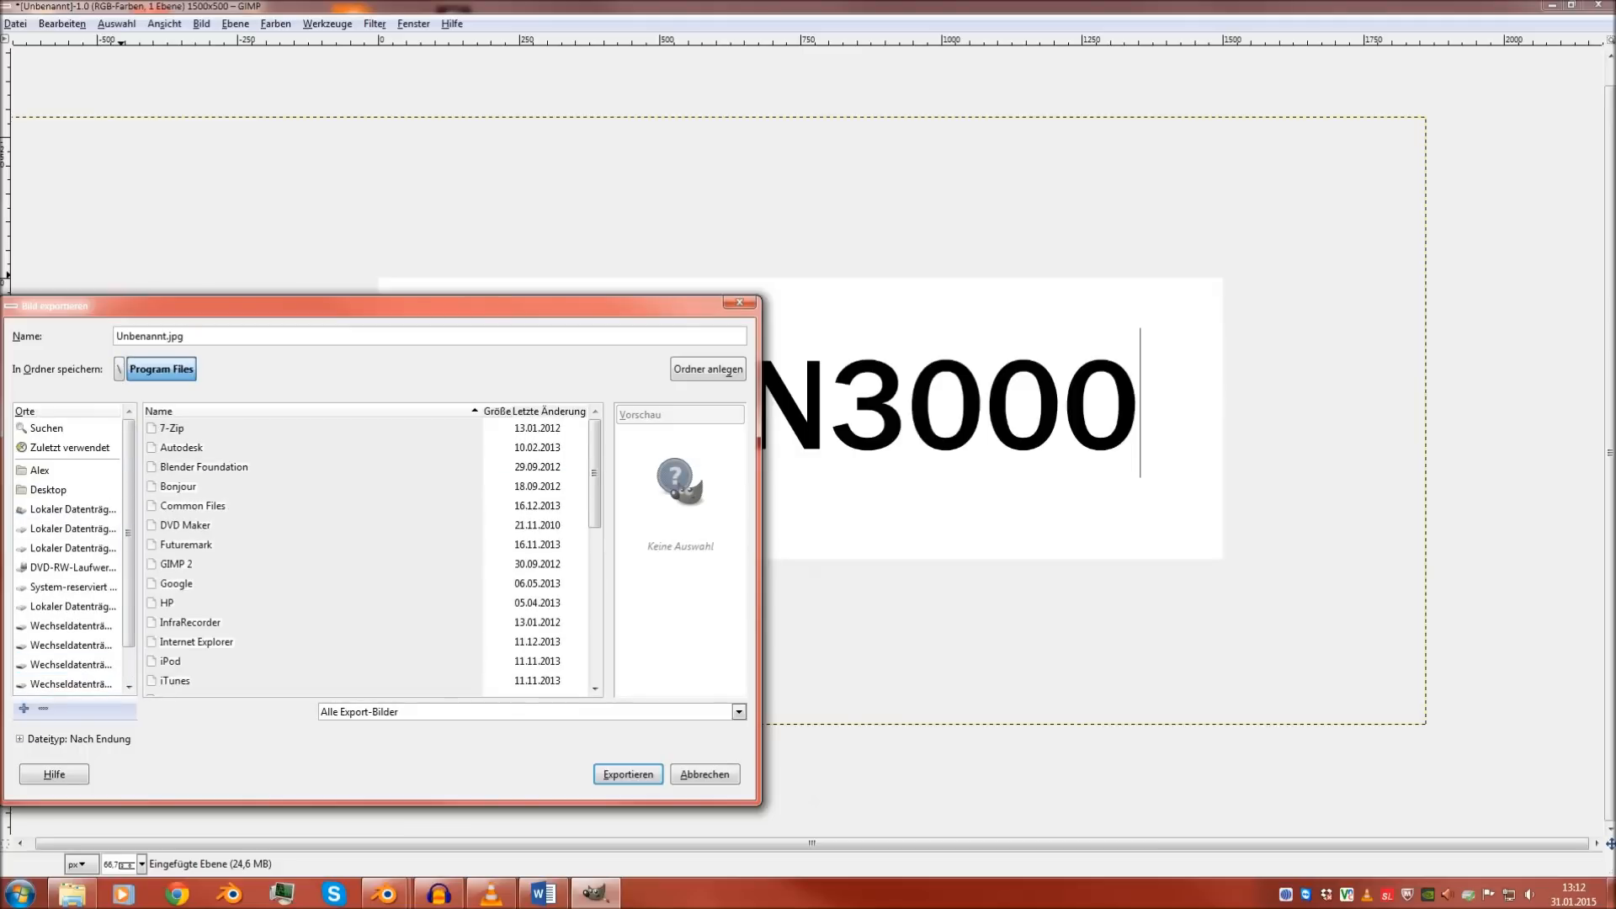
click(119, 369)
double_click(177, 468)
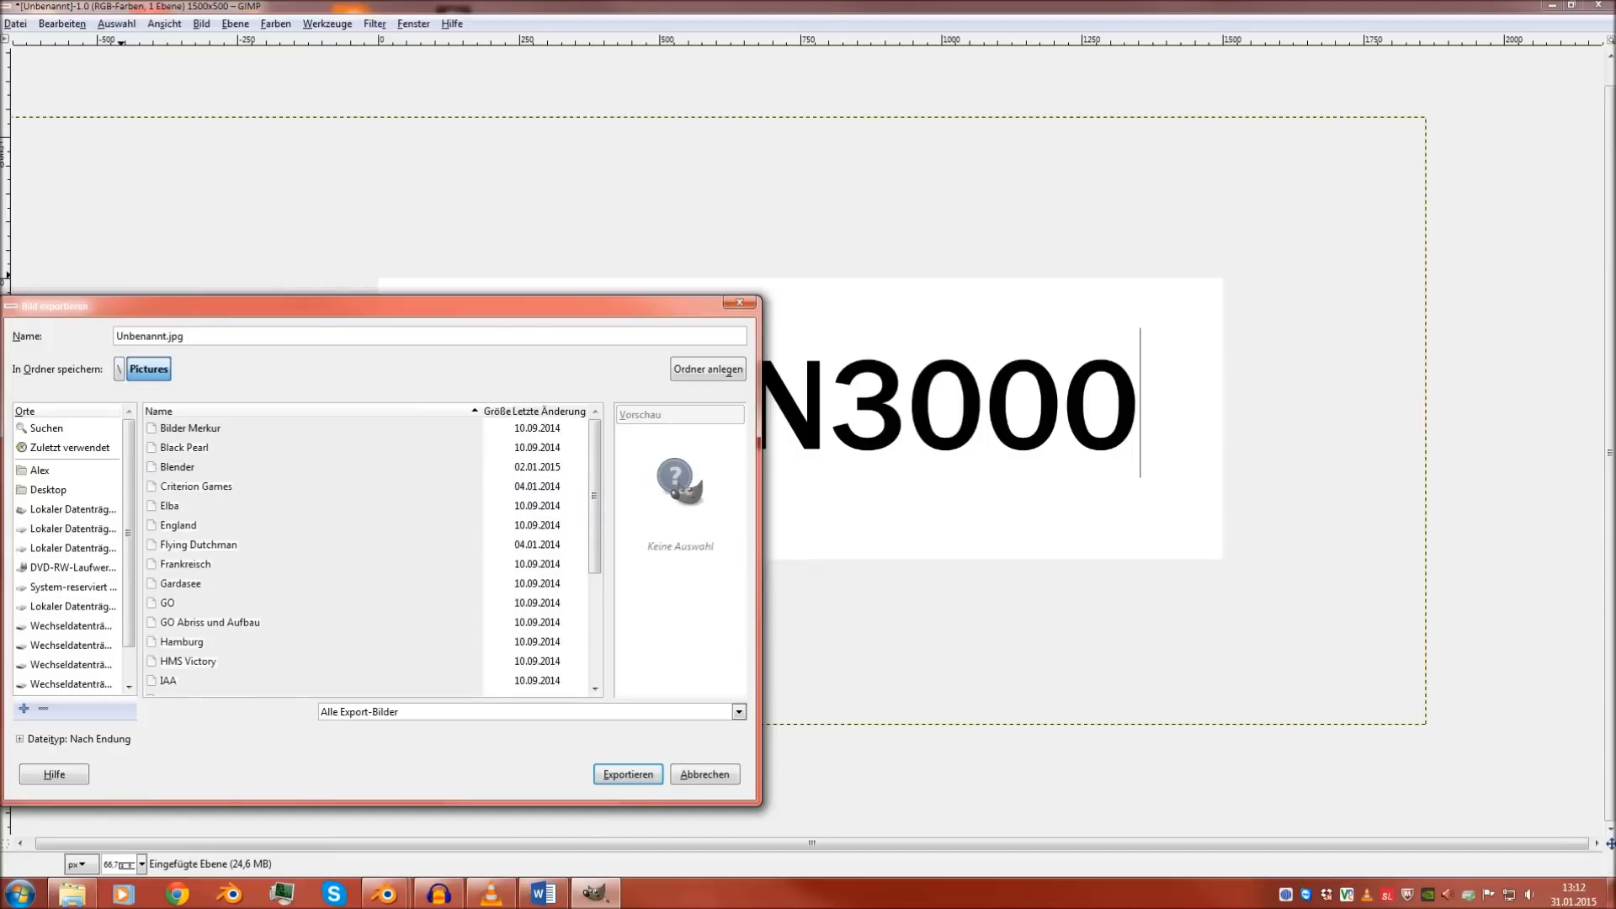
double_click(177, 467)
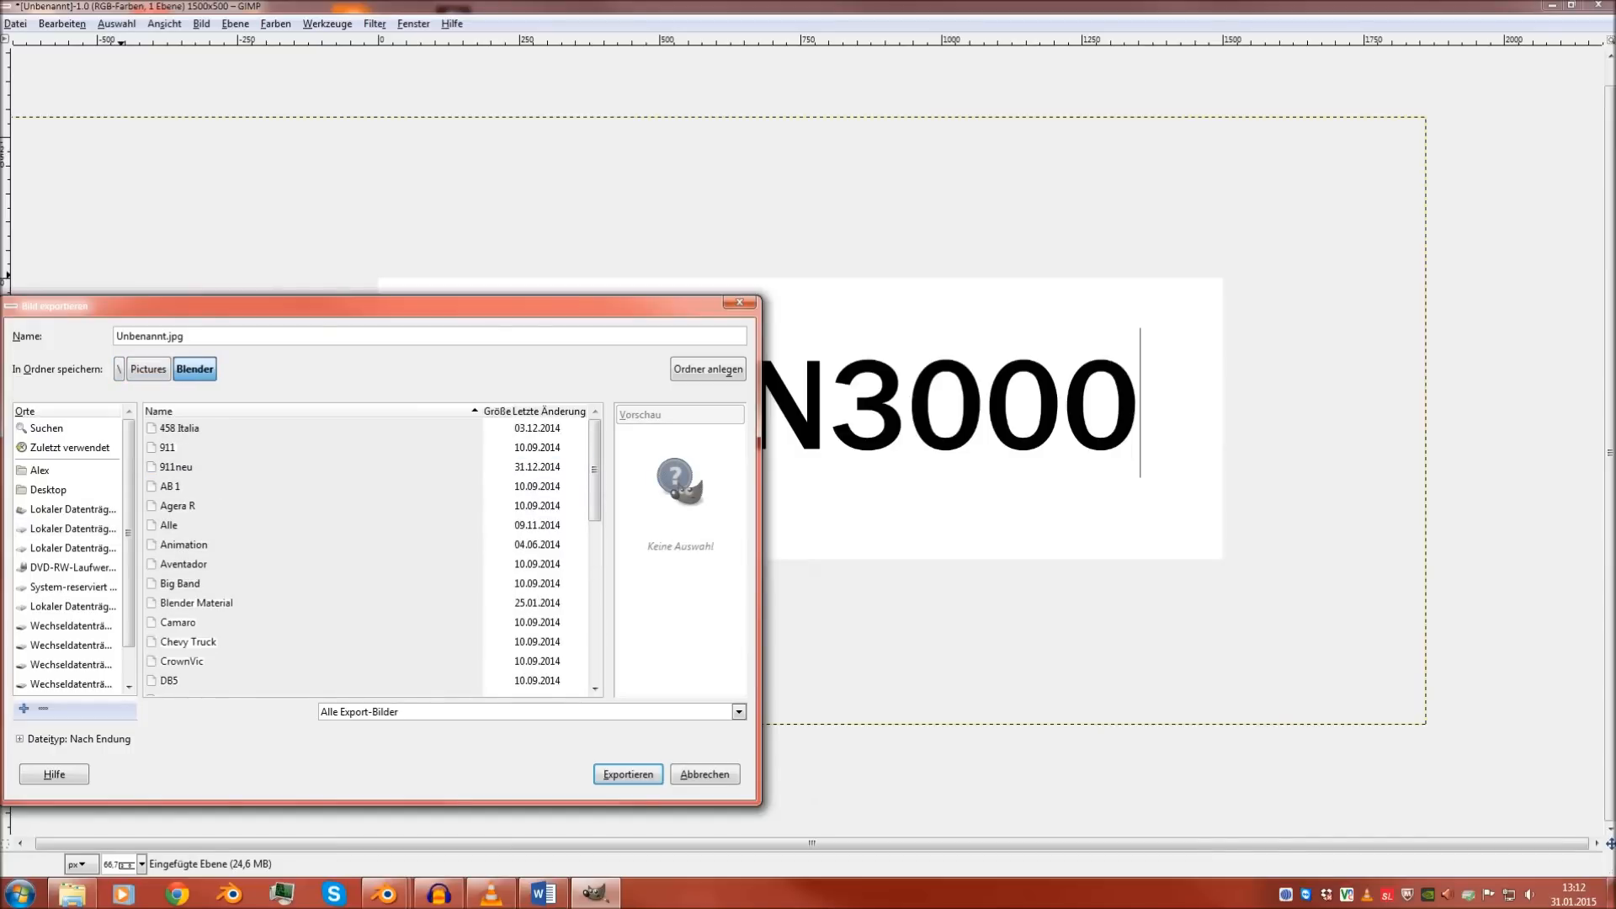
double_click(196, 603)
double_click(192, 447)
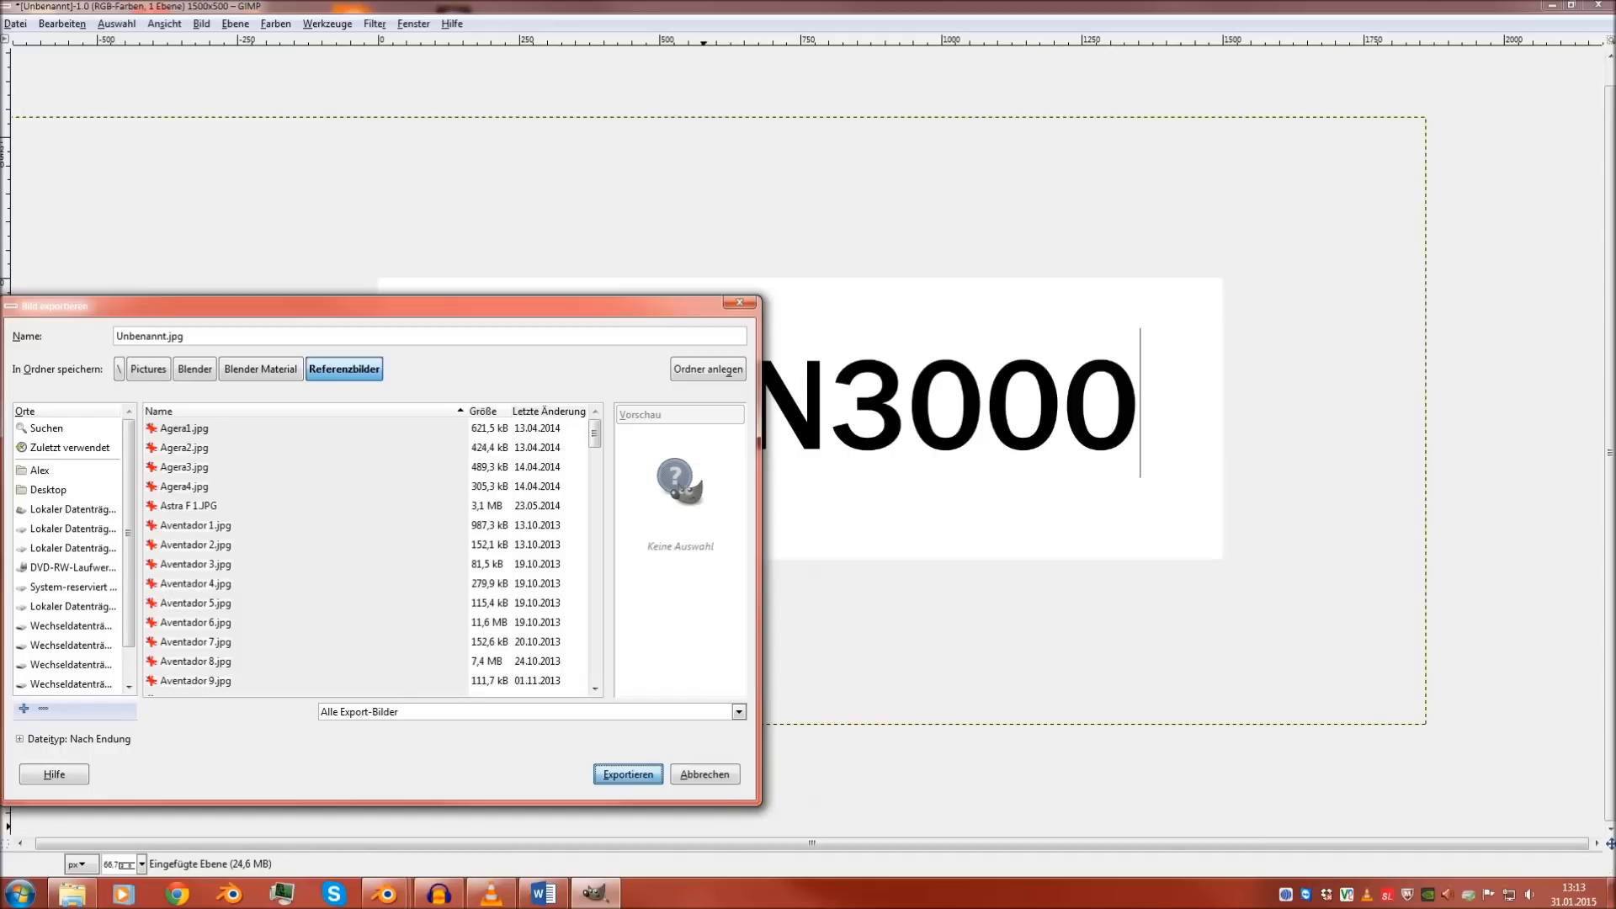
key(Return)
click(813, 551)
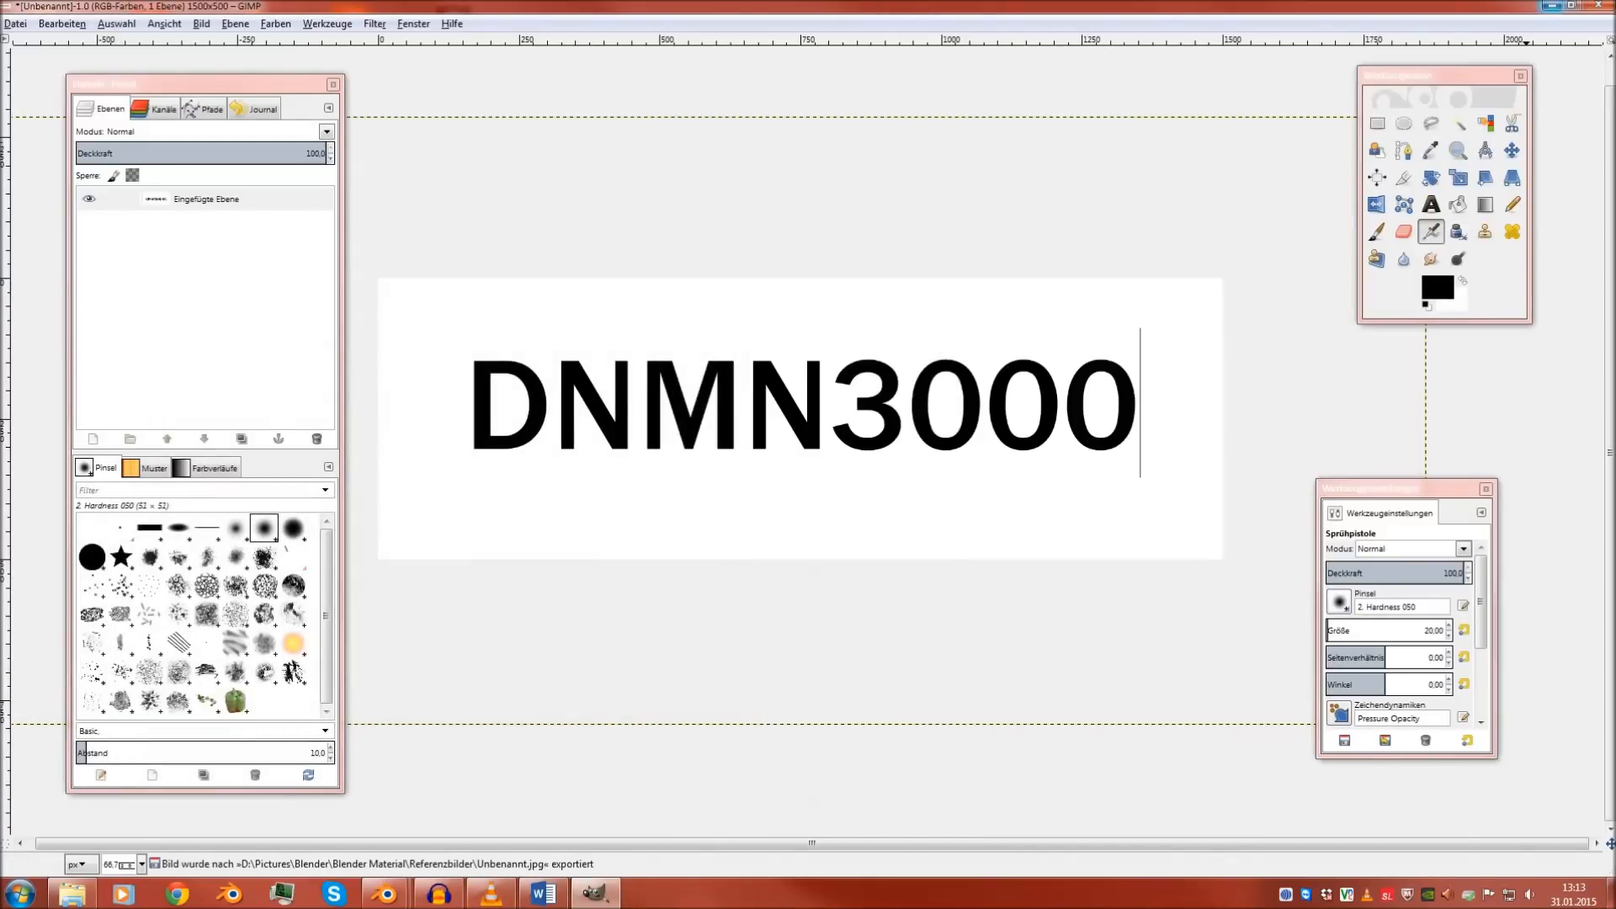
Switch to the UNIVERSAL_upload.blend project in Blender and show the plane's scene in right orthographic view
click(1553, 6)
mouse_move(385, 894)
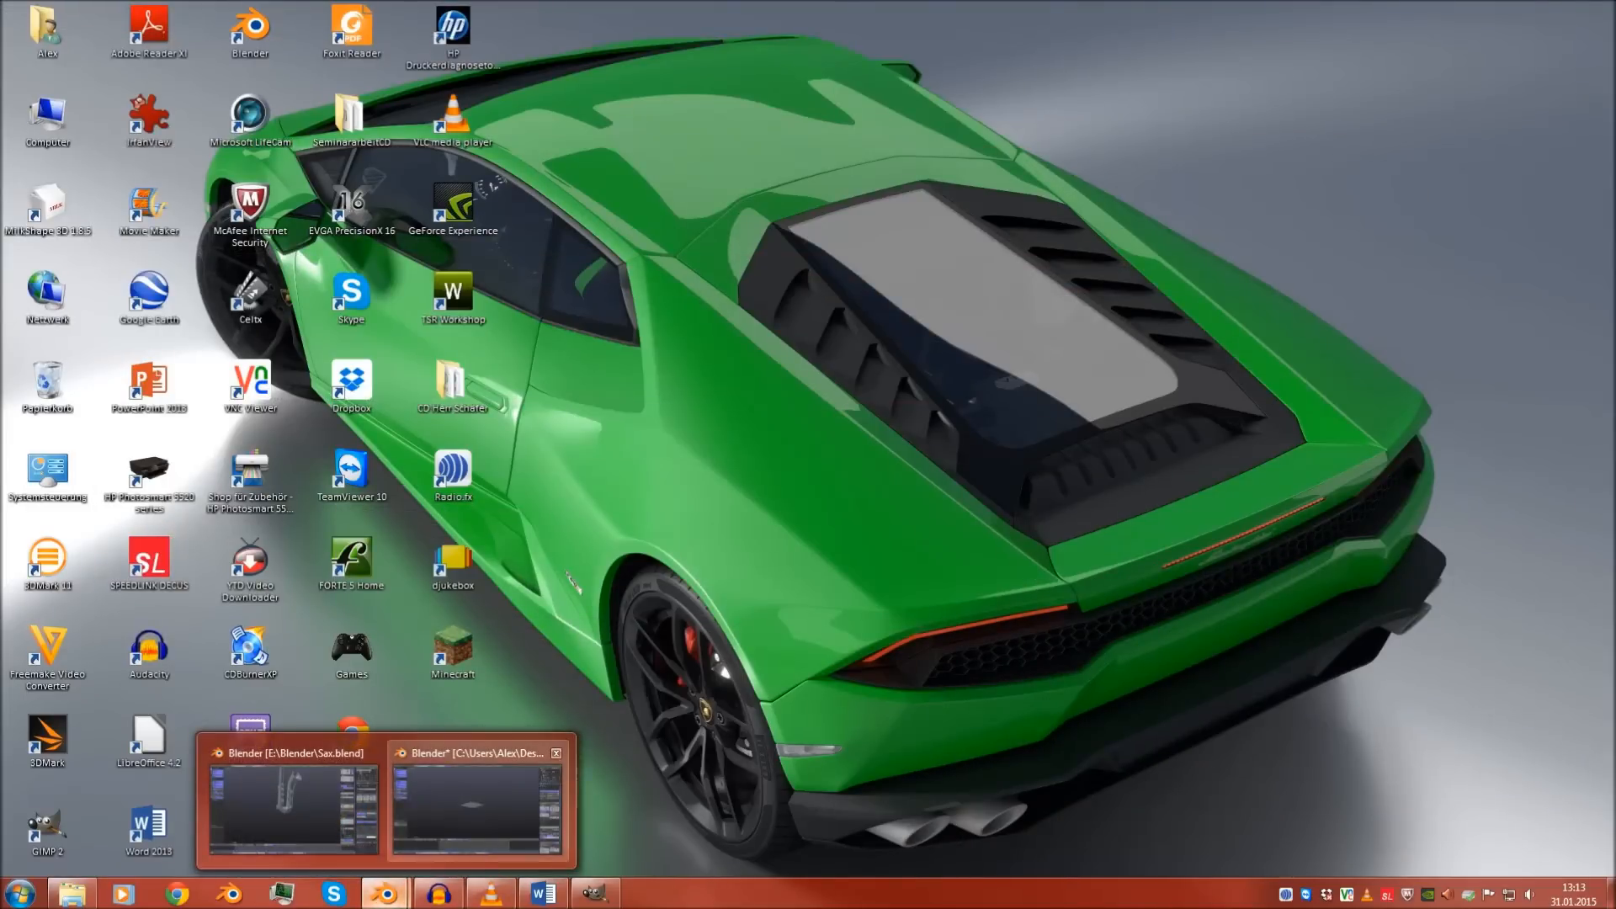
click(482, 804)
middle_drag(673, 438, 901, 404)
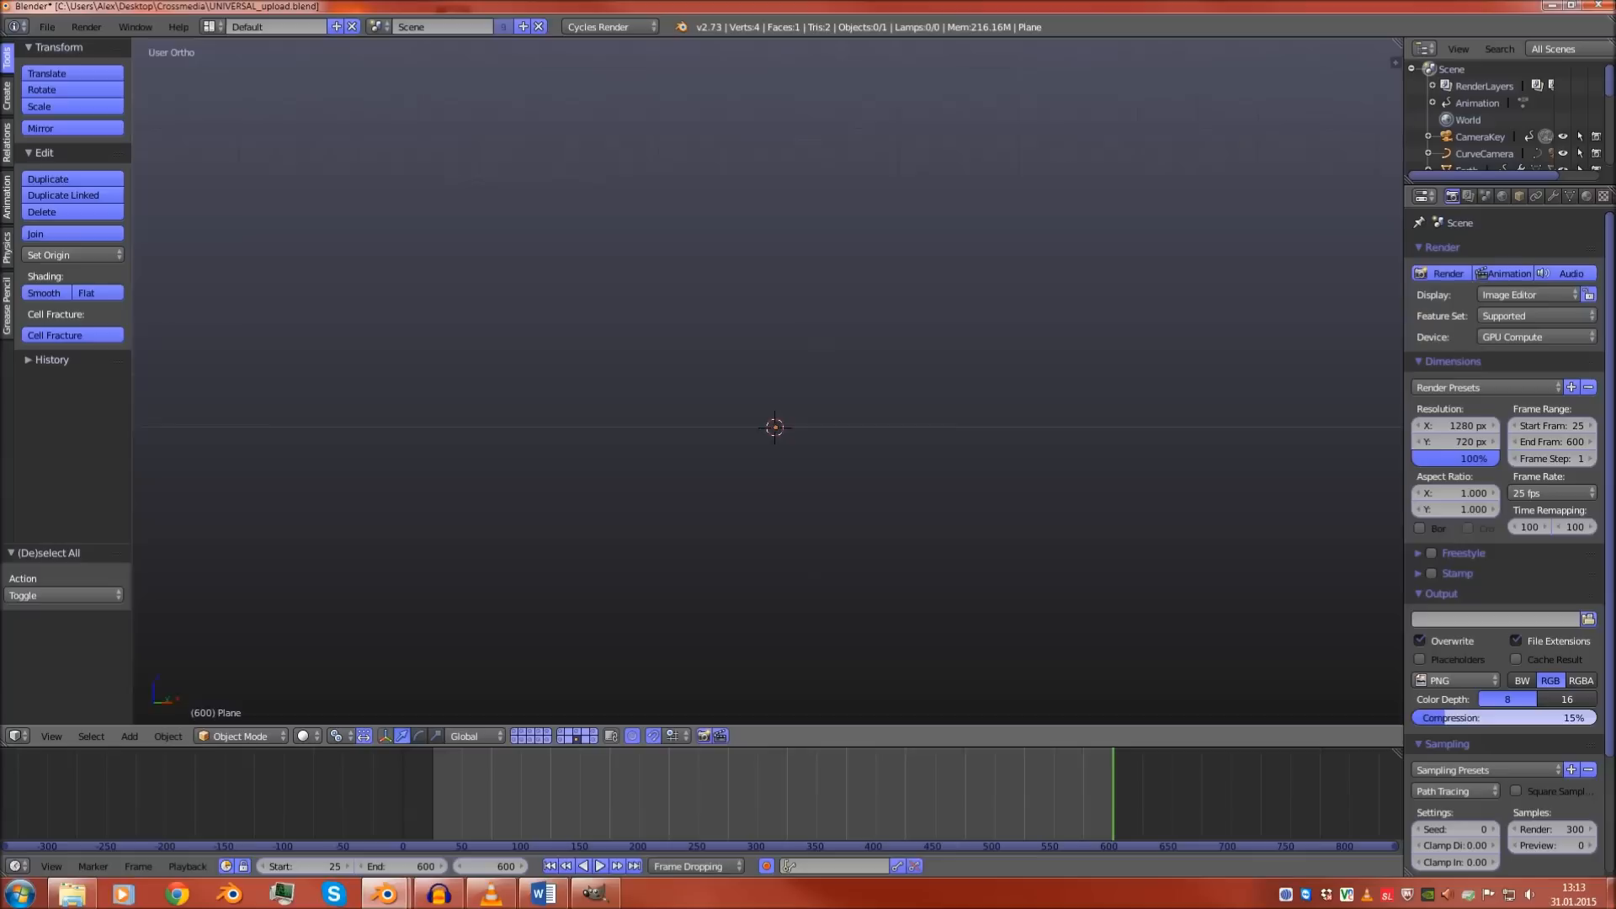
key(KP_3)
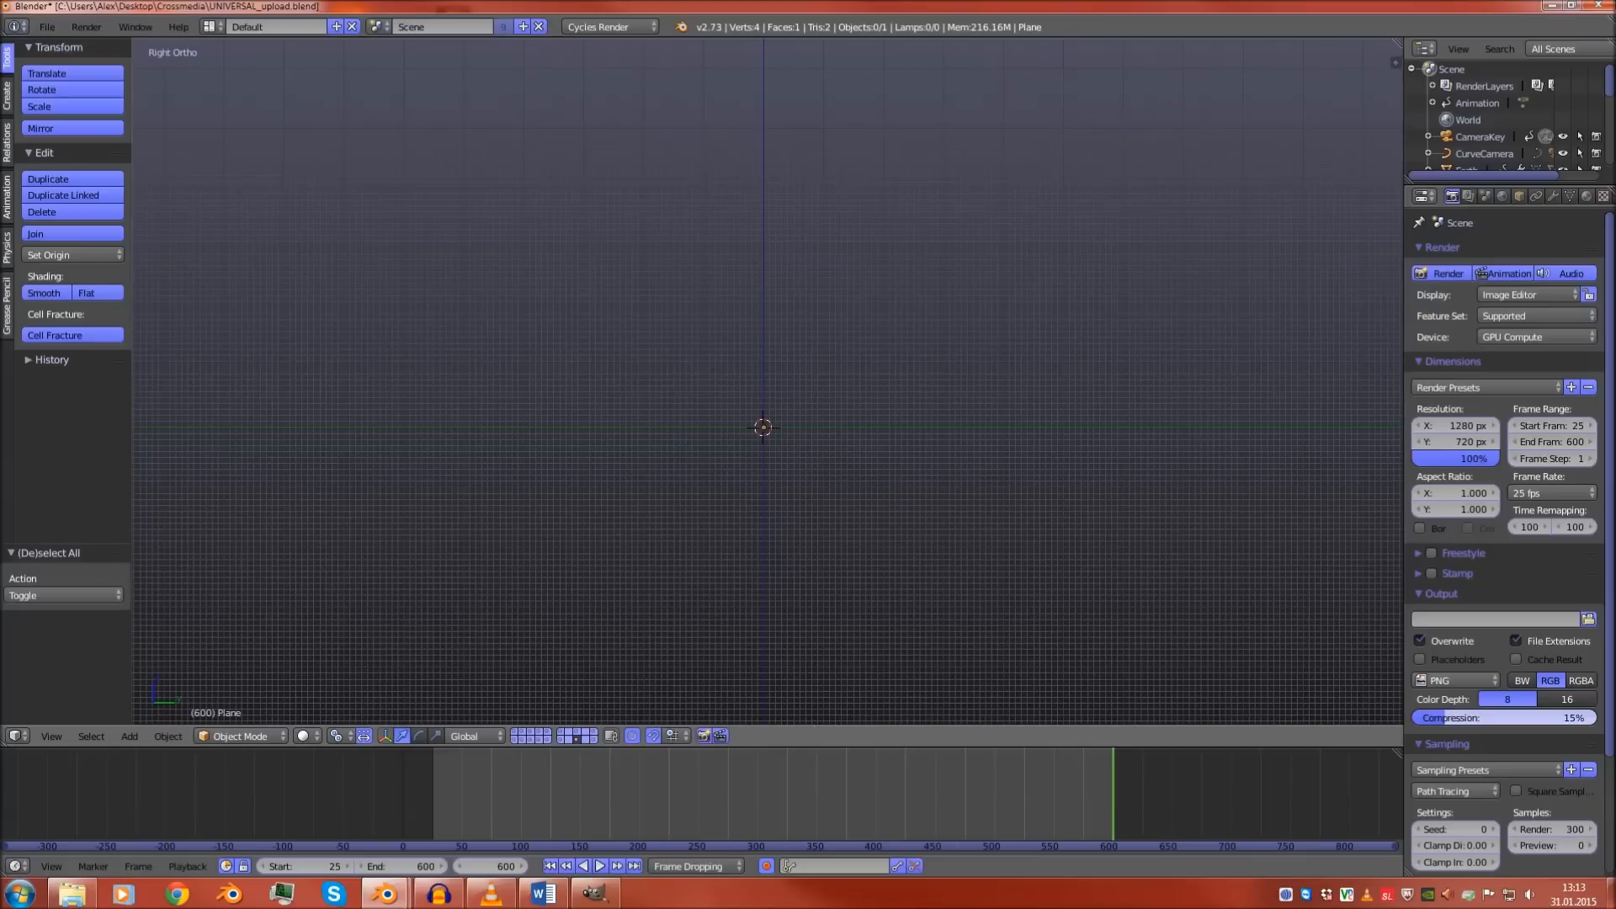
scroll(768, 381, up, 3)
shift+middle_drag(768, 381, 749, 397)
scroll(768, 381, down, 4)
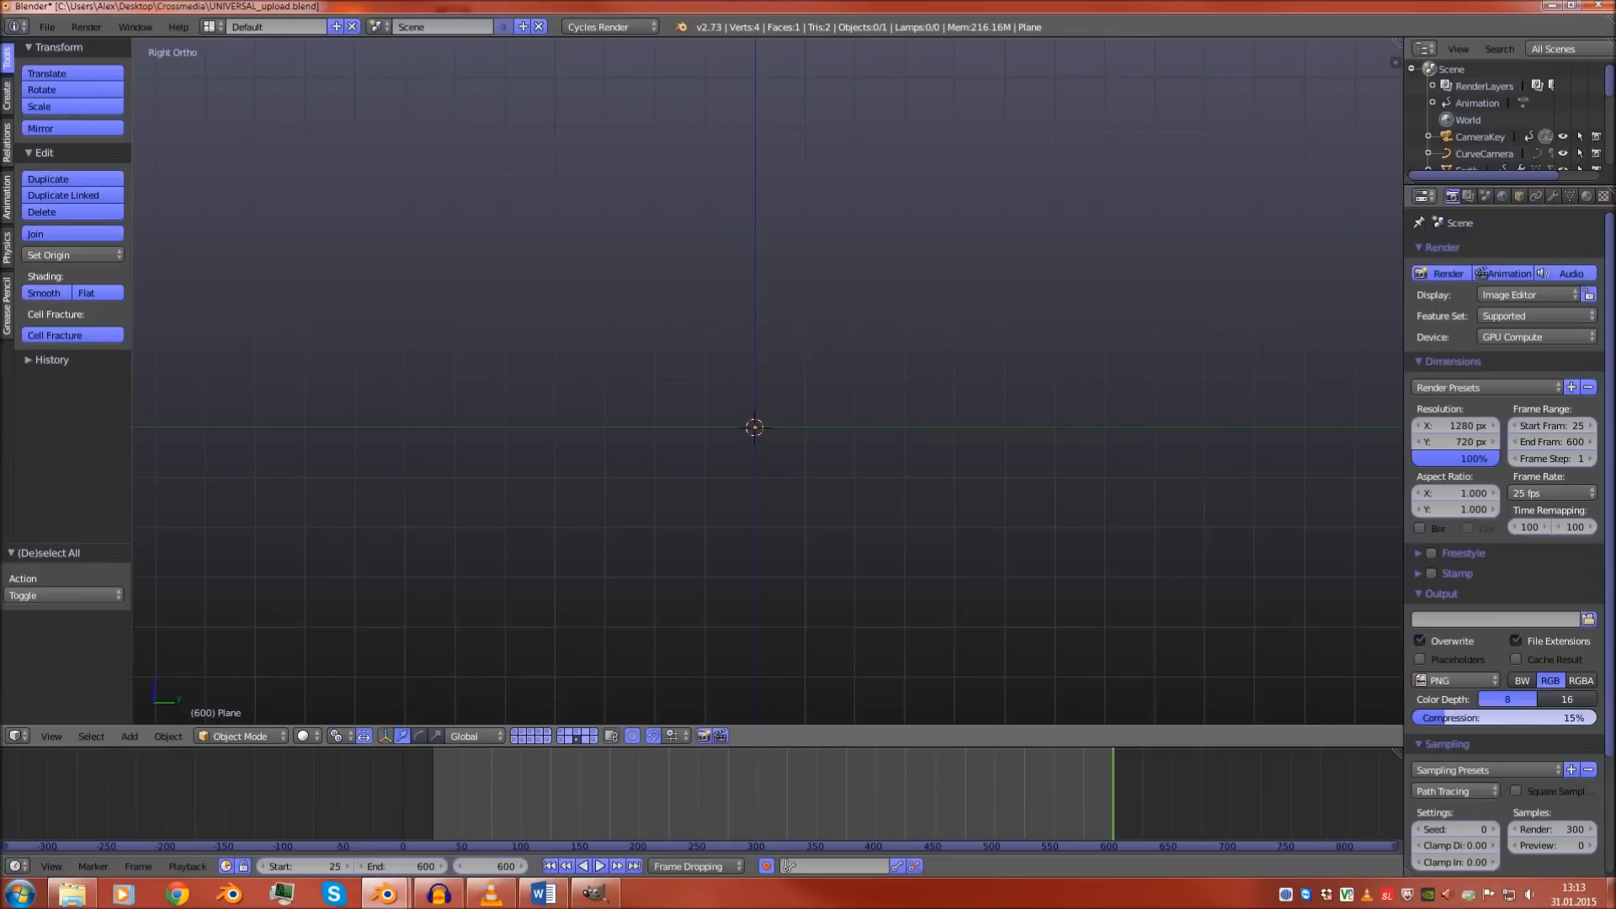
middle_drag(768, 381, 810, 433)
key(KP_5)
key(KP_3)
shift+middle_drag(759, 426, 753, 434)
Enable background images for the 3D view and add an empty image slot
key(n)
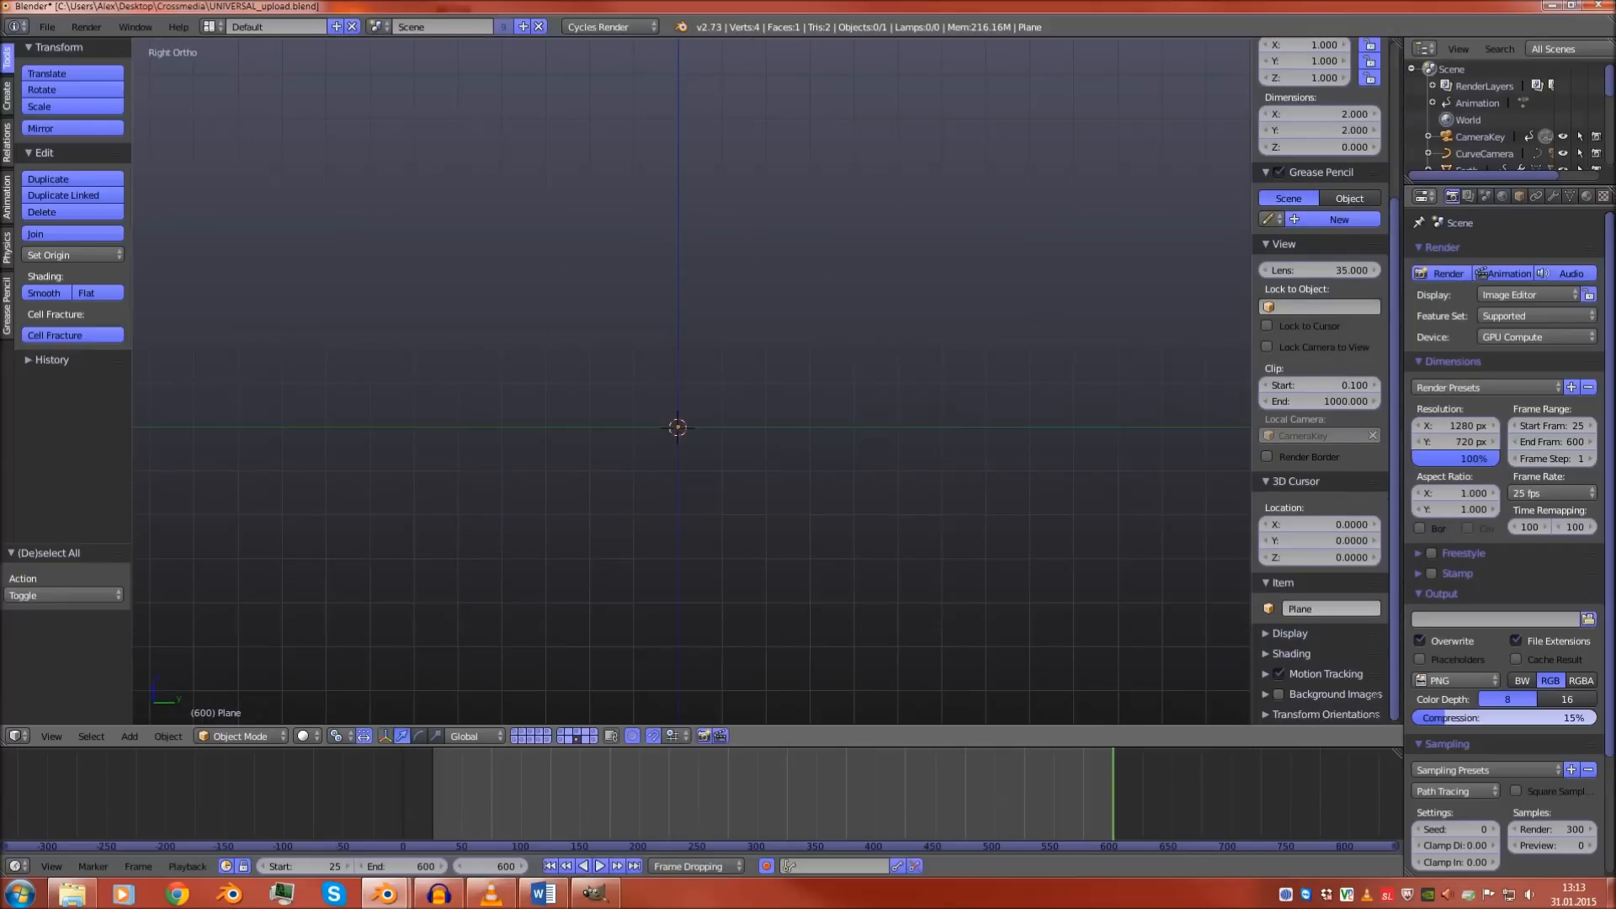
scroll(1320, 379, up, 5)
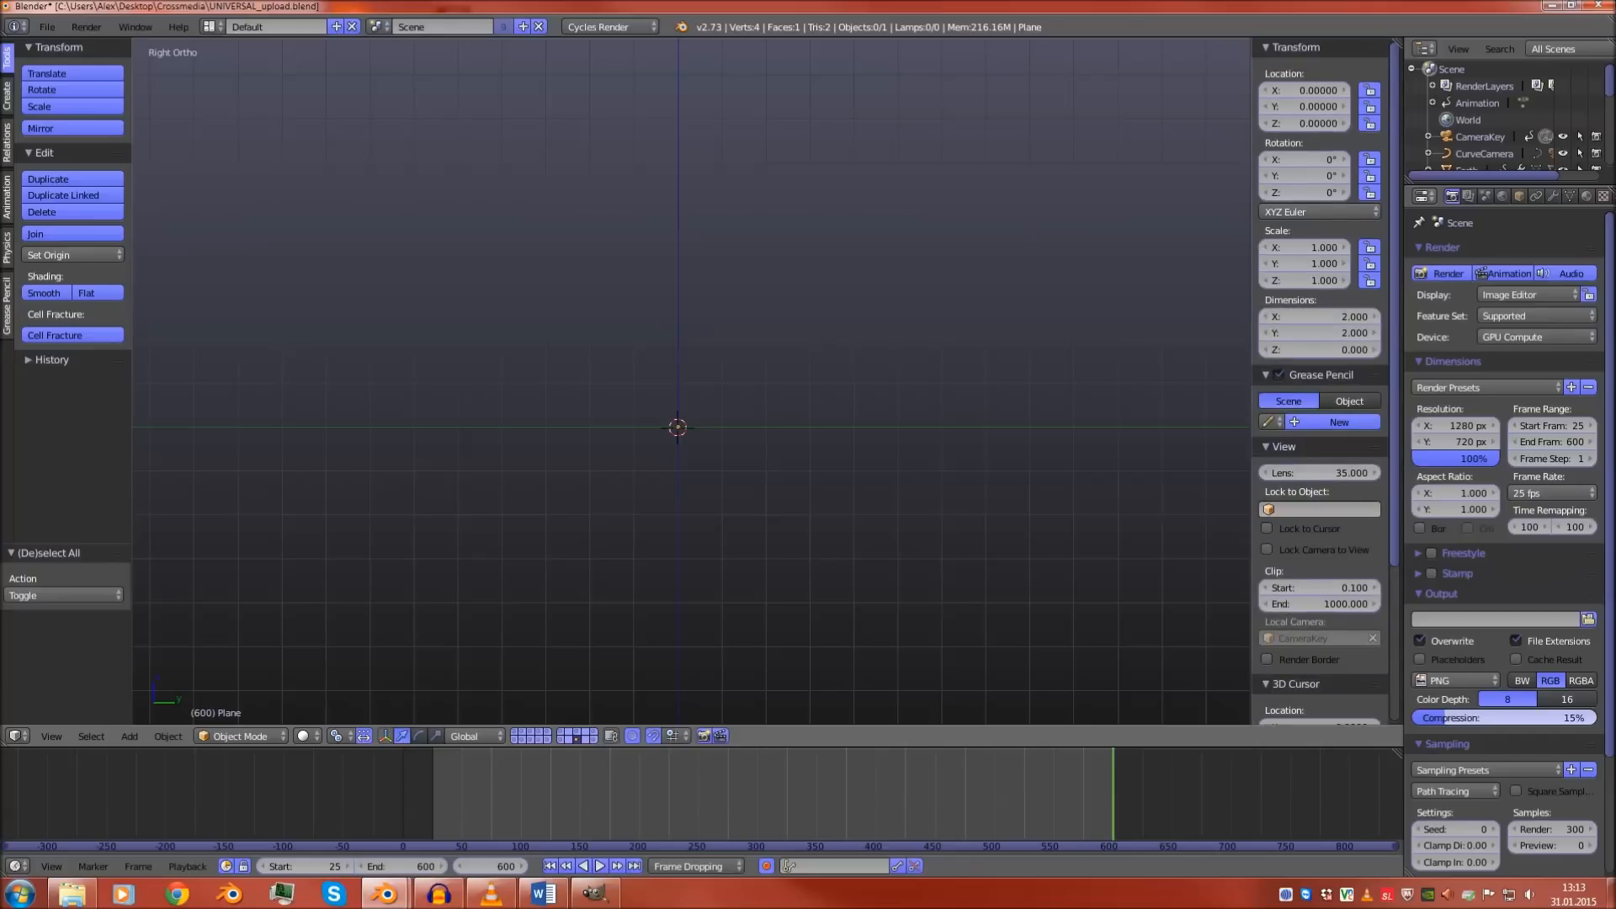
scroll(1319, 379, down, 5)
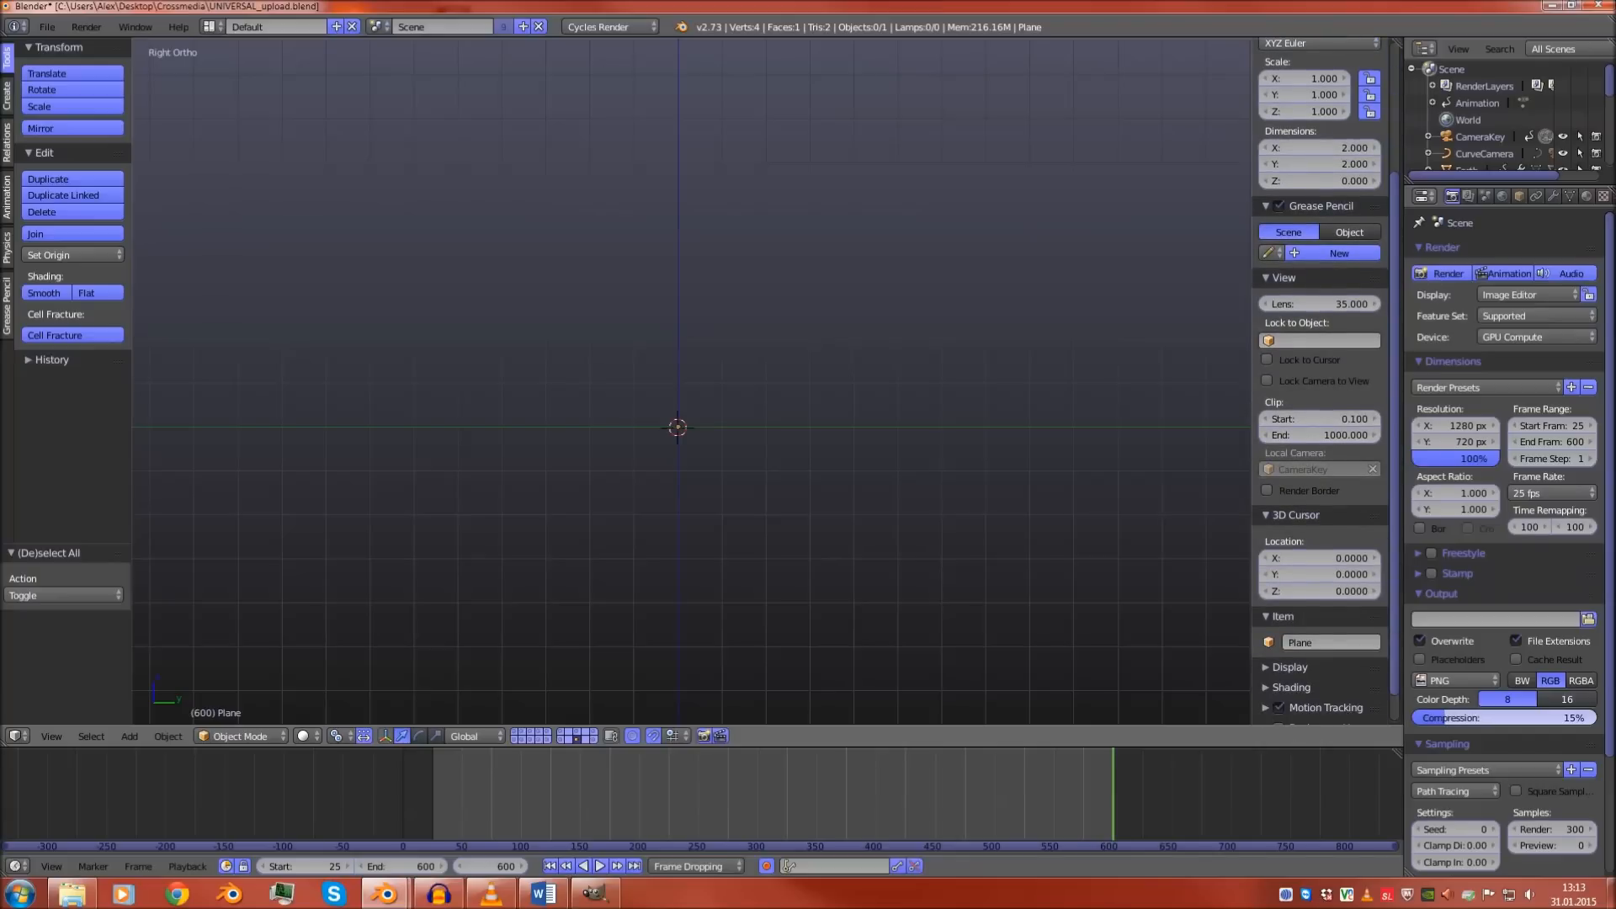
scroll(1319, 379, down, 1)
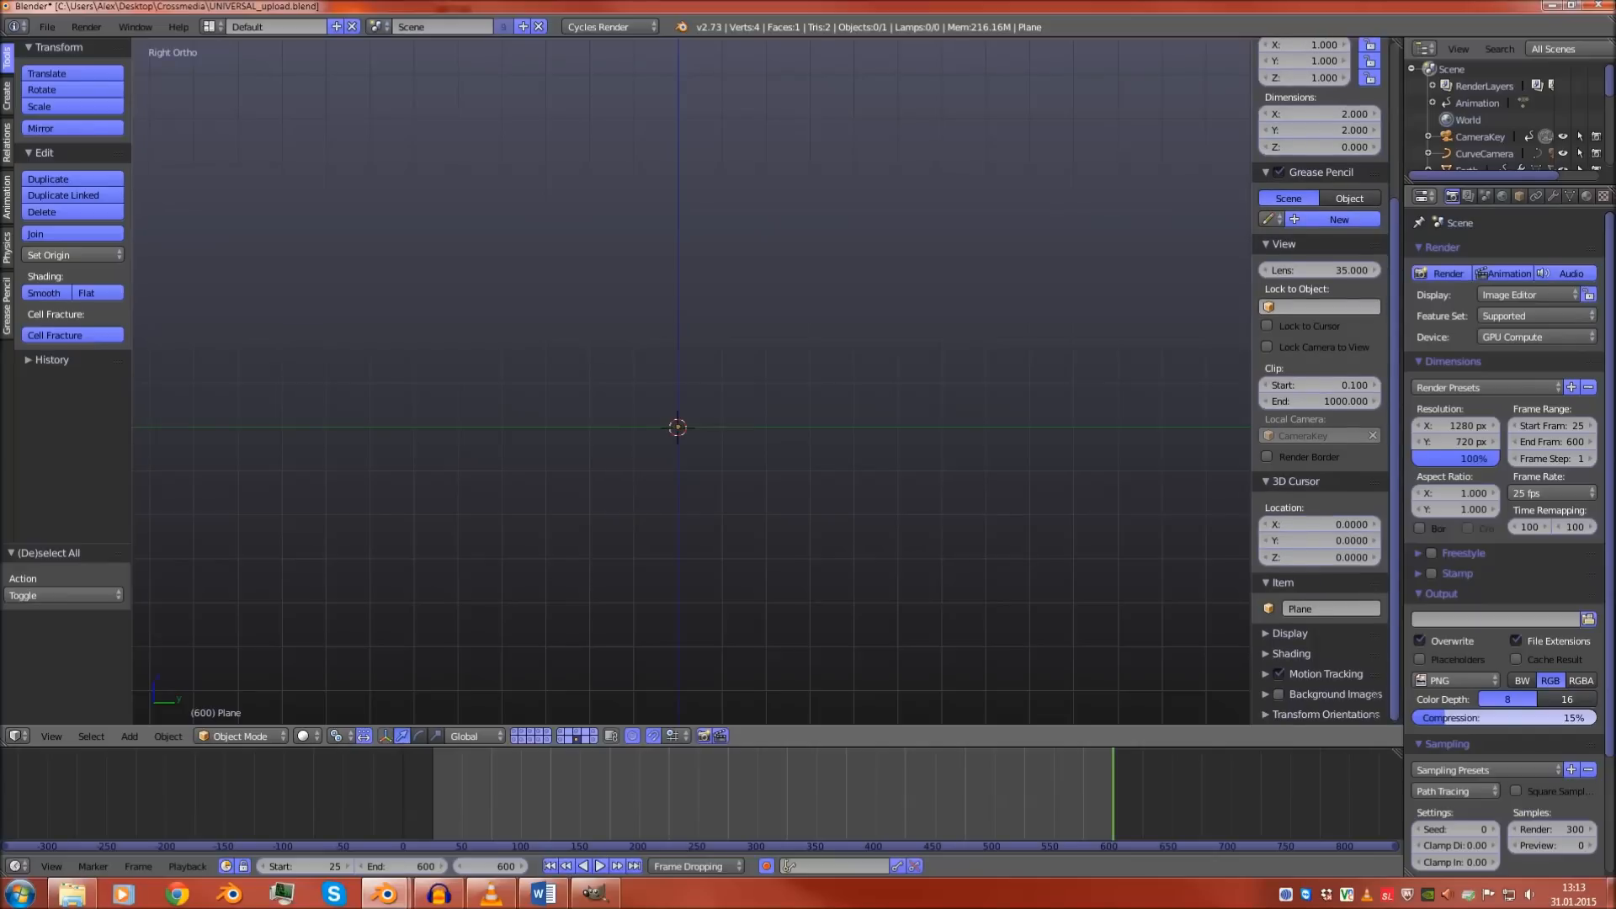
click(1279, 695)
click(1266, 694)
scroll(1271, 694, down, 1)
click(1319, 690)
scroll(1435, 636, down, 4)
scroll(1355, 636, down, 3)
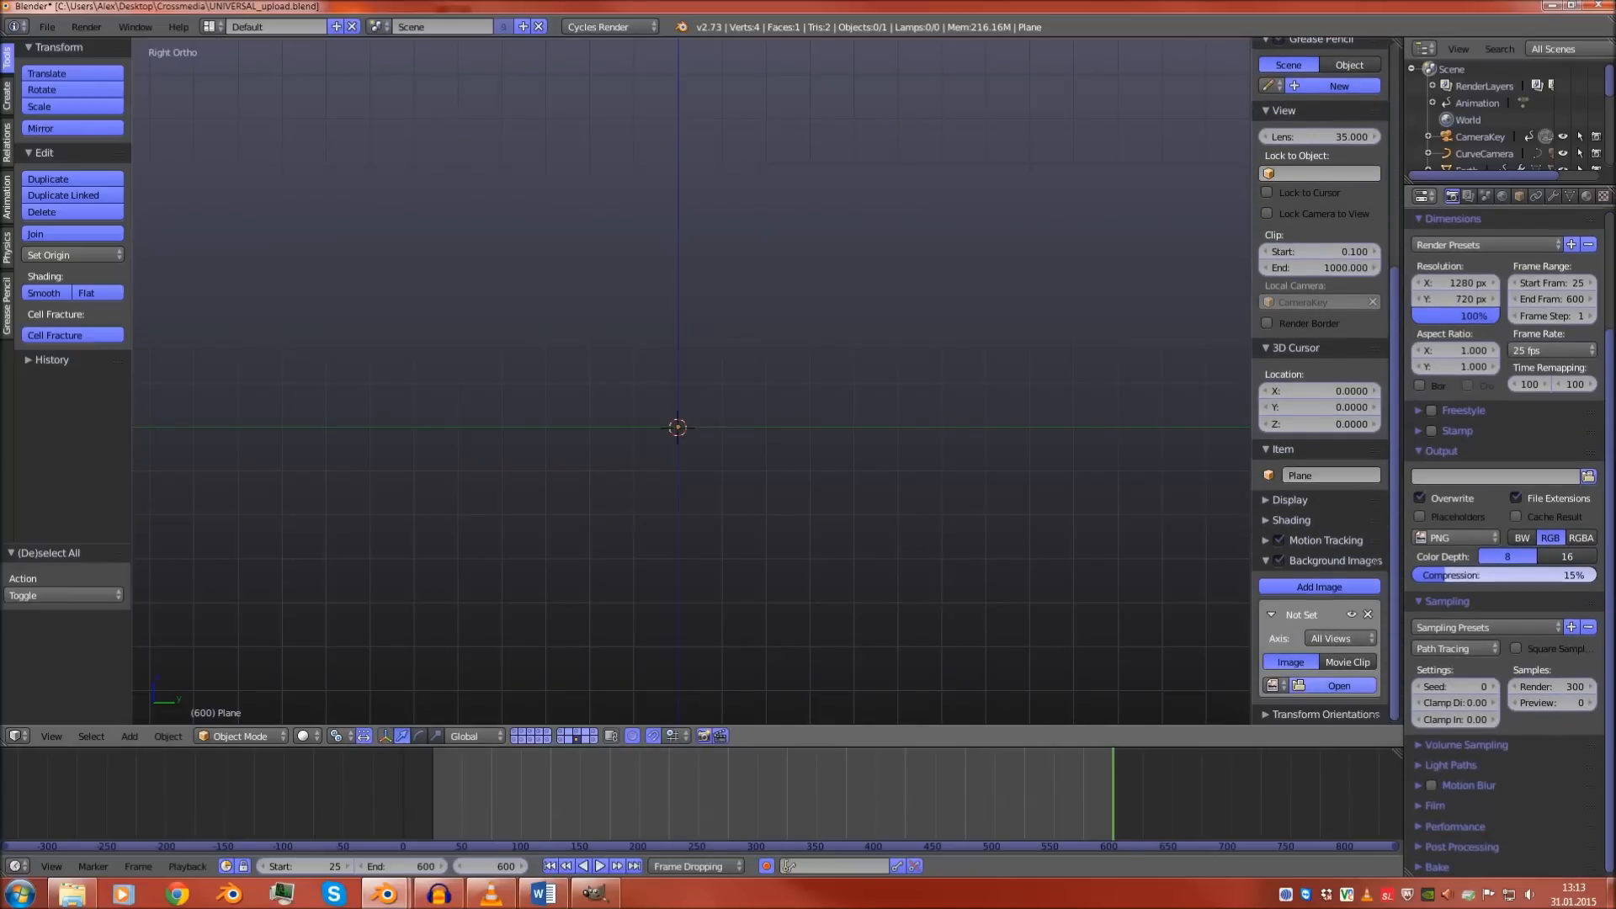
Load Unbenannt.jpg from the Referenzbilder folder as the background image
click(1337, 684)
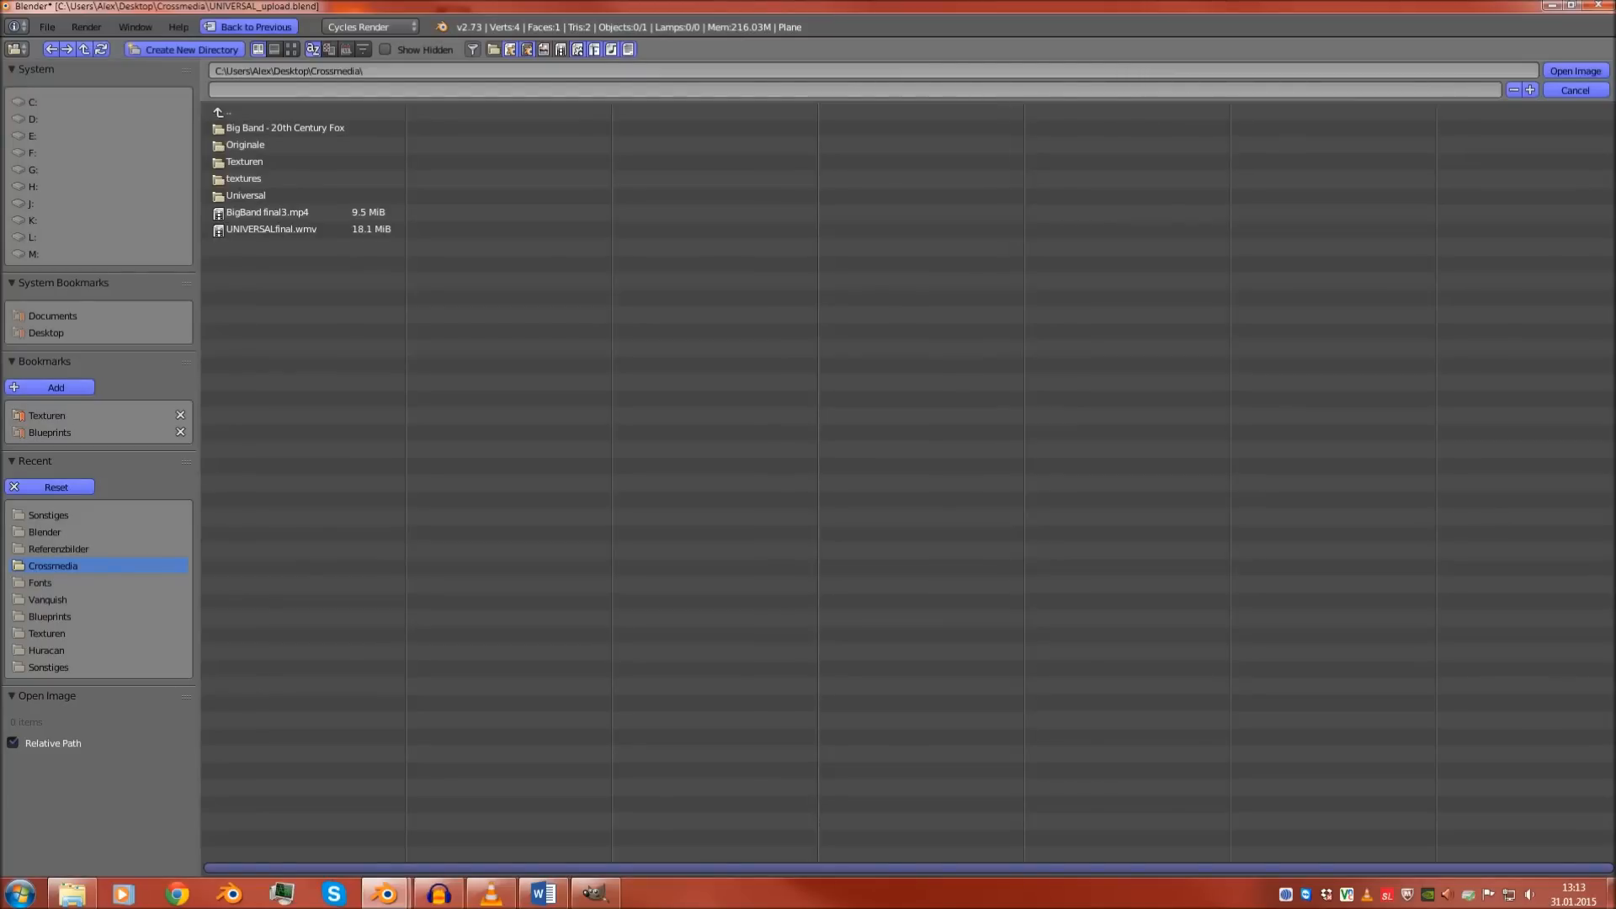
click(46, 415)
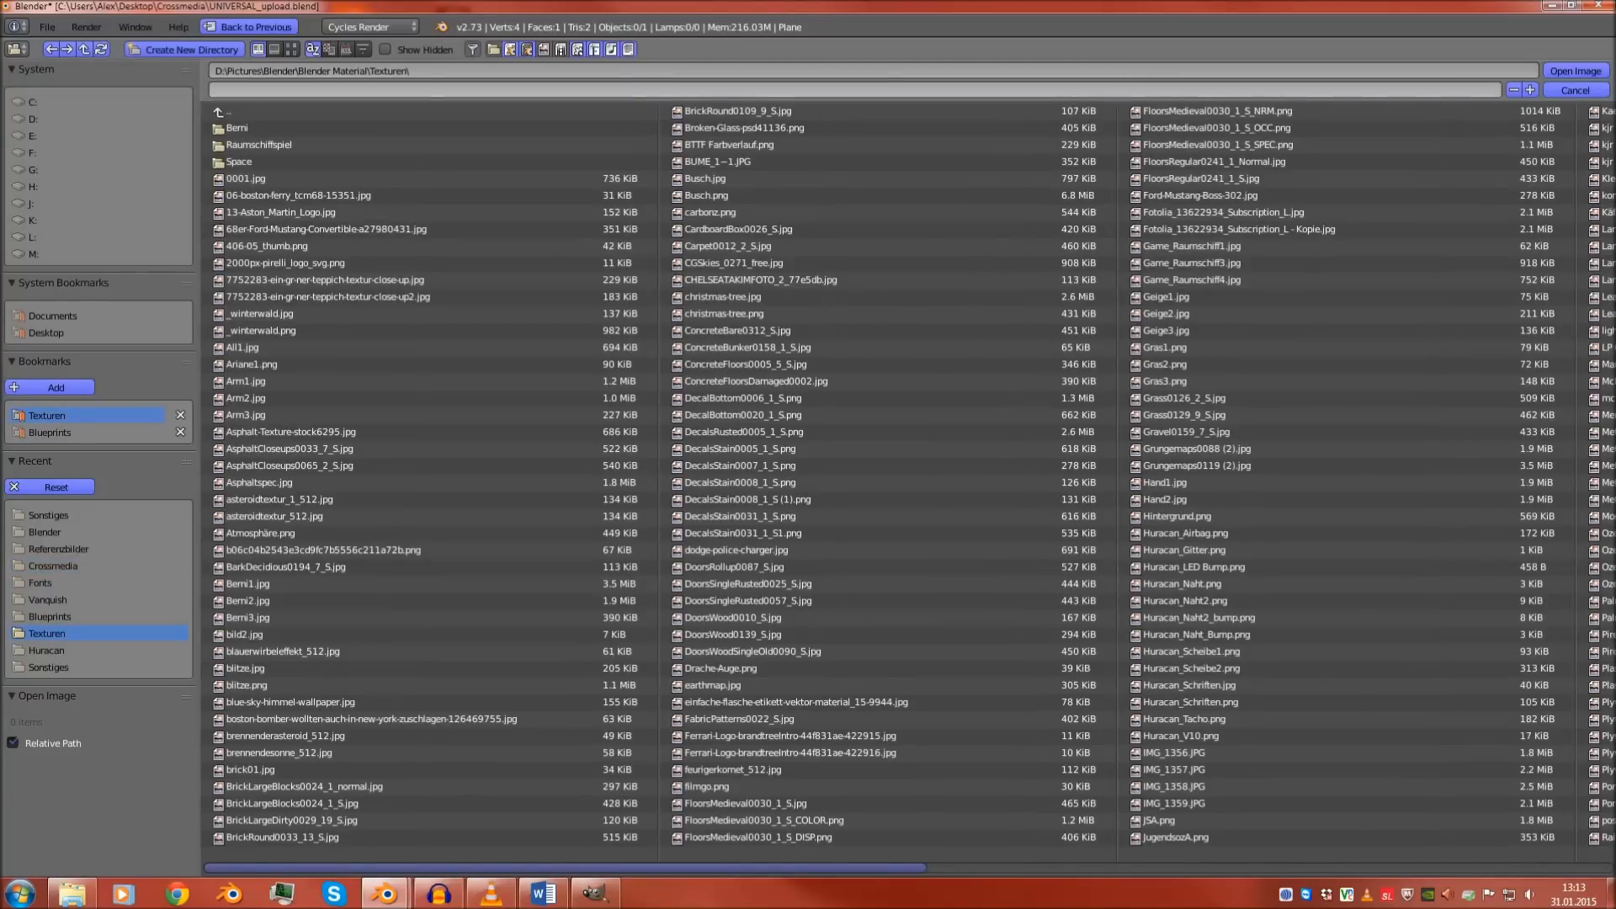
click(227, 111)
click(252, 145)
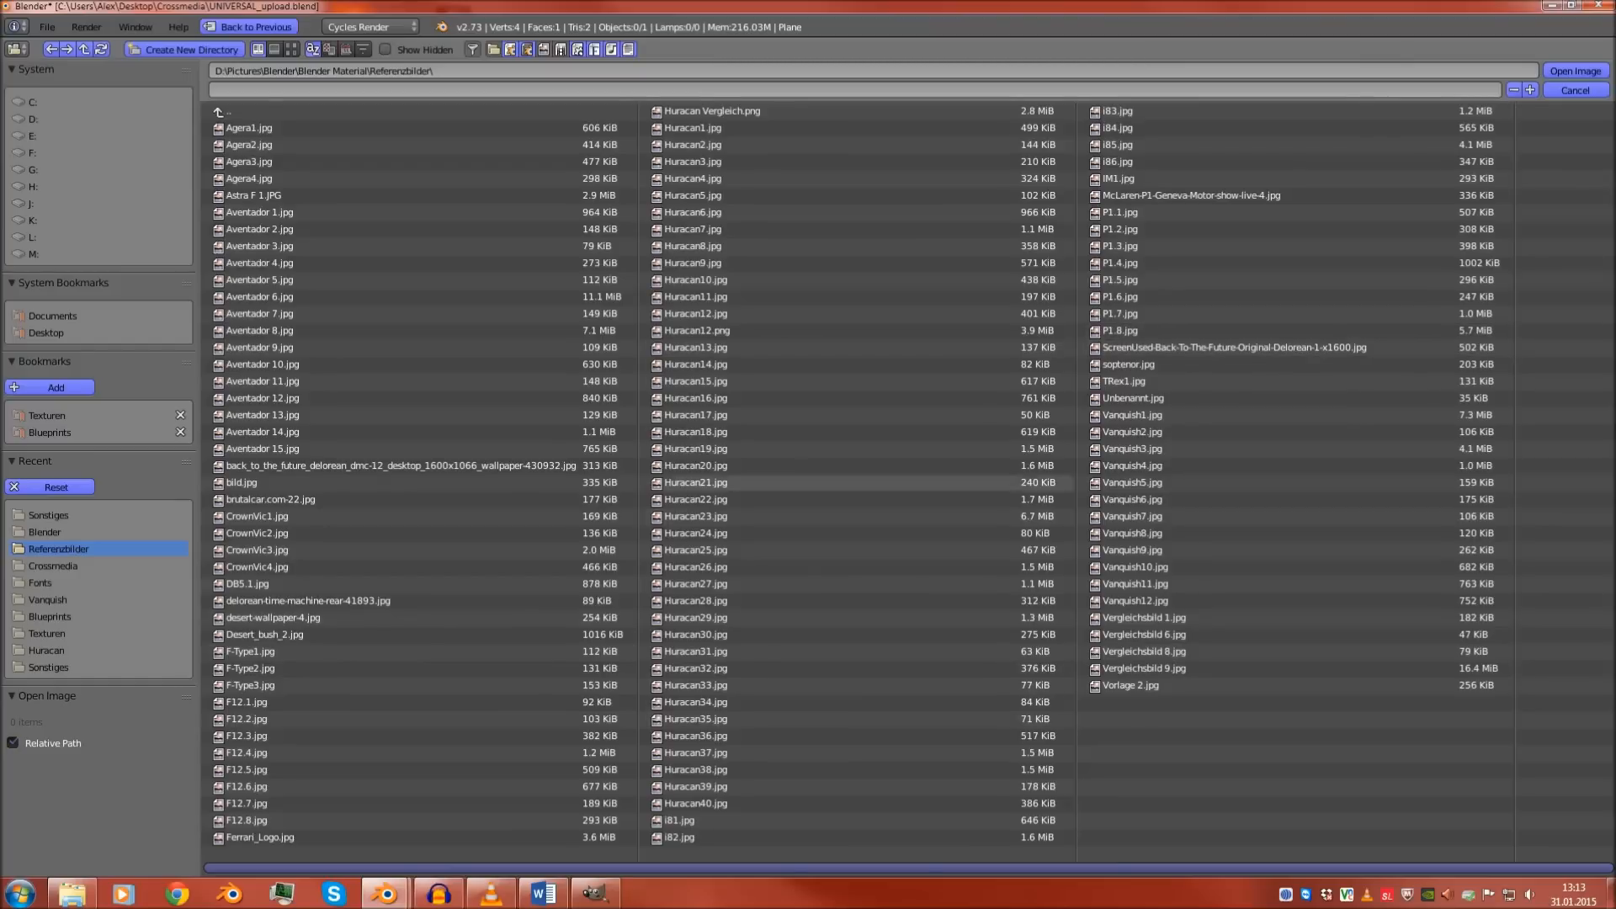
double_click(1133, 398)
scroll(692, 381, up, 4)
shift+middle_drag(692, 381, 695, 333)
scroll(694, 334, up, 5)
scroll(692, 381, up, 2)
scroll(692, 382, down, 5)
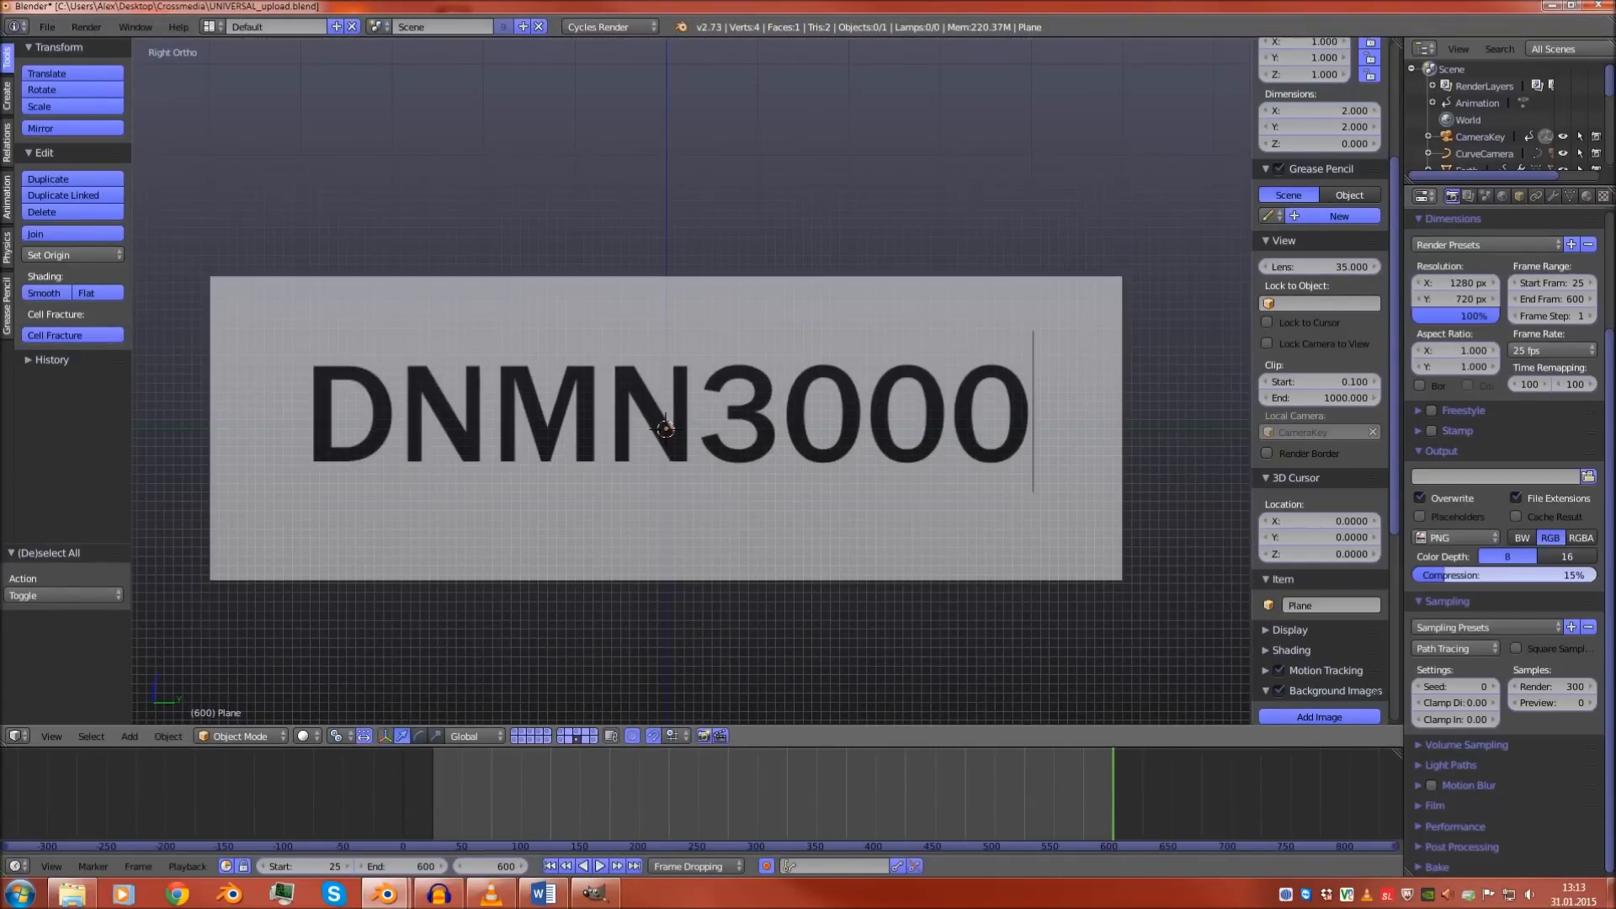
Rotate the plane's whole mesh 90° about the Y axis in Edit Mode
middle_drag(692, 382, 684, 405)
key(a)
scroll(692, 382, up, 2)
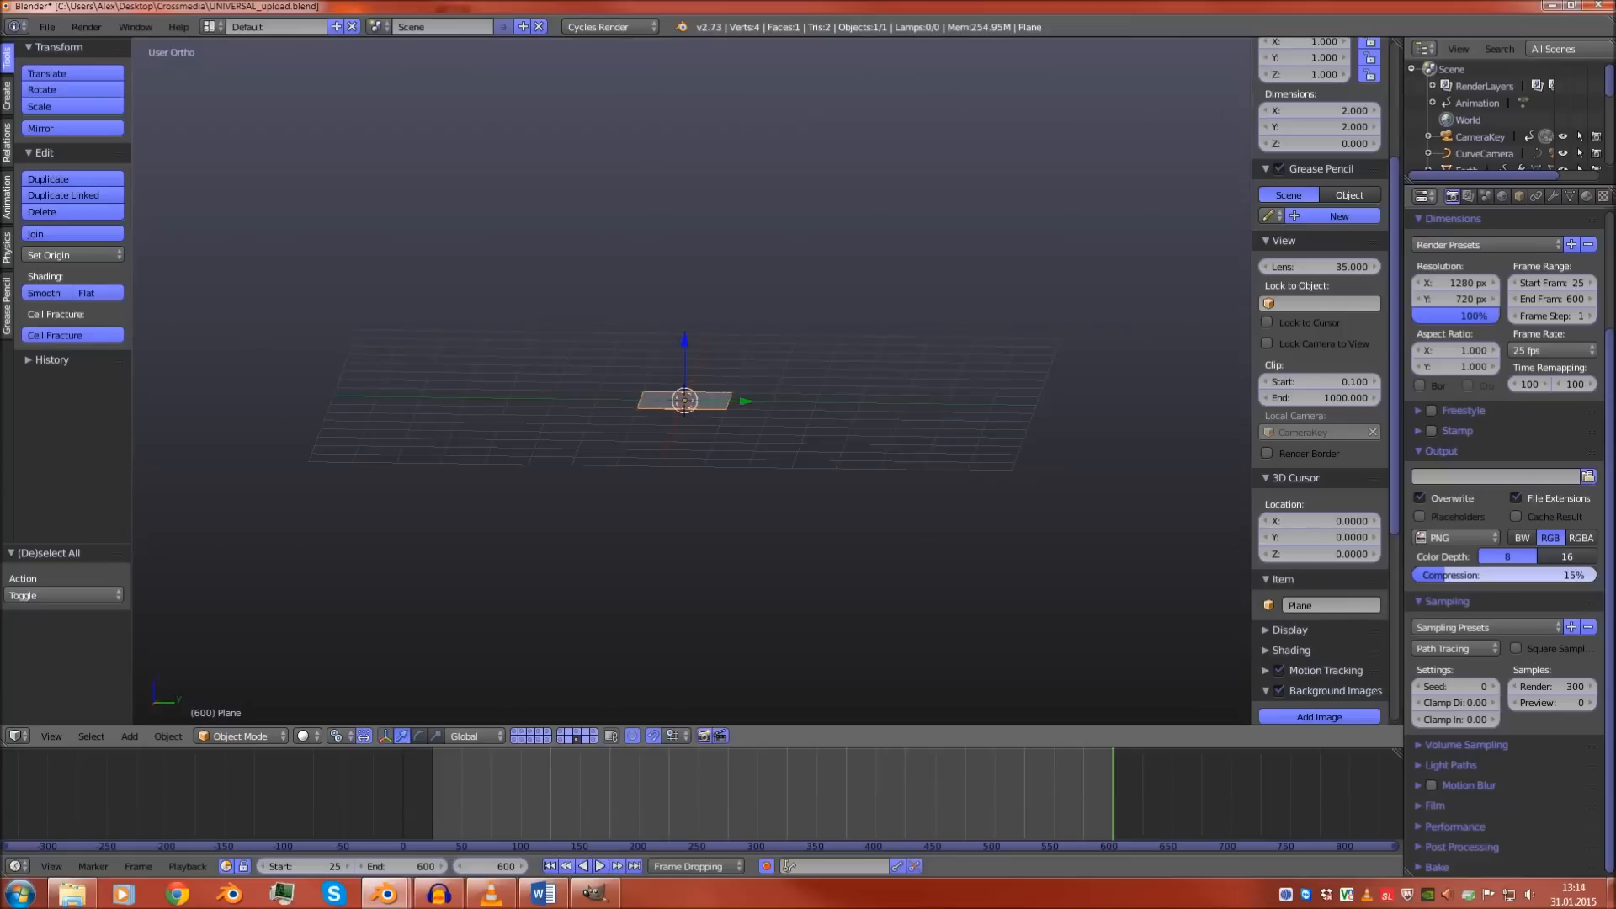
middle_drag(692, 381, 560, 381)
key(Tab)
middle_drag(692, 381, 662, 490)
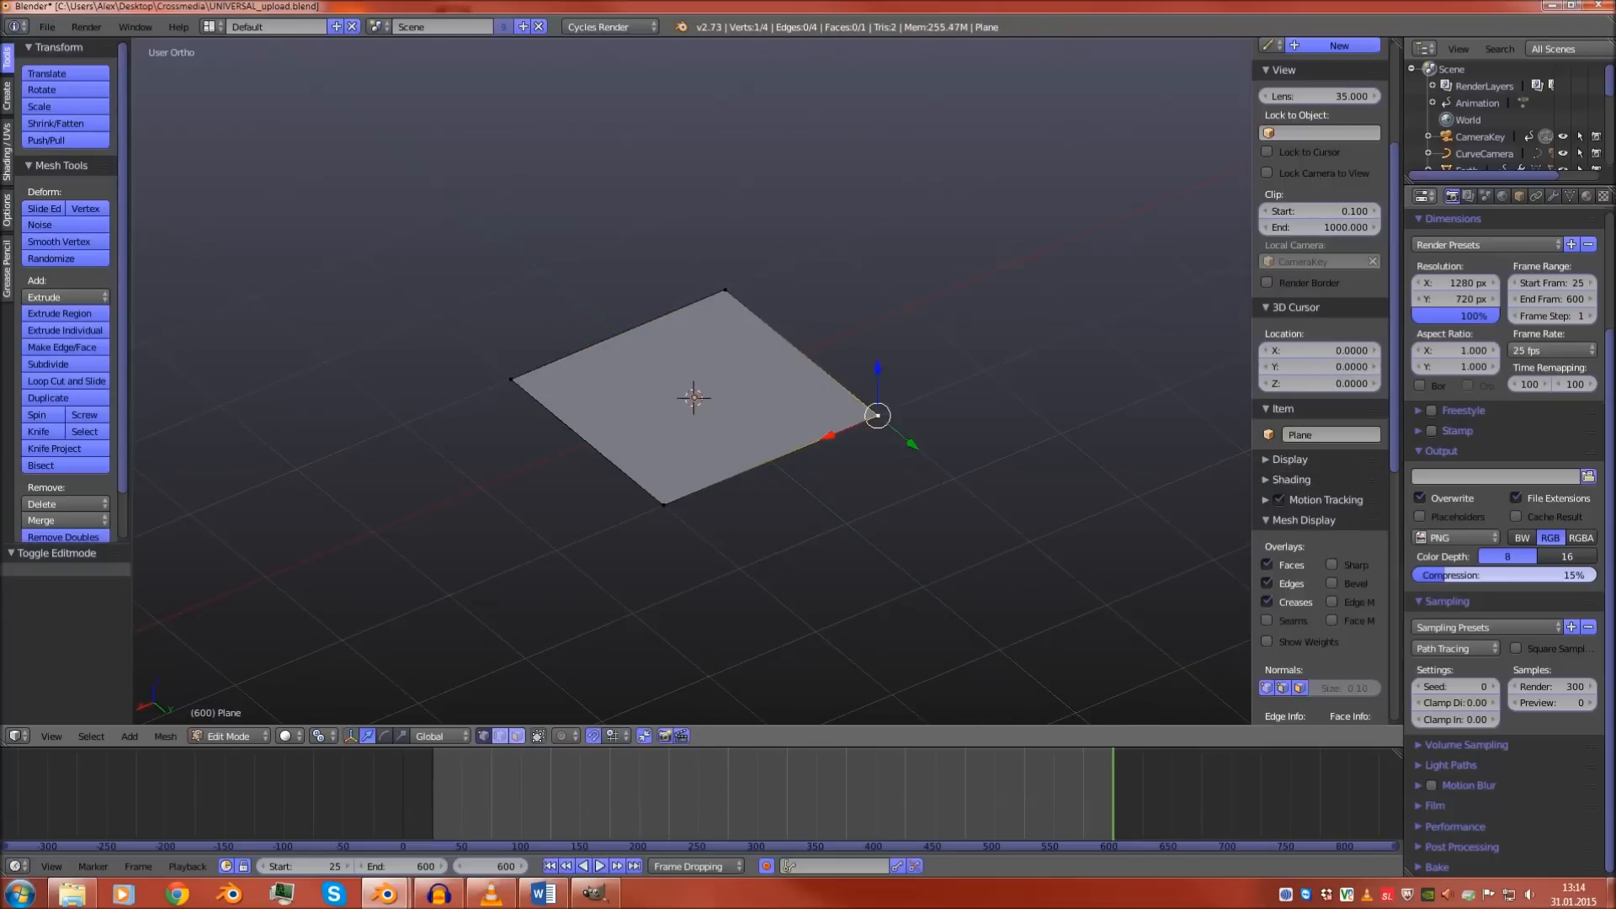
key(a)
key(r)
text(y90)
key(Return)
key(Tab)
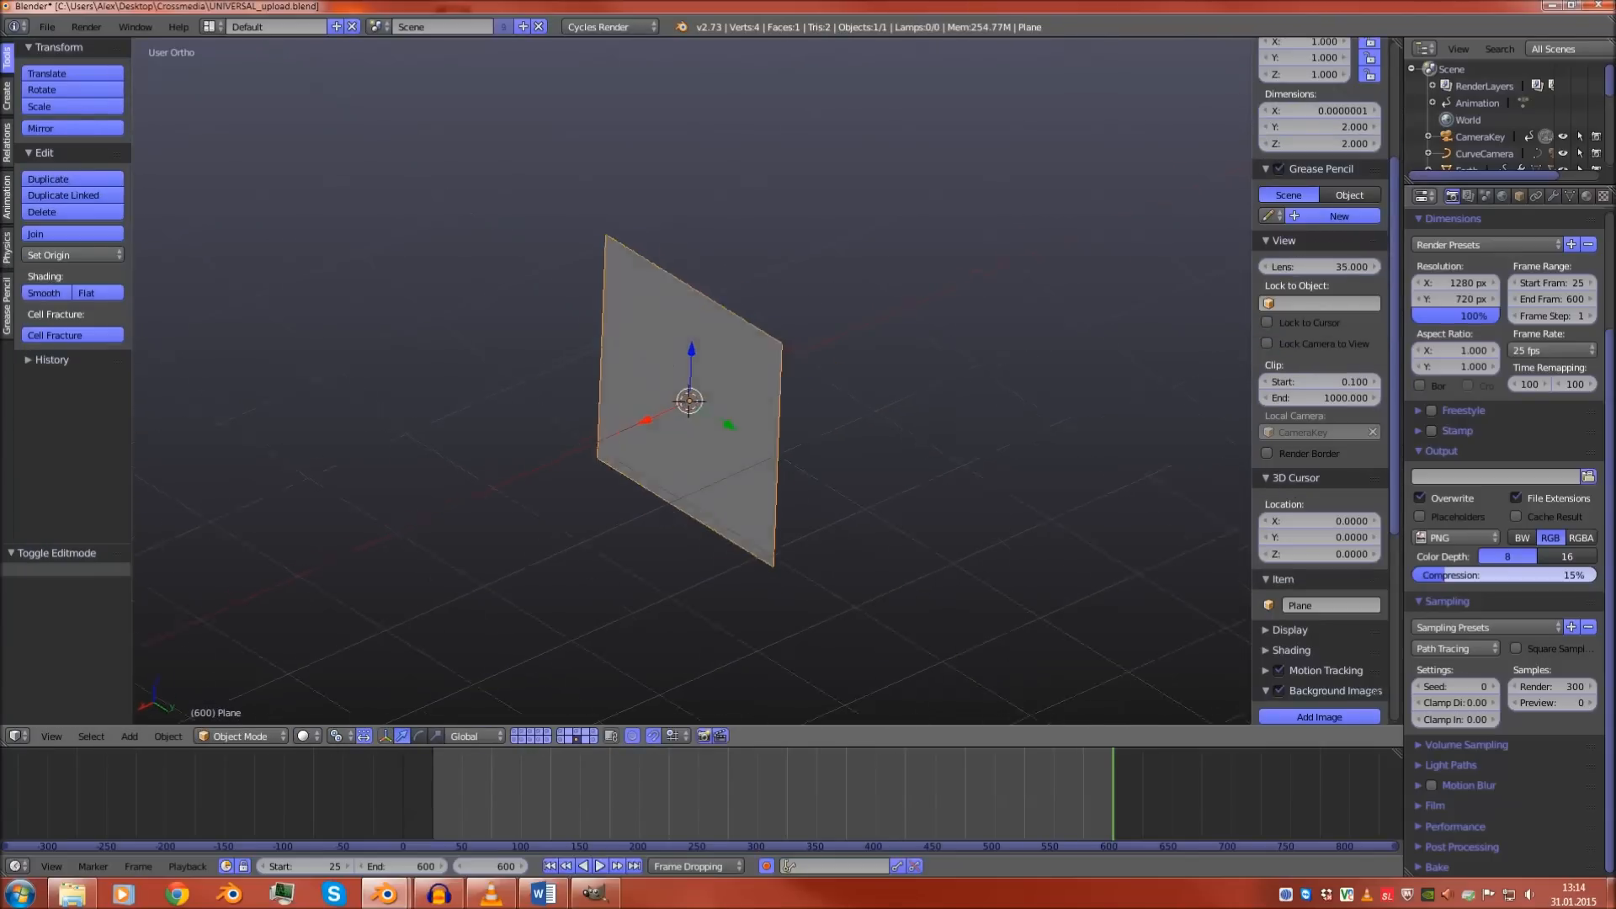
In right-view wireframe, move the plane's mesh about -2.864 in Y and -0.321 in Z, aligning its upper-left corner with the D
key(KP_3)
key(Tab)
scroll(692, 381, down, 4)
shift+middle_drag(682, 400, 711, 386)
scroll(692, 380, up, 2)
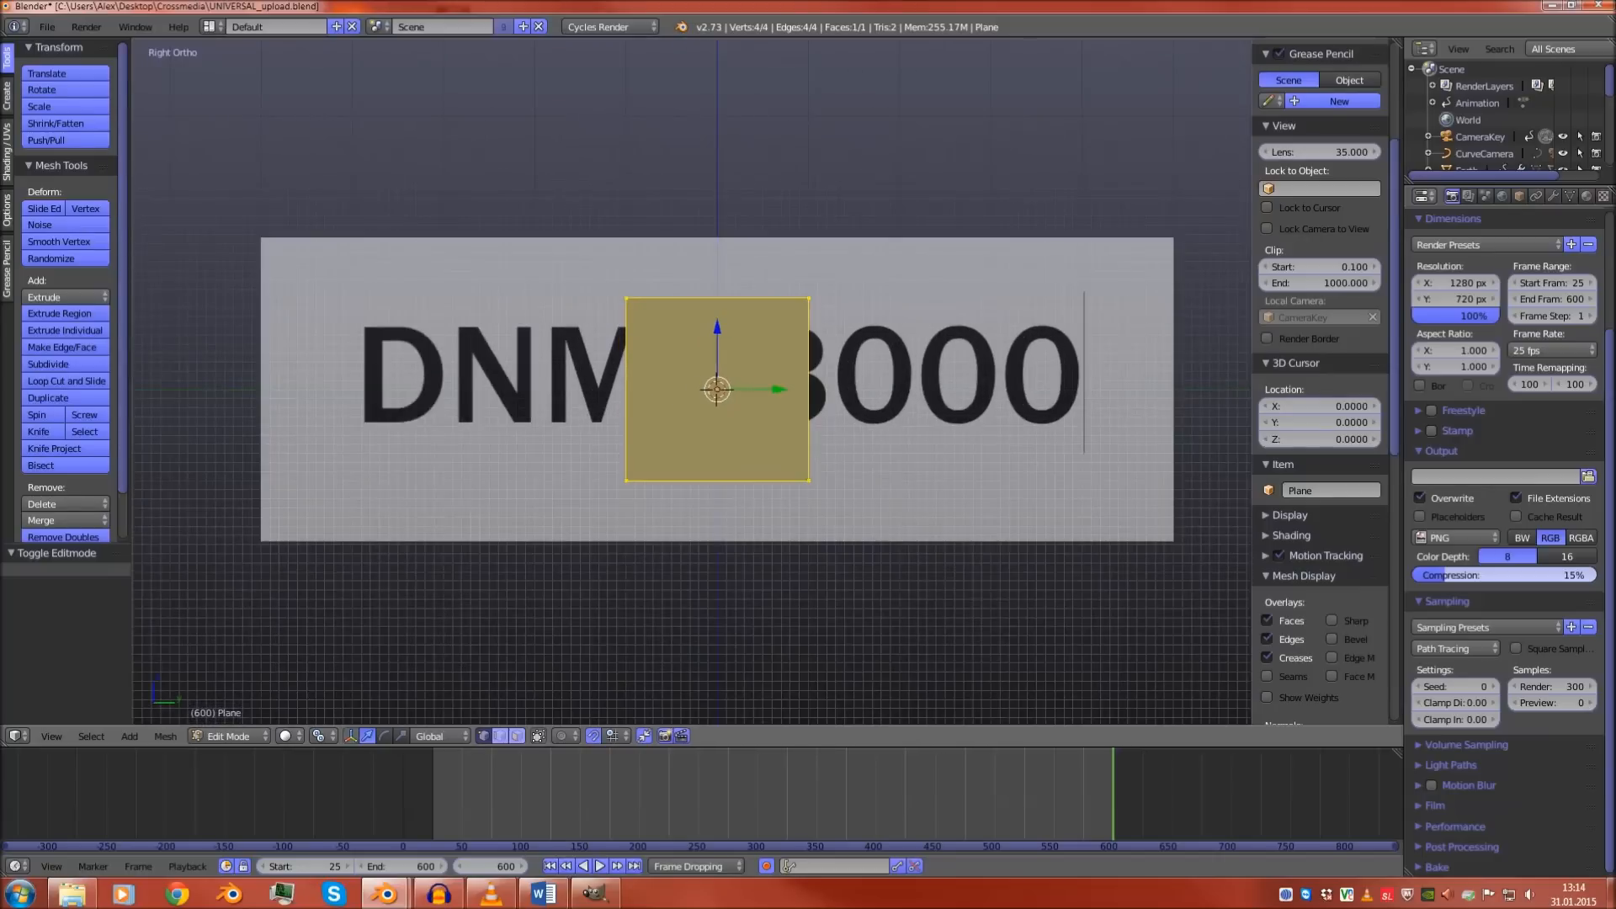
scroll(585, 327, up, 3)
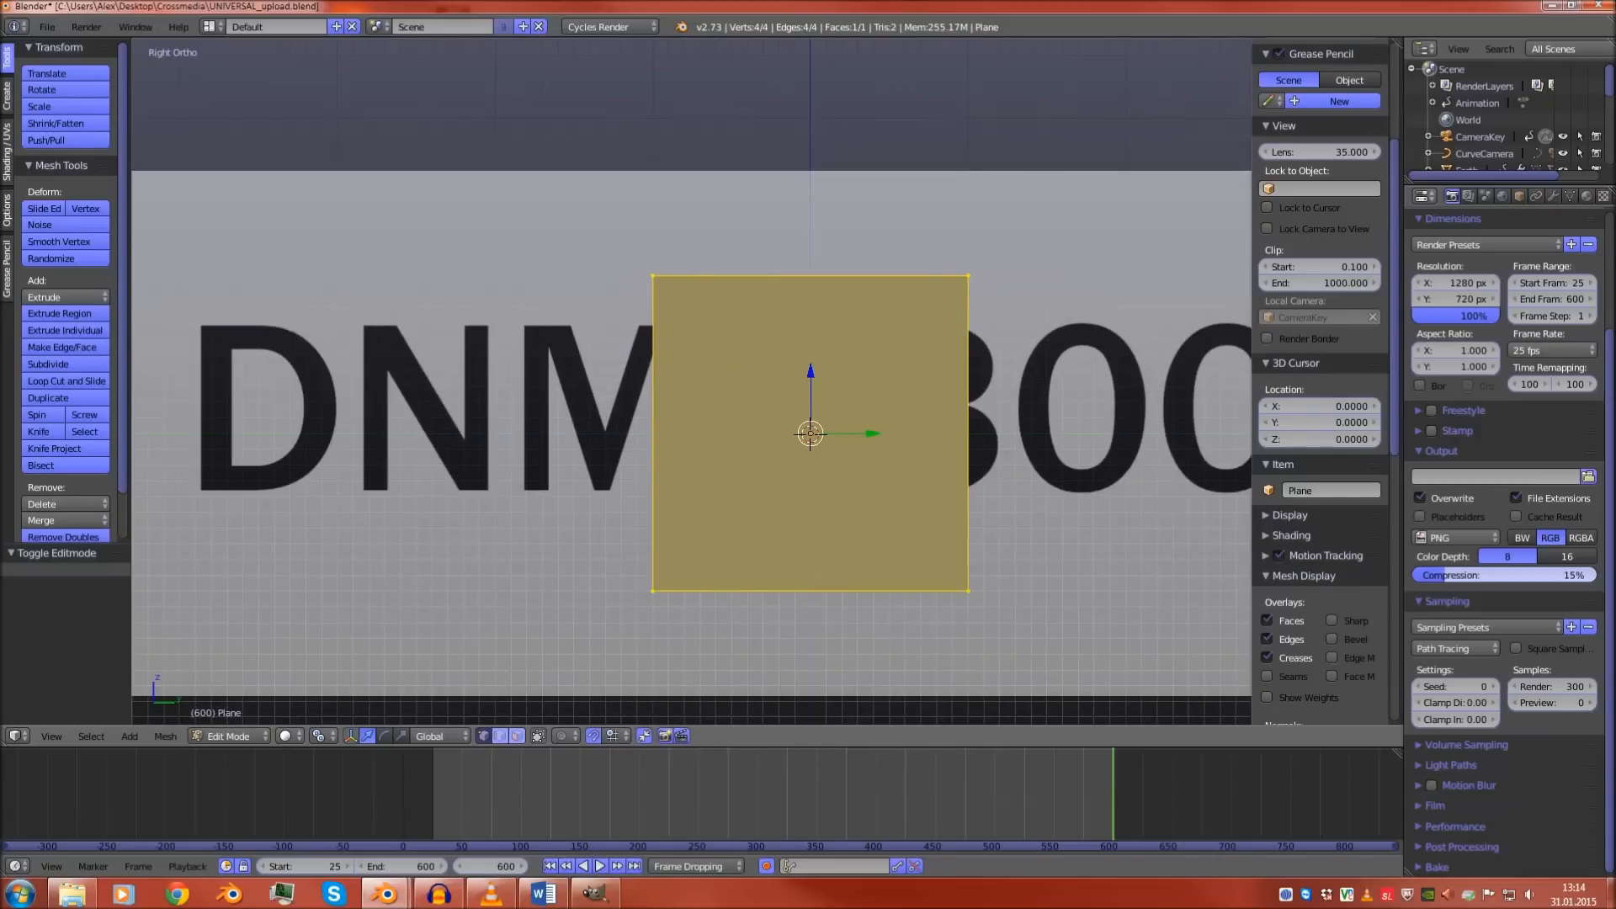
scroll(692, 382, down, 2)
key(z)
shift+middle_drag(692, 382, 808, 417)
scroll(808, 417, up, 1)
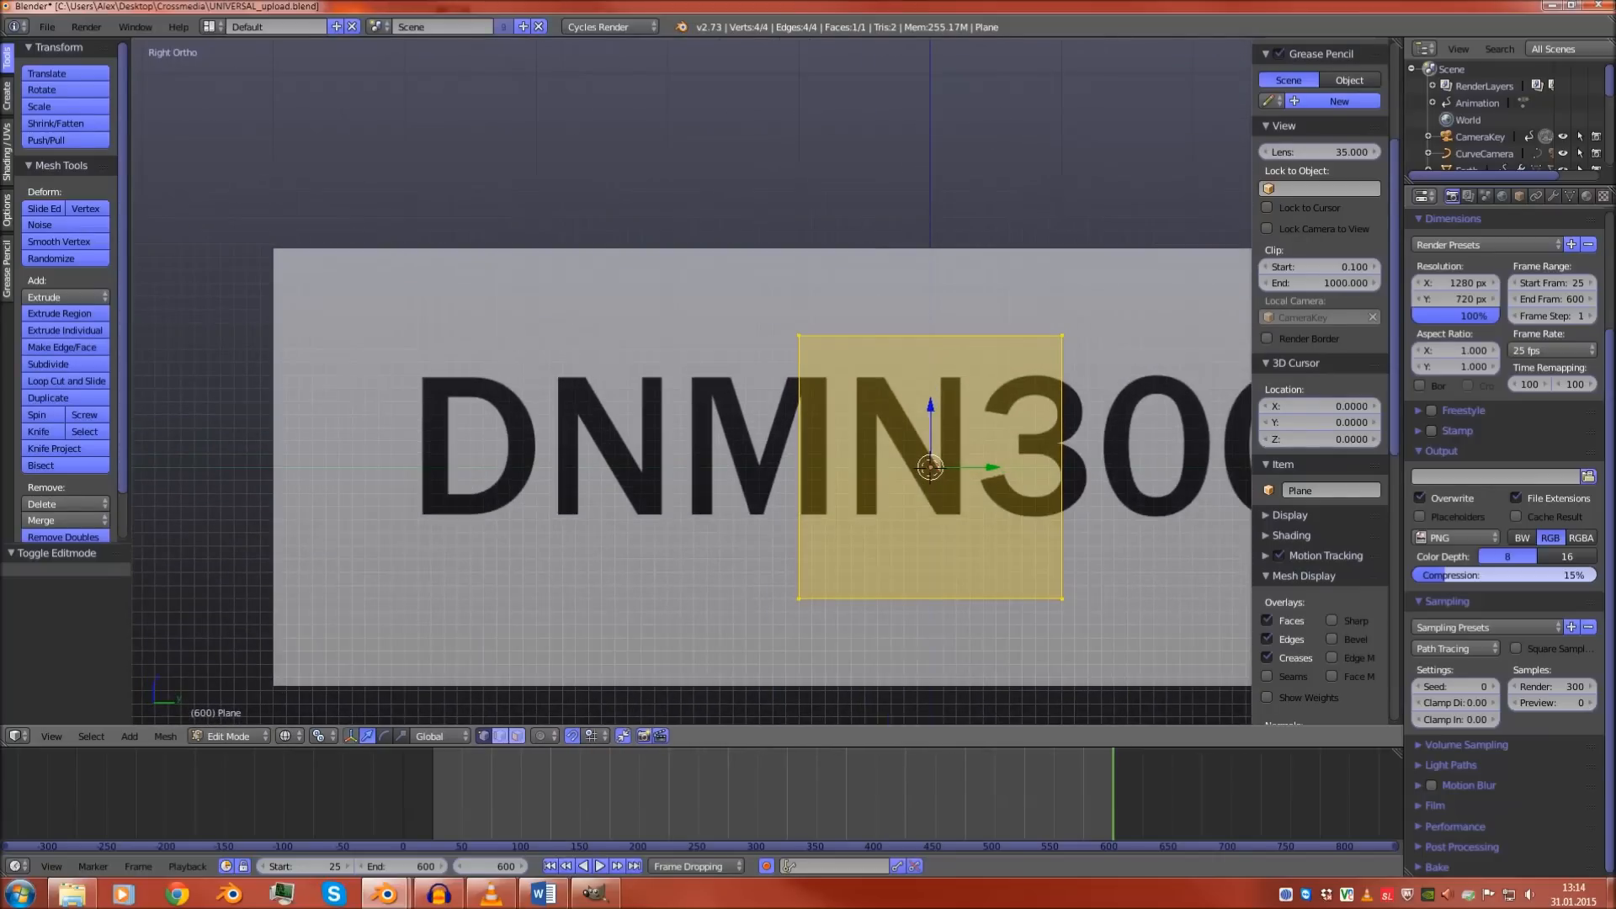
key(g)
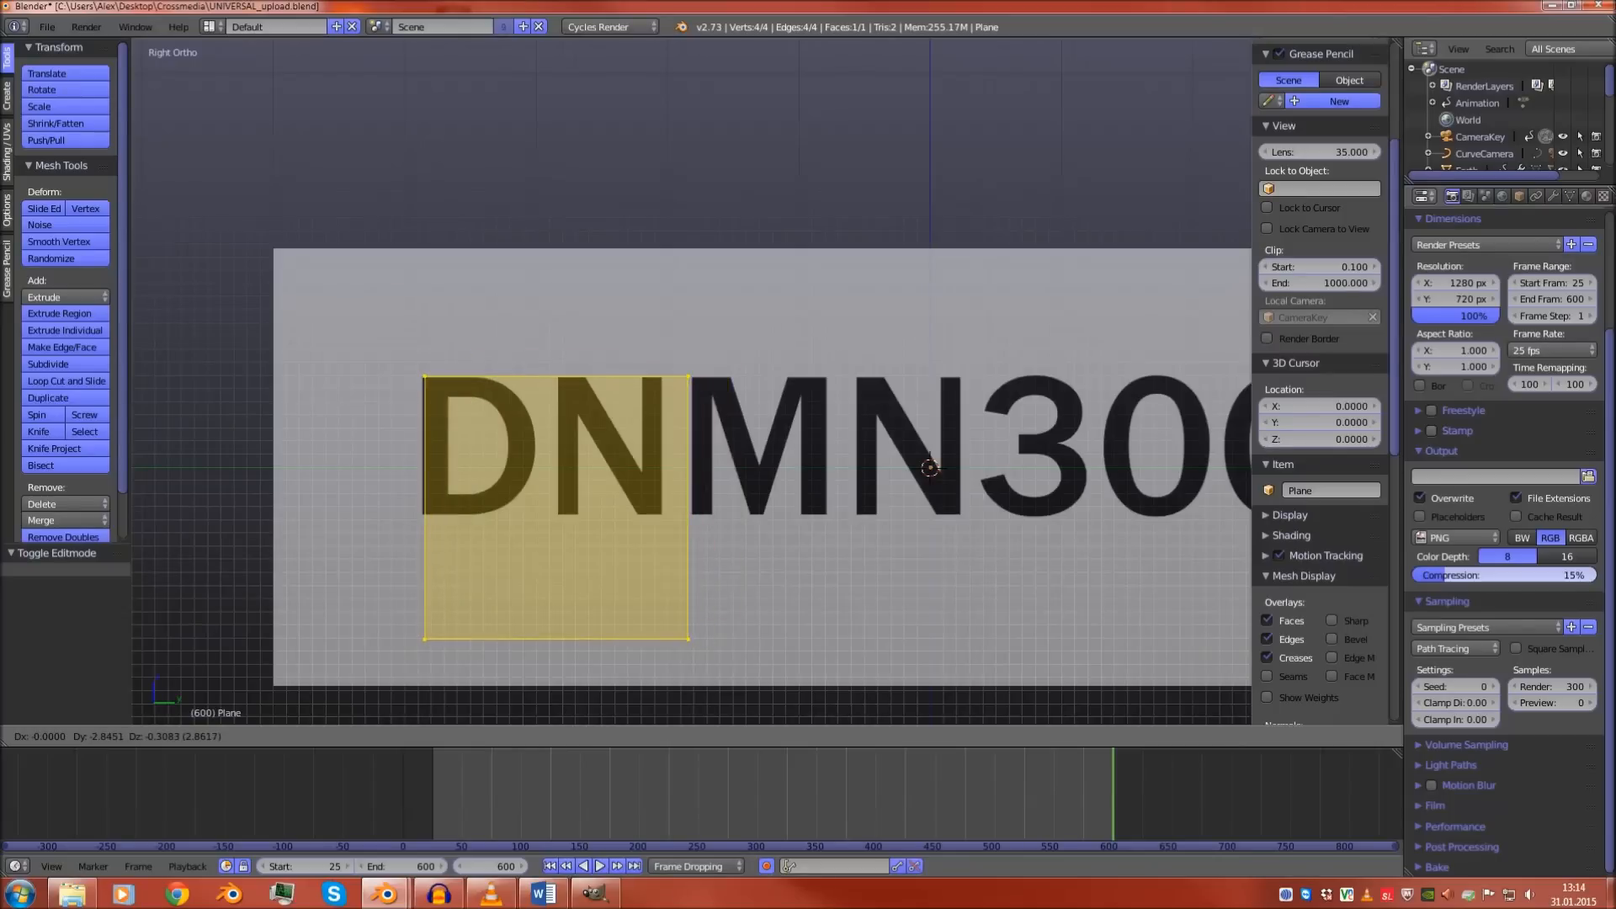
key(Return)
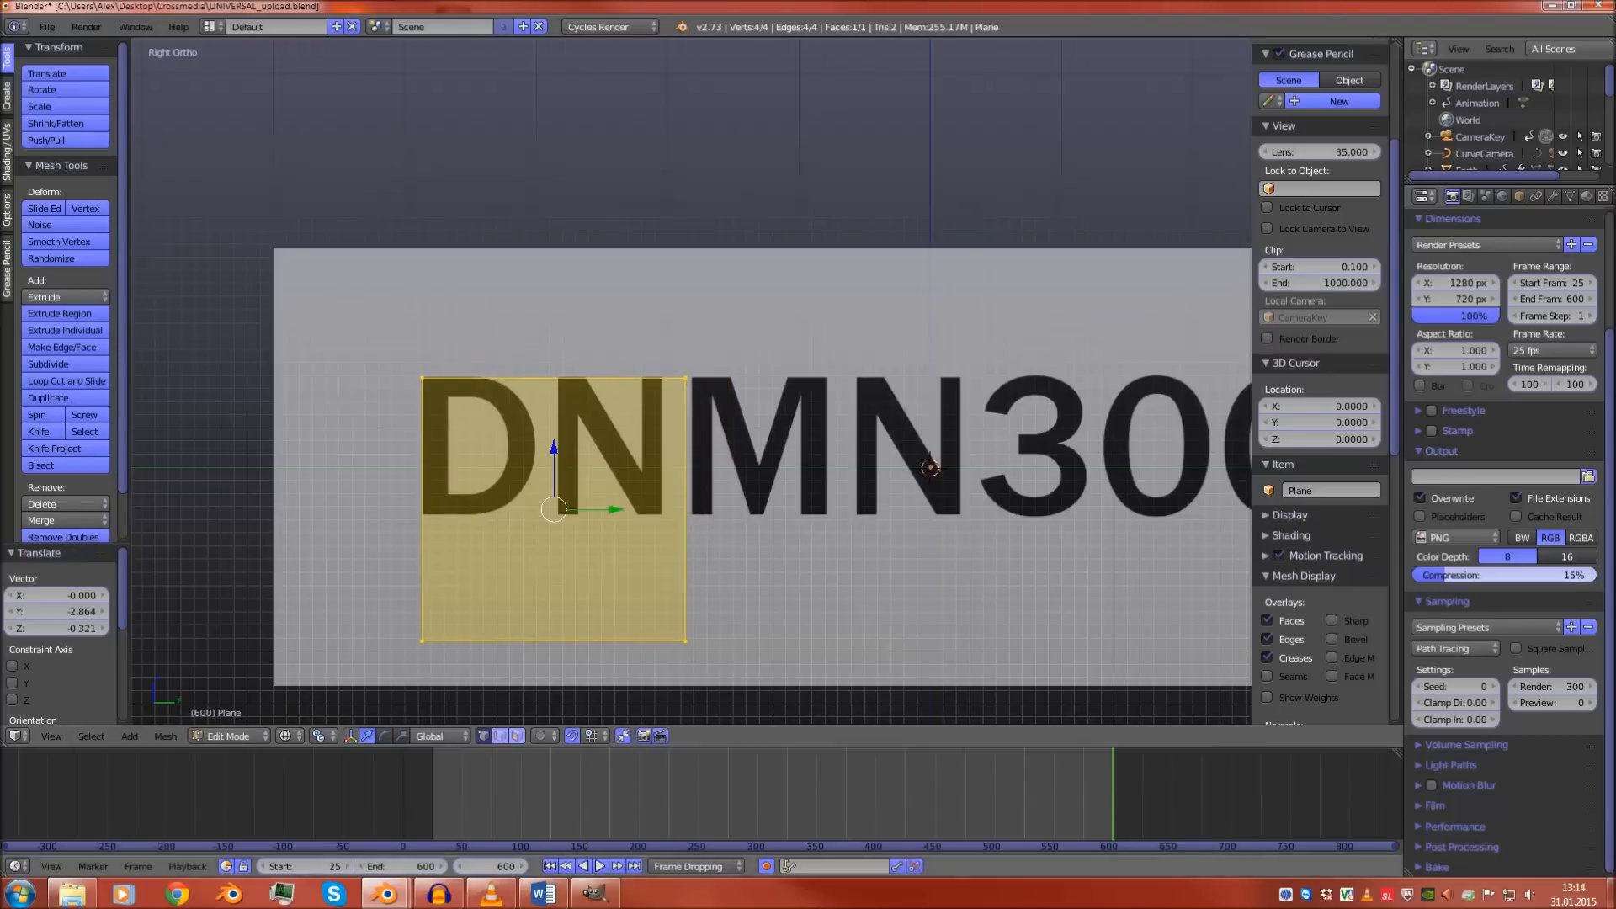
Delete three of the plane's vertices, keeping only the one at the D's upper-left corner
right_click(686, 642)
shift+right_click(686, 378)
shift+right_click(423, 642)
key(x)
click(446, 542)
Nudge the remaining vertex about 0.002 up along Z onto the D's upper-left corner
scroll(421, 379, up, 8)
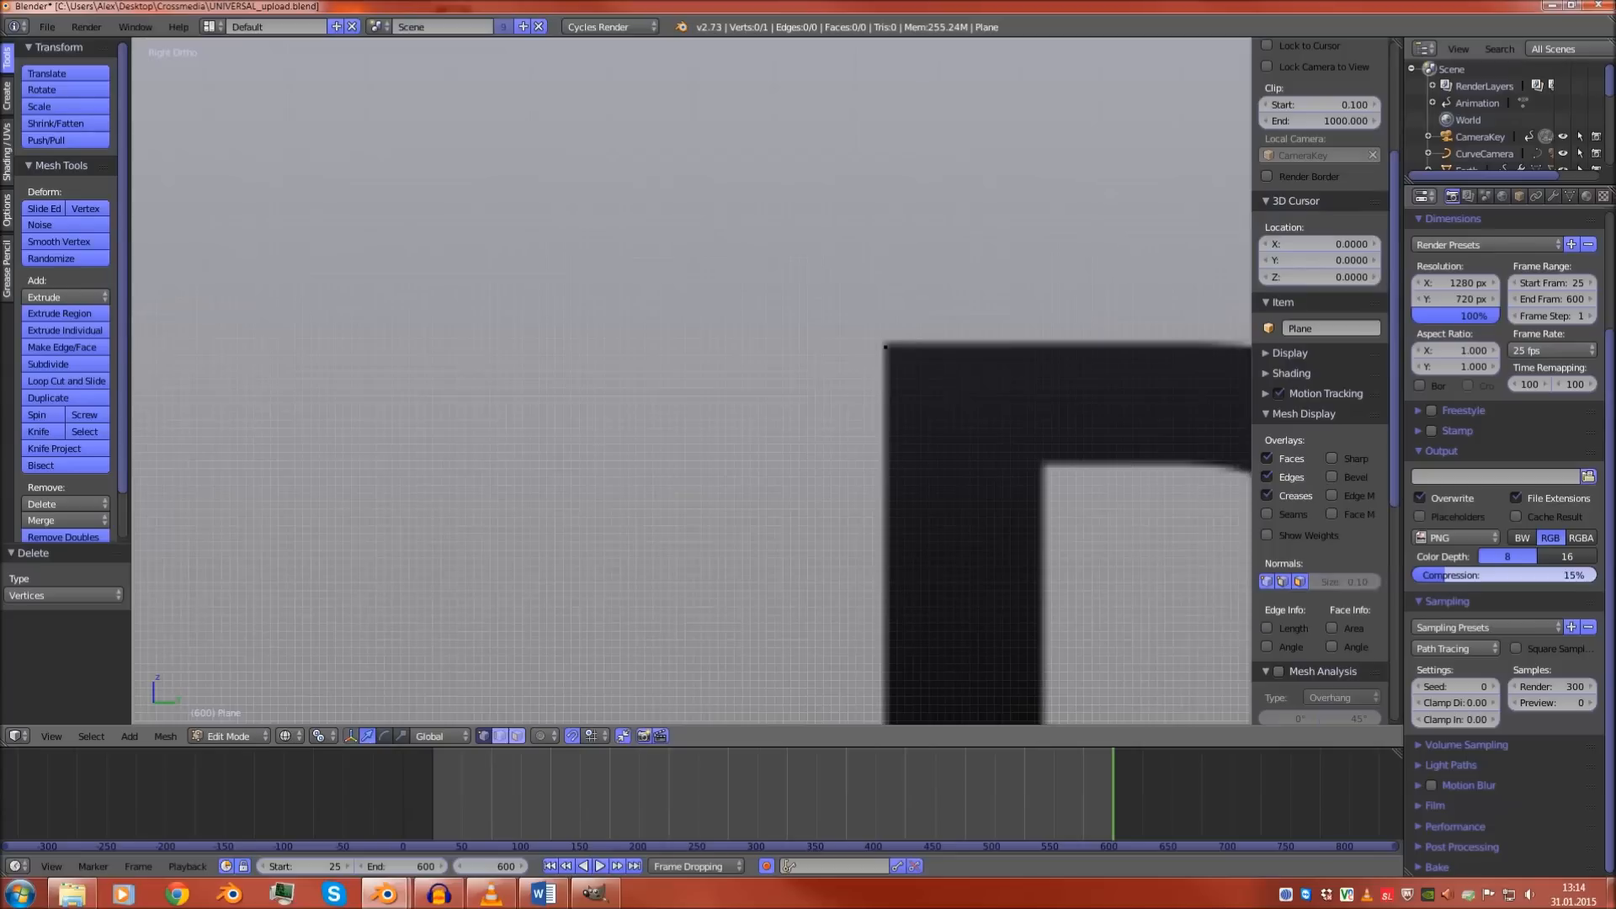
key(a)
drag(886, 291, 887, 287)
scroll(692, 381, down, 5)
scroll(692, 381, down, 3)
Extrude the vertex about 1.038 down along Z to the D's lower-left corner
shift+middle_drag(926, 420, 718, 357)
scroll(692, 380, up, 1)
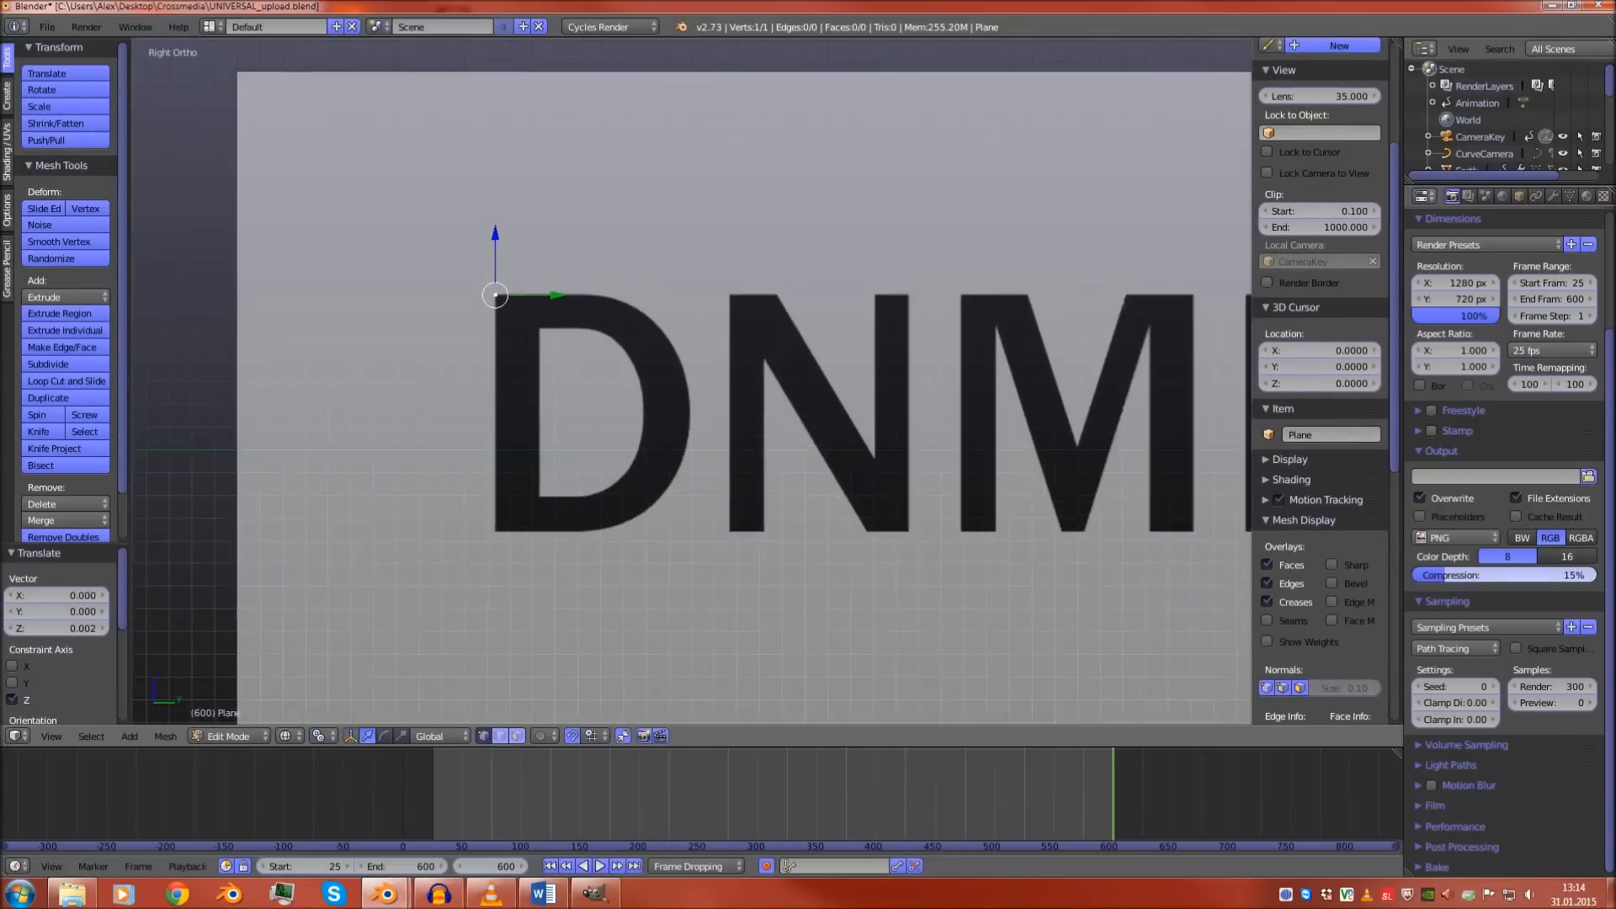
scroll(697, 387, up, 1)
key(e)
key(z)
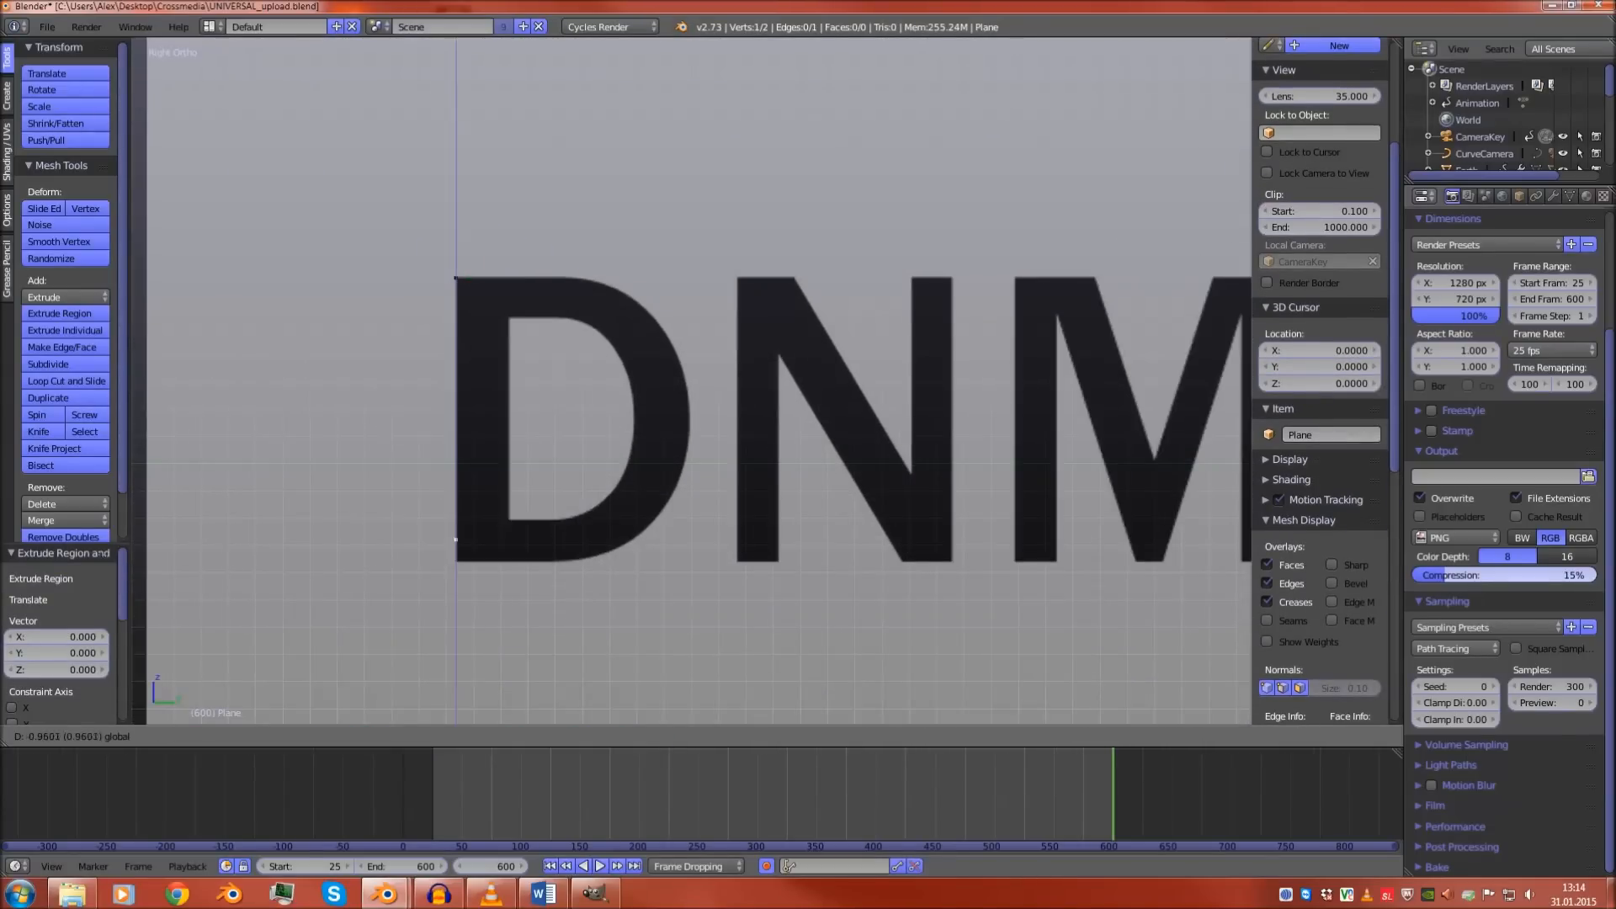
key(Return)
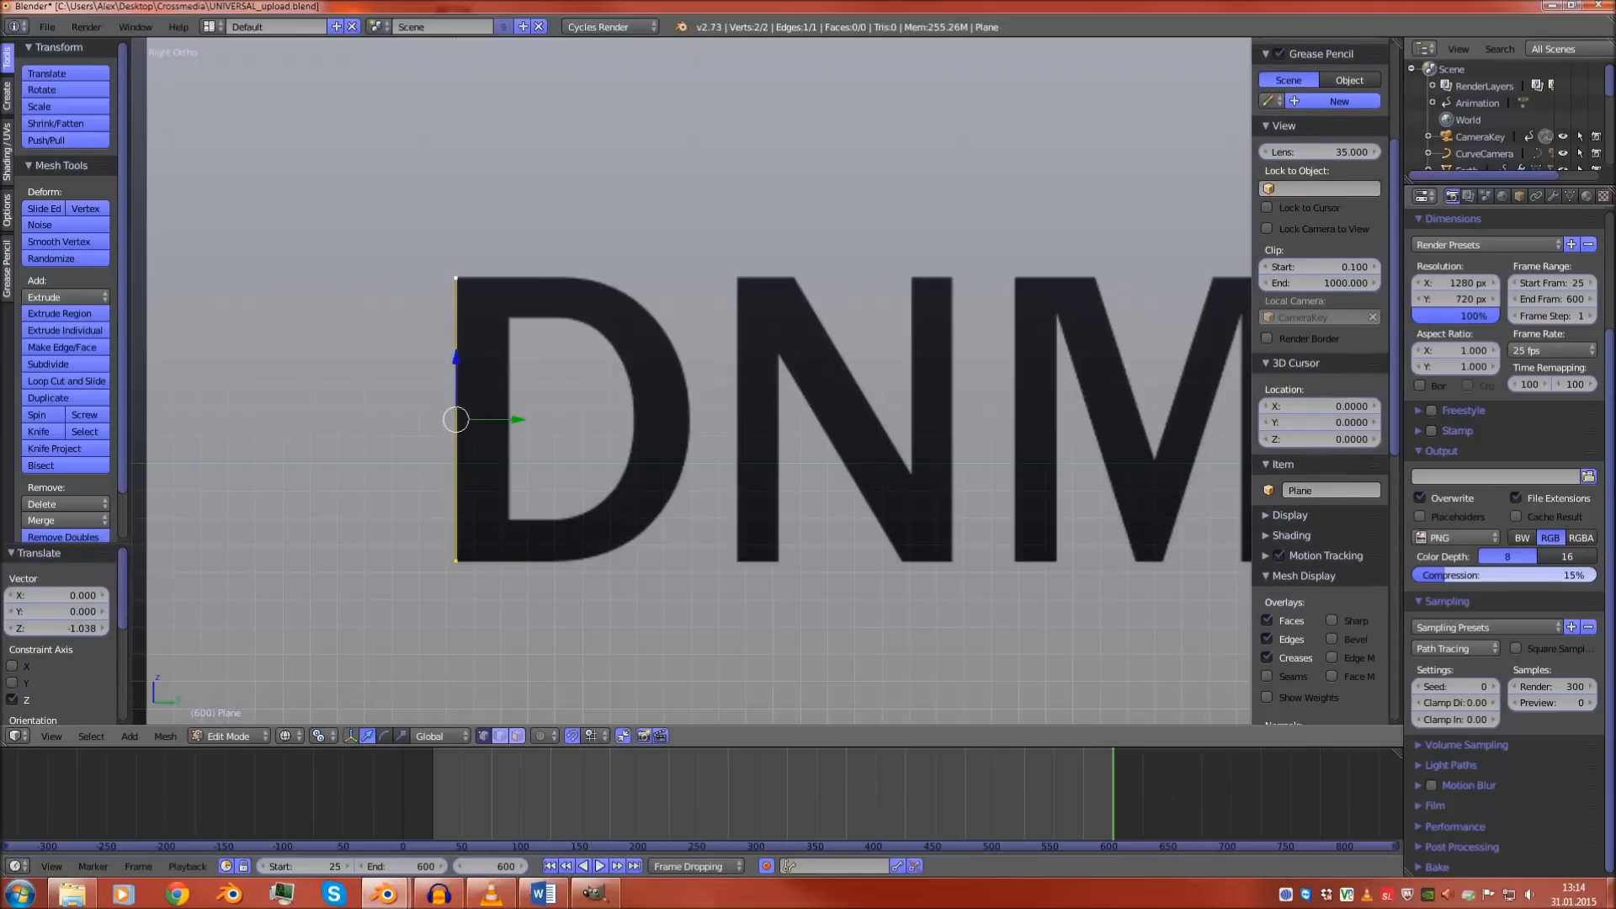
Extrude the D's left edge about 0.409 along Y to where the letter's outer curve begins
key(e)
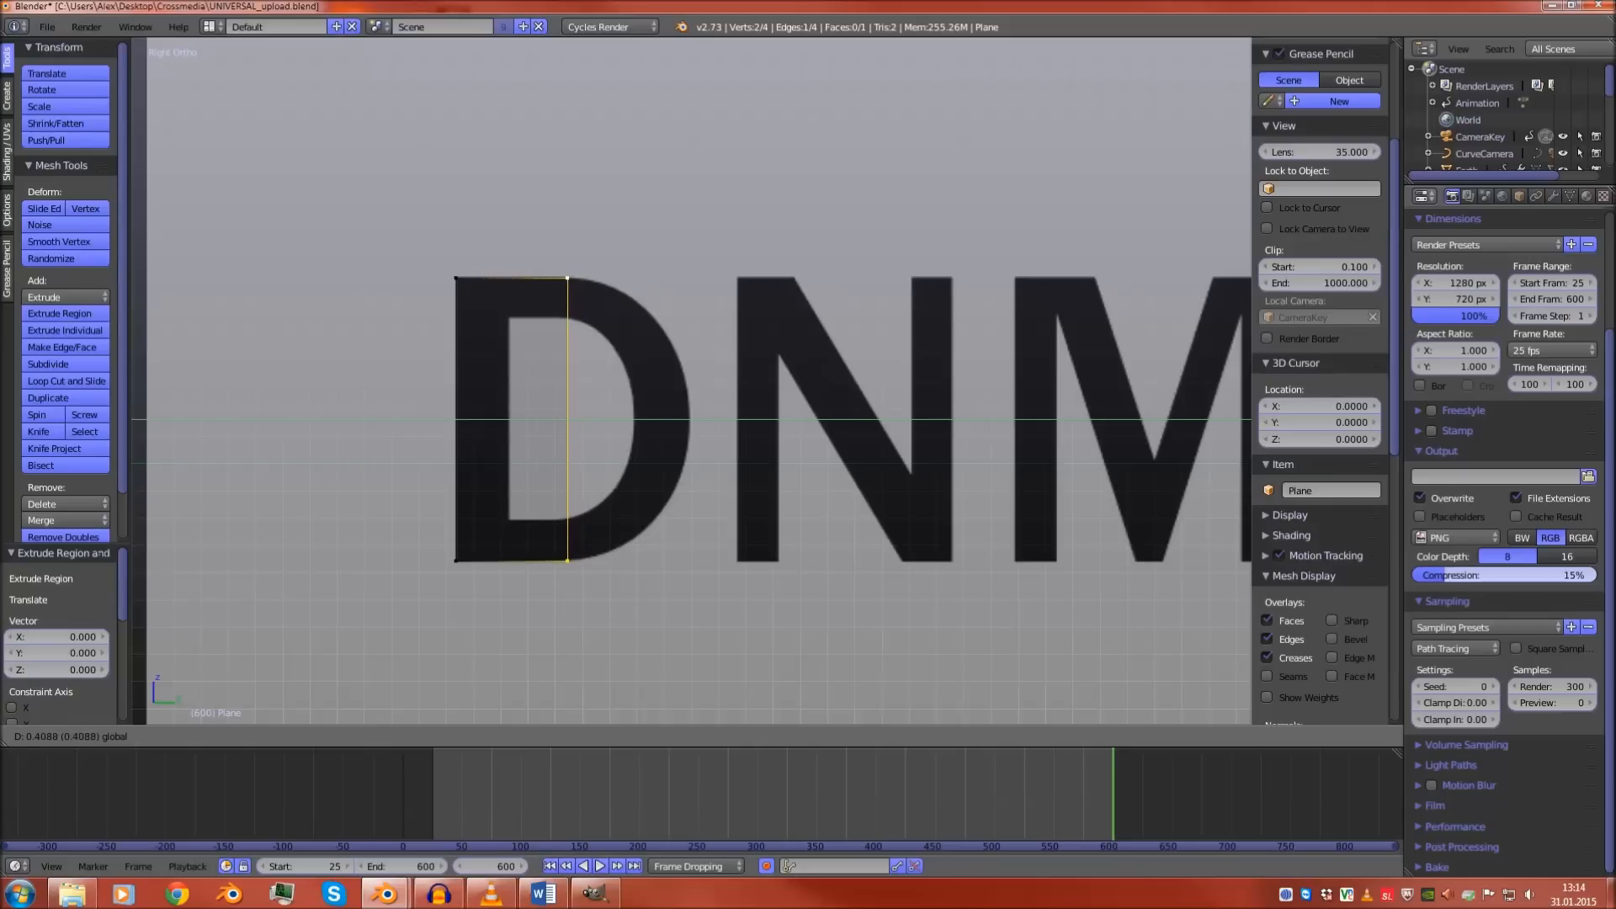
key(Return)
scroll(699, 381, up, 3)
scroll(699, 381, down, 6)
scroll(699, 381, up, 4)
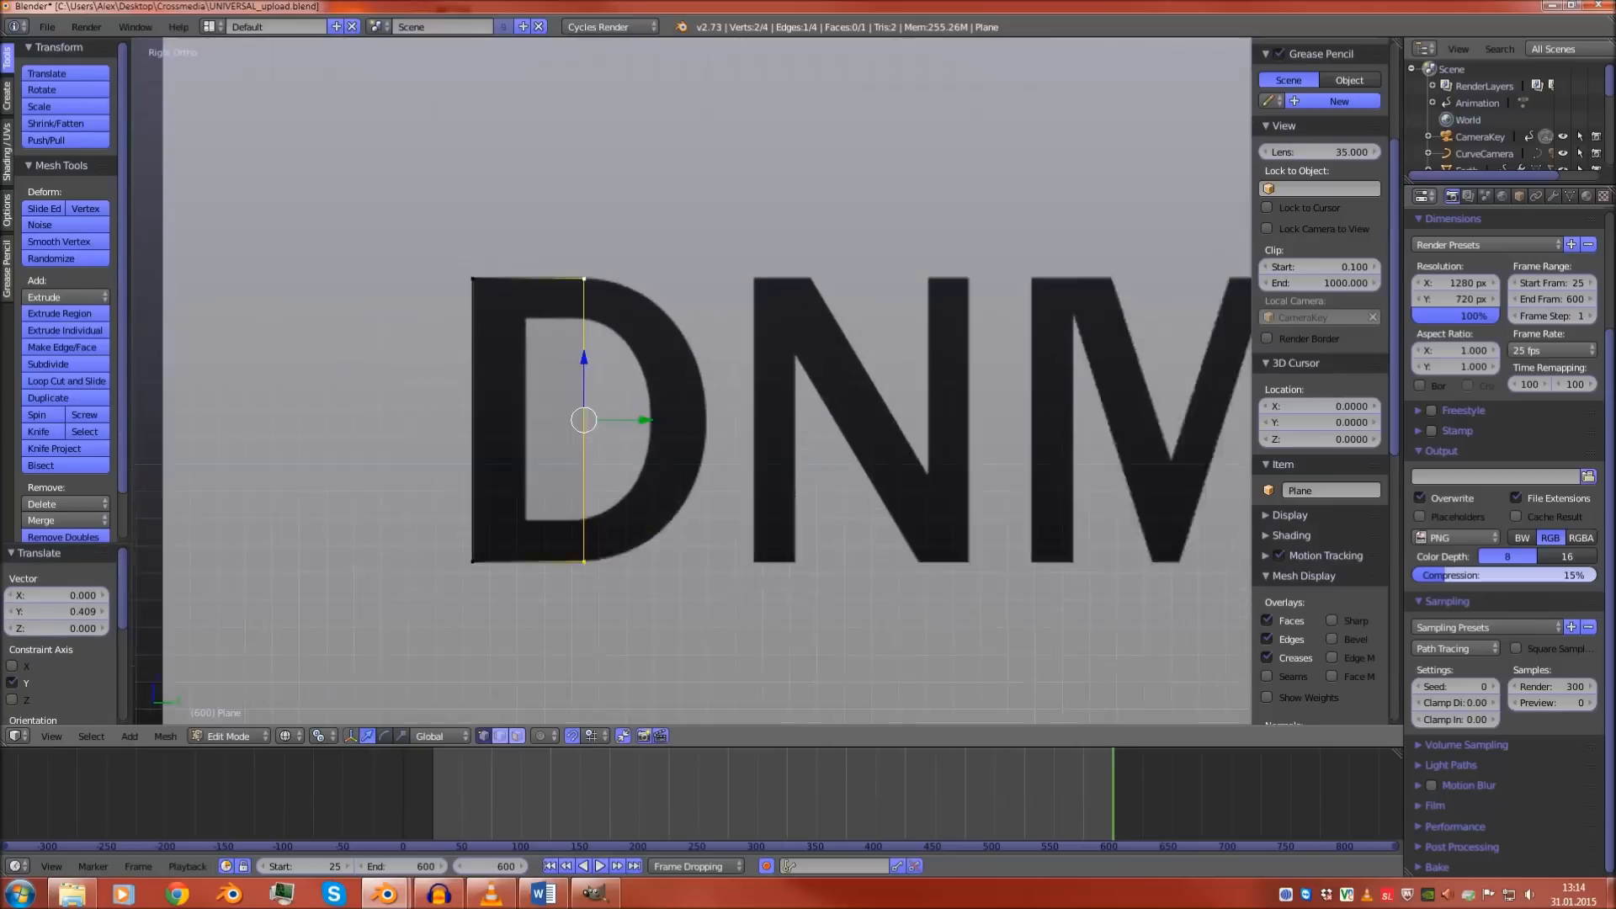
key(Tab)
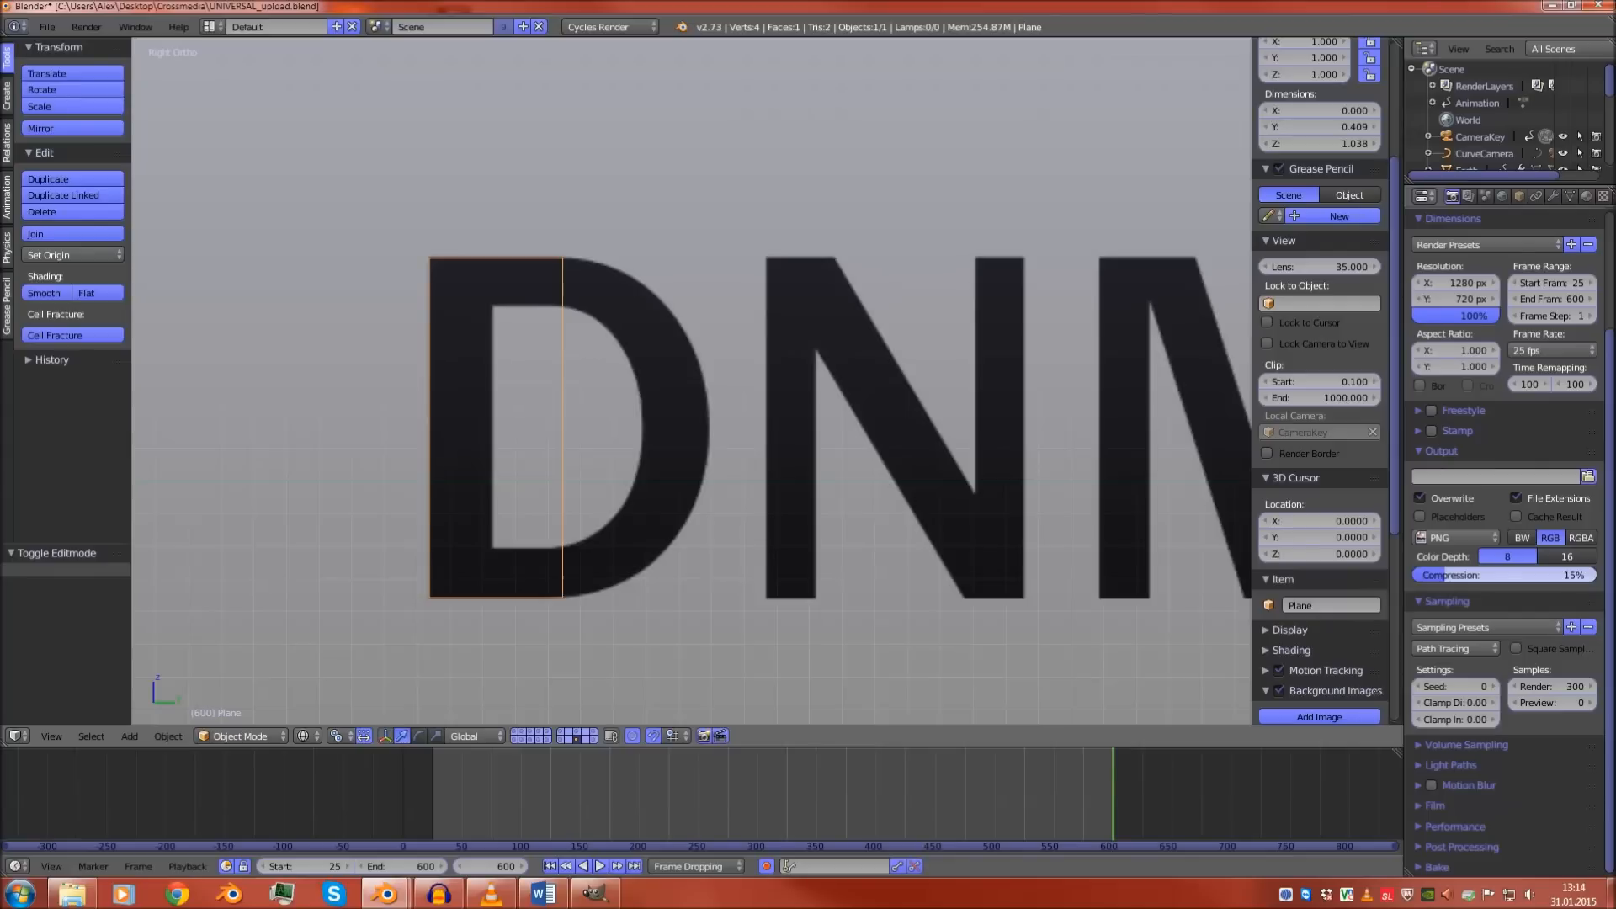
scroll(692, 381, down, 5)
Try to trace the D's upper outer curve by extruding single vertices from the face's upper-right corner
key(Tab)
scroll(692, 380, up, 6)
right_click(538, 237)
scroll(537, 236, up, 4)
shift+middle_drag(537, 237, 671, 477)
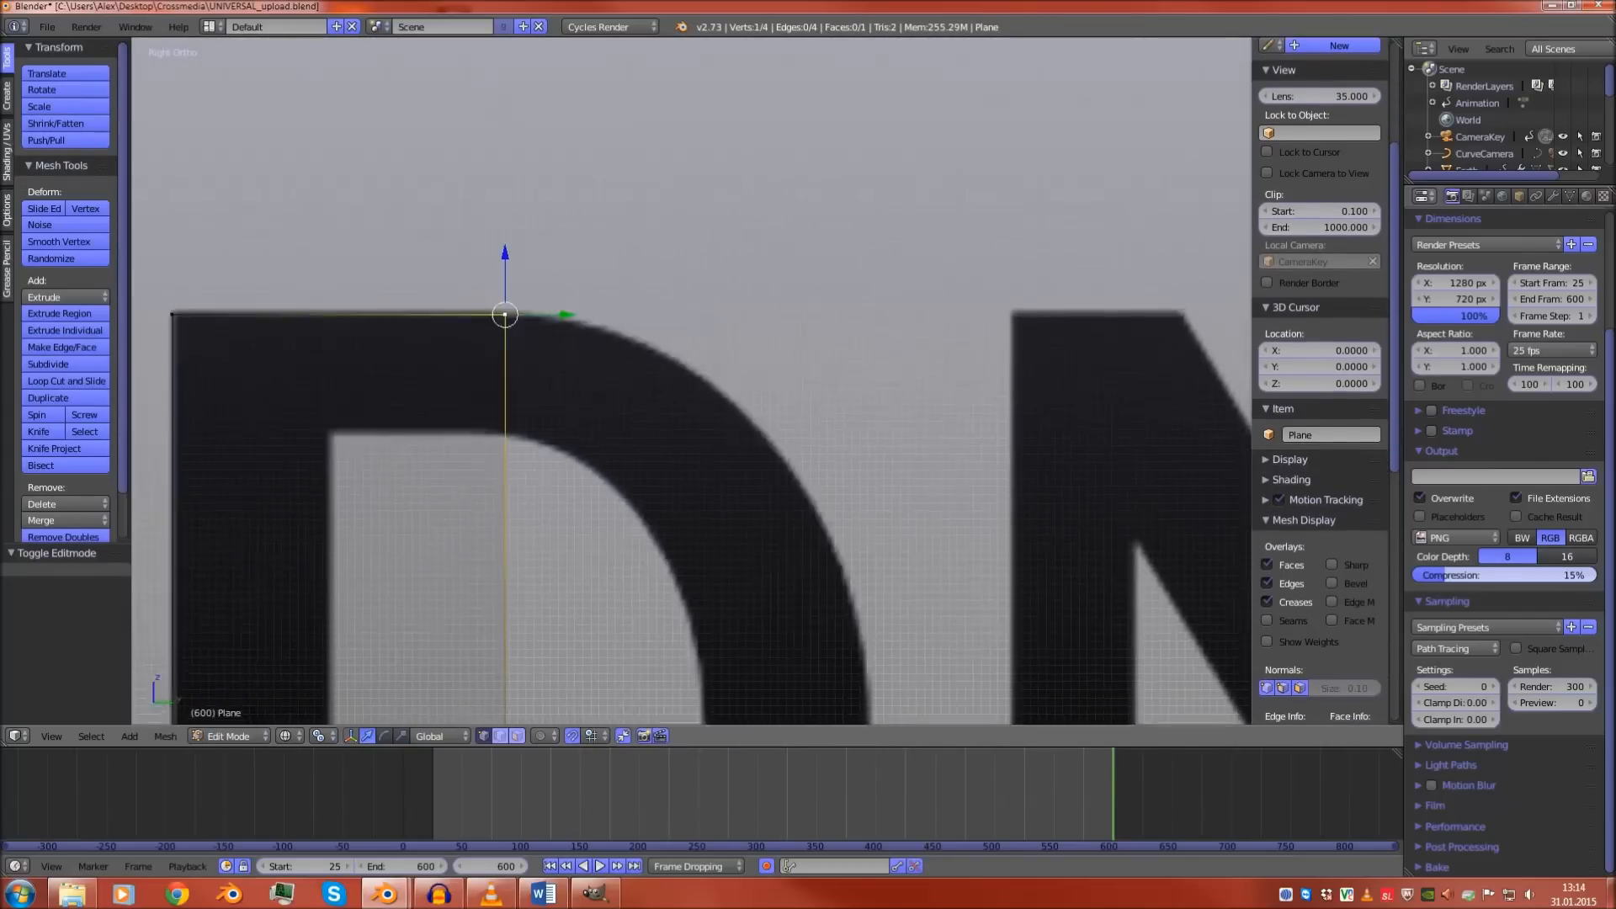
scroll(692, 380, up, 4)
shift+middle_drag(506, 354, 696, 389)
key(e)
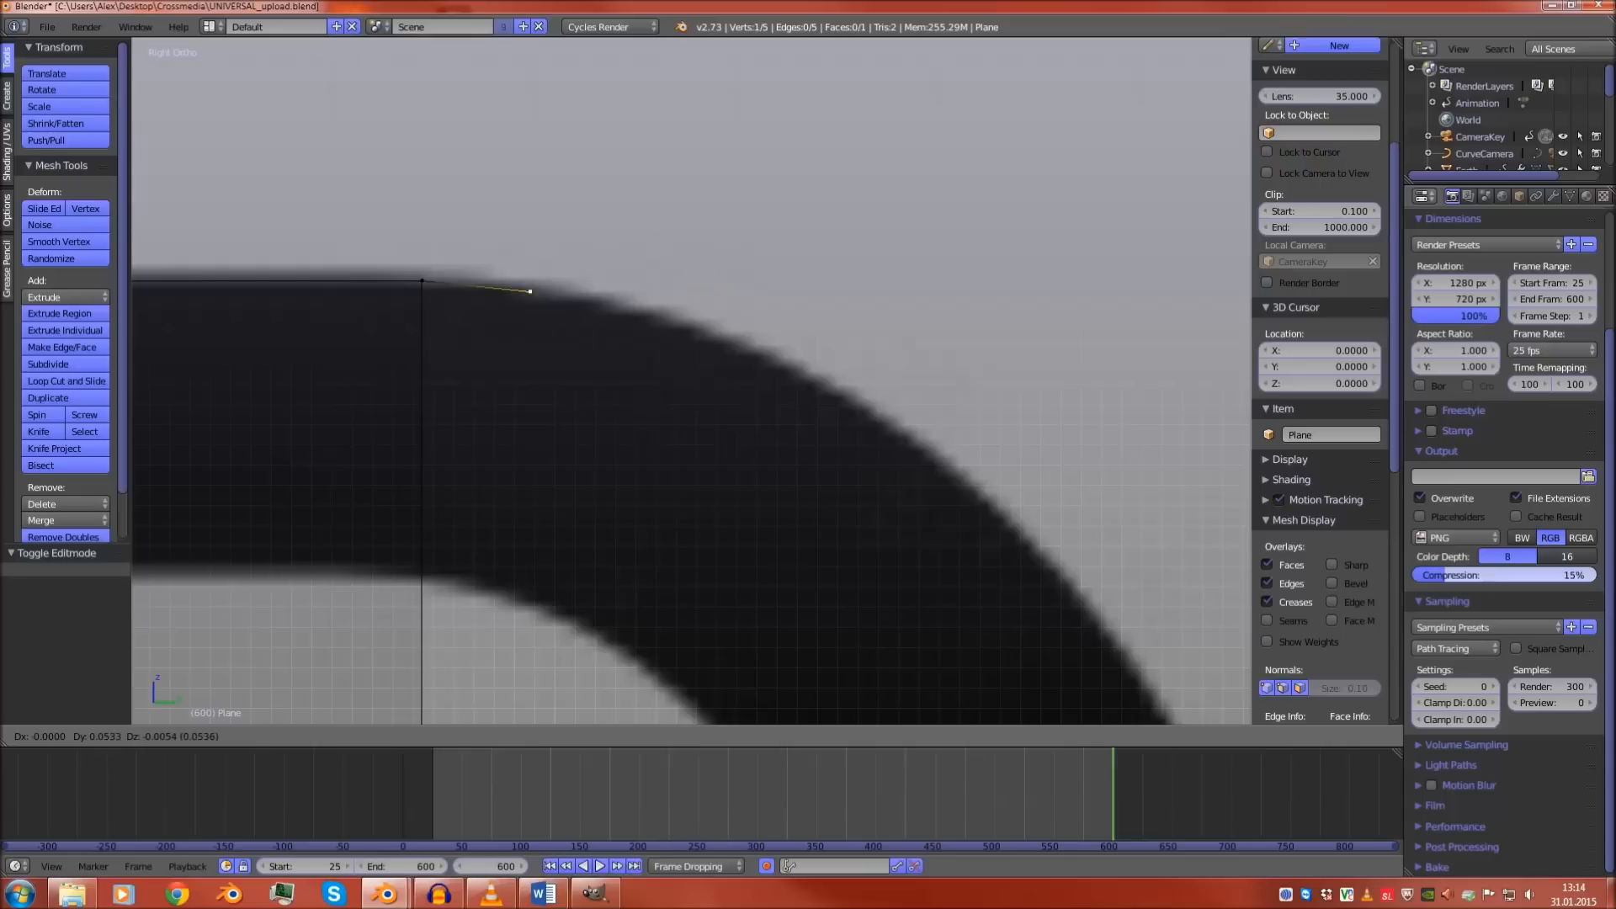
click(545, 291)
key(e)
click(662, 307)
key(e)
click(771, 342)
key(e)
click(925, 435)
key(e)
right_click(748, 440)
key(Tab)
scroll(692, 380, down, 1)
scroll(692, 380, down, 3)
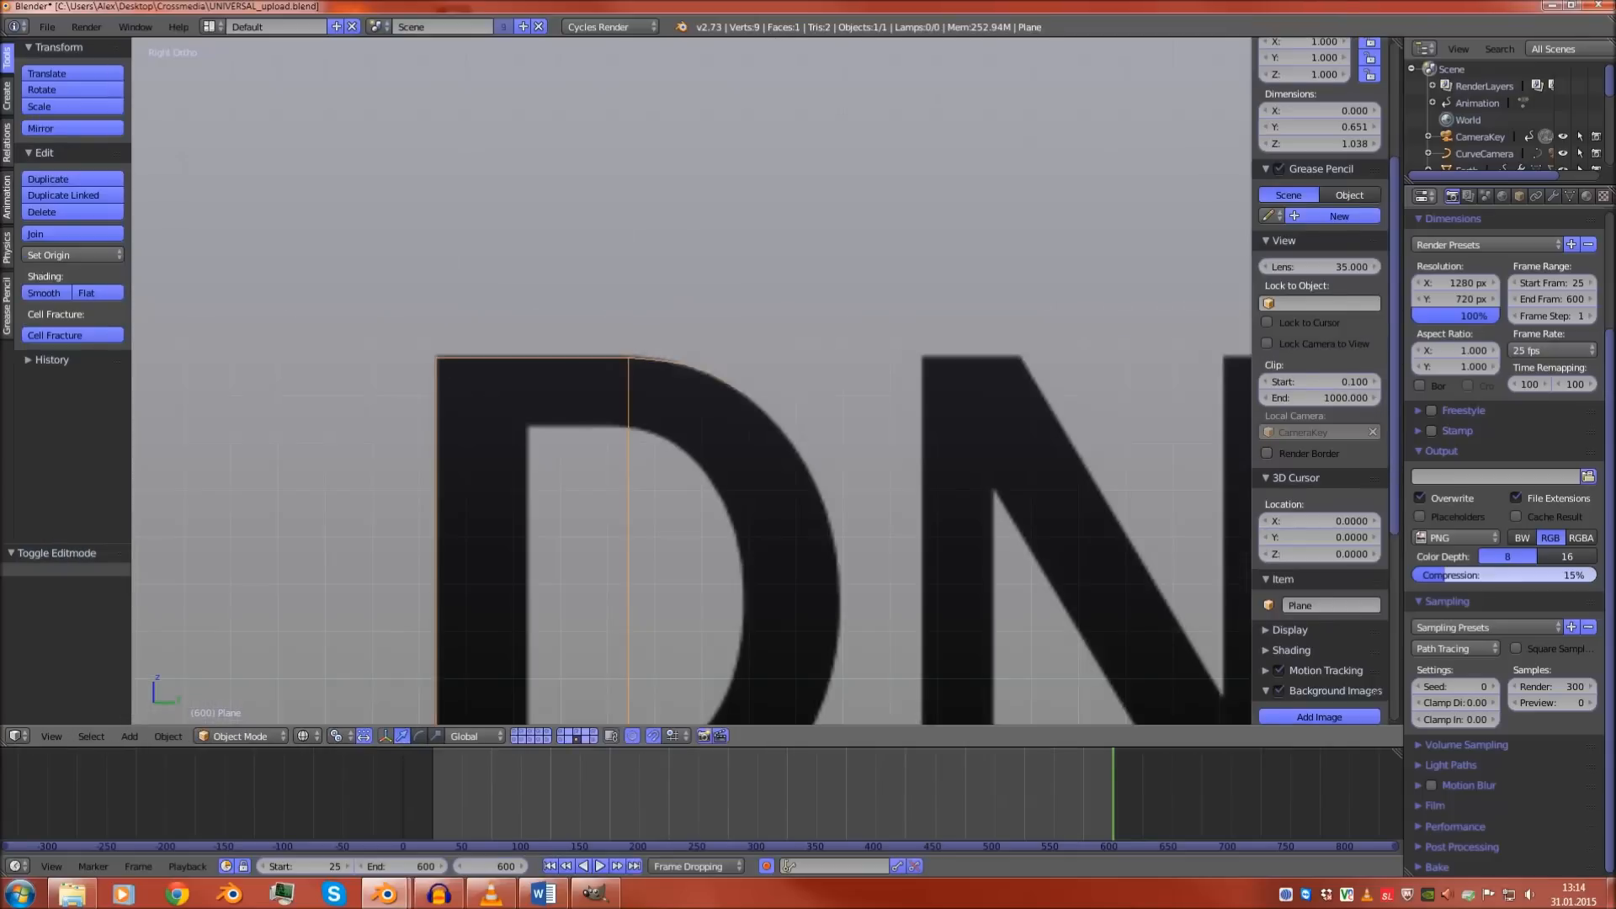
Delete the vertices extruded along the D's upper curve, keeping only the rectangle's four corners
key(Tab)
scroll(1320, 420, down, 3)
key(x)
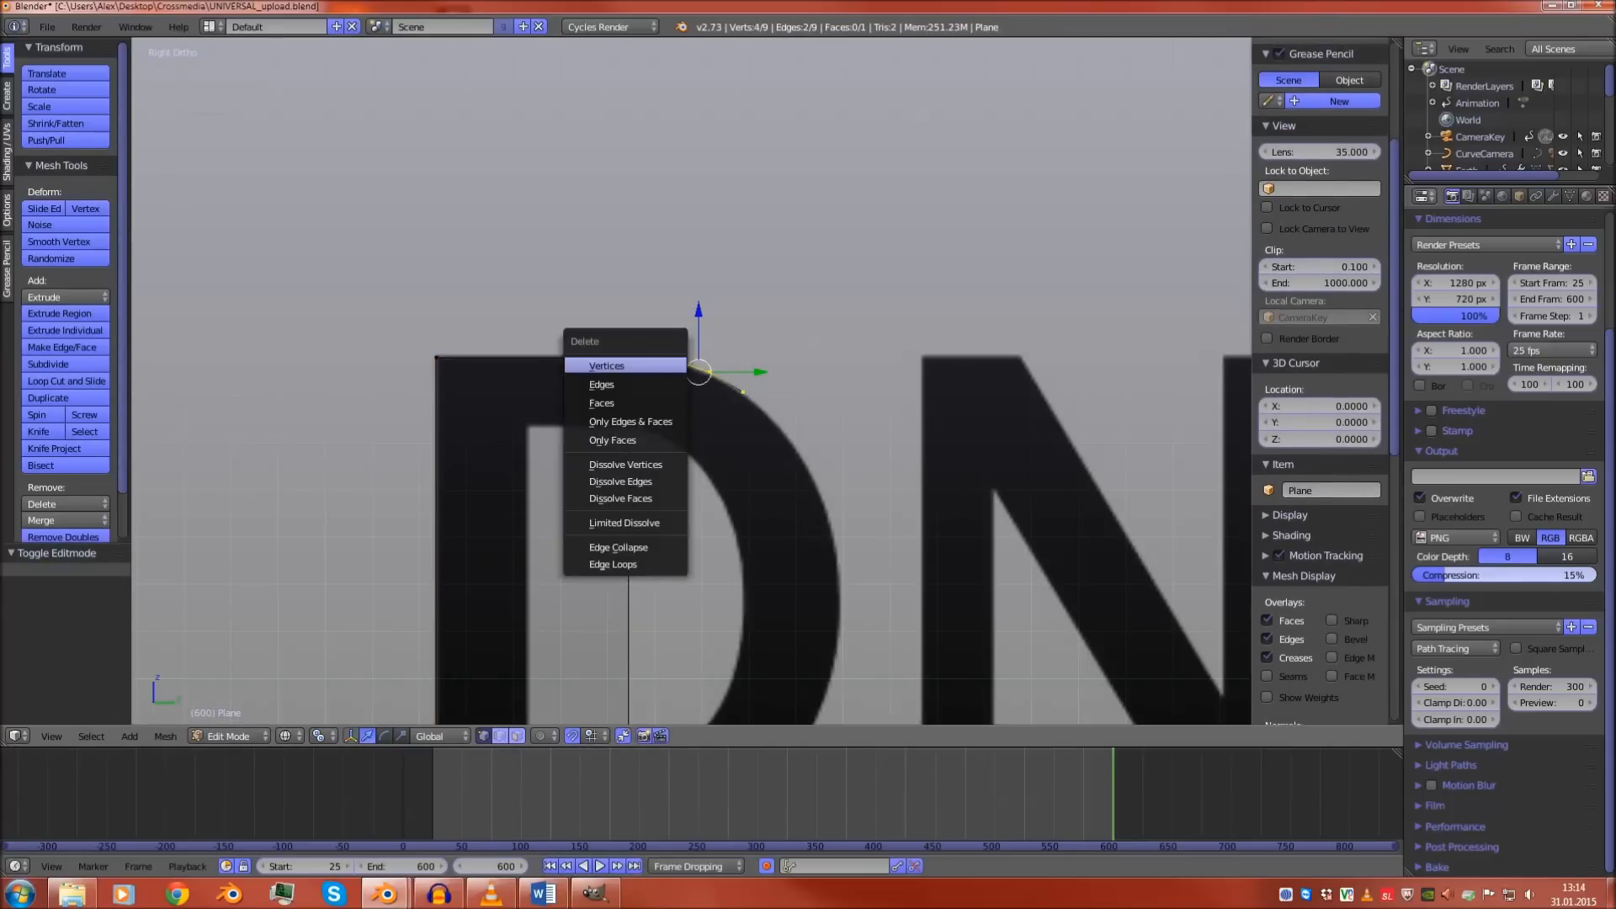
click(663, 365)
shift+middle_drag(682, 375, 657, 283)
right_click(721, 305)
key(x)
click(723, 312)
scroll(692, 381, down, 3)
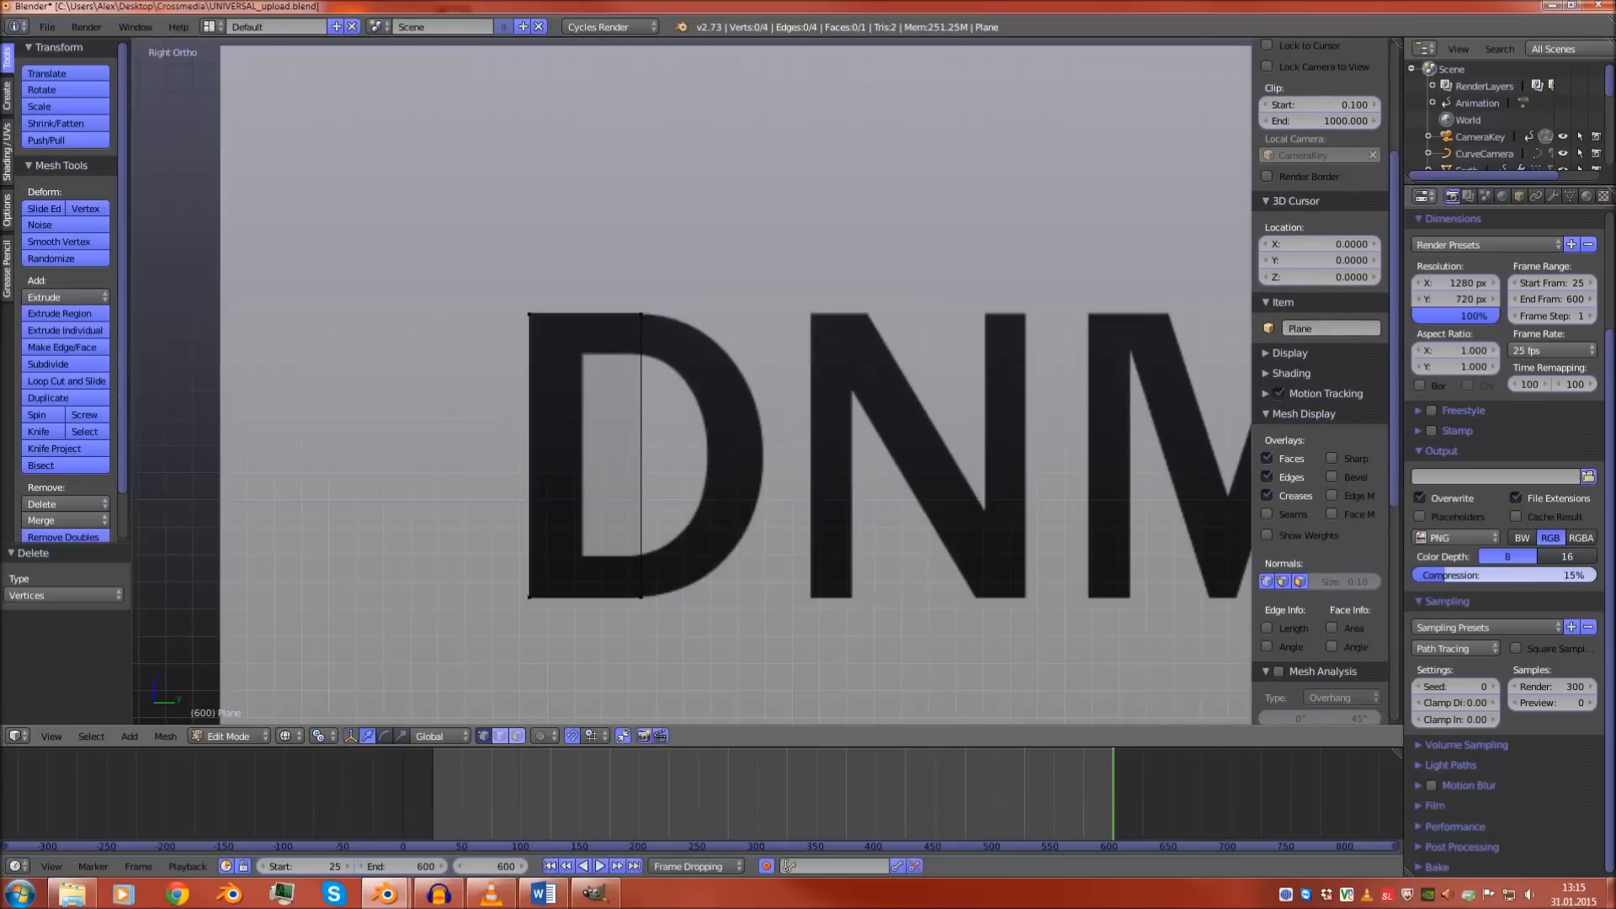
Select the rectangle's two right corner vertices and give the object a level 2 subdivision surface
right_click(639, 310)
shift+right_click(638, 592)
scroll(692, 381, up, 2)
key(Tab)
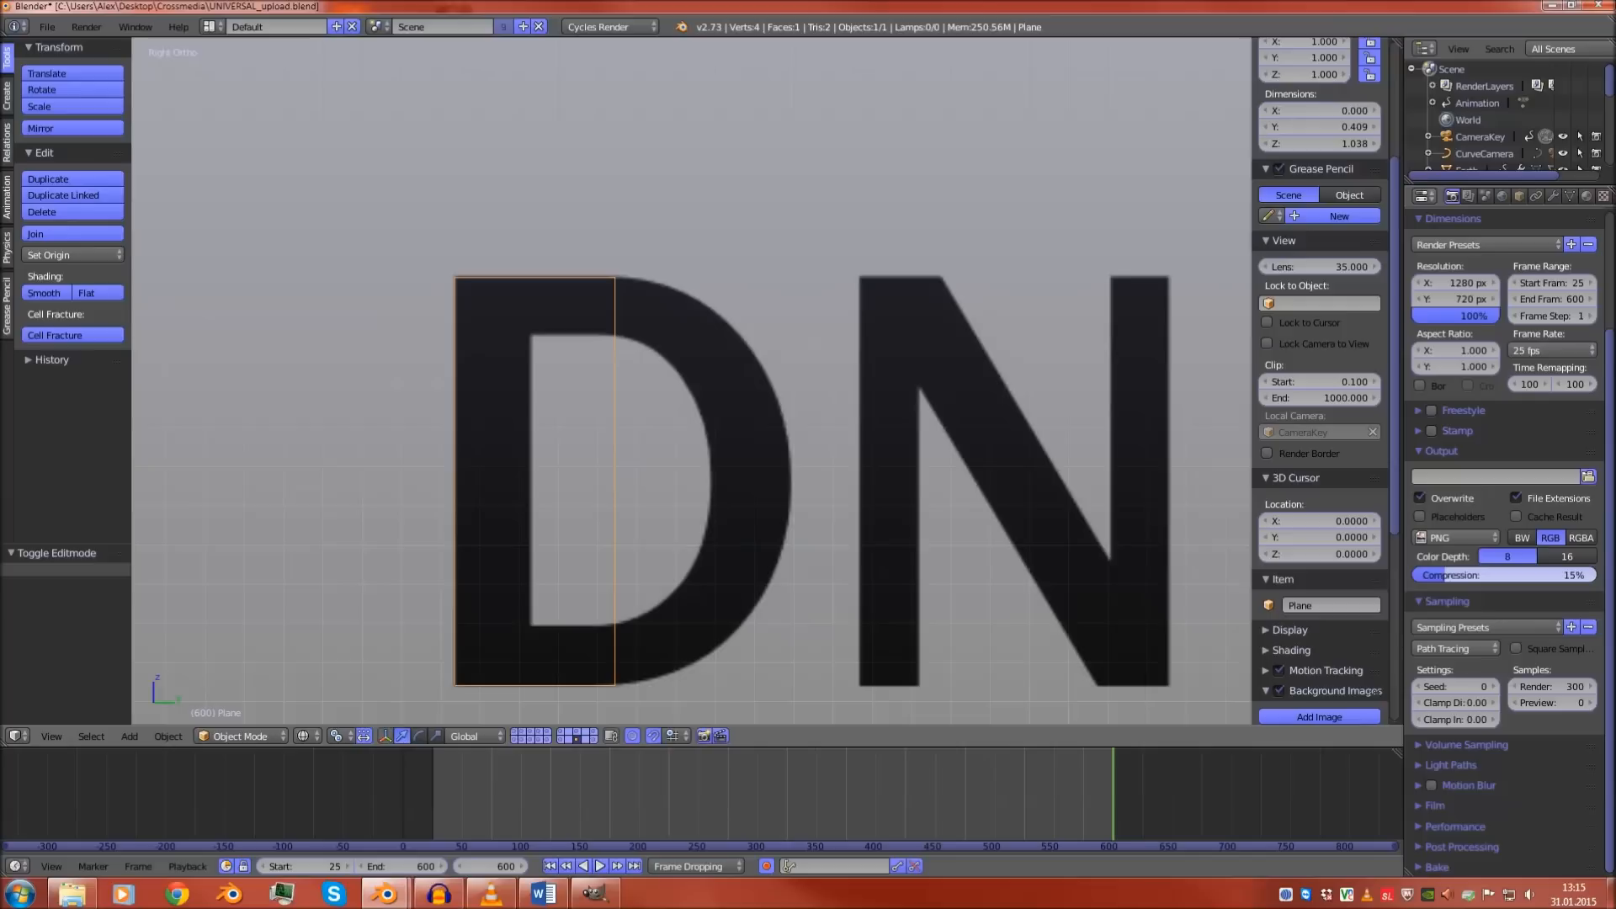
key(ctrl+2)
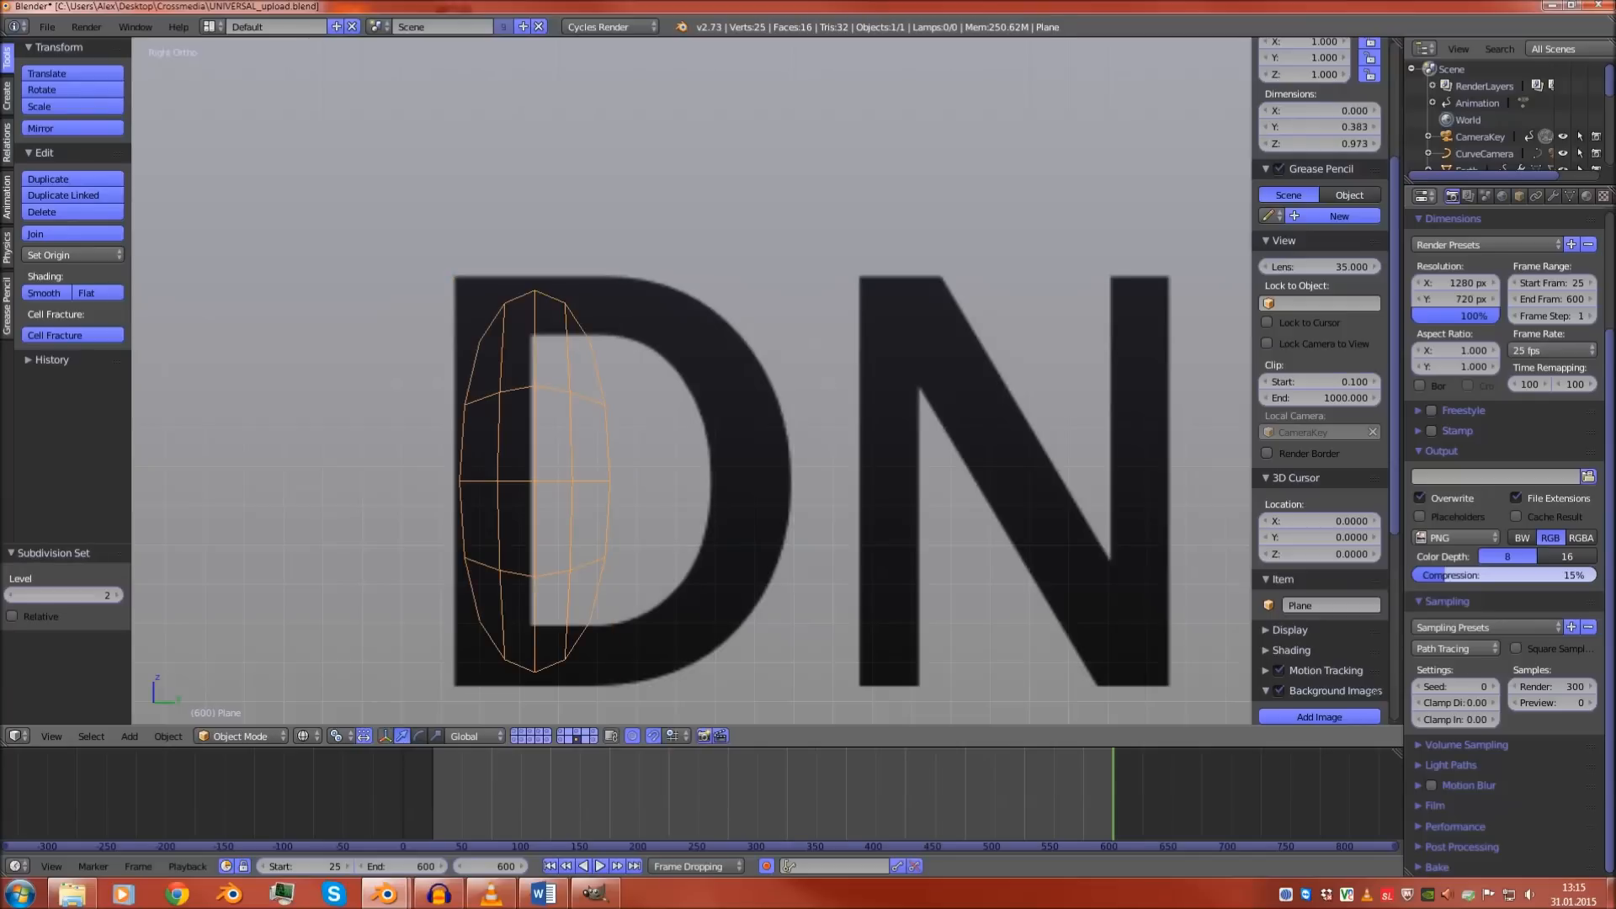
Delete the rectangle's right vertical edge, leaving the outline open toward the D's curve
key(Tab)
shift+middle_drag(692, 381, 666, 307)
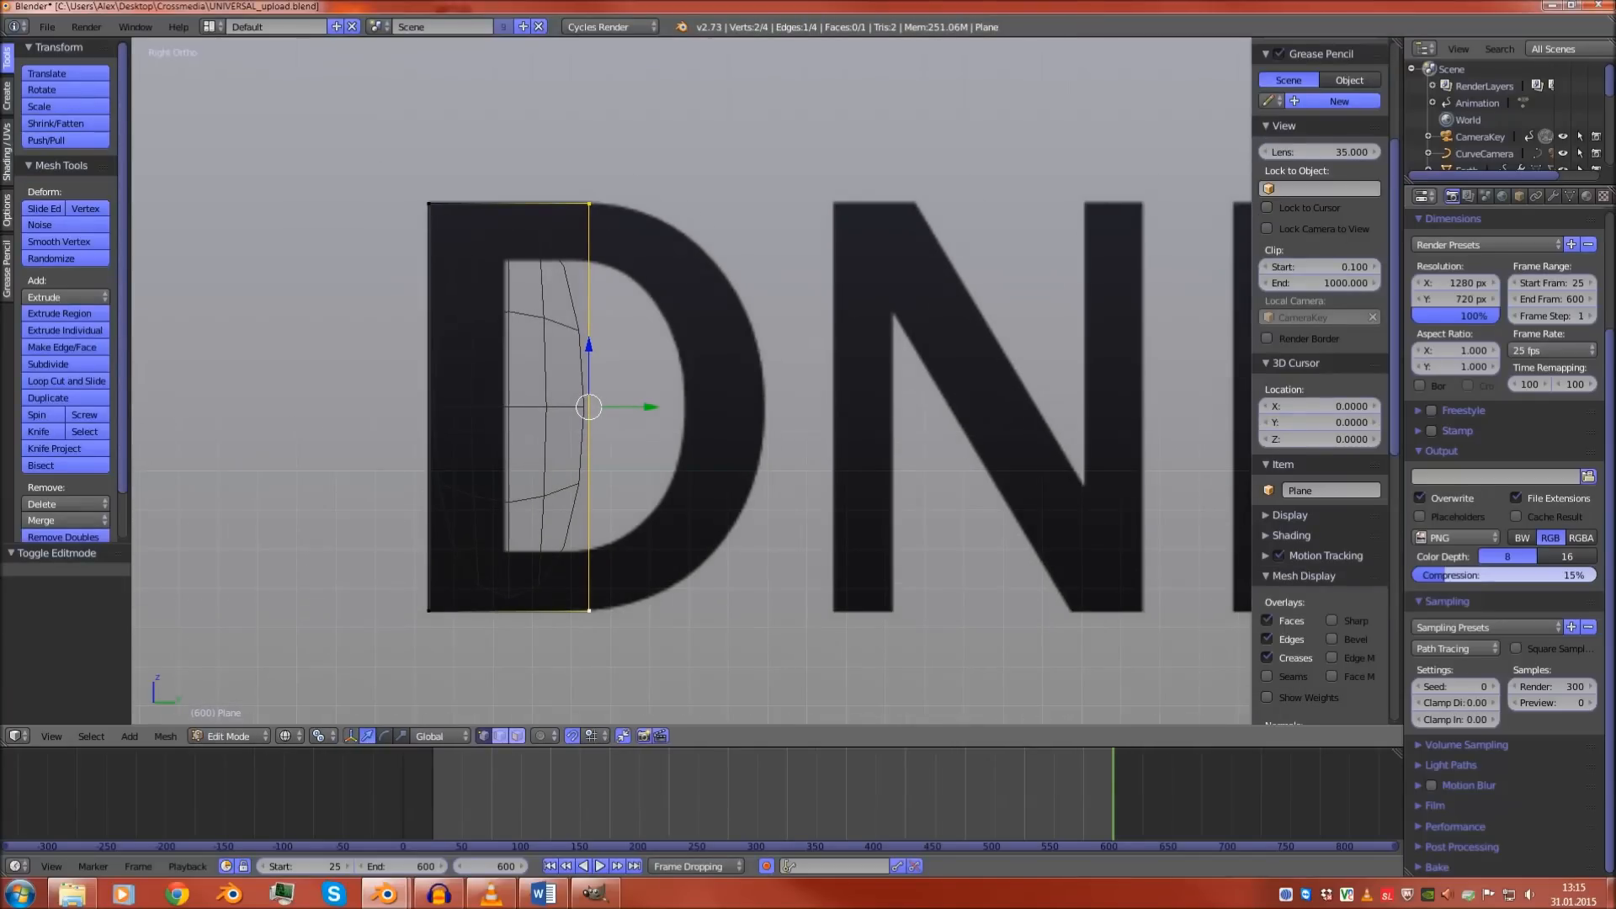
scroll(692, 381, up, 2)
key(x)
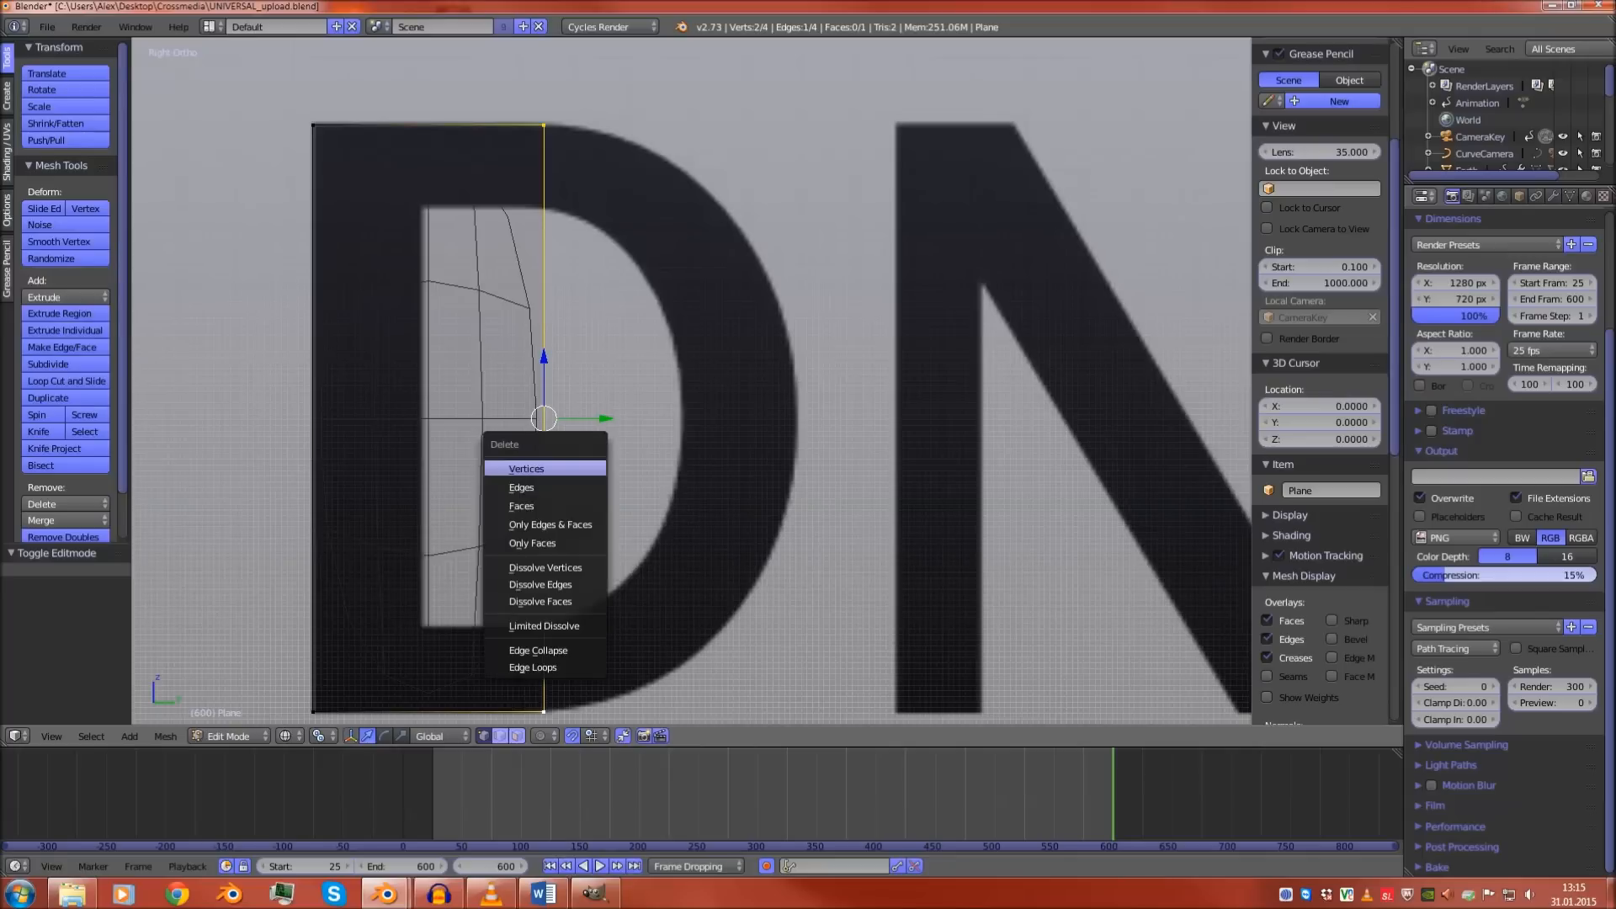
click(542, 480)
Extrude the outline's two open end vertices together about 0.127 along Y
shift+right_click(544, 713)
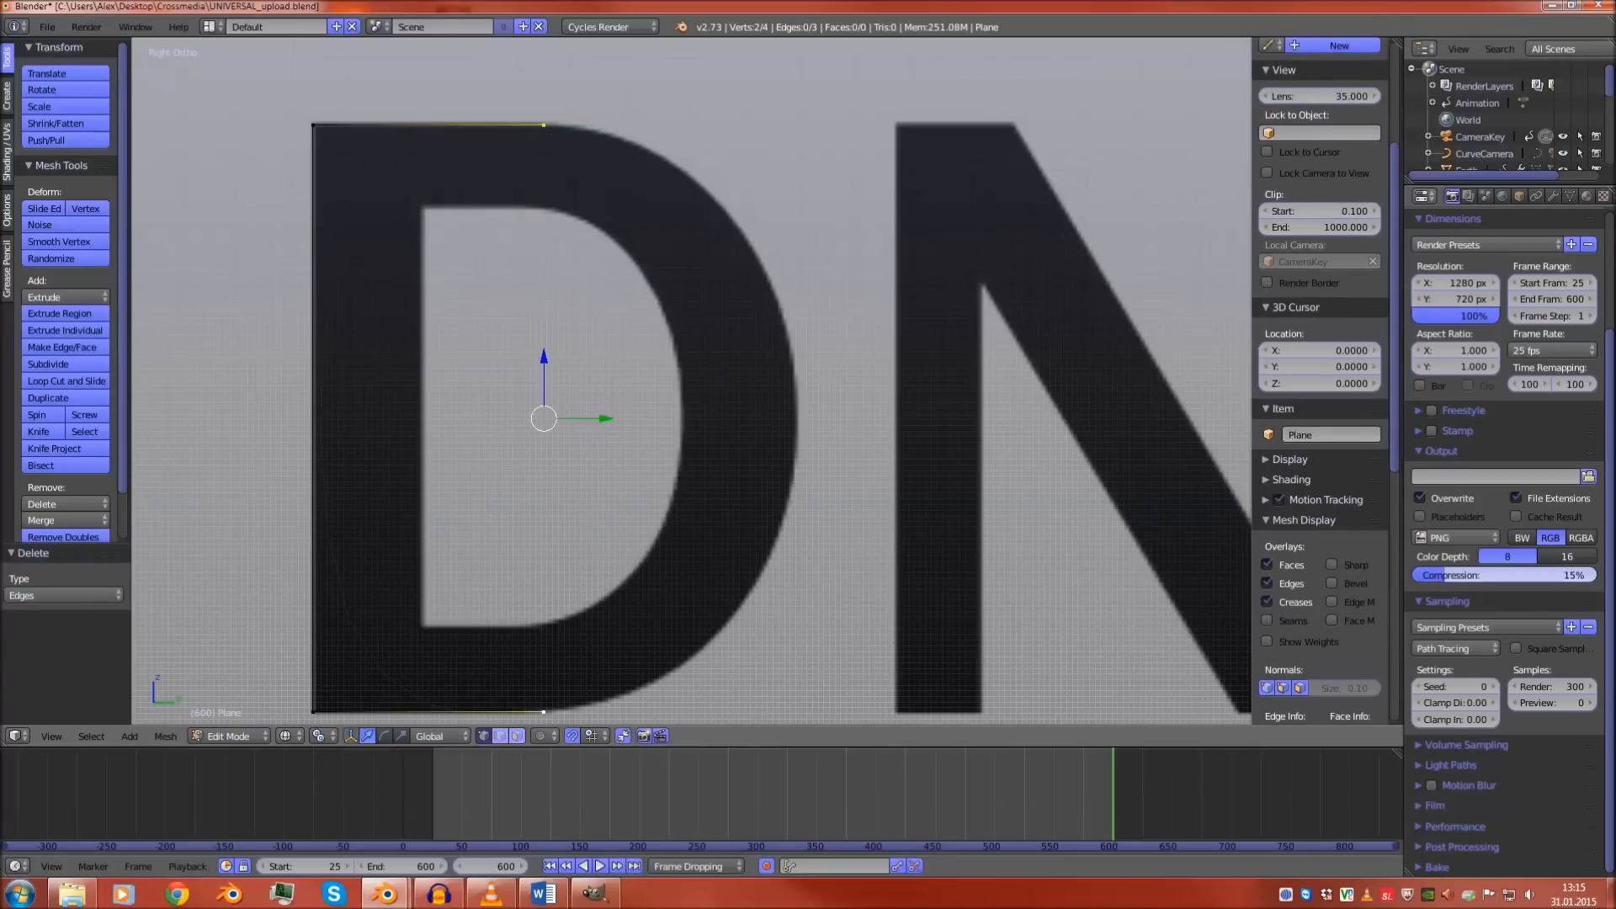
key(e)
right_click(606, 421)
drag(606, 418, 678, 419)
Set the pivot point to Median Point and scale the extruded pair to about 0.969 onto the D's curve
key(s)
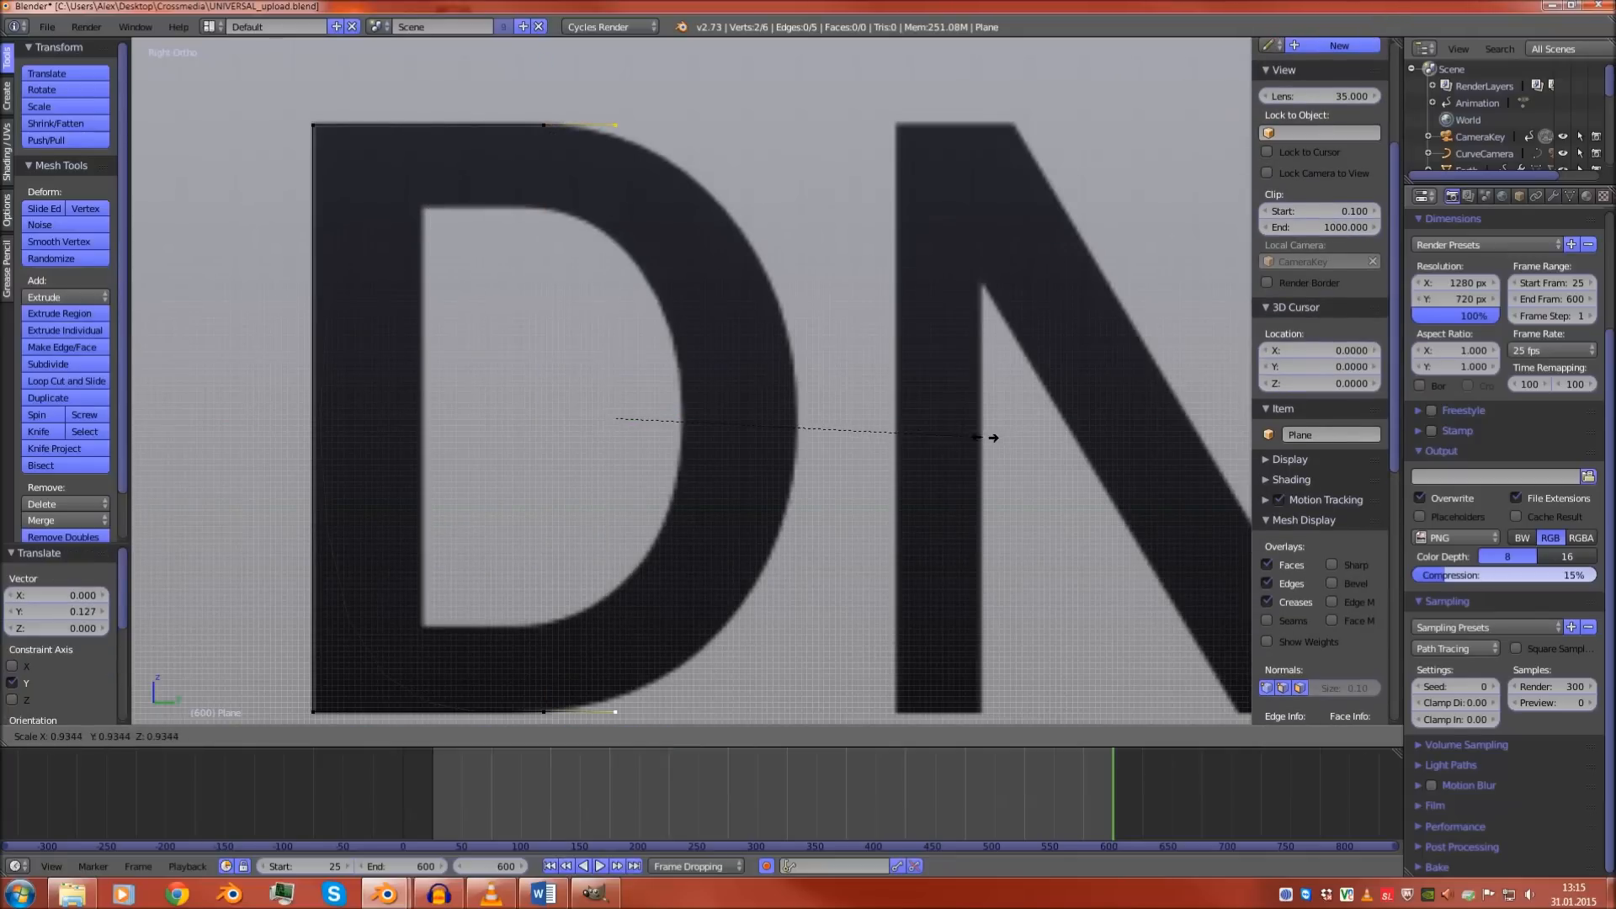
key(Escape)
click(322, 735)
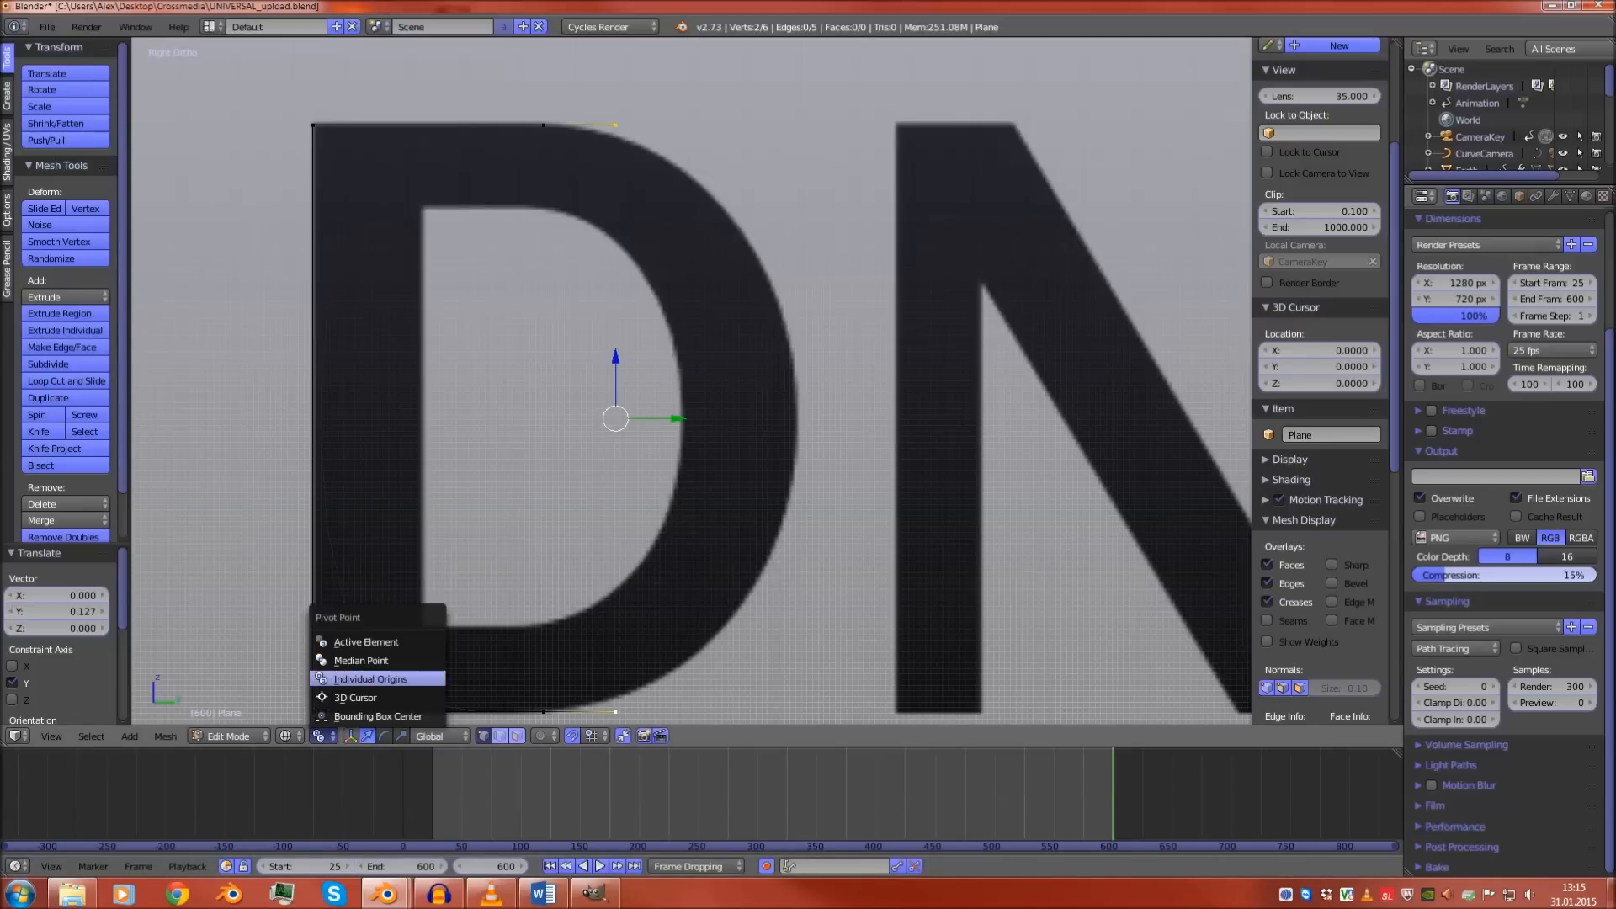
click(361, 660)
key(s)
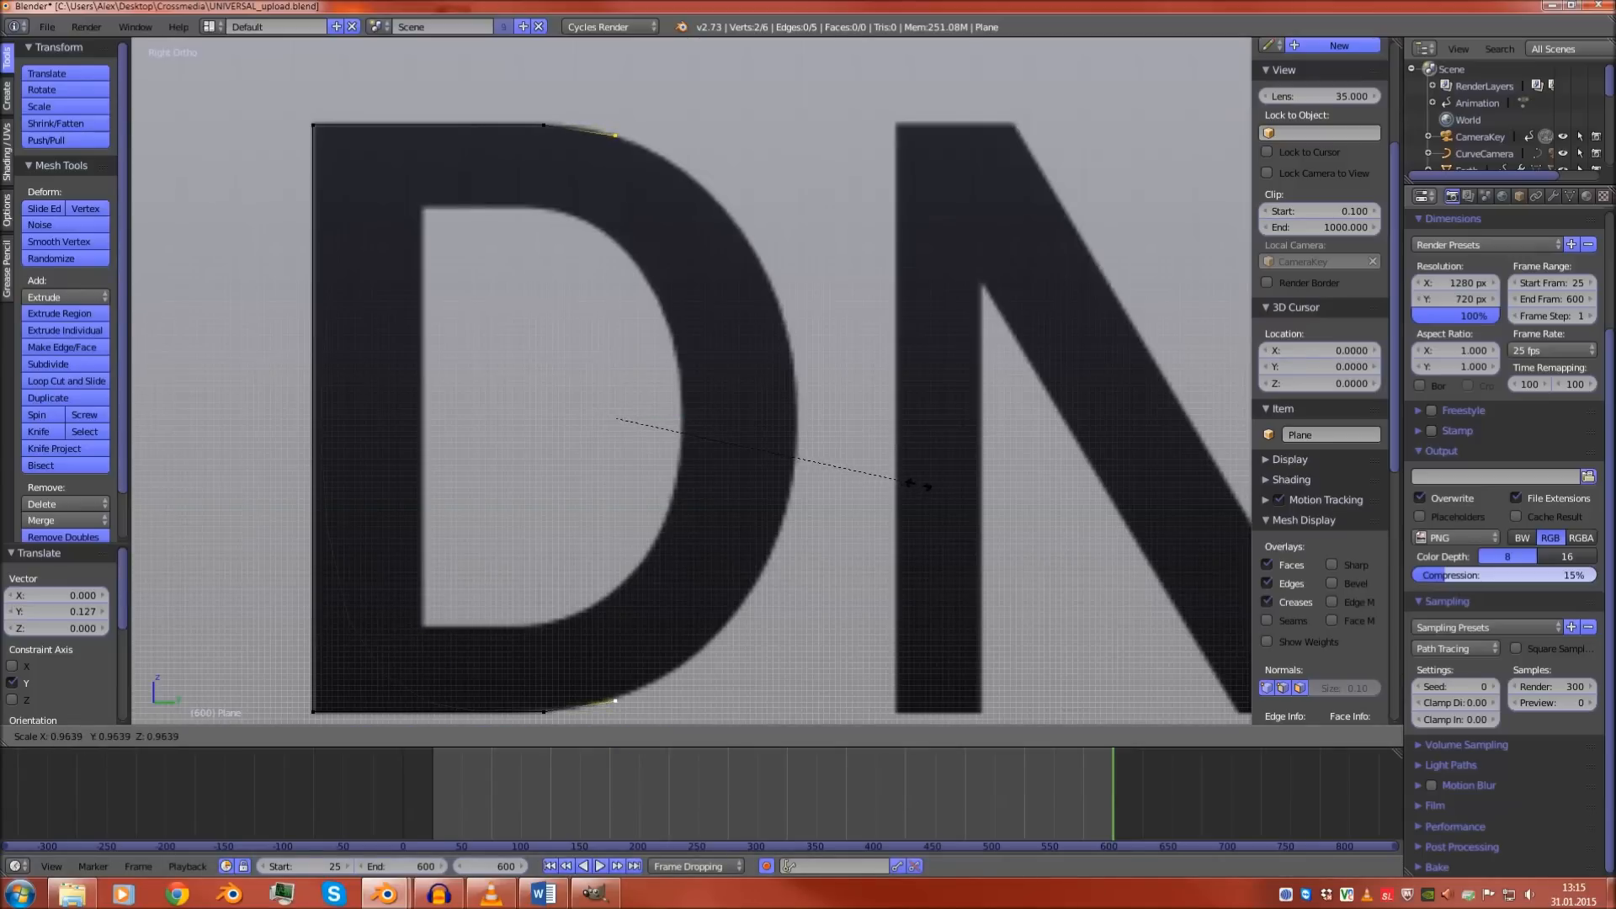
click(912, 483)
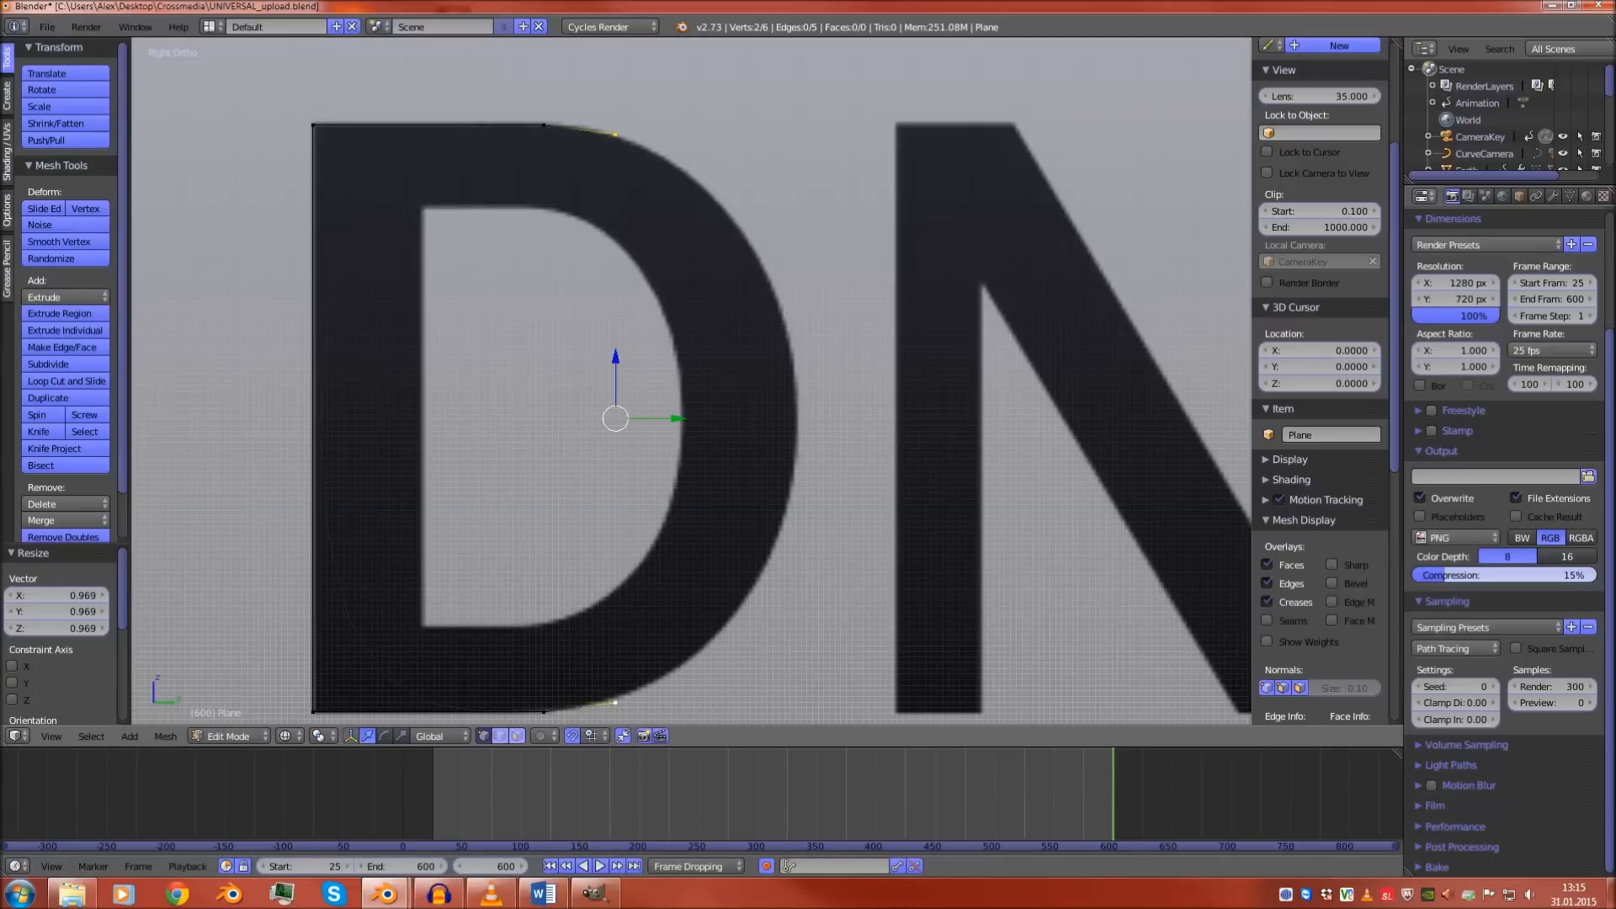
Extrude the end pair again, move it about 0.096 along Y and scale it to about 0.912 to follow the curve
key(e)
click(1007, 478)
key(g)
key(y)
click(1063, 477)
key(s)
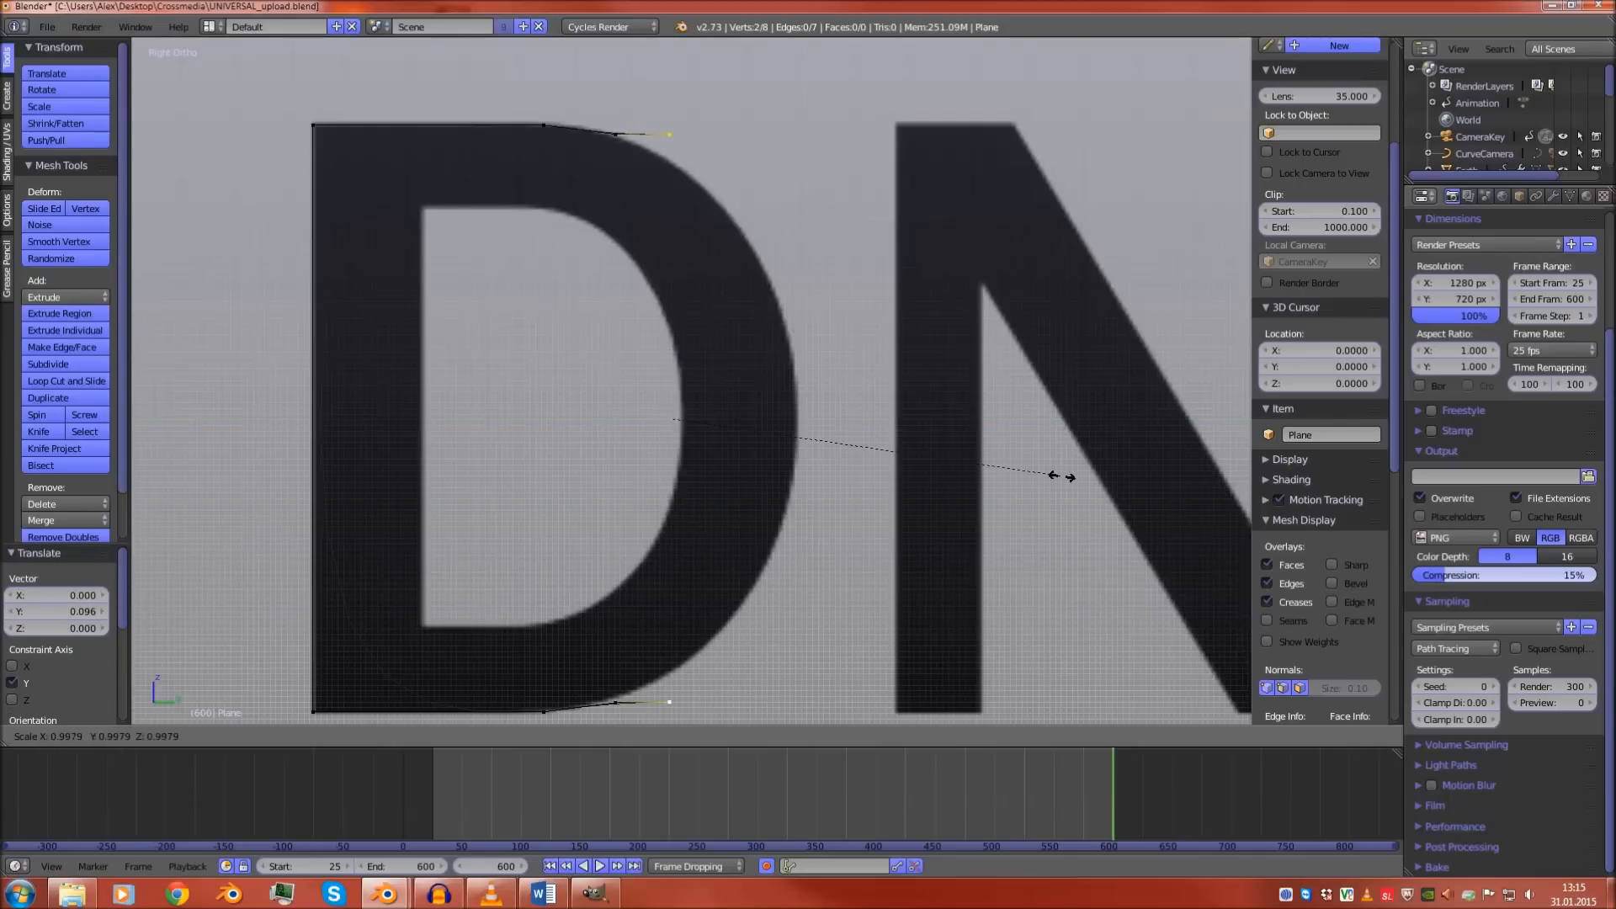
click(1028, 473)
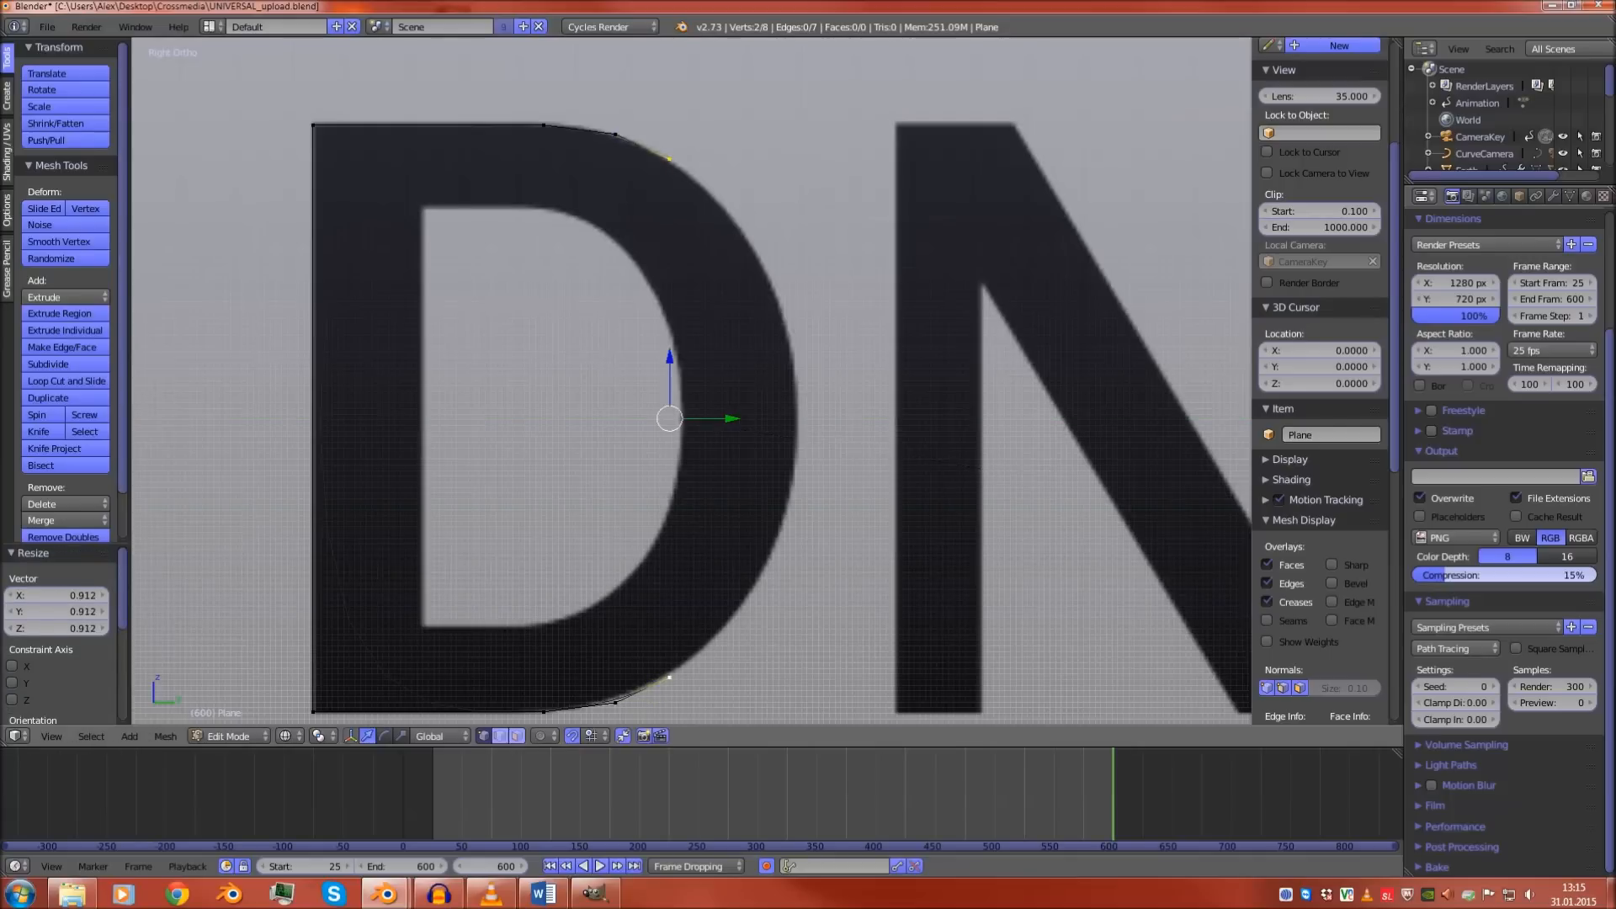
Extrude a further vertex pair about 0.121 along Y, scale it inward and shift it back slightly onto the D's curve
key(e)
click(997, 470)
key(g)
key(y)
click(997, 470)
key(s)
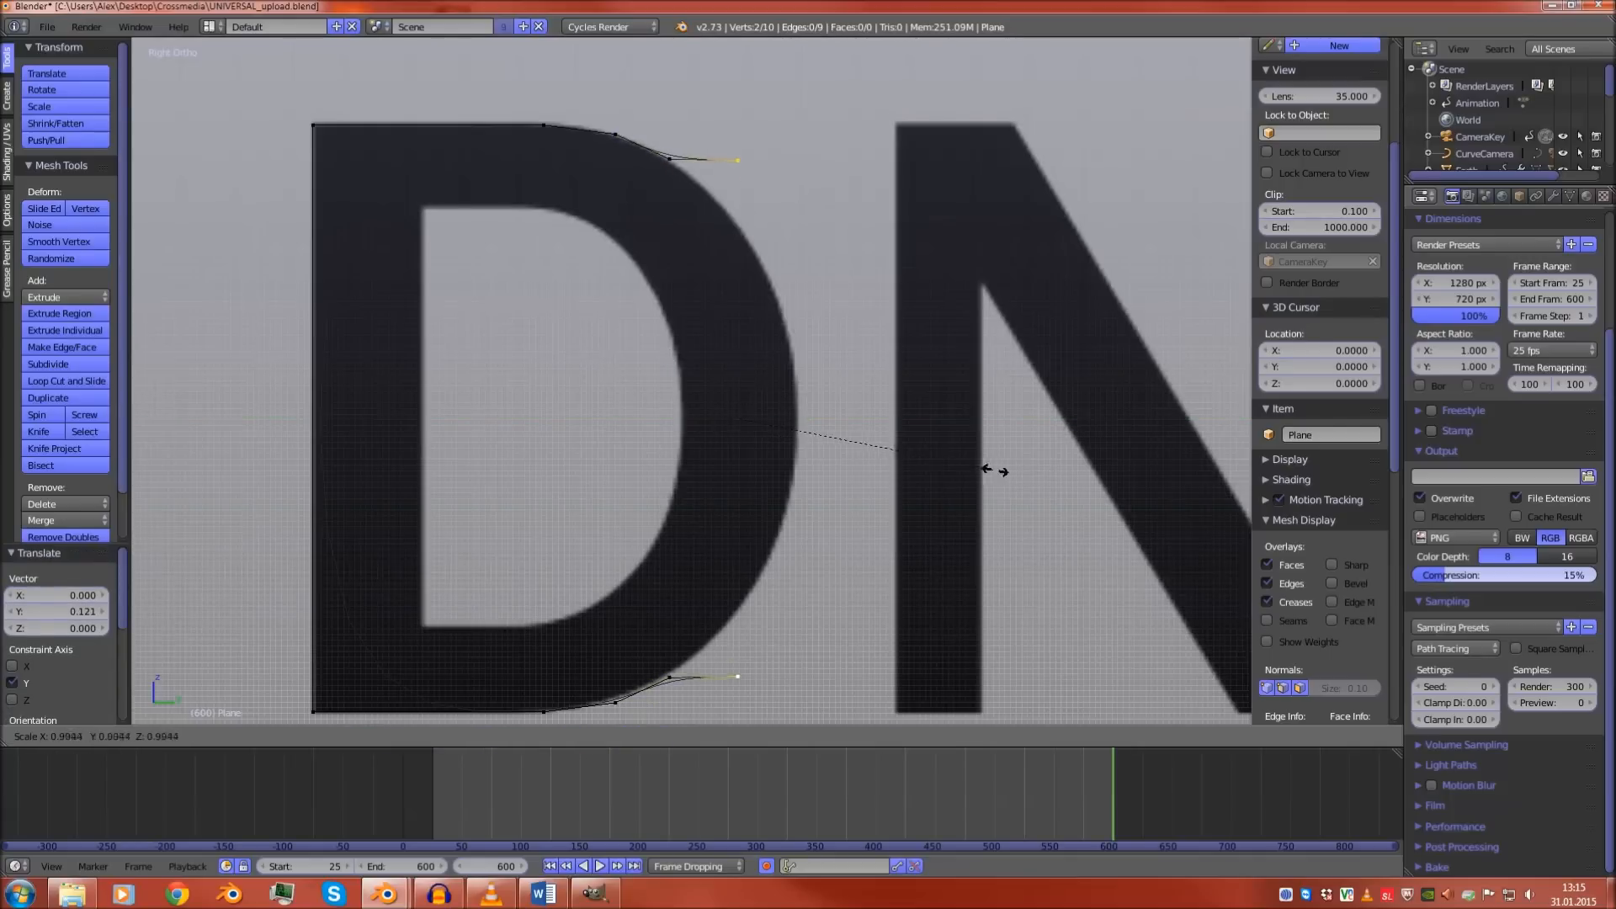
click(939, 454)
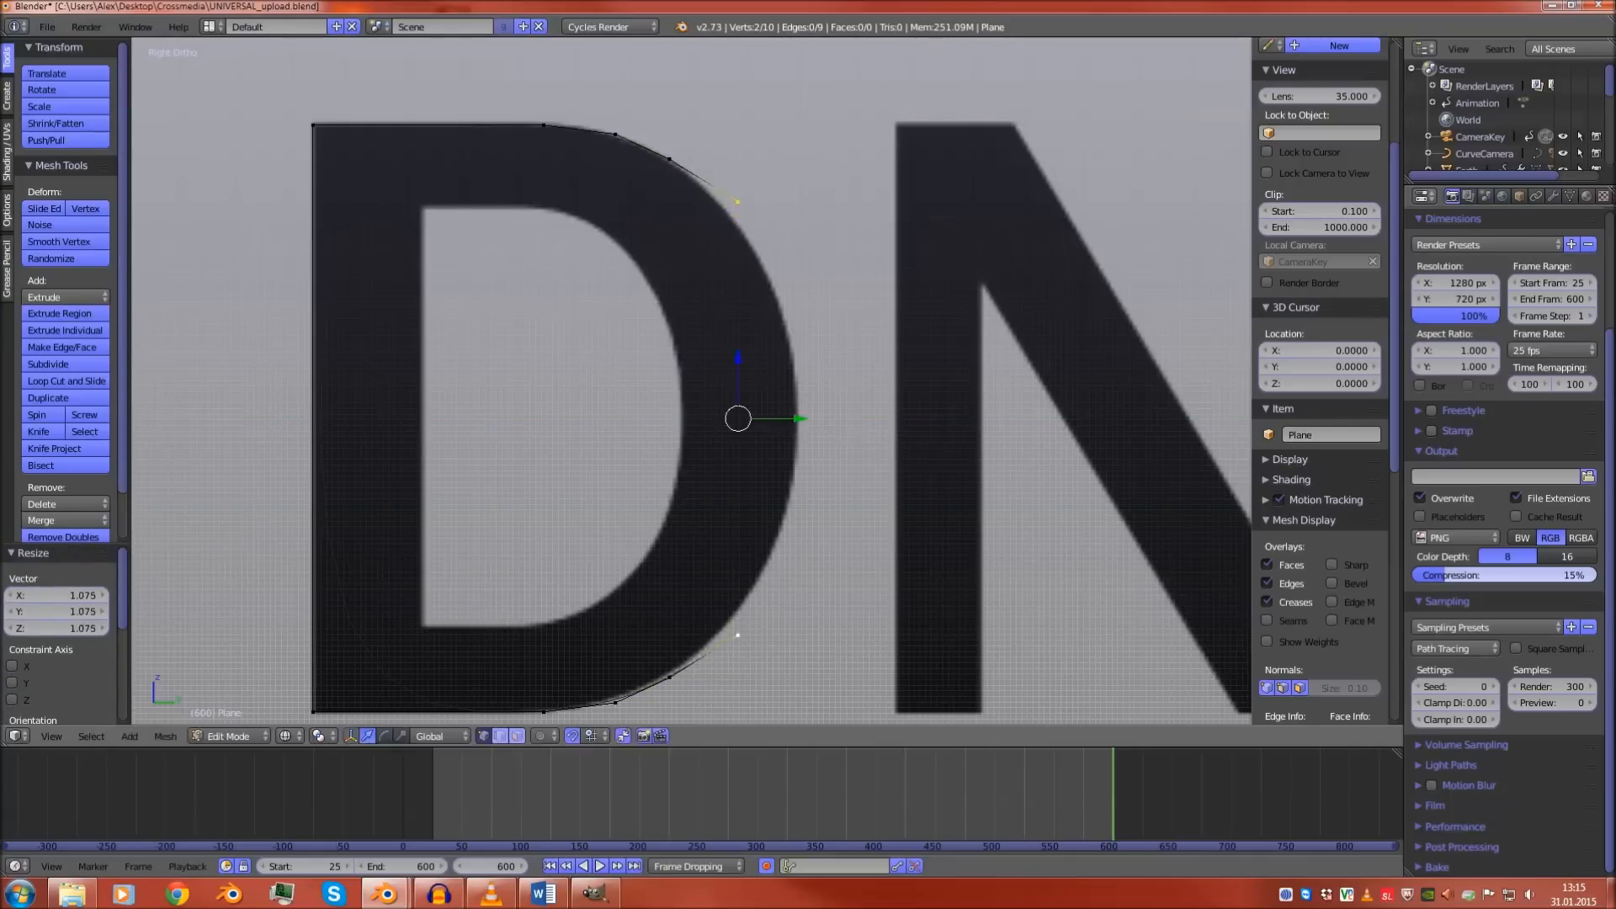
key(g)
key(y)
click(923, 455)
Extrude the end pair in place, scale it to about 0.816 and refine its Y position and spacing to fit the curve
key(e)
click(924, 455)
key(s)
click(888, 448)
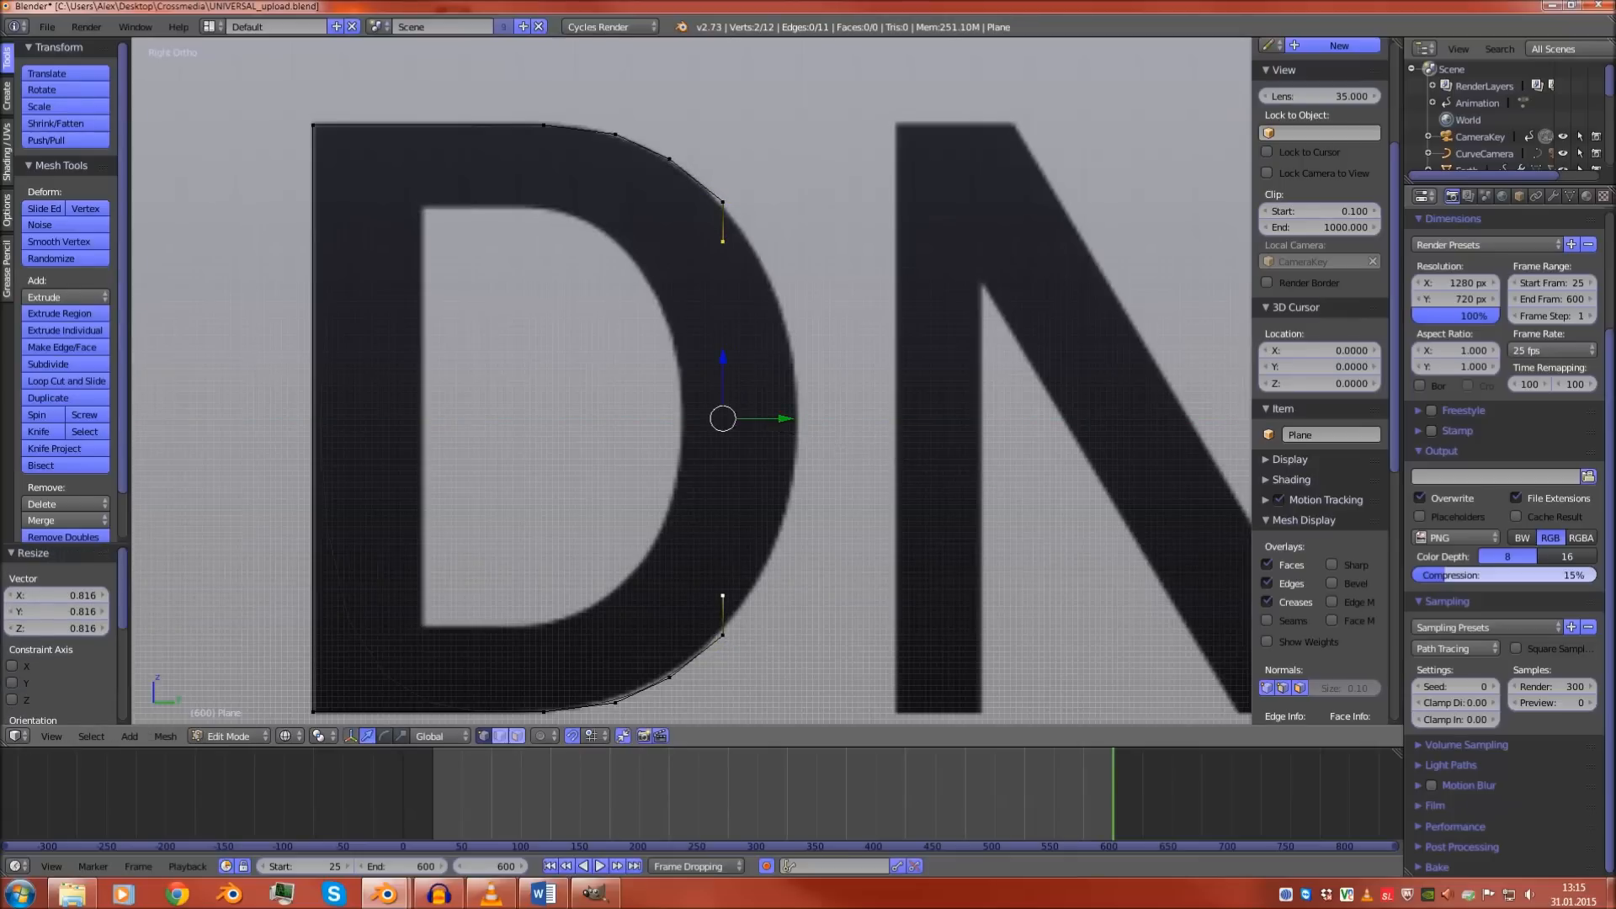
key(g)
key(y)
click(956, 454)
key(s)
click(948, 453)
key(g)
key(y)
click(960, 454)
Extrude another vertex pair, scale it closer together and move it along Y onto the steep part of the D's curve
key(e)
click(1006, 465)
key(s)
click(952, 451)
key(g)
key(y)
click(964, 454)
key(s)
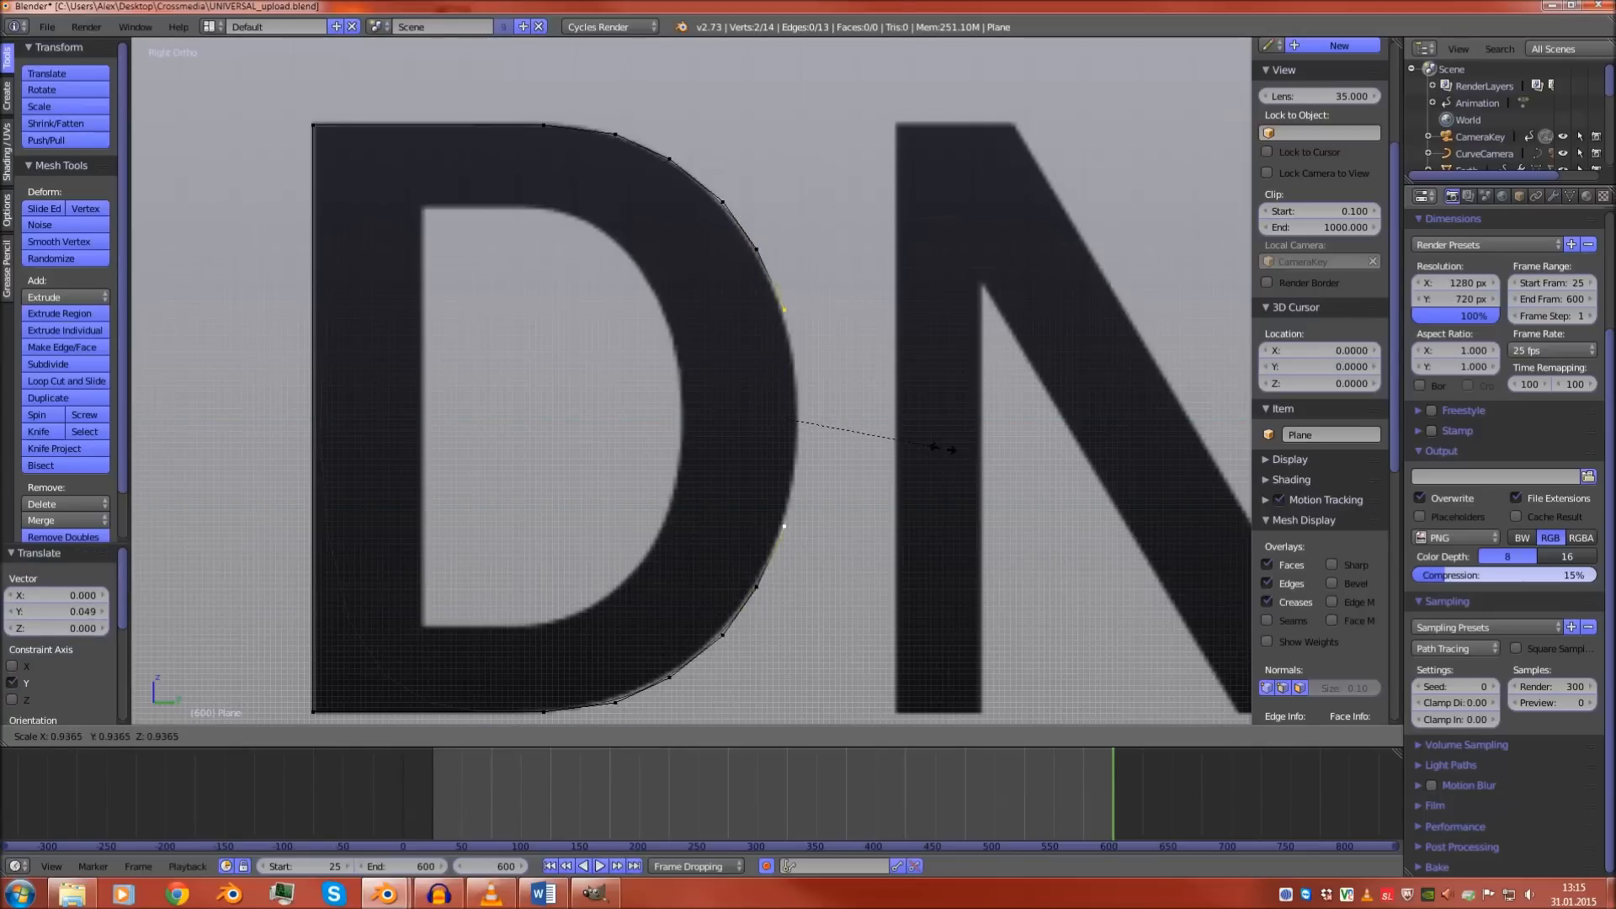
click(953, 451)
Extrude the last pair to the D's outermost curve, scale the vertices together and join them with an edge
key(e)
click(954, 451)
key(g)
key(y)
click(800, 425)
key(s)
click(879, 431)
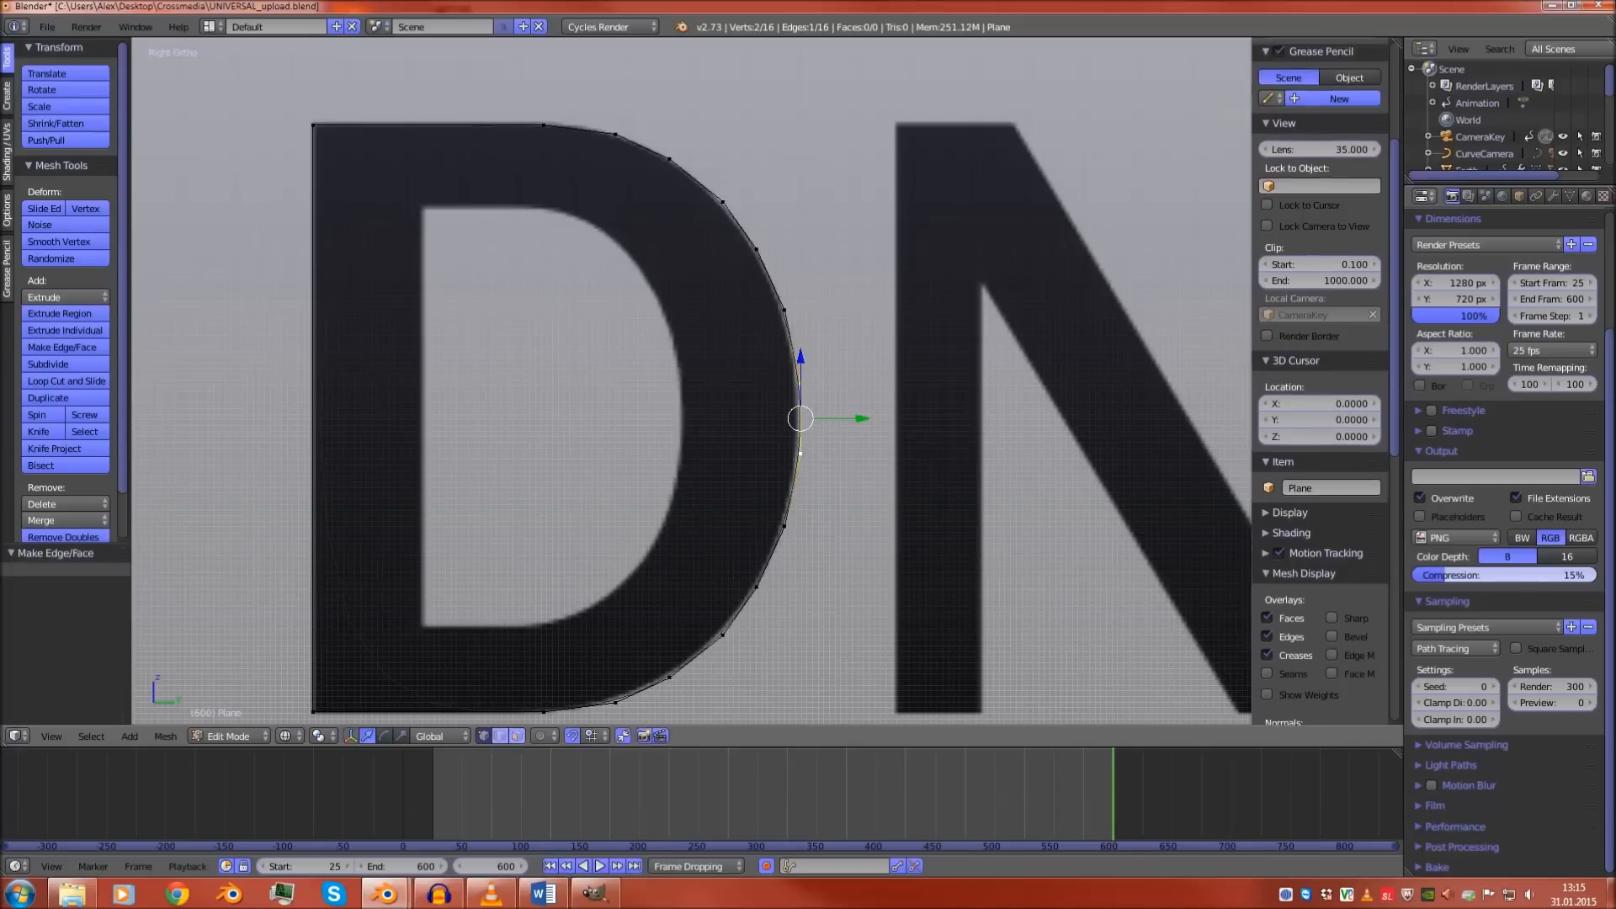
Compare the subdivided outline with the D's curve and corners, checking it against the unsubdivided mesh
key(Tab)
scroll(876, 425, down, 2)
scroll(692, 380, up, 3)
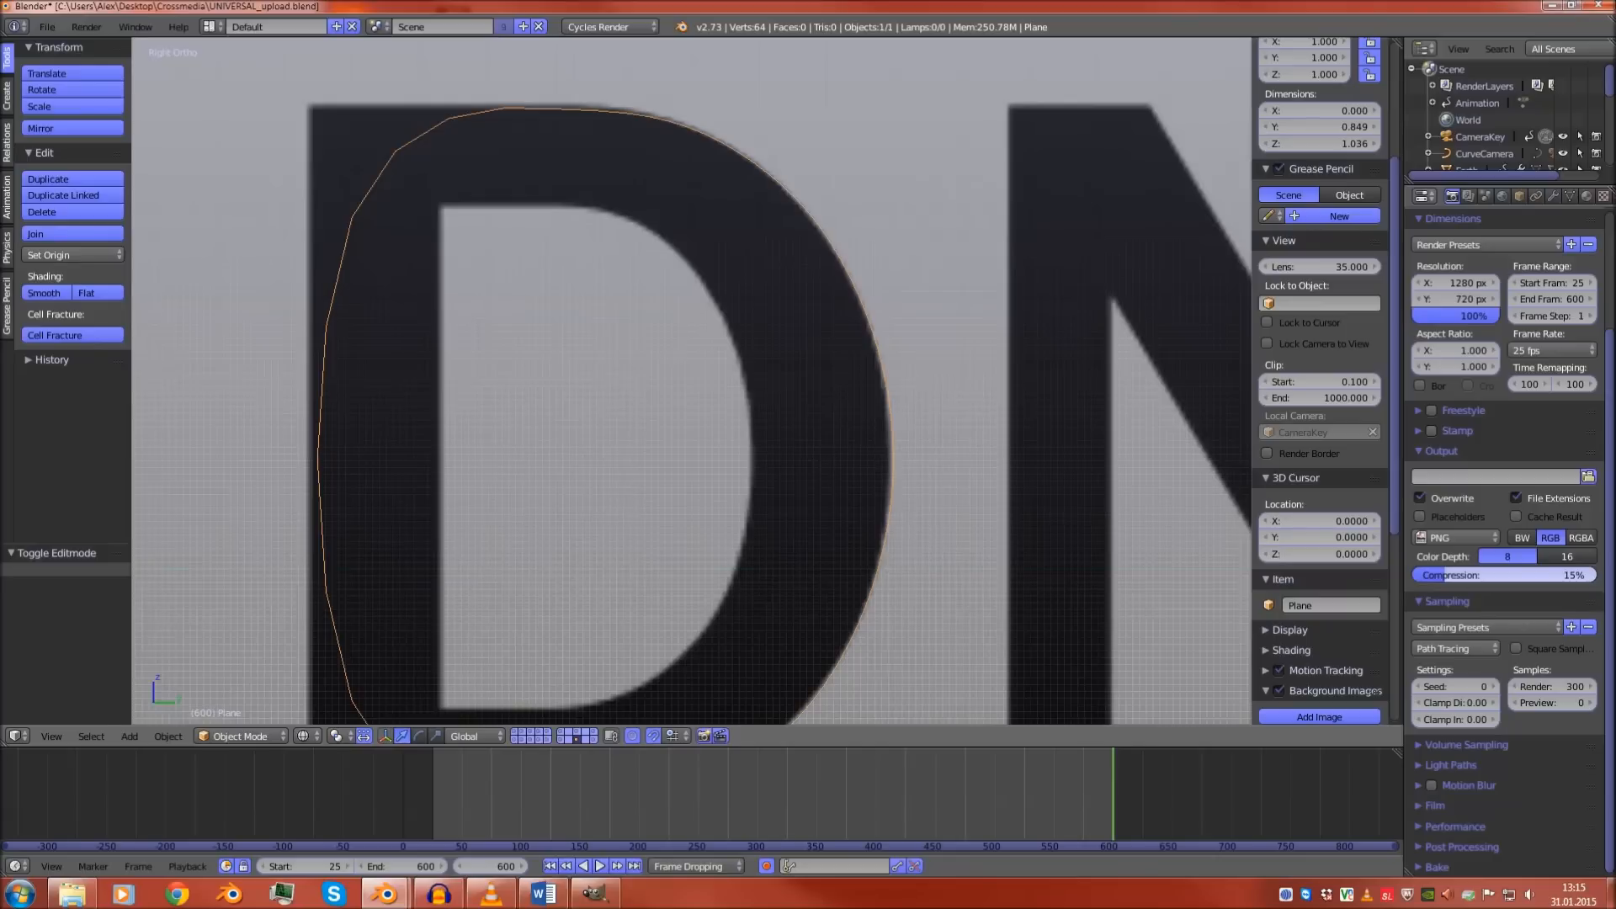
scroll(692, 380, up, 5)
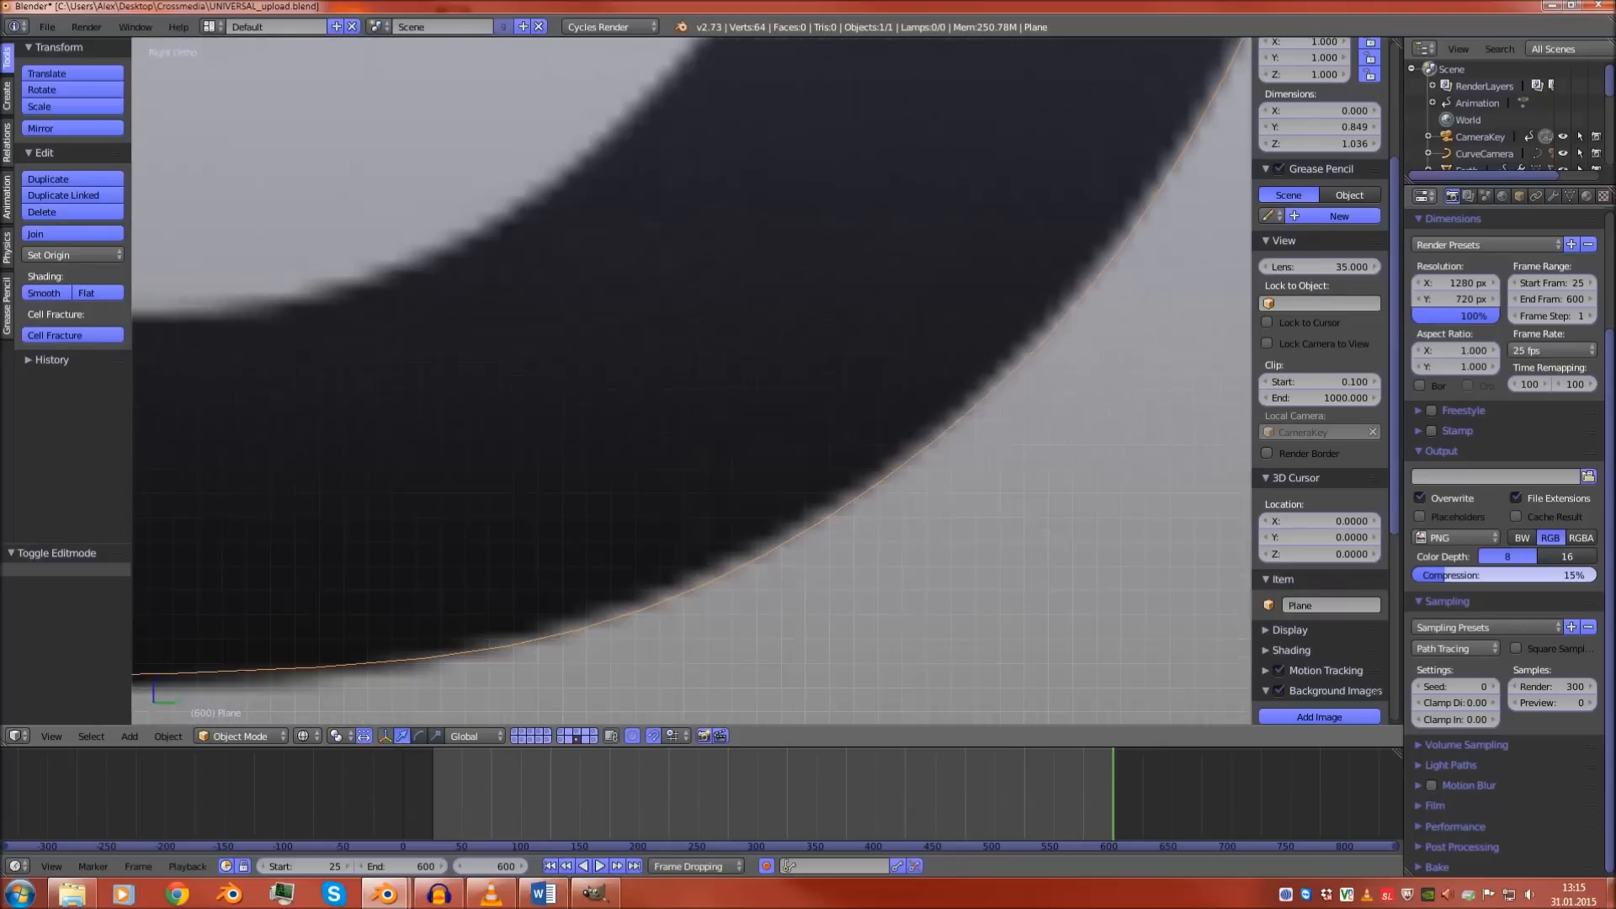
scroll(692, 380, down, 3)
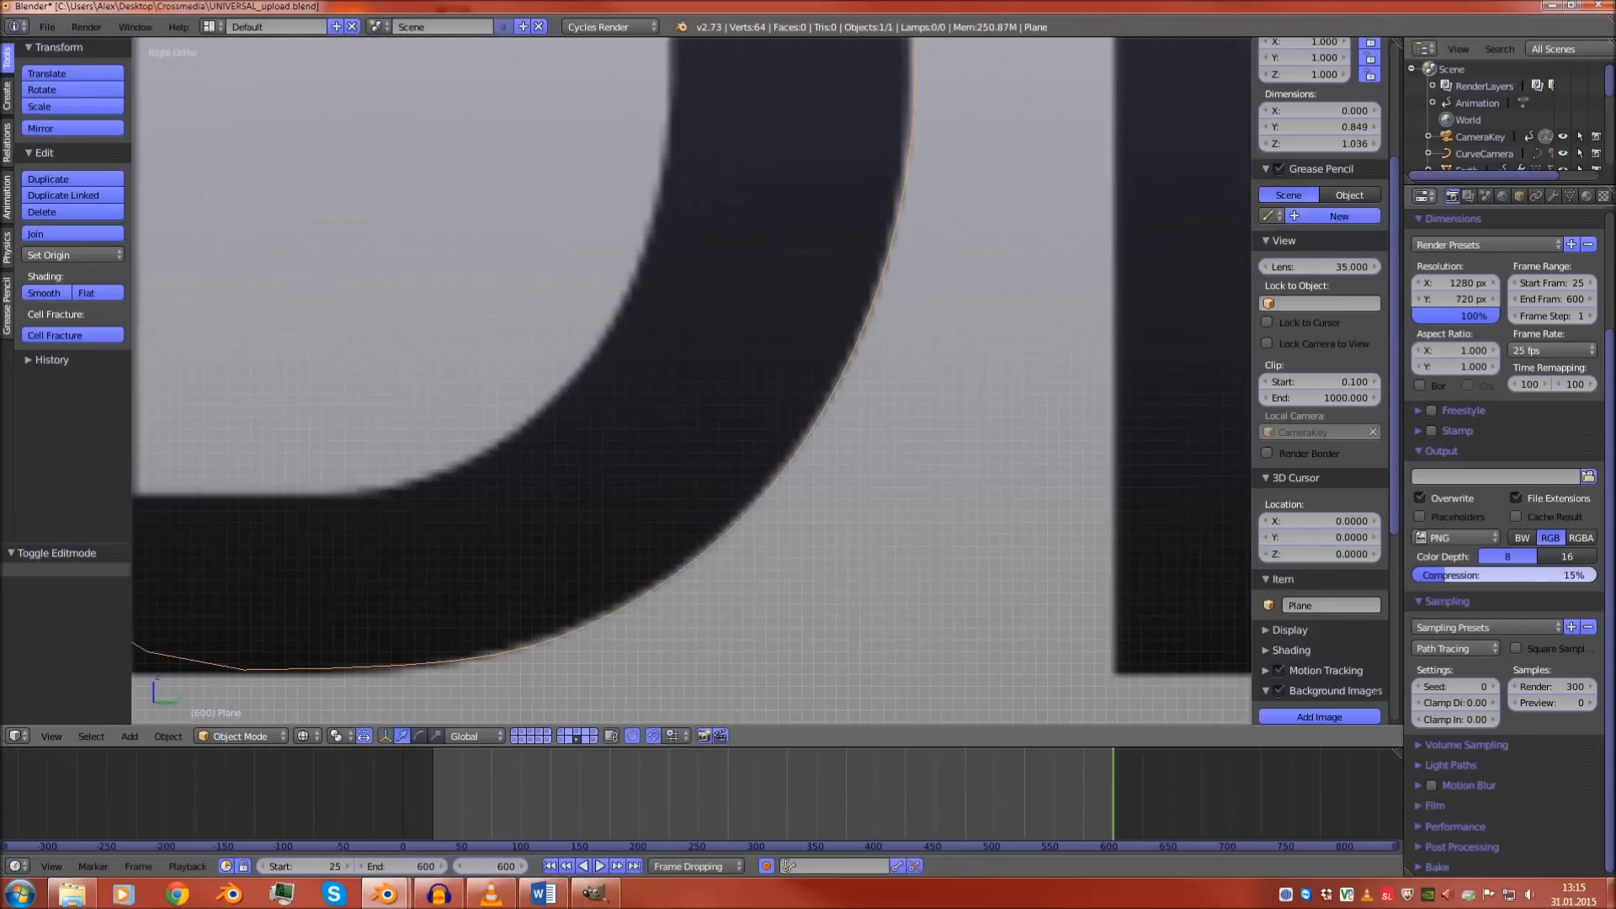
key(Tab)
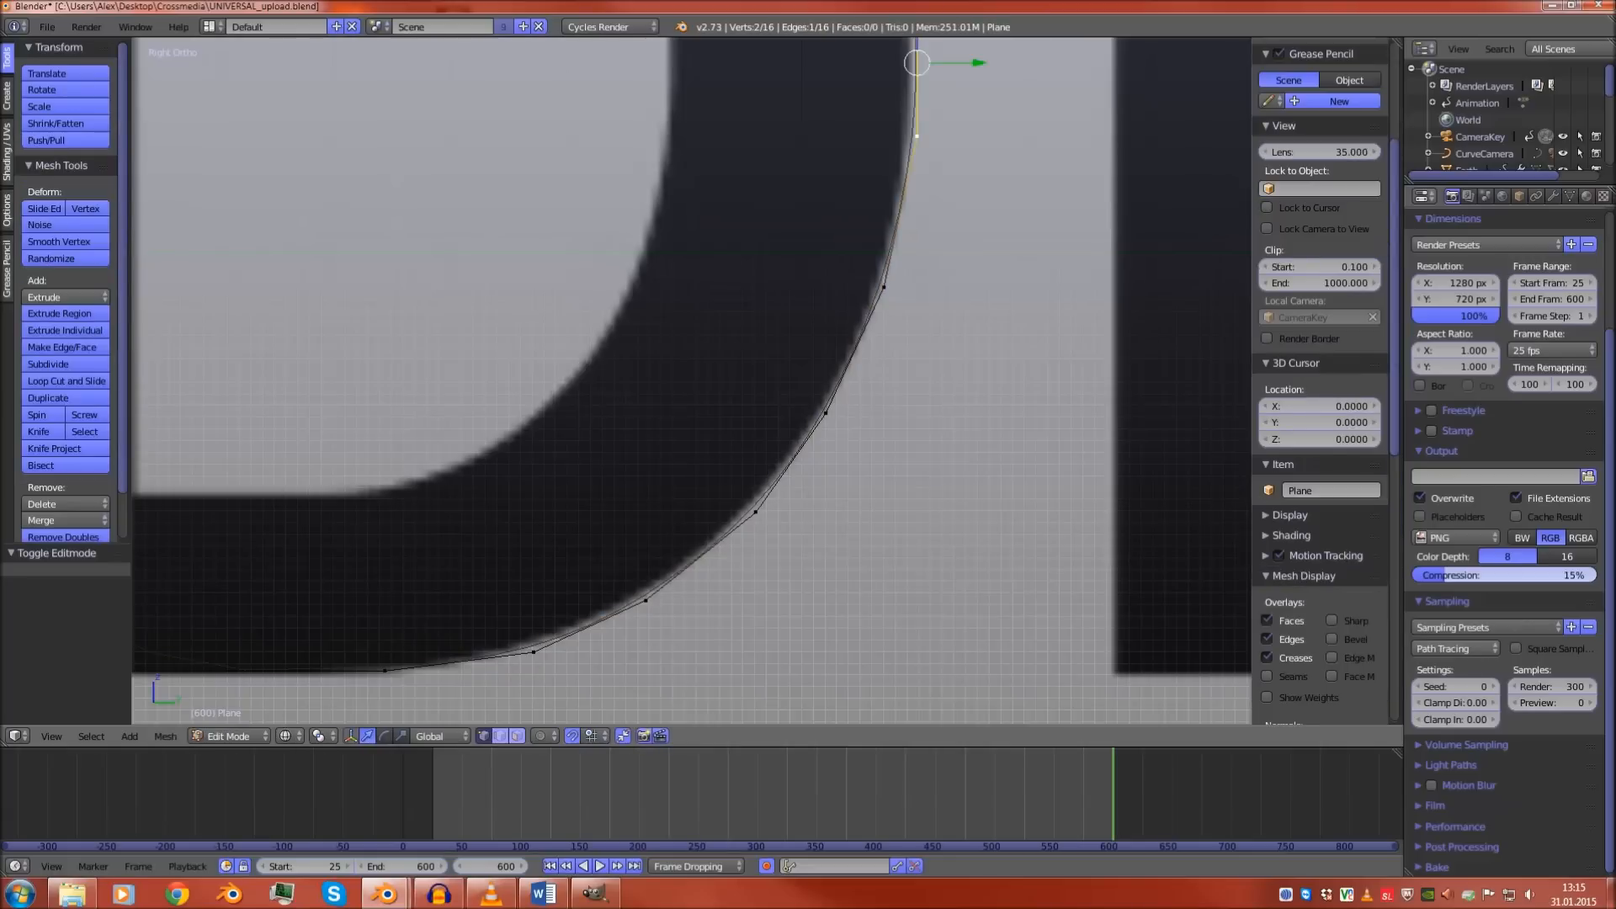
key(Tab)
scroll(692, 381, down, 4)
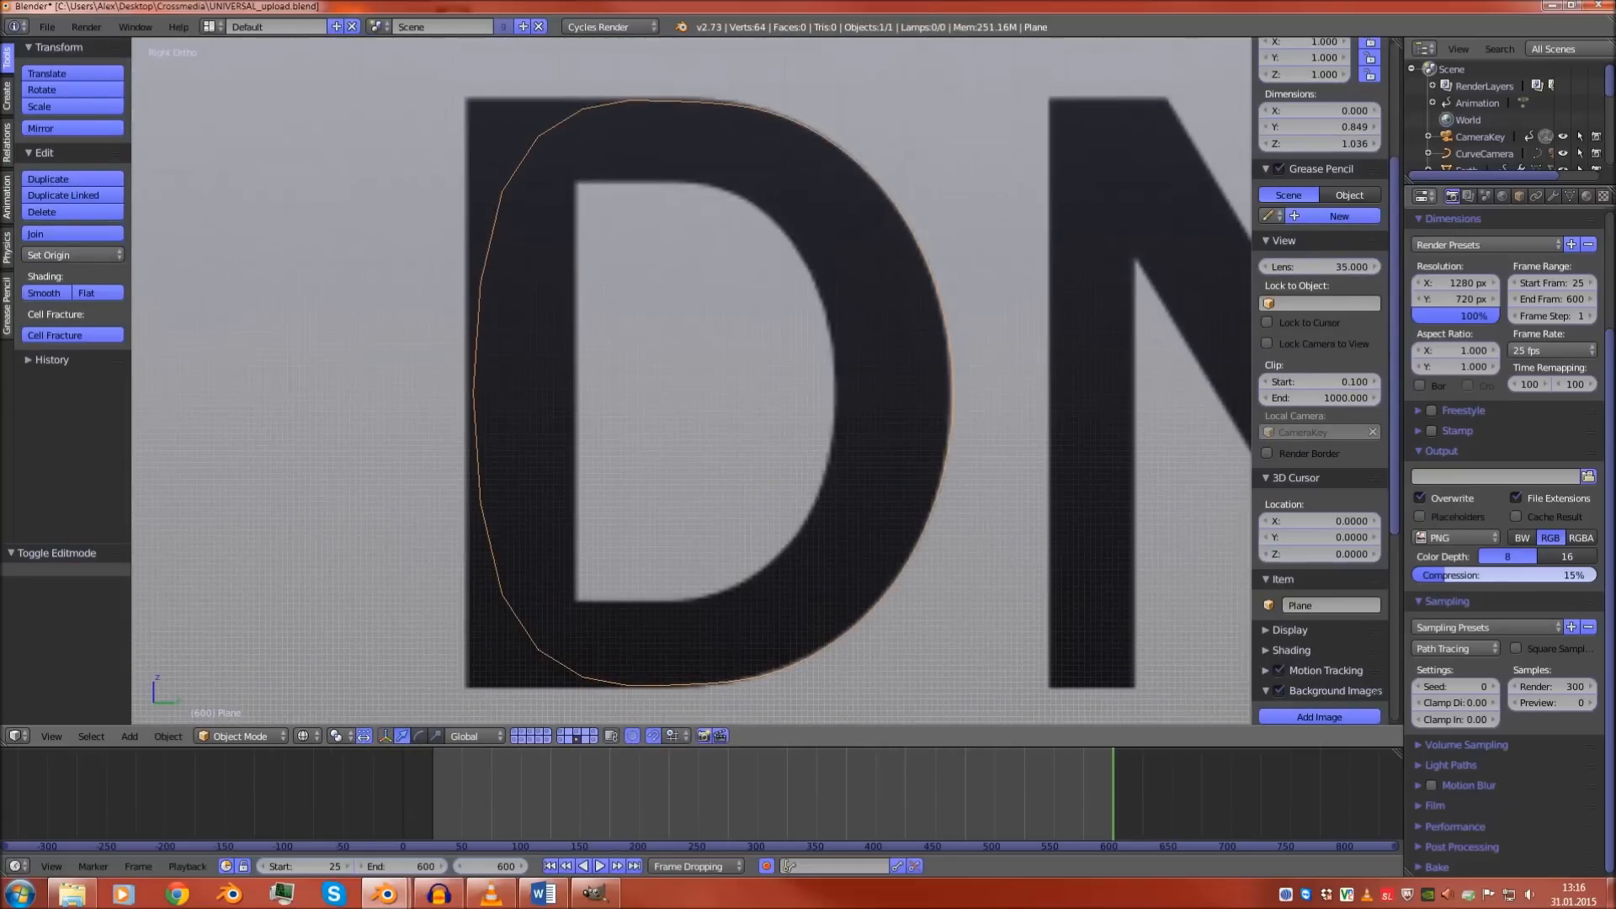
key(Tab)
scroll(692, 380, down, 3)
key(Tab)
key(Tab)
key(Tab)
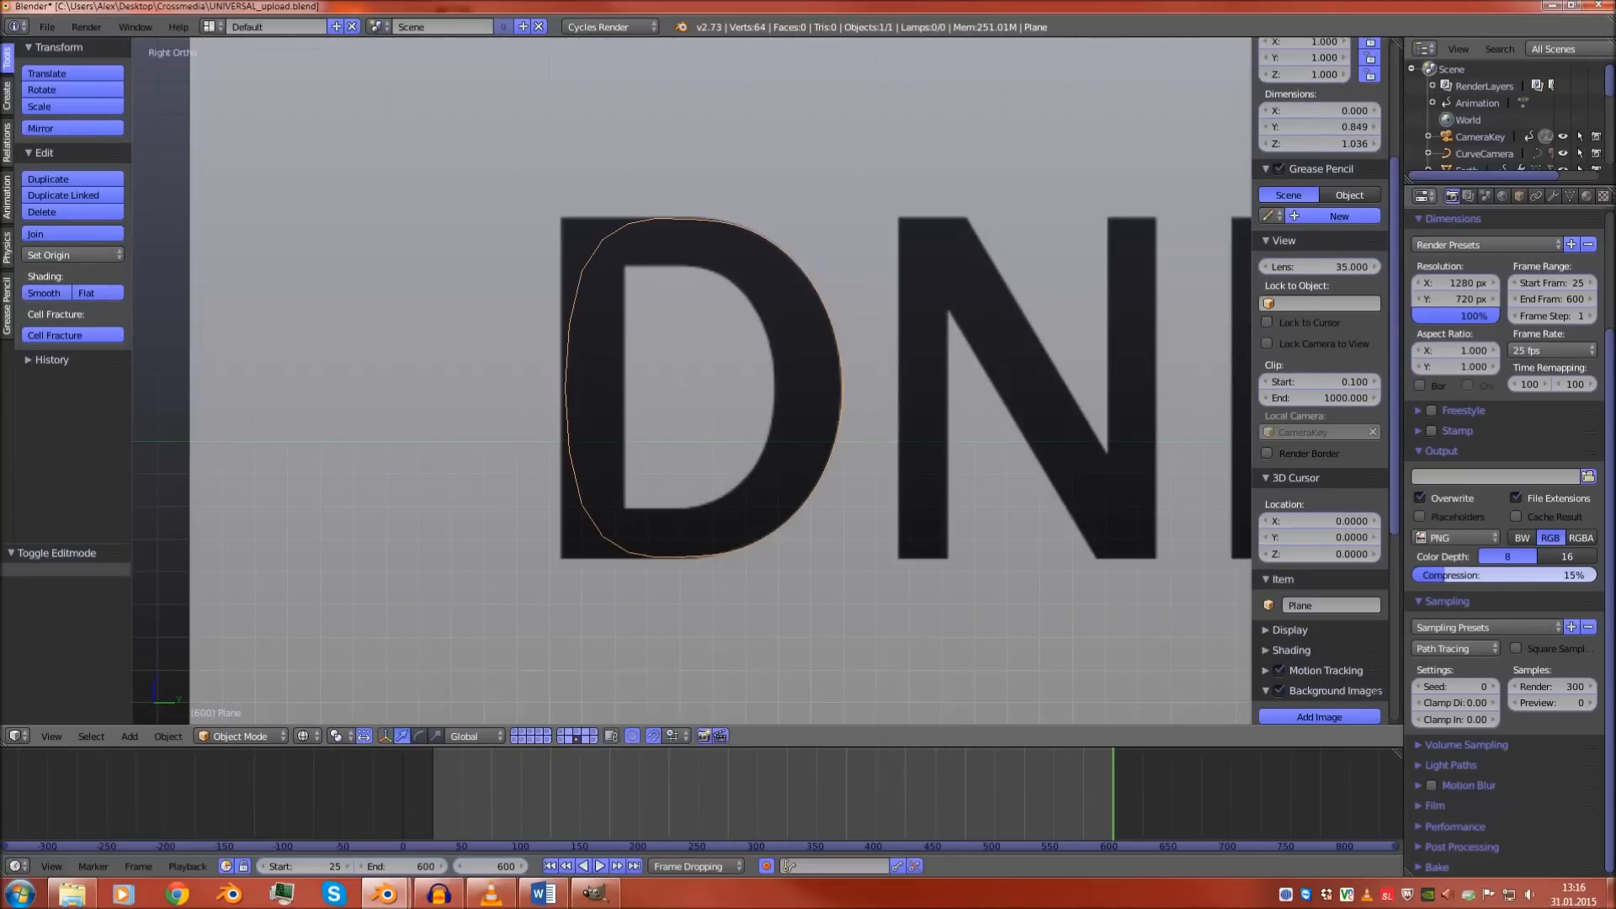
Duplicate the D outline in place and apply the Subsurf modifier on the duplicate
key(shift+d)
key(Escape)
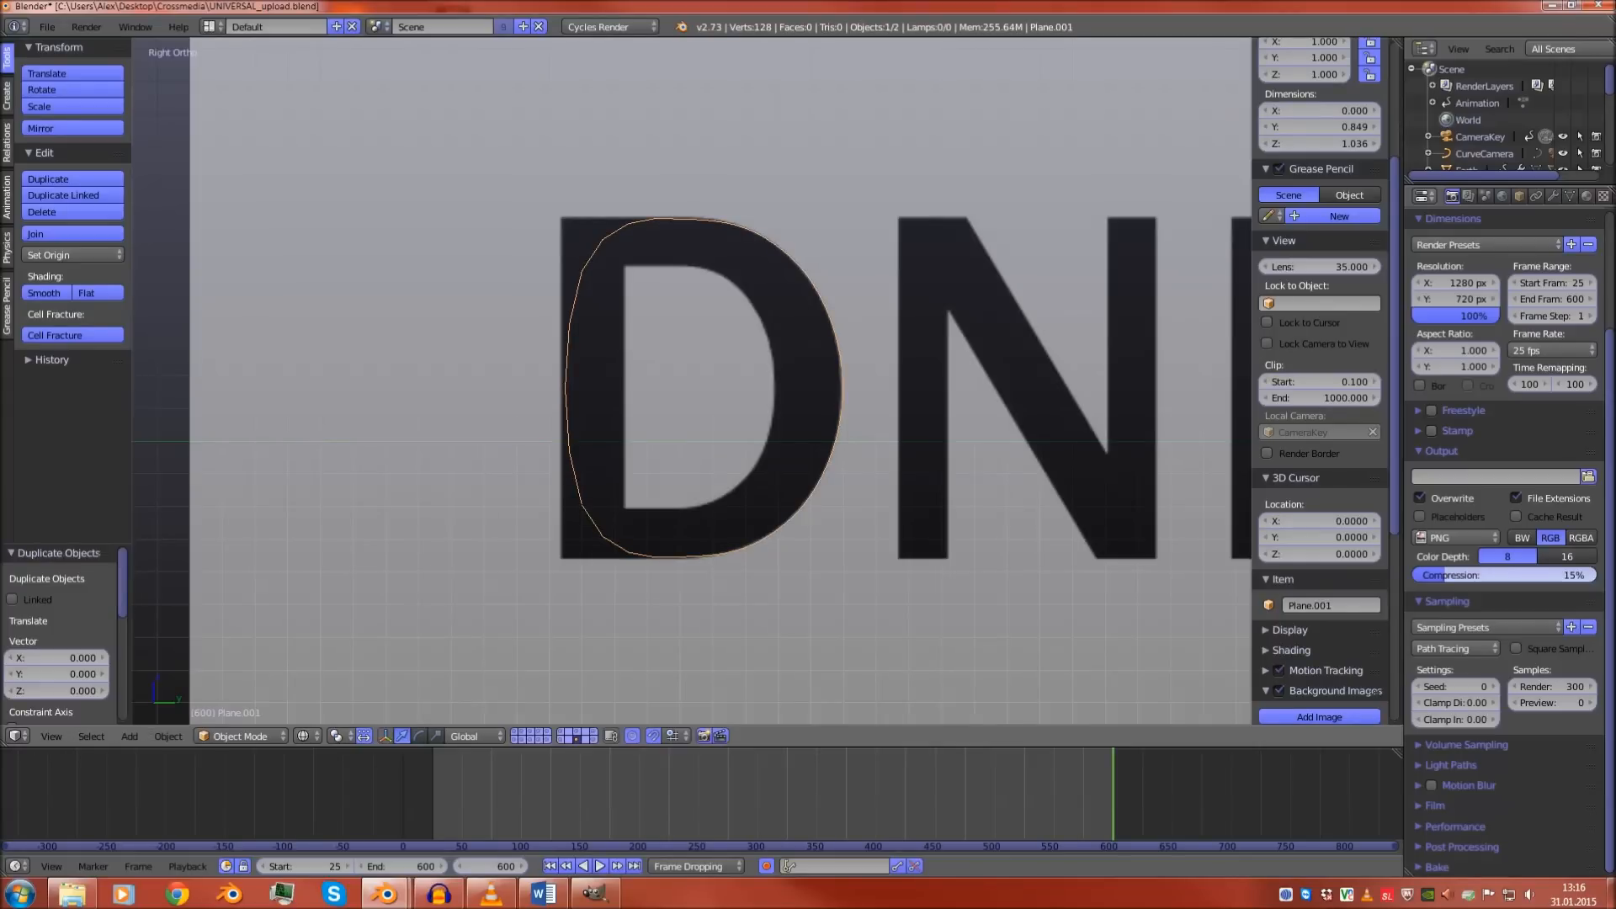
click(1587, 195)
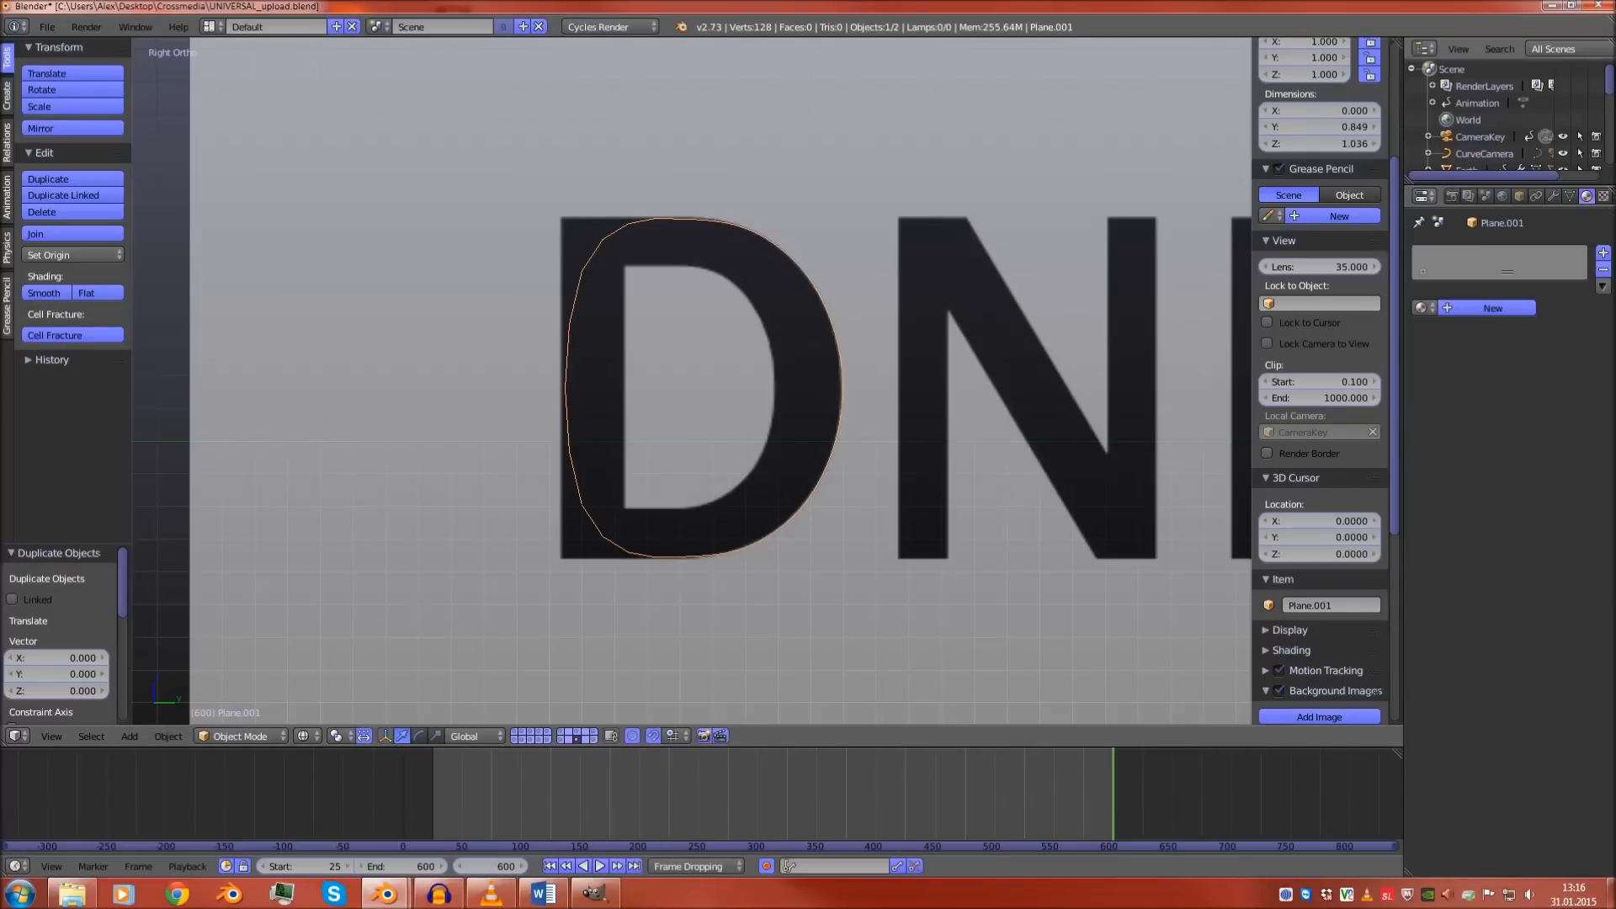
click(1553, 196)
click(1461, 308)
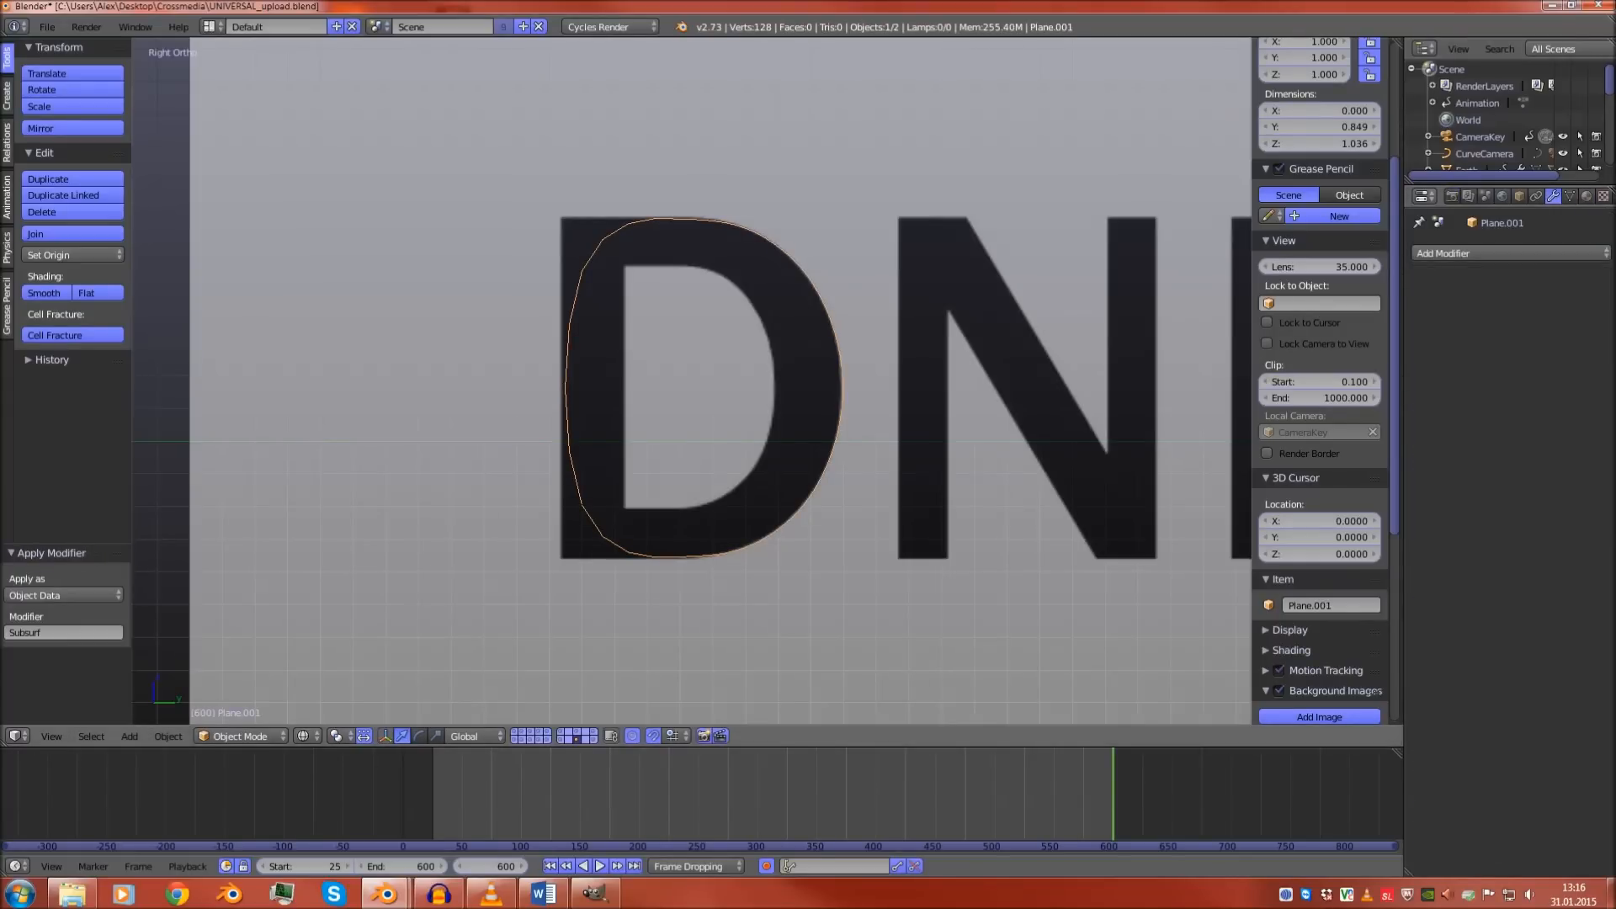
Remove the Subsurf modifier from the original D outline
right_click(841, 360)
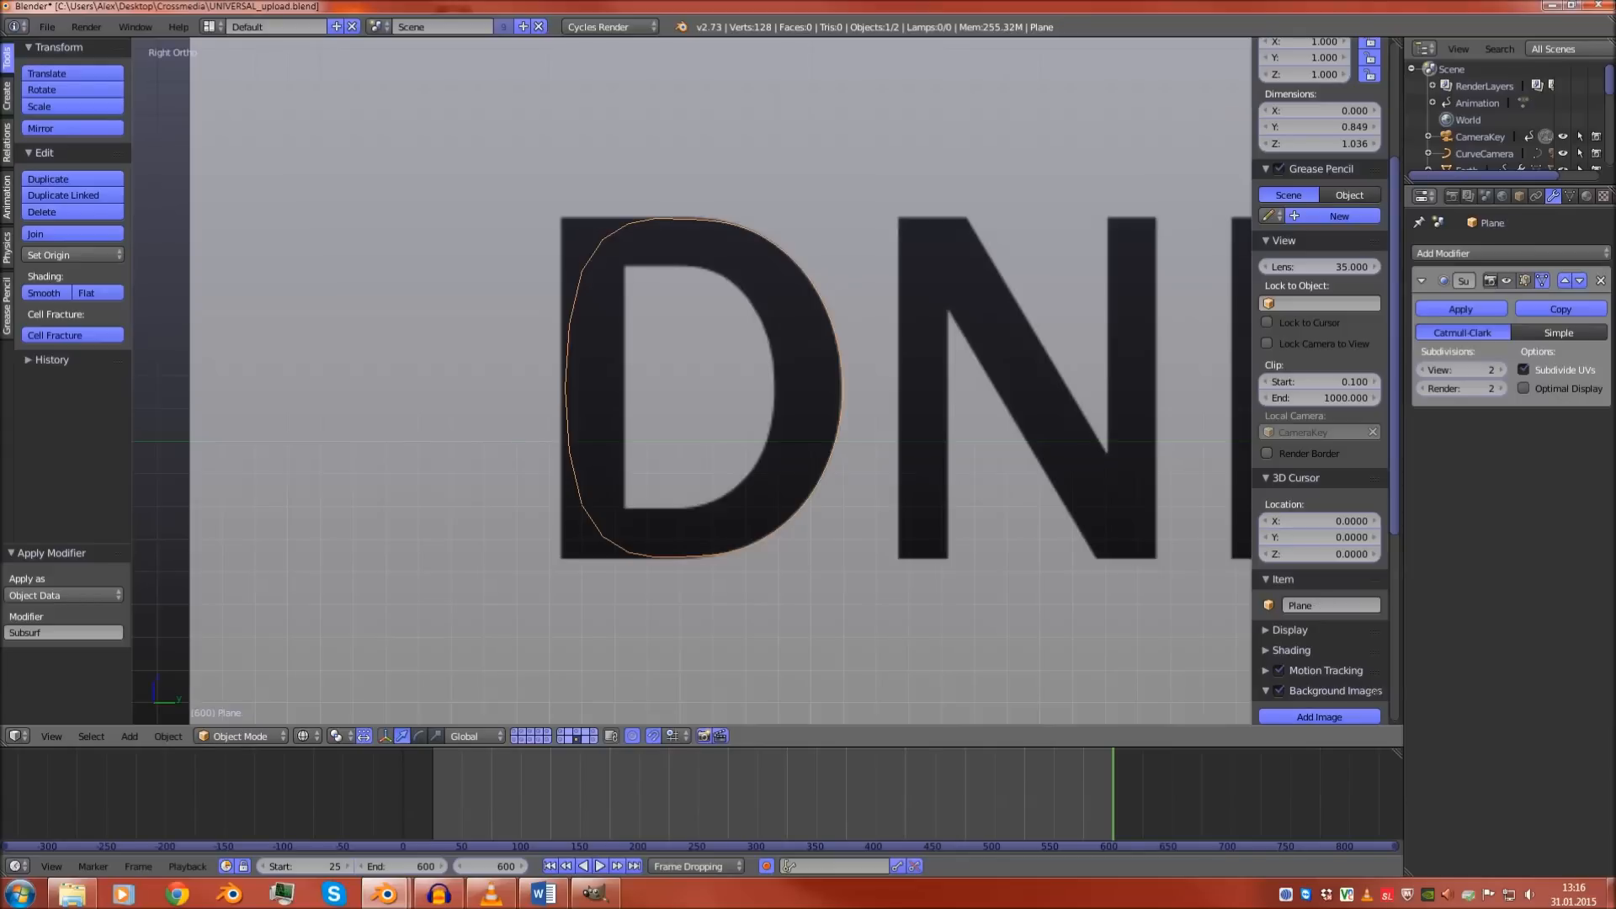
click(1602, 280)
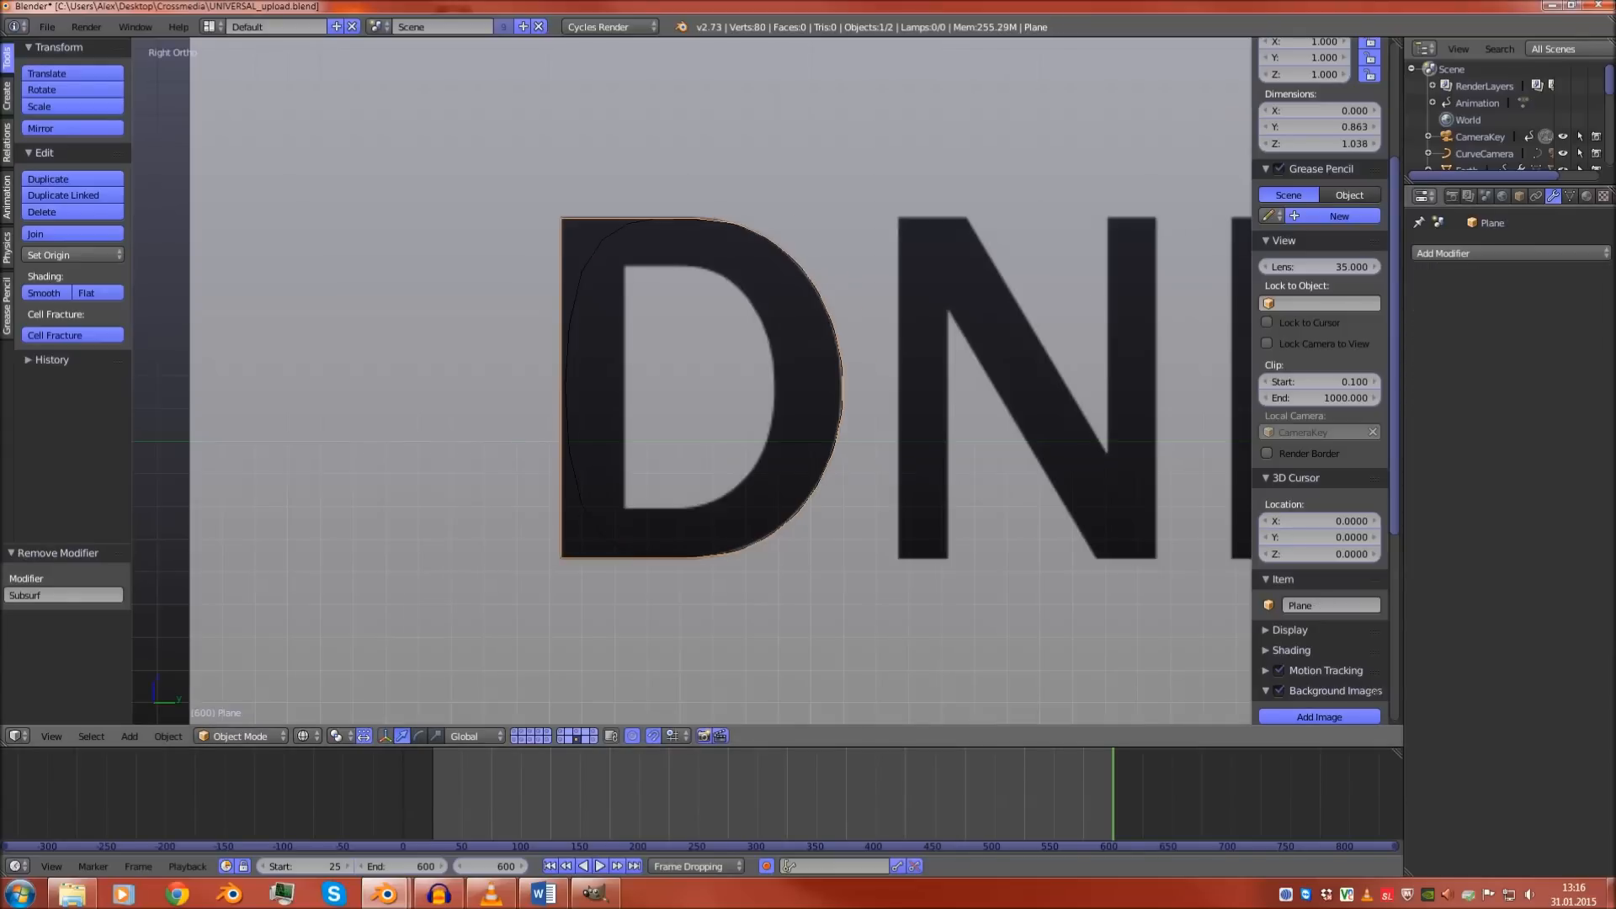
Join the original and the subdivided D outlines into one mesh object and open it for mesh editing
scroll(947, 370, up, 3)
key(Tab)
key(Tab)
right_click(953, 371)
shift+right_click(952, 372)
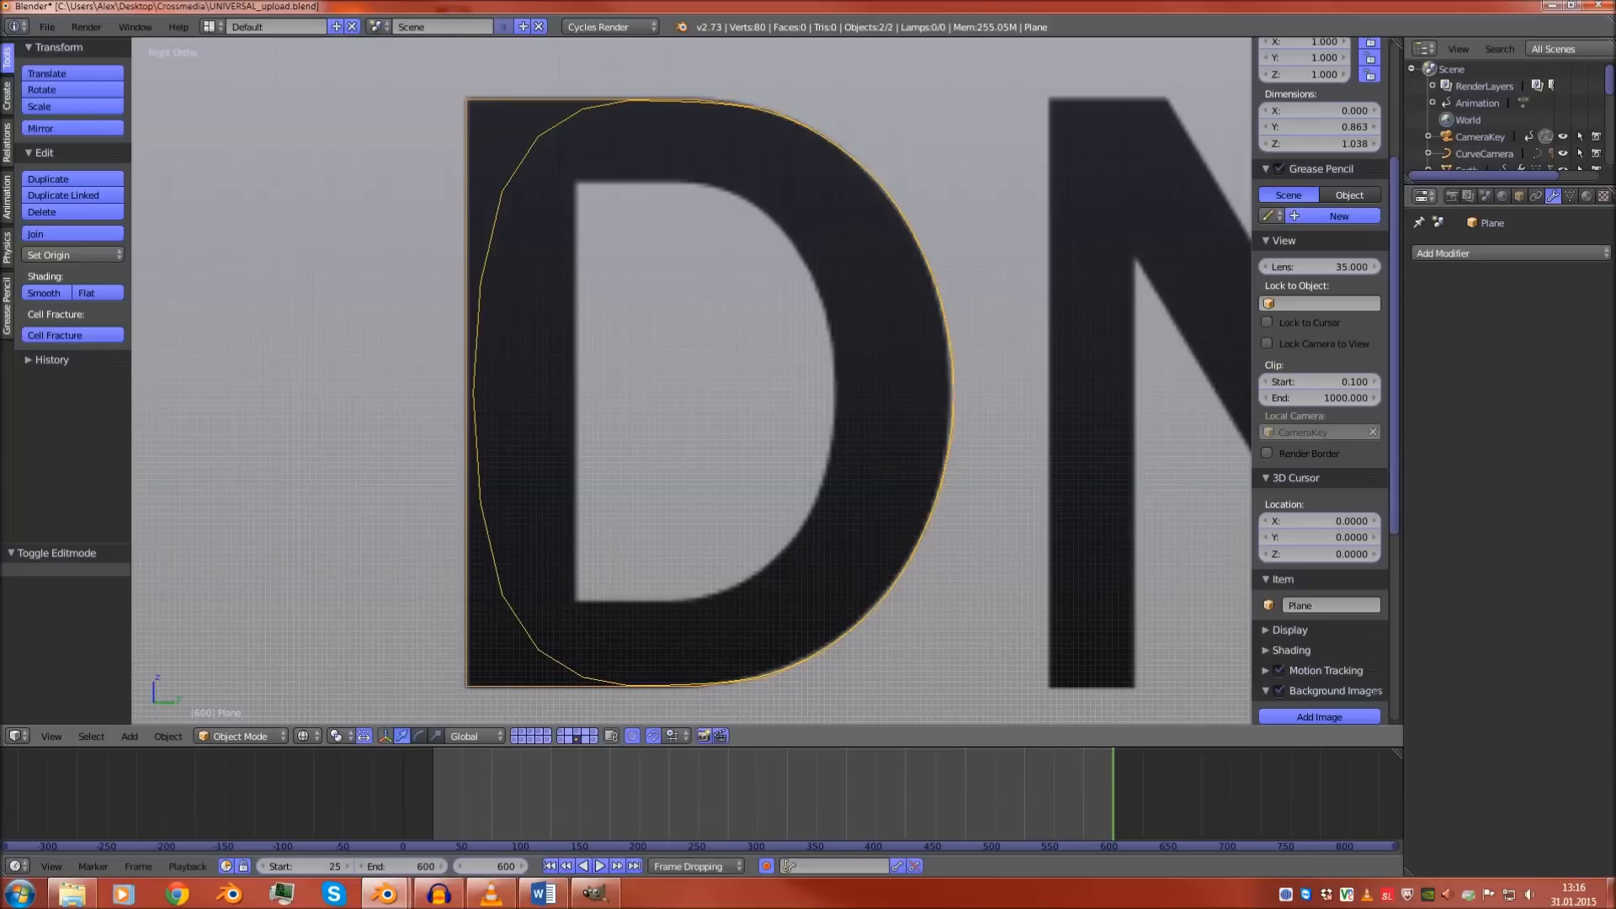
key(ctrl+j)
key(Tab)
Select all linked vertices of the coarse, square-cornered D outline and split them from the rest of the mesh
shift+middle_drag(757, 252, 828, 693)
scroll(751, 377, up, 5)
scroll(692, 380, up, 3)
scroll(692, 380, down, 5)
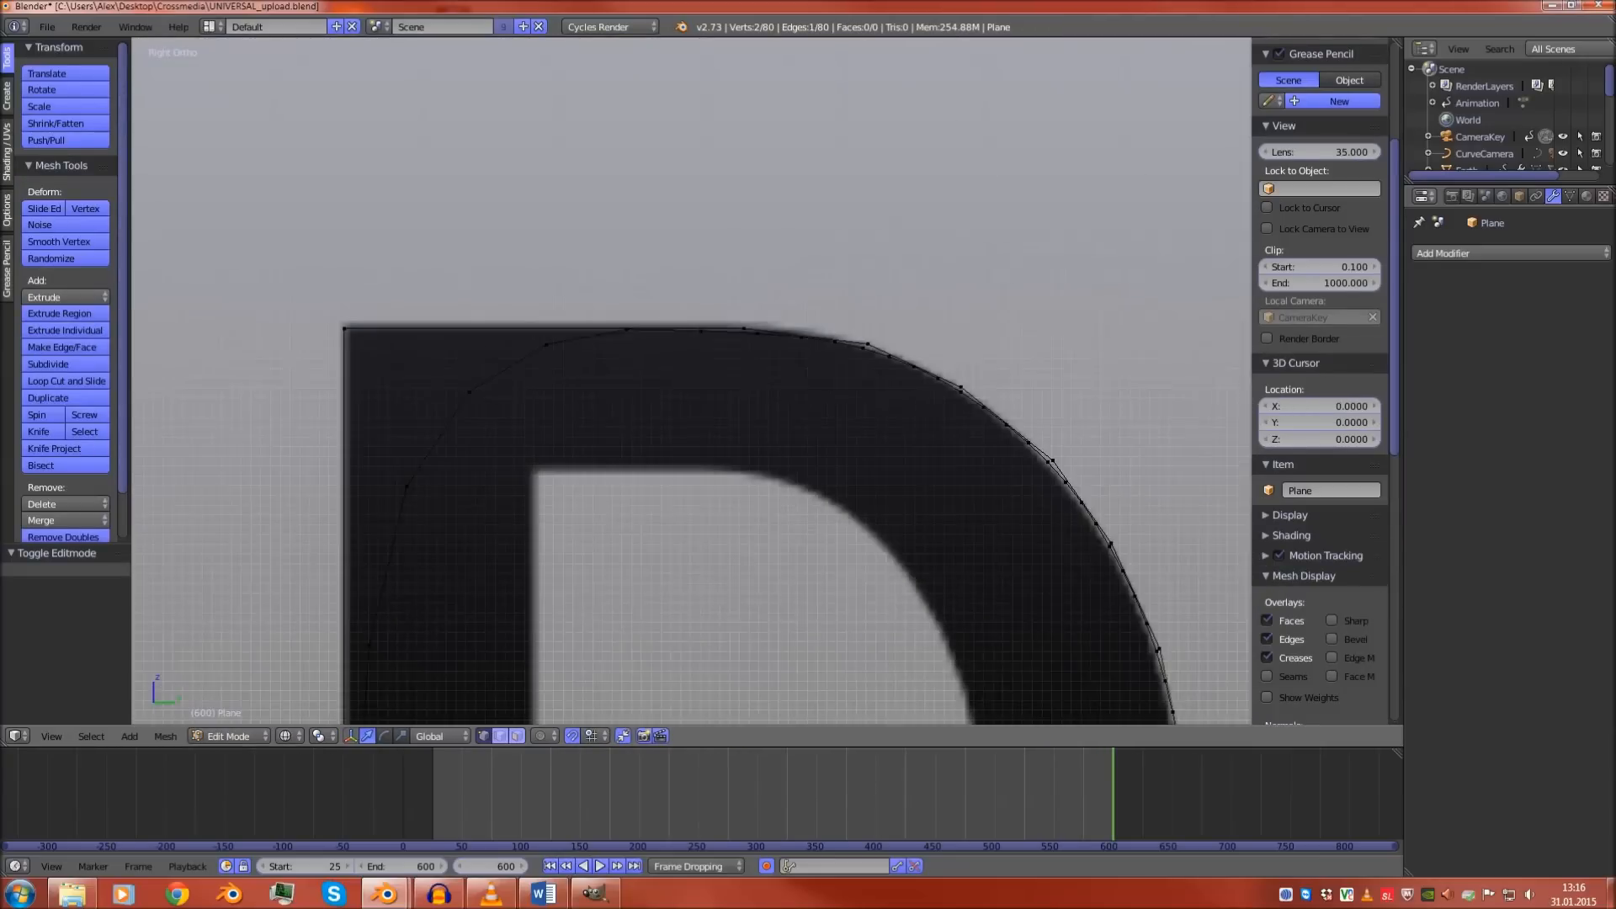
key(ctrl+l)
scroll(693, 380, down, 5)
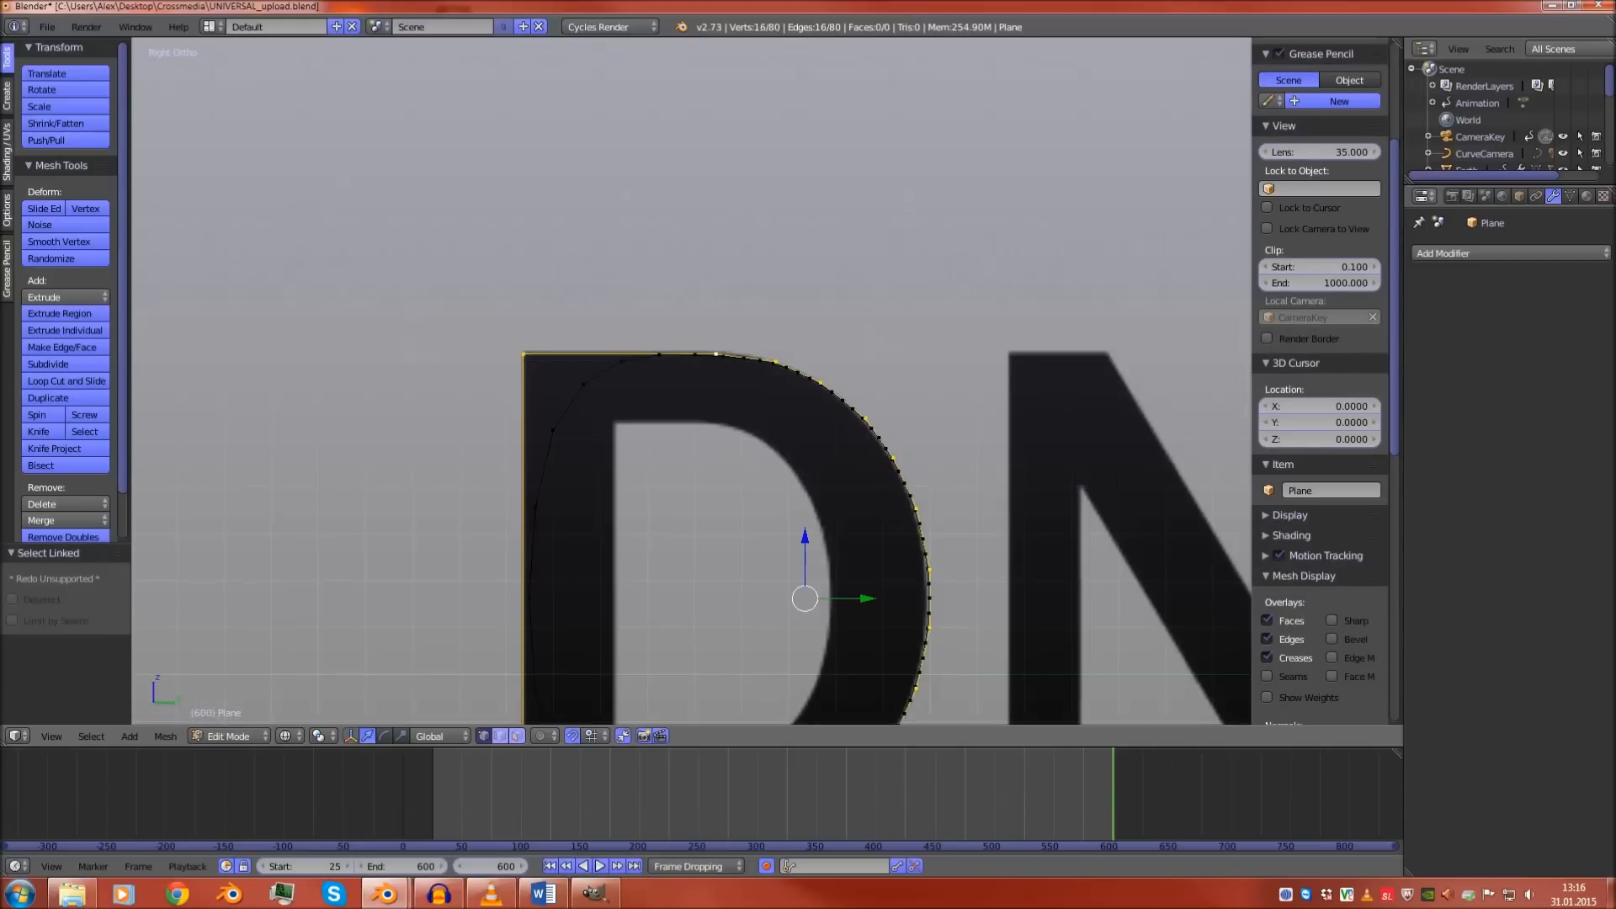
key(y)
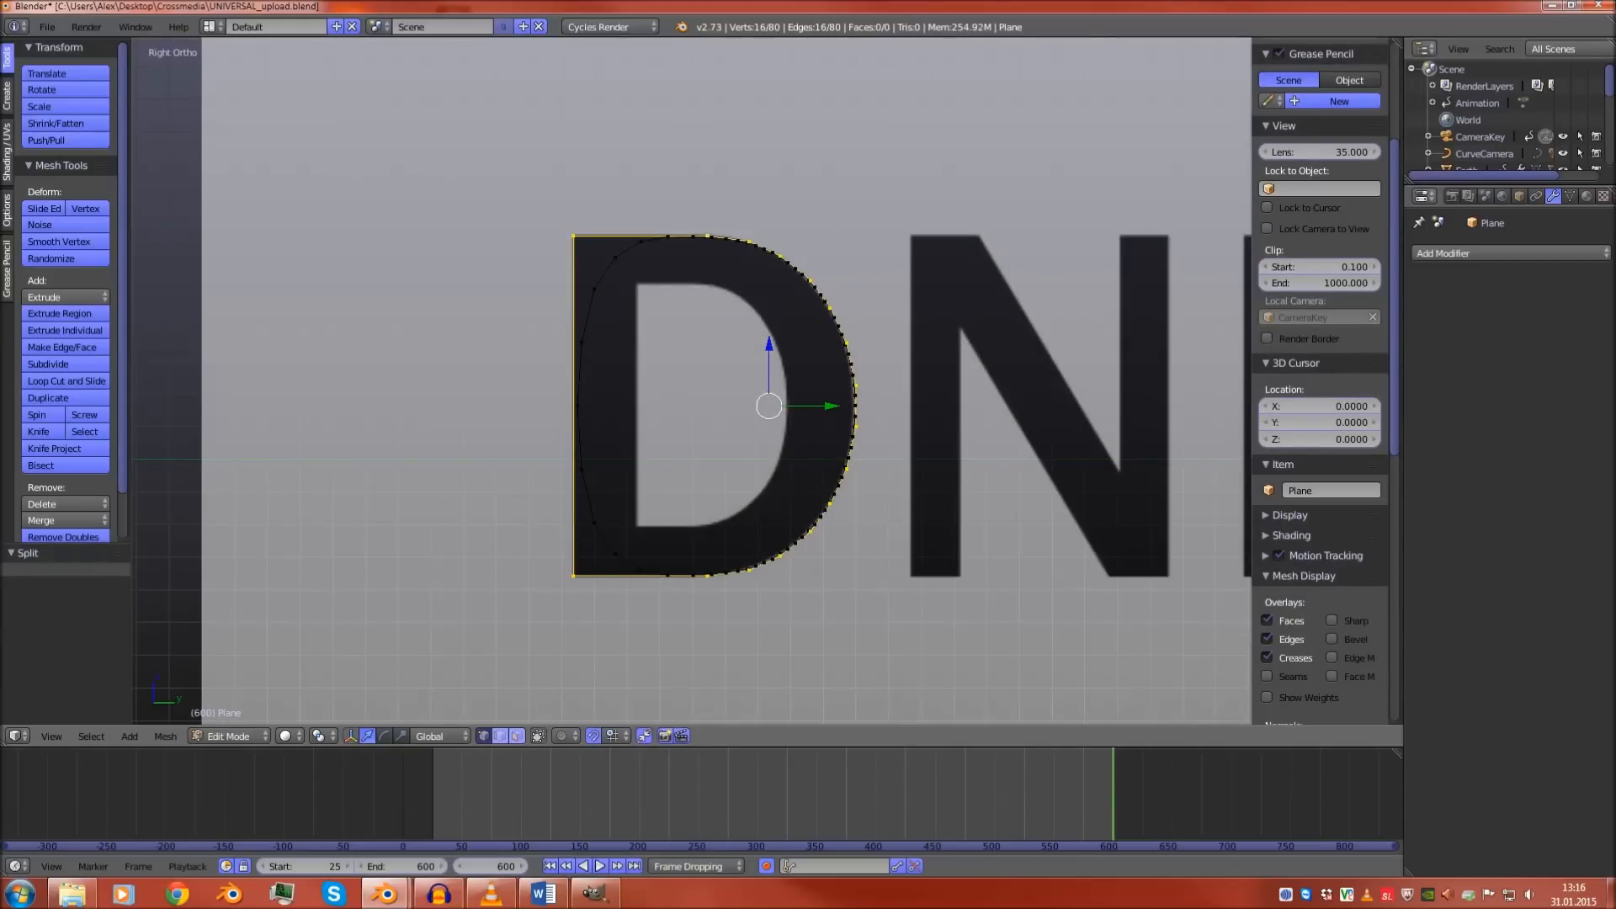
key(z)
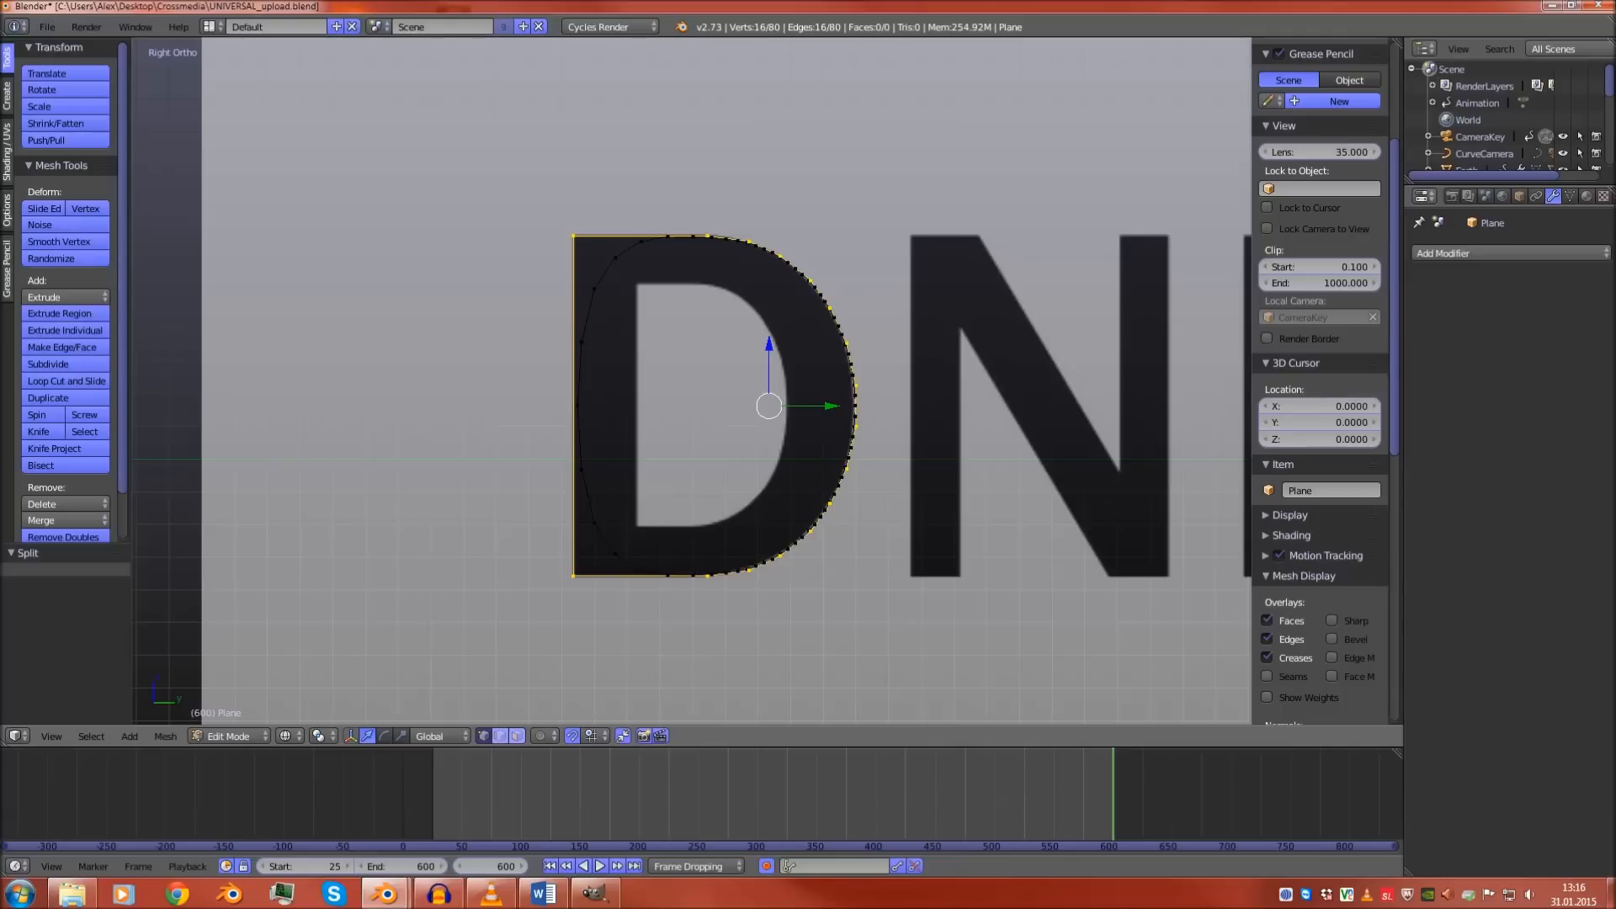
Compare the coarse and the subdivided outlines along the D's upper curve against the background lettering
scroll(692, 381, up, 3)
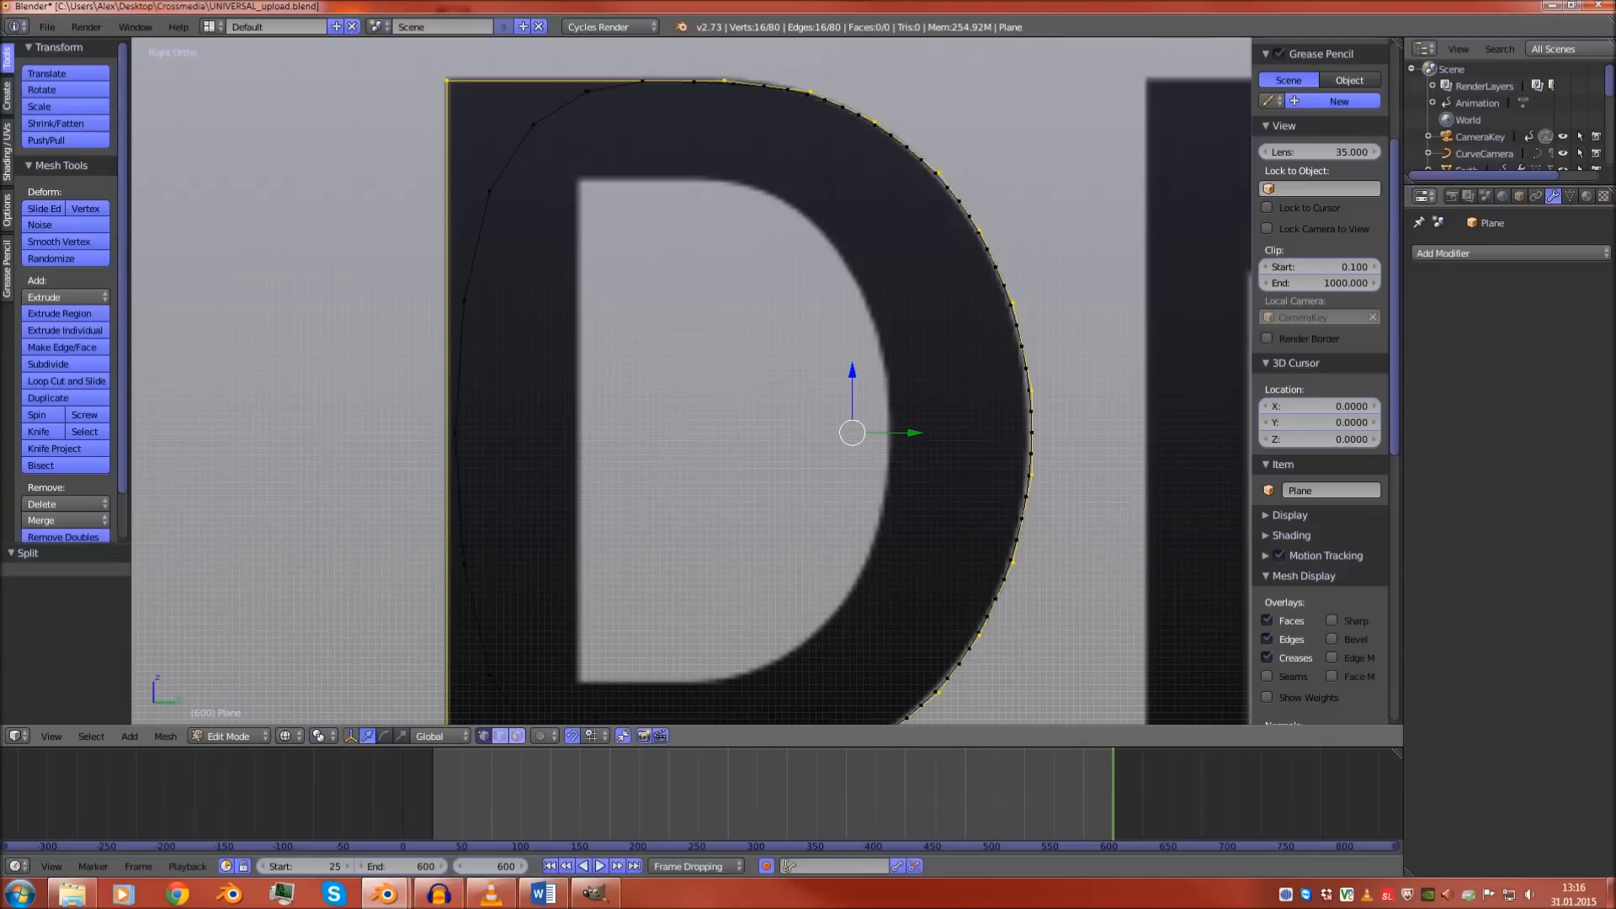
shift+middle_drag(692, 382, 630, 599)
scroll(692, 381, up, 3)
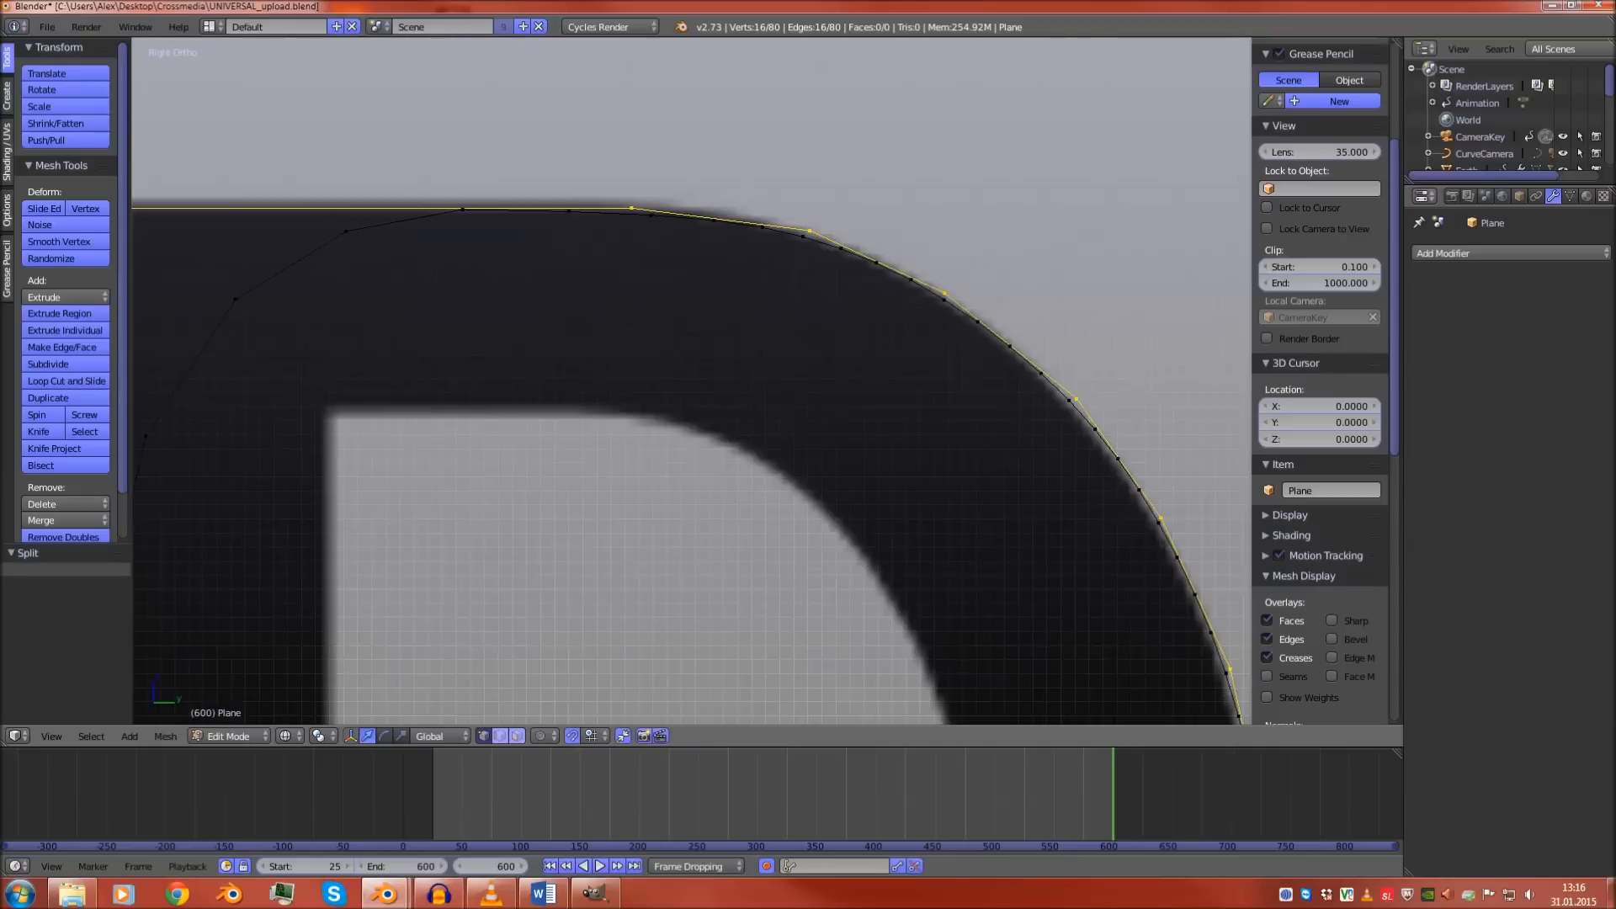
scroll(692, 381, down, 4)
shift+middle_drag(692, 382, 703, 246)
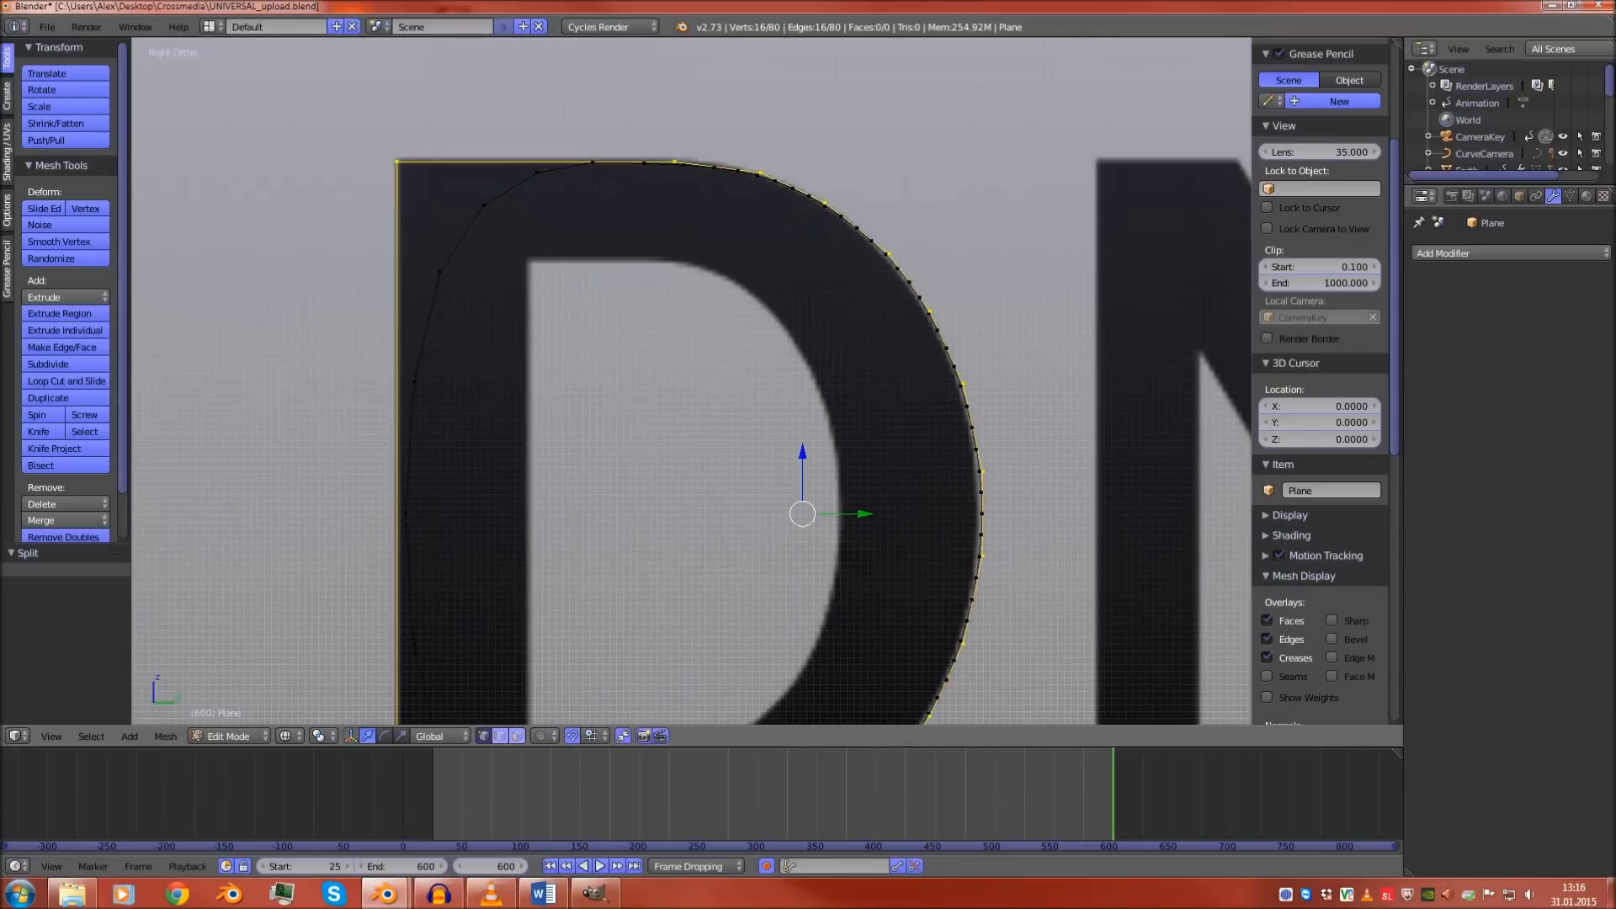
shift+middle_drag(692, 381, 646, 575)
scroll(692, 381, up, 4)
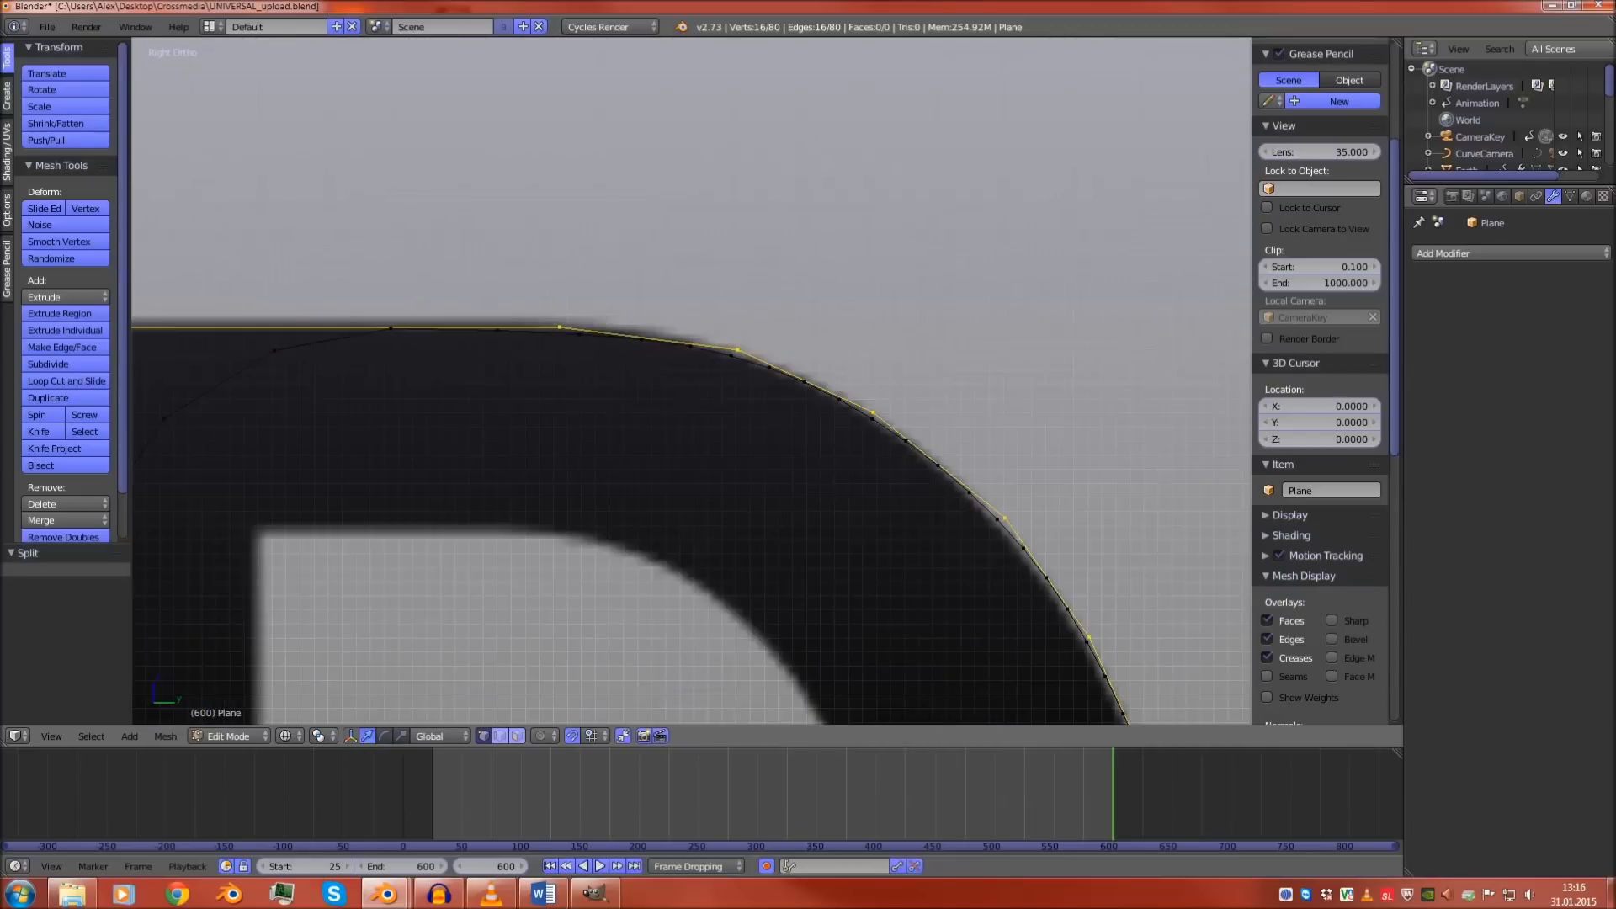
scroll(692, 381, up, 4)
scroll(692, 382, down, 8)
shift+middle_drag(692, 382, 834, 154)
scroll(692, 381, down, 4)
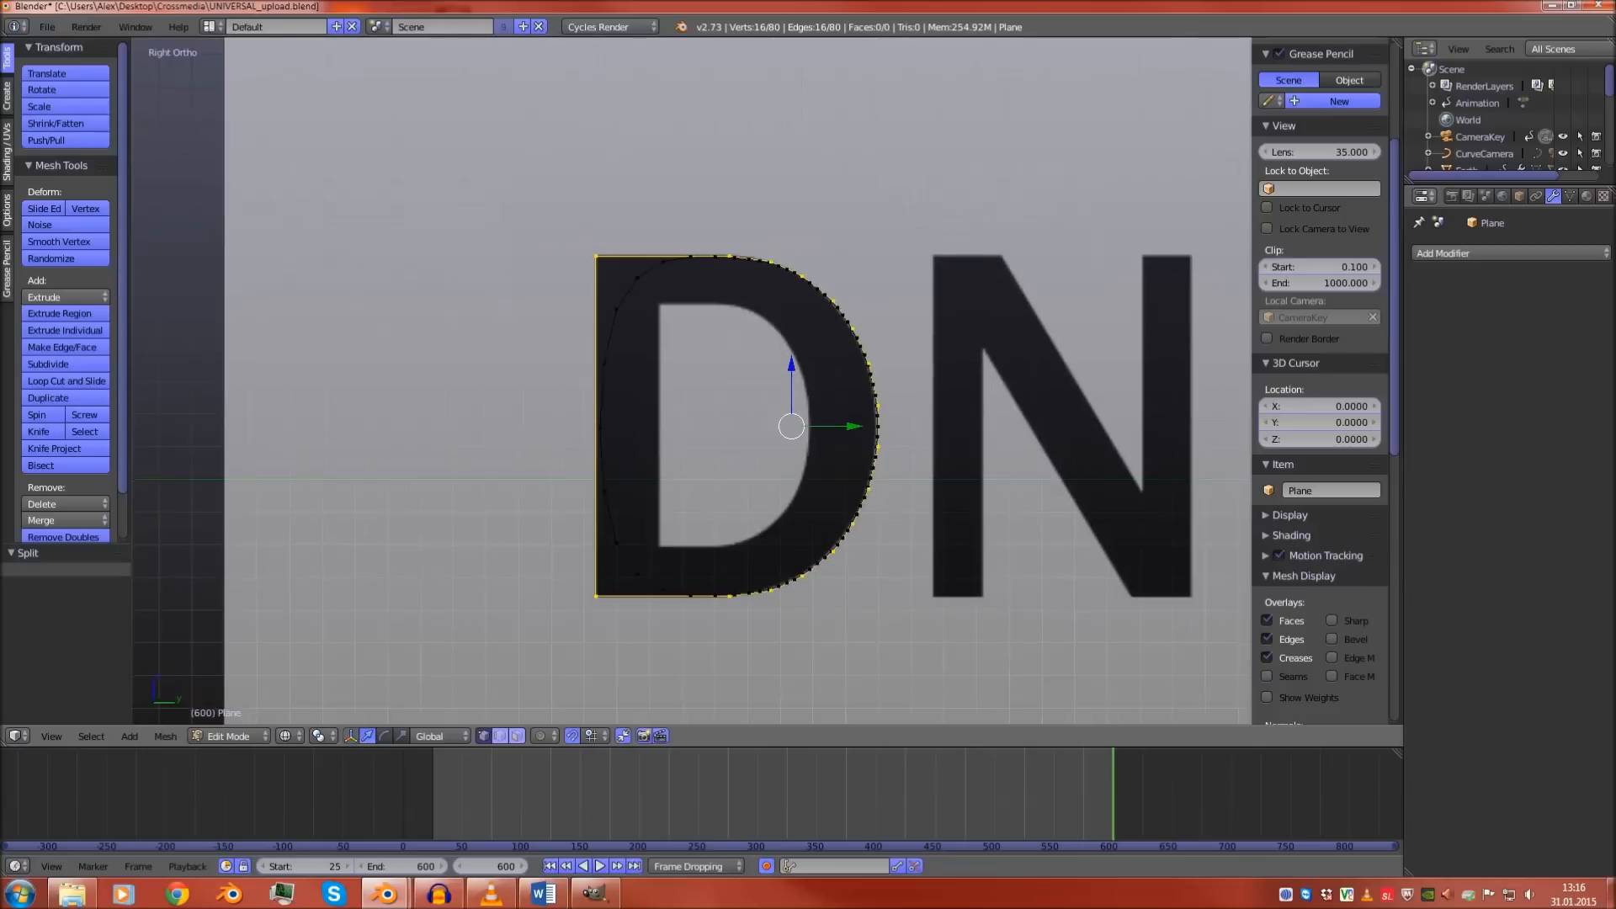
Delete the coarse outline's vertices except the two square corners of the D's stem
shift+middle_drag(629, 553, 631, 531)
key(c)
middle_click(605, 569)
middle_drag(603, 330, 601, 248)
right_click(601, 248)
key(x)
click(653, 322)
Delete the subdivided outline's vertices that round off the D's stem side
scroll(646, 181, up, 3)
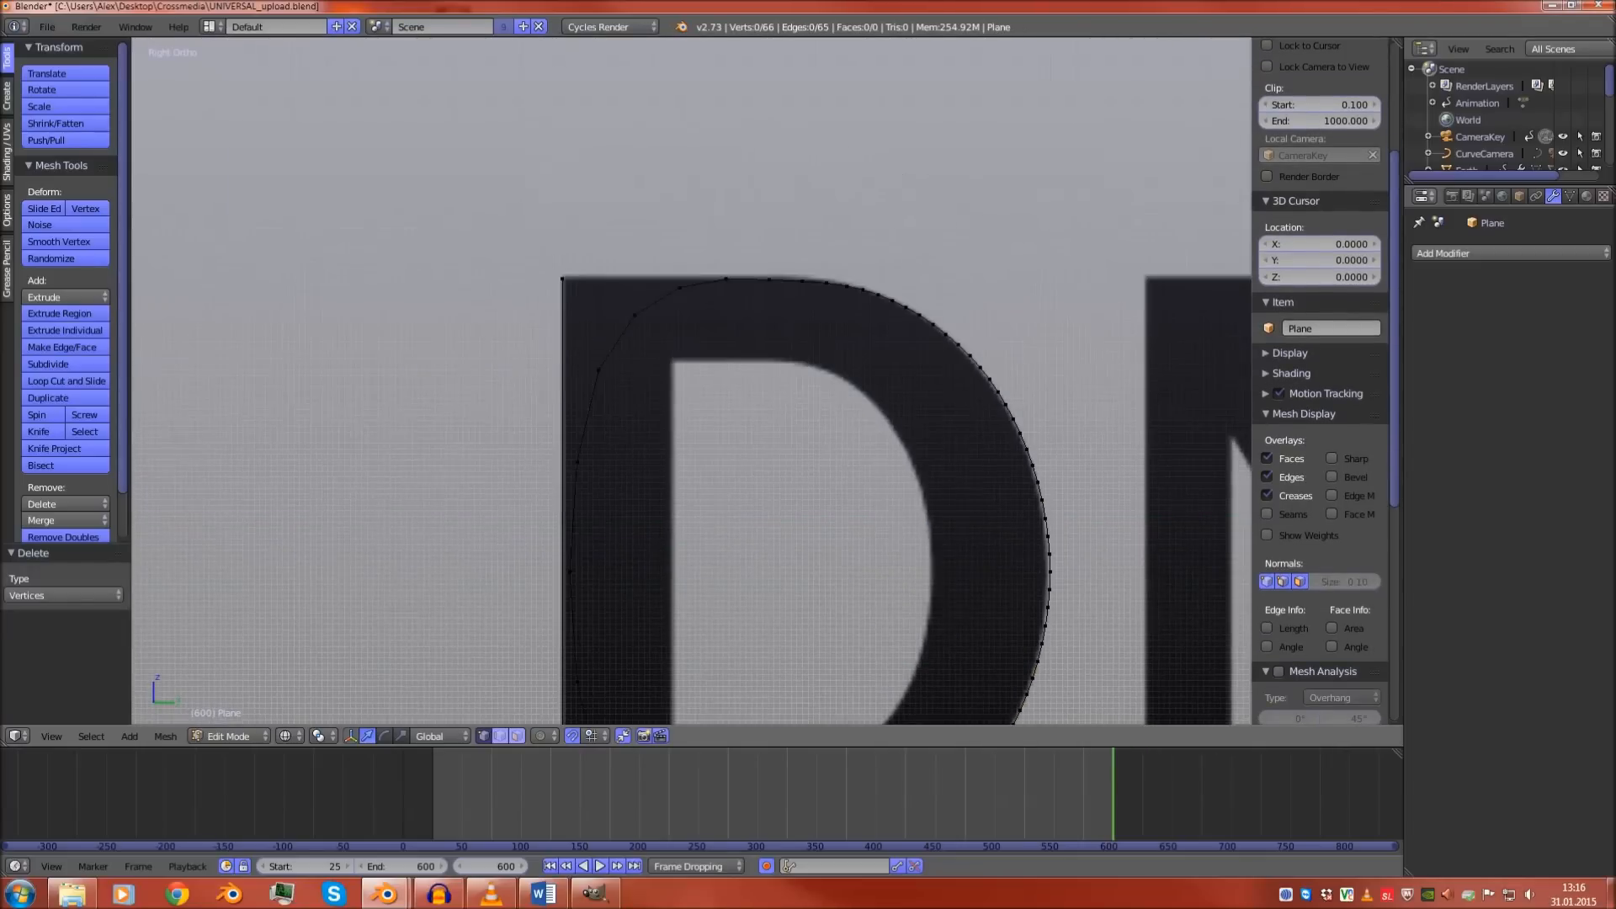
right_click(679, 288)
shift+middle_drag(680, 288, 629, 170)
alt+right_click(644, 204)
scroll(644, 204, down, 4)
scroll(628, 170, up, 2)
key(c)
mouse_move(741, 188)
middle_down()
mouse_move(722, 187)
mouse_move(825, 214)
mouse_move(909, 370)
mouse_move(823, 542)
mouse_move(699, 579)
middle_up()
middle_drag(869, 522, 896, 446)
right_click(897, 447)
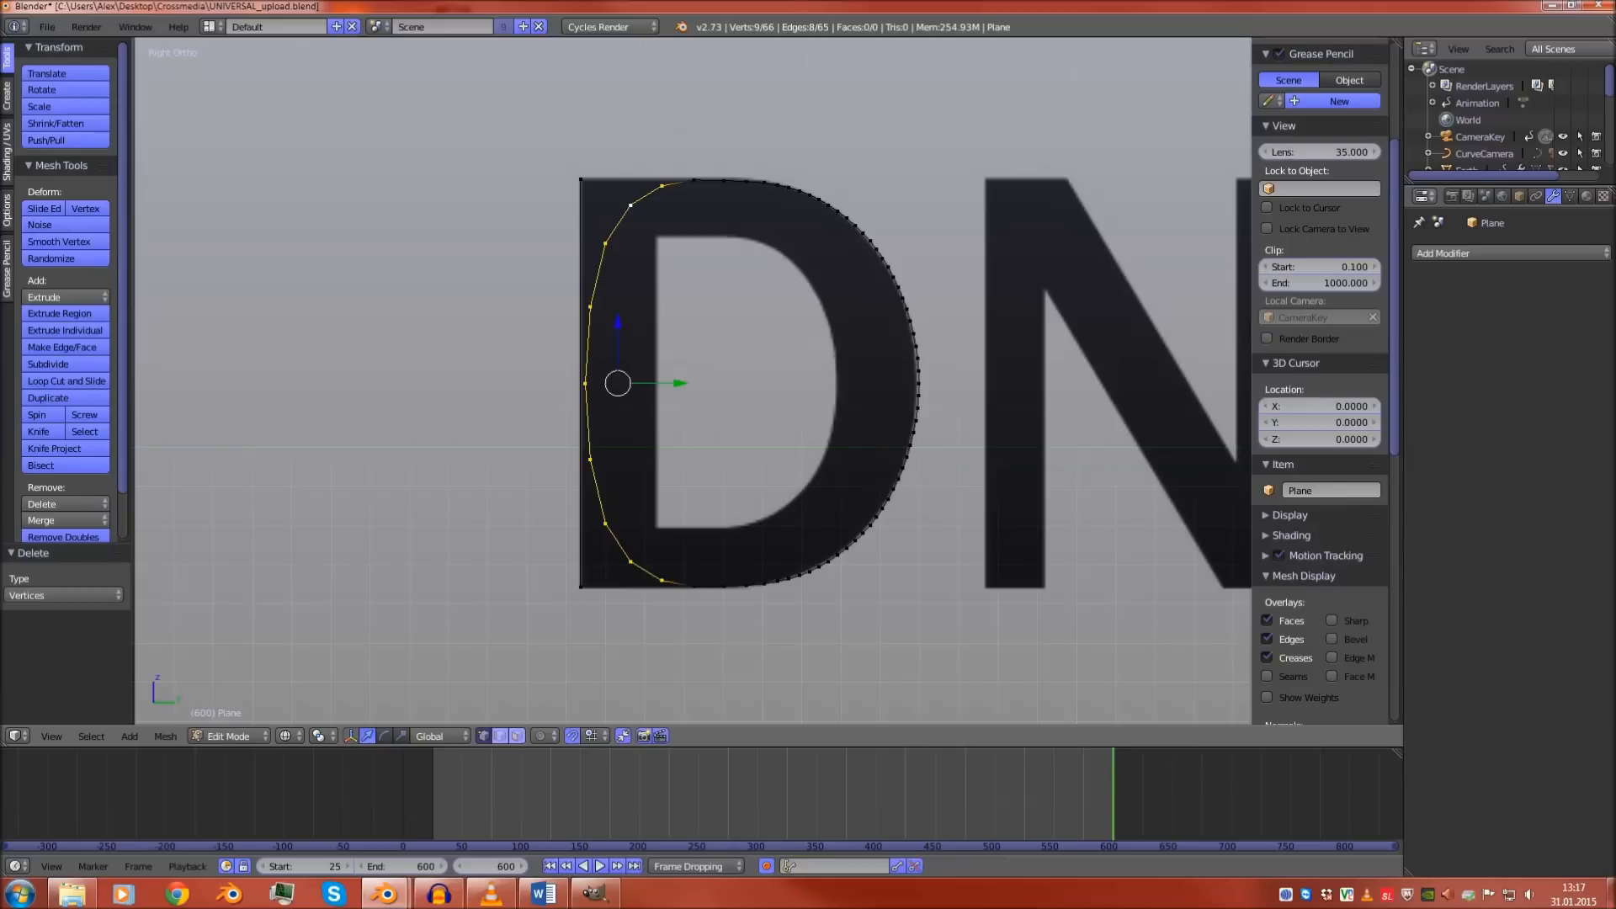
key(x)
click(709, 409)
Connect the upper and lower ends of the smooth curve to the D's two stem corners with edges
right_click(694, 179)
shift+right_click(581, 179)
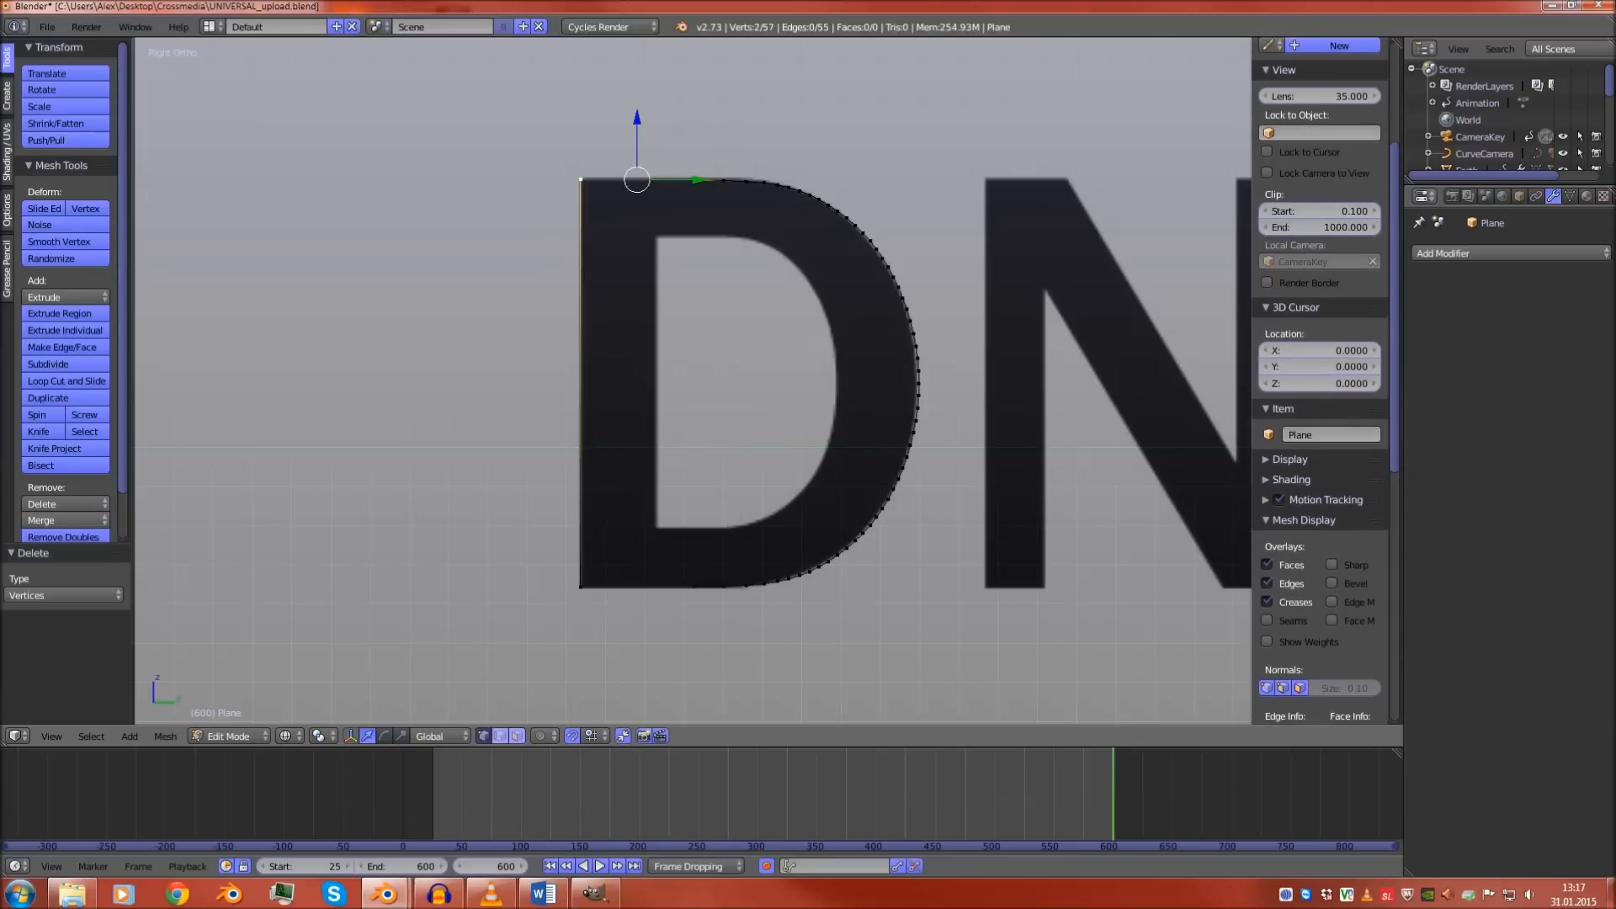
key(f)
right_click(694, 586)
shift+right_click(581, 587)
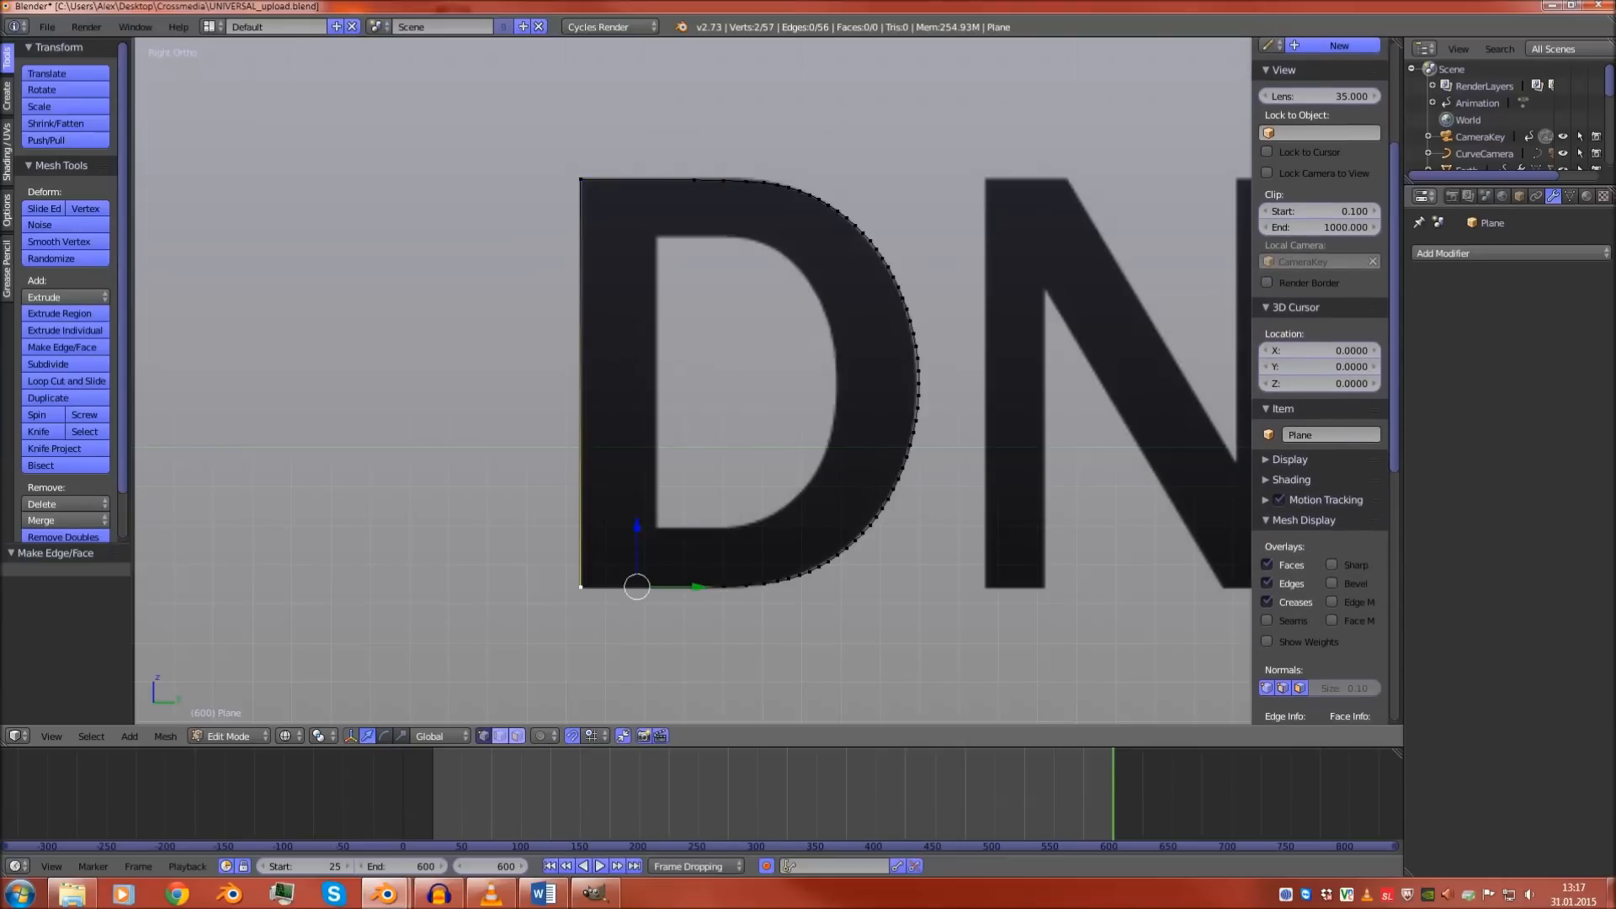
key(f)
key(Tab)
scroll(701, 382, down, 2)
scroll(701, 382, up, 4)
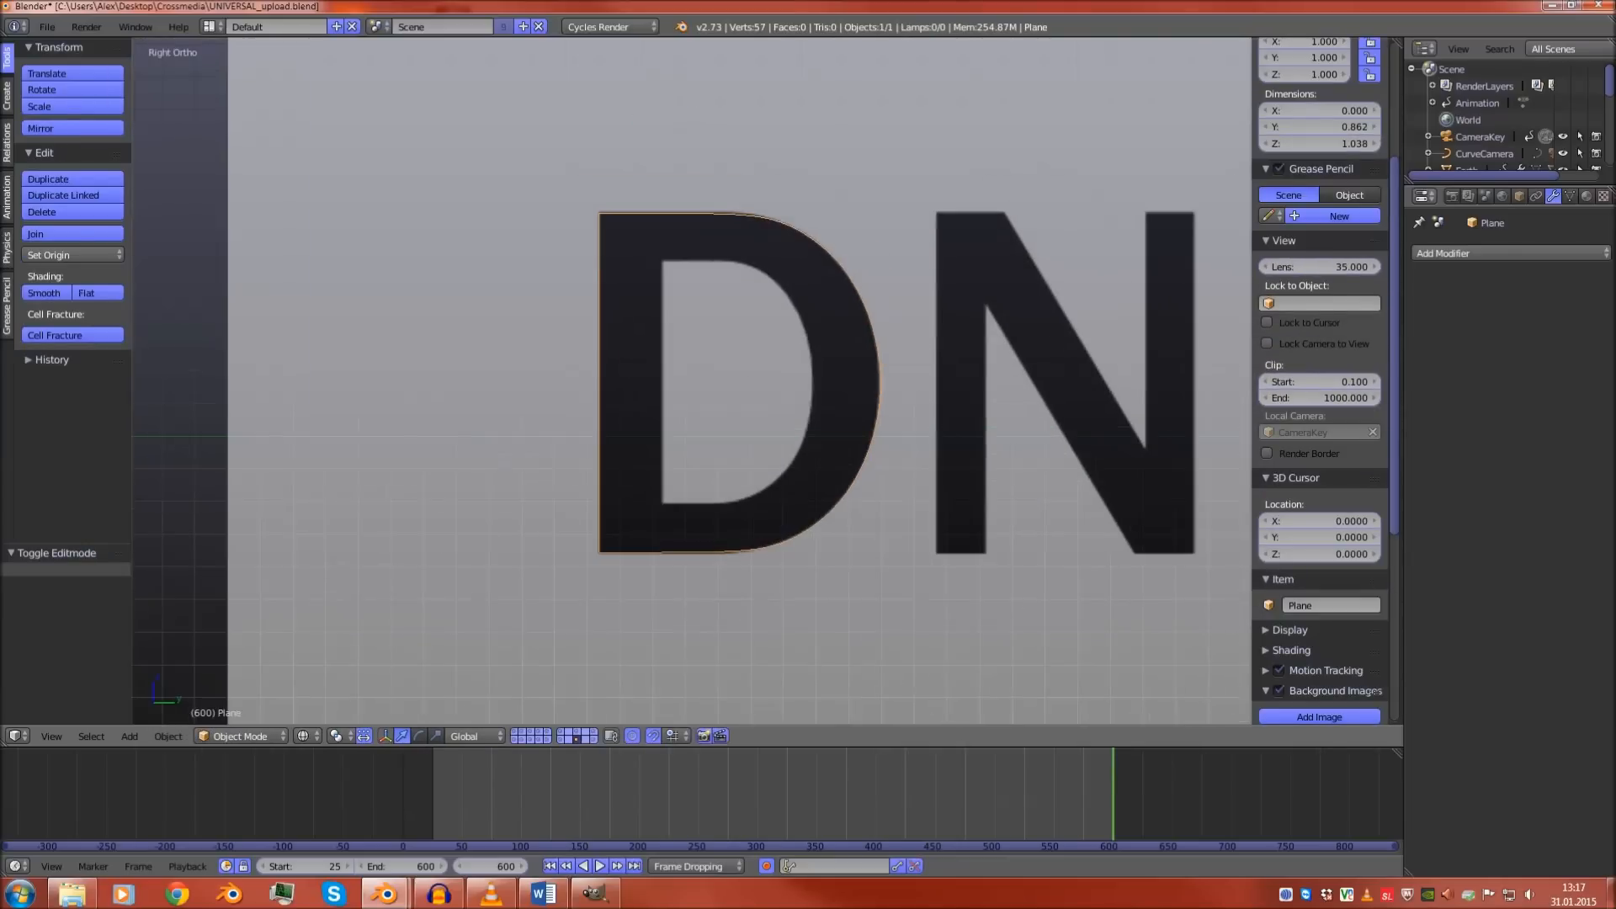
Extrude the whole D outline inward and scale the new loop to about 0.715
key(Tab)
shift+middle_drag(701, 382, 632, 396)
key(l)
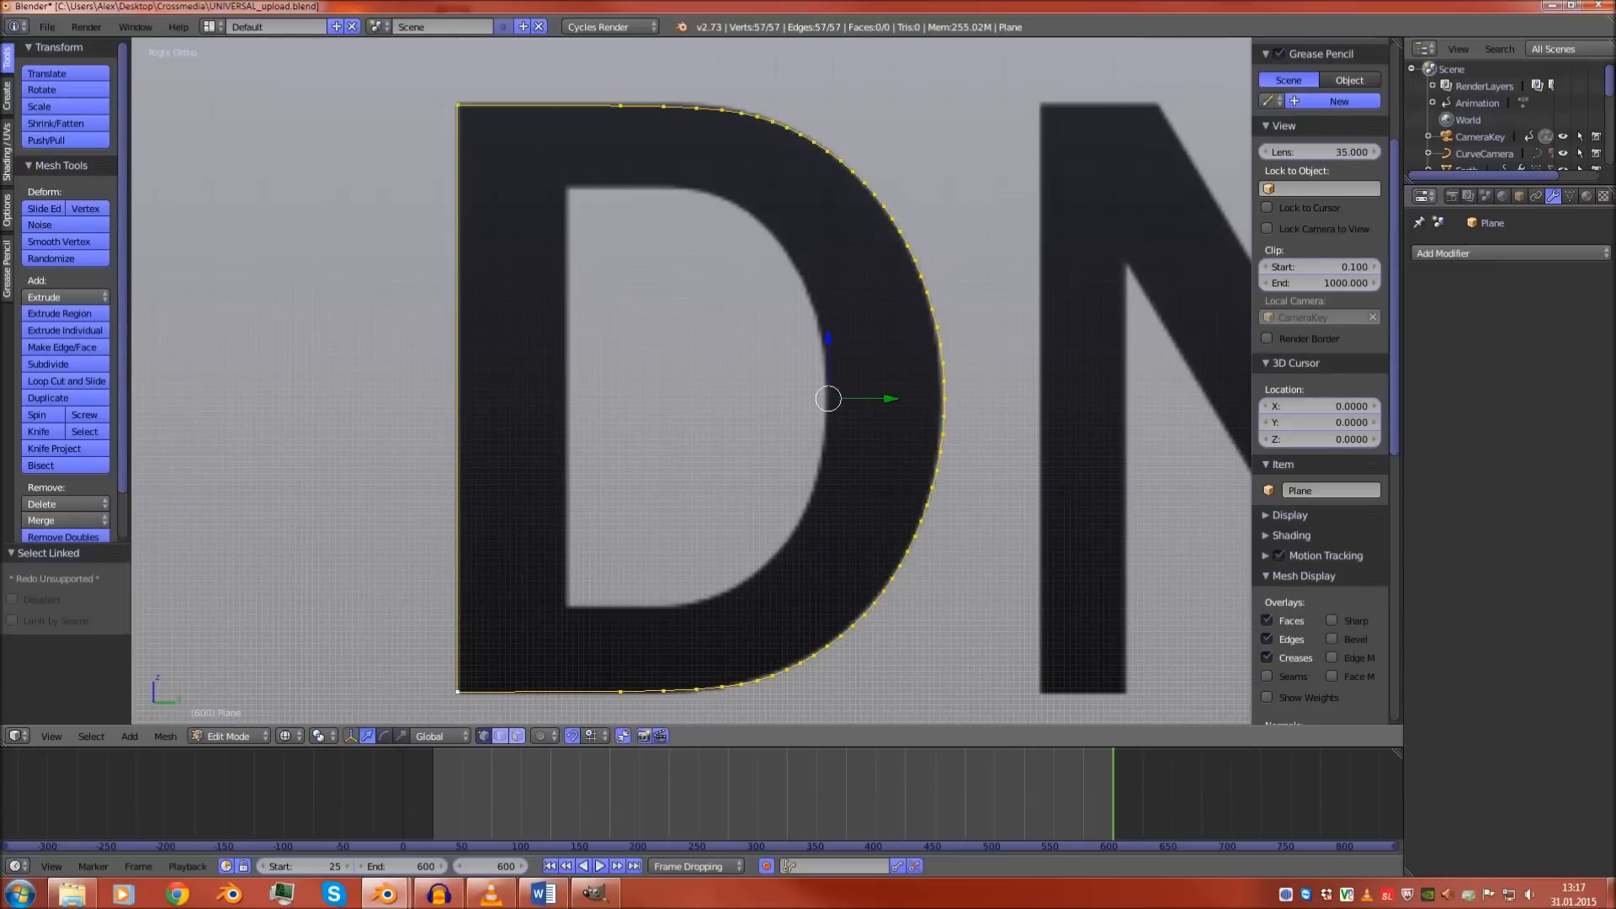
key(e)
key(s)
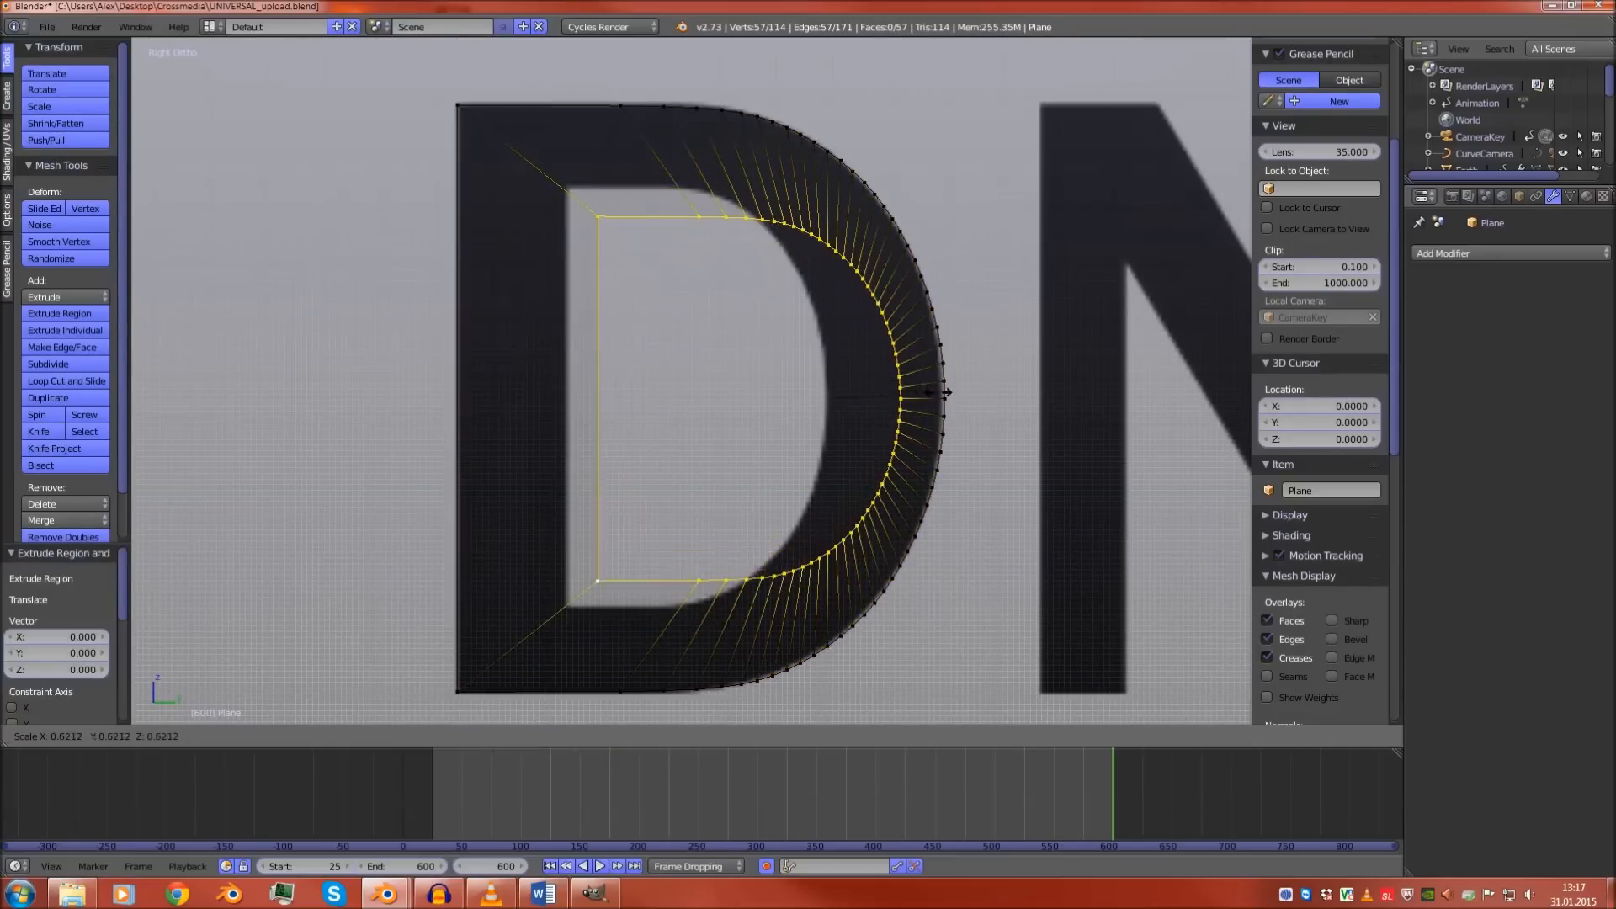
click(955, 395)
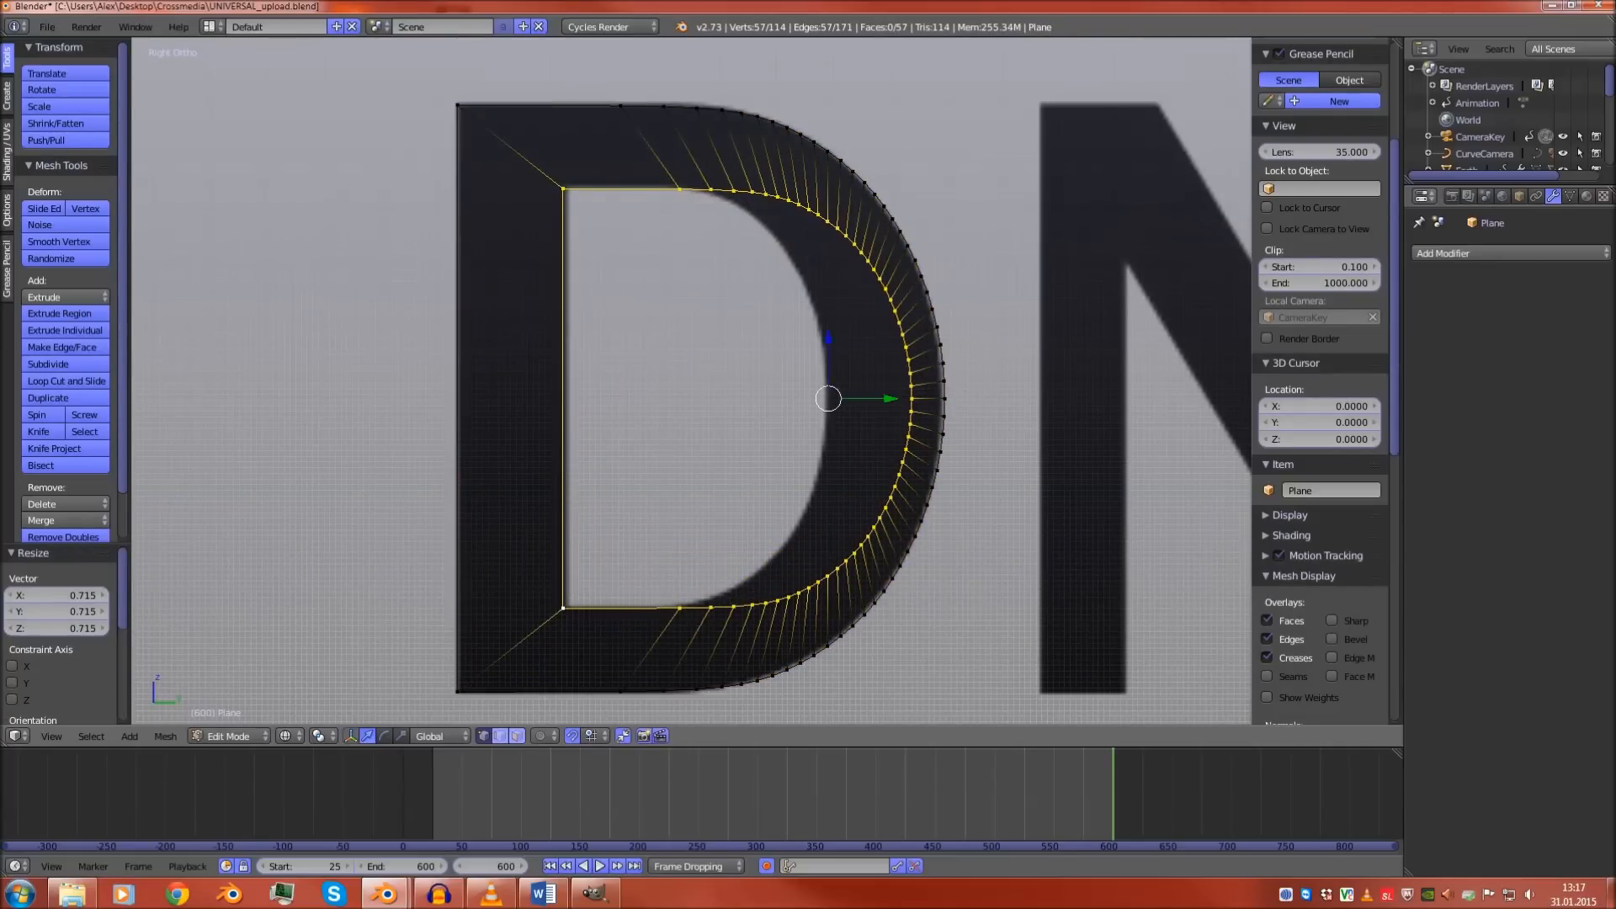
Fit the inner loop to the D's opening by moving it -0.134 along Y and scaling it about 1.068 along Y
key(s)
key(y)
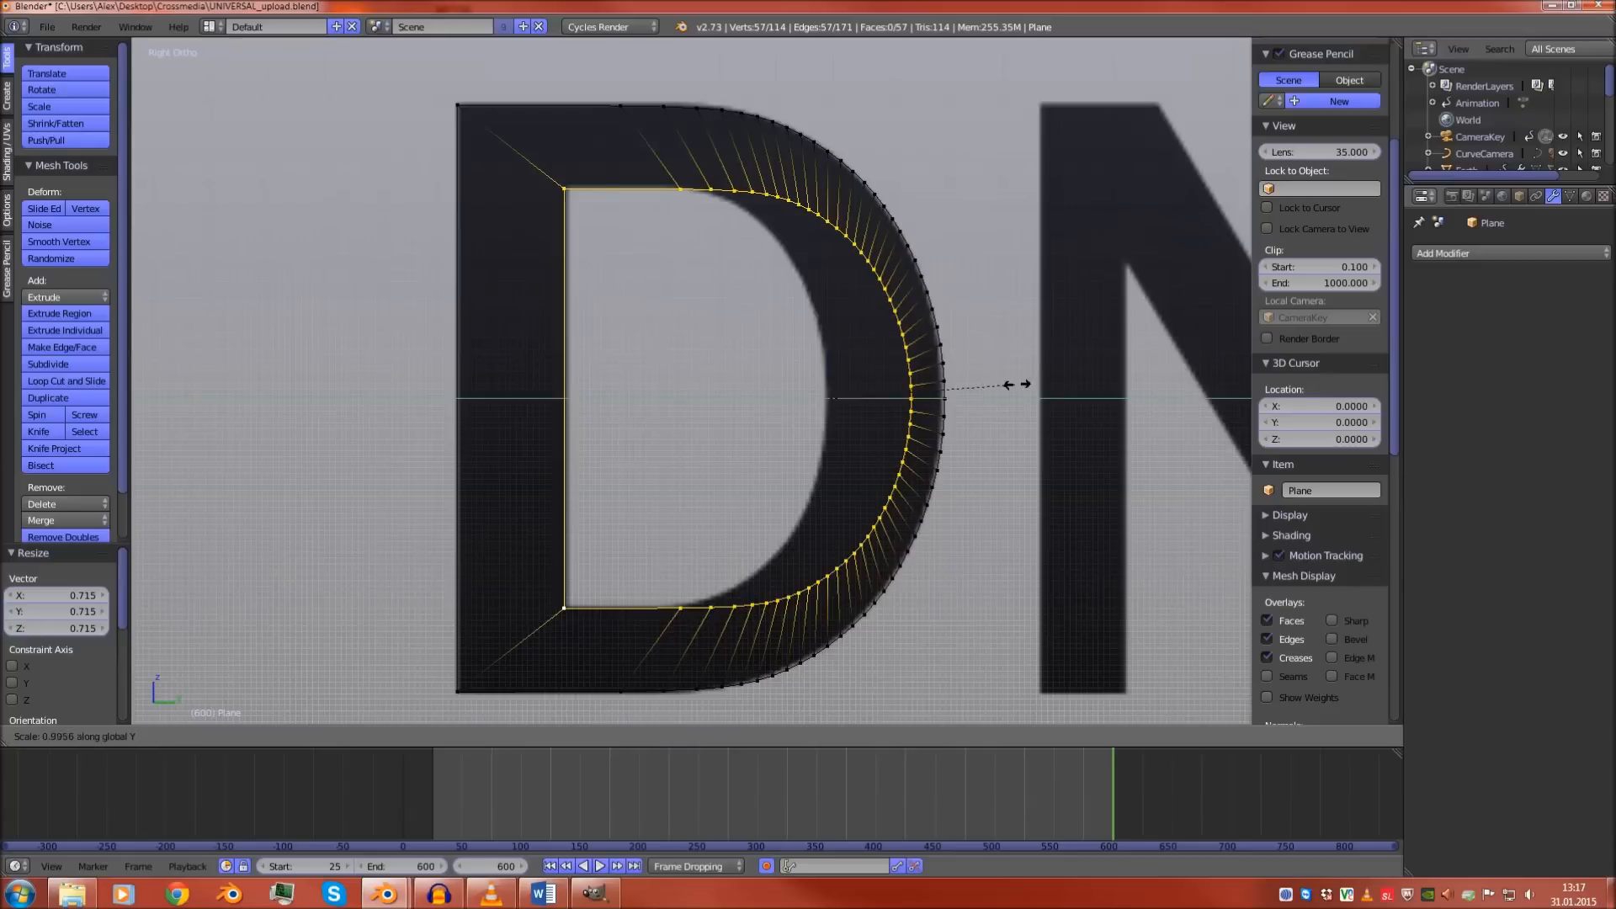
click(956, 384)
drag(889, 399, 813, 398)
key(s)
key(y)
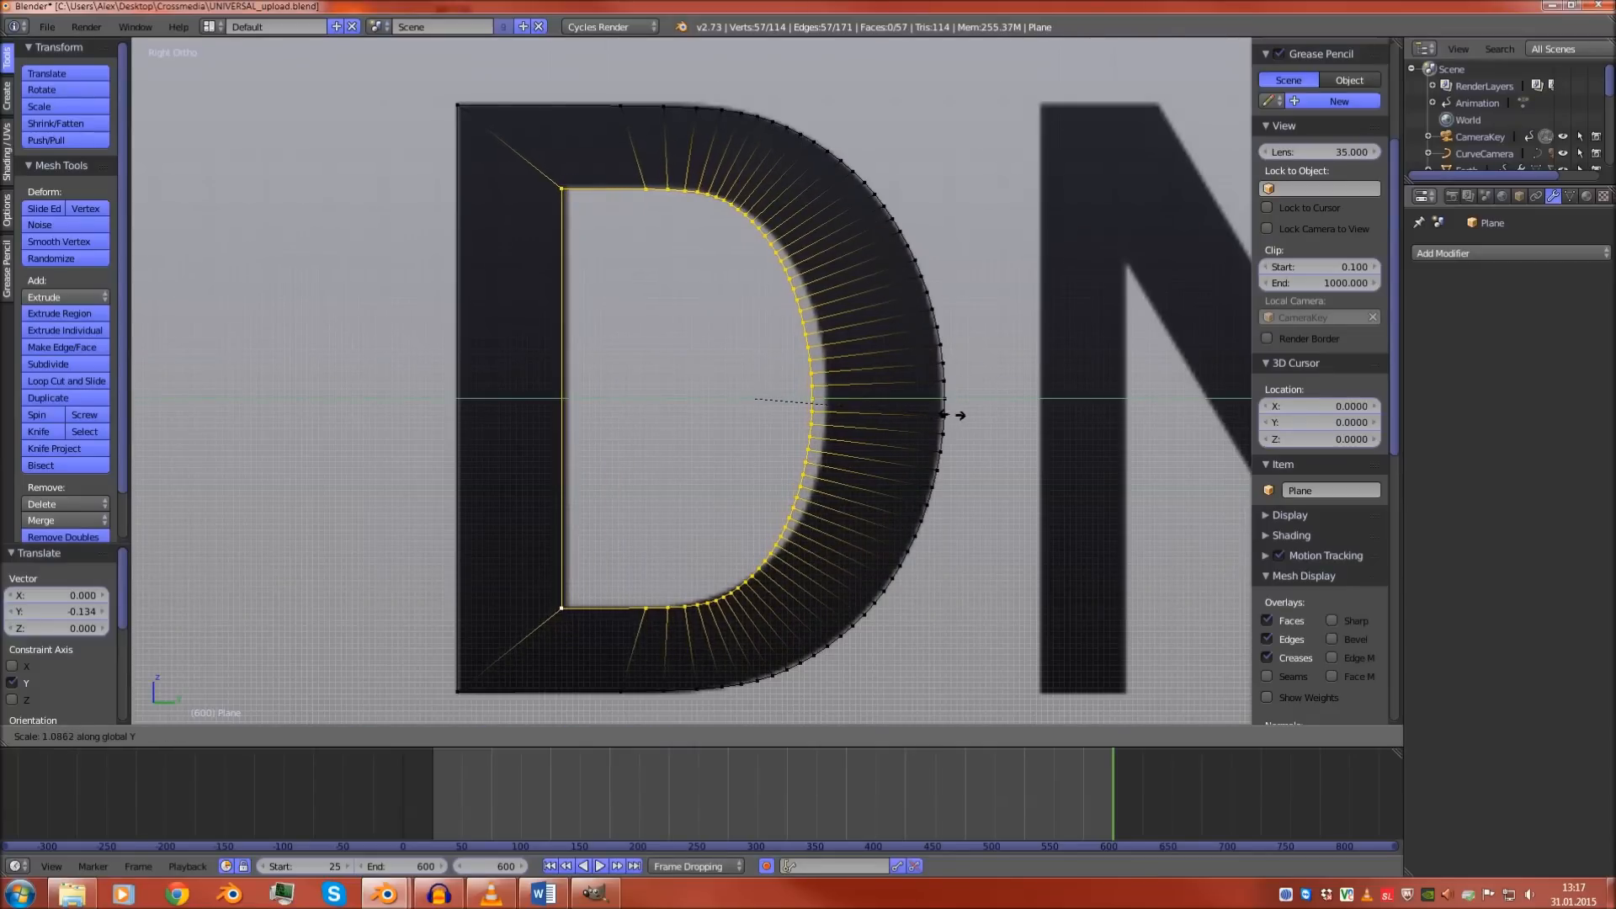
click(956, 415)
Enable proportional editing and hide the D's outer outline so only the inner loop can be edited
right_click(811, 399)
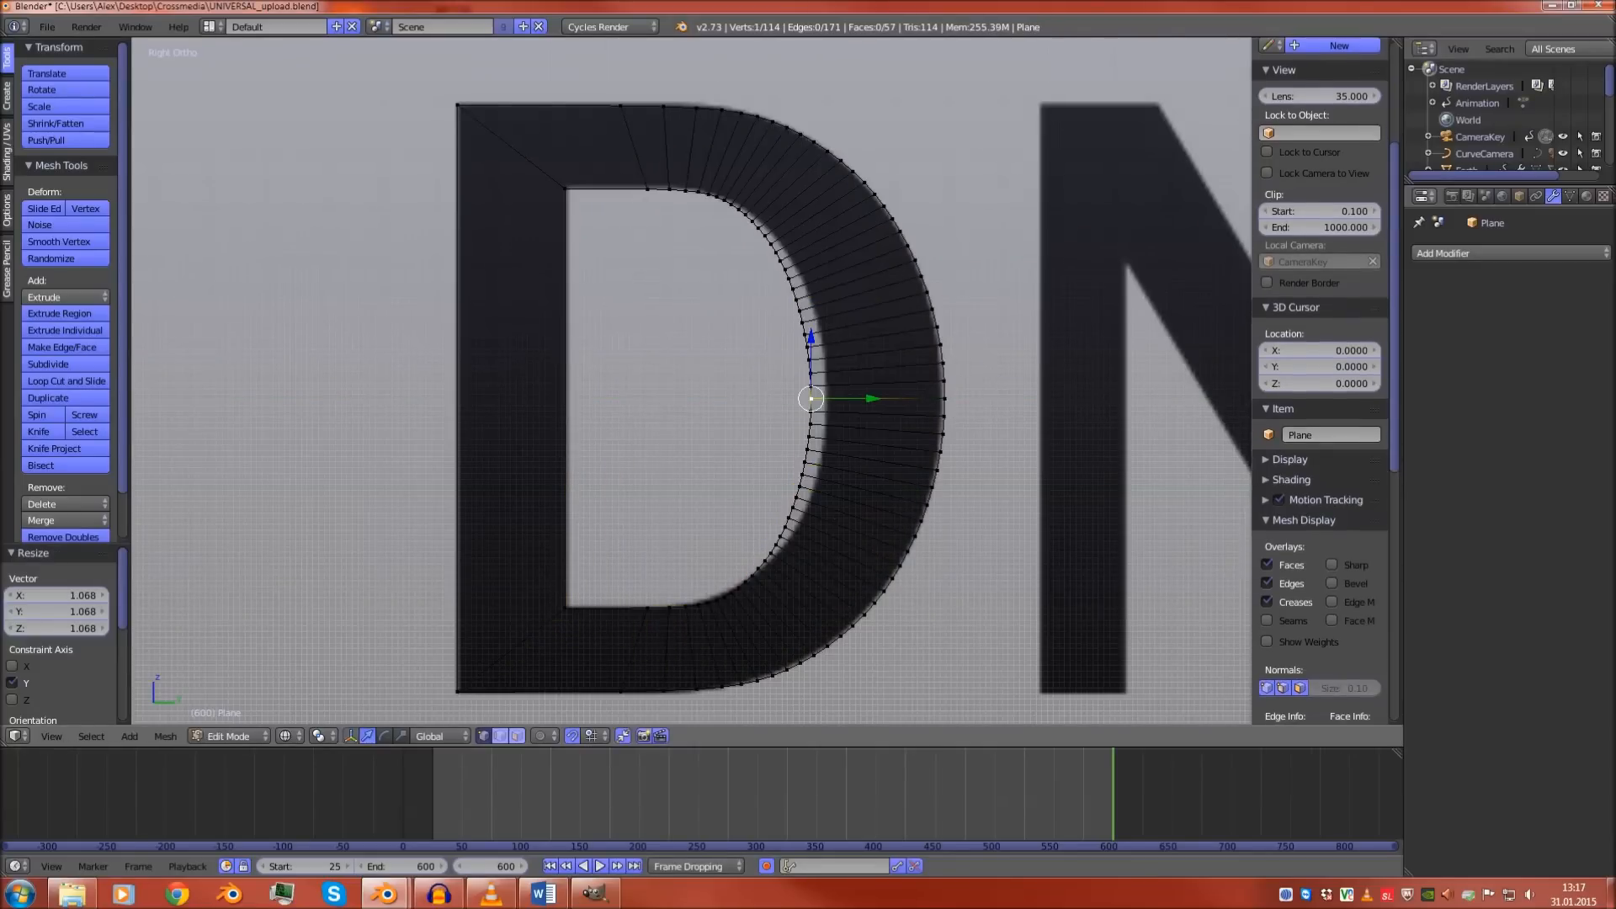
key(o)
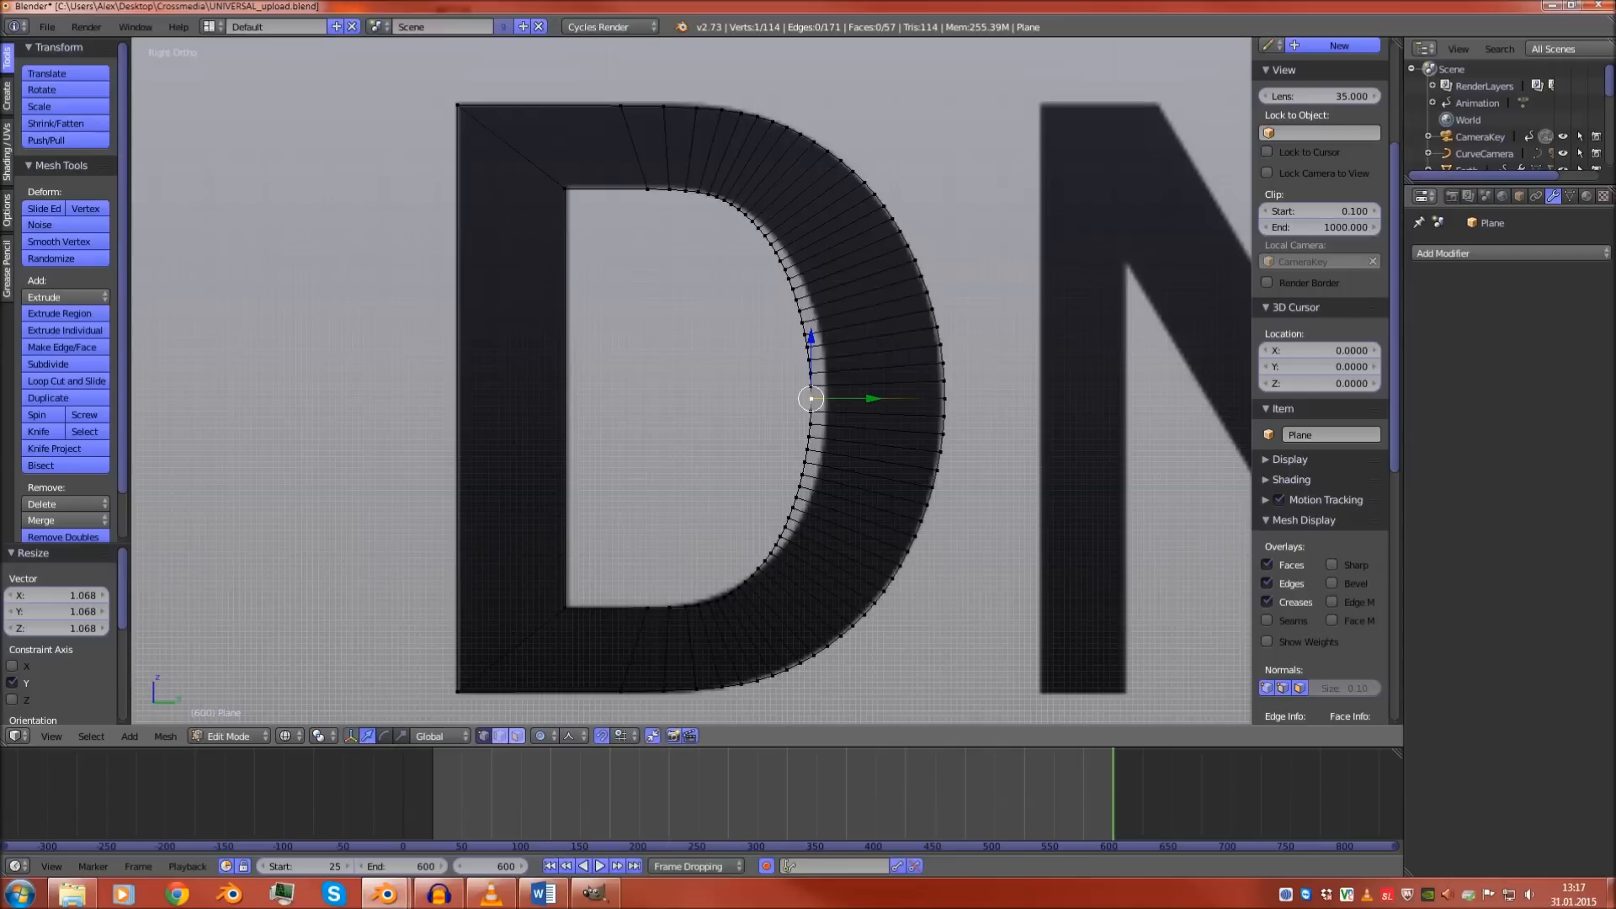
alt+right_click(900, 566)
key(h)
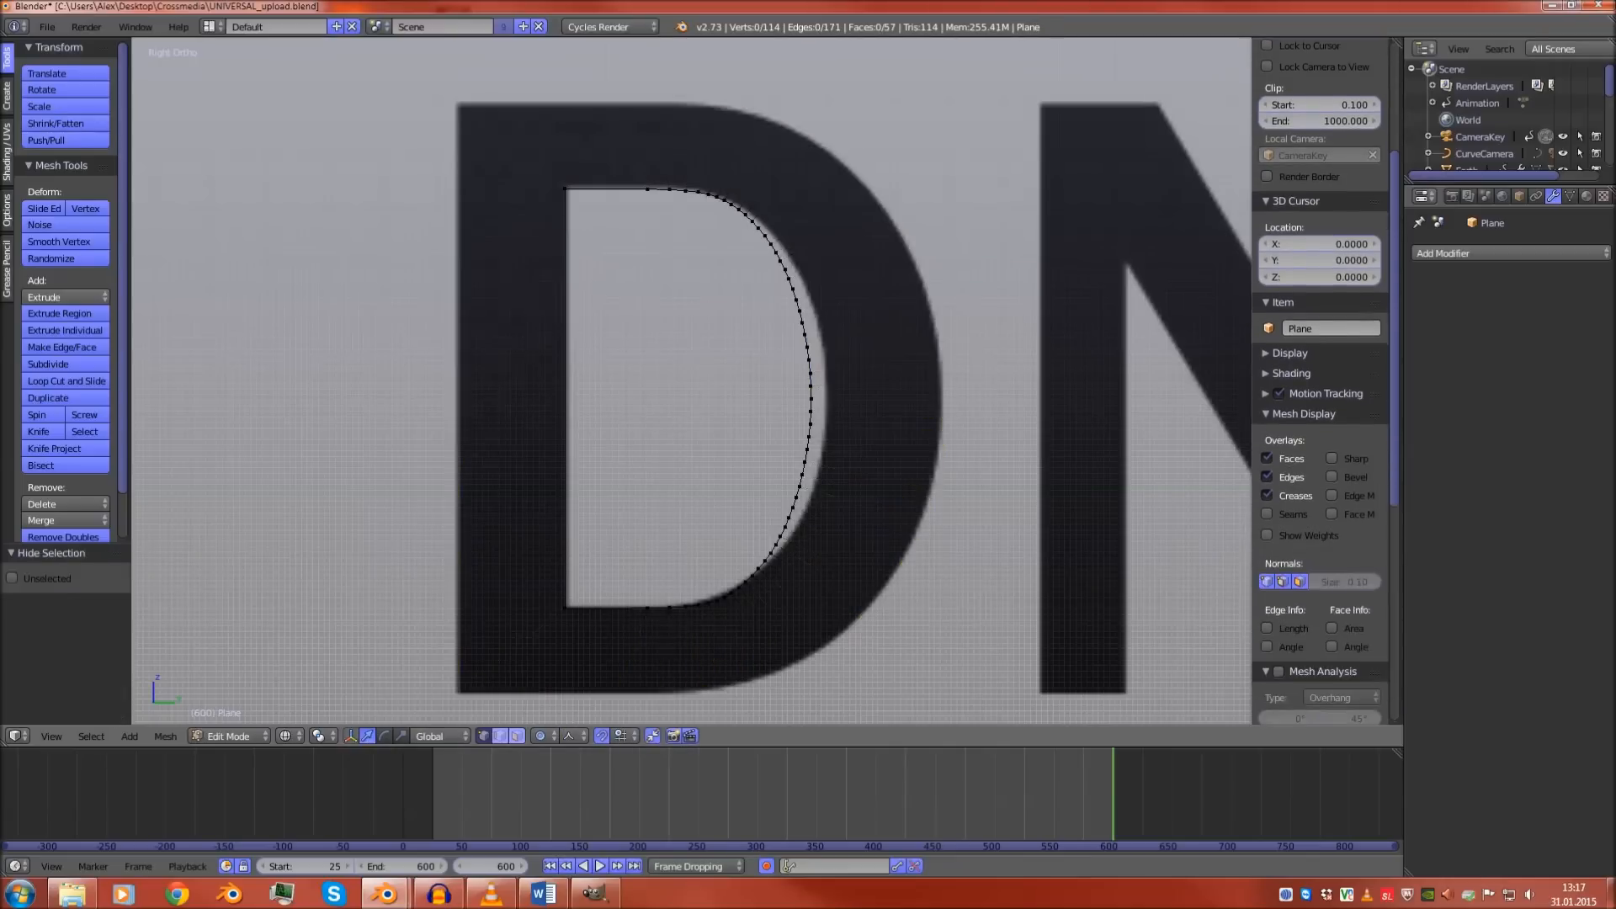
Move the inner curve's outermost vertex about 0.033 along Y with Smooth proportional falloff and a proportional size of about 0.68
right_click(813, 398)
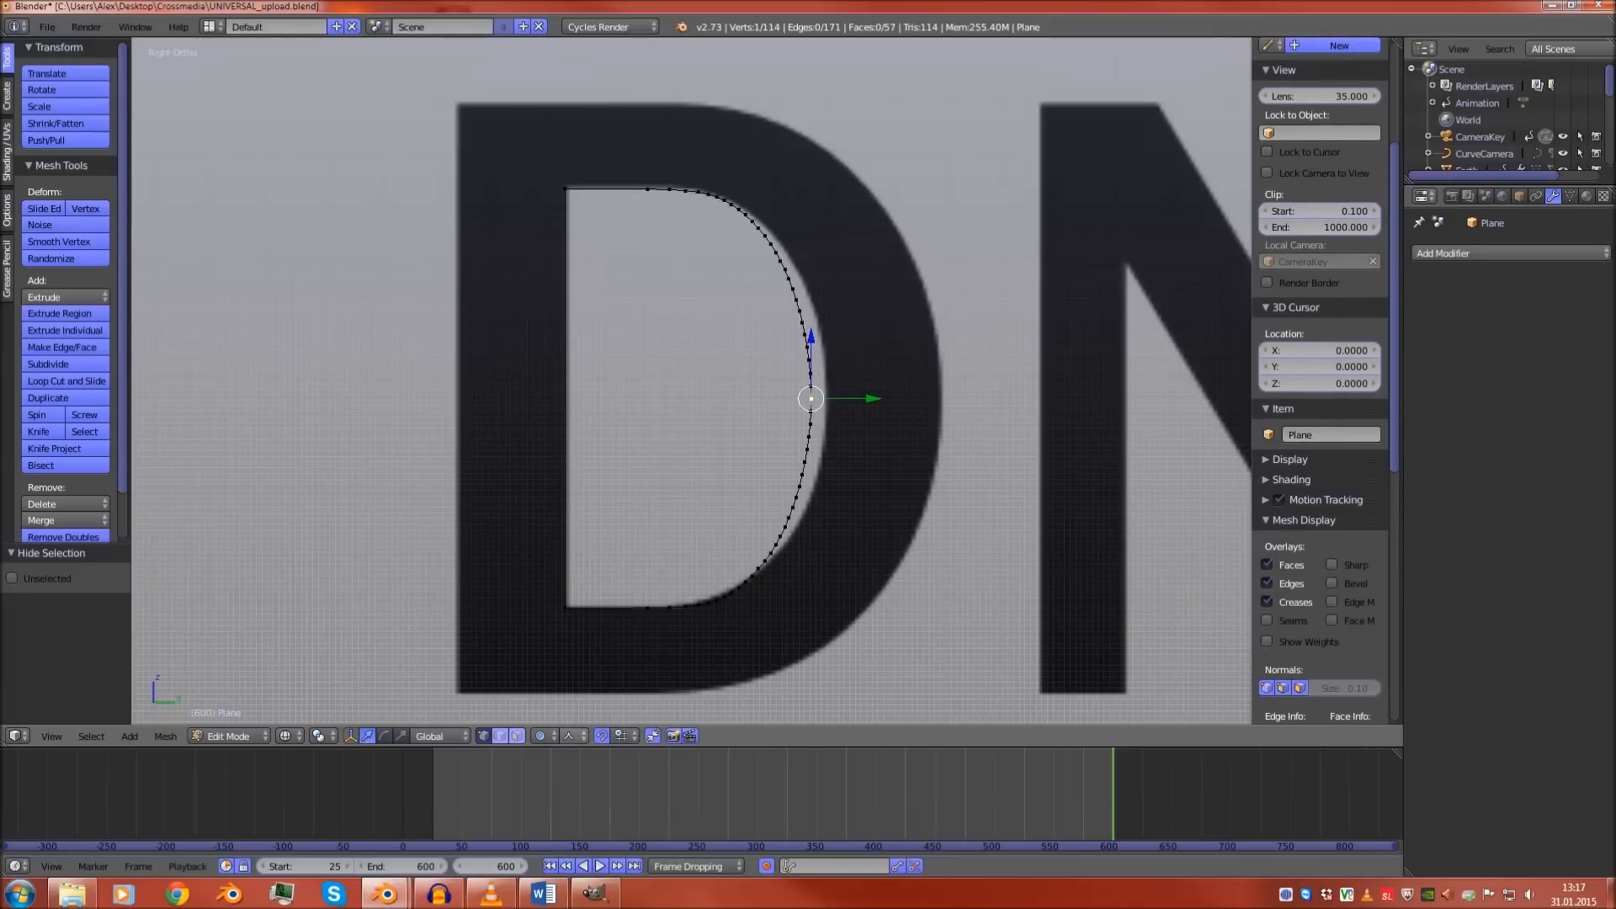
click(571, 736)
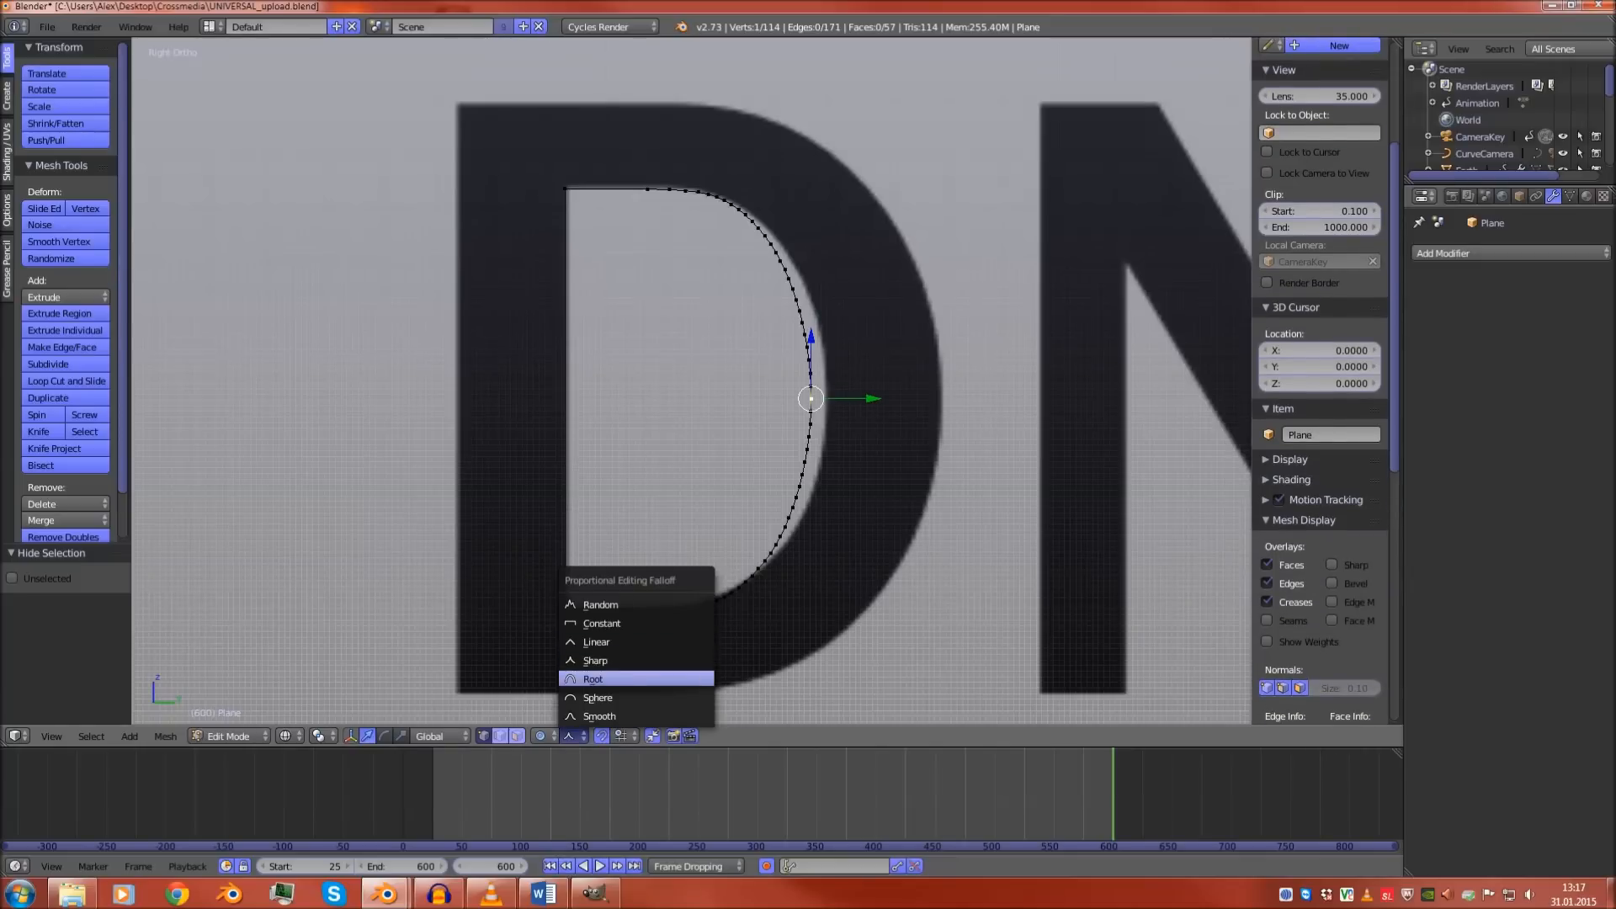
click(599, 716)
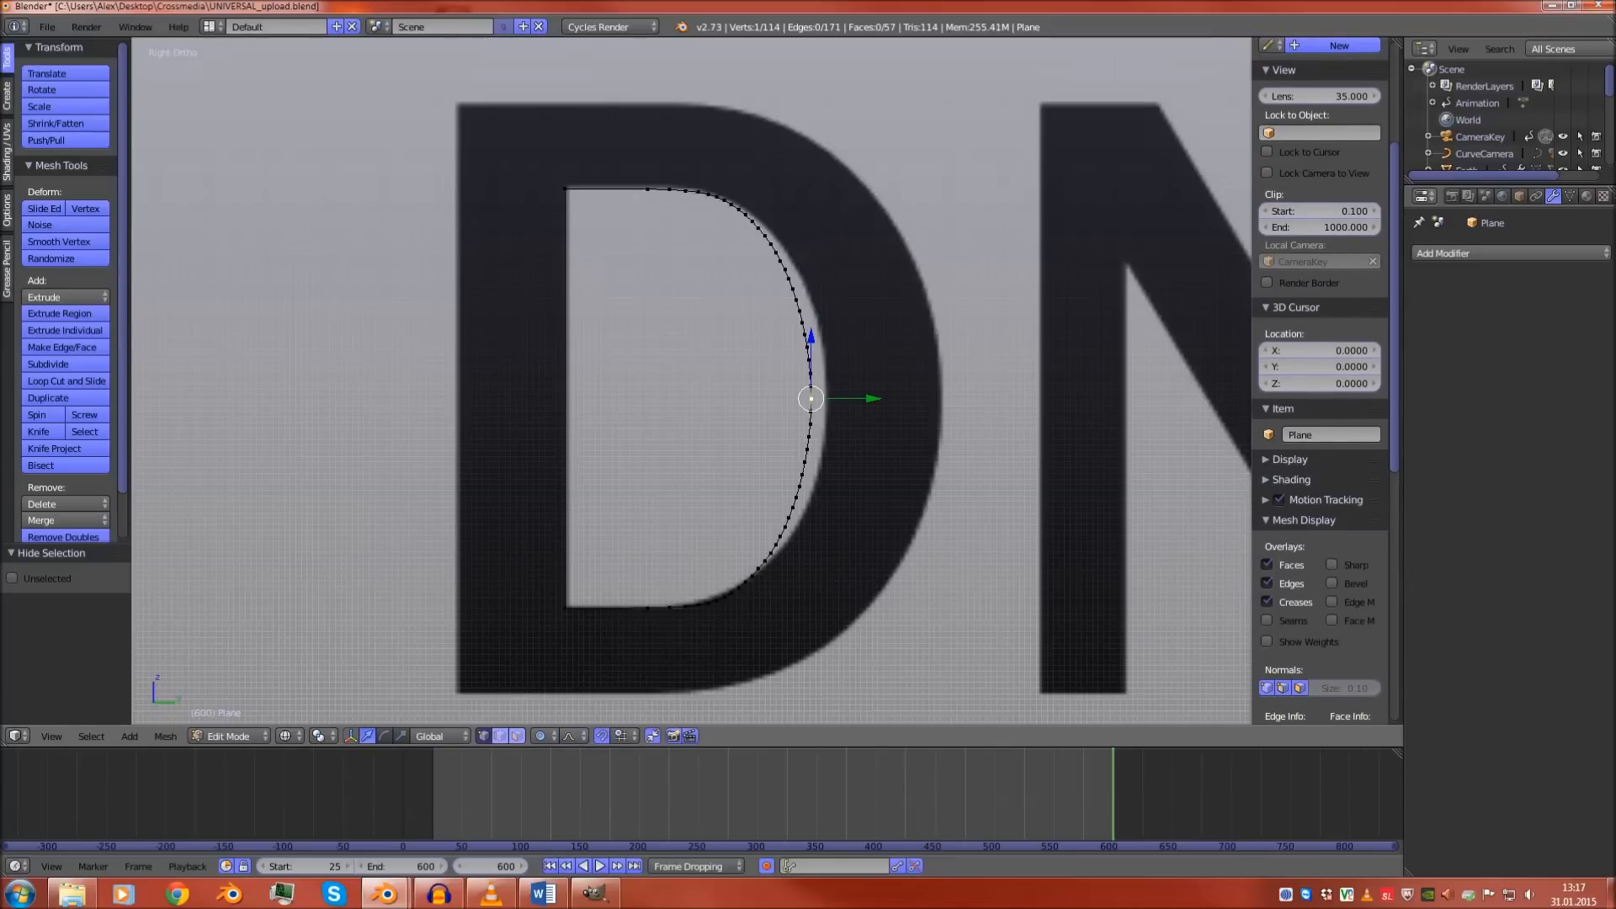
key(g)
key(y)
scroll(826, 398, up, 16)
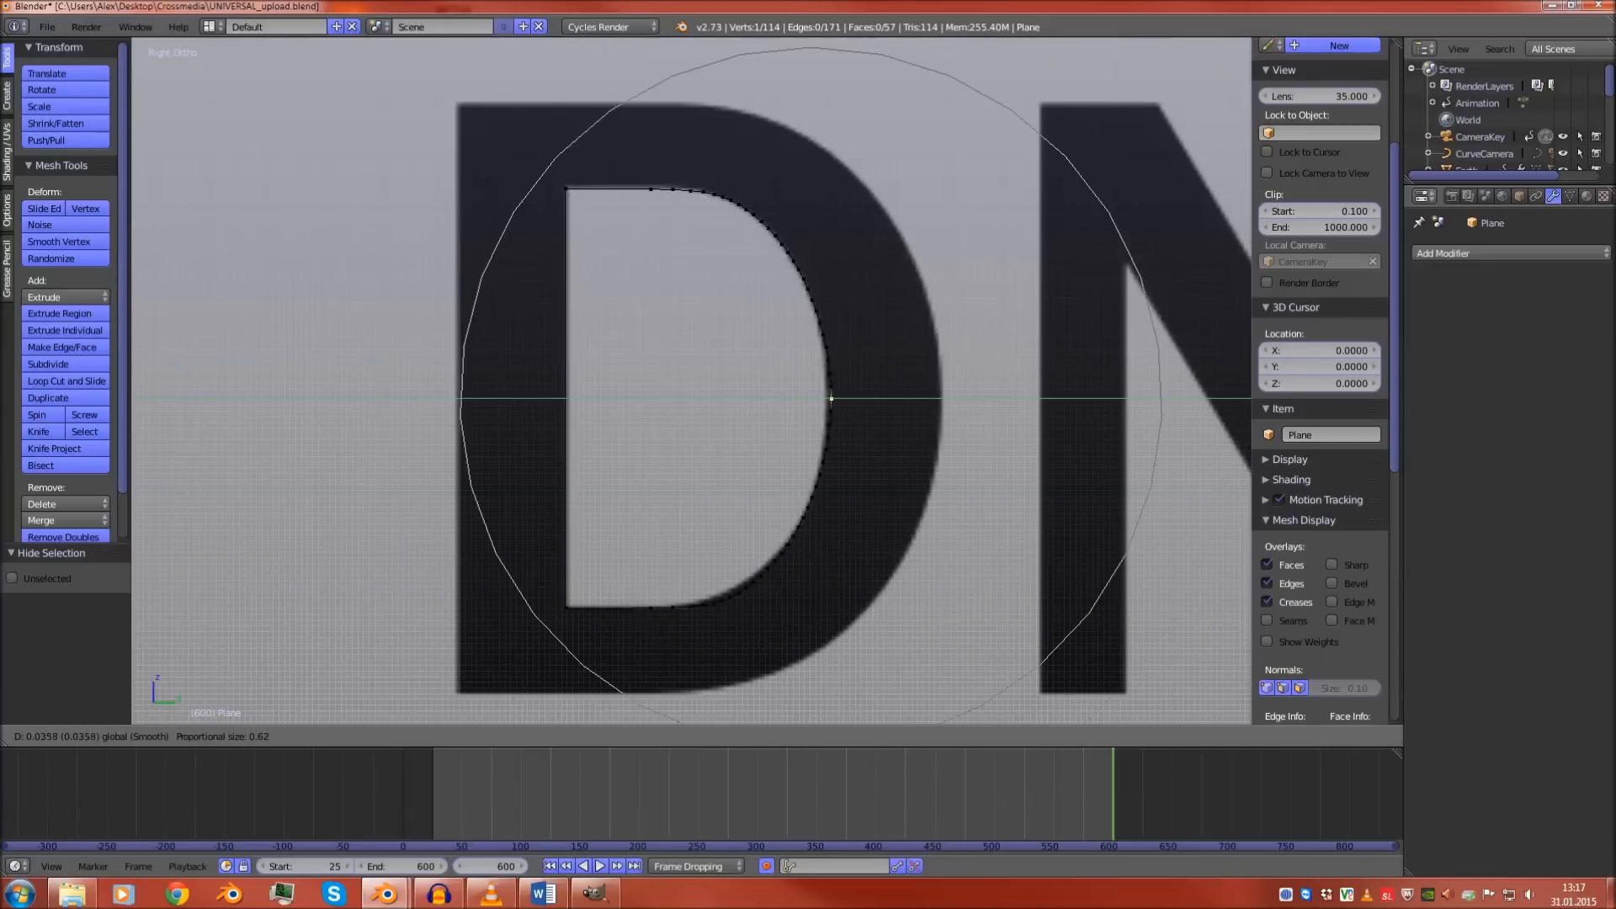
scroll(830, 399, up, 1)
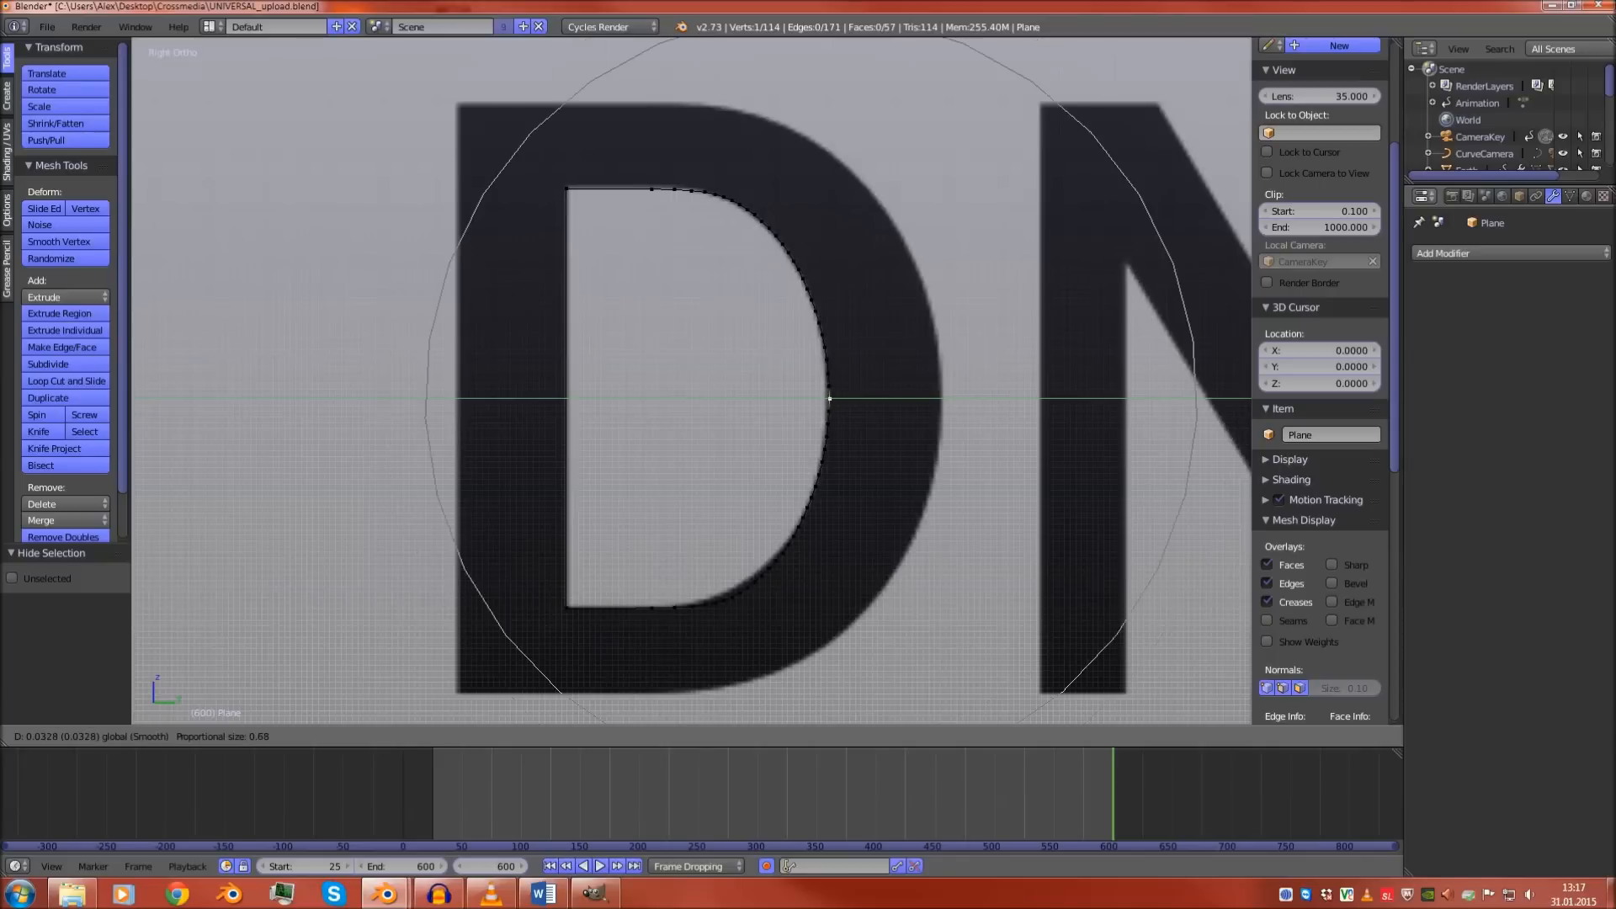
click(829, 398)
key(Tab)
key(Tab)
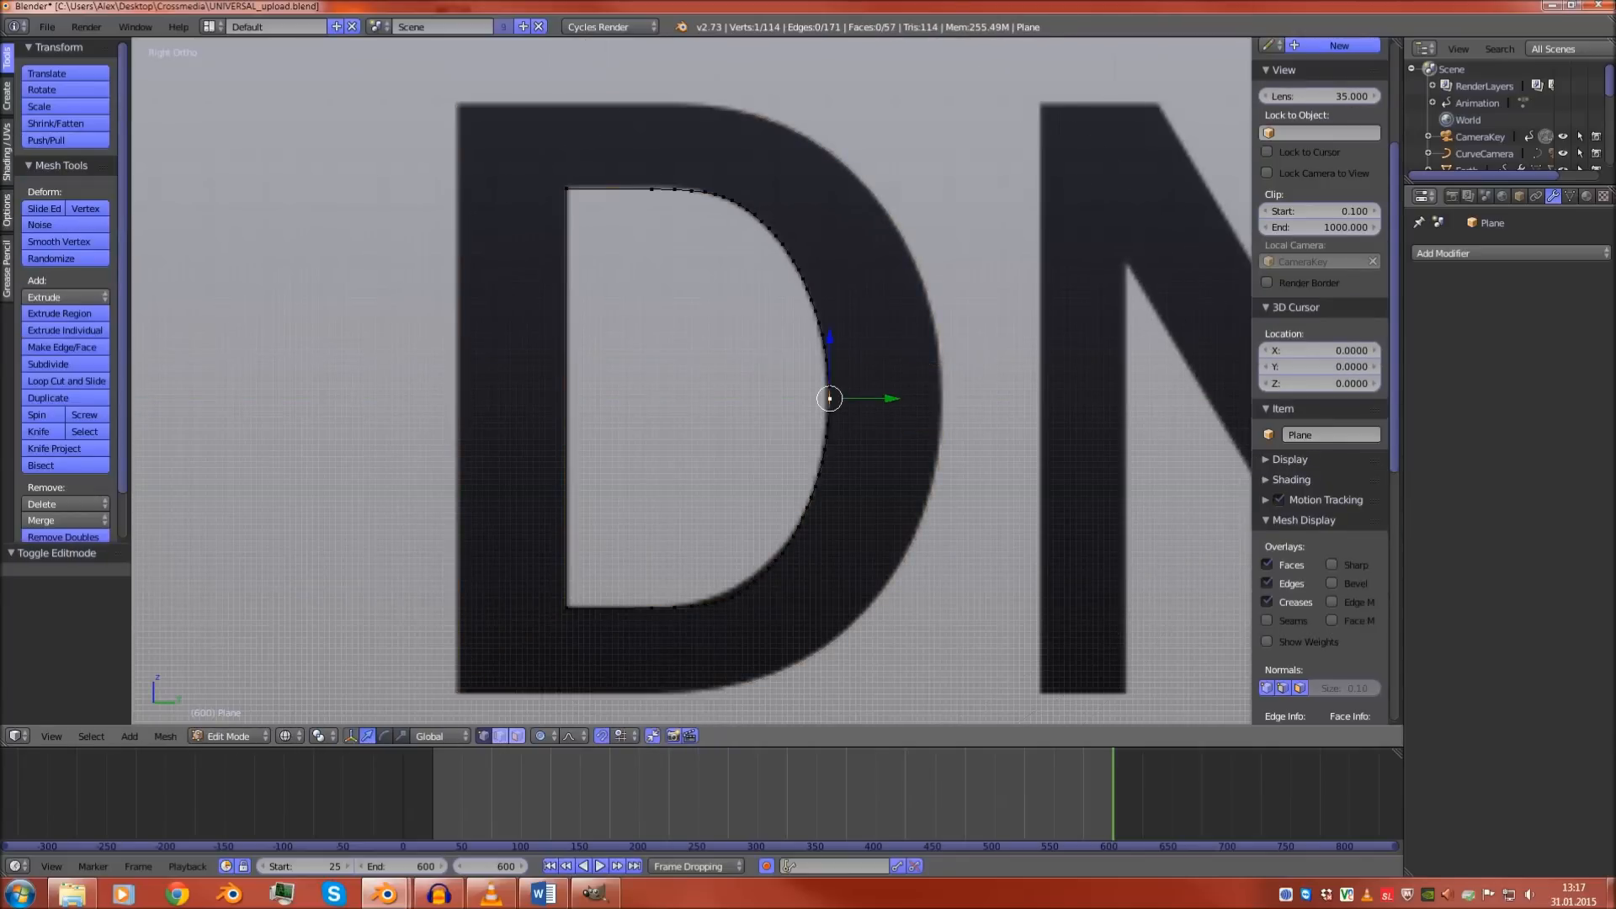
Reveal the D's hidden outer outline and clear the selection
key(alt+h)
key(a)
scroll(829, 399, down, 4)
key(Tab)
Show the D in solid shading and make the normals of all its faces consistent
shift+middle_drag(829, 399, 768, 448)
key(Tab)
scroll(692, 378, up, 3)
key(z)
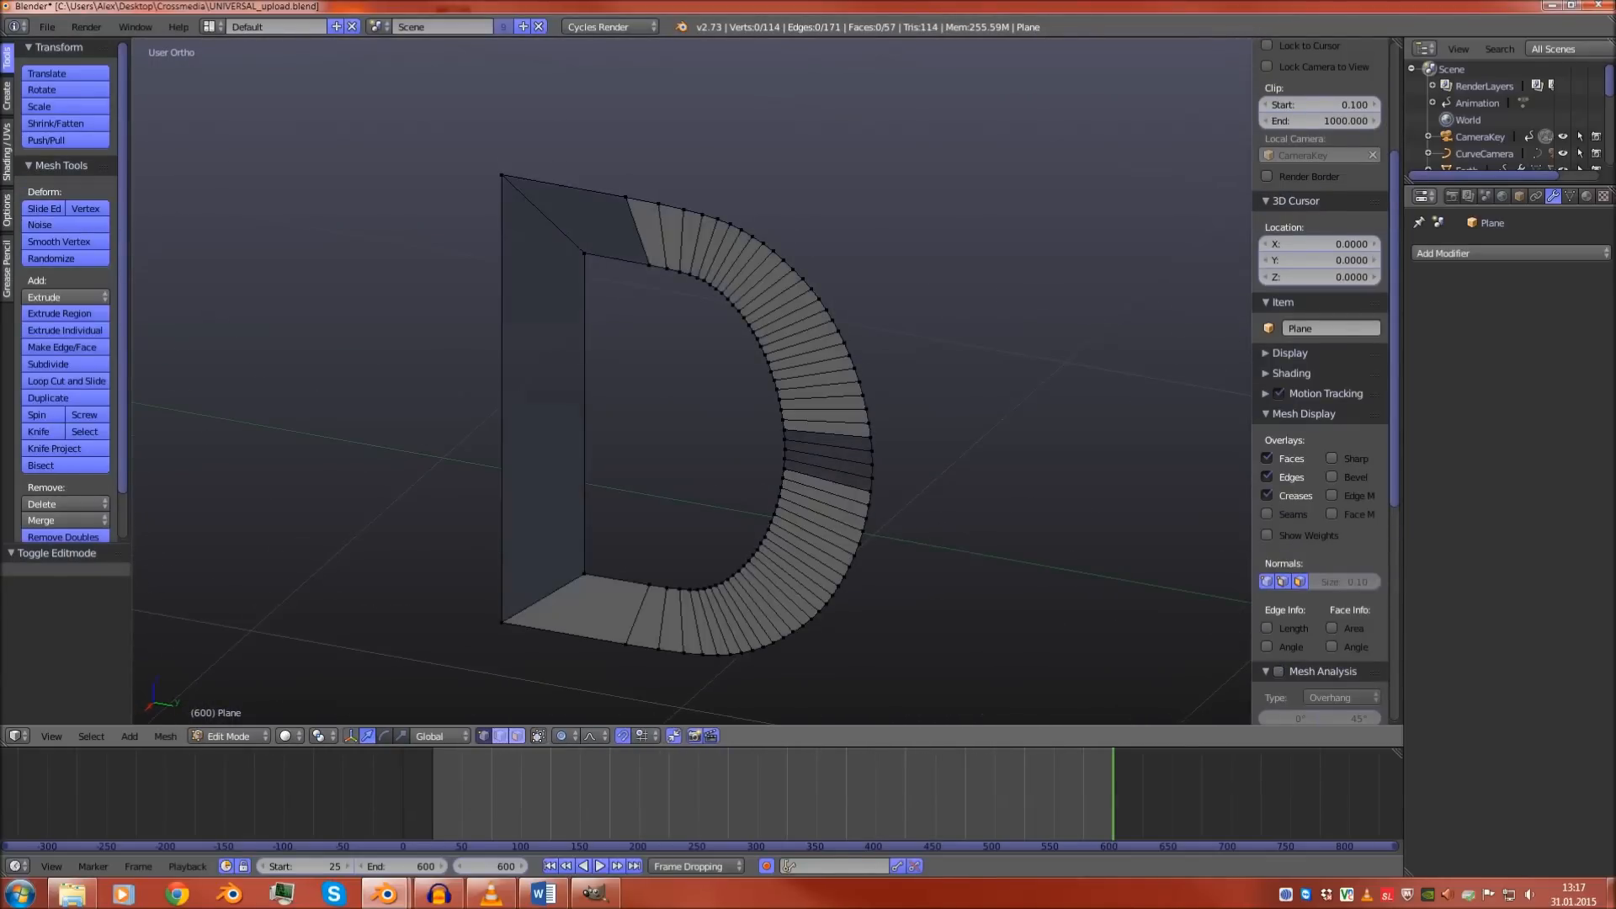
key(a)
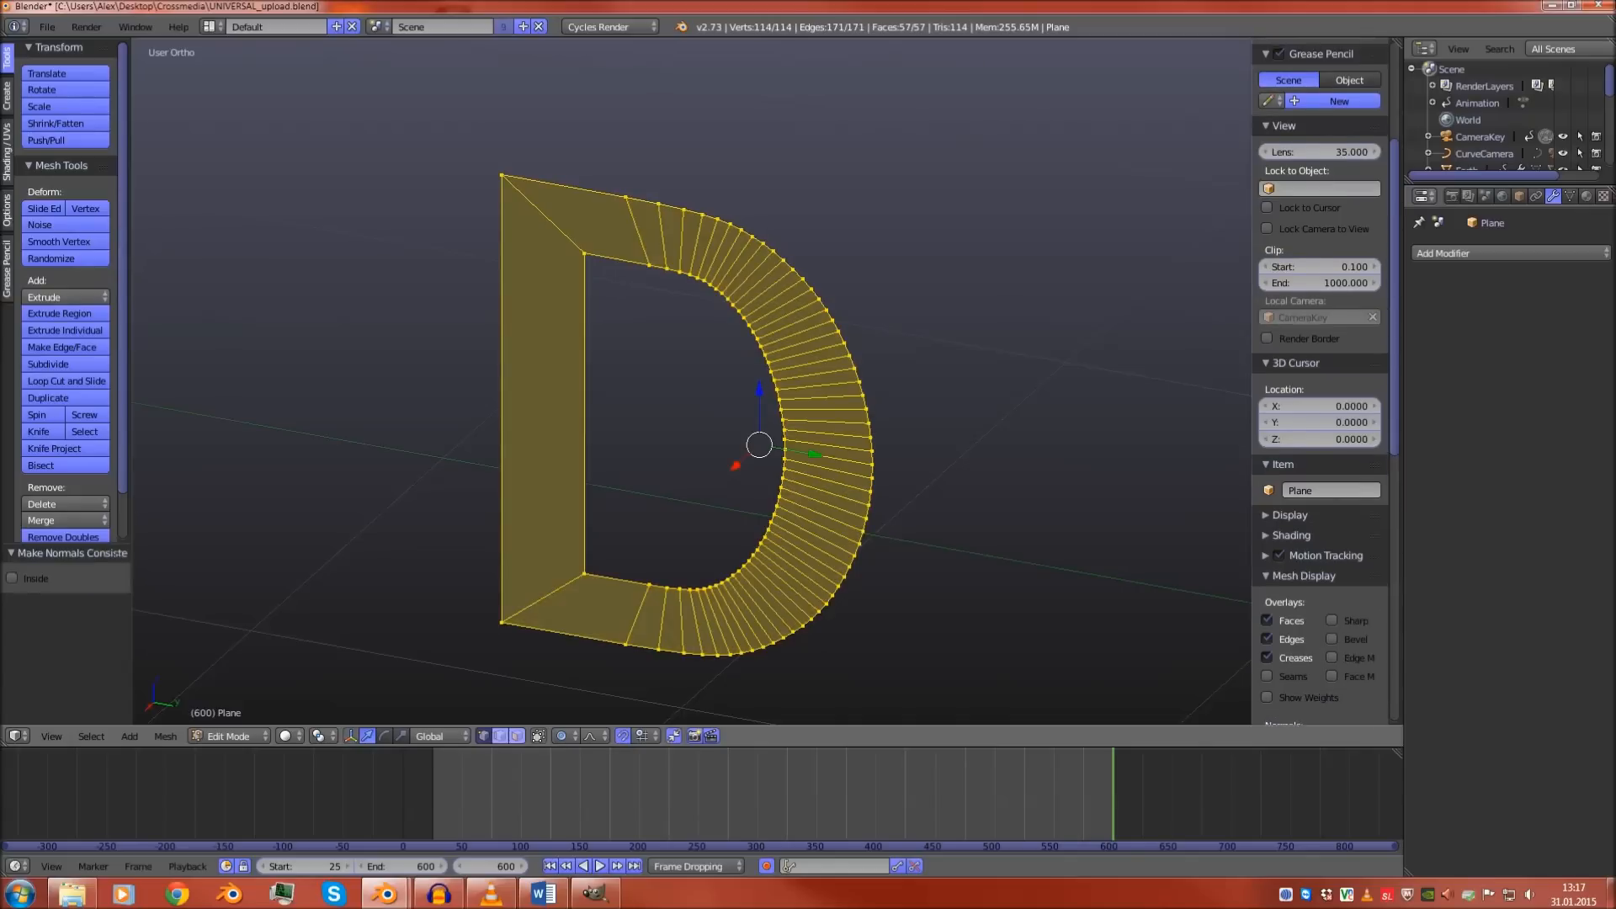
key(Tab)
Check the finished D mesh against the background lettering in the right orthographic view
scroll(691, 395, down, 3)
key(KP_3)
scroll(692, 379, up, 5)
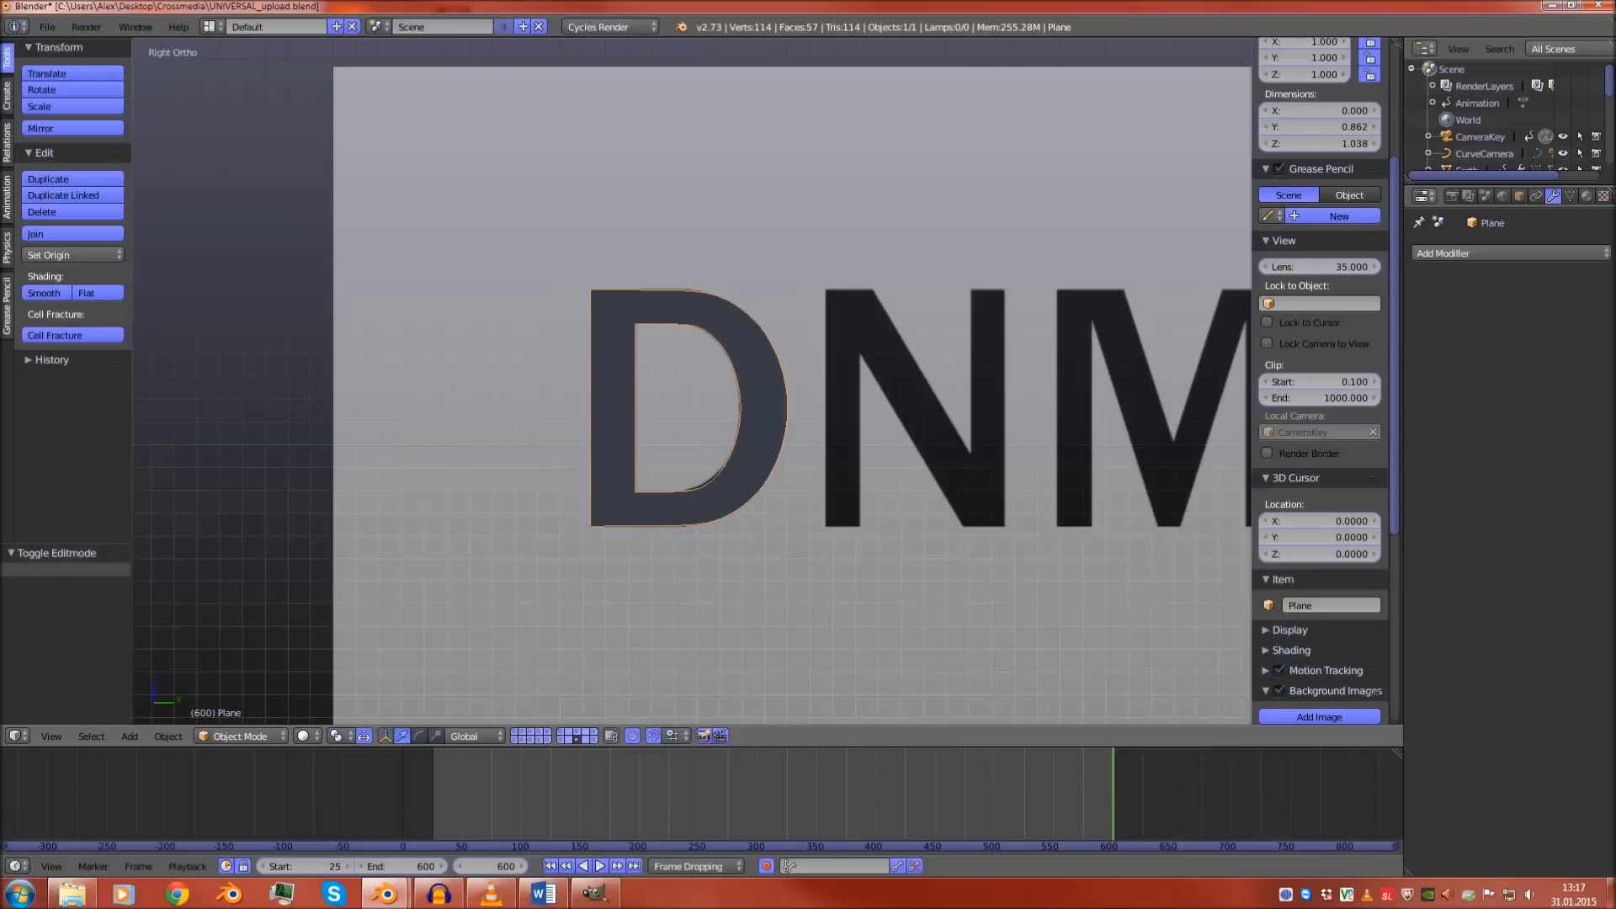
key(Tab)
shift+middle_drag(690, 379, 711, 402)
key(Tab)
scroll(710, 401, down, 1)
key(Tab)
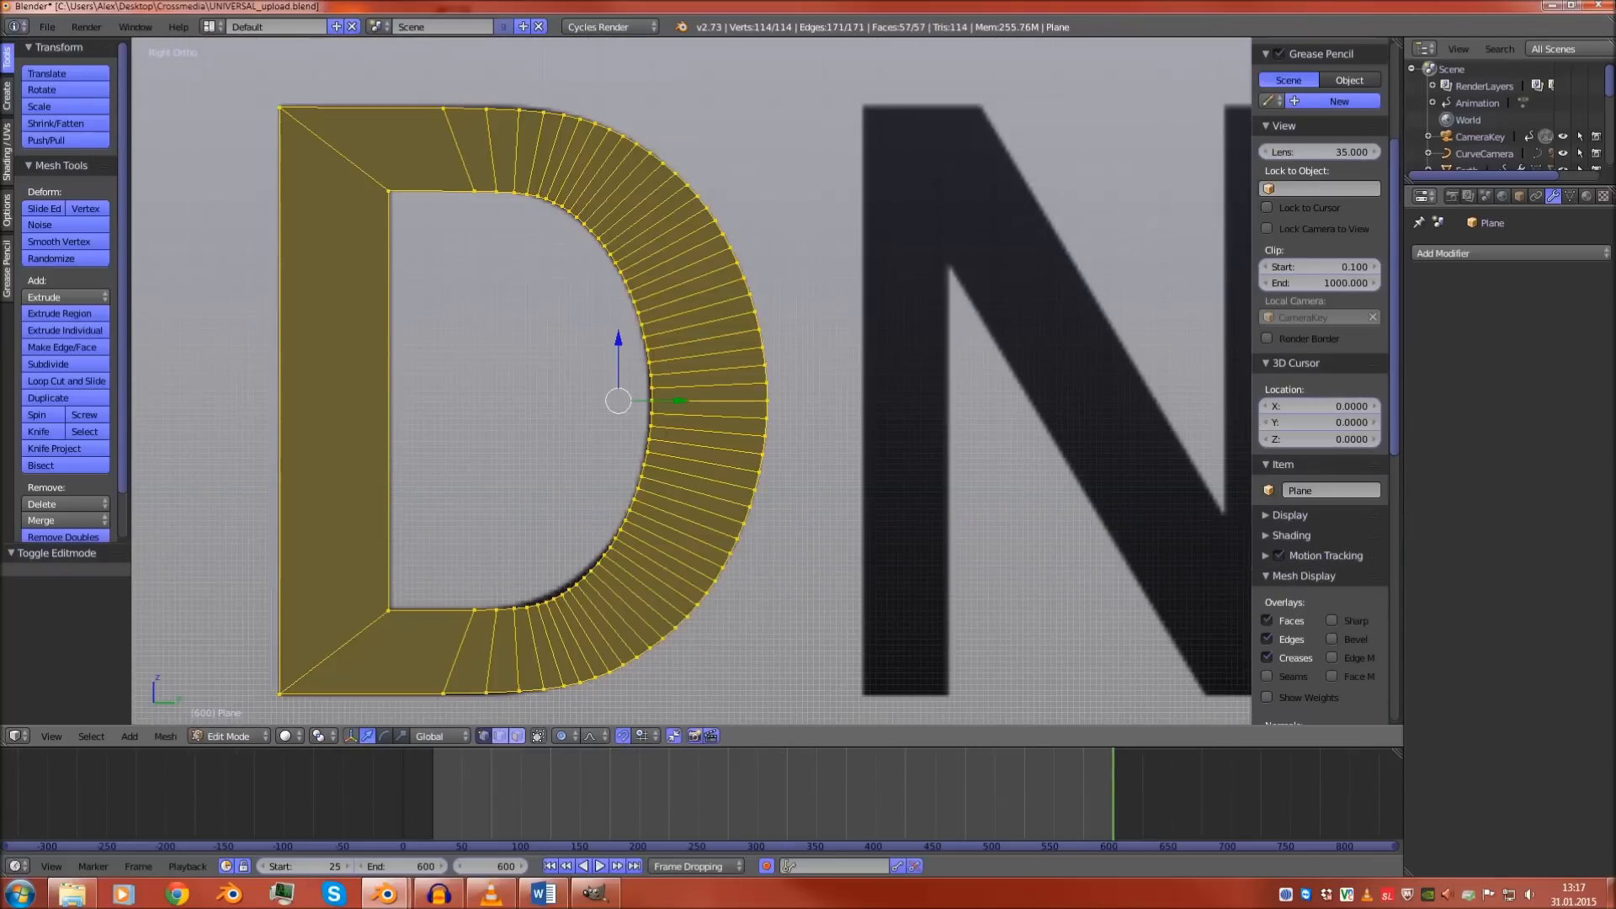
shift+middle_drag(711, 401, 761, 317)
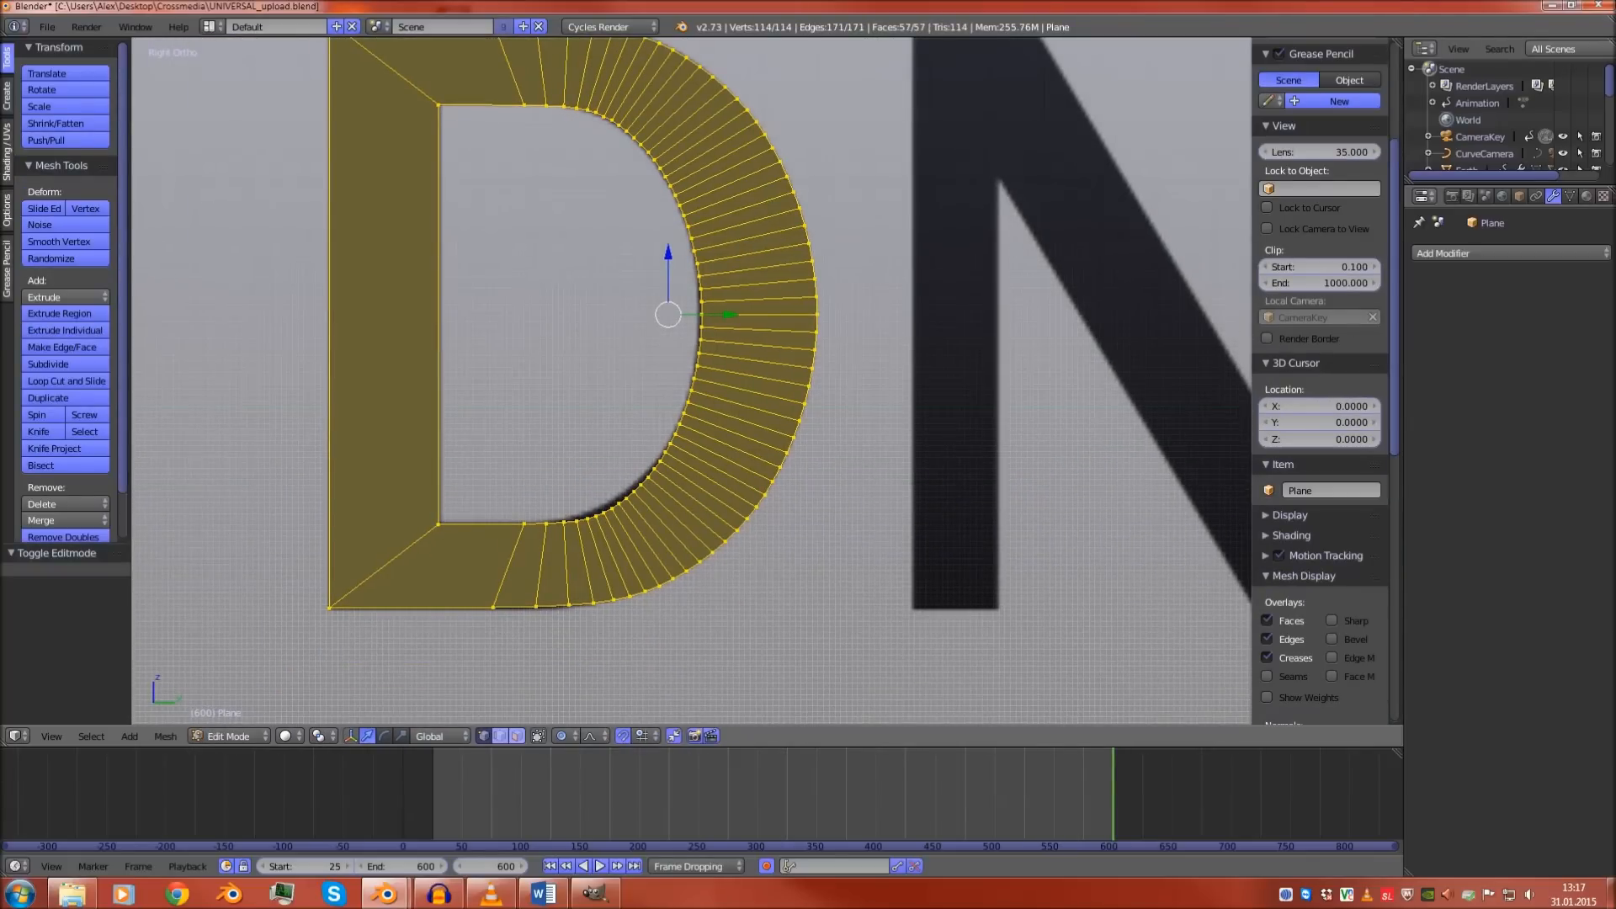
scroll(692, 381, up, 4)
key(Tab)
scroll(692, 380, down, 8)
shift+middle_drag(692, 381, 508, 402)
scroll(542, 400, up, 3)
key(Tab)
scroll(542, 400, down, 2)
right_click(266, 537)
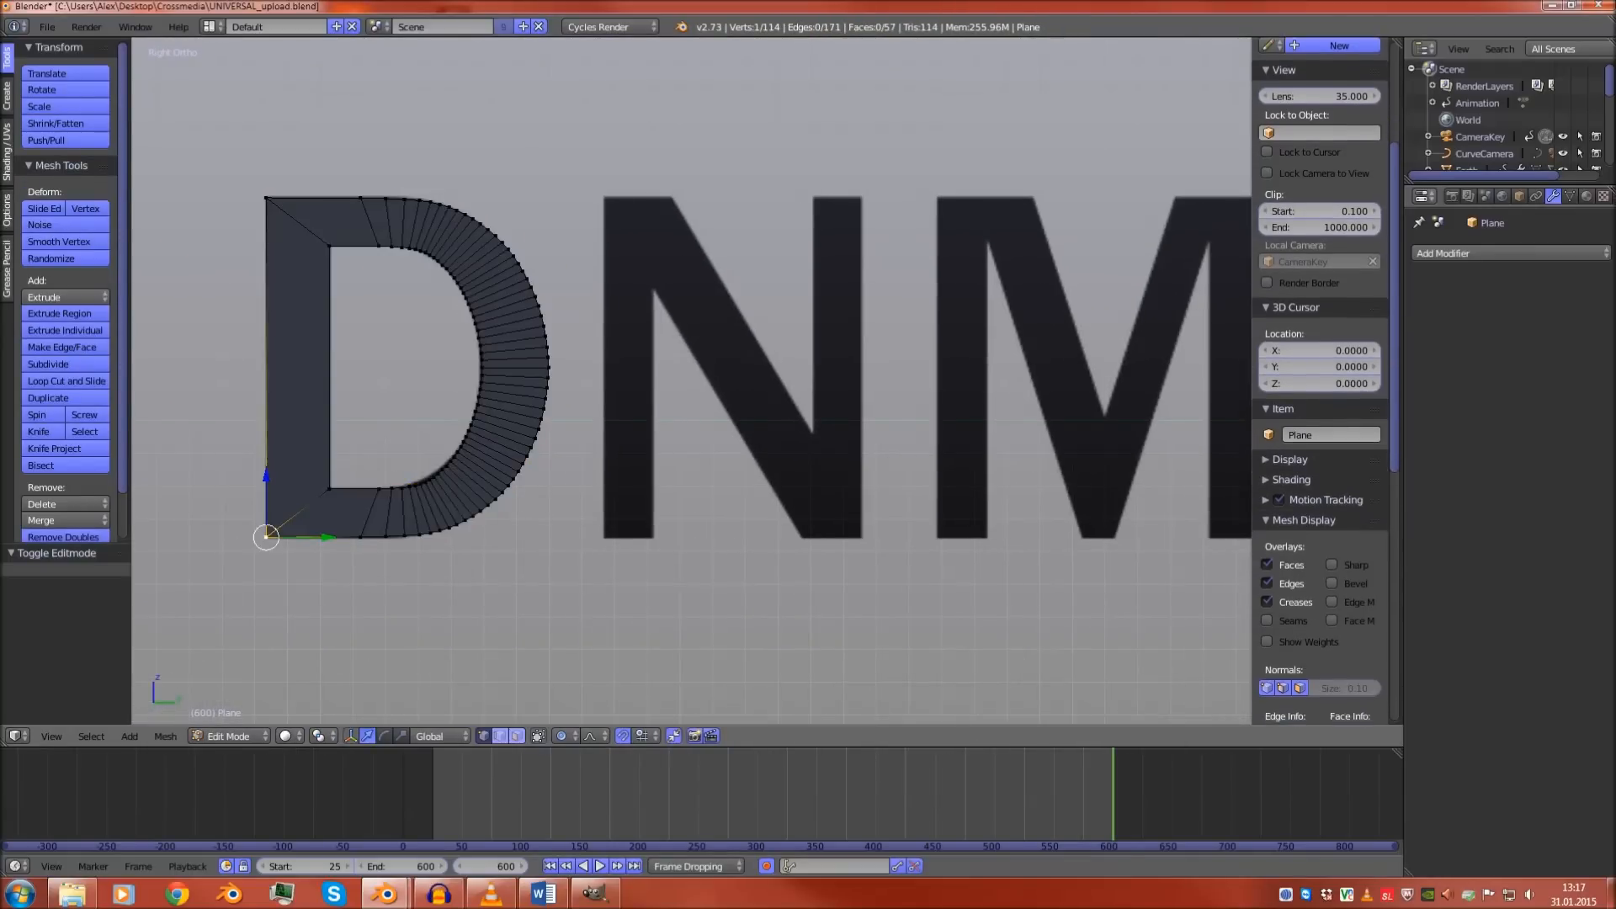
key(e)
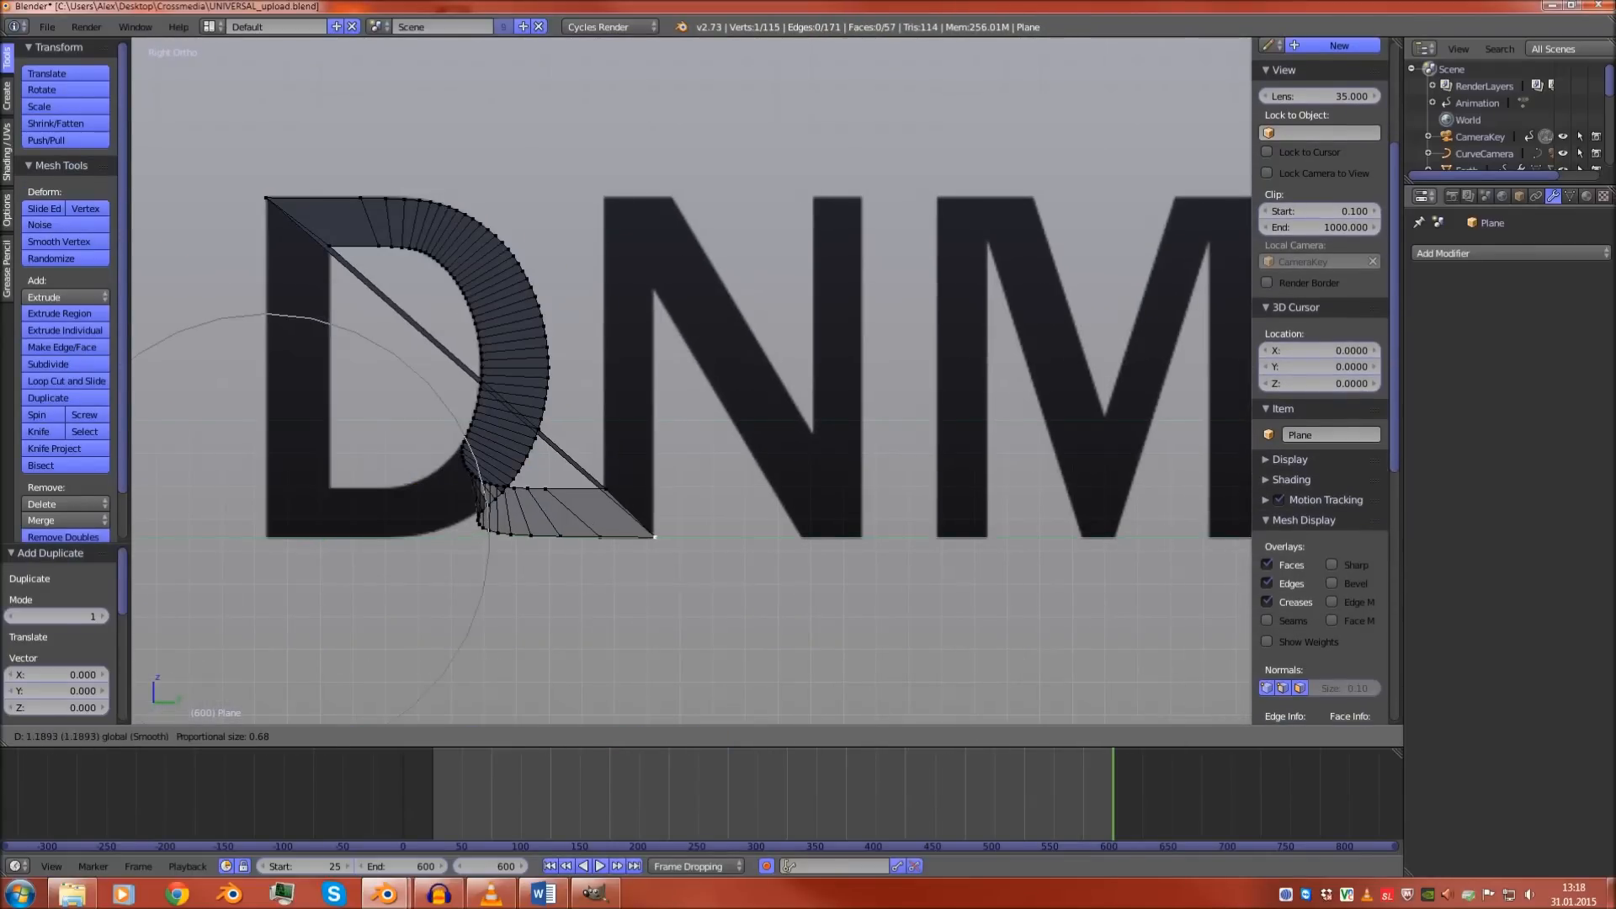
key(Escape)
key(ctrl+z)
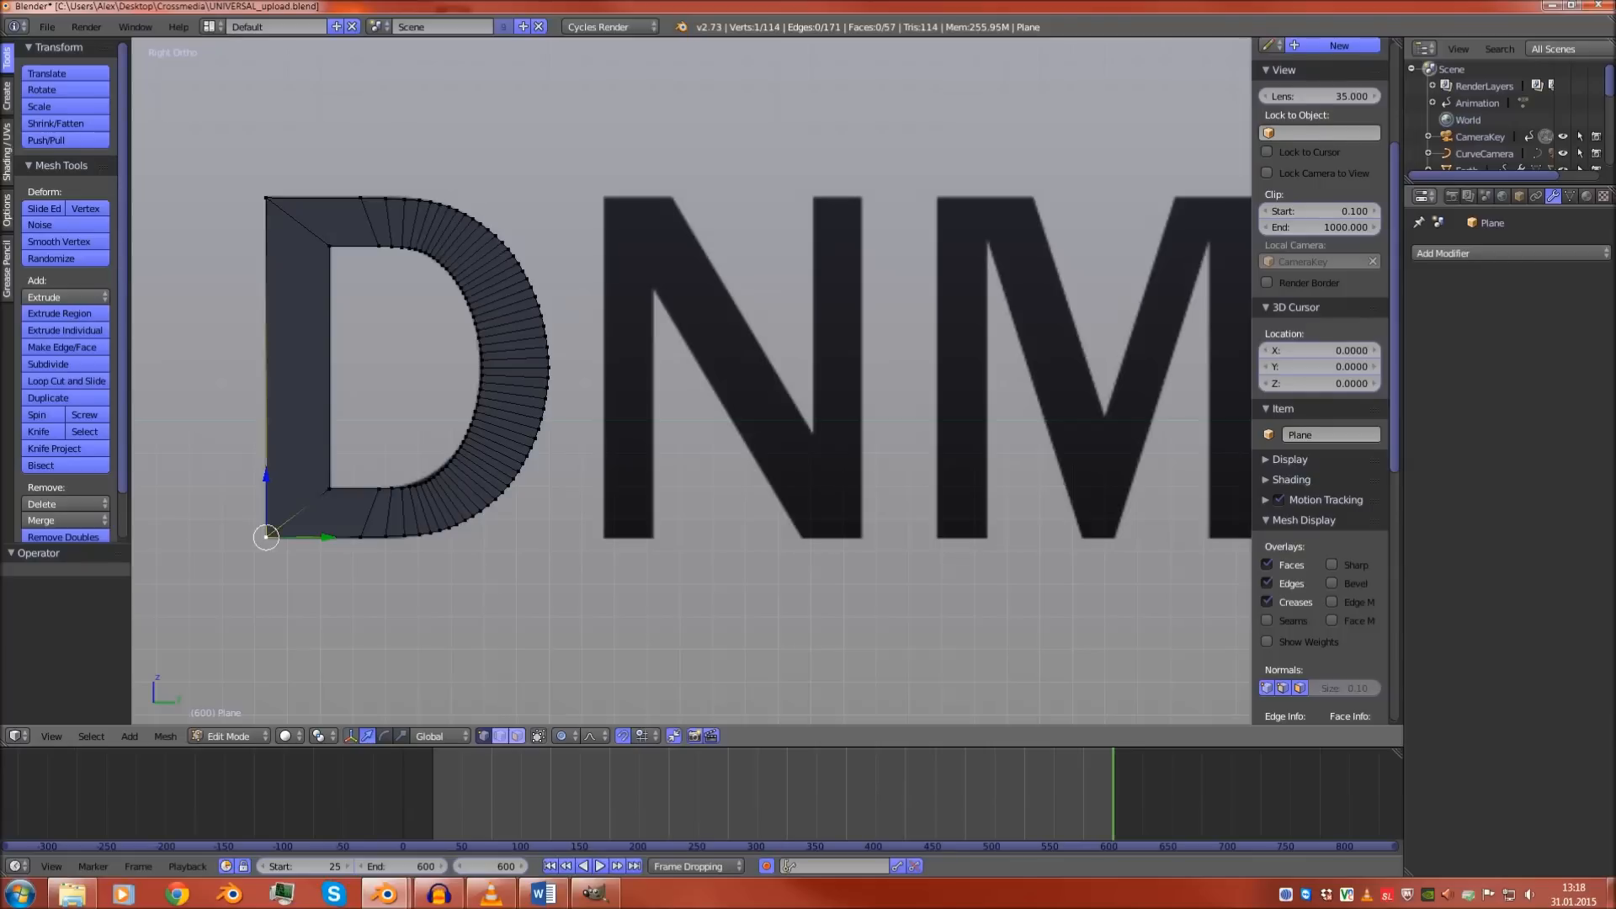
key(ctrl+z)
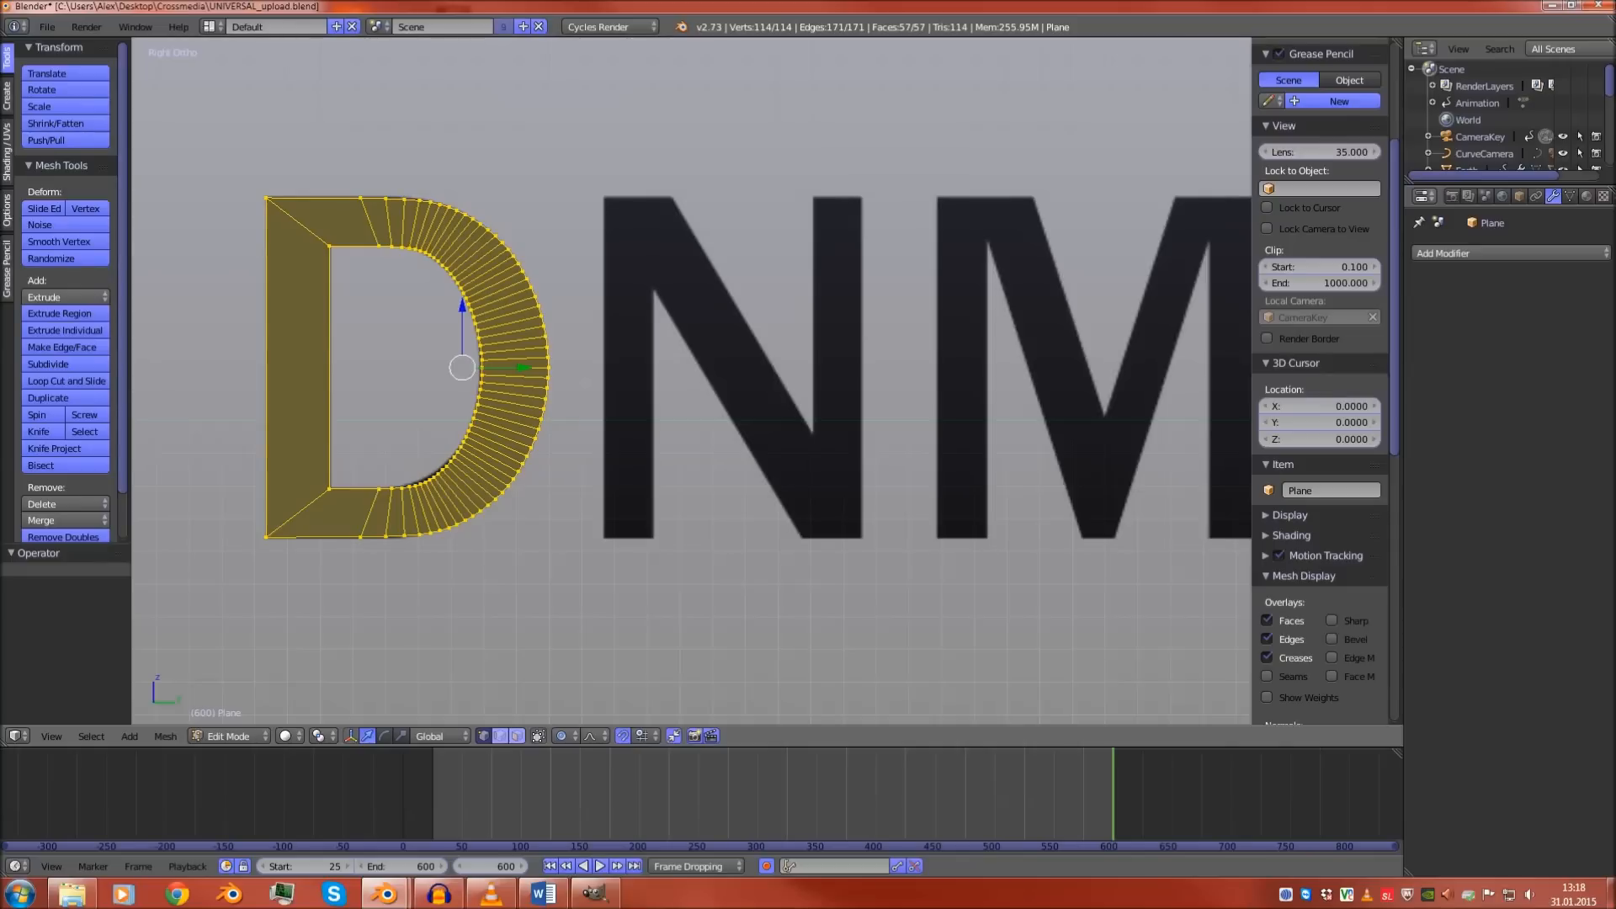
Move the D's lower inner curve onto the edge of the background letter using proportional editing, then return to Object Mode
scroll(692, 381, up, 2)
shift+middle_drag(404, 472, 708, 382)
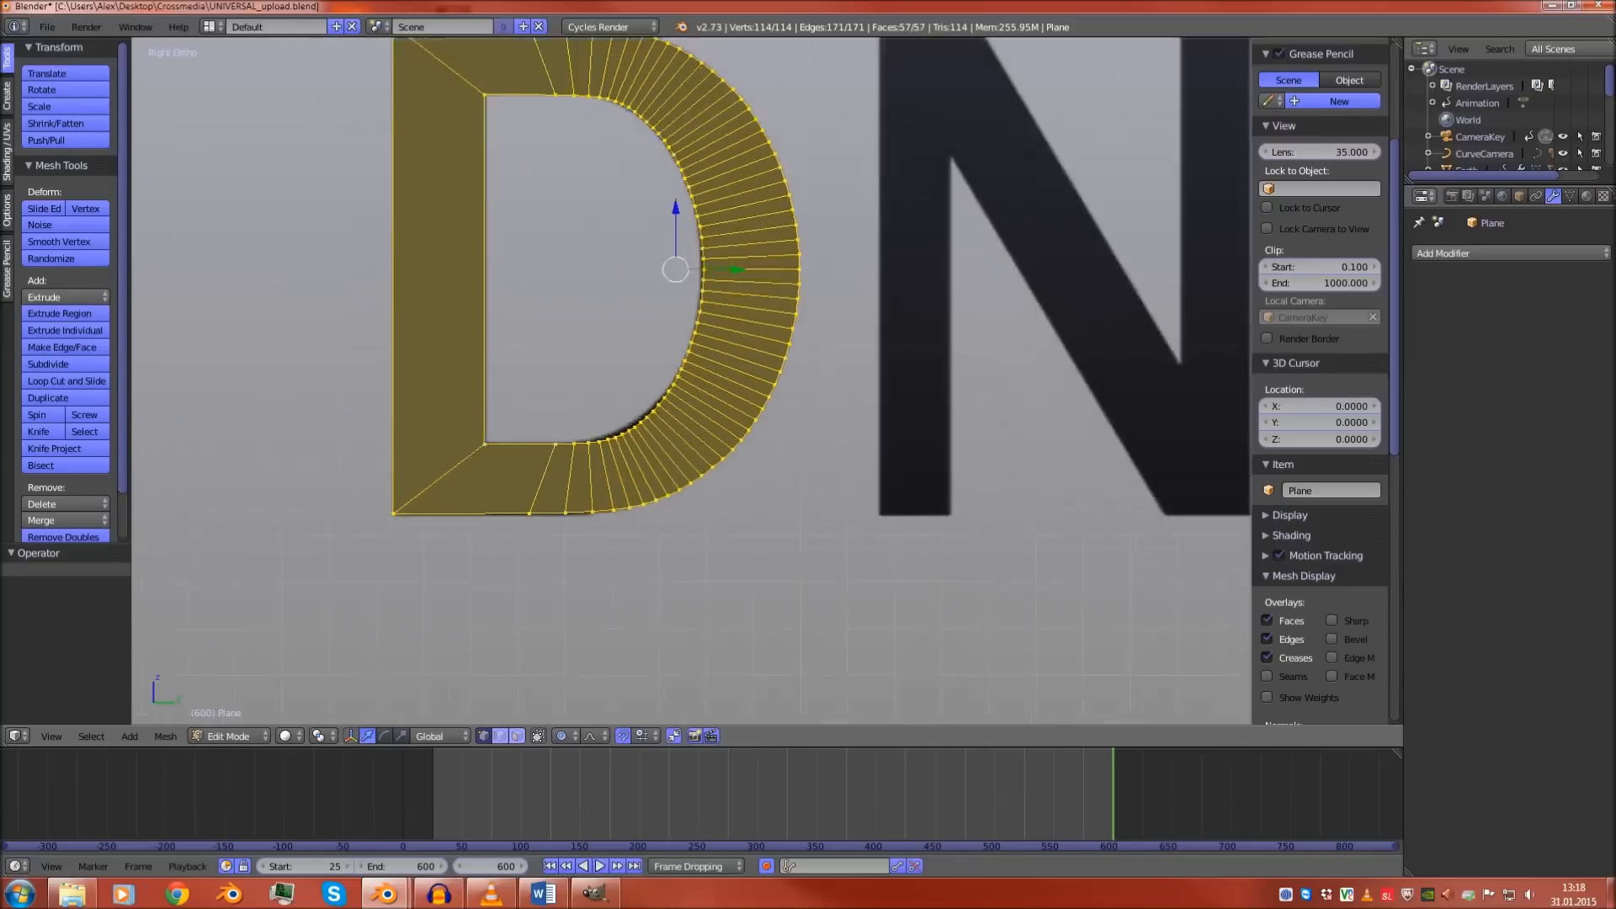
scroll(692, 380, up, 7)
right_click(466, 561)
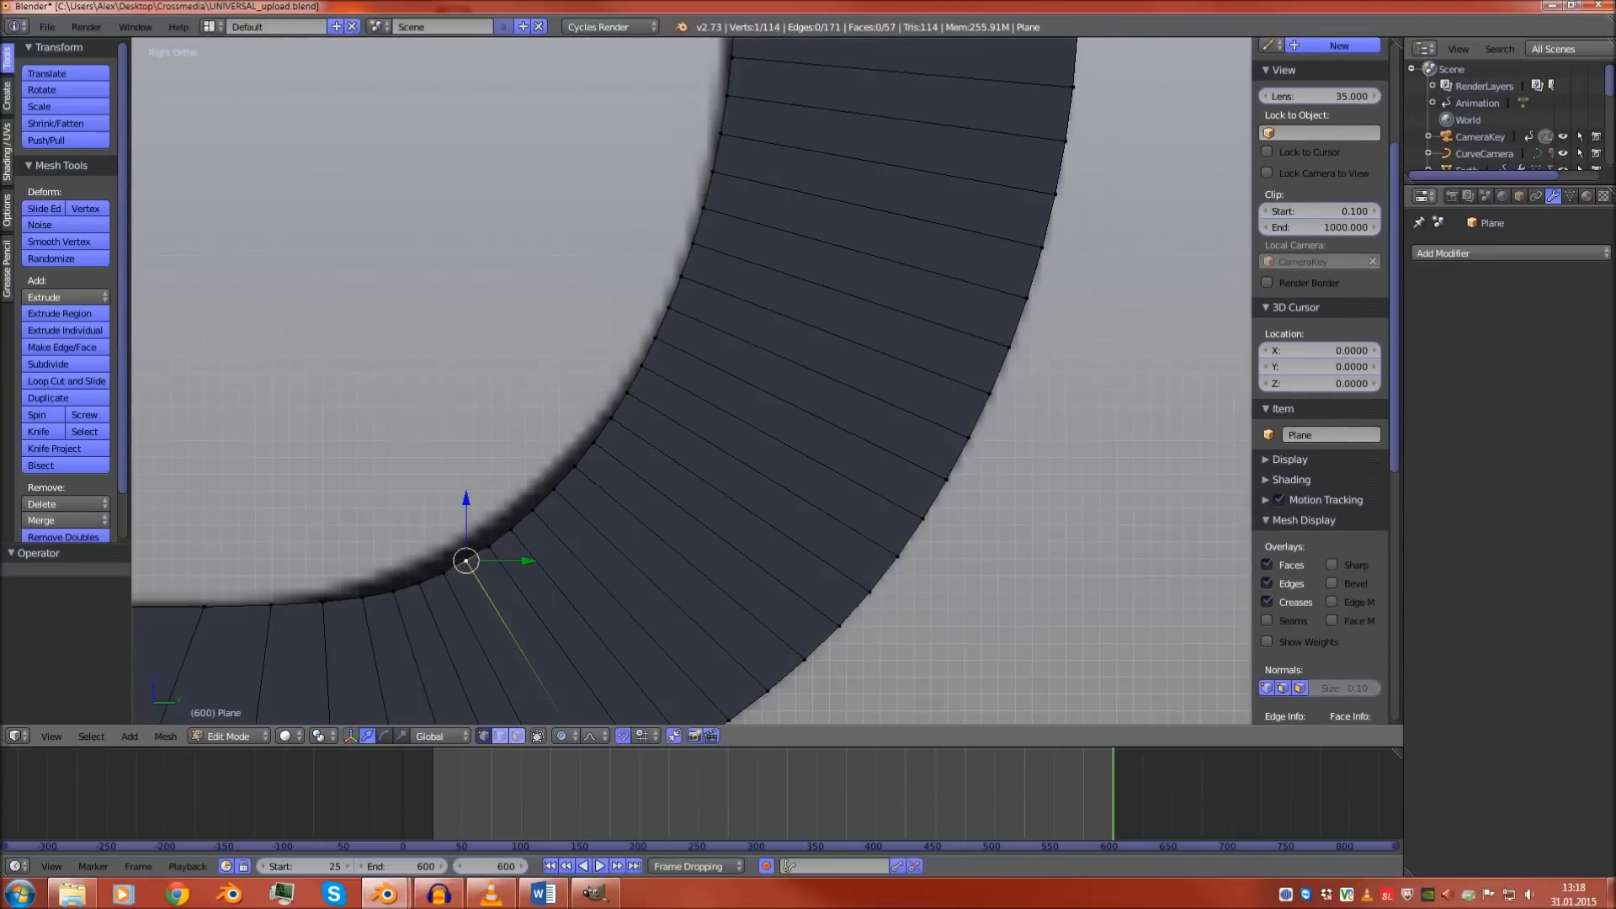
scroll(467, 561, down, 3)
key(g)
scroll(556, 478, up, 5)
scroll(557, 478, up, 2)
click(557, 478)
key(Tab)
scroll(557, 478, down, 7)
shift+middle_drag(556, 478, 469, 507)
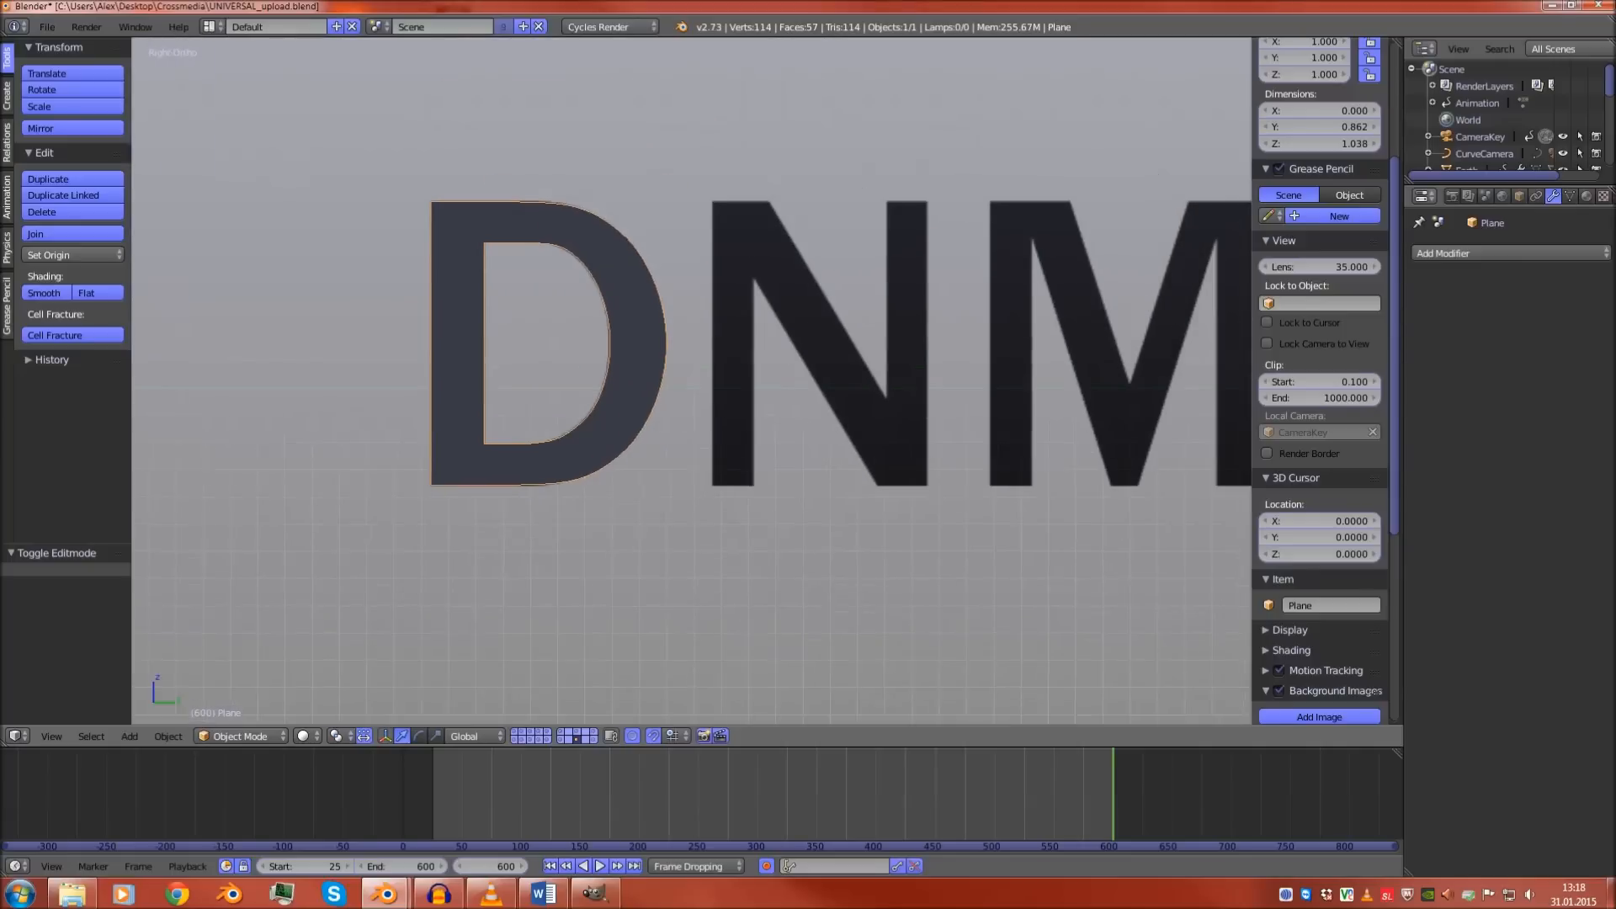
Disable proportional editing and duplicate the D's lower-left corner vertex 1.032 along Y to the N's lower-left corner
key(Tab)
scroll(692, 380, up, 2)
right_click(315, 530)
key(o)
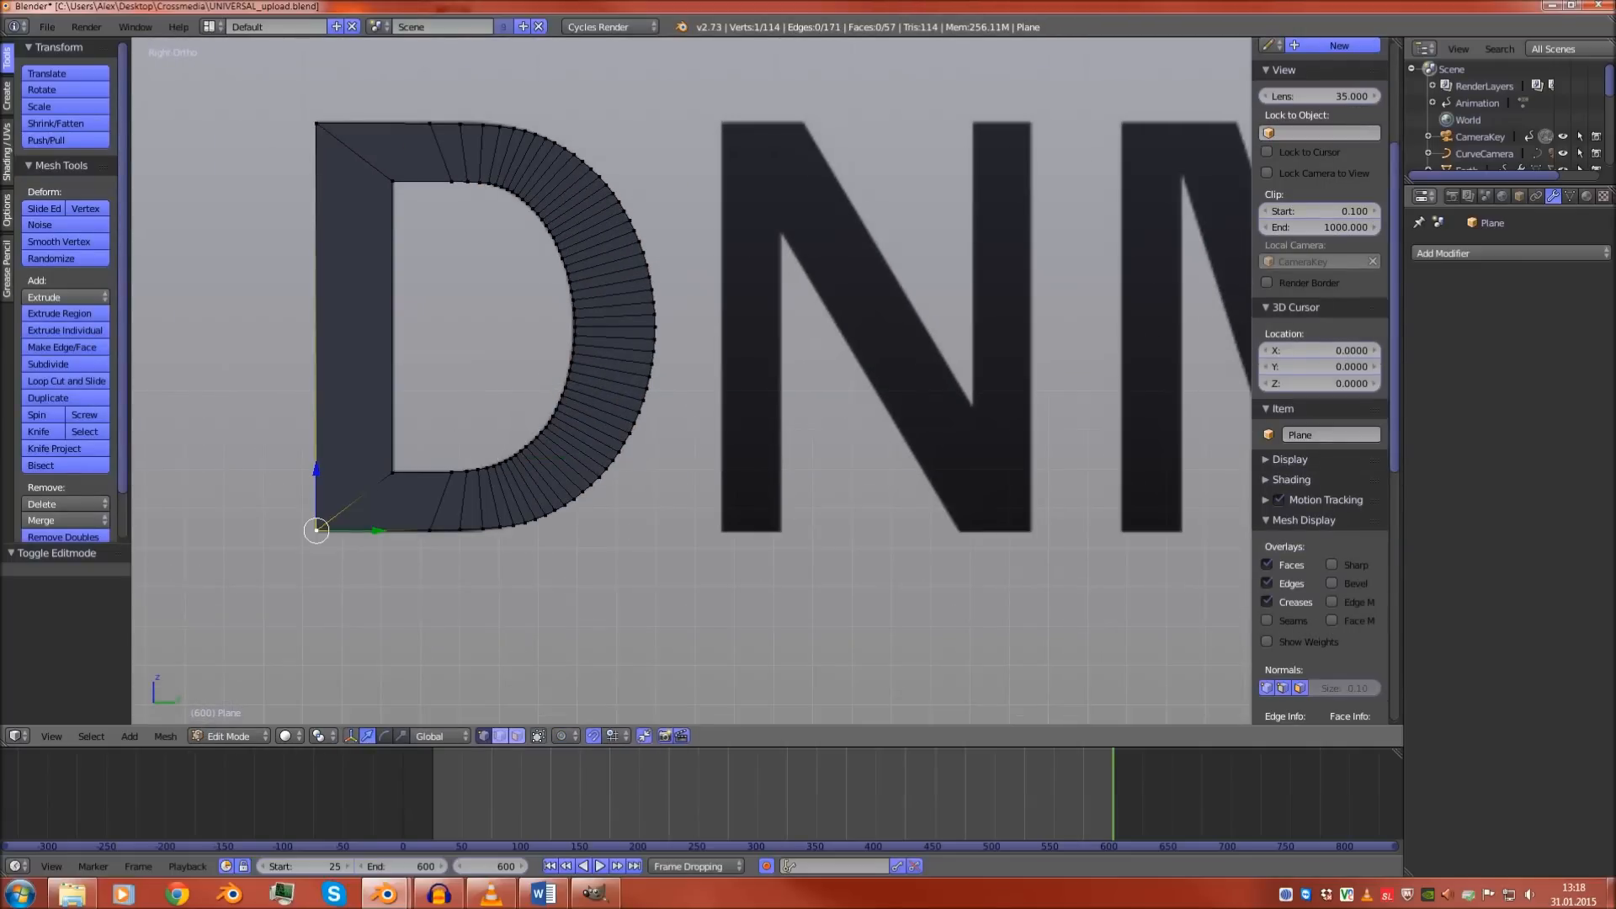
key(shift+d)
key(y)
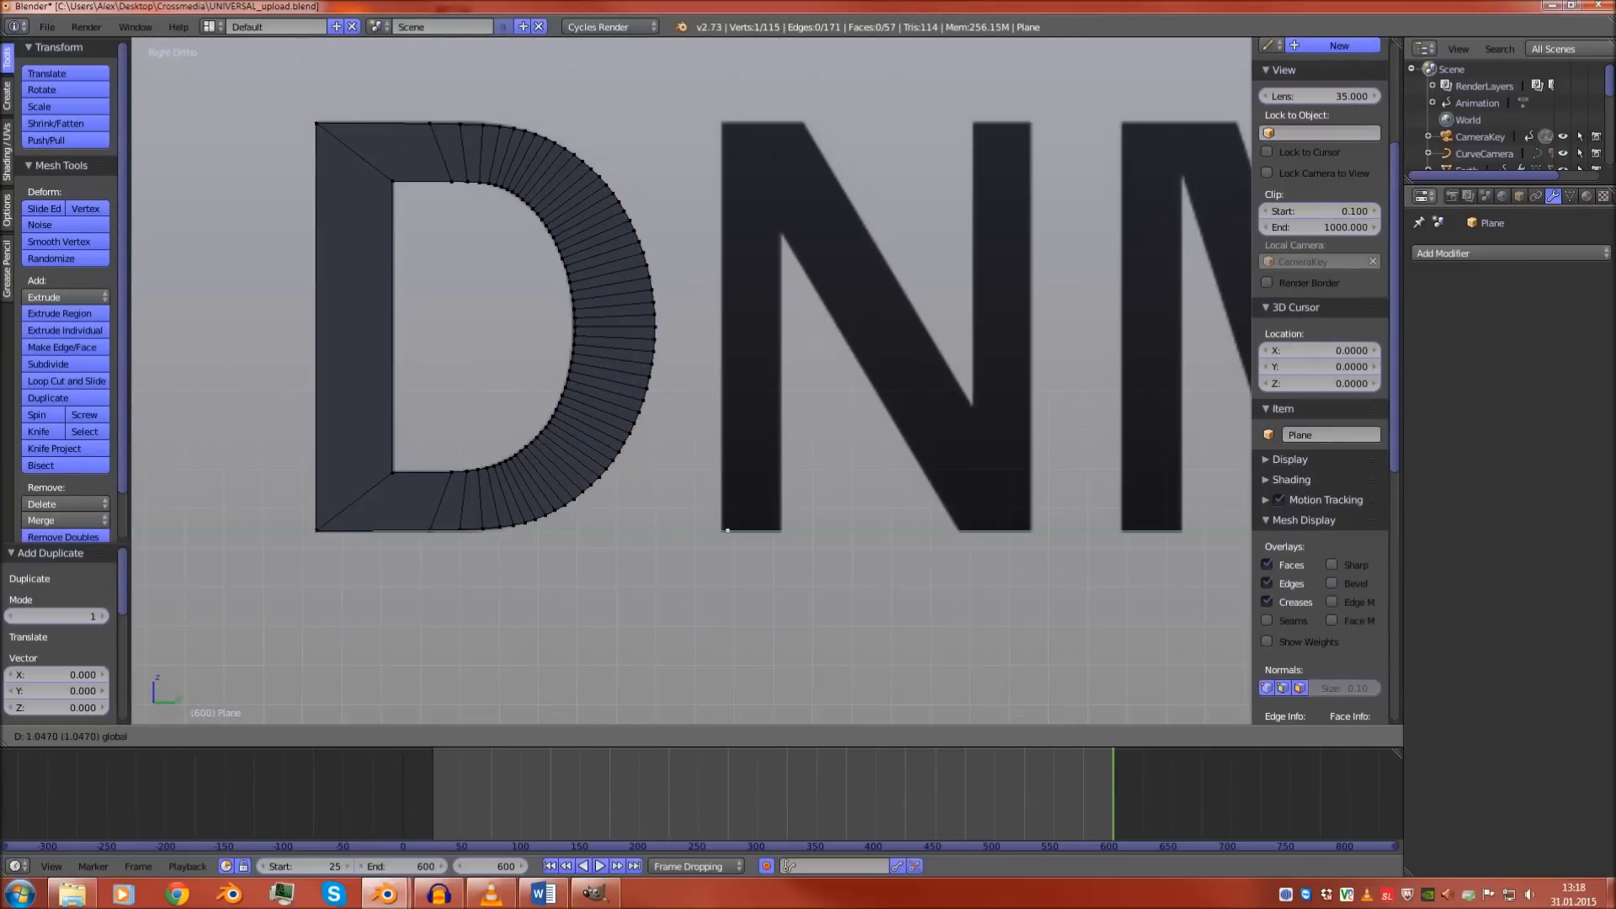
click(785, 530)
shift+middle_drag(785, 531, 723, 540)
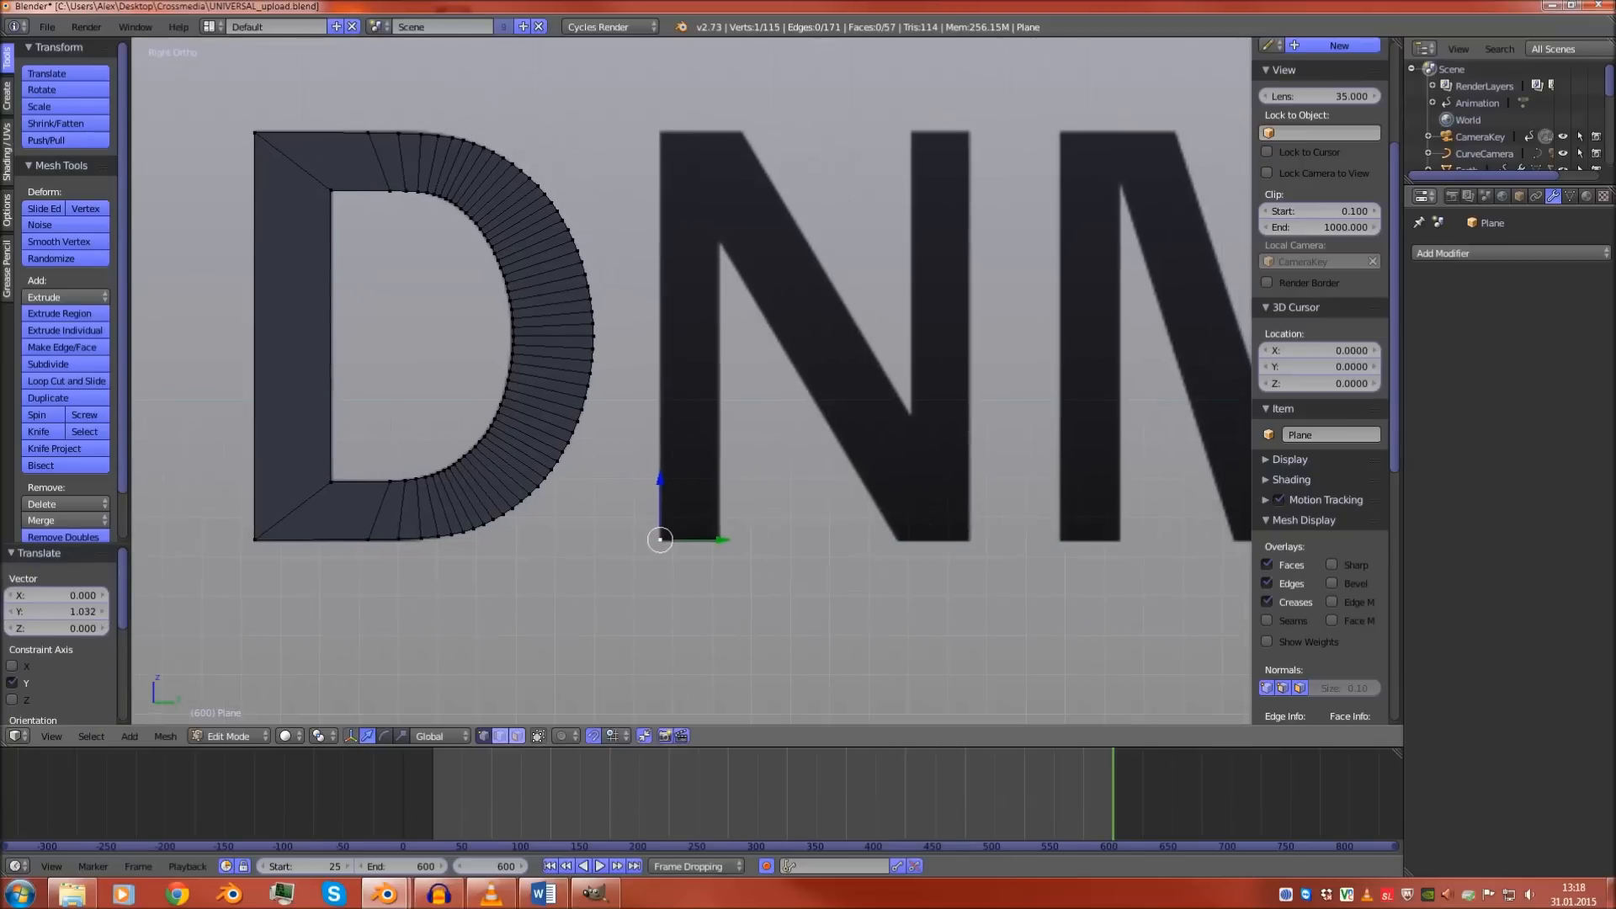
Extrude the vertex along Y across the foot of the N's left stem, and extrude the resulting edge 0.757 up along Z
key(e)
key(y)
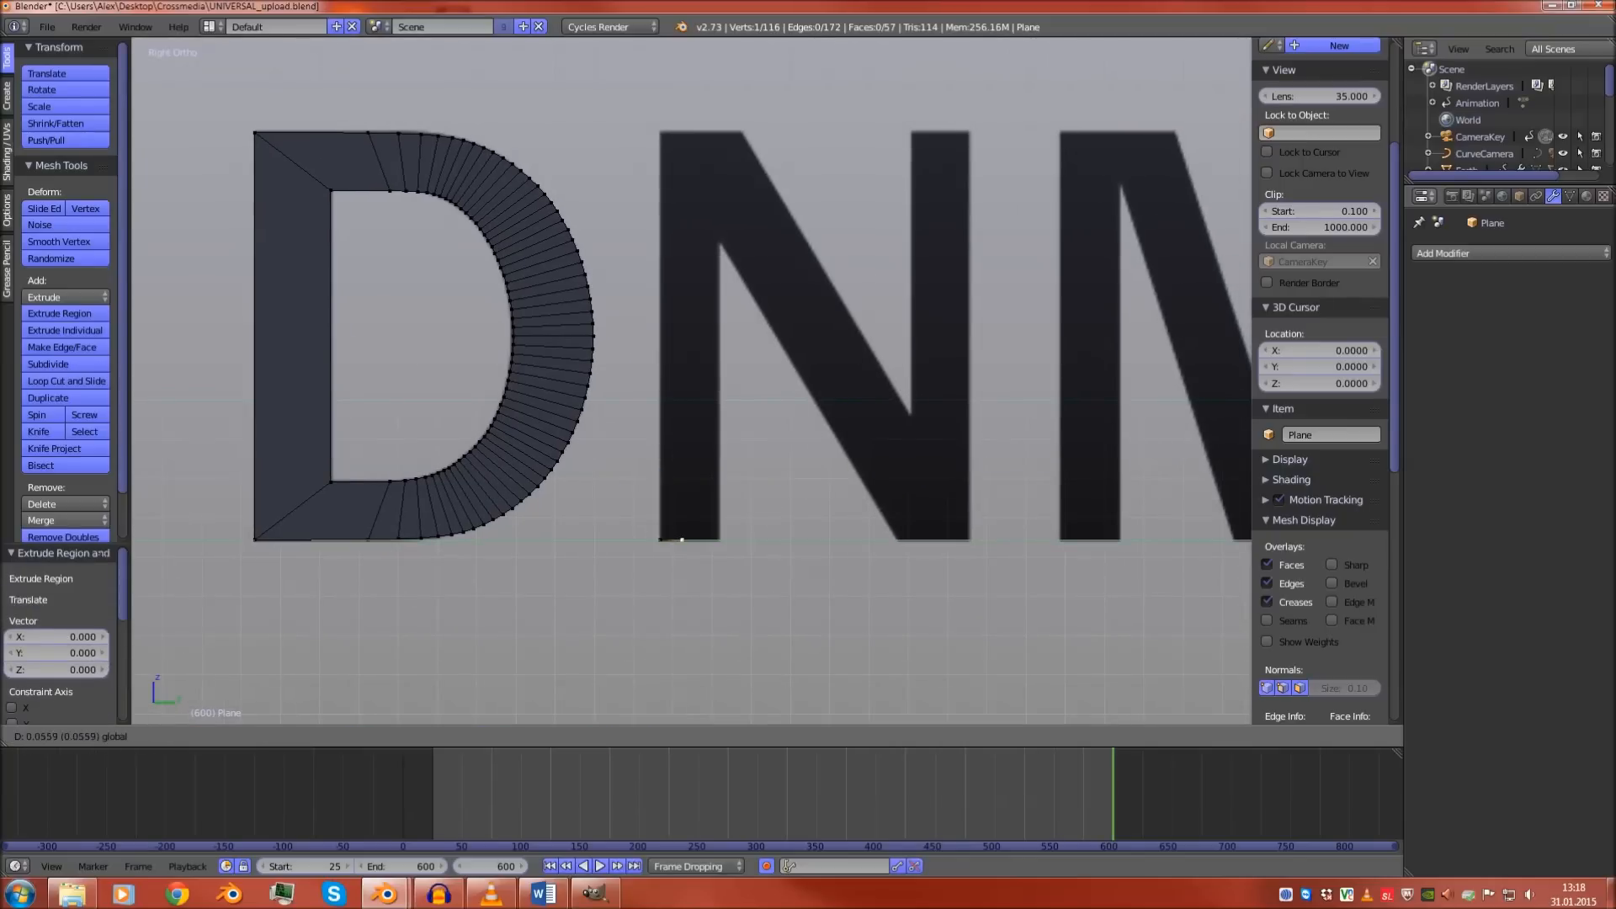
click(719, 540)
shift+right_click(660, 540)
shift+middle_drag(660, 539, 647, 597)
key(e)
key(z)
drag(676, 537, 676, 240)
shift+middle_drag(676, 241, 674, 419)
Raise the left stem's outer top vertex 0.284 along Z to the N's top edge
scroll(673, 419, up, 2)
right_click(624, 523)
drag(624, 462, 623, 300)
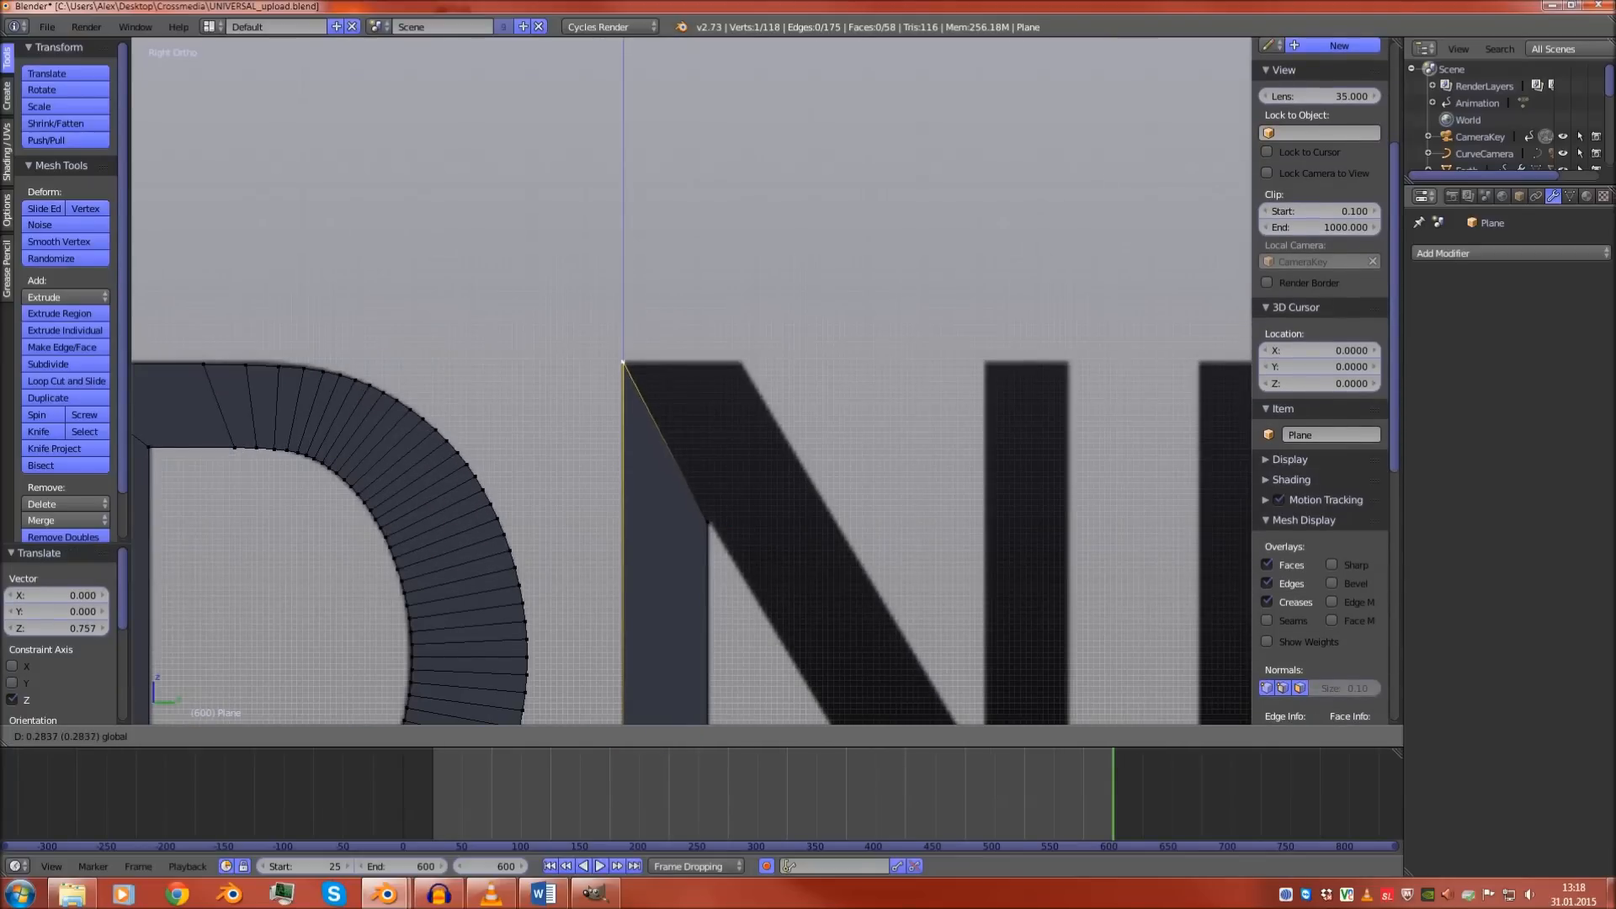
Extrude the N's top-left vertex along Y to the diagonal's upper corner and fill the triangle down to the stem's inner corner
scroll(624, 300, up, 2)
key(e)
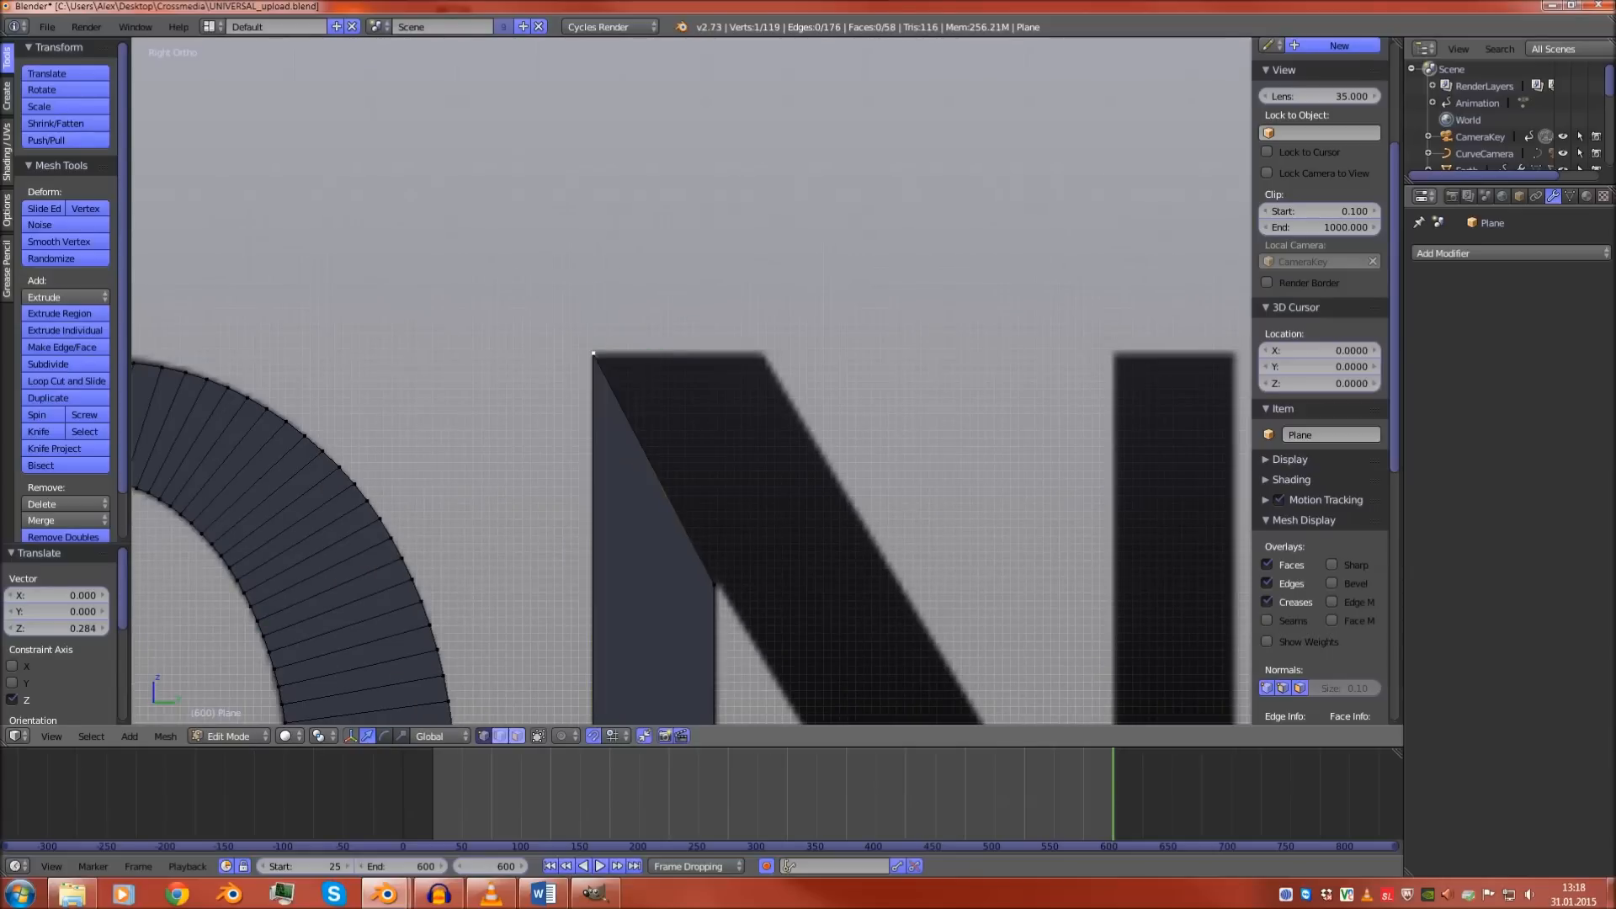
key(y)
click(761, 353)
shift+right_click(716, 584)
shift+right_click(594, 353)
key(f)
scroll(691, 410, down, 3)
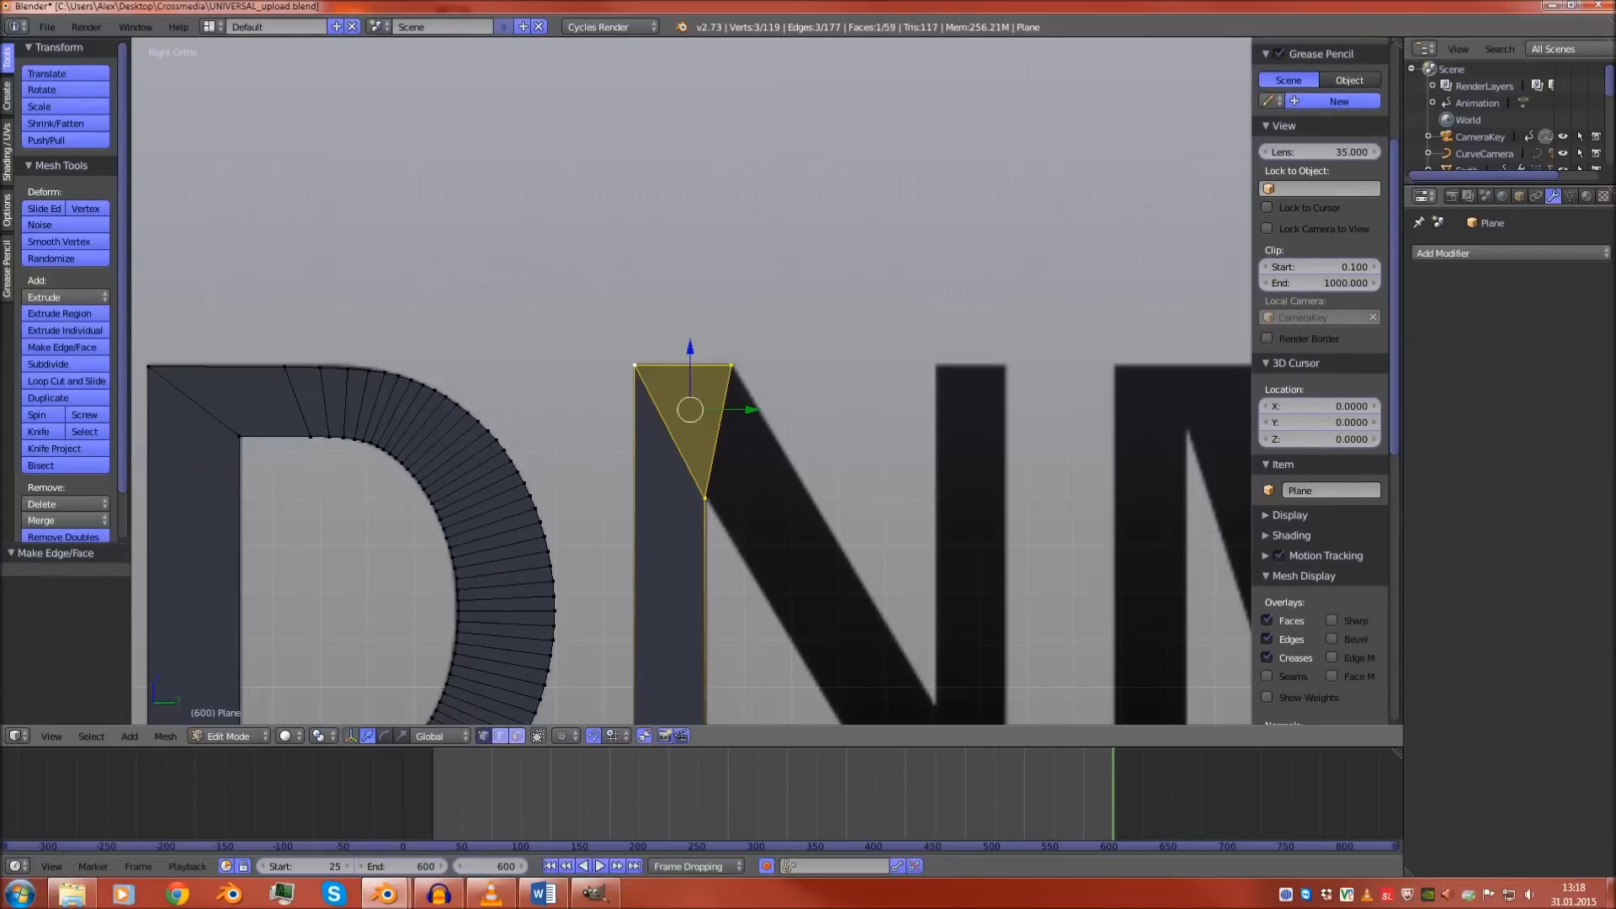
Duplicate the left stem's lower inner vertex along Y to the diagonal's foot, and duplicate that 0.181 further to the N's lower-right corner
shift+middle_drag(690, 539, 518, 359)
right_click(532, 676)
key(shift+d)
click(531, 676)
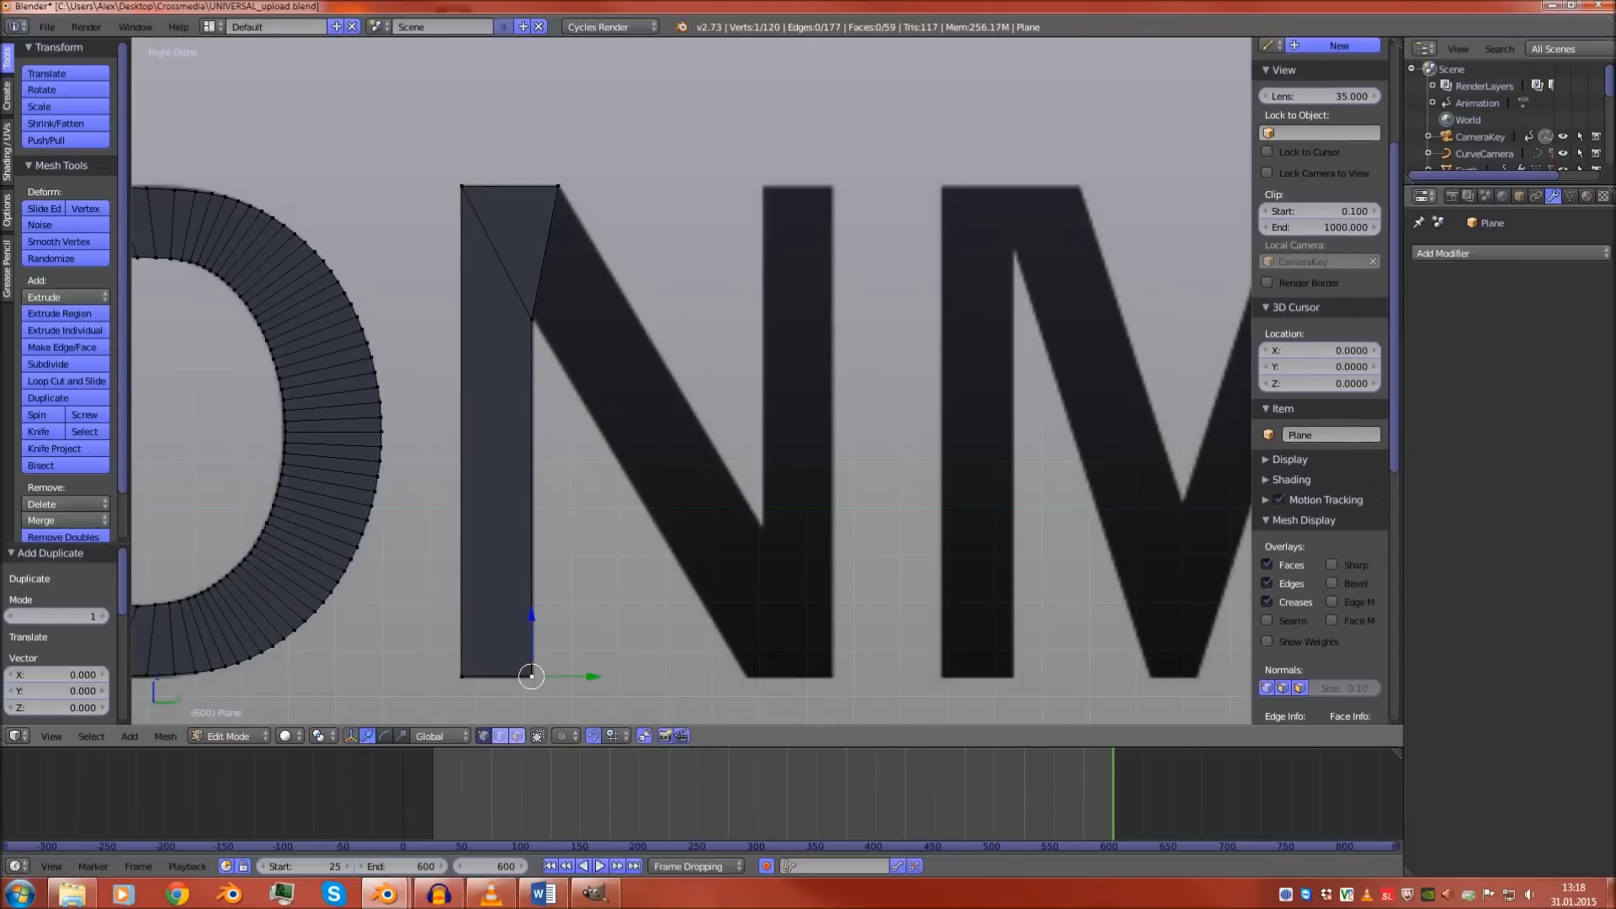
key(g)
key(y)
drag(804, 676, 886, 676)
key(shift+d)
click(804, 676)
click(832, 676)
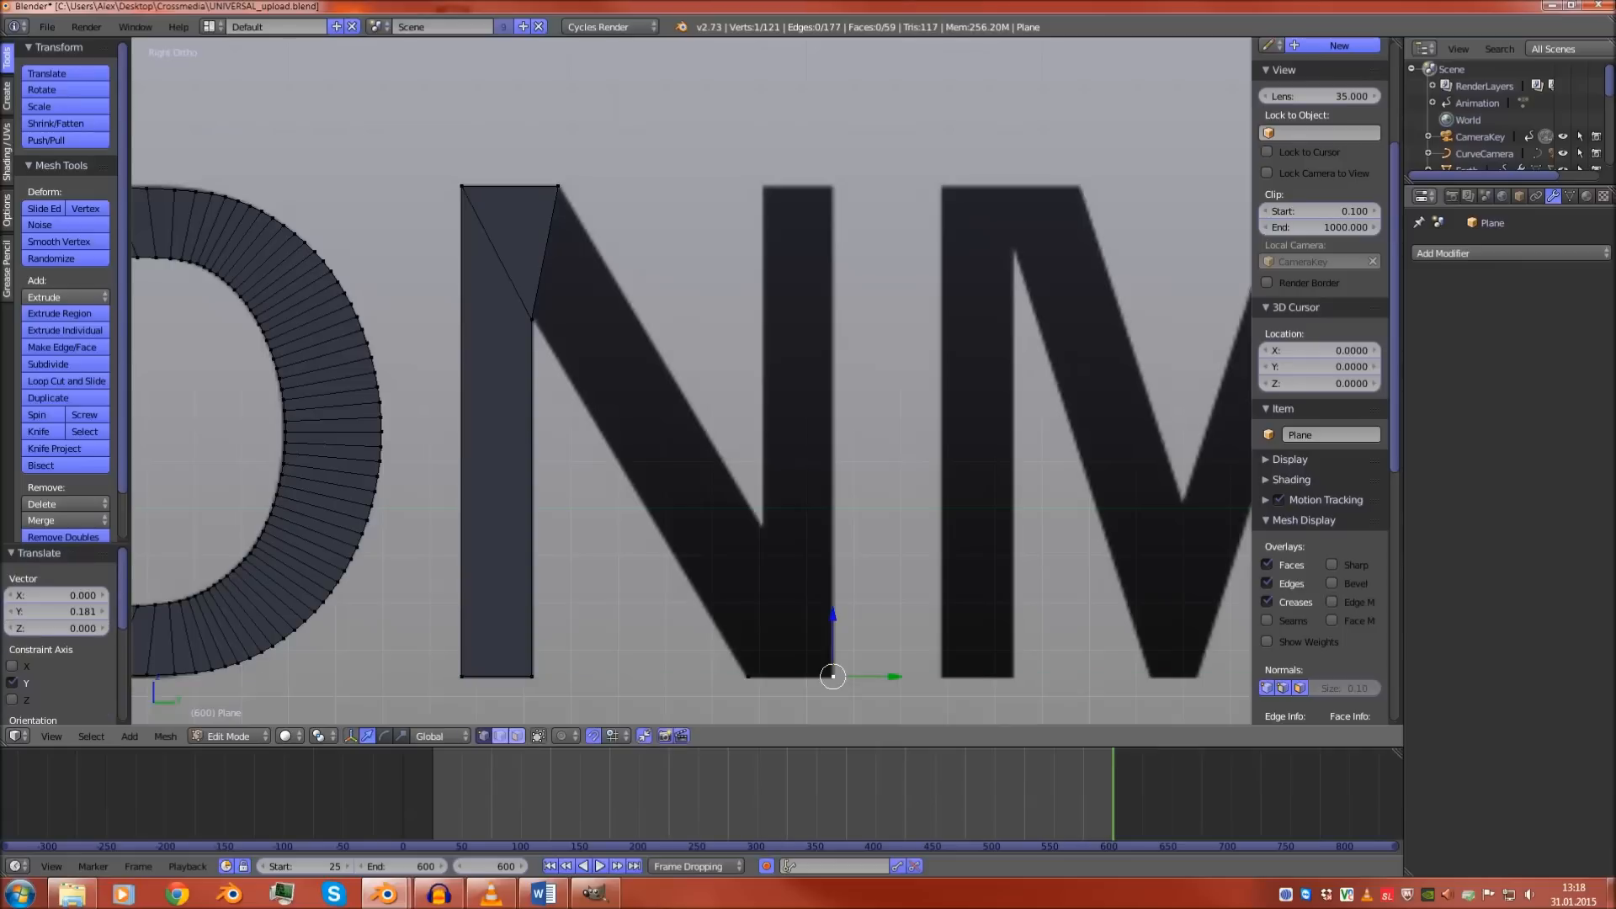
Connect the diagonal's foot vertex with edges to the N's lower-right corner and to the left stem's inner corner
shift+right_click(748, 676)
key(f)
right_click(747, 676)
shift+right_click(532, 320)
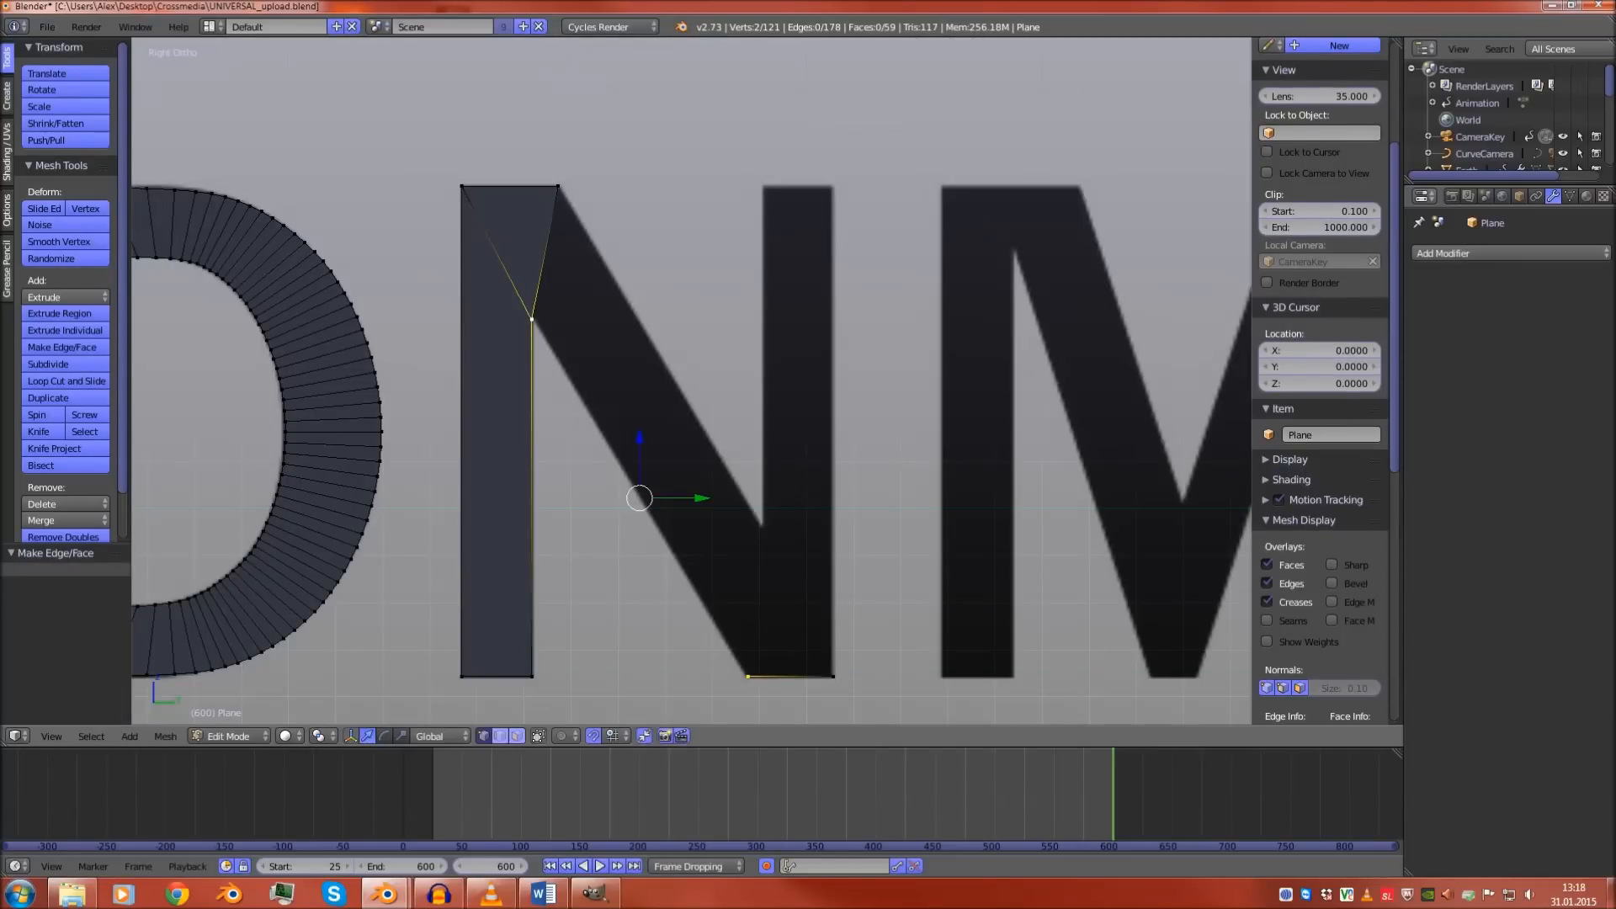
key(f)
Duplicate the N's top-left vertex and move the copy along Y to the right stem's top outer corner
right_click(833, 676)
right_click(462, 186)
key(shift+d)
right_click(462, 186)
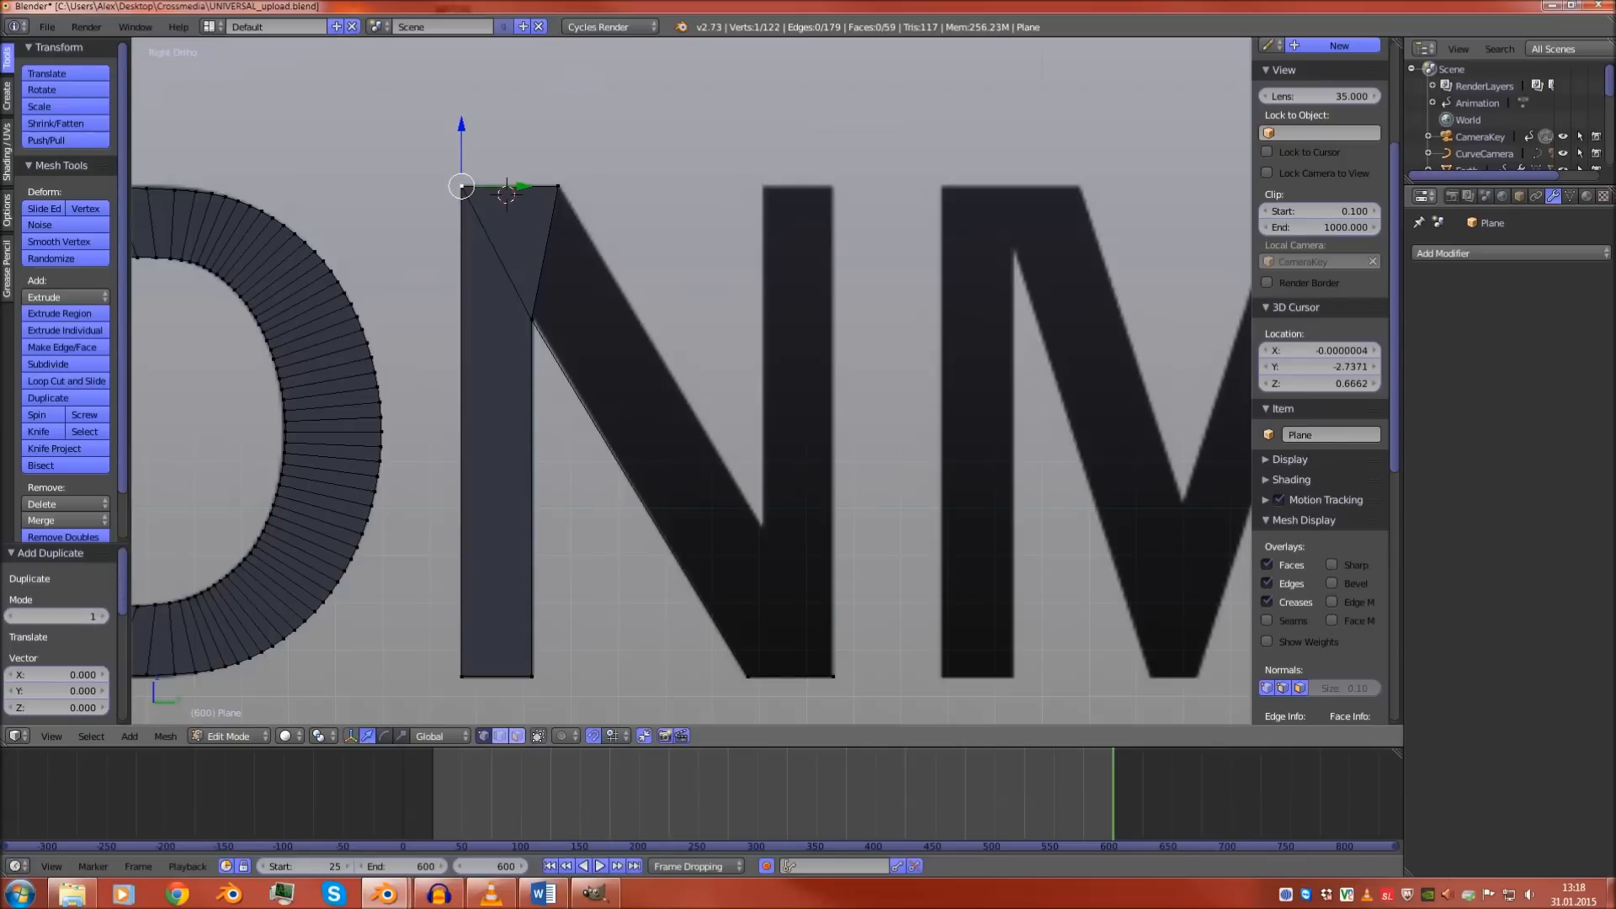
key(g)
key(y)
key(Return)
Align the right stem's two outer vertices by scaling them to 0 along Y, and join them with an edge
shift+right_click(834, 676)
key(s)
key(y)
key(0)
key(Return)
key(g)
key(y)
key(Return)
key(f)
right_click(831, 186)
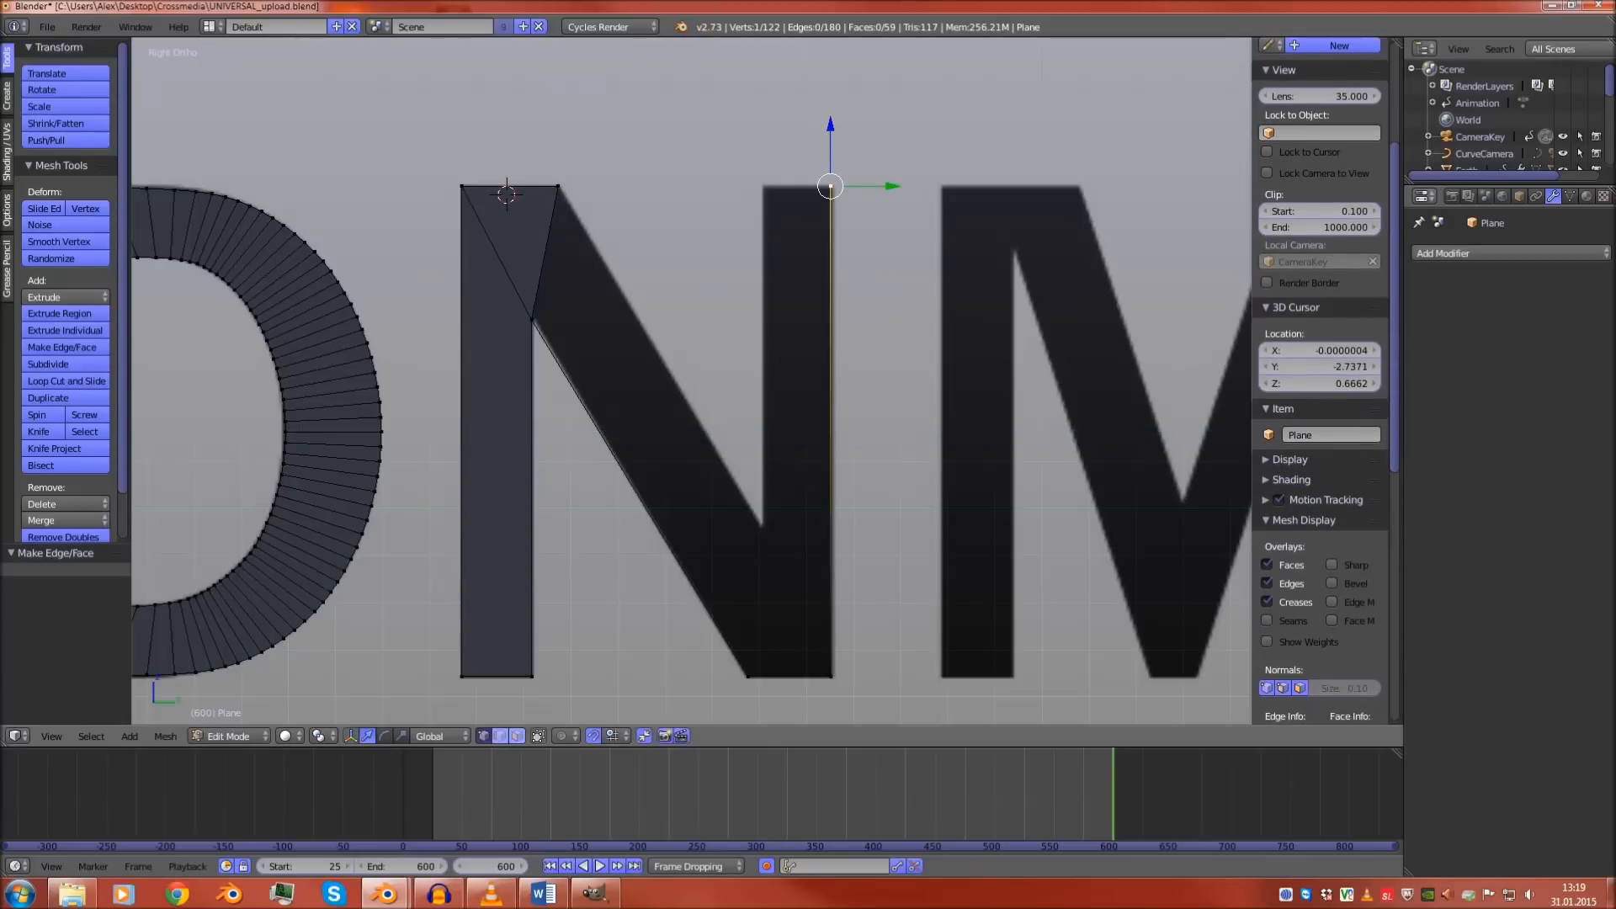
Extrude the right stem's top vertex along Y across the stem's width, and extrude it 0.720 down along Z to the diagonal
key(e)
key(Return)
key(g)
key(y)
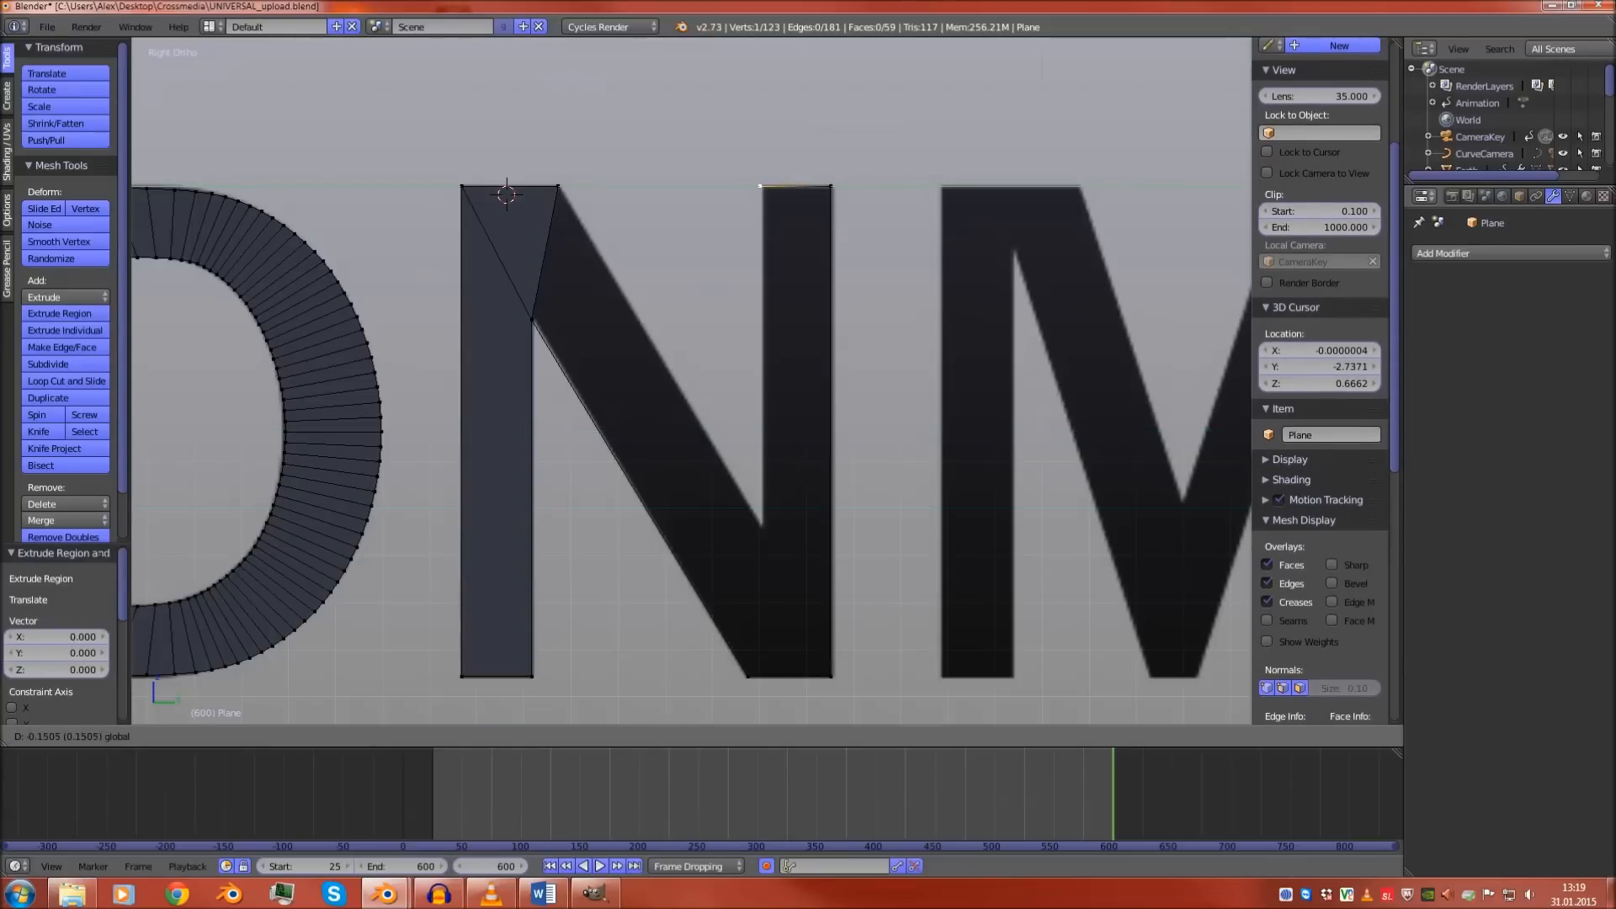
key(Return)
key(e)
key(z)
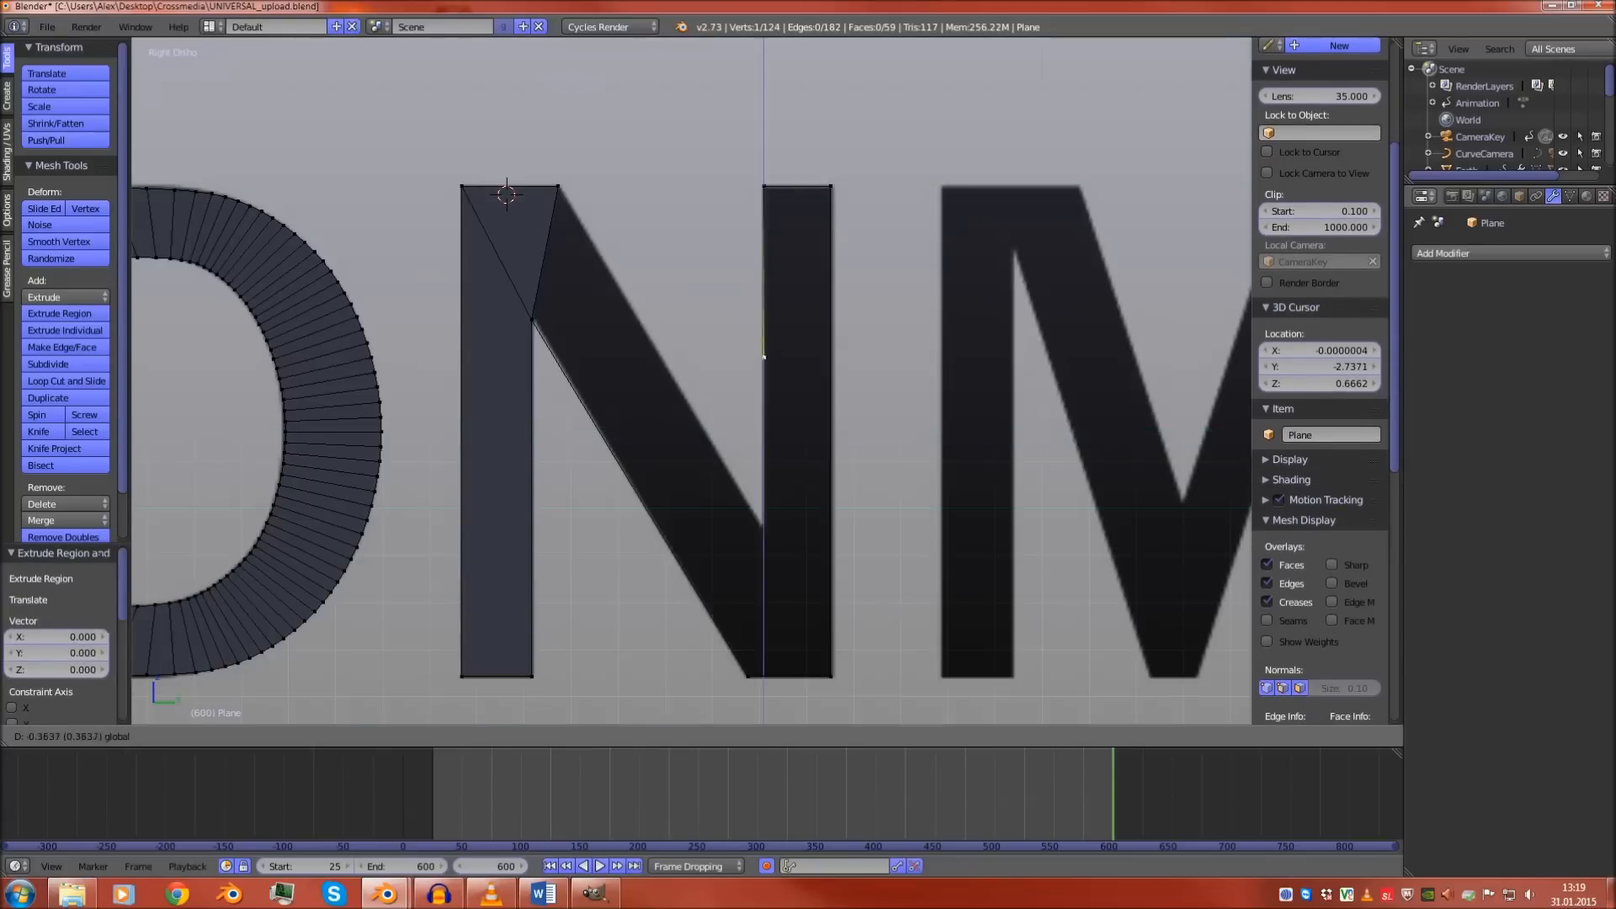
key(Return)
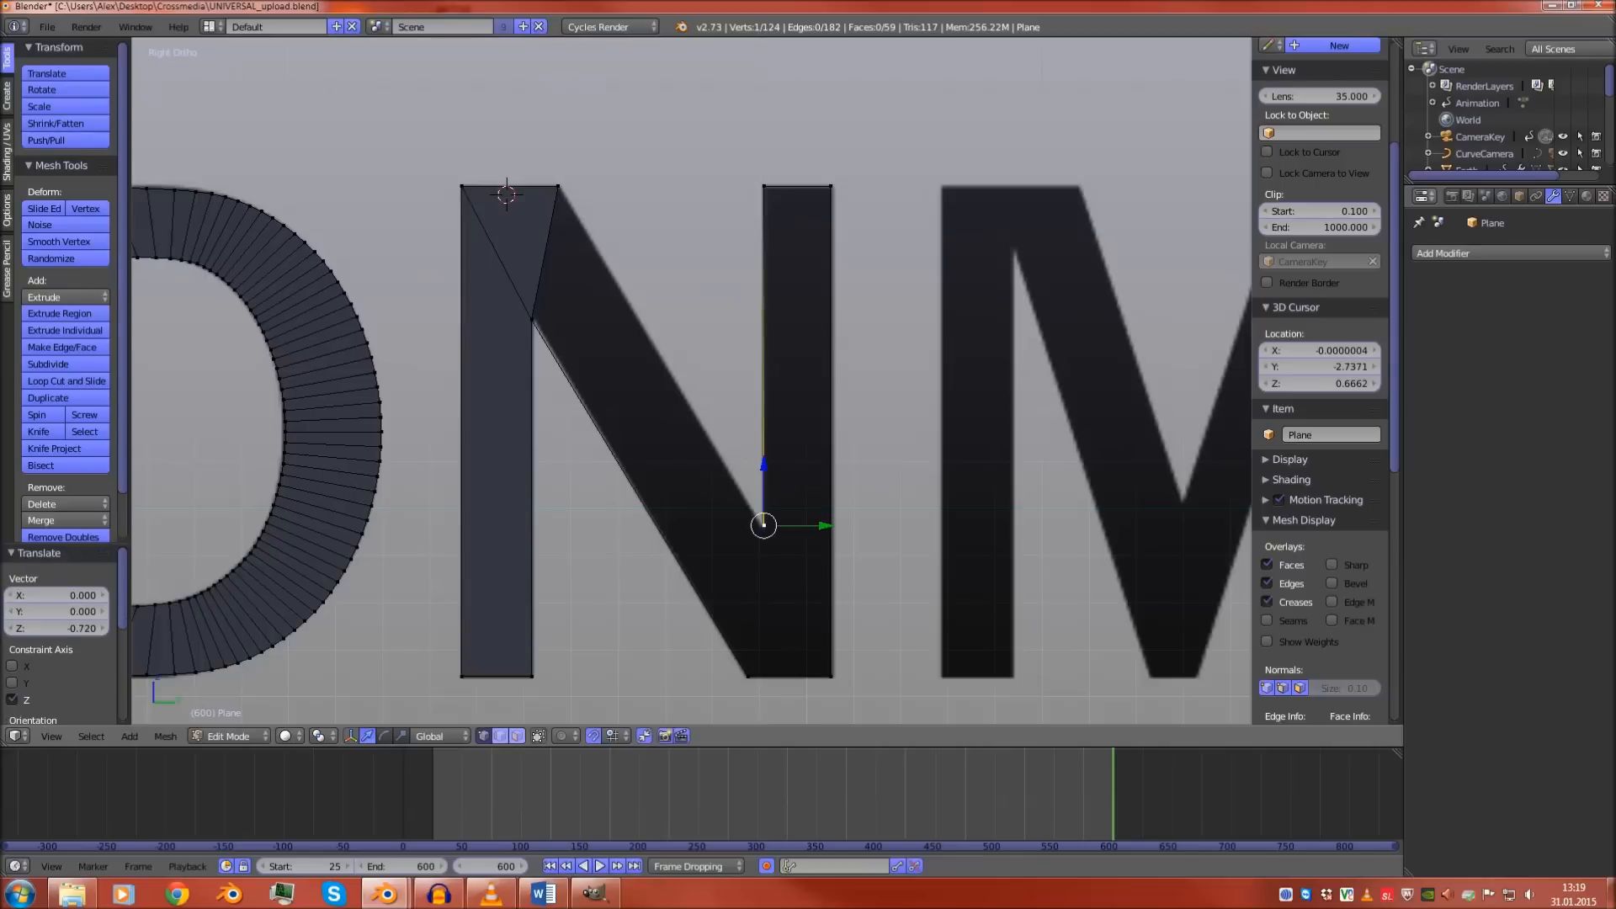
Fill the N's right stem with a face, and fill the triangle between its inner corner and foot
shift+right_click(831, 186)
shift+right_click(763, 186)
shift+right_click(830, 676)
key(f)
right_click(831, 676)
shift+right_click(764, 525)
shift+right_click(748, 676)
key(f)
Fill the N's diagonal stroke with a face between its two upper and two lower corner vertices
right_click(749, 676)
shift+right_click(764, 525)
shift+right_click(764, 525)
shift+right_click(764, 525)
shift+right_click(558, 186)
shift+right_click(532, 319)
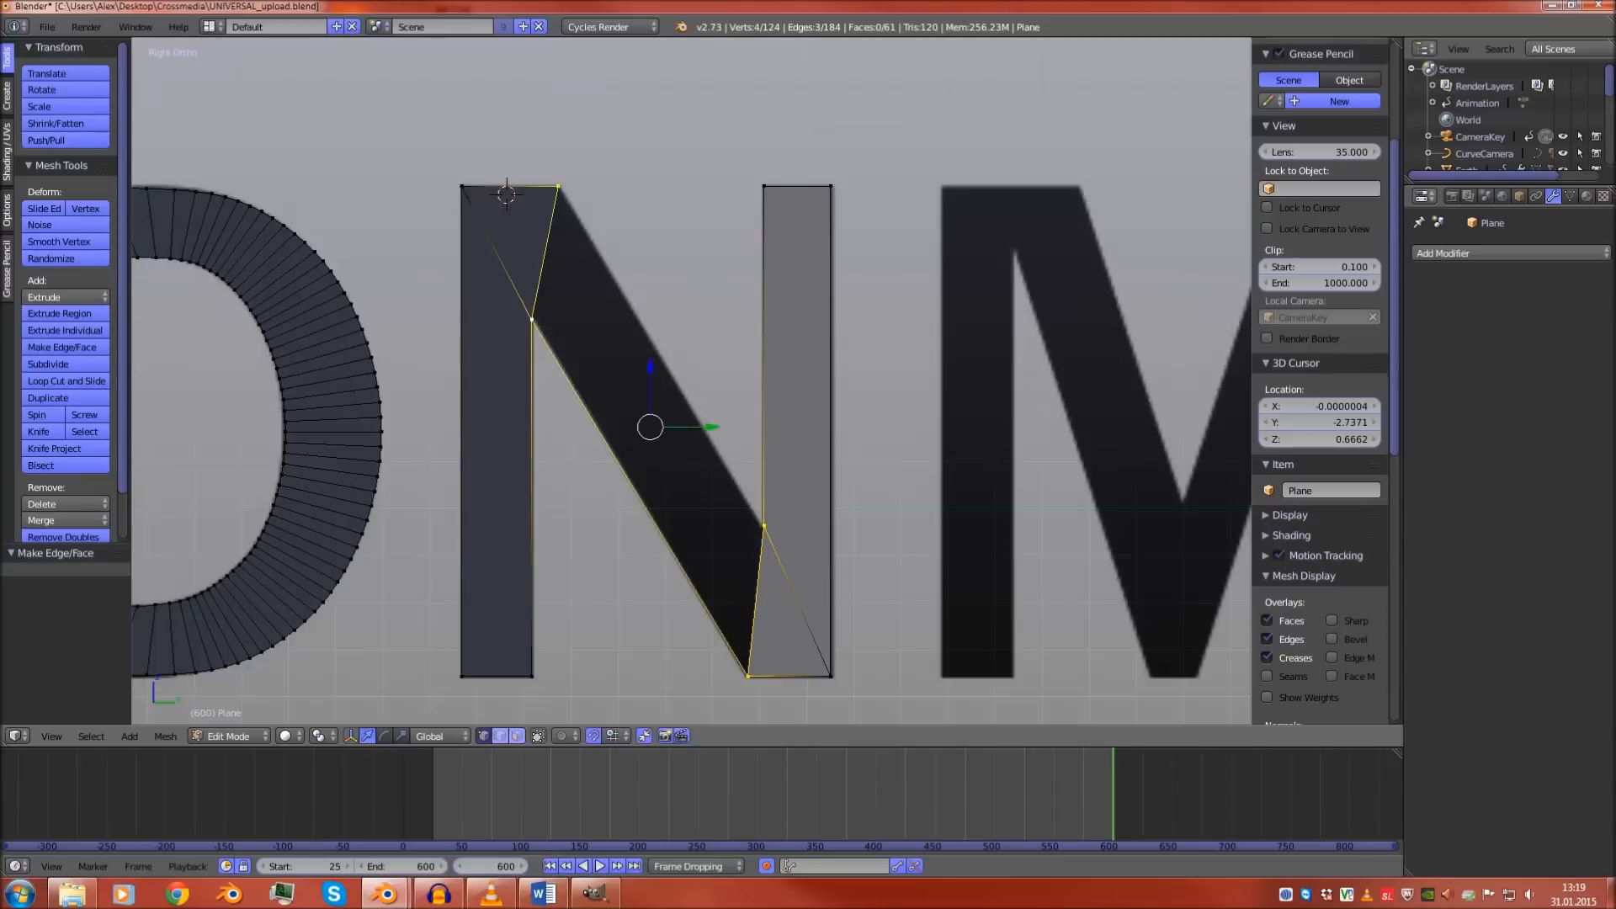
scroll(407, 372, down, 3)
key(f)
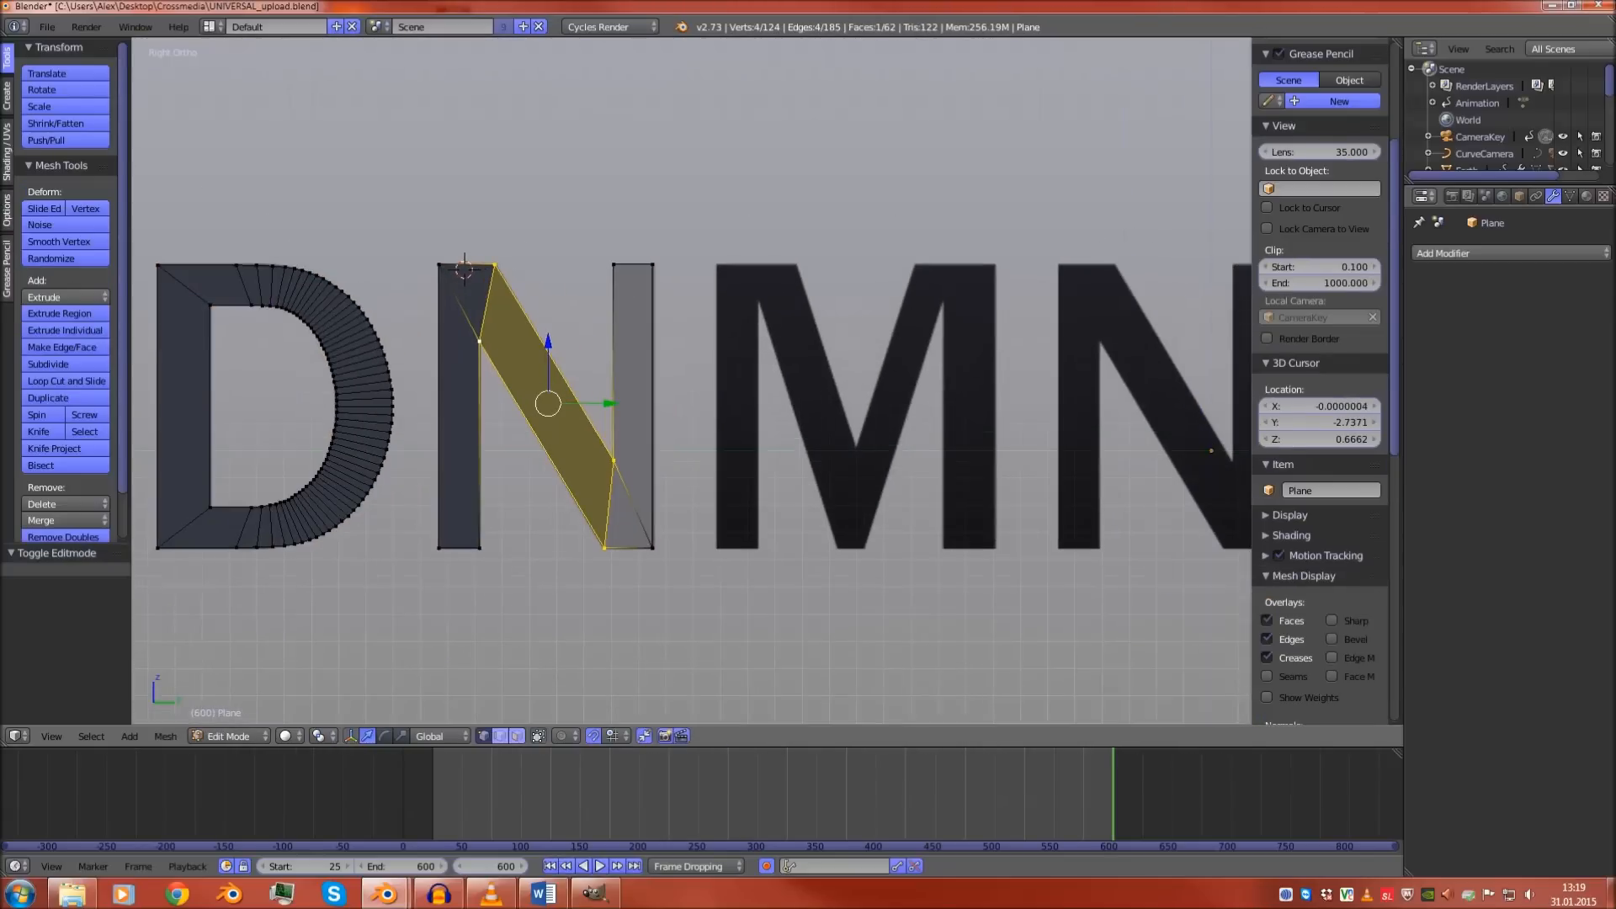
Duplicate the whole linked N and move the copy along Y so its left stem lies on the M's left stem
key(l)
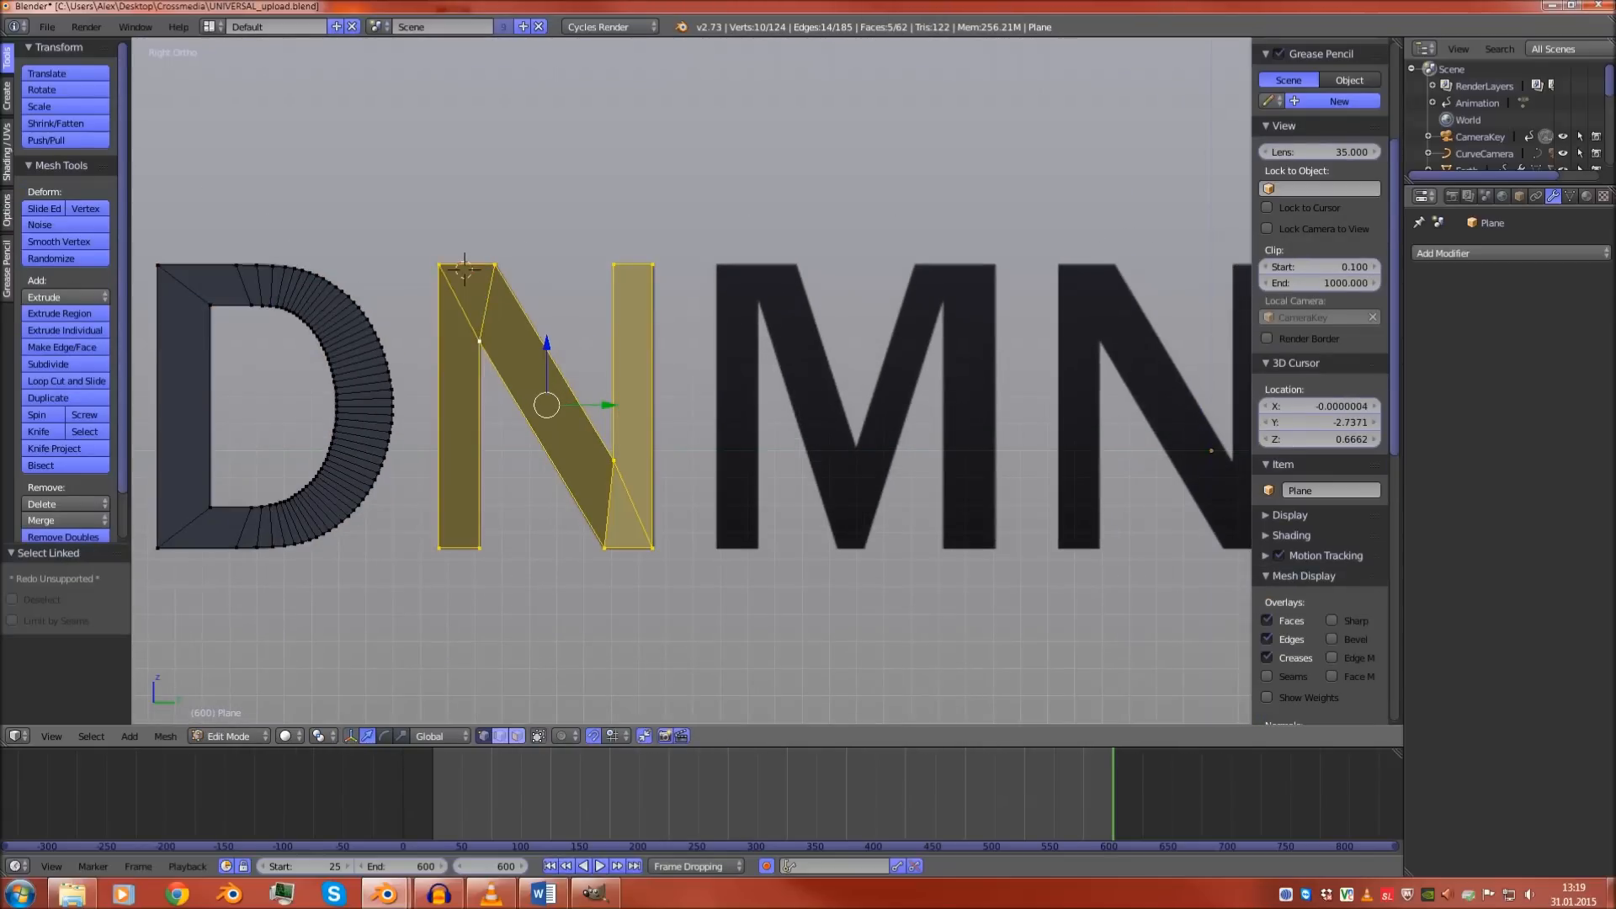
key(shift+d)
drag(608, 405, 885, 405)
Move the copy's upper diagonal corner 0.077 along Y, and raise its inner stem corner along Z to match the M in wireframe view
scroll(885, 404, up, 3)
shift+middle_drag(886, 405, 745, 464)
right_click(693, 238)
drag(755, 239, 792, 238)
scroll(658, 117, down, 1)
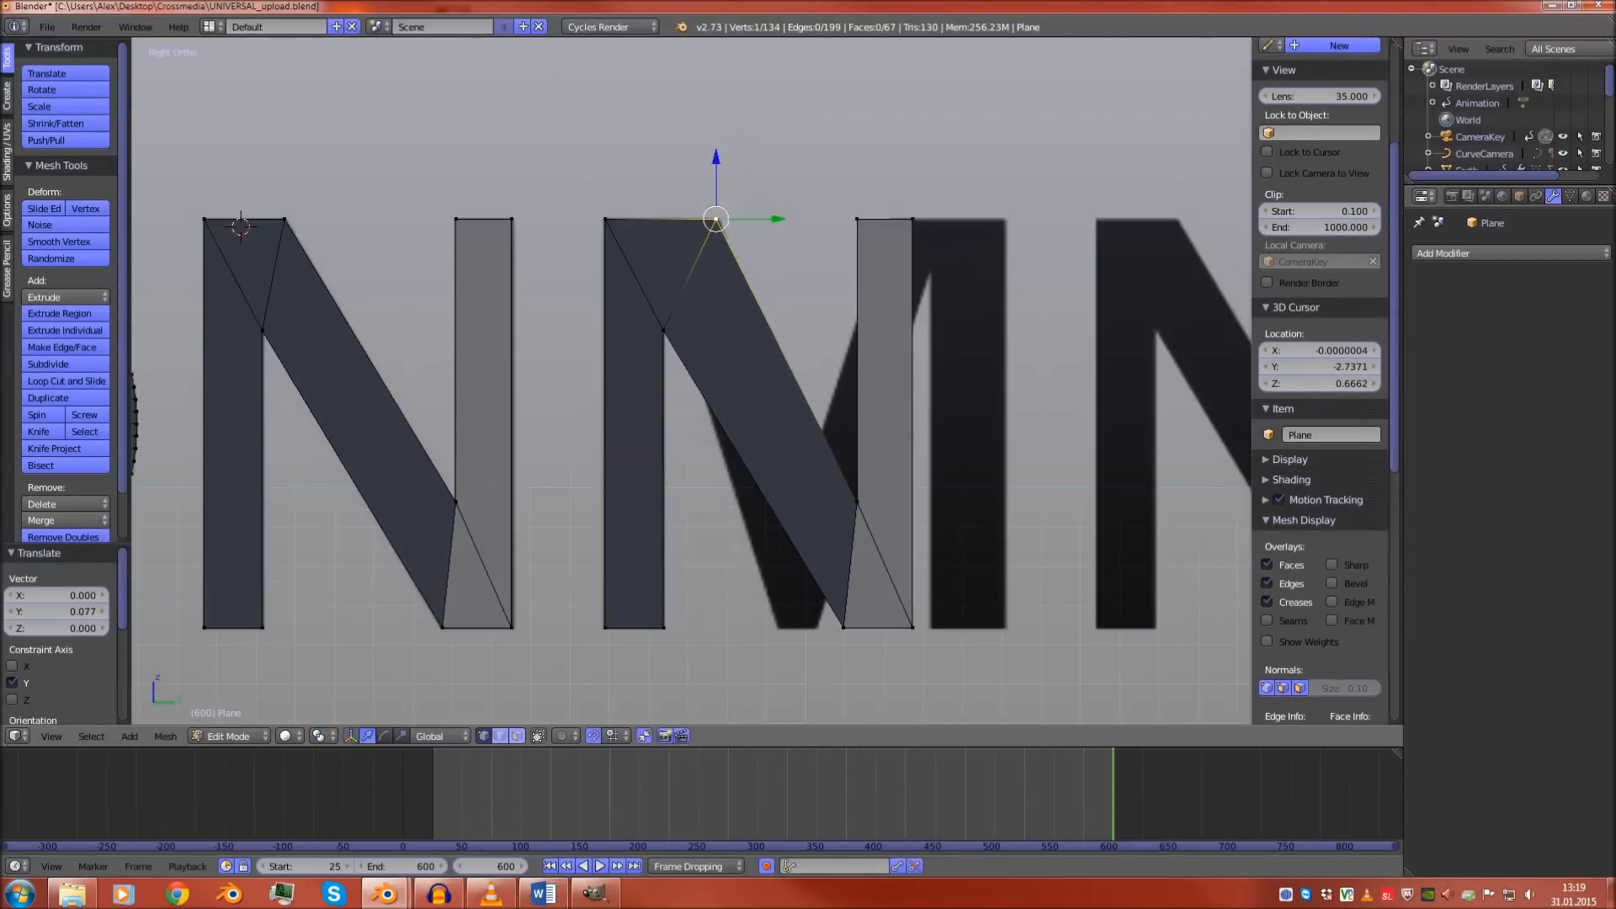
key(z)
right_click(664, 331)
drag(663, 271, 664, 211)
Move the copied diagonal's lower inner vertex to the M's middle valley and its foot vertex to the M's lower point
right_click(857, 502)
drag(857, 440, 857, 423)
drag(920, 484, 866, 484)
right_click(844, 628)
click(886, 635)
drag(904, 628, 836, 628)
Delete the three remaining vertices of the copied N's right stem
right_click(912, 628)
shift+right_click(912, 219)
shift+right_click(857, 219)
key(x)
click(847, 245)
Snap the 3D cursor to the M's middle valley vertex and make it the pivot point for the selected half M
scroll(846, 379, up, 2)
shift+middle_drag(846, 379, 805, 201)
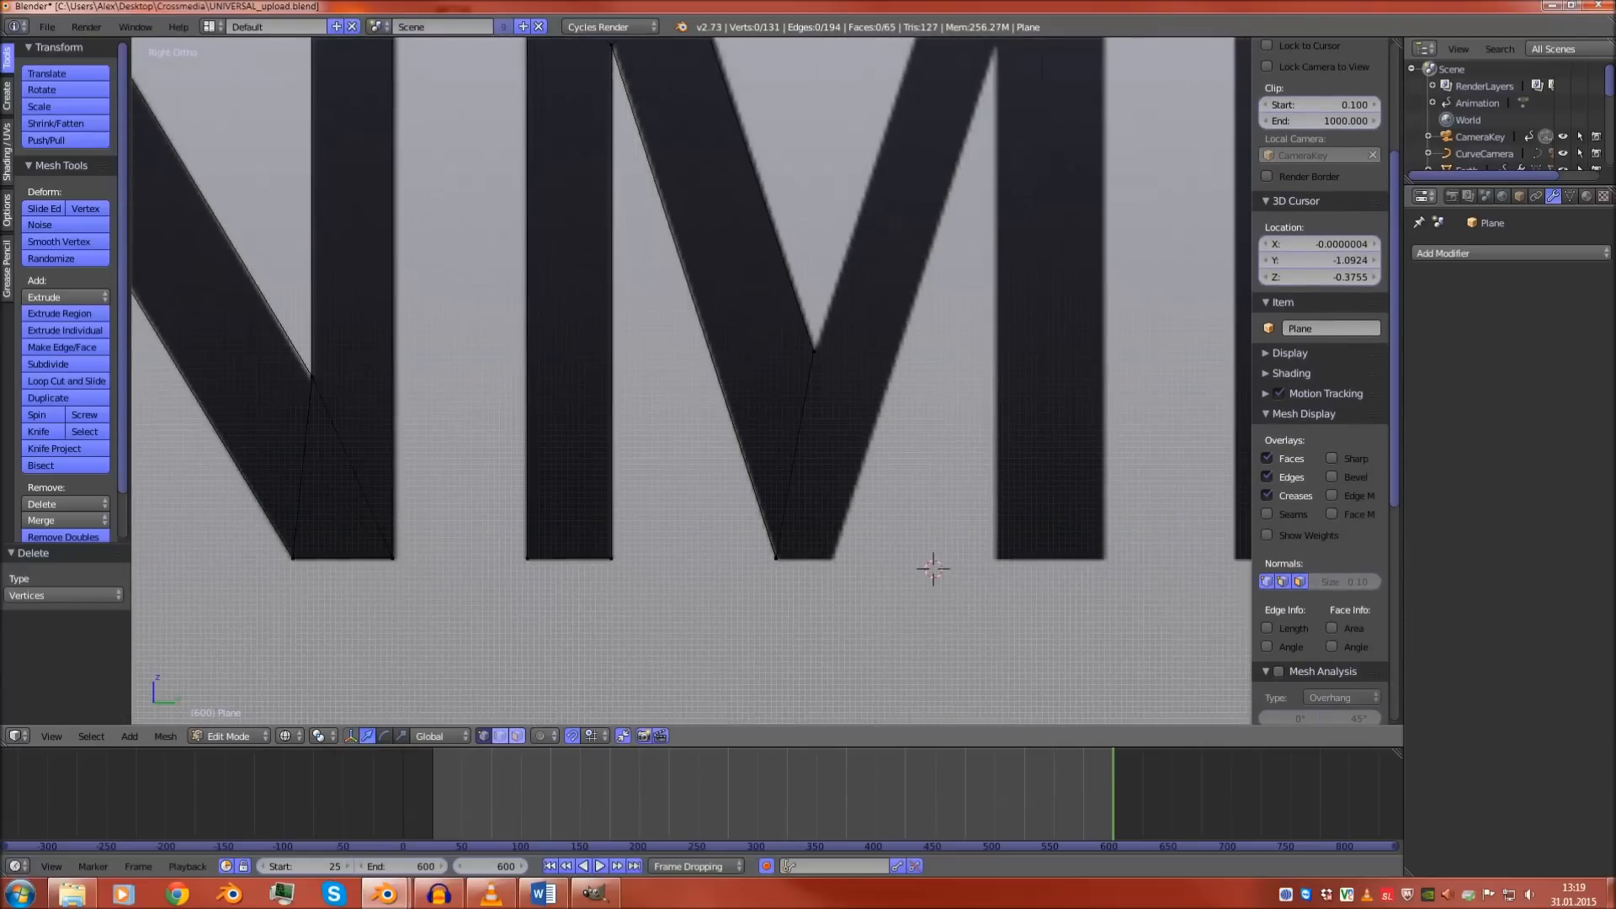
scroll(805, 201, down, 1)
scroll(1319, 252, up, 3)
right_click(792, 357)
key(shift+s)
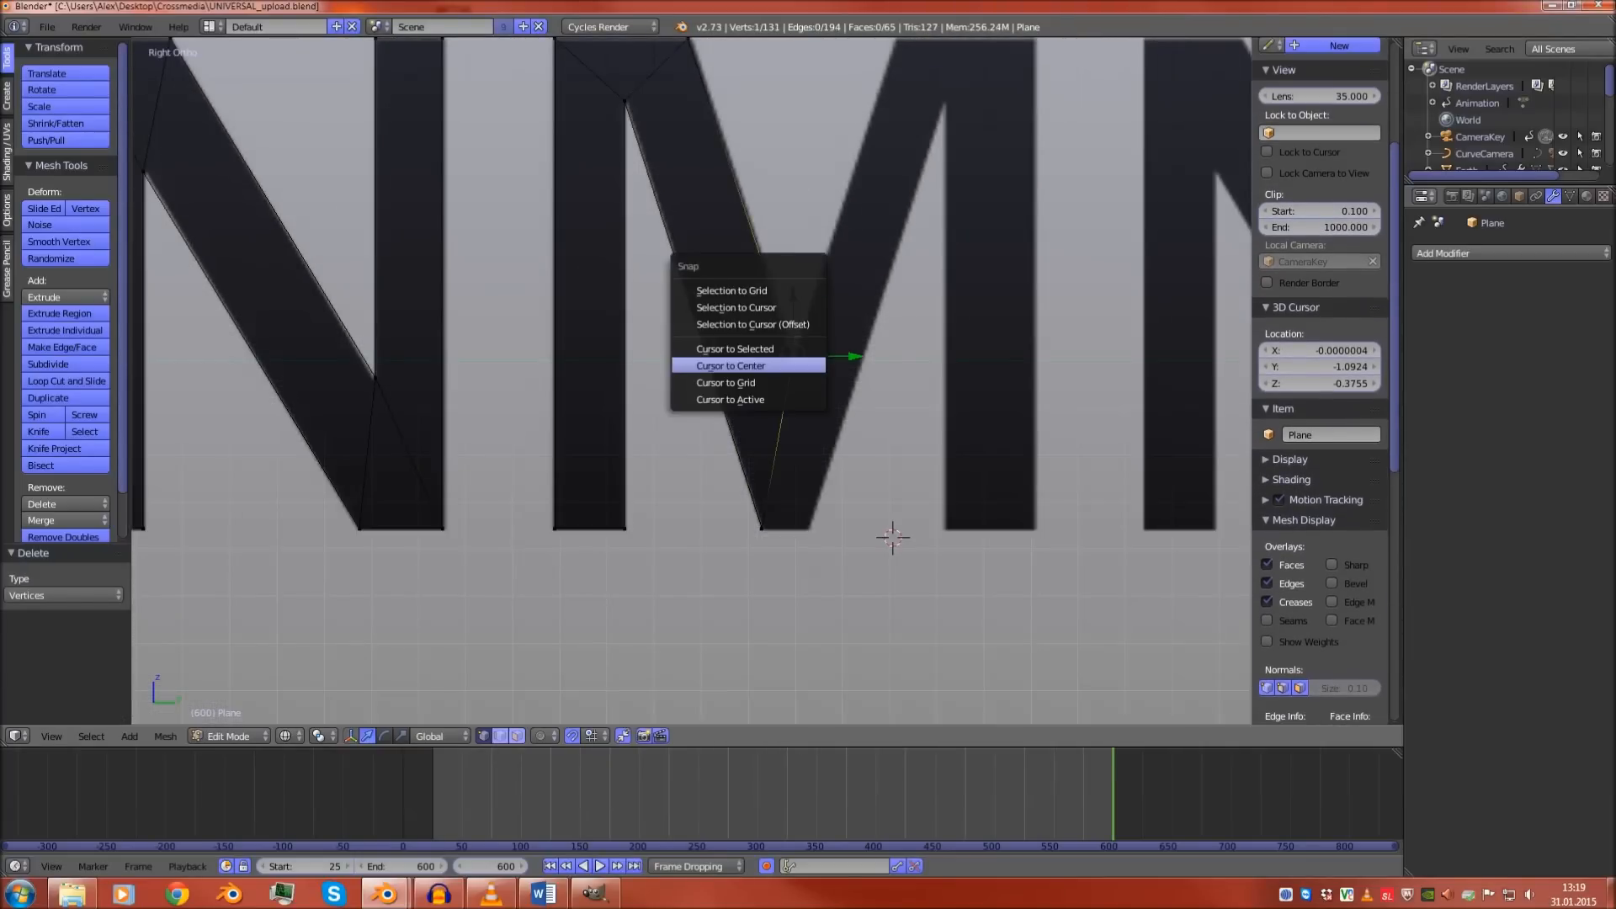
click(731, 365)
shift+middle_drag(731, 365, 712, 405)
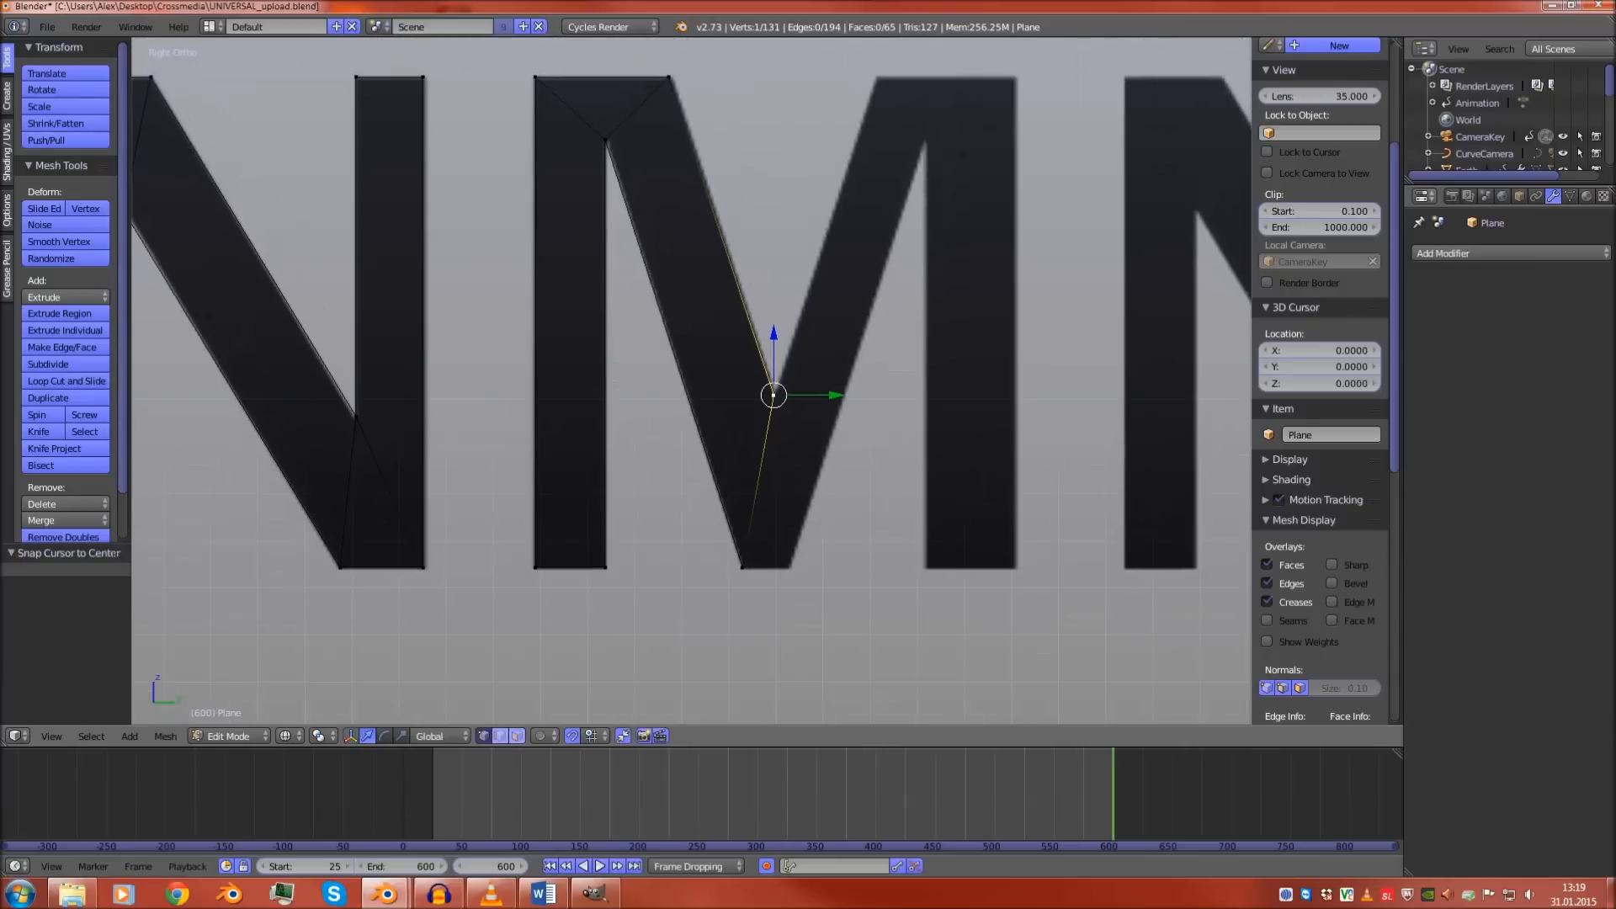
key(shift+s)
click(730, 387)
key(l)
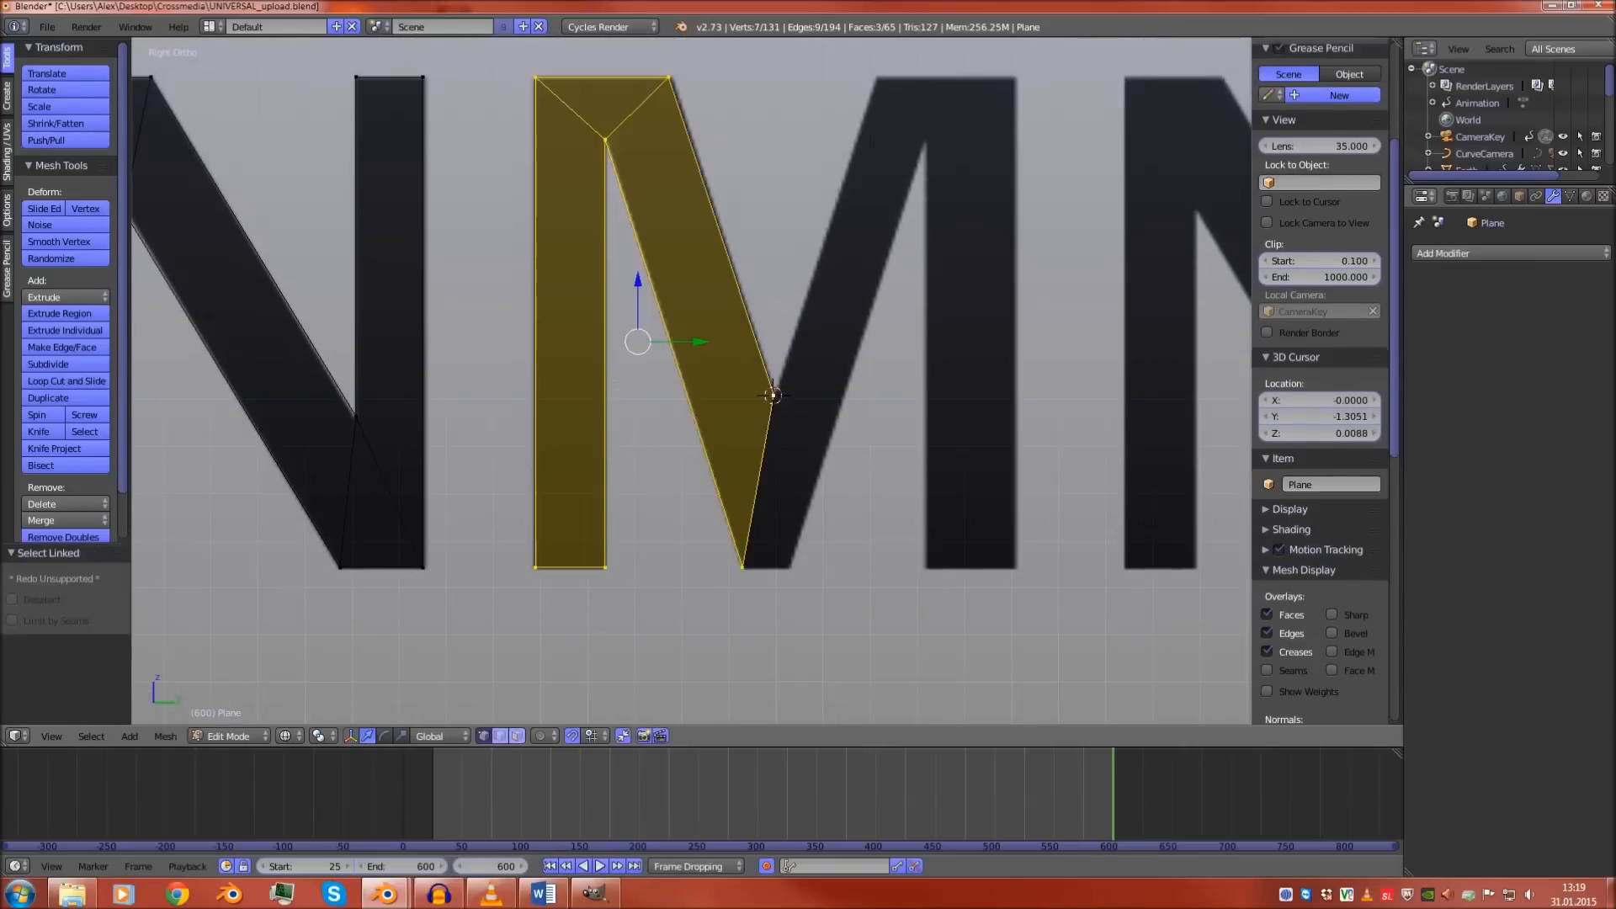
key(period)
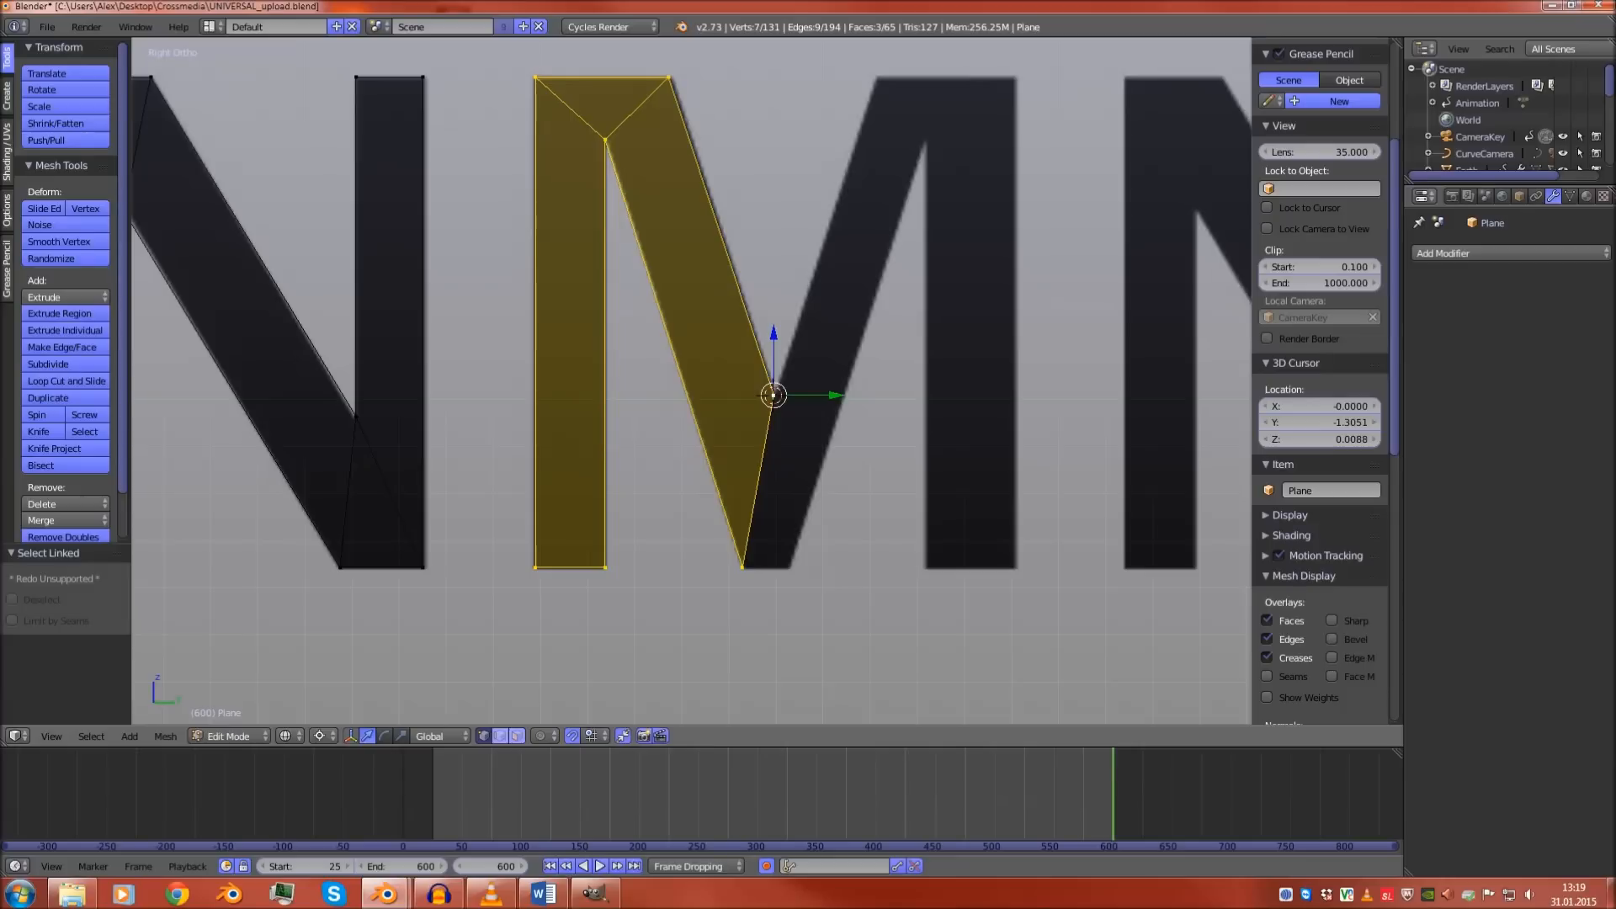
Try to mirror the selected half M about the 3D cursor by scaling it -1 along Y, and undo the scaling
shift+middle_drag(774, 395, 710, 425)
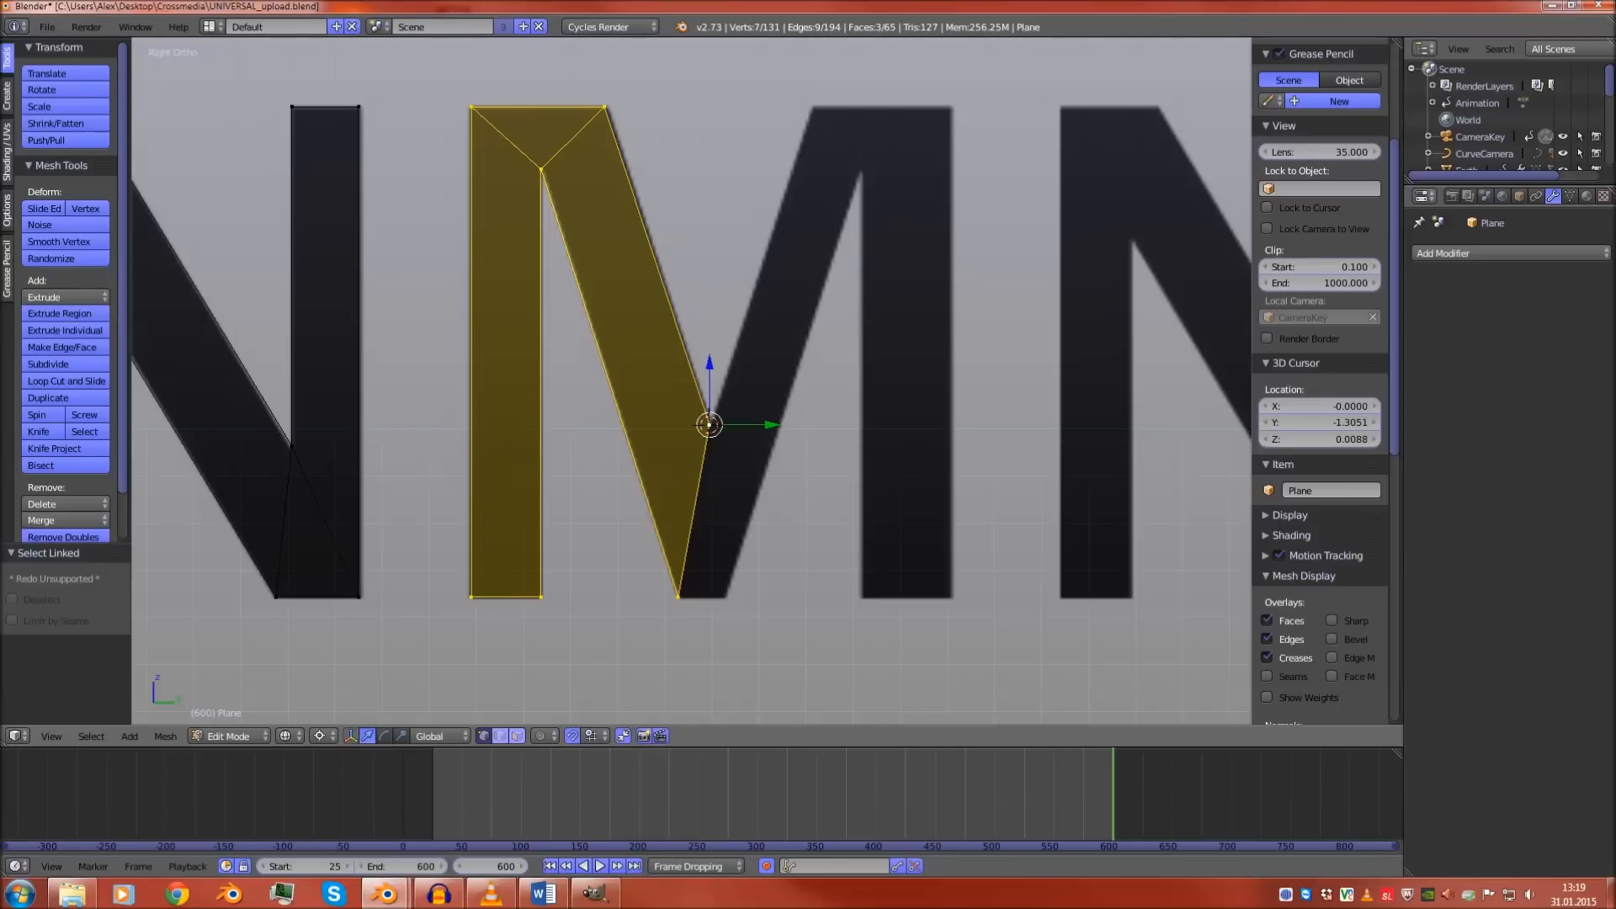
key(s)
key(y)
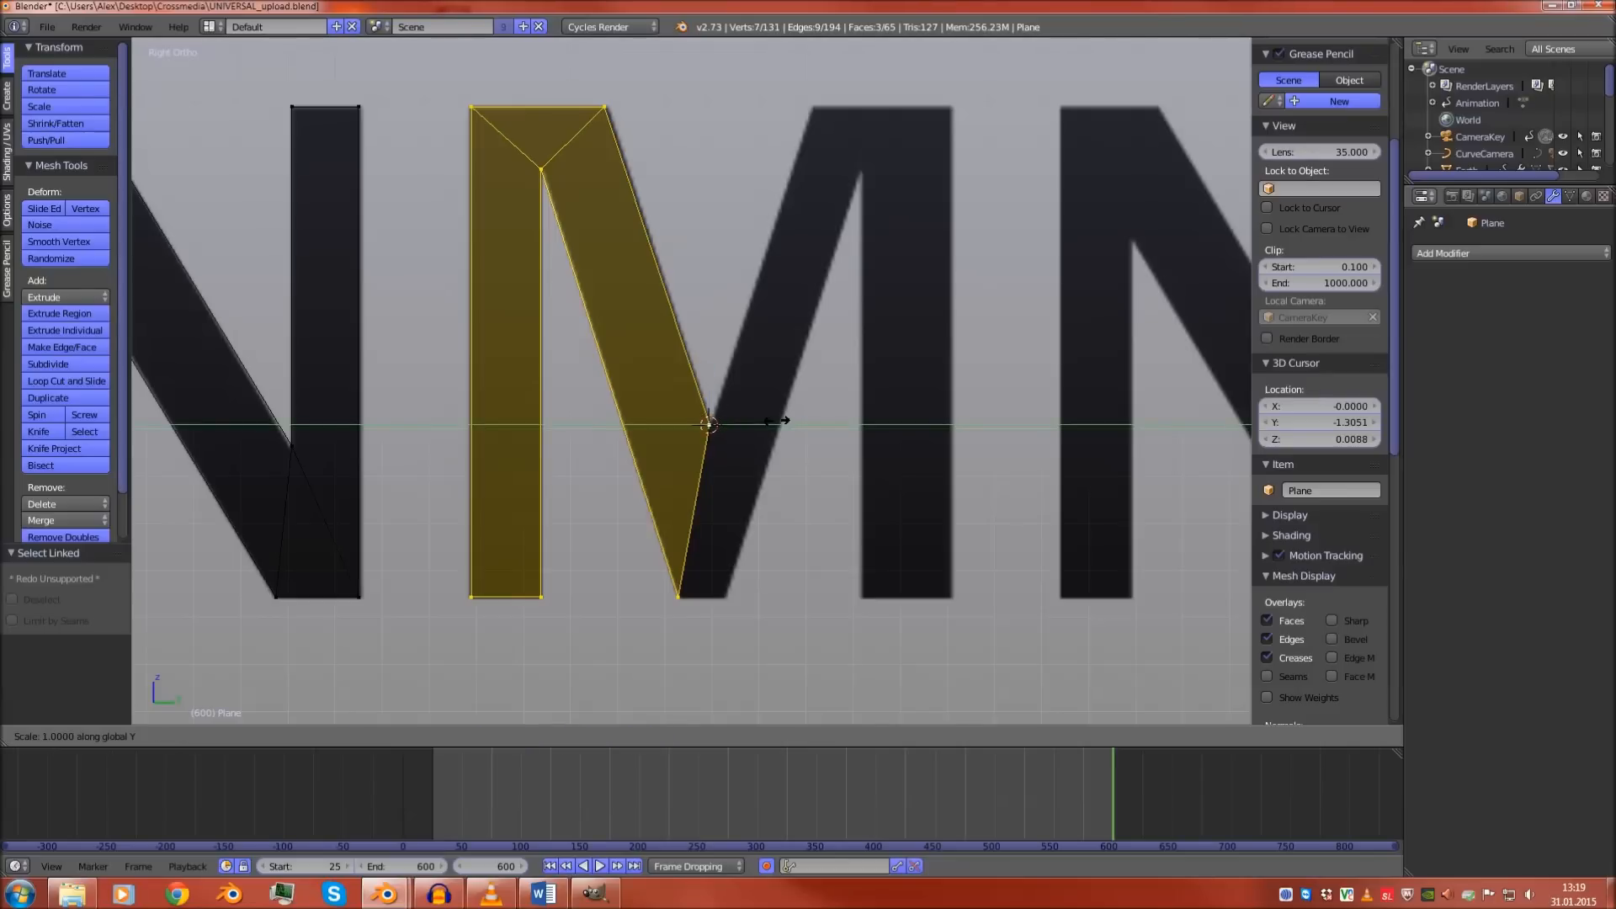
text(-1)
key(Return)
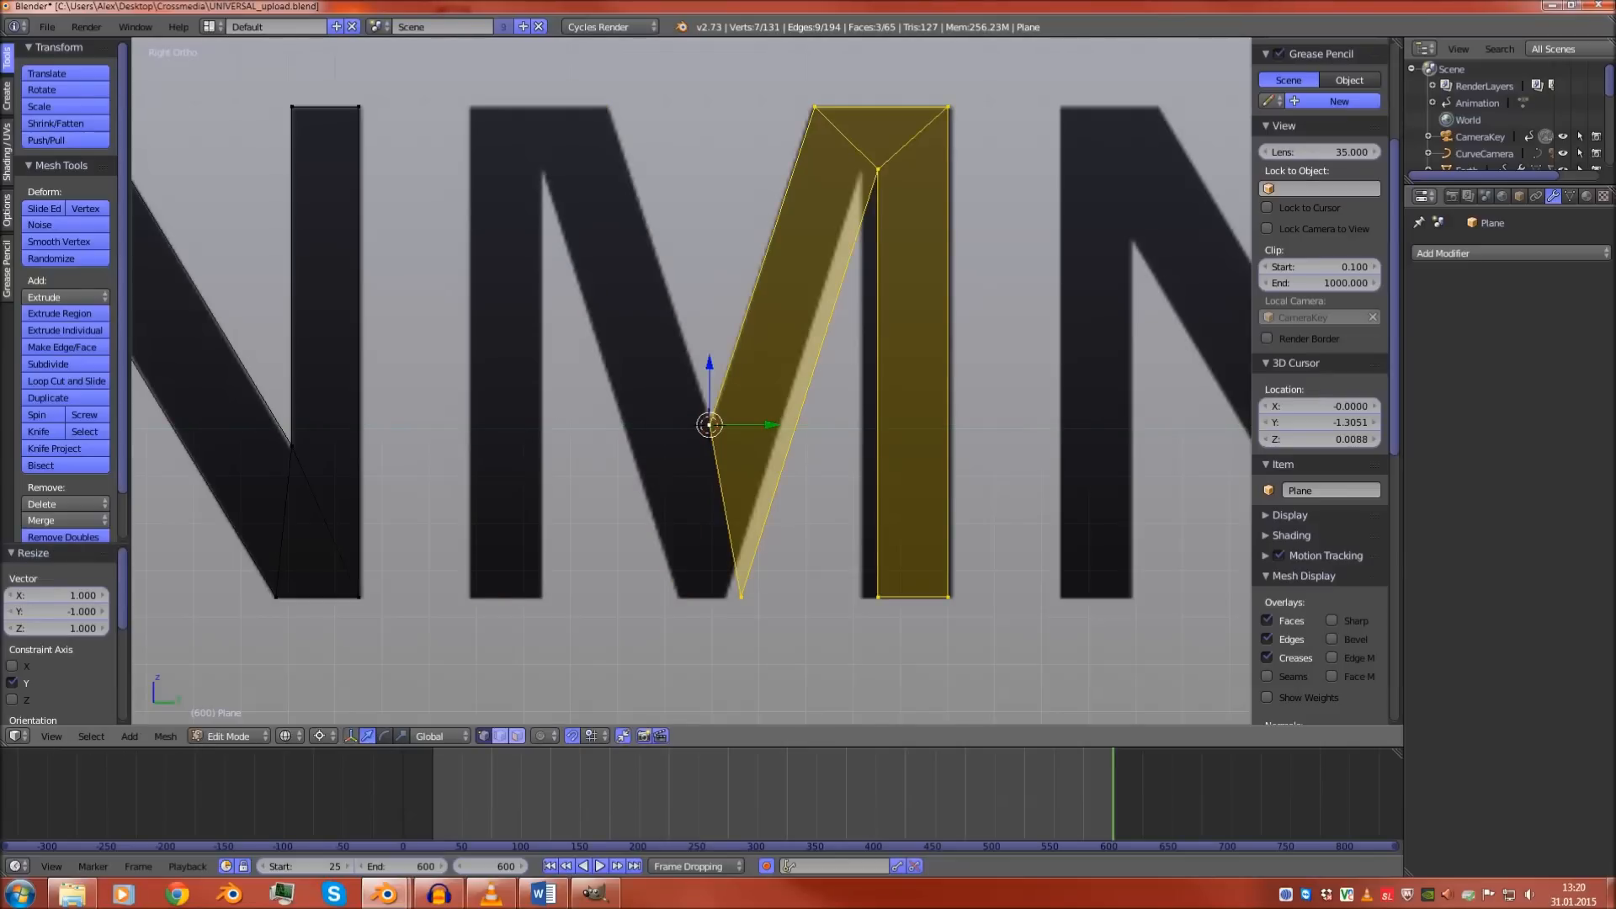
key(ctrl+z)
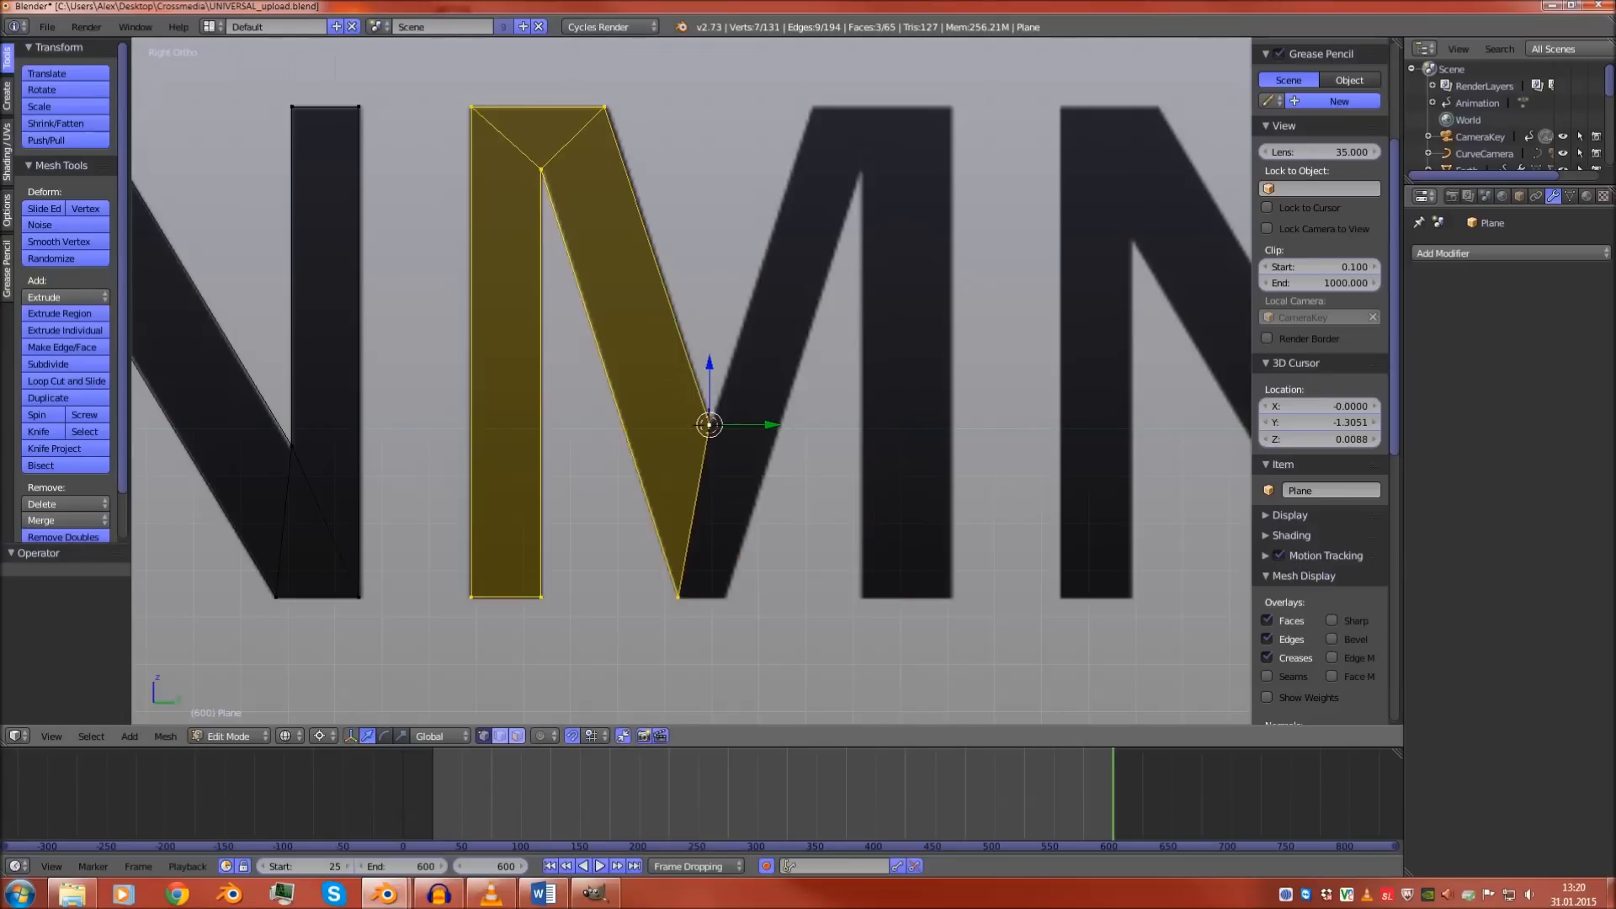
Duplicate the selected half M in place and mirror the copy about the 3D cursor by scaling it -1 along Y
key(shift+d)
right_click(709, 424)
text(sy)
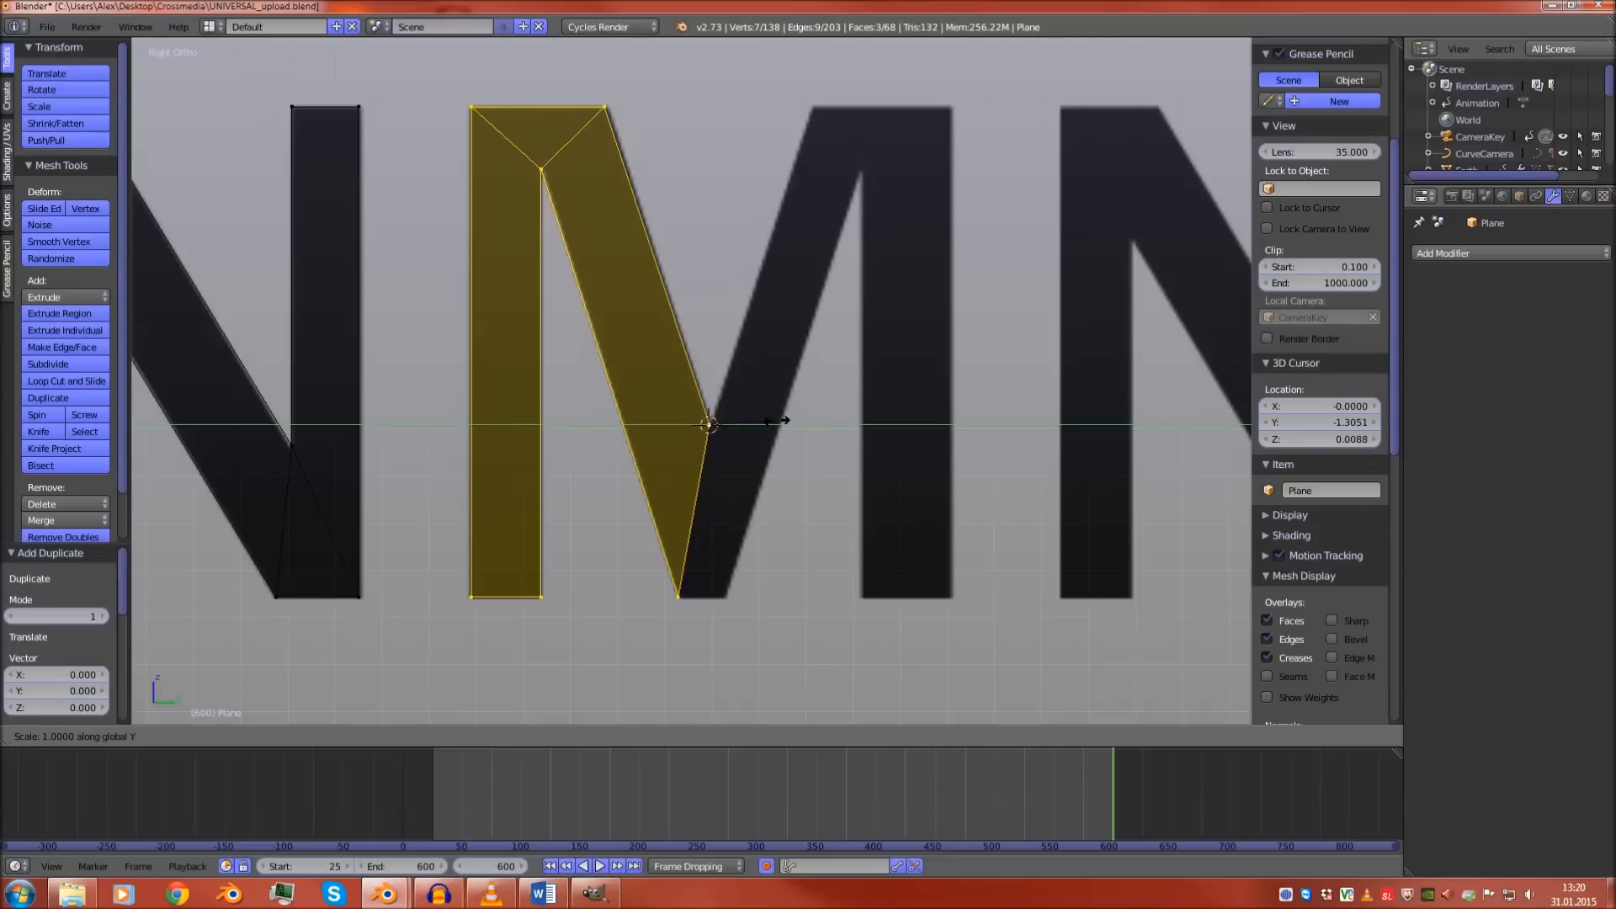
text(-1)
key(Return)
Merge the two overlapping vertices at the M's middle valley at the last selected one
scroll(714, 426, up, 3)
right_click(722, 457)
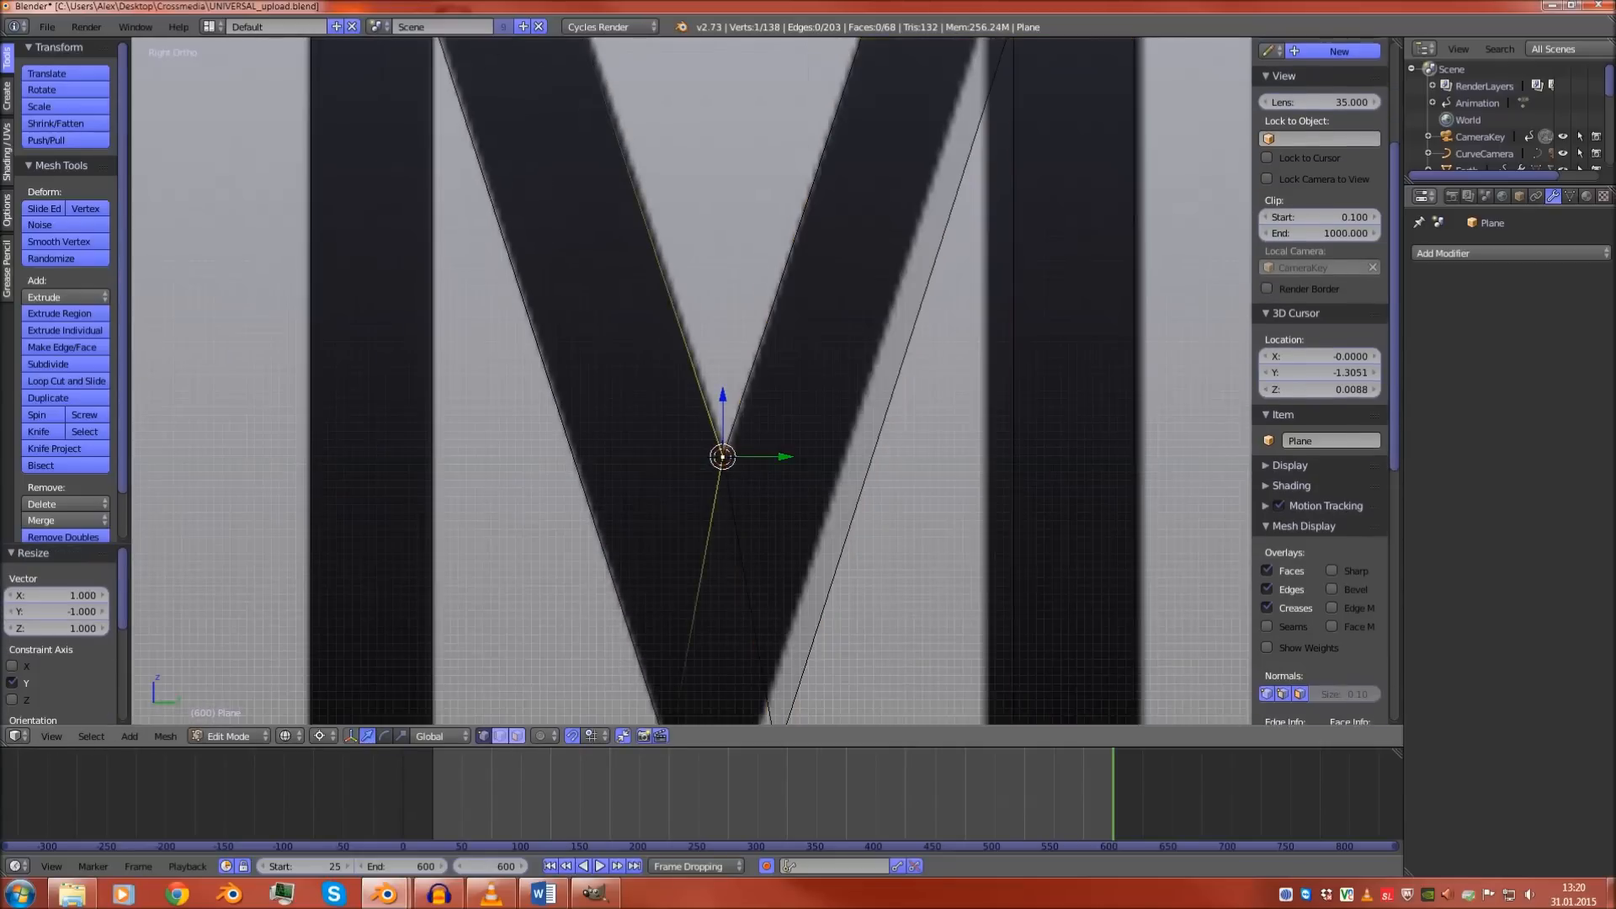
key(alt+m)
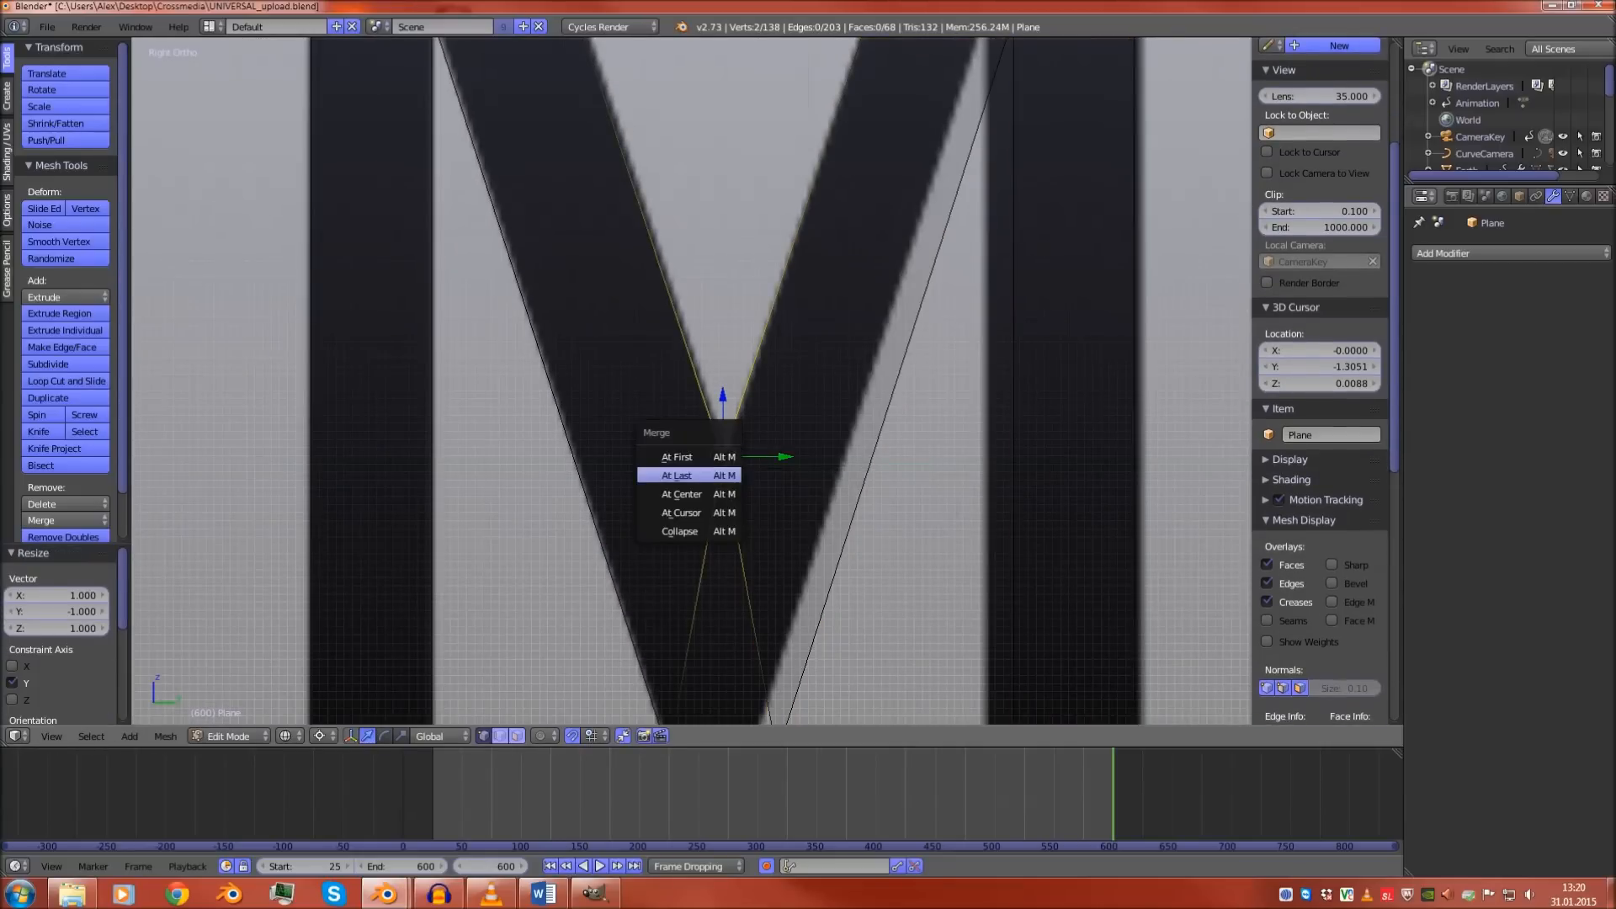
click(716, 474)
Set the pivot back to the bounding box center and fill the triangle between the M's middle valley and its two lower points
scroll(714, 429, down, 3)
key(comma)
right_click(751, 640)
shift+right_click(675, 640)
shift+right_click(713, 435)
key(f)
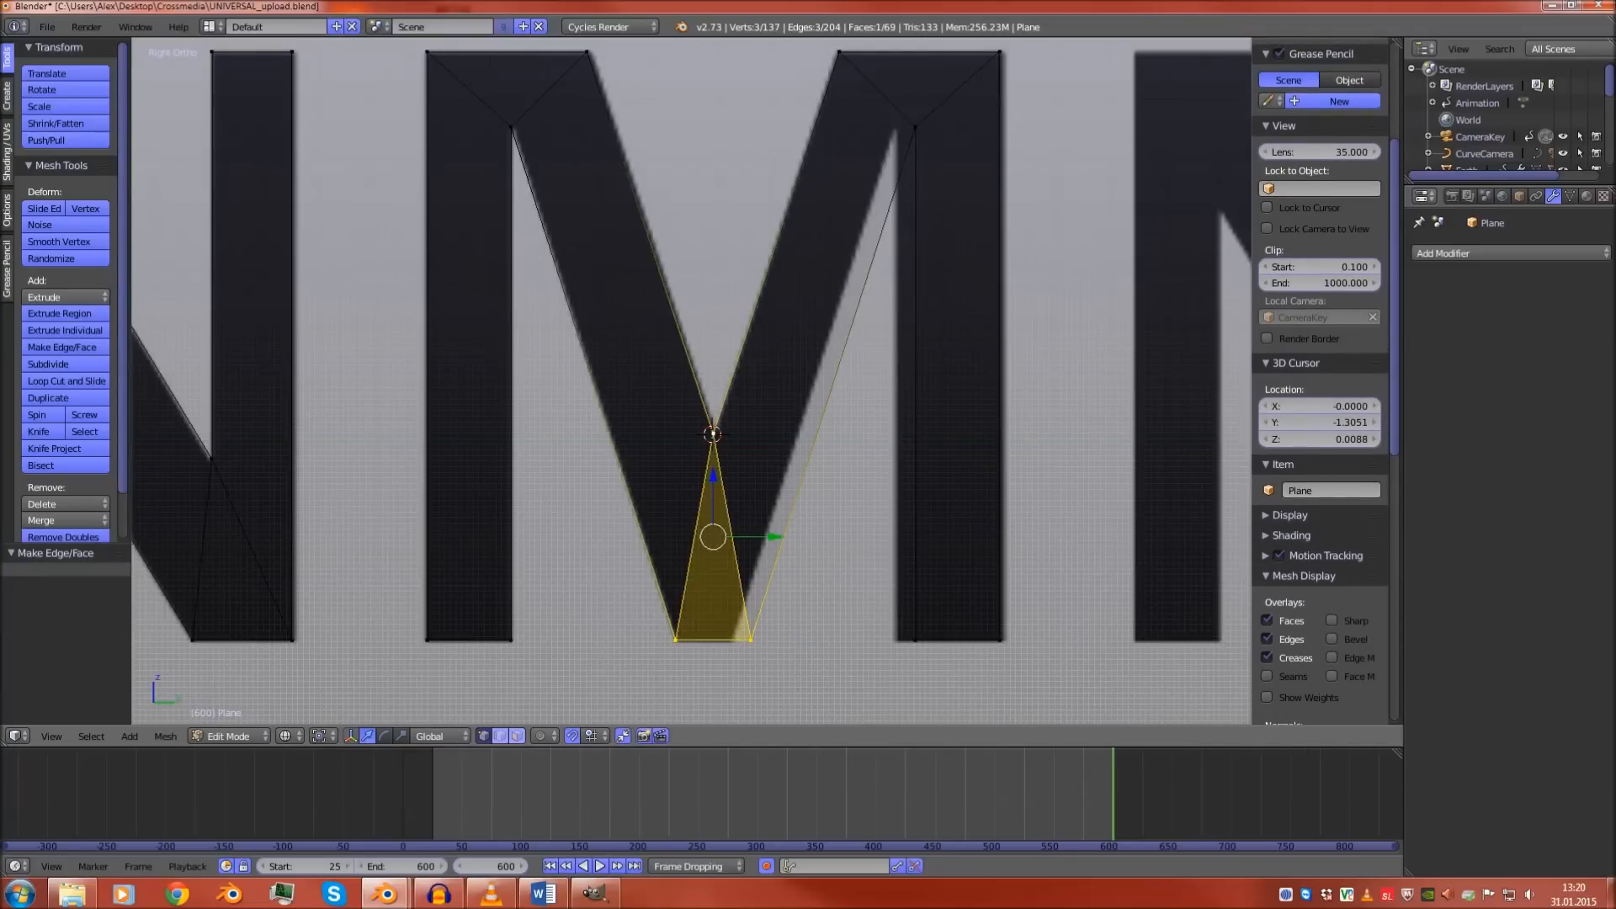
Move the inner edge vertices of the M's mirrored half along Y to match the letter in the background image
right_click(751, 640)
scroll(751, 636, down, 3)
shift+middle_drag(751, 615, 634, 680)
shift+right_click(703, 299)
shift+right_click(703, 596)
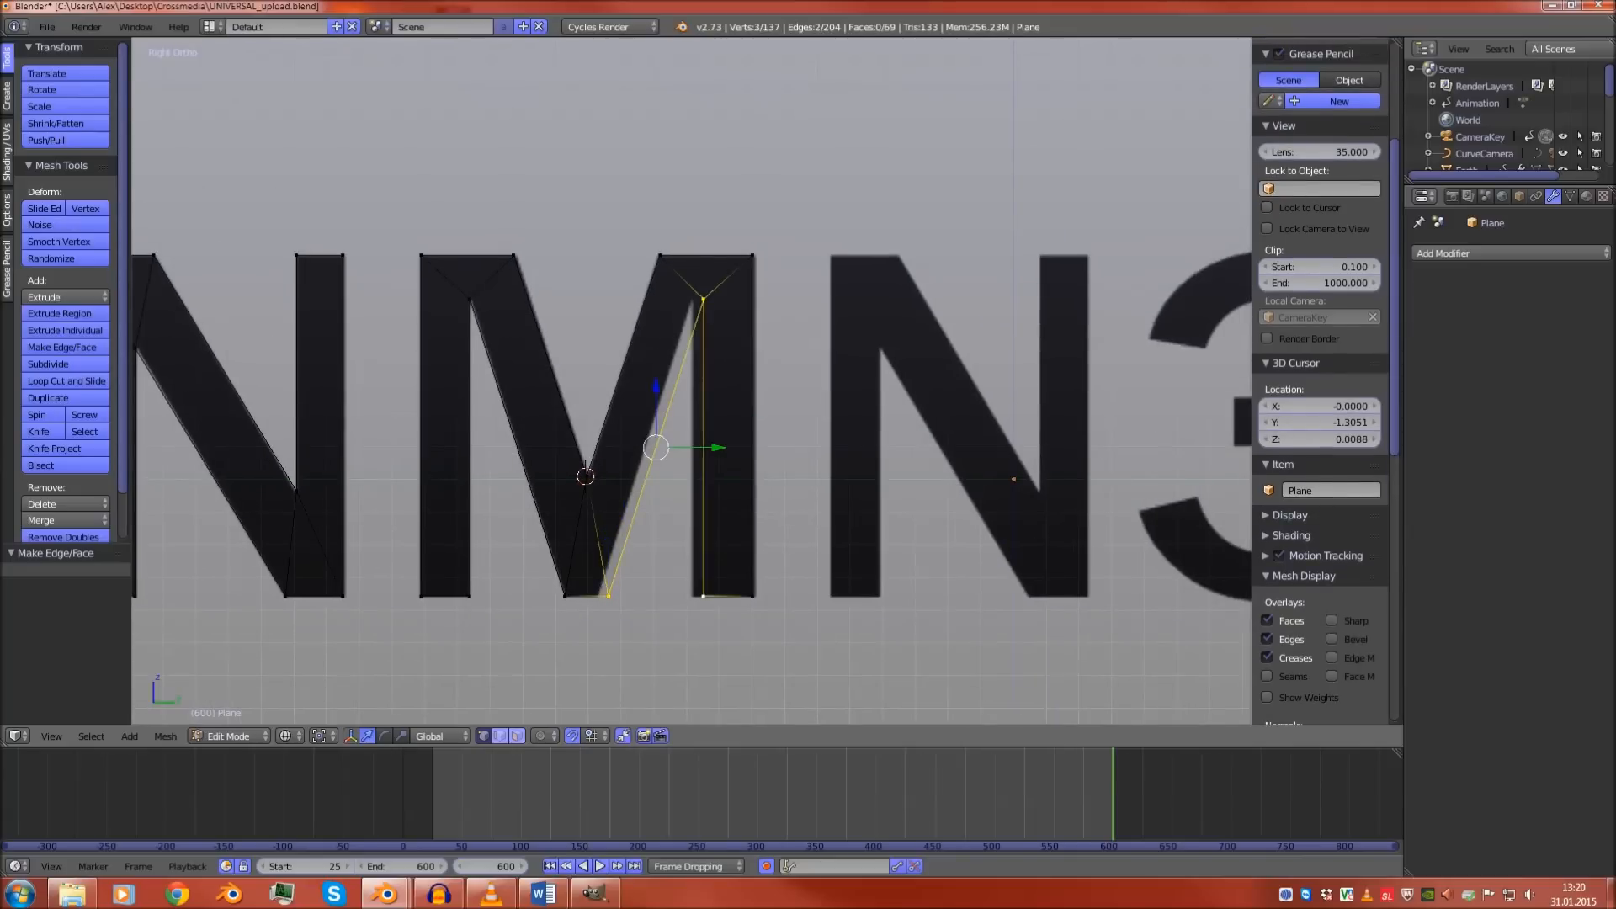
scroll(703, 589, up, 2)
drag(704, 477, 689, 477)
Inspect the traced D, N and M against the remaining letters of the background image
key(Tab)
scroll(689, 477, down, 4)
shift+middle_drag(689, 476, 616, 462)
key(Tab)
right_click(377, 517)
key(l)
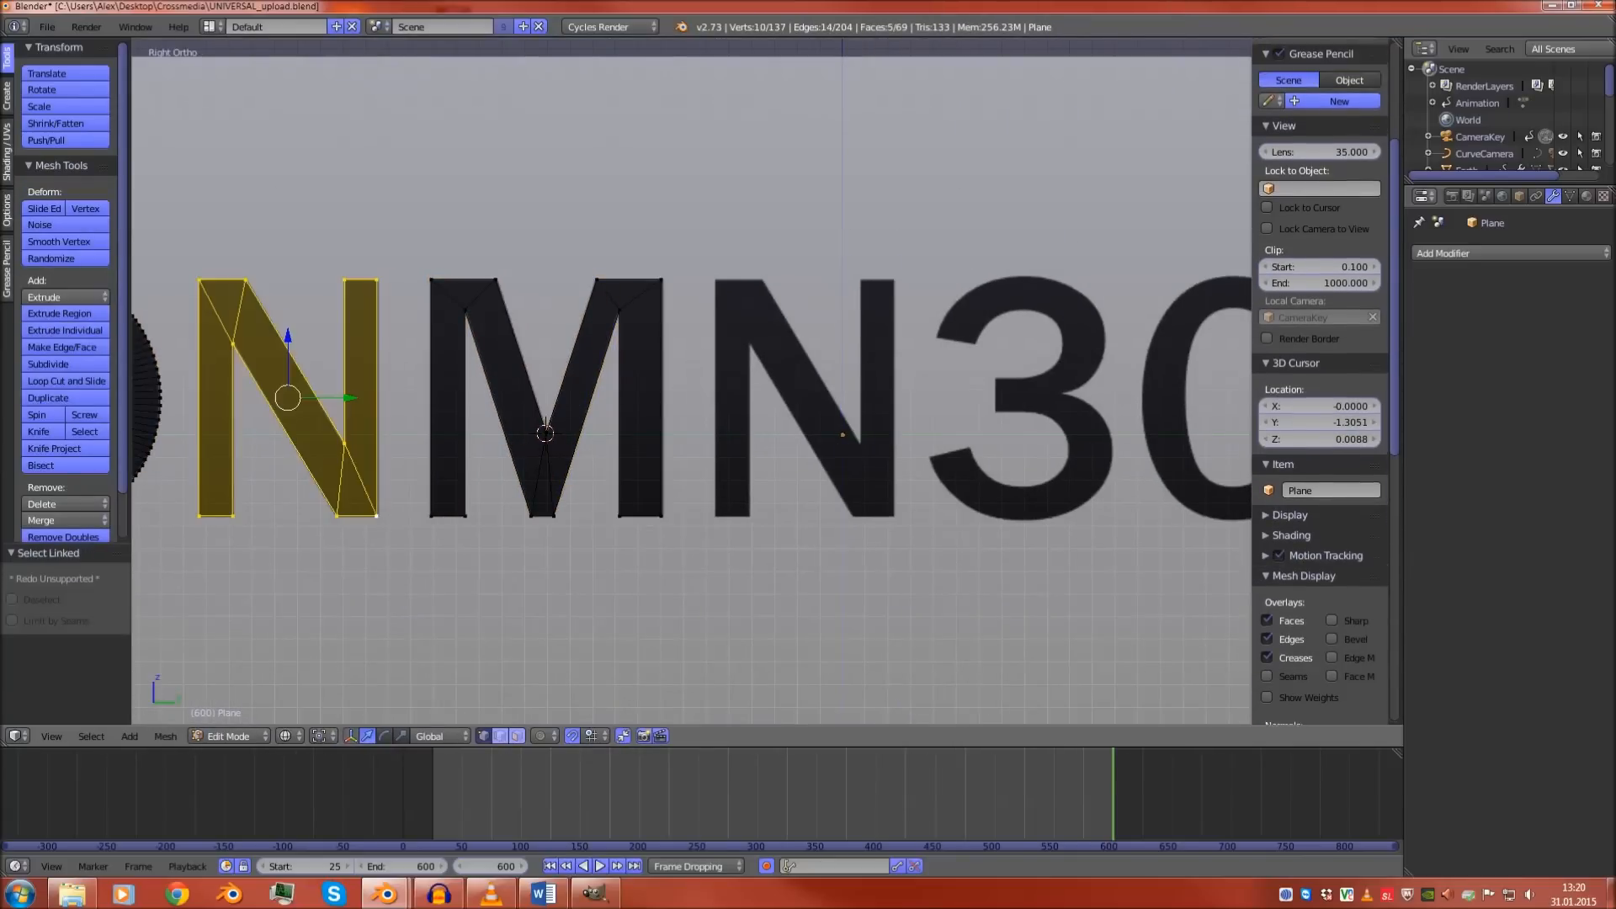
shift+middle_drag(377, 517, 521, 500)
key(Tab)
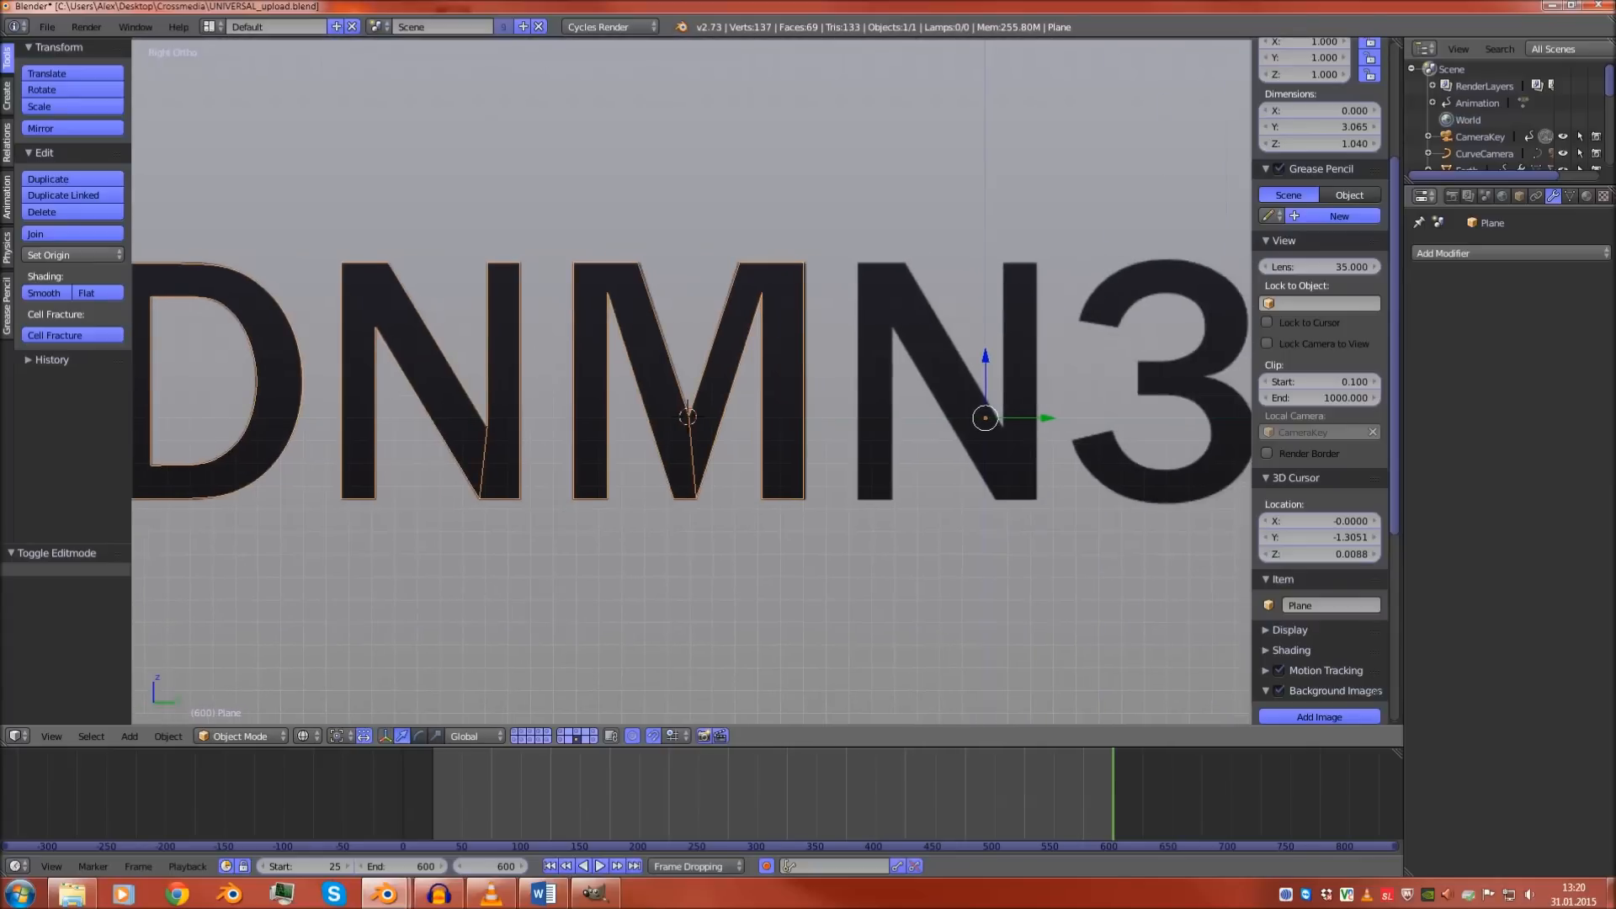
scroll(472, 436, down, 3)
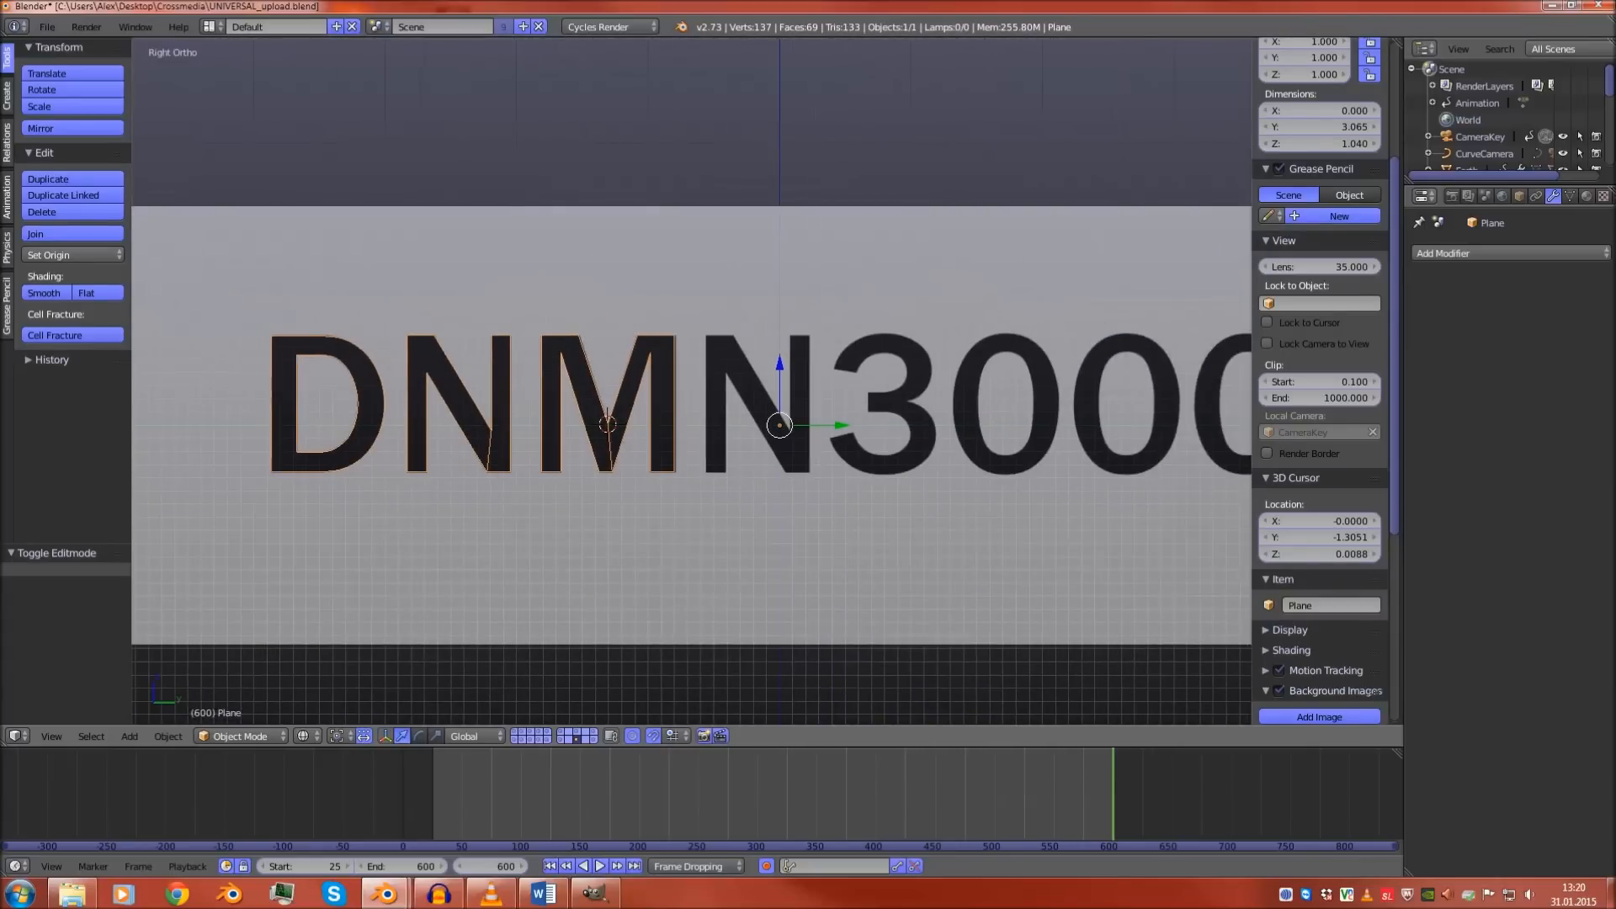
scroll(1125, 369, up, 3)
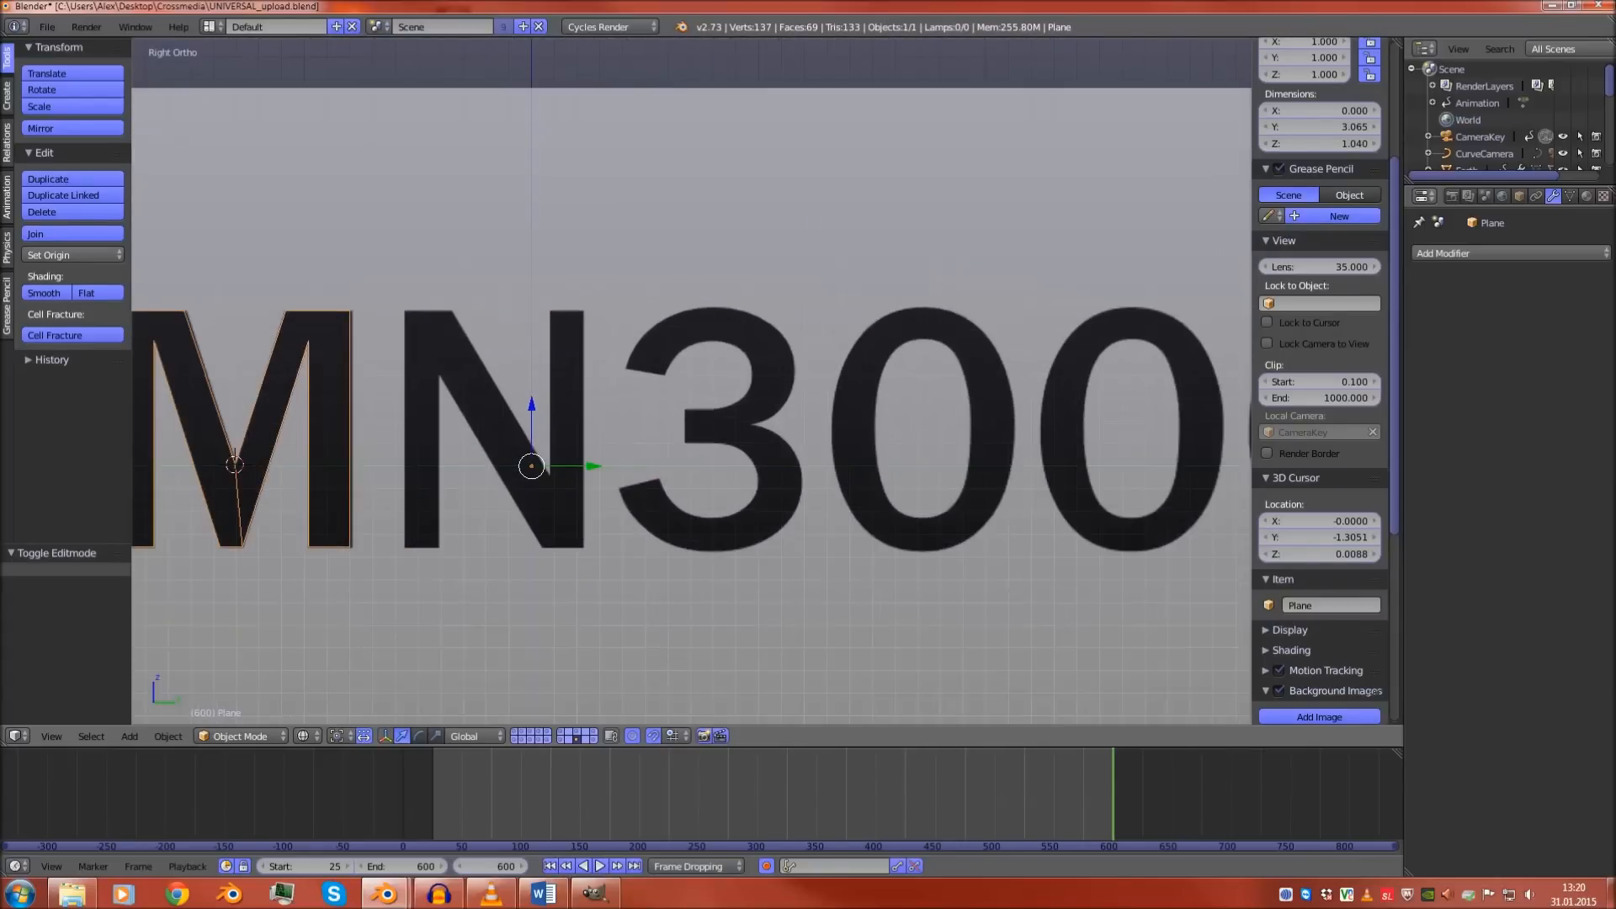
shift+middle_drag(693, 421, 722, 423)
Add a mesh circle with 64 vertices at the center of the 3's upper bowl within the letter mesh
key(Tab)
scroll(692, 423, up, 2)
scroll(692, 423, down, 2)
right_click(382, 313)
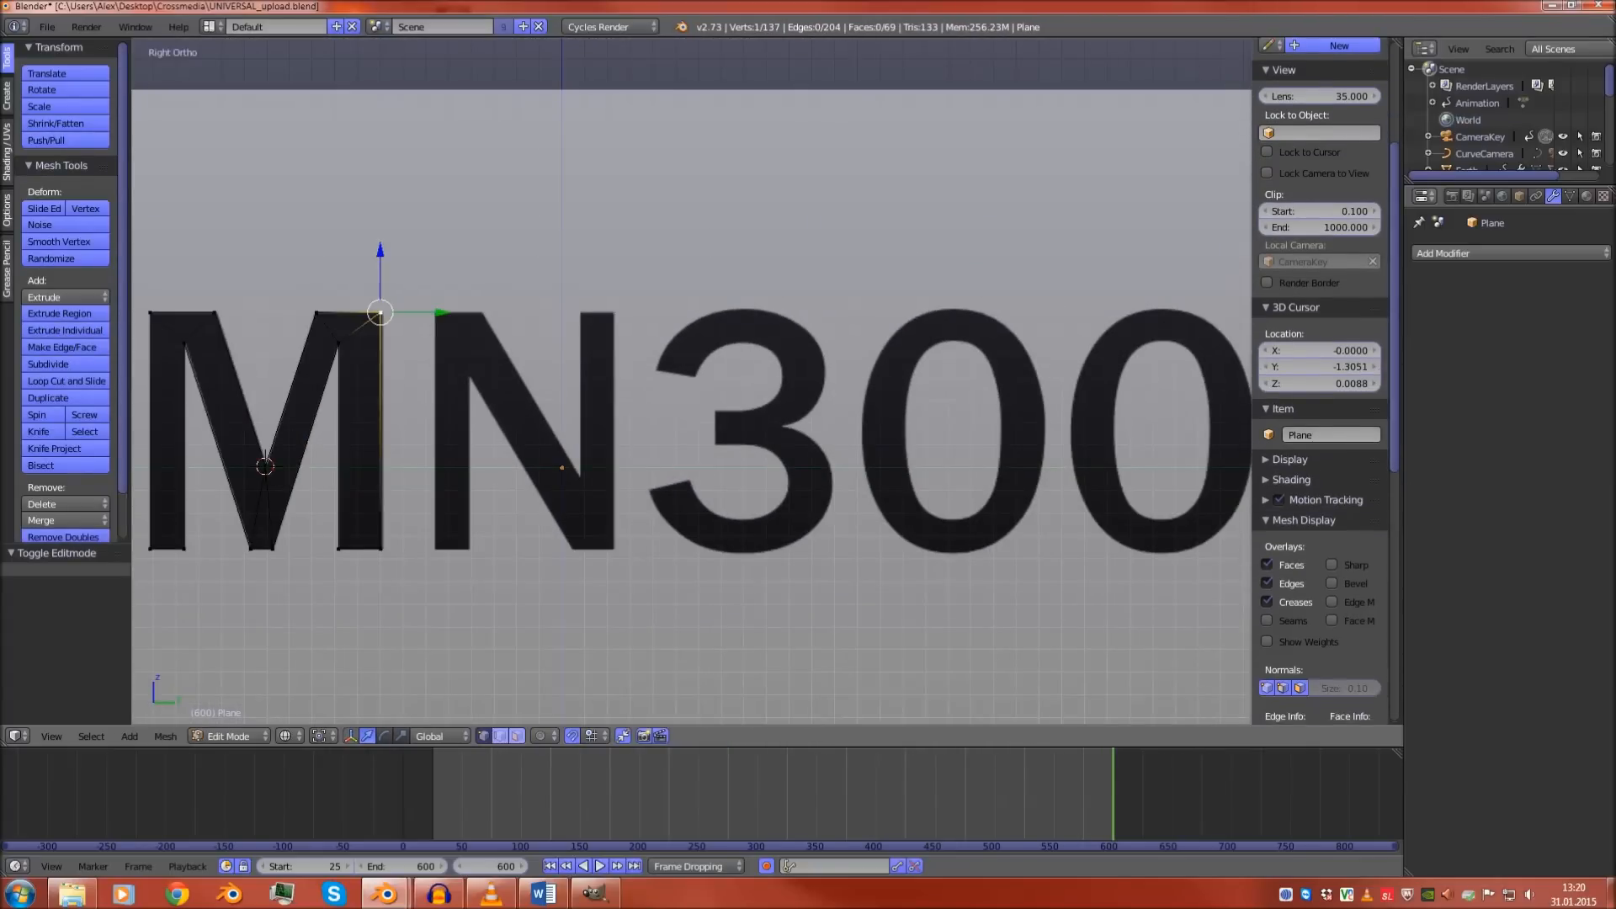
scroll(692, 381, up, 3)
shift+middle_drag(692, 381, 629, 378)
scroll(628, 378, up, 4)
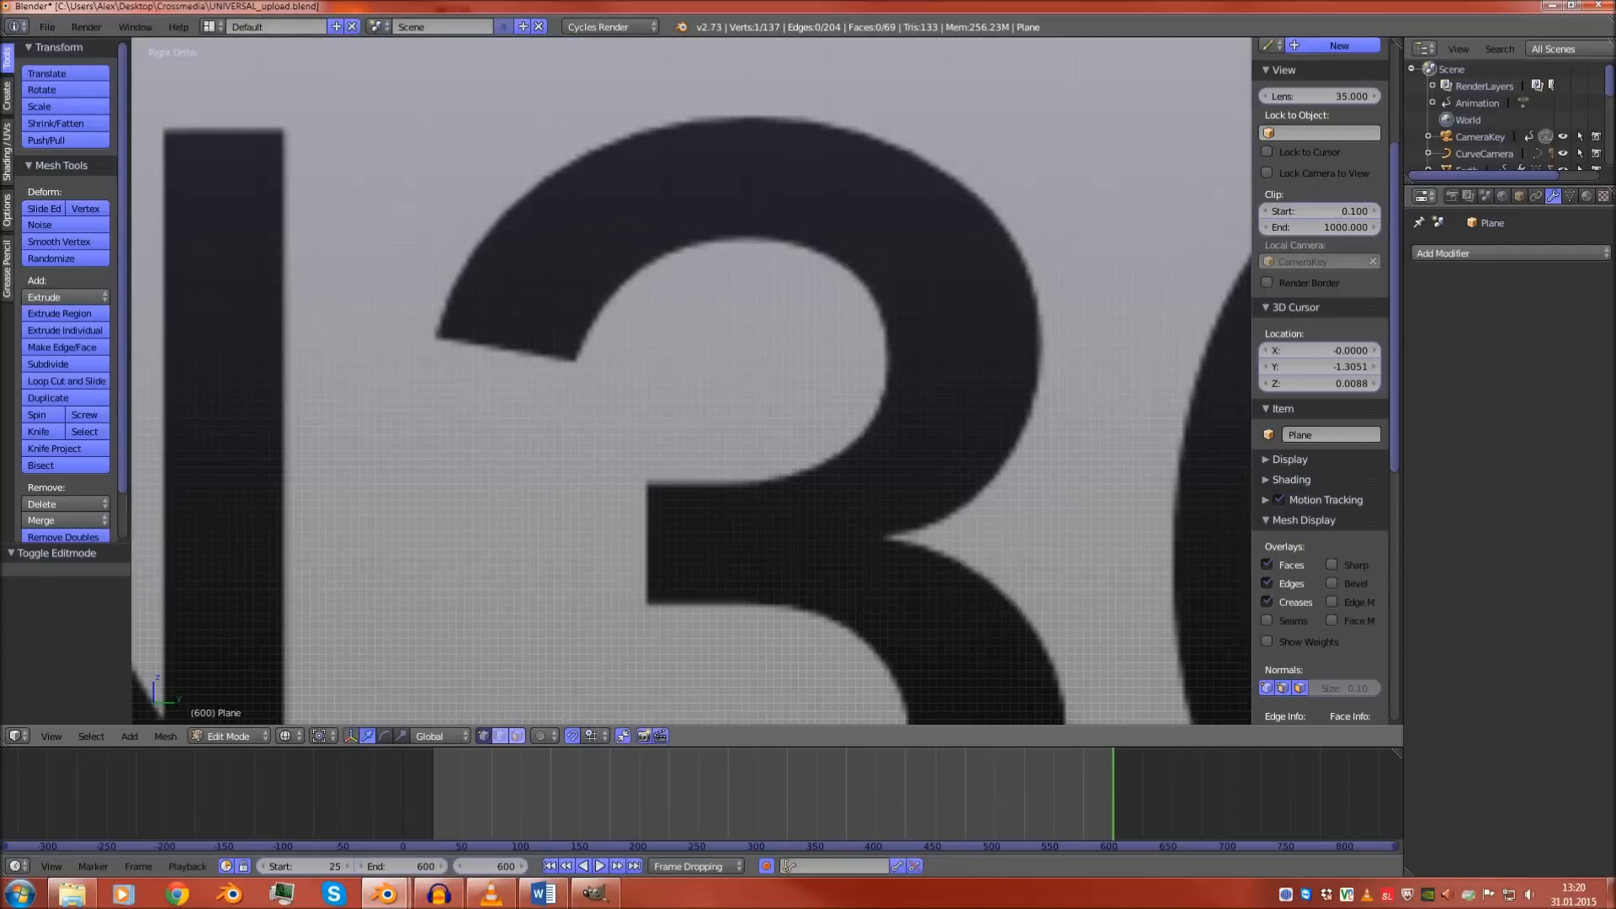
click(741, 366)
key(shift+a)
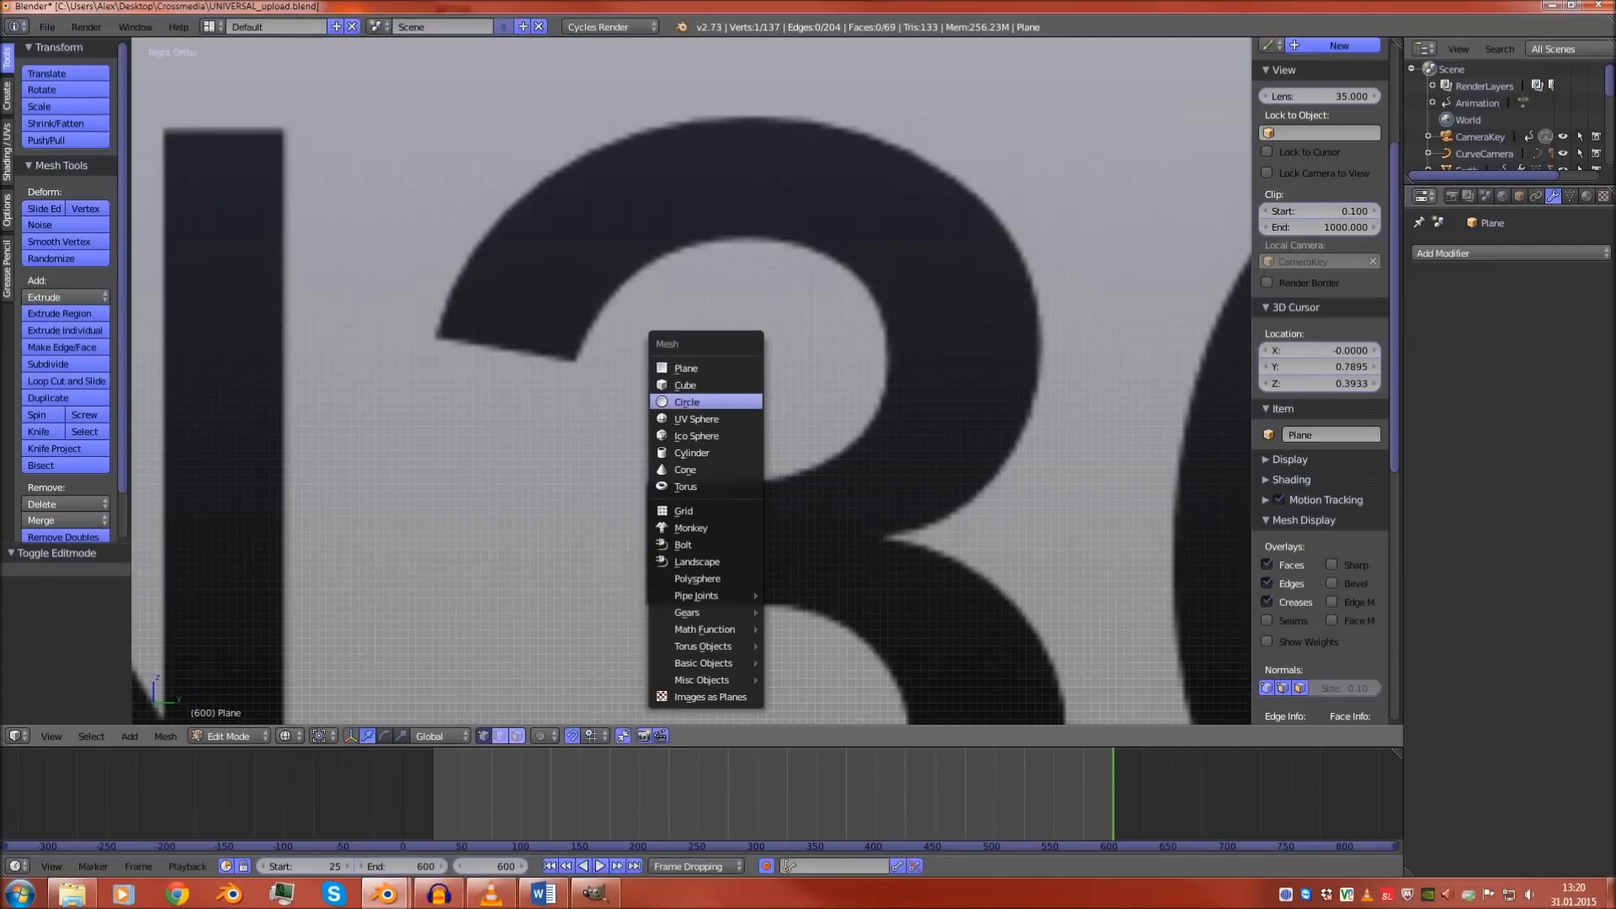
click(731, 400)
scroll(731, 400, down, 2)
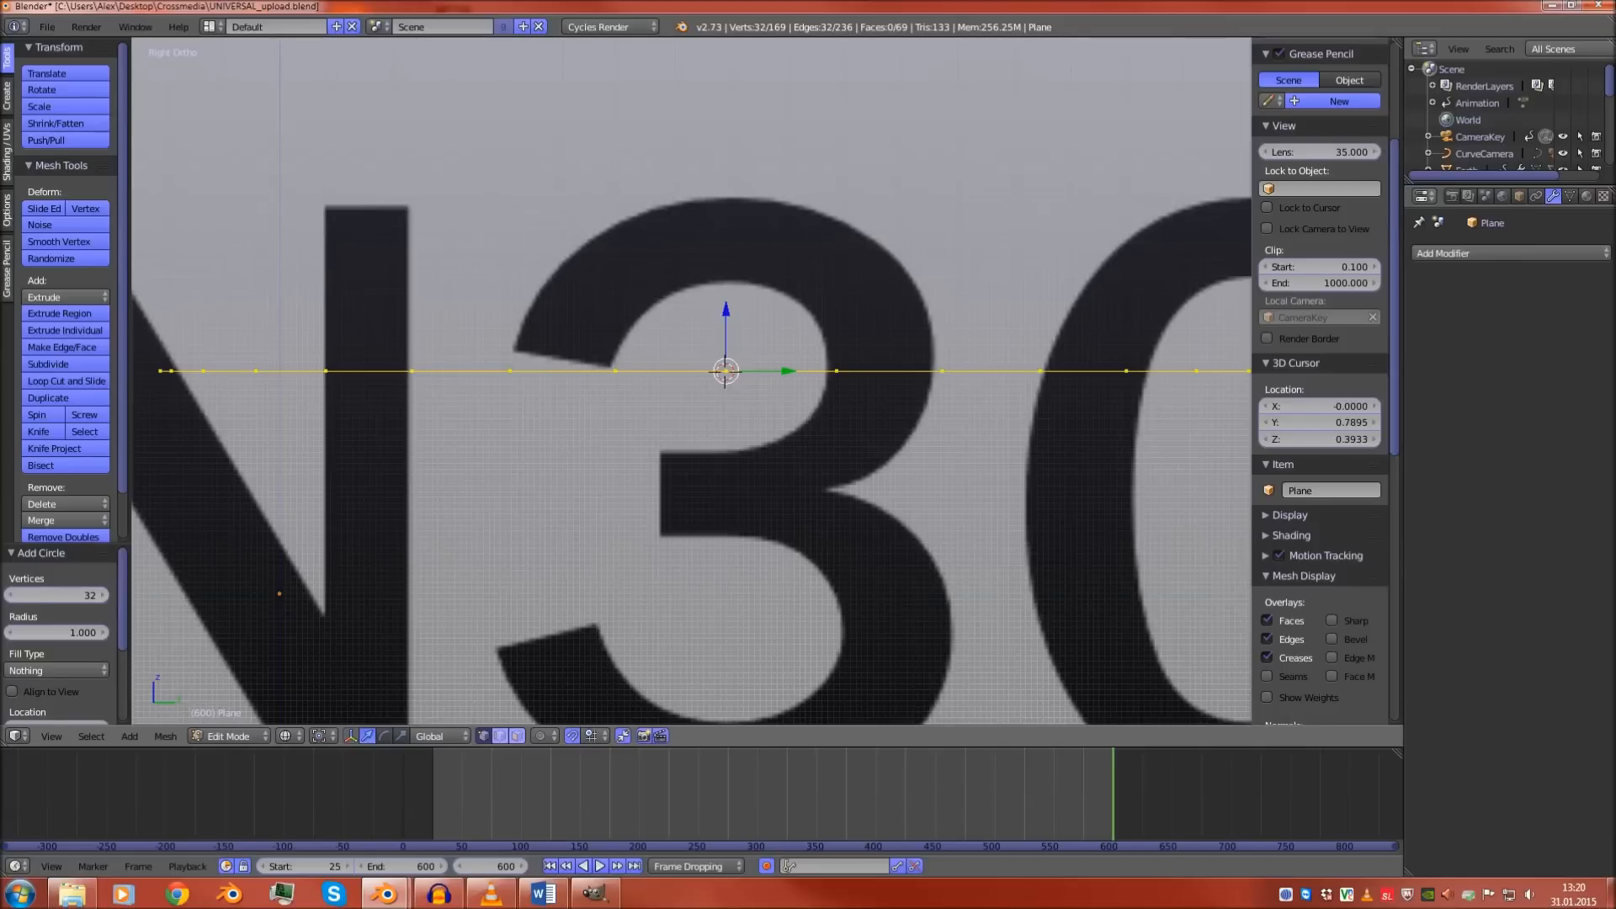
click(57, 595)
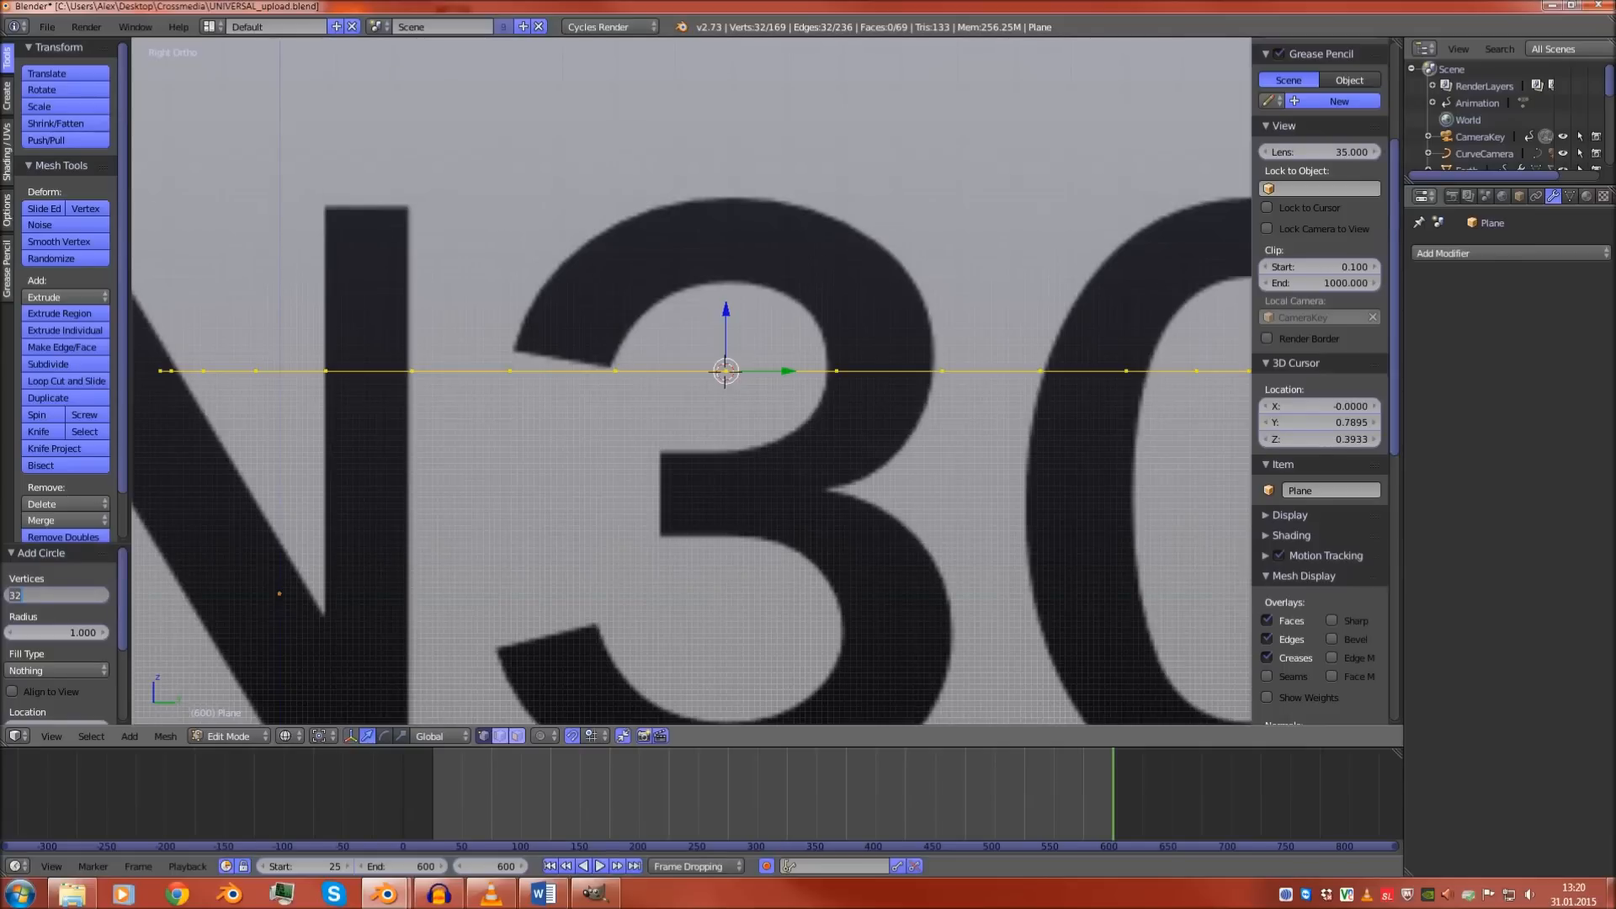
text(64)
key(Return)
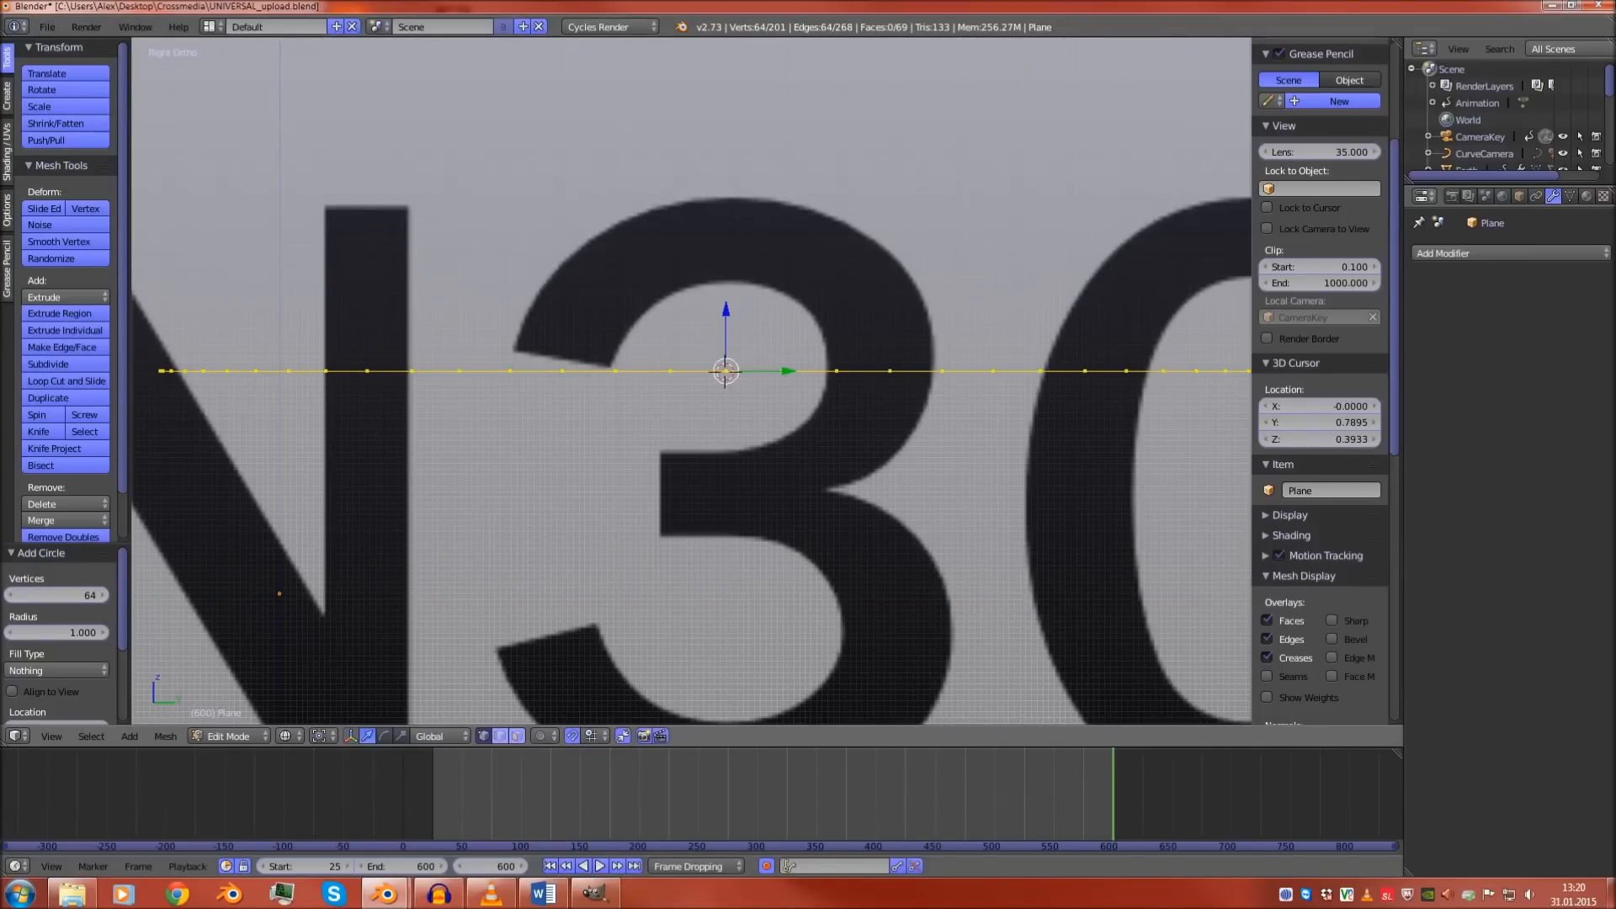
Rotate the circle 90° about Y and scale it to about 0.178 to fit the 3's upper inner bowl
text(ry90)
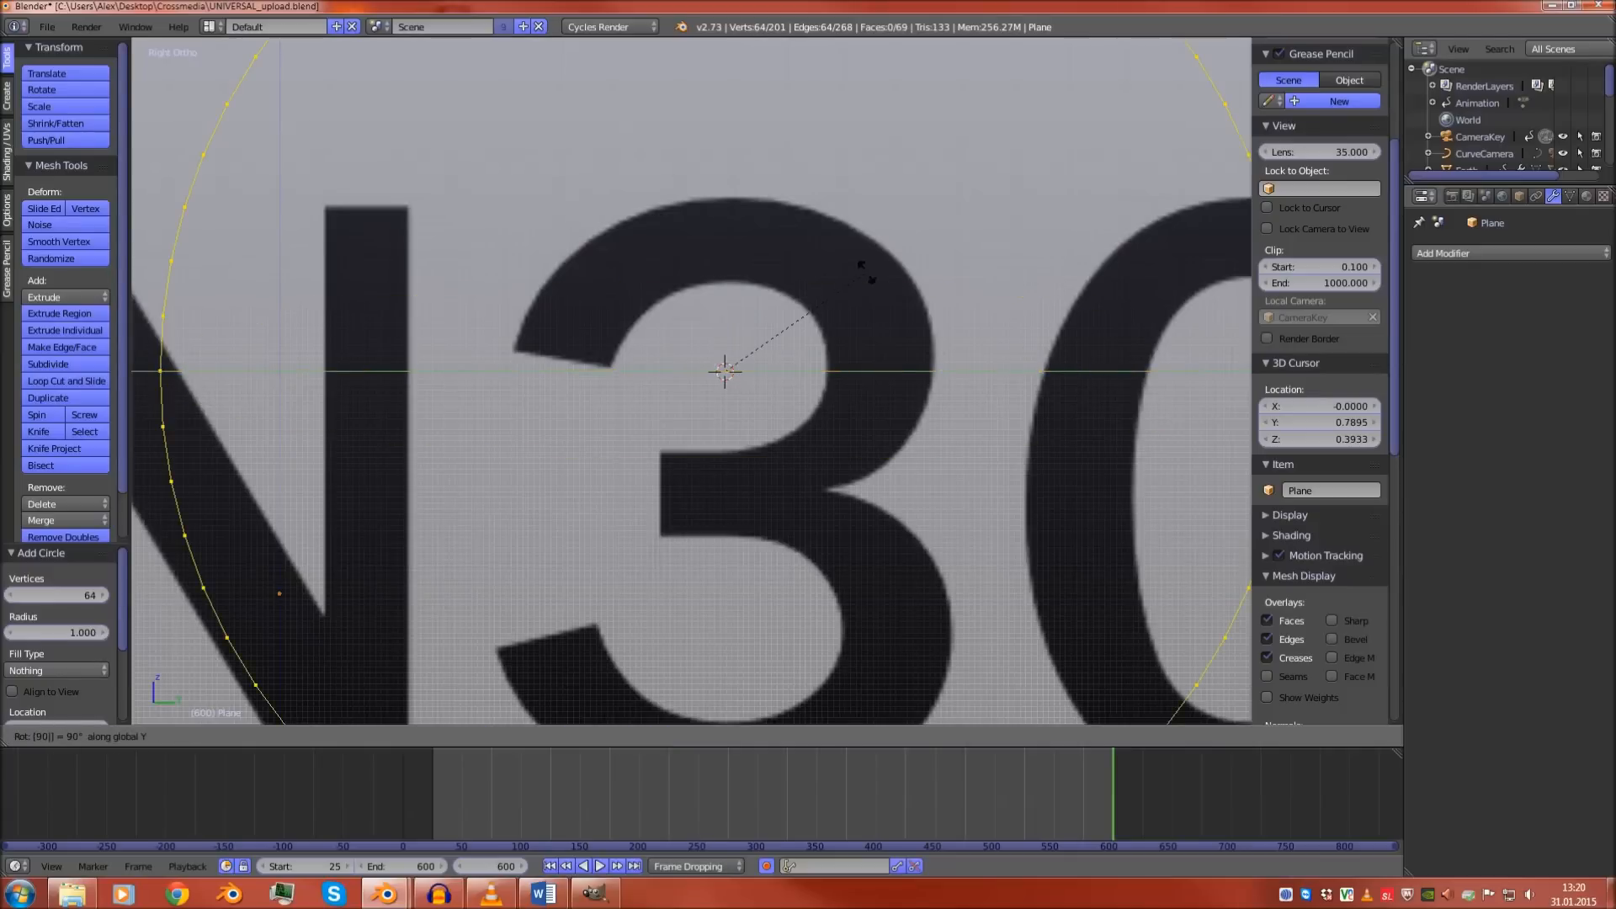
key(Return)
key(s)
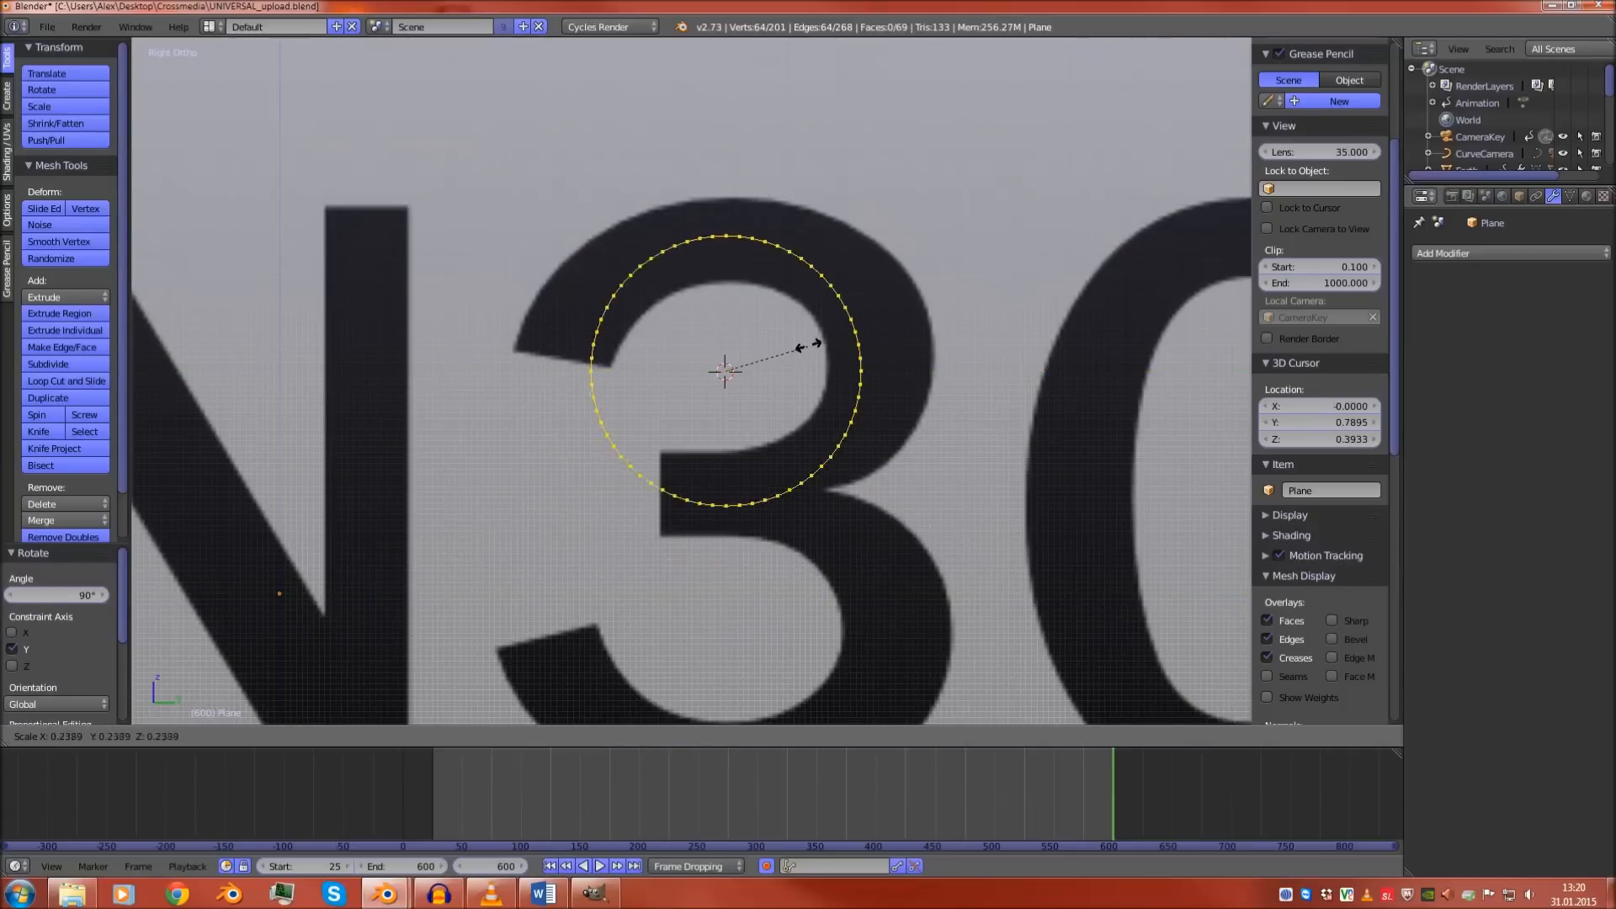
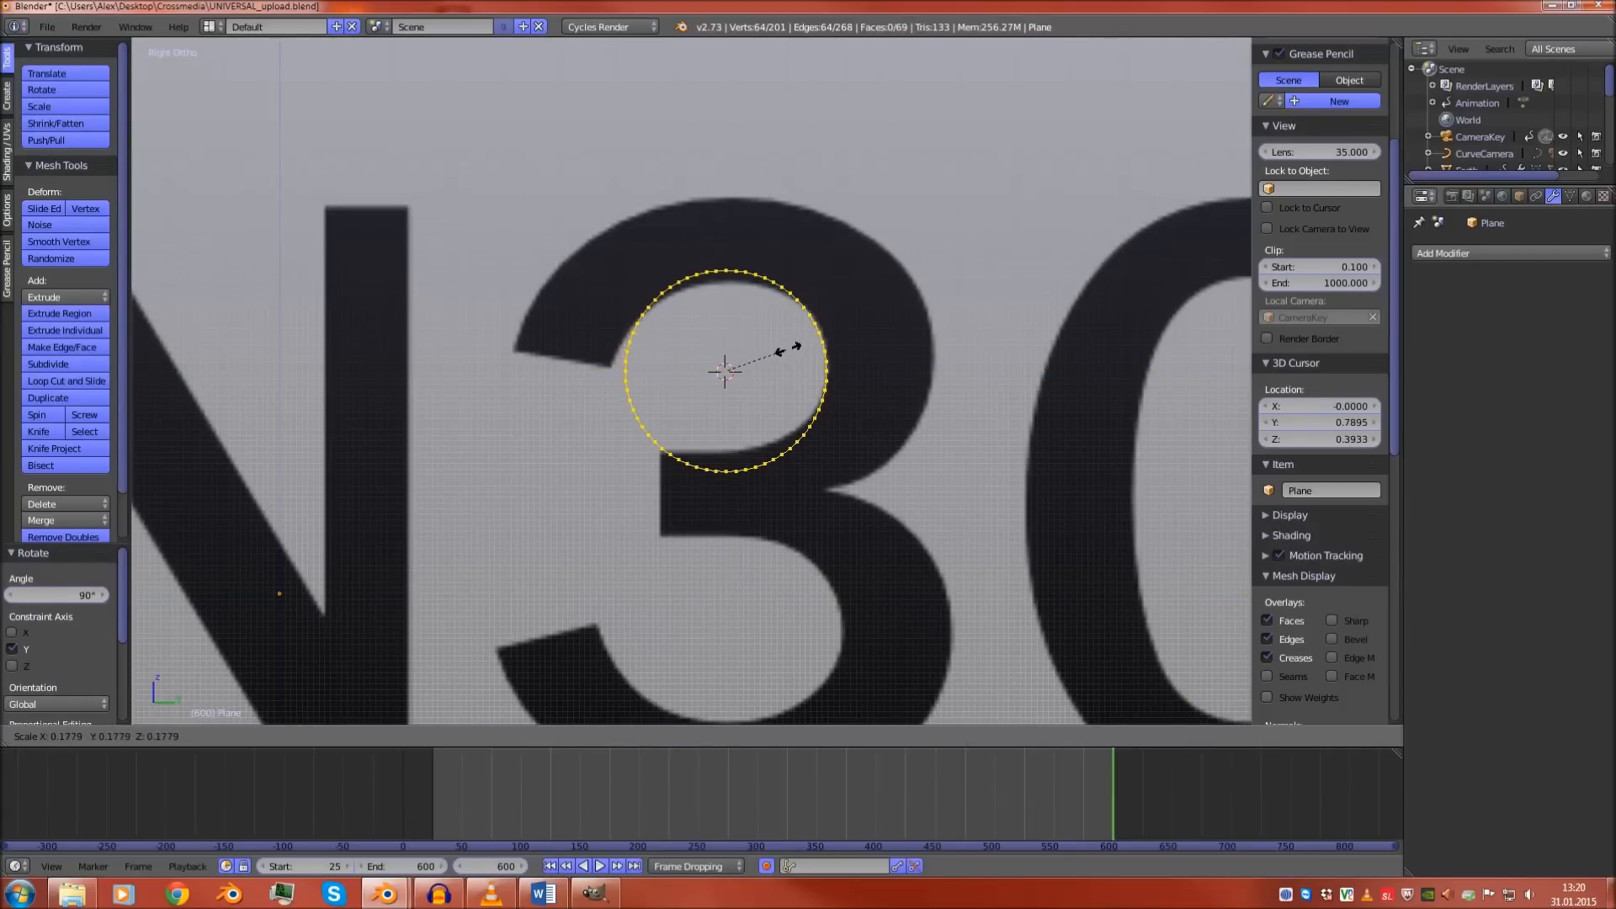
click(795, 347)
With proportional editing on, move the circle's top vertex about -0.015 along Z and an upper right vertex outward to the bowl's edge
scroll(795, 347, up, 3)
right_click(735, 179)
right_click(756, 179)
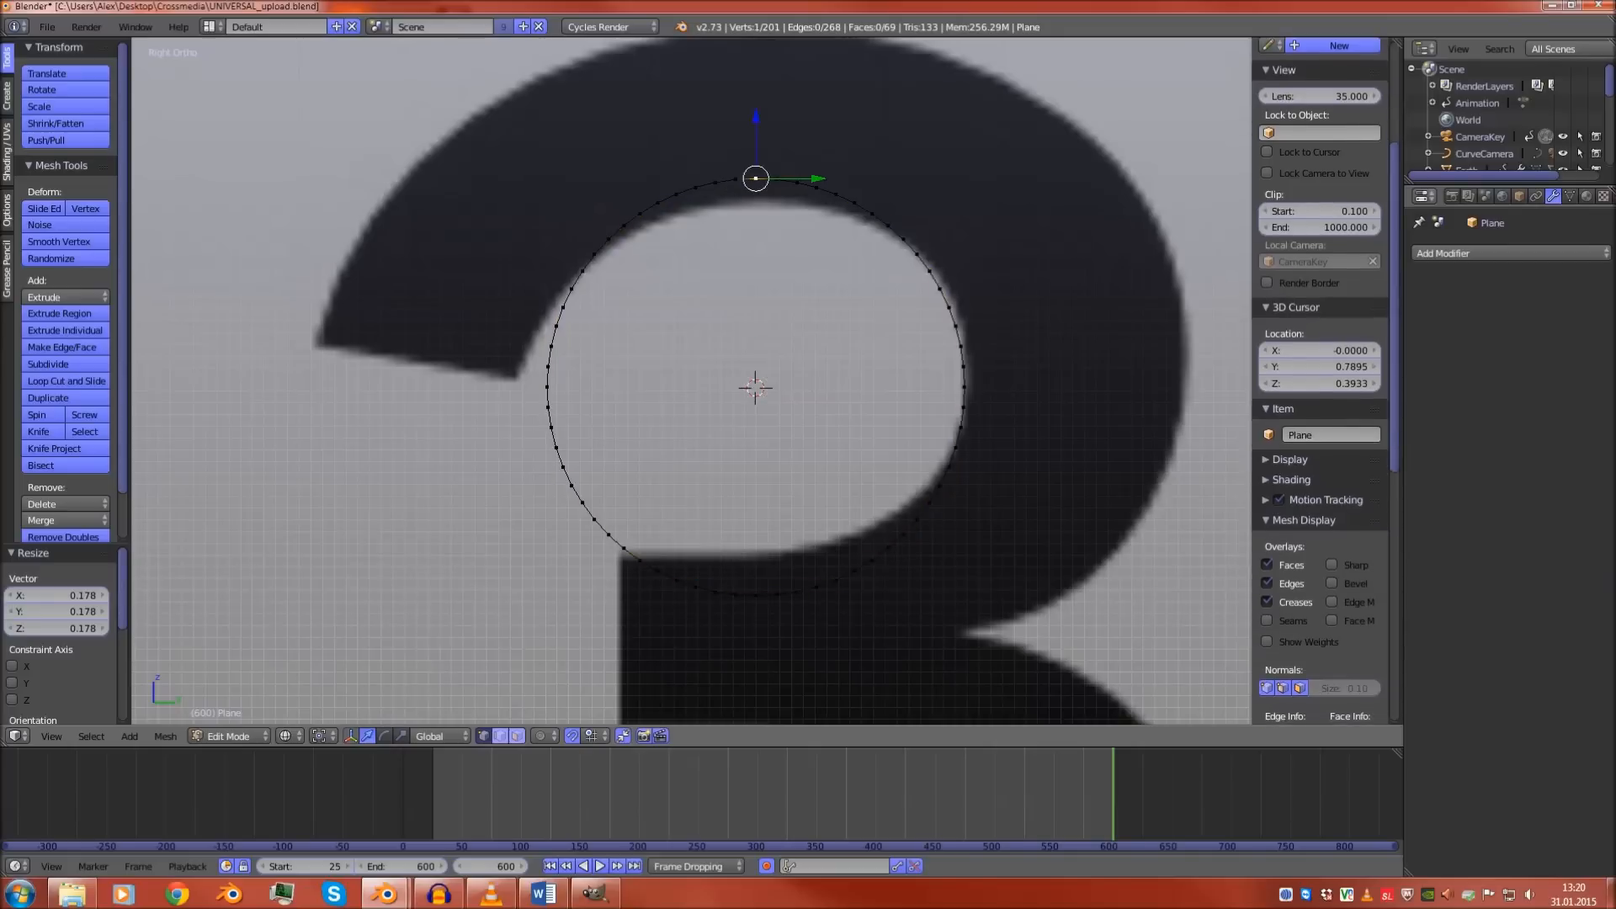
key(o)
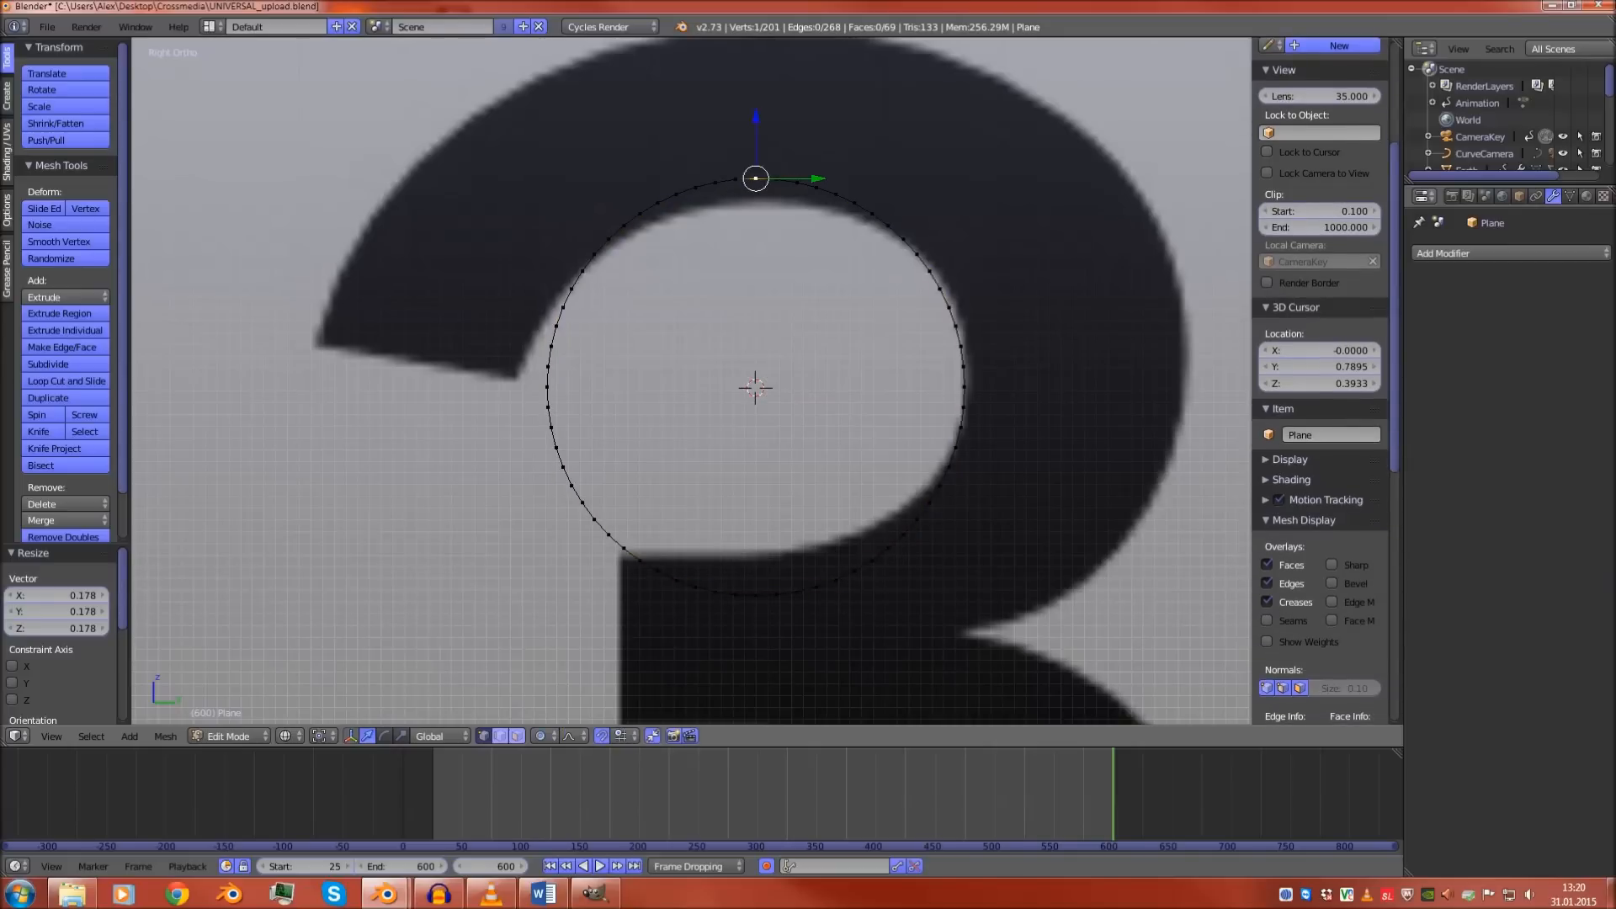
key(g)
key(z)
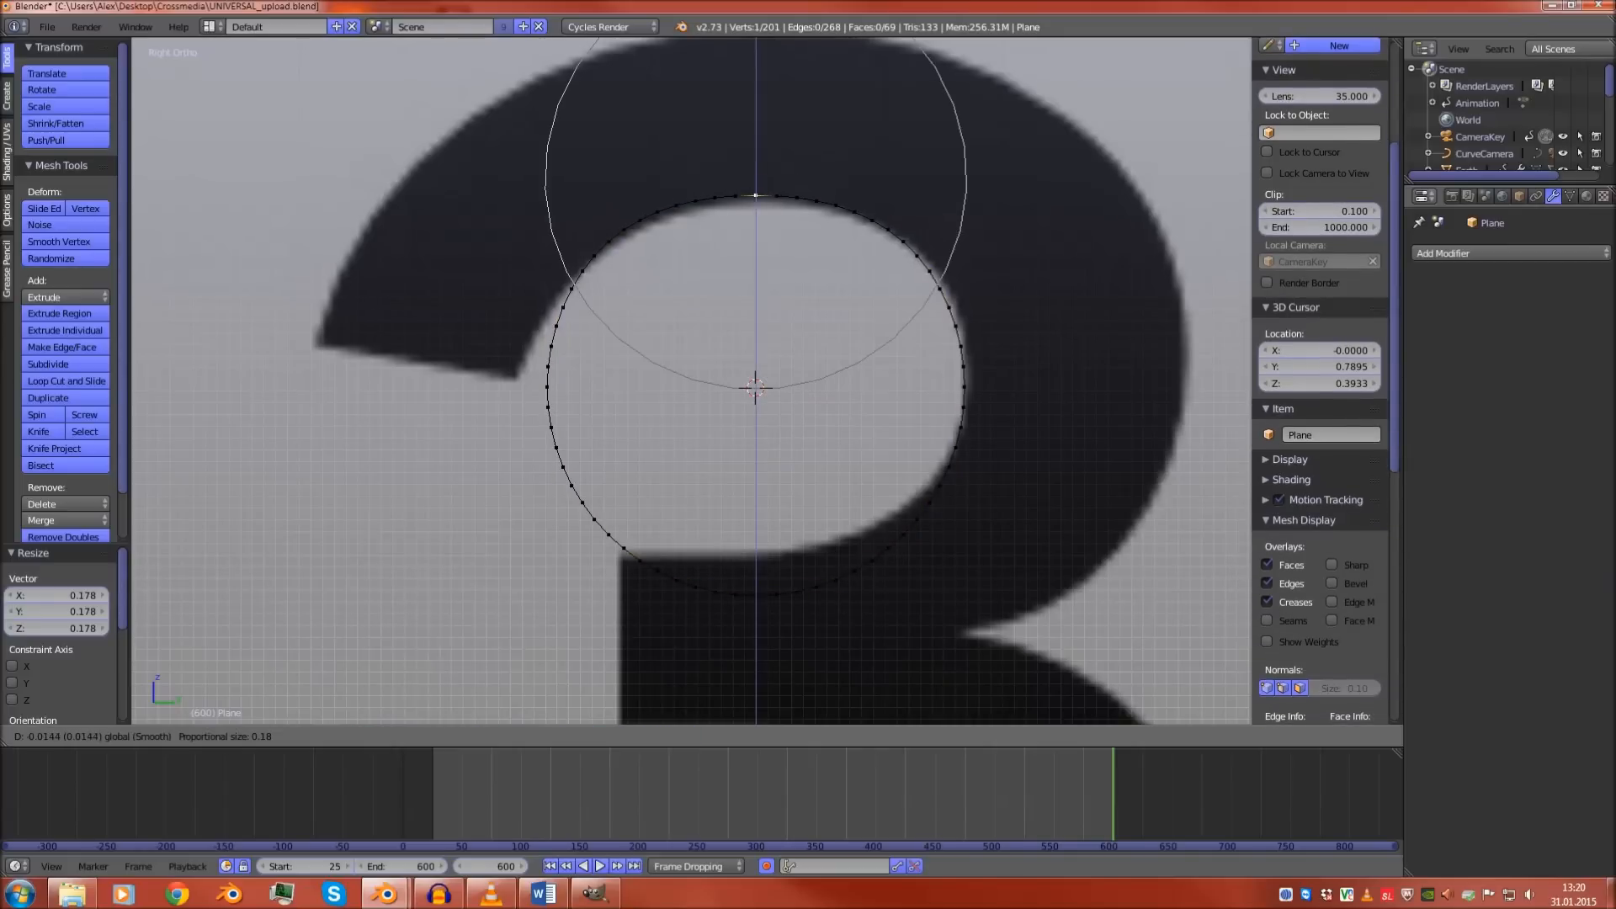
click(756, 197)
right_click(956, 325)
key(g)
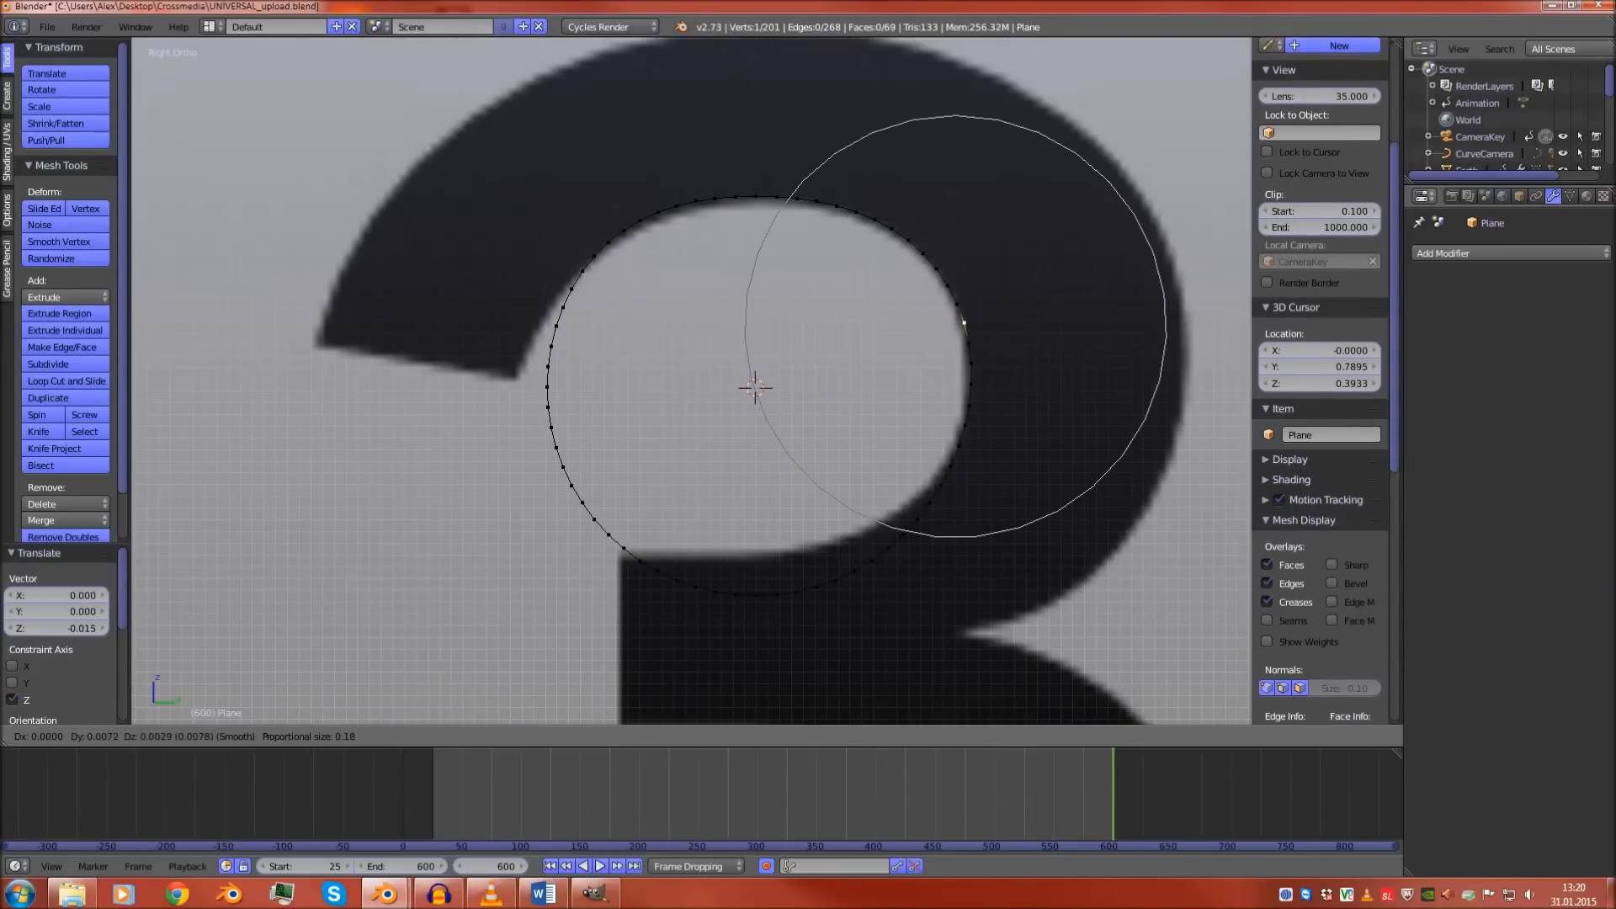
click(964, 324)
Move the circle's bottom vertex up about 0.034 along Z with a proportional size of 0.32 to meet the bowl's lower edge
right_click(756, 595)
key(g)
key(z)
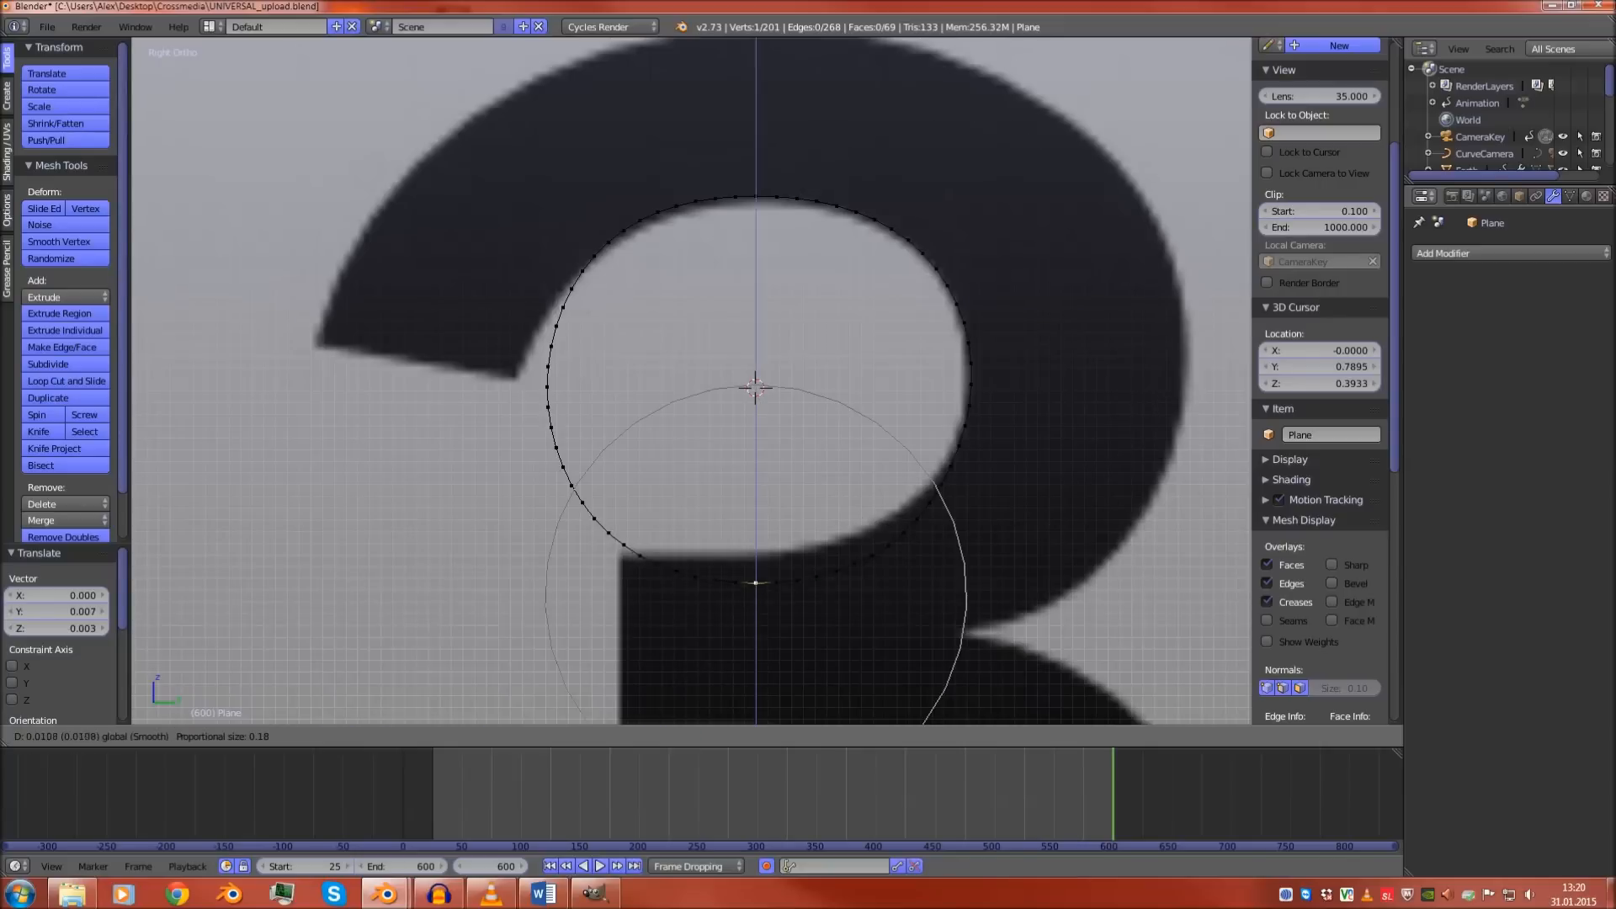
scroll(756, 556, down, 3)
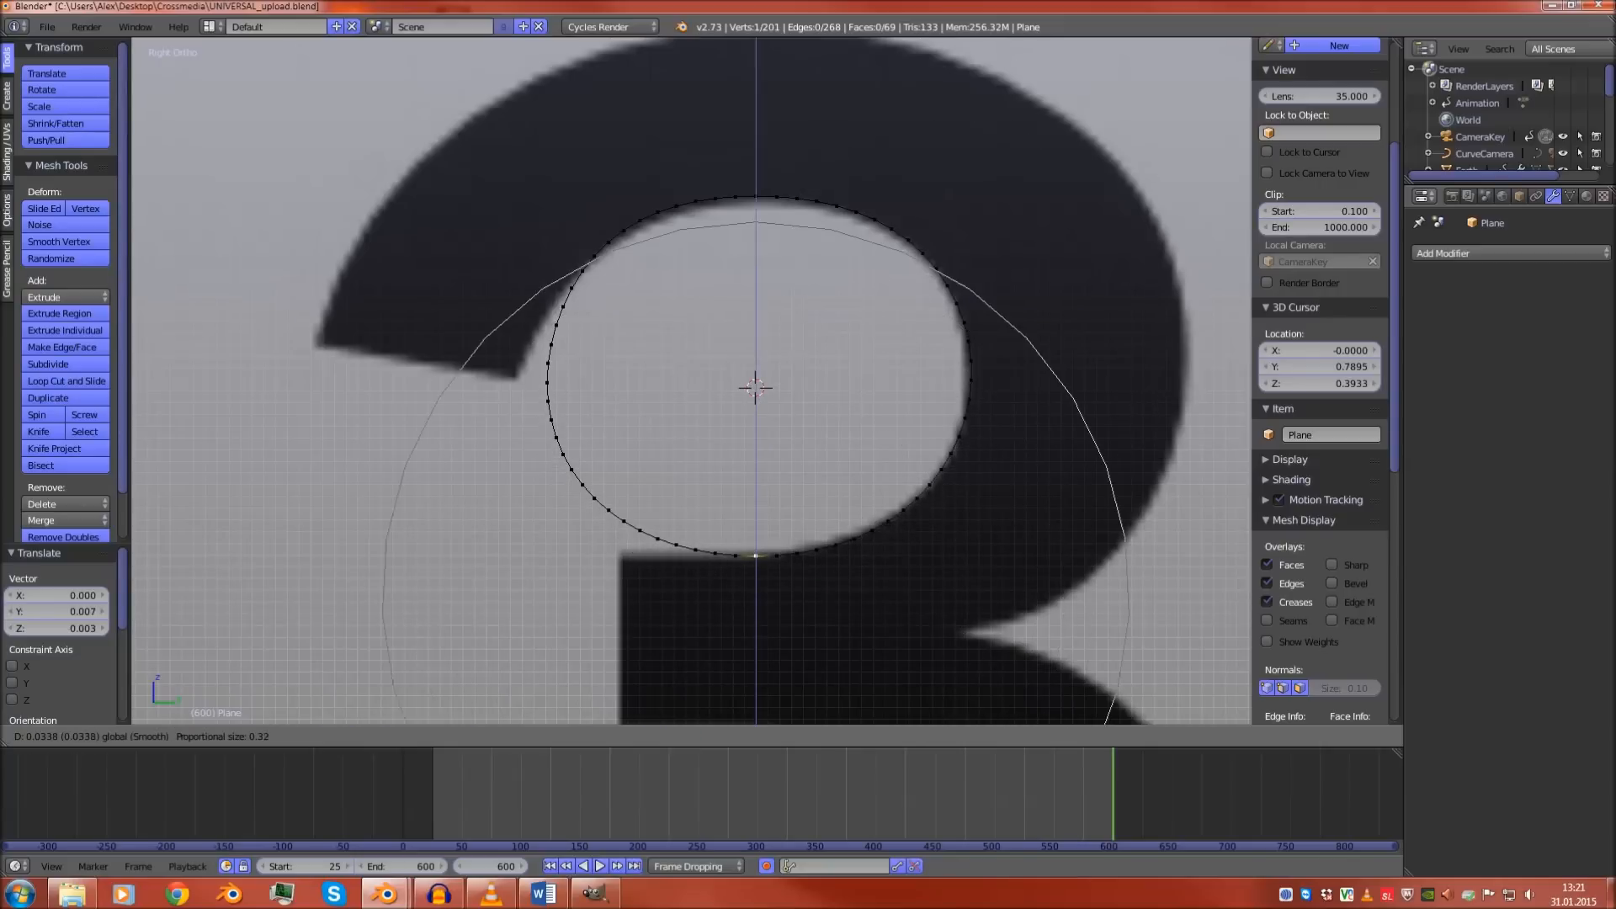
click(756, 556)
Move the circle's left vertex about -0.03 along Y with a proportional size of 0.15 to reach the upper arm's inner corner
right_click(547, 405)
key(g)
key(y)
scroll(547, 404, up, 5)
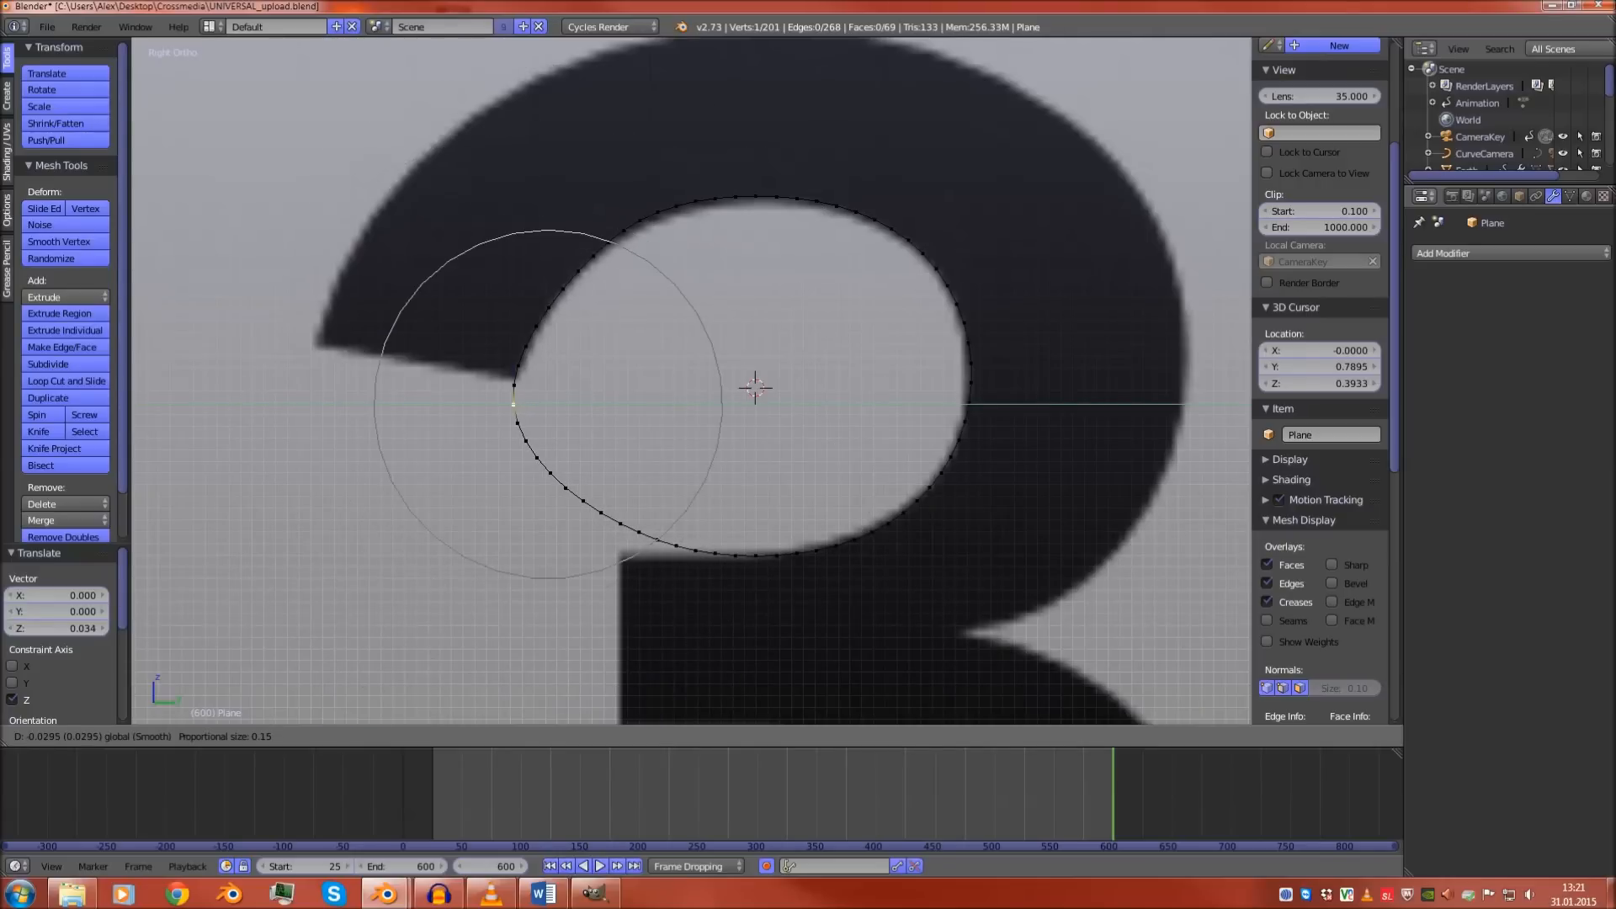
click(514, 404)
shift+middle_drag(513, 404, 531, 330)
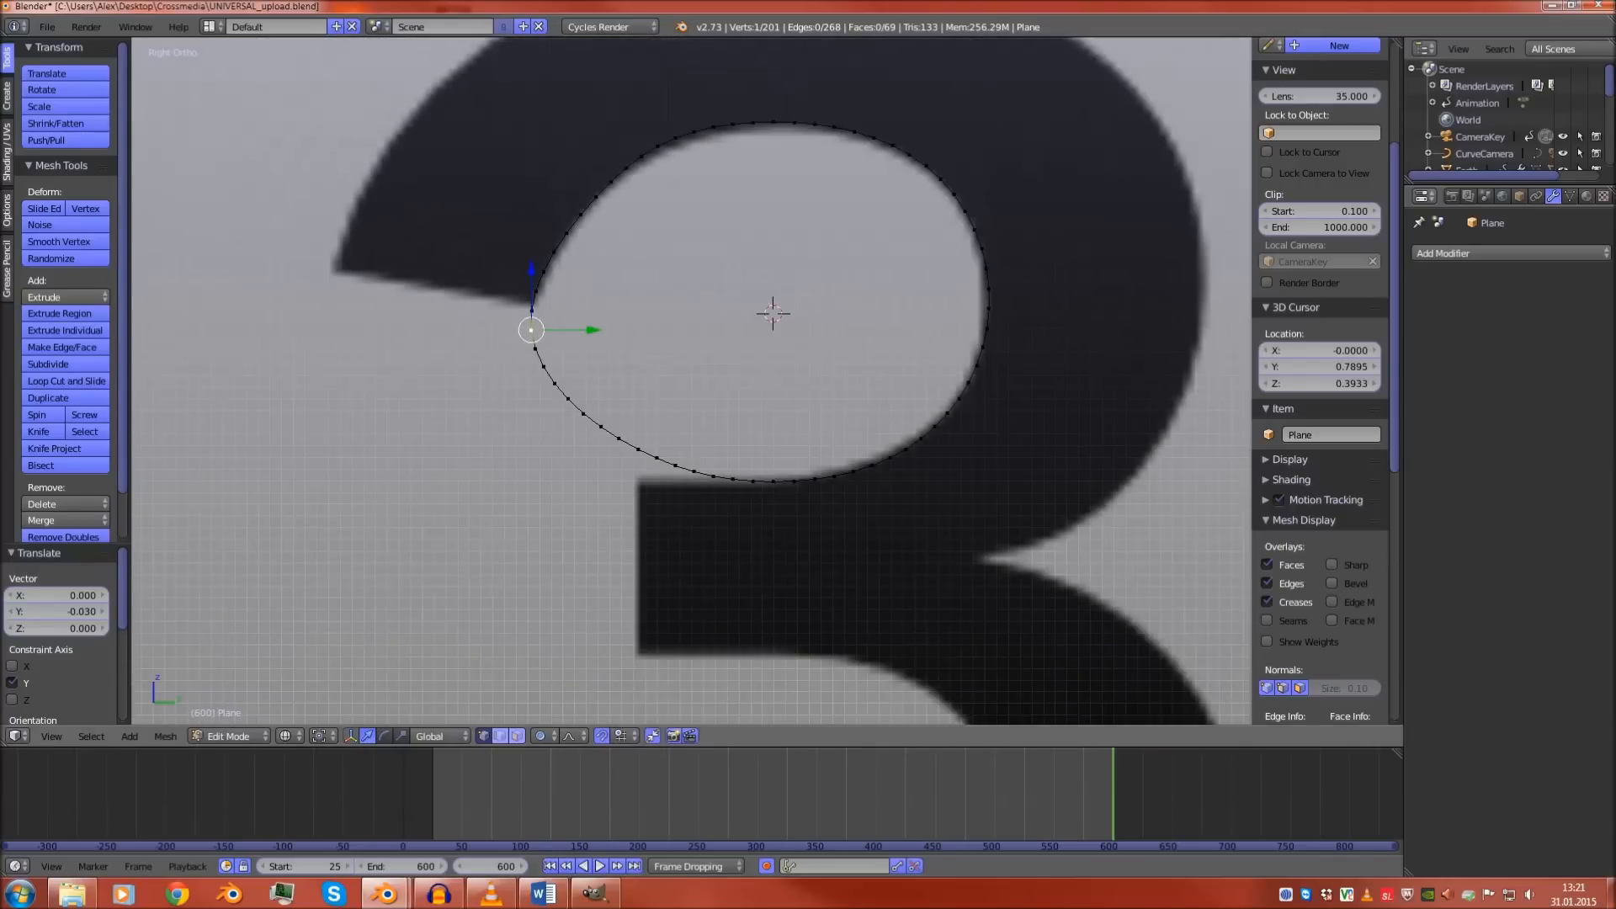
Turn off proportional editing and delete the circle's lower left vertices across the opening of the 3
key(o)
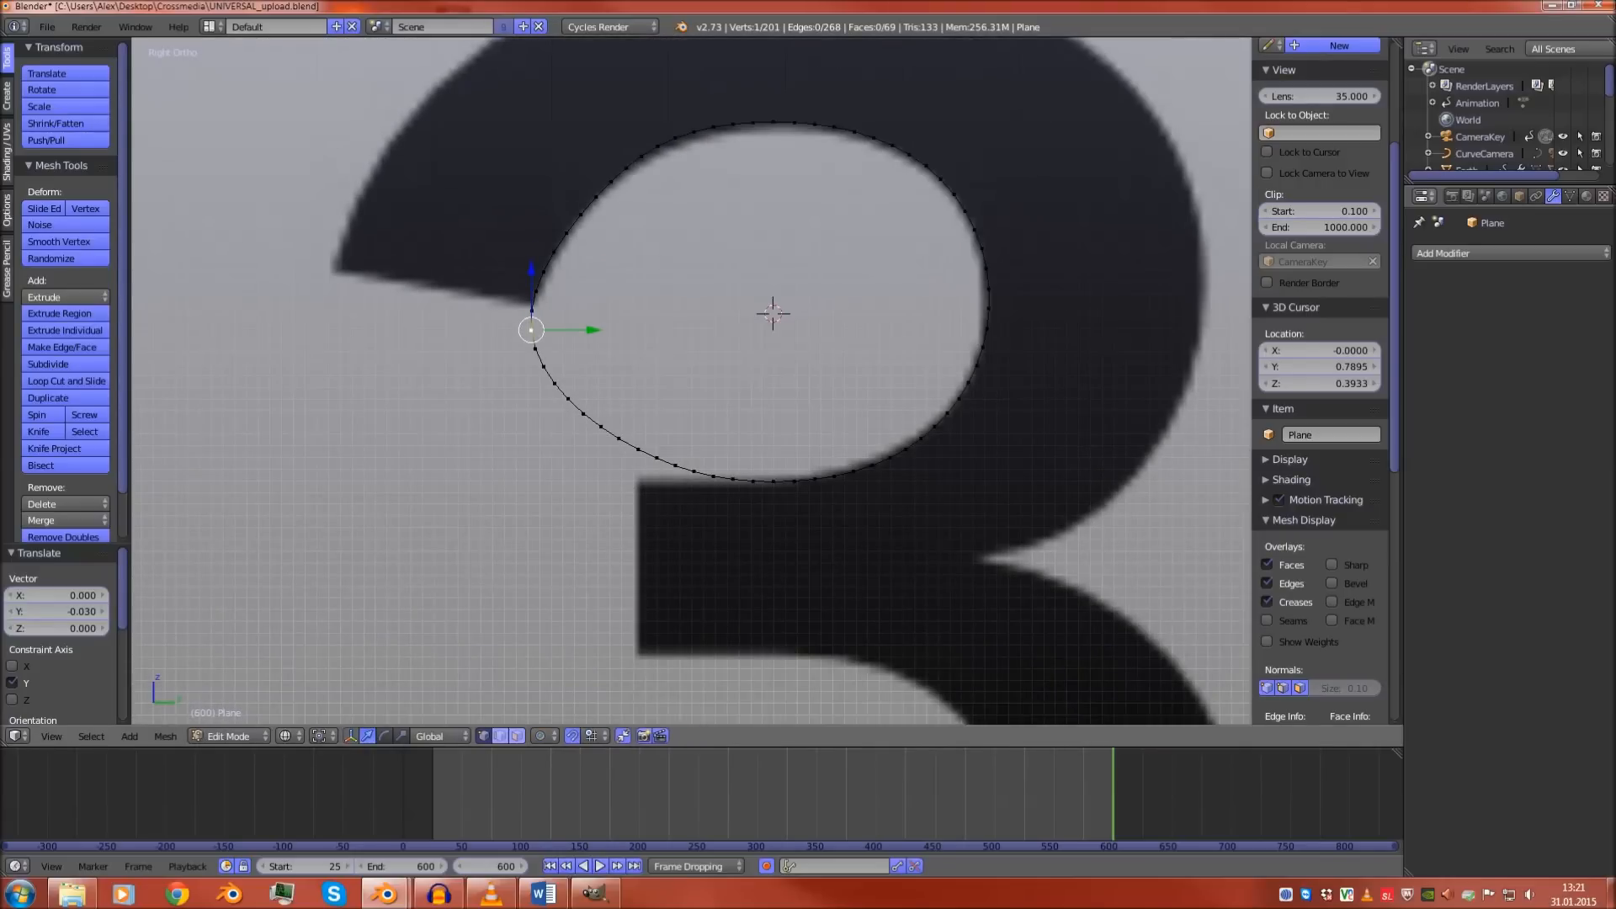
scroll(692, 381, up, 1)
shift+right_click(503, 342)
mouse_move(514, 354)
mouse_down()
mouse_move(648, 480)
mouse_move(747, 501)
mouse_up()
right_click(746, 502)
key(x)
click(737, 497)
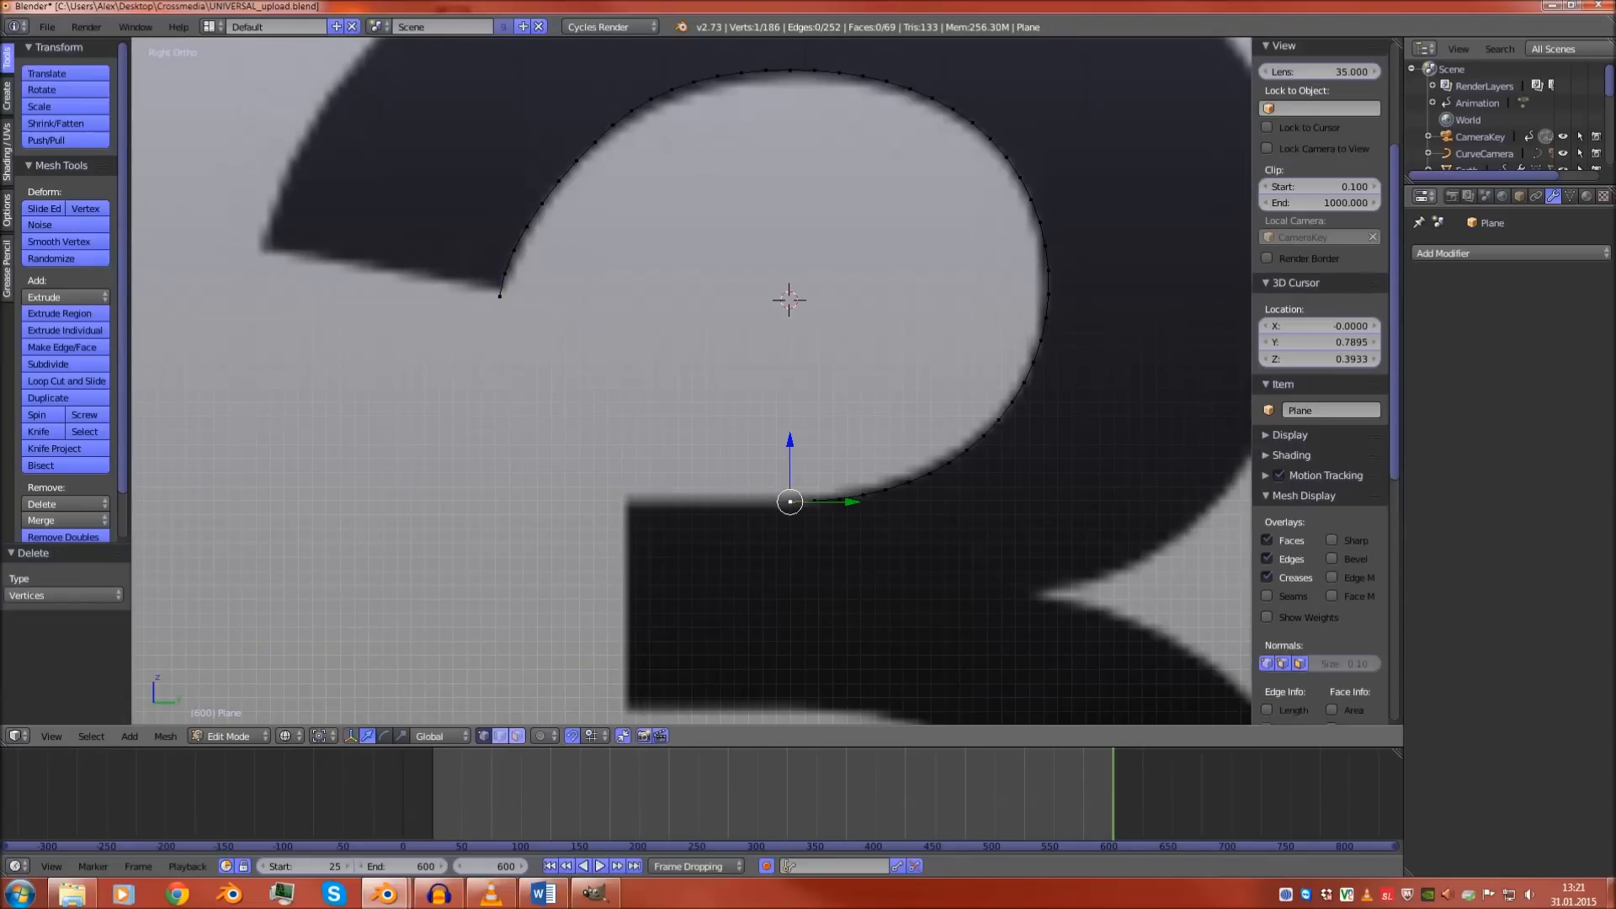
Extrude the arc's bottom end vertex about -0.116 along Y to the corner of the 3's middle bar
key(e)
key(y)
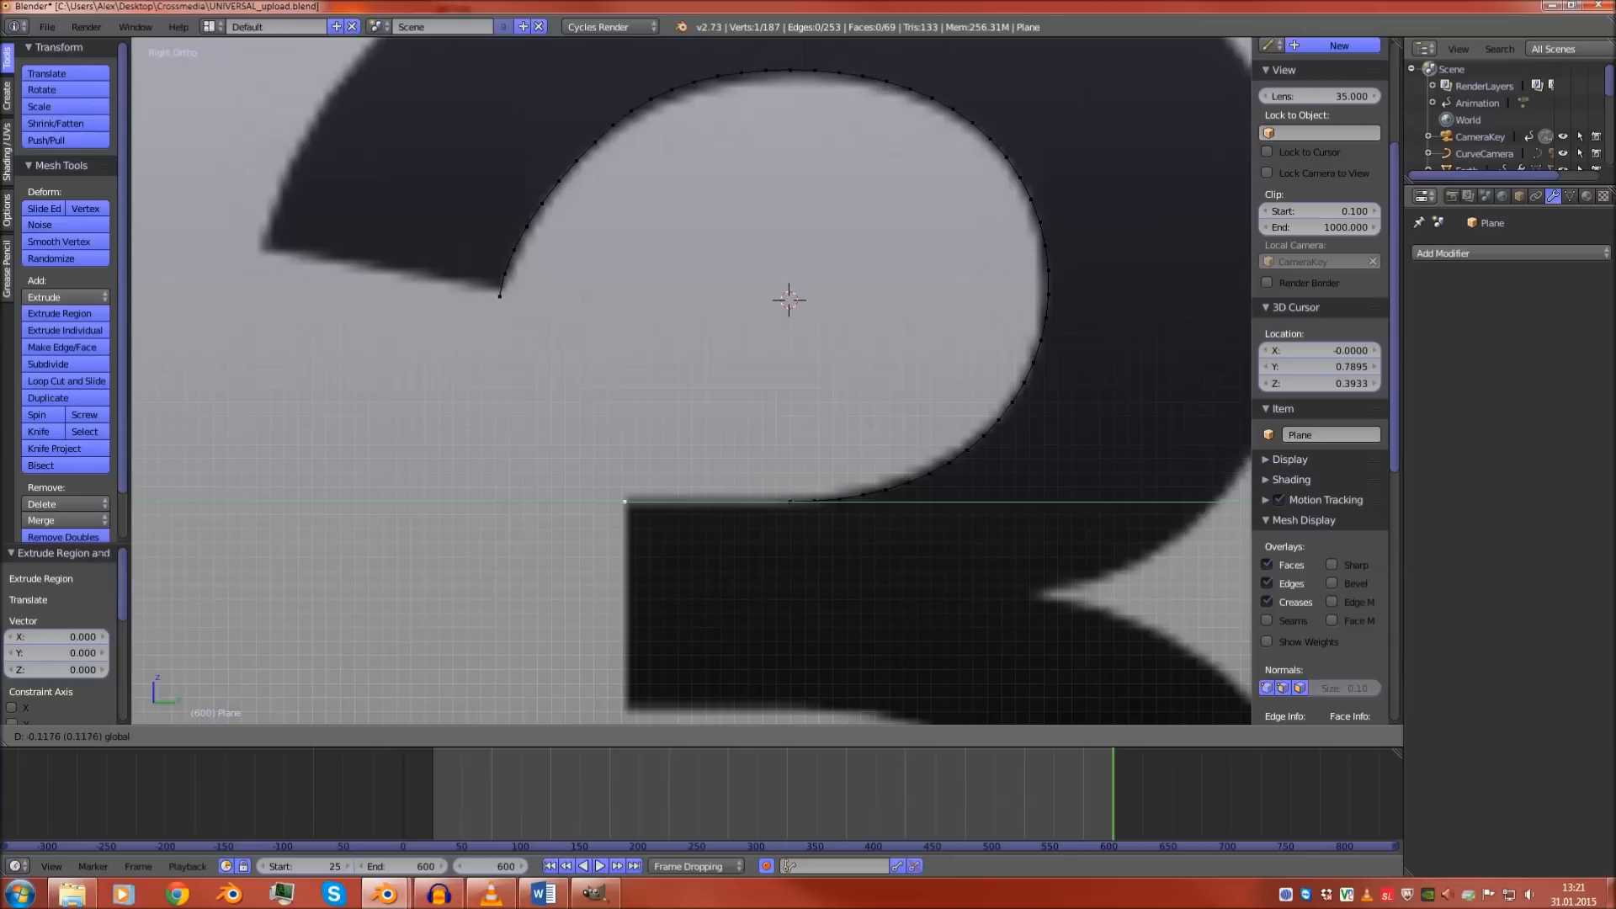
click(626, 502)
Select the whole inner outline of the 3's upper bowl and extrude it outward, scaled by about 1.766
scroll(626, 503, down, 4)
shift+middle_drag(627, 503, 661, 576)
scroll(660, 576, up, 4)
right_click(577, 449)
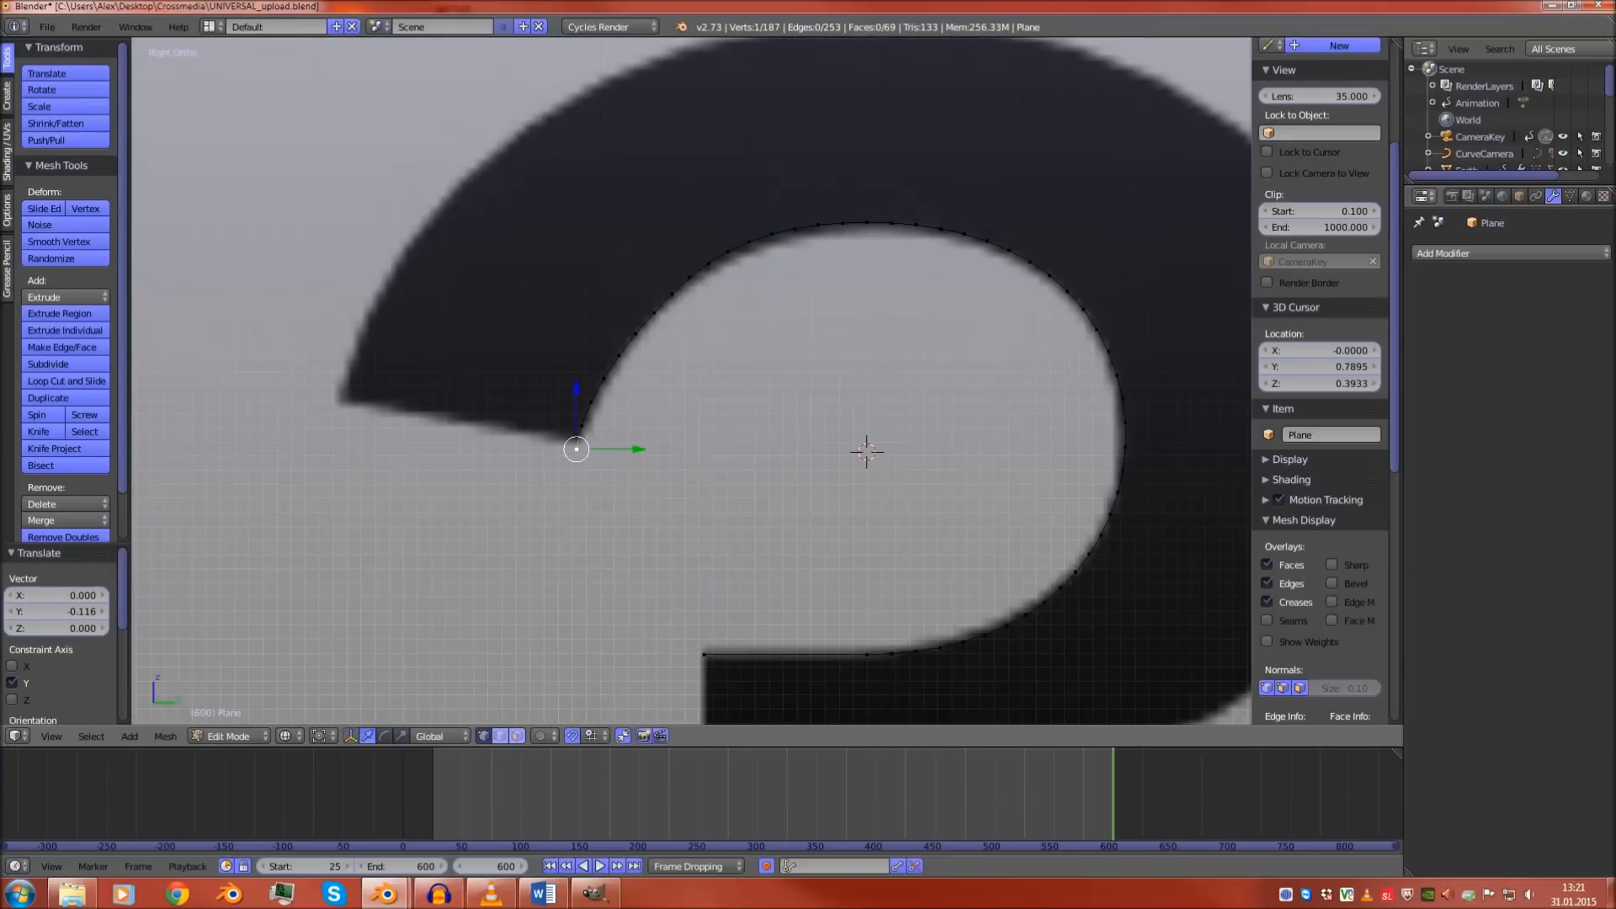
scroll(692, 381, down, 4)
key(l)
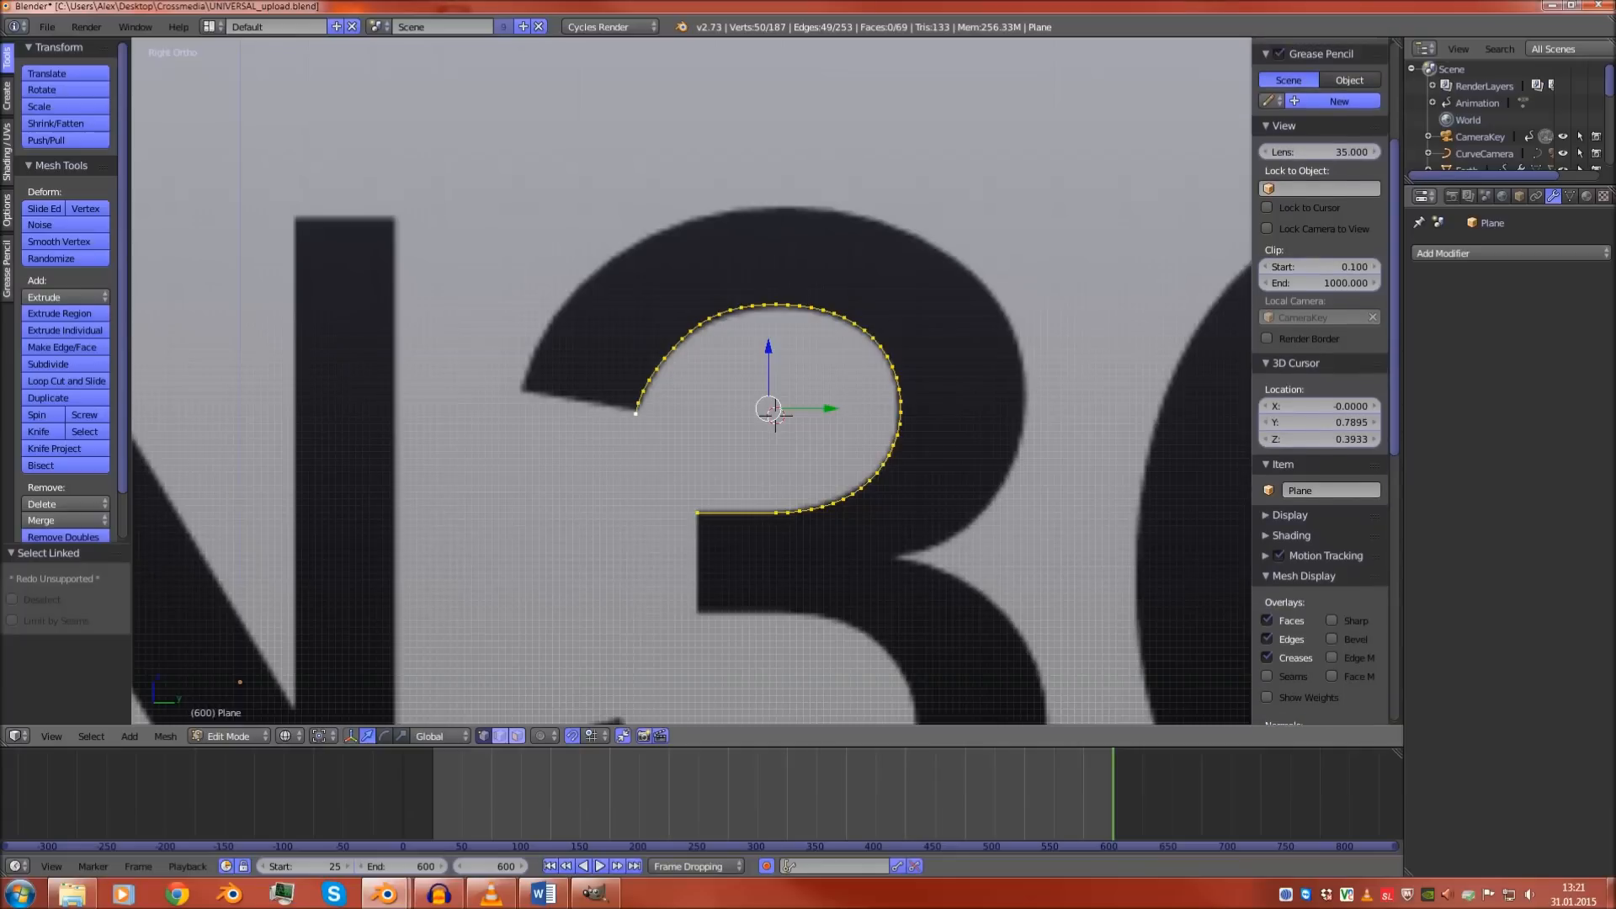
key(e)
key(s)
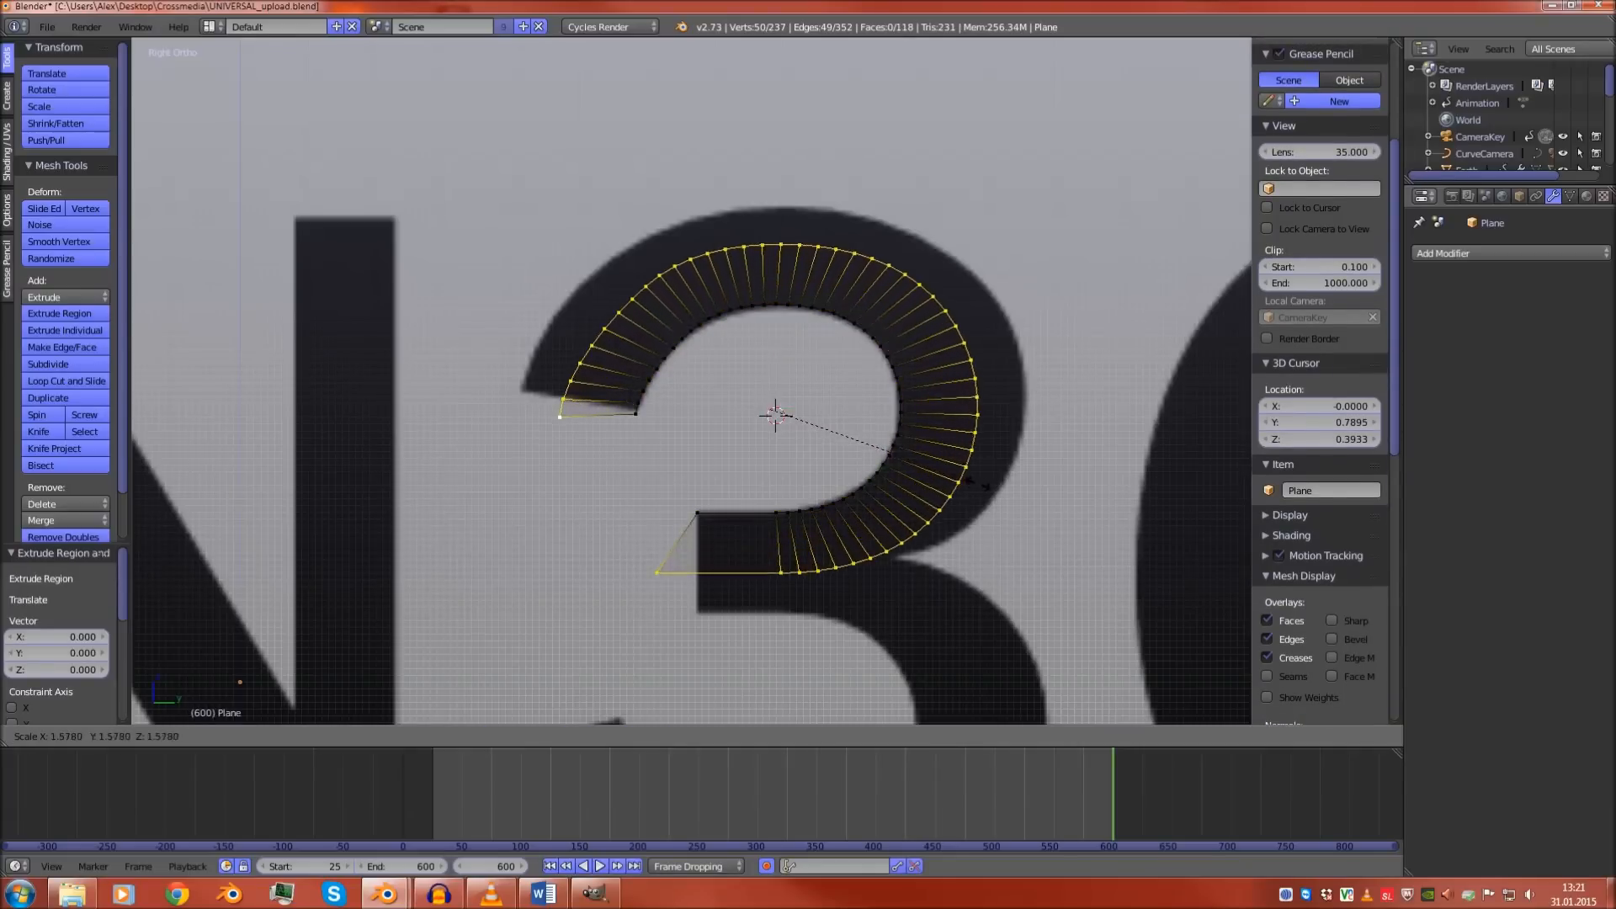
click(1011, 497)
Move the extruded outer outline of the 3's upper bowl about 0.011 along Y and 0.022 along Z
key(g)
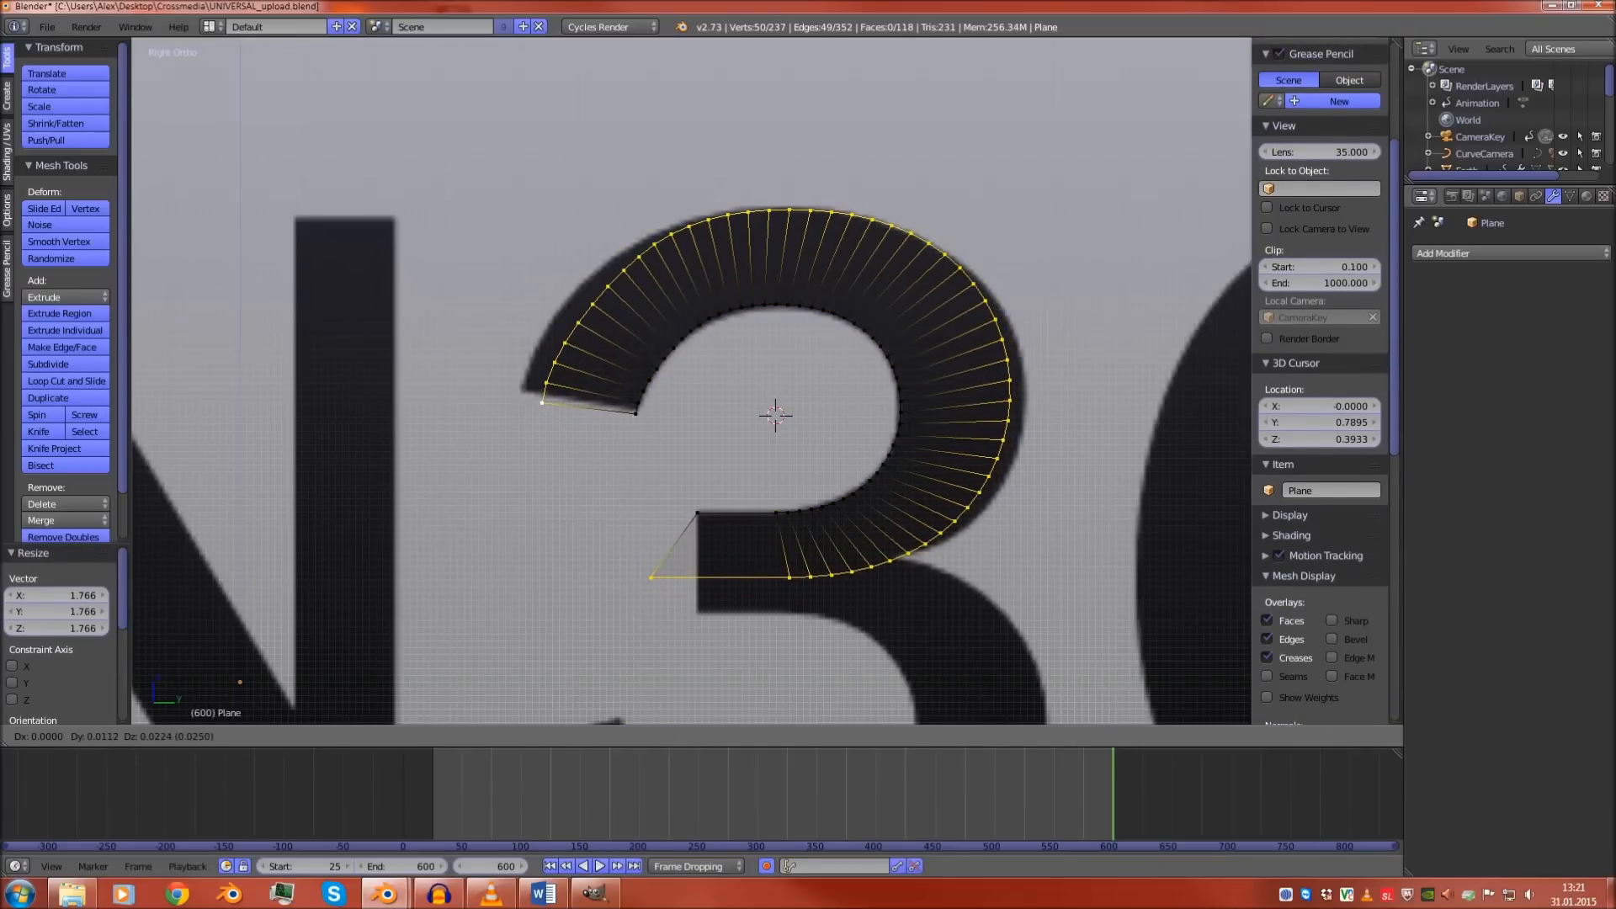
key(Return)
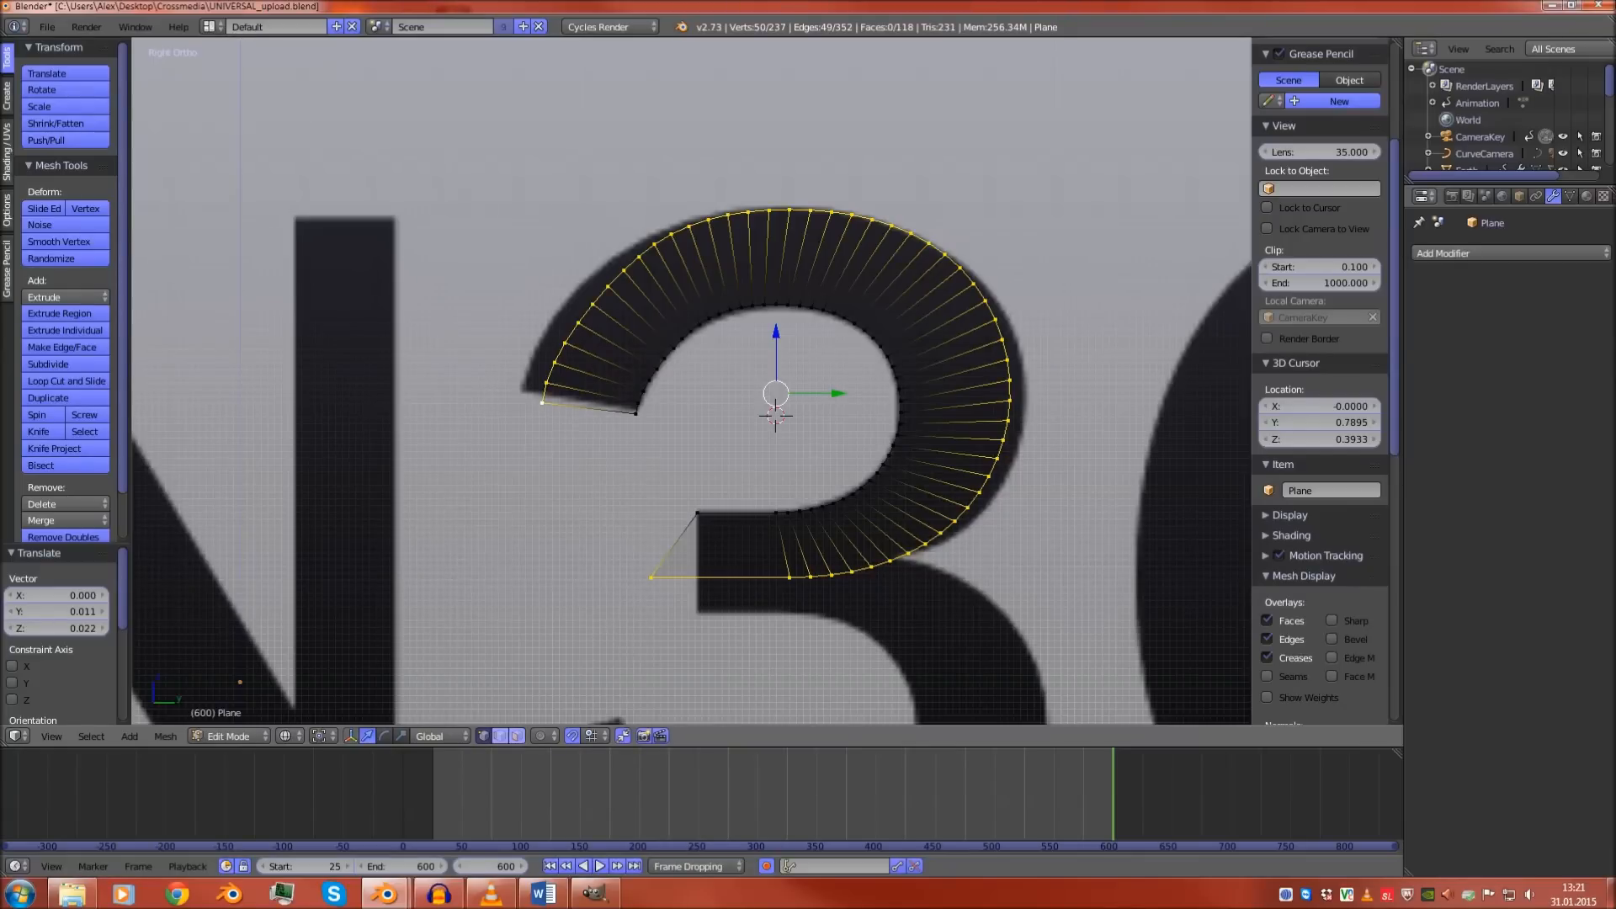
key(s)
right_click(1006, 489)
key(s)
key(y)
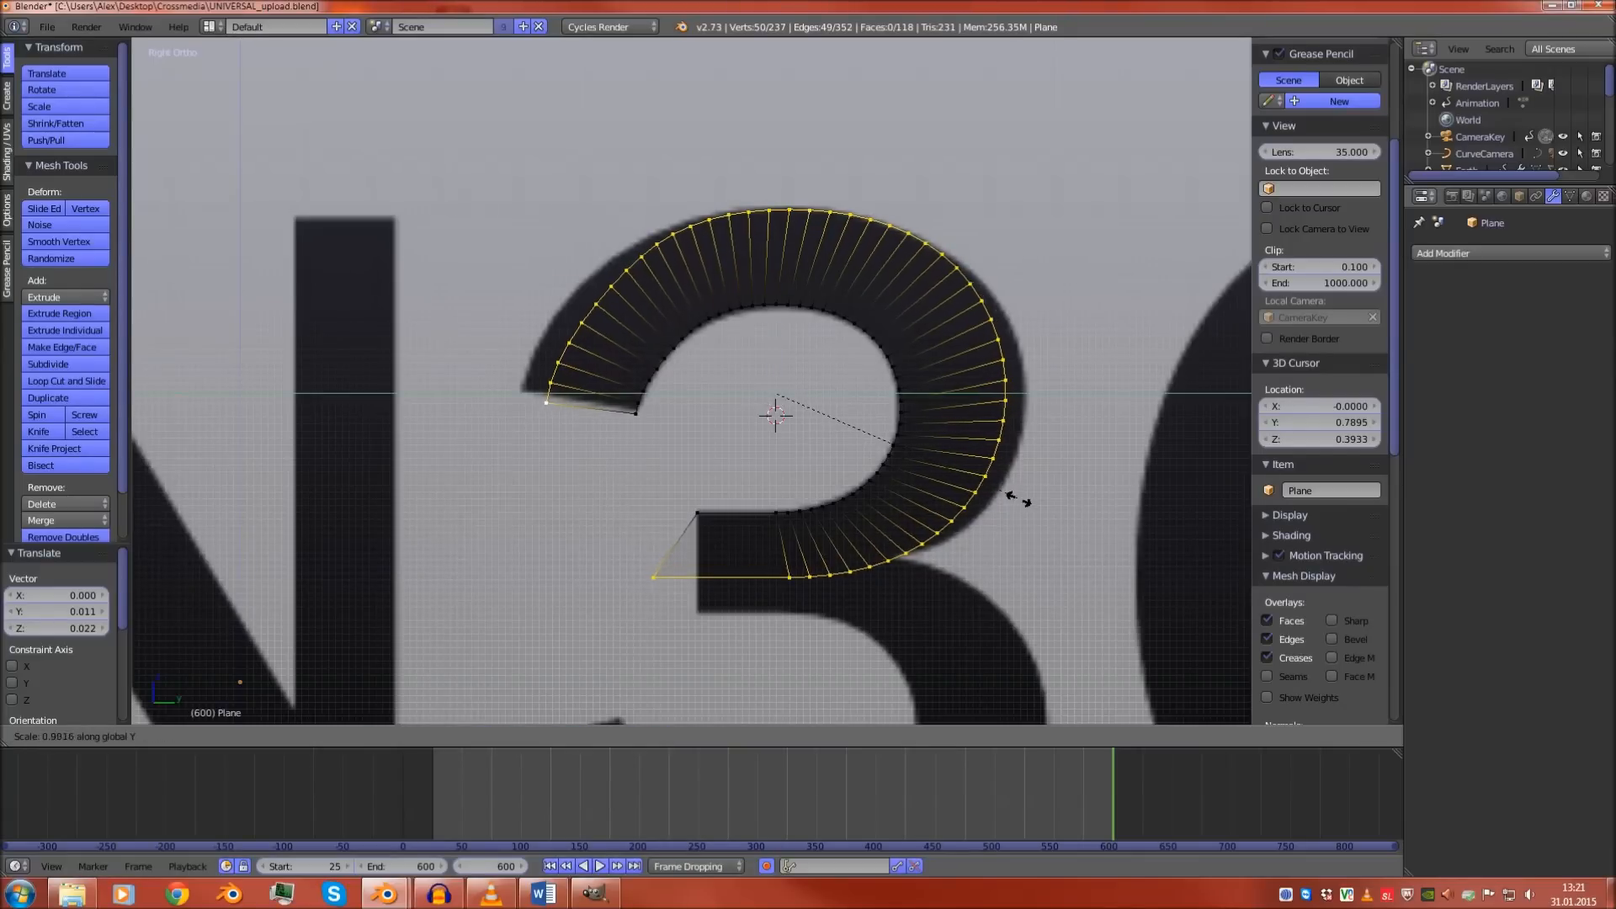
right_click(1015, 498)
Scale the upper bowl's outer outline by about 1.078 and move it about -0.005 along Y and 0.012 along Z
key(s)
key(z)
click(988, 486)
key(s)
click(1009, 500)
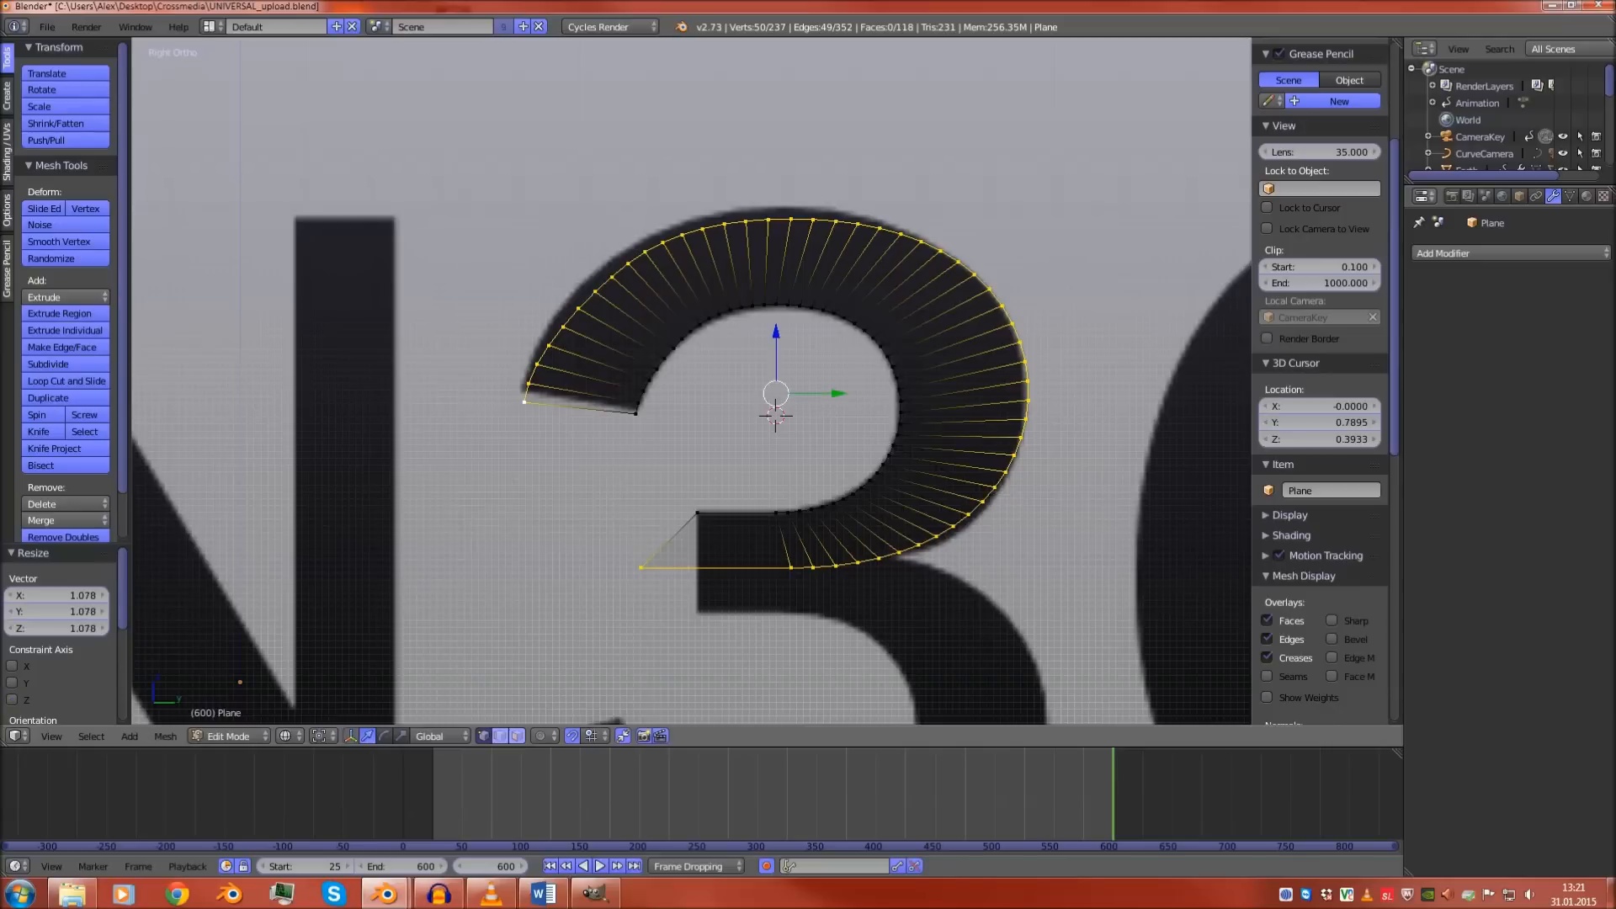
key(g)
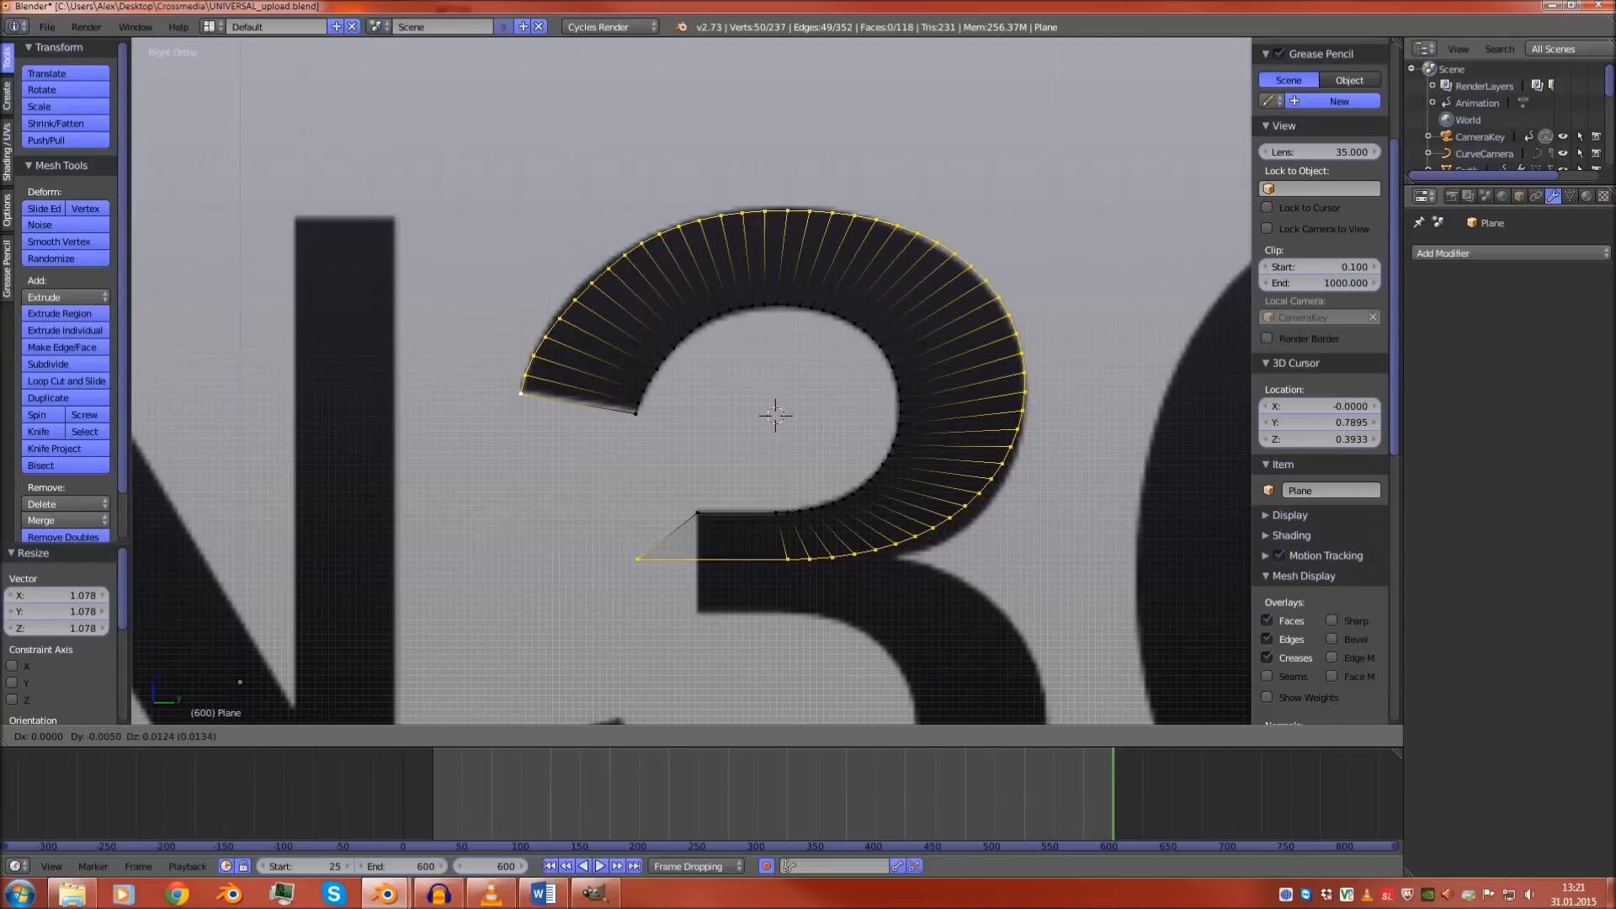
key(Return)
Turn on proportional editing and hide the entire inner outline of the 3's upper bowl
right_click(933, 528)
key(o)
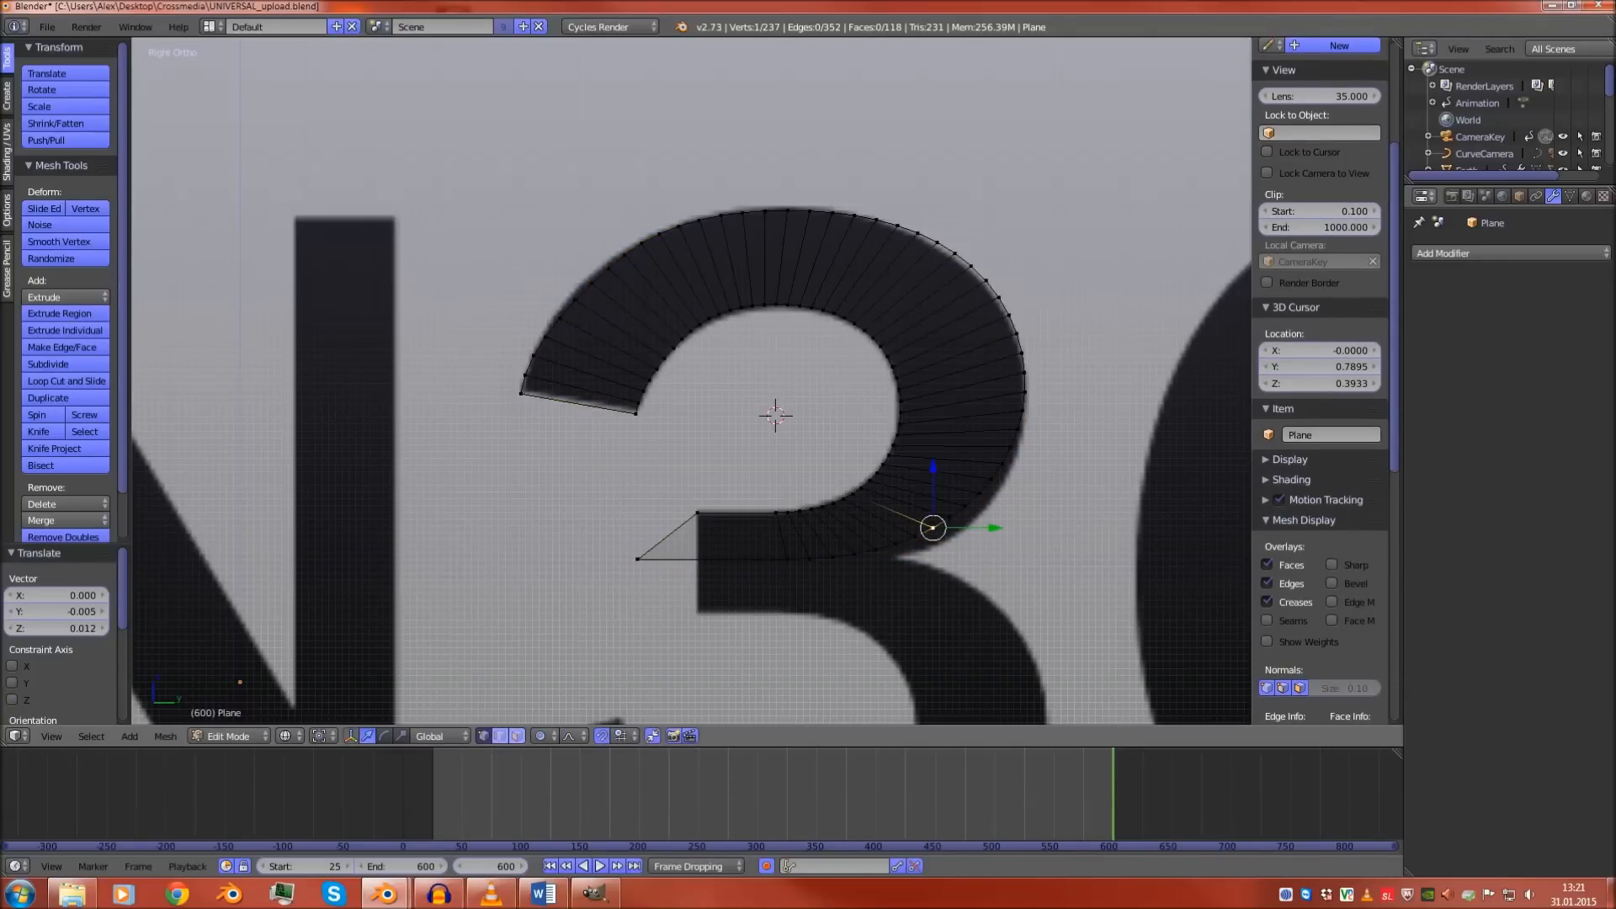
right_click(790, 559)
shift+right_click(640, 559)
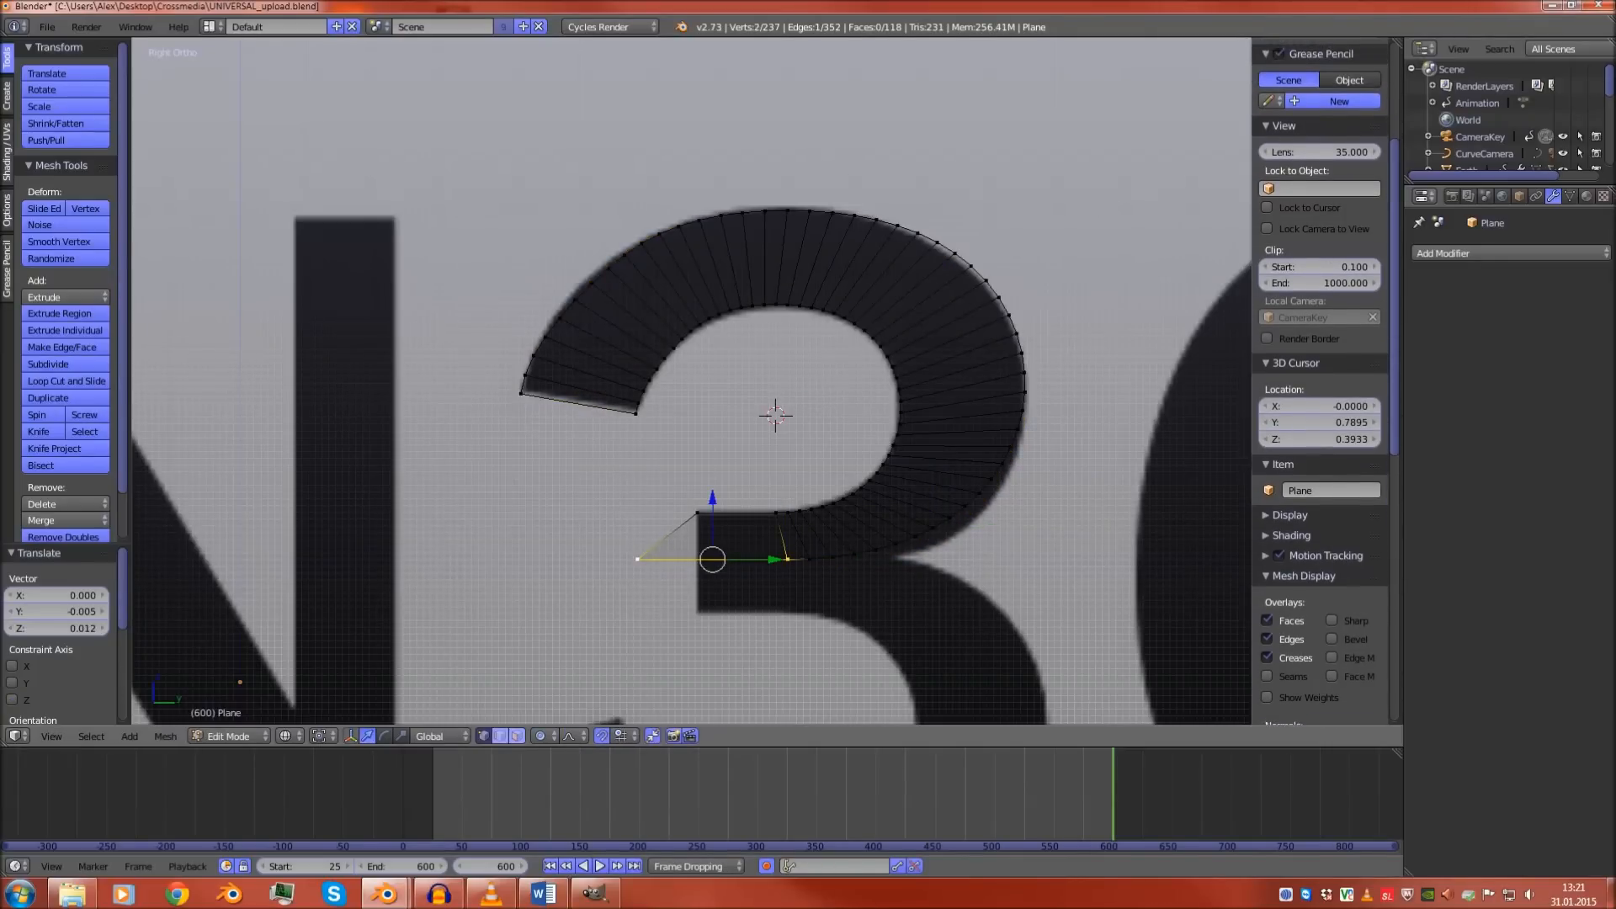
key(g)
key(Escape)
alt+right_click(790, 513)
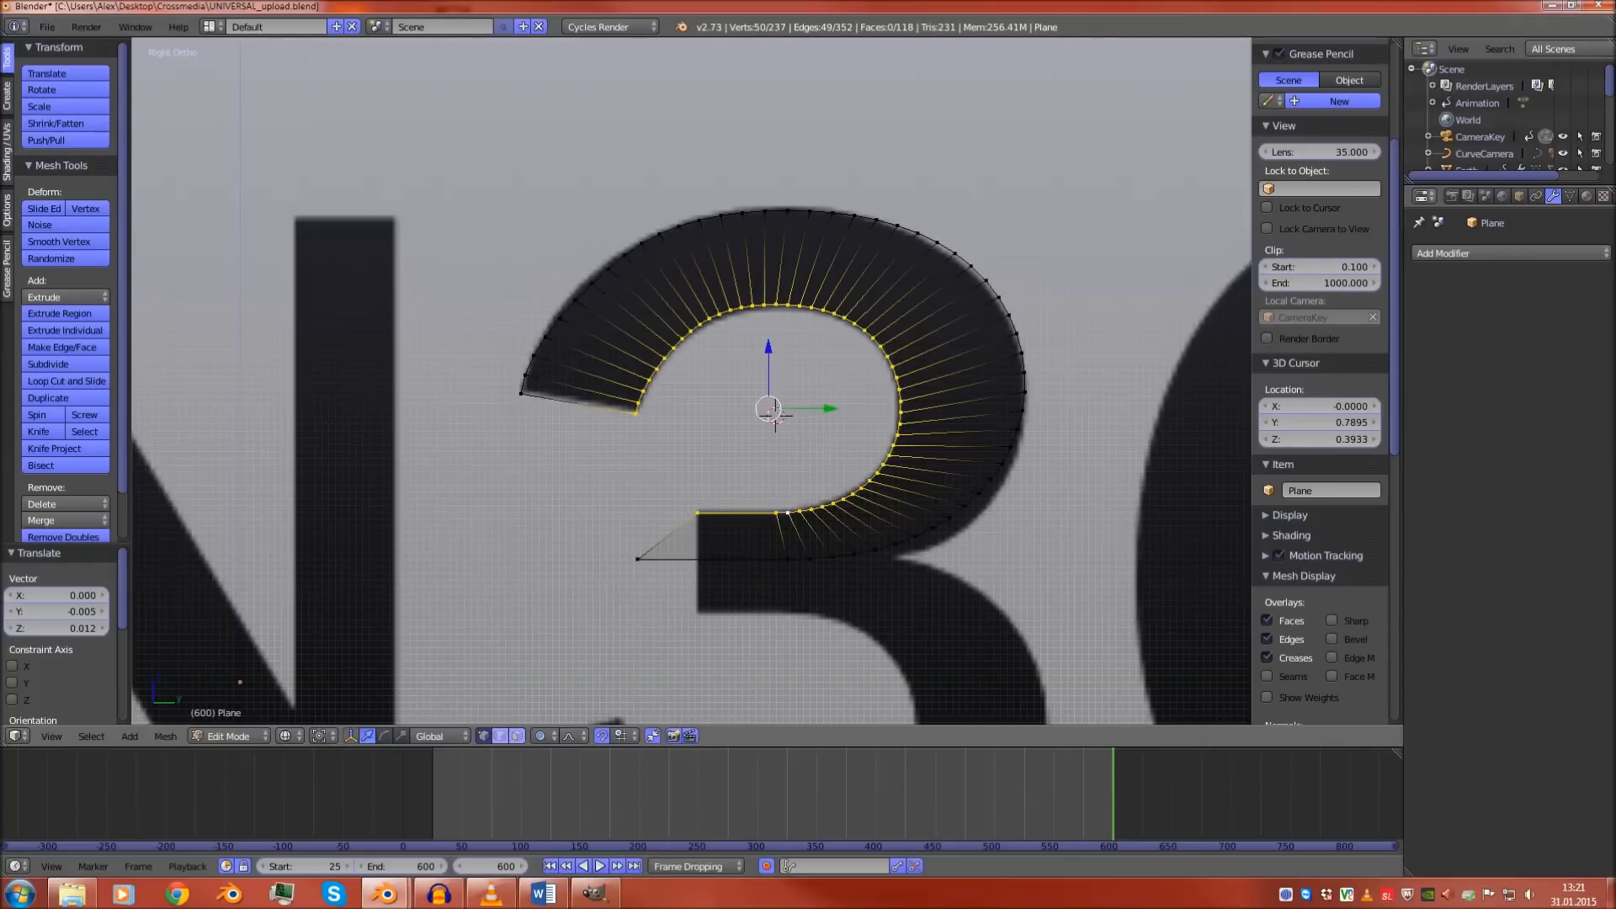
key(h)
Move the outer outline's upper right vertex about -0.014 along Y with a proportional size of 0.32 to follow the letter's edge
shift+middle_drag(808, 471, 717, 567)
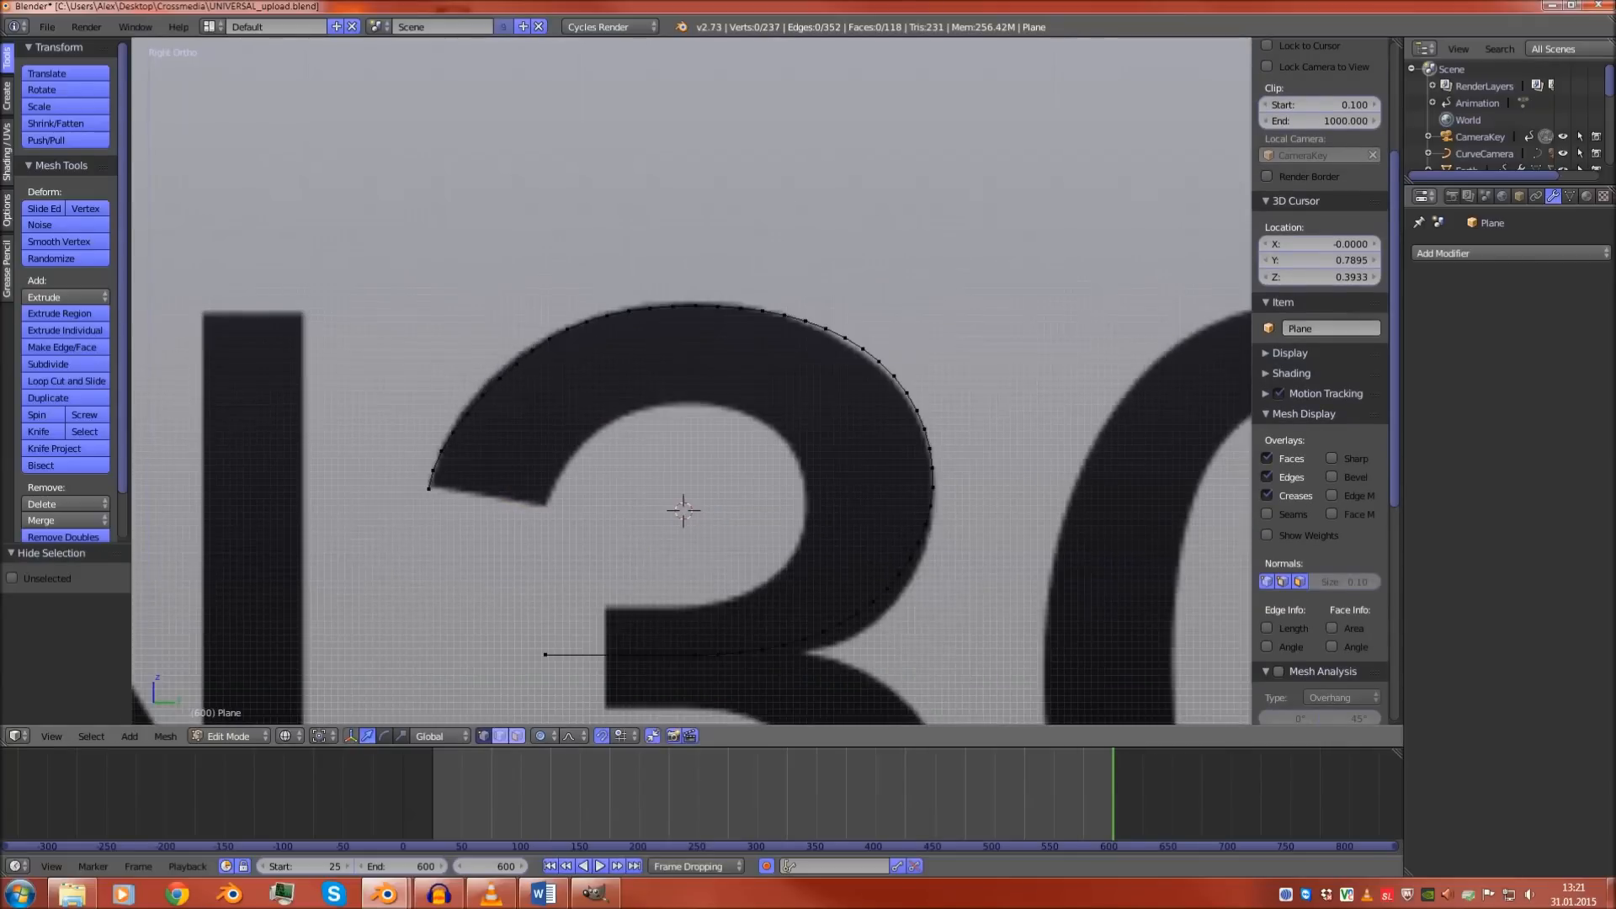
right_click(879, 361)
key(g)
scroll(879, 361, down, 8)
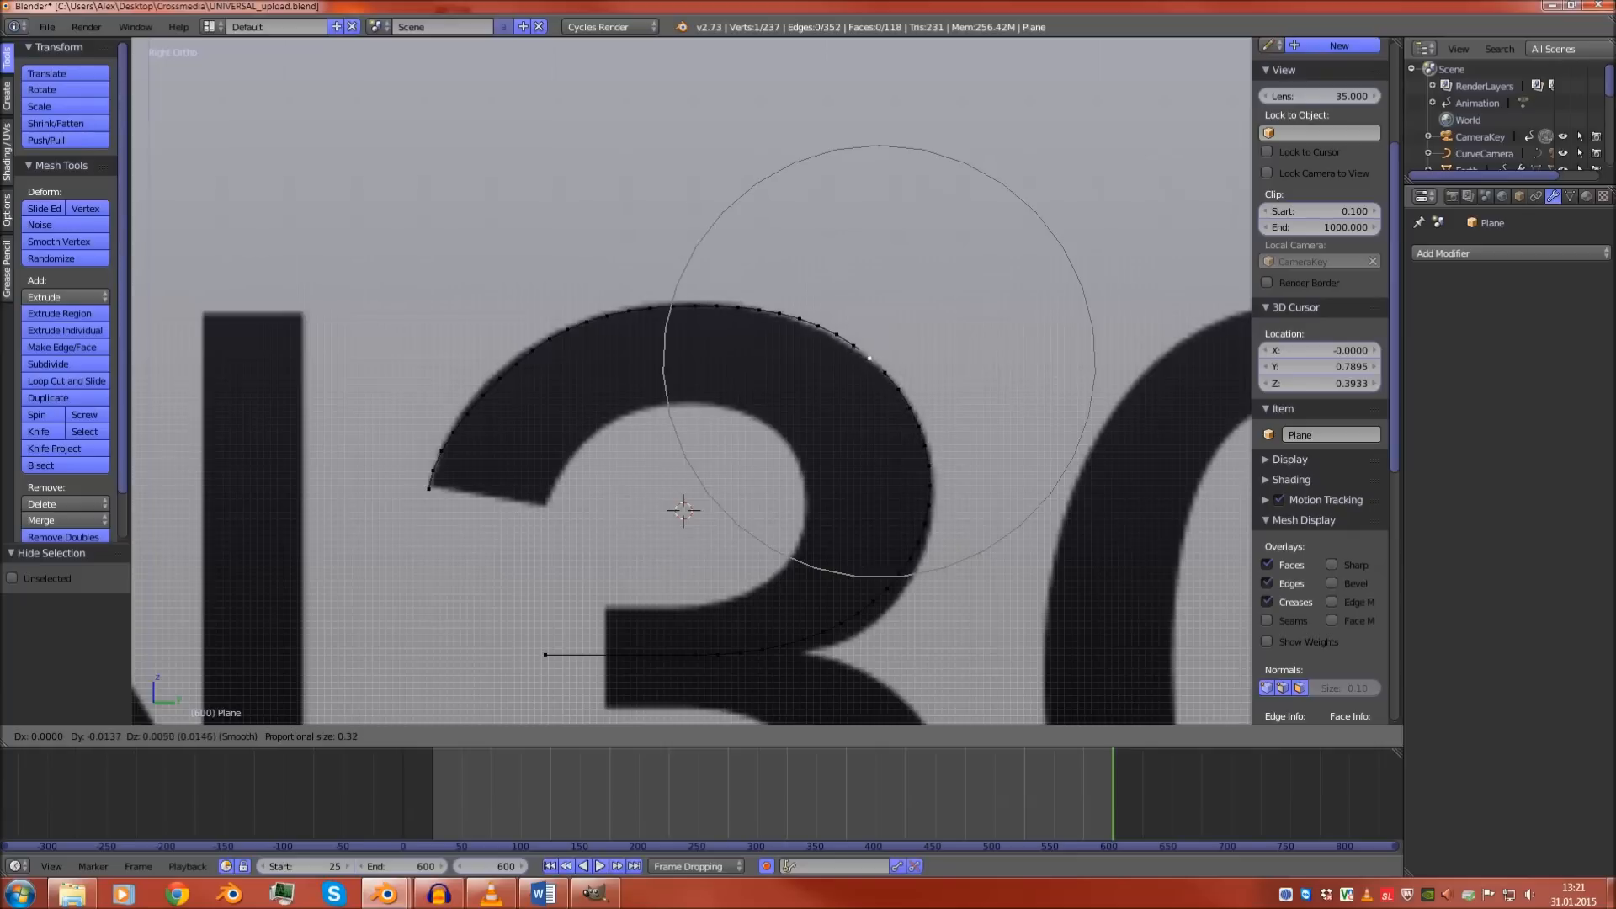
click(870, 362)
Move the outer outline's lower right vertex about 0.020 along Y and -0.015 along Z with a proportional size of 0.32
shift+middle_drag(869, 362, 858, 241)
scroll(857, 241, up, 2)
shift+middle_drag(891, 556, 872, 459)
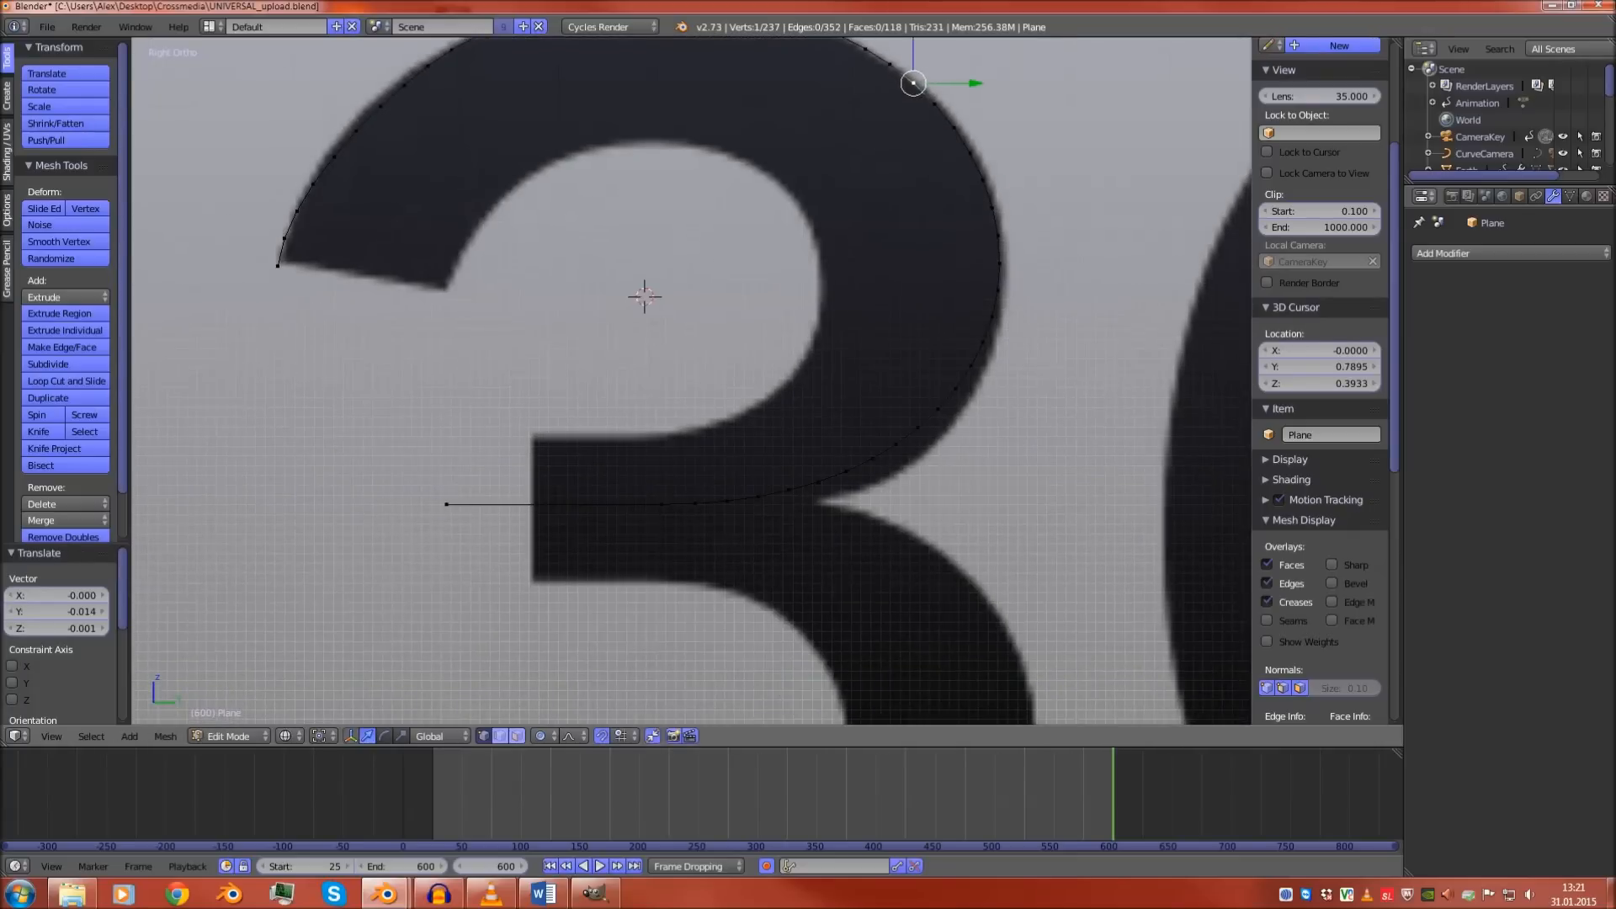
right_click(872, 459)
key(g)
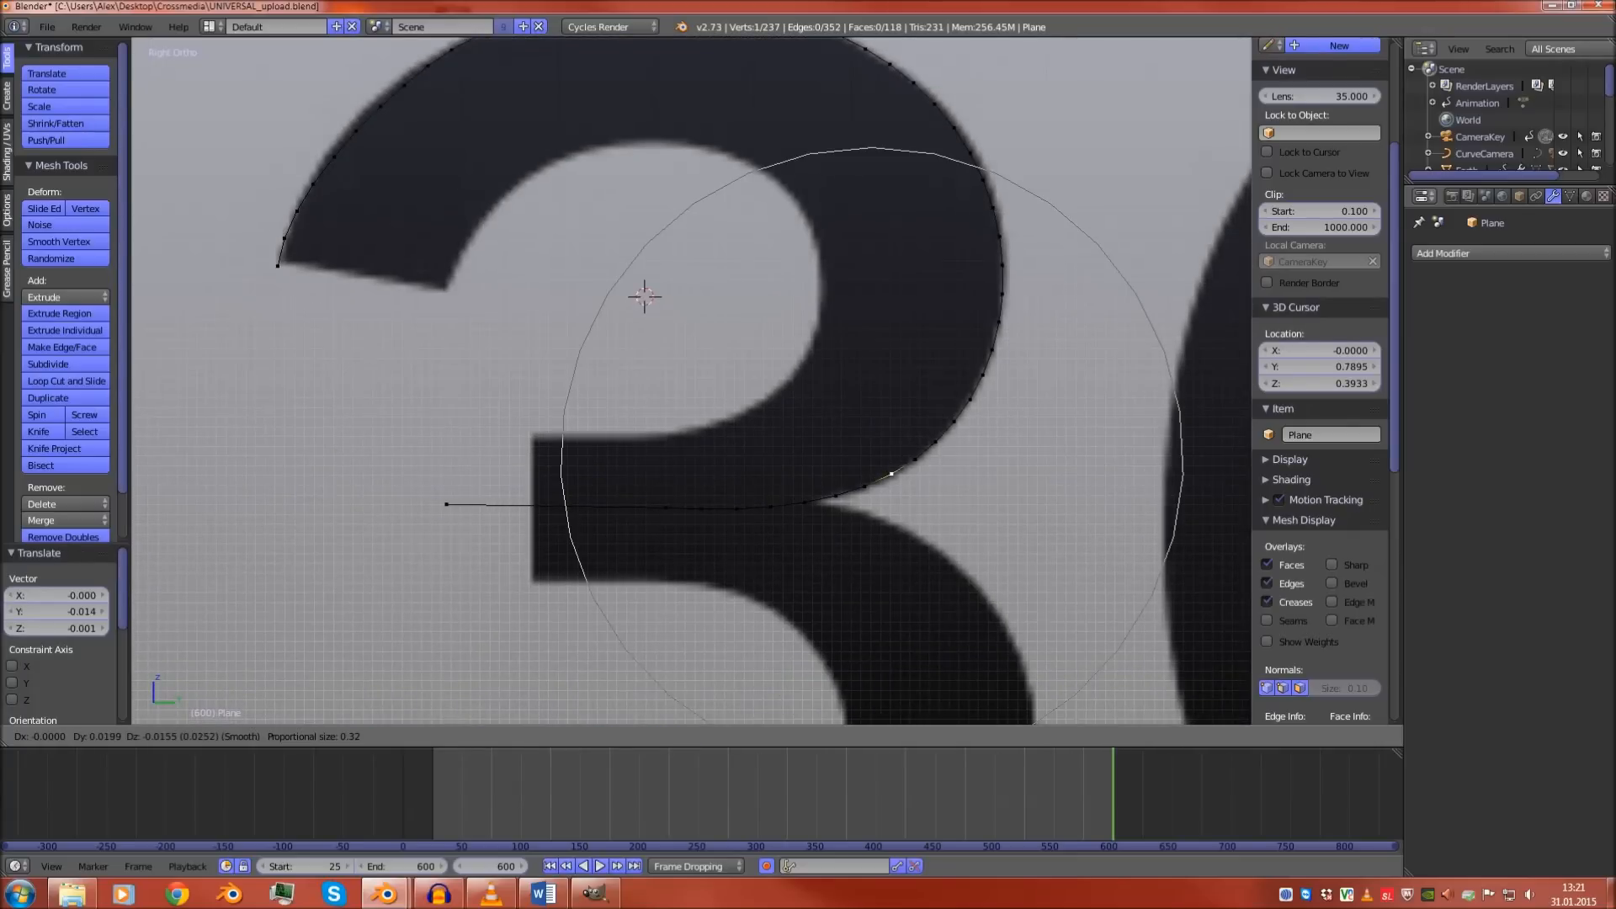
click(892, 474)
Turn off proportional editing and reveal the hidden inner outline of the upper bowl
shift+middle_drag(892, 474, 910, 469)
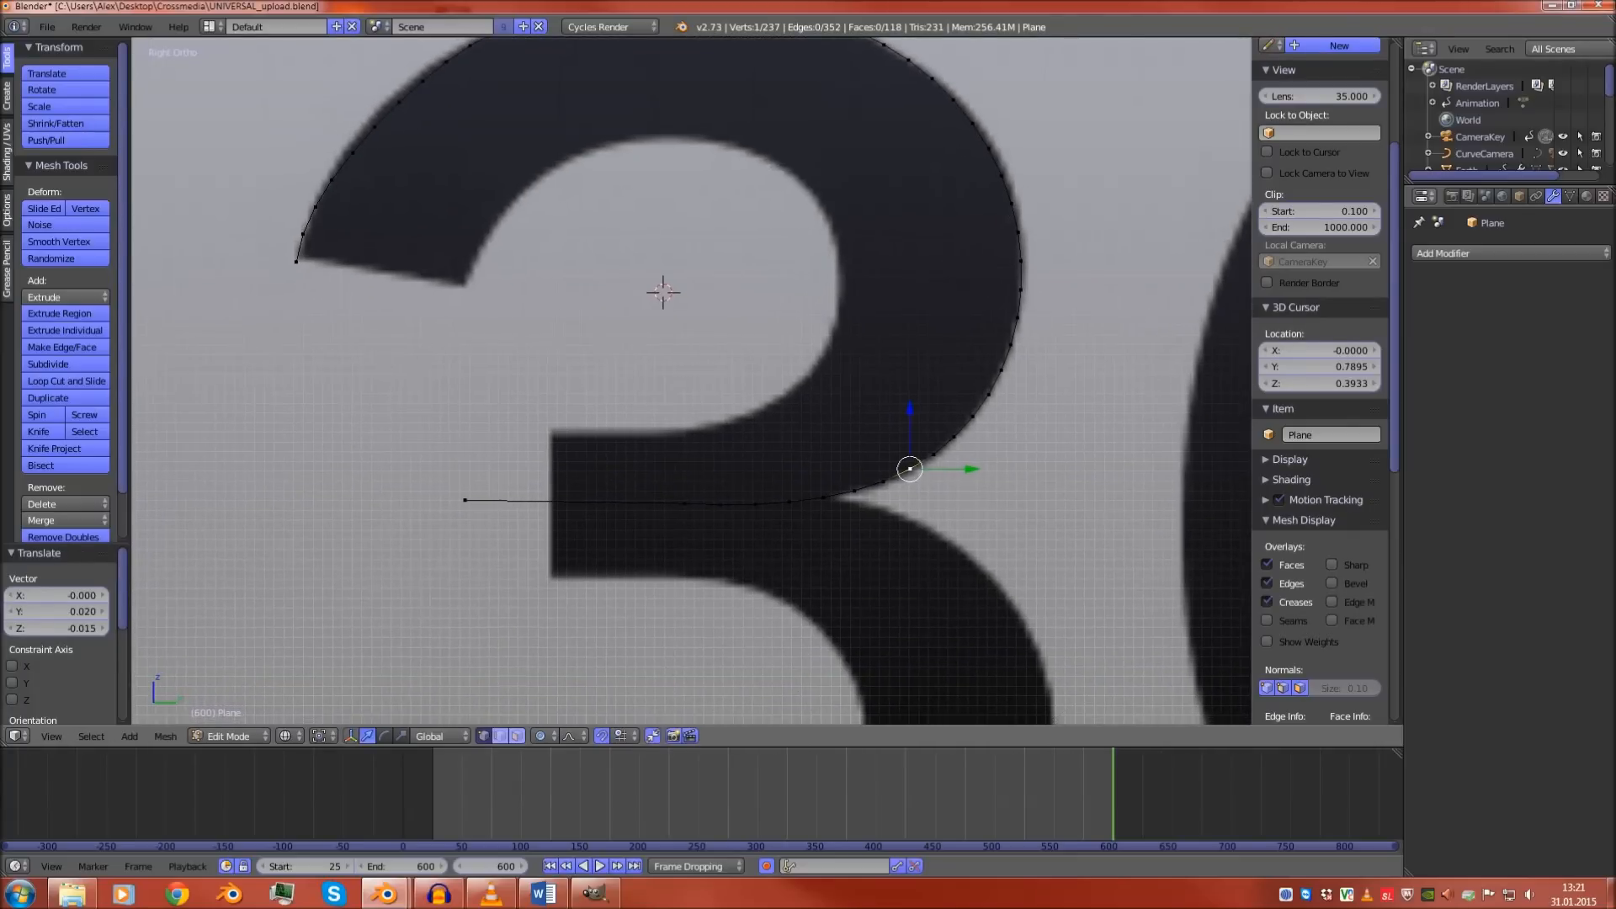
key(o)
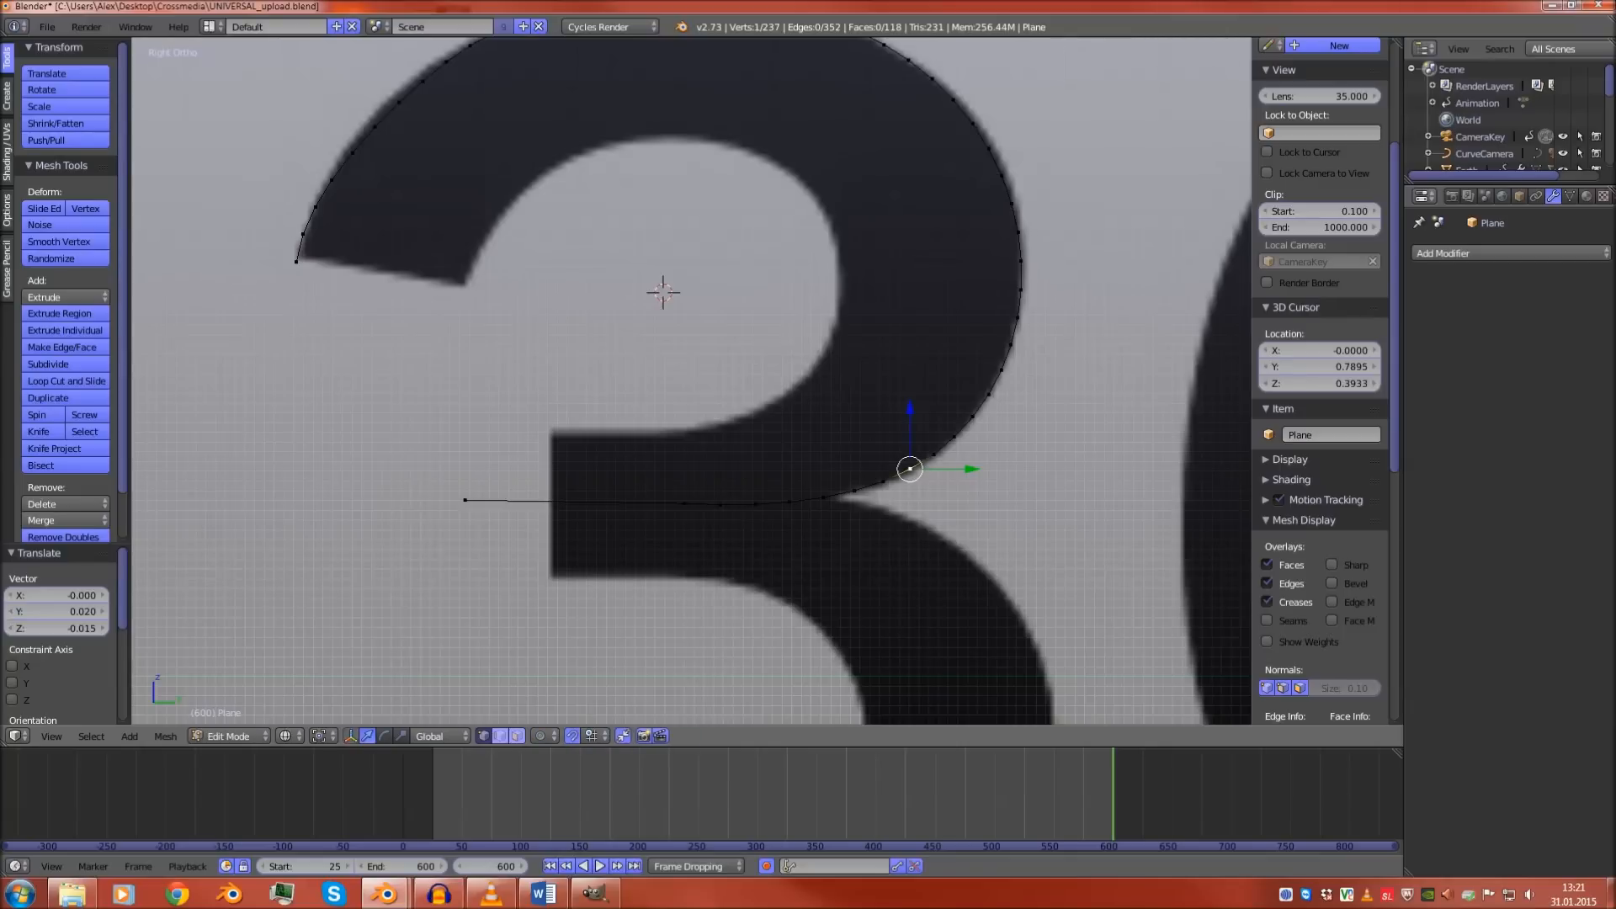
key(alt+h)
Snap the 3D cursor to the vertex at the upper left corner of the 3's middle bar
right_click(464, 500)
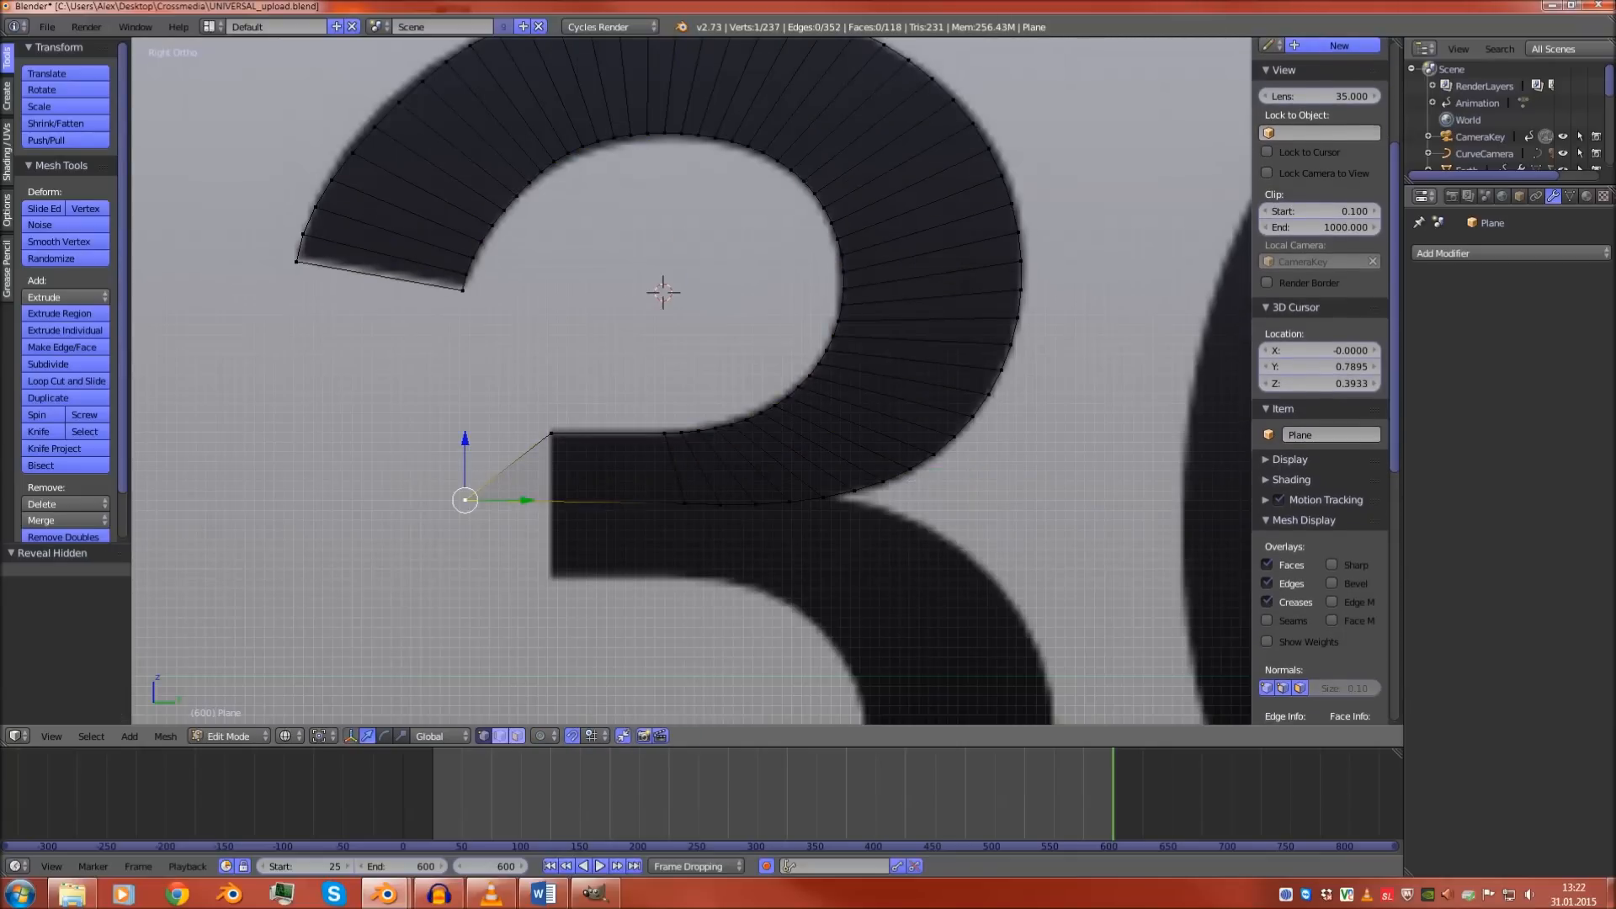
right_click(551, 433)
key(shift+s)
click(551, 433)
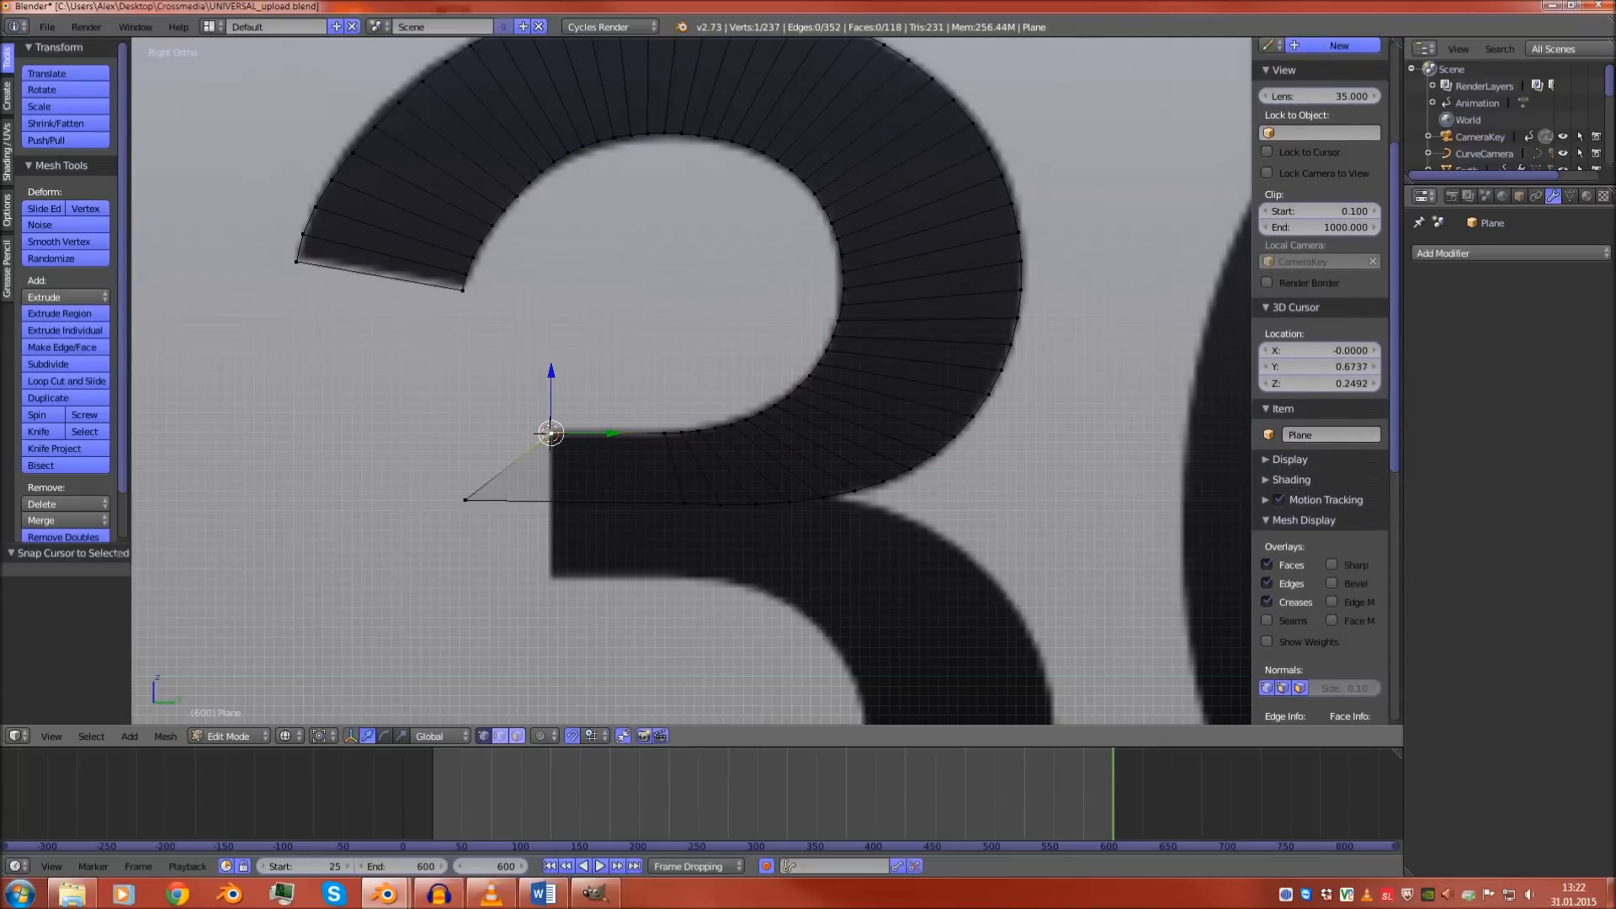
Set the pivot to the 3D cursor and scale the middle bar's two left end vertices to 0 along Y
shift+right_click(465, 500)
key(period)
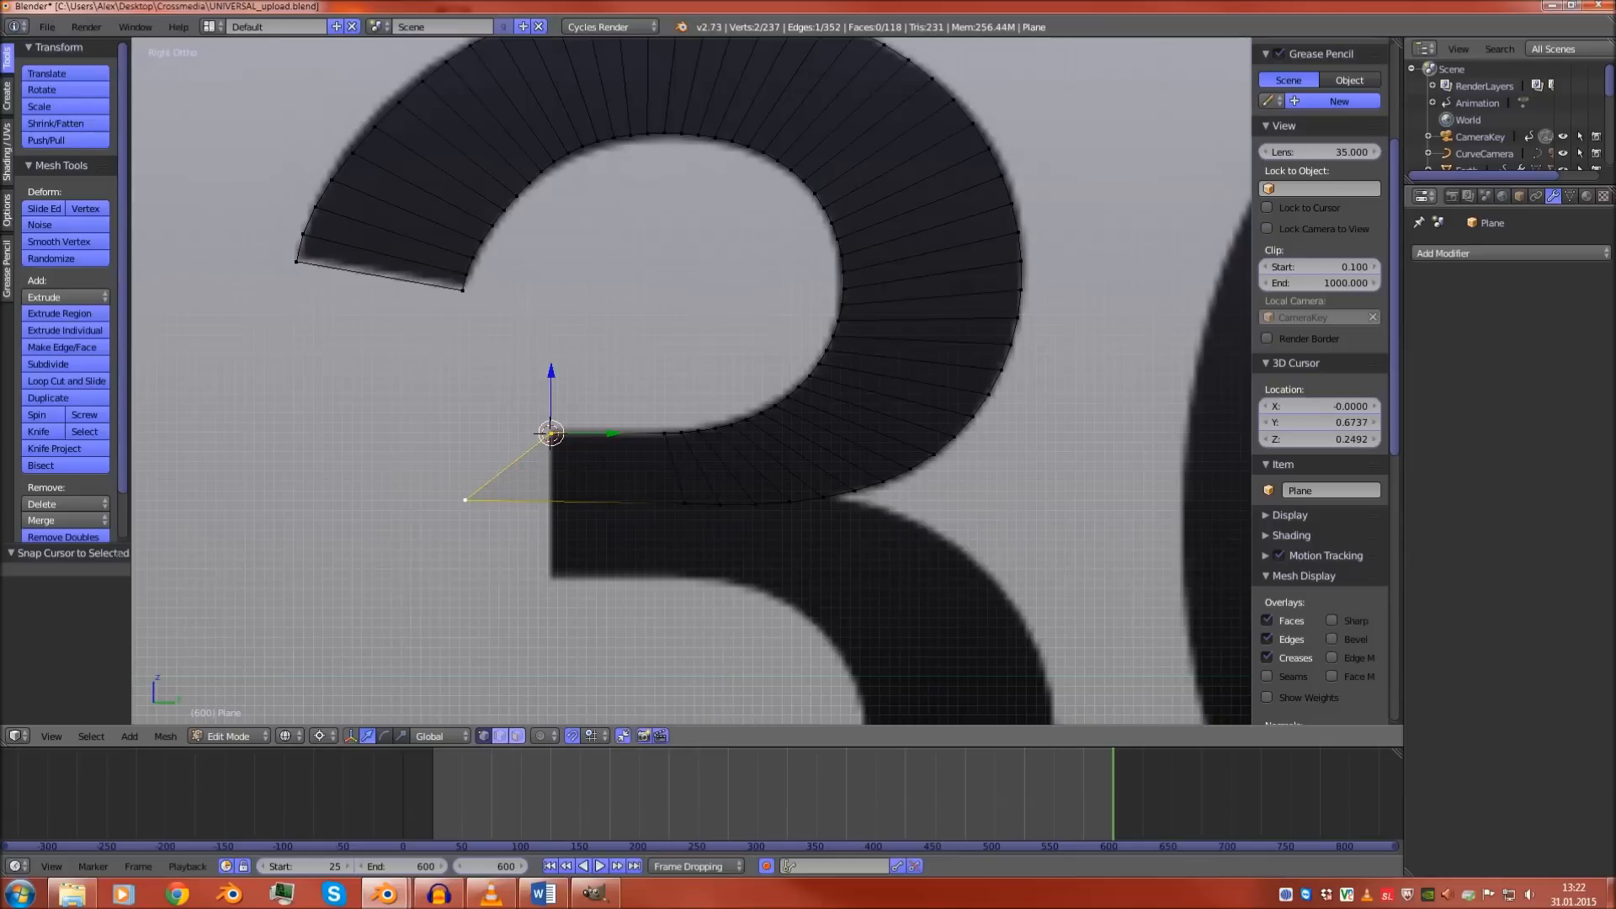
key(s)
key(y)
key(0)
key(Return)
Snap the 3D cursor to the lower left vertex of the upper bowl's mesh at the middle bar
scroll(693, 380, down, 5)
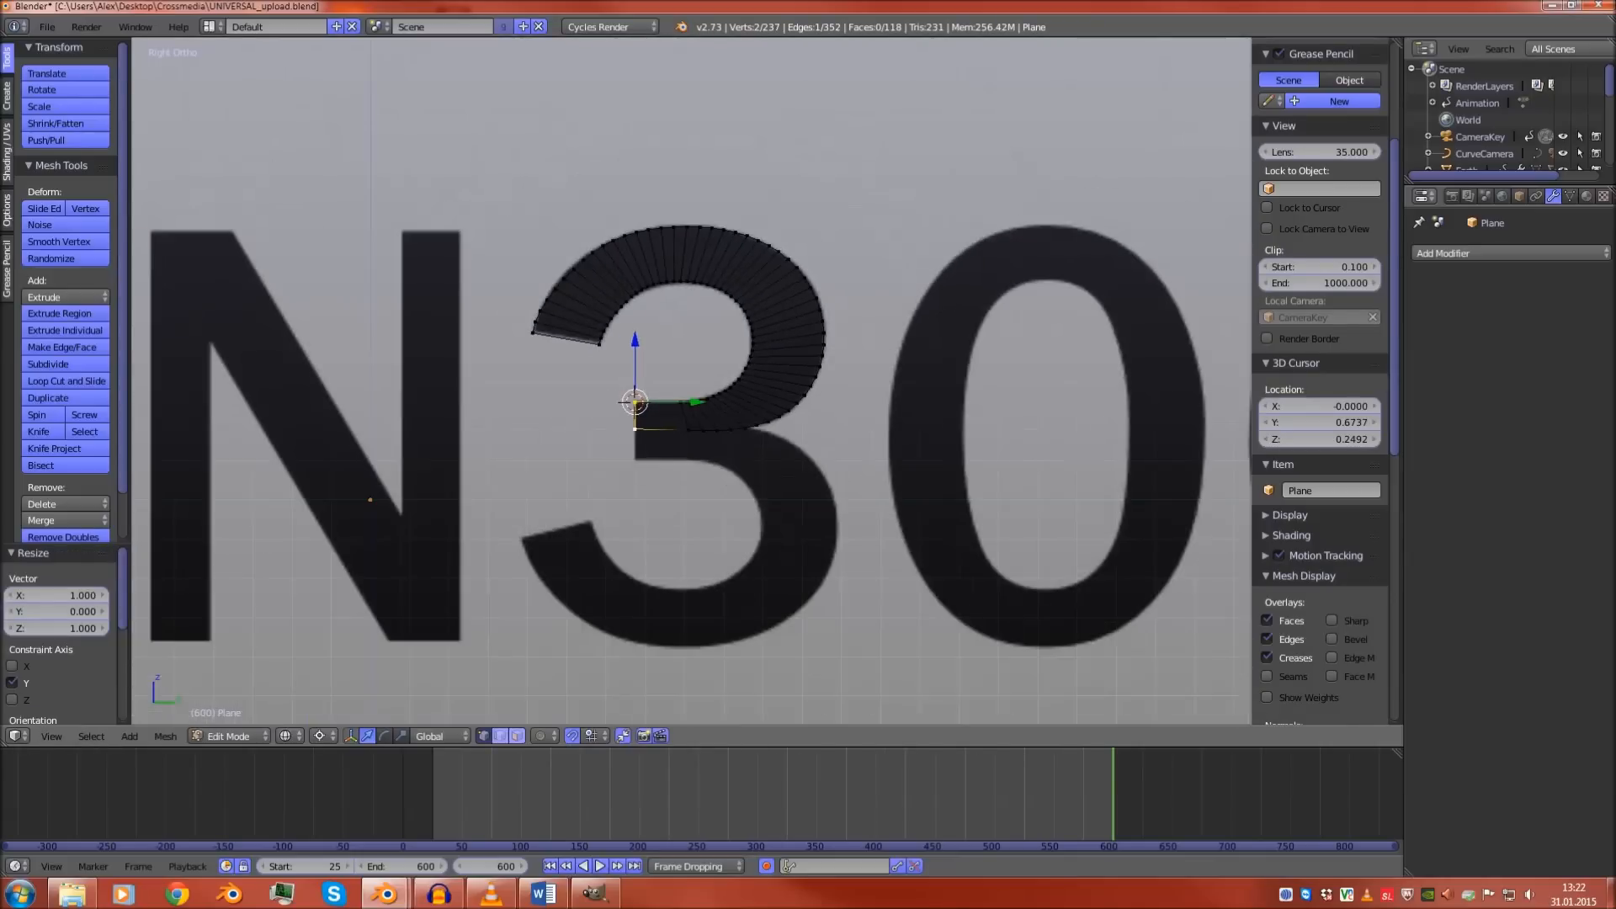
key(ctrl+l)
right_click(635, 430)
key(shift+s)
click(635, 433)
Duplicate the whole upper bowl in place and mirror the copy downward by scaling it -1 along Z about the 3D cursor
key(l)
key(shift+d)
right_click(635, 430)
key(s)
key(z)
text(-1)
key(Return)
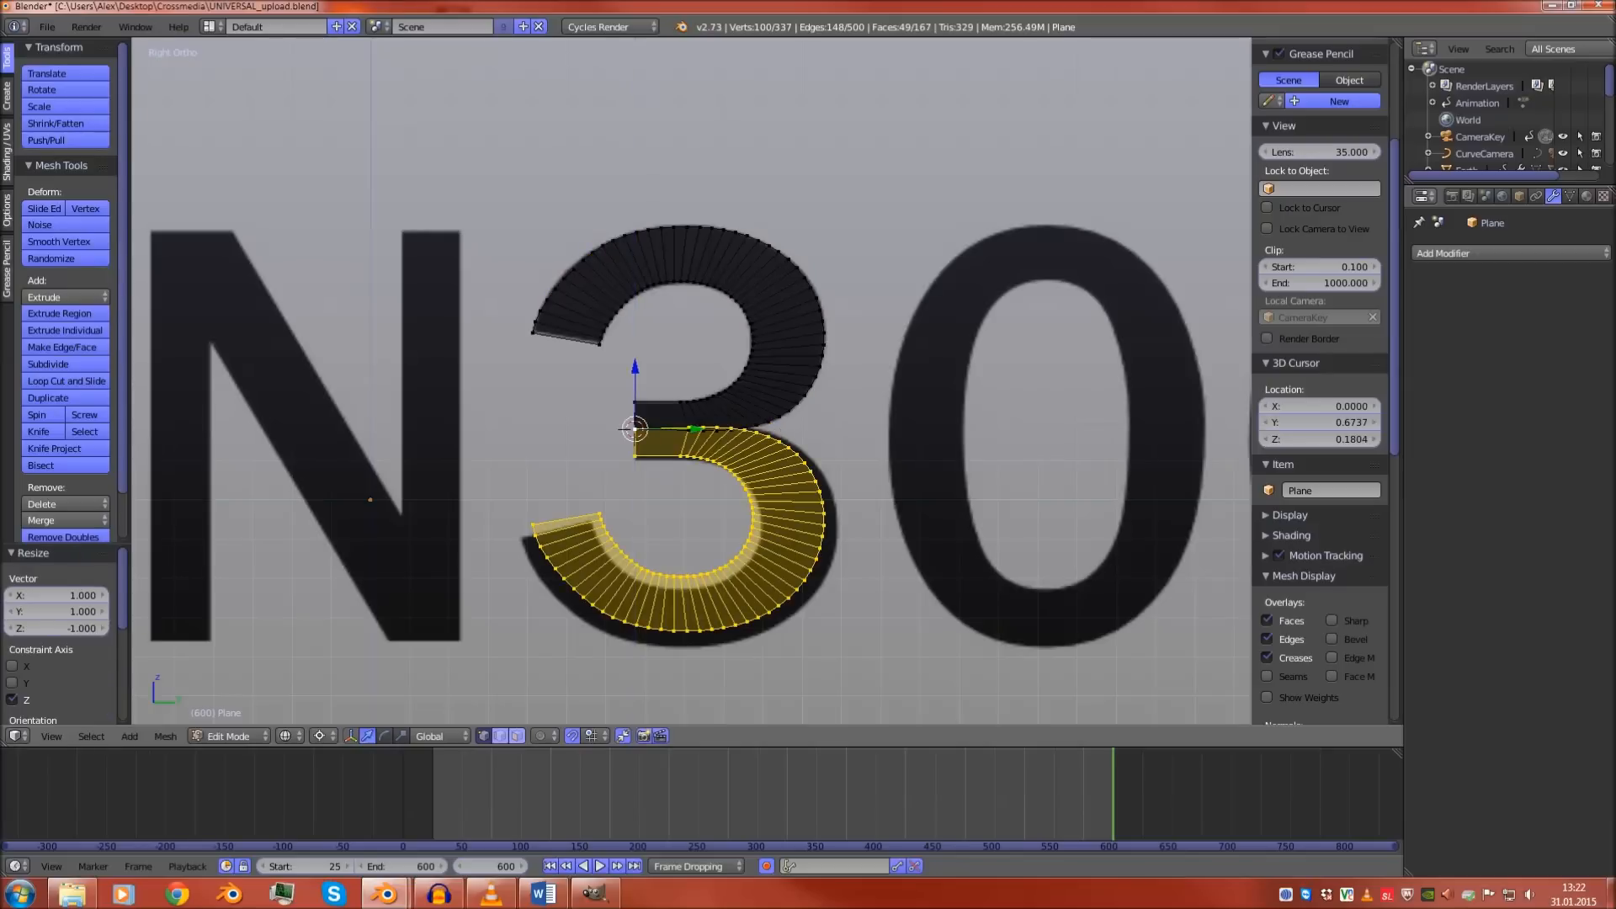
Scale the mirrored lower bowl by about 1.087 along Z and about 1.072 along Y to fit the background letter
scroll(673, 547, up, 3)
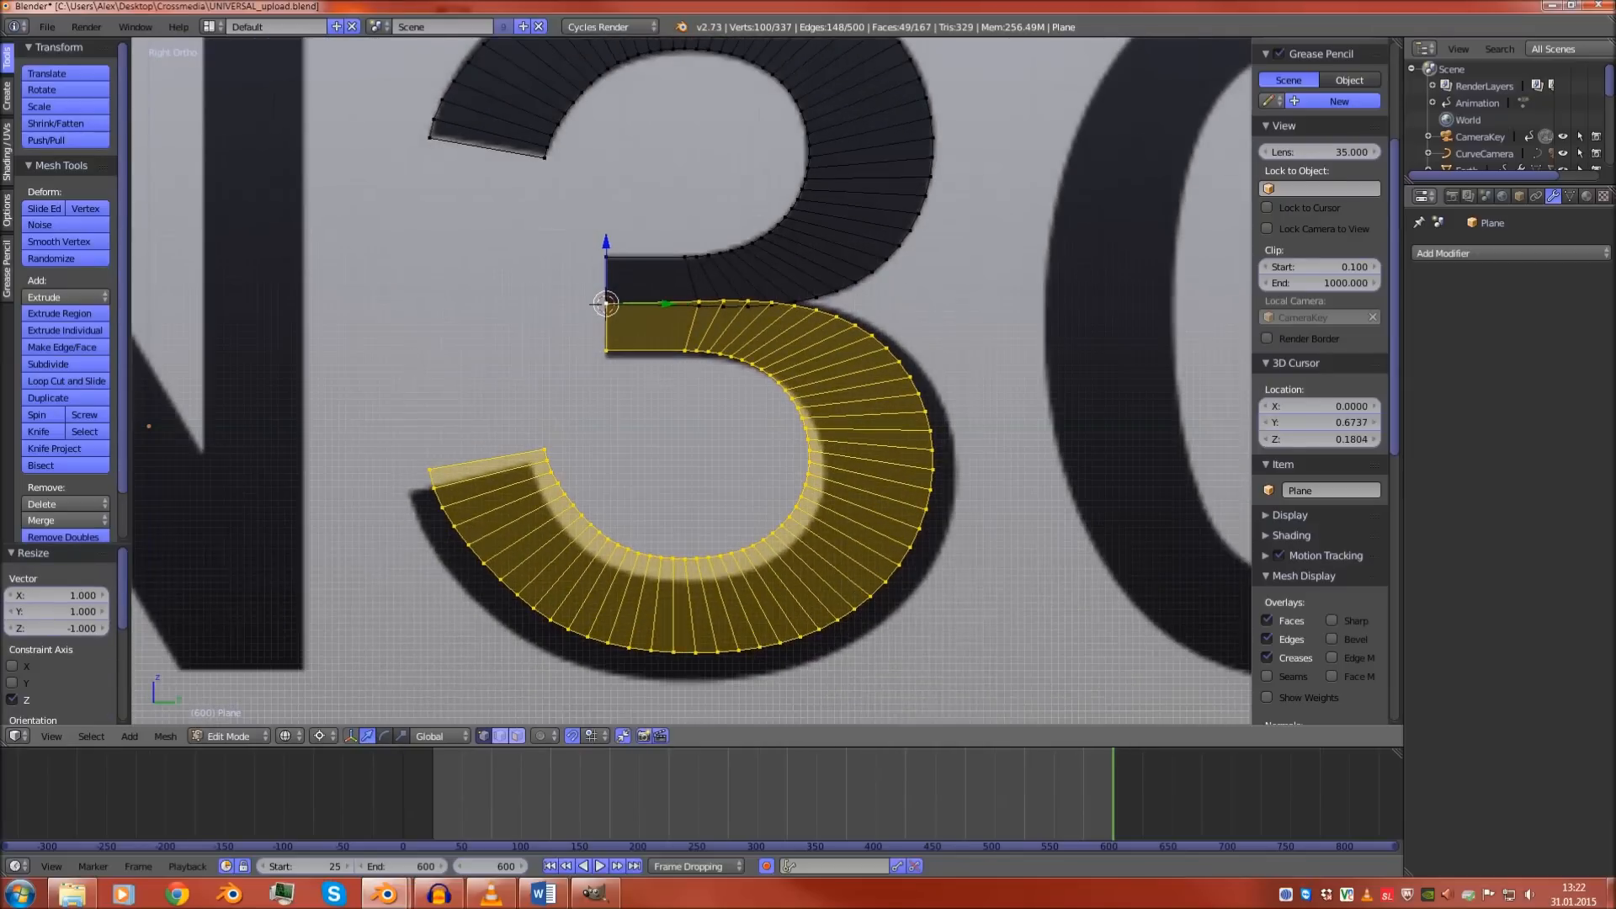
key(s)
key(z)
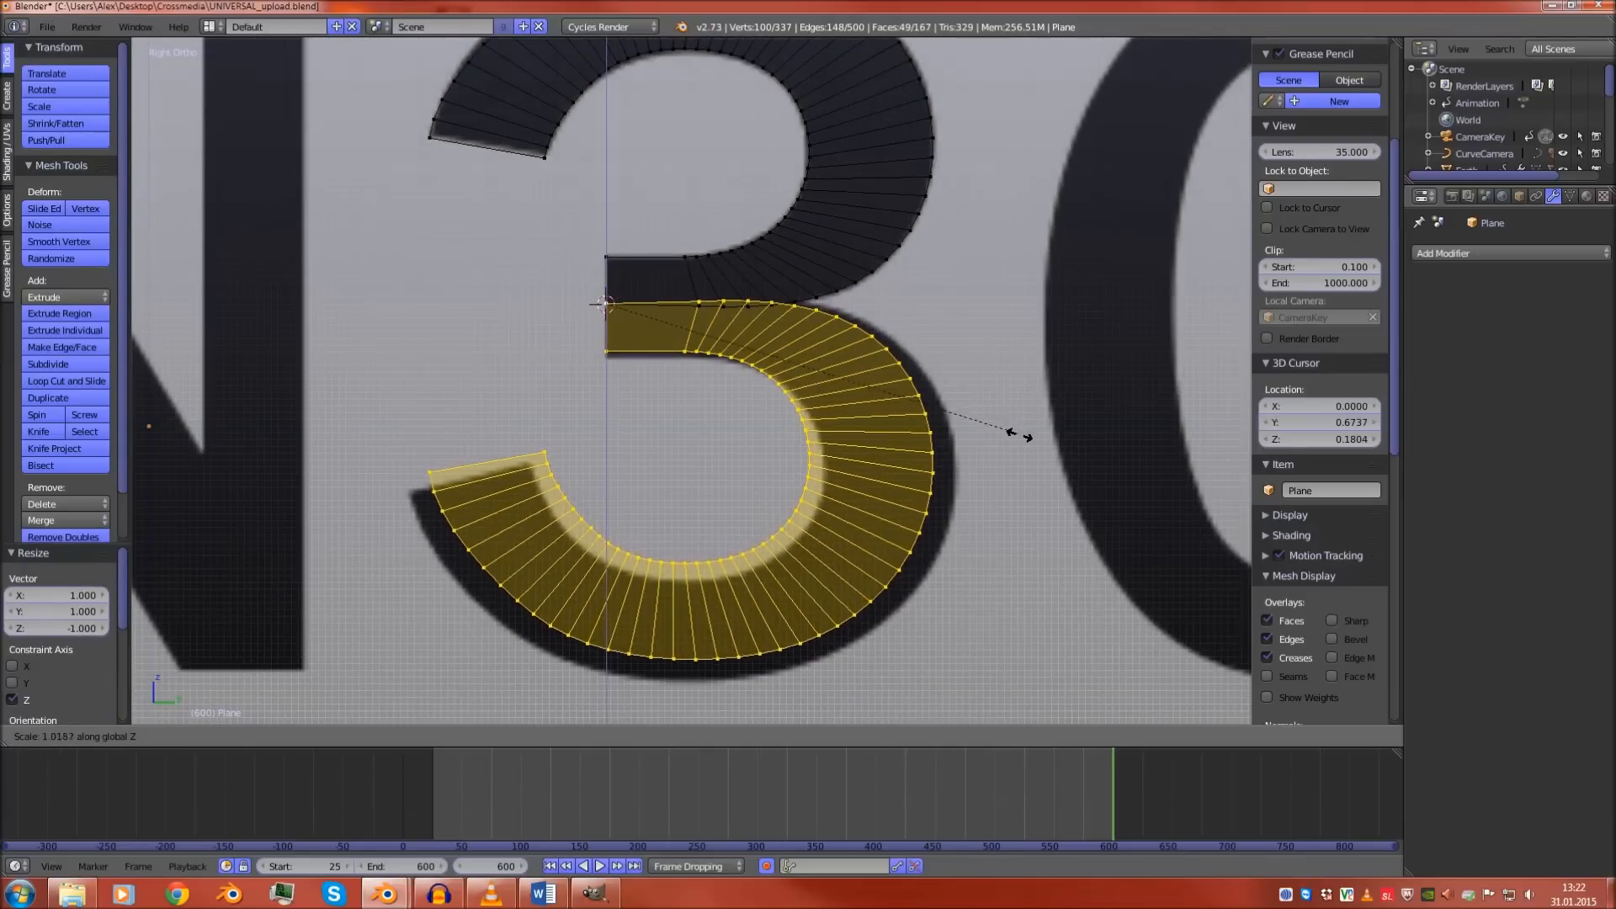
click(1045, 468)
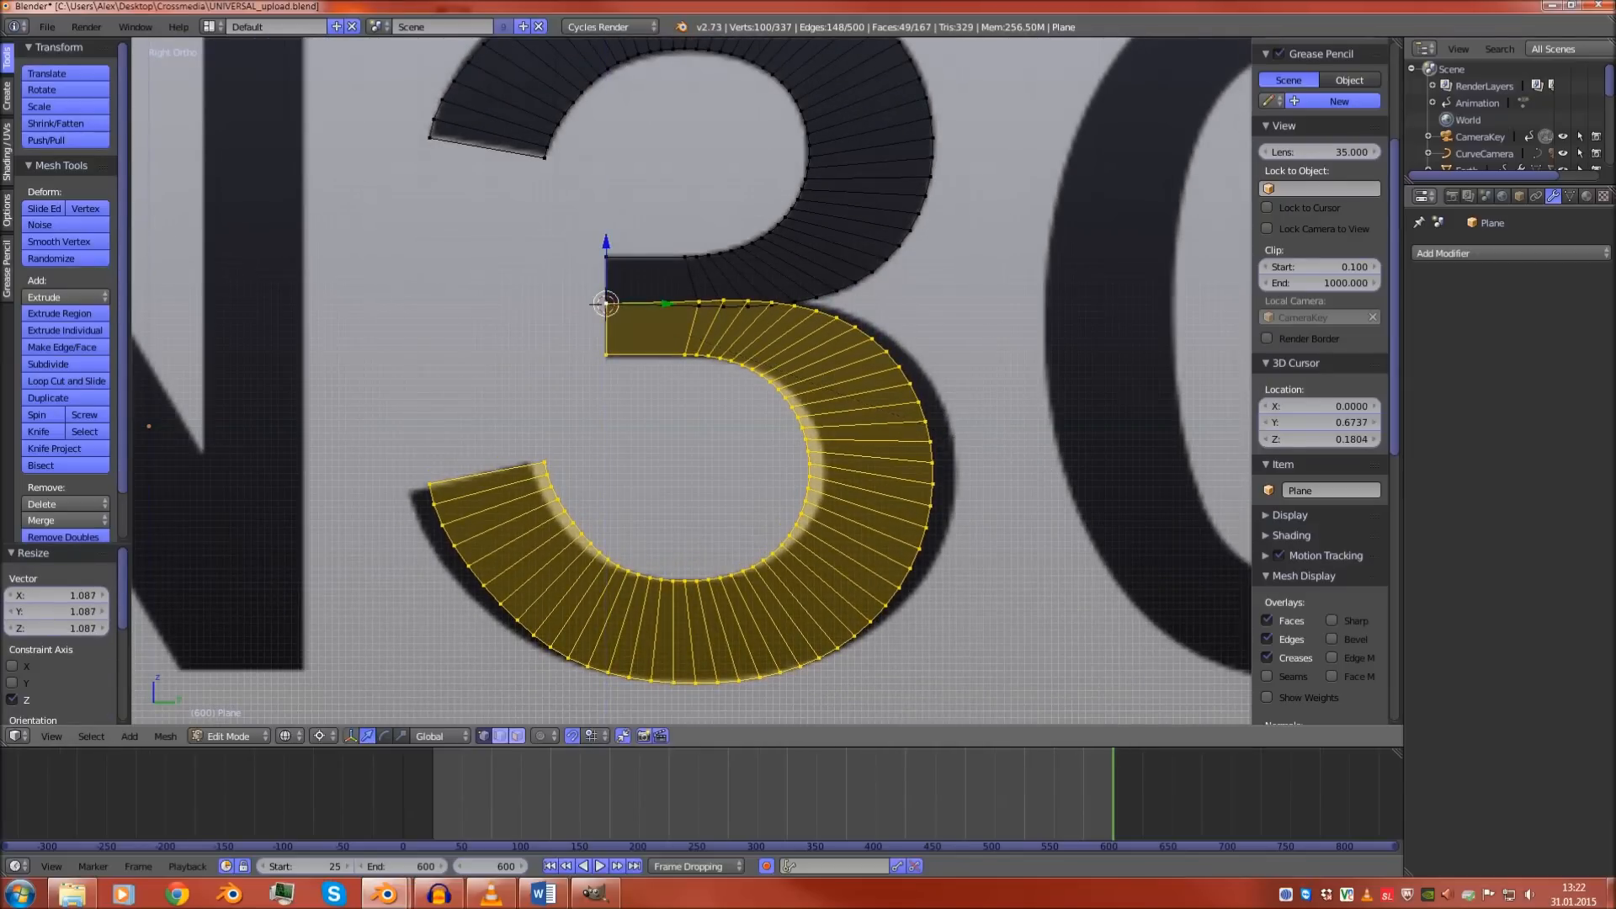
key(s)
key(y)
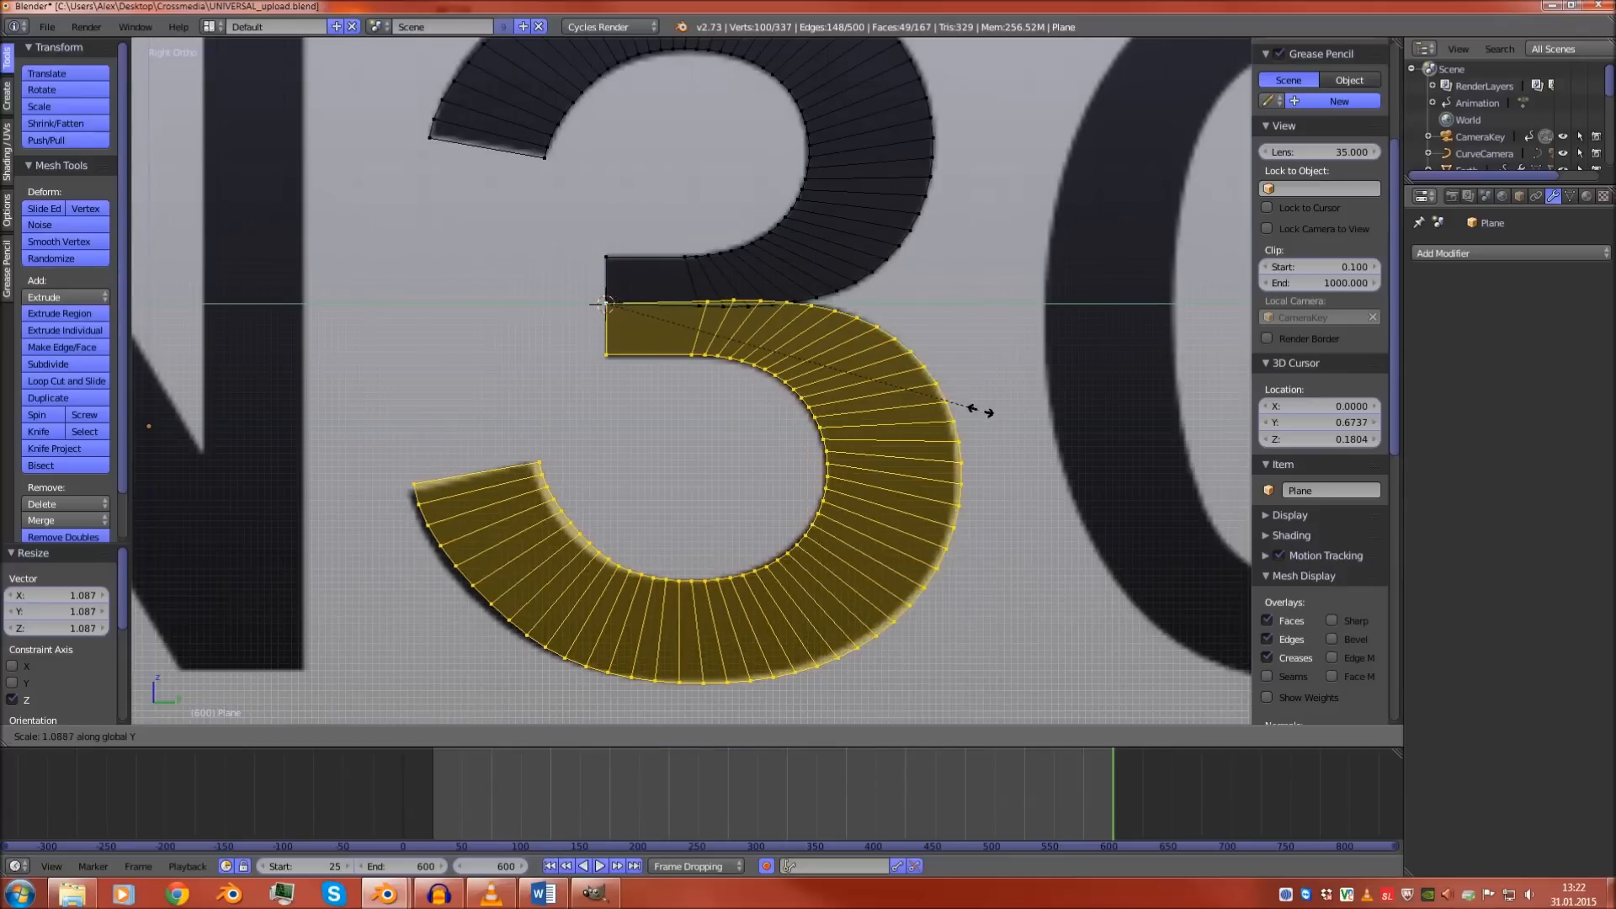
click(972, 407)
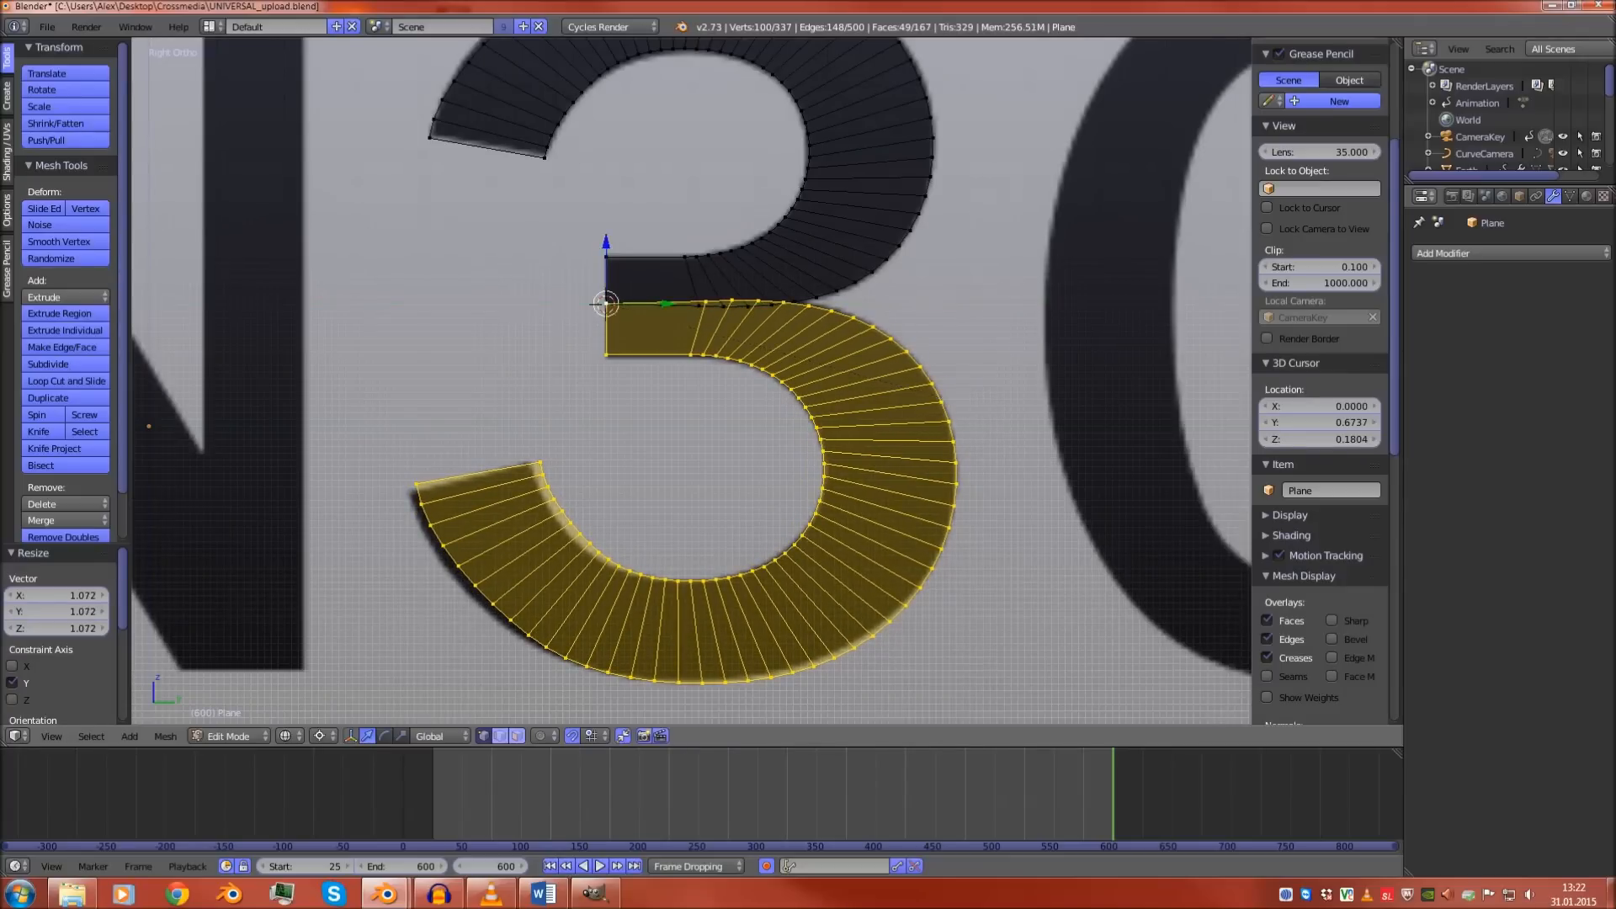
Select the inner corner vertex of the lower arm and set proportional editing to Connected
key(a)
right_click(540, 462)
key(o)
key(g)
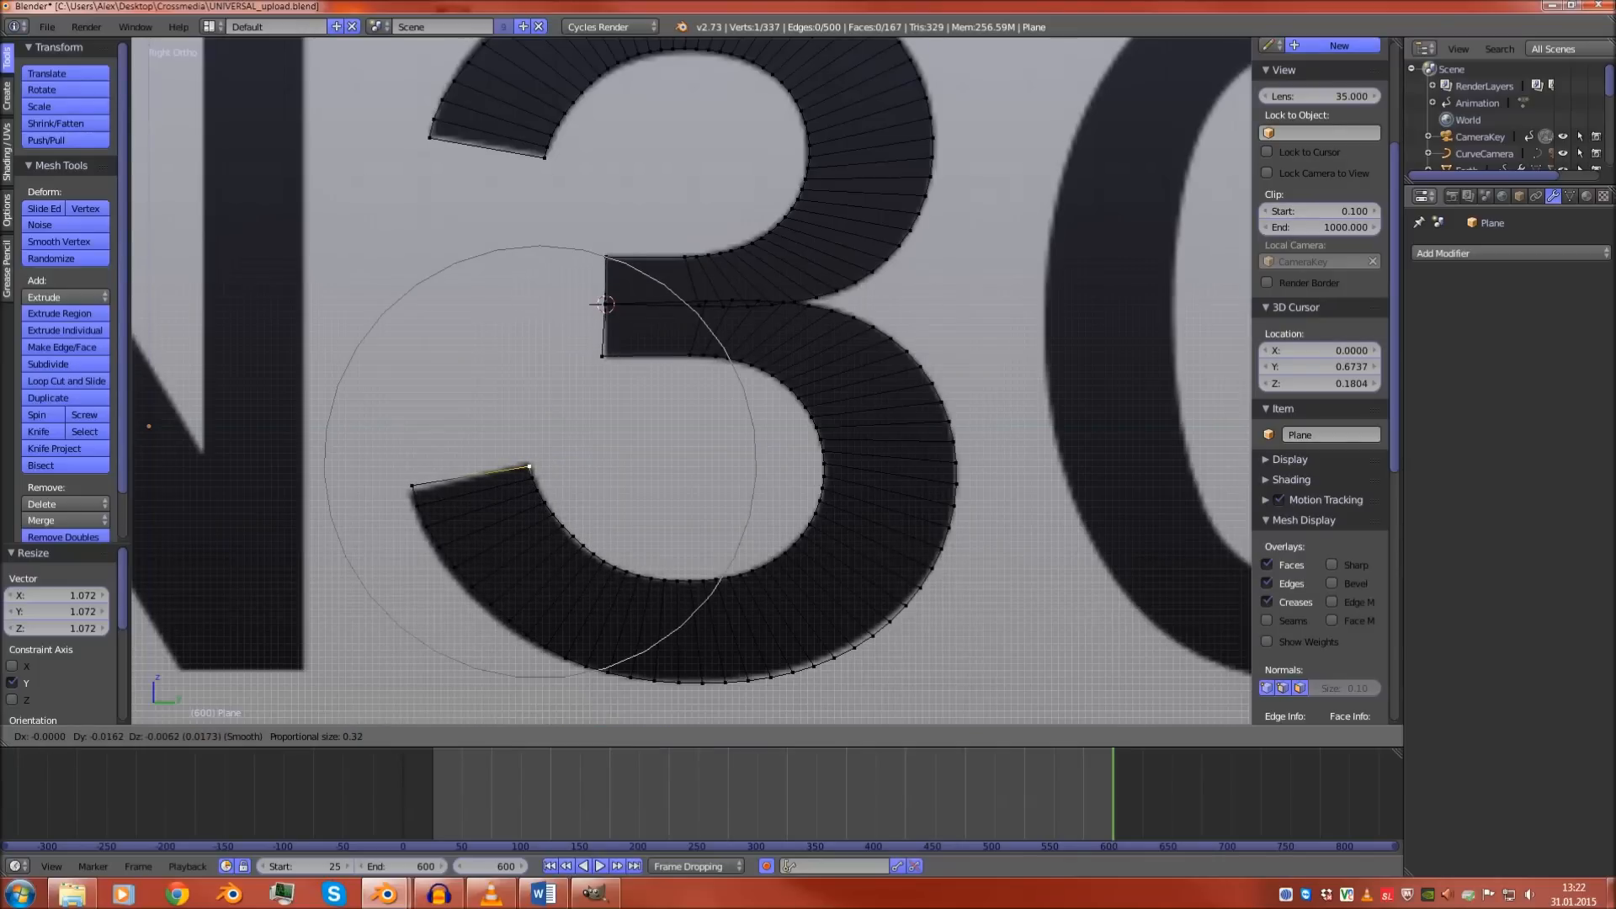
key(Escape)
click(543, 736)
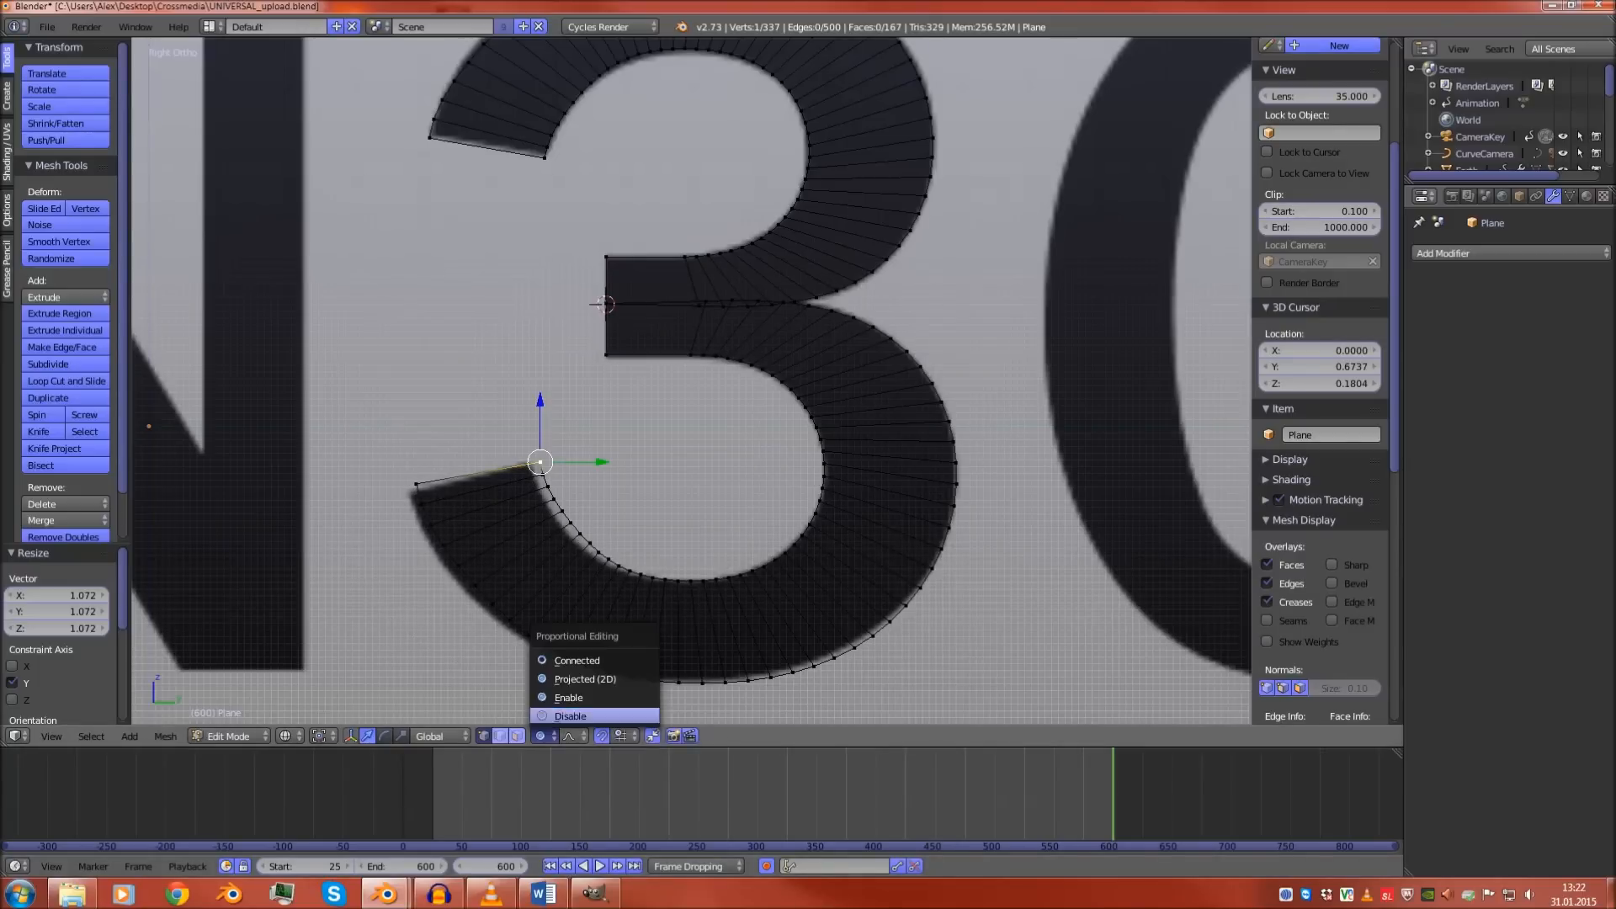
click(574, 660)
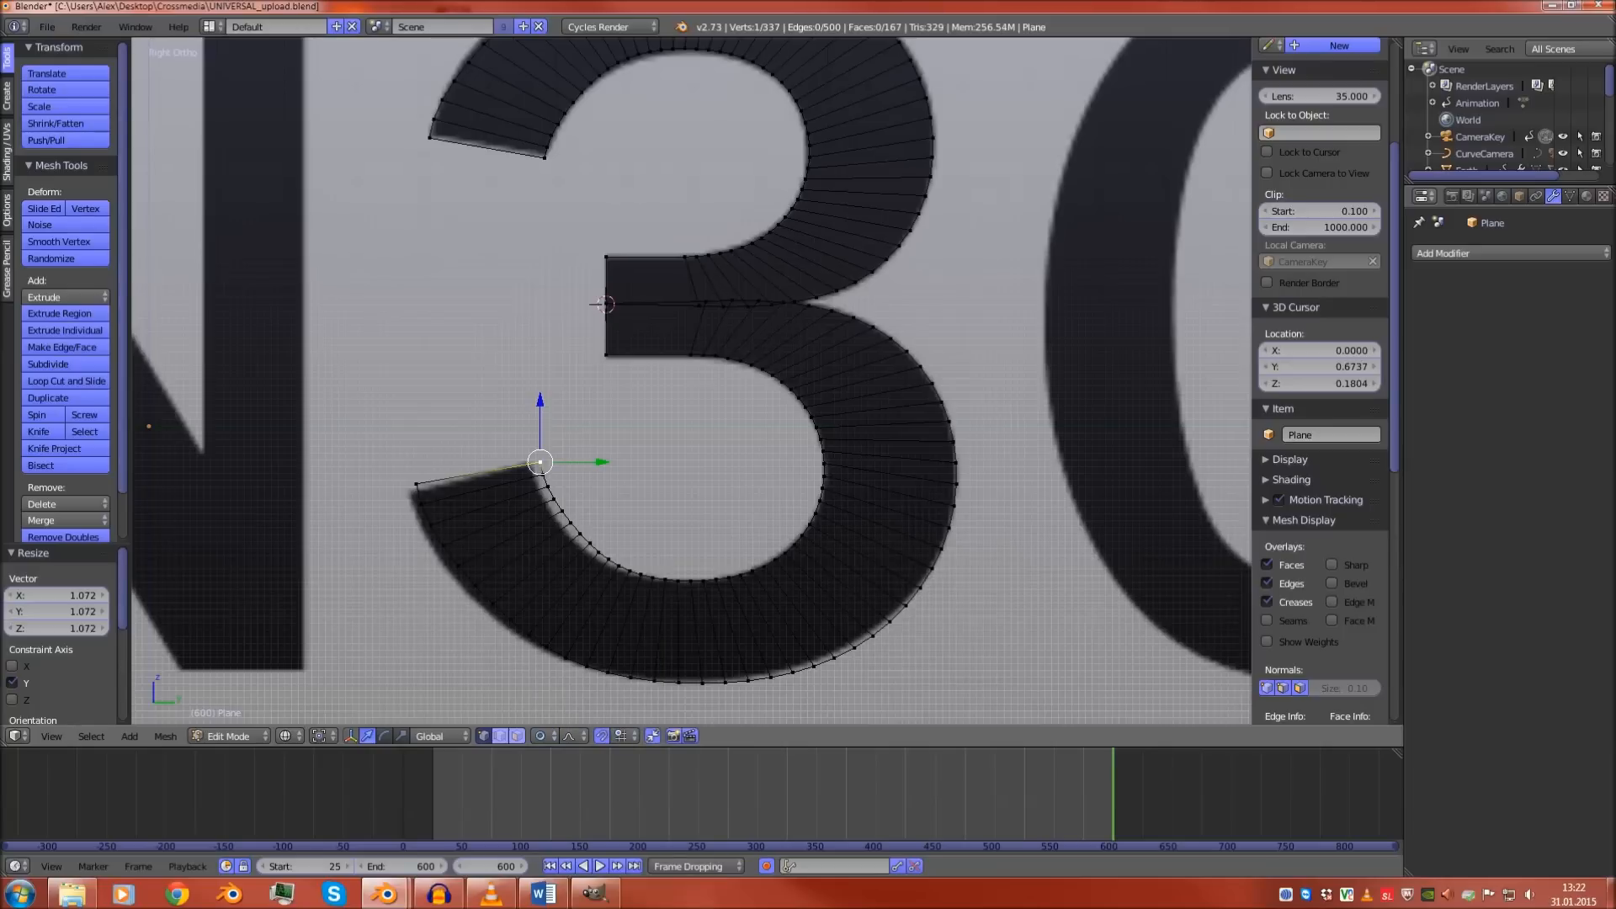
Move the lower arm's inner corner vertex about -0.015 along Y and -0.006 along Z with a proportional size of 0.47
key(g)
scroll(531, 468, up, 4)
scroll(531, 468, down, 8)
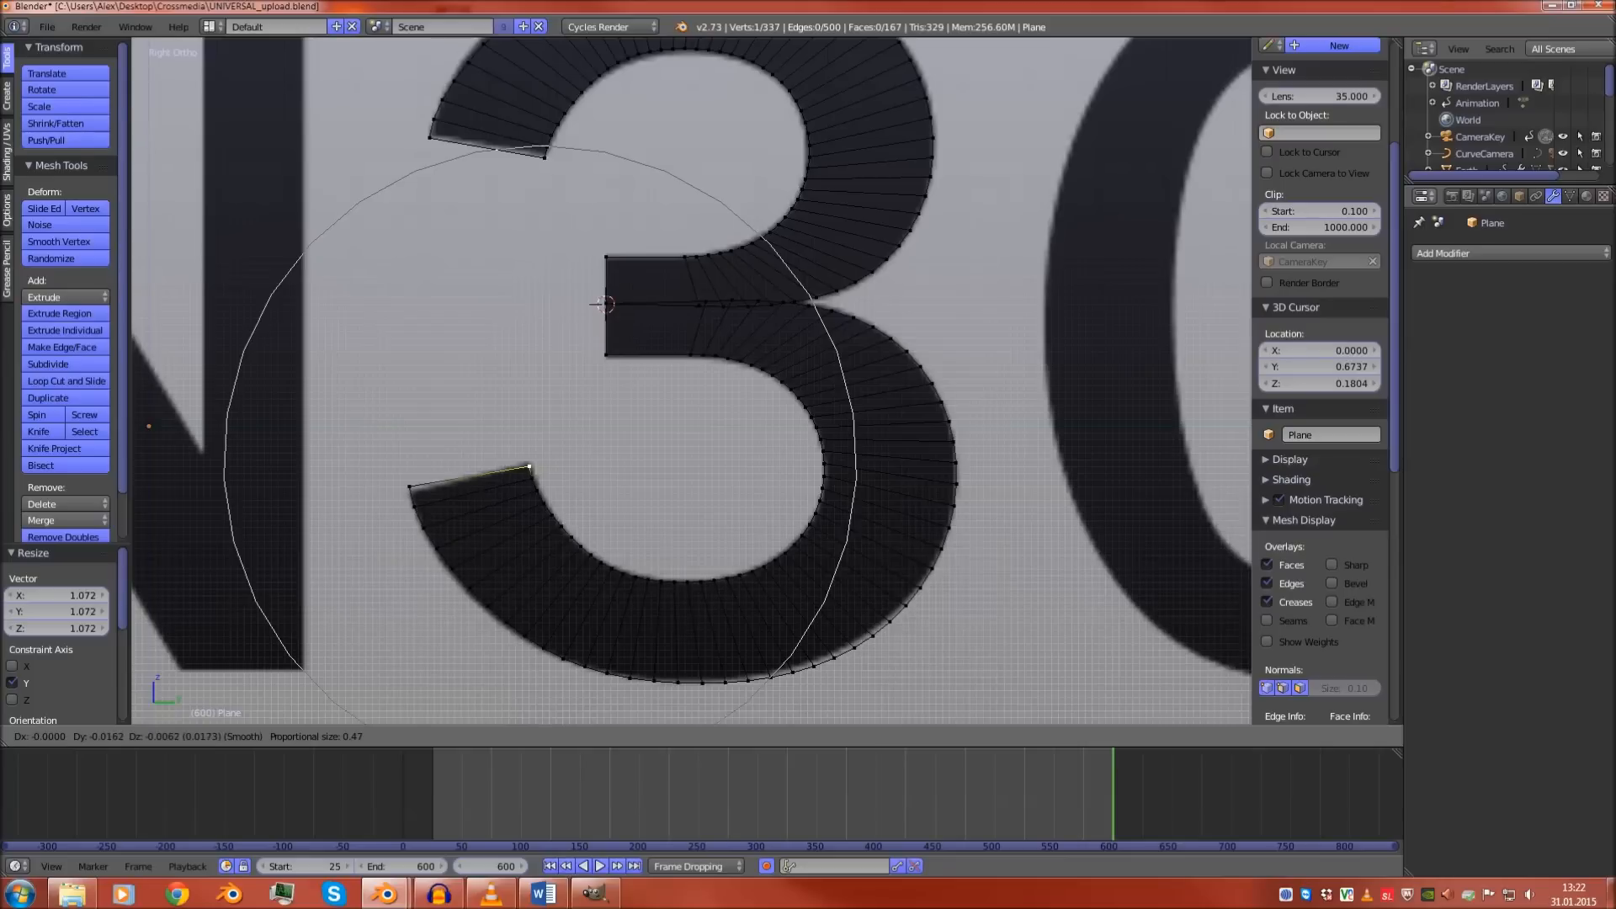
click(530, 467)
Move the lower bowl's lower right outer vertex about 0.005 along Z with a proportional size of 0.35 and check the shape in Object Mode
right_click(830, 649)
key(g)
scroll(830, 650, up, 6)
scroll(829, 649, down, 3)
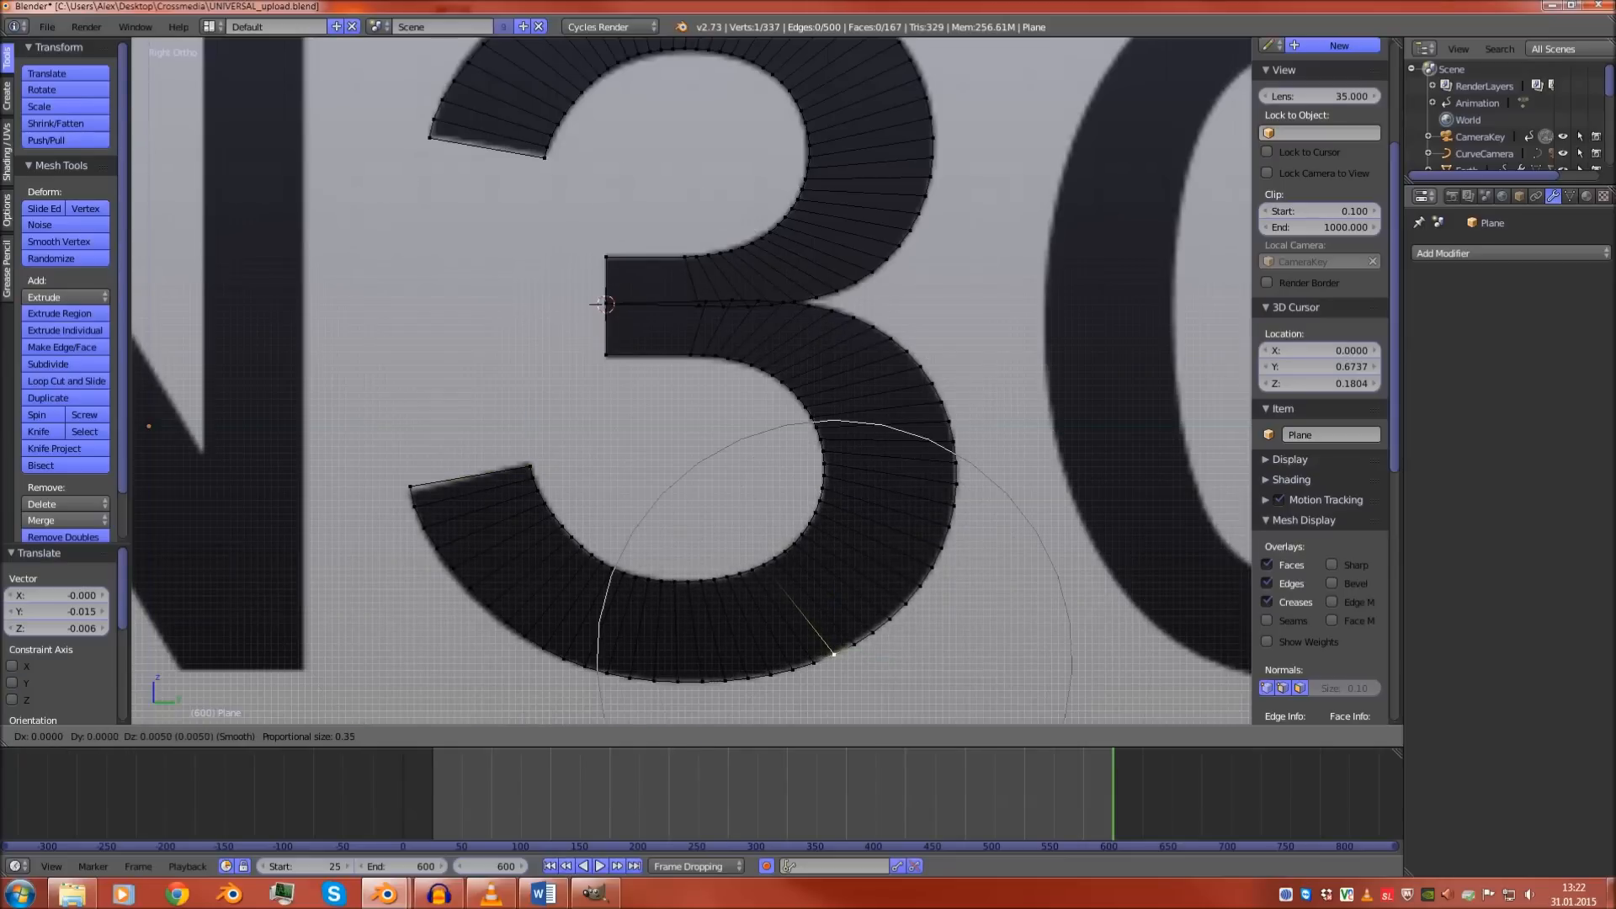
click(832, 651)
key(Tab)
scroll(692, 381, down, 5)
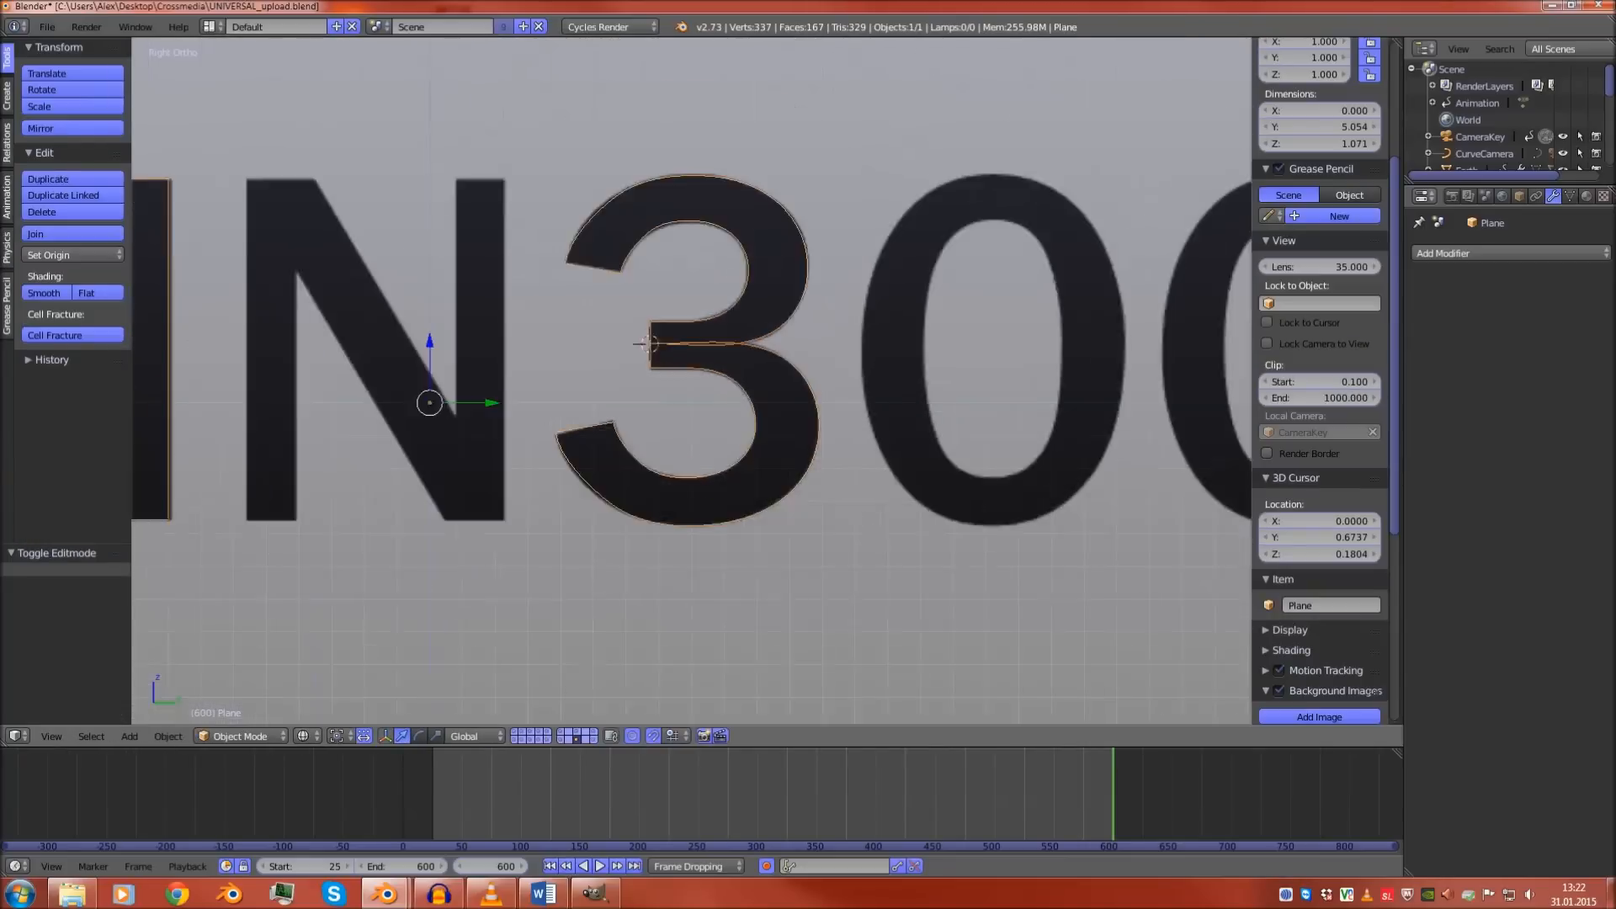
Move a vertex on the upper arm's outer edge about -0.003 along Y and 0.010 along Z with a proportional size of 0.18
scroll(692, 381, up, 3)
shift+middle_drag(692, 381, 780, 597)
key(Tab)
scroll(692, 380, up, 4)
right_click(576, 346)
key(g)
scroll(572, 336, up, 3)
scroll(571, 336, up, 4)
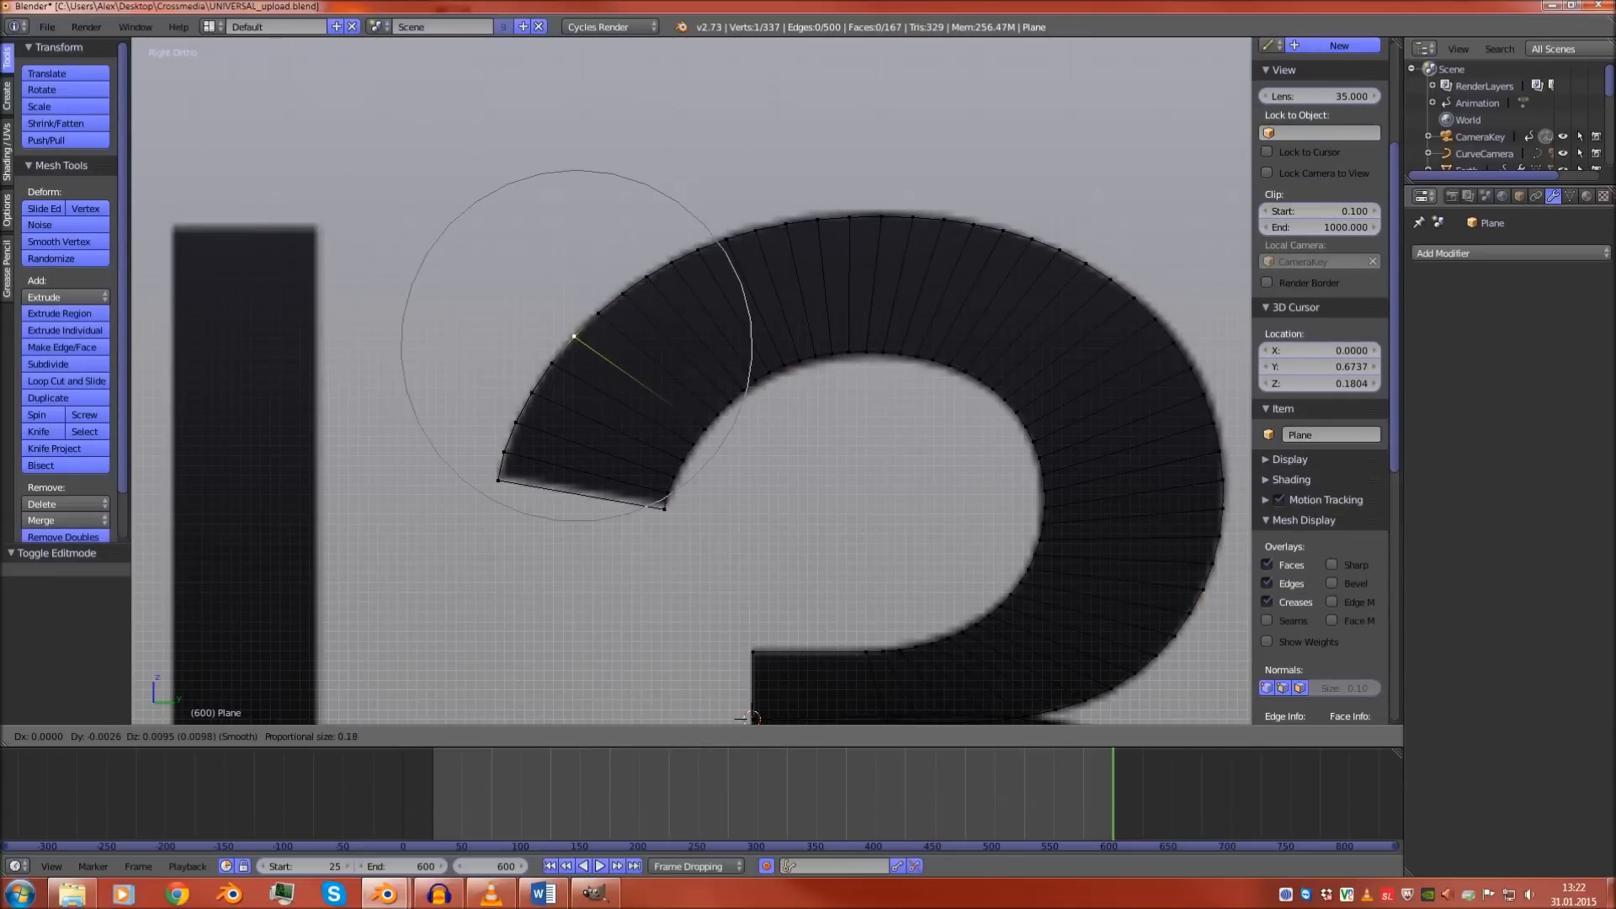
click(572, 336)
Move a vertex on the lower arm's outer edge slightly outward onto the background letter's edge and check the outline in Object Mode
key(Tab)
scroll(571, 336, down, 4)
scroll(692, 380, up, 2)
shift+middle_drag(692, 623, 716, 128)
key(Tab)
right_click(628, 404)
key(g)
click(625, 409)
key(Tab)
scroll(758, 119, down, 2)
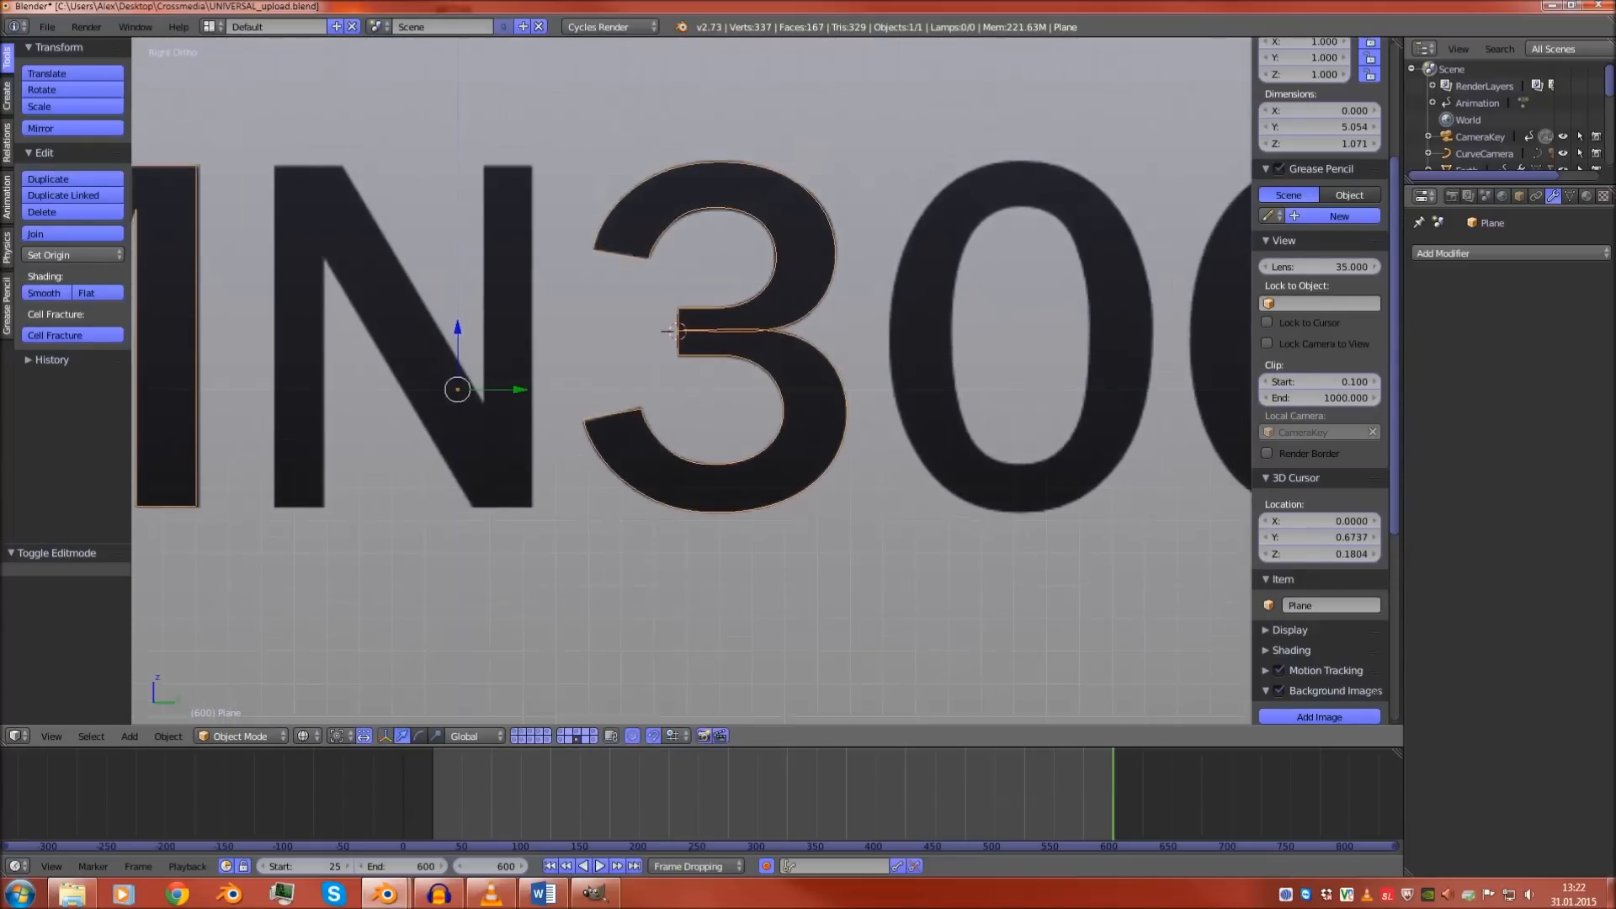
Select the ten vertices along the gap between the 3's two halves and bridge their edge loops
key(Tab)
scroll(487, 385, up, 6)
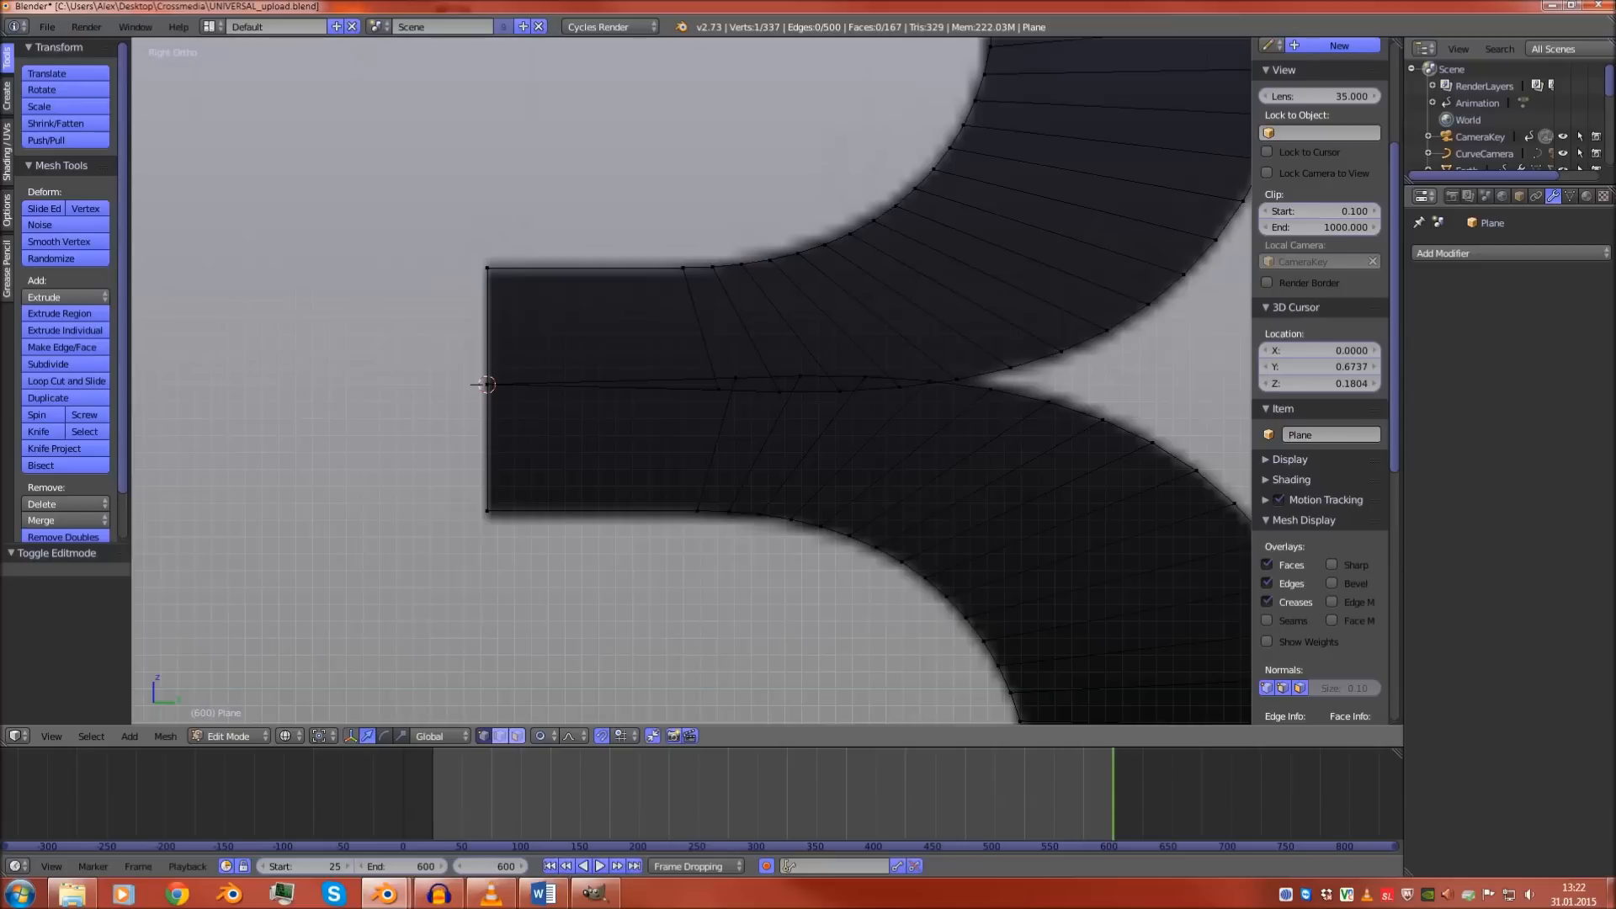
right_click(487, 385)
shift+right_click(726, 385)
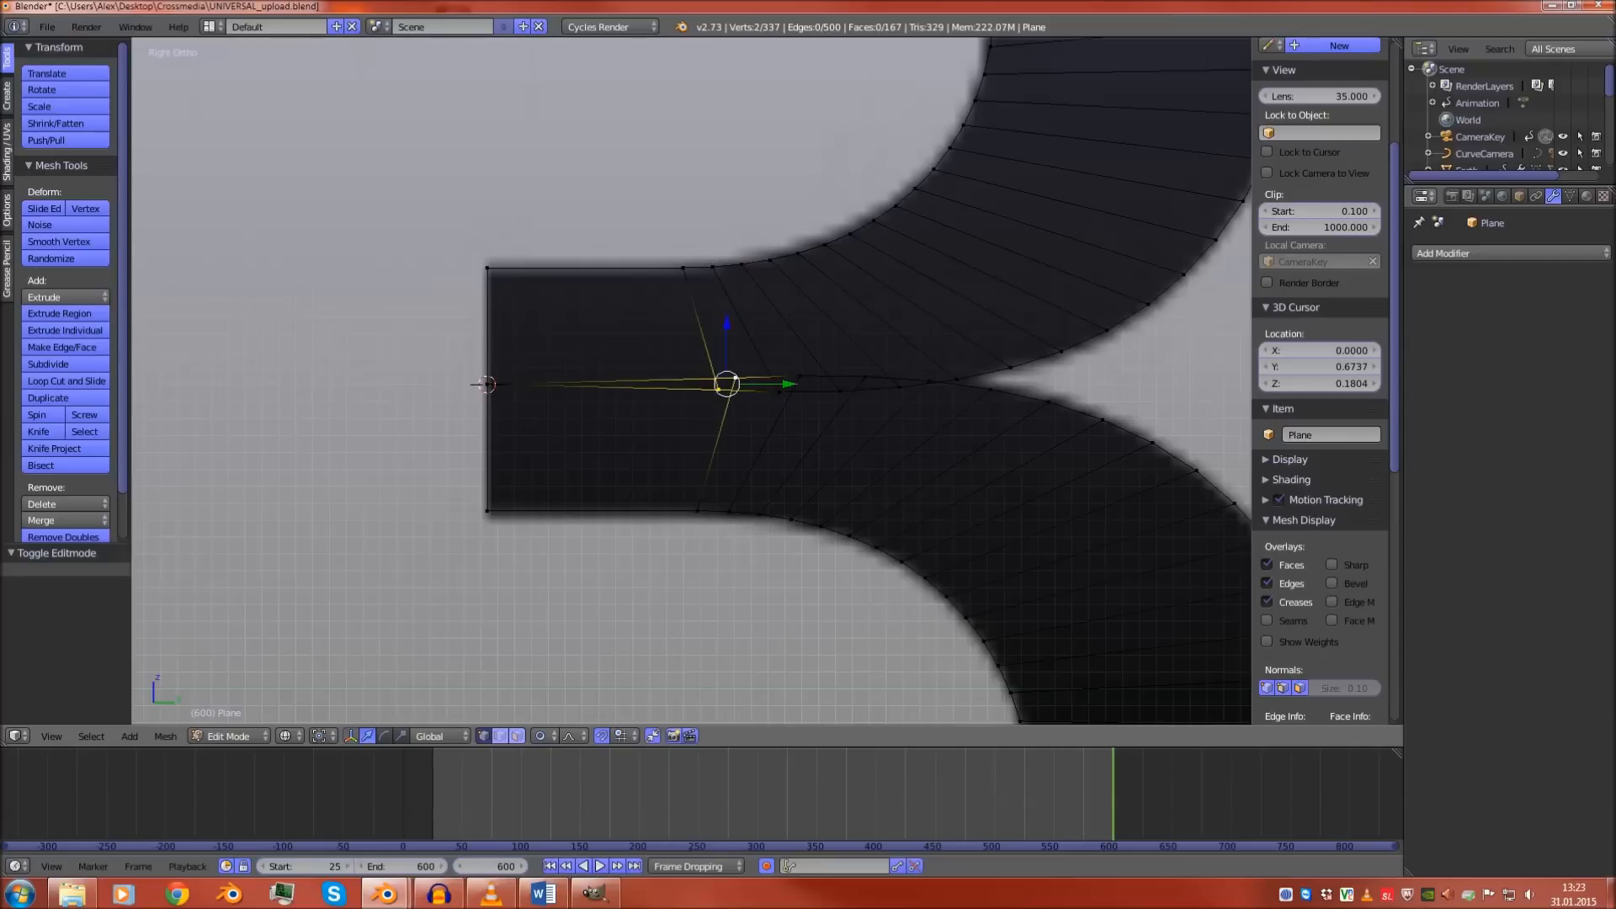
shift+right_click(800, 376)
shift+right_click(780, 392)
shift+right_click(486, 384)
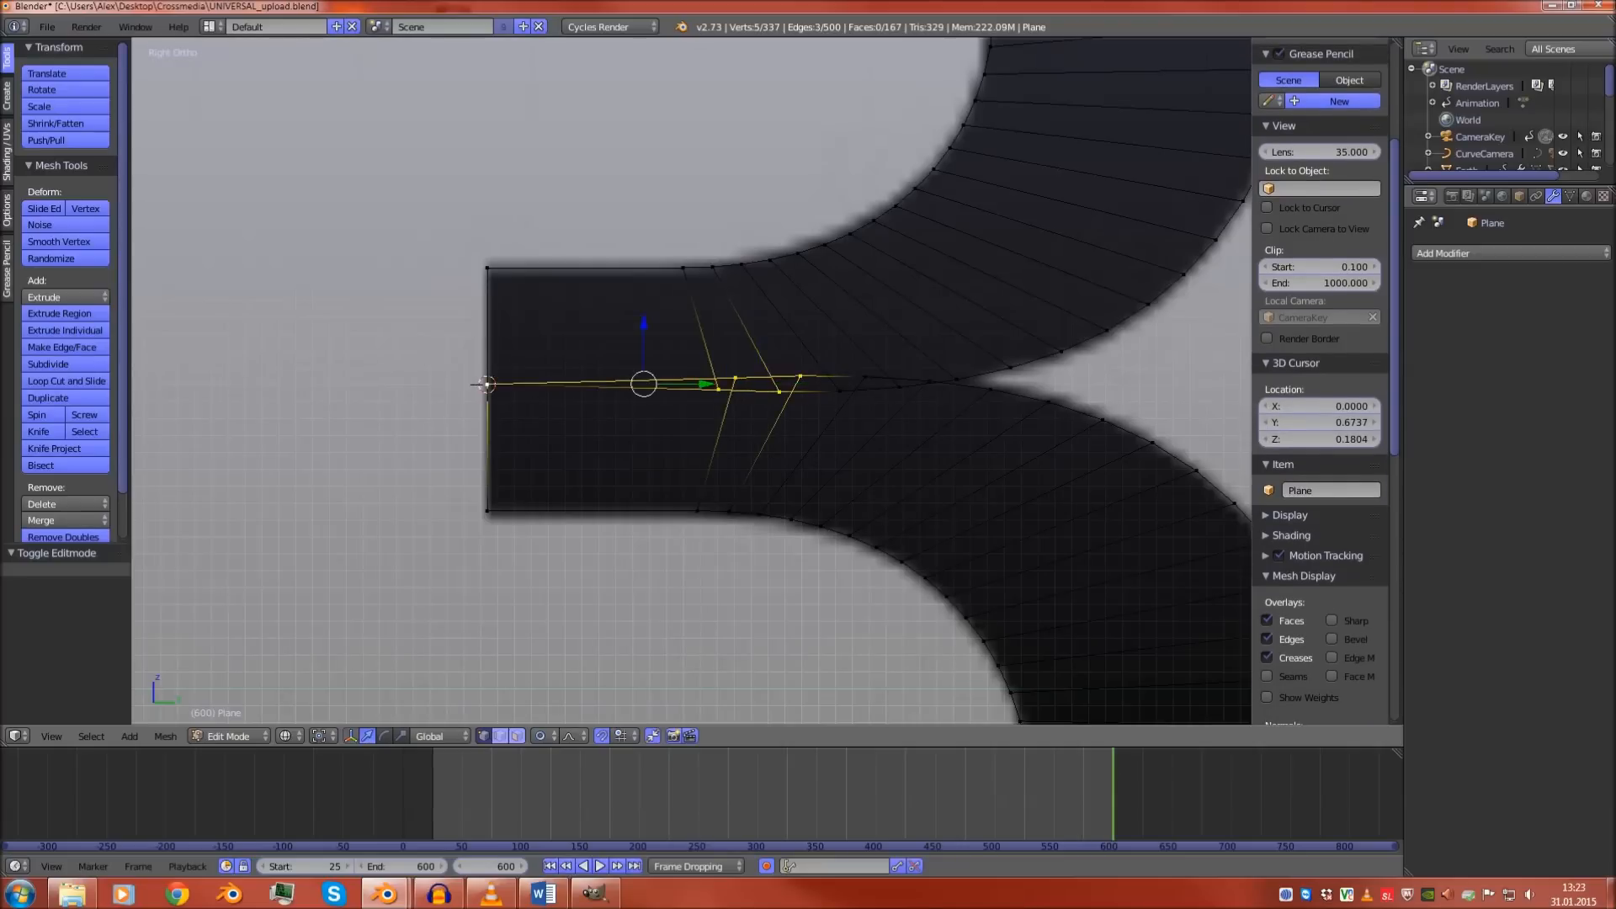
shift+right_click(865, 378)
shift+right_click(840, 391)
shift+right_click(930, 382)
shift+right_click(900, 387)
shift+right_click(486, 385)
key(w)
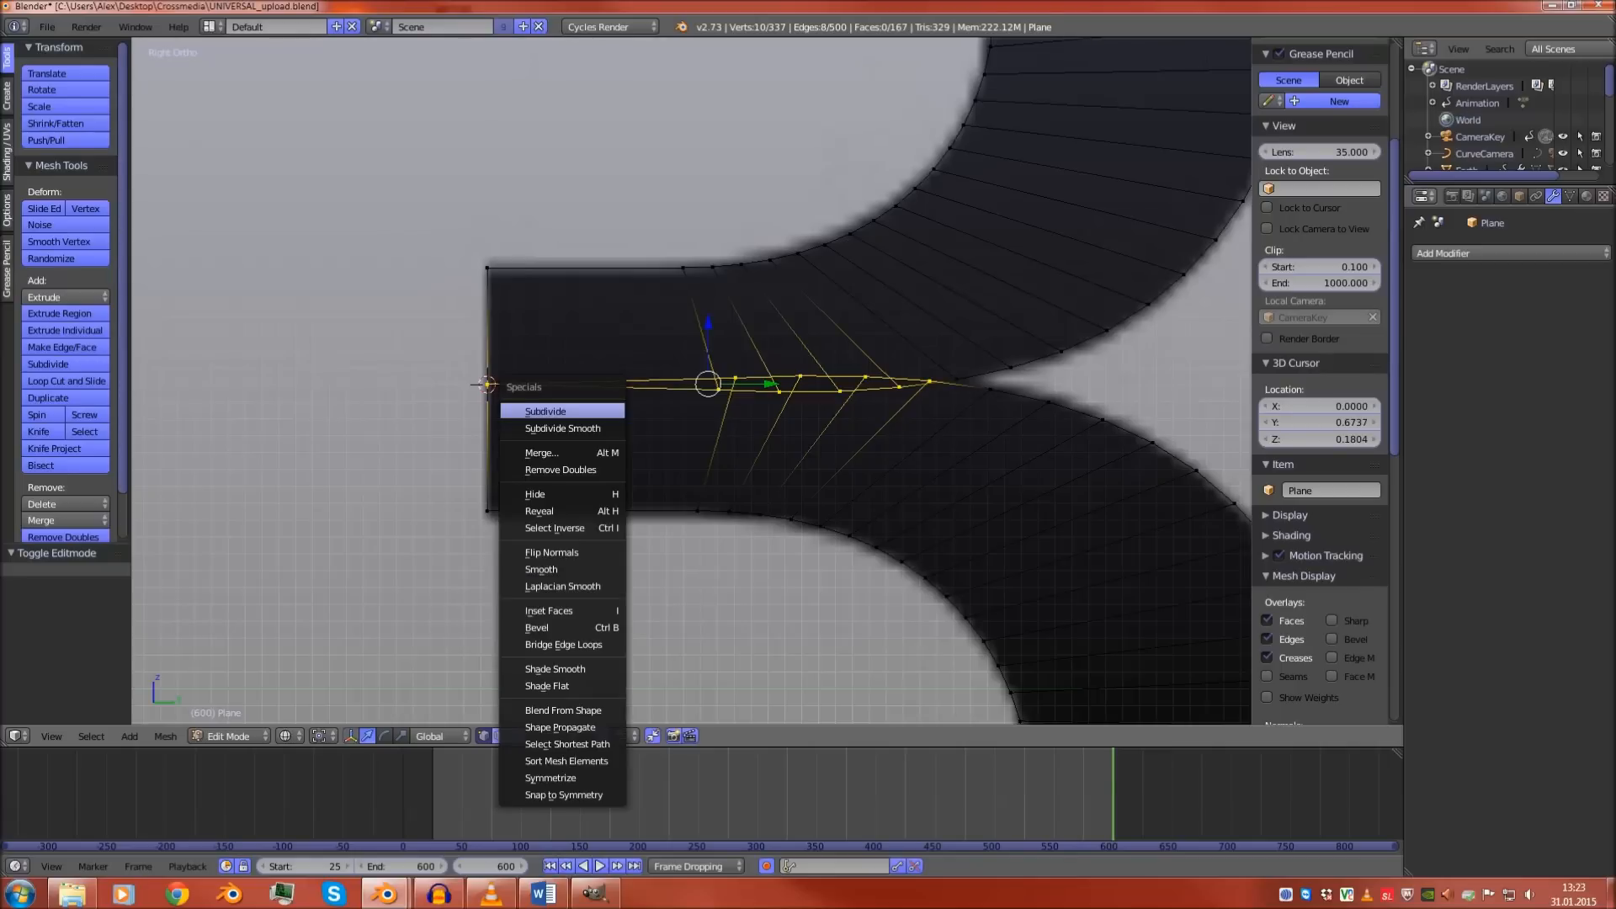
click(563, 644)
scroll(563, 644, up, 1)
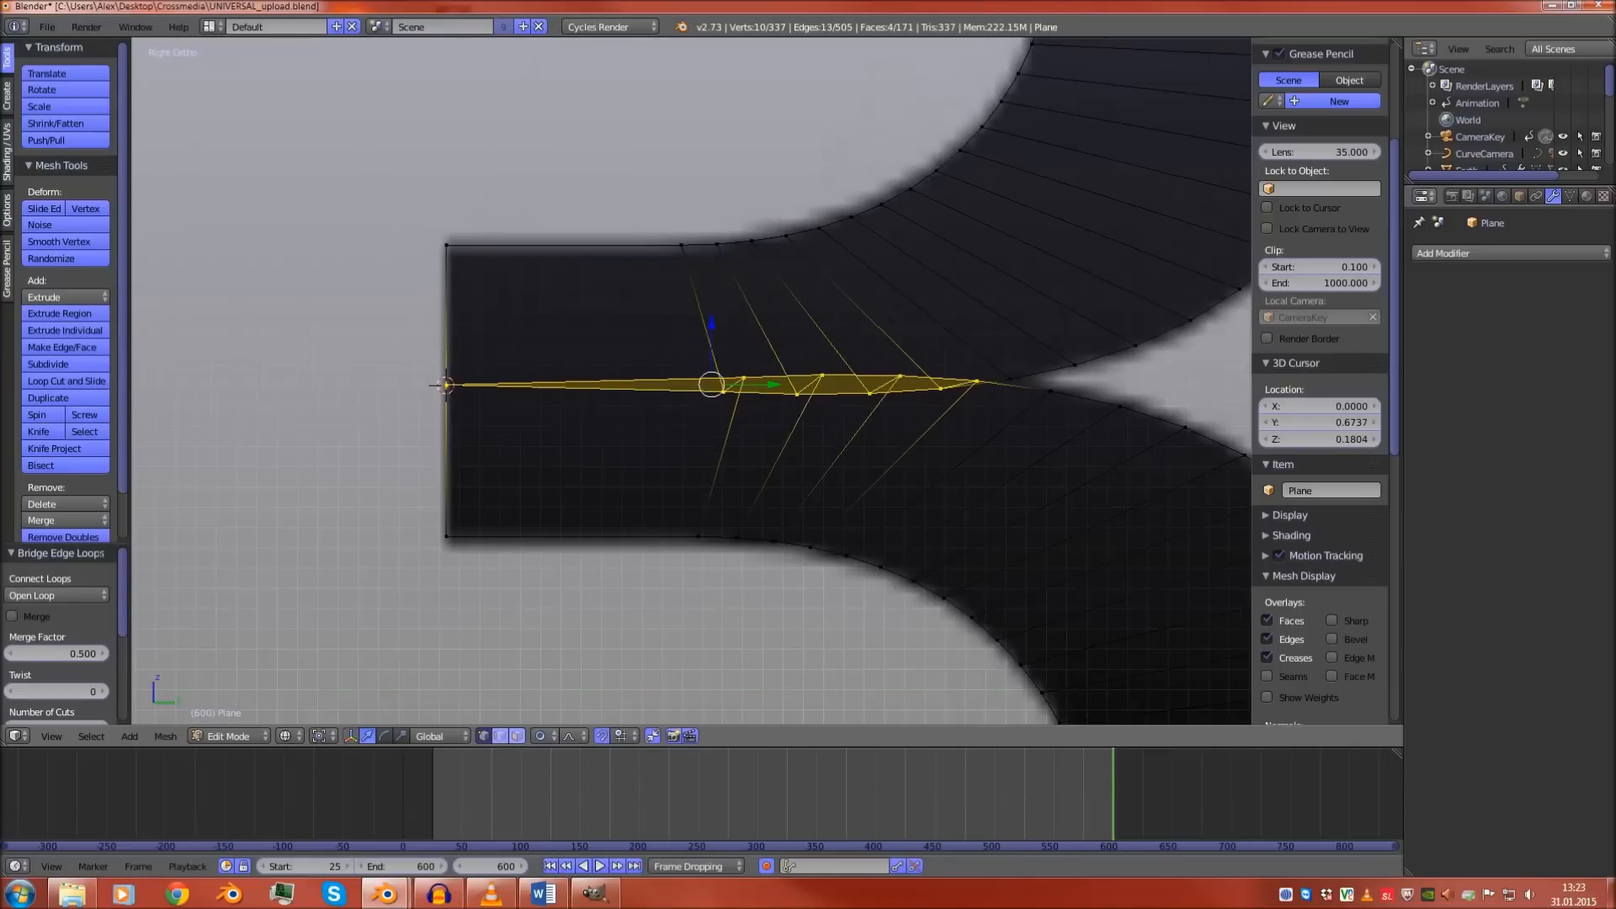
shift+middle_drag(986, 373, 975, 396)
key(s)
key(z)
key(0)
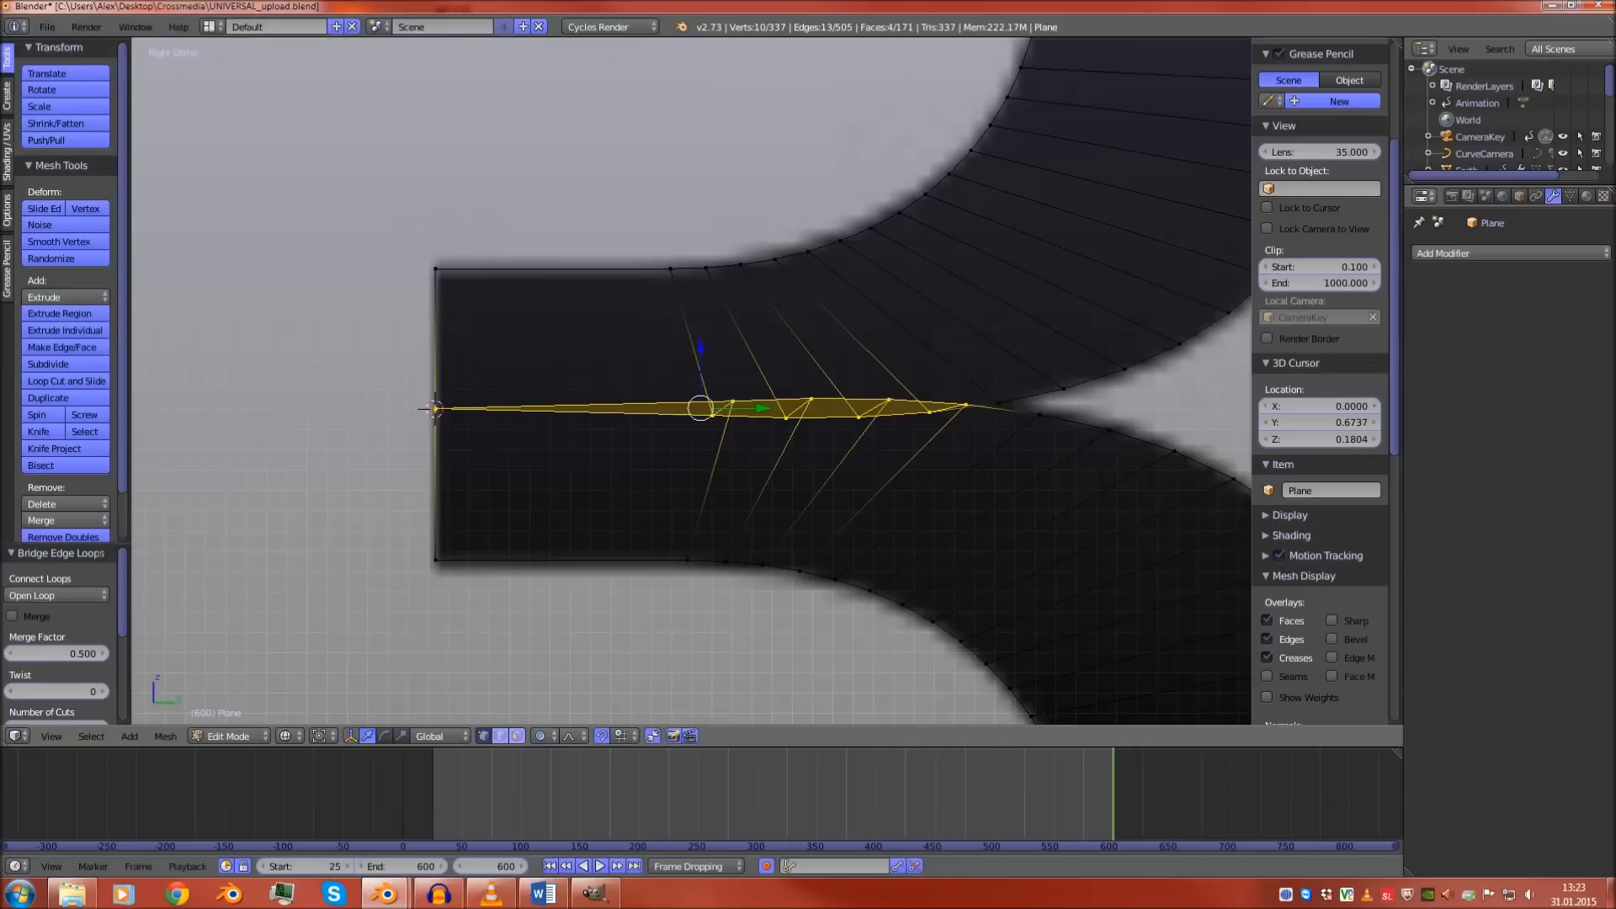
key(s)
key(z)
key(0)
key(Escape)
Turn off proportional editing and flatten the bridged seam vertices by scaling them to 0 along Z
key(o)
key(s)
key(z)
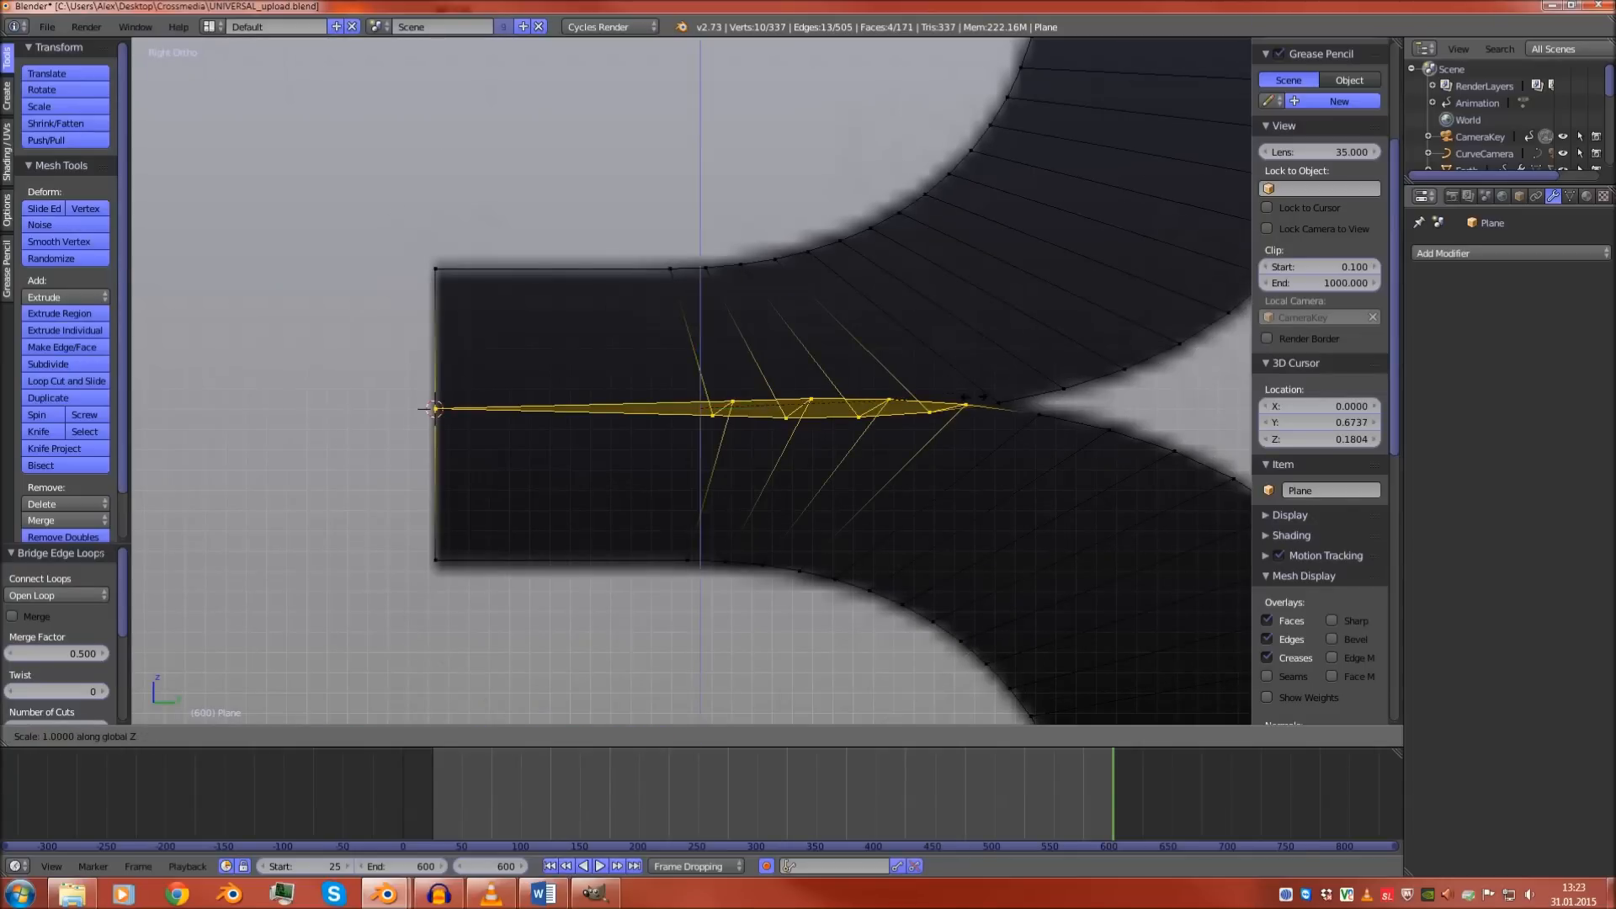
key(0)
key(Return)
Merge the four pairs of neighbouring vertices along the 3's seam at their centers
right_click(967, 408)
shift+right_click(930, 408)
key(alt+m)
click(895, 438)
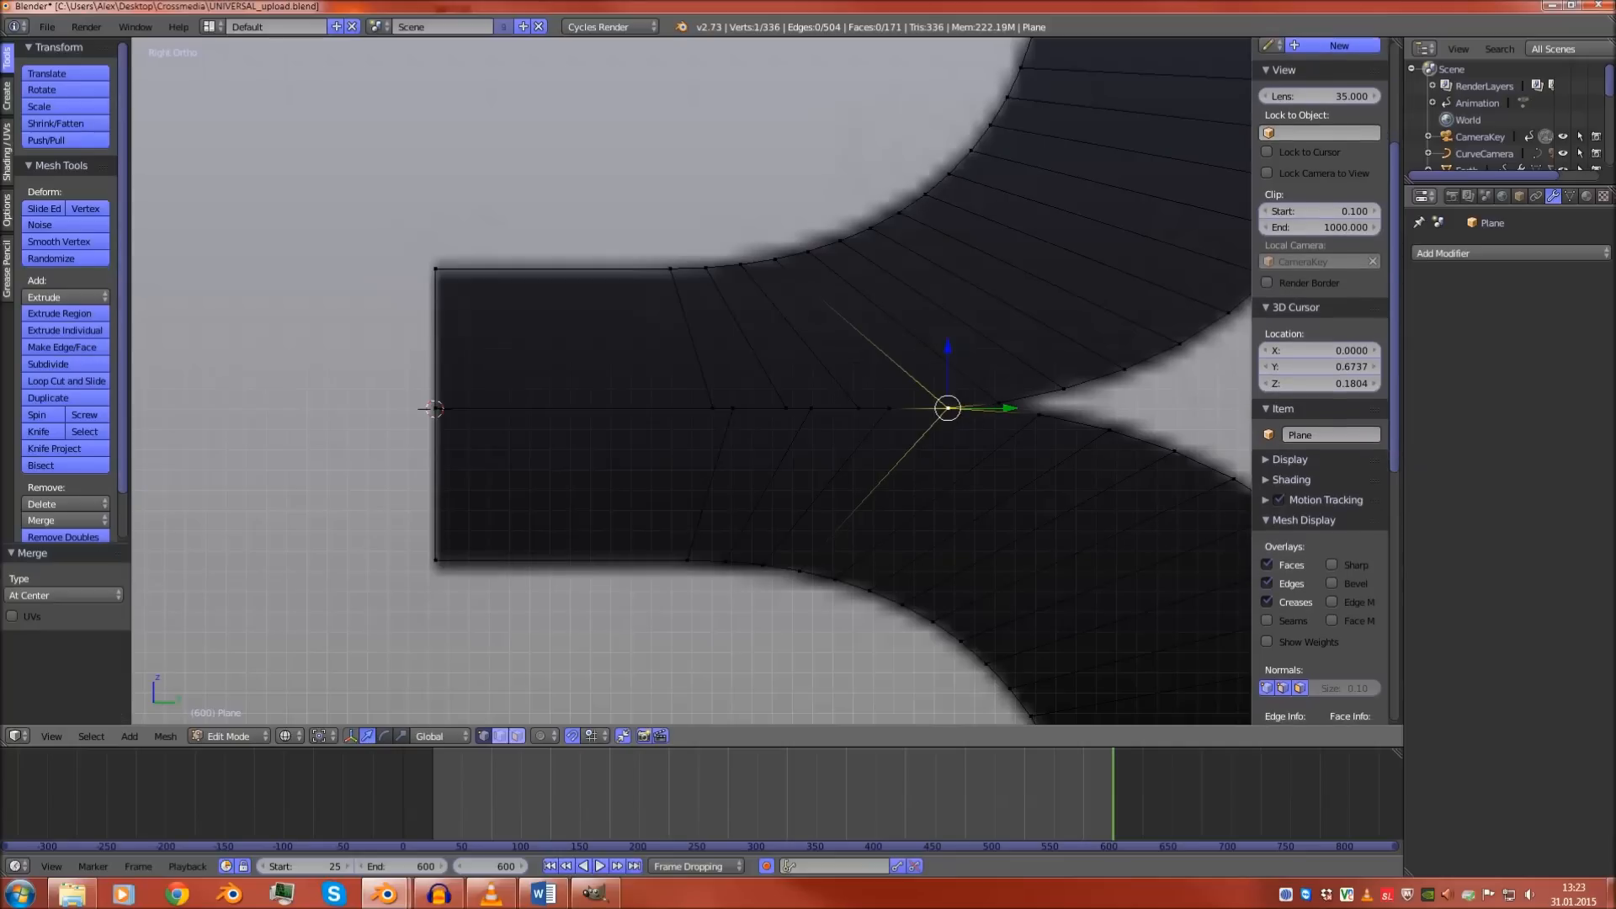
right_click(889, 409)
shift+right_click(859, 408)
key(alt+m)
click(853, 406)
right_click(811, 409)
shift+right_click(786, 408)
key(alt+m)
click(784, 408)
right_click(733, 408)
shift+right_click(710, 408)
key(alt+m)
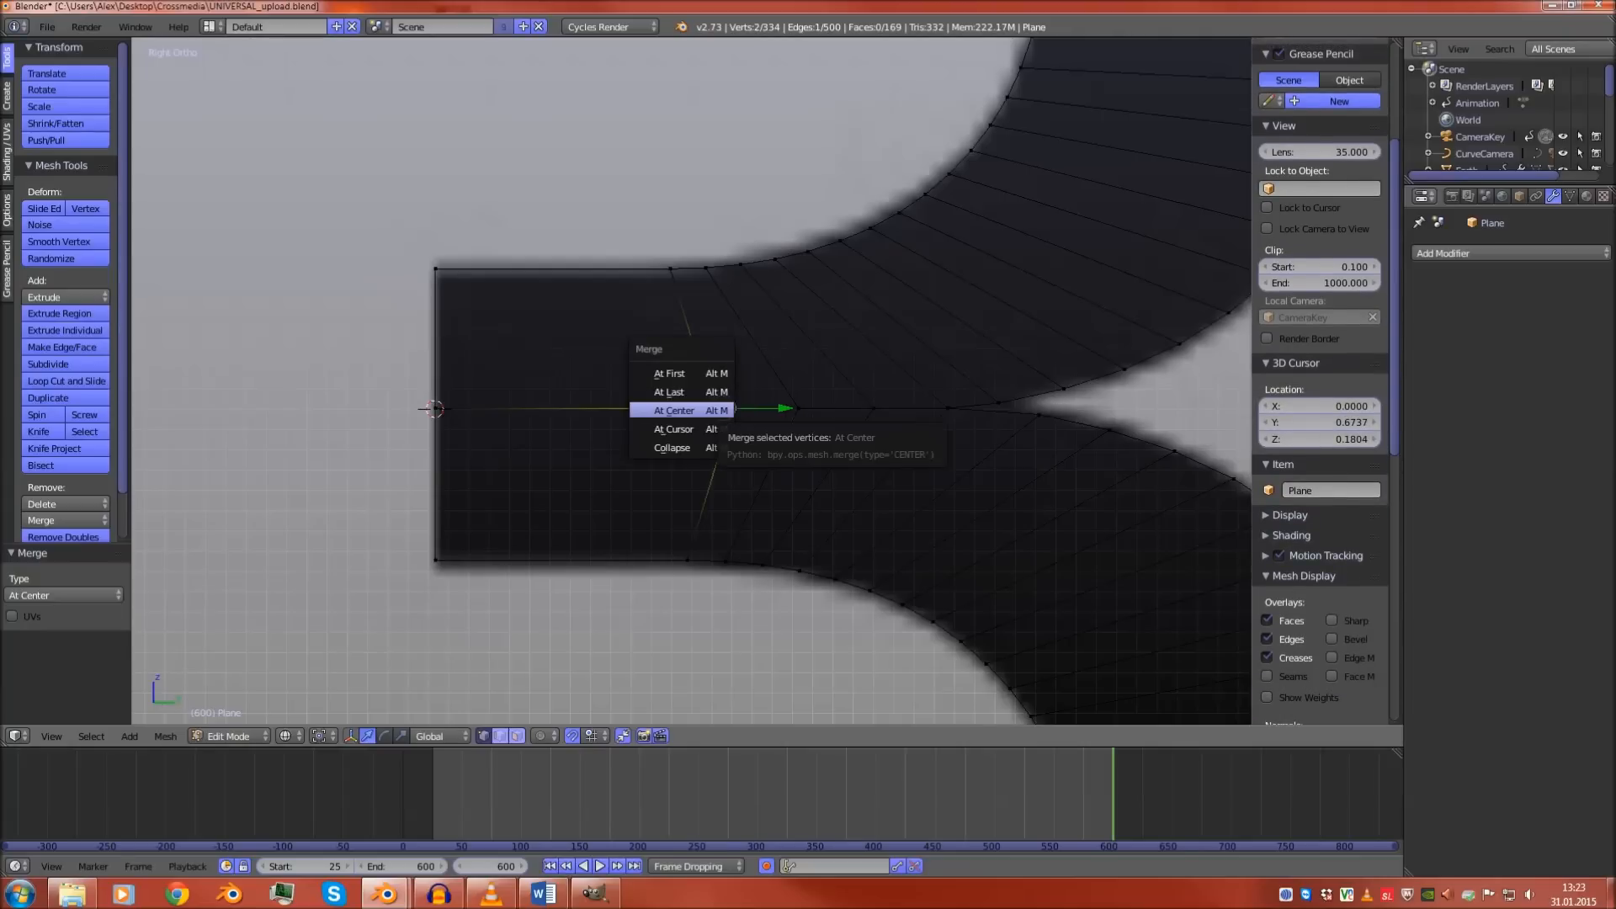
click(712, 410)
Merge the overlapping vertices at the outer end of the 3's middle bar at center and check the shape in Object Mode
right_click(436, 408)
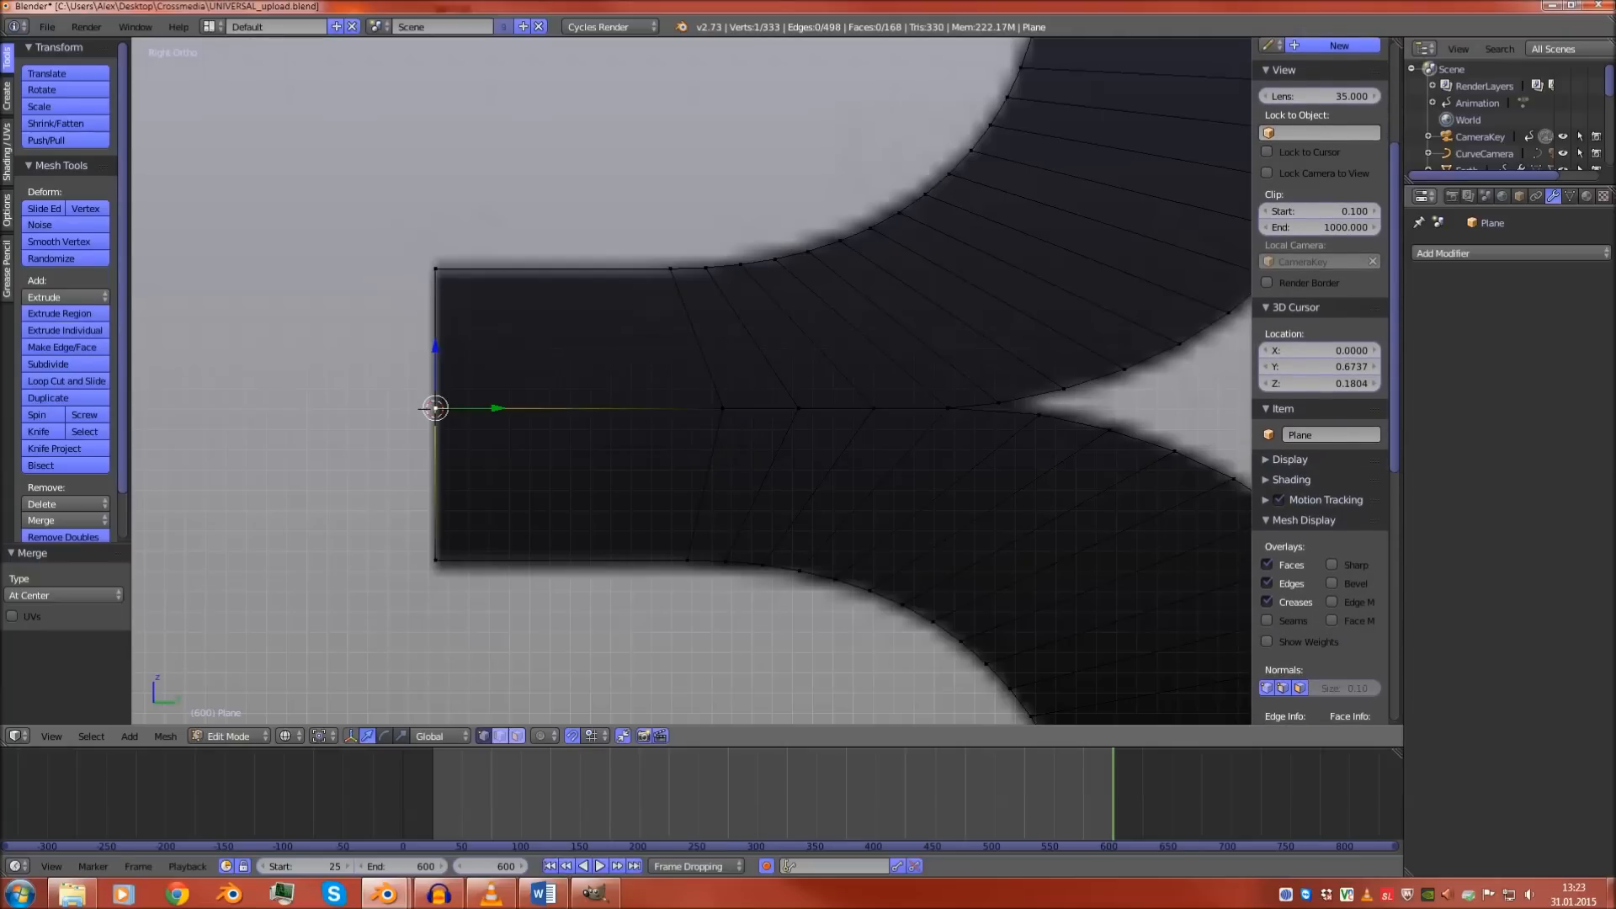
shift+right_click(436, 409)
key(alt+m)
click(436, 409)
key(Tab)
scroll(692, 379, down, 9)
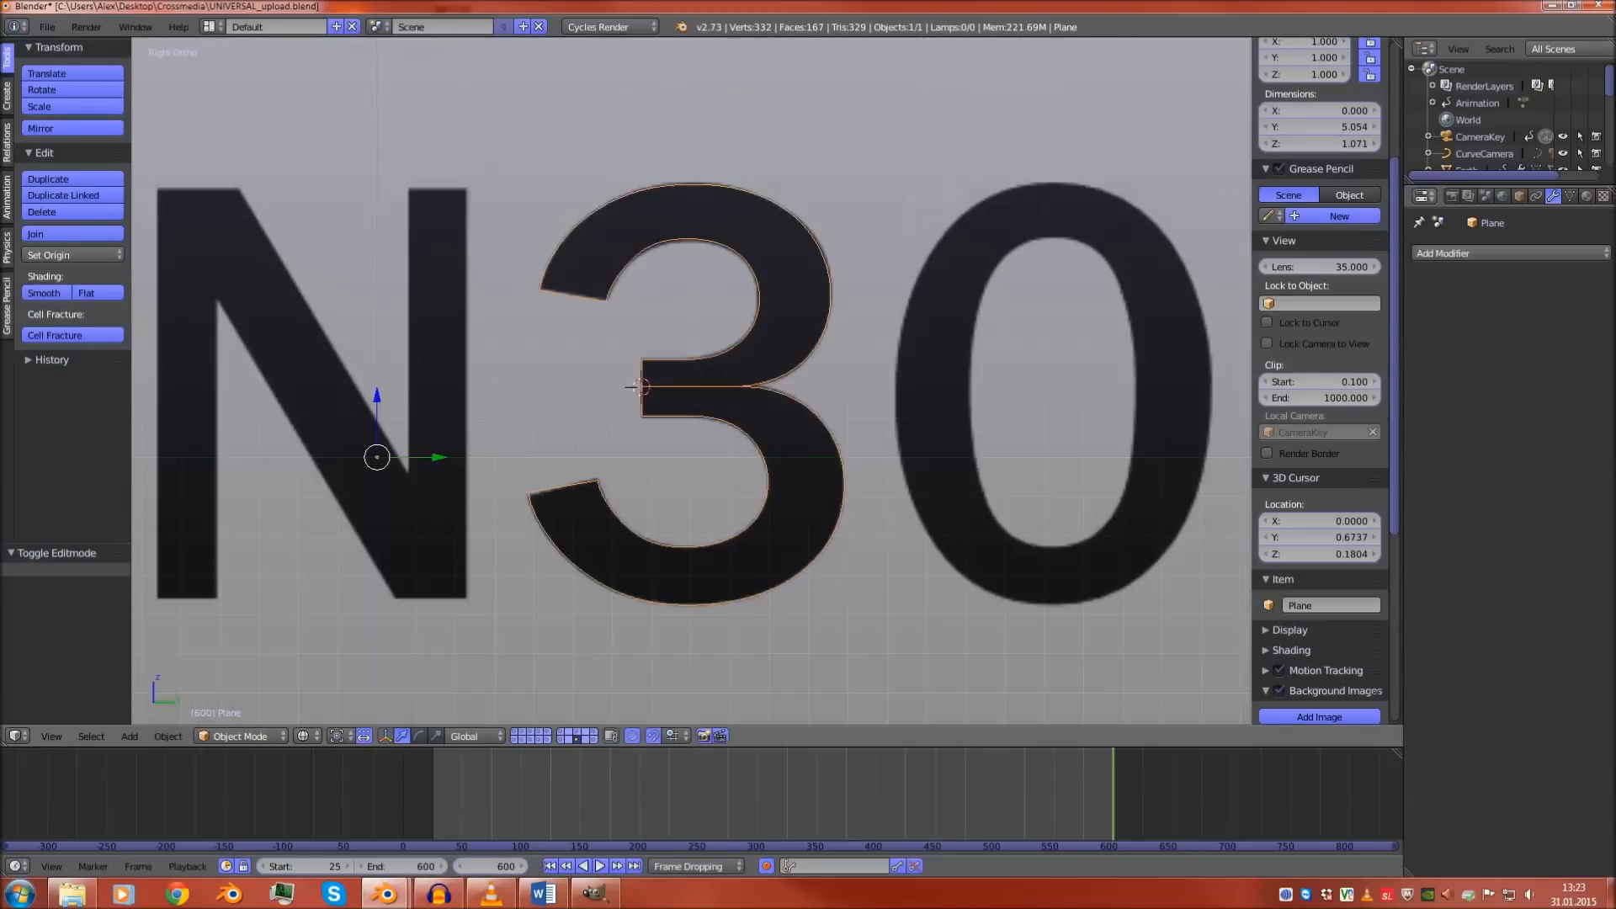
Select all the letter meshes in solid shading, recalculate their normals outside, and check the result in Object Mode
key(Tab)
middle_drag(692, 379, 629, 413)
scroll(628, 413, up, 5)
scroll(629, 413, down, 4)
key(a)
scroll(775, 391, down, 7)
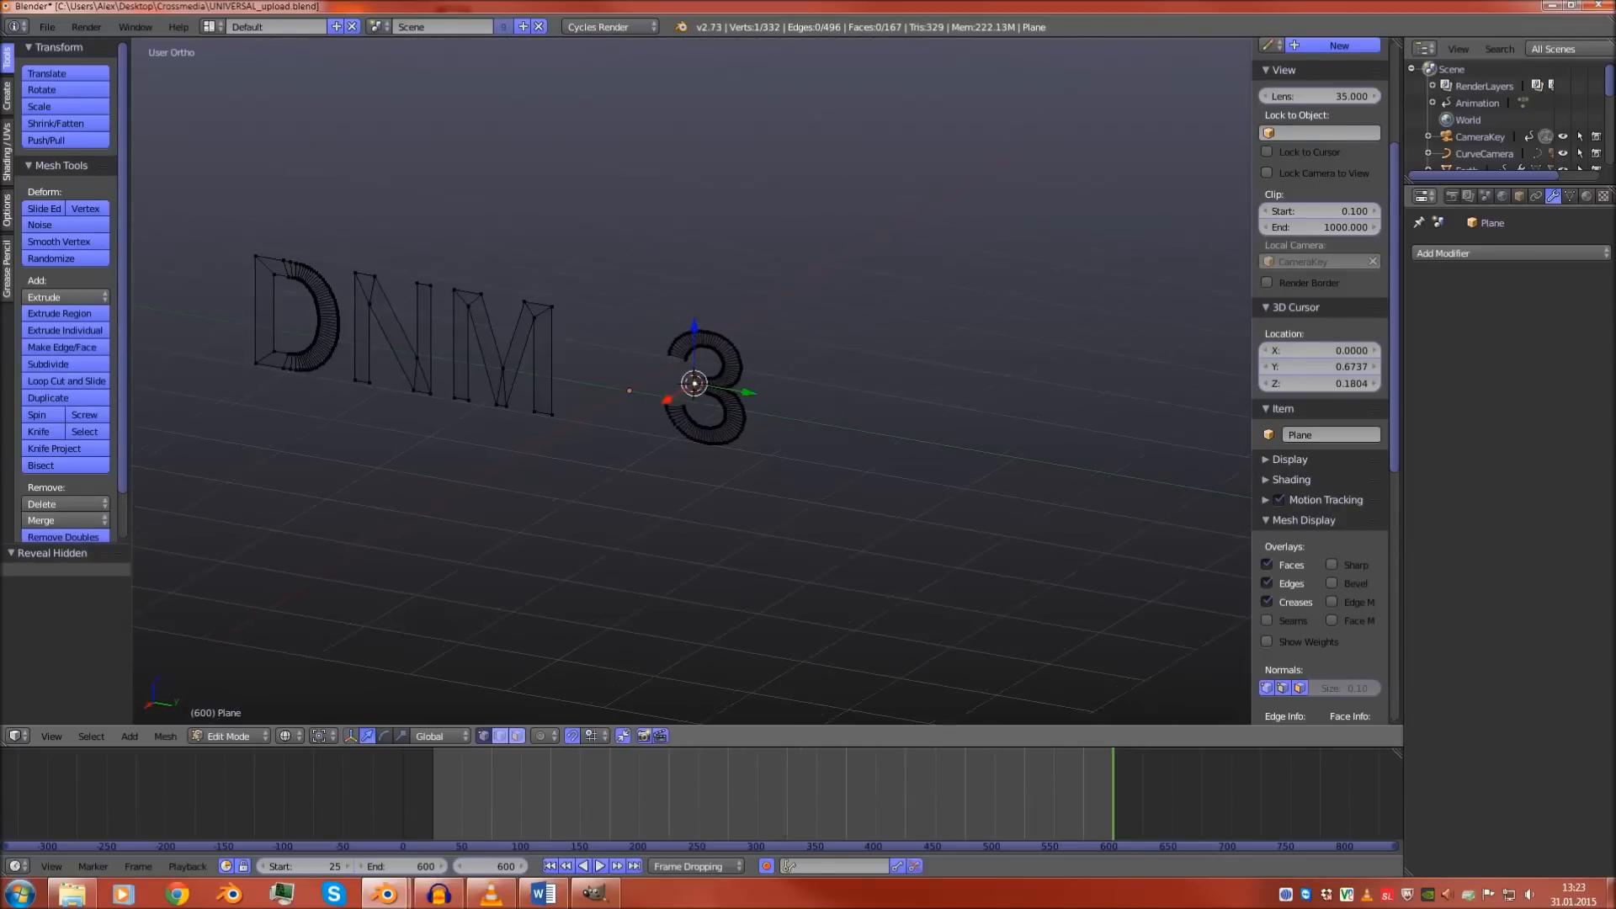
scroll(1321, 379, down, 3)
key(z)
scroll(692, 380, up, 2)
key(a)
key(a)
key(a)
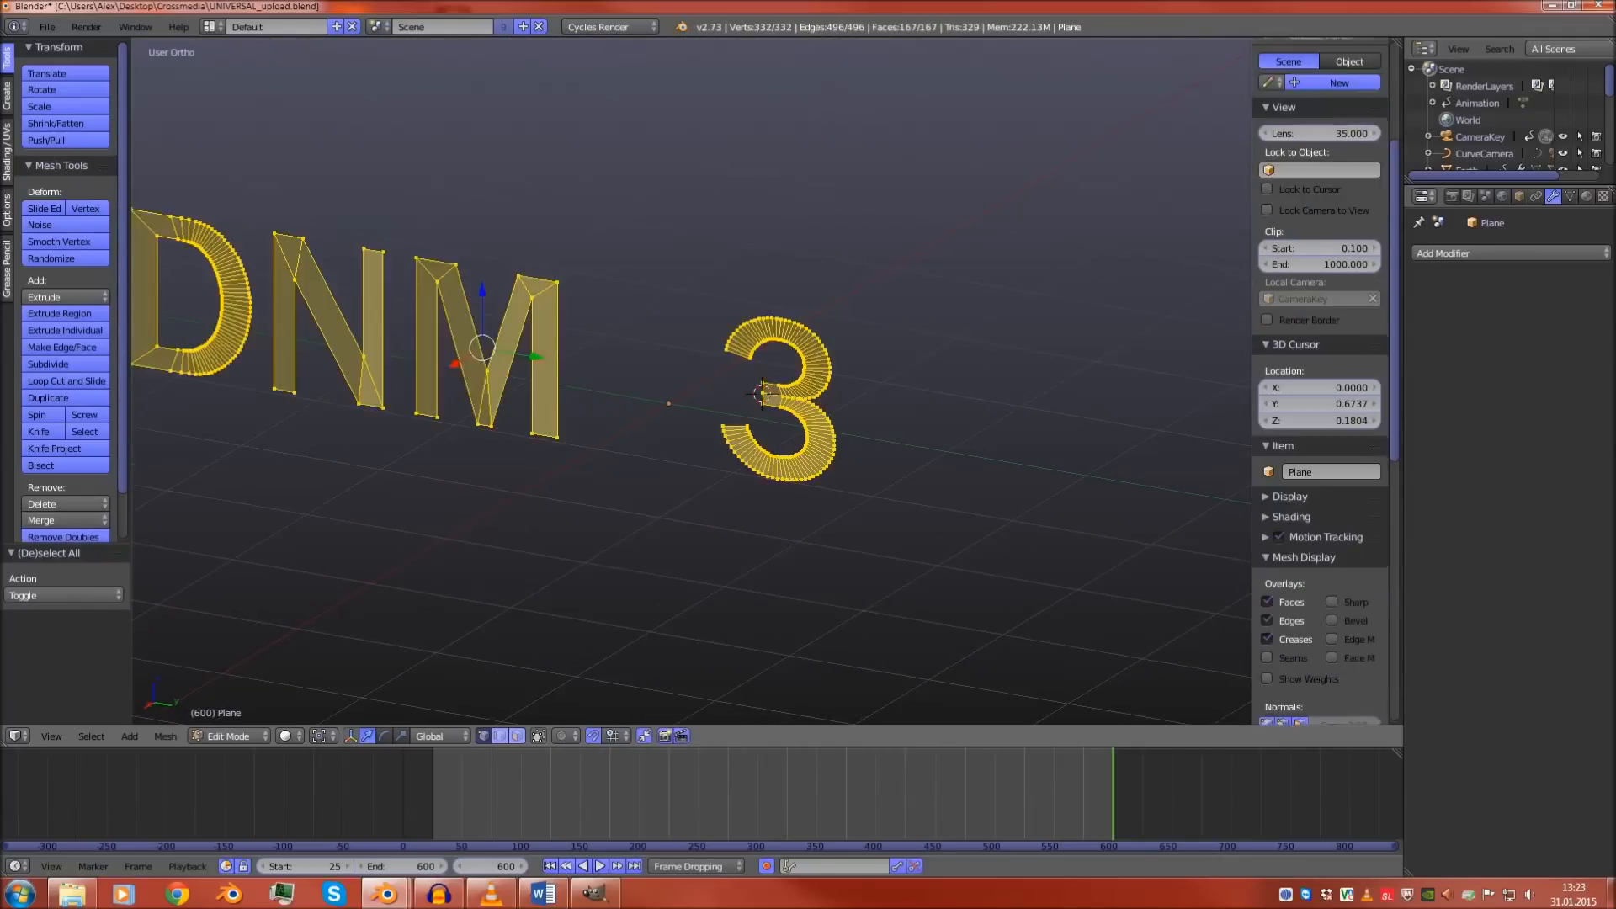
key(ctrl+n)
key(Tab)
shift+middle_drag(693, 379, 809, 416)
scroll(809, 416, down, 3)
key(a)
Place the 3D cursor at the center of the first 0 in right view and add a 128-vertex circle in Edit Mode
key(KP_3)
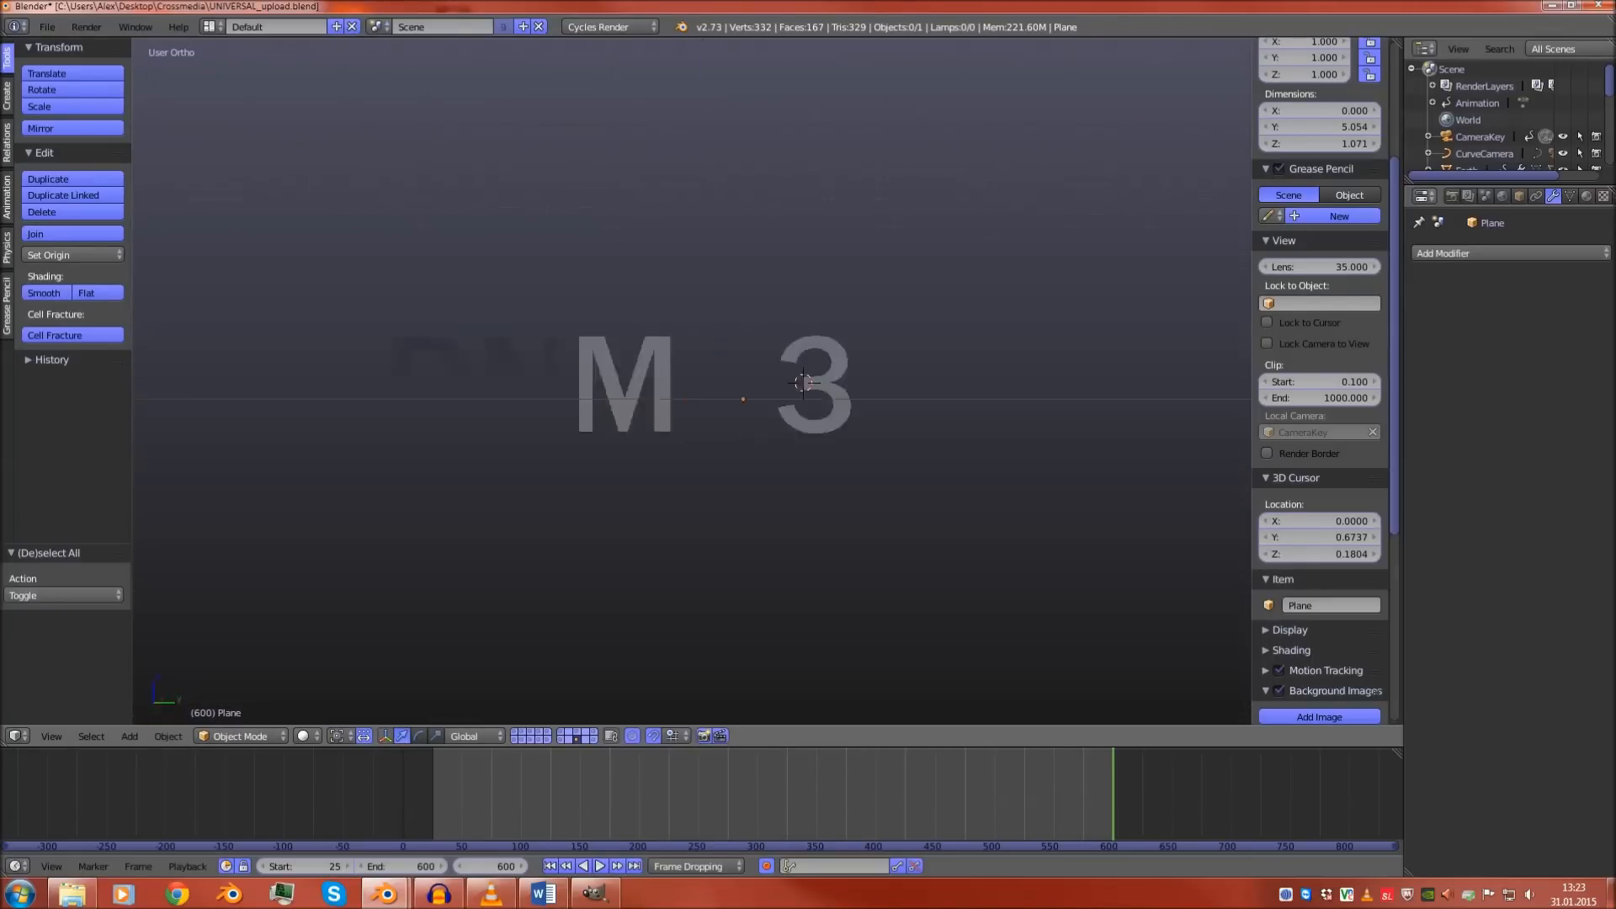
scroll(809, 416, up, 3)
shift+middle_drag(884, 383, 705, 385)
key(a)
key(Tab)
scroll(692, 383, up, 4)
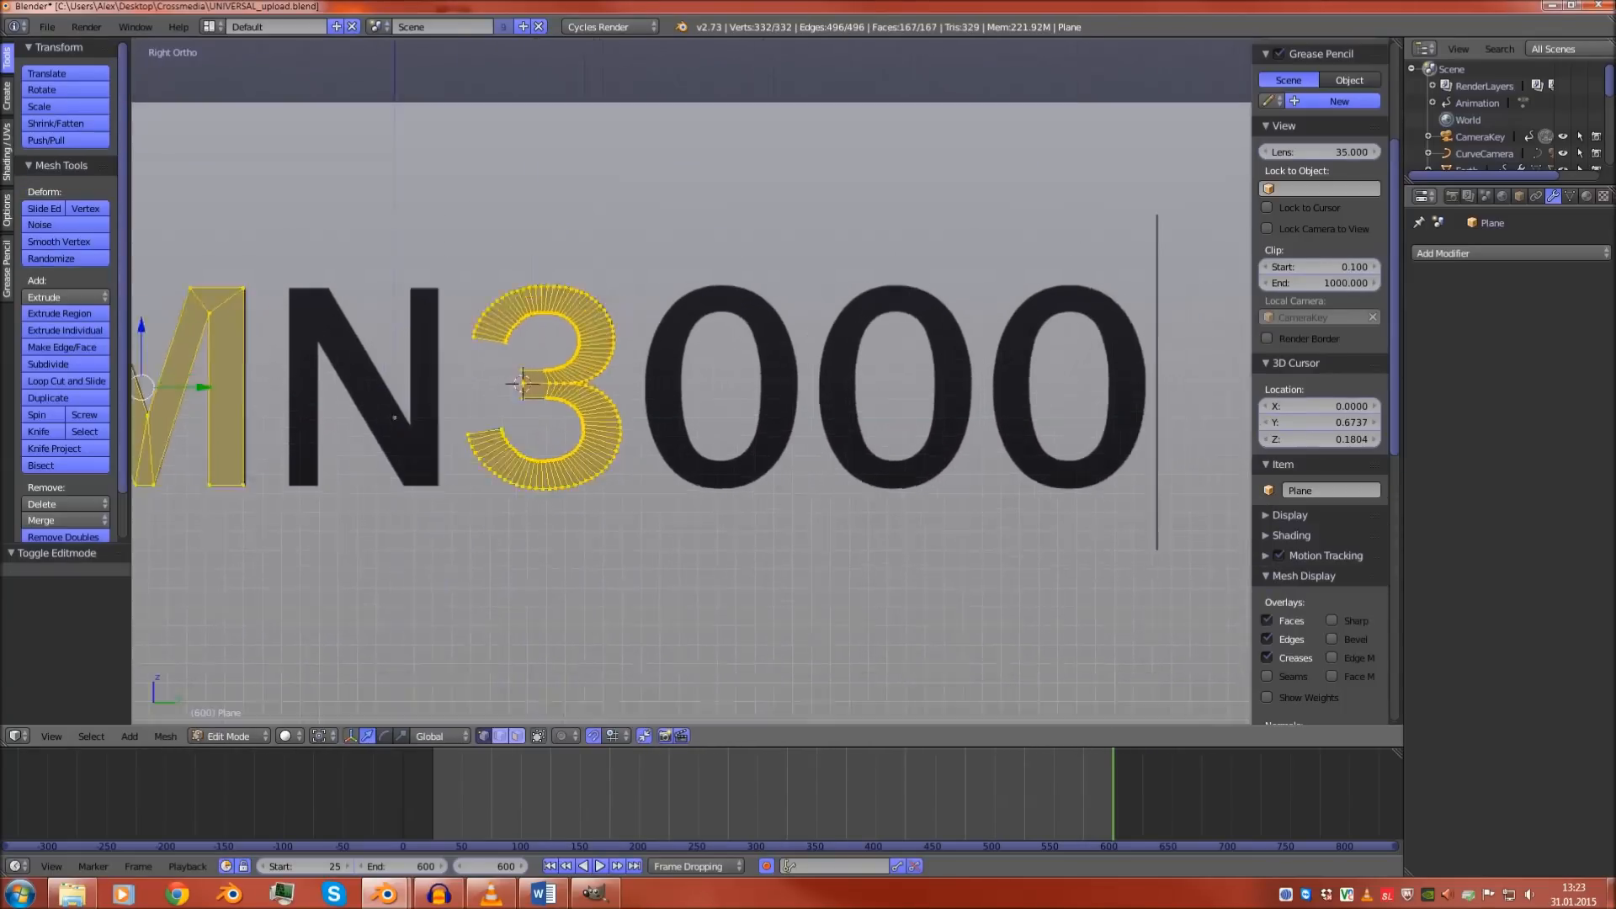
click(750, 421)
click(750, 420)
key(shift+a)
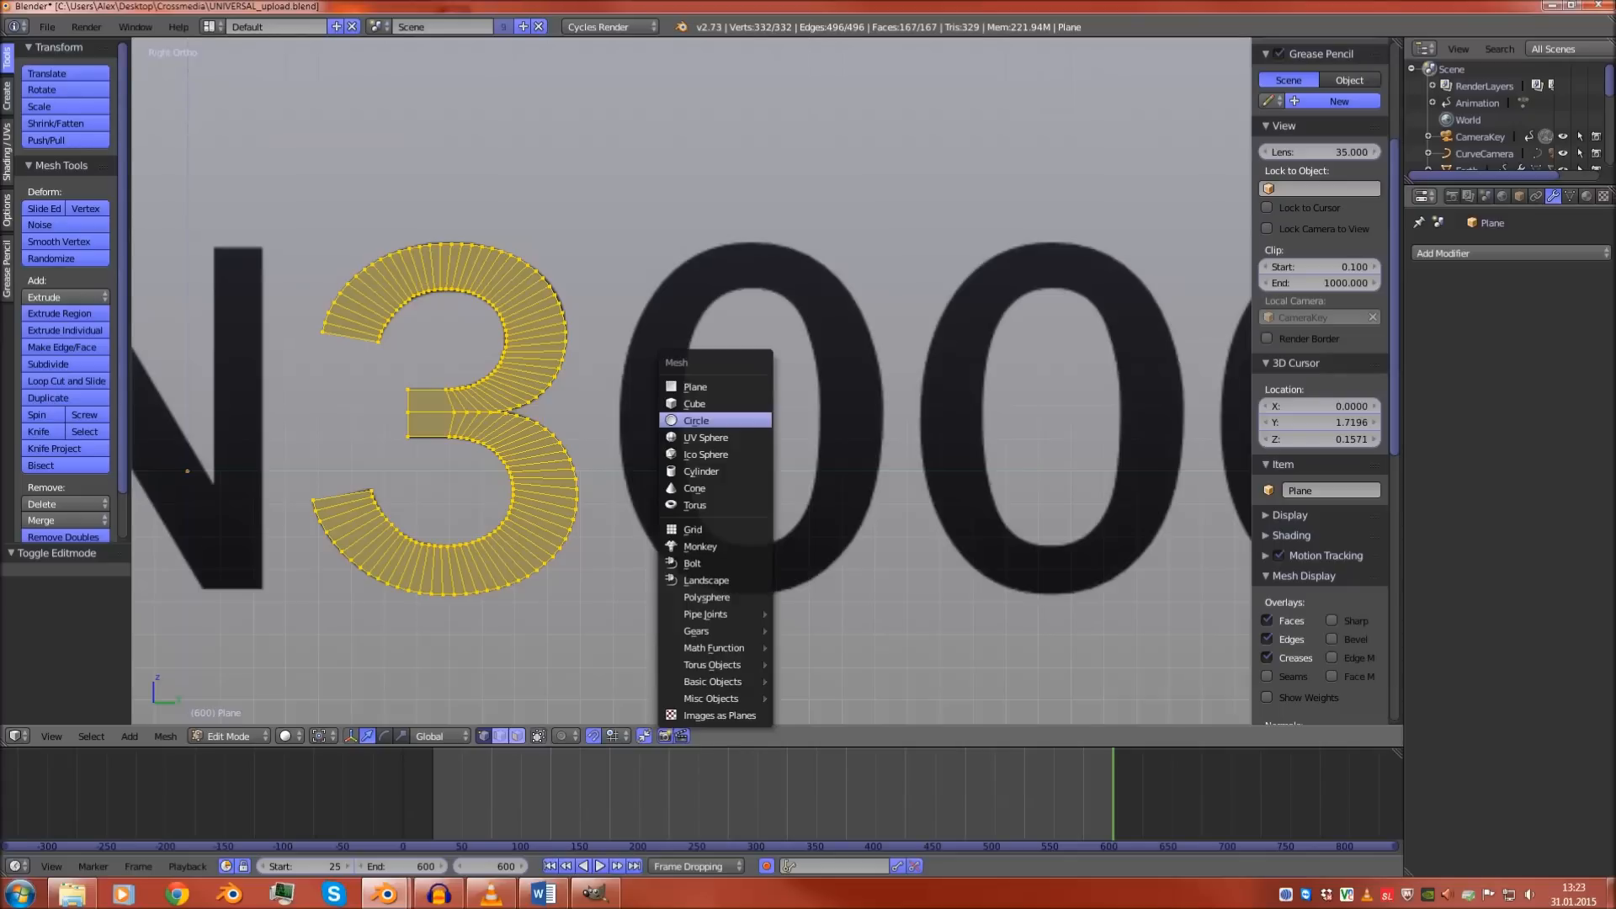
click(749, 419)
click(56, 595)
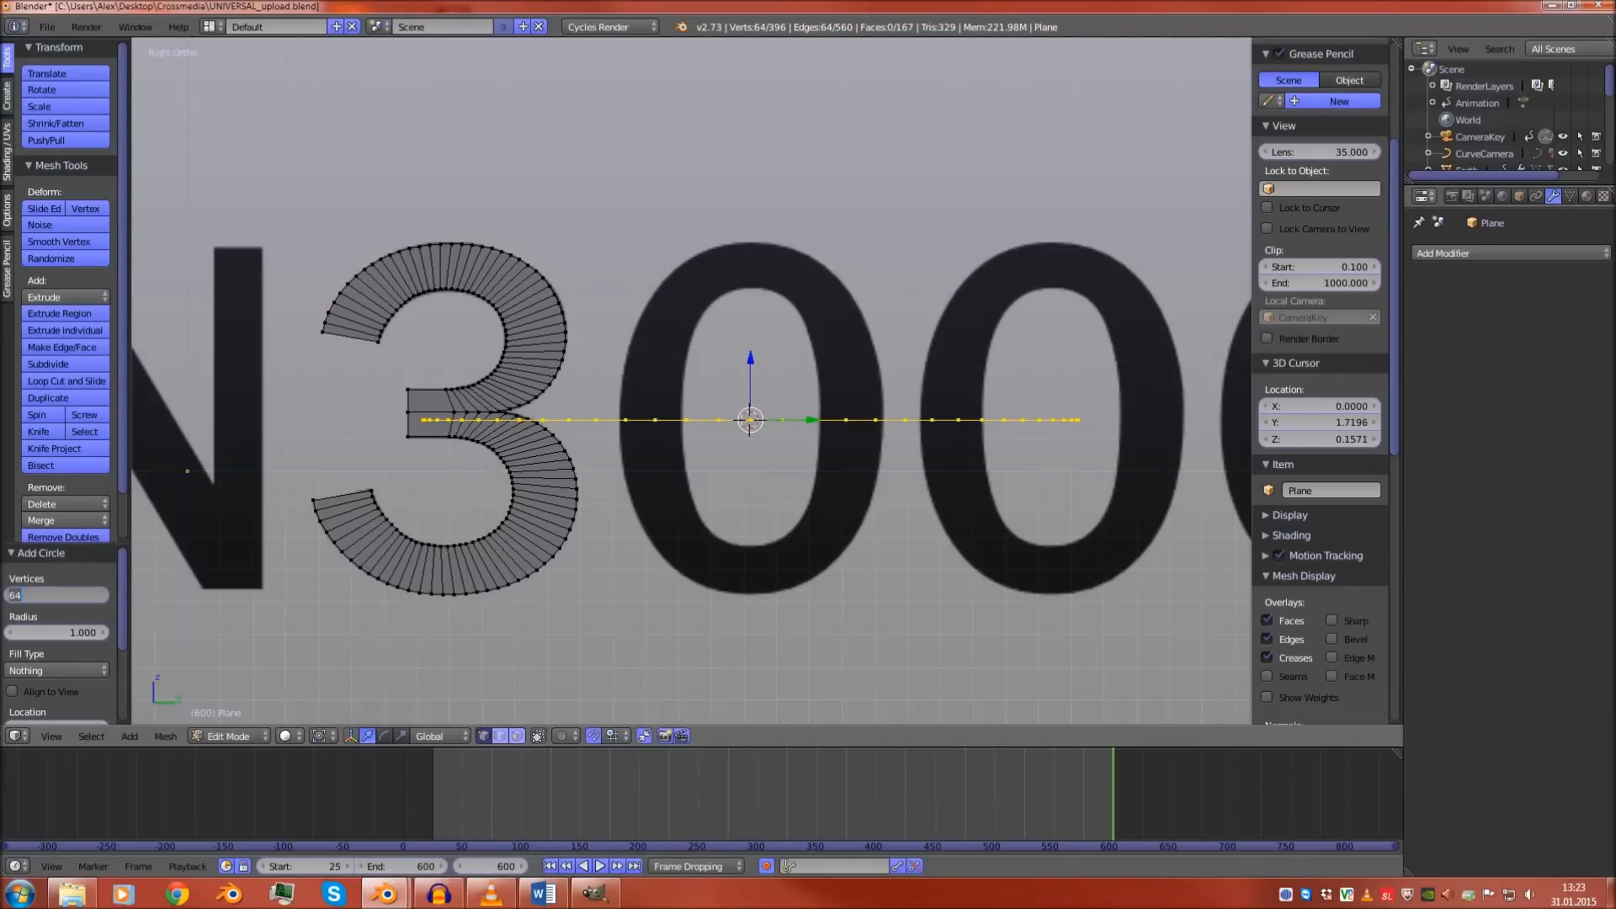
text(128)
key(Return)
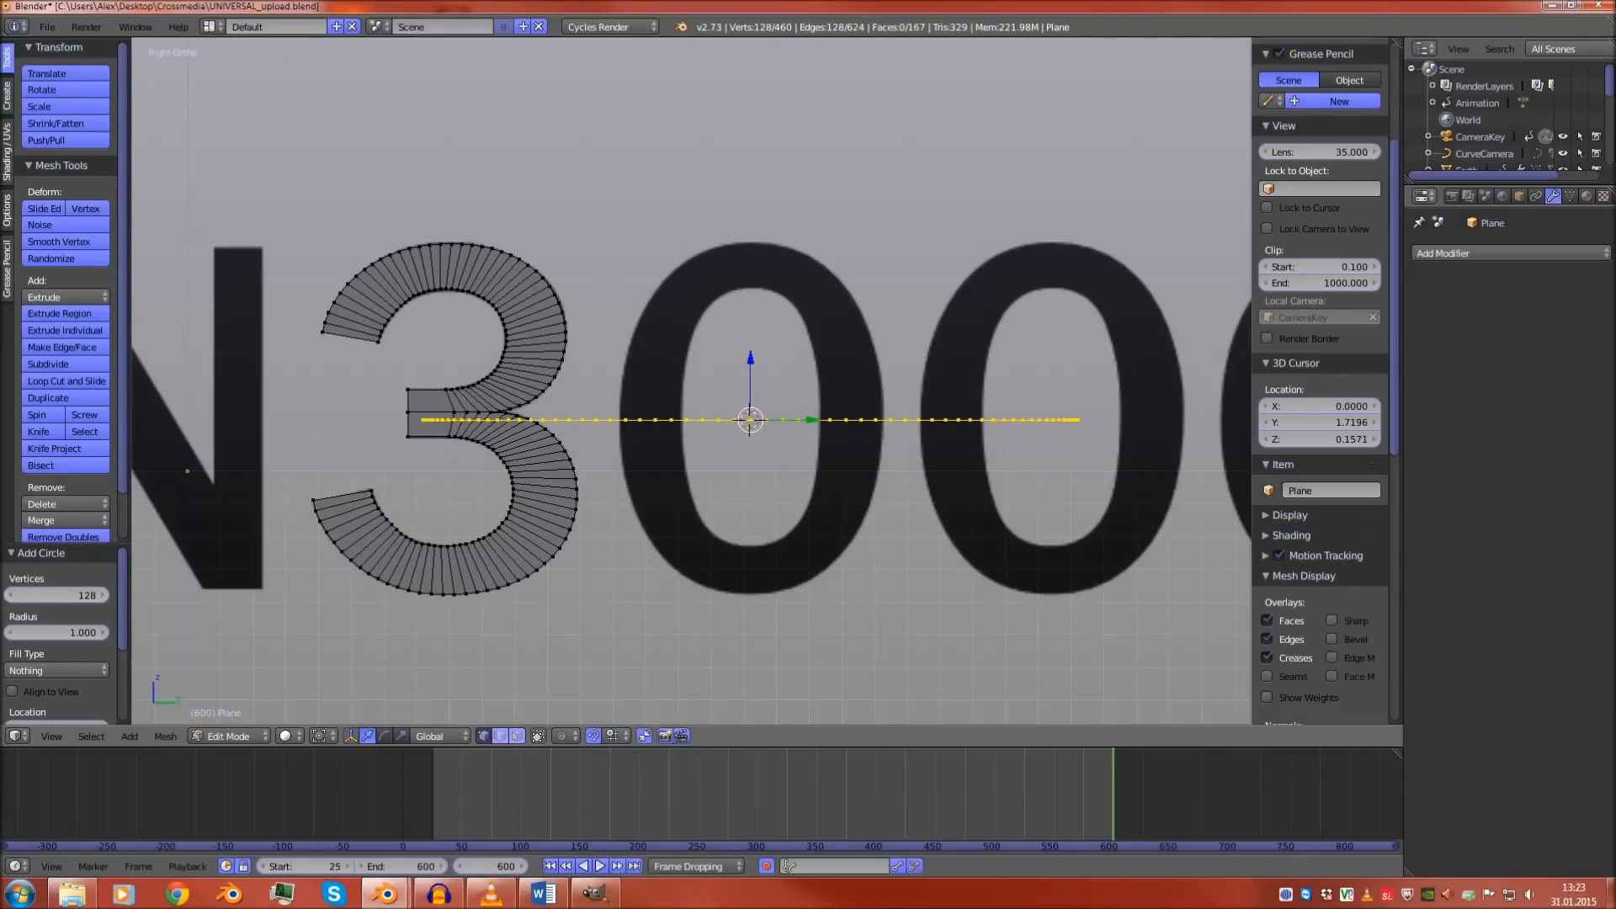
Rotate the circle 90° about Y and scale it to about 0.396 to match the 0's inner height
text(ry90)
key(Return)
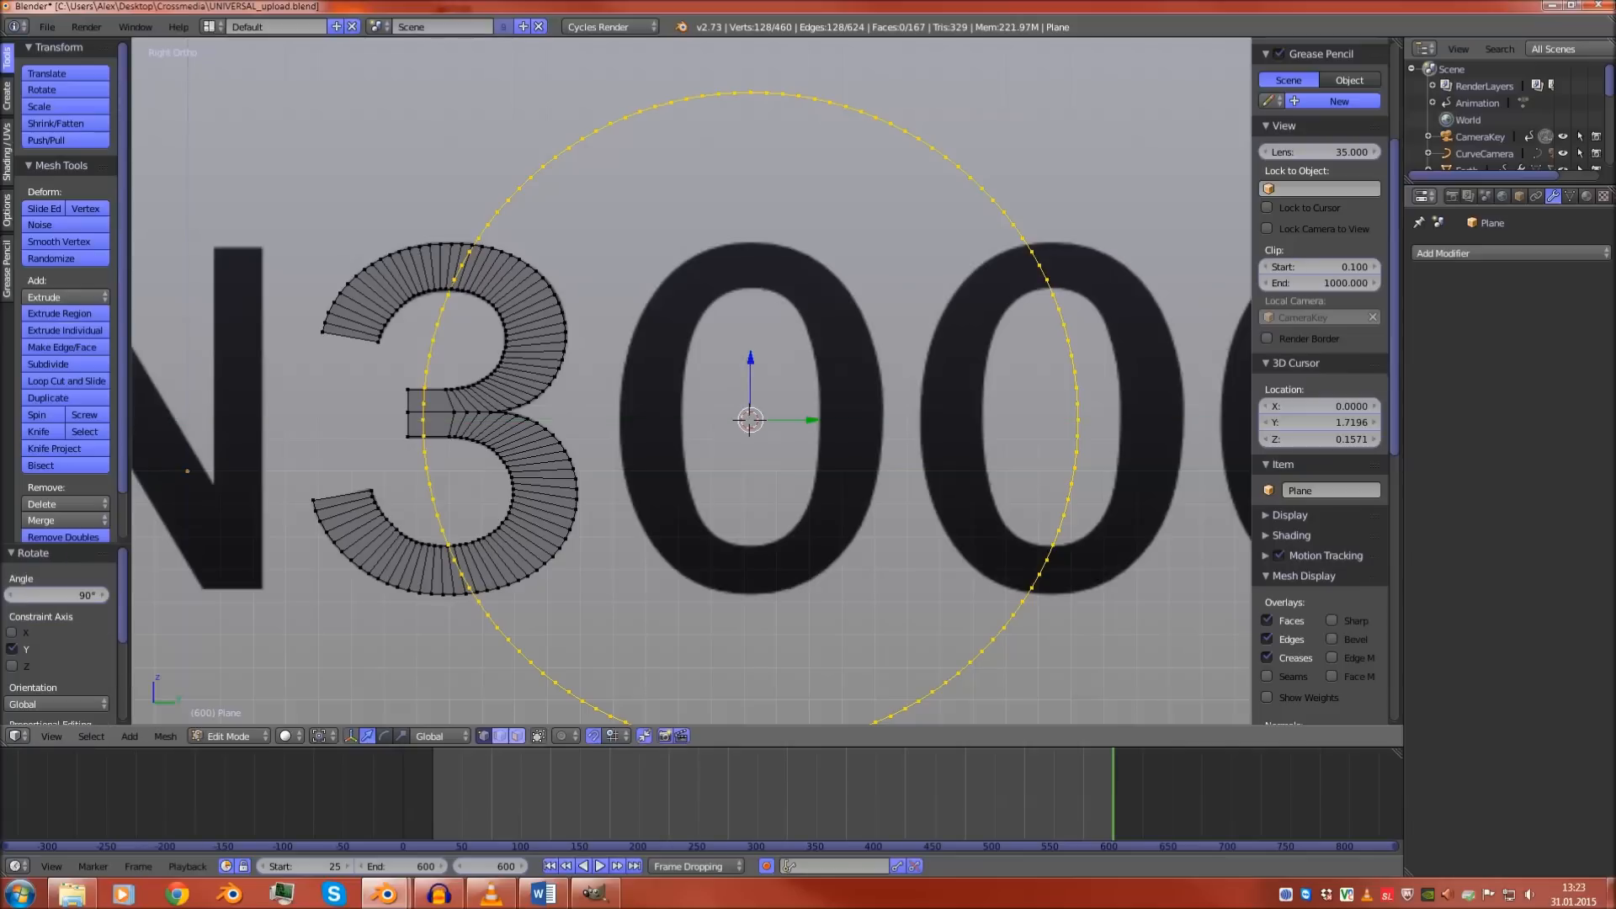
key(s)
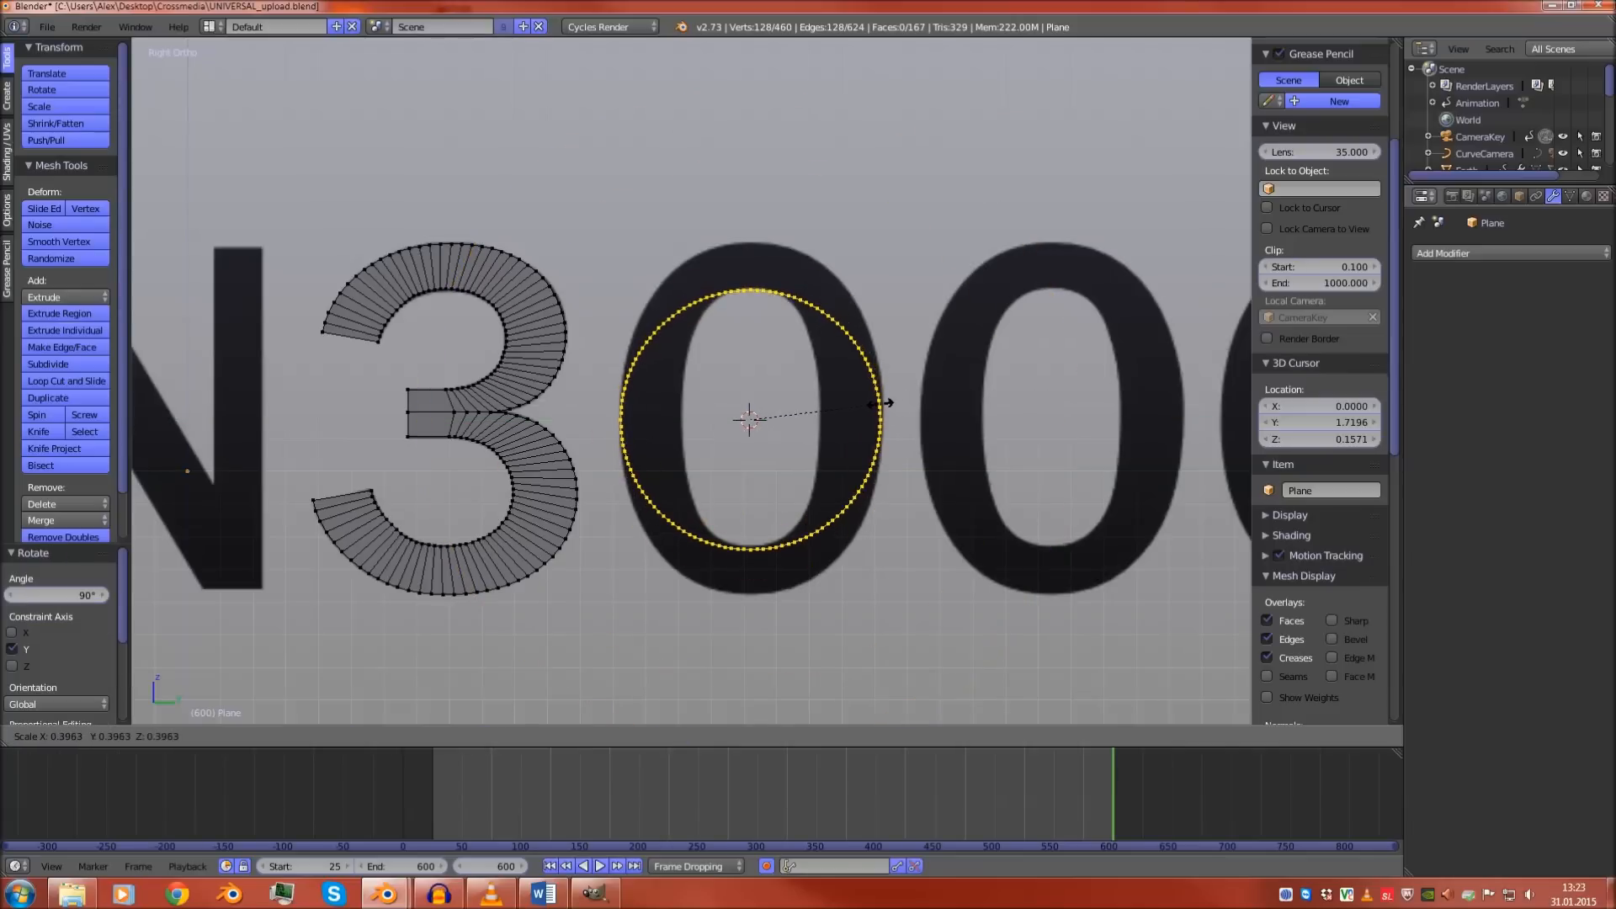
click(878, 404)
scroll(878, 404, up, 1)
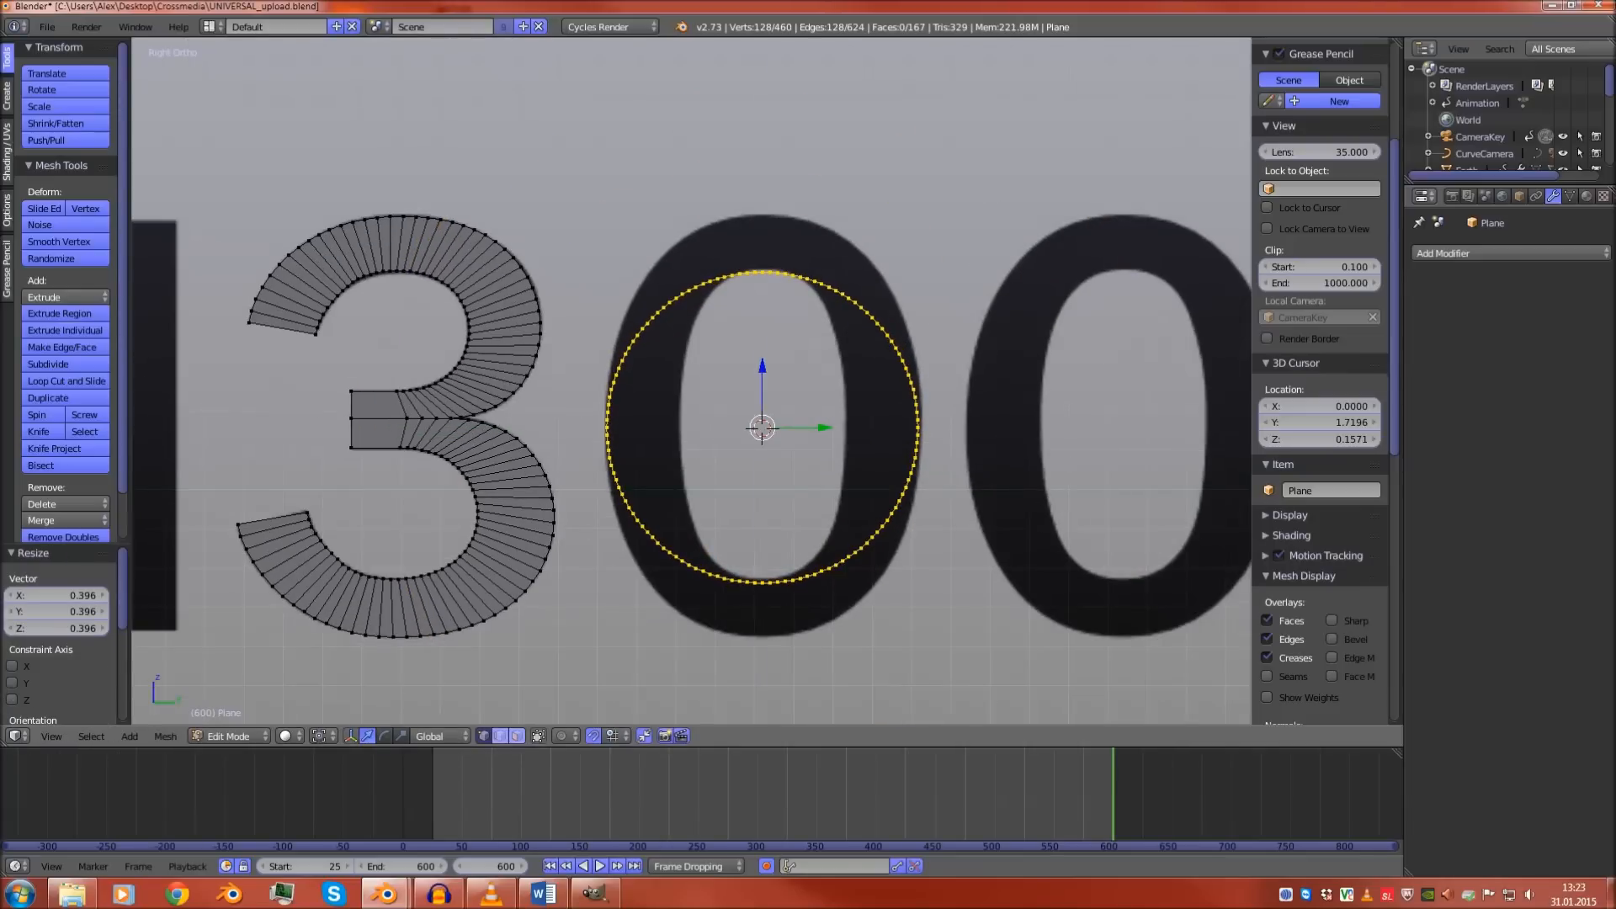
Move the circle 0.009 along Z to align it with the 0's inner opening
key(g)
key(z)
key(Return)
scroll(1322, 421, down, 2)
Select the circle's leftmost and rightmost vertices and enable proportional editing
right_click(606, 431)
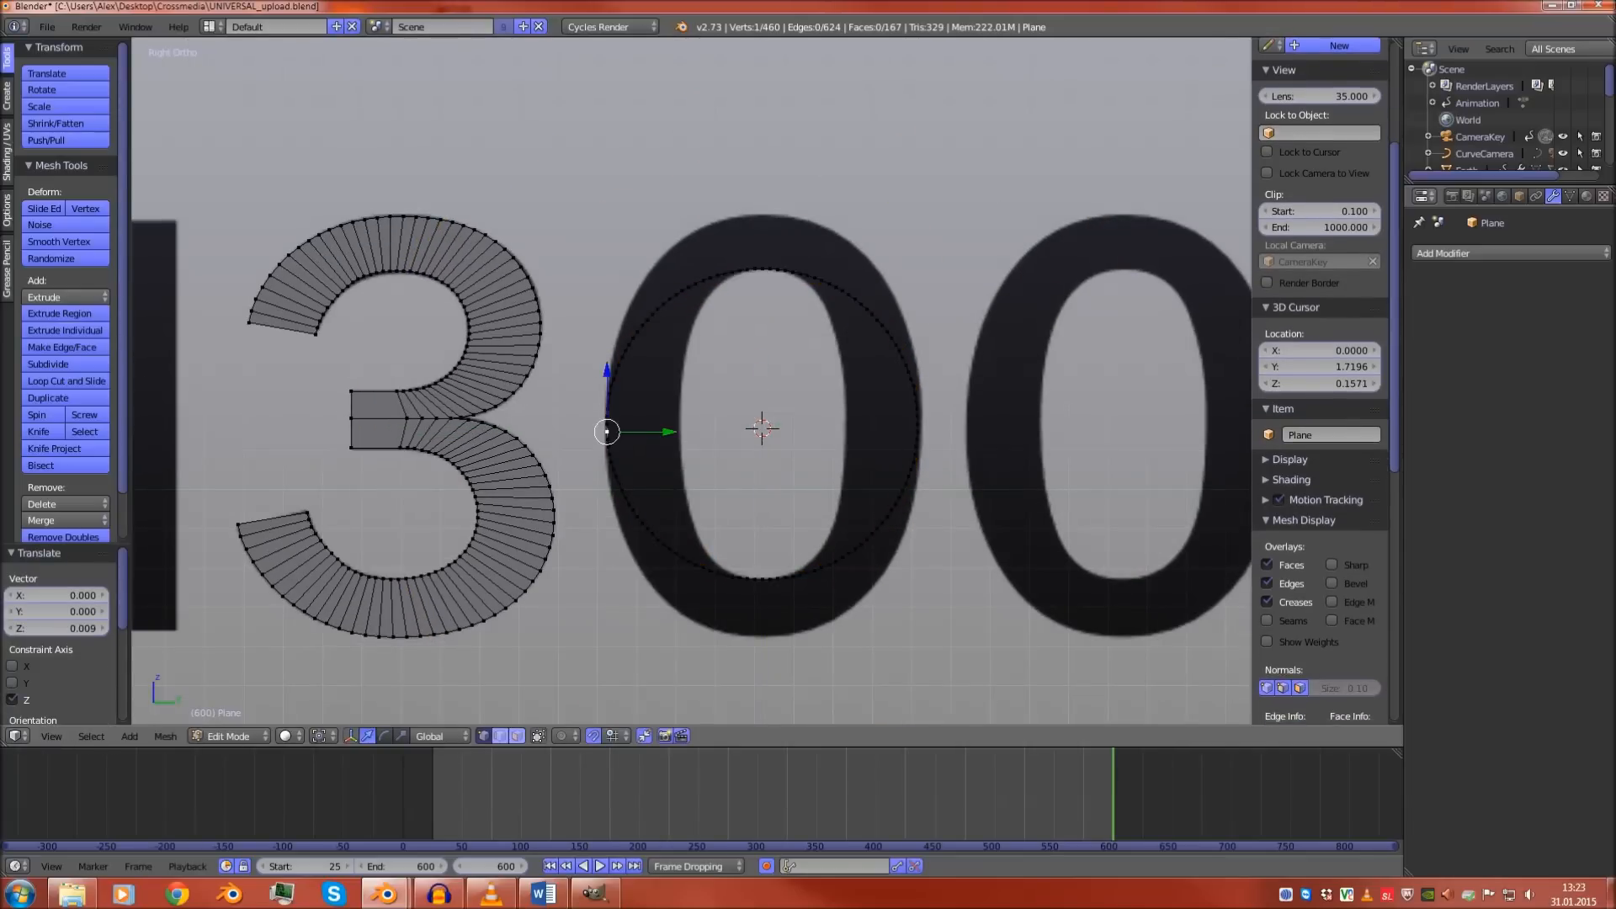
right_click(606, 425)
shift+right_click(918, 417)
scroll(919, 417, up, 2)
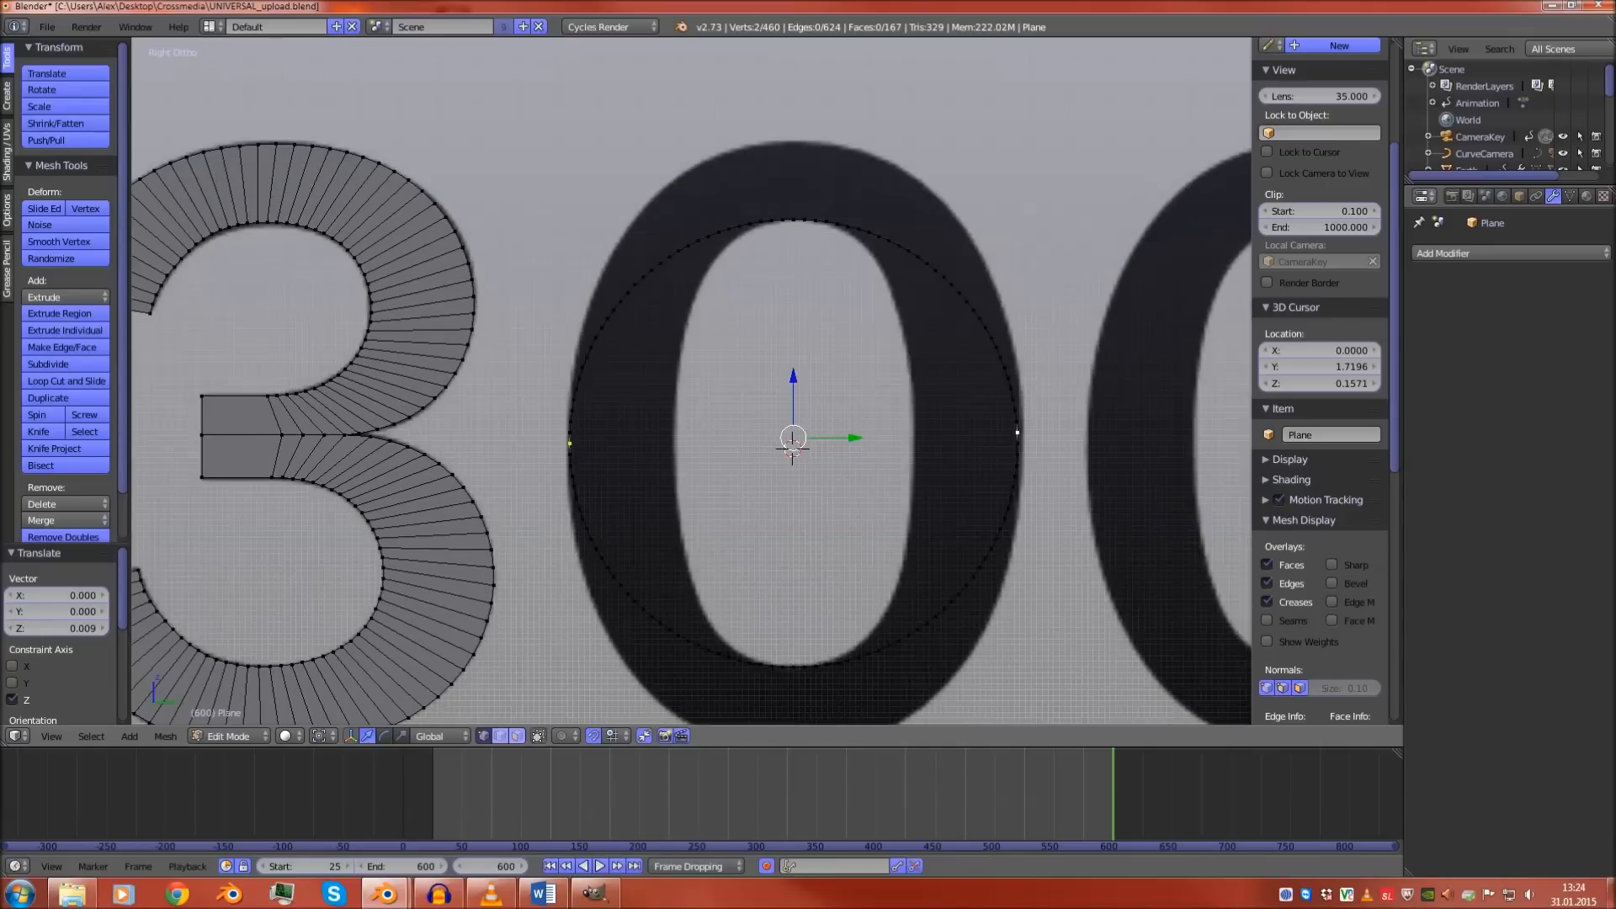
shift+middle_drag(918, 418, 830, 378)
key(o)
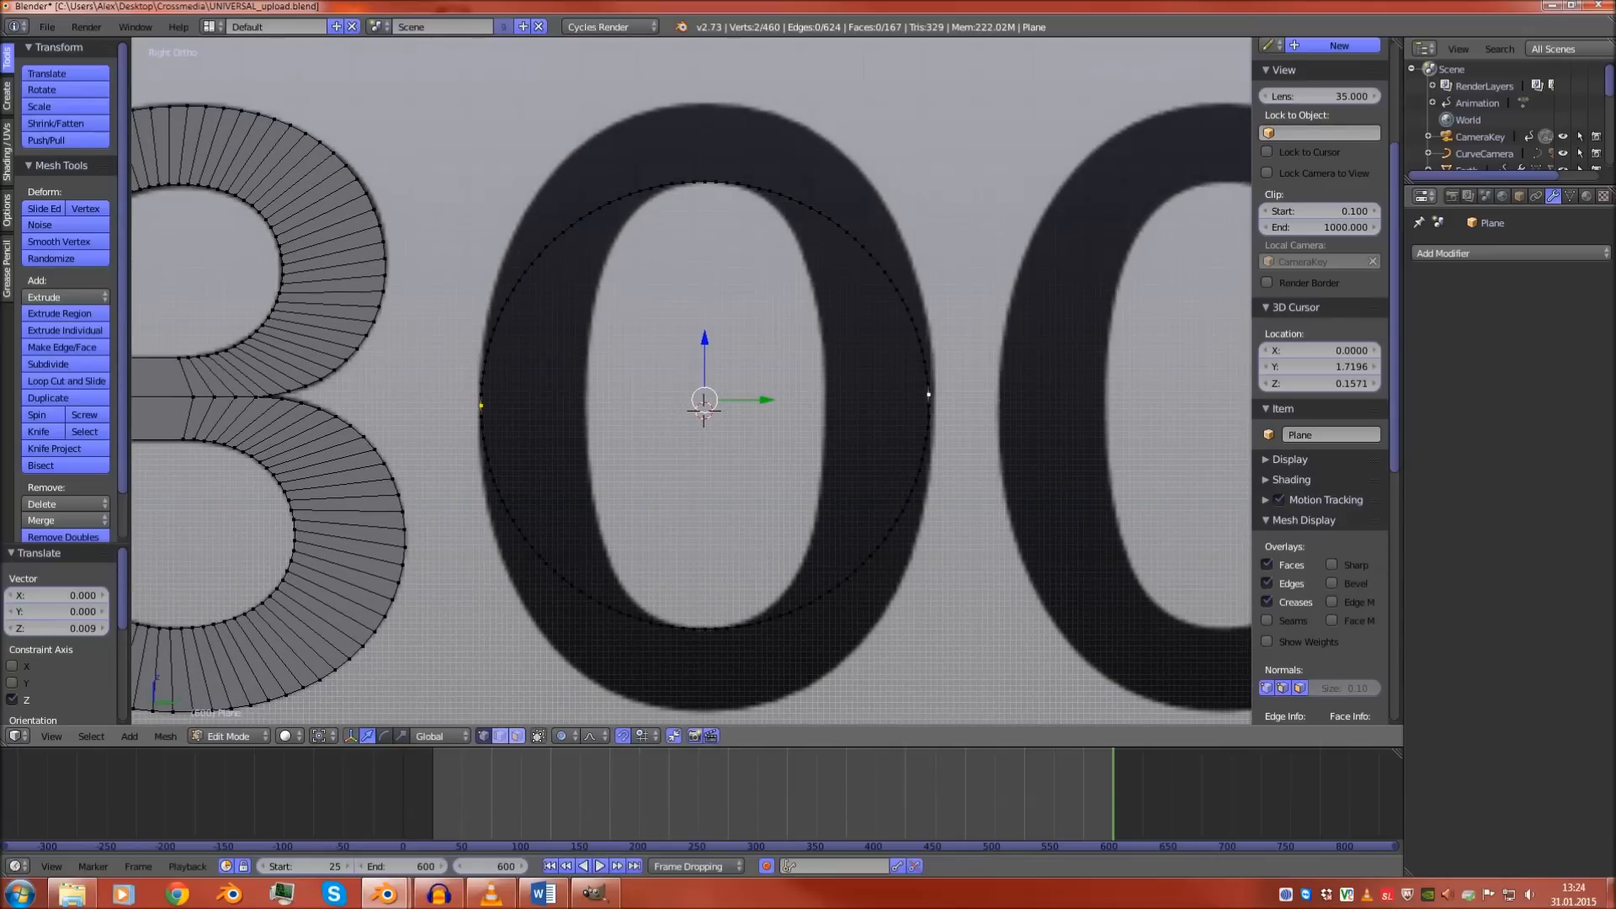
key(s)
key(y)
scroll(936, 418, down, 4)
scroll(944, 417, down, 4)
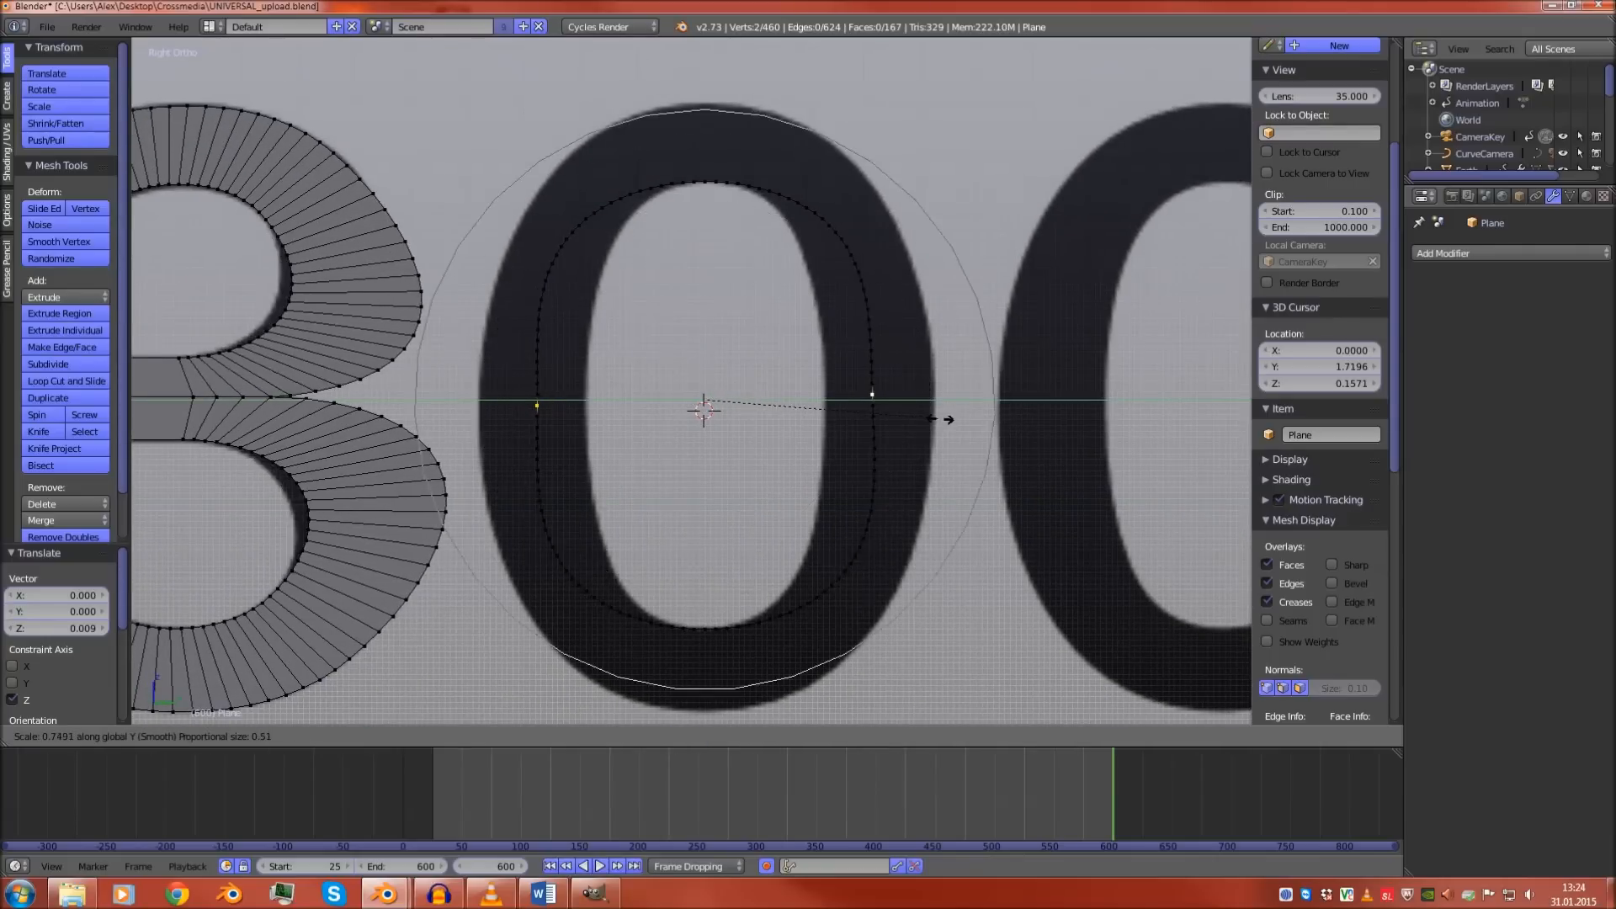
click(948, 416)
Set proportional editing to Connected and scale the two side vertices to 0.547 along Y with a proportional size of 1.46
click(563, 736)
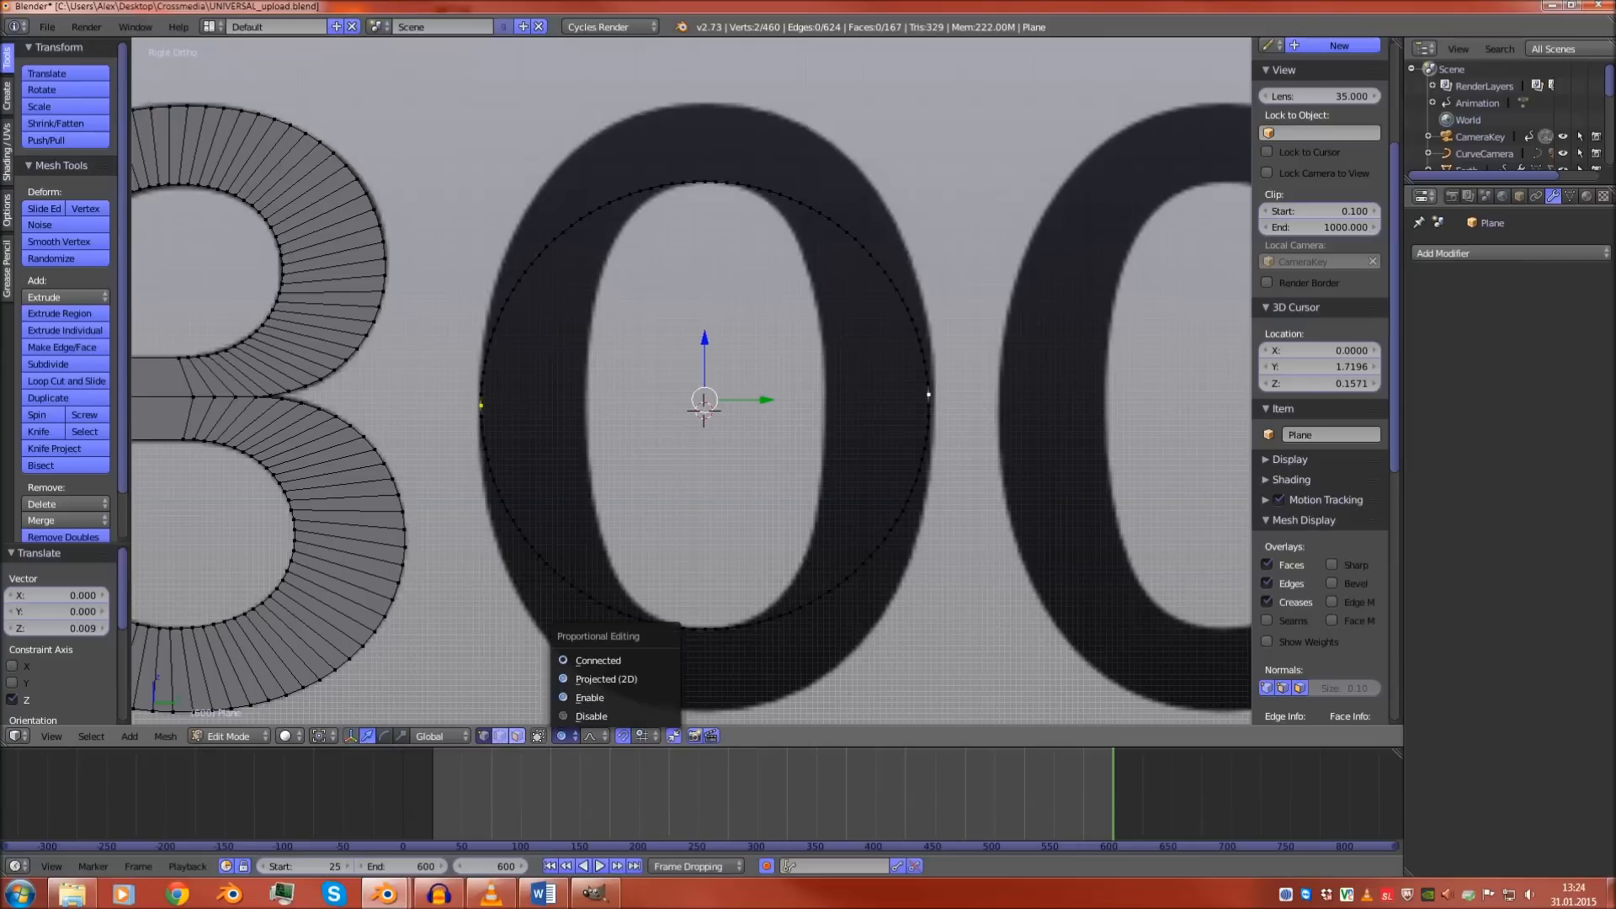
click(589, 660)
key(s)
key(y)
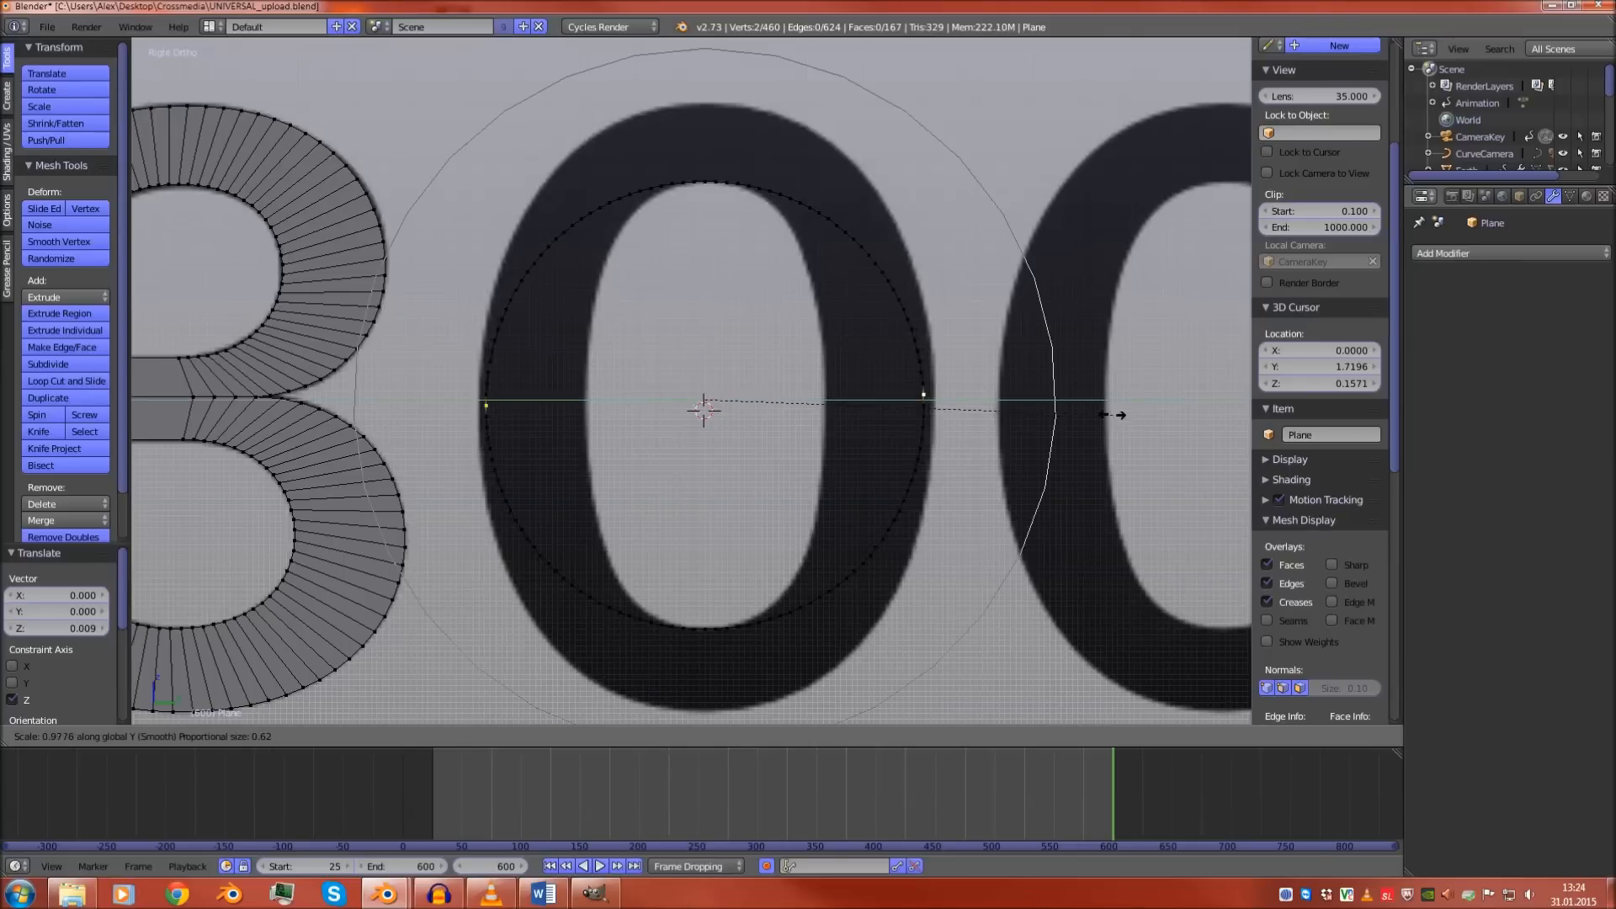
scroll(948, 404, down, 10)
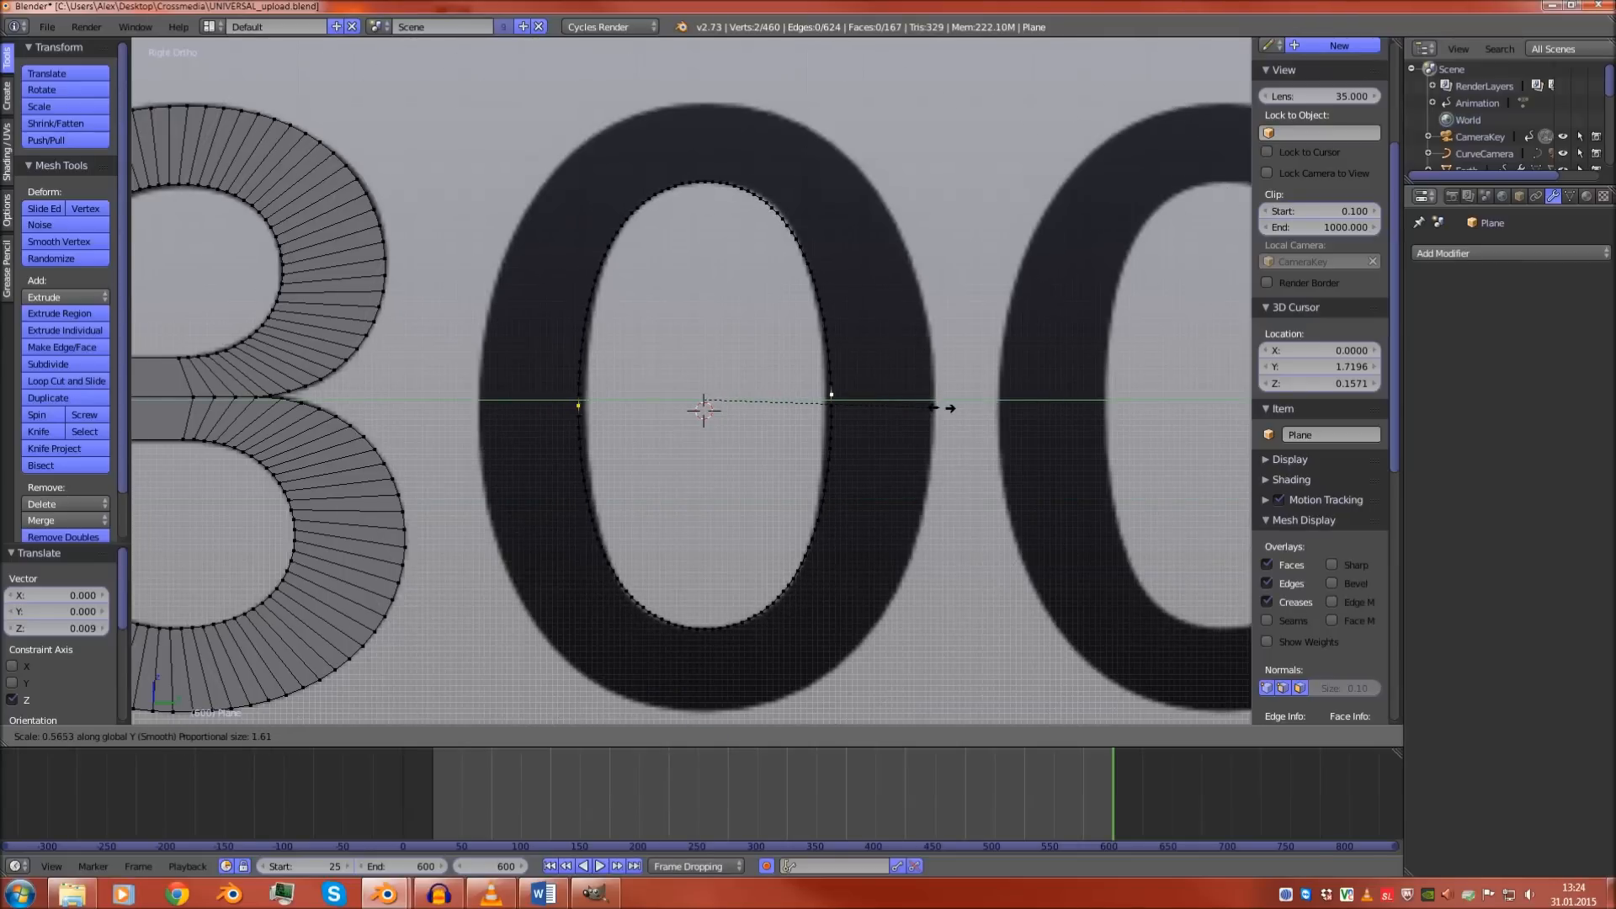
scroll(947, 409, down, 2)
scroll(943, 410, up, 3)
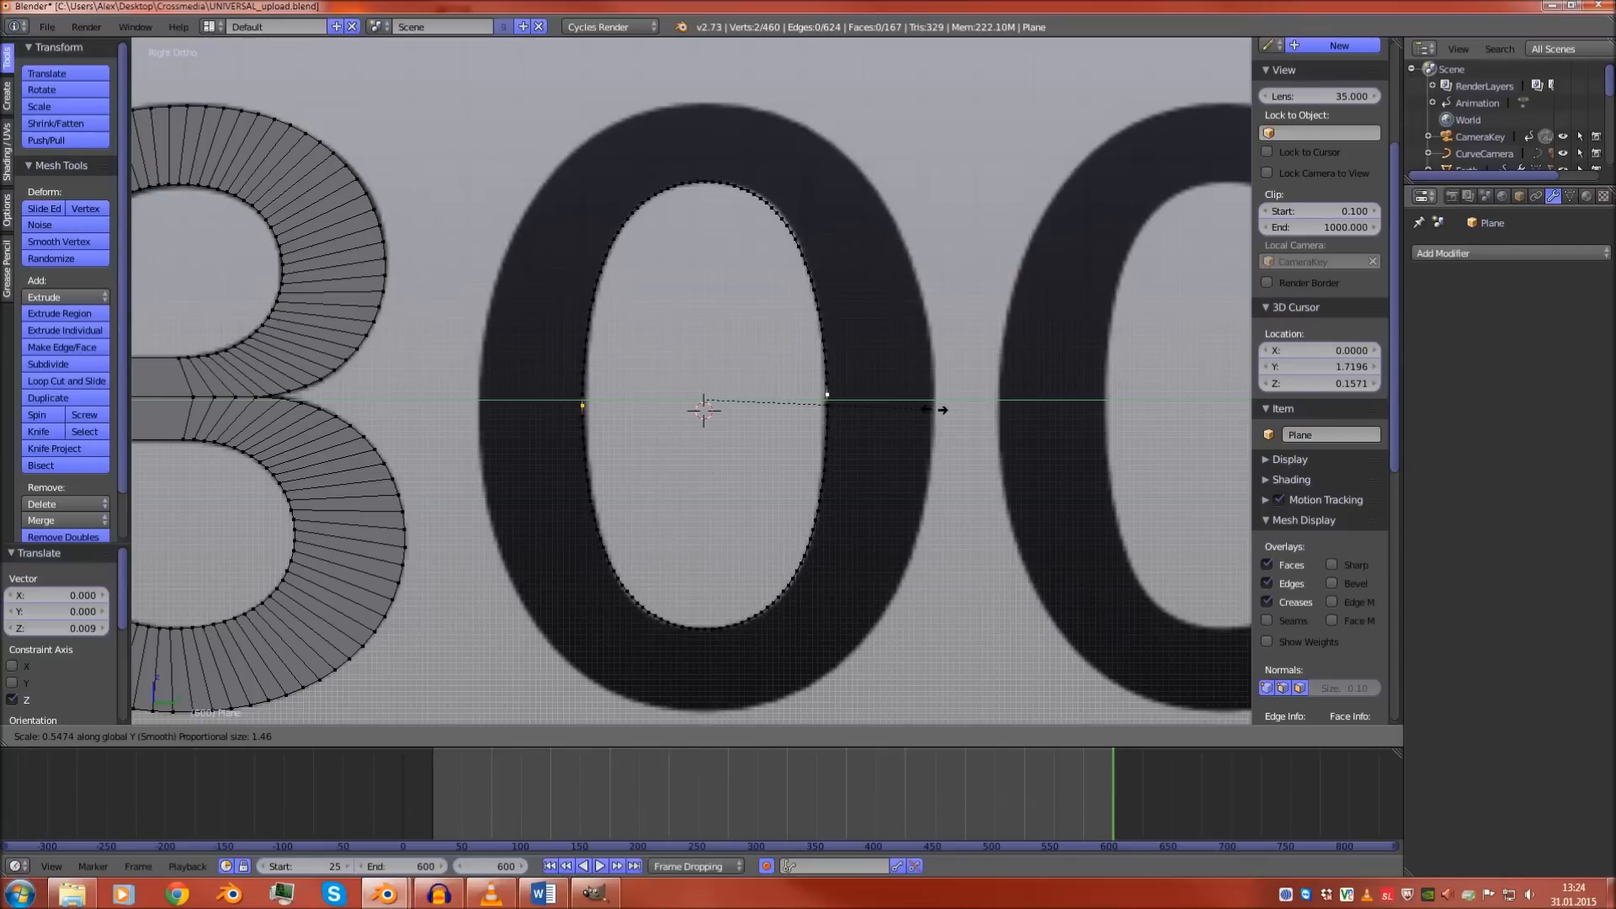
click(943, 410)
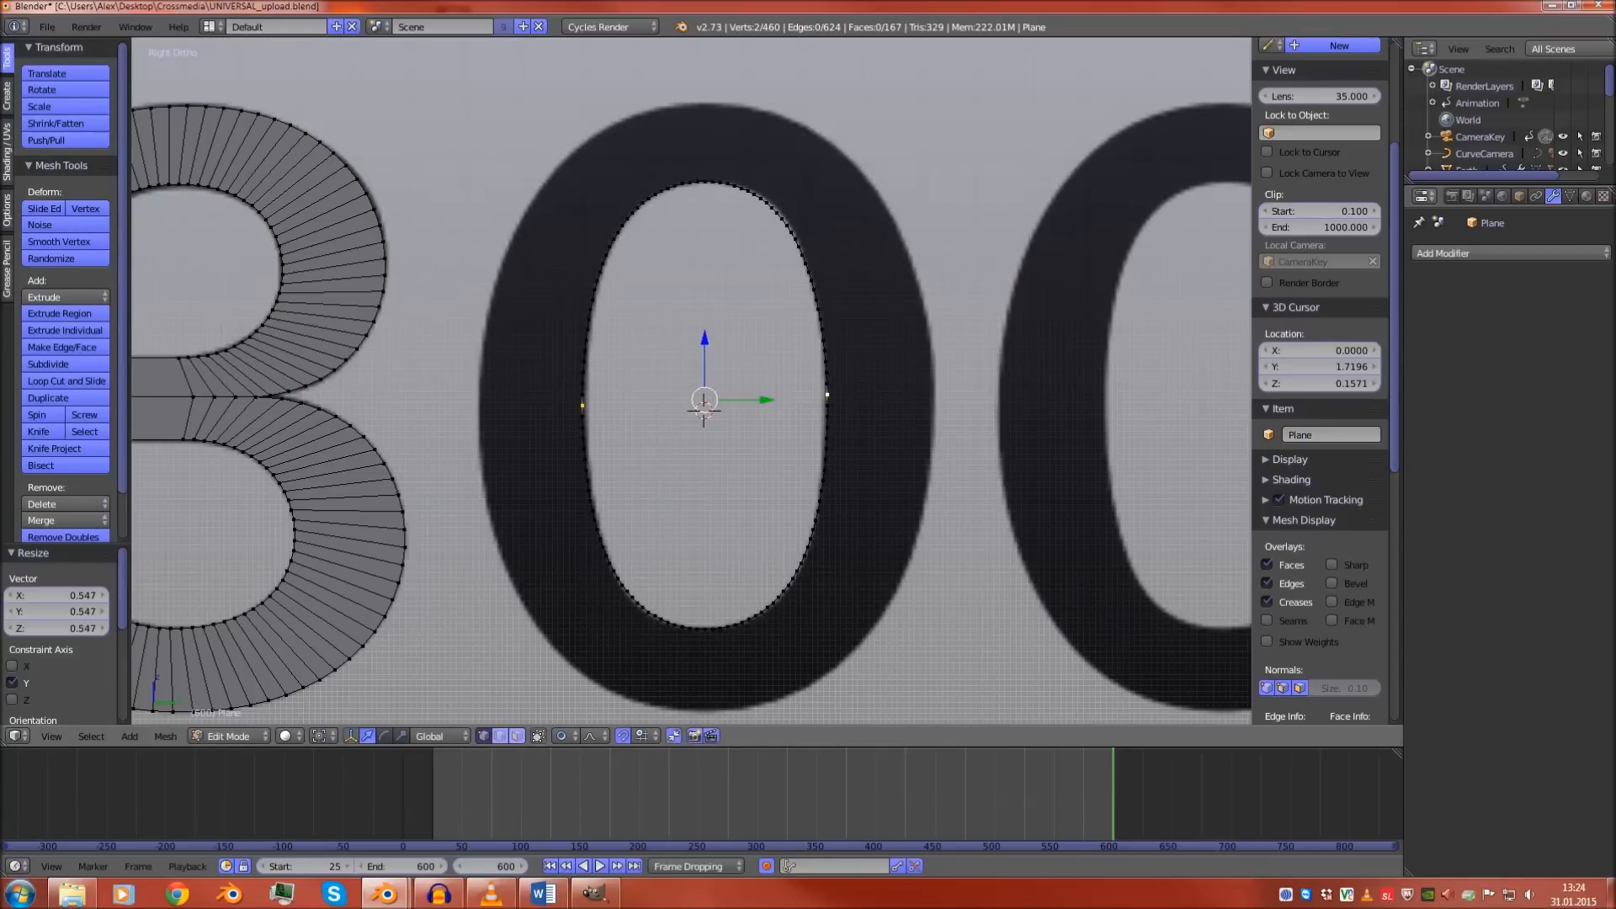
Select the whole linked inner loop of the 0 and extrude it in place
key(l)
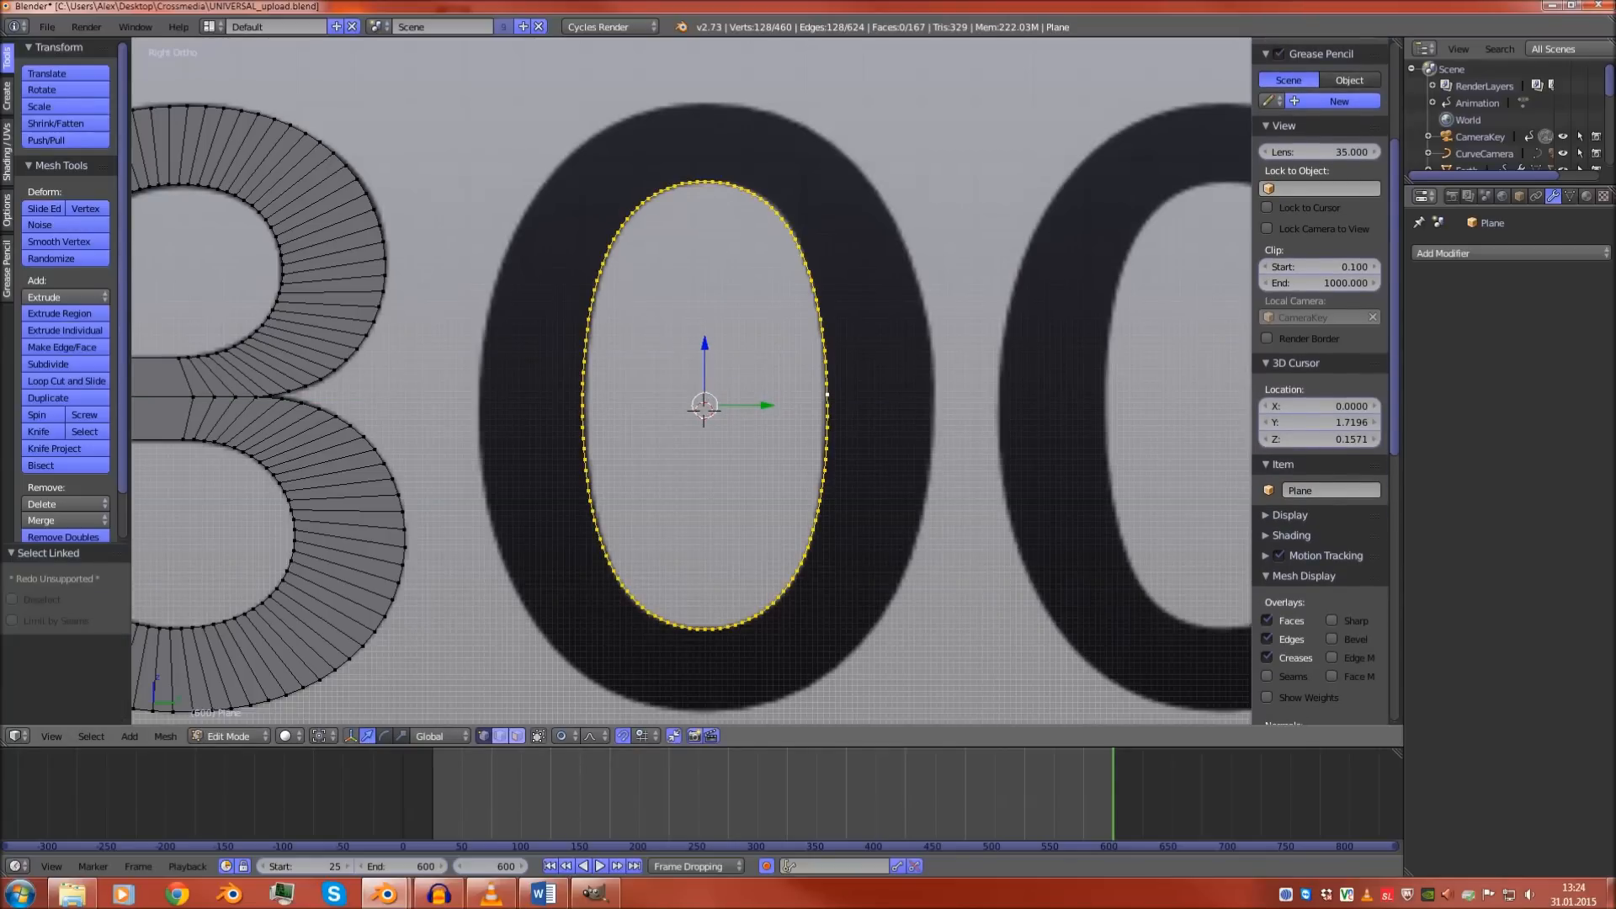
key(e)
right_click(908, 394)
key(s)
right_click(967, 397)
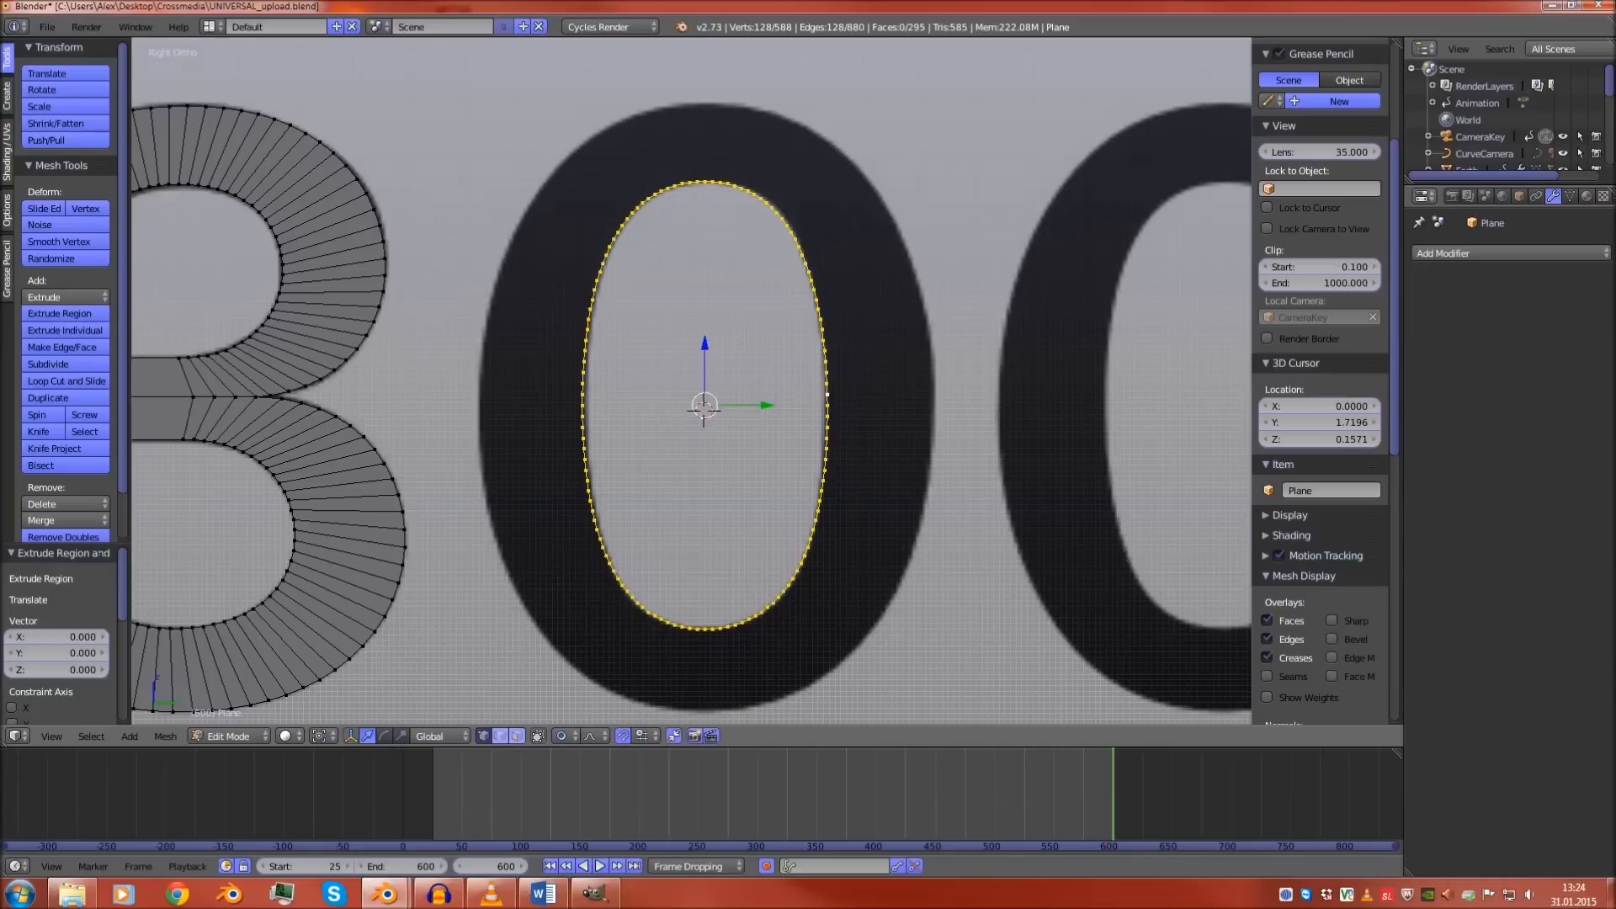
key(s)
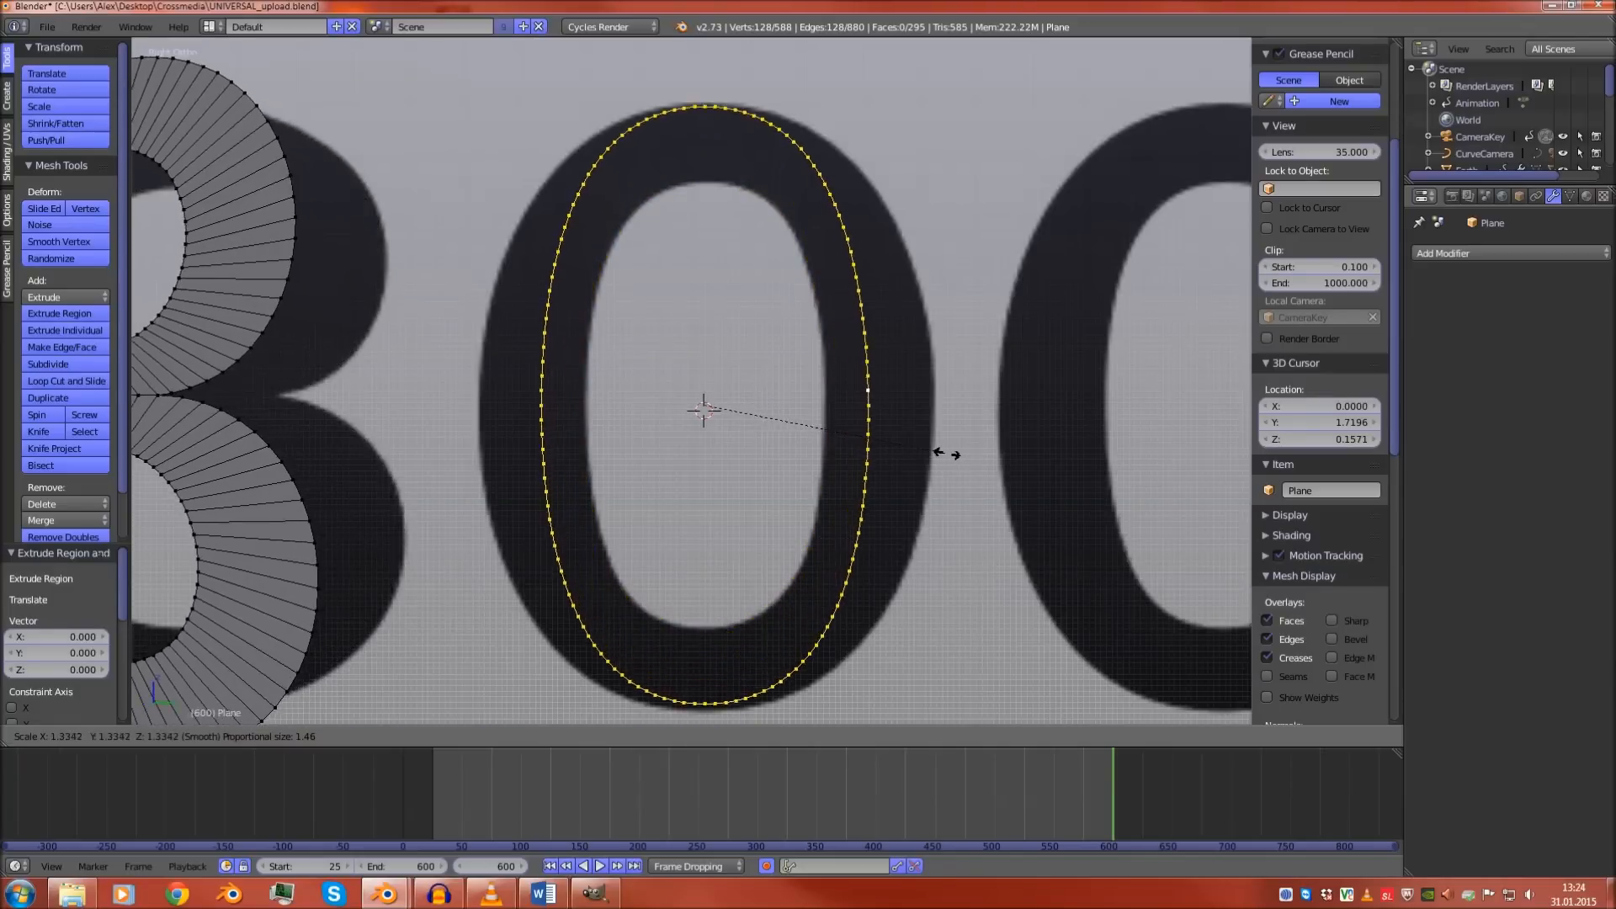
right_click(943, 447)
Turn off proportional editing and scale the 0's extruded loop uniformly to about 1.378
key(o)
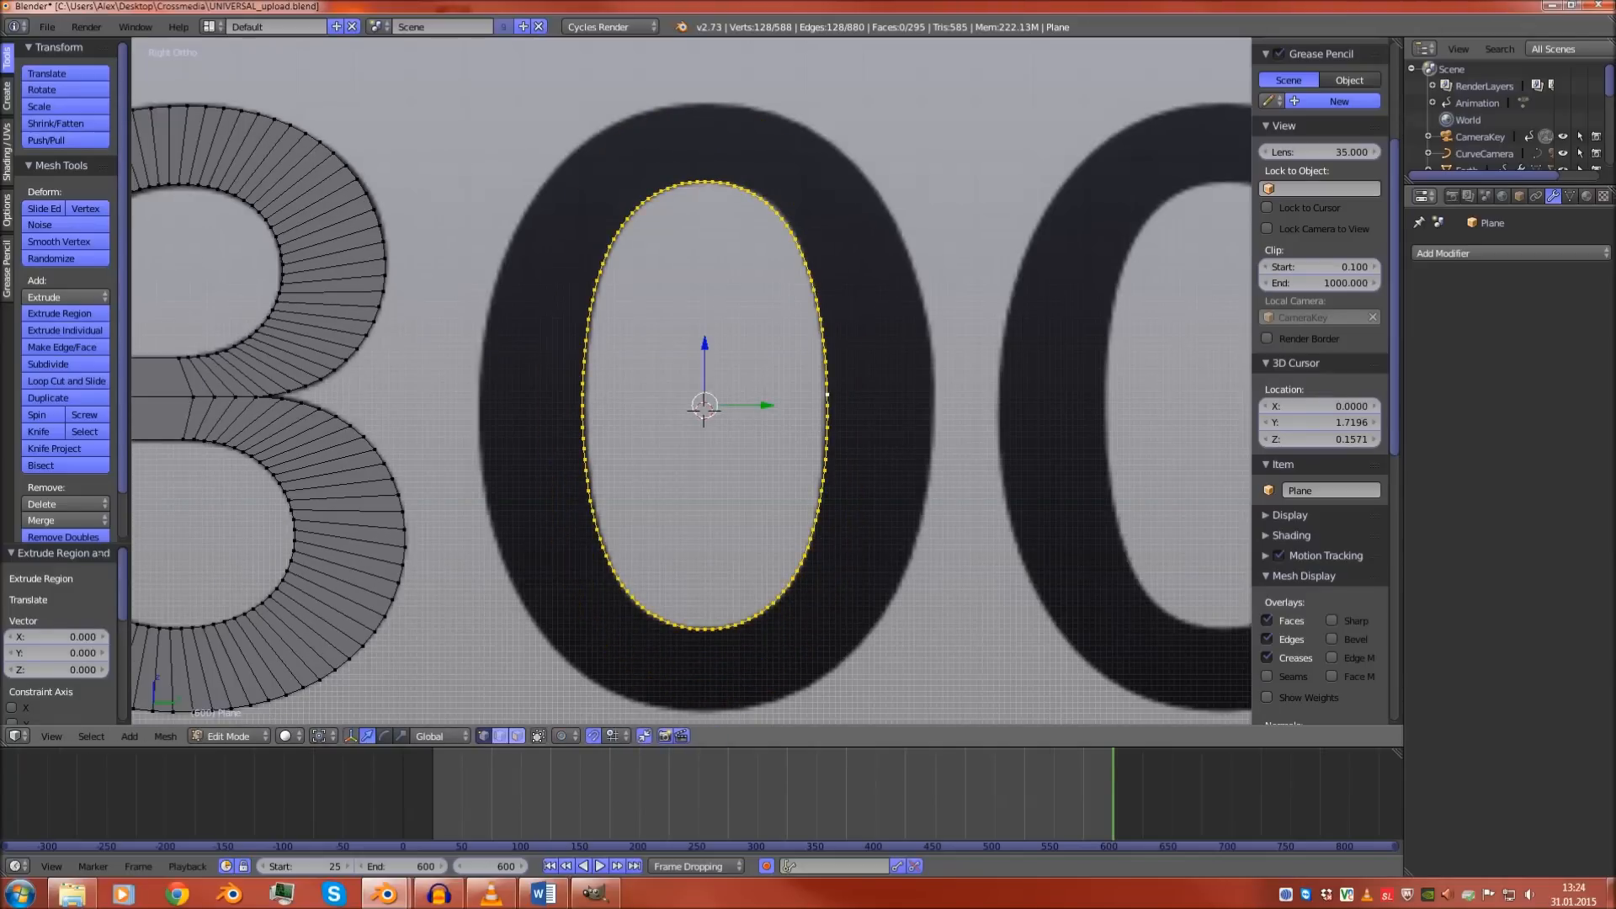
key(s)
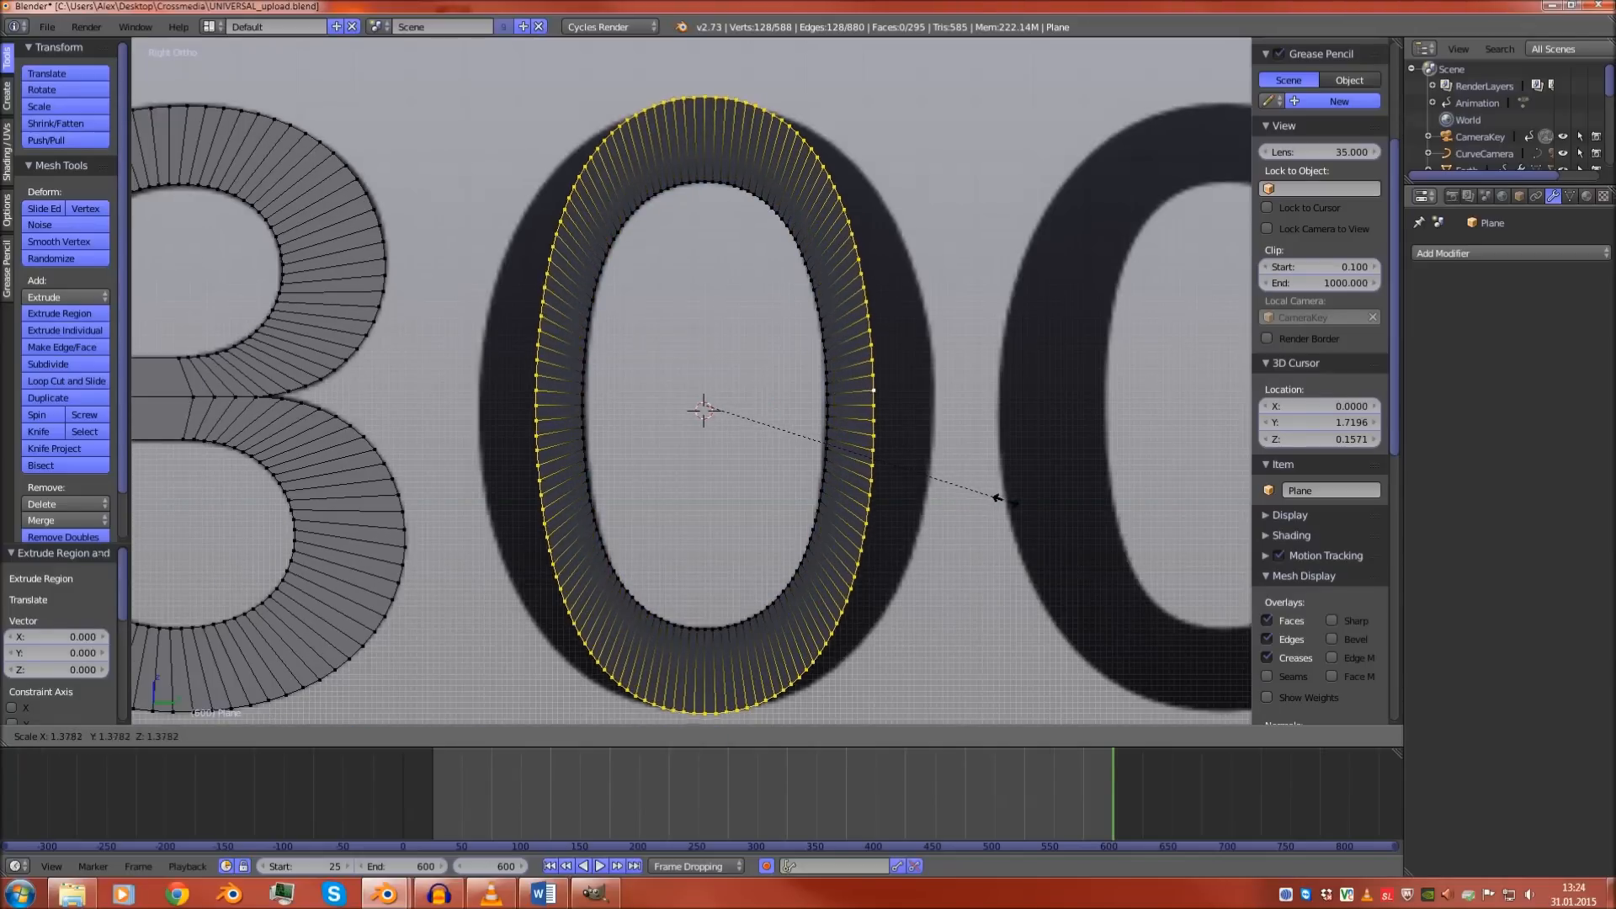
click(997, 500)
Hide everything except the 0's outer loop and select its leftmost and rightmost vertices
right_click(873, 390)
alt+right_click(873, 390)
key(shift+h)
right_click(873, 406)
shift+right_click(537, 406)
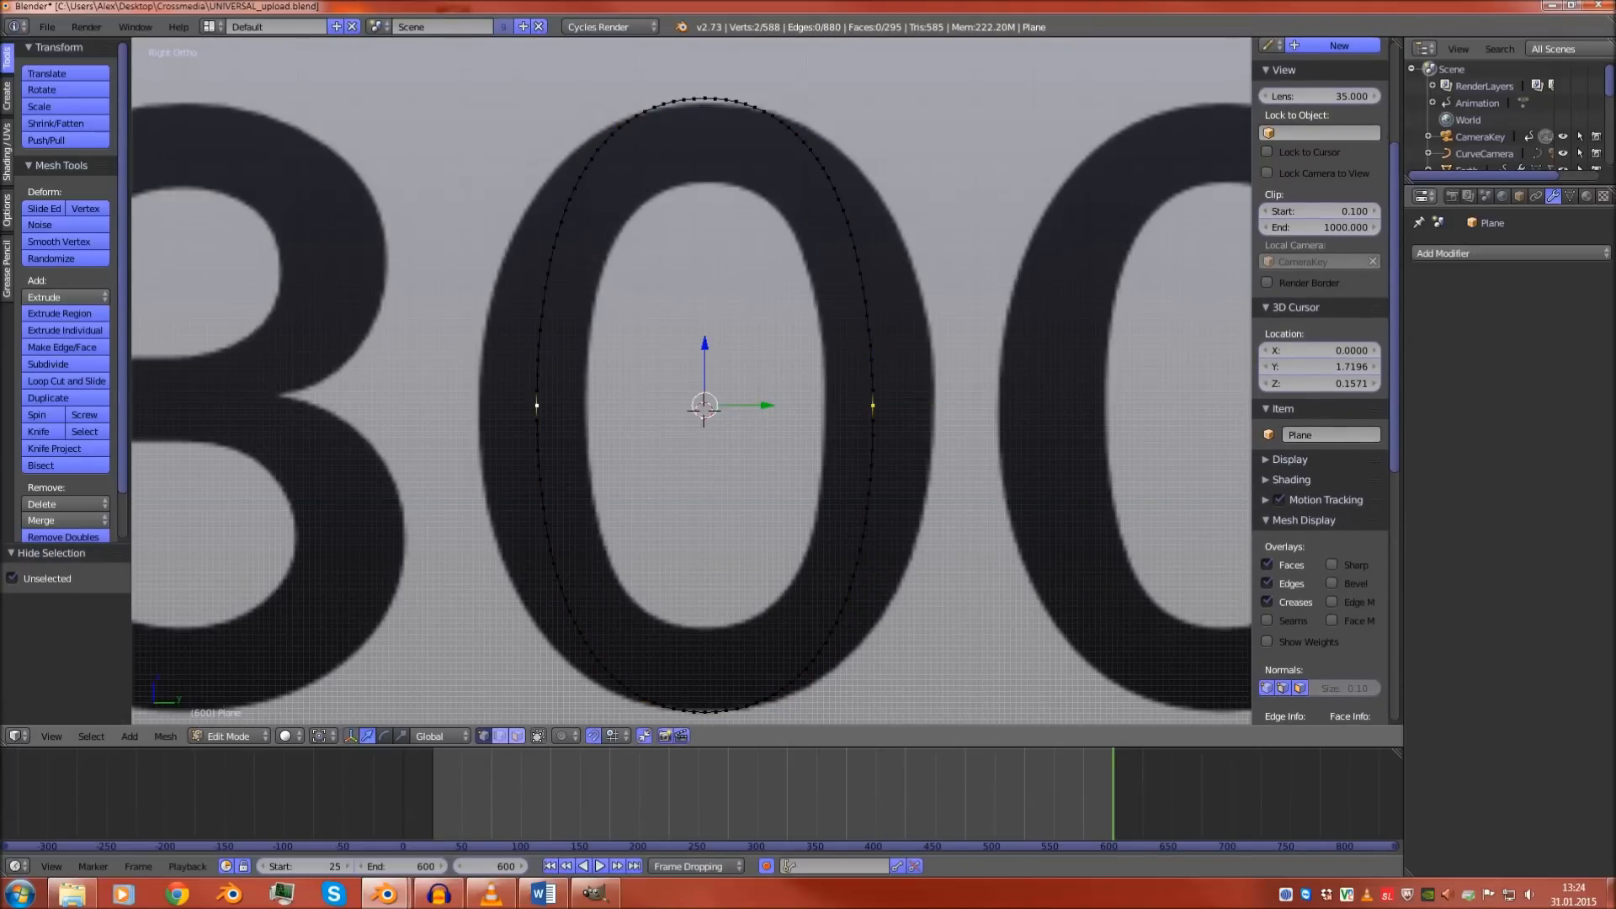
Enable Connected proportional editing and scale the two side vertices along Y to match the 0's outer edge in the background image
click(561, 736)
click(589, 661)
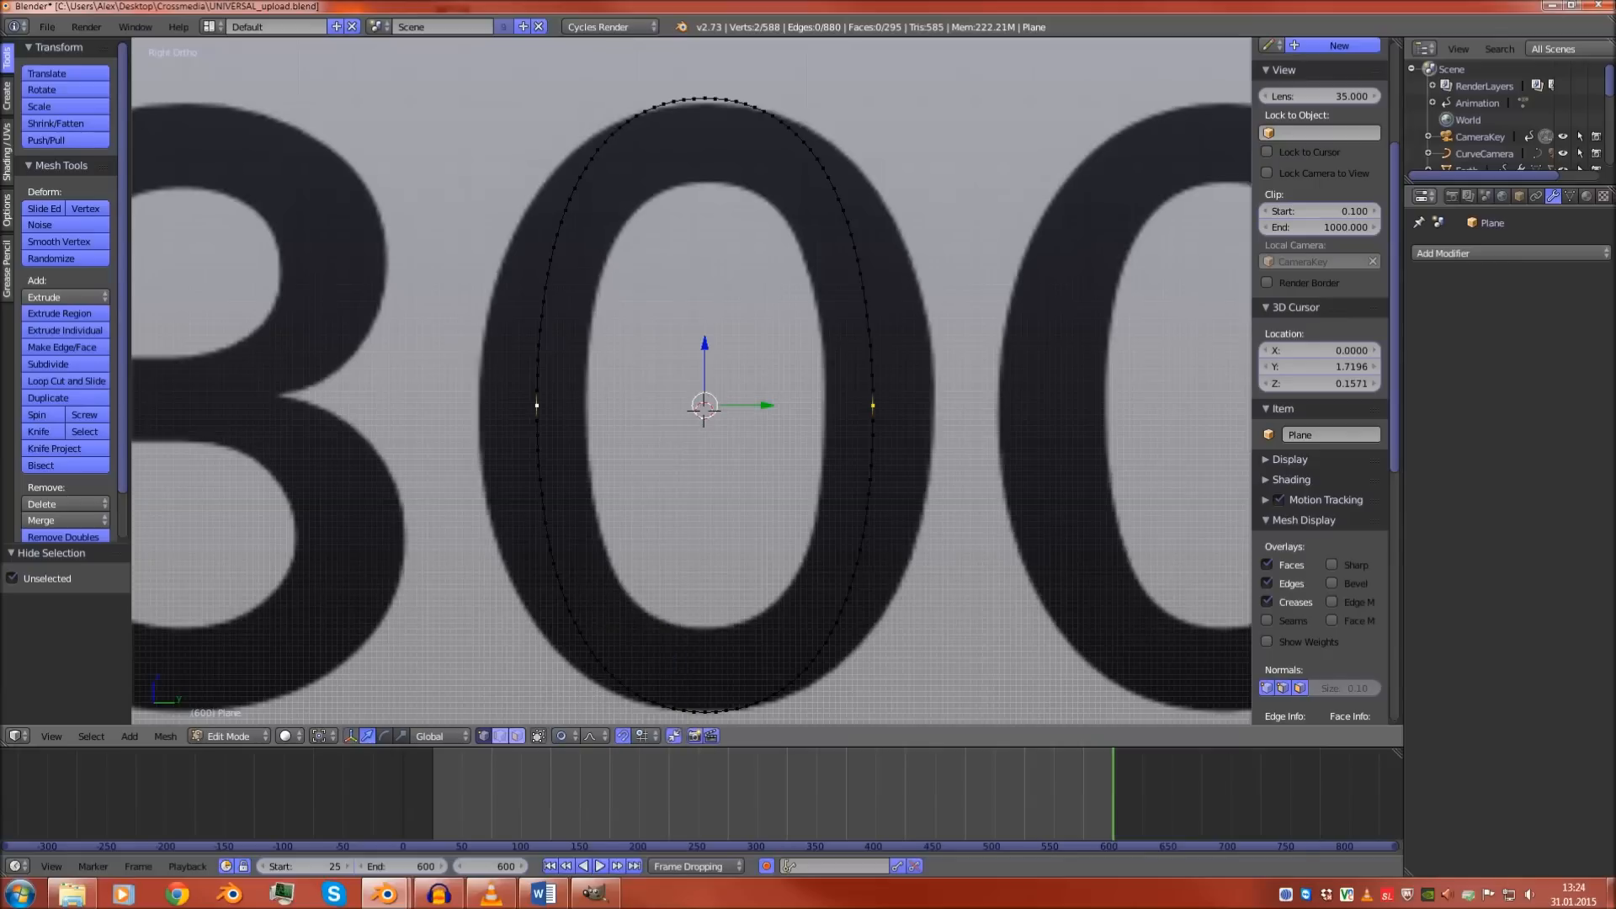
key(s)
key(y)
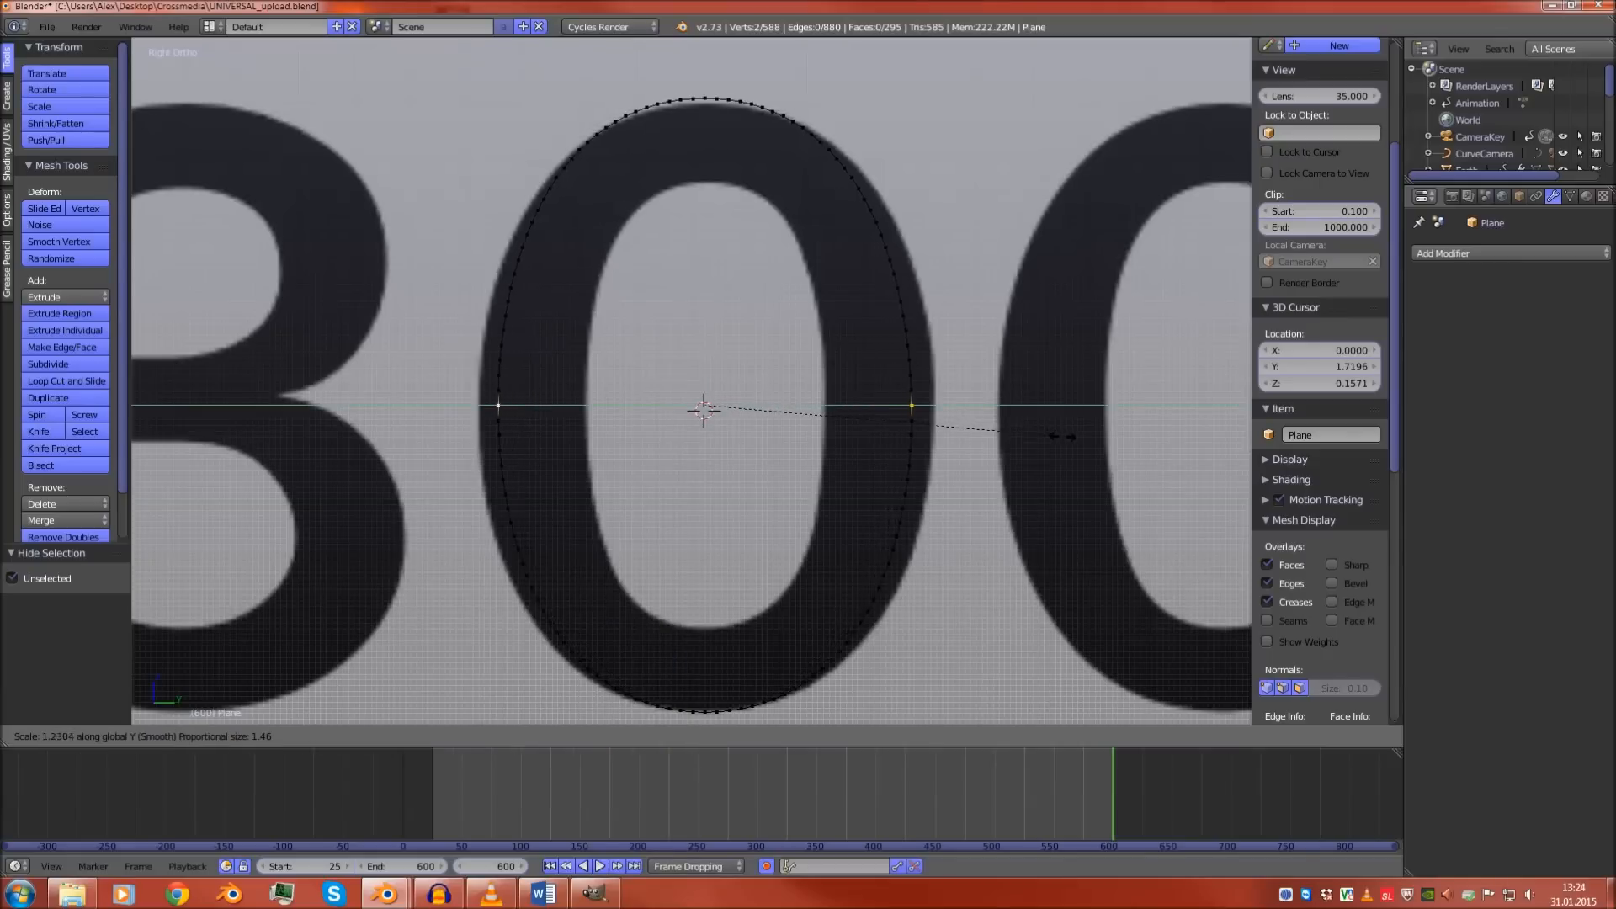
click(1088, 438)
Move the topmost vertex of the 0's outer loop by -0.006 along Z with proportional falloff
right_click(717, 98)
right_click(704, 98)
key(g)
key(z)
click(705, 102)
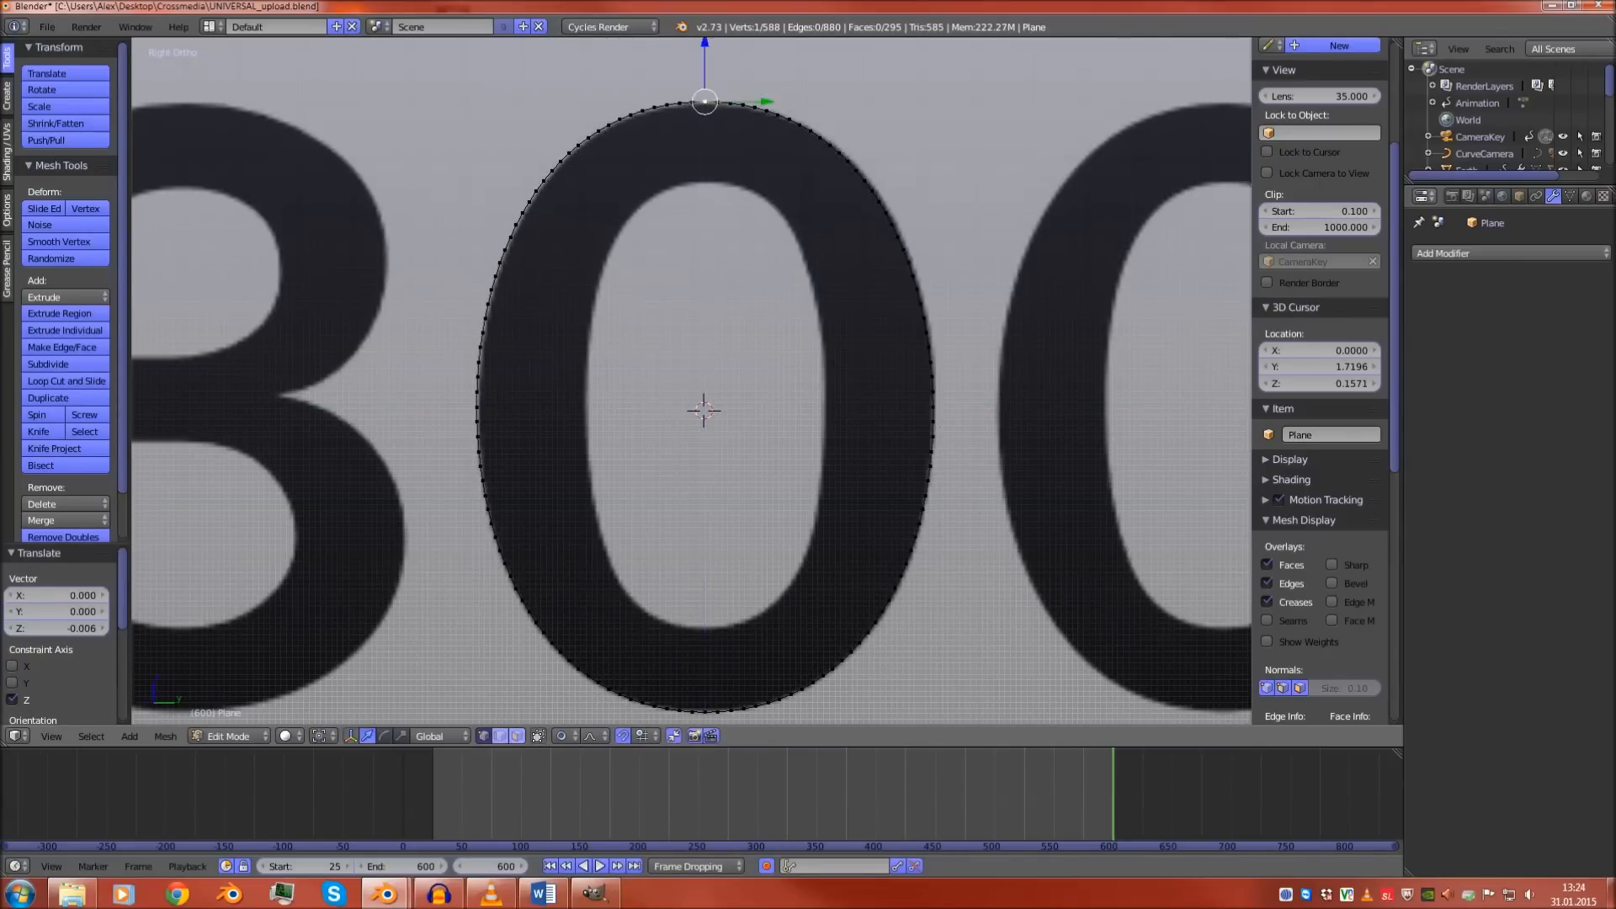
Reveal all hidden geometry, deselect everything and turn off proportional editing
scroll(706, 103, down, 3)
key(alt+h)
key(a)
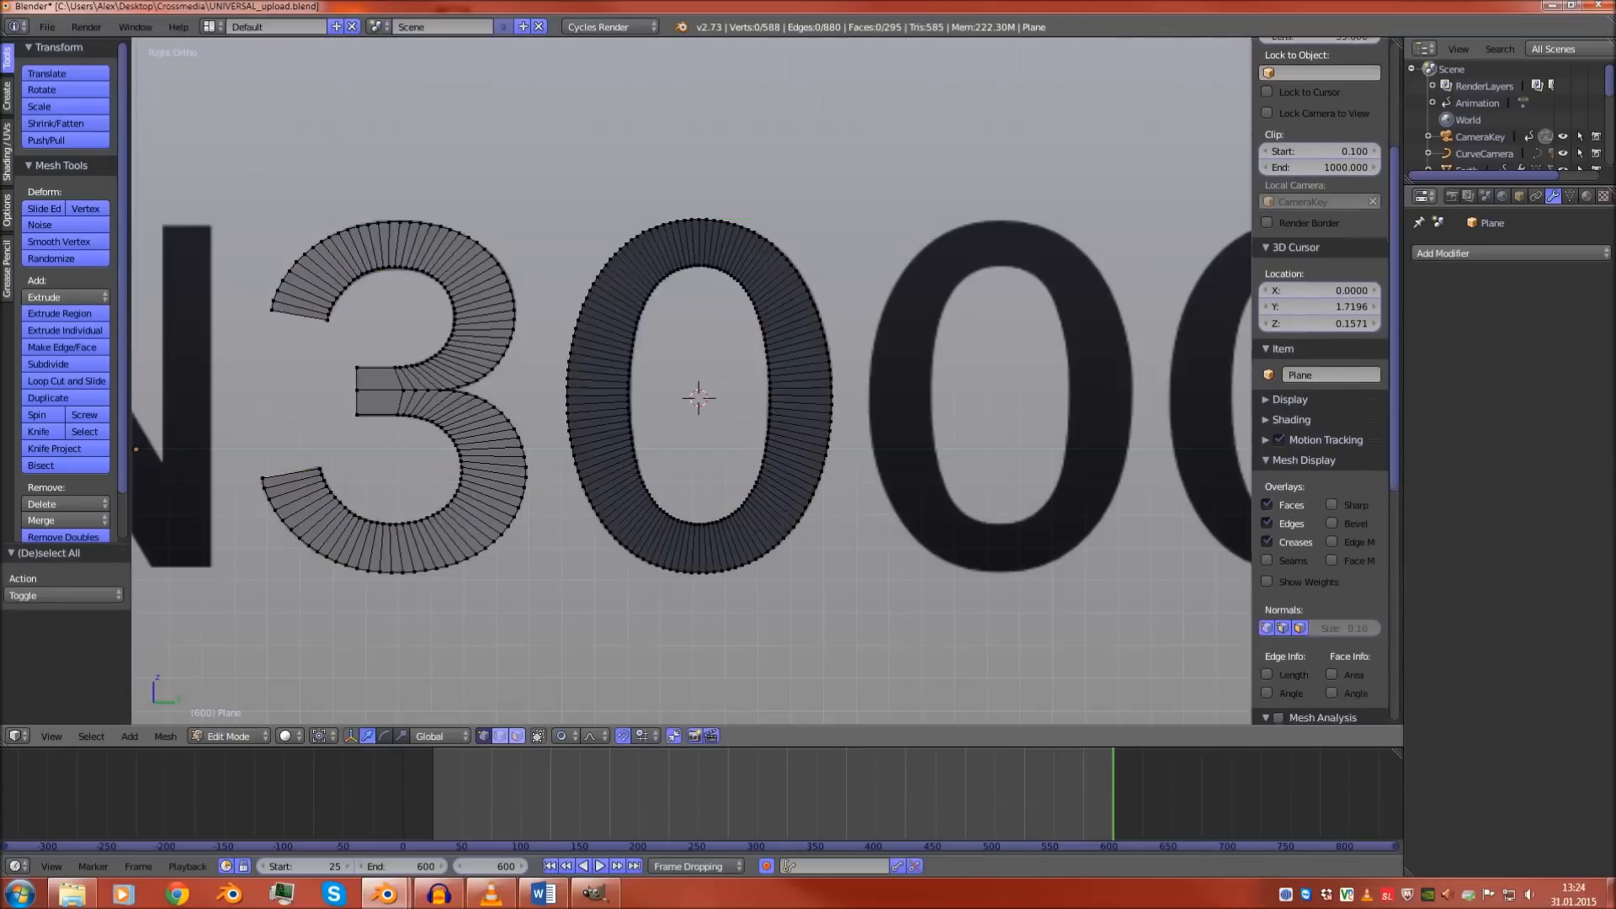
scroll(692, 380, down, 6)
shift+middle_drag(692, 381, 841, 378)
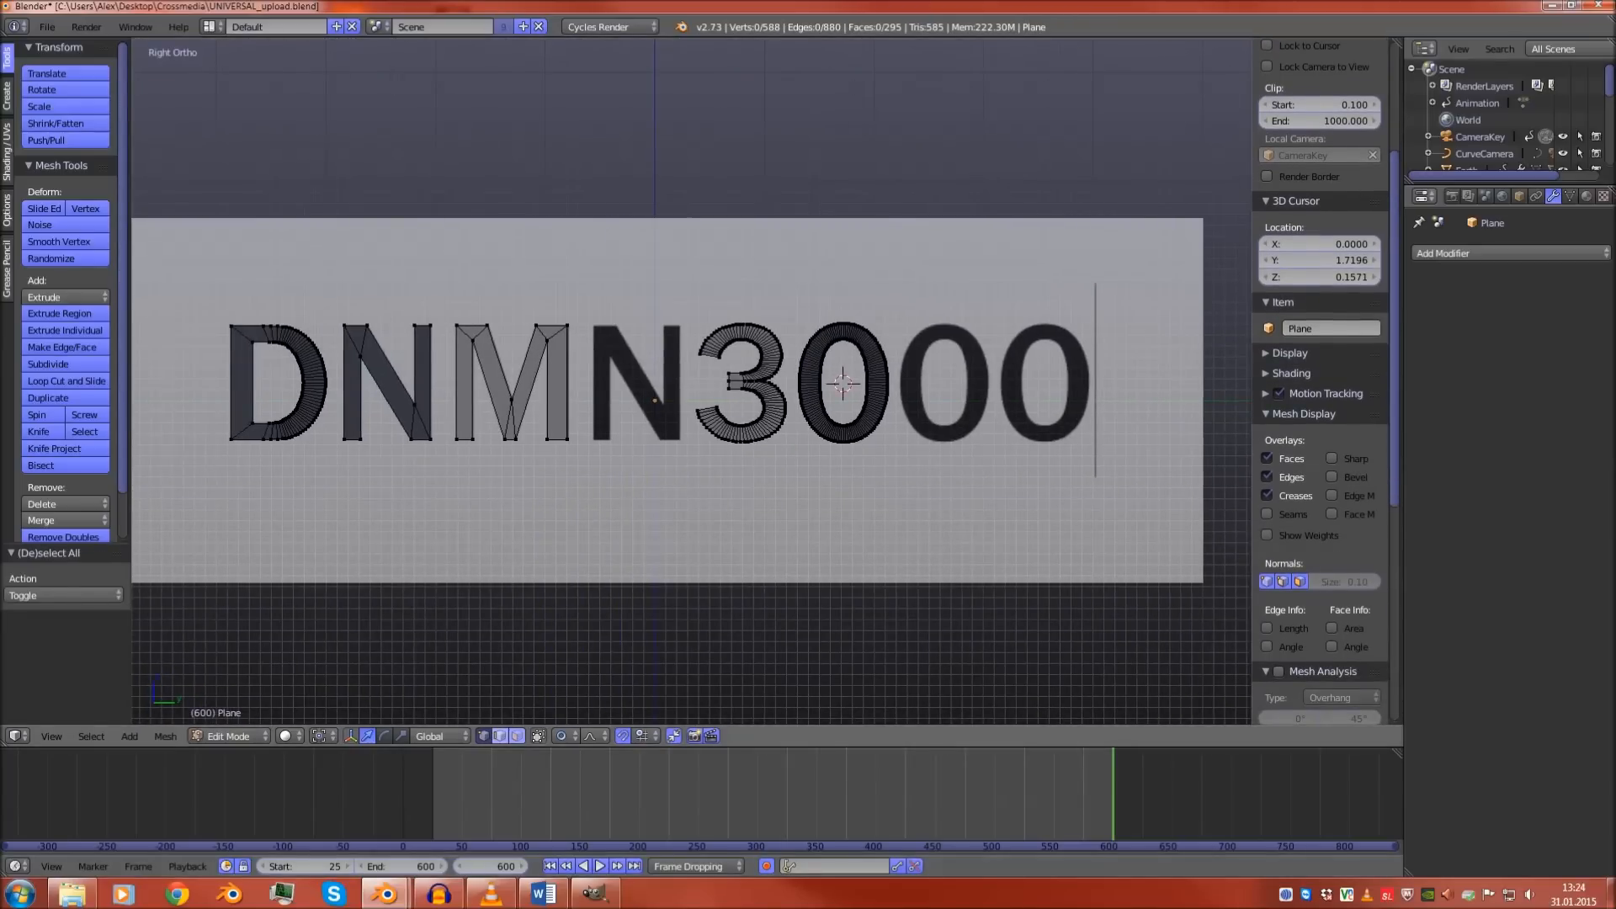
click(566, 736)
click(575, 716)
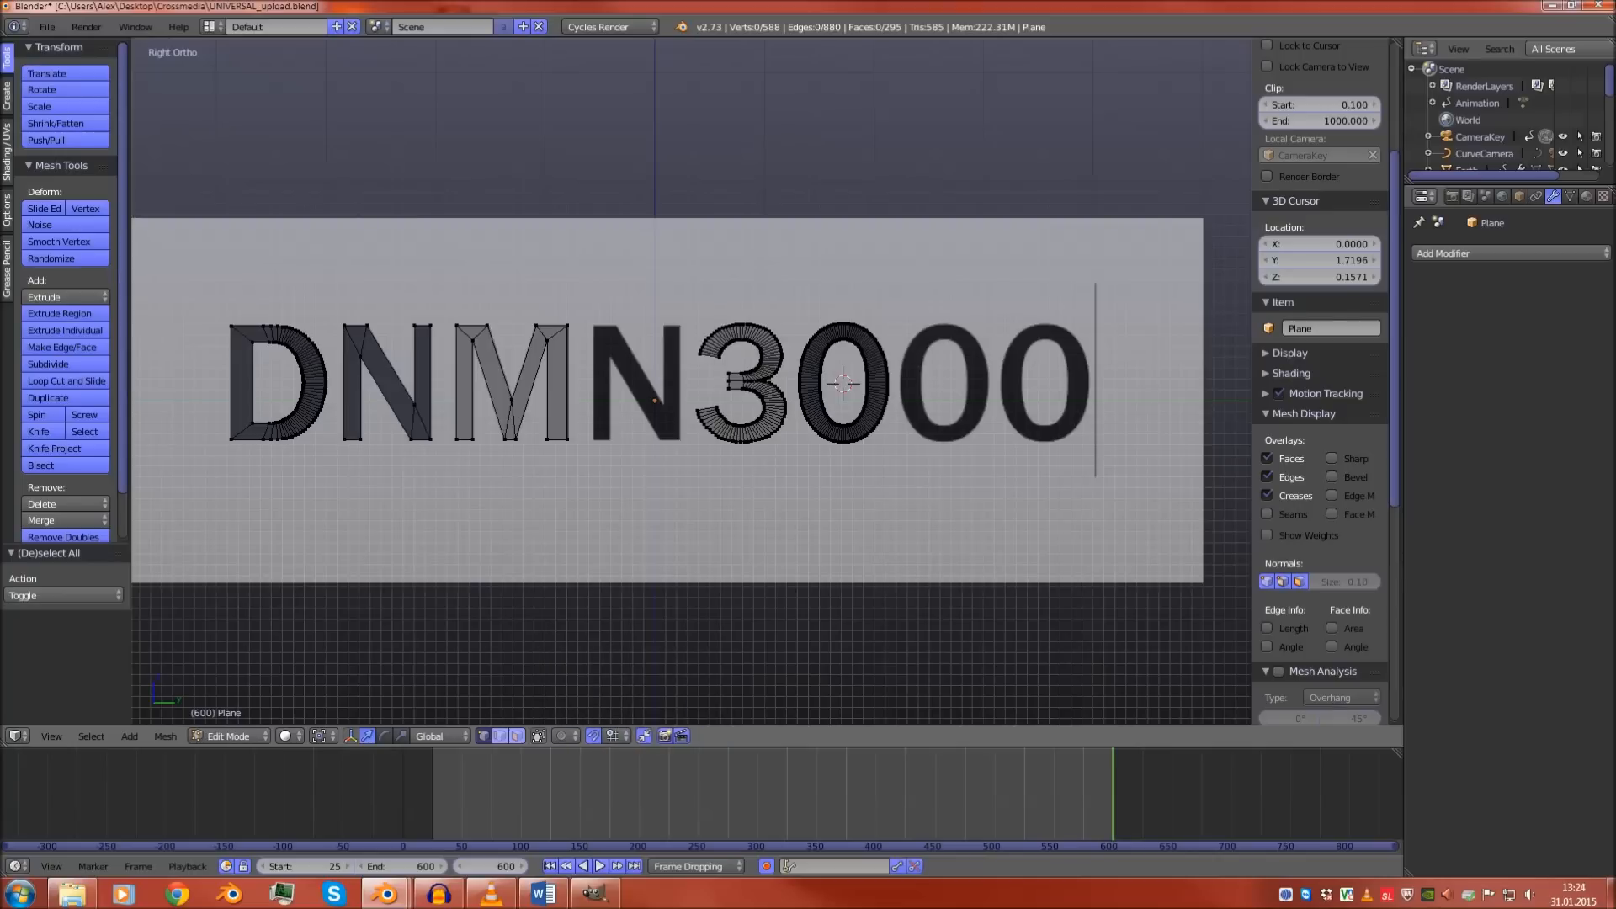
Examine the contours of the D and the first N up close
shift+middle_drag(522, 421, 876, 467)
scroll(876, 468, up, 3)
scroll(657, 579, up, 6)
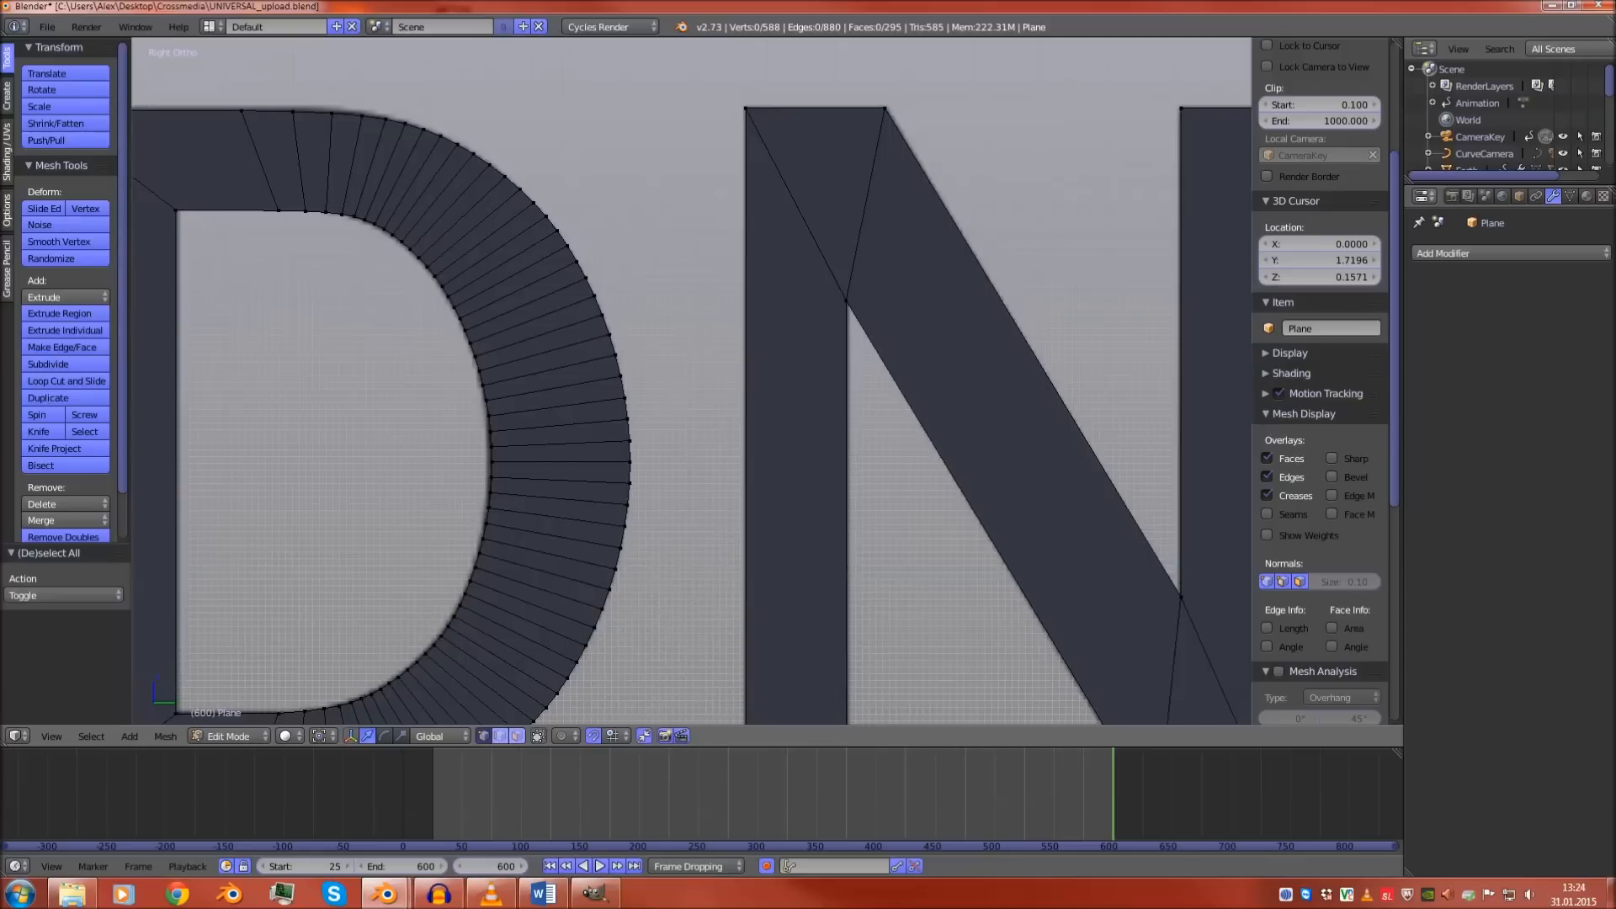
scroll(657, 579, down, 4)
shift+middle_drag(657, 505, 696, 540)
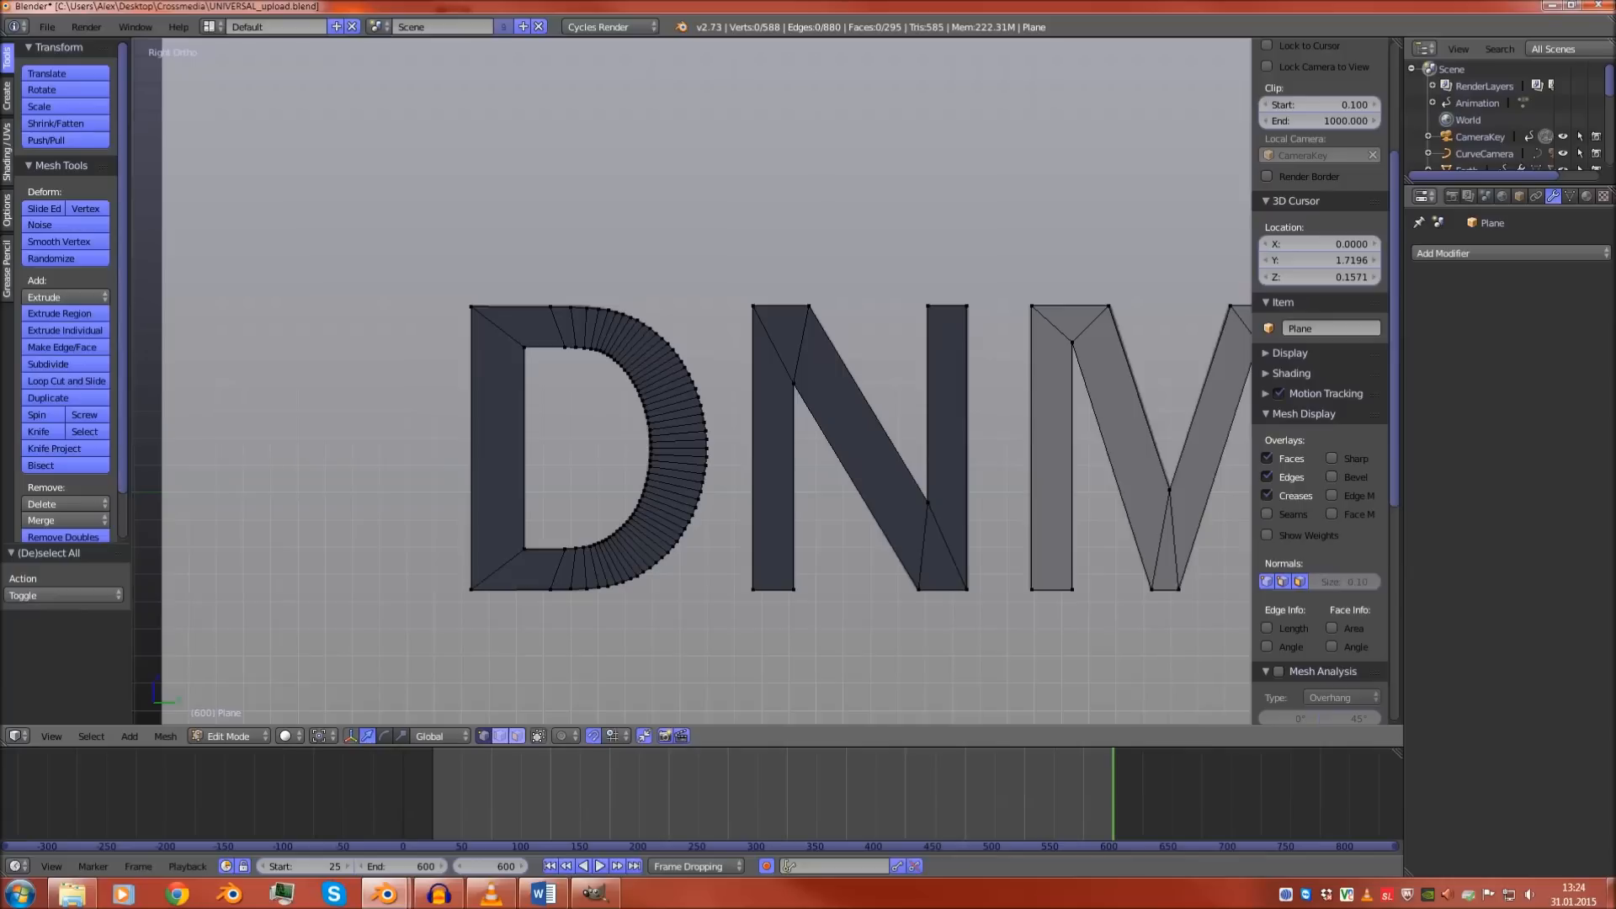
scroll(647, 288, up, 8)
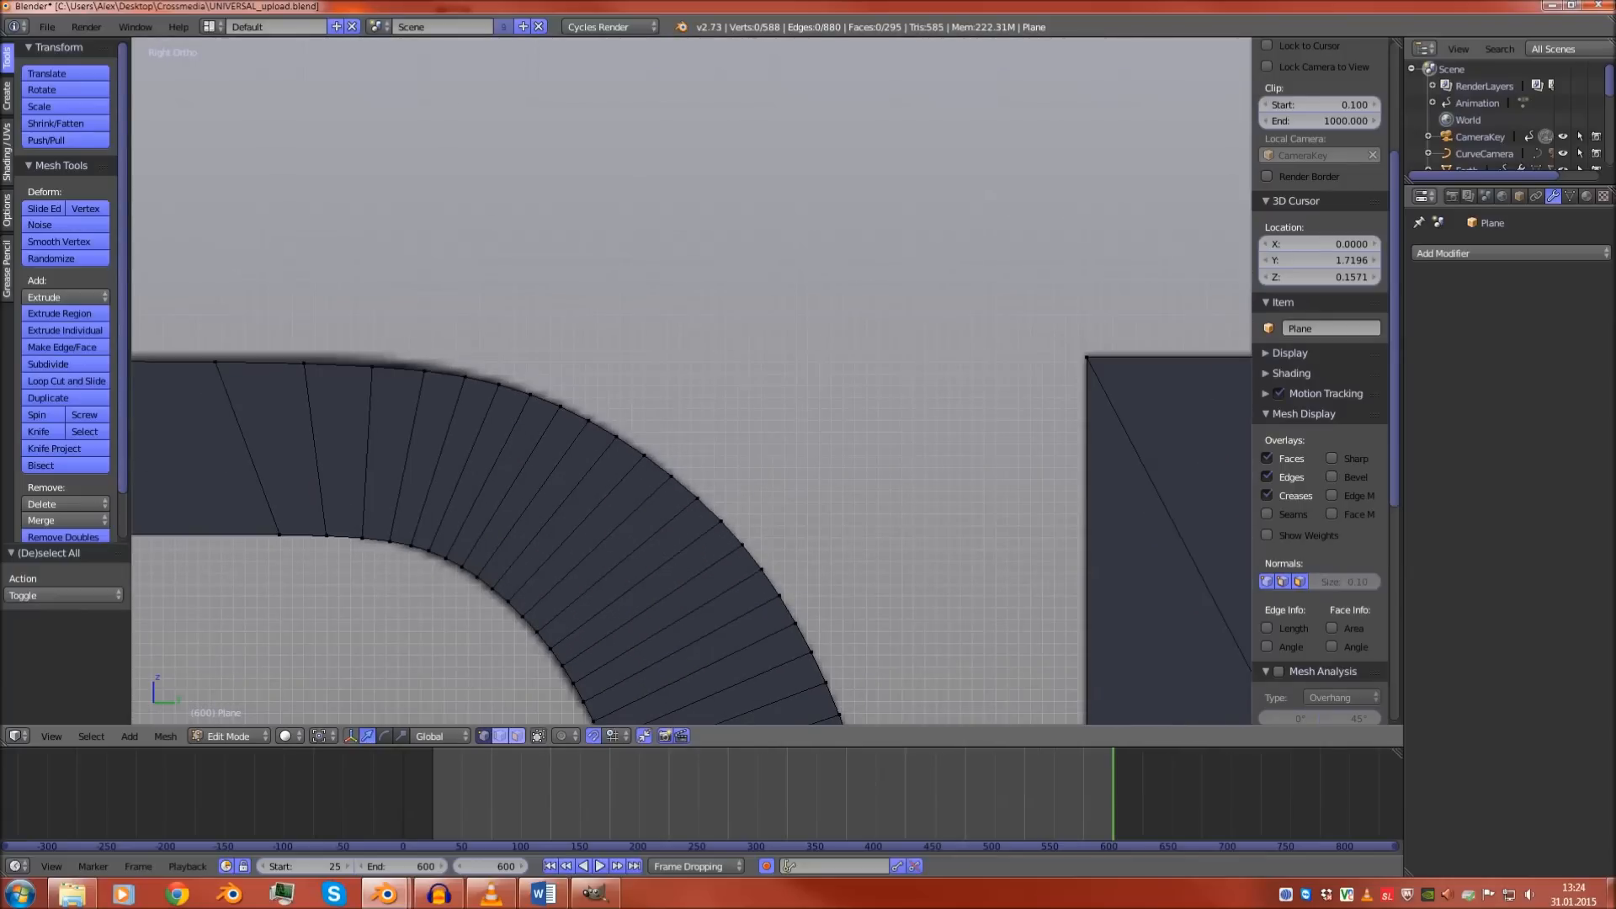
scroll(690, 379, down, 6)
Leave edit mode and the isolated view of the letters, and show all layers of the scene
key(Tab)
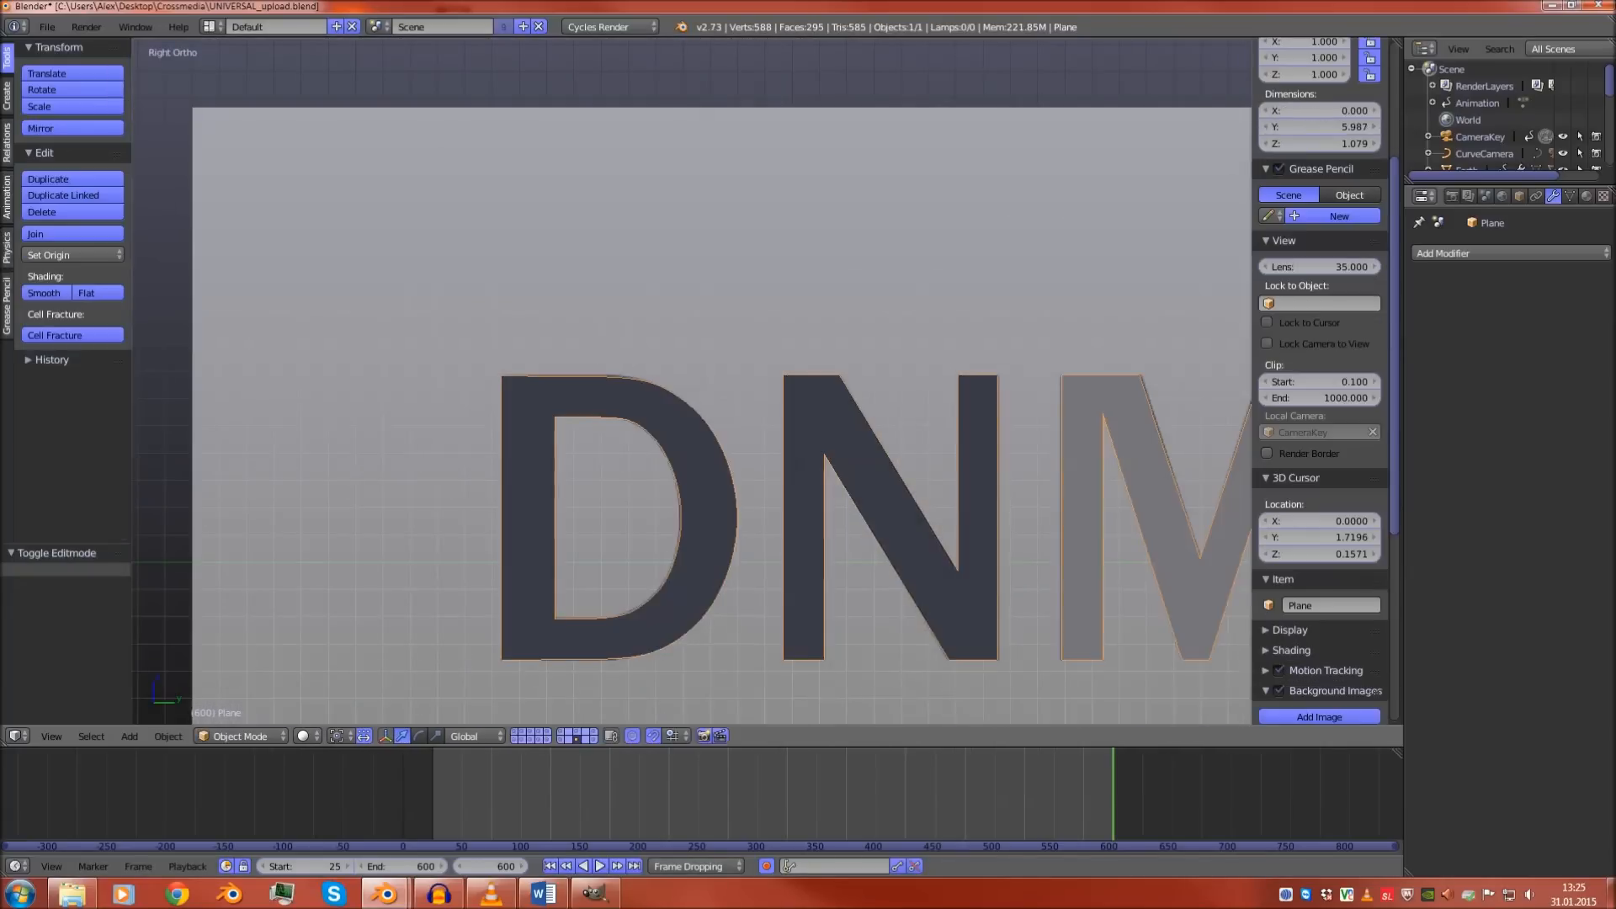
key(KP_Divide)
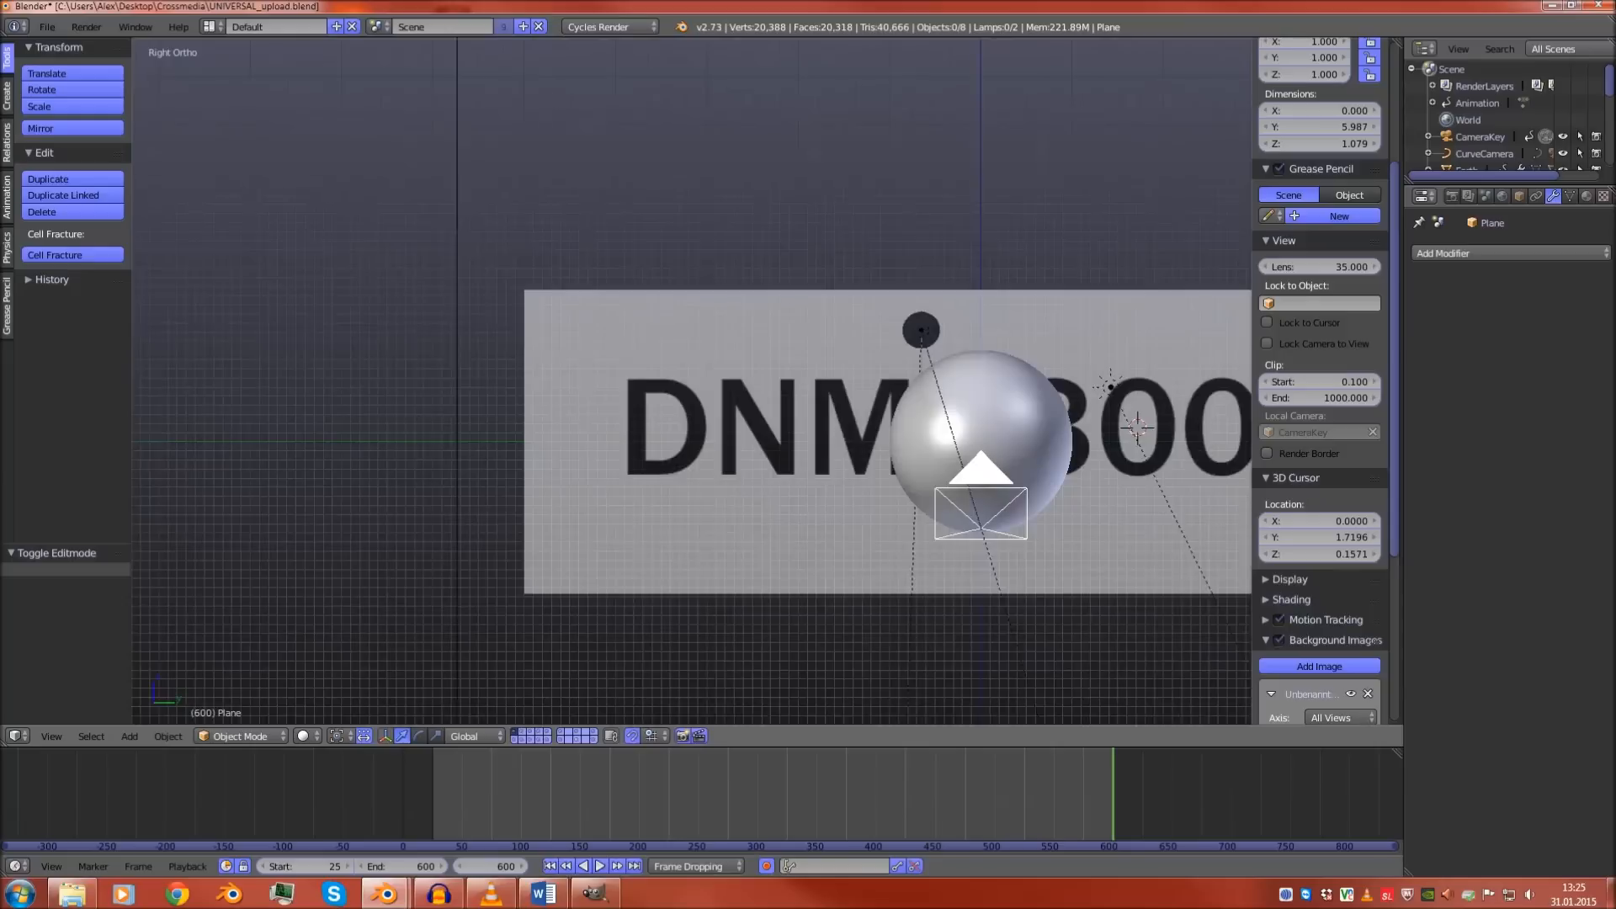
key(2)
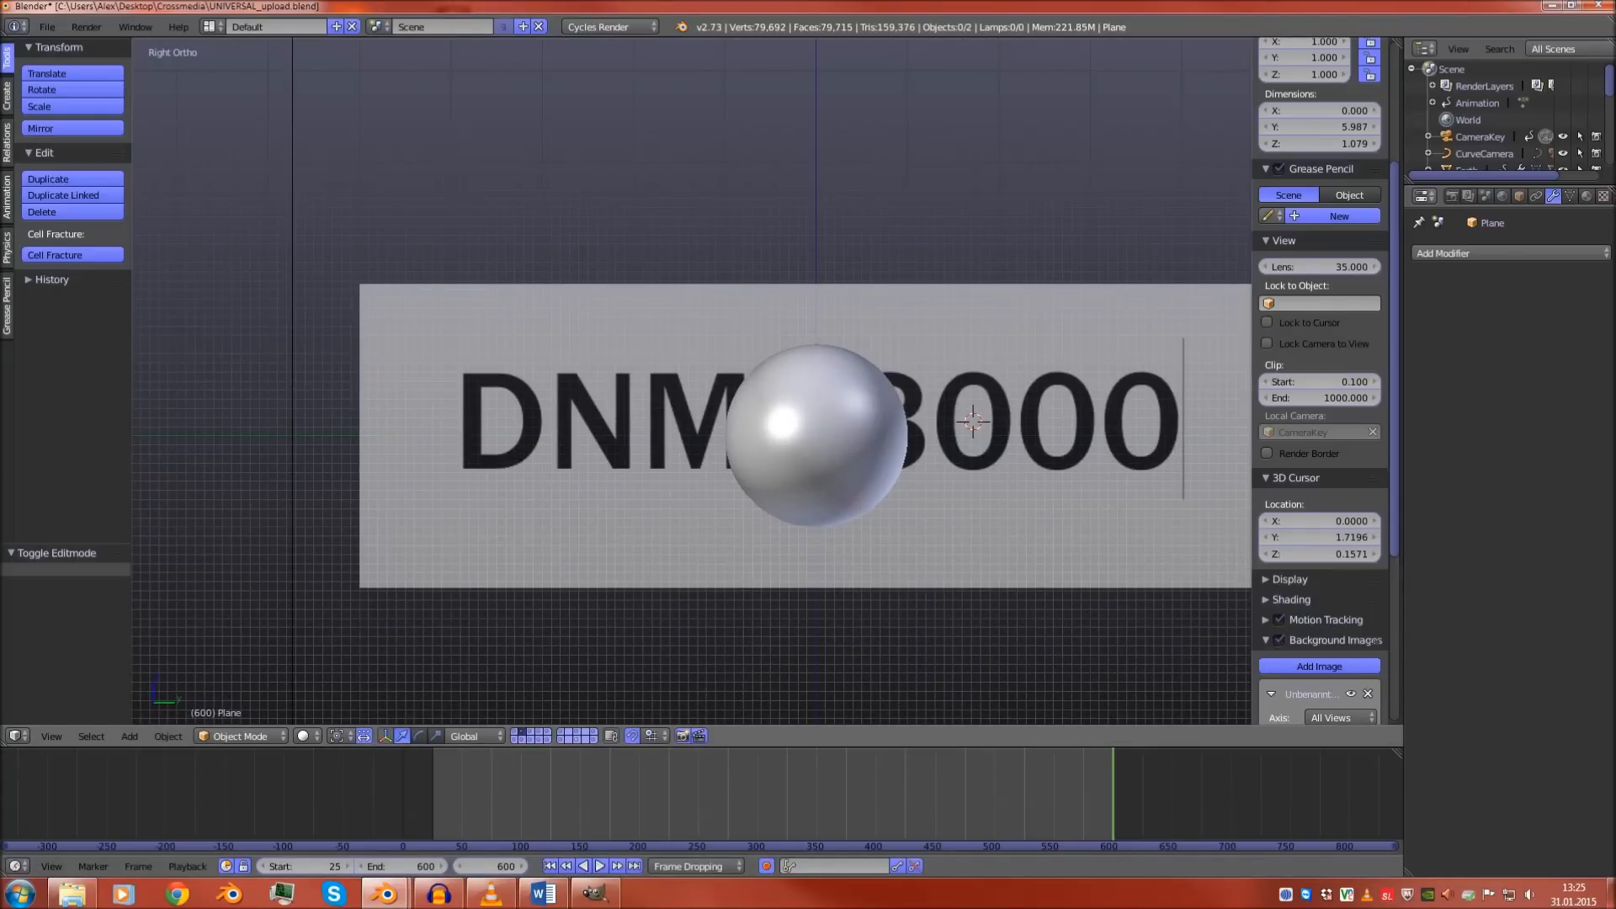
key(grave)
middle_drag(690, 337, 749, 370)
scroll(771, 556, up, 6)
scroll(733, 436, up, 8)
scroll(749, 370, up, 6)
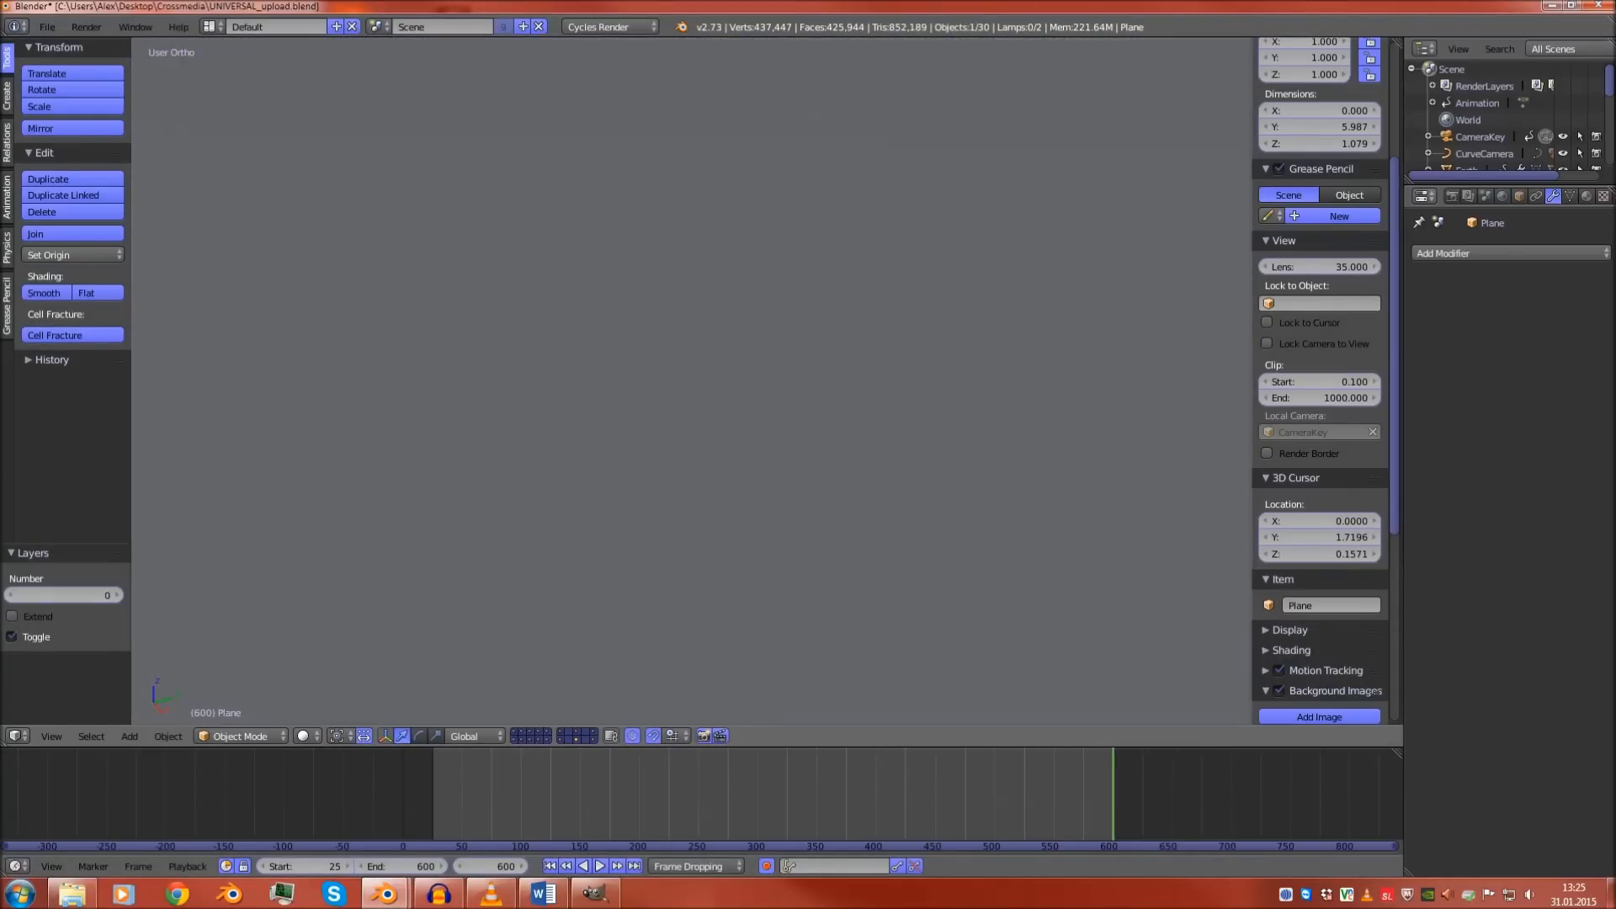
Switch to wireframe display and select the UNIVERSALschwarz lettering object
key(z)
scroll(691, 379, up, 4)
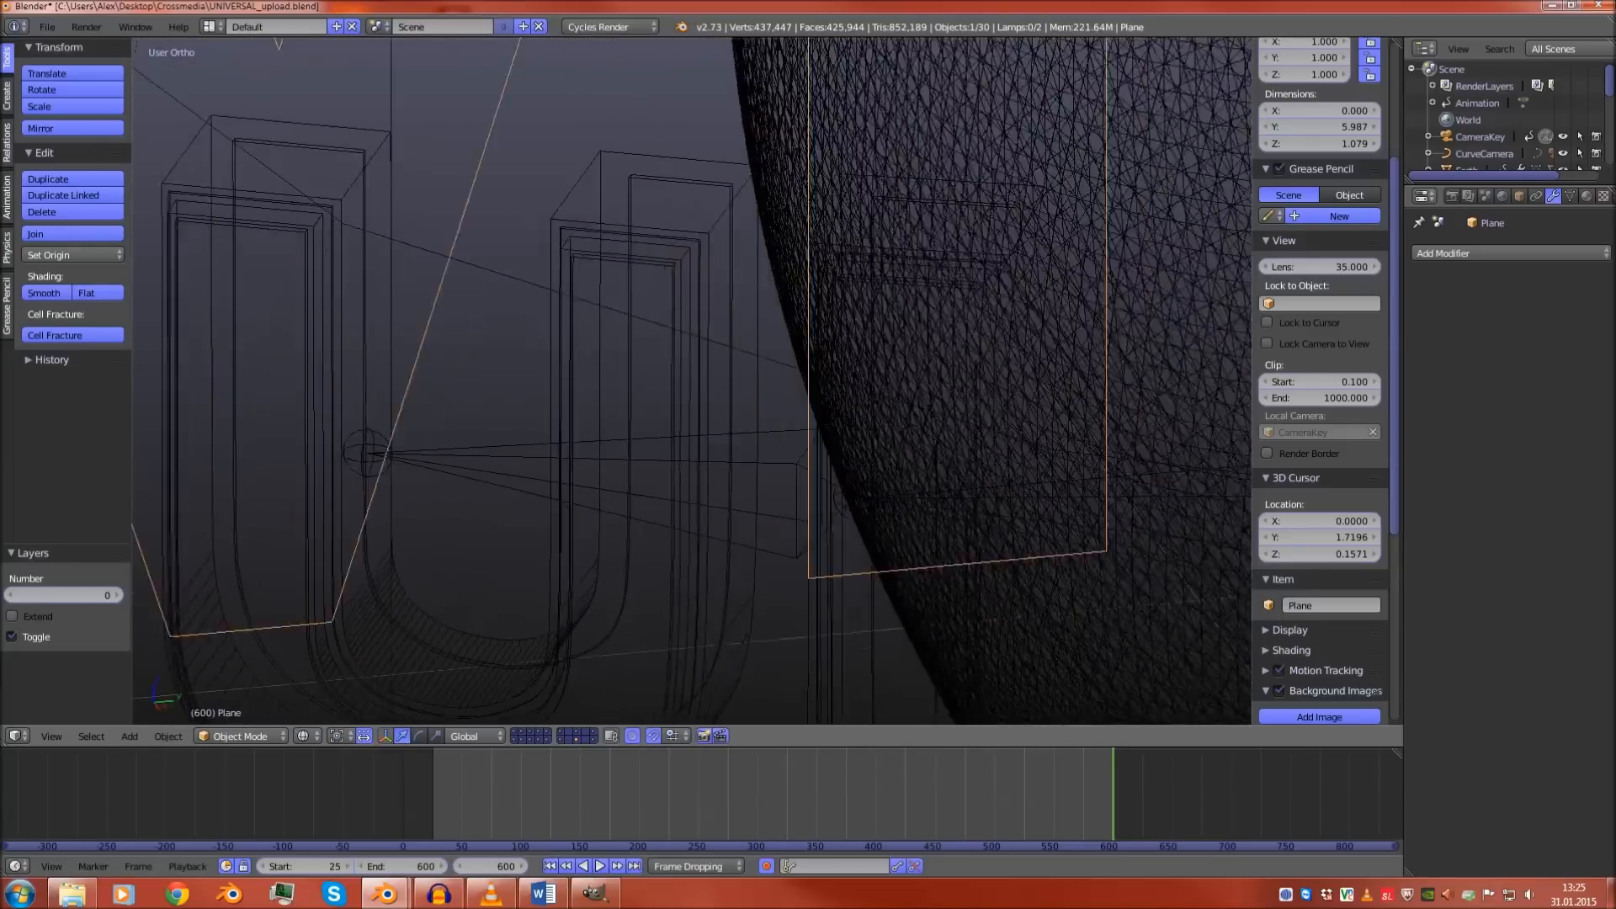
middle_drag(690, 379, 665, 357)
right_click(661, 350)
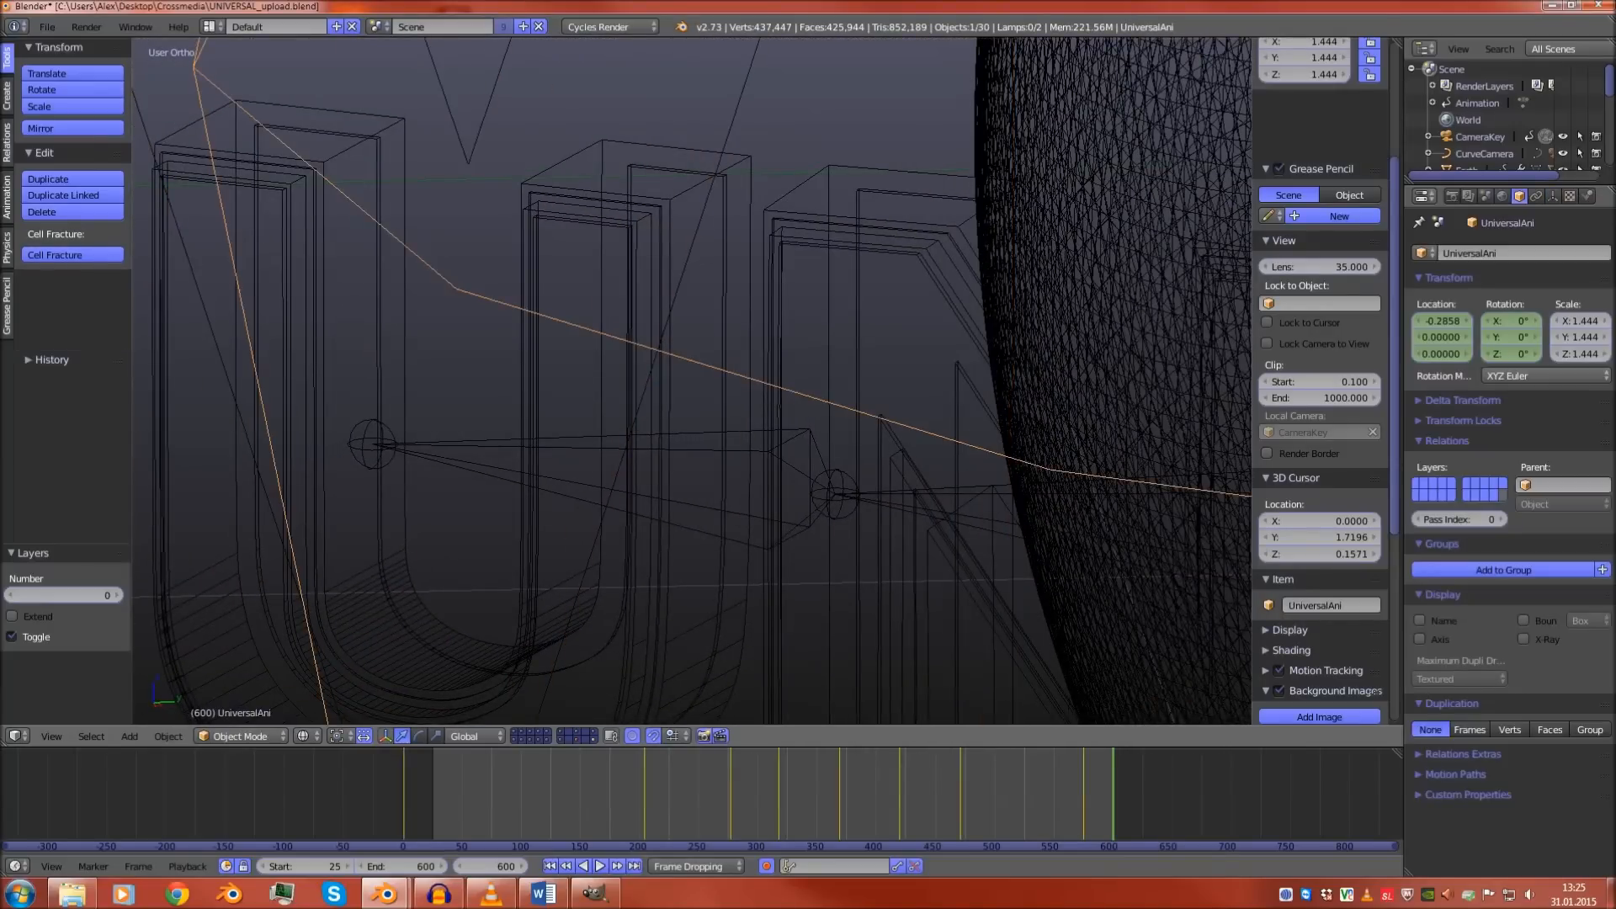
right_click(661, 350)
right_click(661, 350)
right_click(661, 350)
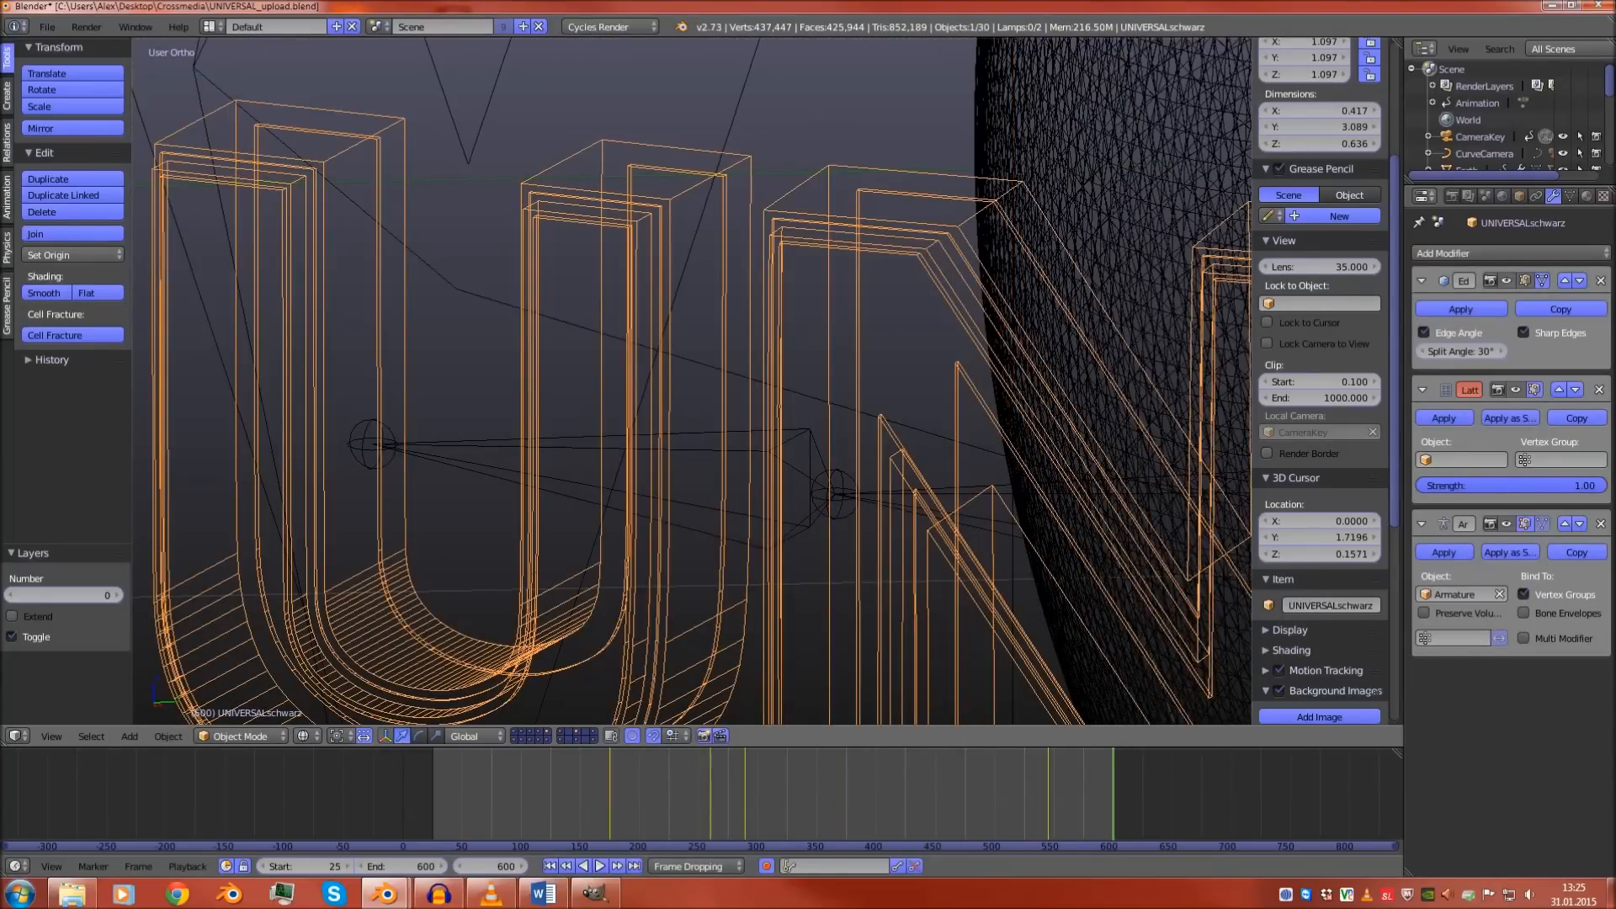
View the UNIVERSALschwarz letters isolated in solid shading and return to the full scene in wireframe
key(KP_Divide)
key(z)
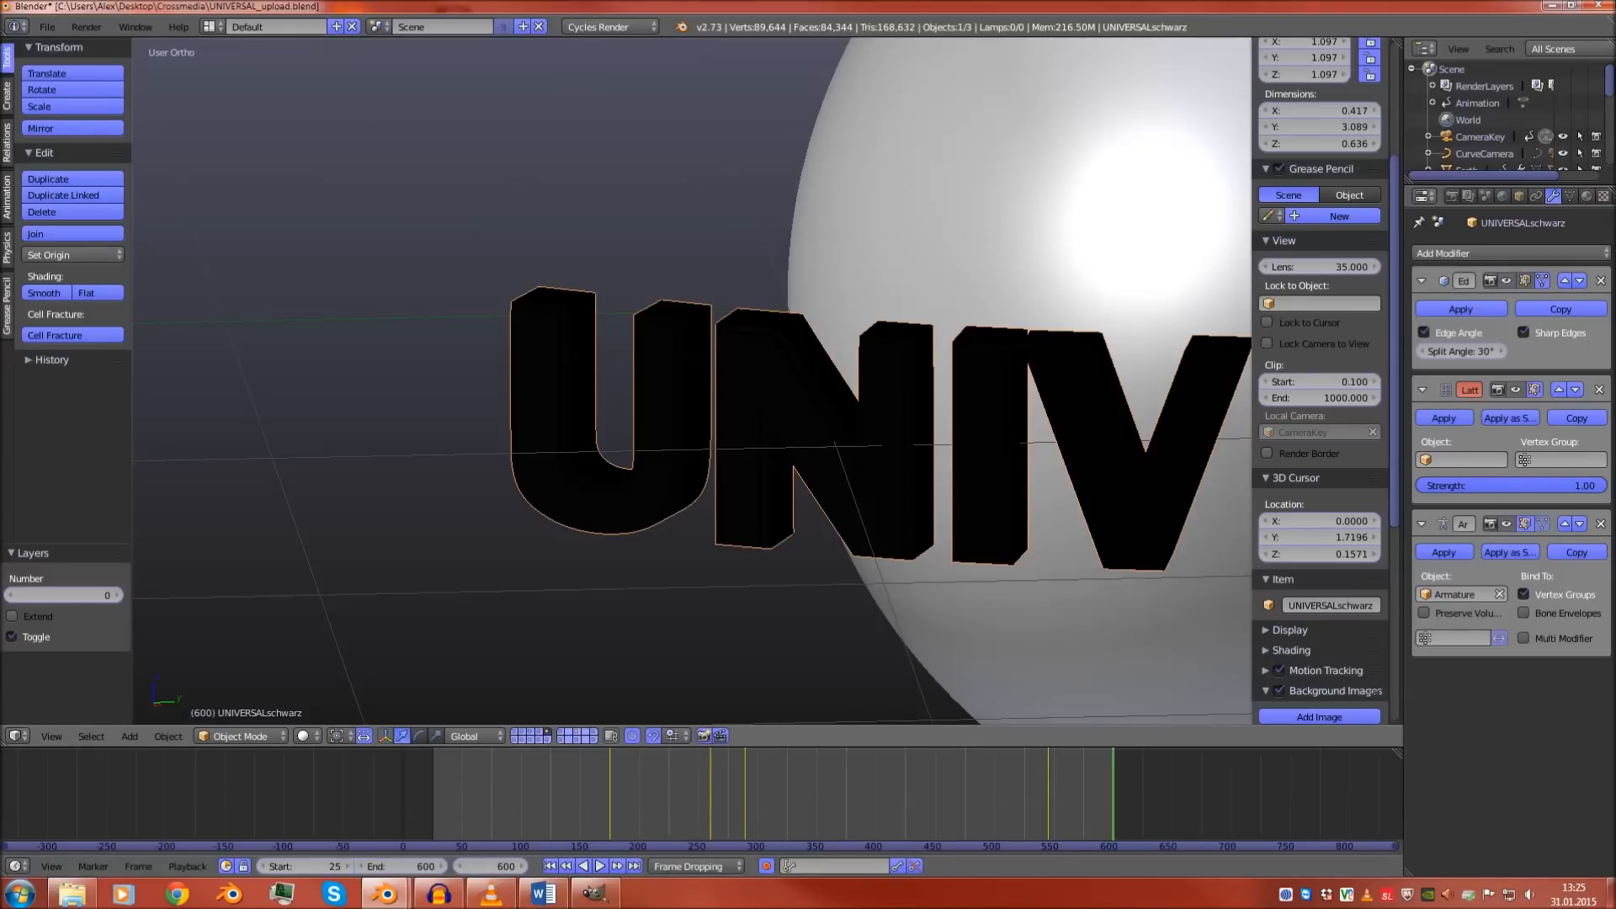
key(KP_Divide)
key(z)
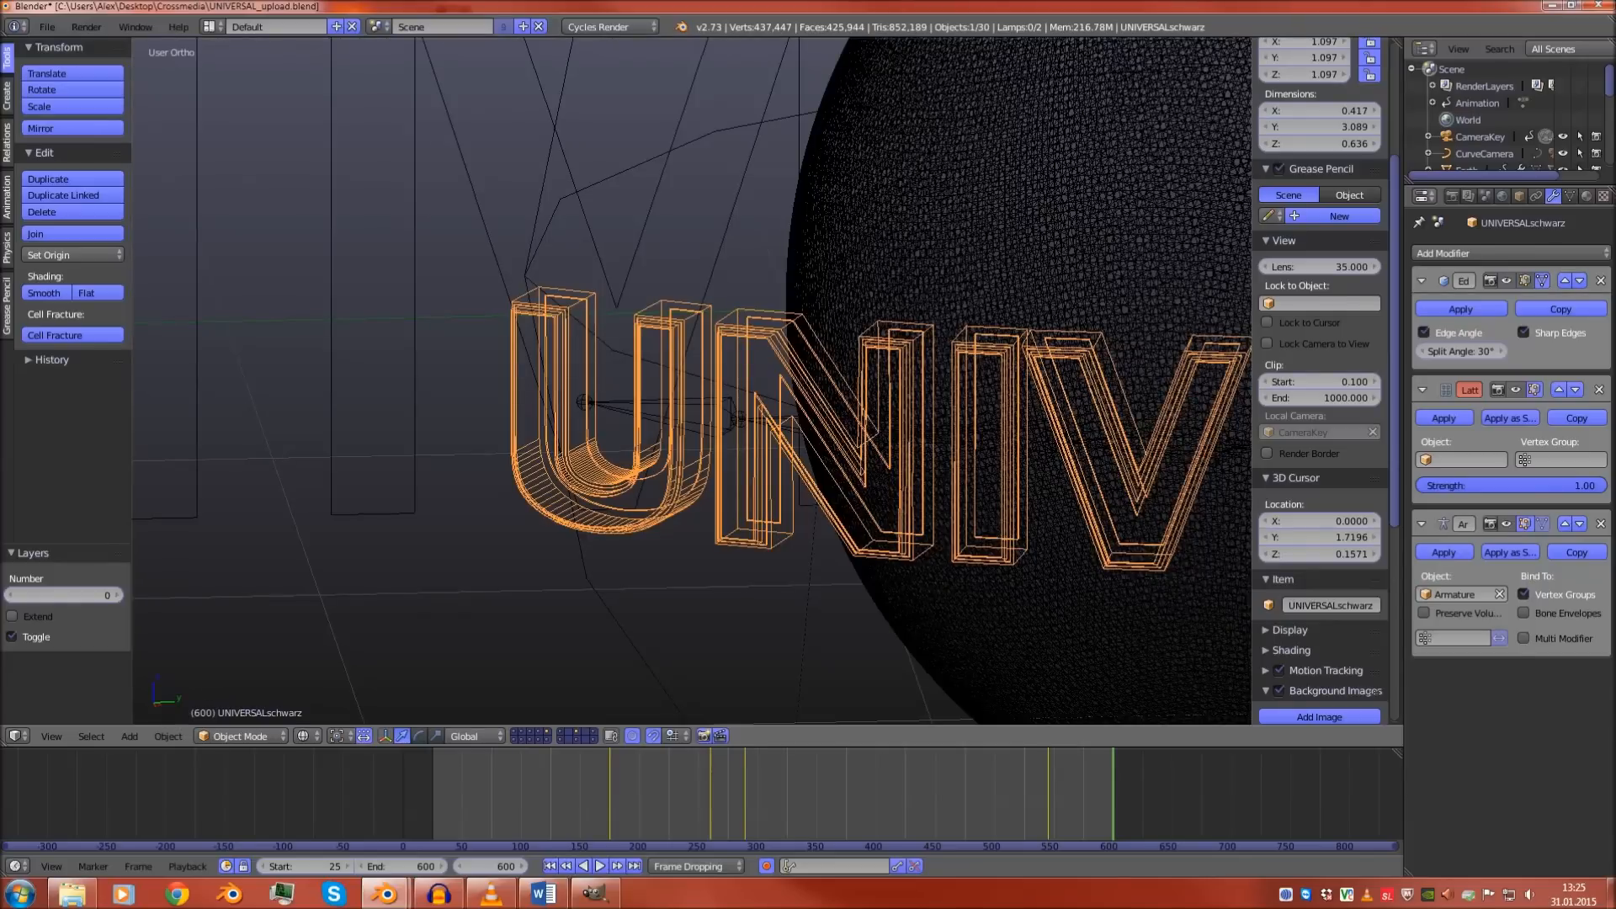
Isolate the UNIVERSAL lettering in solid shading and examine the gold borders around its letters
key(KP_Divide)
key(z)
scroll(692, 381, up, 5)
middle_drag(692, 381, 672, 304)
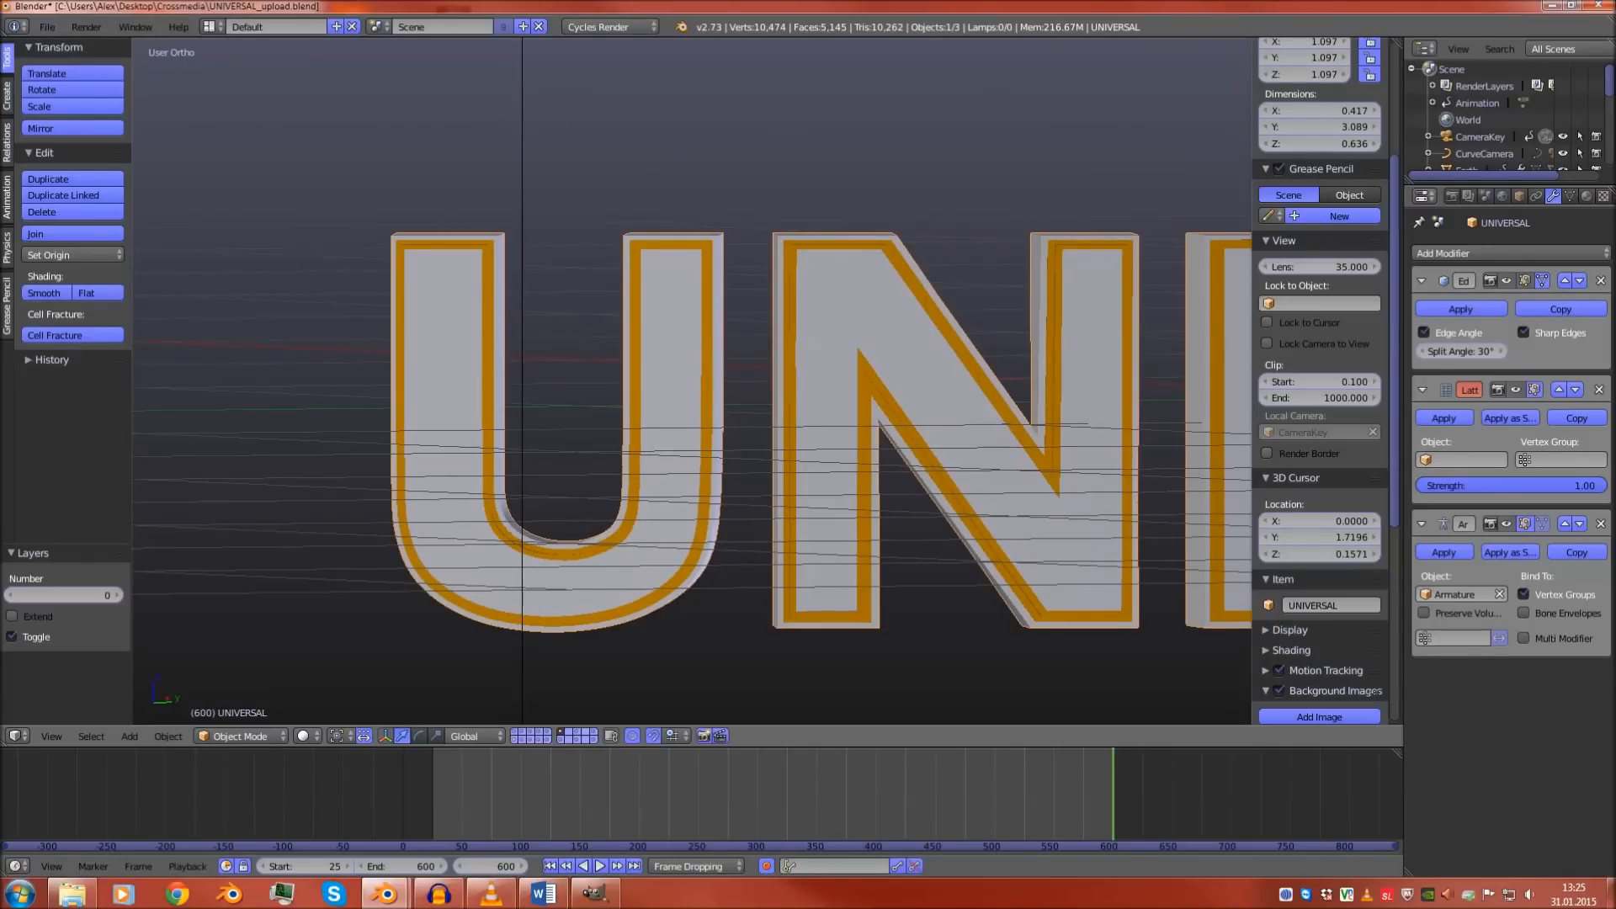
scroll(692, 381, down, 8)
shift+middle_drag(692, 381, 669, 437)
scroll(692, 381, up, 3)
scroll(692, 382, up, 5)
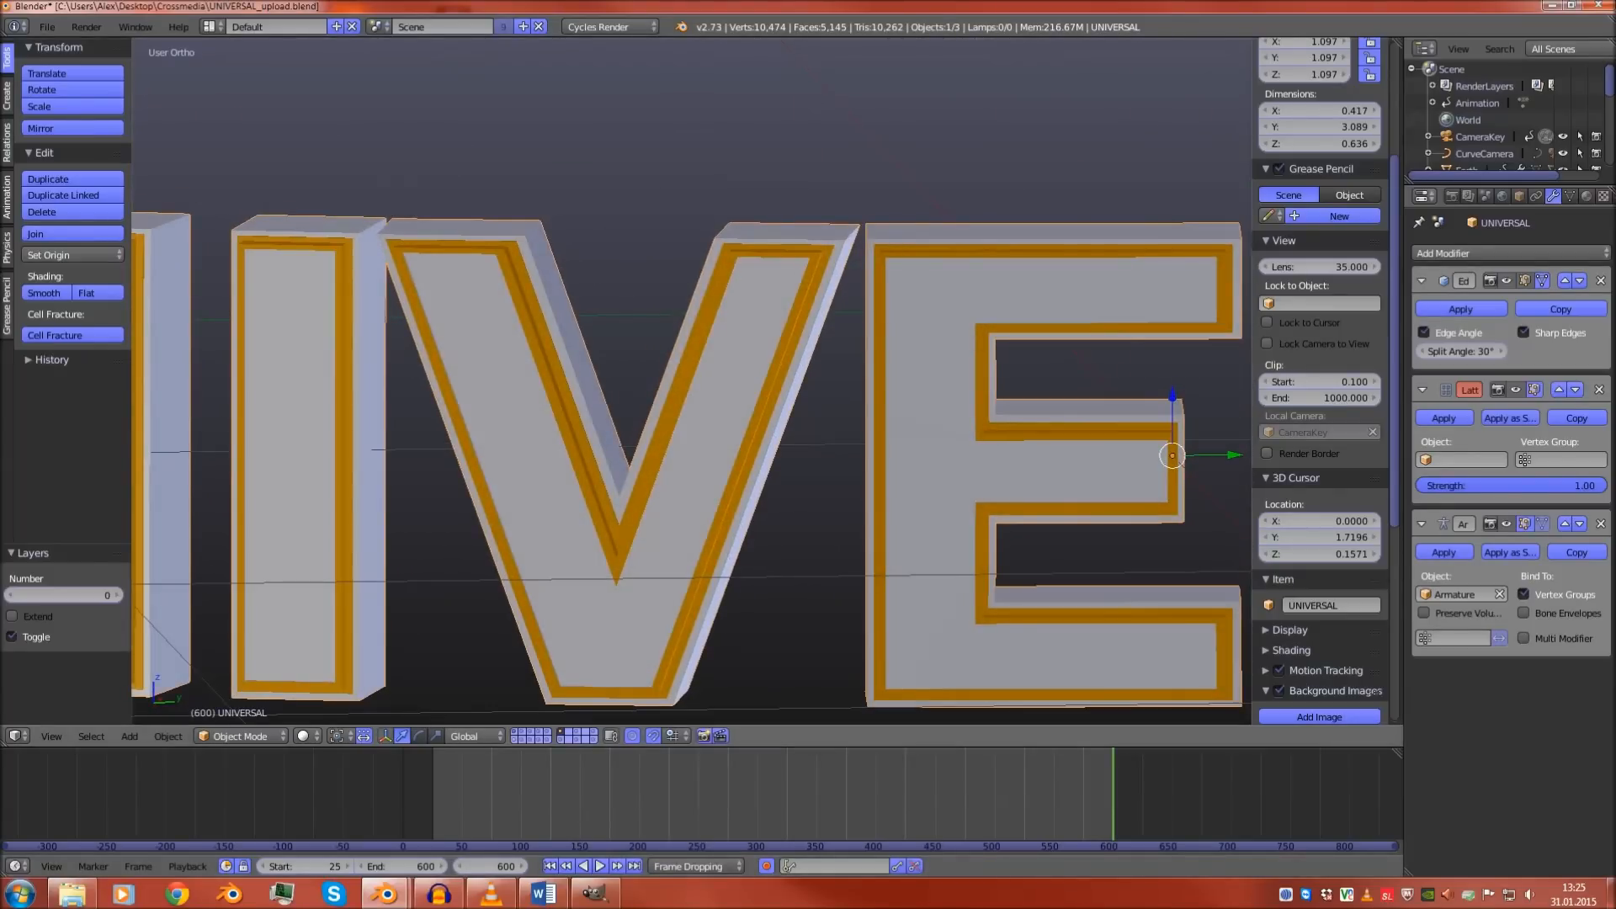
scroll(693, 381, down, 4)
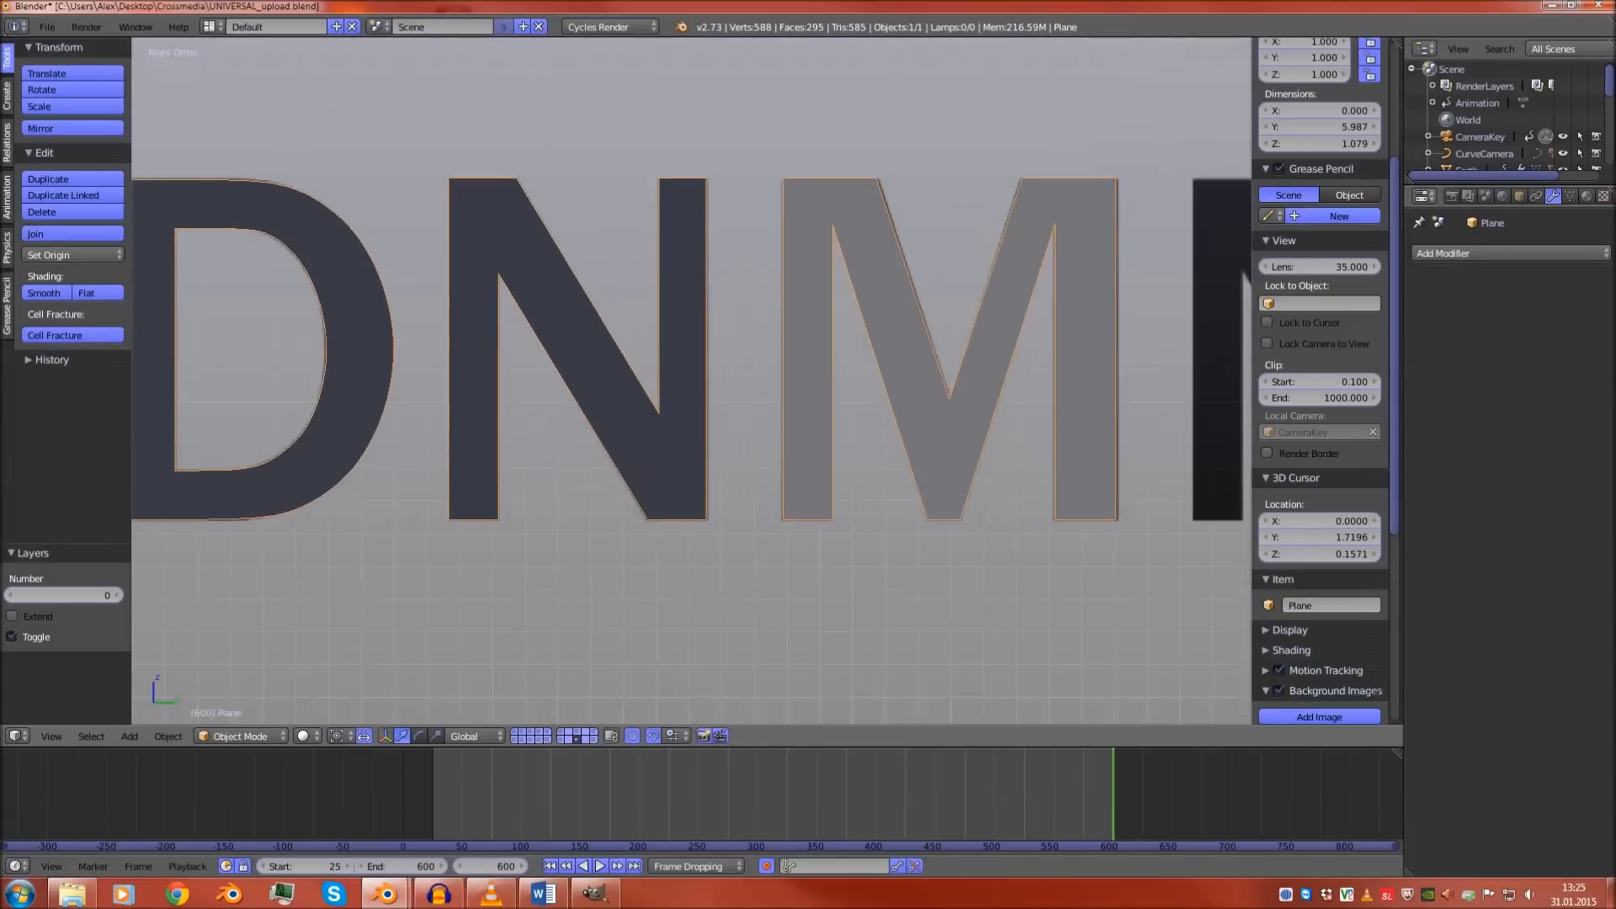
Return to editing the traced letter mesh and select the D's inner edge loop
shift+middle_drag(522, 349, 900, 410)
scroll(692, 381, up, 3)
key(Tab)
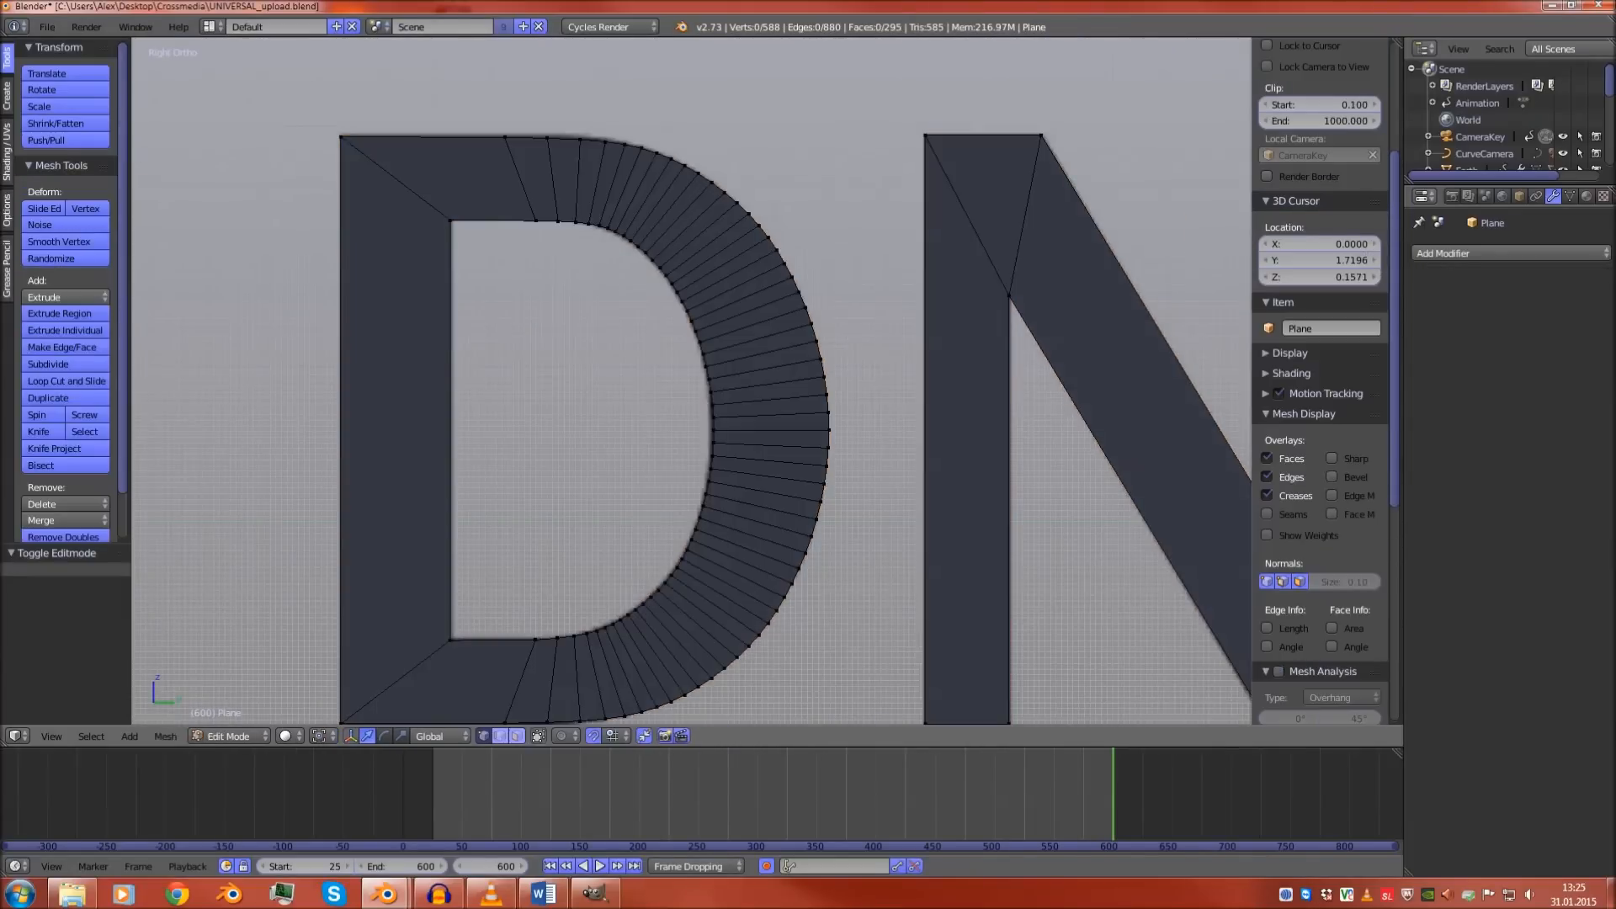
alt+right_click(726, 350)
alt+right_click(706, 366)
scroll(692, 380, up, 2)
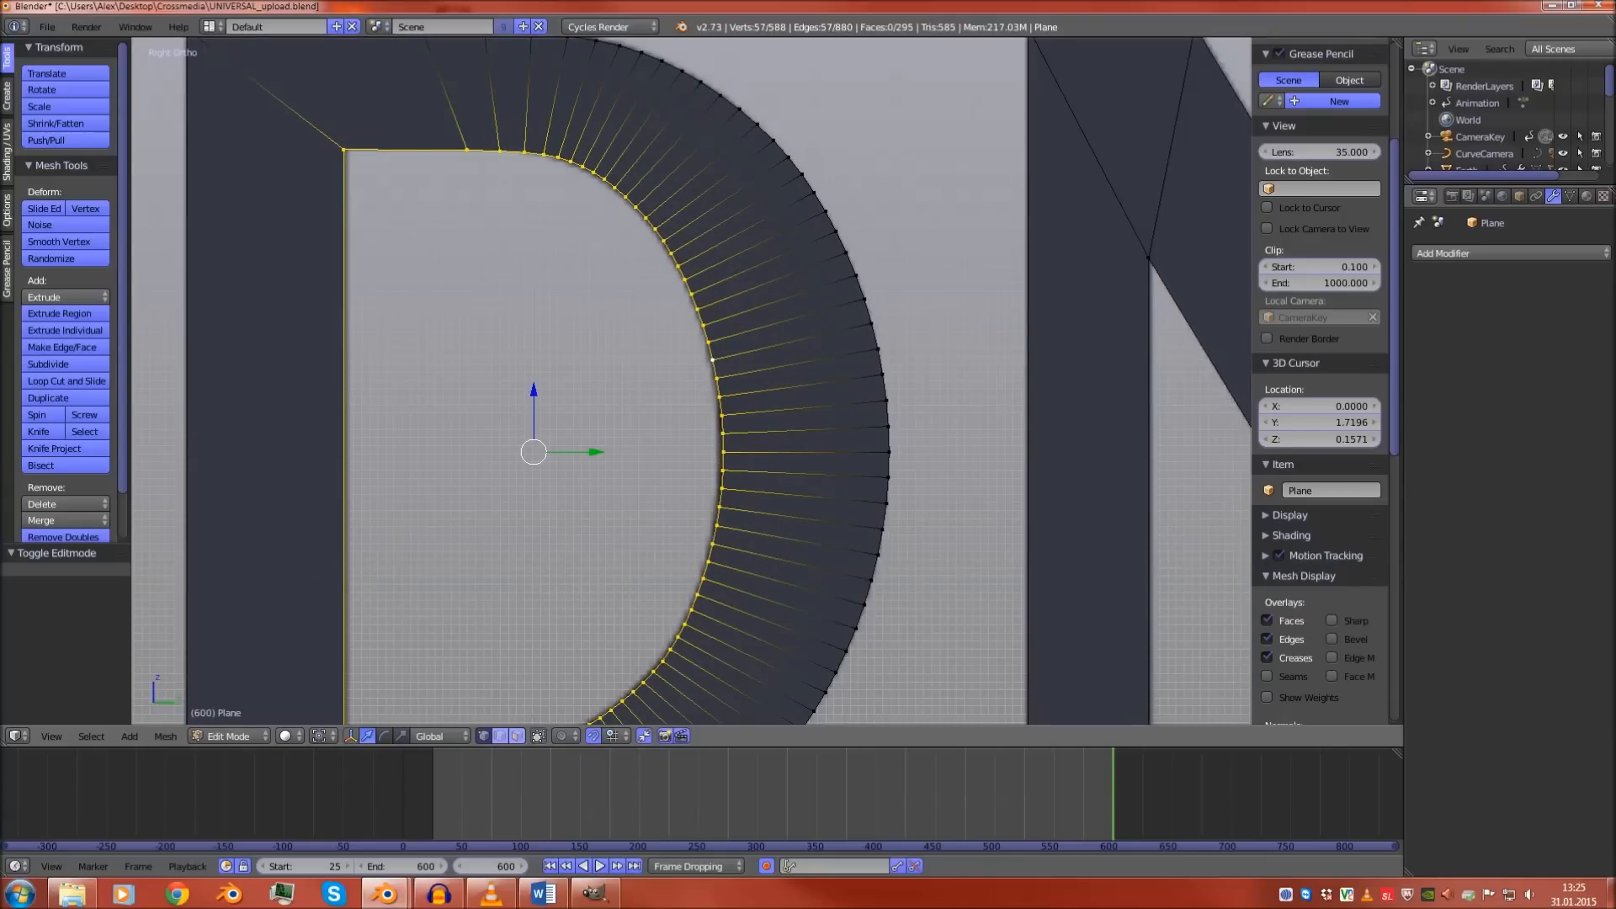
Extrude the D's inner edge loop in place and scale it to 0.919 to start an inner border
scroll(783, 454, down, 2)
key(e)
key(Escape)
key(s)
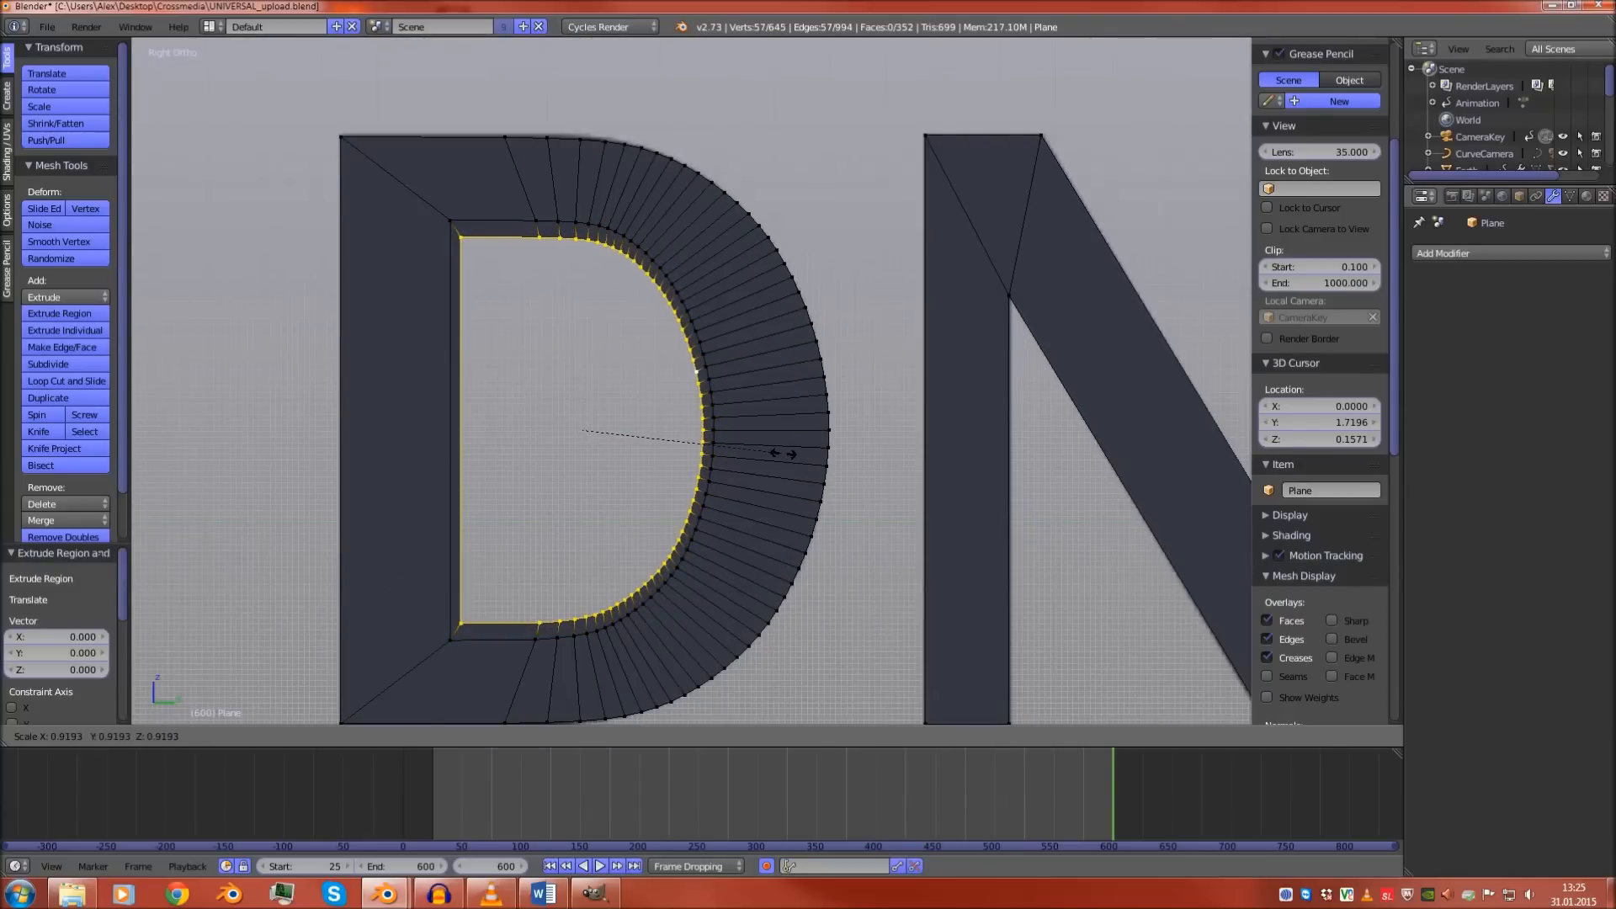
click(783, 454)
Scale the D's new inner loop to 0.915 along Y and then uniformly to 0.966
key(s)
key(y)
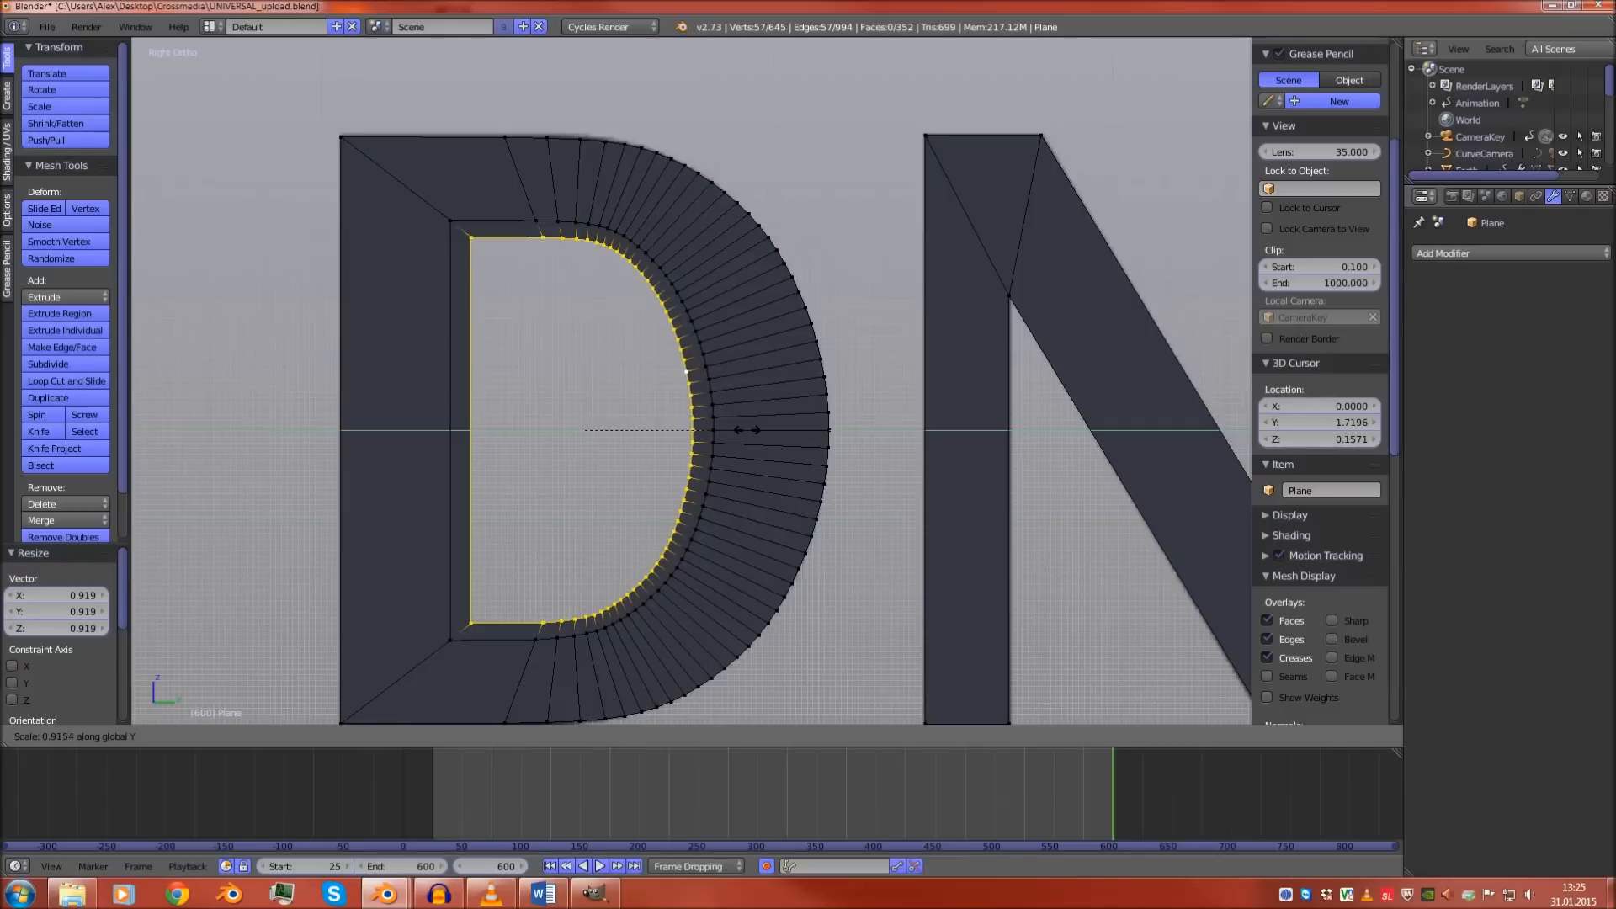
click(747, 427)
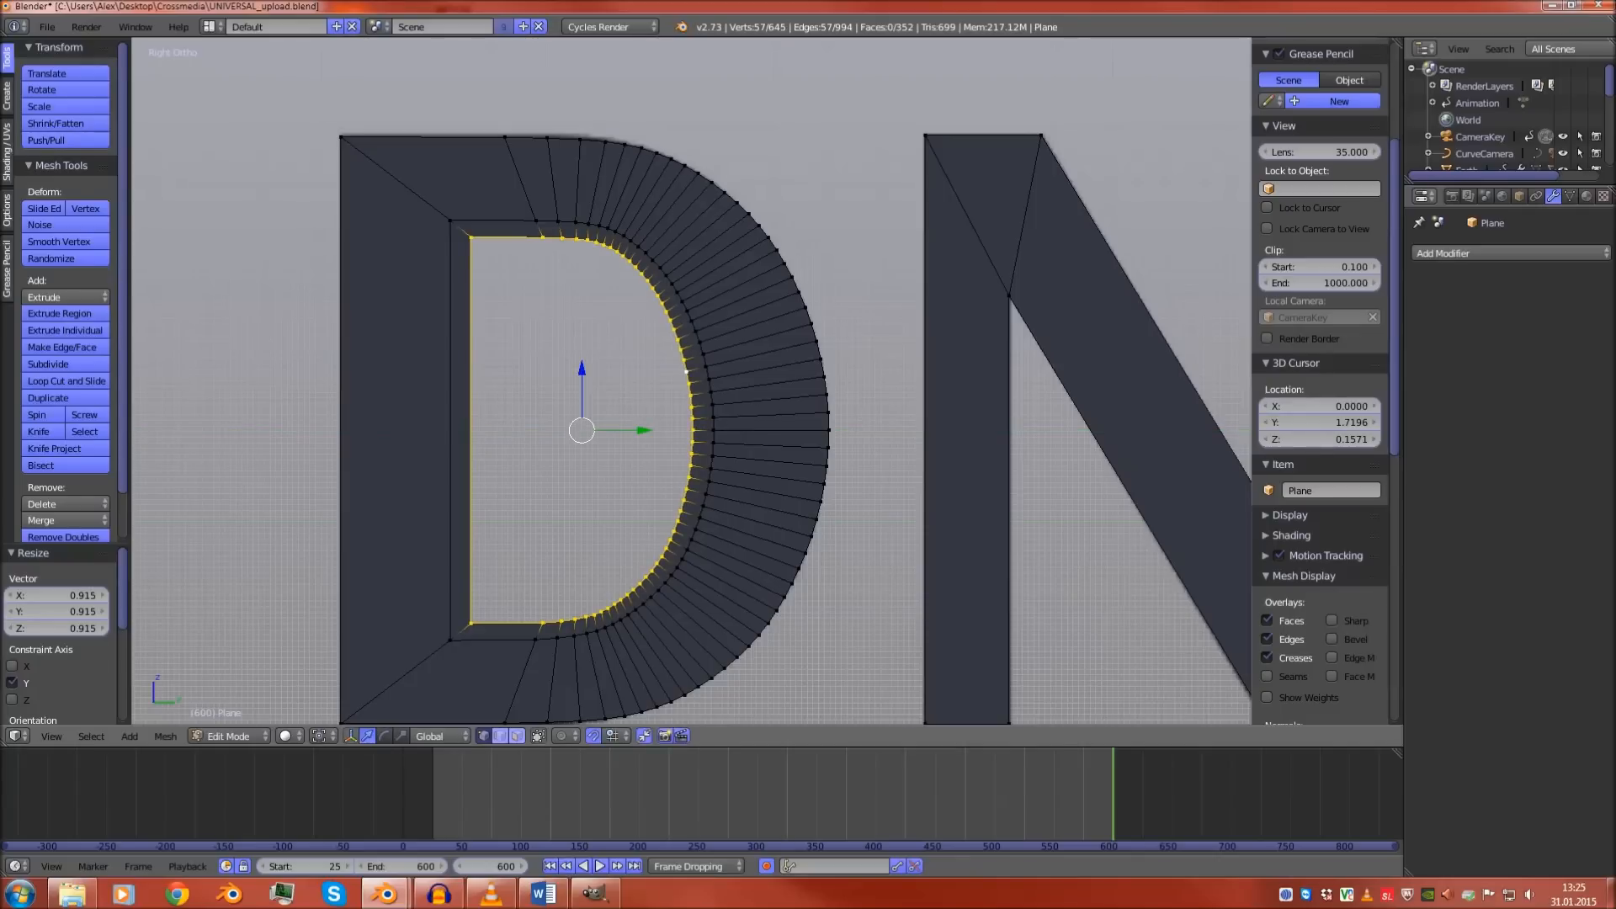
key(s)
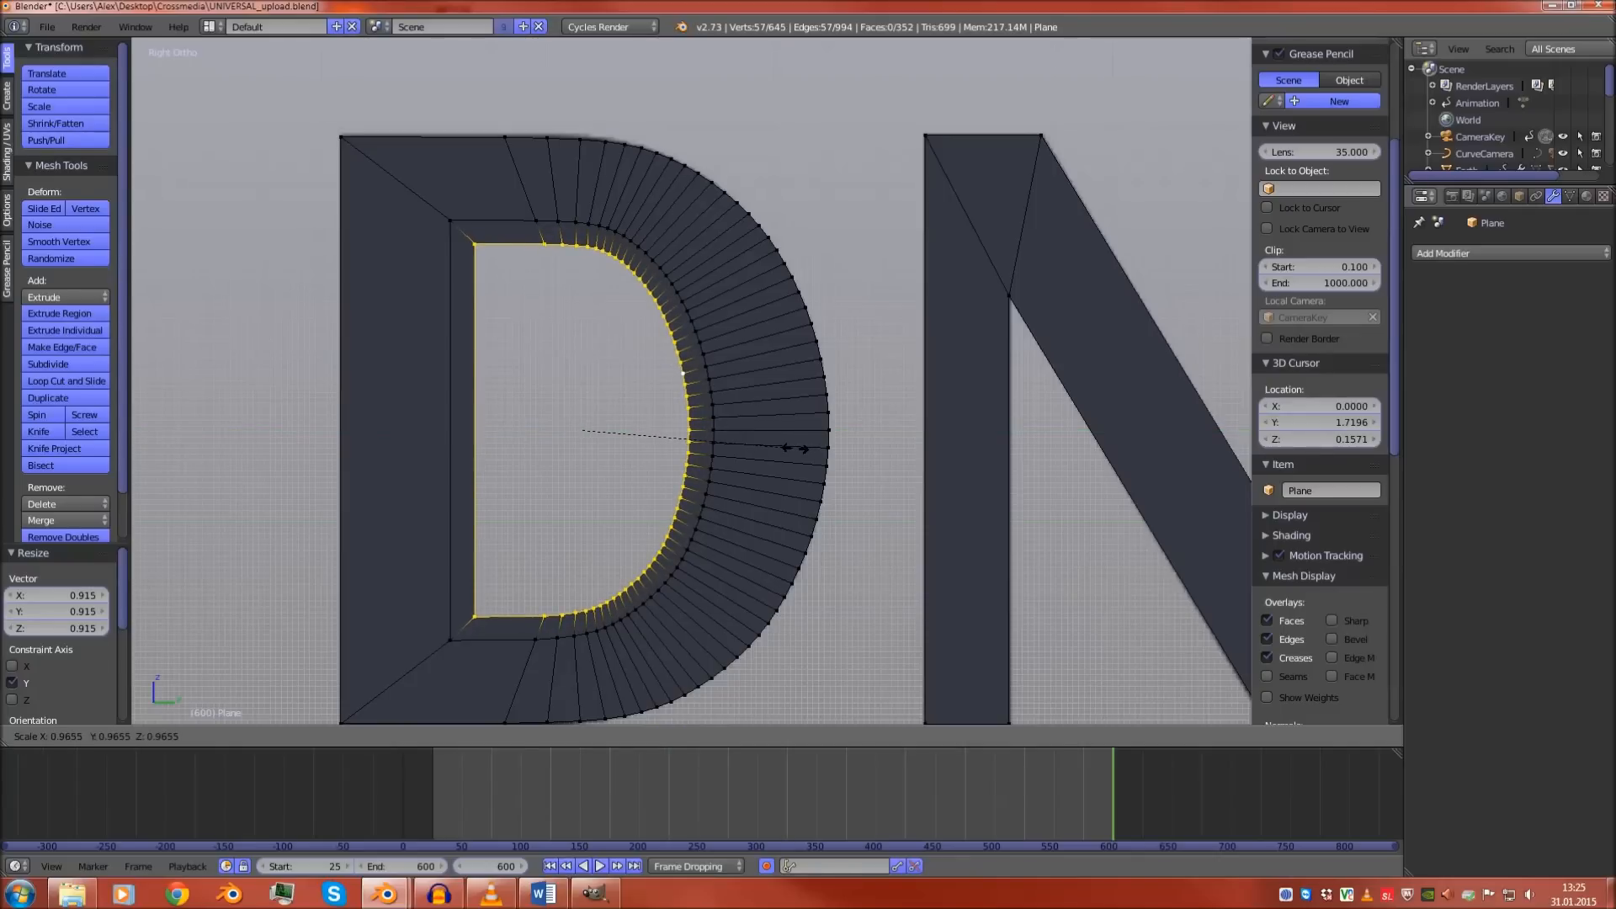
click(796, 448)
Extrude the D's outer edge loop in place and scale it uniformly to 1.076
alt+right_click(673, 157)
scroll(783, 421, down, 3)
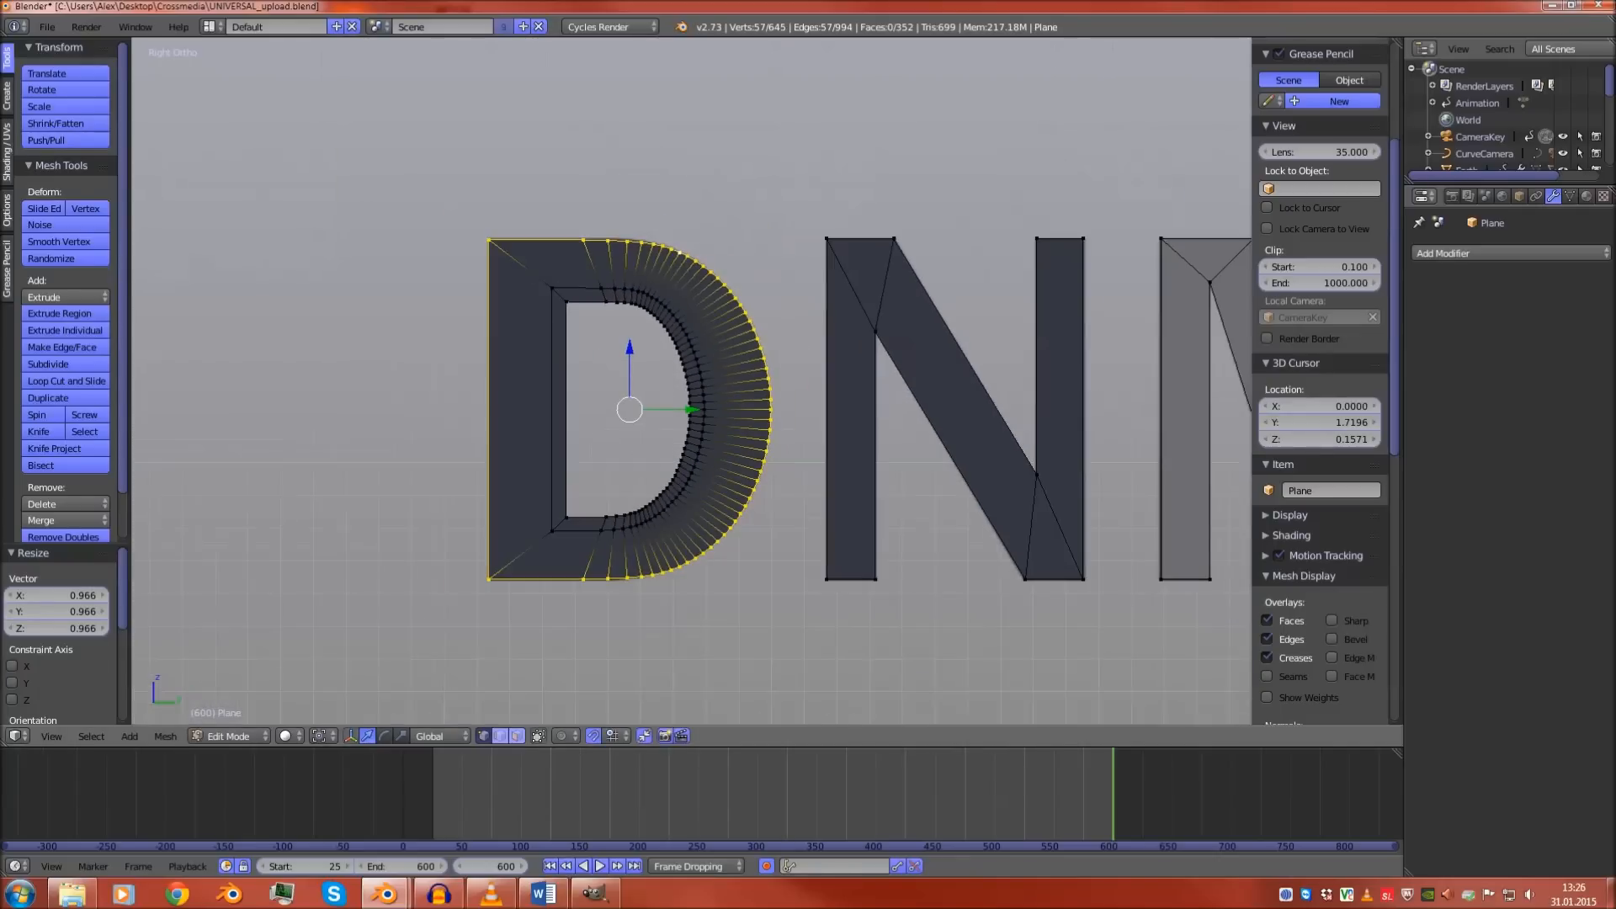
key(e)
click(788, 427)
key(s)
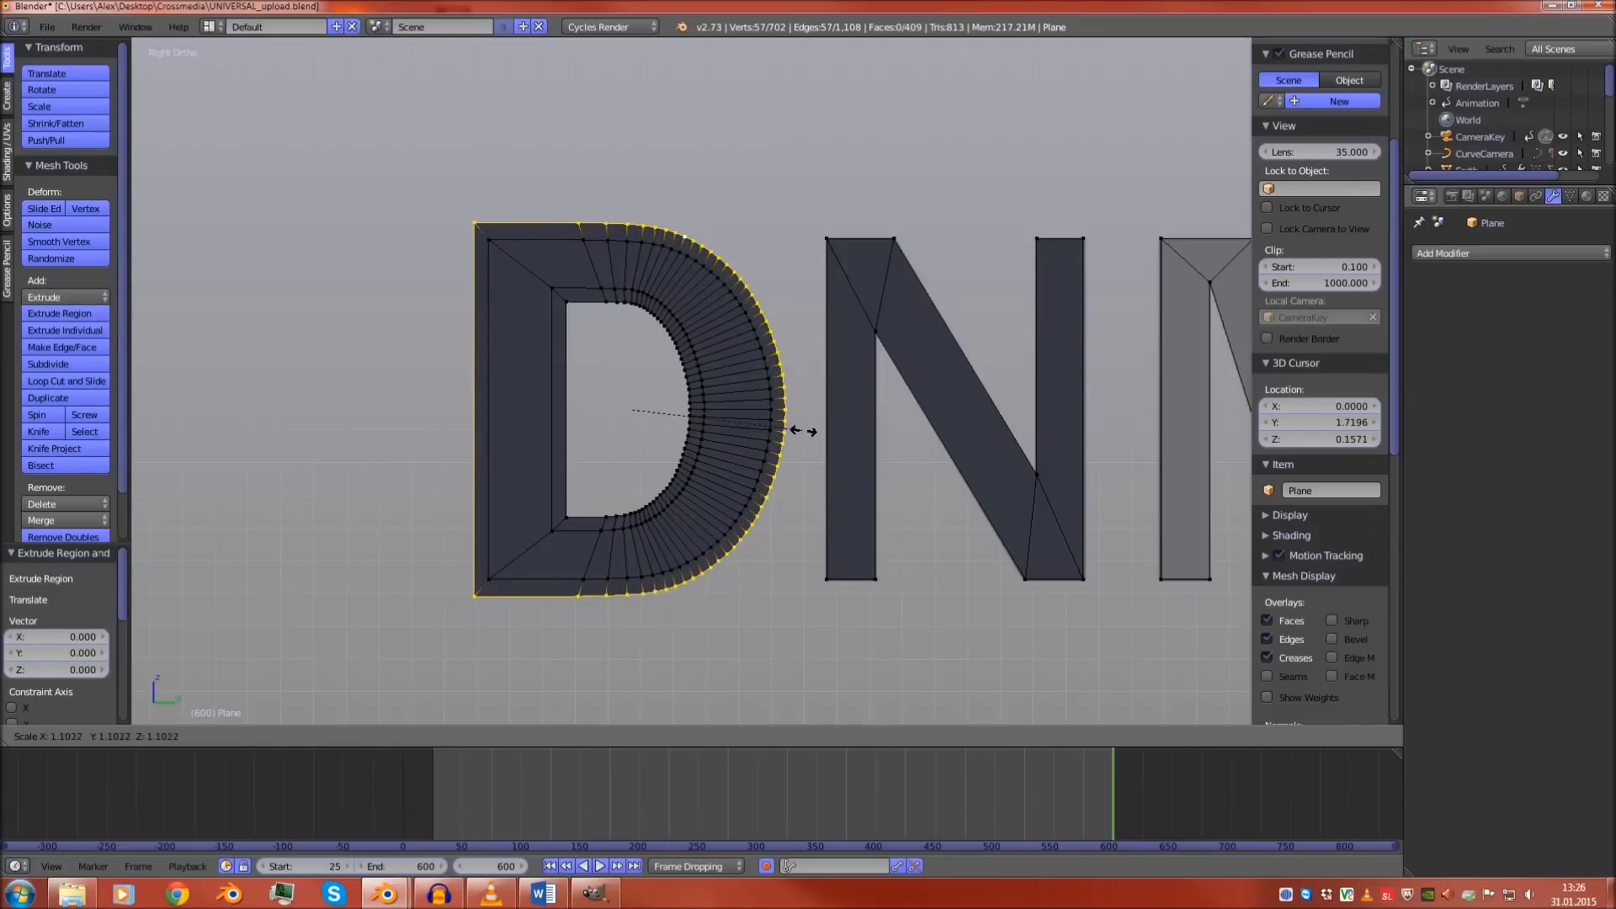
click(810, 432)
Scale the D's new outer loop along Y to about 1.03 to even out the border width
key(s)
key(y)
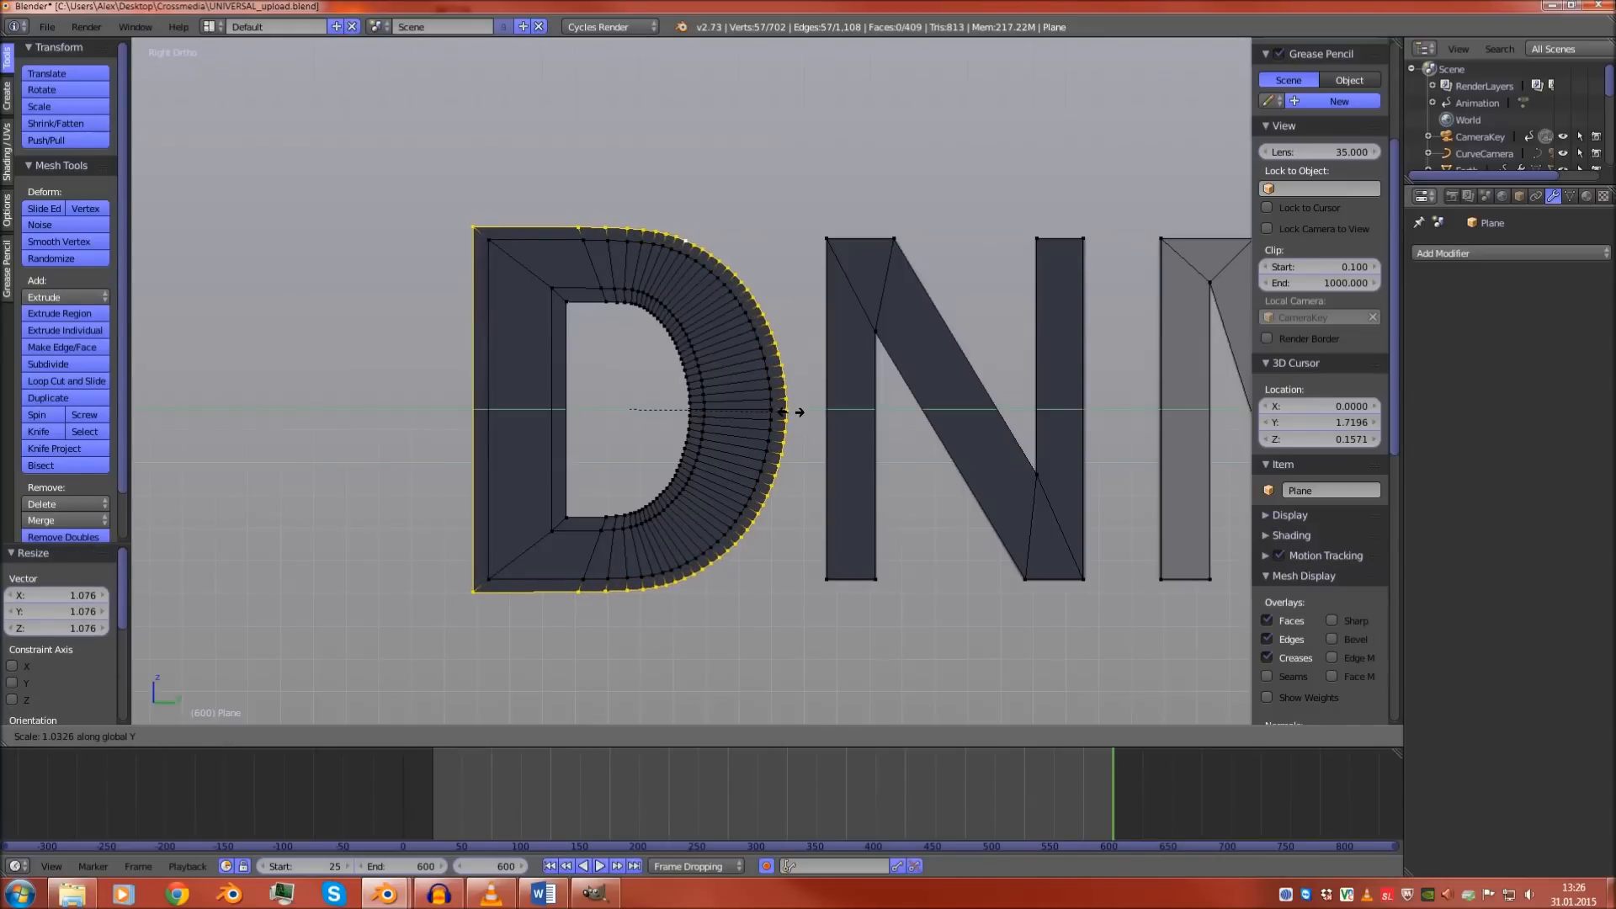
key(Return)
Extrude the left and top-left edges of the first N and shift them about 0.045 outward along negative Y to start an outer border
key(Tab)
shift+middle_drag(809, 425, 548, 459)
key(Tab)
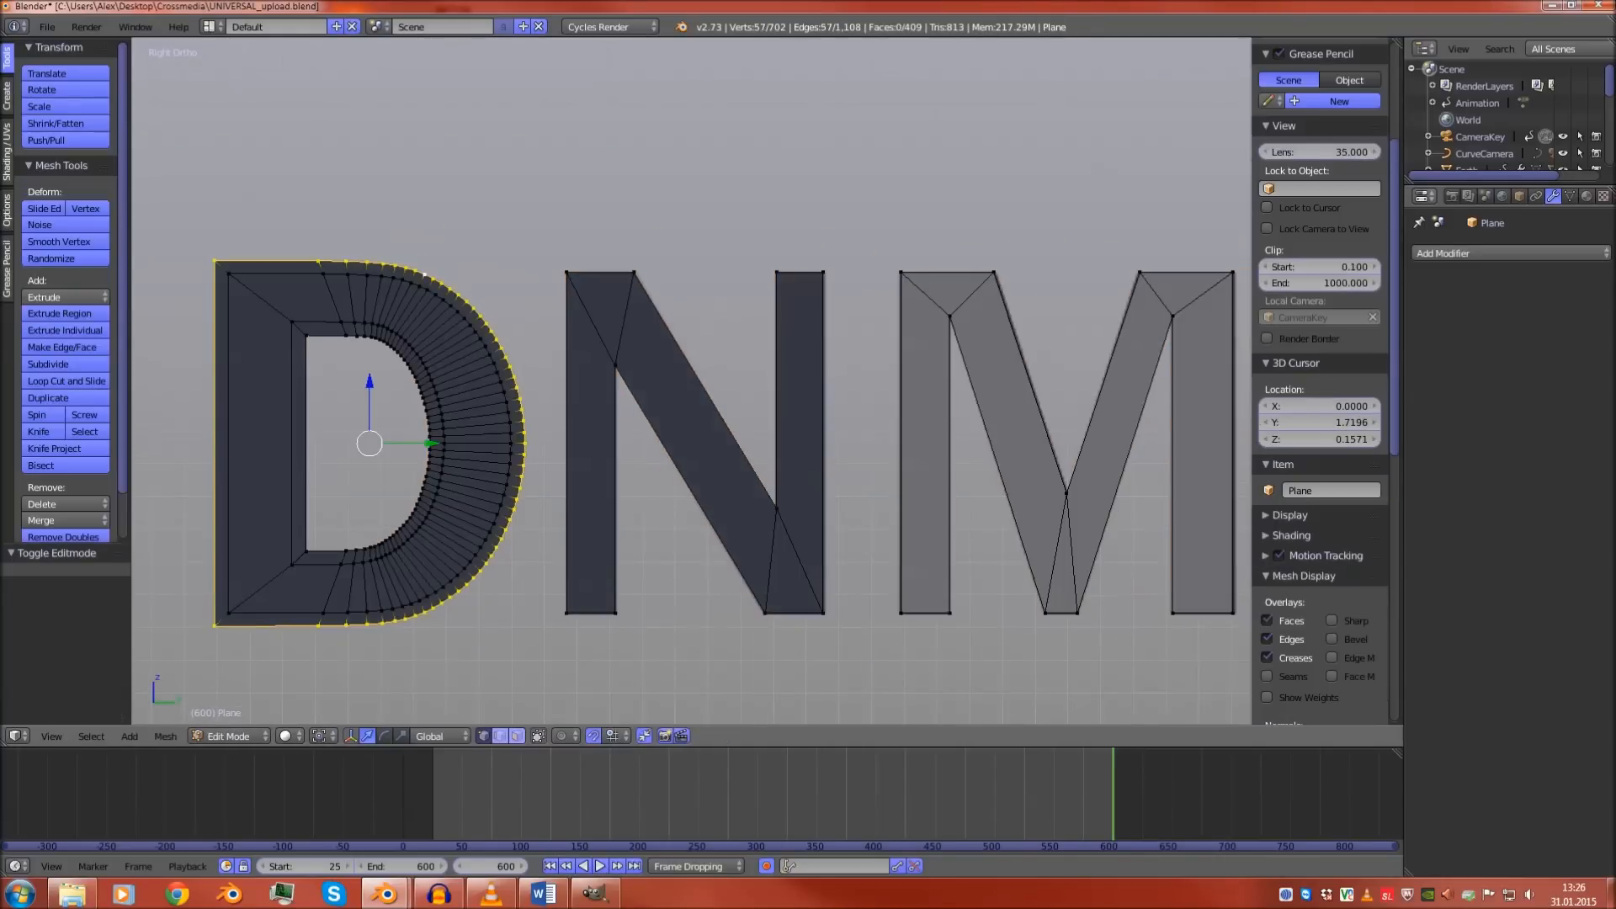
right_click(634, 272)
shift+right_click(566, 271)
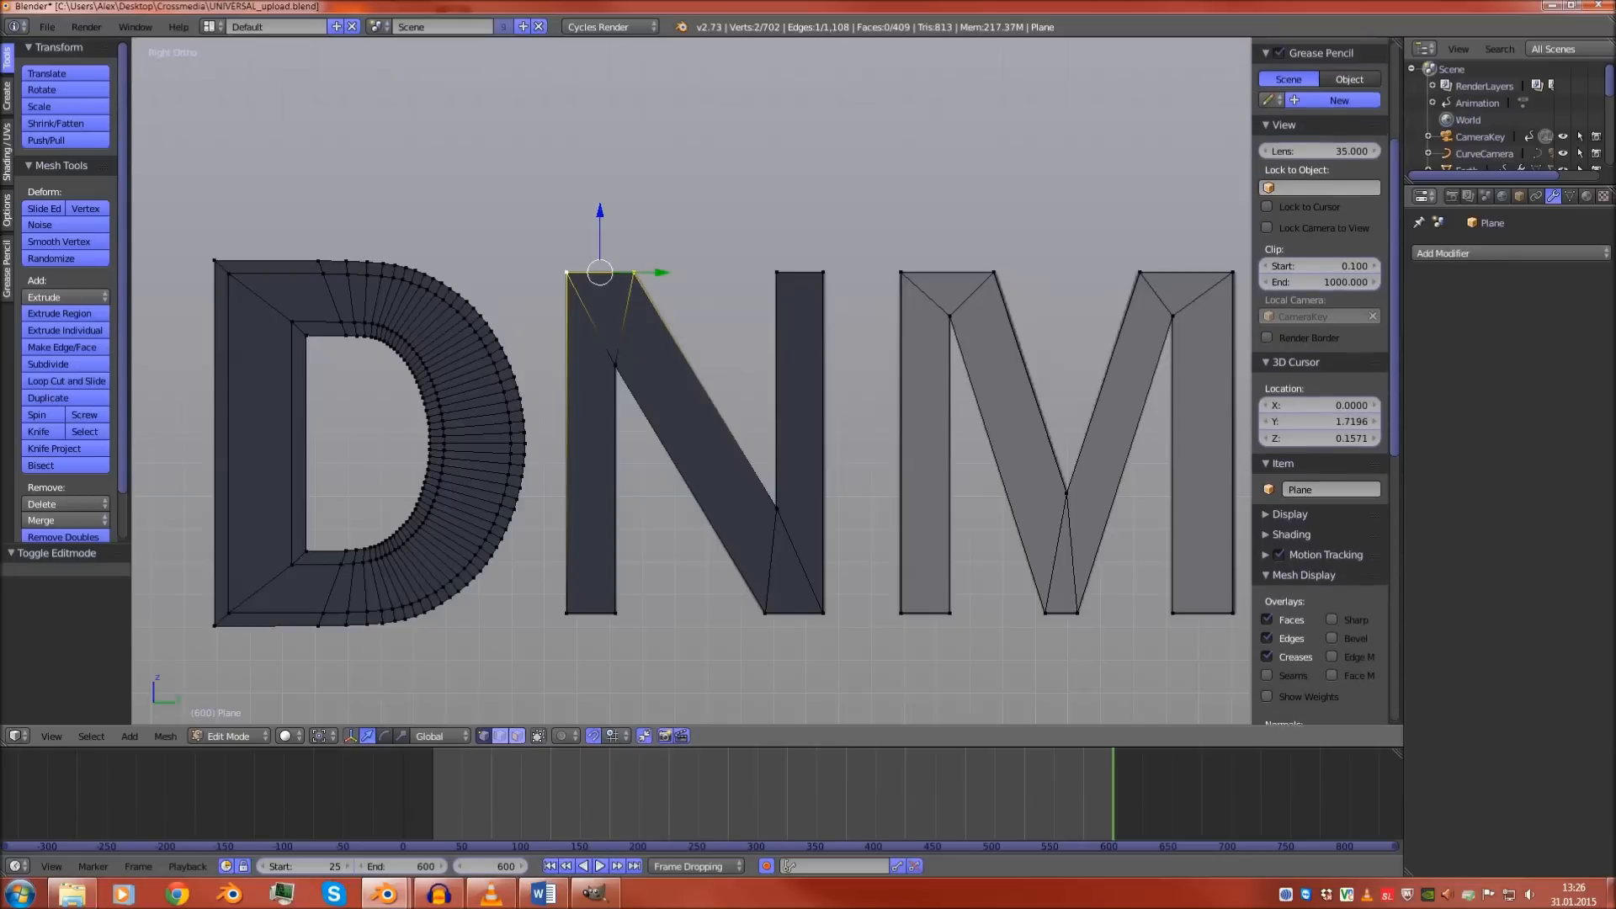
alt+right_click(623, 272)
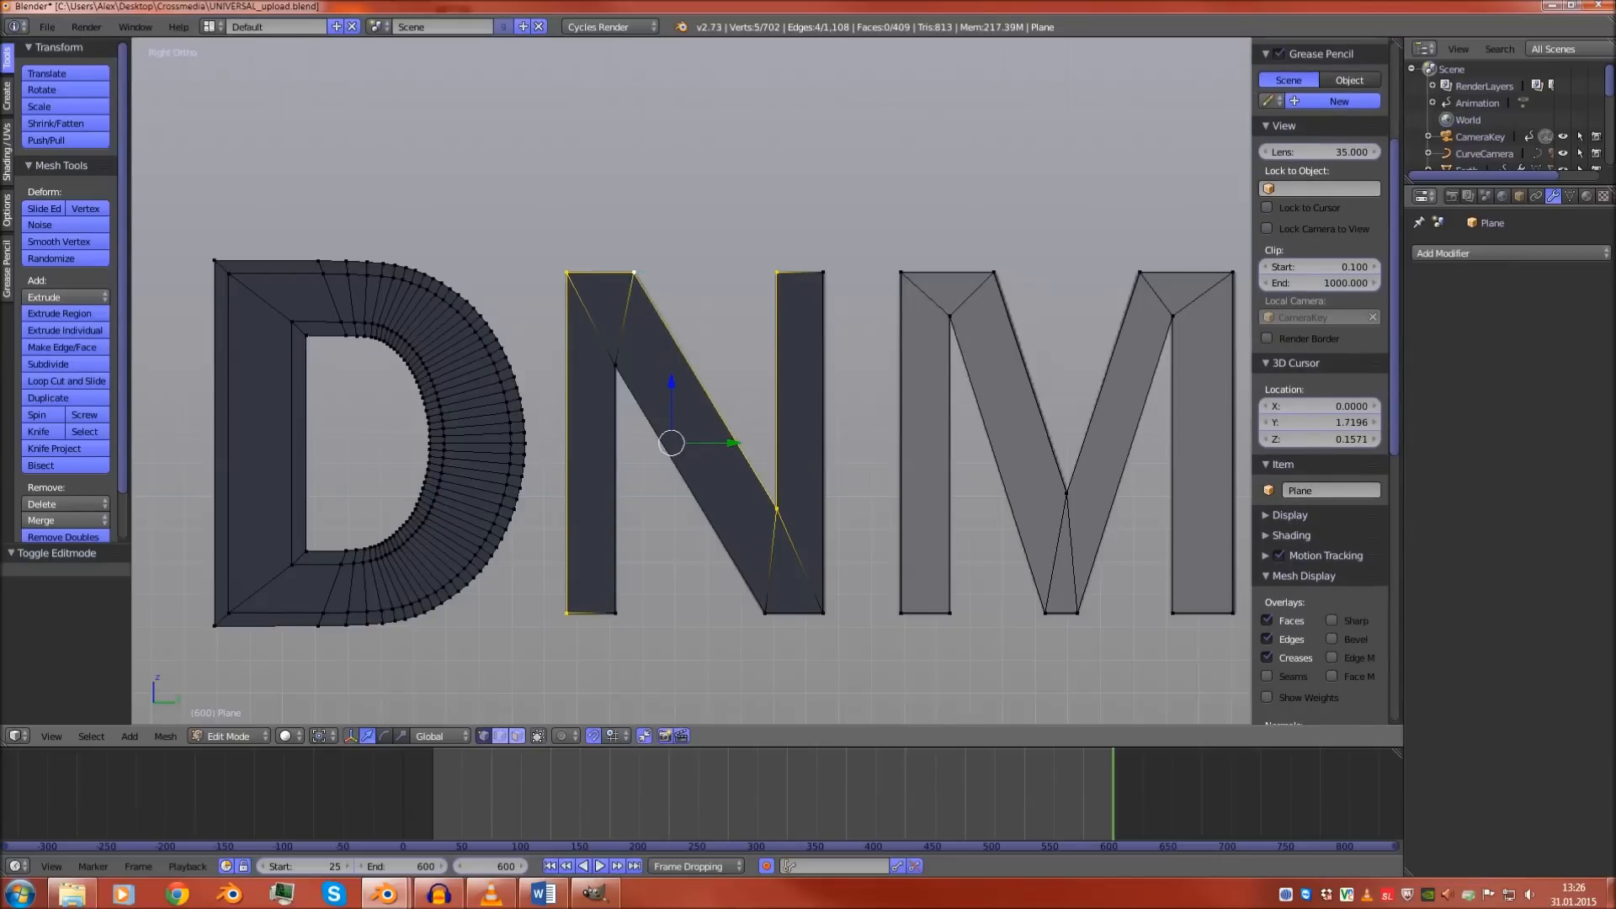
shift+right_click(777, 508)
shift+right_click(777, 272)
scroll(691, 380, up, 2)
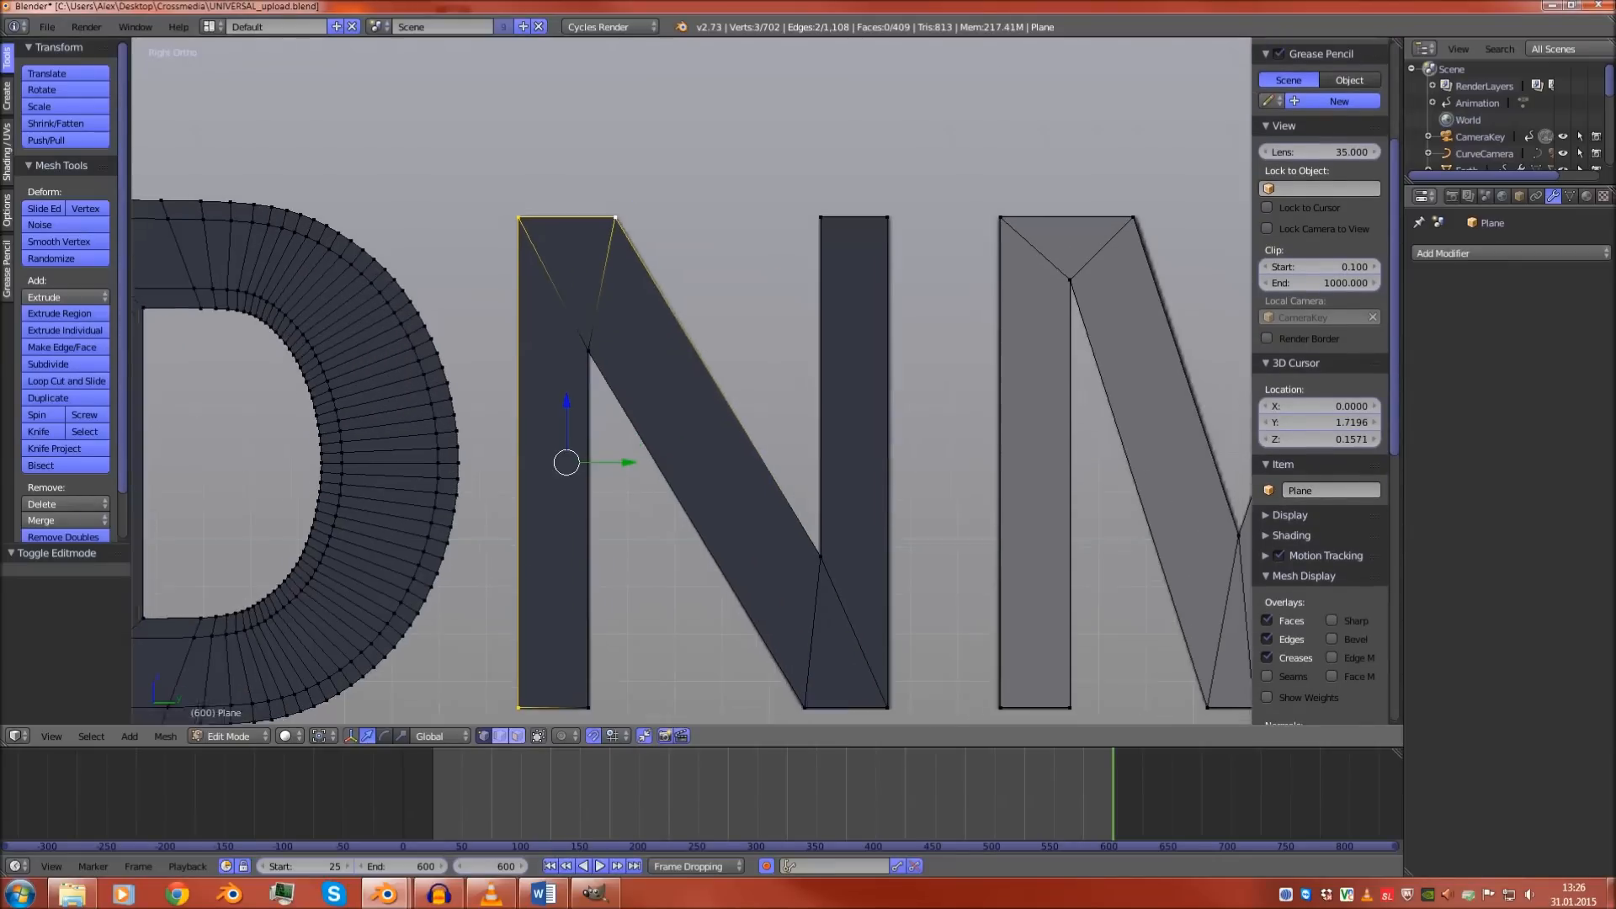
shift+middle_drag(692, 380, 819, 279)
key(e)
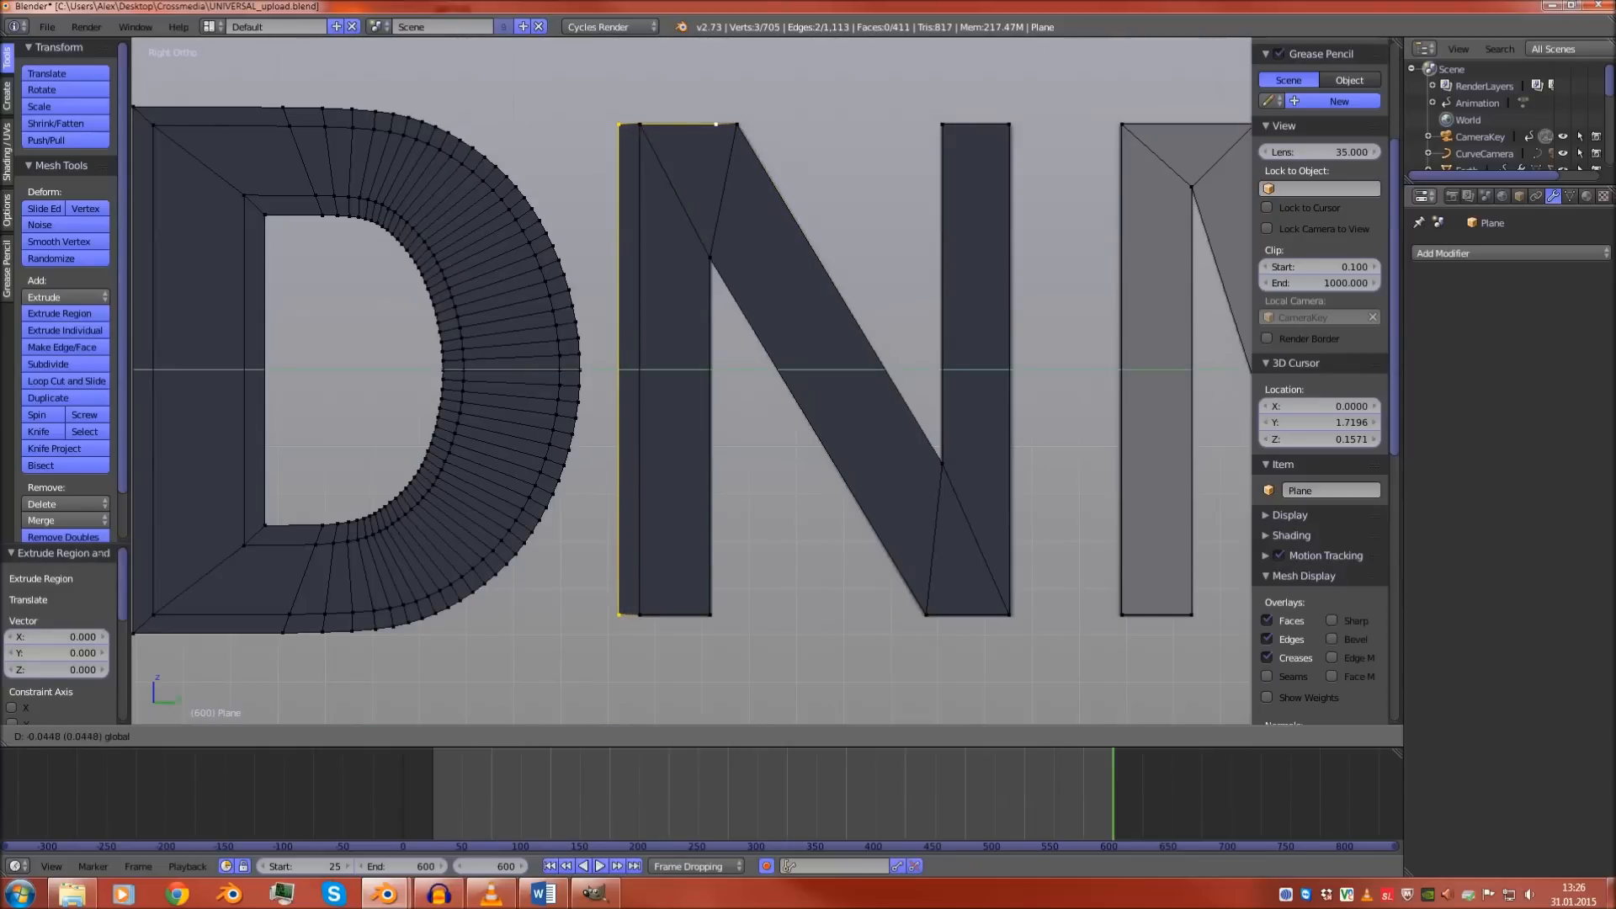
drag(721, 368, 721, 368)
Raise the N's new border edges along Z and move their upper-right end vertex 0.095 along Y
drag(667, 311, 668, 296)
right_click(716, 109)
drag(774, 110, 818, 109)
Extrude the vertex where the N's diagonal meets the right stem by -0.046 along Y and 0.176 along Z
right_click(942, 463)
scroll(943, 463, up, 2)
scroll(942, 463, down, 2)
shift+middle_drag(942, 463, 821, 475)
scroll(816, 475, down, 1)
key(KP_1)
key(KP_3)
scroll(821, 475, up, 2)
key(e)
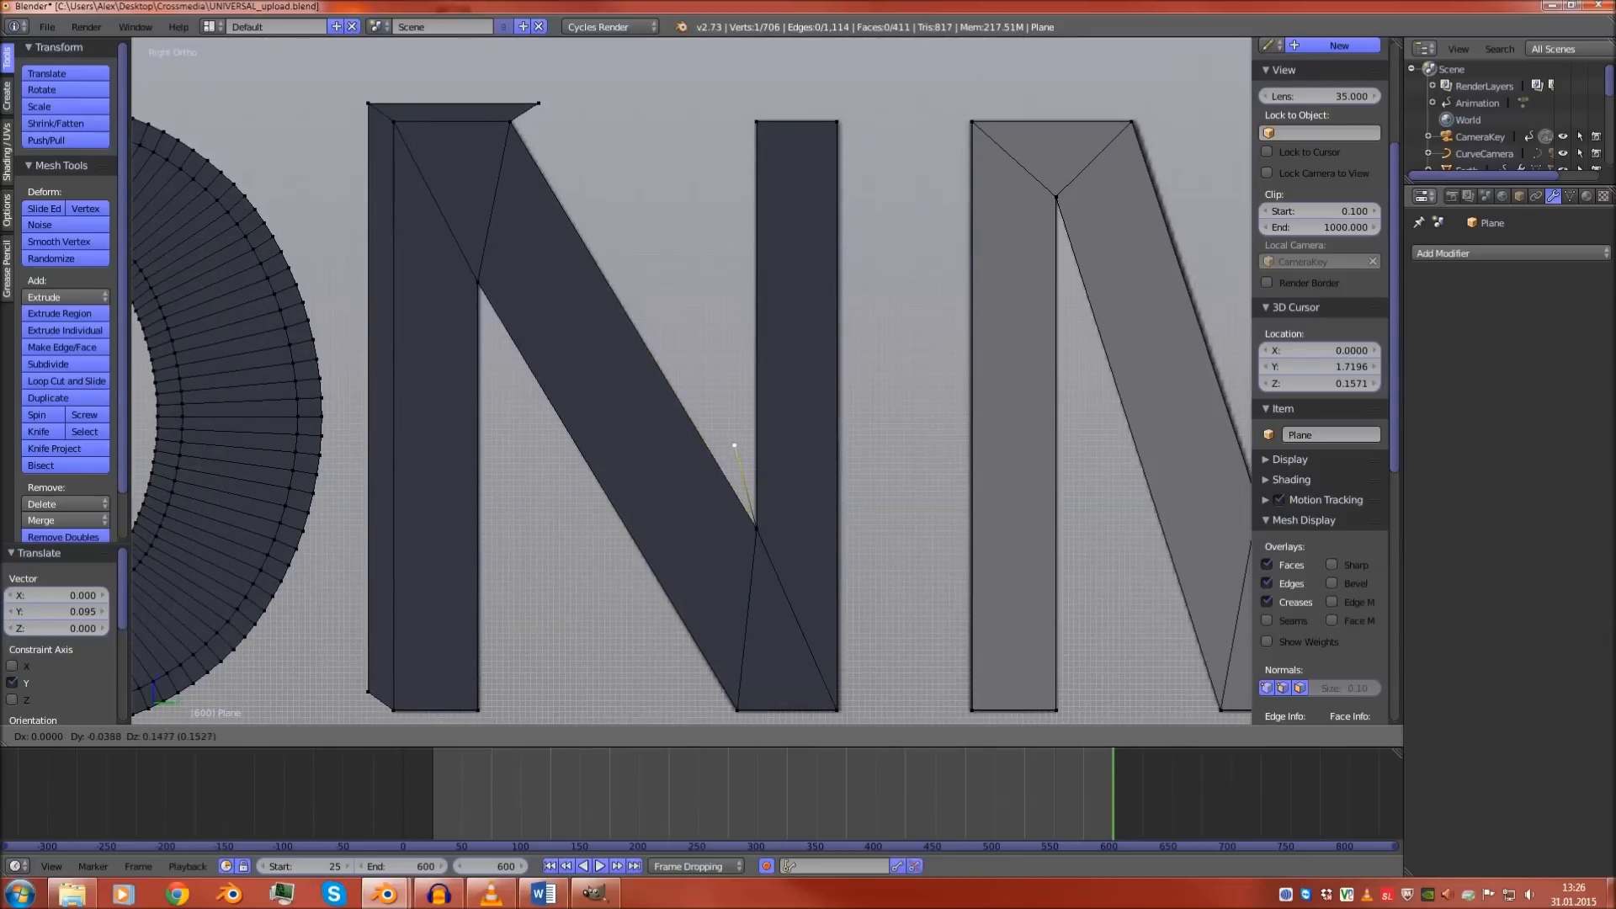
click(730, 429)
Fill a border face along the N's upper diagonal edge between the two outer border vertices and the letter's edge vertices
shift+right_click(539, 104)
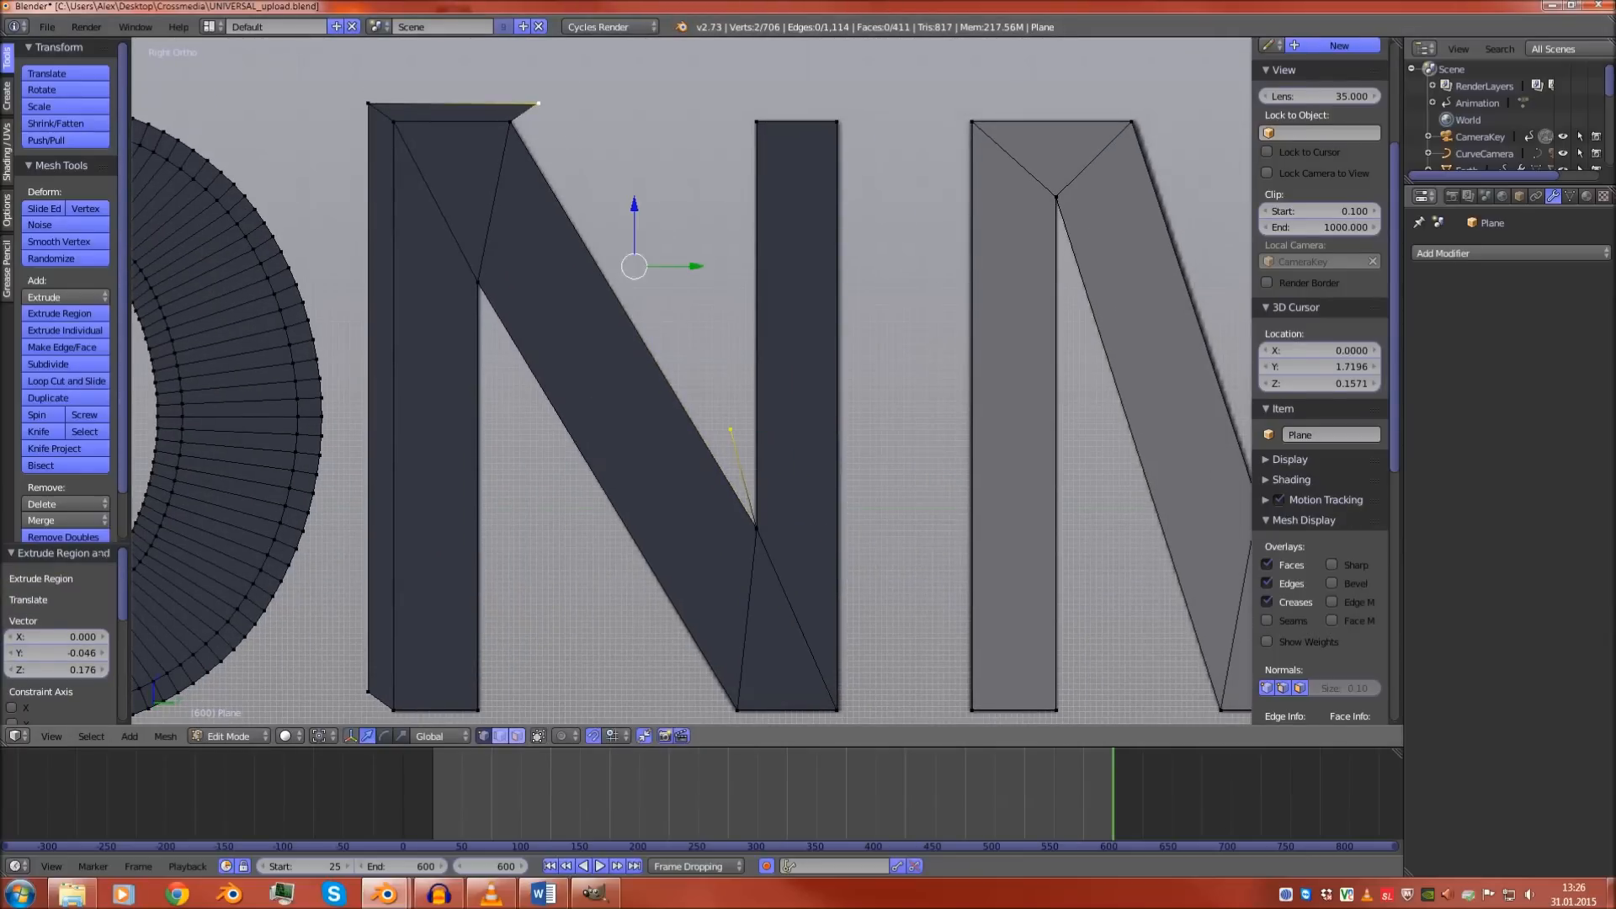
shift+right_click(510, 122)
shift+right_click(757, 528)
key(f)
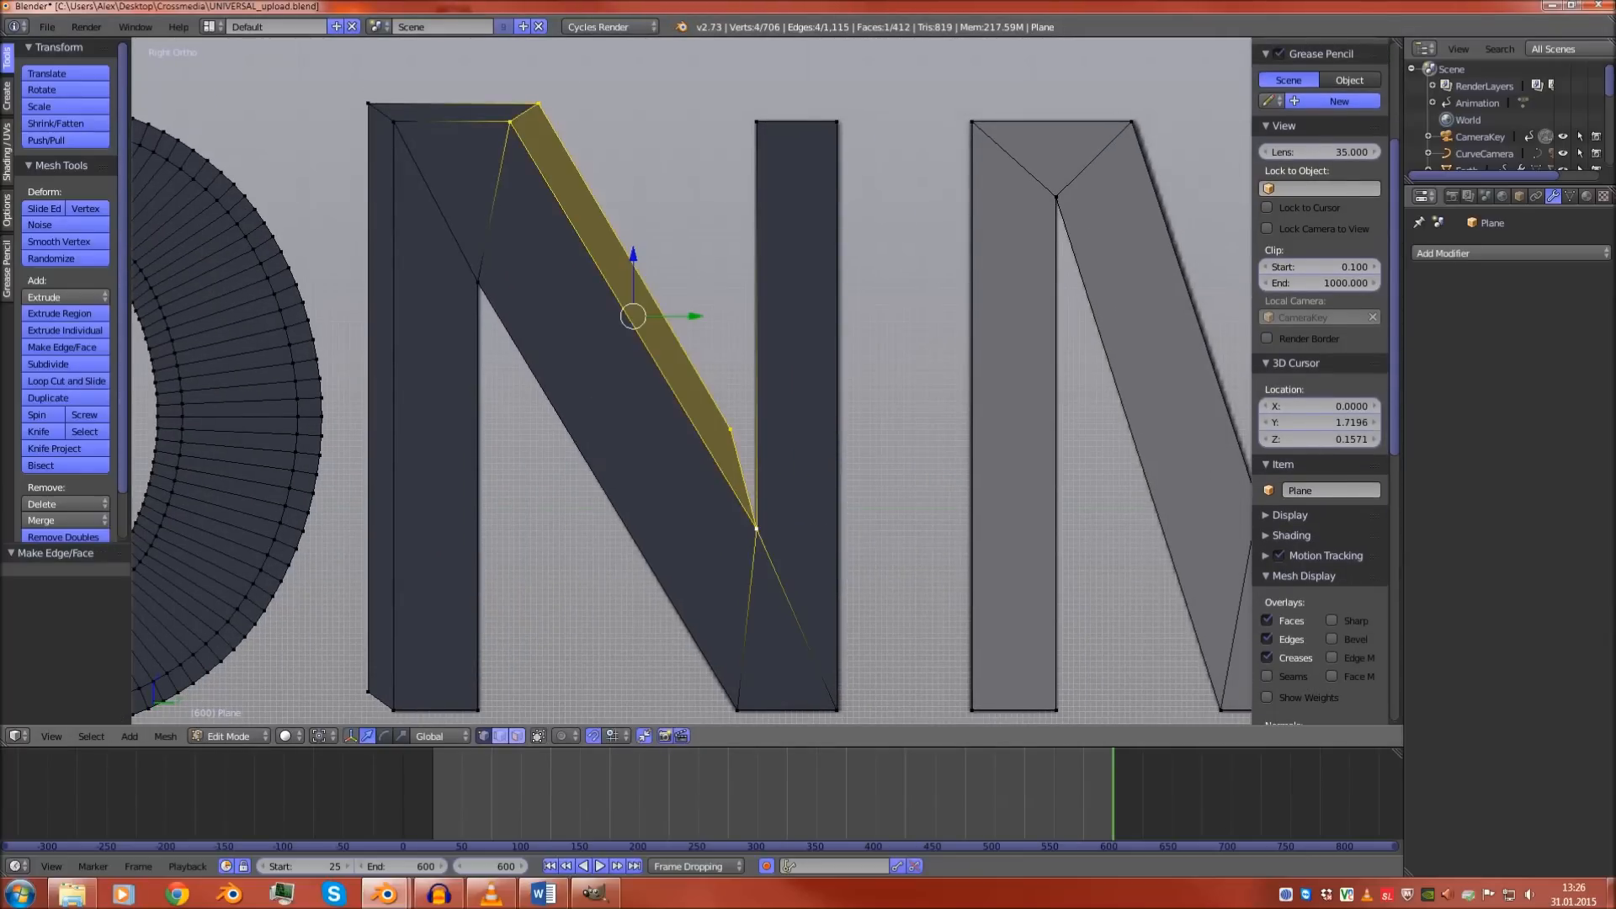
Lower the N's bottom-left border vertex 0.066 along Z so it lies below the stem's foot
scroll(690, 379, down, 2)
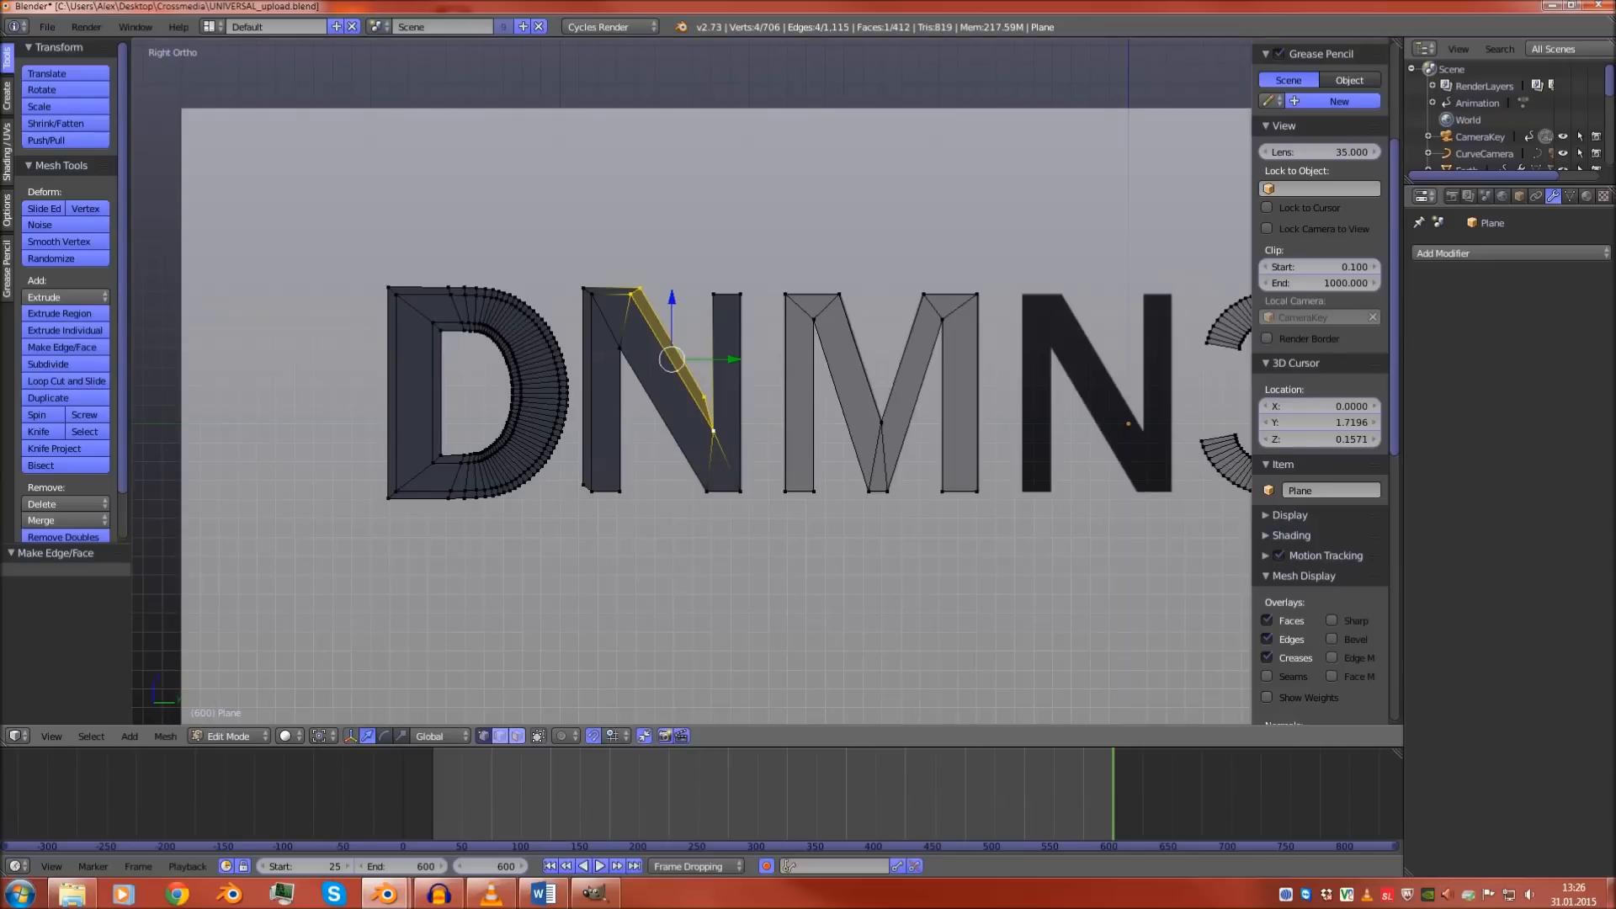
scroll(692, 381, up, 9)
shift+middle_drag(362, 623, 802, 237)
right_click(573, 539)
scroll(693, 380, down, 2)
drag(609, 431, 610, 473)
Extrude the bottom-right vertex of the N's left stem in place and shift the new vertex outward along Y
right_click(741, 513)
scroll(740, 513, down, 4)
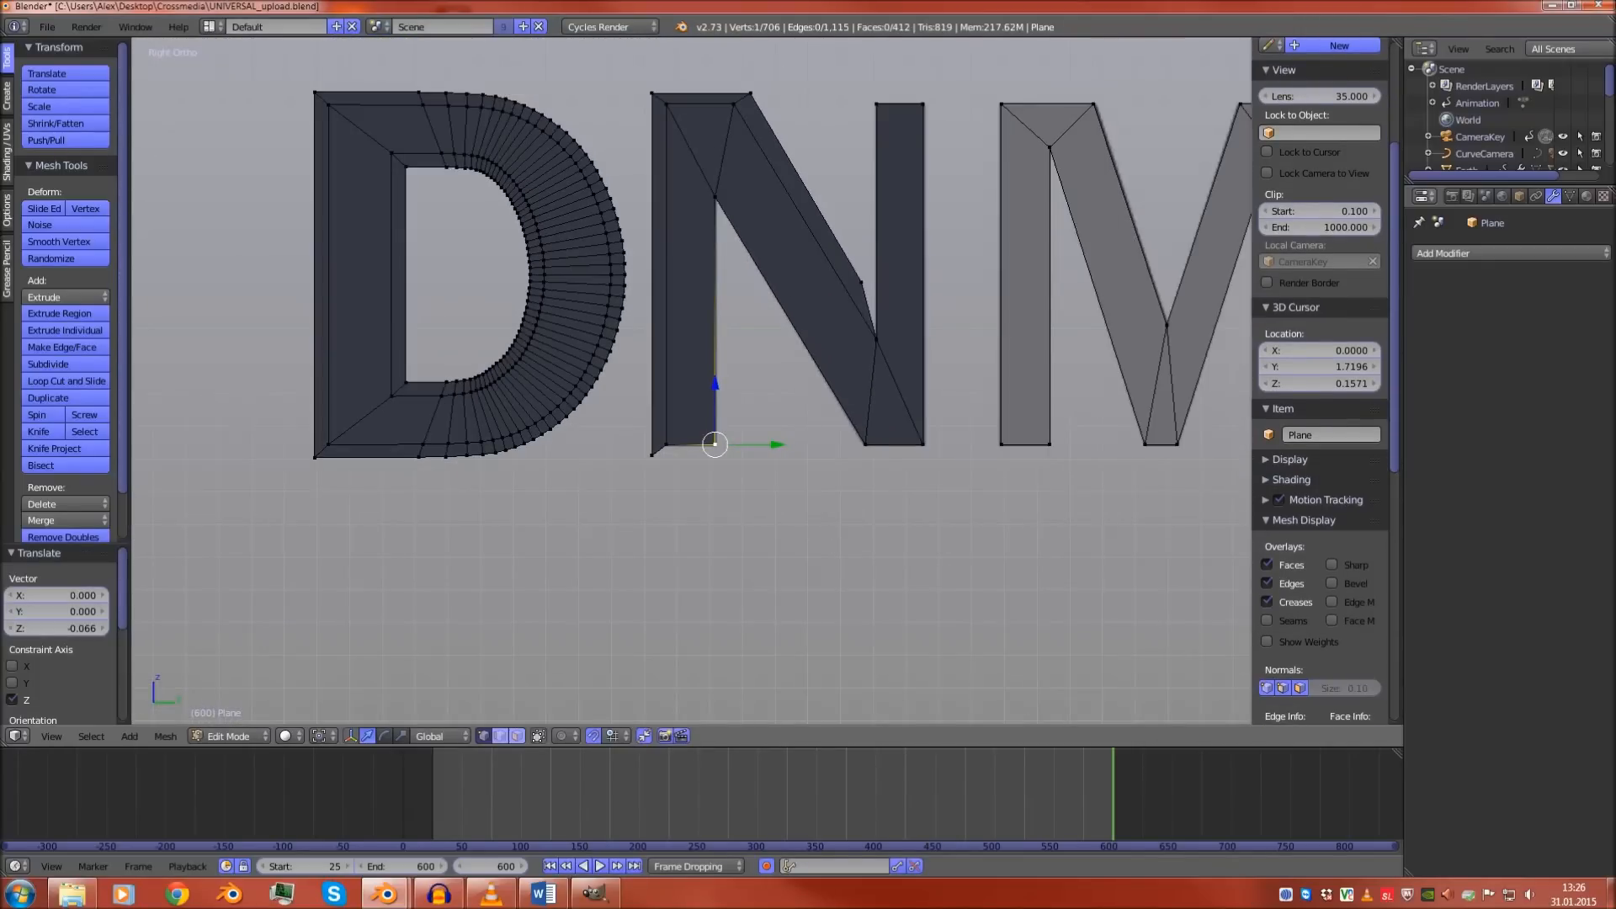
key(e)
key(Escape)
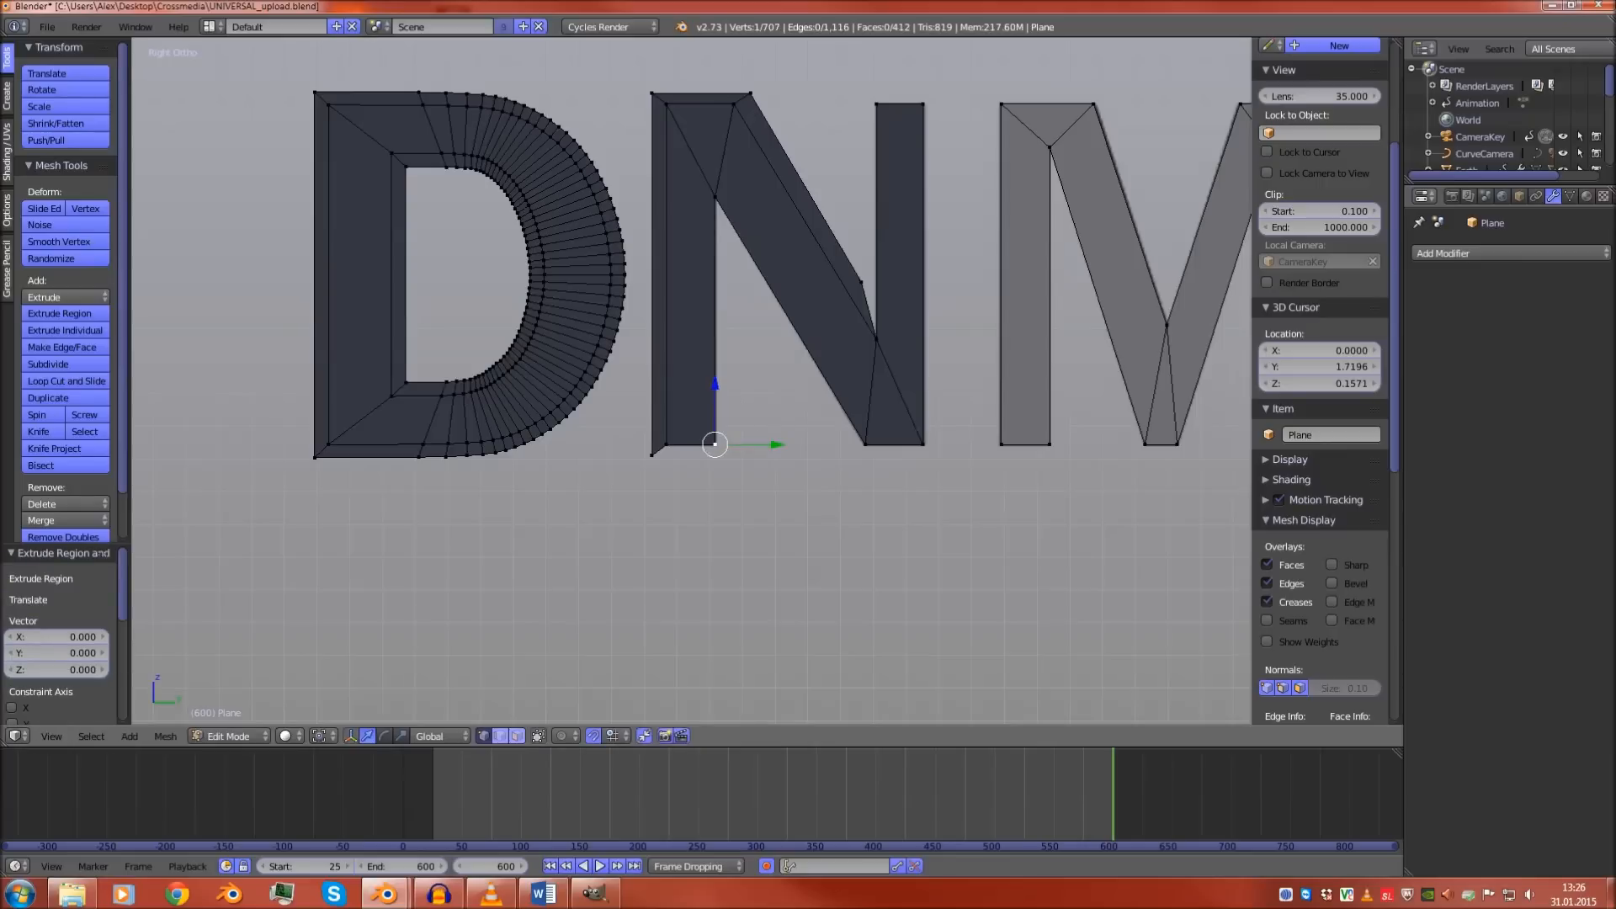
drag(776, 443, 794, 445)
Flatten the left stem's two bottom border vertices to one height by scaling them to 0 along Z and lower them below the foot
shift+right_click(652, 455)
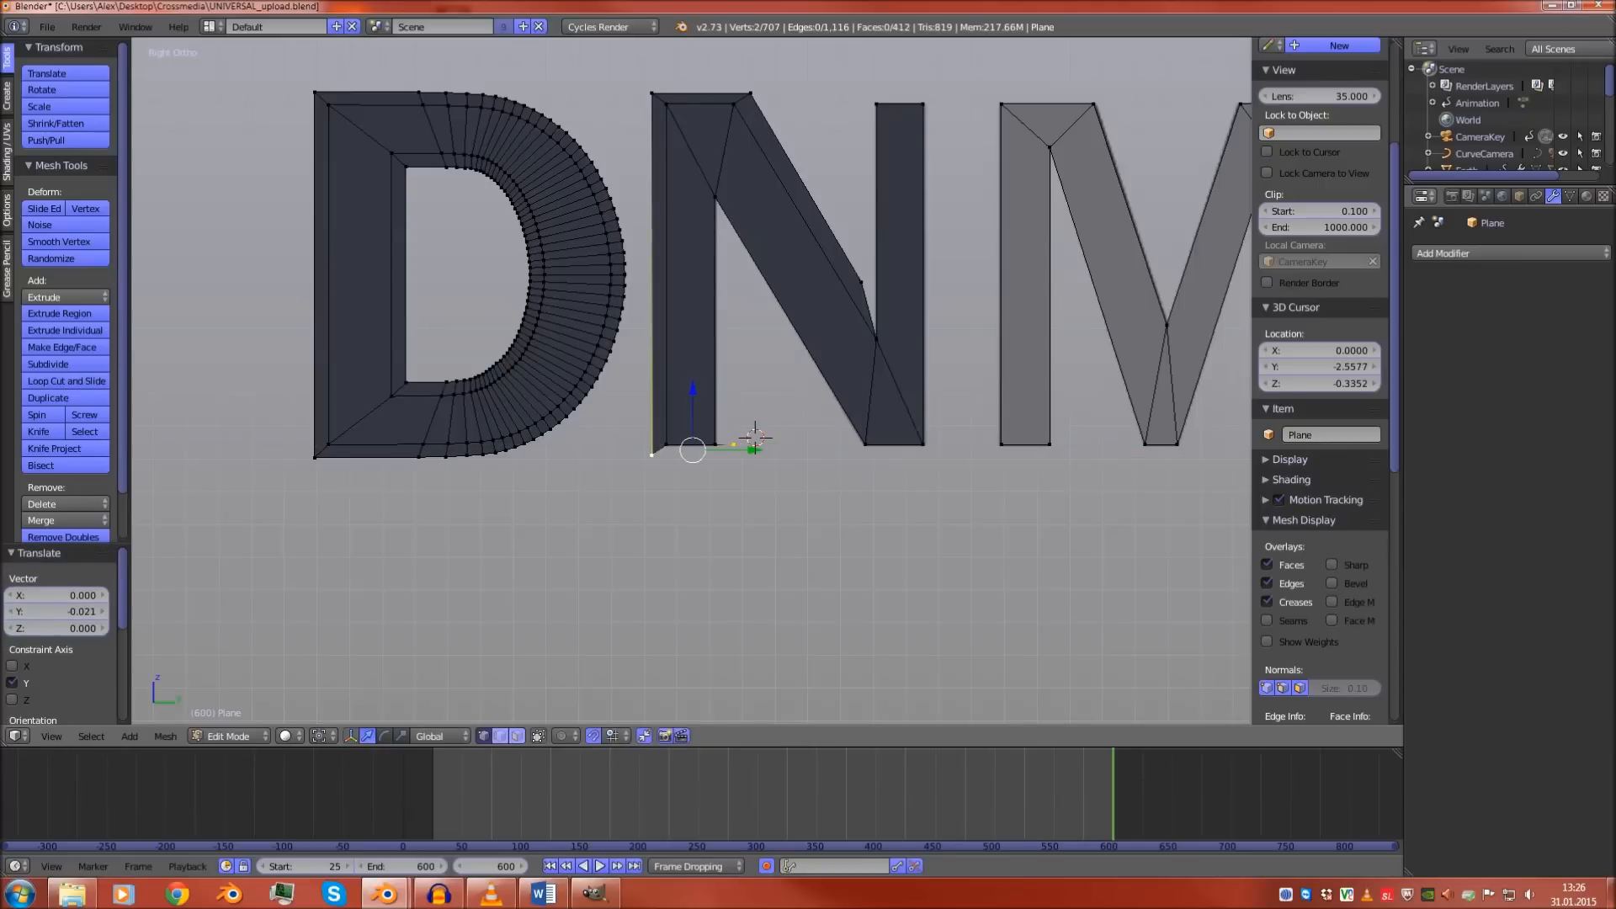
key(s)
key(z)
key(0)
key(Return)
key(g)
key(z)
click(722, 454)
Fill the border face beneath the N's left stem between the two border vertices and the stem's bottom vertices
shift+right_click(716, 445)
shift+right_click(666, 444)
scroll(670, 446, up, 3)
key(f)
Extrude the vertex where the N's left stem meets the diagonal by 0.058 along Y and -0.168 along Z
scroll(692, 380, down, 1)
shift+right_click(726, 115)
right_click(726, 115)
shift+middle_drag(726, 115, 685, 158)
scroll(684, 158, up, 2)
key(e)
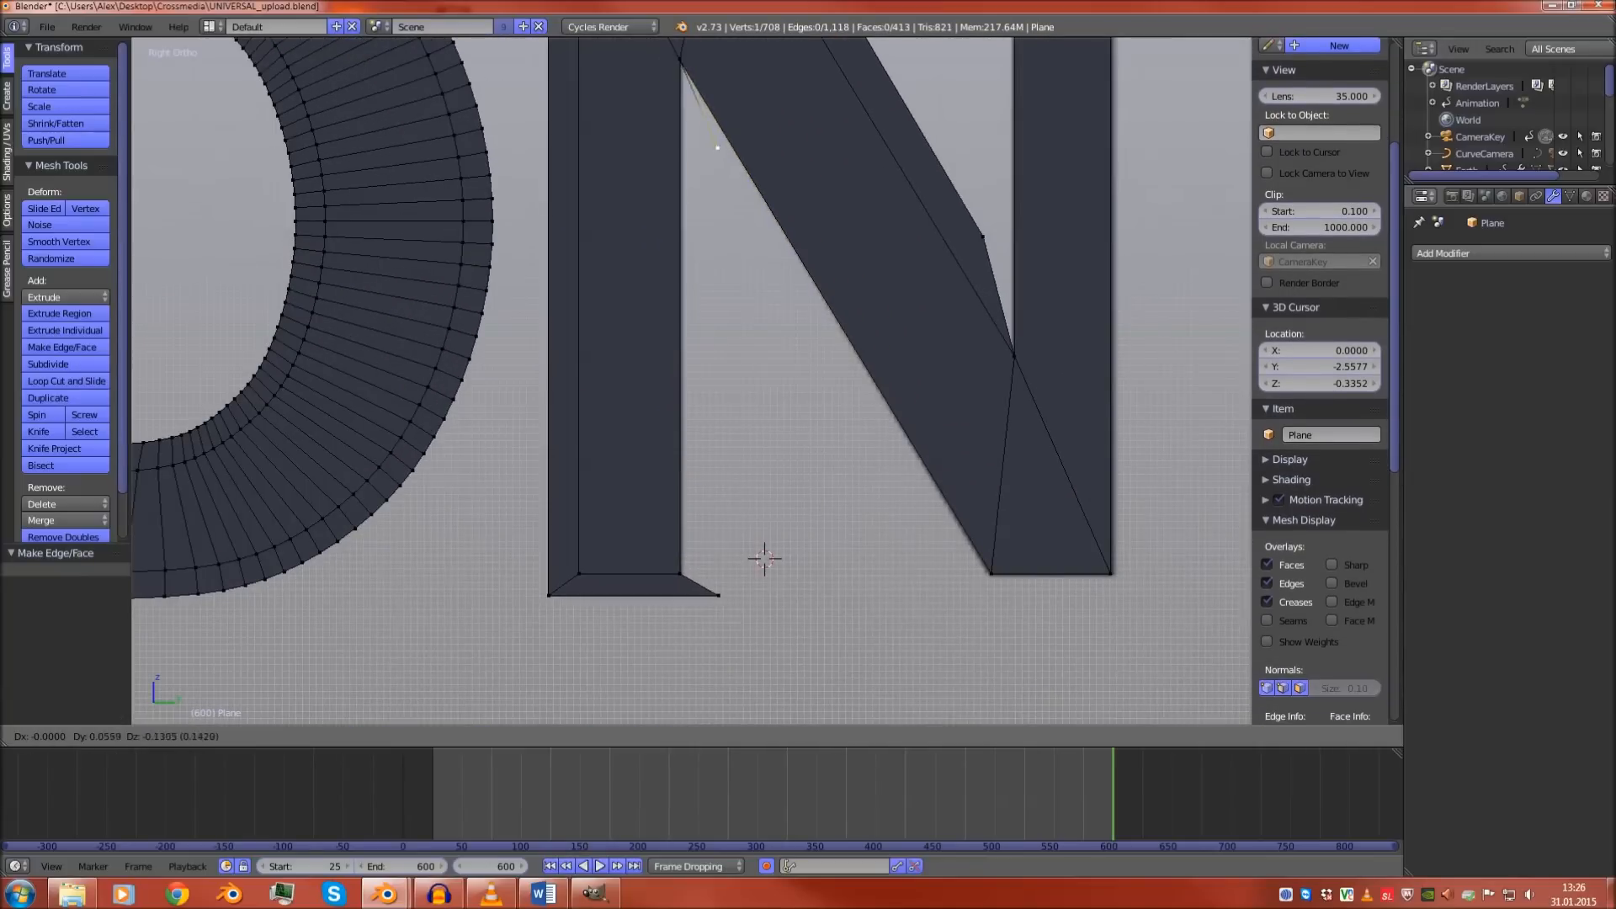
click(719, 173)
Fill the border face along the inner side of the N's left stem from the notch down to the foot
shift+right_click(718, 596)
shift+right_click(681, 575)
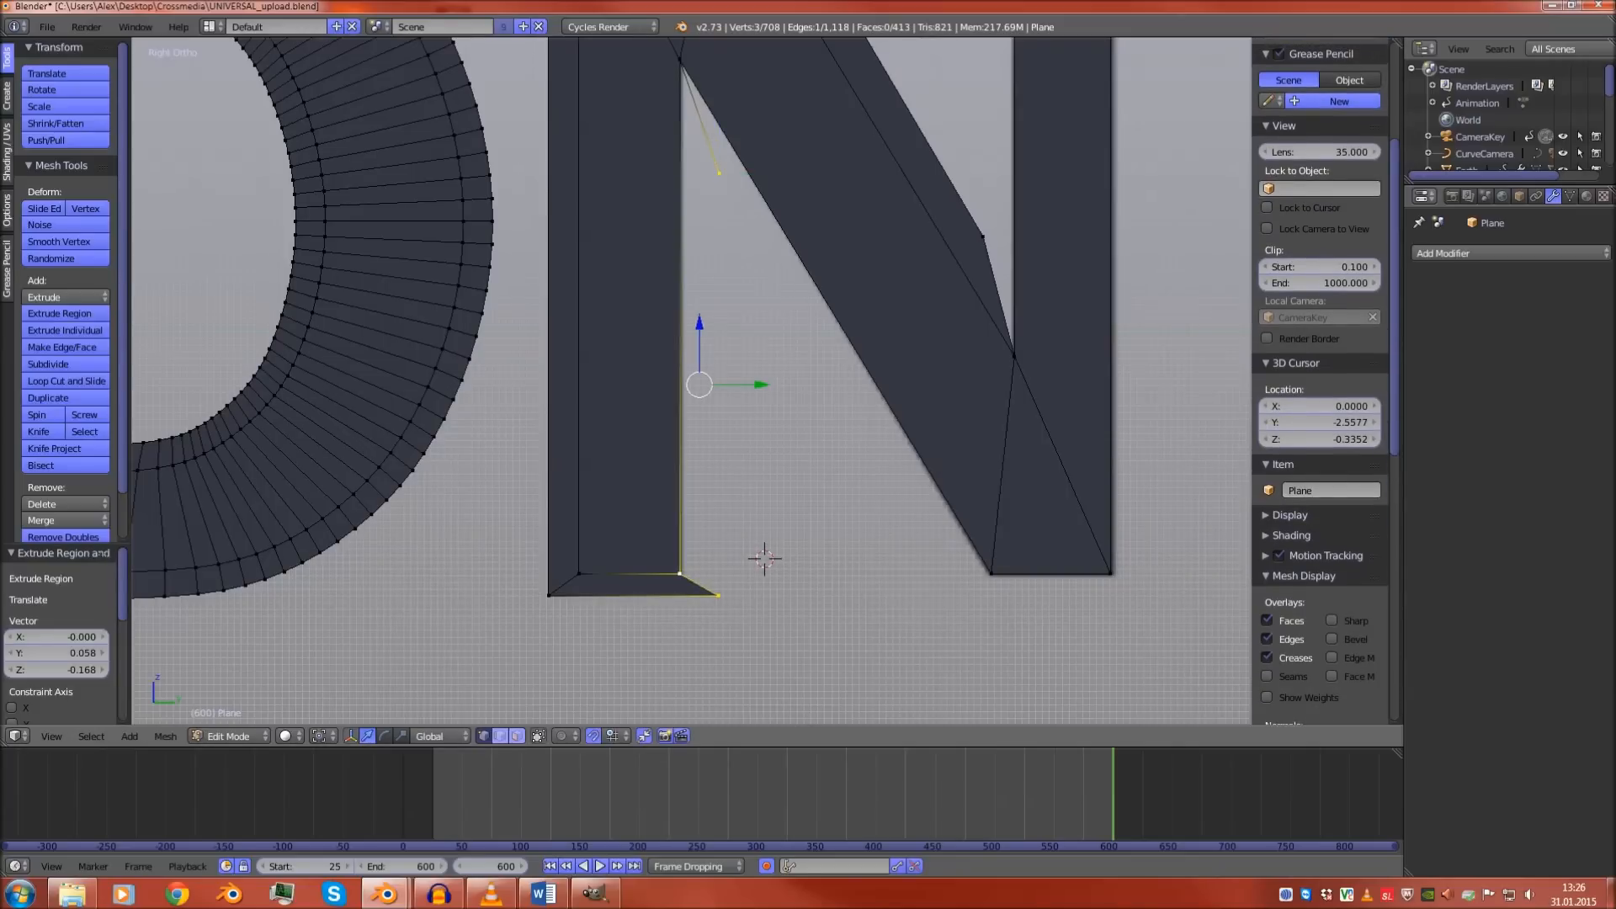
shift+right_click(681, 59)
key(f)
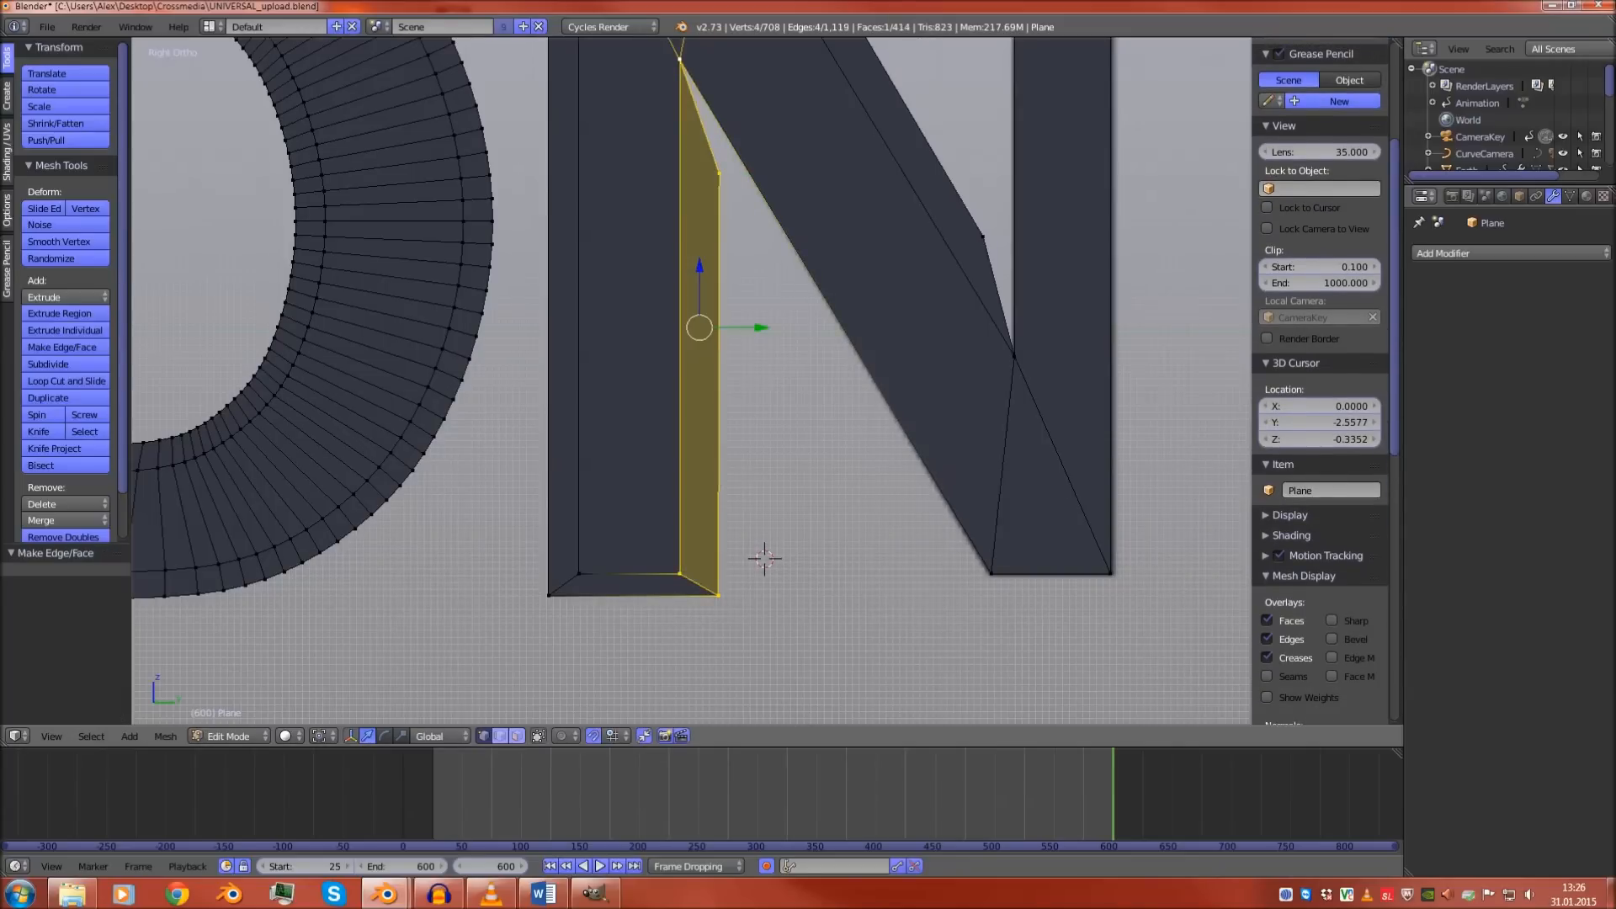
Nudge the upper outer vertex of the border on the N's left leg by about -0.002 along Y
right_click(719, 173)
key(g)
key(y)
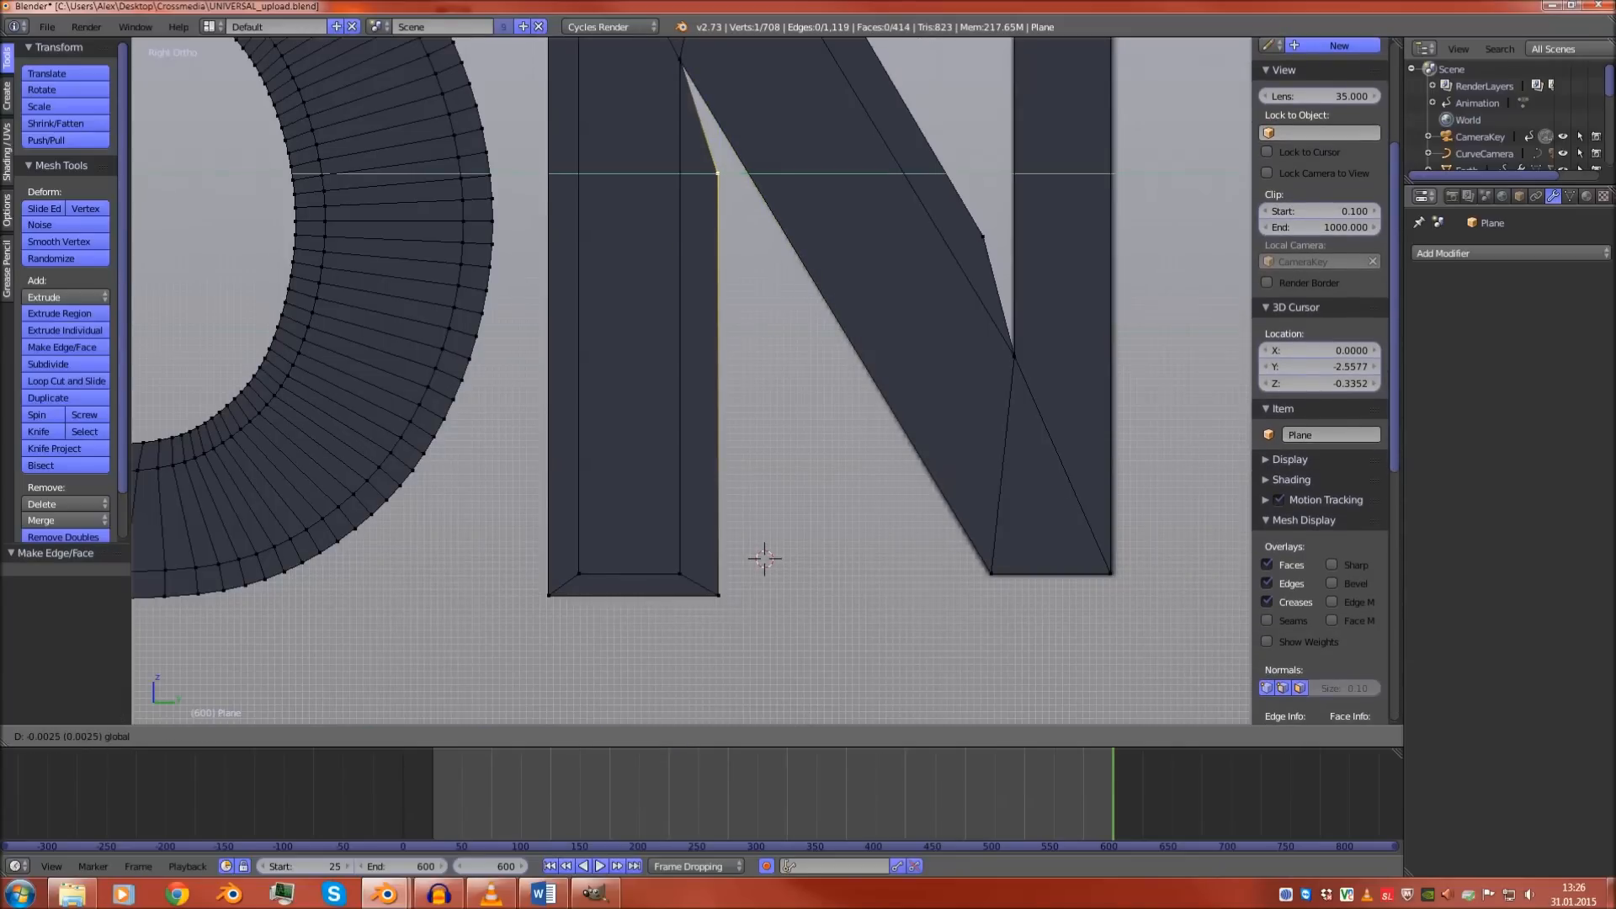
click(718, 174)
Extrude the bottom edge of the N's right foot down about 0.03 and scale the new edge by 1.427
scroll(718, 174, down, 1)
shift+middle_drag(800, 379, 664, 320)
right_click(805, 483)
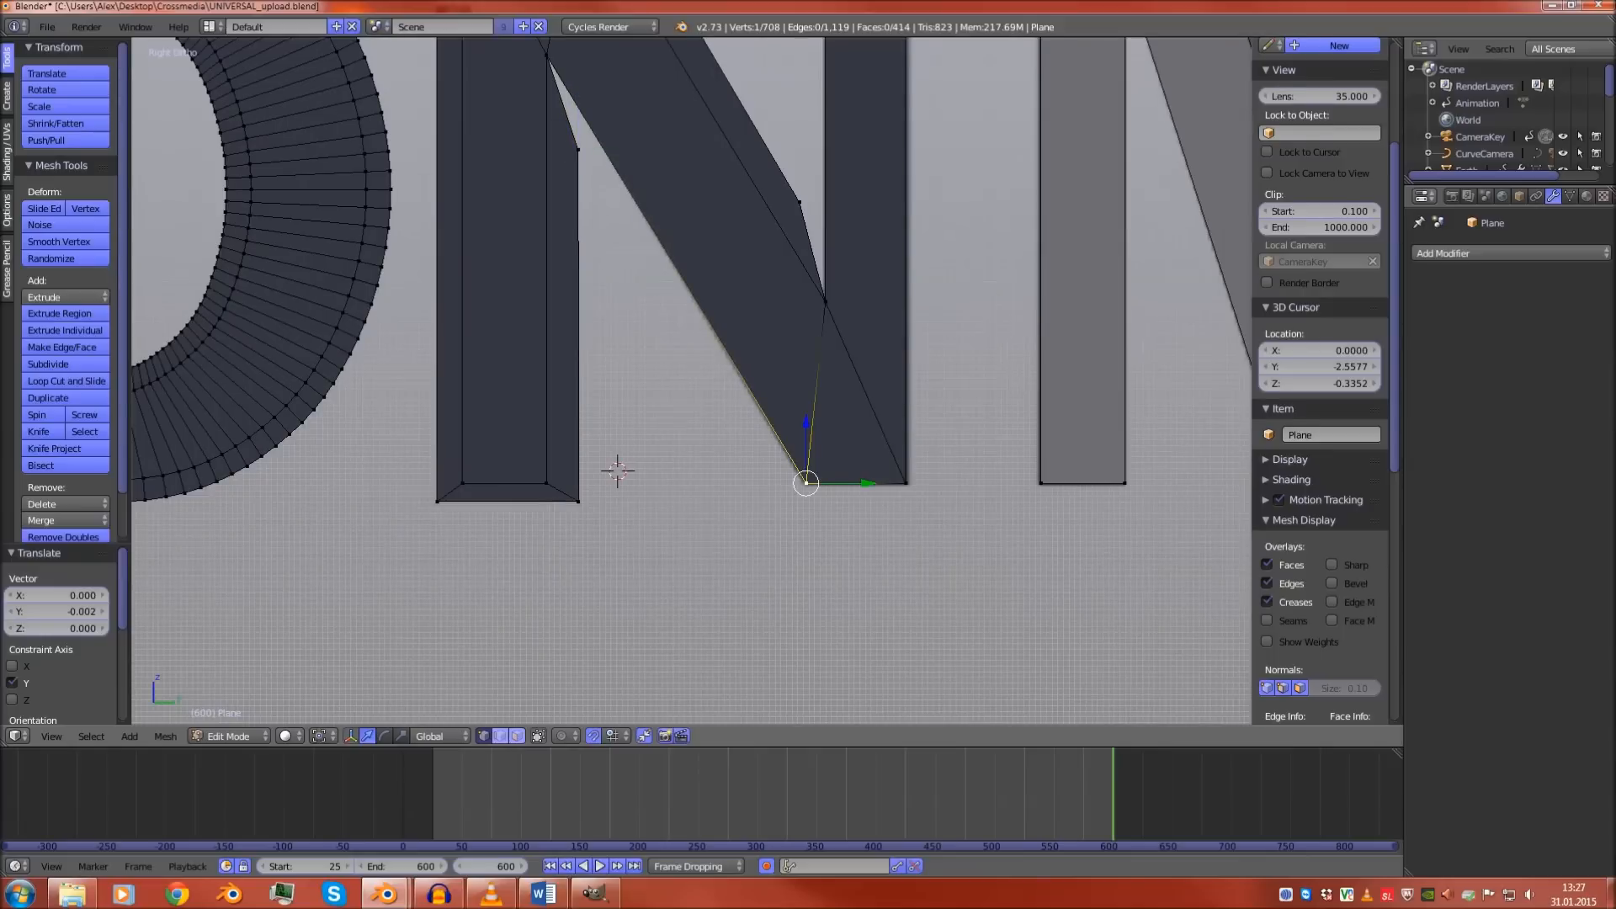
shift+right_click(907, 484)
scroll(906, 483, down, 1)
key(e)
key(z)
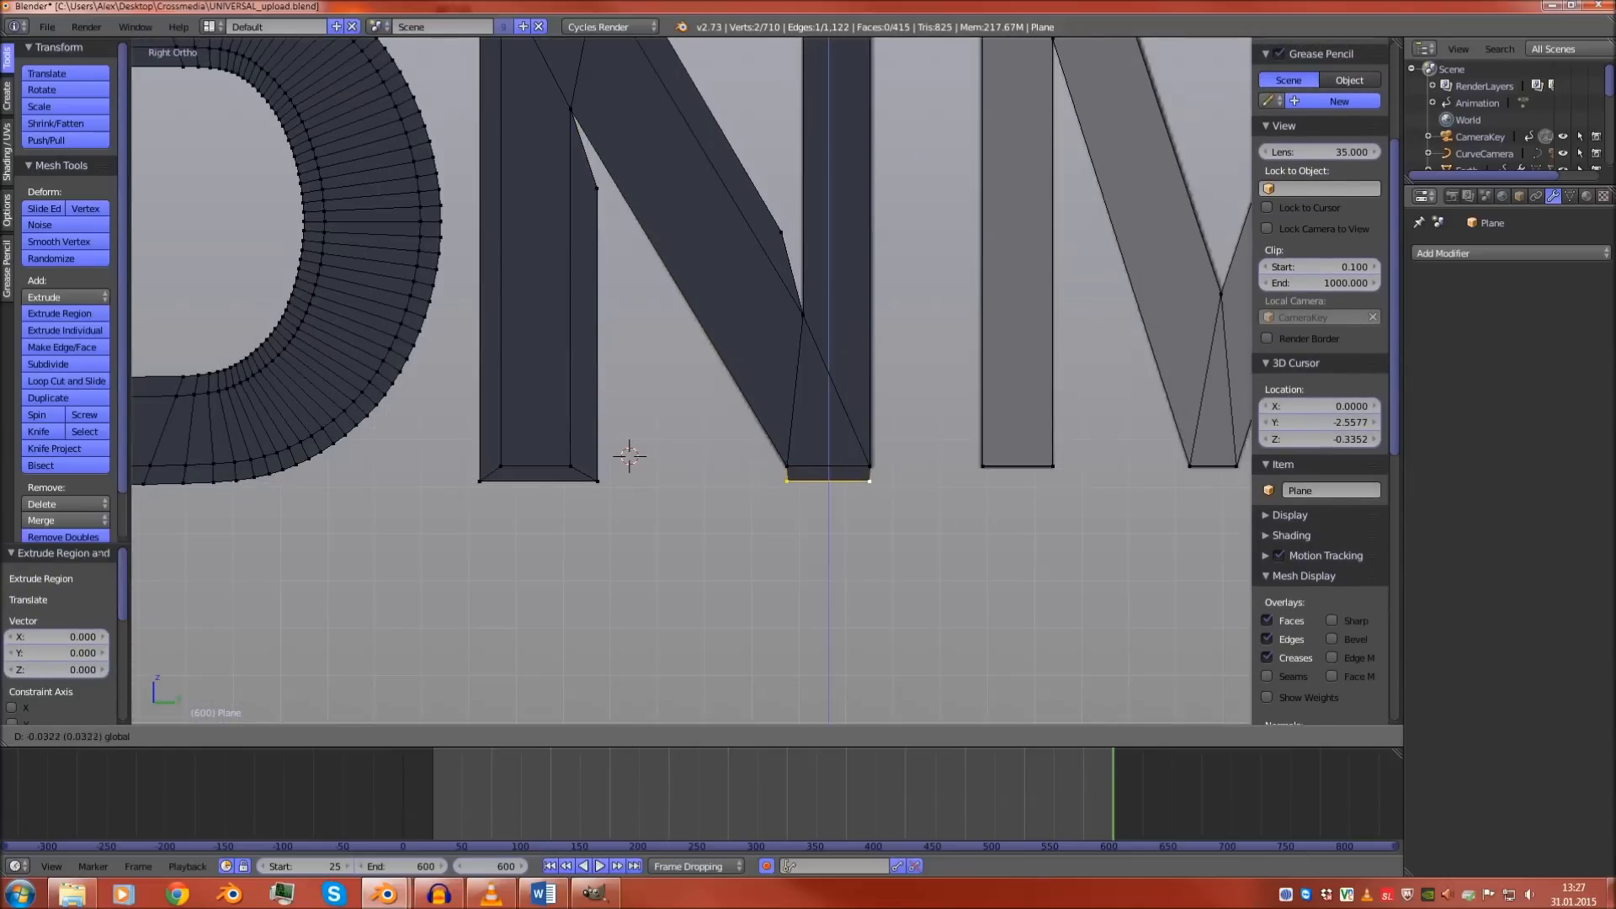
click(944, 463)
key(s)
click(995, 466)
Fill the border face along the underside of the N's diagonal and slightly lower its upper corner vertex
right_click(787, 467)
shift+right_click(770, 485)
shift+right_click(597, 189)
shift+right_click(571, 109)
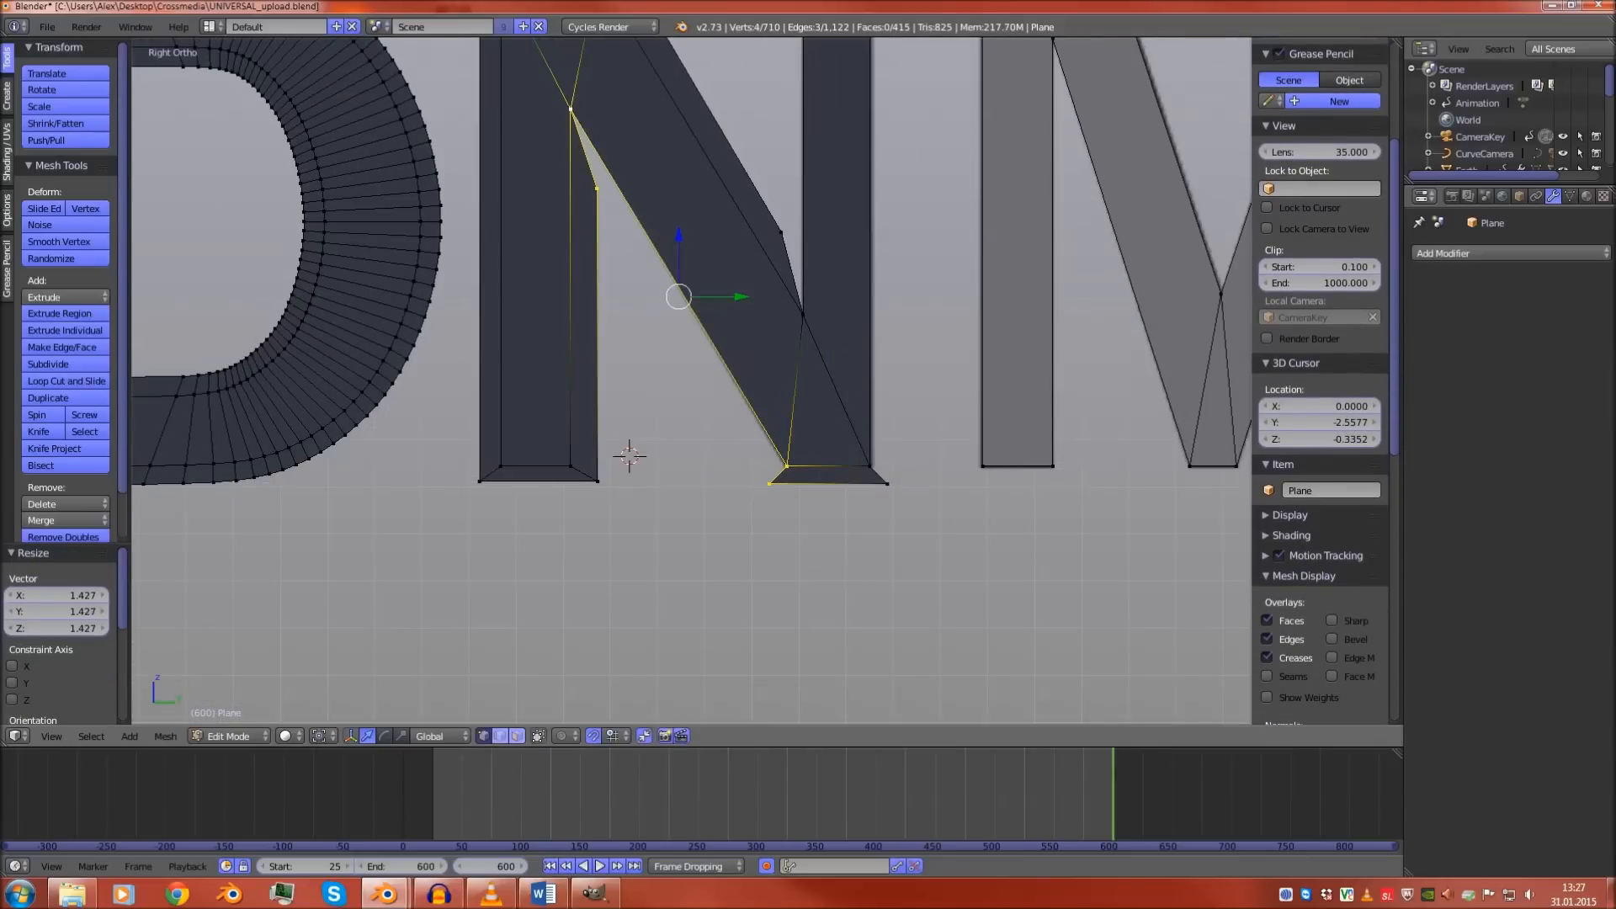
key(f)
right_click(597, 188)
drag(597, 128, 597, 139)
click(596, 200)
key(Tab)
scroll(597, 200, down, 4)
key(Tab)
Extrude the top edge of the N's right leg into a border, scaling it by 1.538, raising it about 0.04 and widening it slightly
shift+middle_drag(597, 200, 571, 329)
scroll(571, 329, up, 2)
right_click(732, 283)
shift+right_click(778, 283)
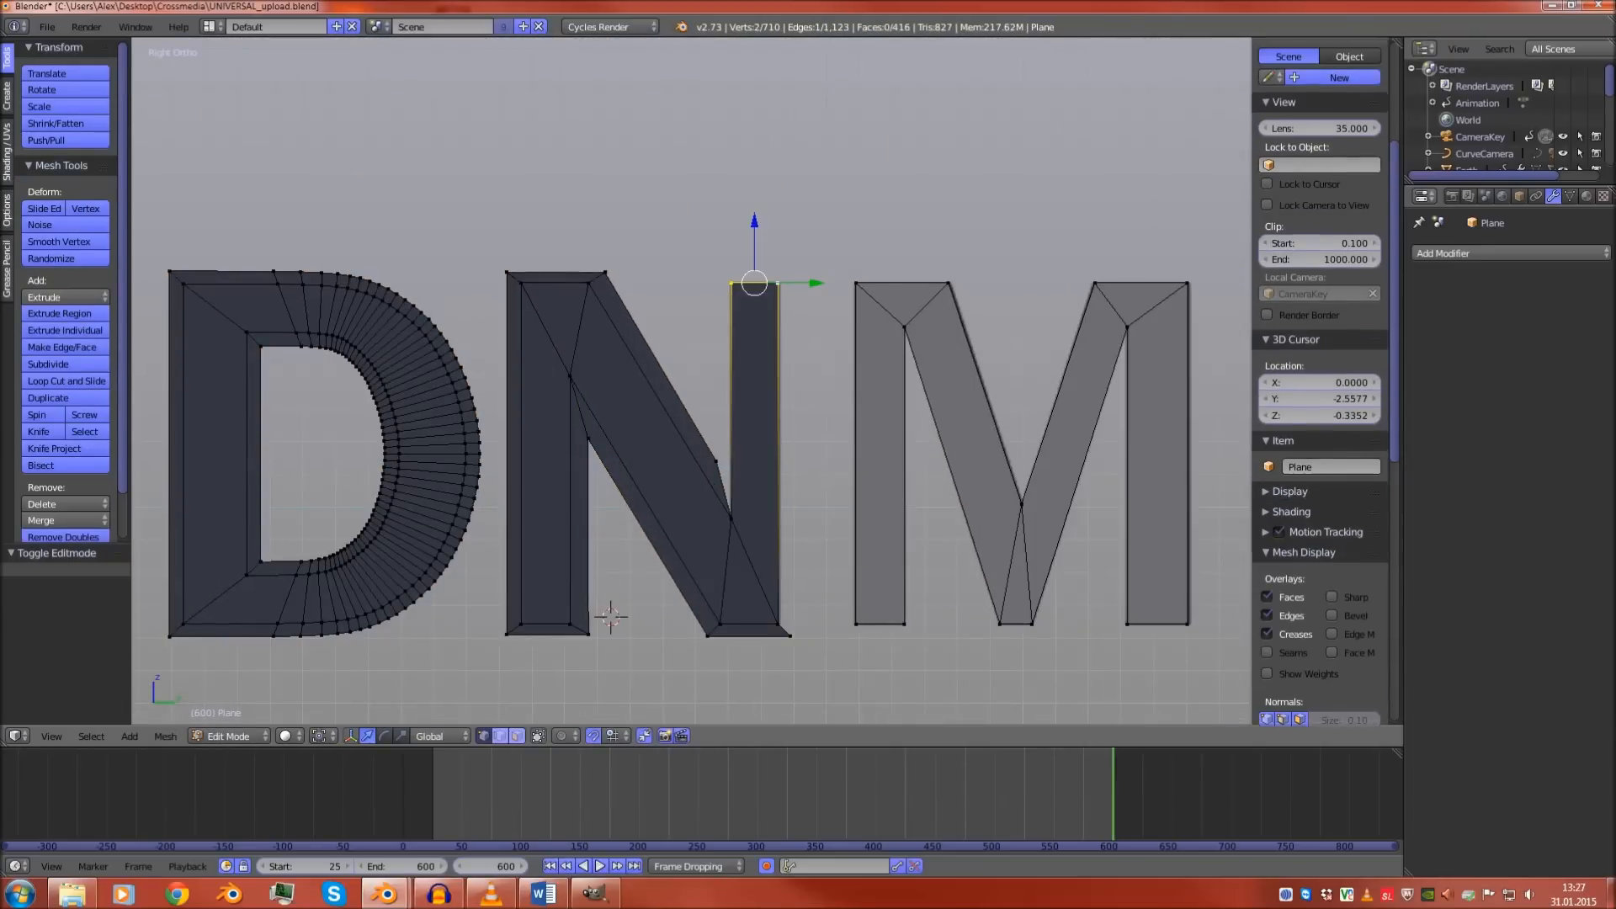
key(e)
key(Escape)
key(s)
click(899, 287)
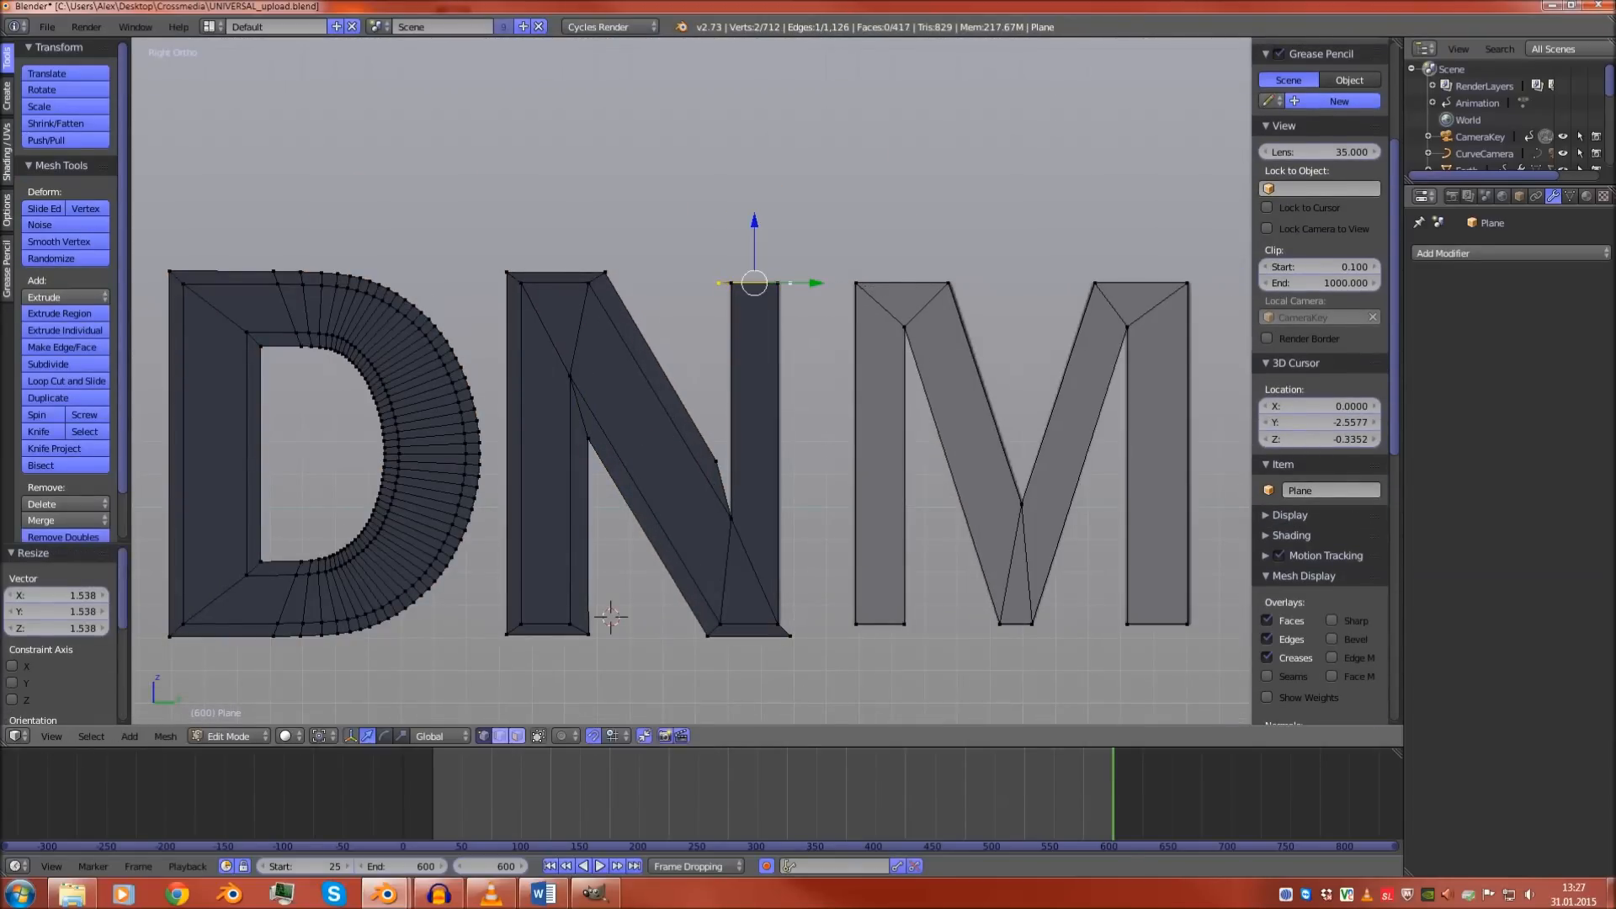
key(g)
key(z)
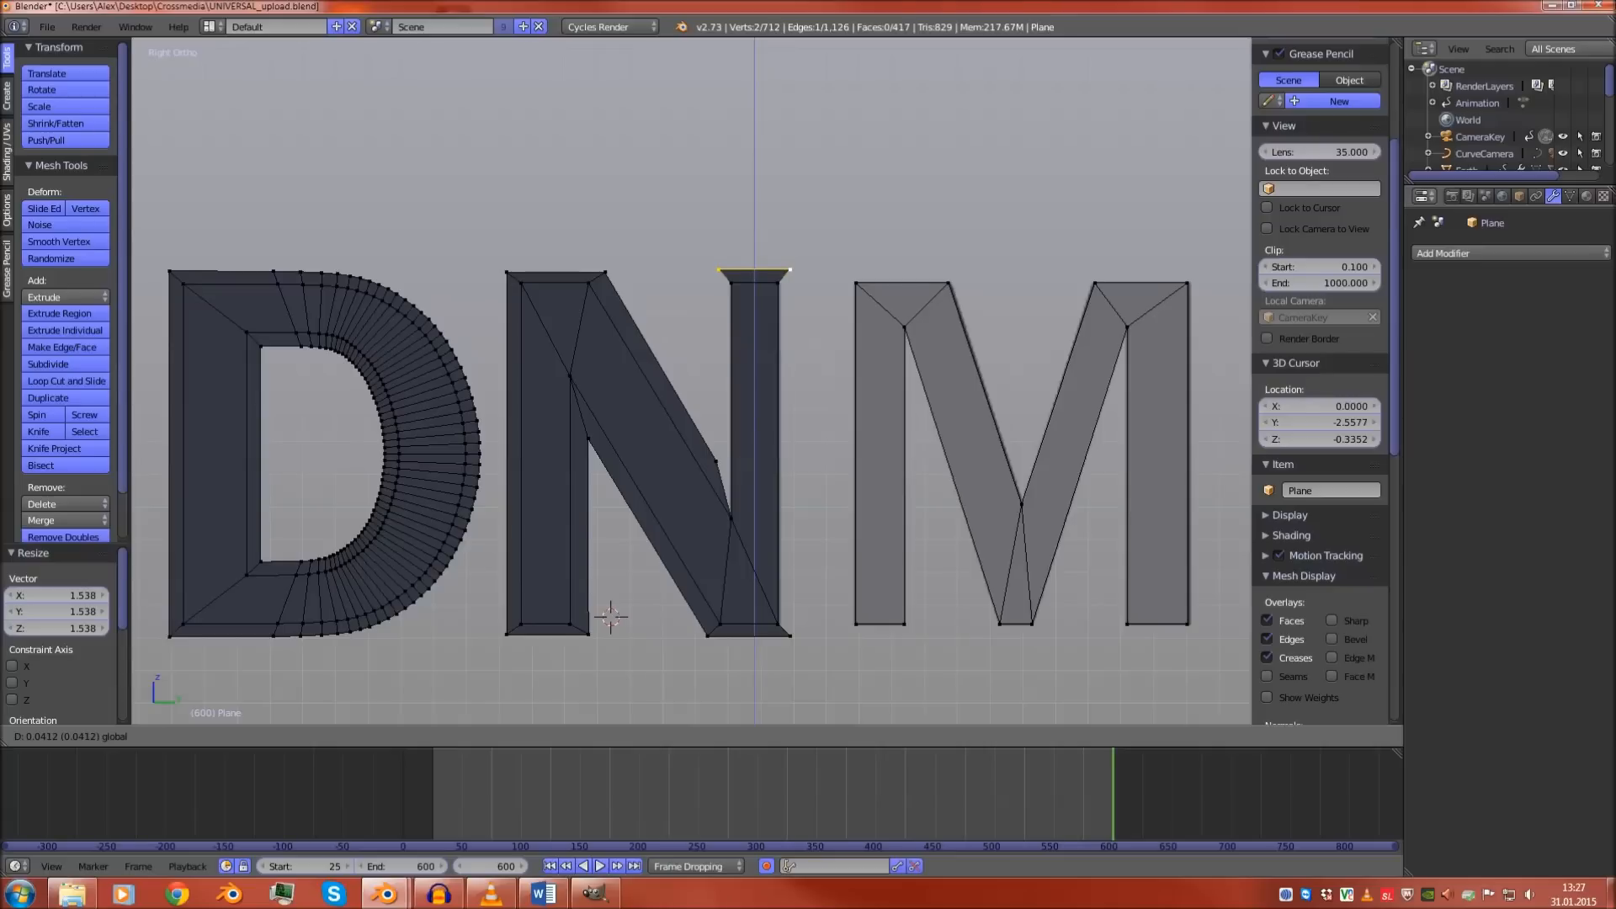
click(899, 274)
key(s)
click(916, 273)
Fill the border face along the inner side of the N's right leg
right_click(715, 270)
shift+right_click(731, 284)
shift+right_click(731, 518)
shift+right_click(717, 461)
key(f)
Fill the border face along the outer side of the N's right leg
right_click(779, 283)
shift+right_click(794, 270)
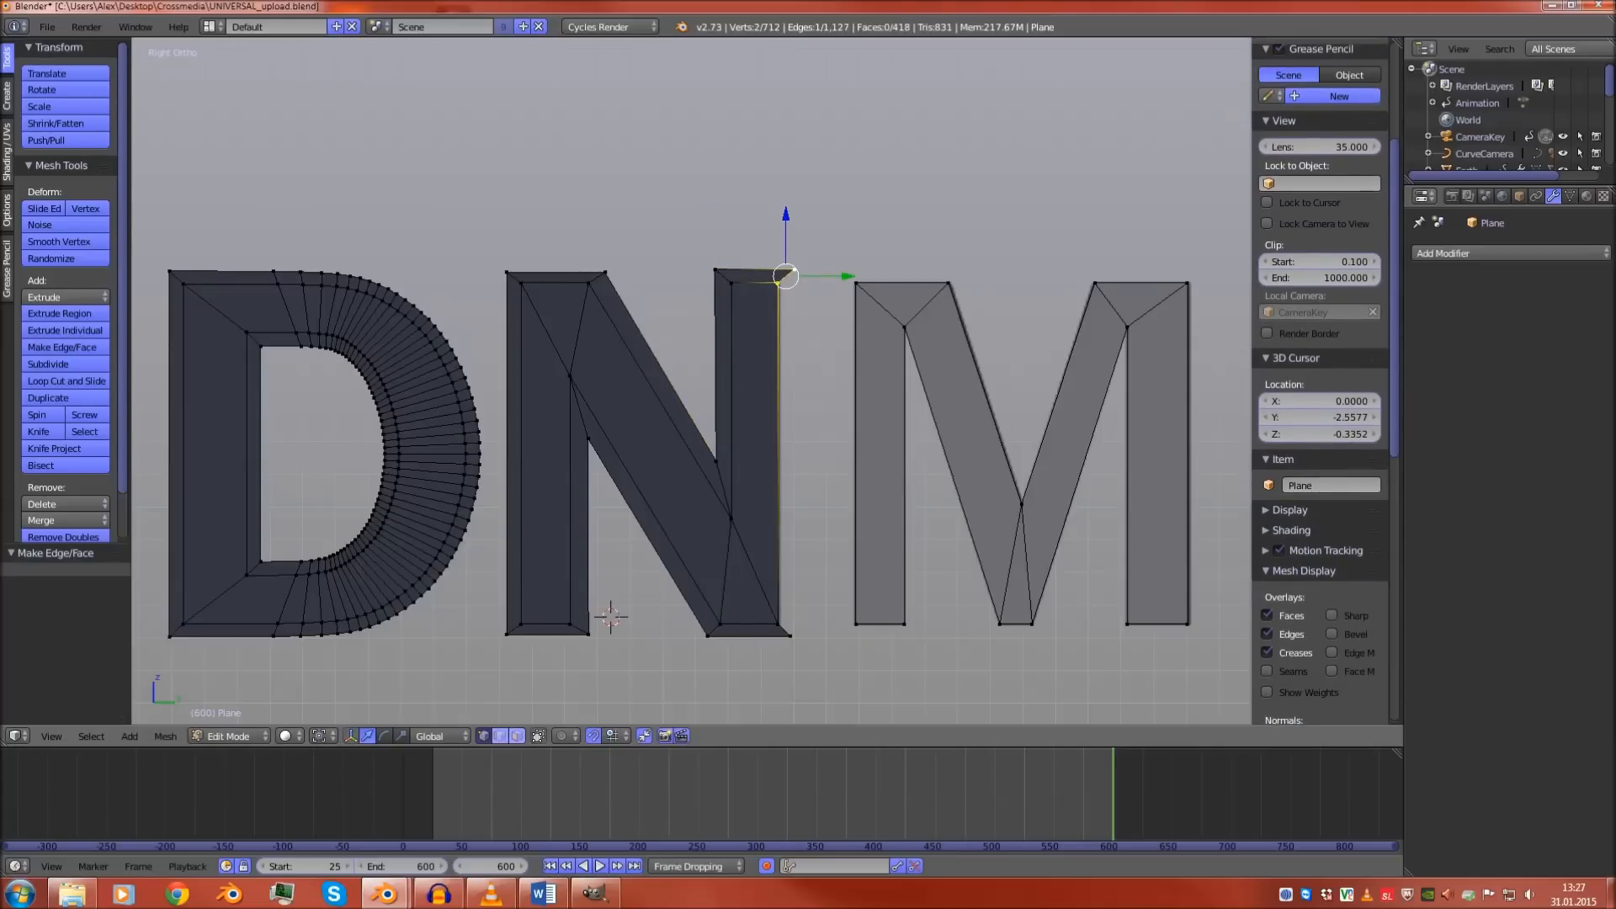
shift+right_click(790, 636)
shift+right_click(777, 624)
scroll(777, 624, up, 2)
key(f)
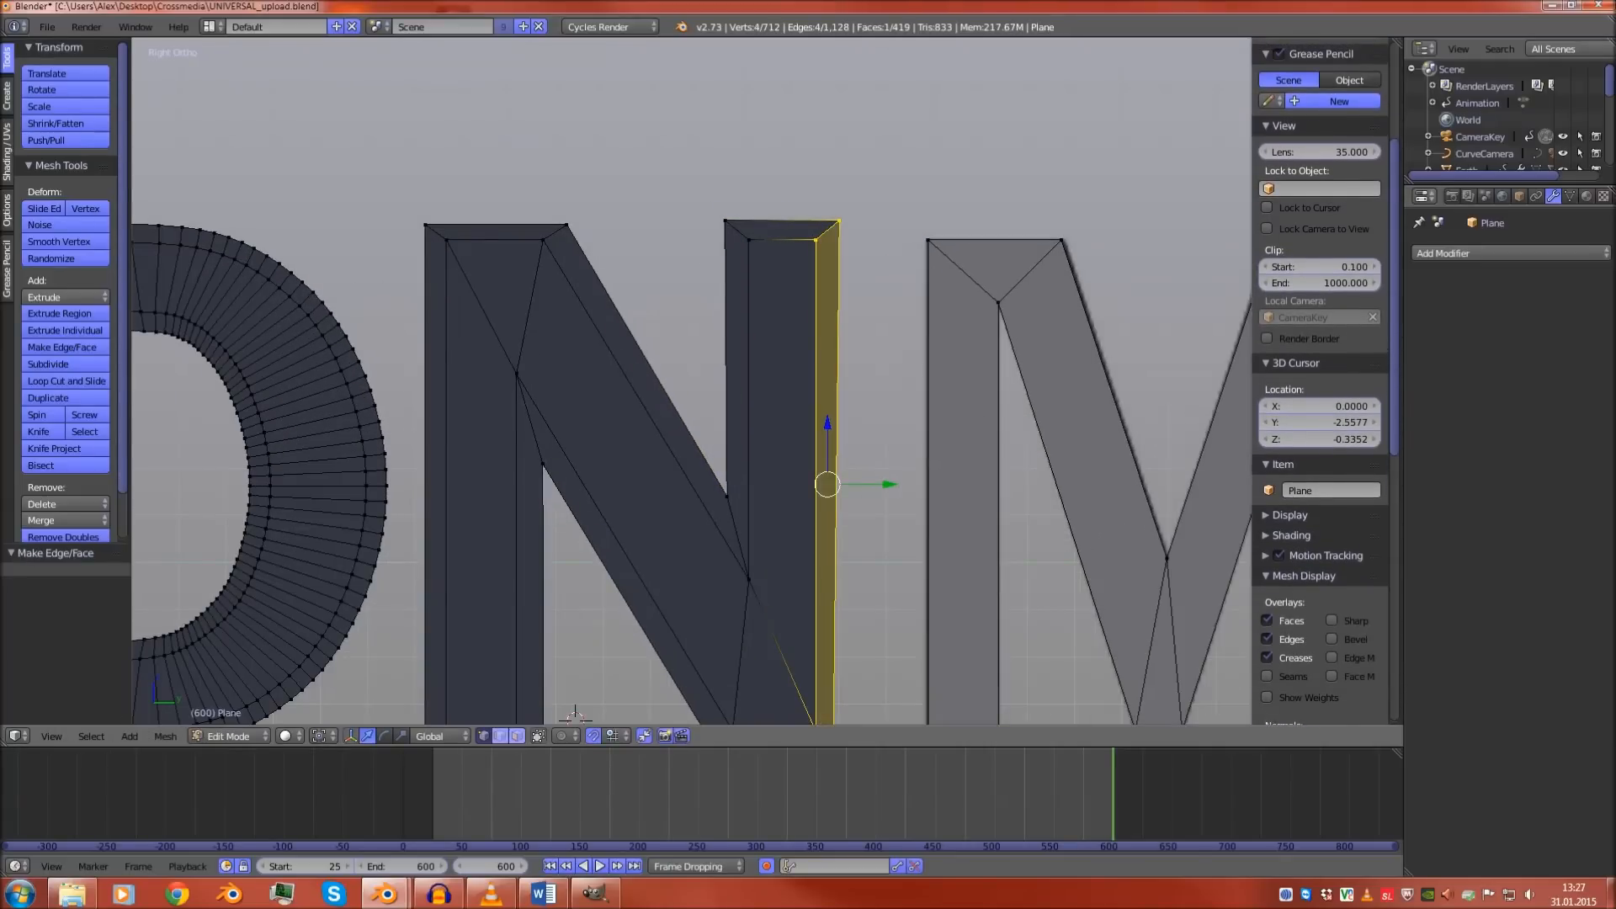
Vertex-slide the border corner where the N's diagonal meets its right leg by a factor of 0.021
right_click(726, 497)
key(shift+v)
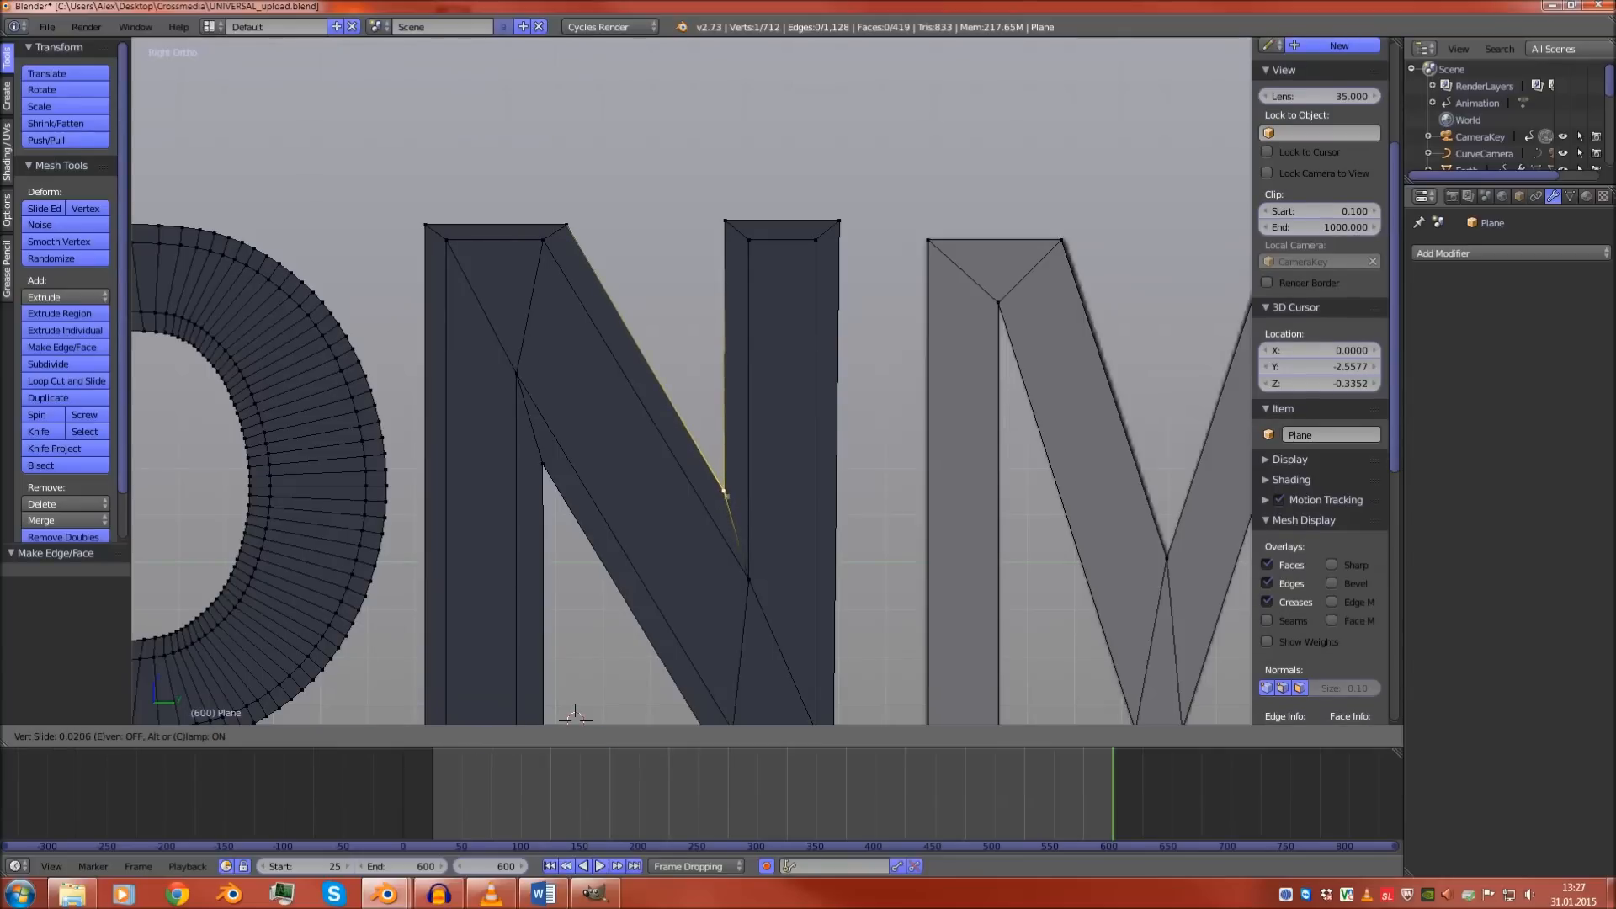
click(726, 497)
scroll(726, 496, down, 5)
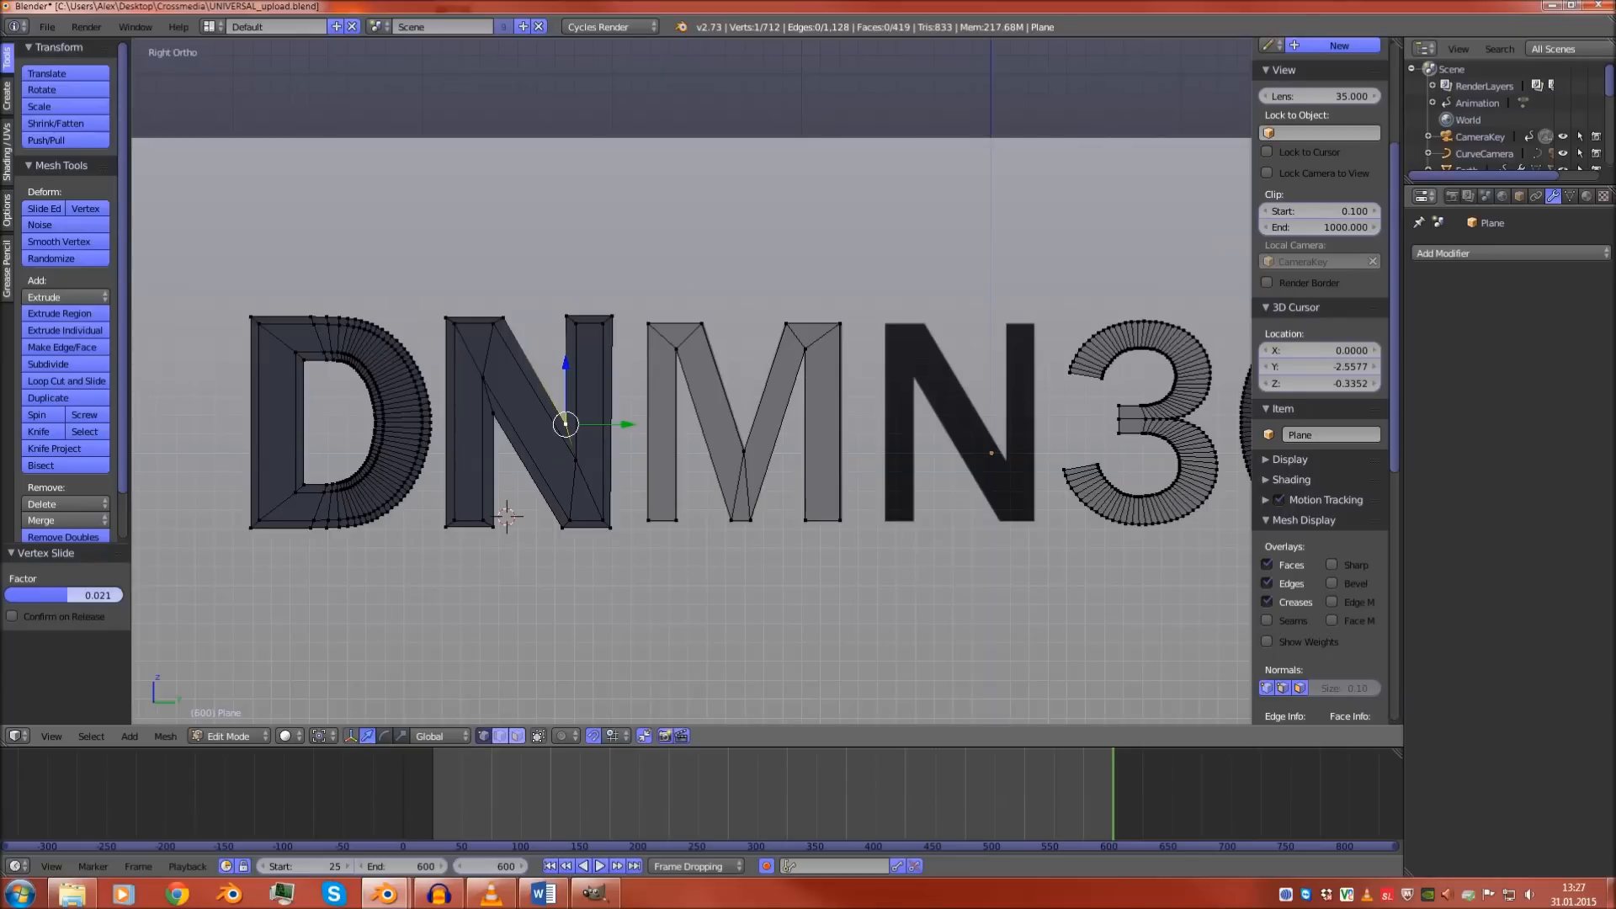
Duplicate the whole bordered N and place the copy over the second reference N, moving it 2.263 plus 0.009 along Y
key(ctrl+l)
key(shift+d)
key(Escape)
key(g)
key(y)
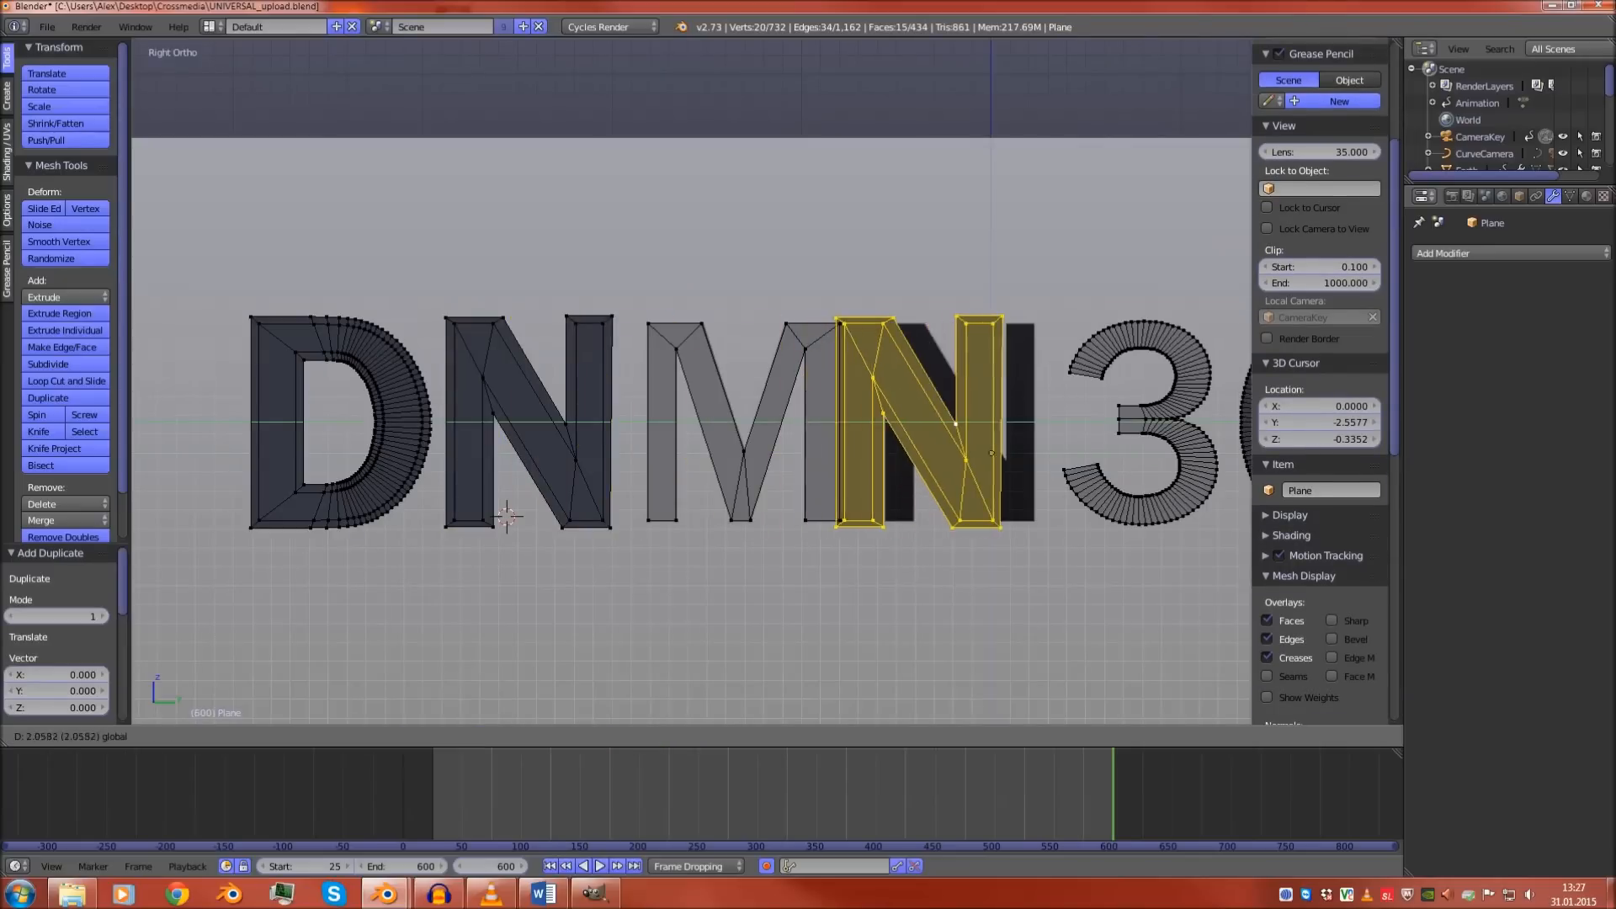
key(Return)
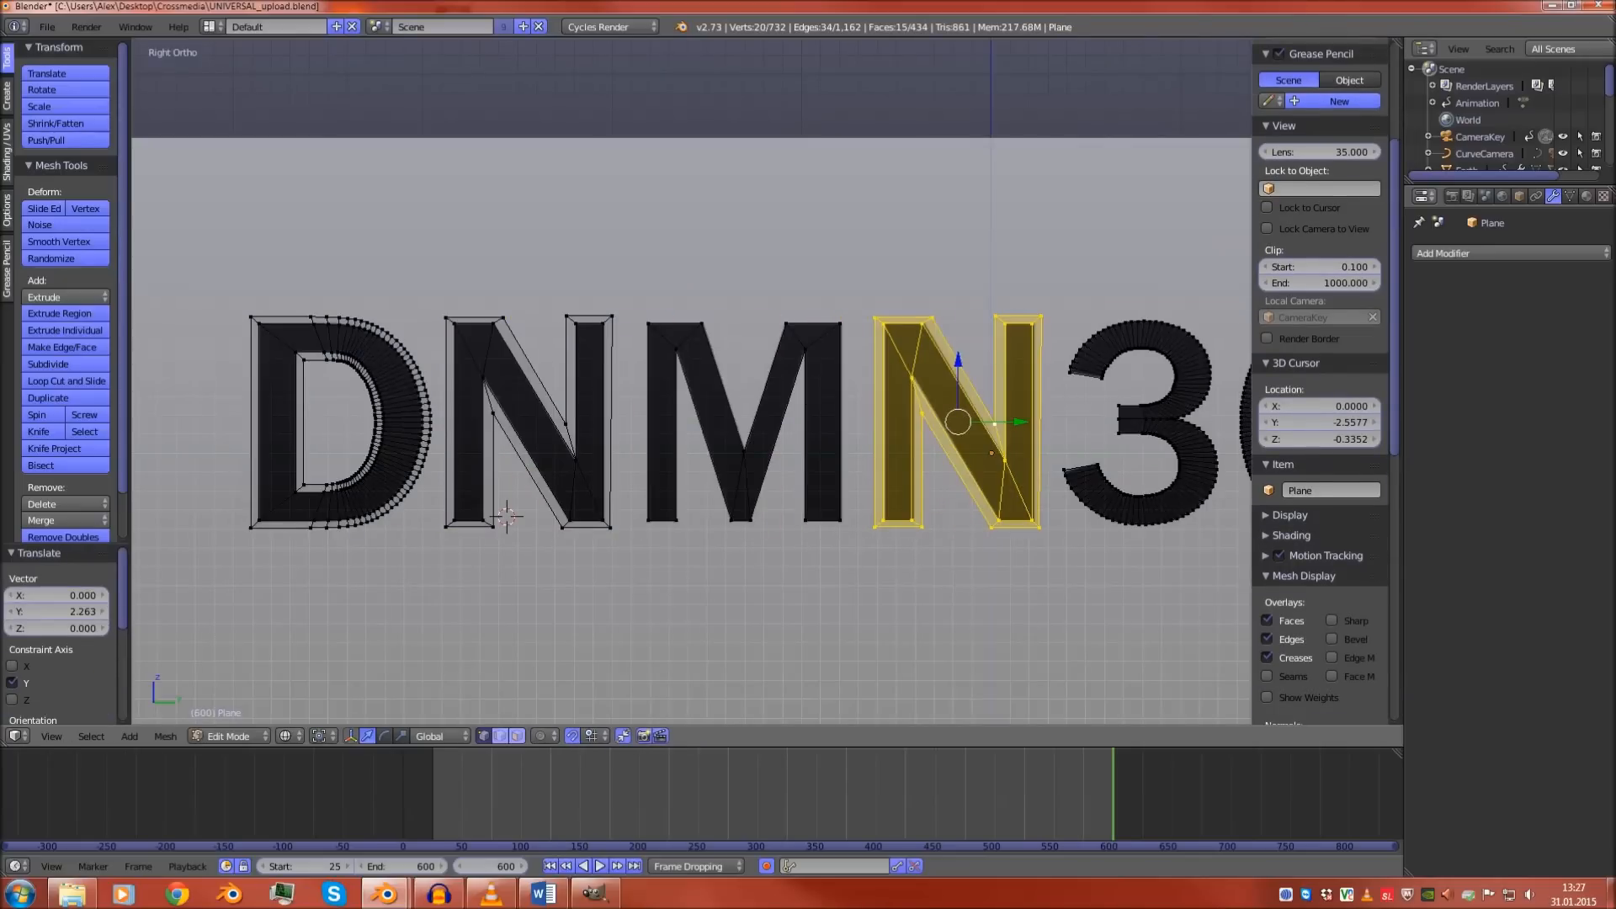
key(g)
key(y)
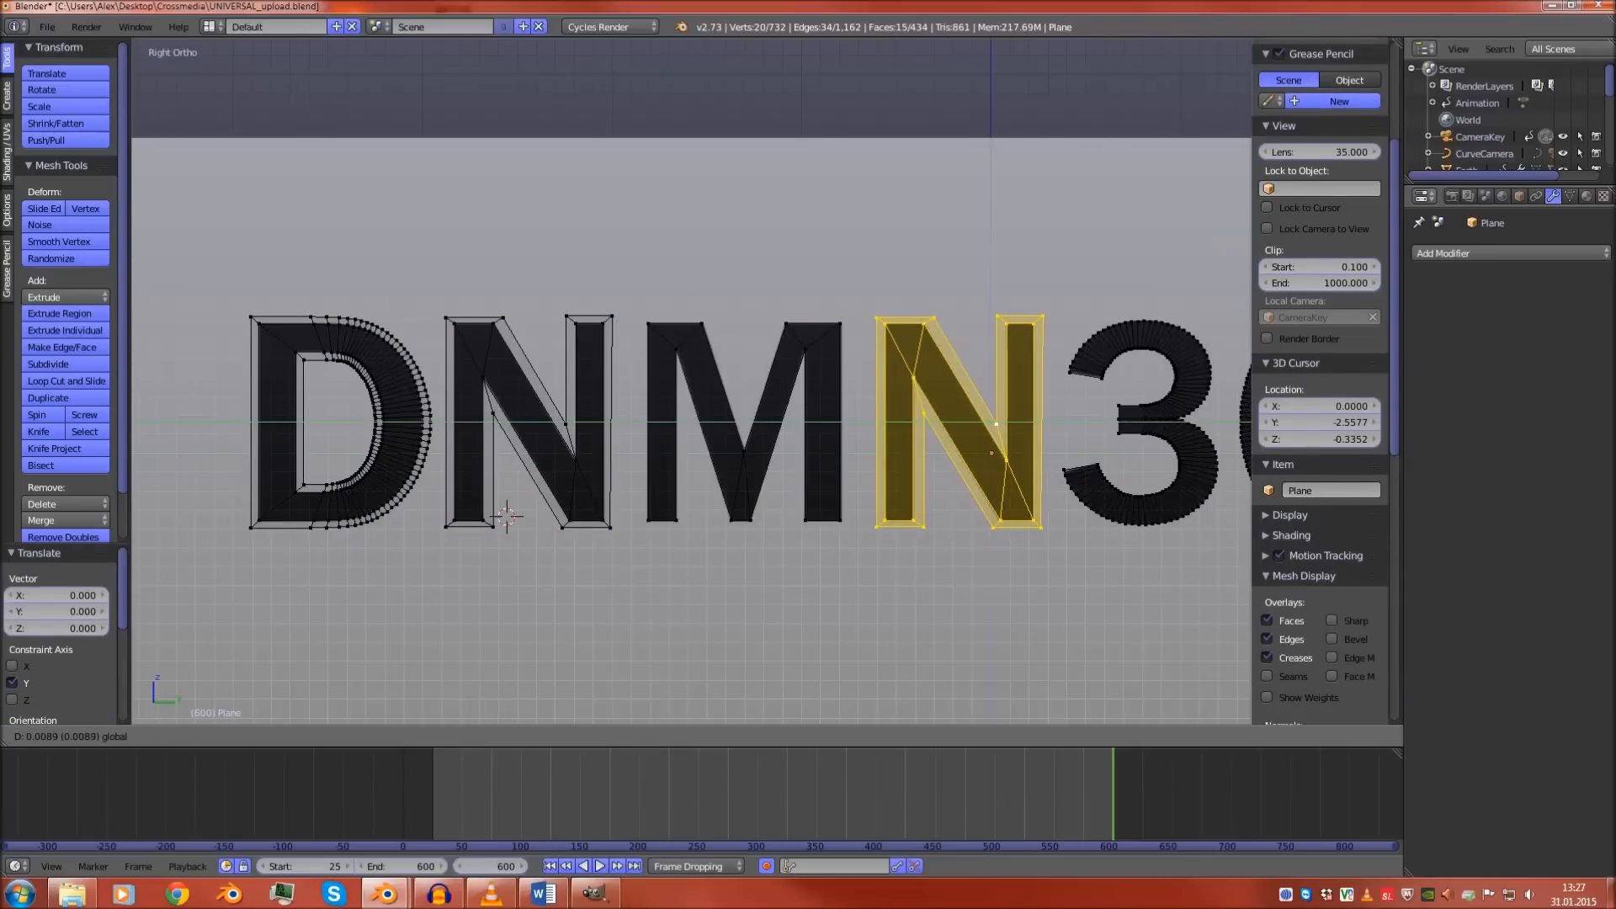
key(Return)
Extrude the M's lower inner edges and middle bottom edge, moving them -0.044 along Z
scroll(829, 383, up, 3)
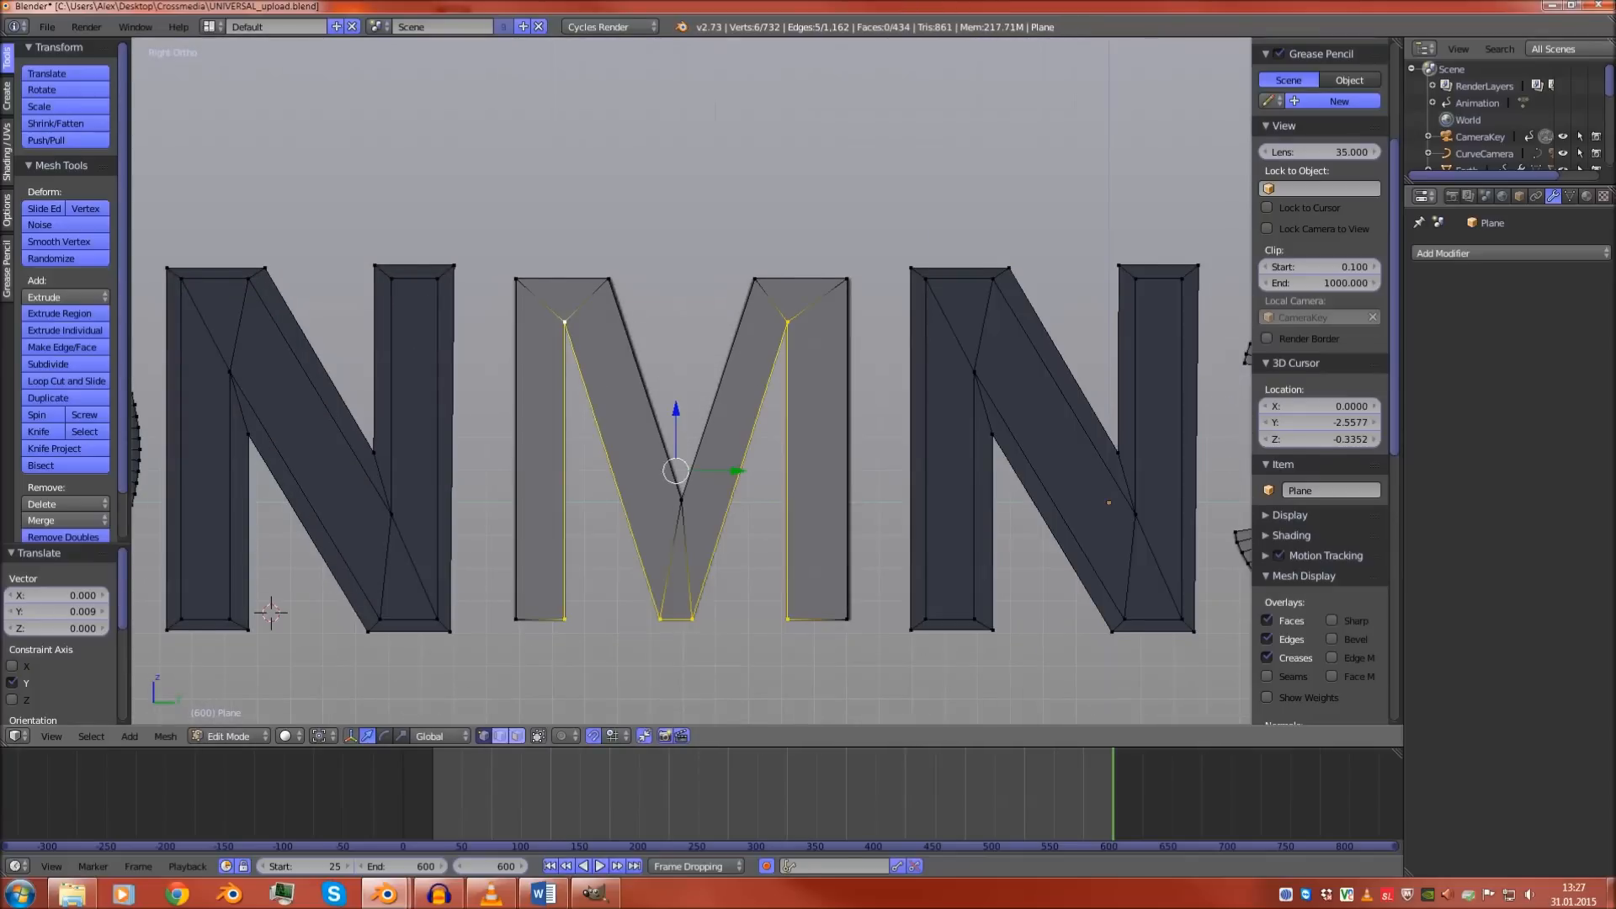
shift+middle_drag(676, 471, 686, 387)
key(e)
key(Escape)
key(g)
key(z)
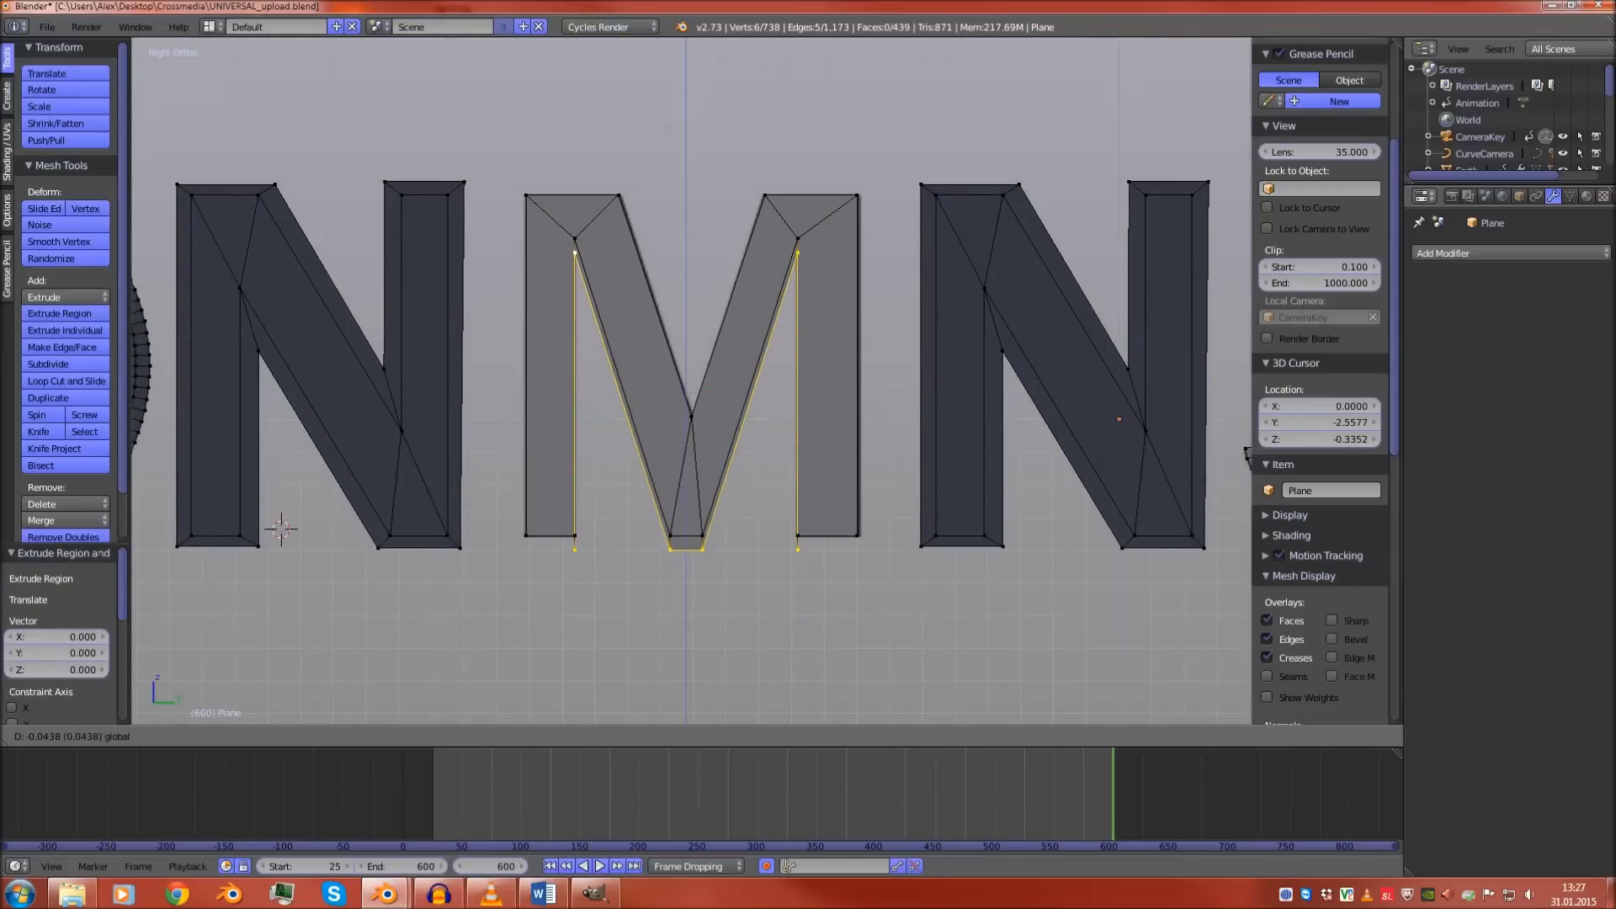
key(Return)
Leave the middle bottom vertices out of the selection and scale the M's extruded inner leg edges by 0.862 along Y
shift+right_click(703, 549)
shift+right_click(671, 550)
key(s)
key(y)
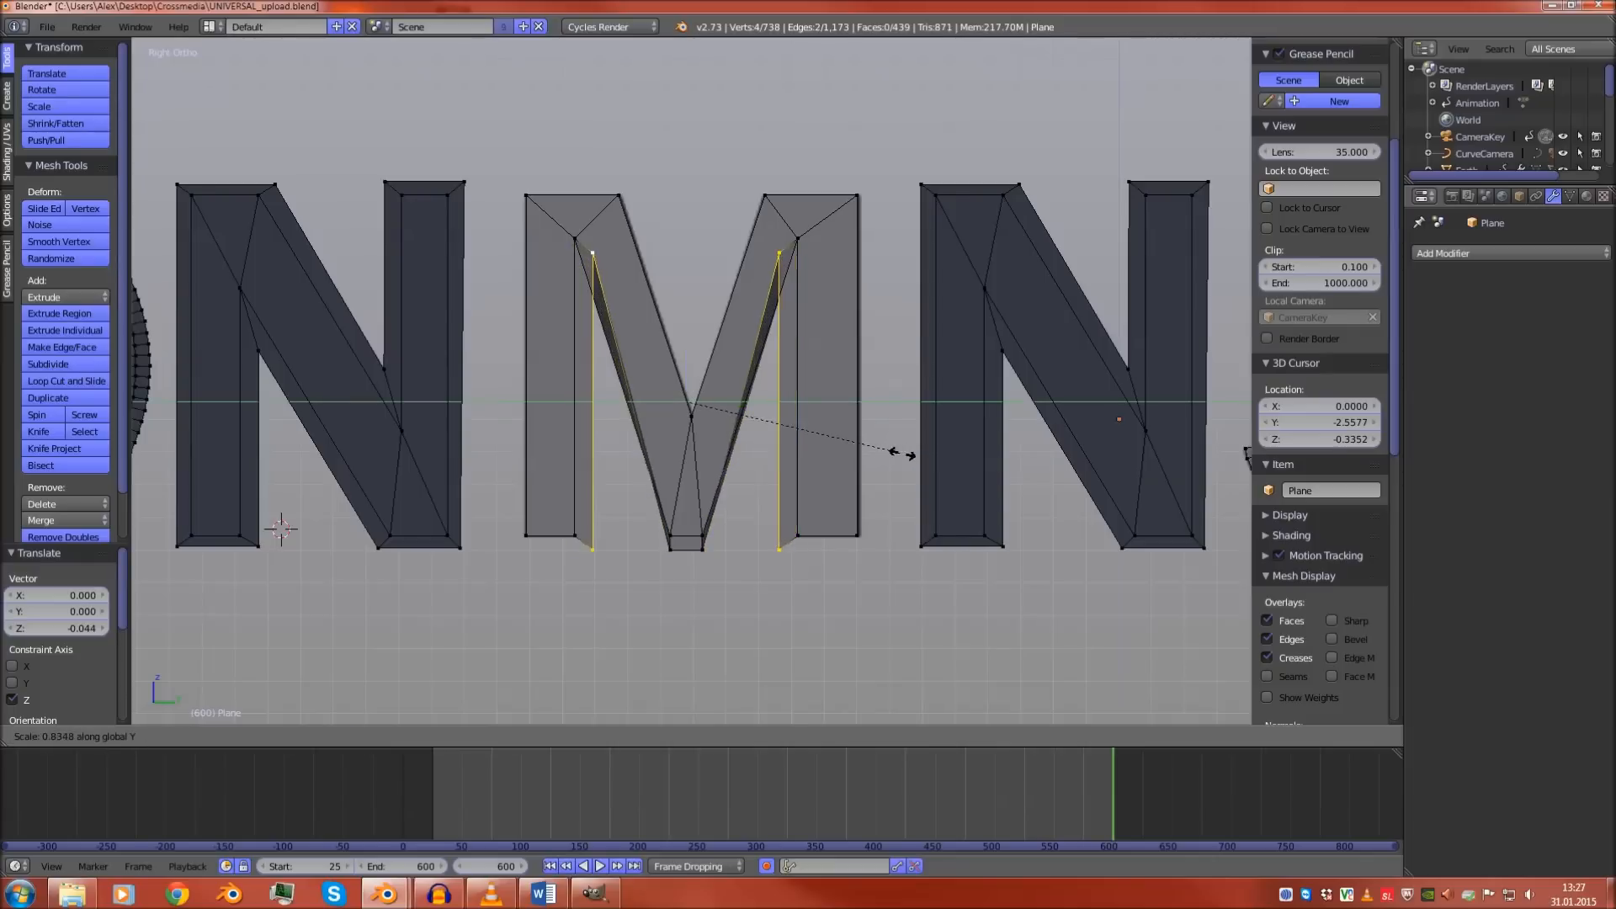
key(Return)
Move the two upper inner border vertices of the M by -0.263 along Z
right_click(782, 253)
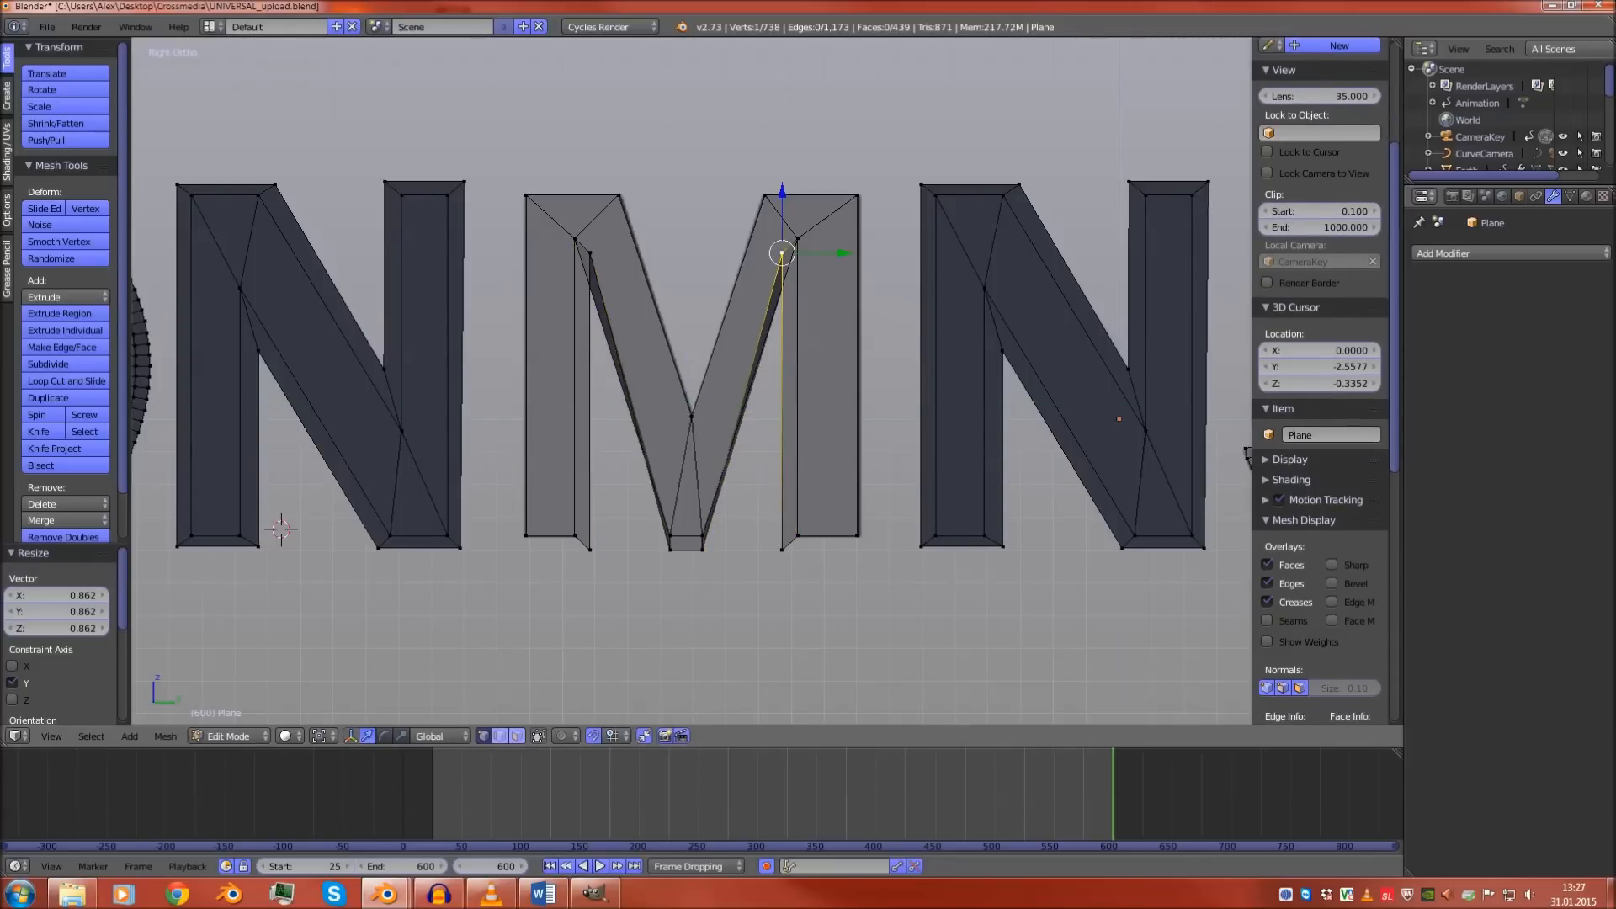
shift+right_click(590, 252)
key(g)
key(z)
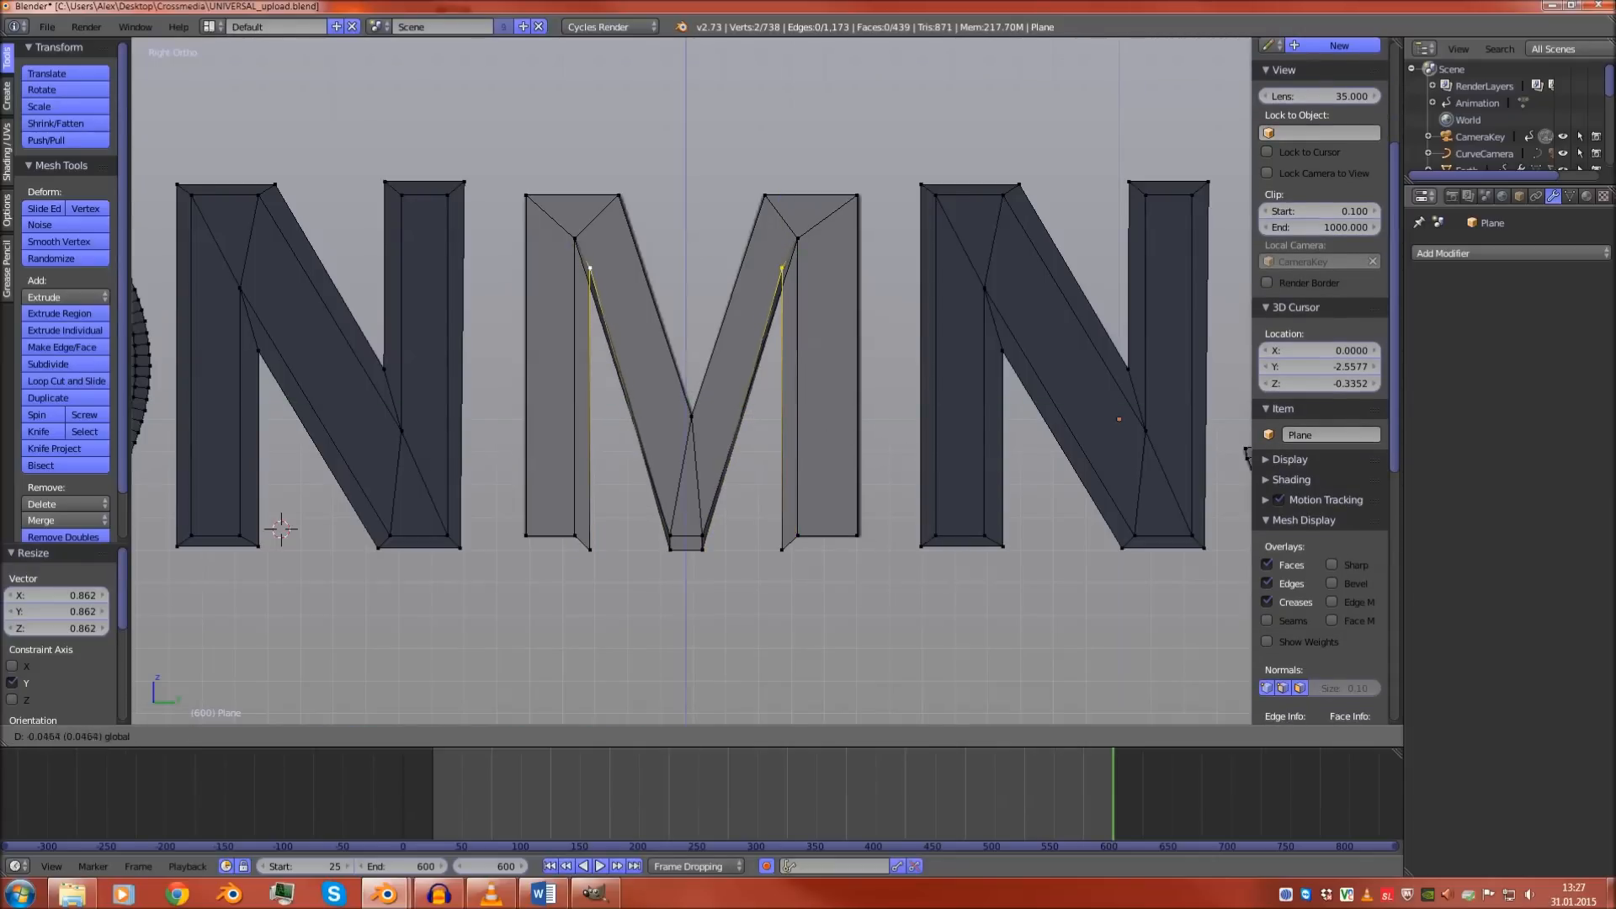
key(Return)
Scale the extruded bottom edge at the M's middle point by 1.746
right_click(686, 550)
key(s)
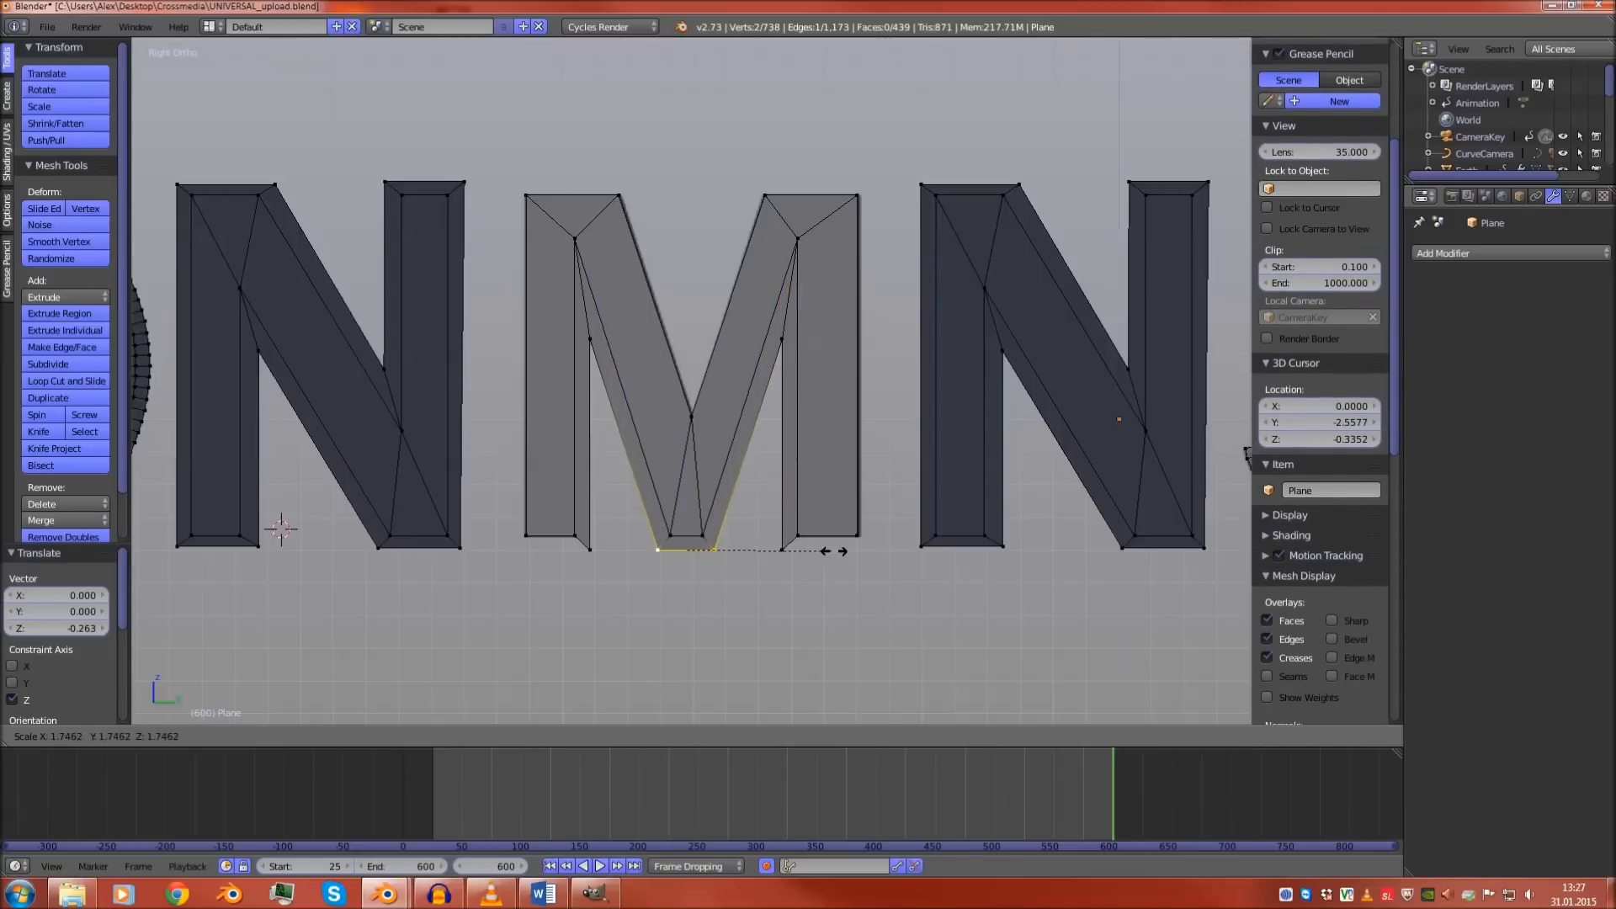
click(834, 552)
Extrude the M's two outer vertical edges and scale them outward by about 1.08
right_click(526, 535)
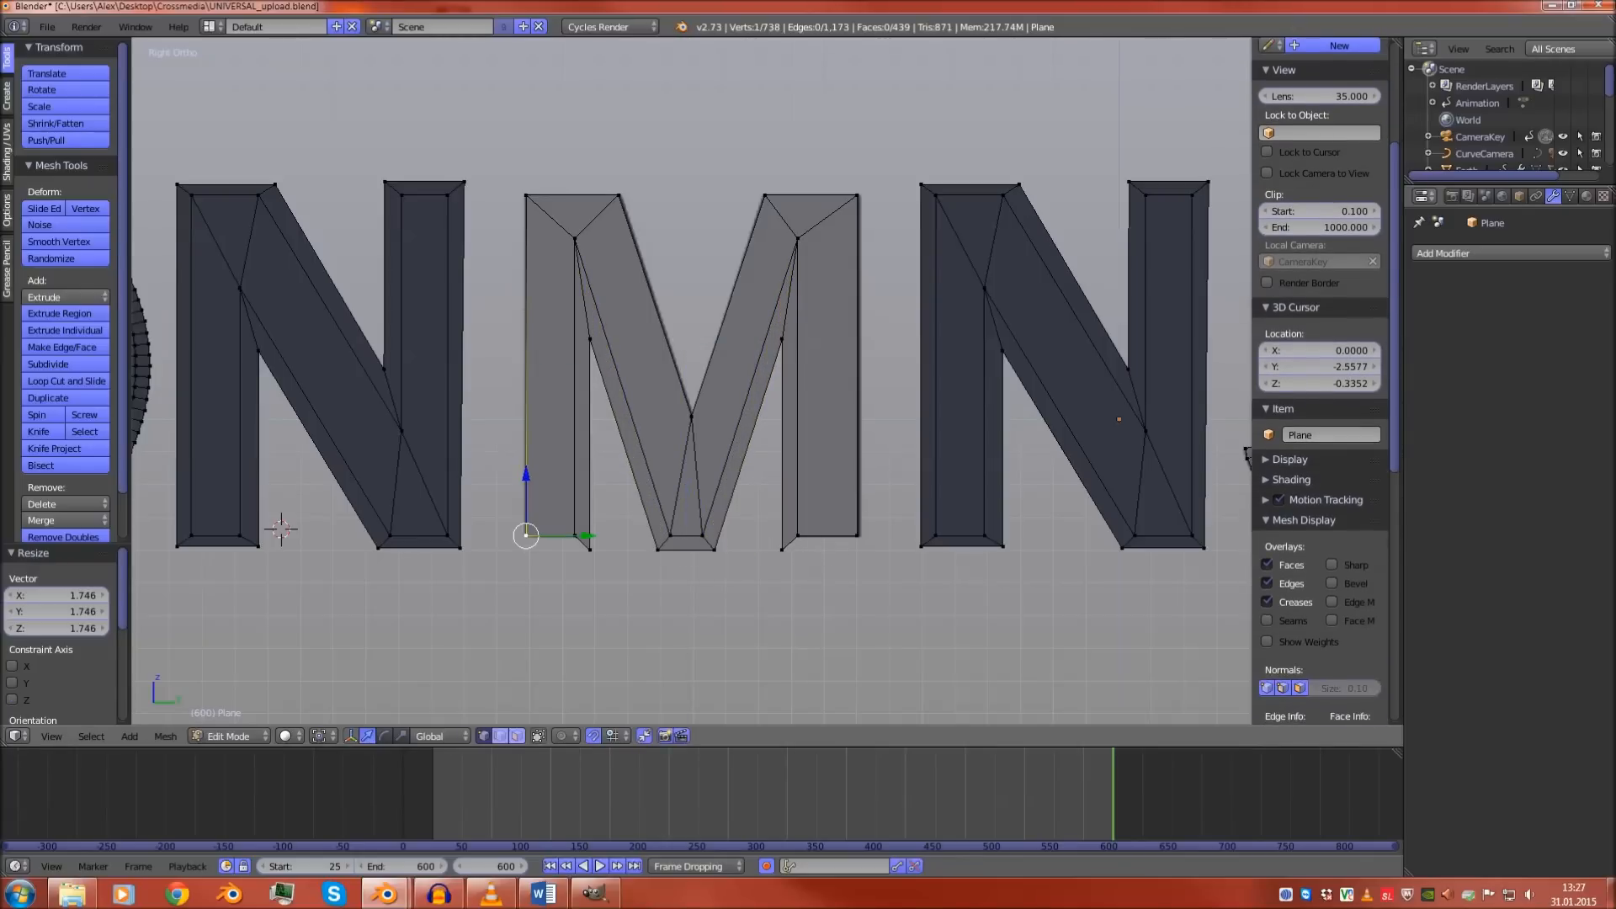
shift+right_click(526, 196)
shift+right_click(857, 195)
shift+right_click(857, 535)
key(e)
right_click(963, 488)
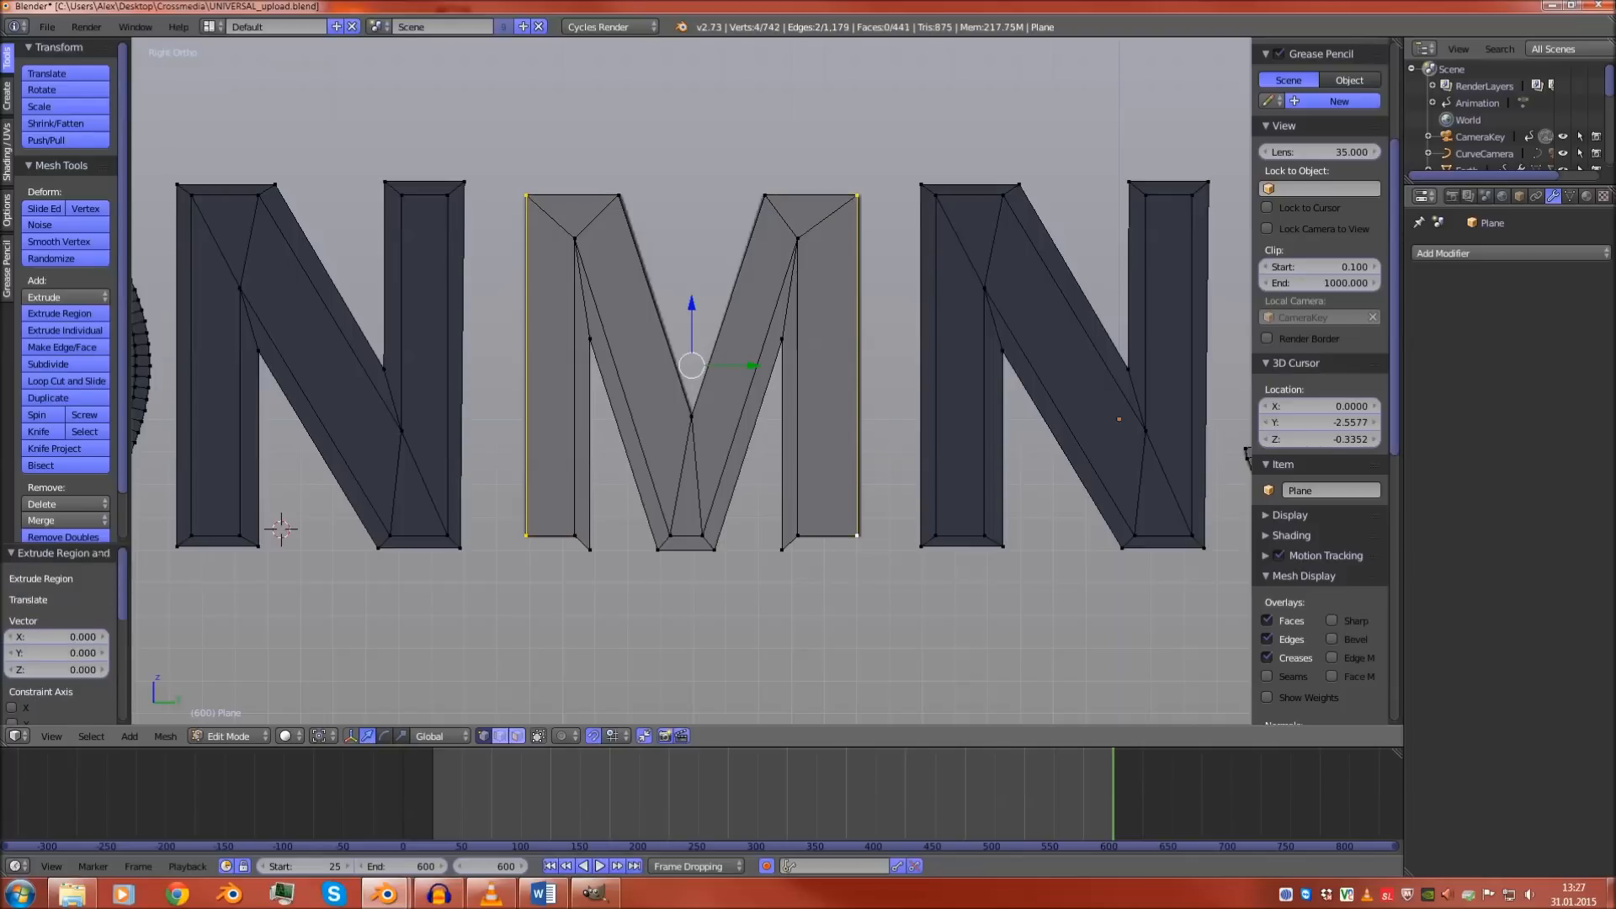
key(s)
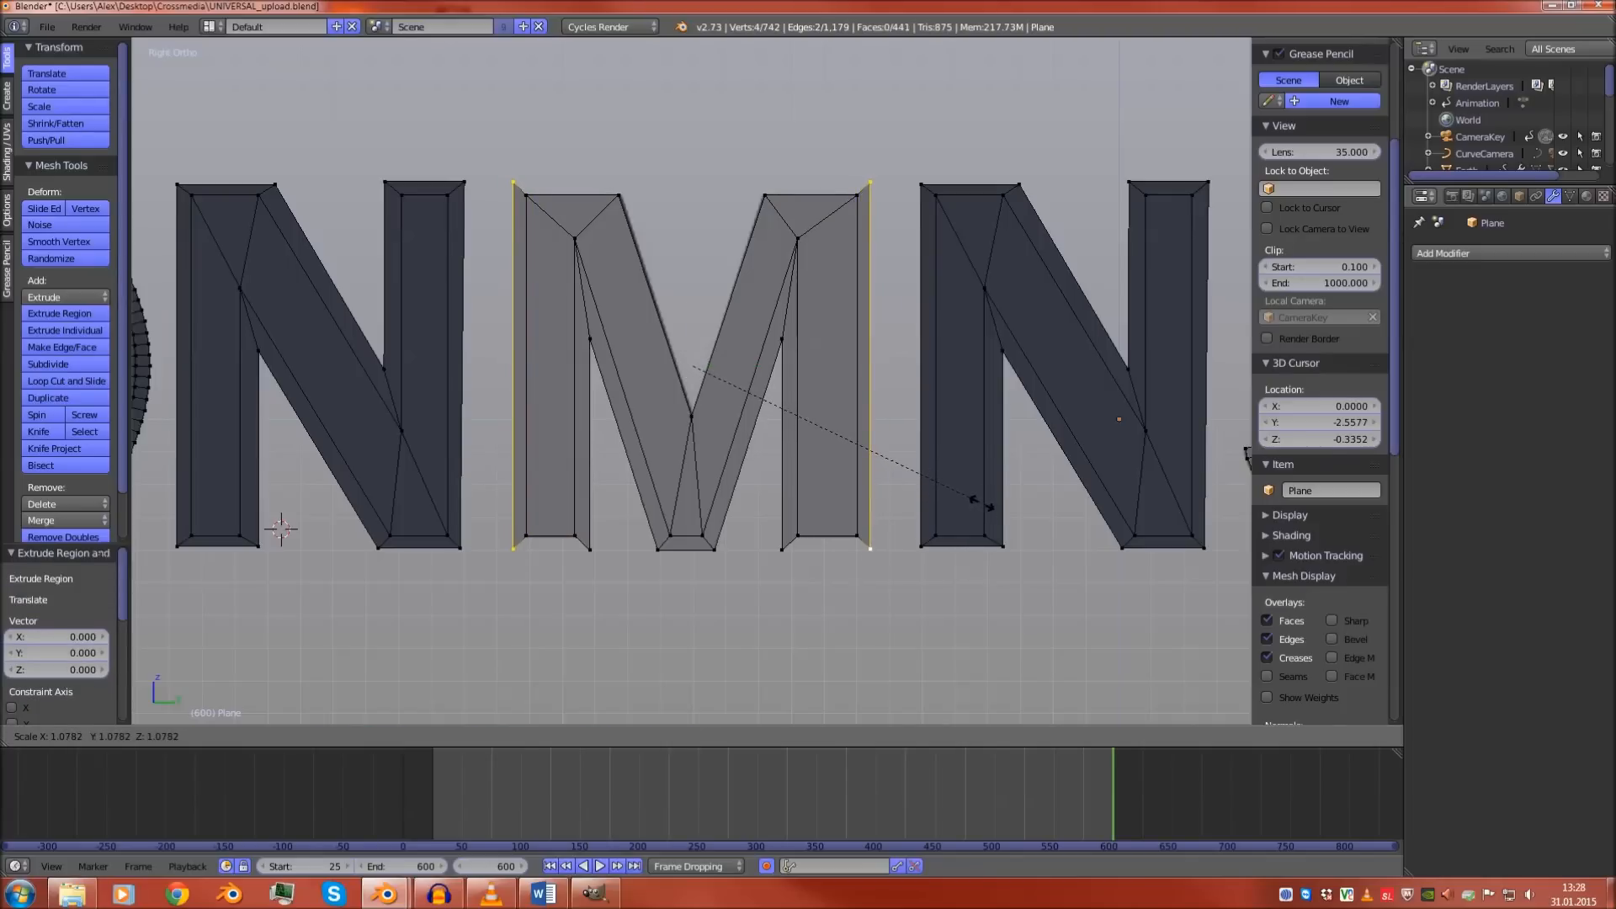
click(968, 526)
Fill the border faces beneath both feet of the M
alt+right_click(829, 536)
key(f)
alt+right_click(559, 536)
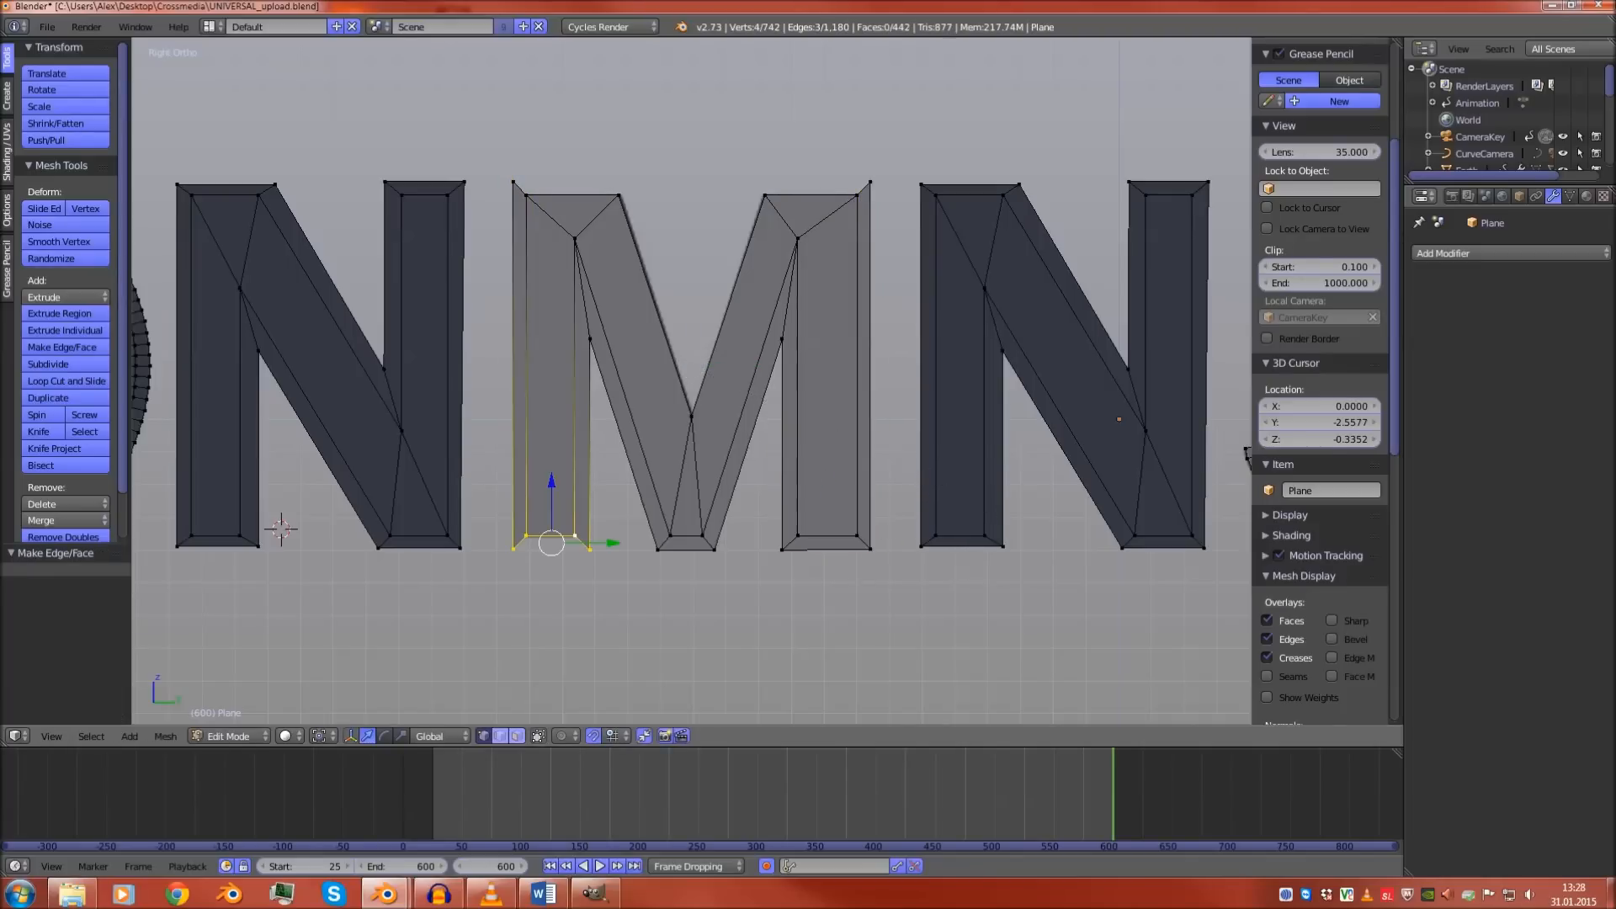
scroll(1319, 378, down, 2)
Extrude the M's two inner top corner vertices, scale them together by 0.743 and raise them 0.044 along Z
right_click(630, 195)
shift+right_click(753, 196)
key(e)
key(Escape)
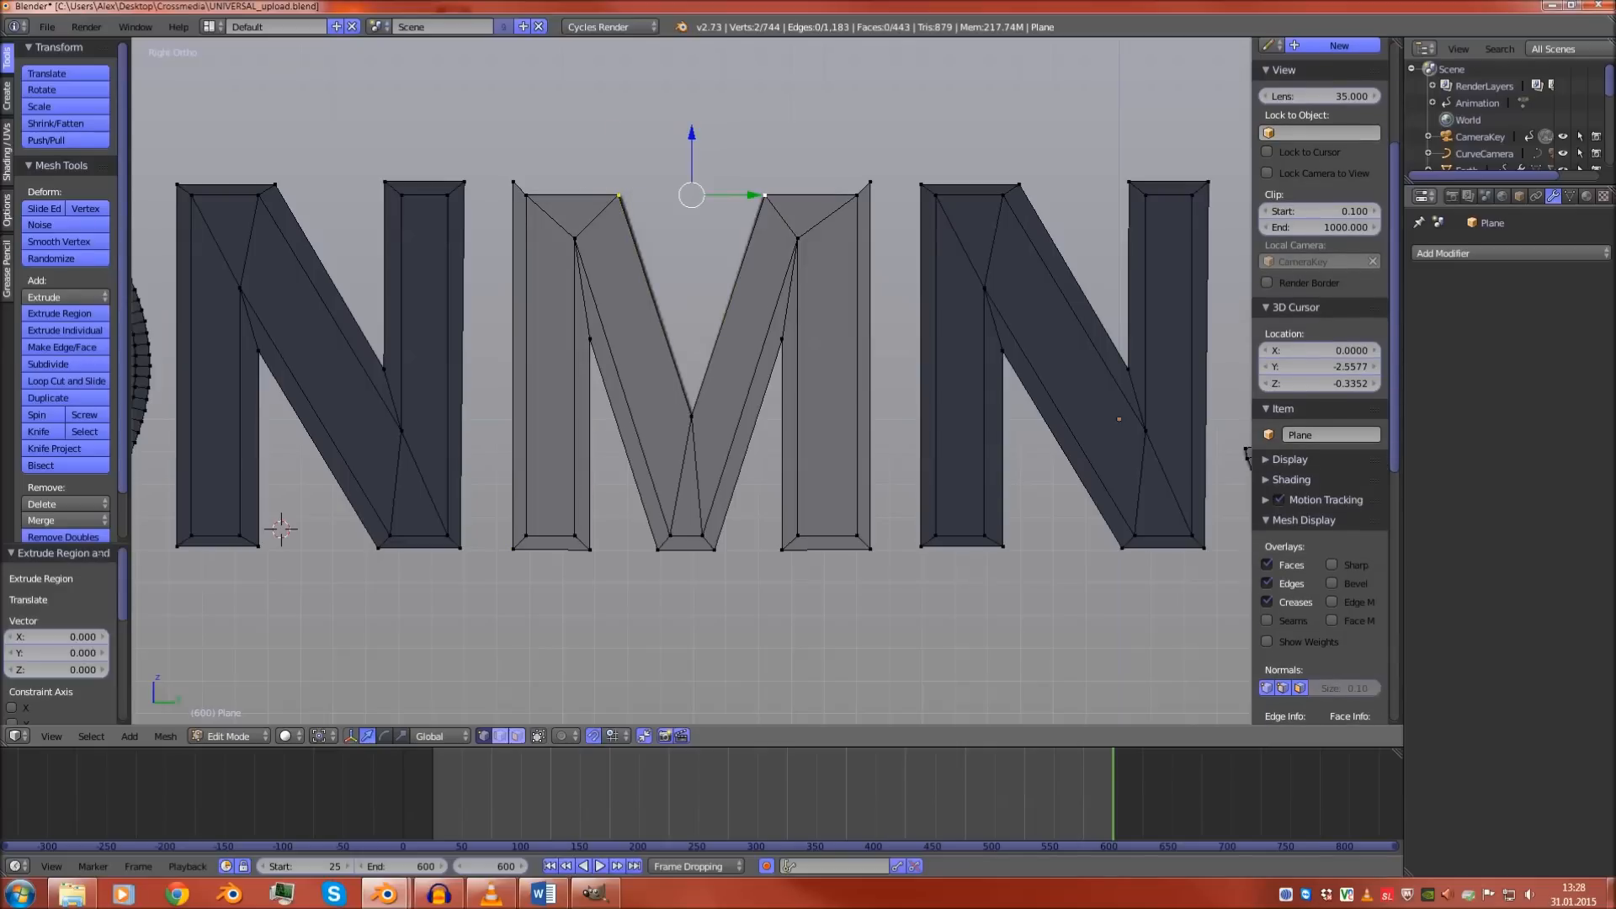
key(s)
click(834, 235)
key(g)
key(z)
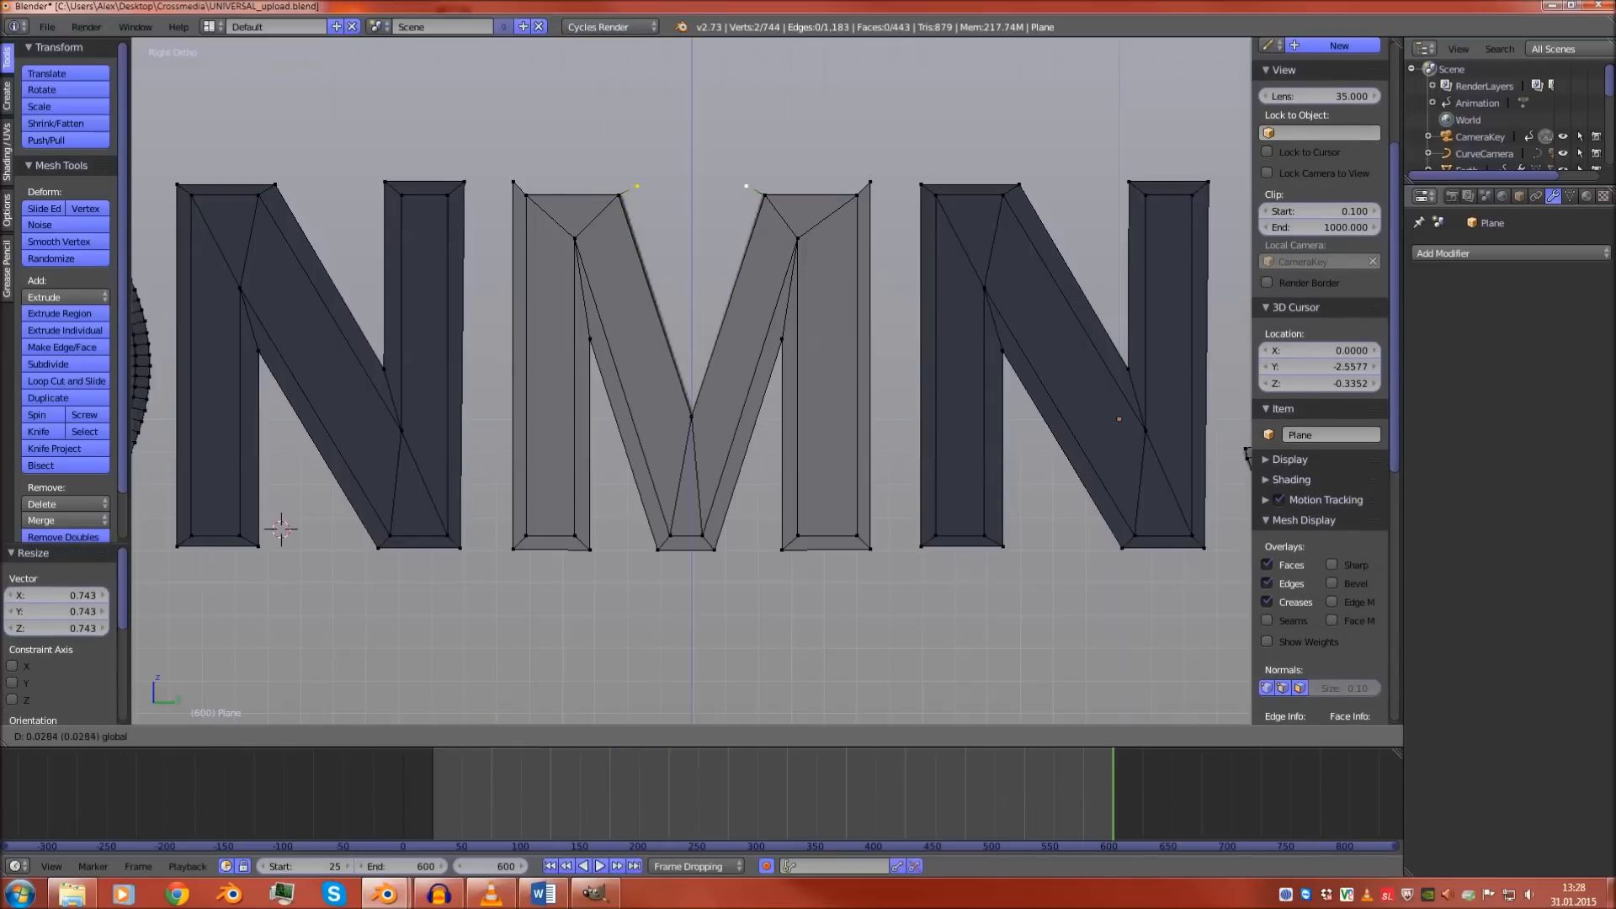
key(Return)
Fill the border face above the M's left leg, undoing the first fill and repeating it without the right corner's vertex
shift+right_click(513, 181)
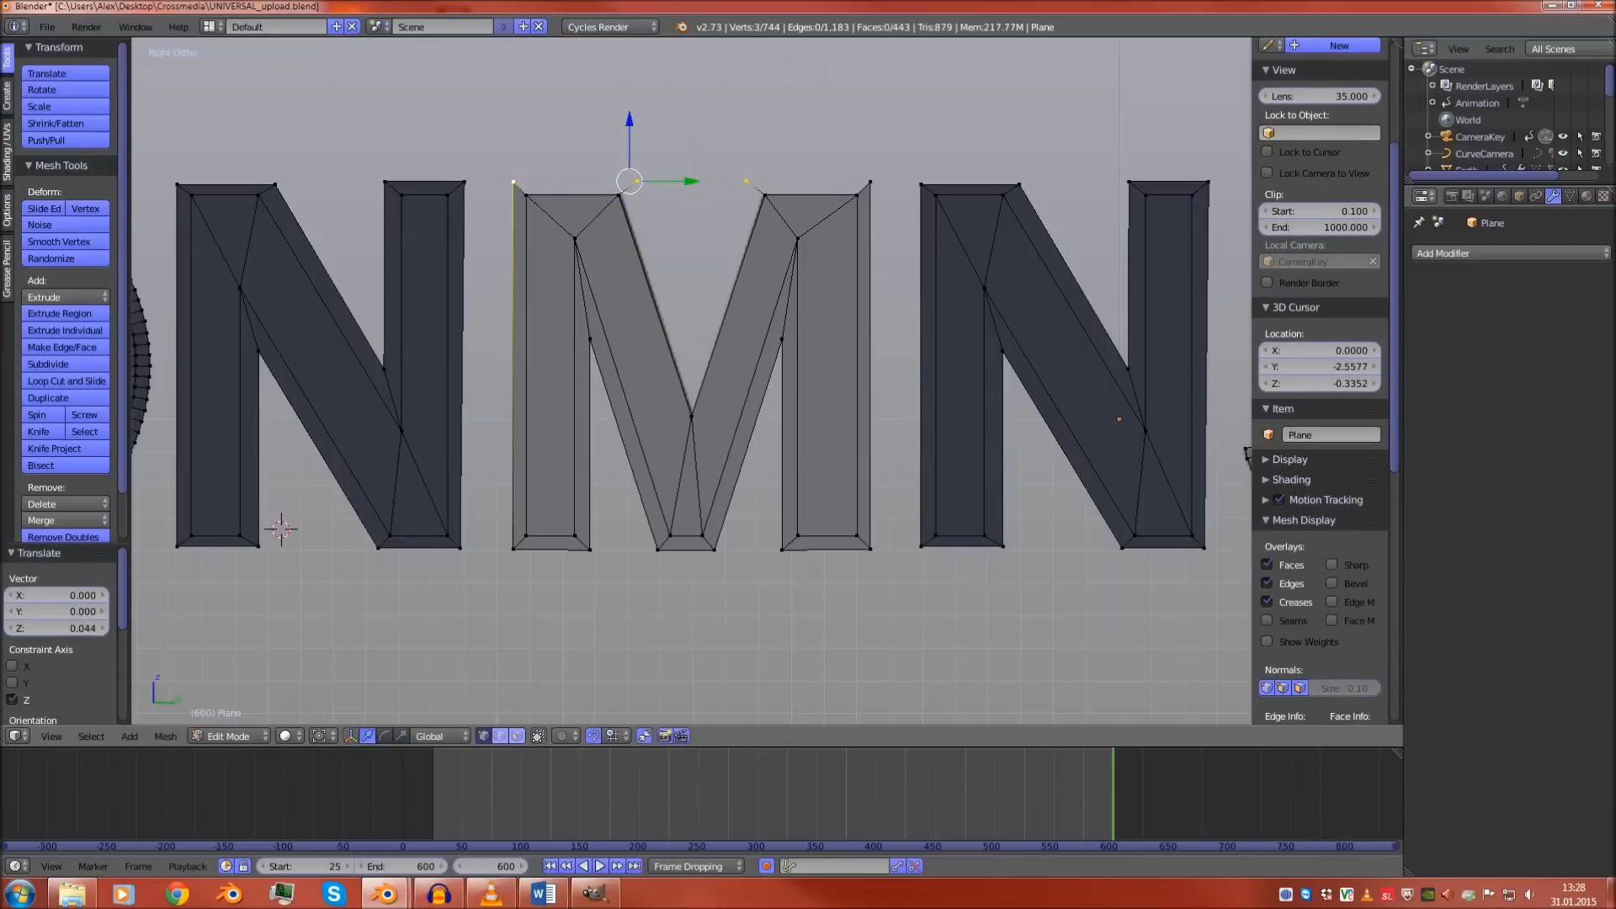
shift+right_click(526, 196)
shift+right_click(619, 195)
key(f)
right_click(746, 181)
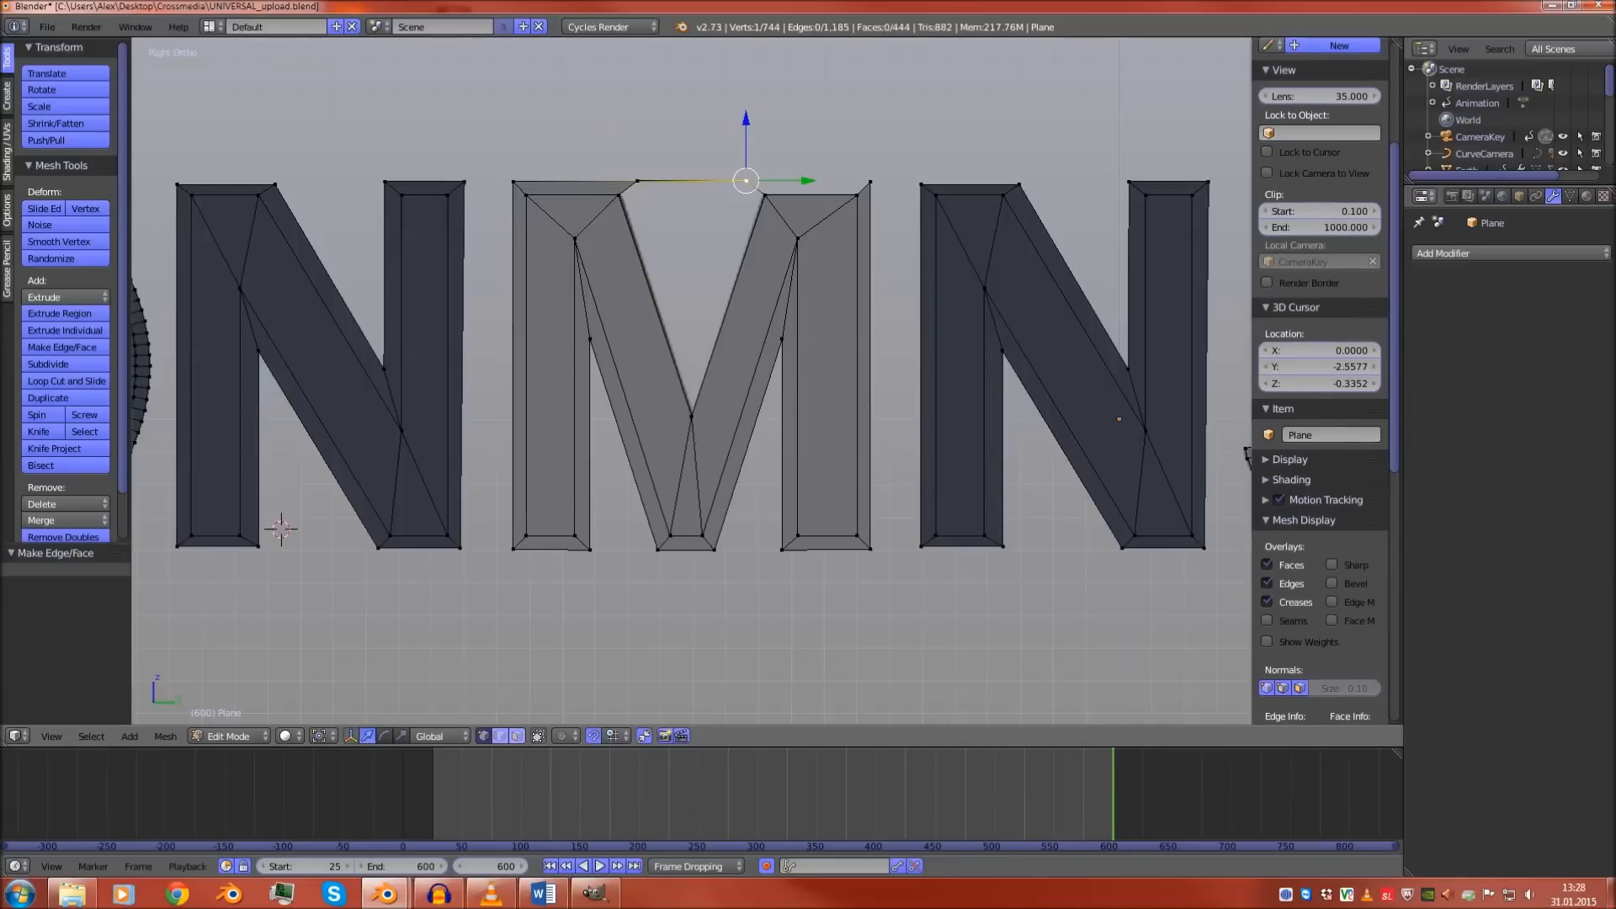
key(ctrl+z)
key(ctrl+z)
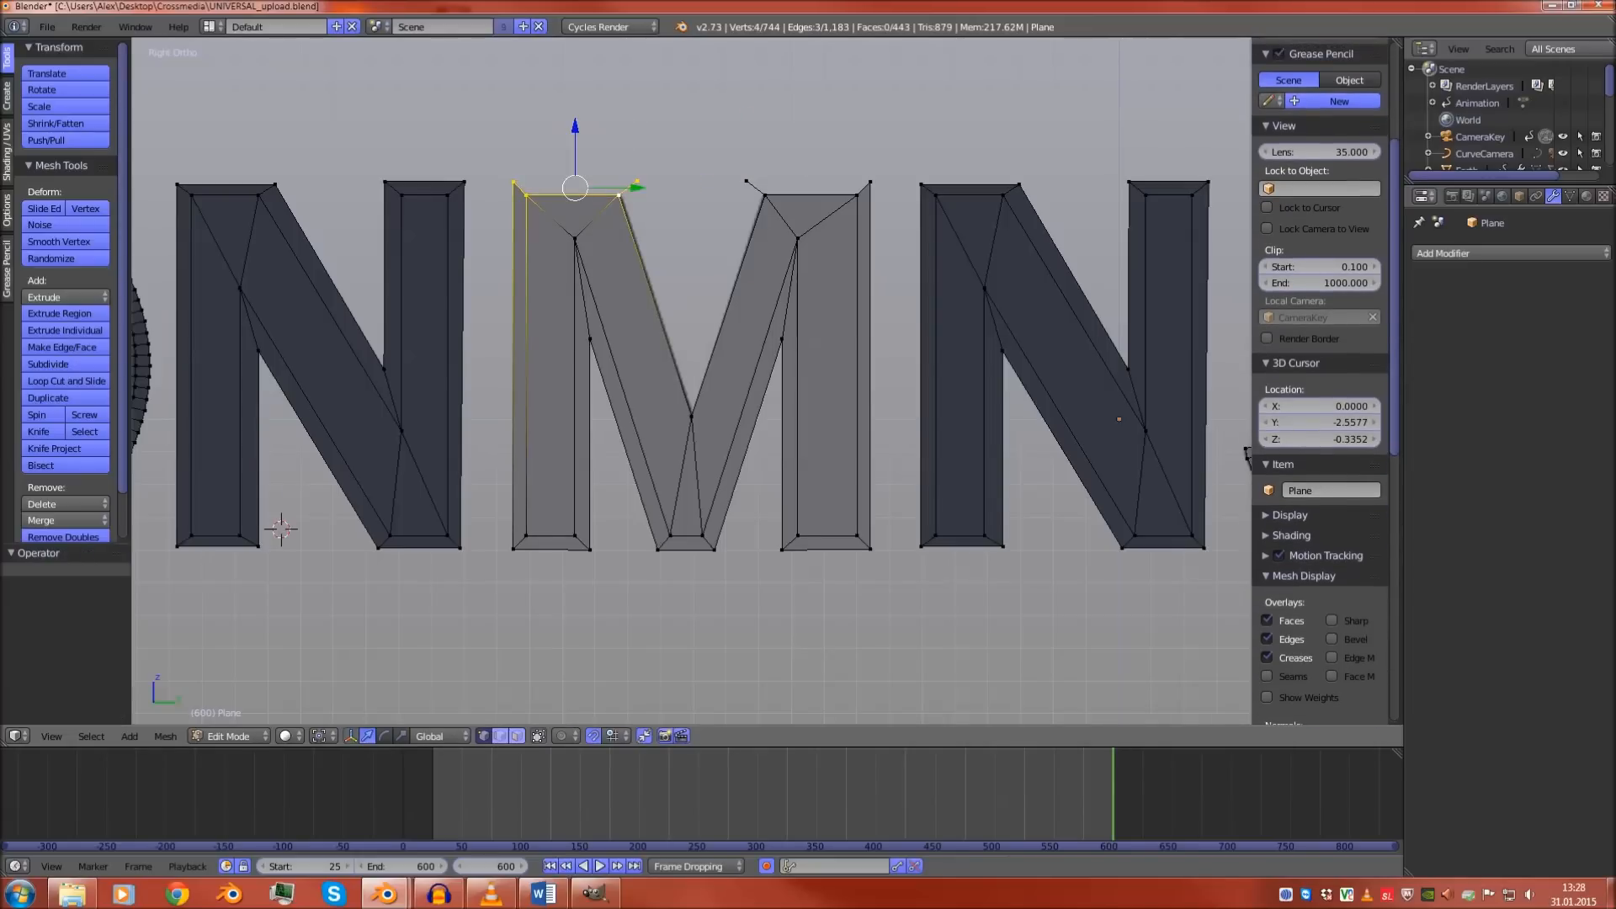
key(f)
Fill the border face above the M's right leg
right_click(746, 181)
shift+right_click(763, 196)
shift+right_click(857, 195)
shift+right_click(870, 181)
key(f)
Extrude a new vertex from the base of the M's V notch and move it straight up
right_click(746, 181)
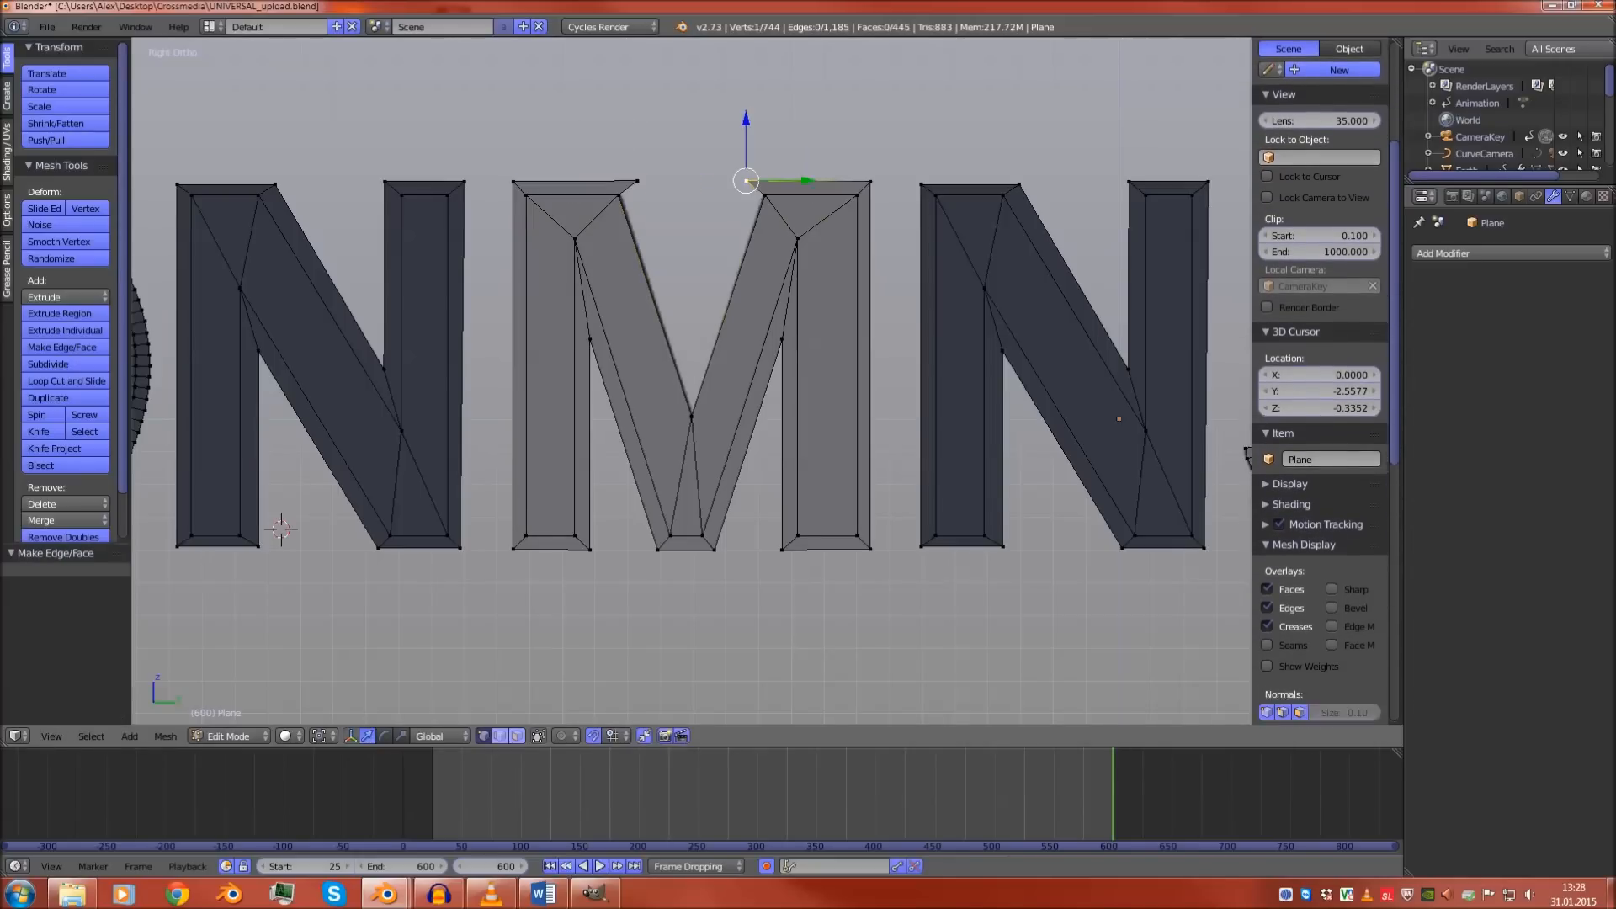
shift+right_click(637, 181)
right_click(692, 416)
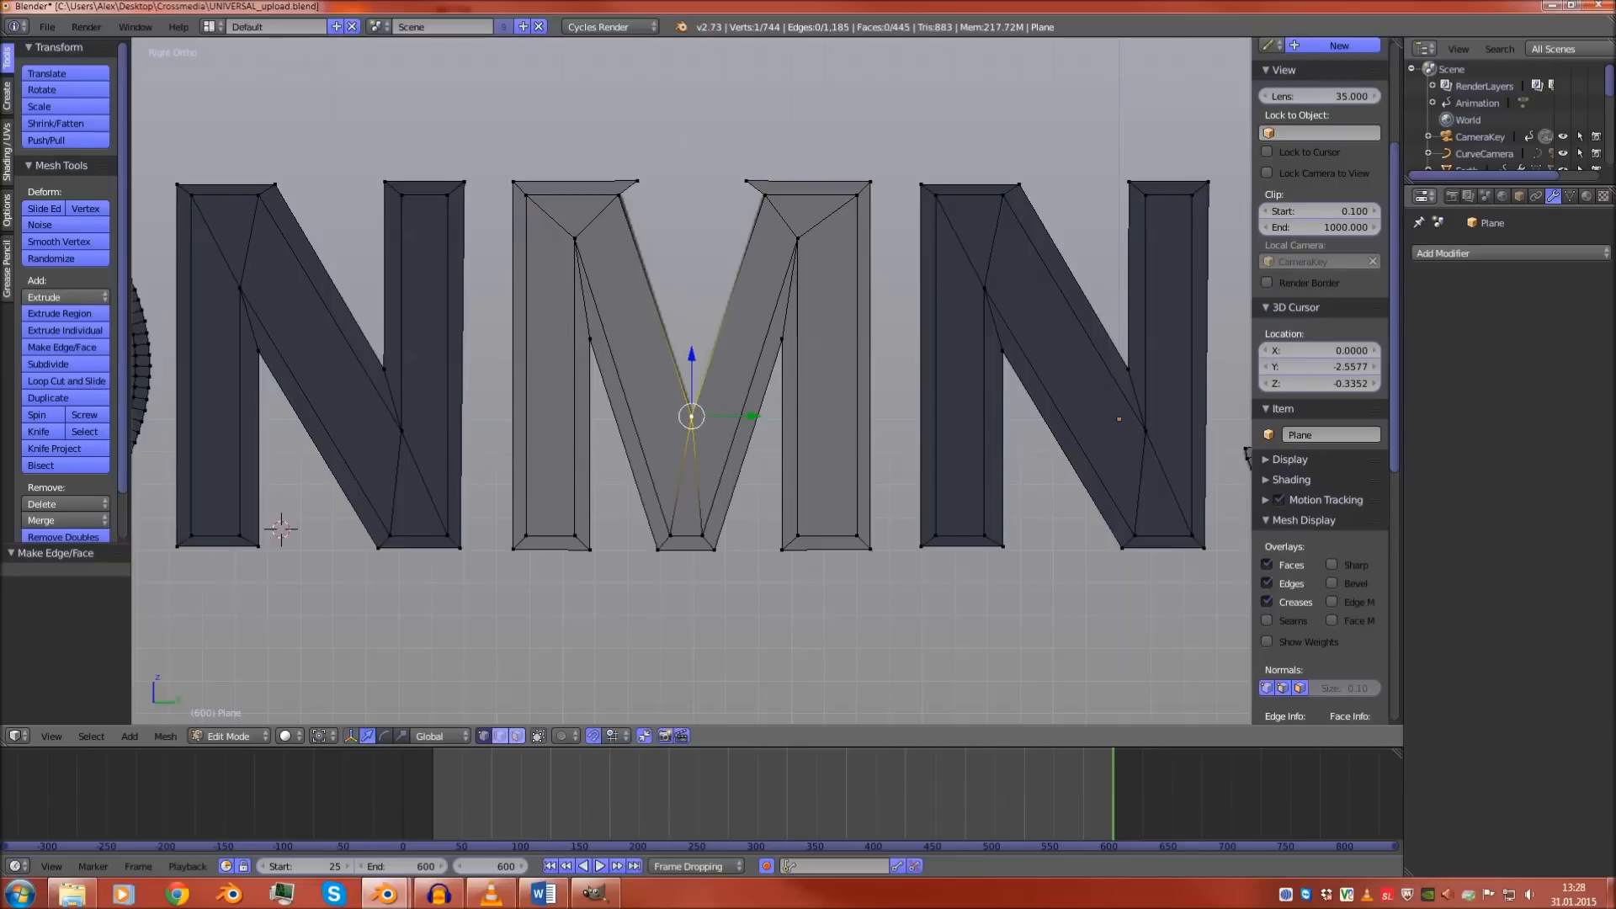
key(e)
click(692, 416)
drag(692, 355, 692, 301)
Fill the border faces along both sides of the M's V notch and raise the notch vertex by 0.028
shift+right_click(692, 416)
shift+right_click(618, 196)
shift+right_click(637, 181)
key(f)
right_click(692, 362)
shift+right_click(692, 416)
shift+right_click(765, 195)
shift+right_click(746, 181)
key(f)
right_click(692, 362)
drag(692, 301, 692, 292)
Extrude the inner edge loop of the 3's upper bowl and scale it inward to about 0.76
scroll(692, 292, down, 5)
shift+middle_drag(692, 292, 479, 295)
scroll(356, 284, up, 3)
scroll(479, 294, up, 3)
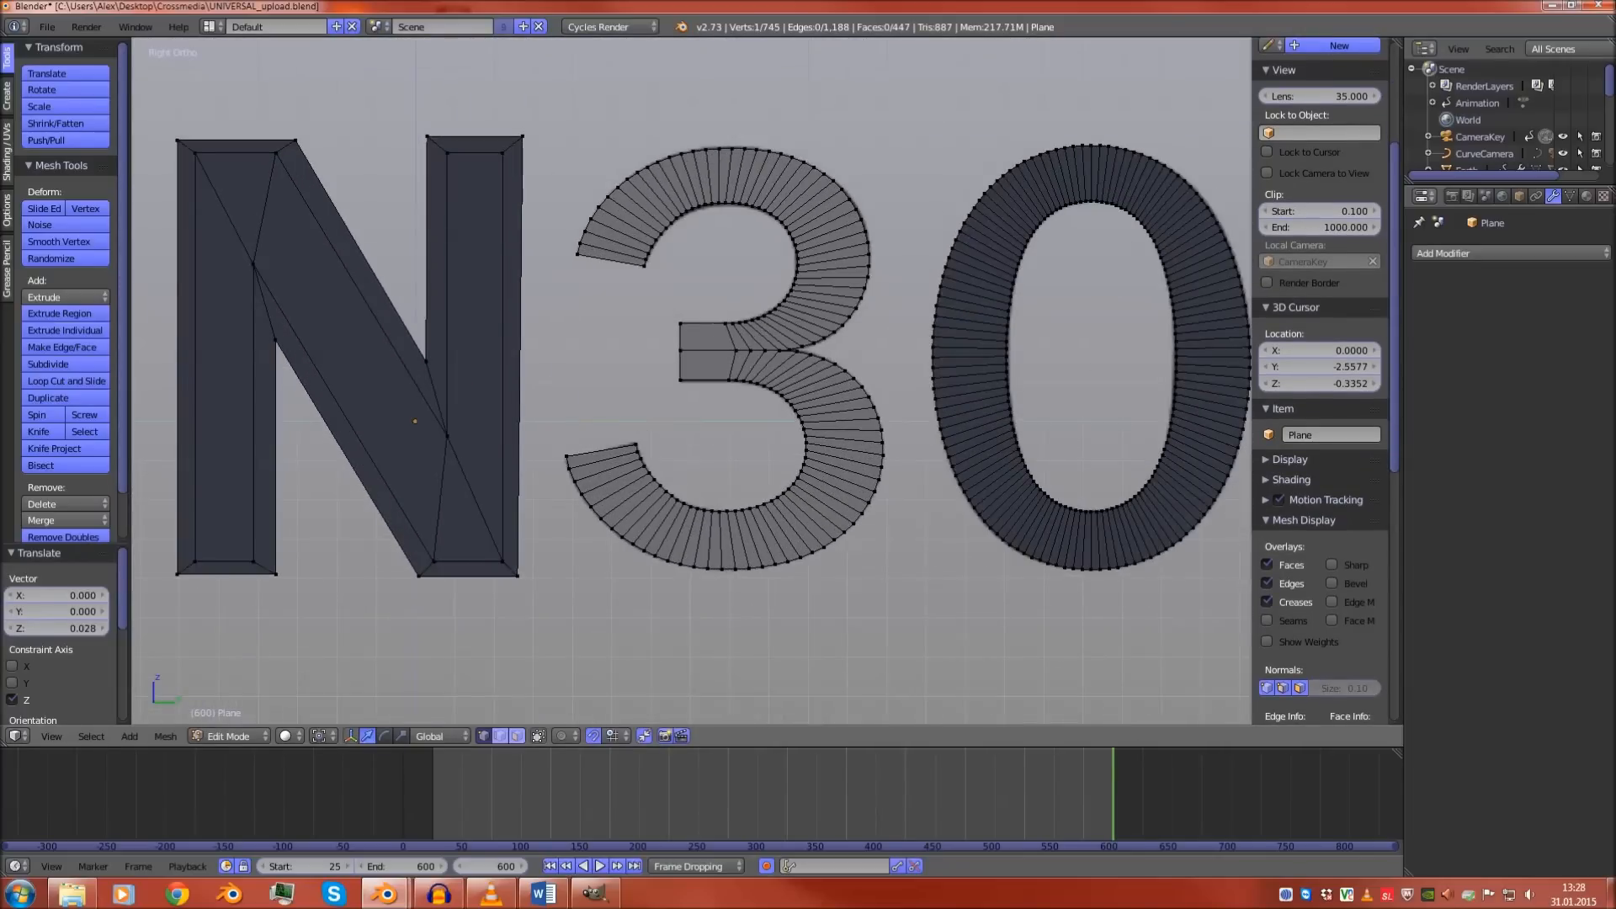
alt+right_click(729, 332)
alt+right_click(725, 323)
shift+middle_drag(725, 323, 708, 360)
scroll(709, 360, up, 1)
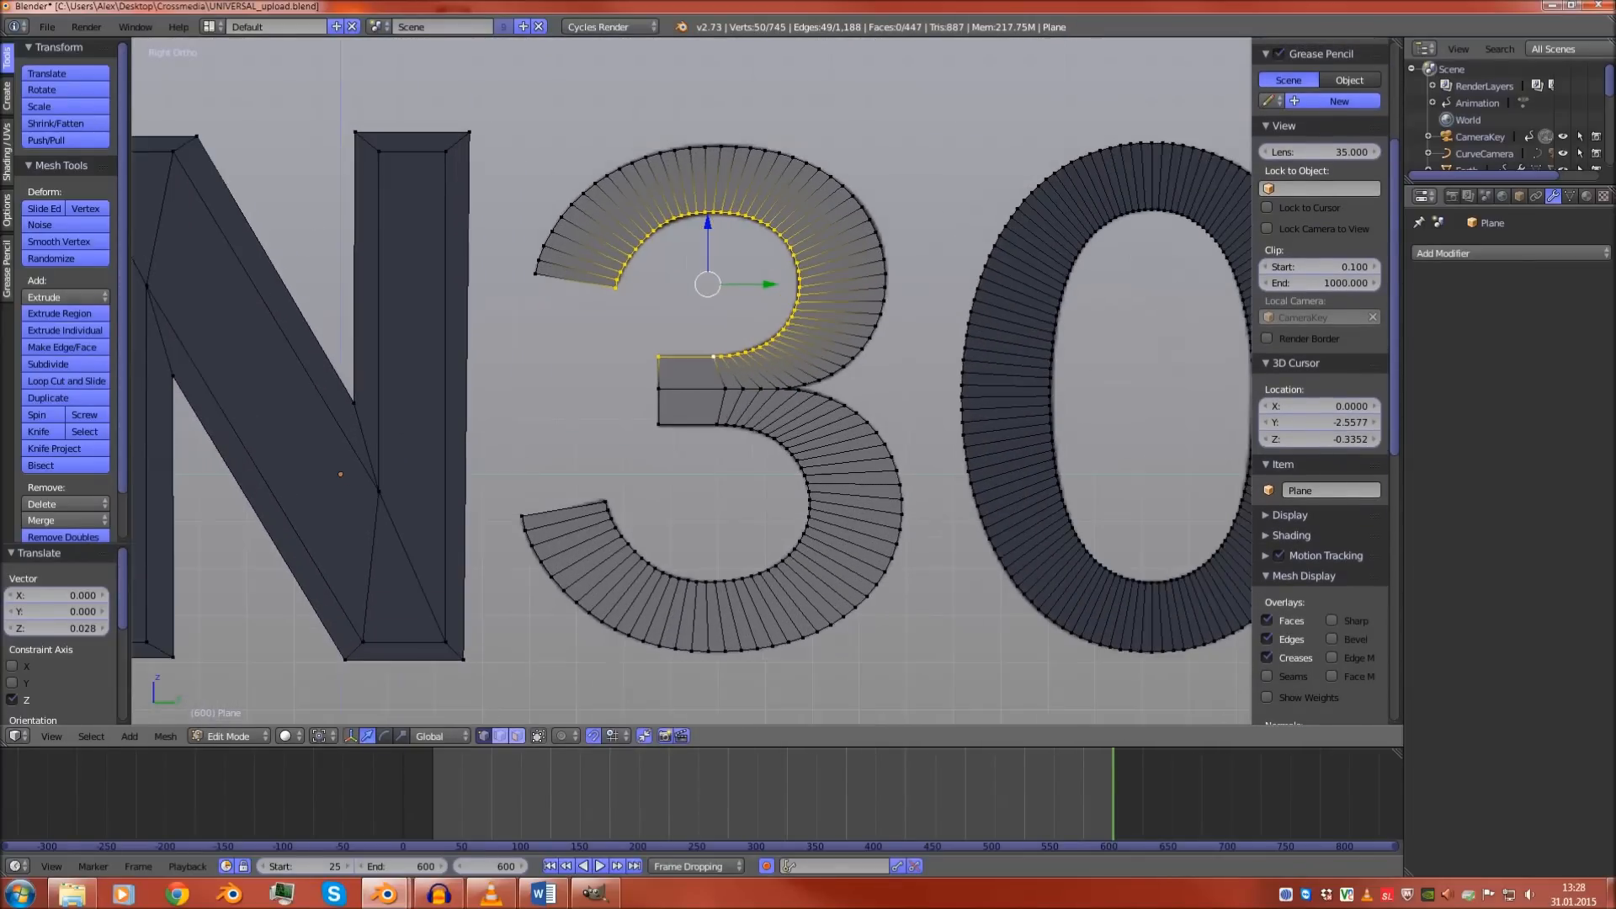
key(e)
key(s)
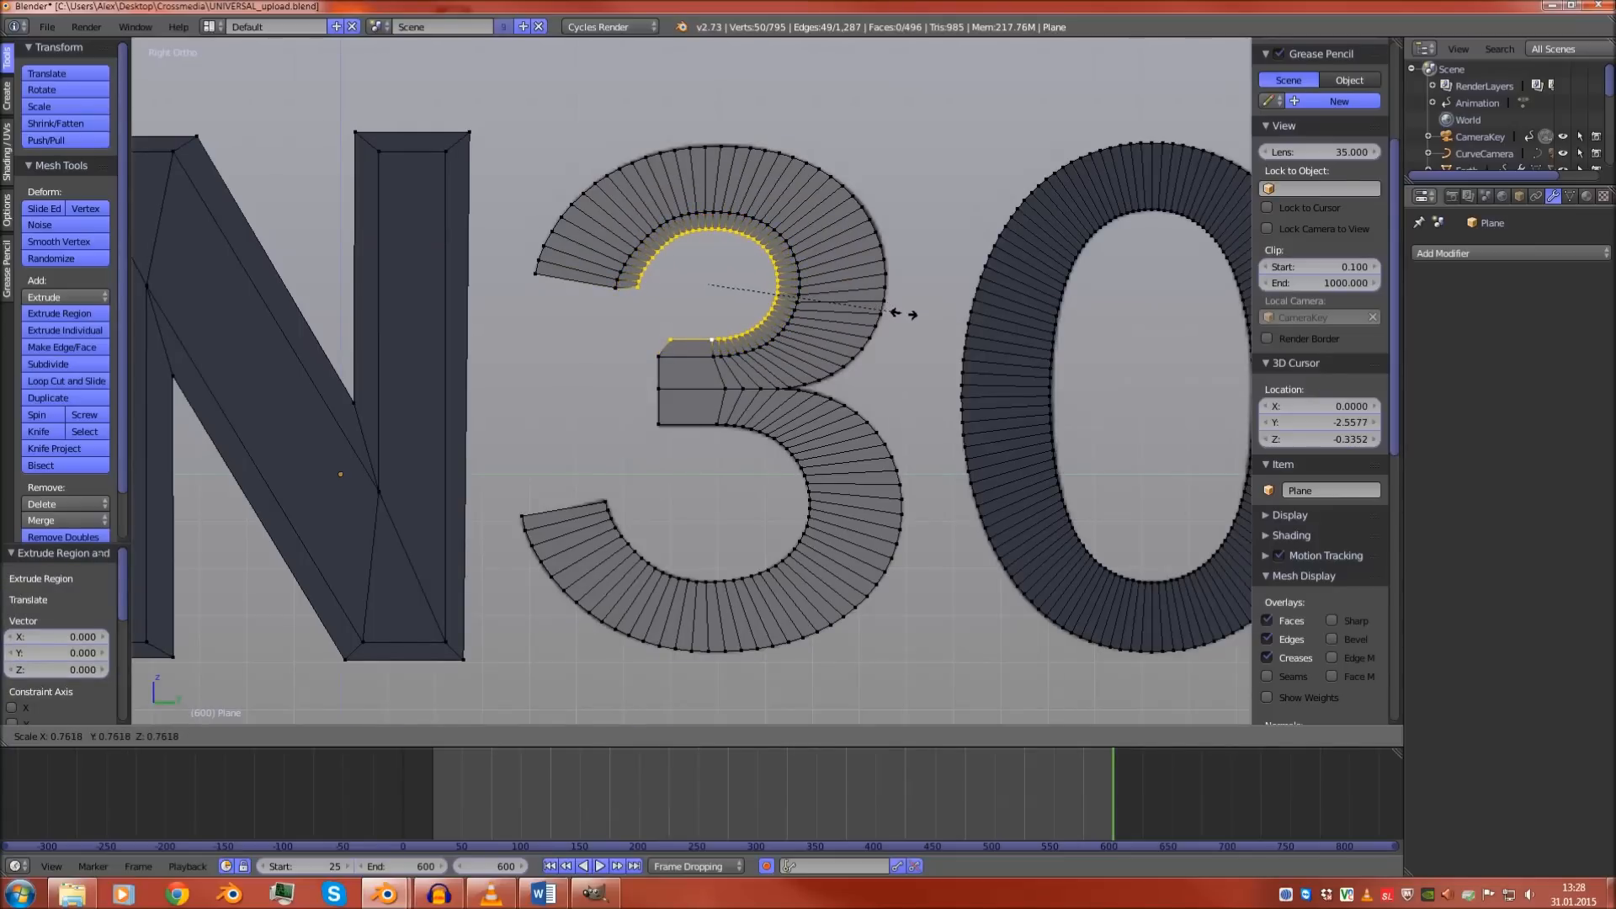
click(901, 311)
Extrude the inner edge loop of the 3's lower bowl and scale it inward to about 0.76
alt+right_click(810, 472)
key(e)
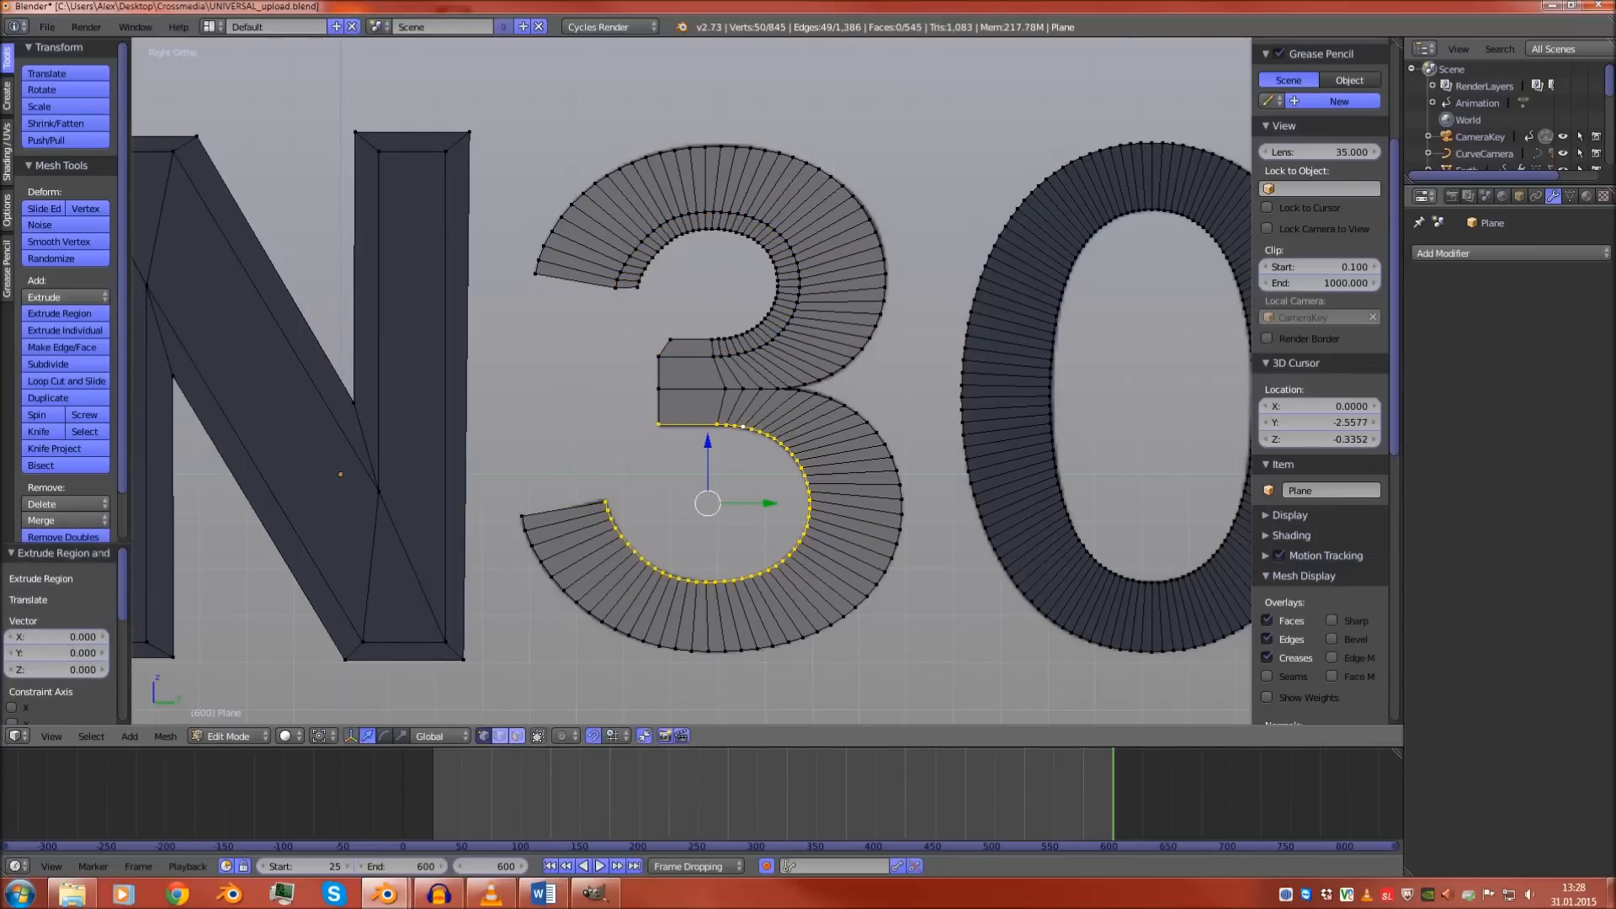
key(s)
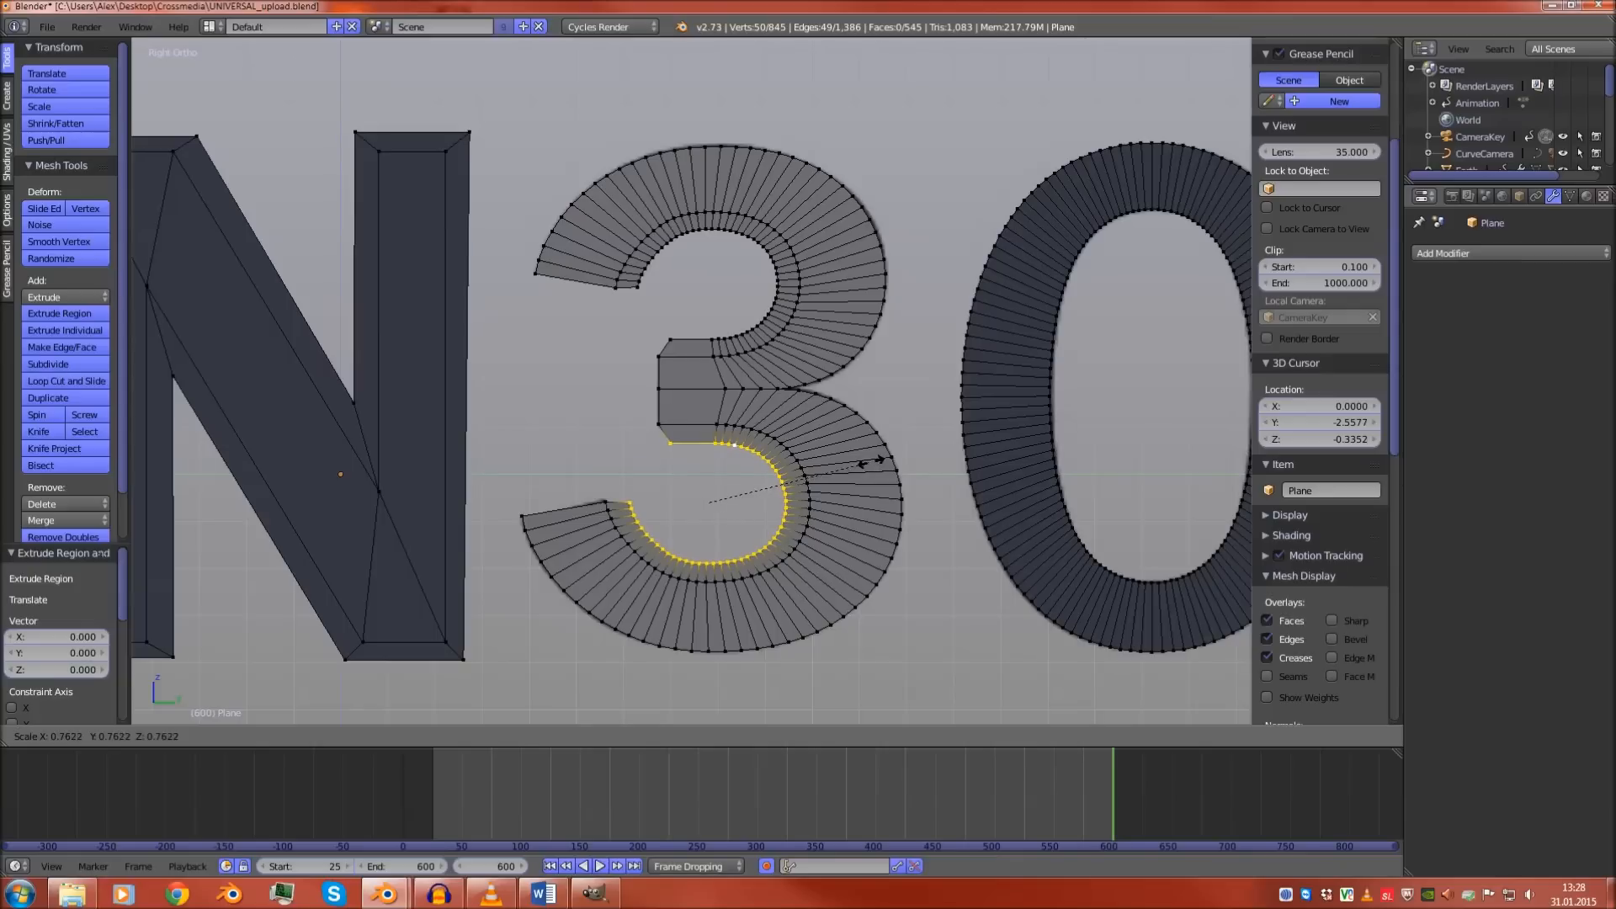
click(874, 462)
Move the two border corner vertices at the tip of the 3's middle arm outward along Y, past the arm's end
scroll(874, 462, up, 2)
right_click(661, 320)
shift+right_click(660, 469)
key(e)
key(Escape)
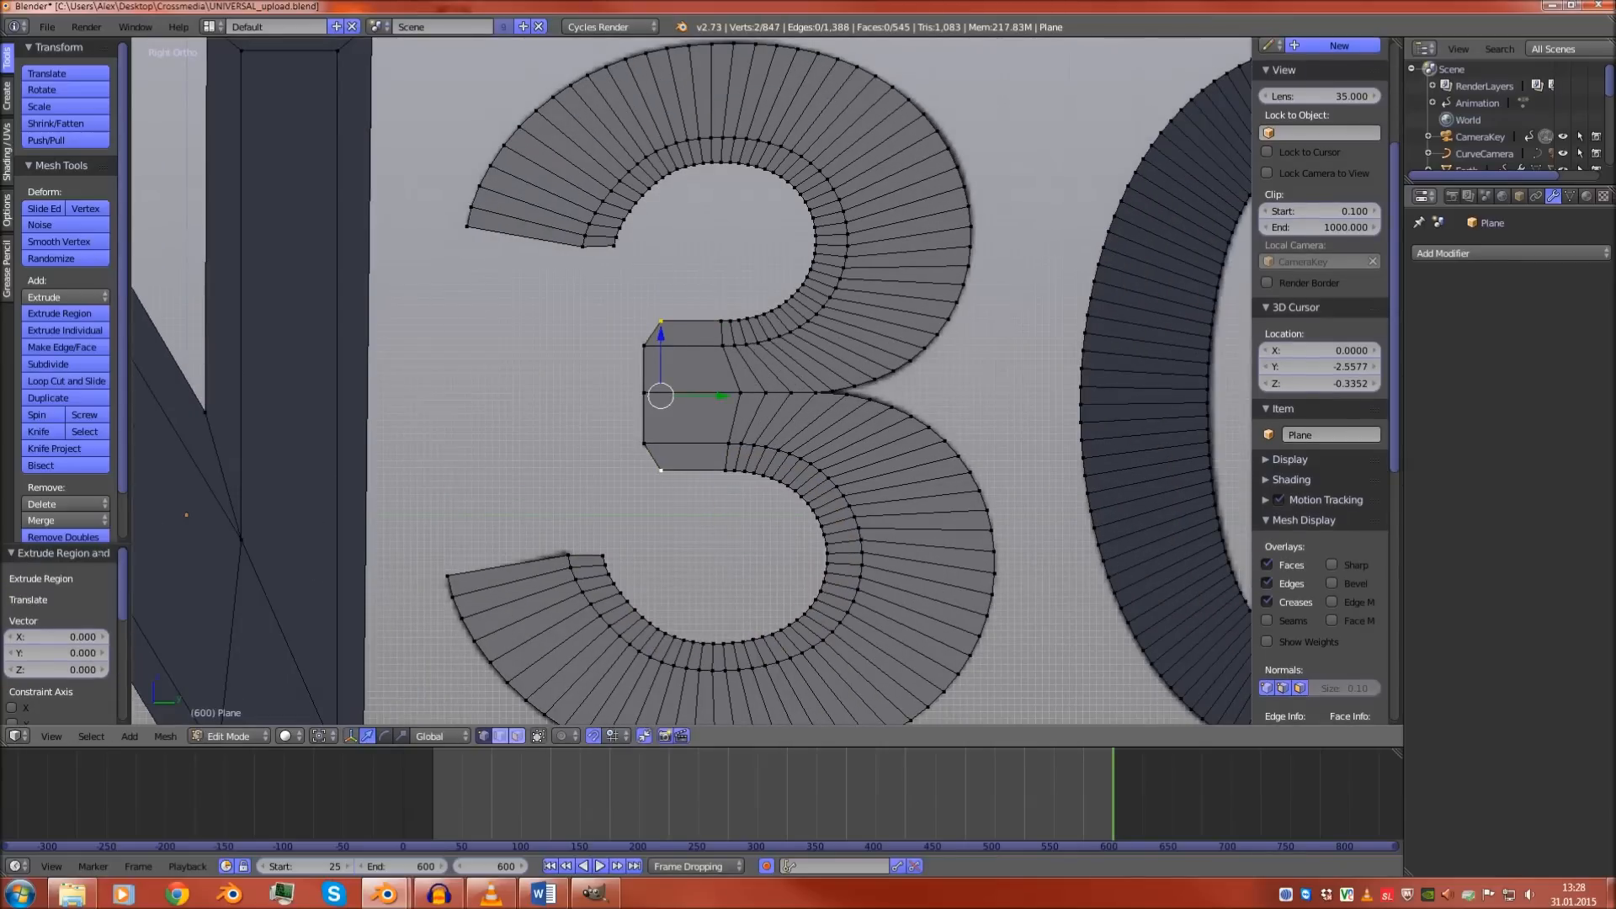
key(ctrl+z)
key(g)
key(y)
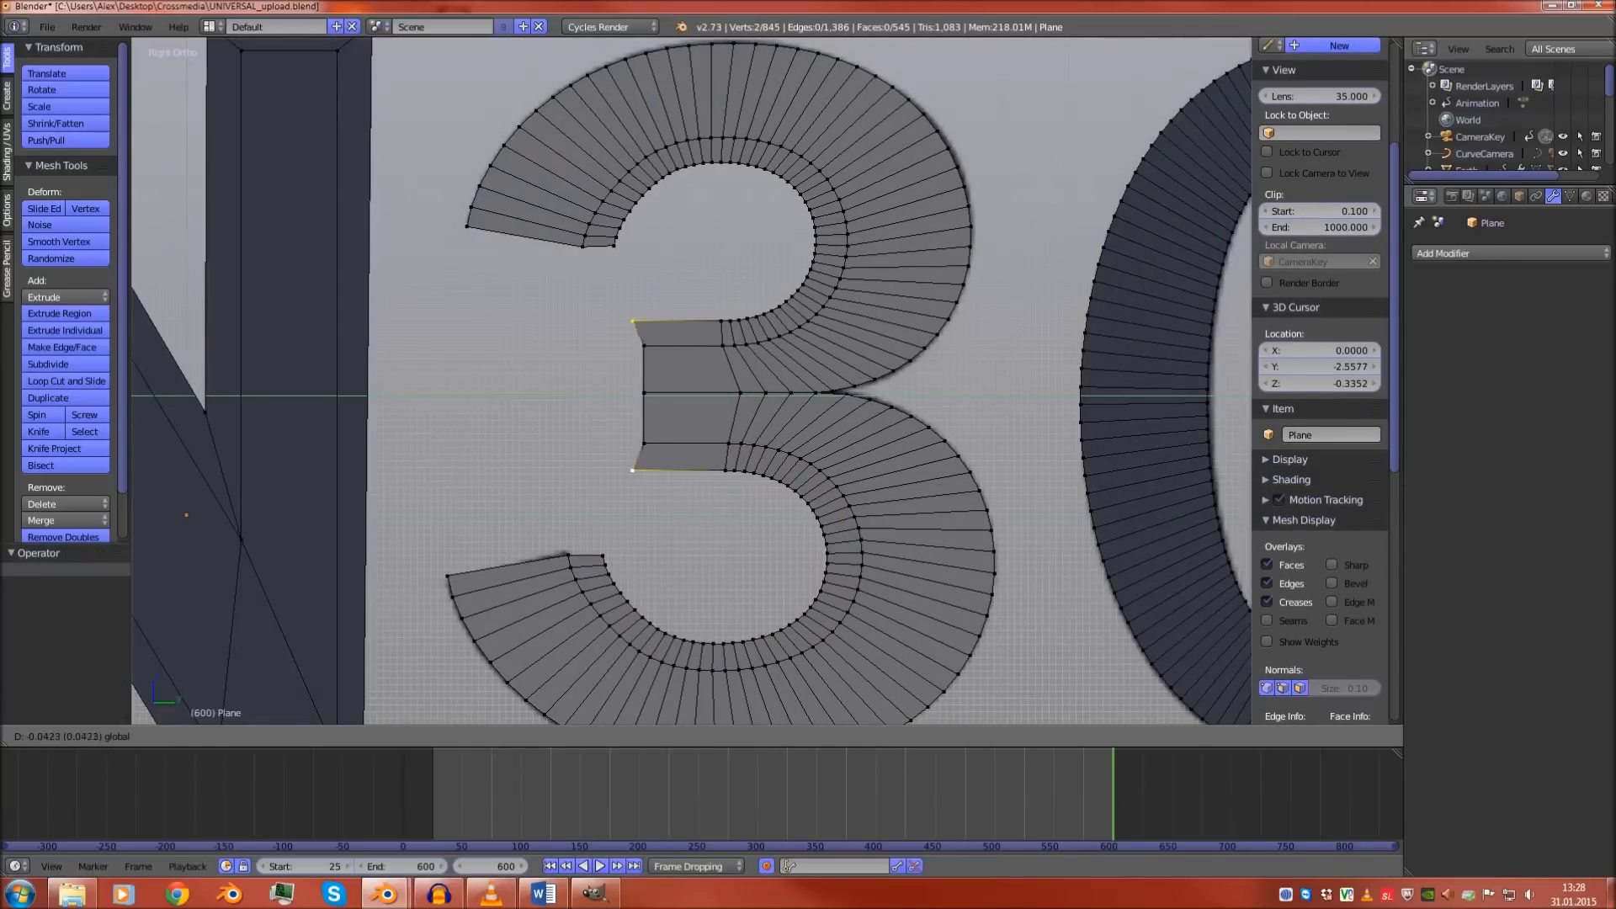
Extrude the middle vertex of the arm's end edge outward and align it with the two border corners by scaling Y to 0
right_click(644, 393)
drag(684, 395, 683, 395)
key(e)
key(Escape)
shift+right_click(621, 321)
shift+right_click(621, 469)
key(s)
key(y)
key(0)
key(Return)
Fill the upper border face at the end of the 3's middle arm
right_click(644, 393)
shift+right_click(644, 345)
shift+right_click(621, 320)
shift+right_click(644, 392)
shift+right_click(621, 392)
shift+right_click(644, 393)
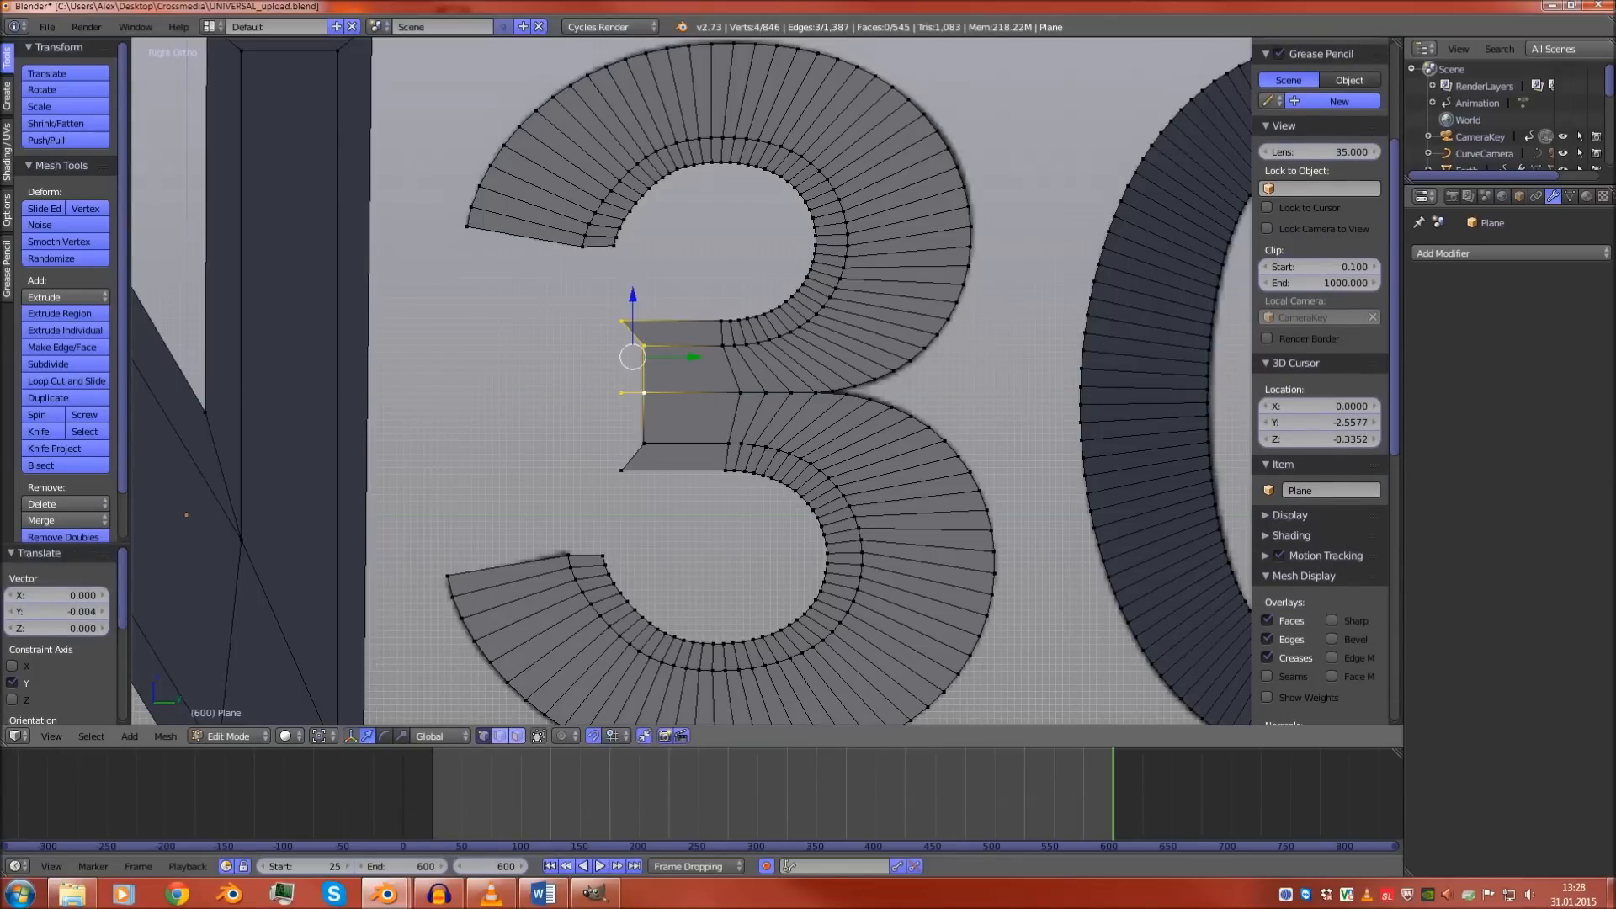
key(f)
Fill the lower border face at the end of the 3's middle arm
right_click(644, 392)
shift+right_click(621, 392)
shift+right_click(644, 443)
shift+right_click(622, 469)
key(f)
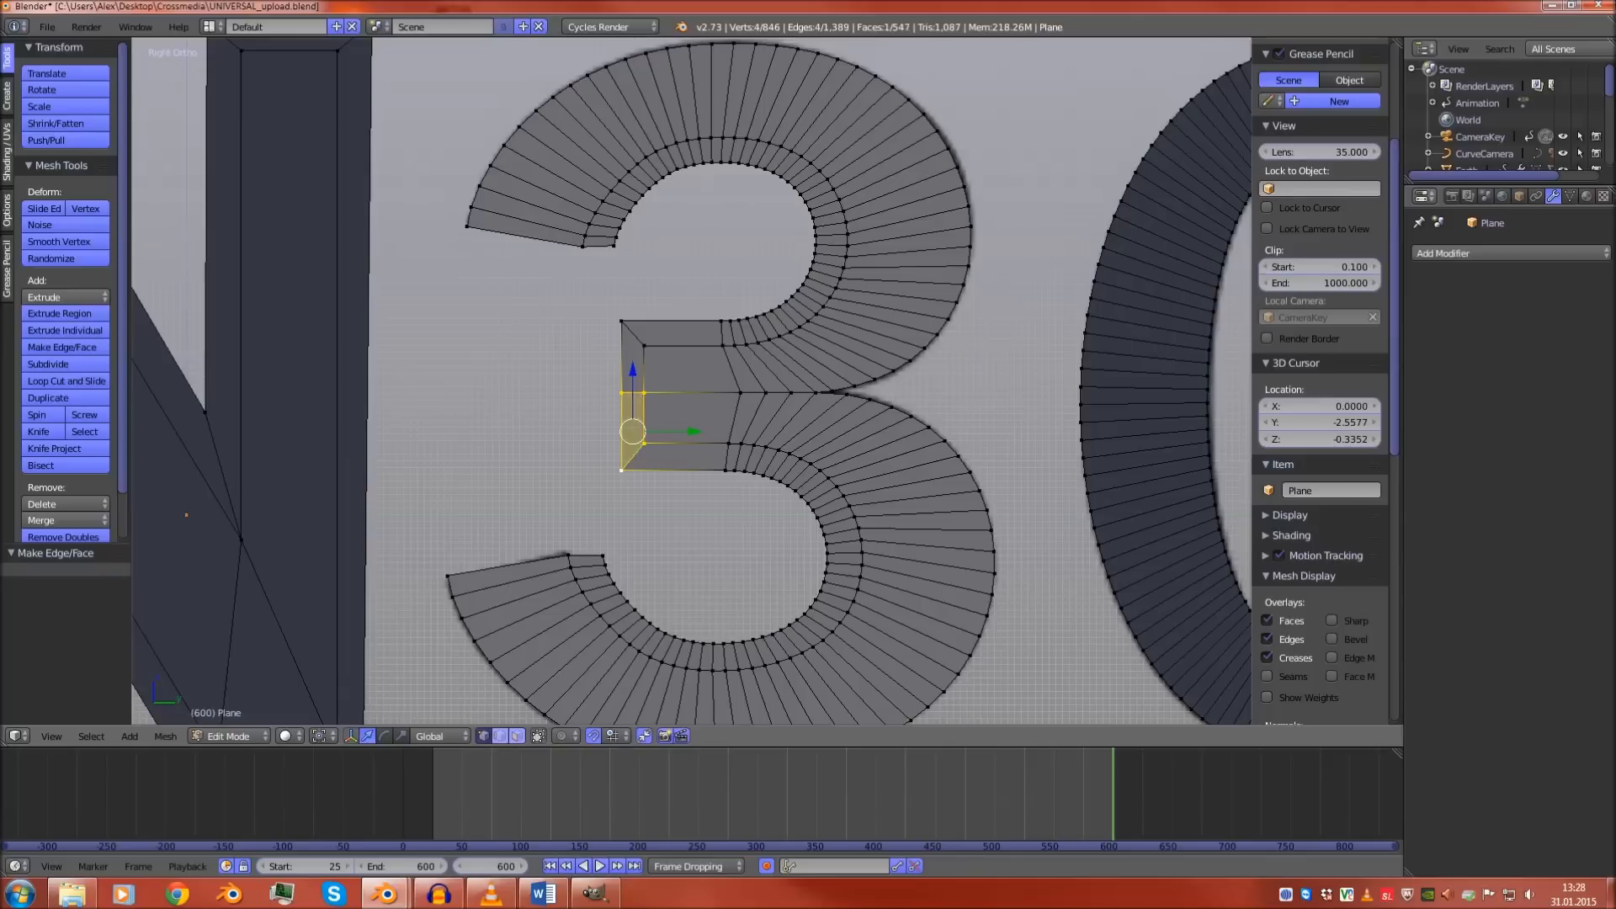
Isolate the 3's inner border edge loop by hiding all unselected geometry
scroll(690, 379, down, 3)
key(Tab)
key(Tab)
scroll(691, 379, up, 2)
scroll(724, 362, up, 2)
right_click(733, 350)
scroll(734, 350, up, 2)
alt+right_click(757, 315)
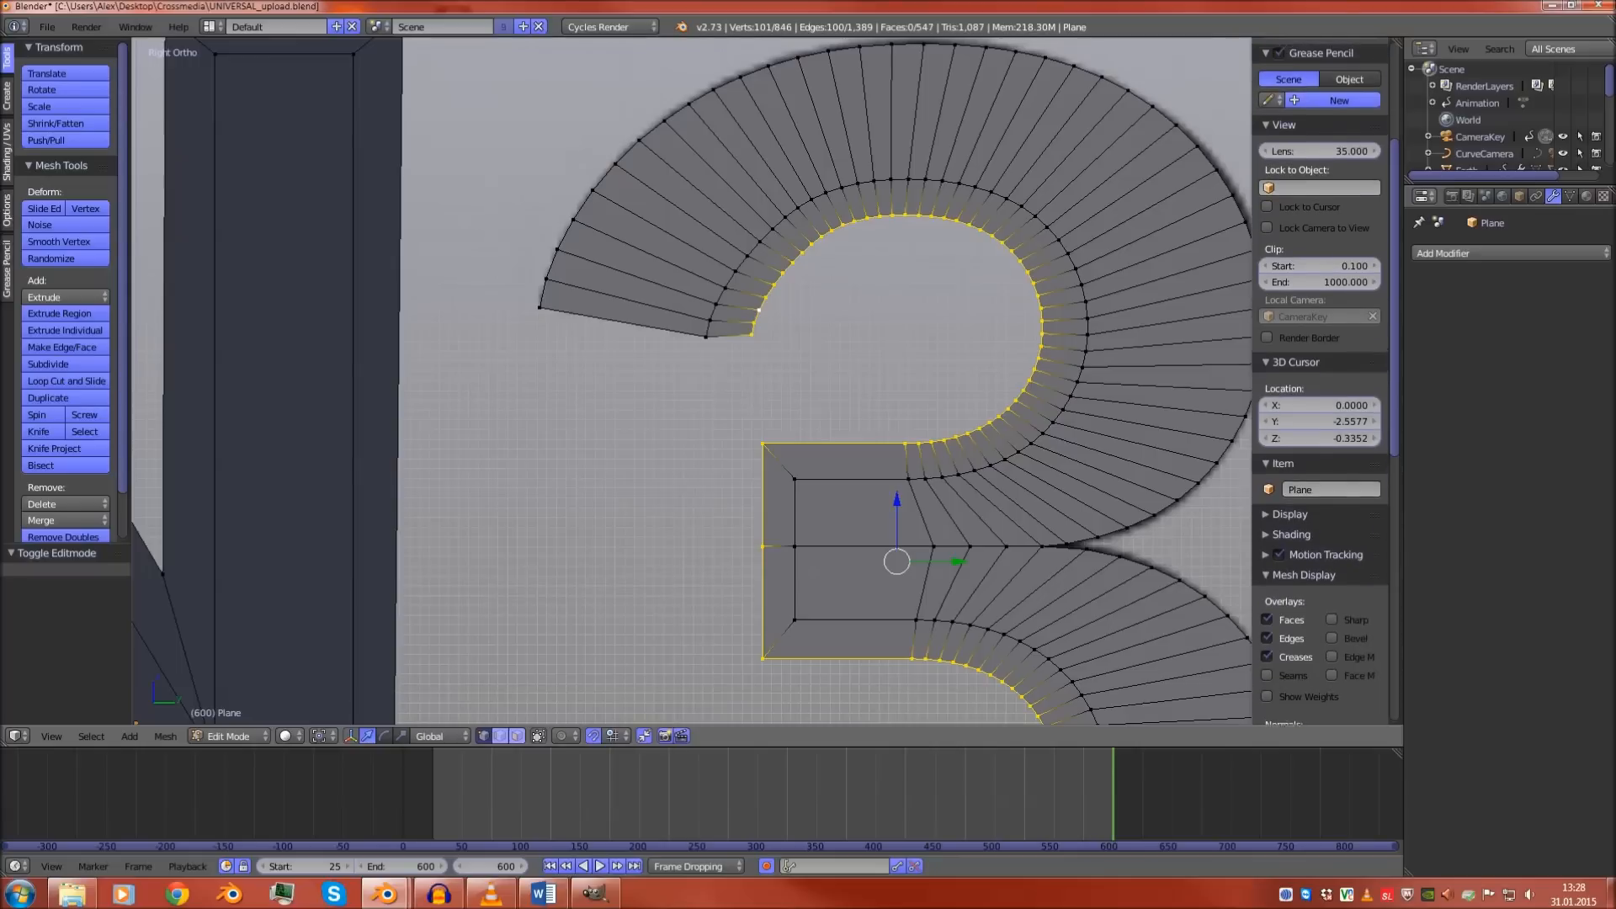
key(shift+h)
key(z)
scroll(692, 380, down, 3)
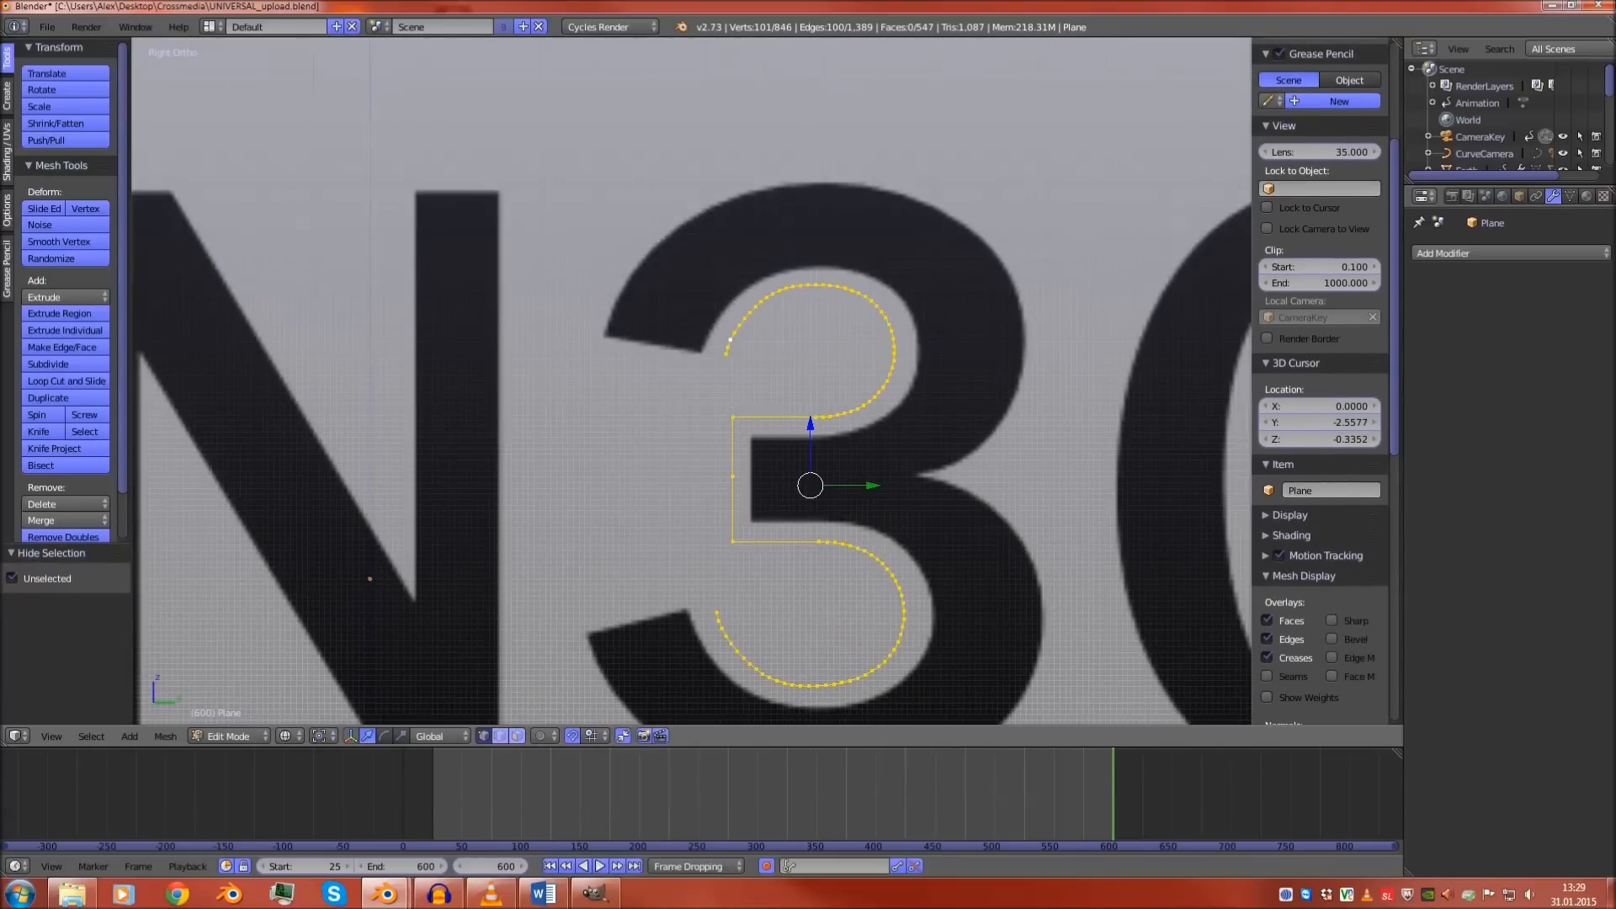
scroll(692, 381, down, 3)
key(Tab)
key(Tab)
scroll(692, 380, up, 3)
Split the isolated inner border loop from the mesh and toggle the viewport shading
key(y)
key(z)
key(z)
key(z)
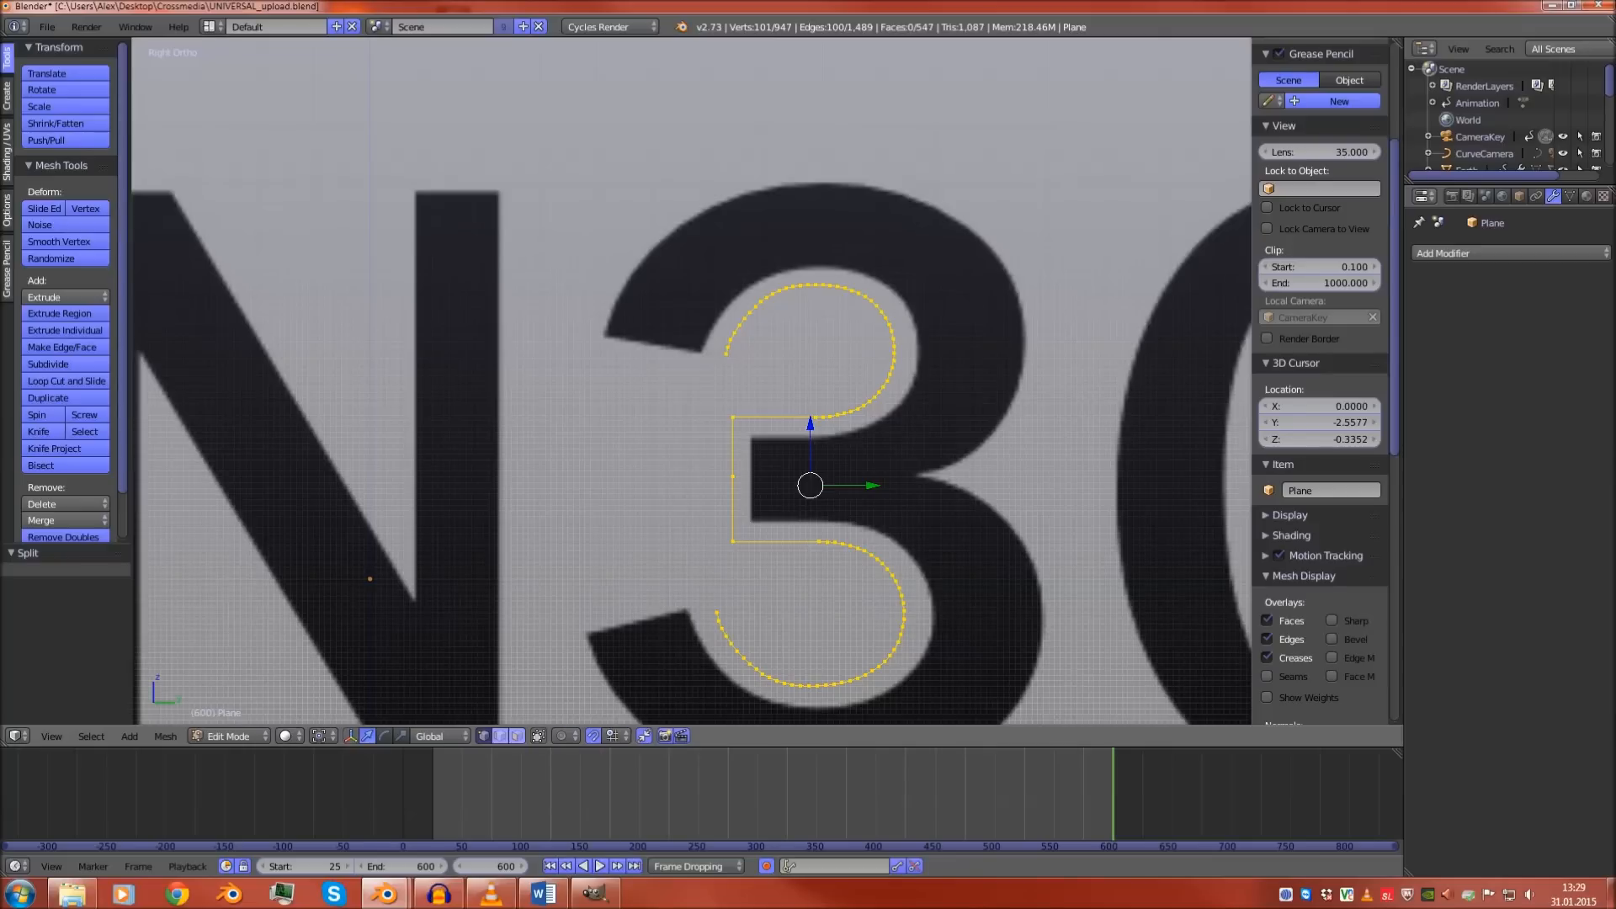
key(z)
key(z)
key(z)
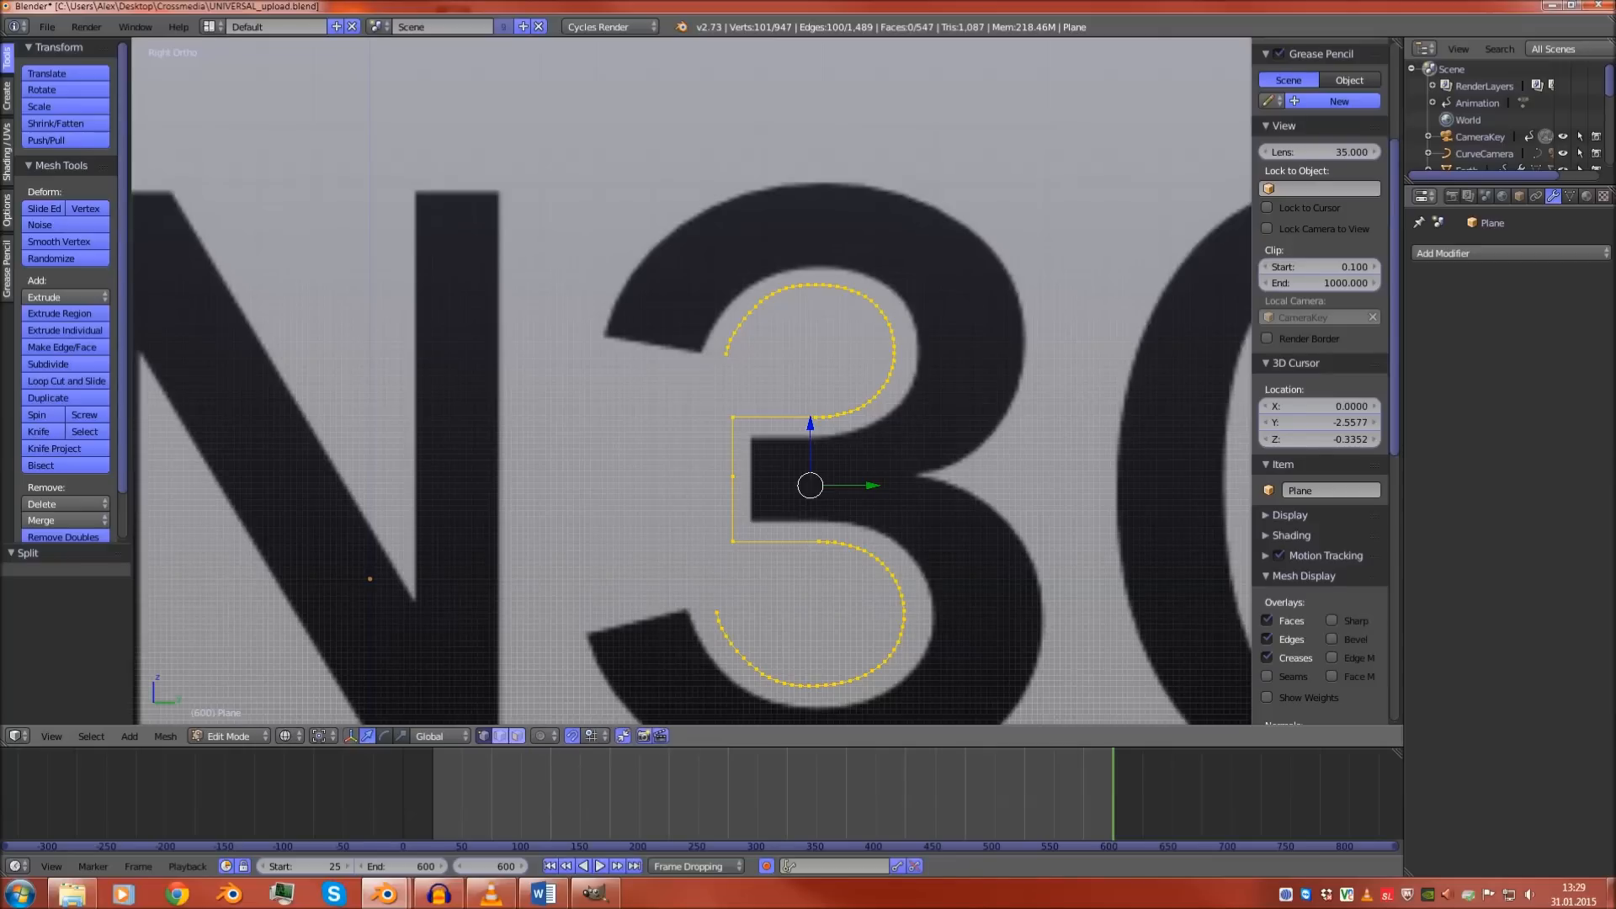
key(z)
key(z)
key(z)
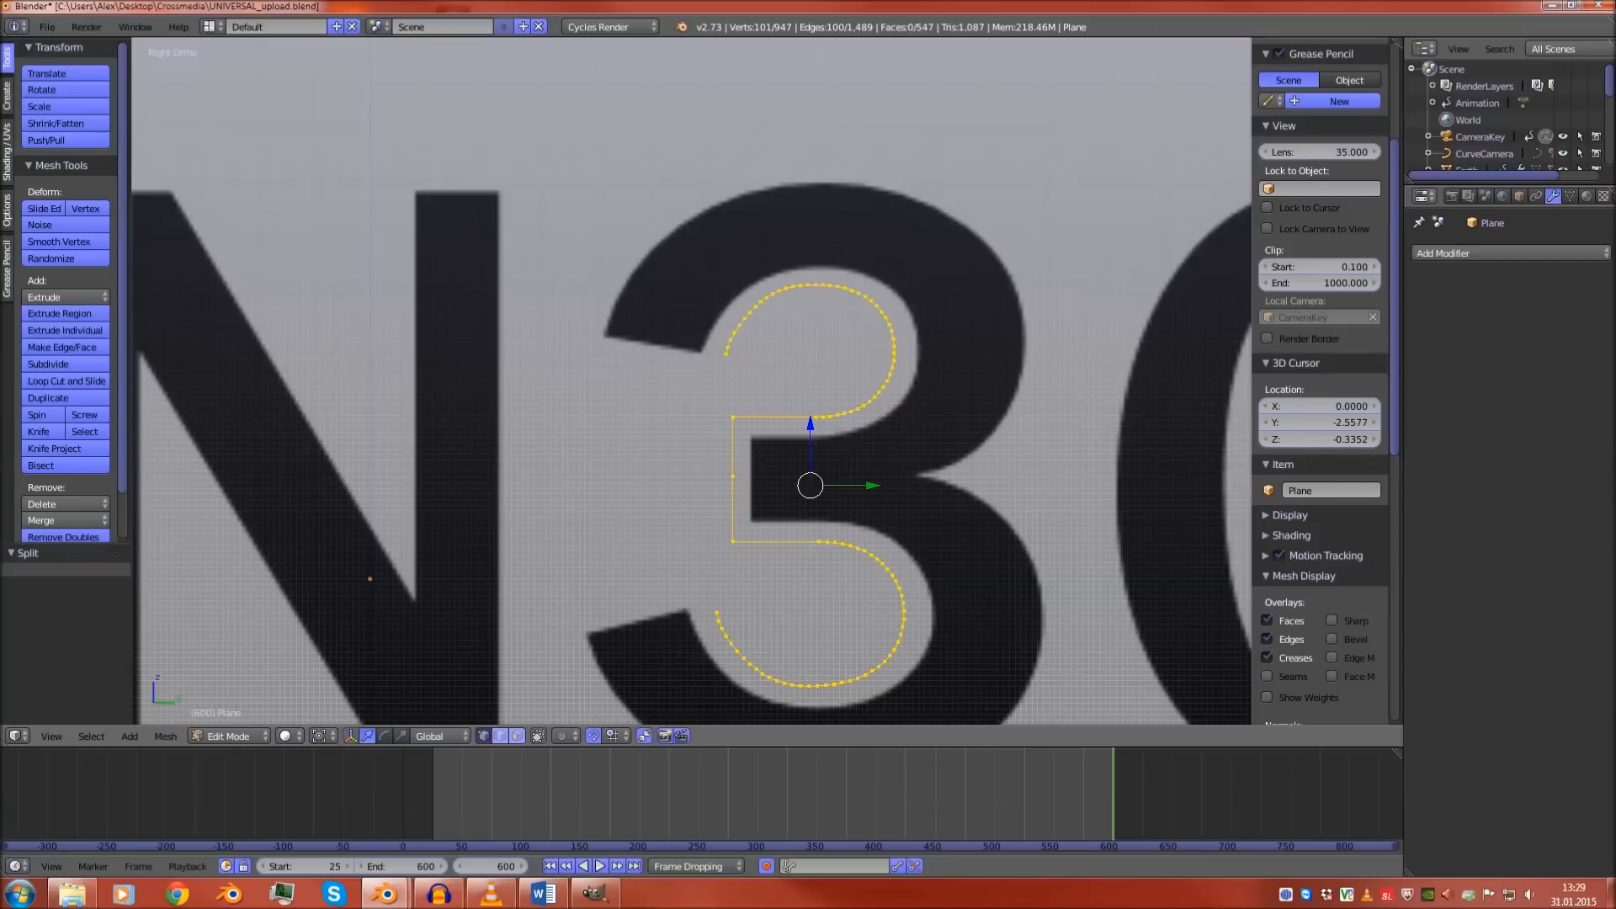
Reveal the hidden geometry, and undo the reveal, the split and the hiding of the unselected mesh
key(alt+h)
shift+middle_drag(716, 379, 670, 398)
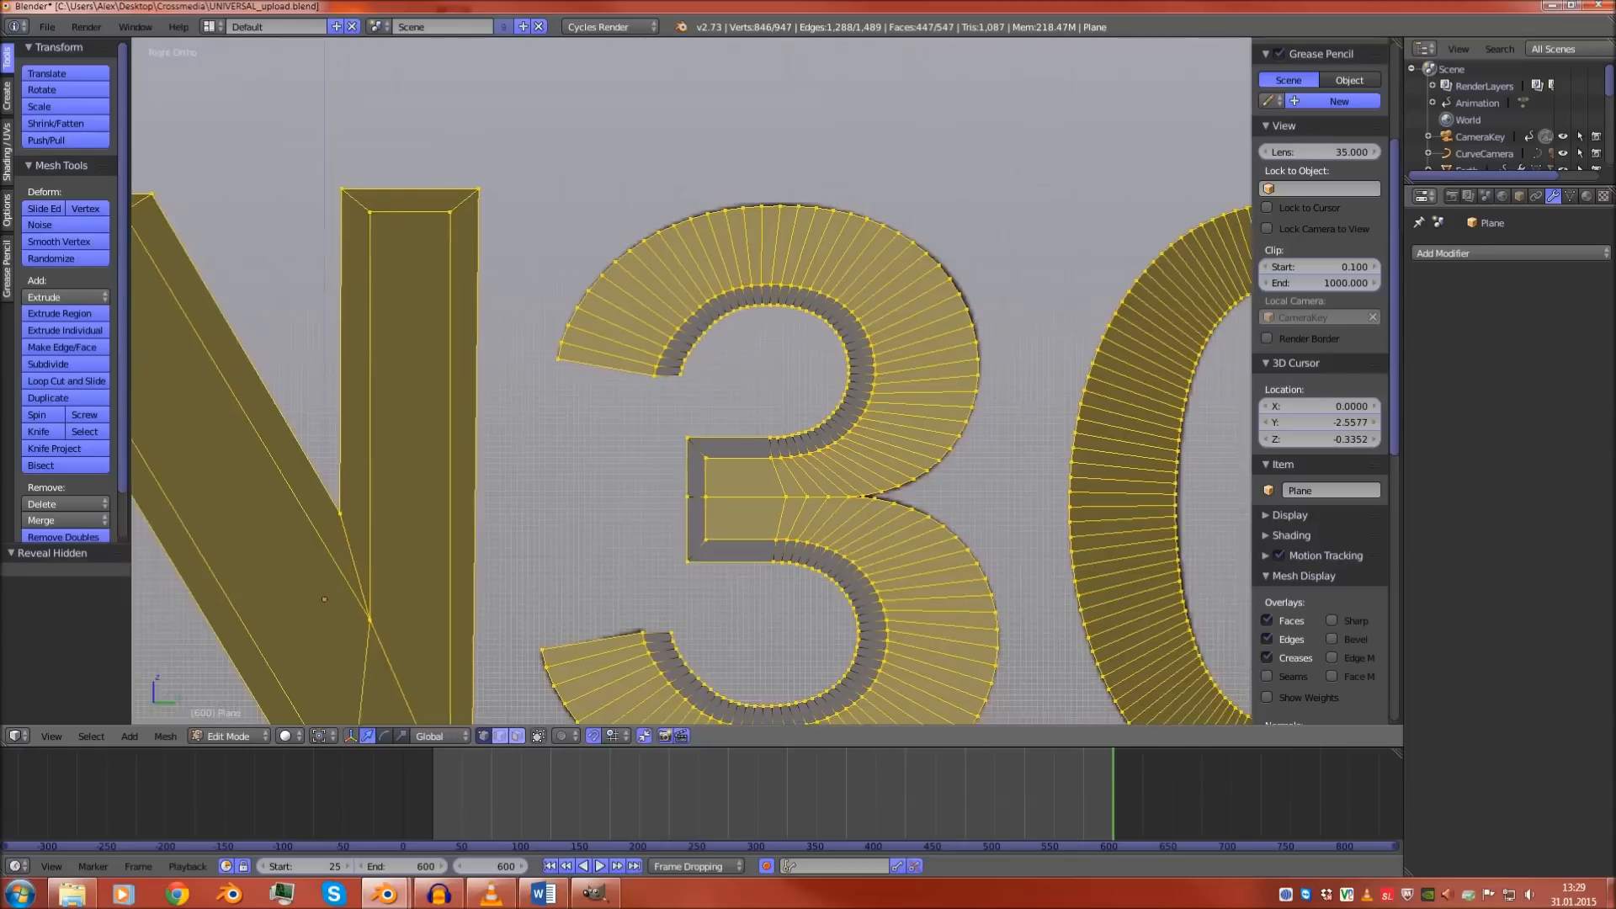
scroll(692, 380, up, 5)
scroll(692, 380, down, 3)
key(ctrl+z)
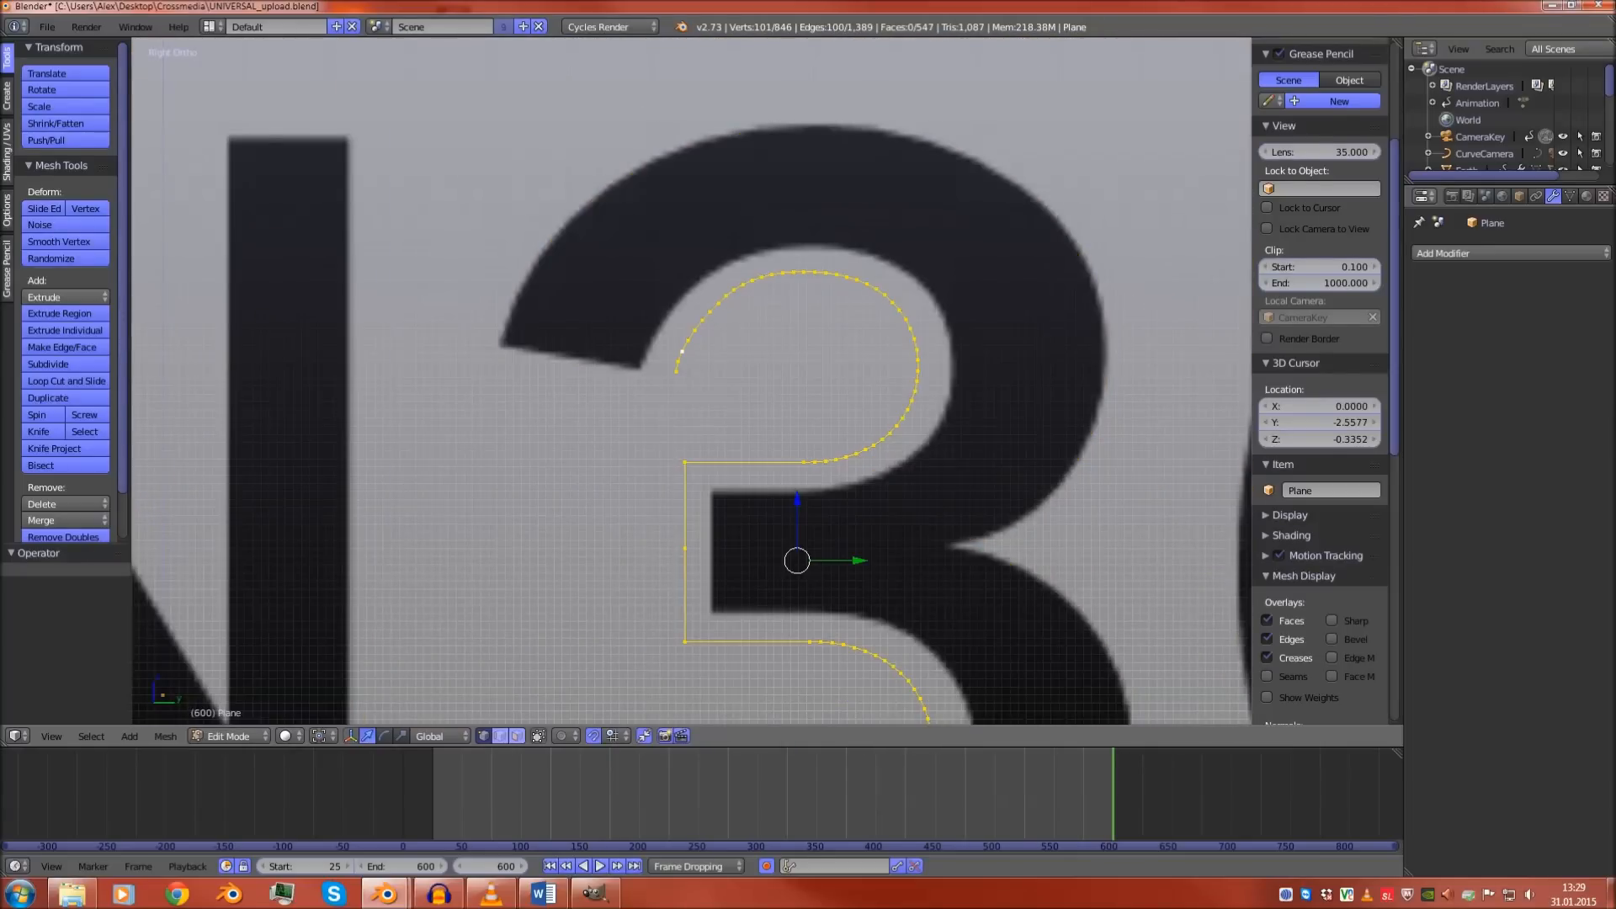
key(ctrl+z)
key(ctrl+z)
Move the end vertex of the upper bowl's inner border by -0.010 in Y and -0.039 in Z
scroll(692, 381, up, 6)
scroll(692, 380, down, 5)
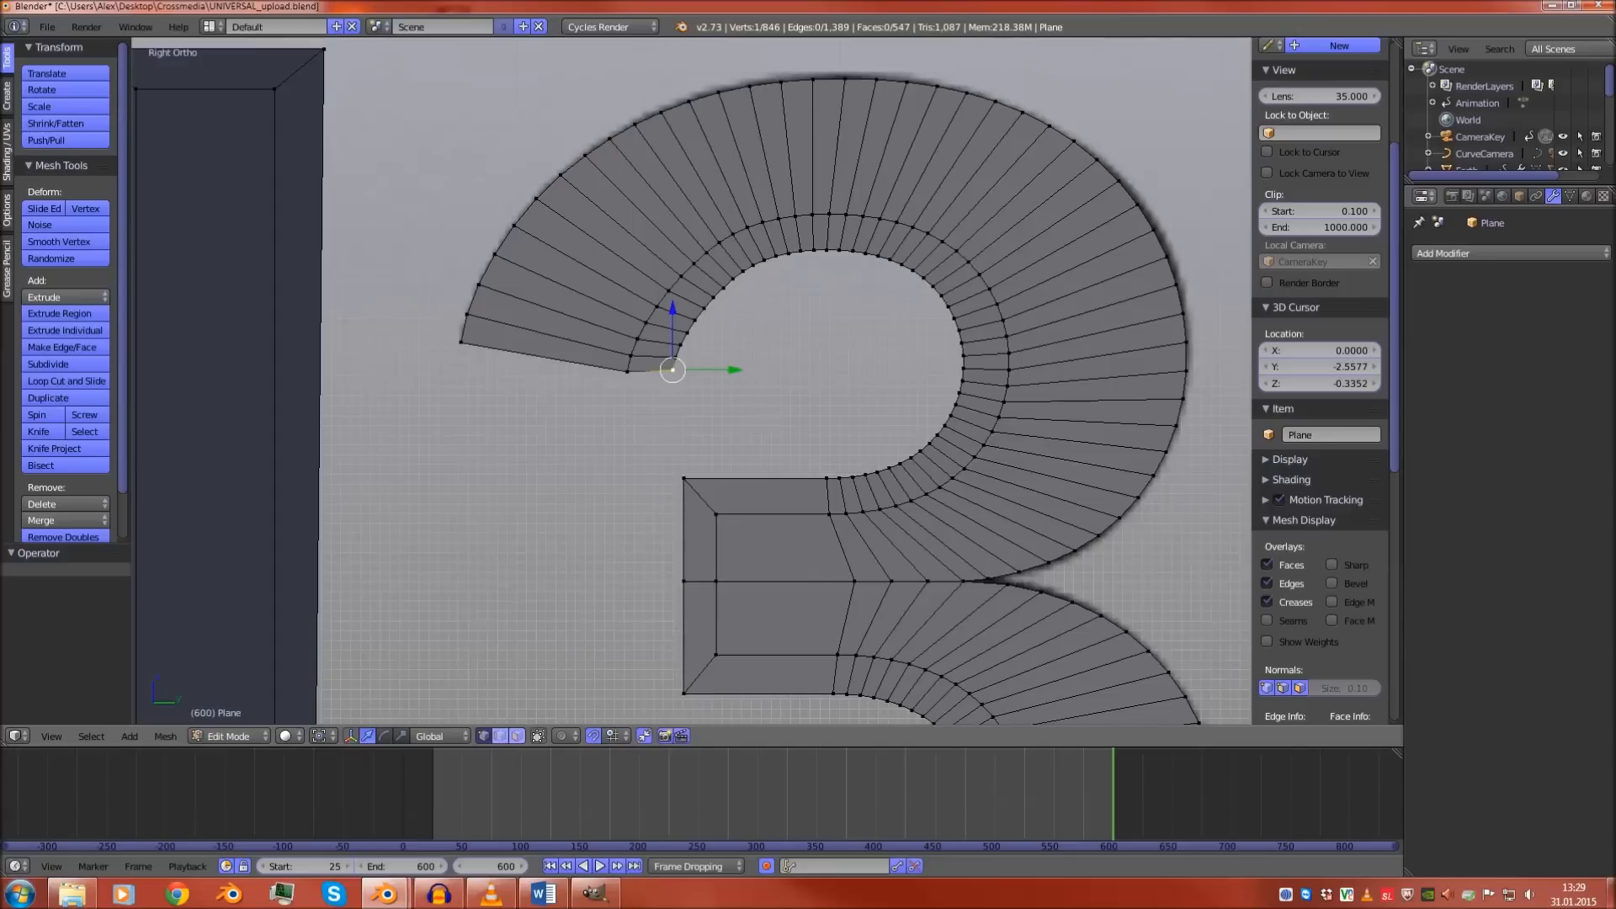
key(g)
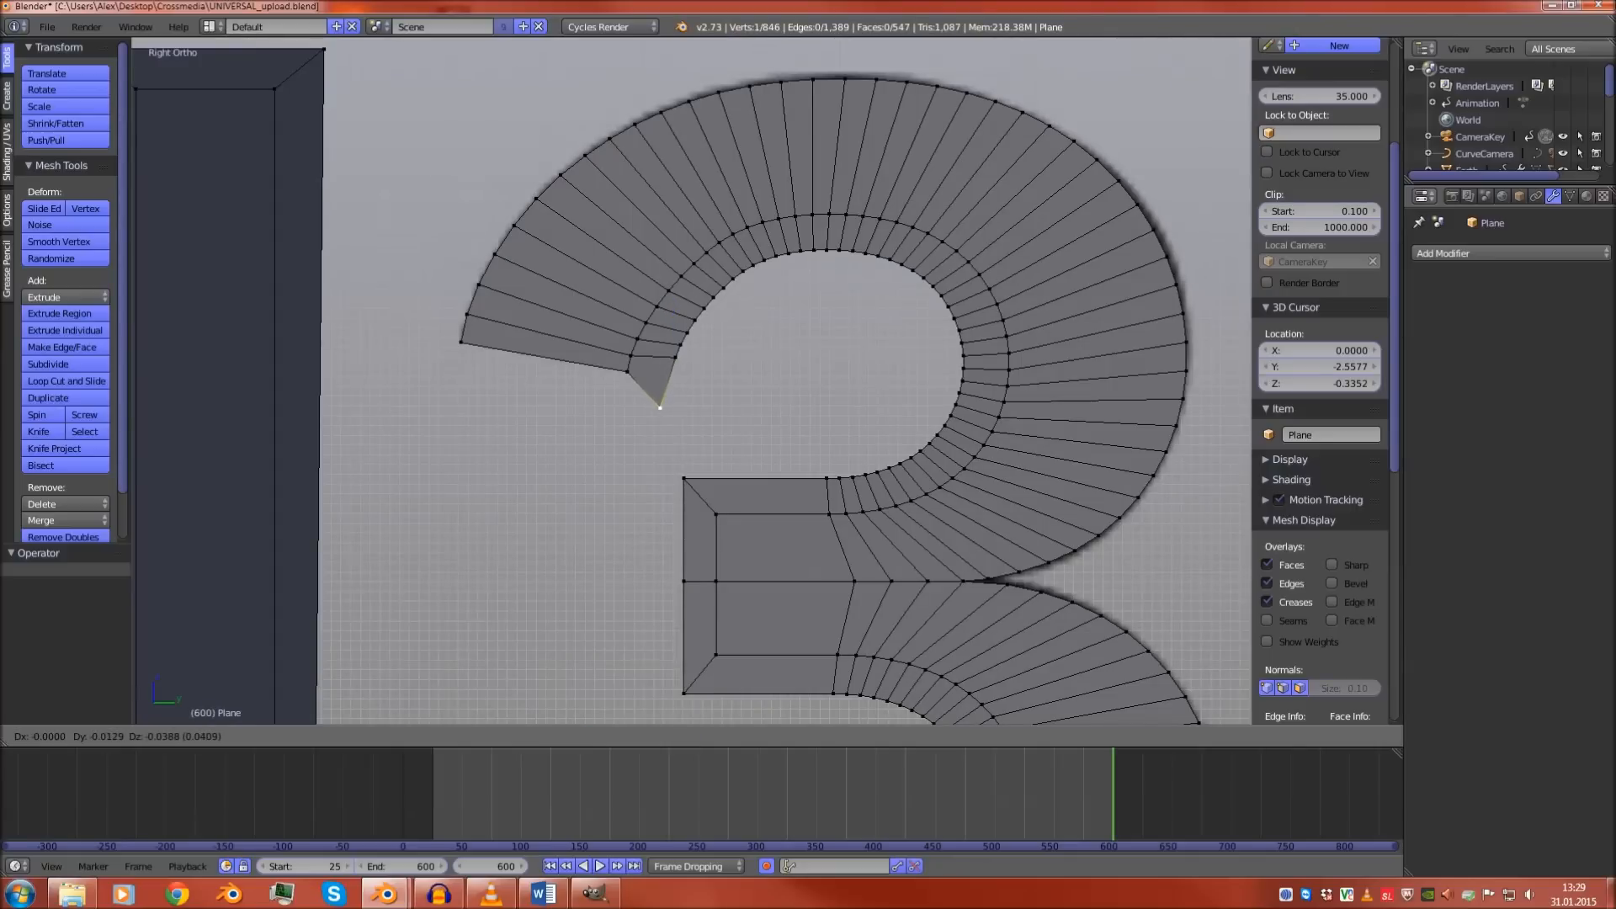
key(Return)
Extrude only the upper bowl's part of the 3's outer edge, scale it outward to about 1.136 and raise it by 0.005
alt+right_click(463, 335)
scroll(692, 380, down, 3)
shift+middle_drag(692, 380, 638, 253)
scroll(692, 381, down, 2)
key(c)
mouse_move(564, 478)
middle_down()
mouse_move(690, 546)
mouse_move(833, 535)
mouse_move(855, 469)
mouse_move(837, 396)
mouse_move(727, 428)
middle_up()
right_click(829, 390)
scroll(829, 390, up, 5)
shift+right_click(884, 376)
shift+right_click(853, 366)
shift+right_click(820, 358)
scroll(819, 358, down, 2)
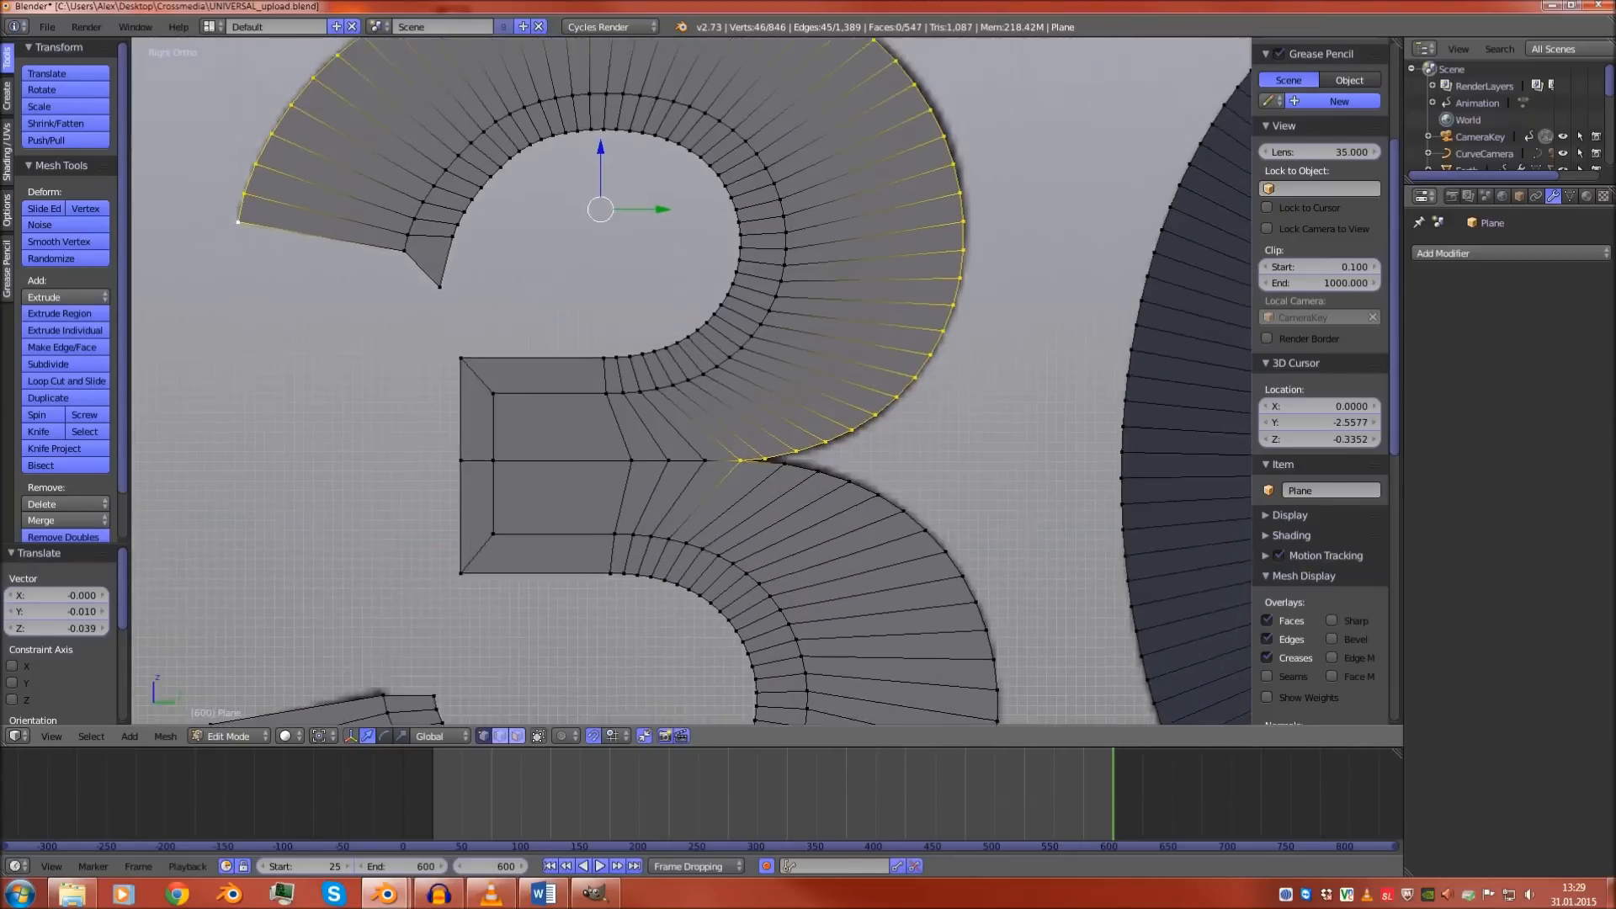
key(e)
right_click(850, 366)
key(s)
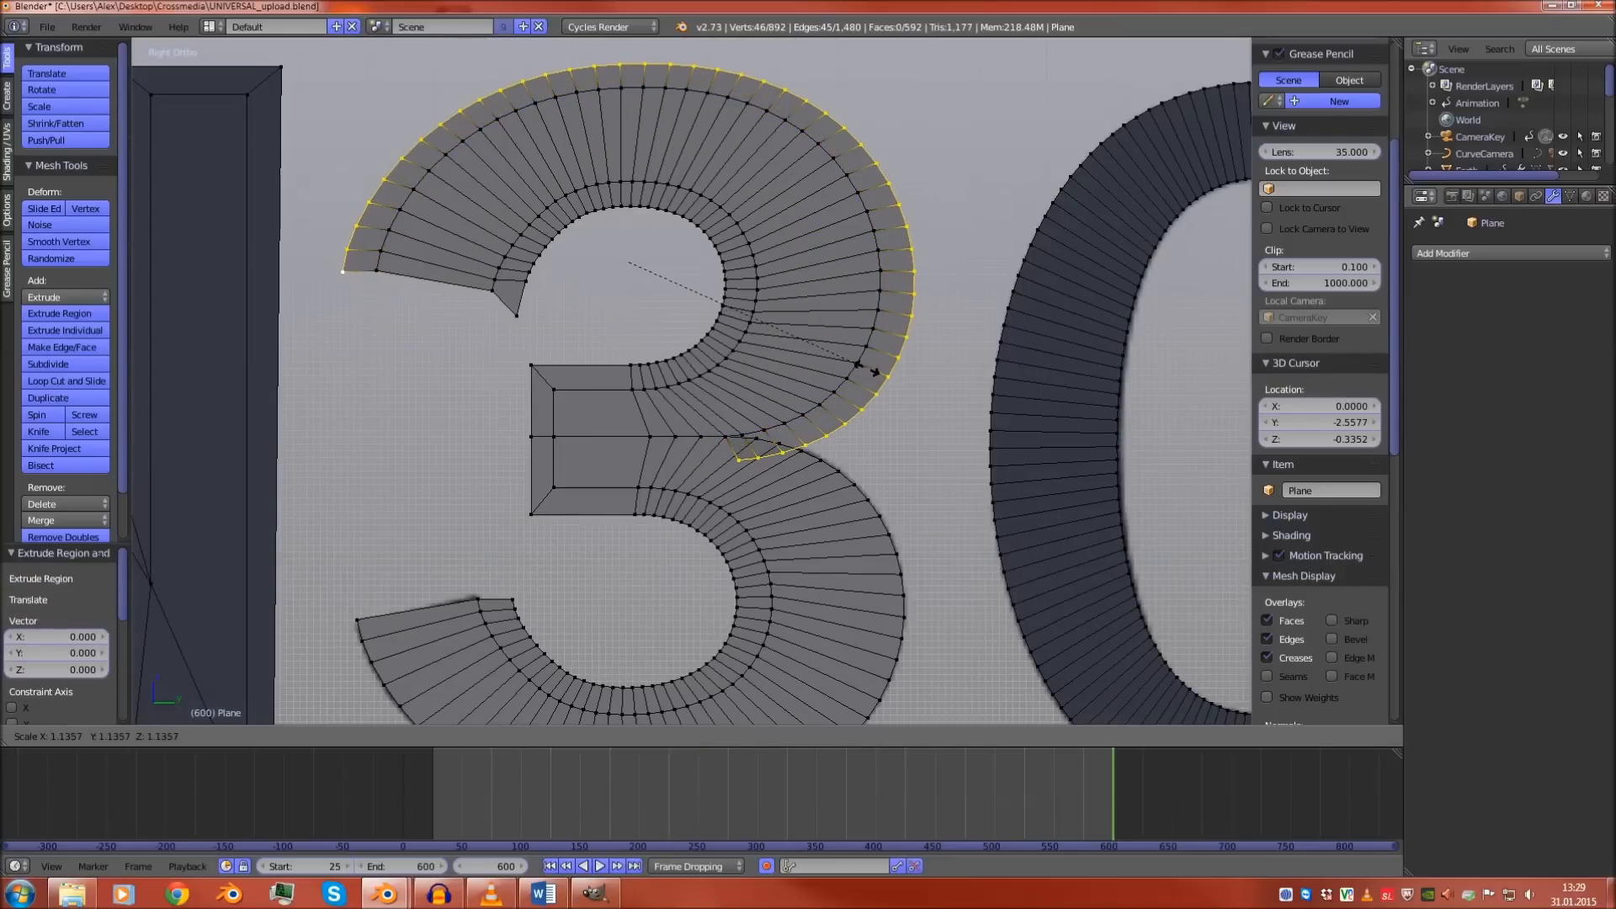
click(875, 372)
drag(629, 201, 628, 197)
Move the end vertex of the upper bowl's outer border by -0.007 in Y and -0.024 in Z
scroll(639, 219, up, 2)
shift+middle_drag(640, 218, 738, 319)
scroll(692, 381, up, 3)
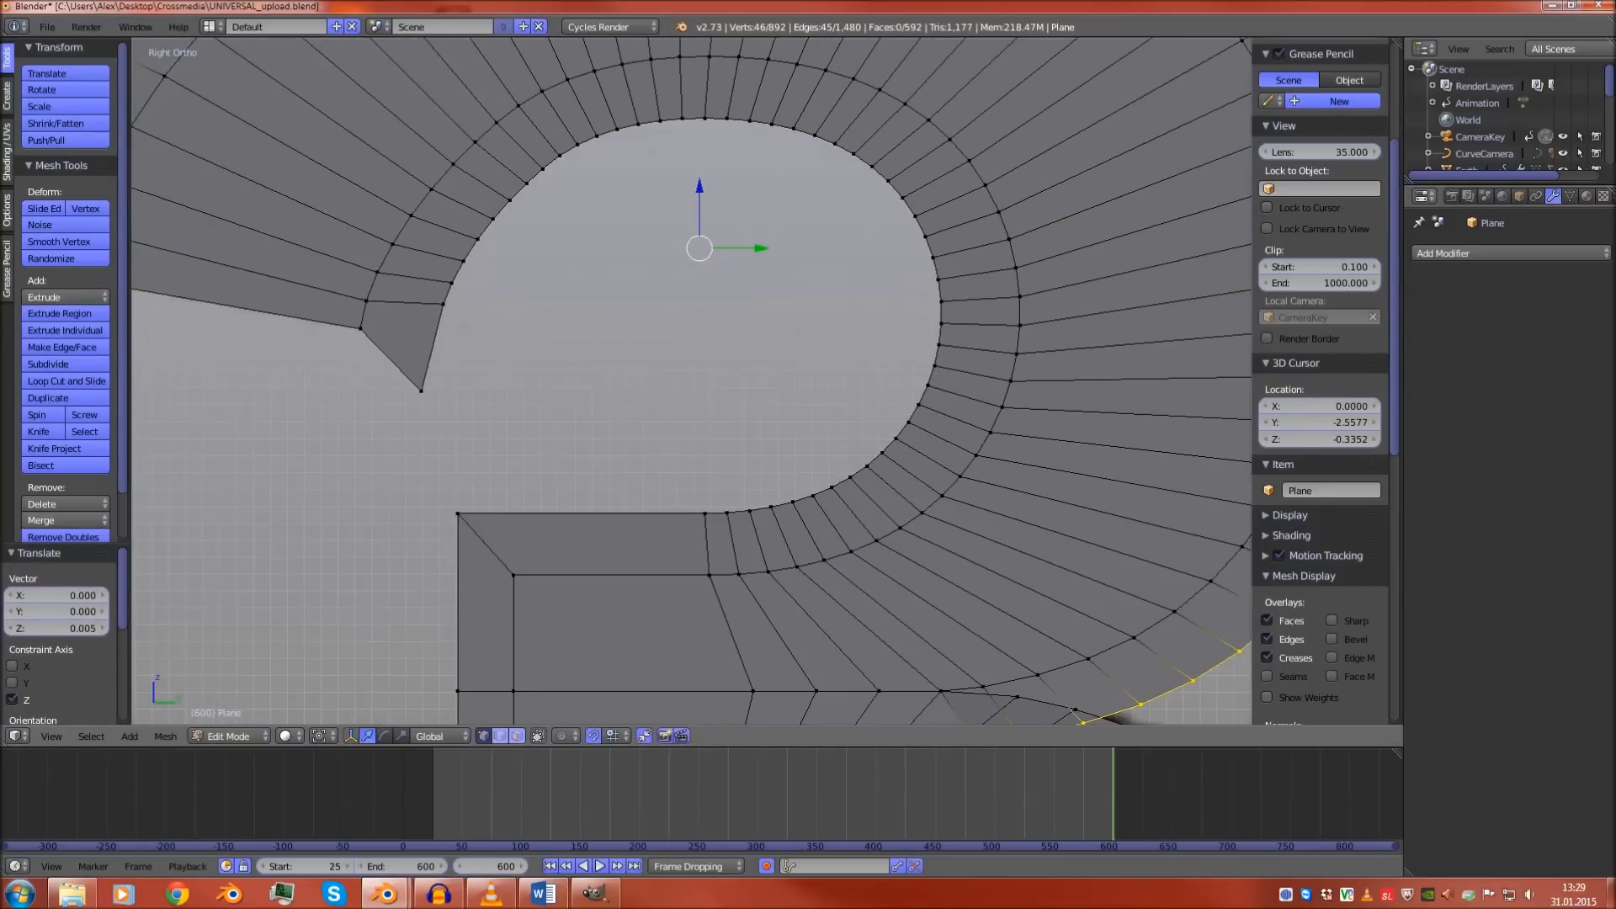
shift+middle_drag(446, 337, 939, 389)
right_click(481, 325)
key(g)
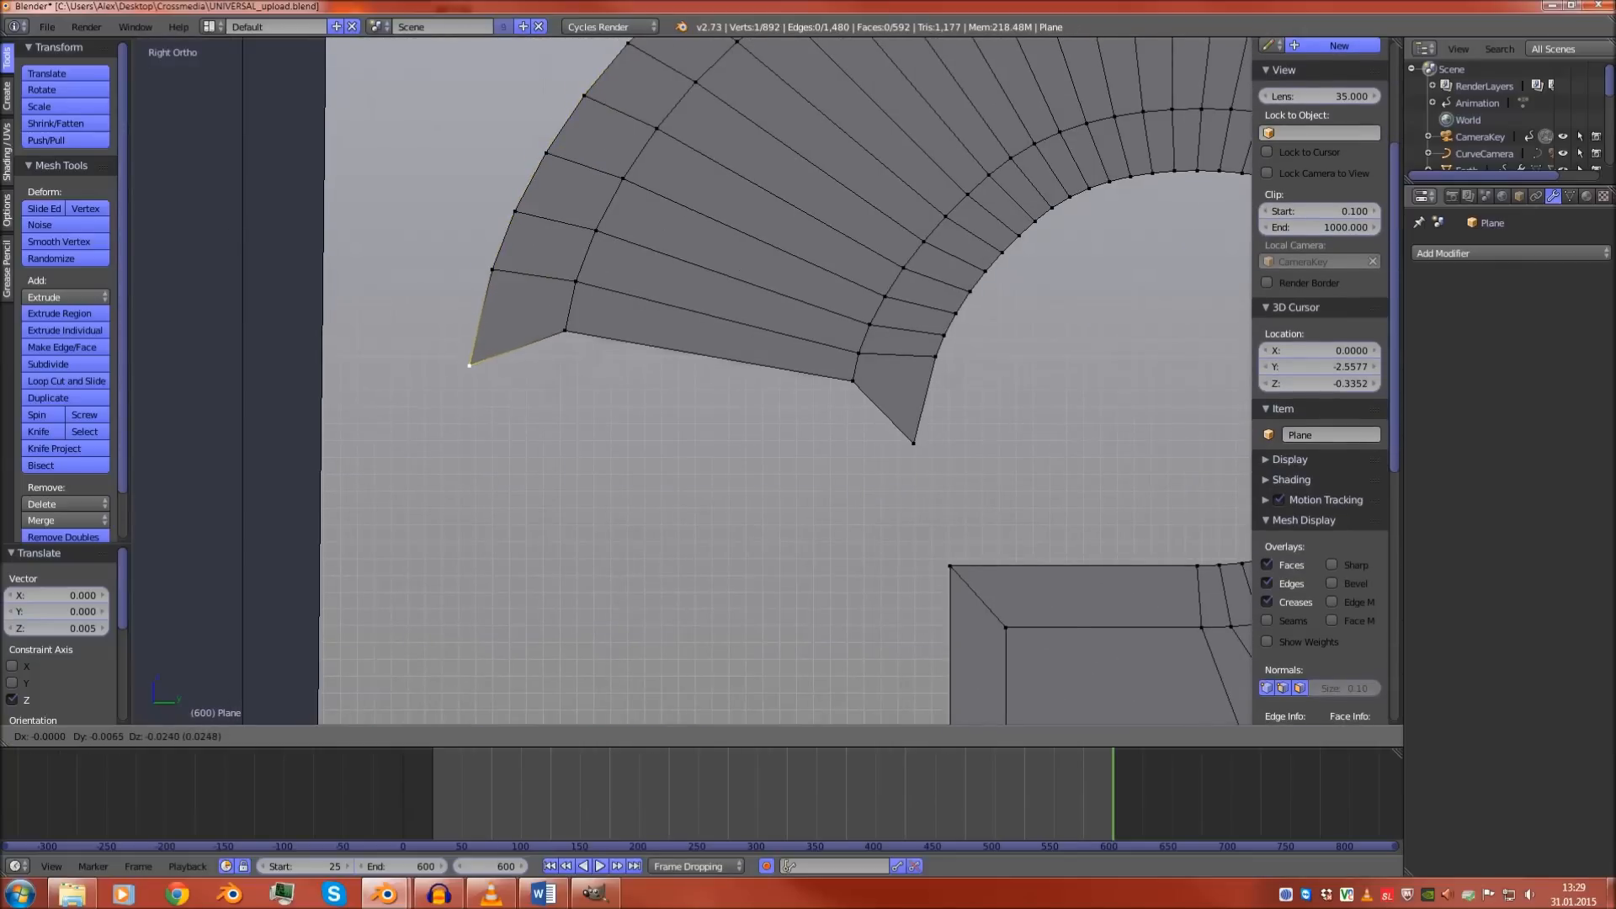
click(469, 365)
Fill the border face across the upper bowl's open end and nudge its outer corner by -0.002 in Y and -0.005 in Z
shift+right_click(853, 380)
shift+right_click(565, 330)
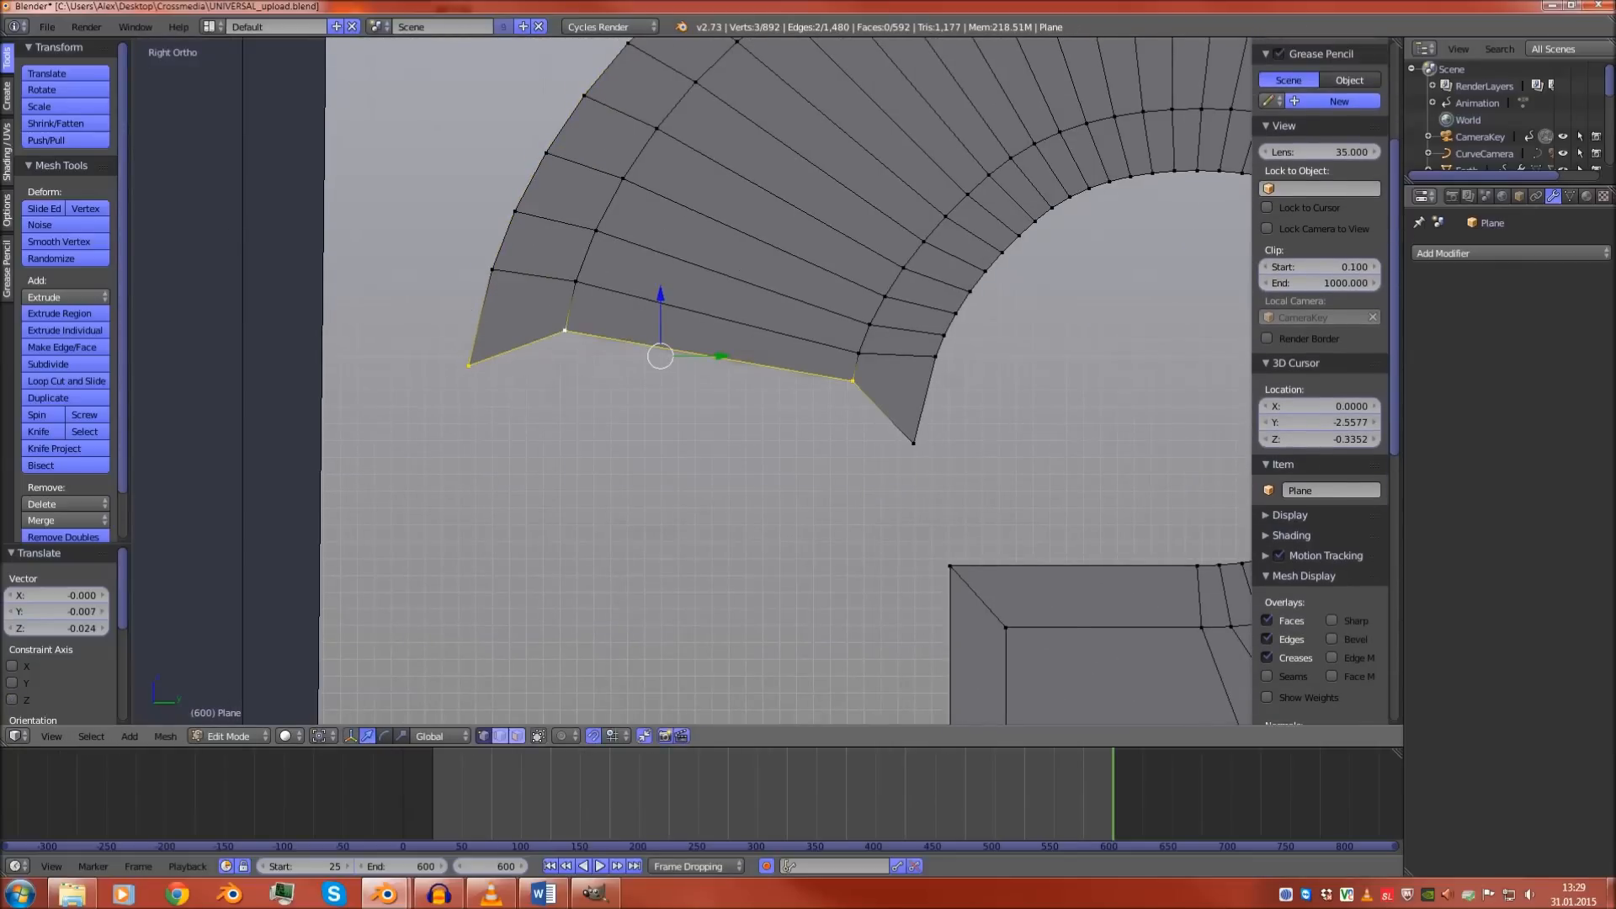
key(f)
right_click(469, 365)
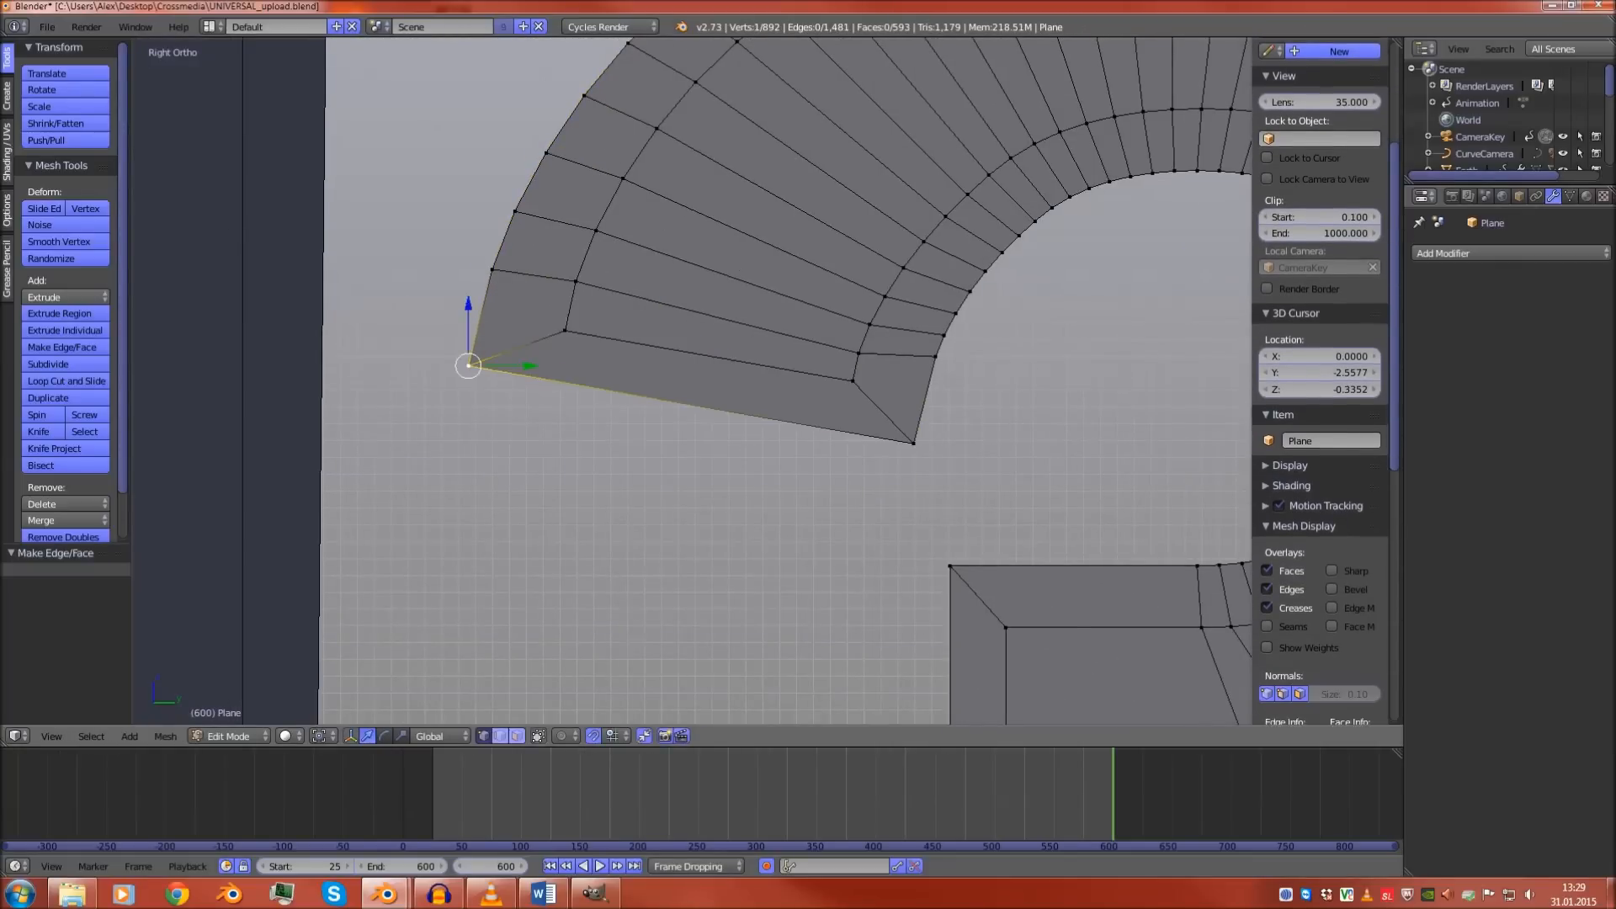
key(g)
click(465, 375)
Move the end vertex of the lower bowl's inner border by -0.004 in Y and 0.033 in Z
scroll(466, 374, down, 5)
shift+middle_drag(465, 374, 311, 190)
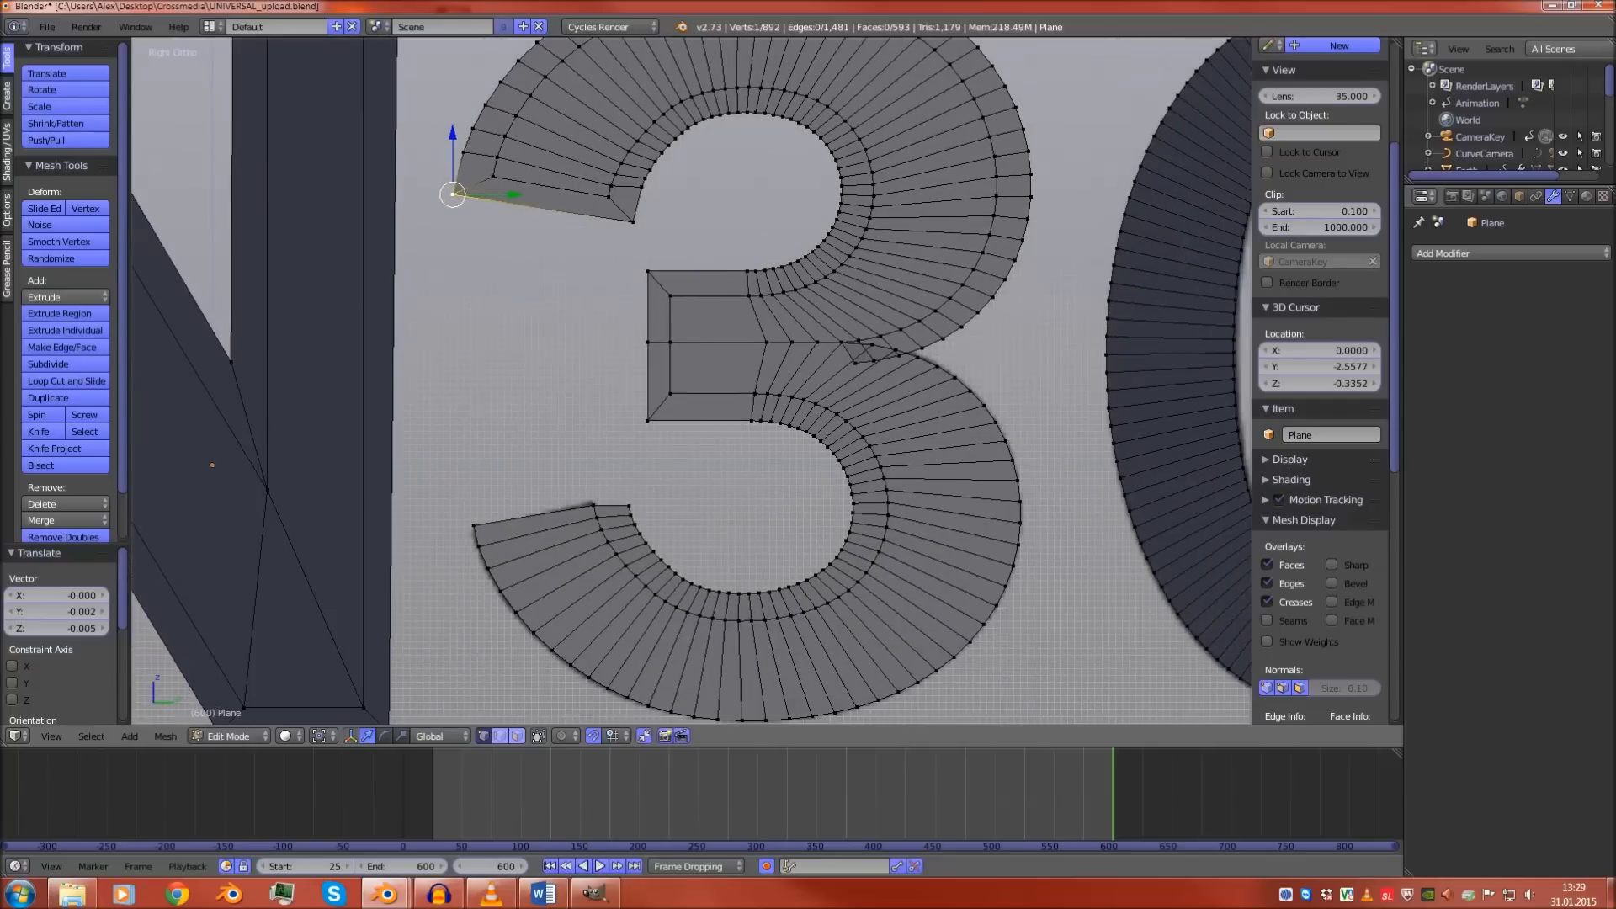
shift+middle_drag(452, 194, 537, 72)
scroll(538, 72, up, 2)
right_click(716, 366)
key(g)
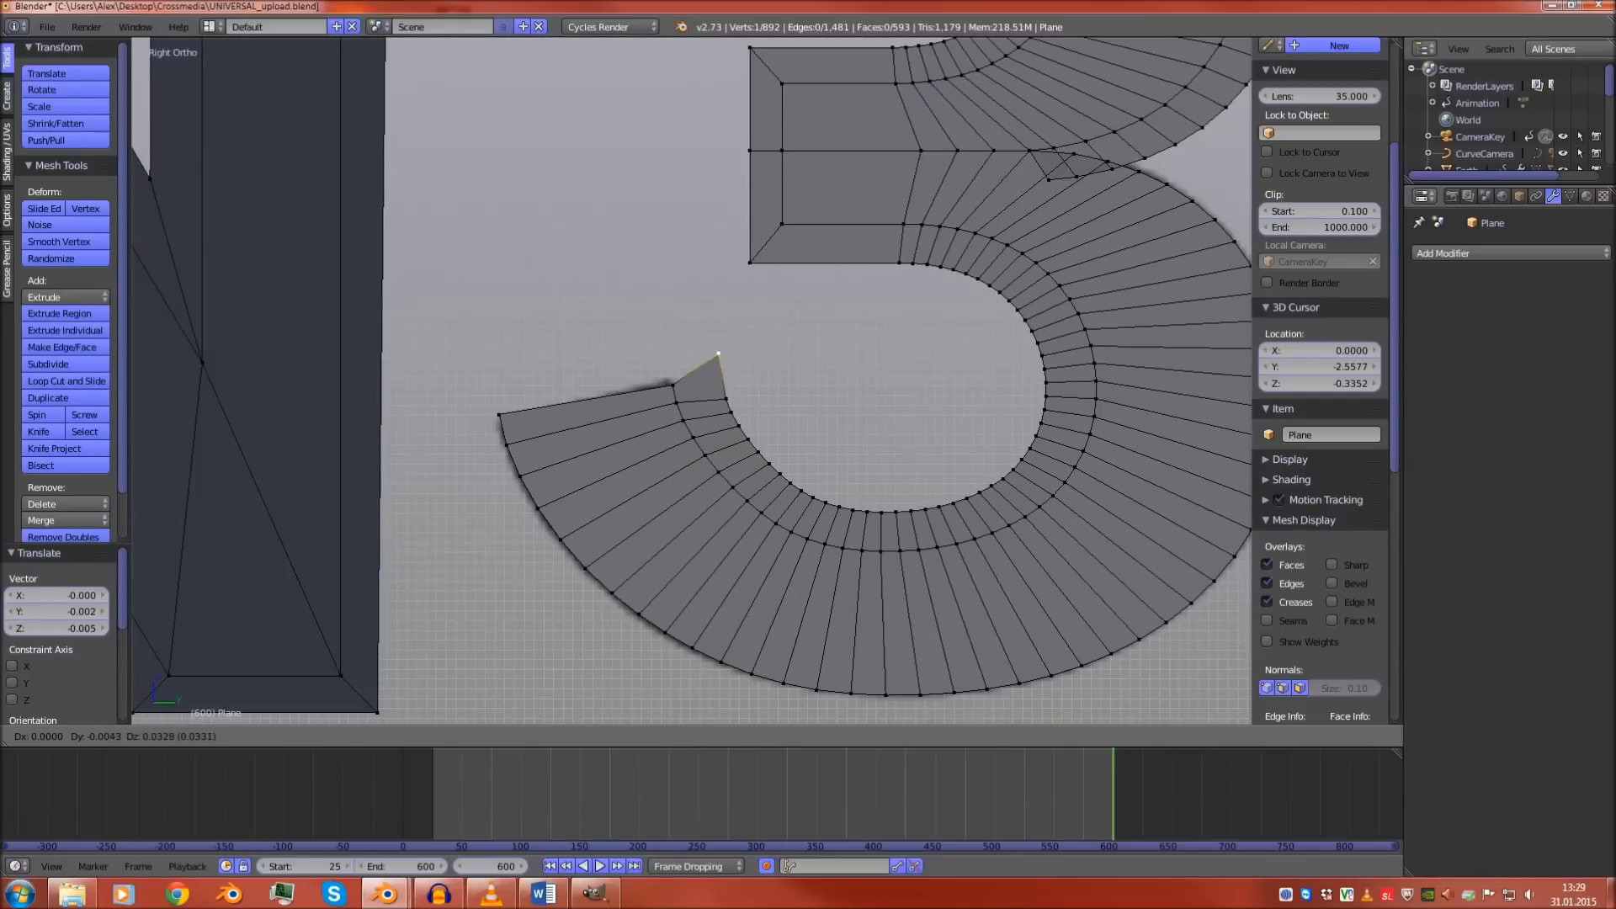
click(718, 353)
Extrude the outer edge loop of the 3's lower bowl and scale it outward to 1.108
shift+middle_drag(718, 353, 394, 561)
scroll(394, 561, down, 4)
alt+right_click(821, 468)
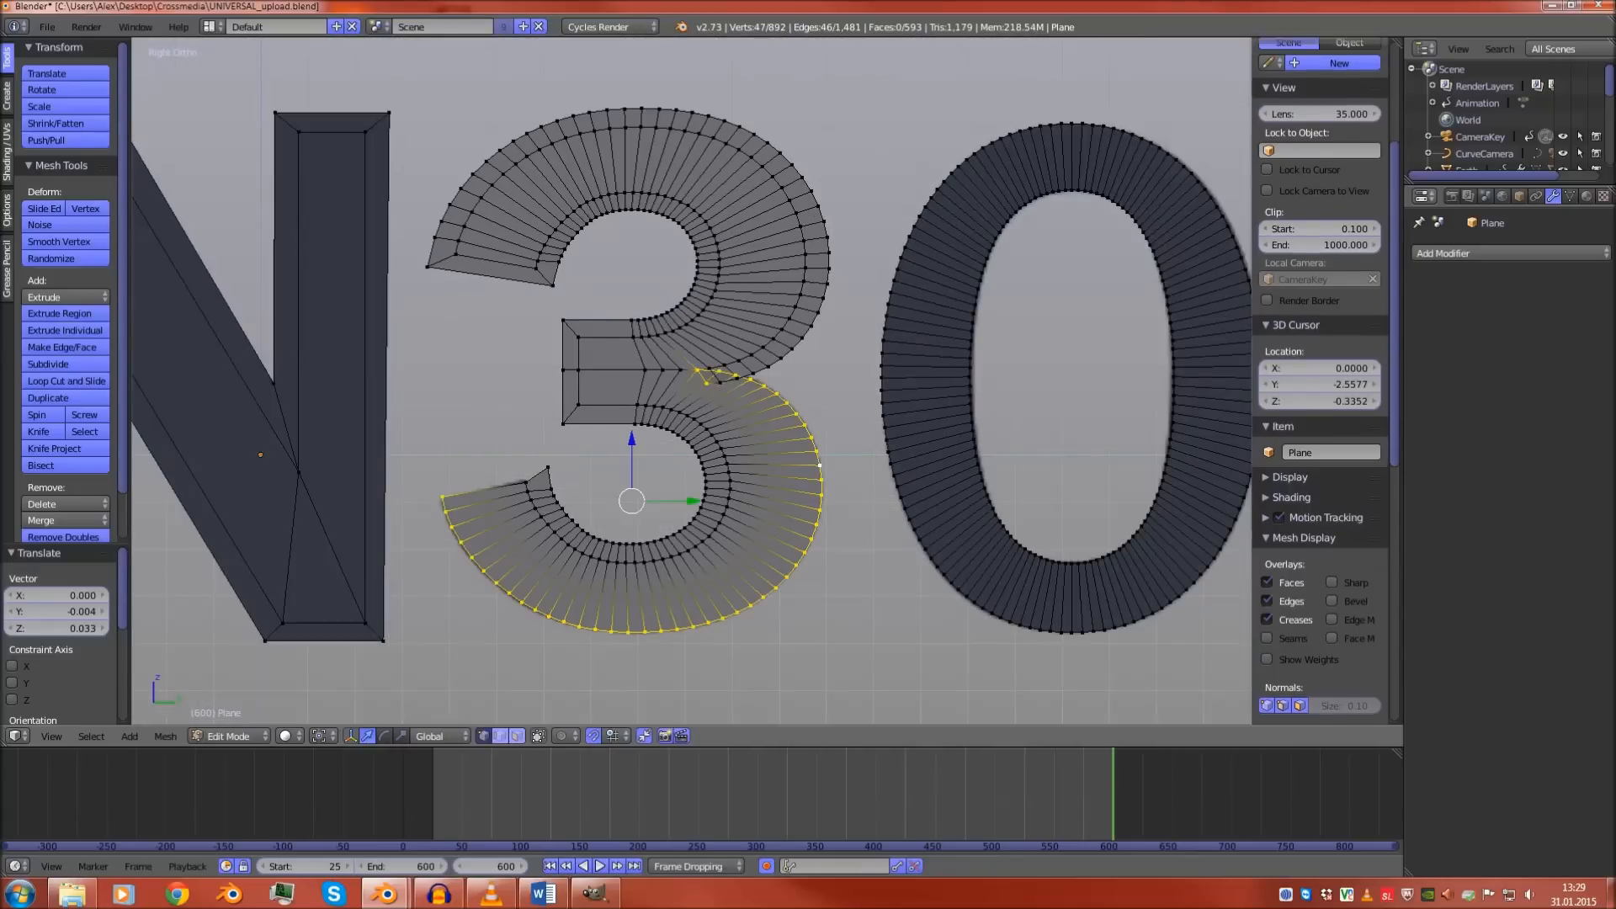
shift+middle_drag(820, 468, 852, 450)
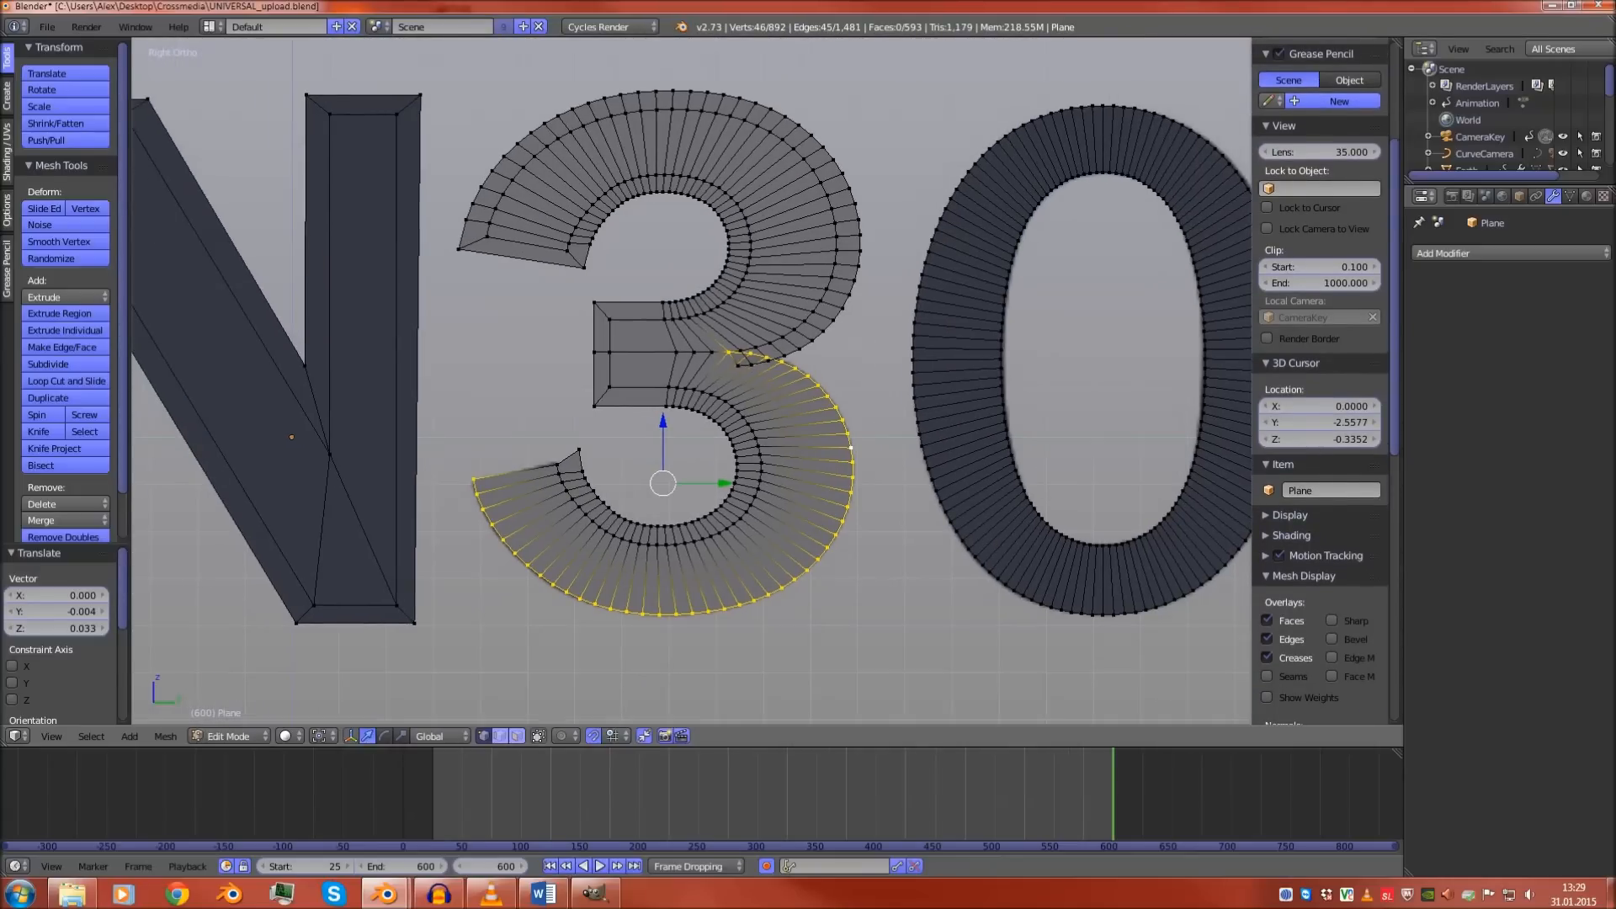
key(e)
key(Escape)
key(s)
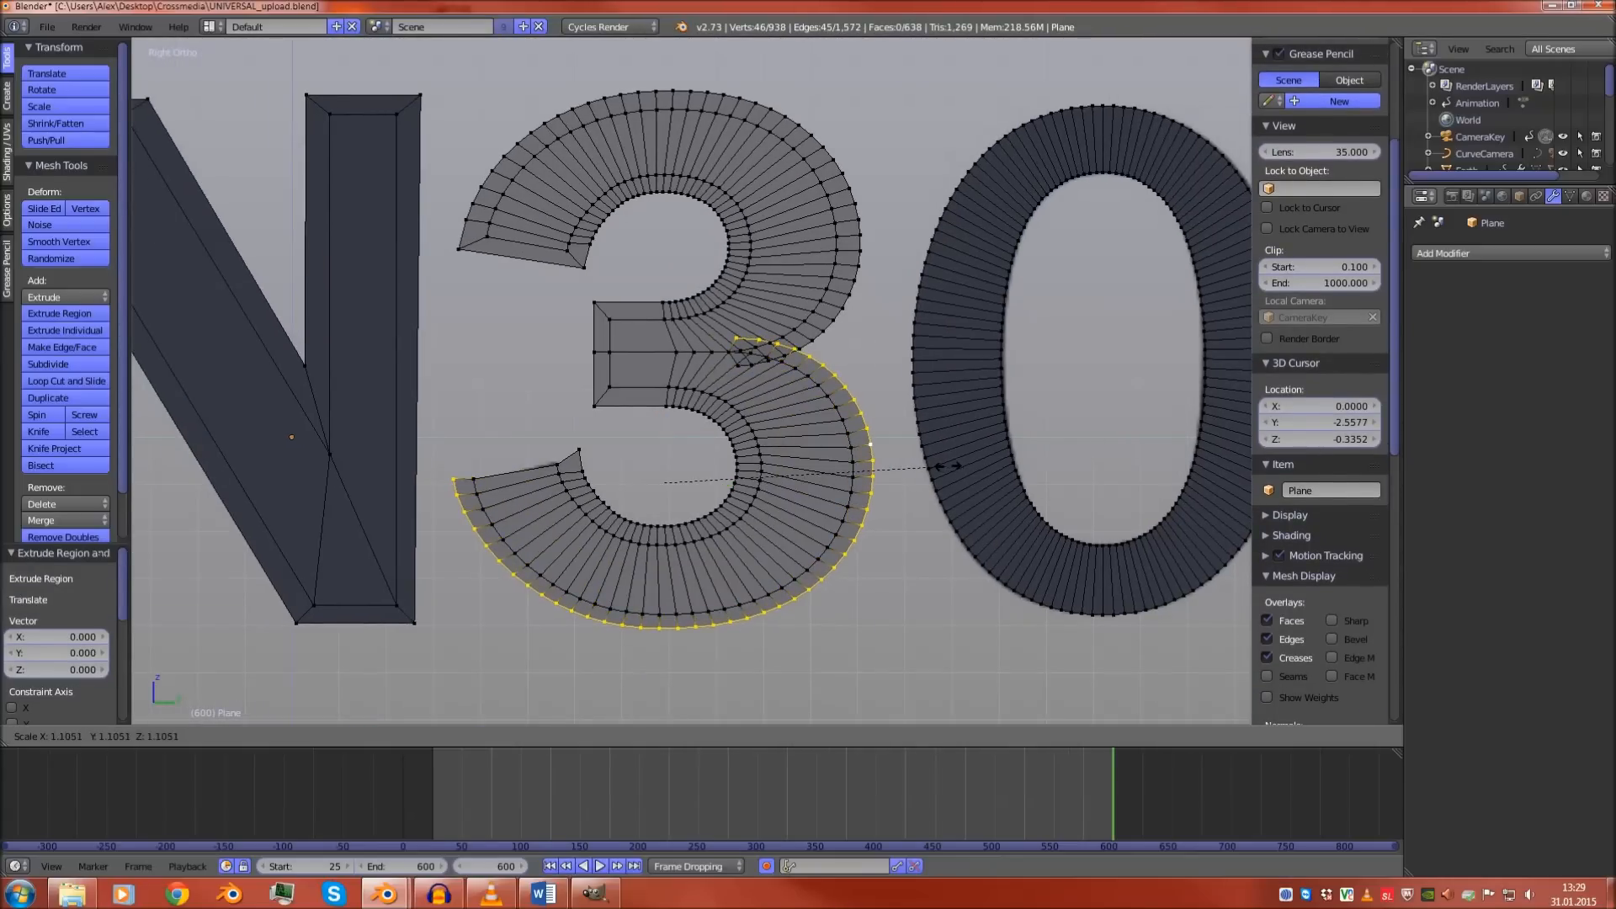
click(949, 466)
Move the end vertex of the lower bowl's outer border by -0.010 in Y and 0.027 in Z
scroll(170, 591, up, 3)
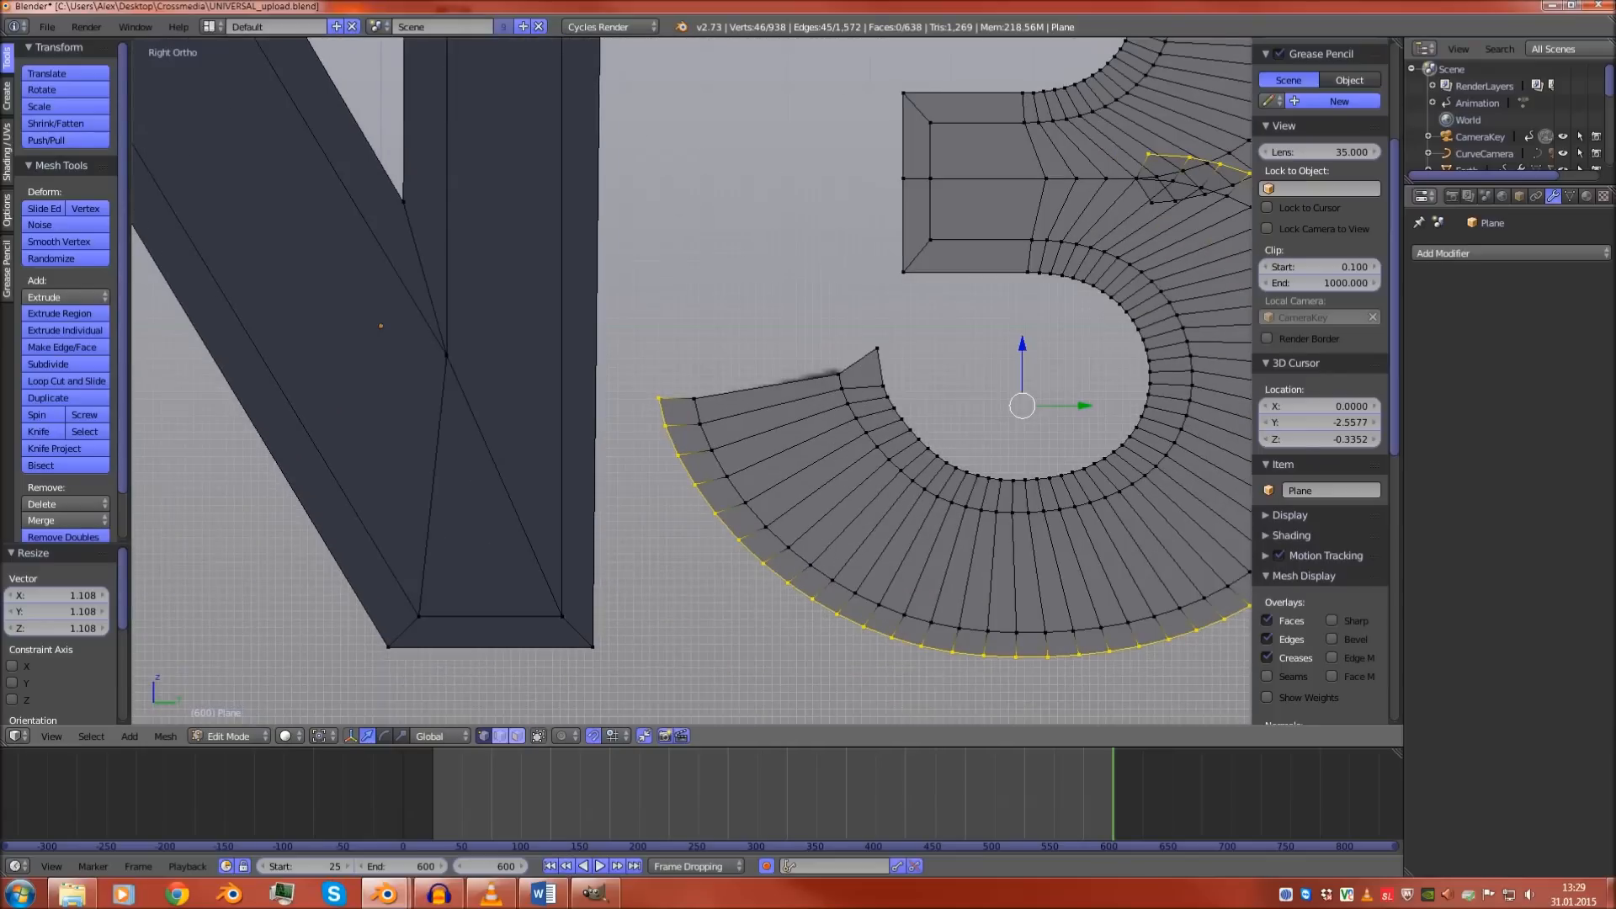
right_click(659, 398)
key(g)
click(652, 378)
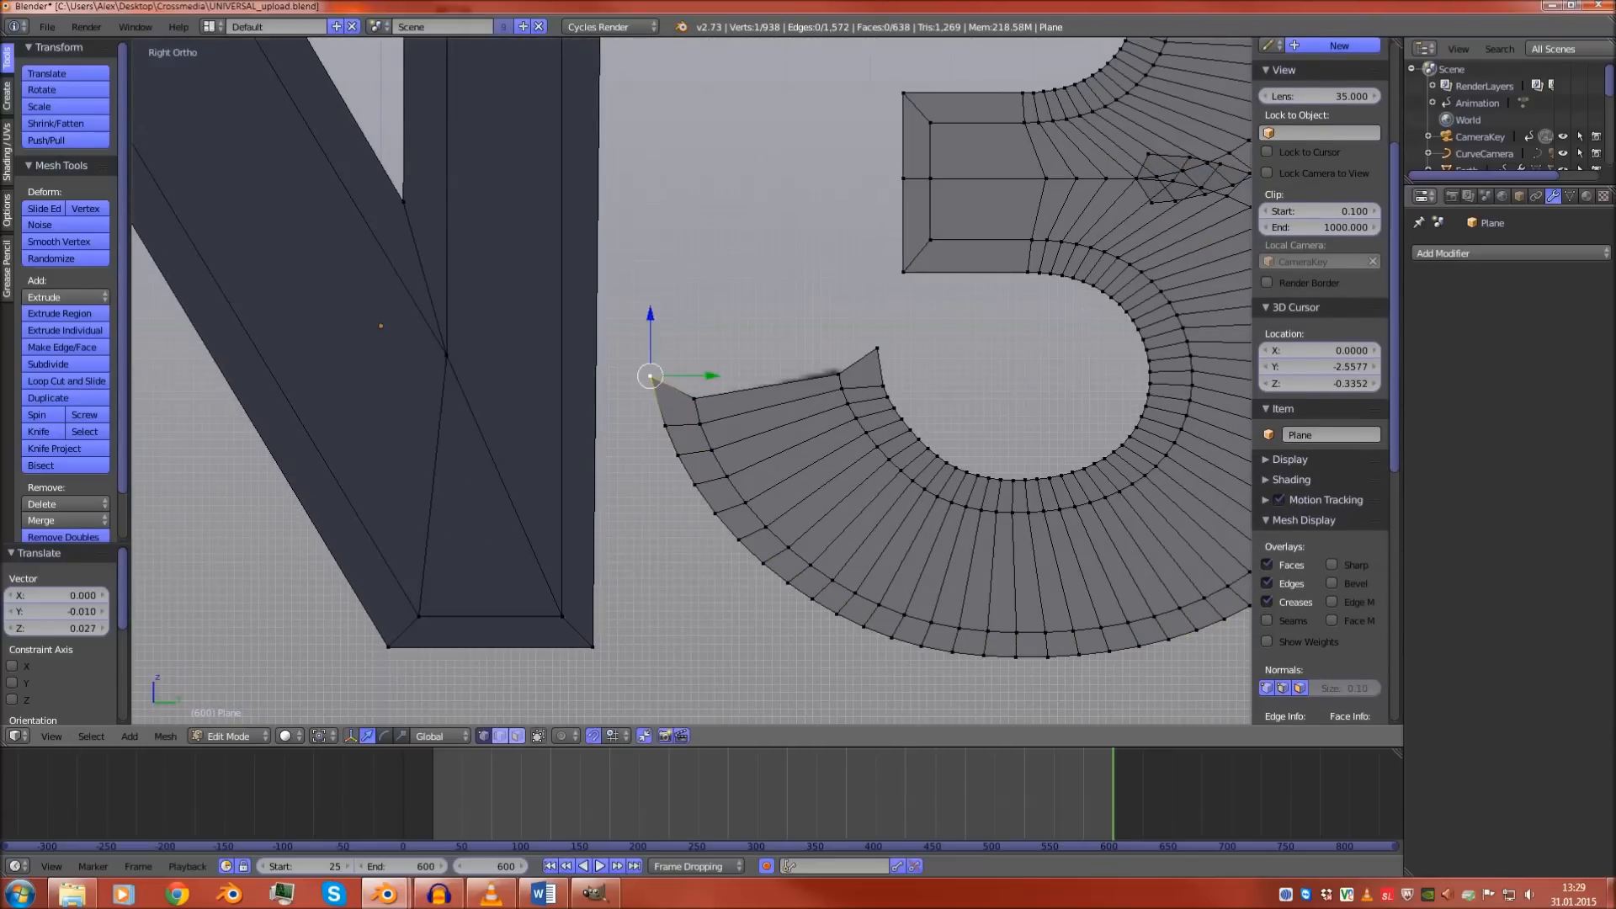
Fill the border face across the lower bowl's open end and nudge its inner corner by -0.003 in Y and 0.011 in Z
shift+right_click(694, 398)
shift+right_click(839, 374)
shift+right_click(877, 348)
scroll(877, 348, up, 2)
key(f)
right_click(959, 334)
key(g)
click(955, 323)
Merge the innermost pair of overlapping border end vertices at the 3's waist at their center
scroll(956, 324, down, 4)
shift+middle_drag(955, 323, 591, 467)
scroll(693, 433, up, 4)
right_click(702, 318)
shift+right_click(708, 388)
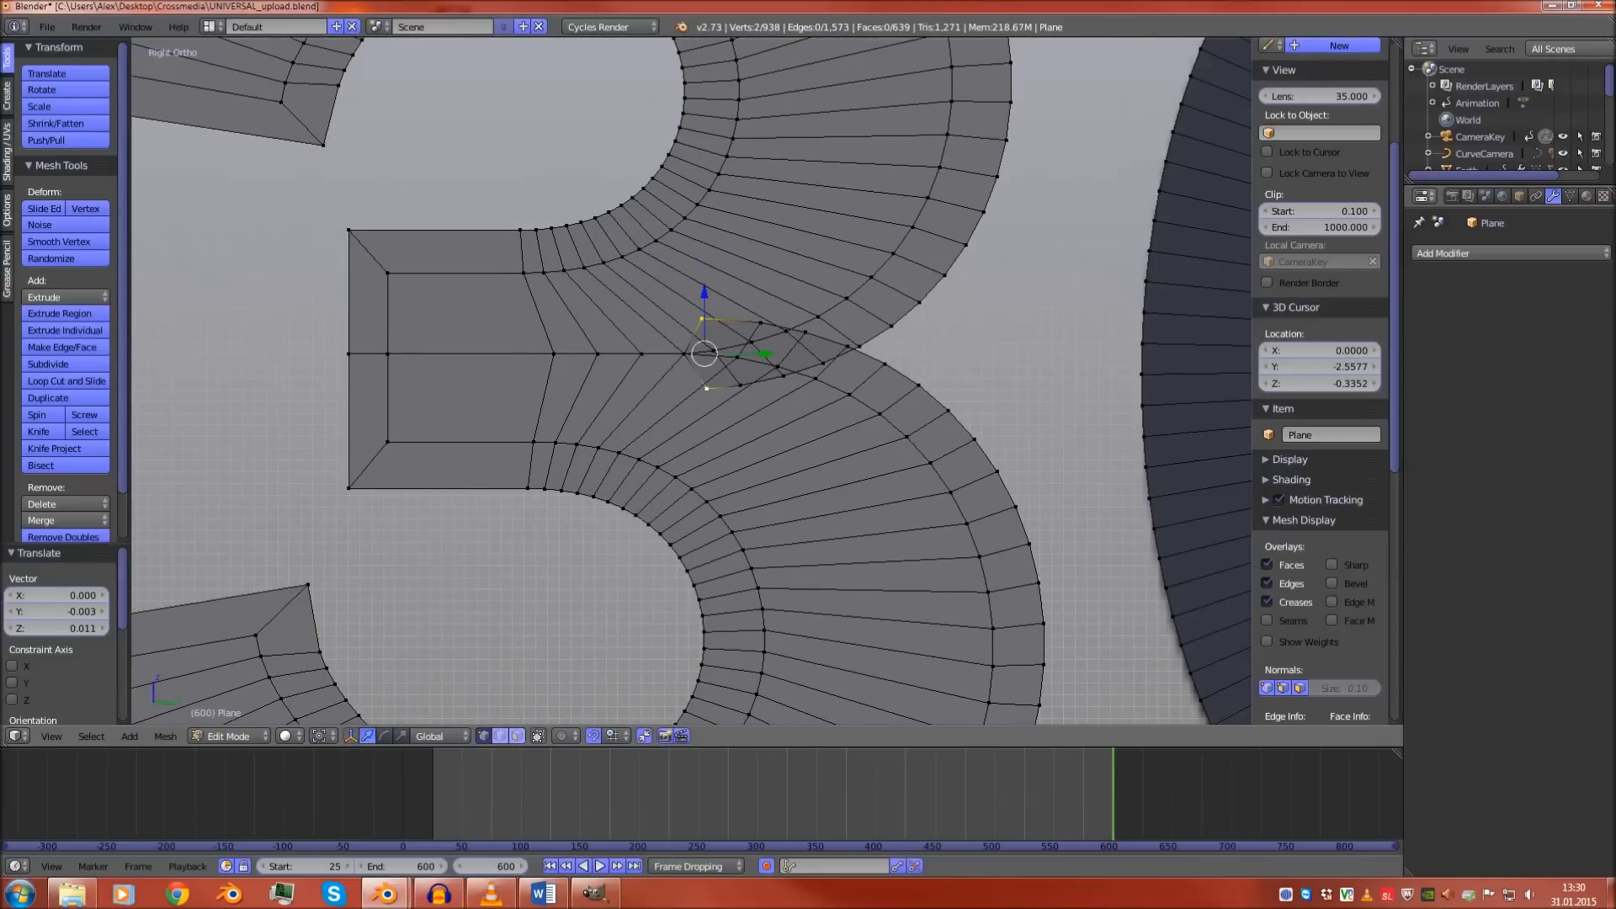
scroll(693, 381, up, 3)
key(alt+m)
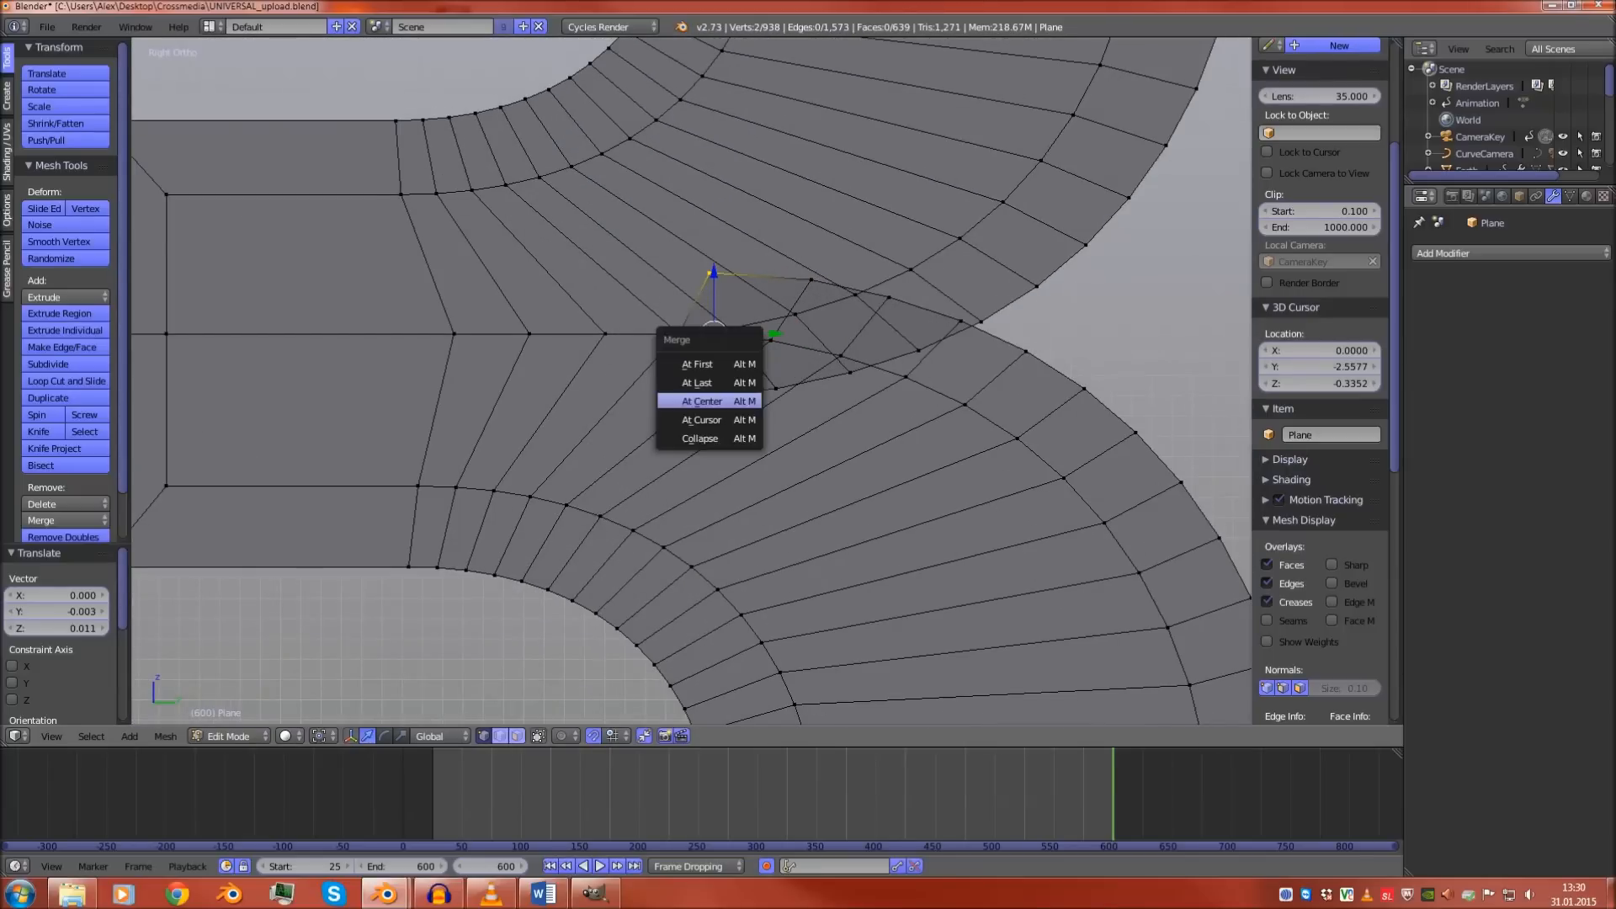
click(702, 401)
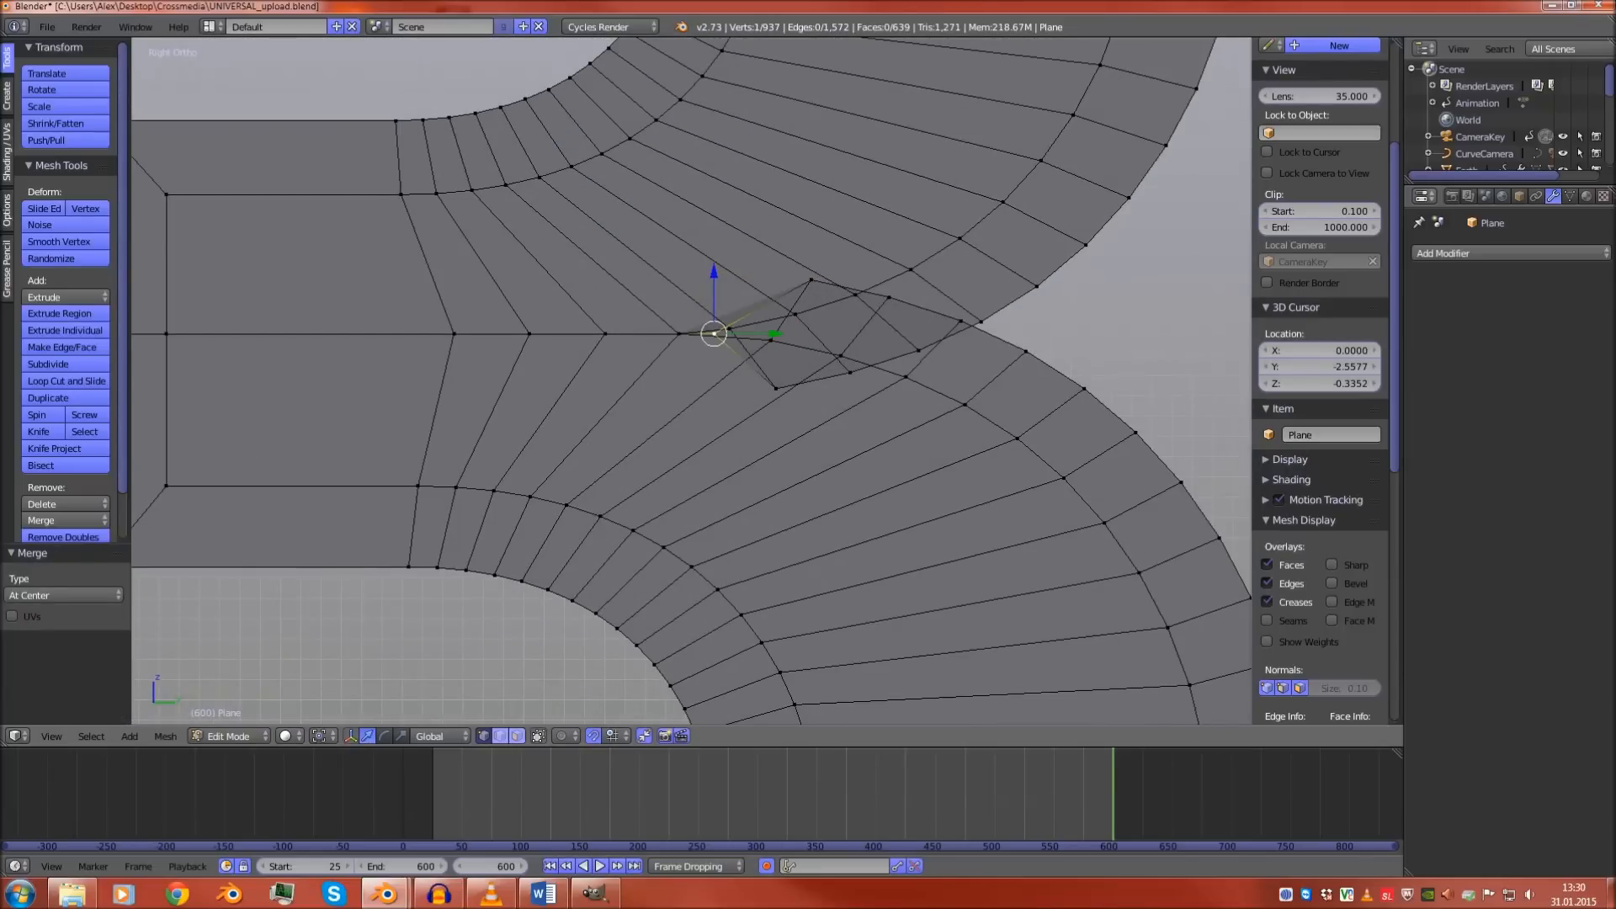
Merge the second pair of overlapping border vertices at the 3's waist at their center
right_click(812, 281)
shift+right_click(776, 388)
key(alt+m)
click(767, 404)
Merge the two remaining pairs of overlapping border vertices at the 3's waist at their centers
right_click(889, 298)
shift+right_click(851, 372)
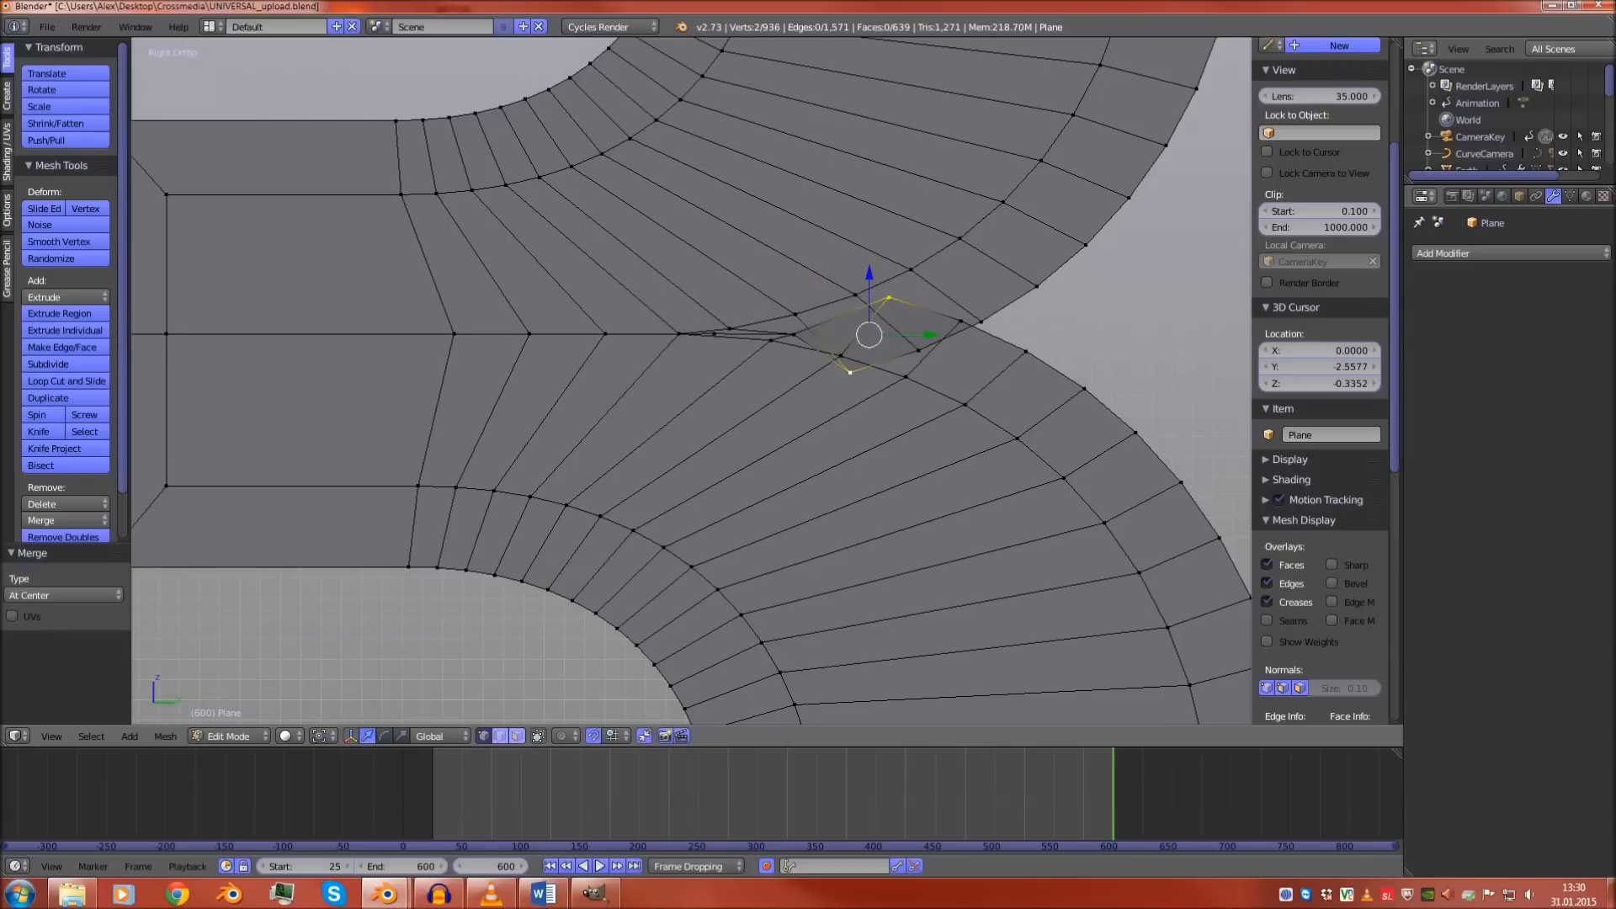
key(alt+m)
click(845, 378)
right_click(961, 321)
shift+right_click(917, 350)
key(alt+m)
click(916, 348)
Move the outermost merged vertex at the 3's waist by 0.006 in Y toward the notch
scroll(916, 354, down, 1)
shift+middle_drag(916, 353, 684, 392)
key(Tab)
scroll(793, 375, down, 3)
key(Tab)
scroll(793, 376, up, 3)
scroll(684, 392, down, 3)
scroll(683, 392, up, 3)
scroll(690, 387, up, 1)
drag(724, 380, 825, 332)
right_click(703, 367)
right_click(759, 332)
right_click(809, 291)
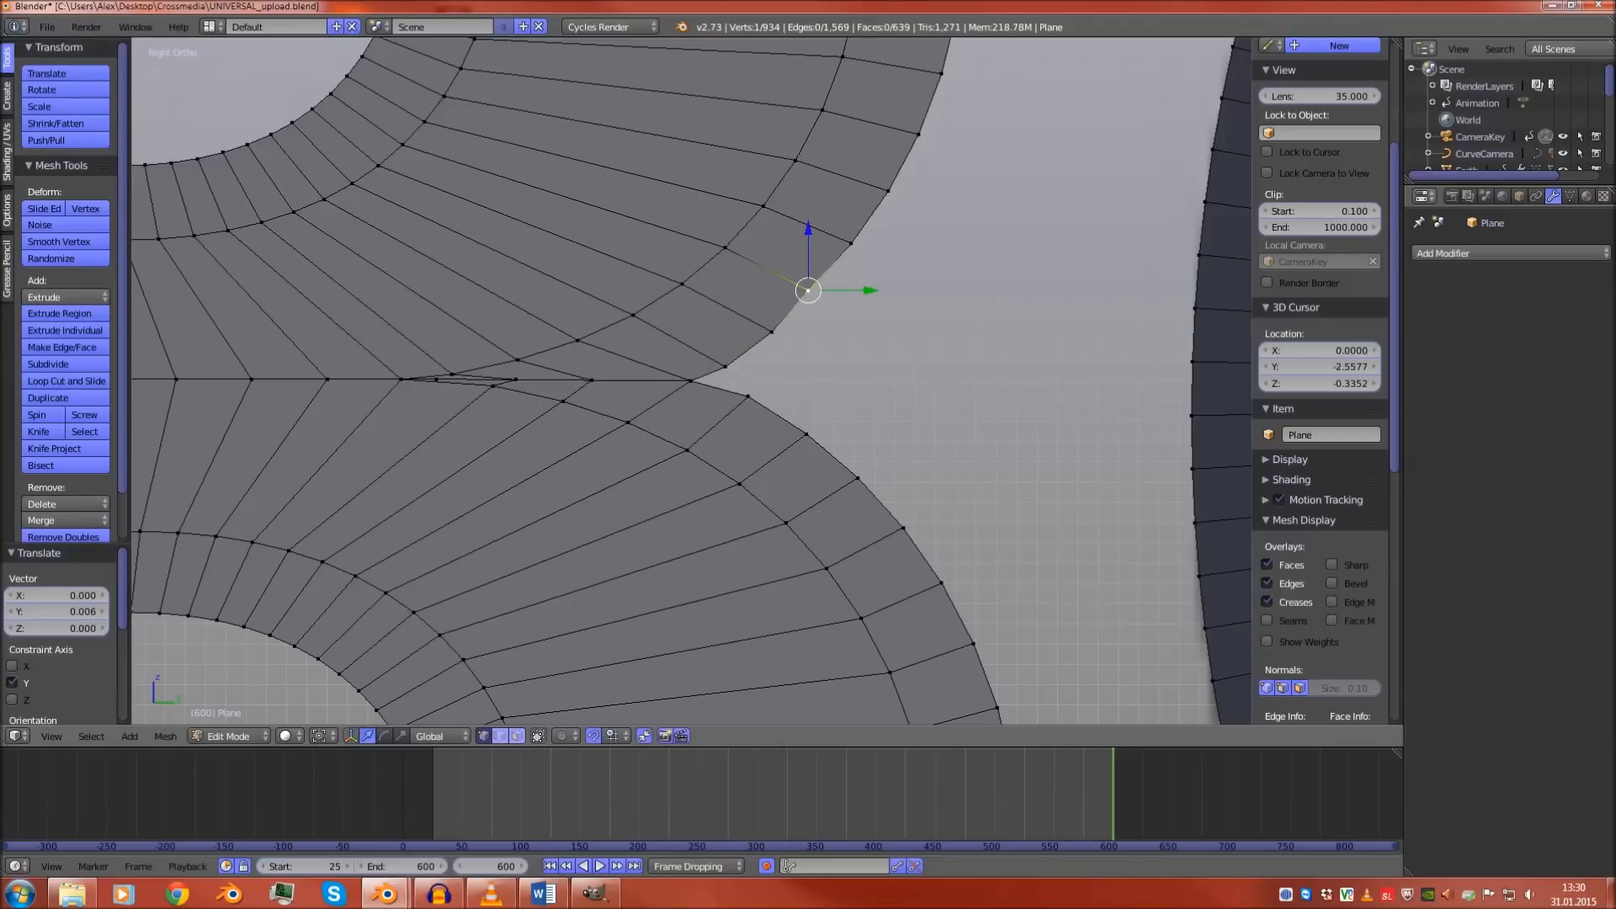
Shift the three inner merged waist vertices of the 3 toward the notch along Y, the innermost by 0.030
right_click(592, 380)
mouse_move(652, 380)
mouse_down()
mouse_move(580, 380)
mouse_move(647, 379)
mouse_up()
right_click(516, 379)
right_click(438, 380)
drag(499, 380, 559, 380)
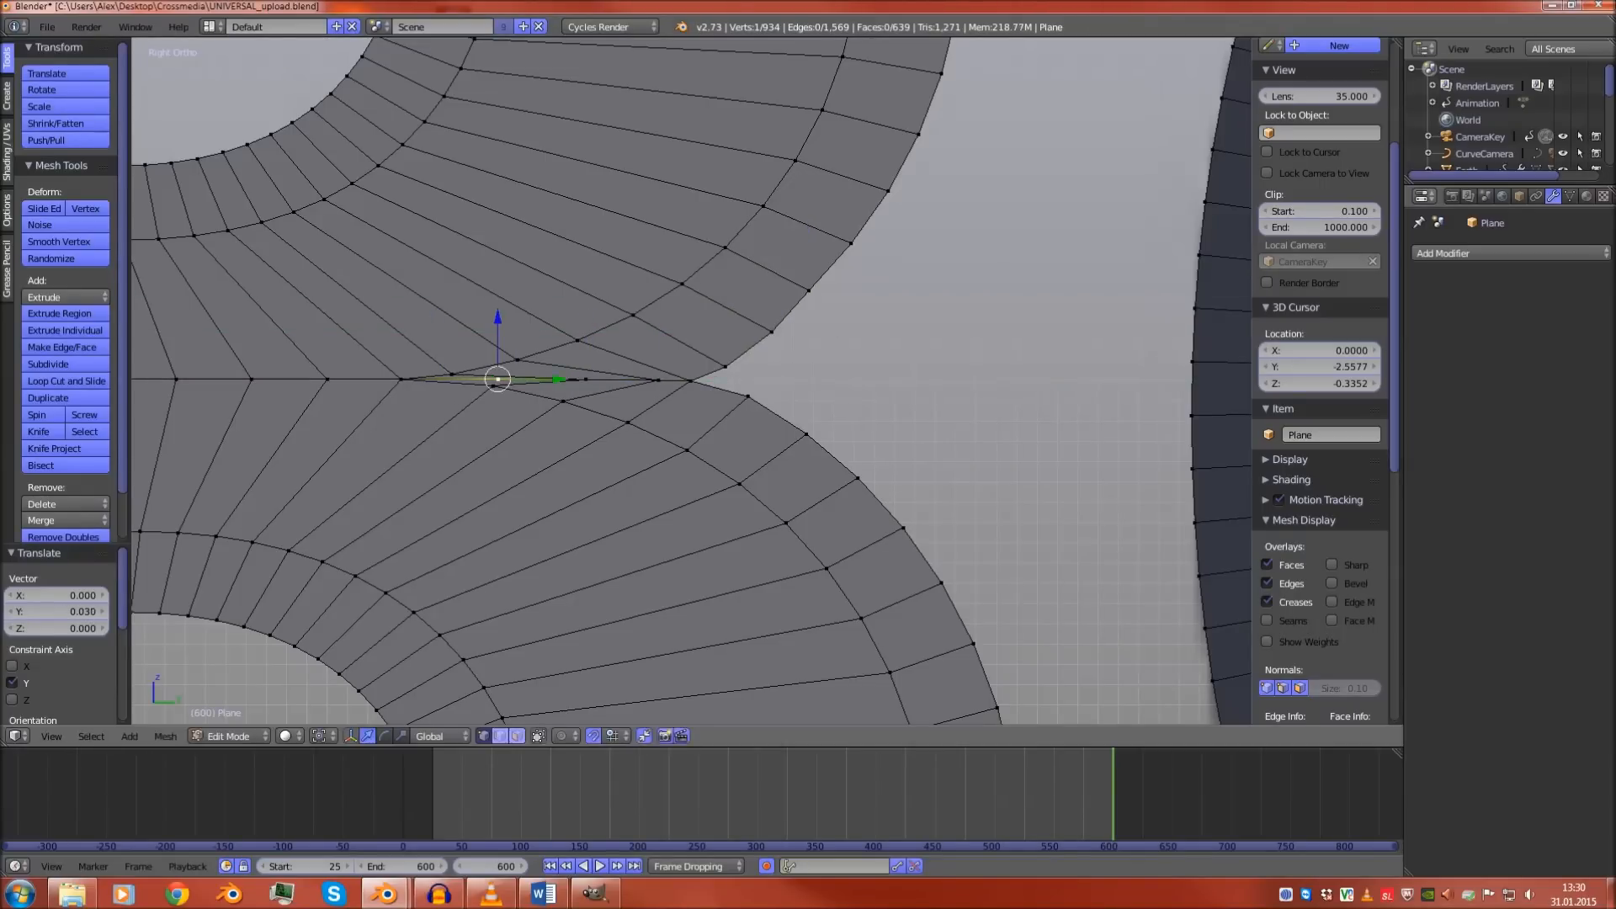
scroll(692, 379, down, 2)
key(ctrl+r)
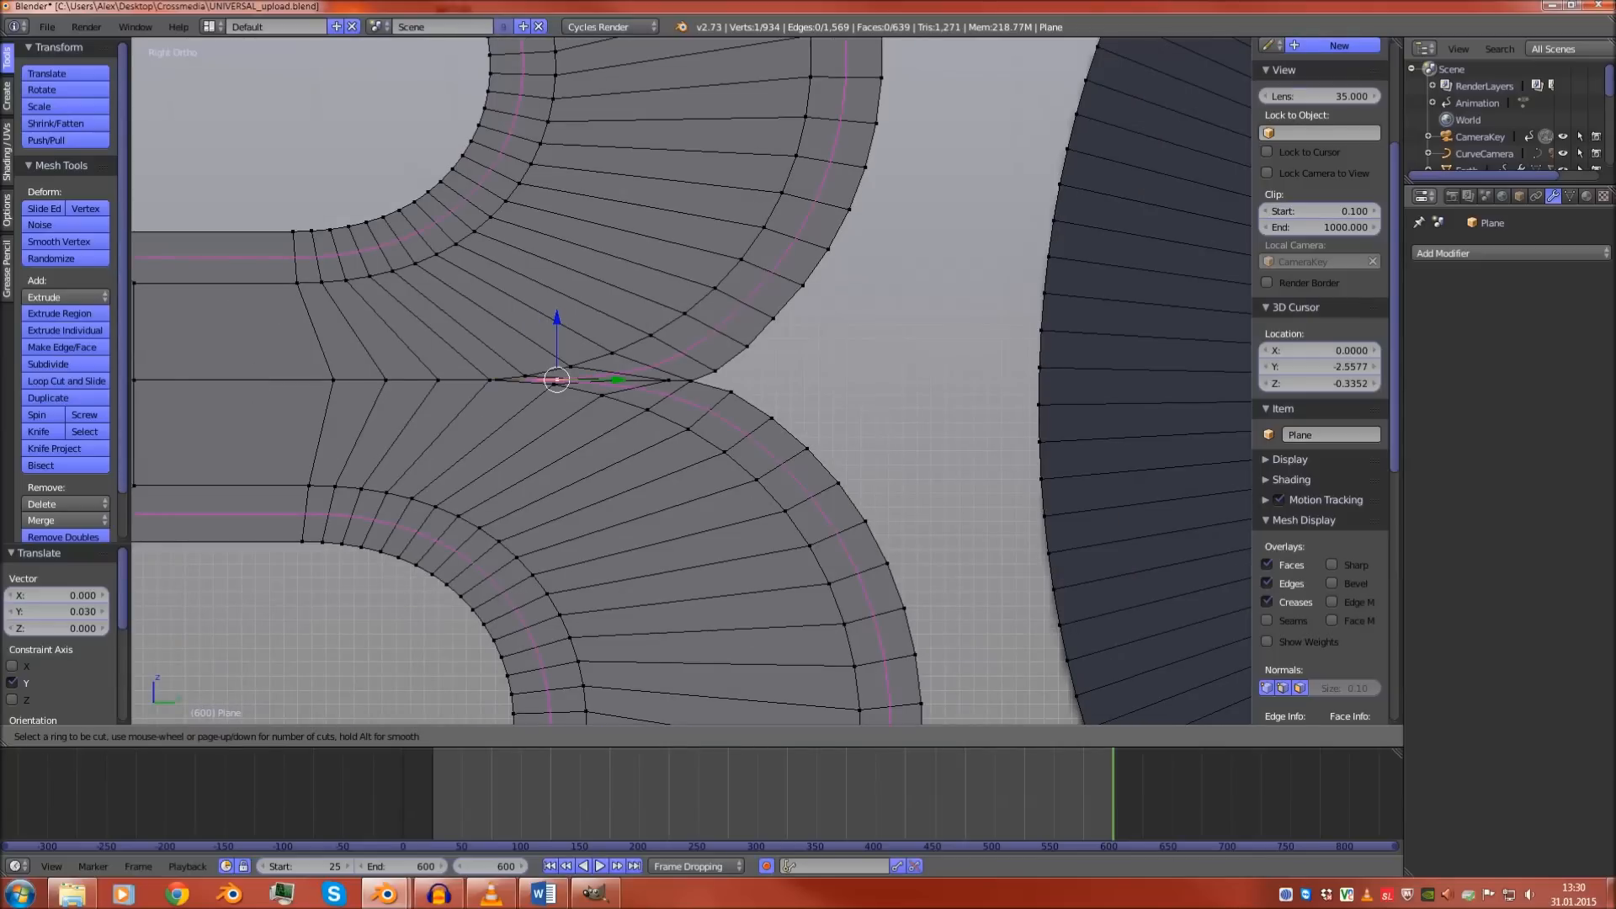
key(Escape)
Move the middle waist vertex of the 3 by 0.020 and the innermost one by 0.042 in Y
scroll(692, 379, up, 7)
shift+middle_drag(423, 383, 687, 416)
right_click(687, 416)
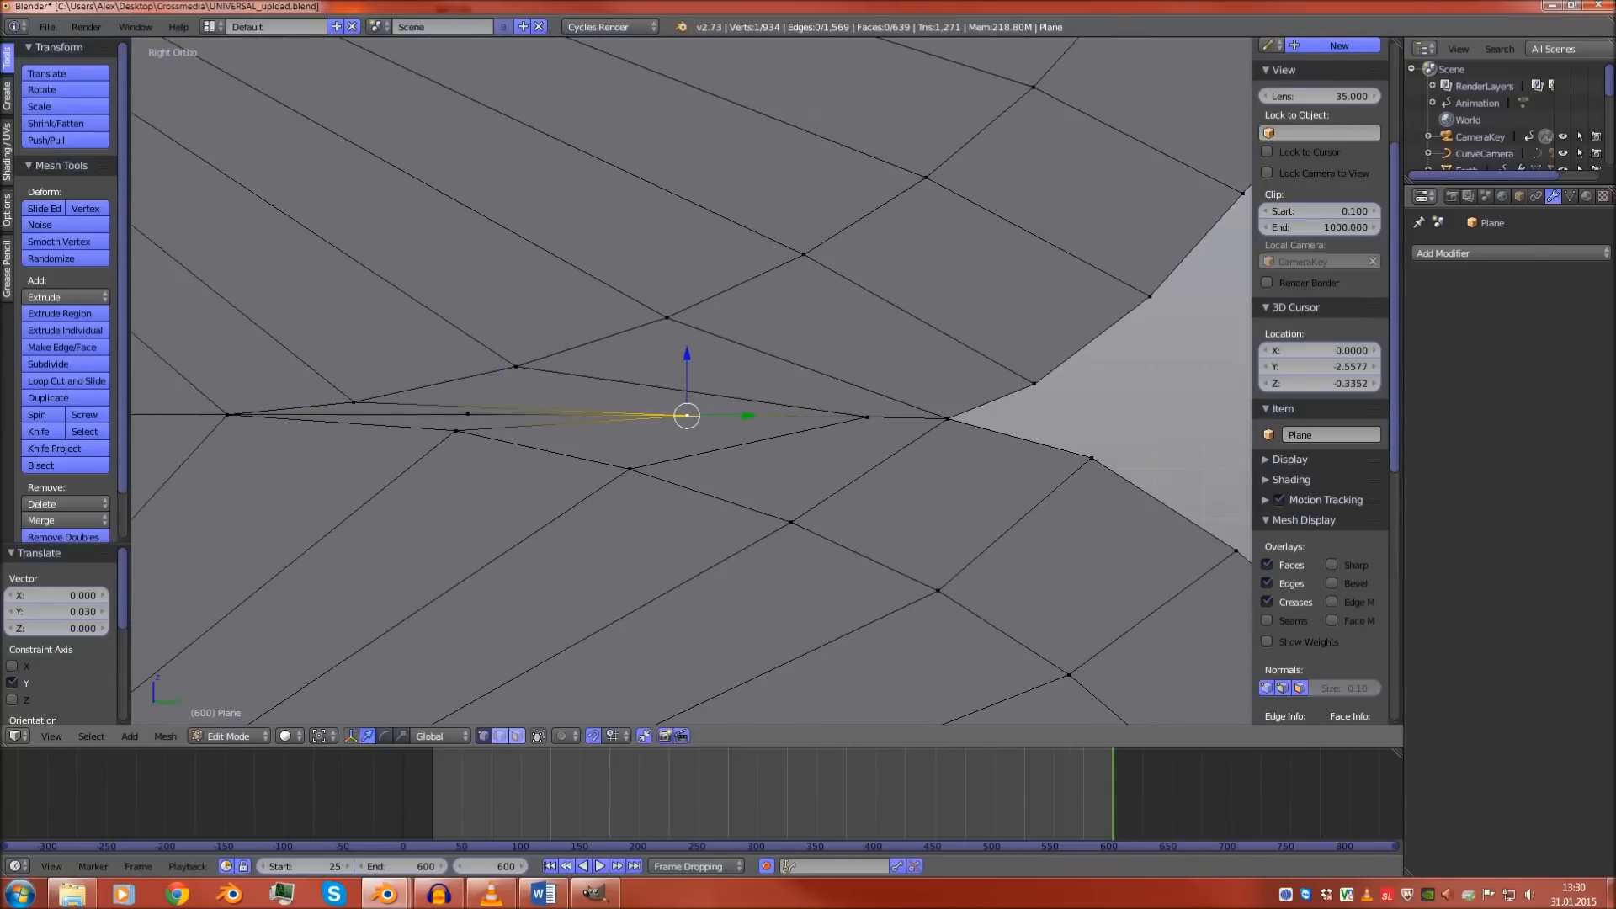
drag(747, 416, 845, 416)
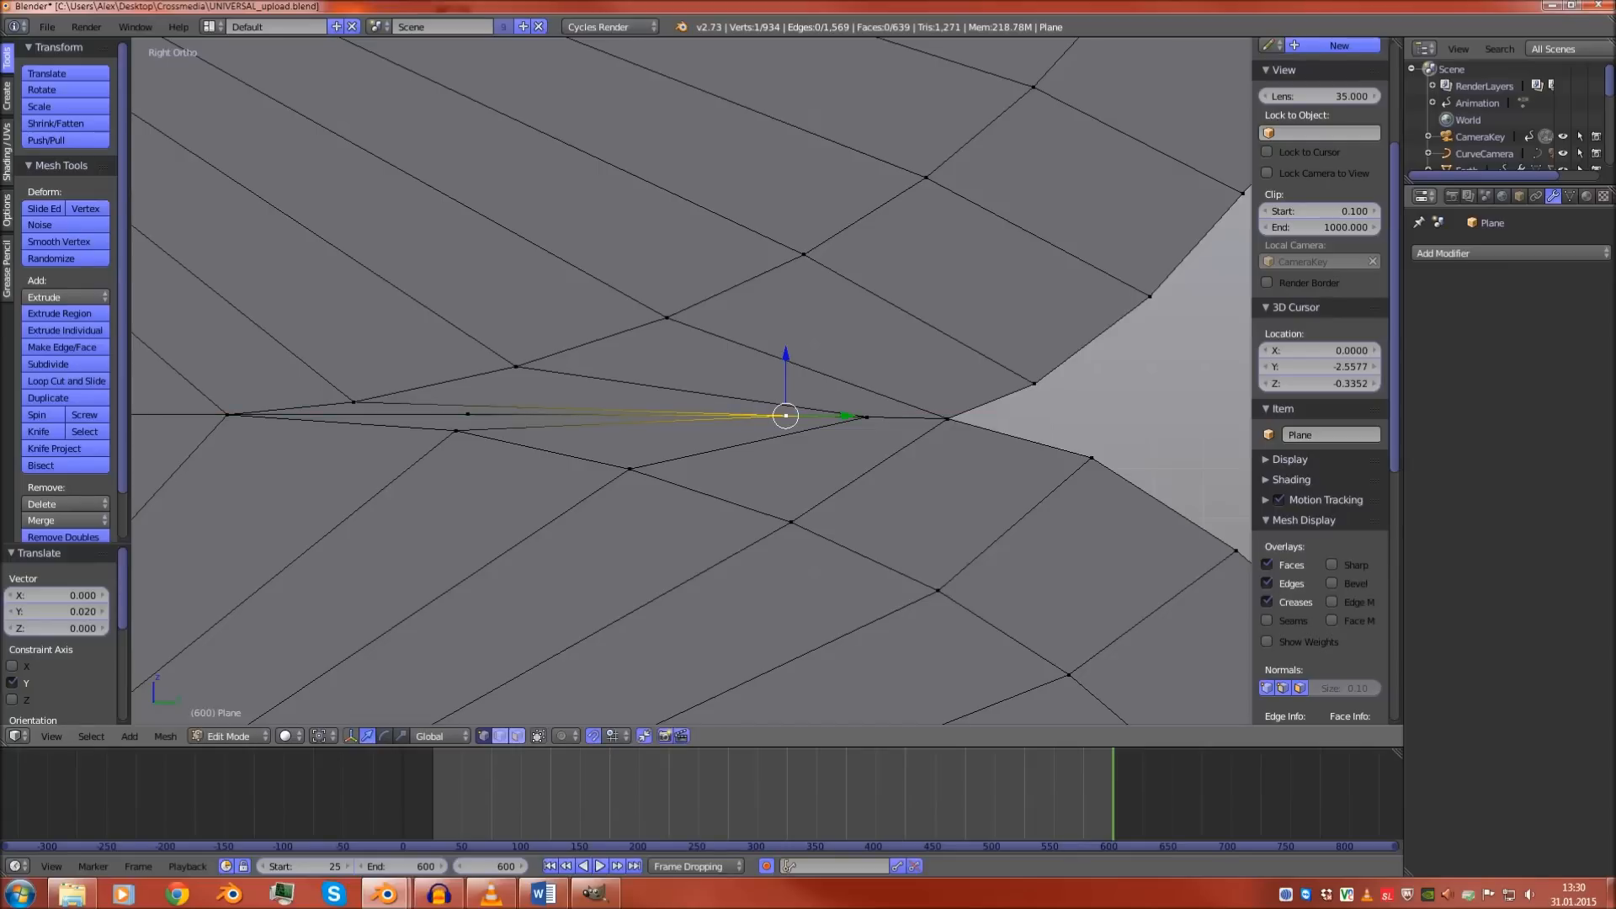
scroll(692, 379, down, 1)
key(ctrl+r)
key(Escape)
right_click(505, 410)
drag(567, 409, 681, 410)
key(ctrl+r)
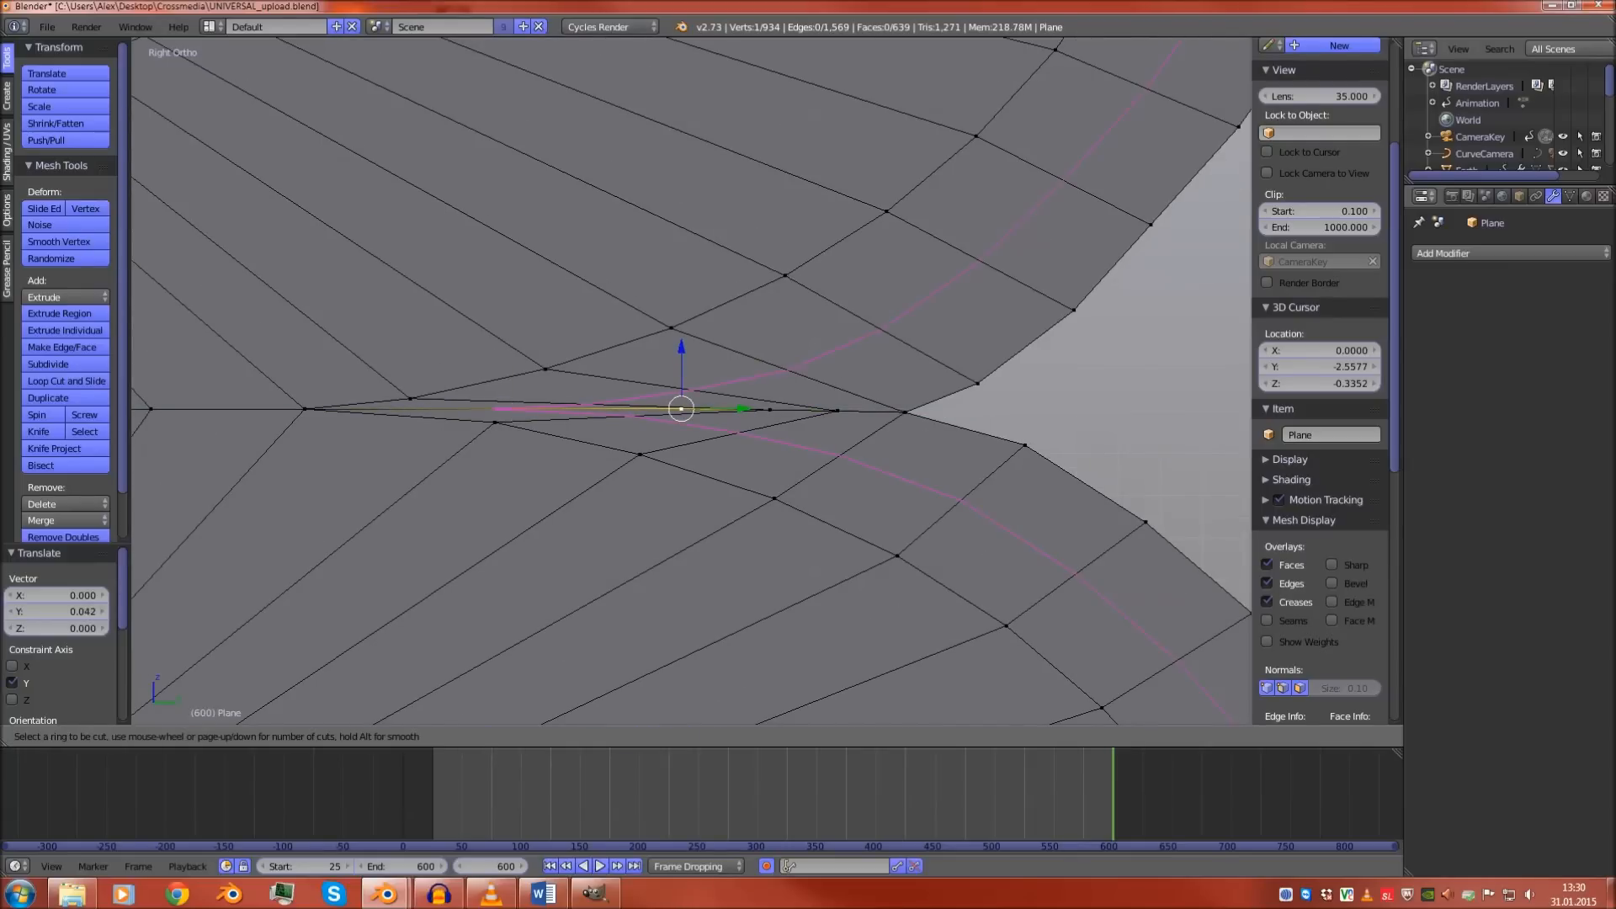
key(Escape)
Push the three waist vertices closer to the 3's notch along Y, the middle by 0.019 and the innermost by 0.023
scroll(681, 409, up, 3)
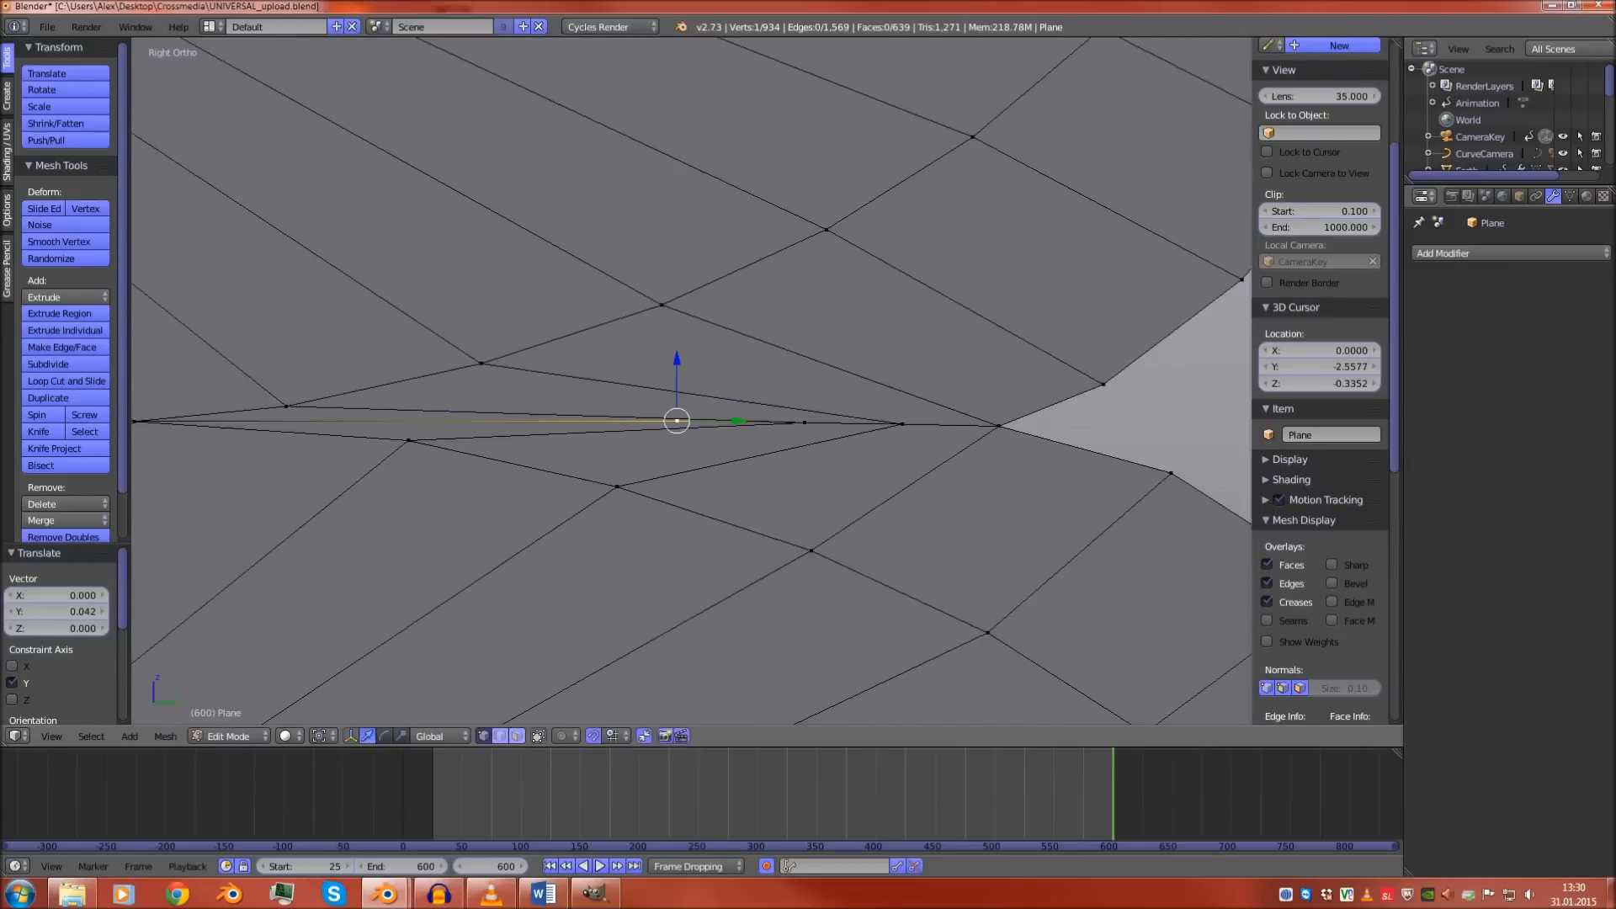
right_click(902, 424)
drag(964, 424, 1038, 425)
right_click(805, 422)
drag(867, 423, 979, 423)
right_click(677, 421)
drag(738, 421, 754, 421)
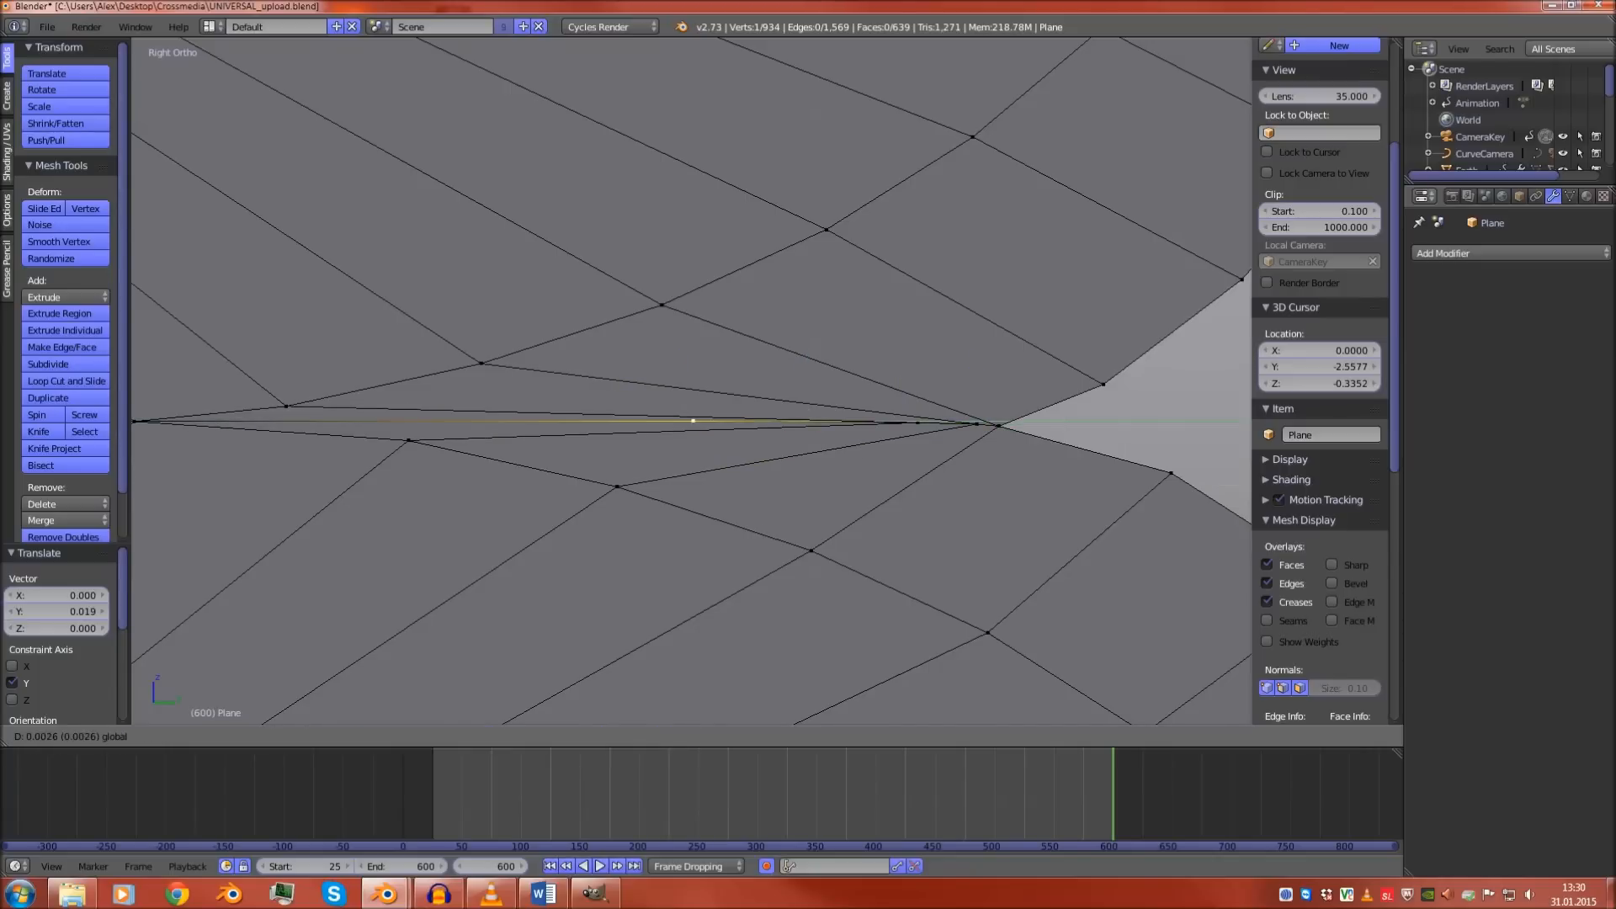
drag(910, 421, 874, 421)
scroll(874, 421, down, 2)
key(ctrl+r)
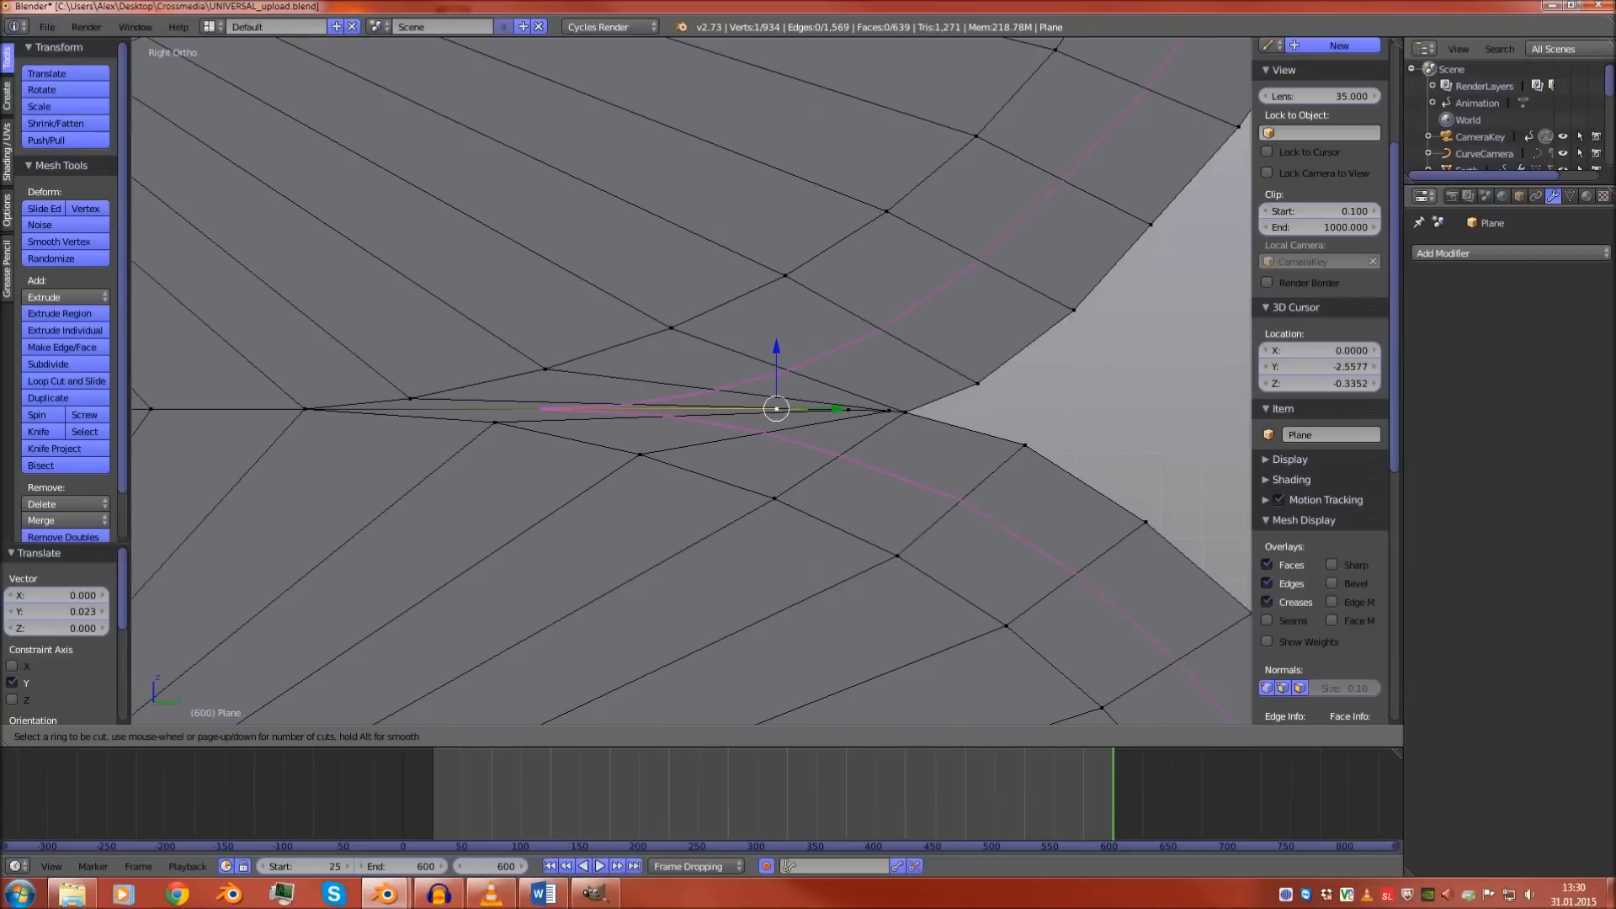
key(Escape)
Extrude the 0's inner edge loop, scale it to 0.889 and narrow it further along Y to form the inner border
scroll(873, 421, down, 13)
key(Tab)
shift+middle_drag(874, 420, 574, 424)
key(Tab)
scroll(574, 424, up, 2)
alt+right_click(549, 416)
key(e)
key(Escape)
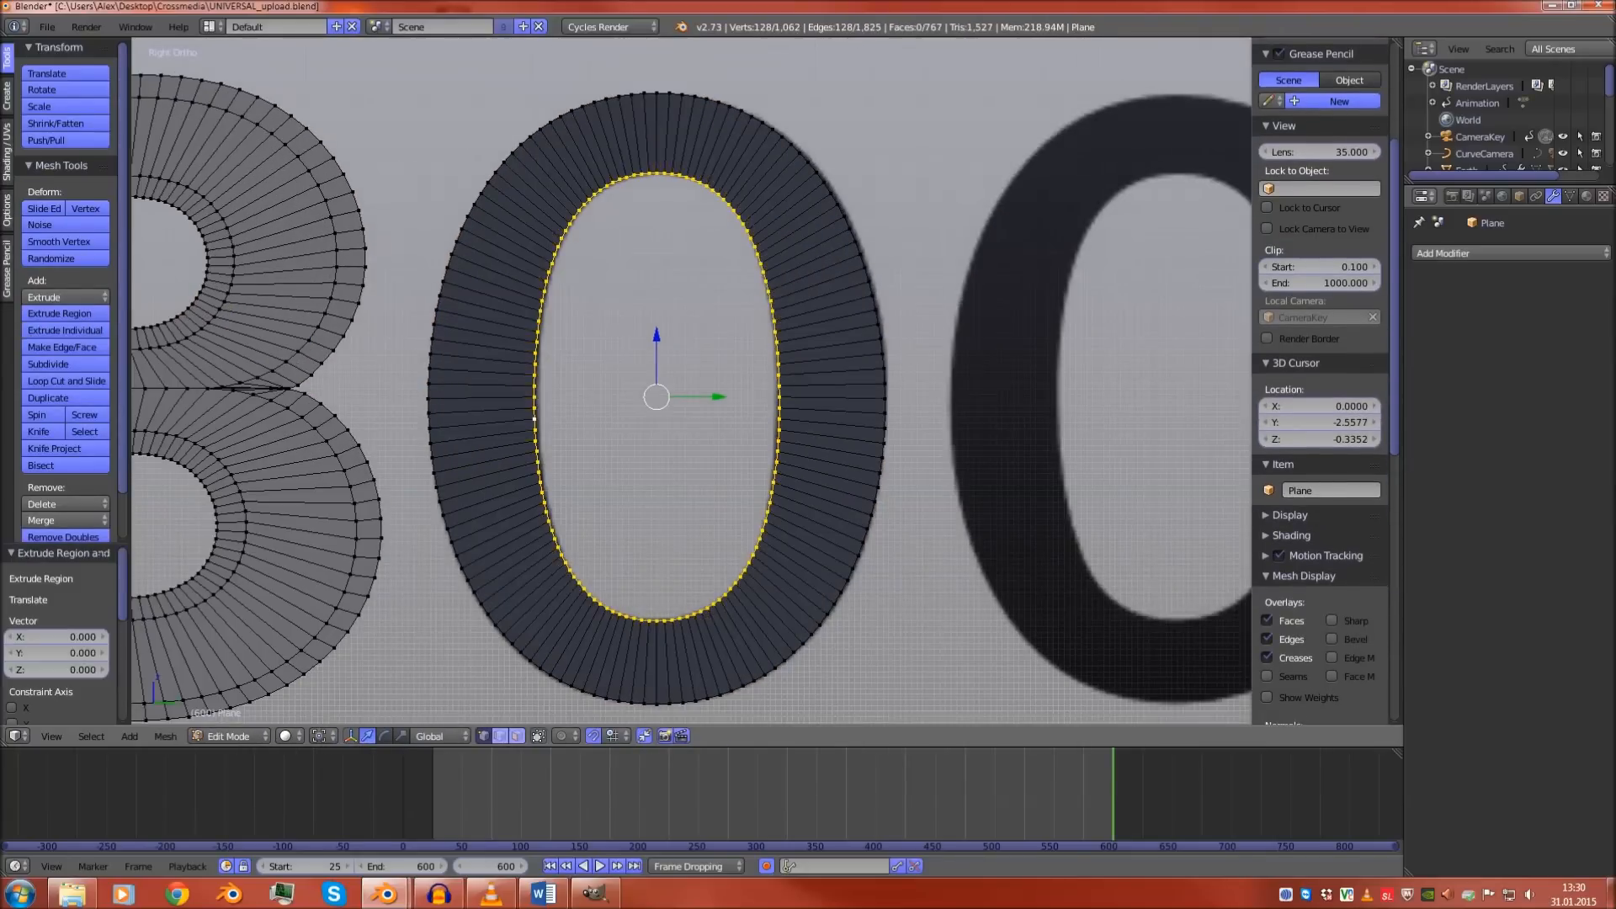
key(s)
click(924, 396)
key(s)
key(y)
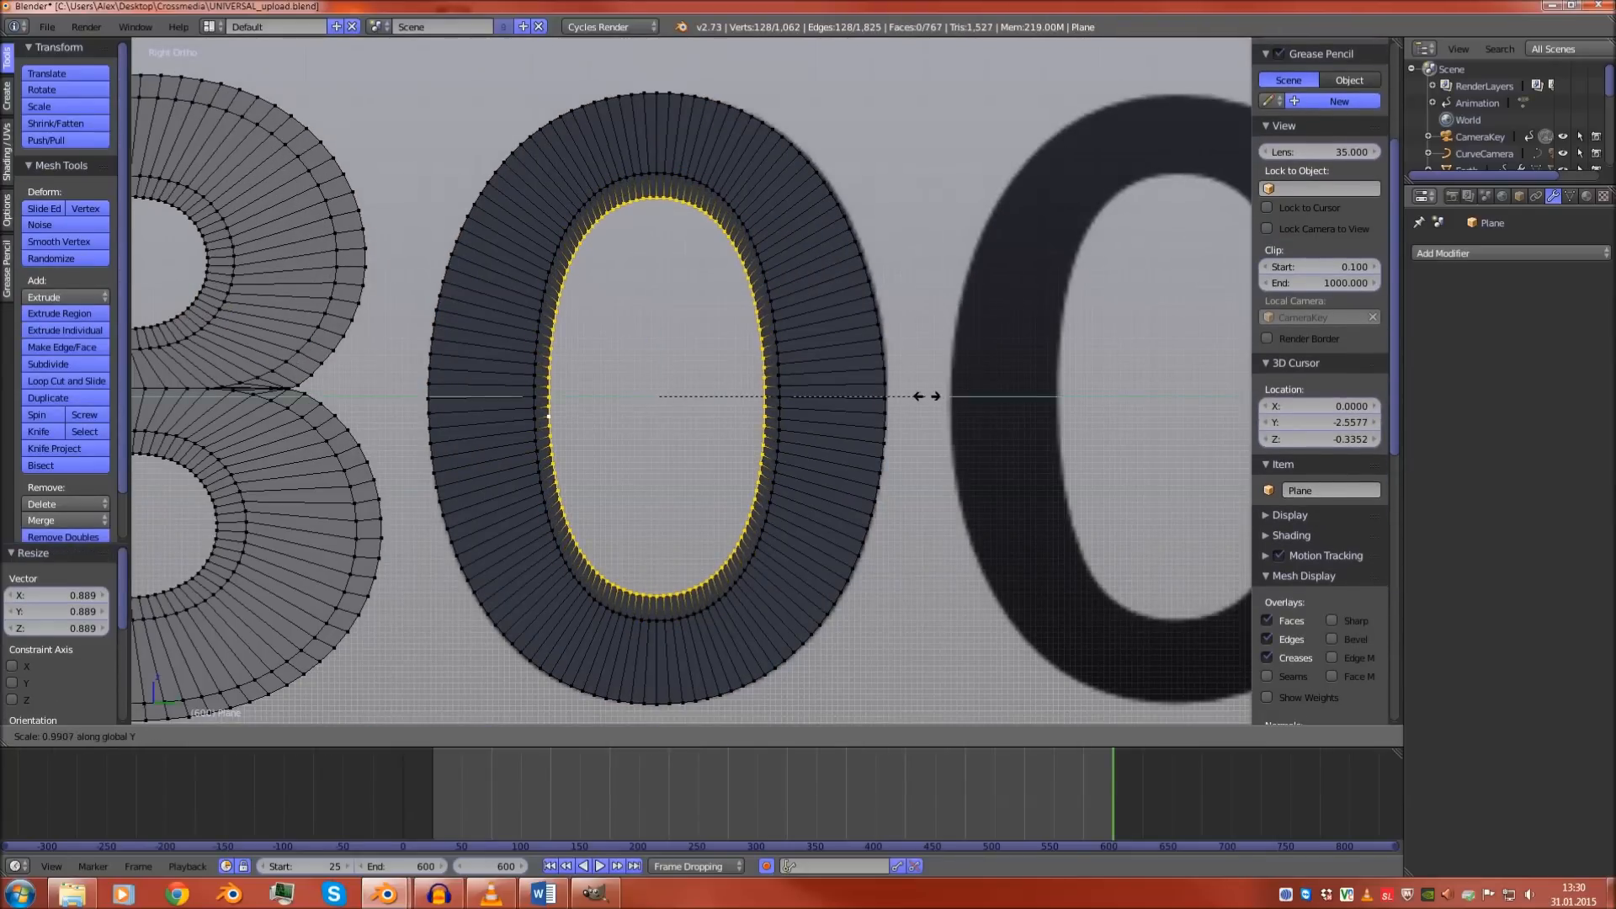
click(908, 393)
Extrude the 0's outer edge loop, scale it to about 1.078 and adjust its width along Y to form the outer border
alt+right_click(881, 339)
key(e)
key(Escape)
key(s)
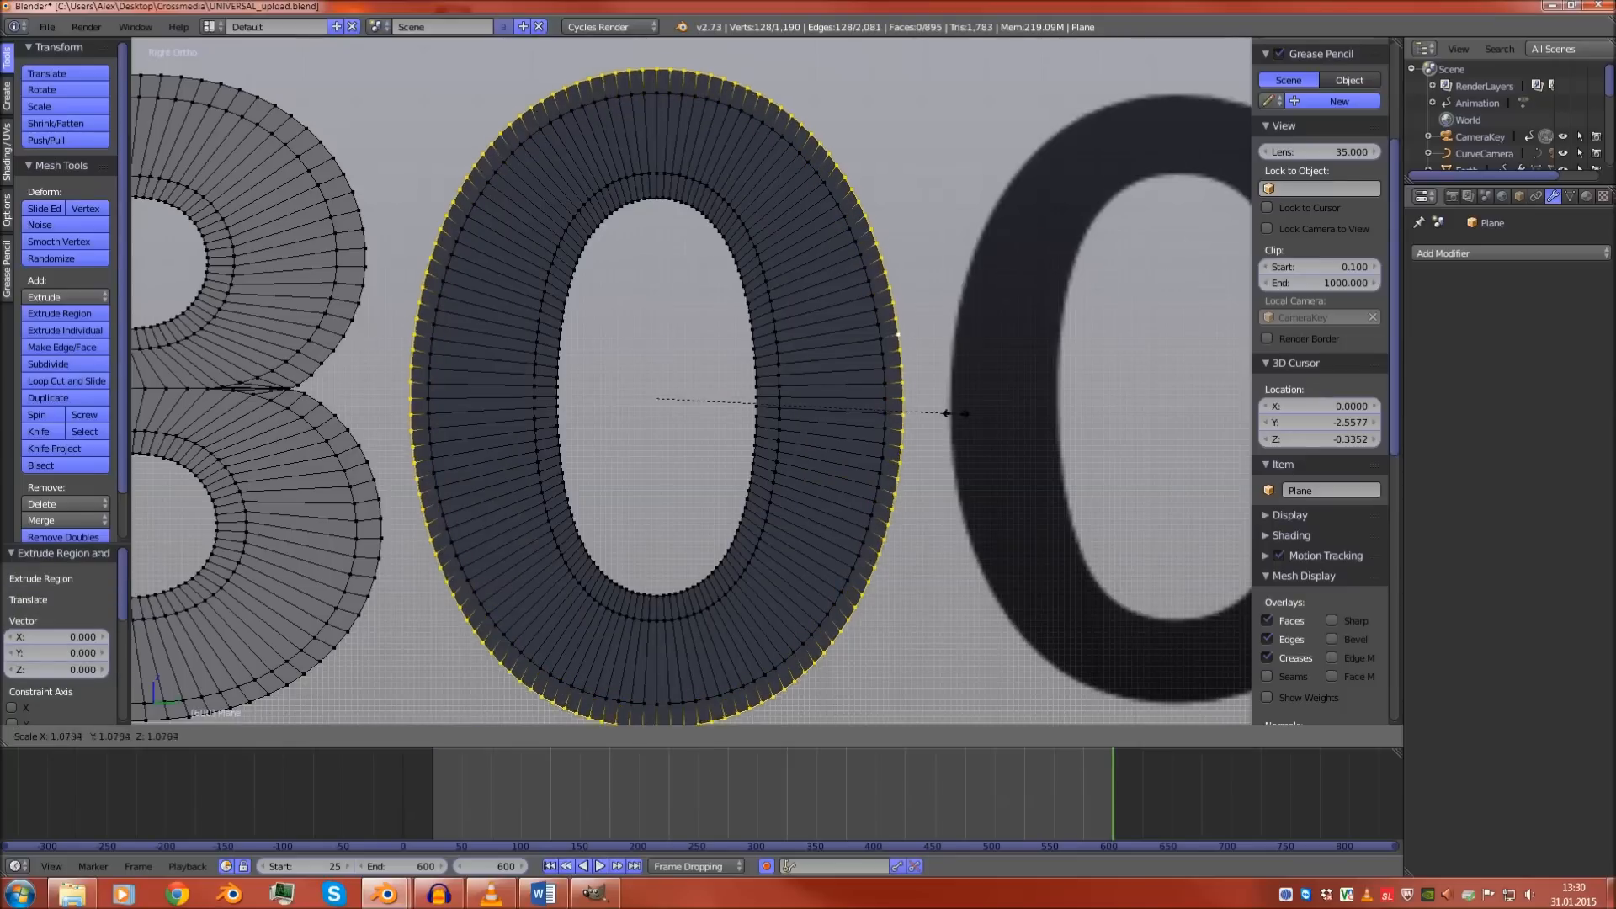
click(957, 414)
key(s)
key(y)
click(973, 413)
key(Tab)
scroll(486, 433, down, 10)
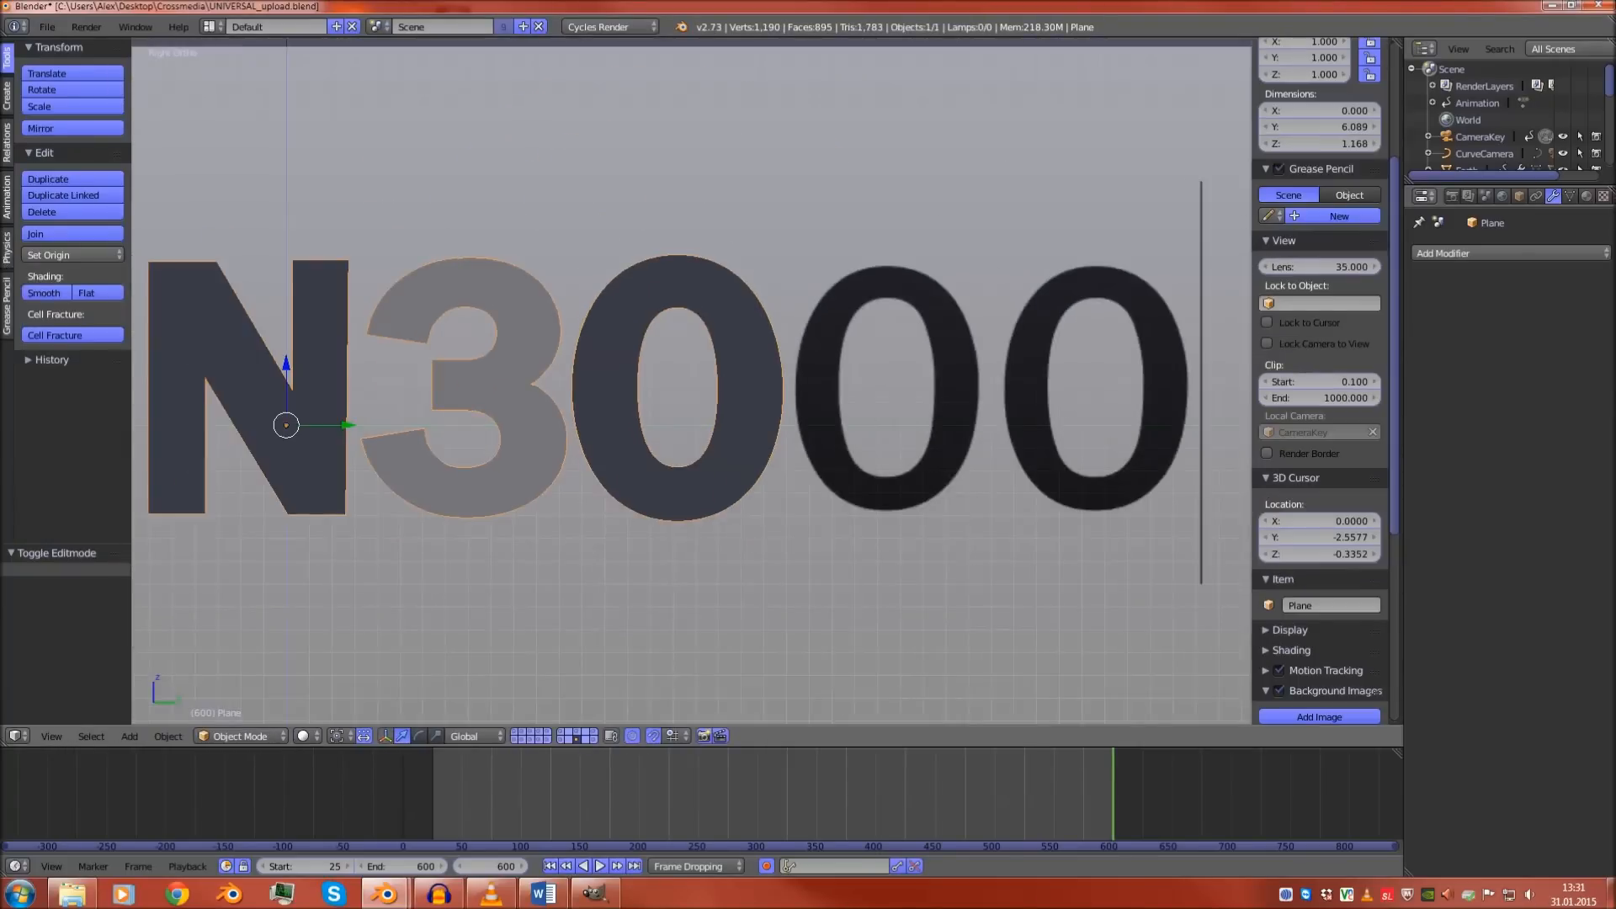
Select the entire letter mesh and recalculate its normals to be consistent
key(Tab)
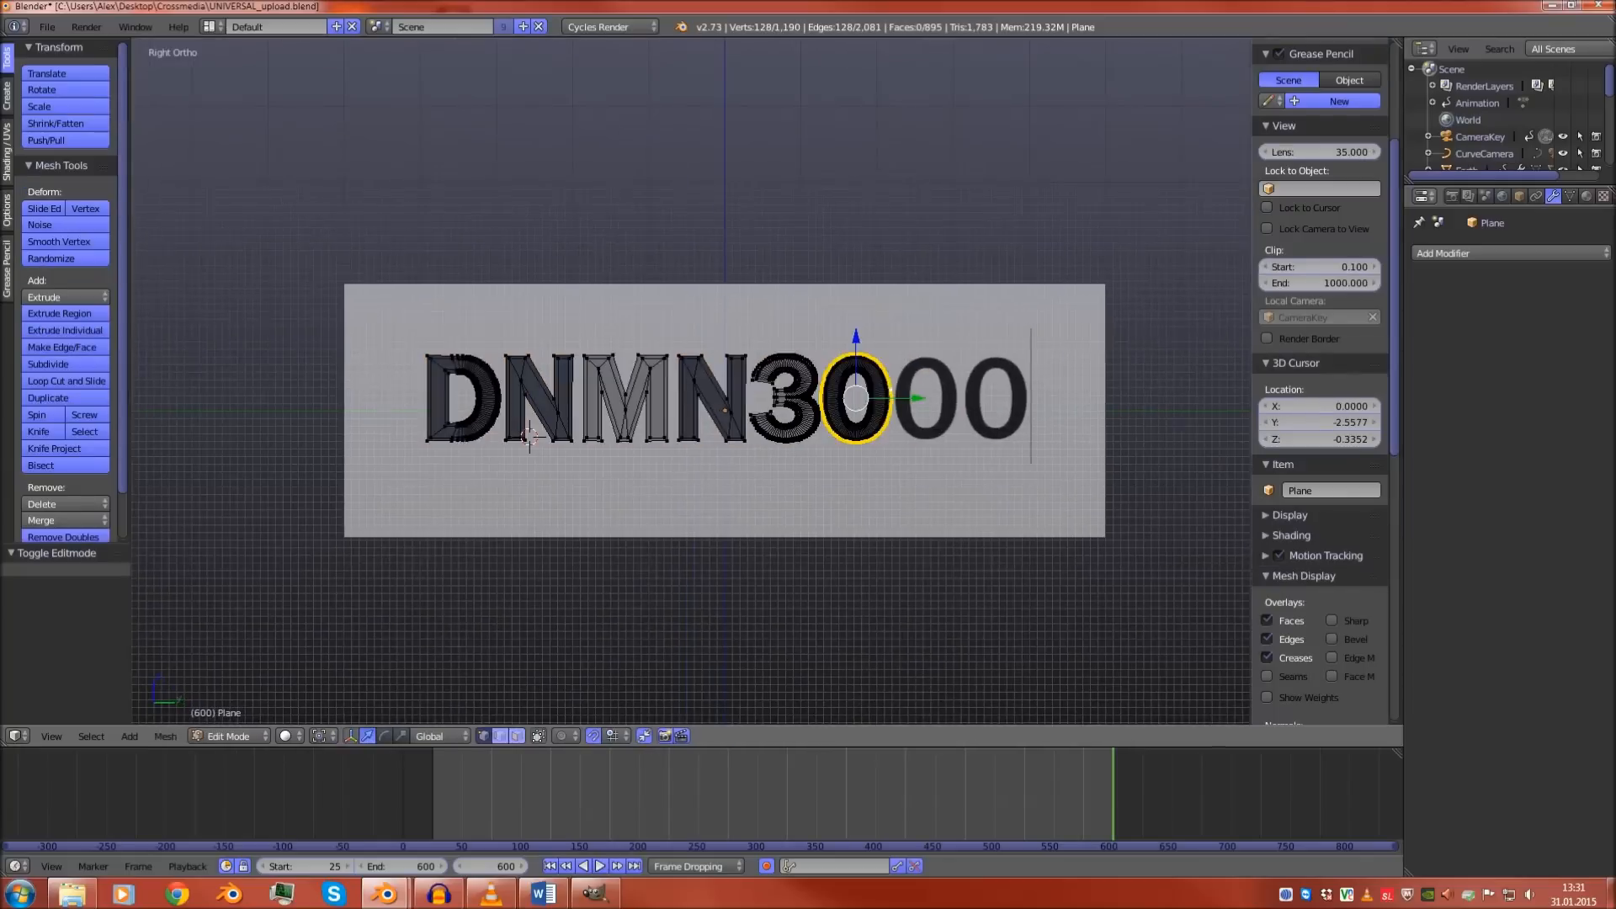
middle_drag(487, 435, 529, 436)
key(a)
key(ctrl+n)
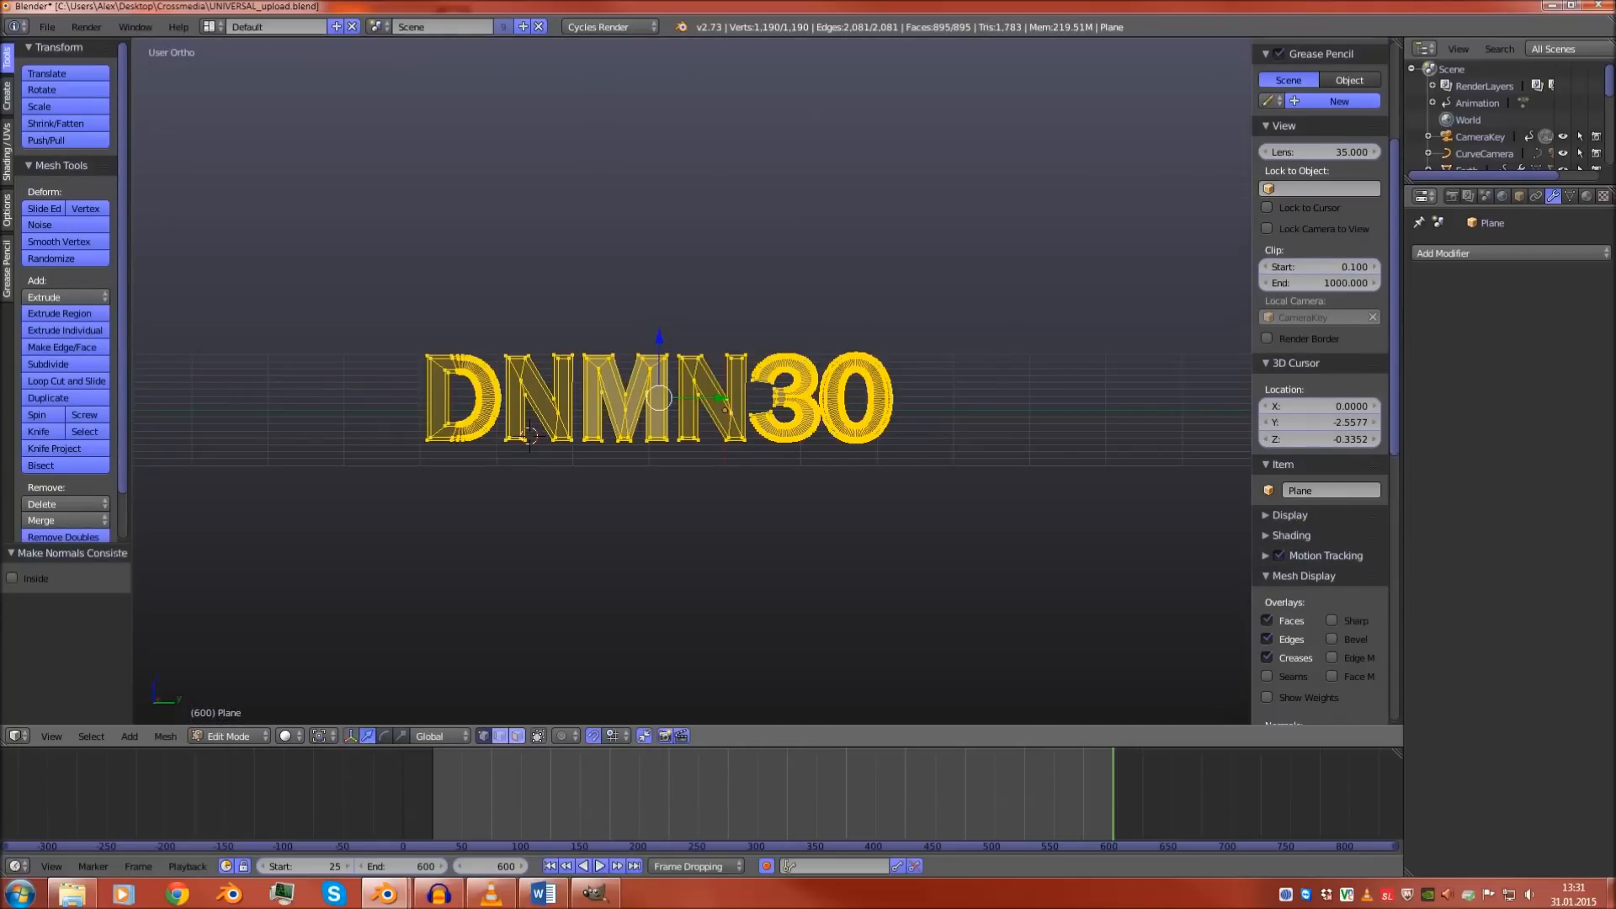
Delete all vertices of the second N, between the M and the 3
key(KP_3)
key(a)
key(l)
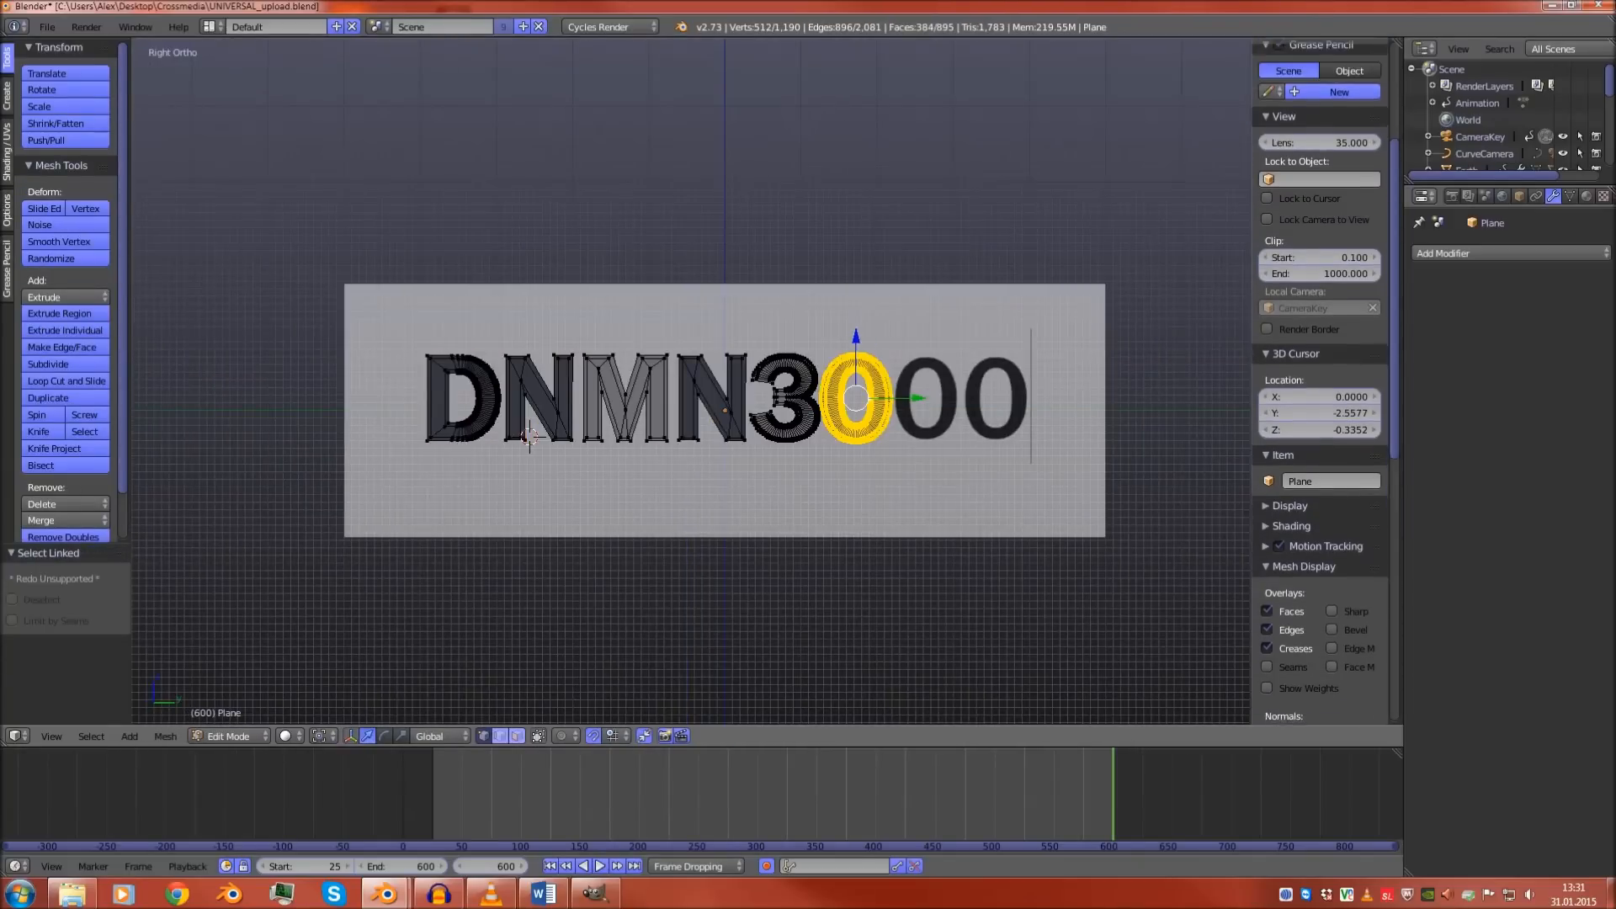
key(KP_Decimal)
shift+middle_drag(404, 399, 1051, 411)
right_click(950, 419)
key(l)
key(x)
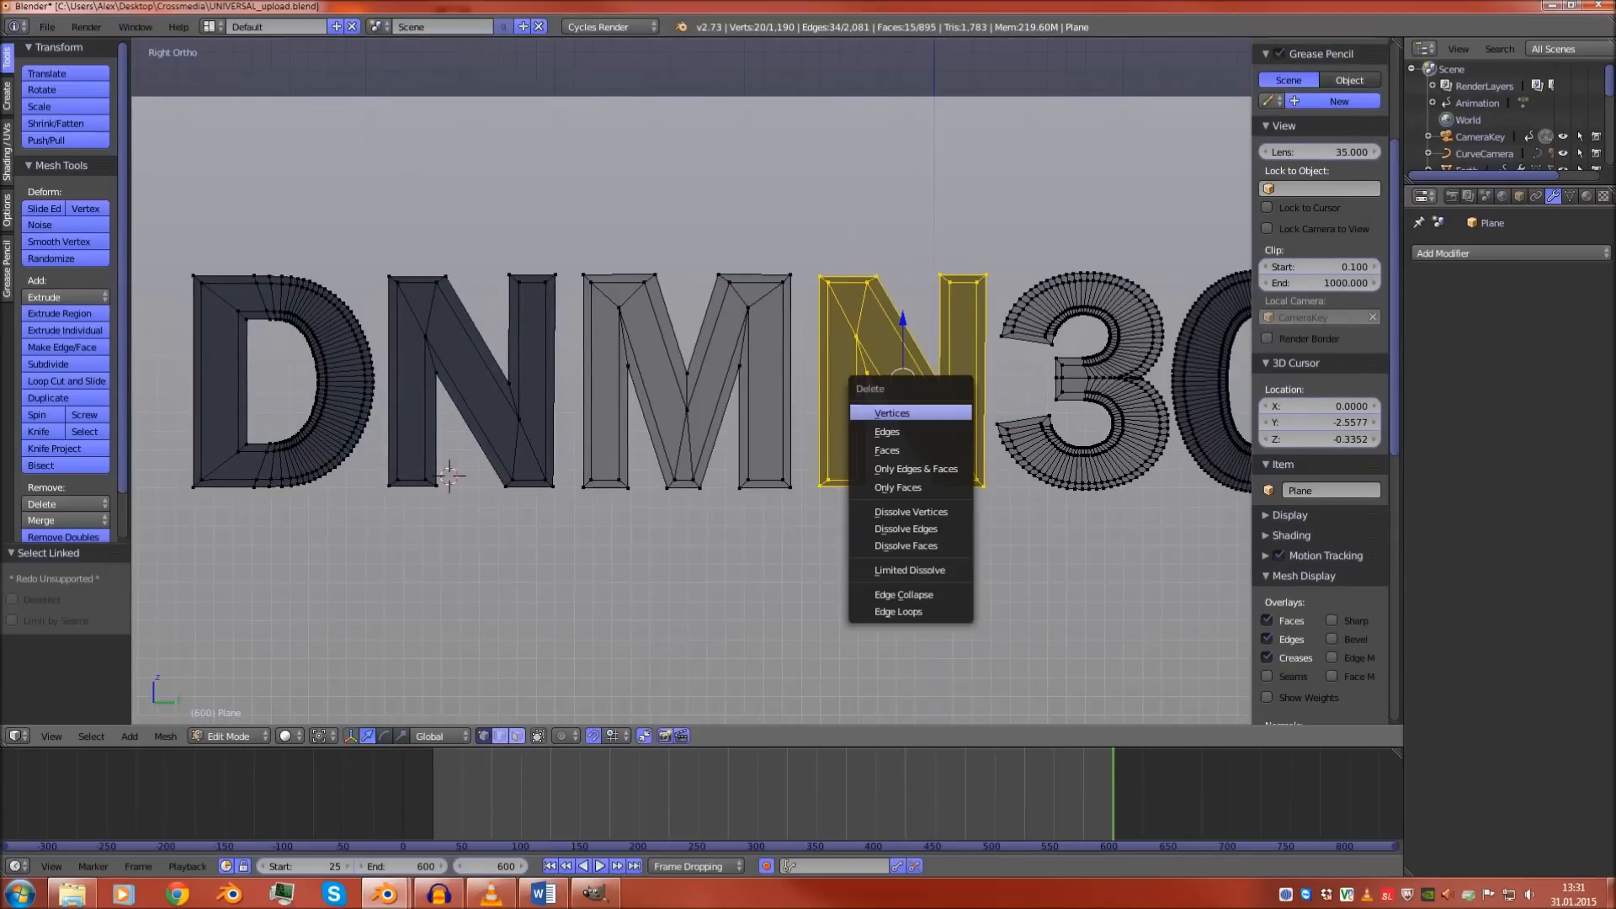
click(935, 412)
key(Tab)
middle_drag(935, 411, 851, 395)
key(Tab)
scroll(691, 379, up, 6)
scroll(690, 379, down, 8)
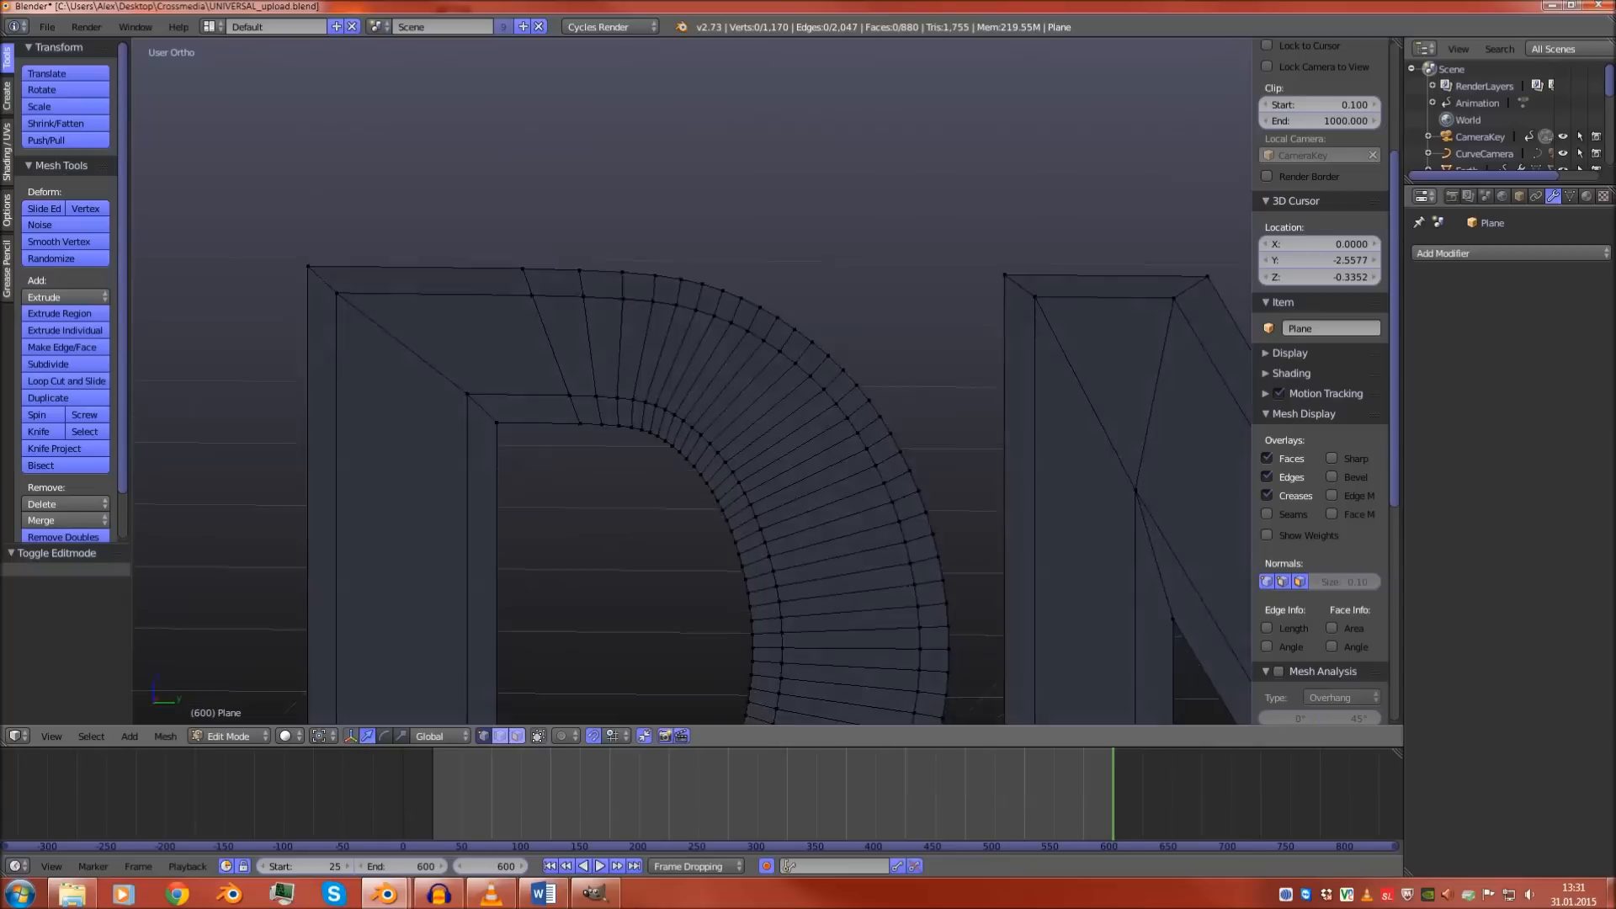
Select the finished UNIVERSAL lettering and examine the raised border profile around its letters up close
key(Tab)
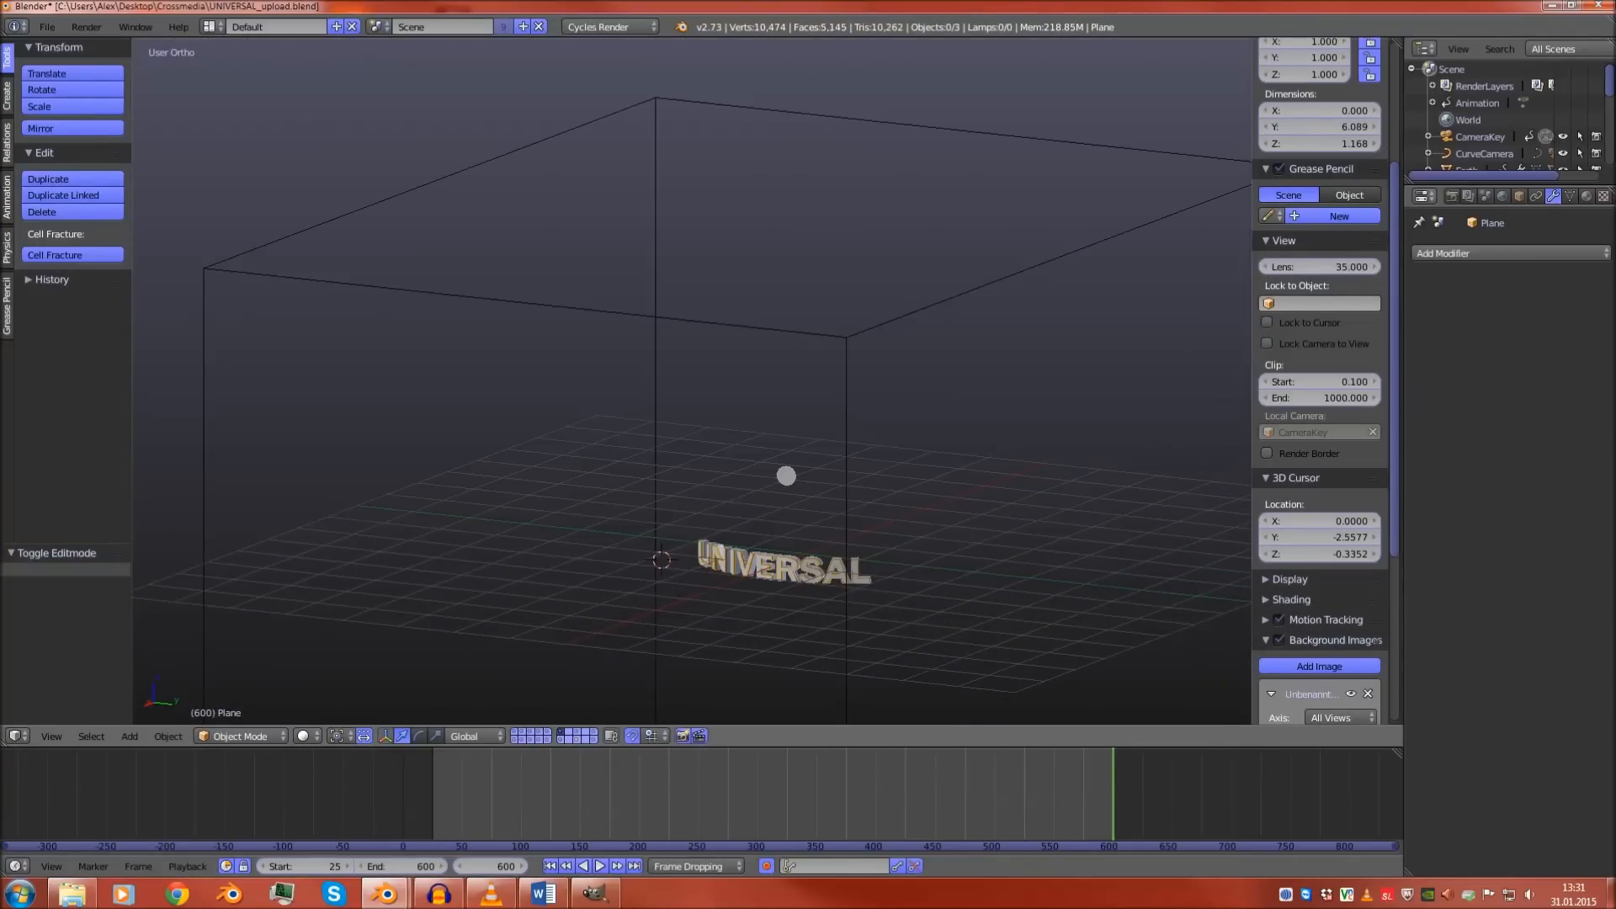
shift+middle_drag(783, 564, 779, 416)
scroll(779, 416, up, 8)
right_click(951, 497)
scroll(746, 358, up, 9)
shift+middle_drag(952, 496, 716, 426)
scroll(722, 428, up, 7)
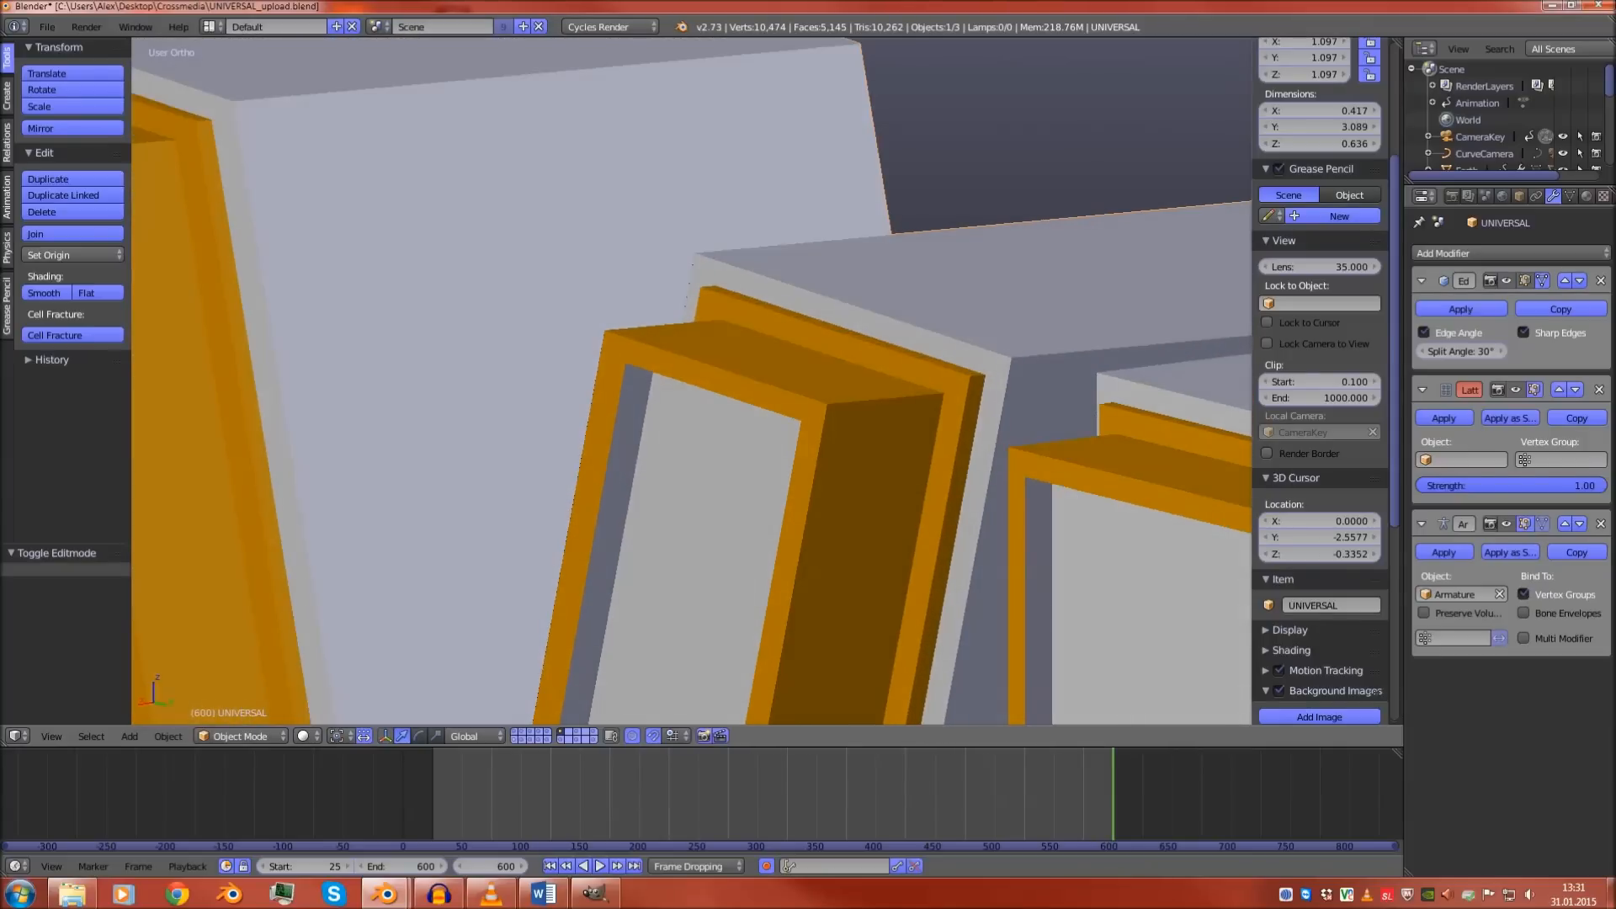
mouse_move(716, 426)
middle_down()
mouse_move(752, 370)
mouse_move(724, 394)
mouse_move(734, 446)
mouse_move(829, 402)
mouse_move(733, 443)
middle_up()
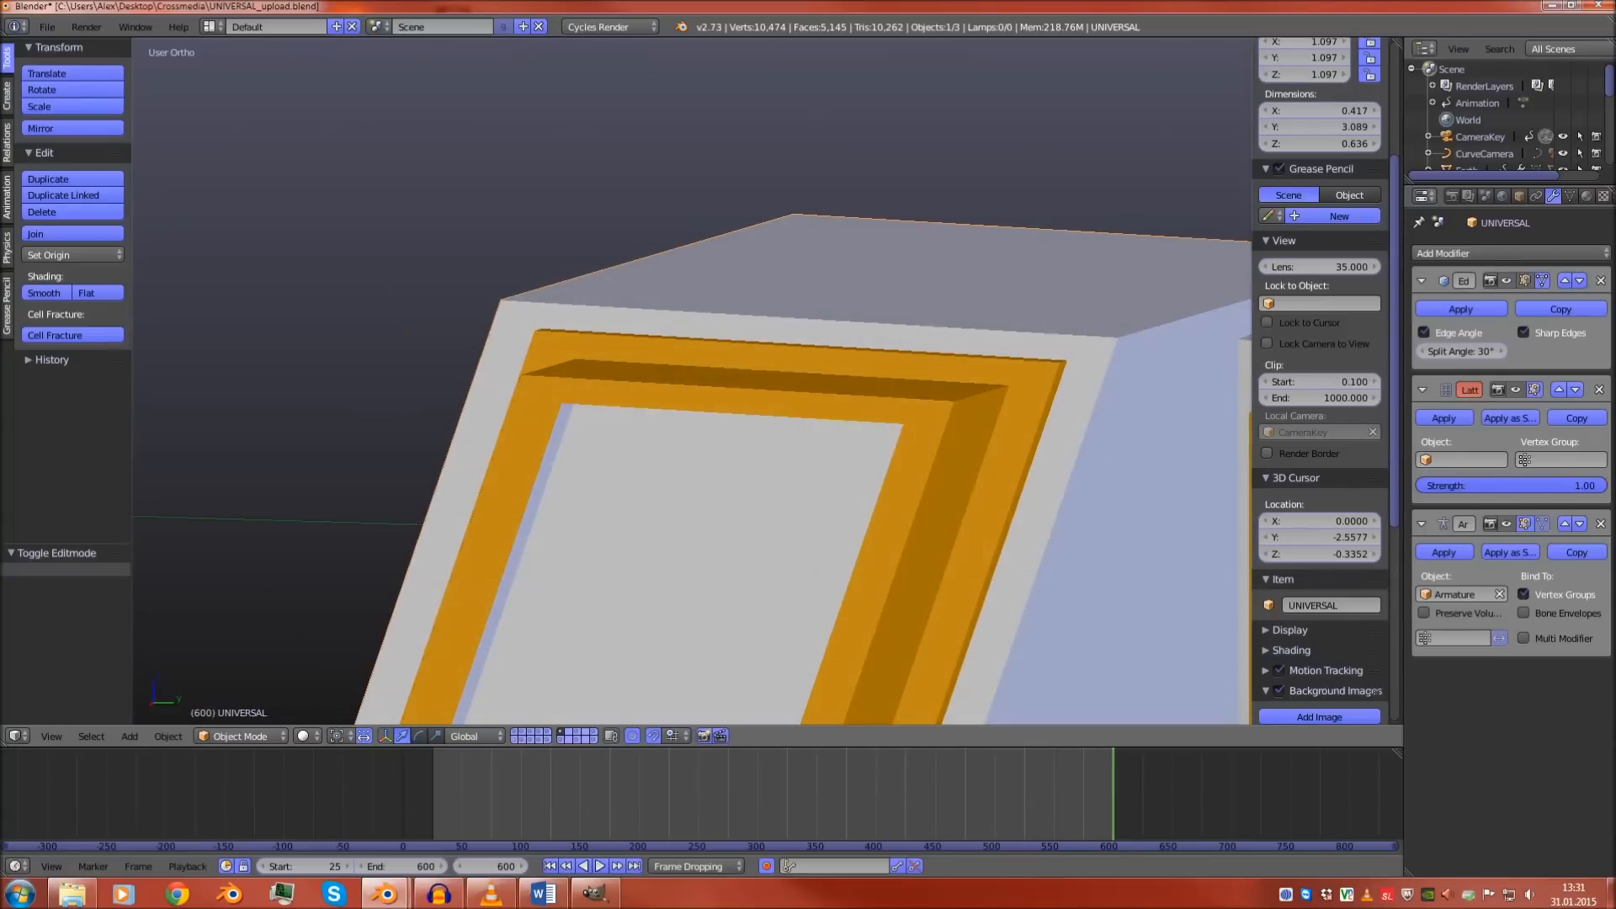
Show the layer with the flat letters again and put the letter mesh into Edit Mode
click(514, 741)
scroll(691, 381, down, 1)
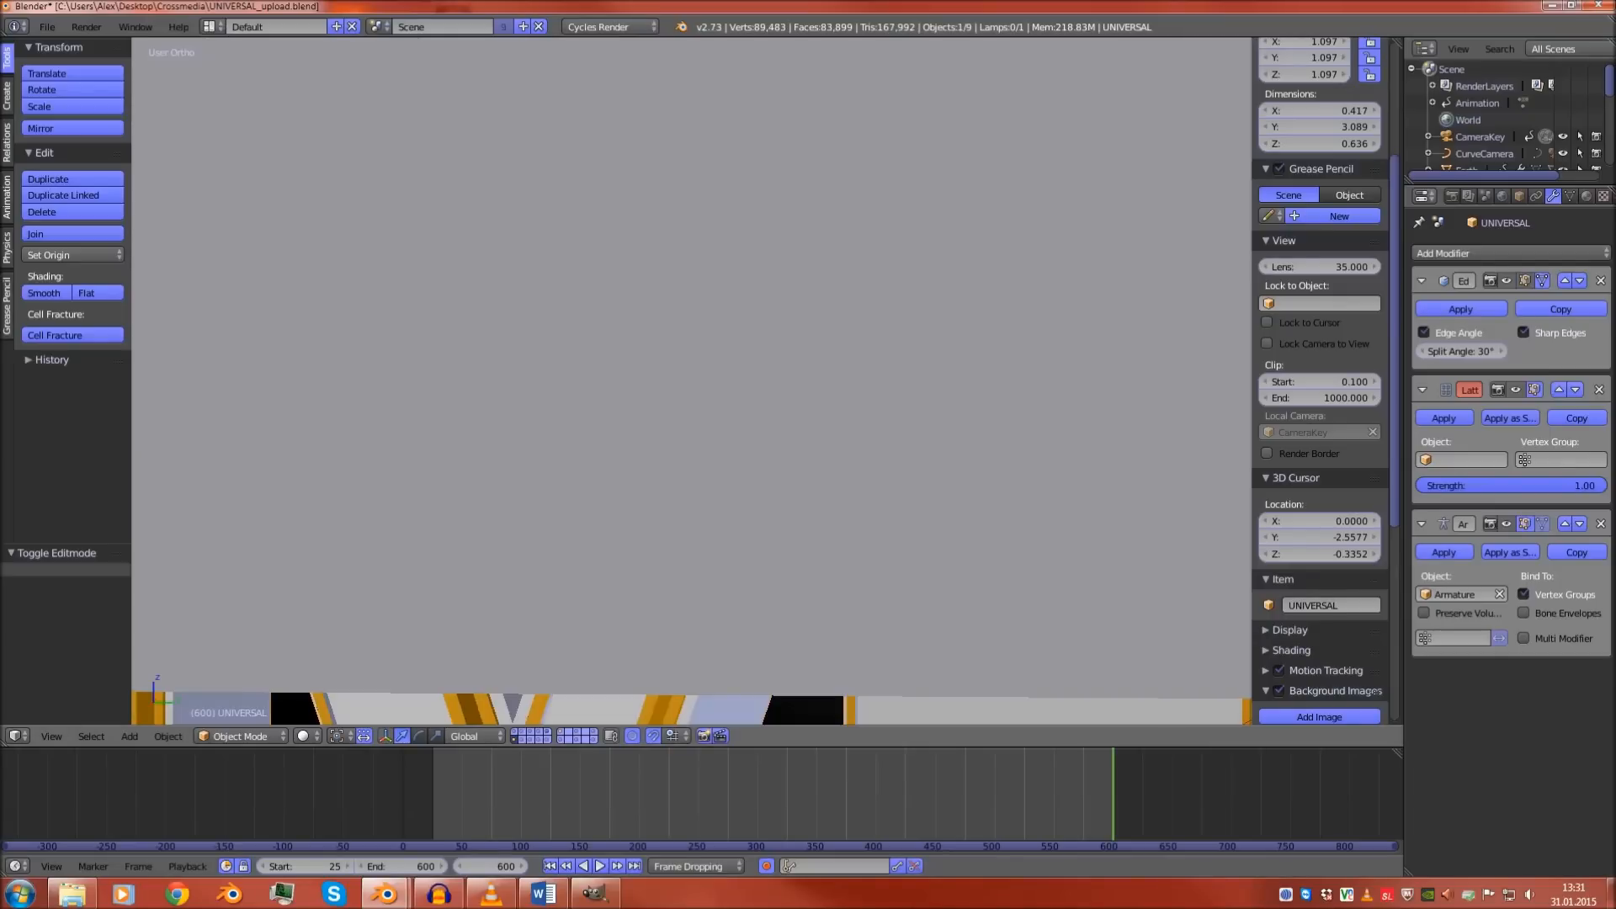
click(562, 732)
click(578, 740)
scroll(691, 381, down, 11)
shift+middle_drag(548, 324, 835, 438)
shift+middle_drag(396, 360, 779, 362)
right_click(779, 362)
key(Tab)
Add two-cut edge loops along the D's outer border and its inner border
scroll(775, 329, up, 7)
scroll(764, 364, up, 3)
key(ctrl+r)
scroll(765, 364, up, 1)
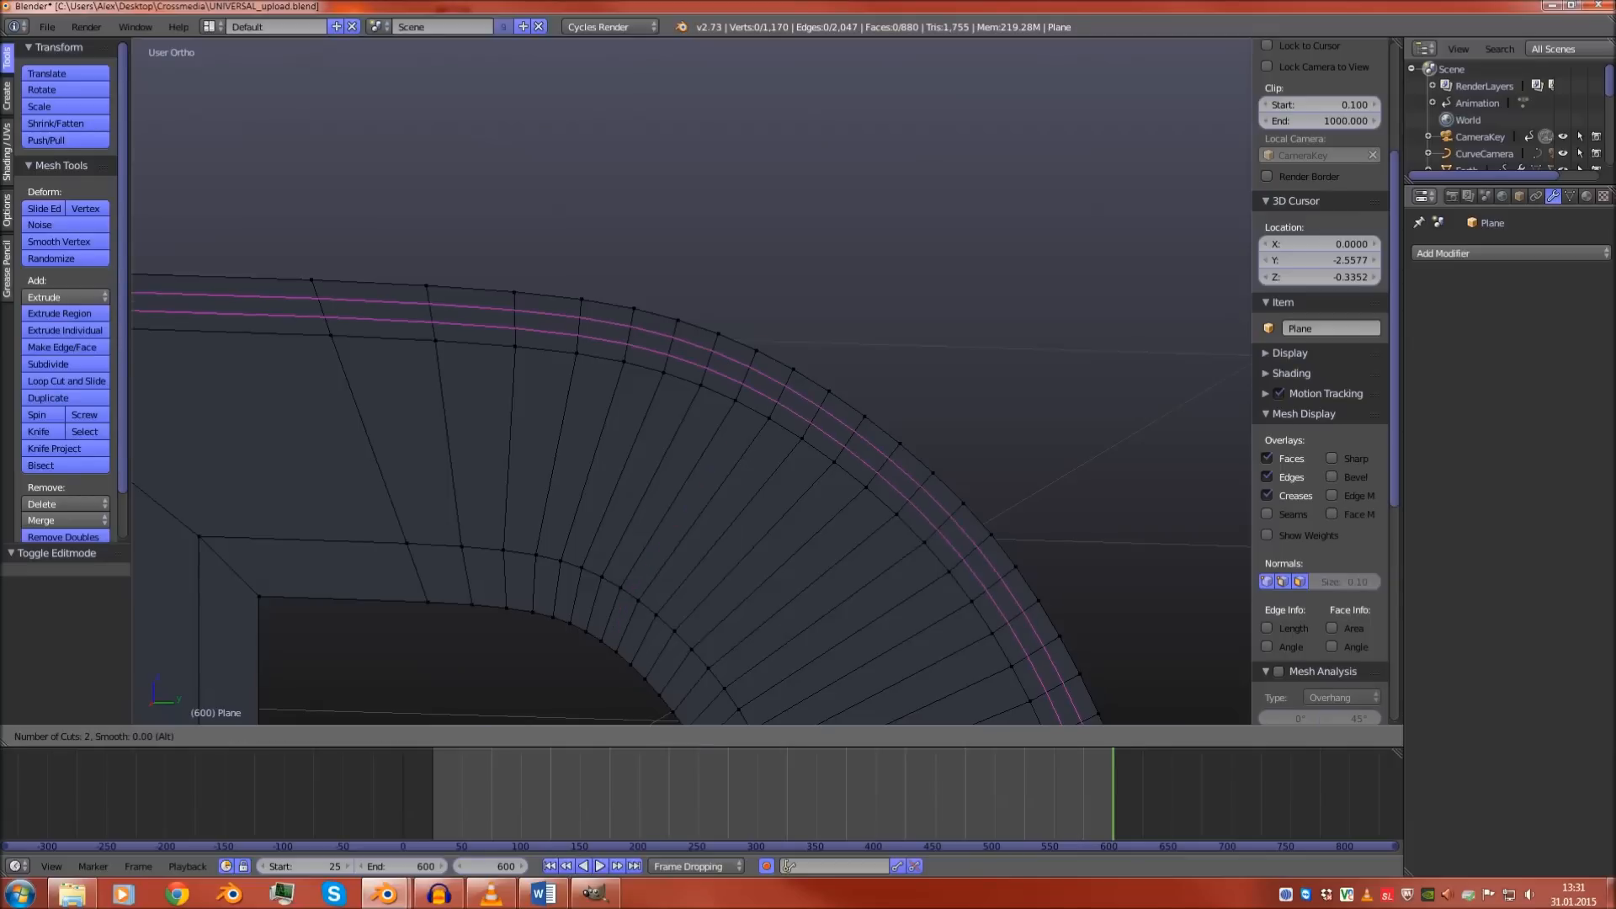
click(765, 364)
key(ctrl+r)
scroll(637, 625, up, 1)
click(638, 625)
right_click(637, 624)
Add a two-cut edge loop around the N's border
scroll(637, 625, down, 5)
shift+middle_drag(638, 625, 430, 637)
scroll(430, 636, up, 1)
key(ctrl+r)
scroll(748, 375, up, 2)
scroll(747, 375, down, 1)
click(748, 376)
key(ctrl+r)
key(Escape)
Add a two-cut edge loop around the M's border
shift+middle_drag(968, 581, 295, 522)
key(ctrl+r)
scroll(884, 539, up, 1)
click(884, 539)
scroll(884, 539, down, 5)
shift+middle_drag(884, 539, 379, 510)
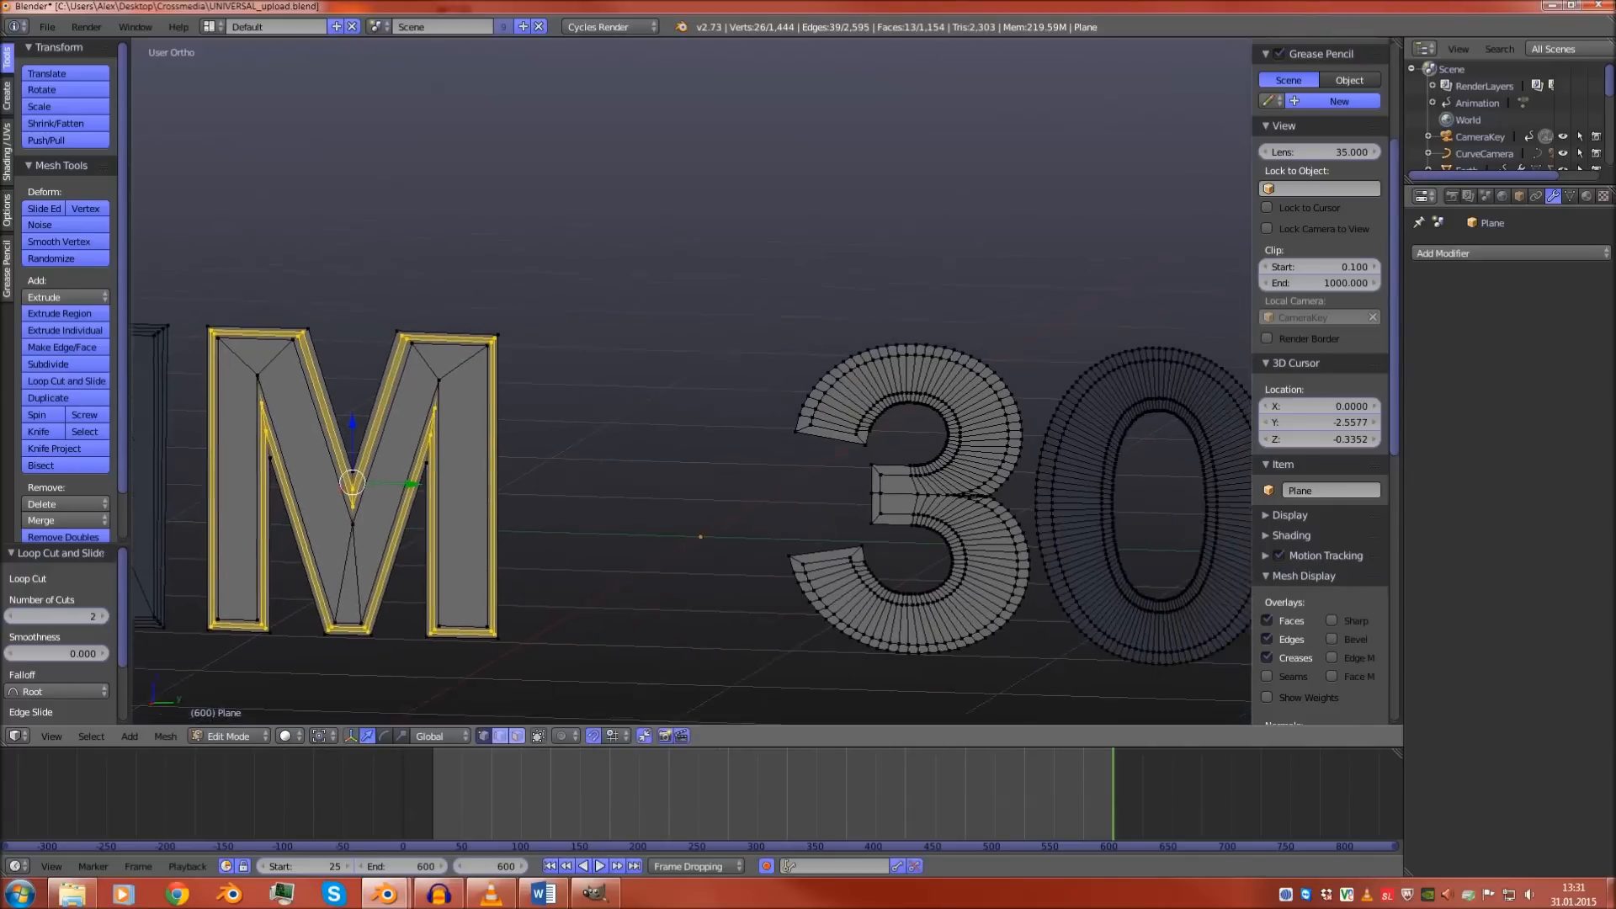
Add a two-cut edge loop around the 3's entire border
scroll(1061, 362, up, 3)
key(ctrl+r)
scroll(968, 405, up, 1)
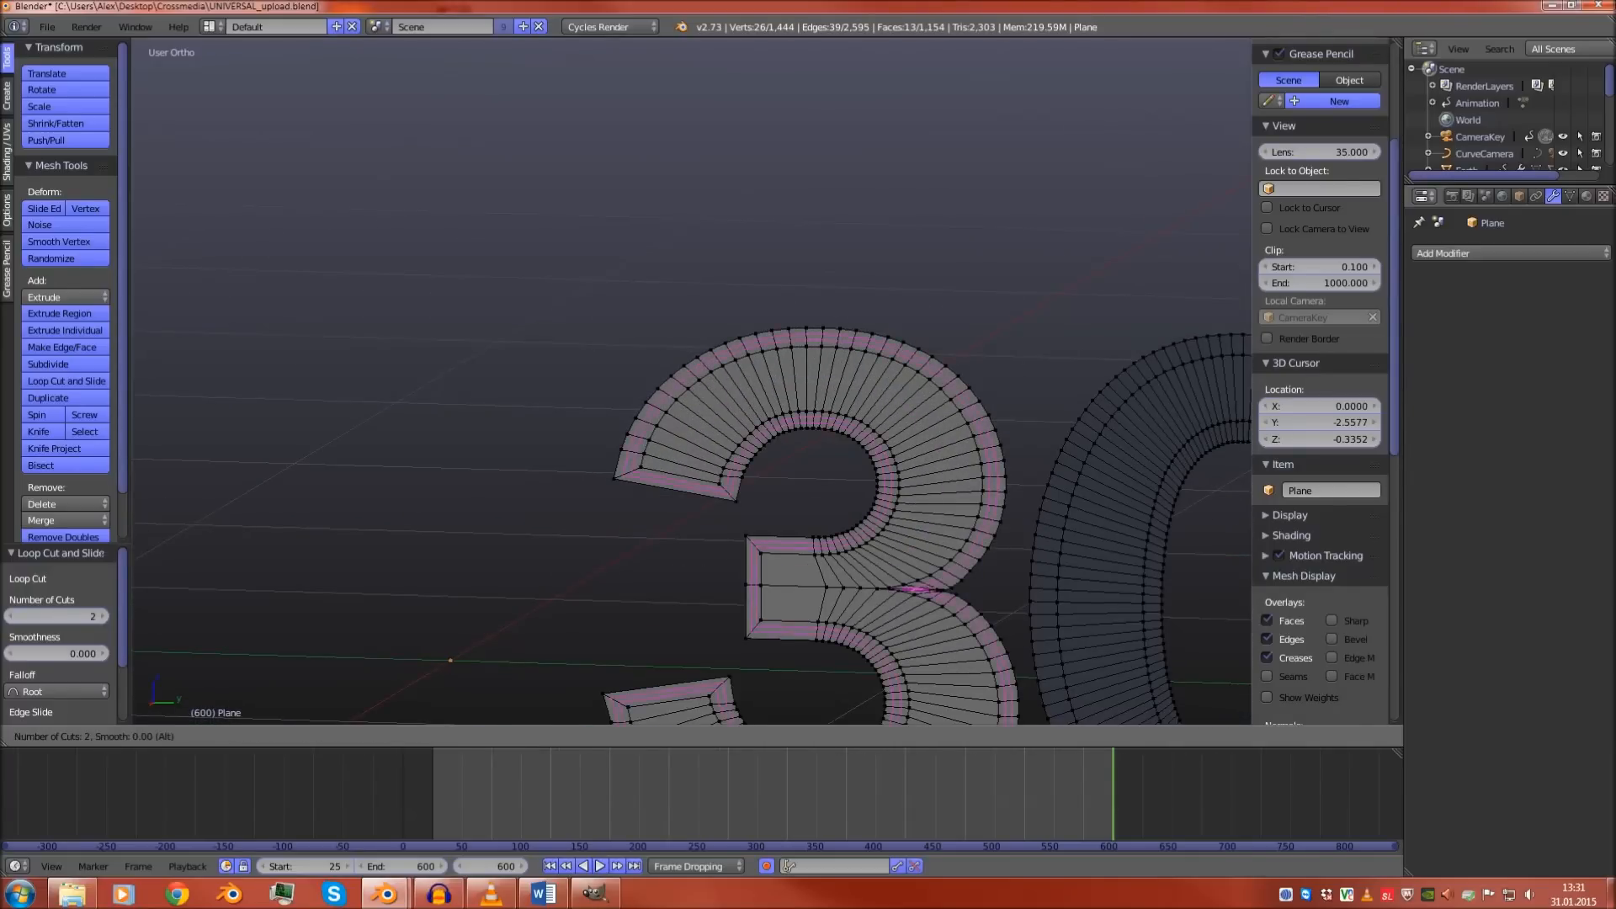
double_click(969, 404)
scroll(968, 404, down, 2)
shift+middle_drag(968, 404, 685, 384)
Add two-cut edge loops along the 0's outer border and its inner border
scroll(686, 384, up, 1)
key(ctrl+r)
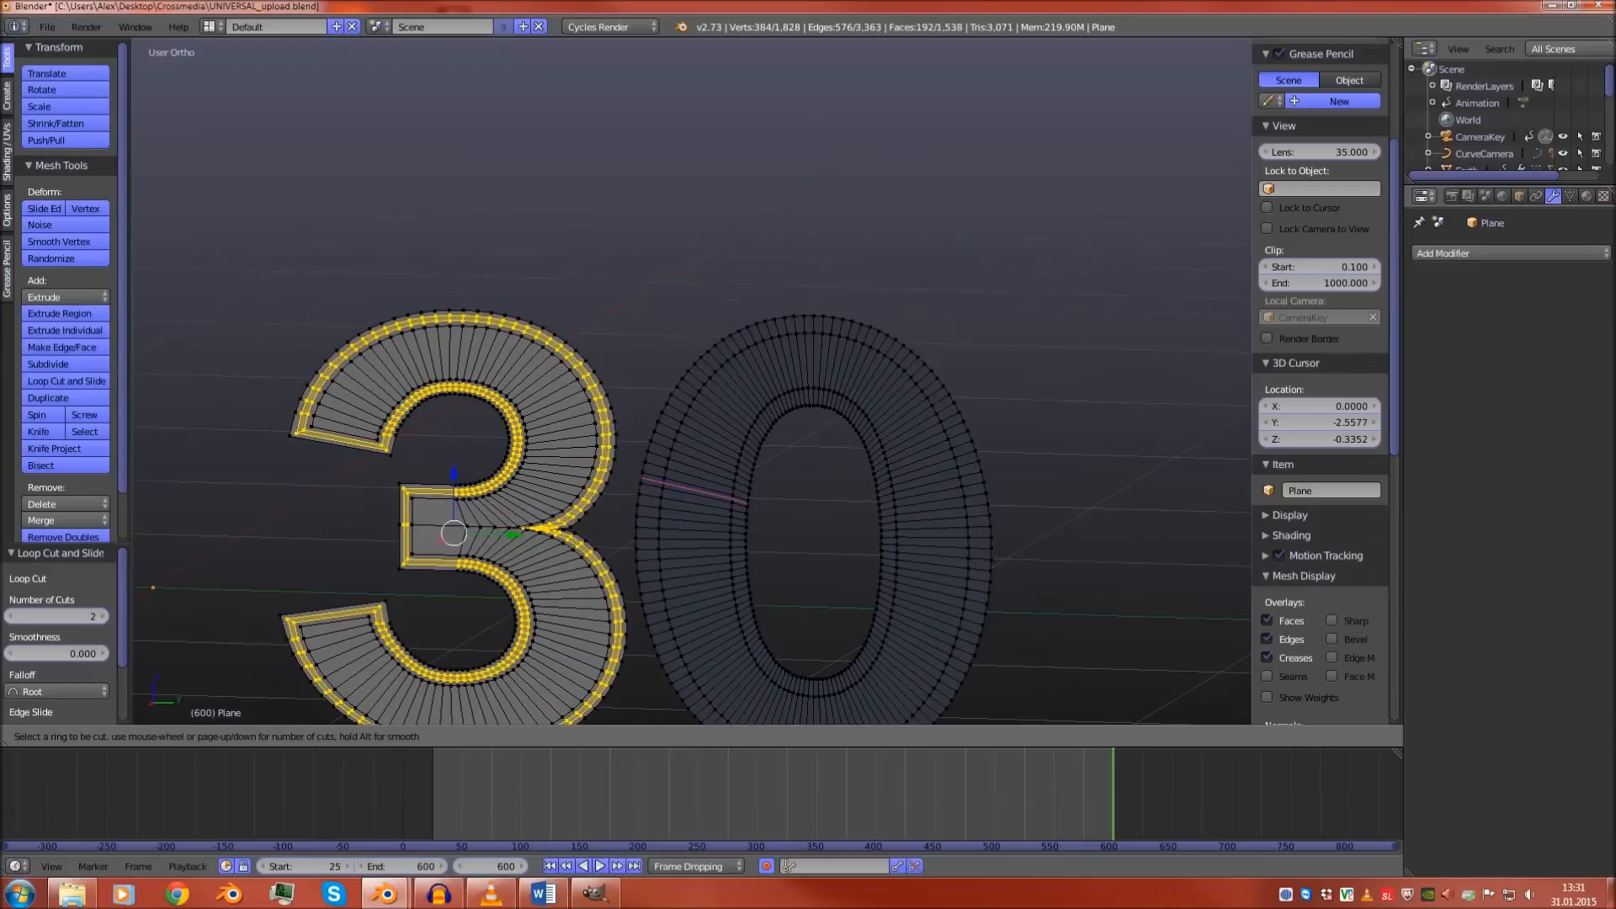
scroll(660, 472, up, 1)
double_click(661, 471)
key(ctrl+r)
scroll(738, 480, up, 1)
double_click(738, 479)
Return the letter mesh to Object Mode
scroll(739, 480, down, 3)
shift+middle_drag(294, 476, 1229, 498)
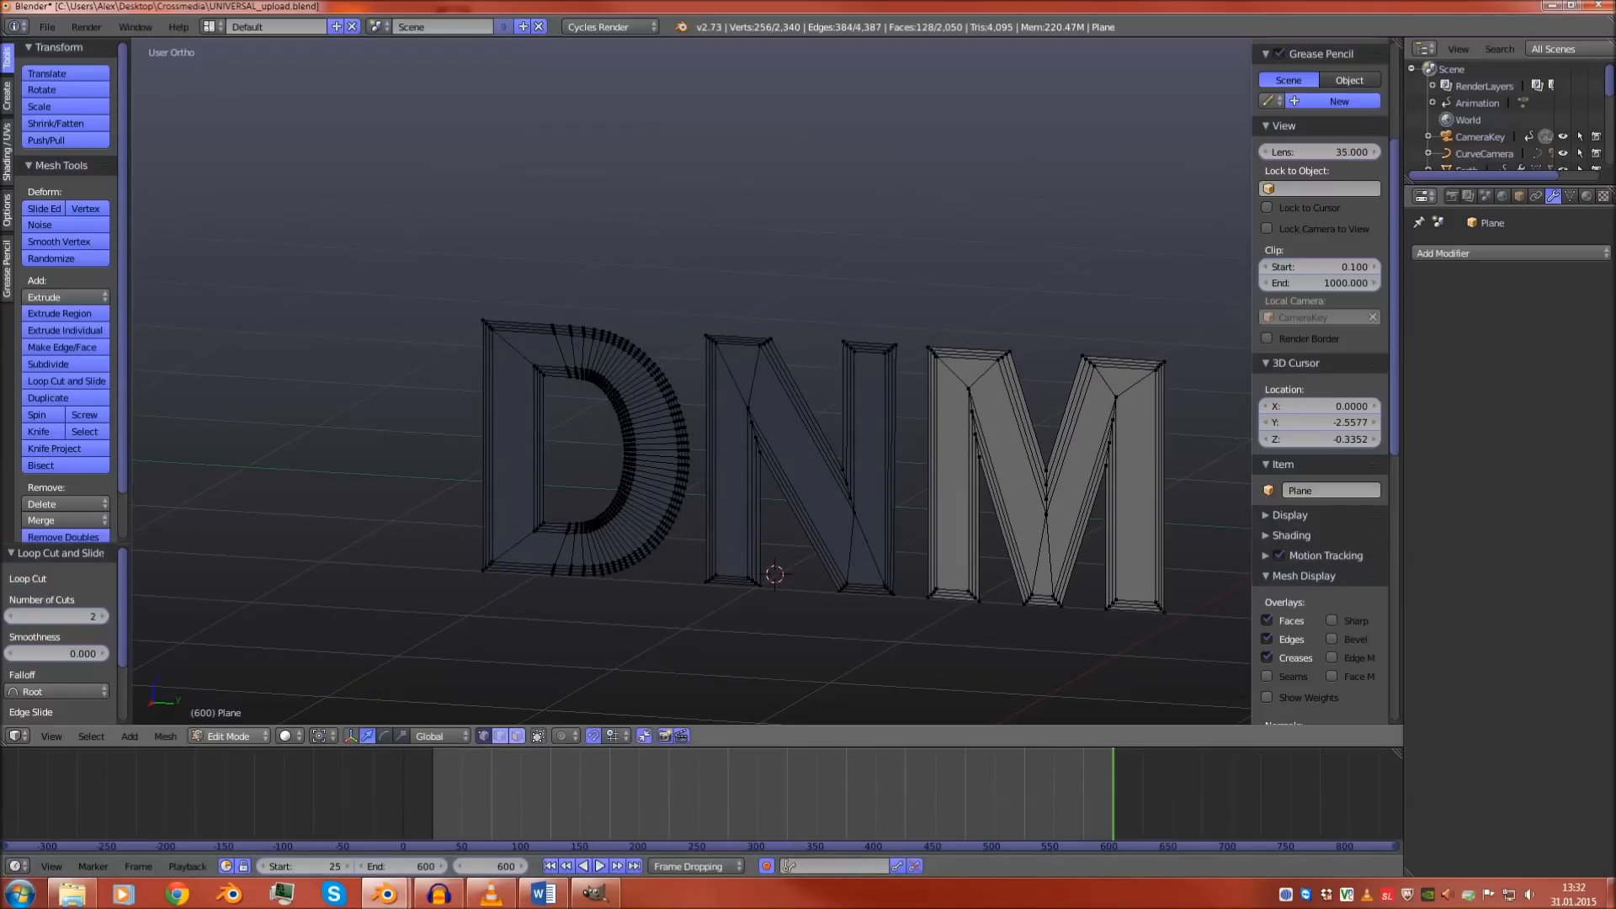
click(228, 736)
scroll(692, 381, down, 1)
key(Tab)
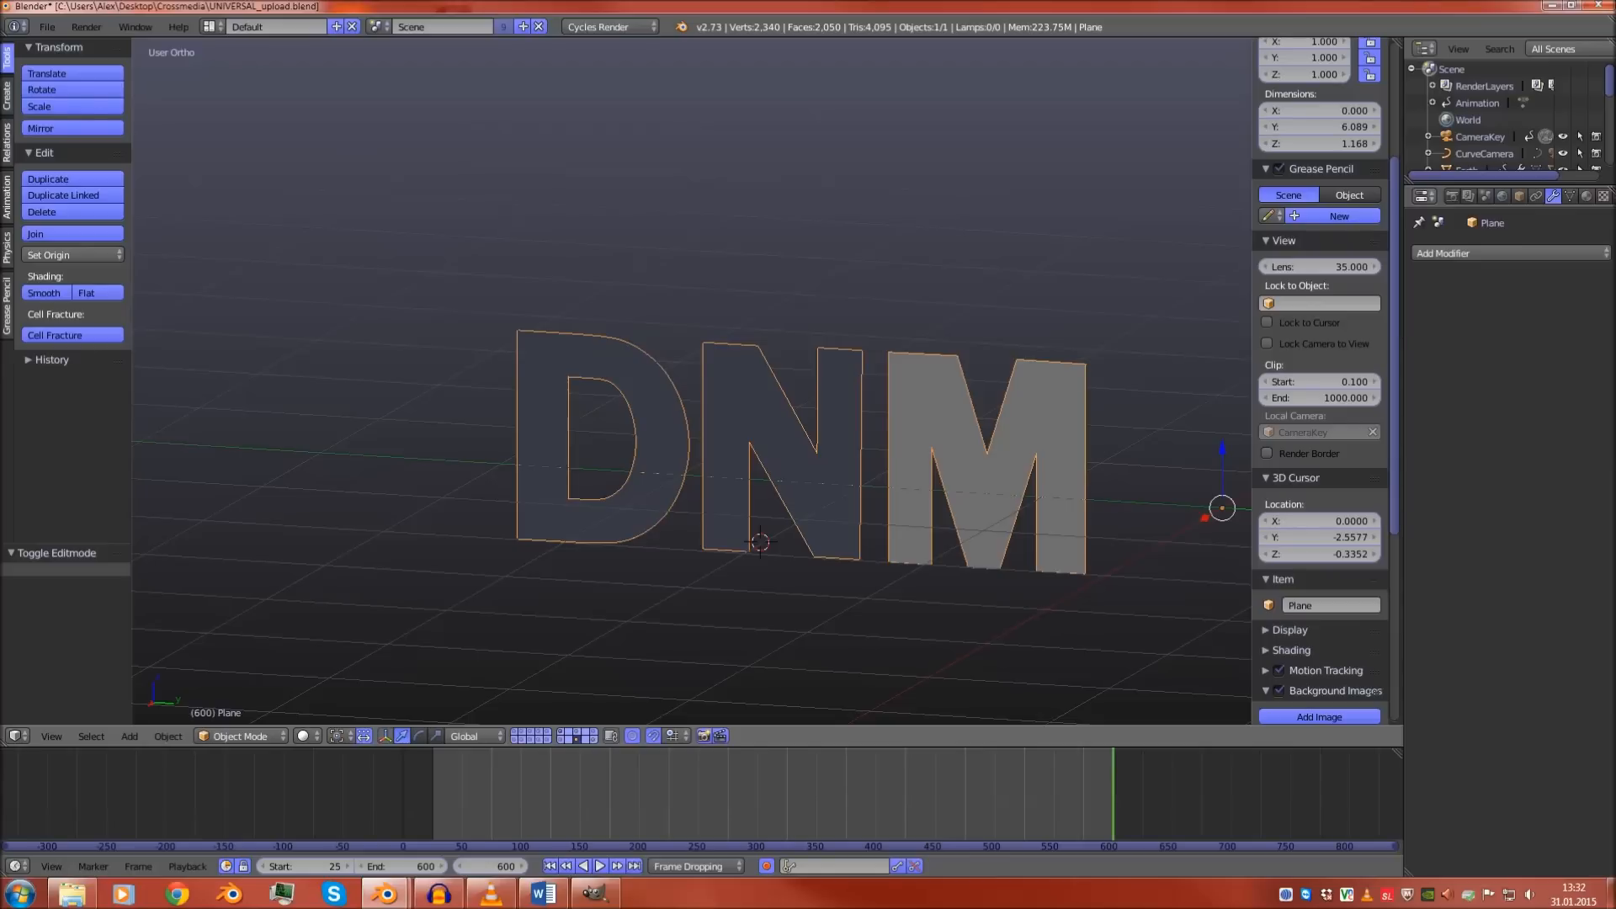
Examine the raised outline profile around the front edges of the UNIVERSAL title letters
key(6)
shift+middle_drag(1227, 270, 929, 186)
scroll(929, 186, up, 9)
shift+middle_drag(926, 471, 741, 274)
scroll(692, 337, up, 5)
middle_drag(692, 371, 640, 431)
scroll(731, 371, up, 3)
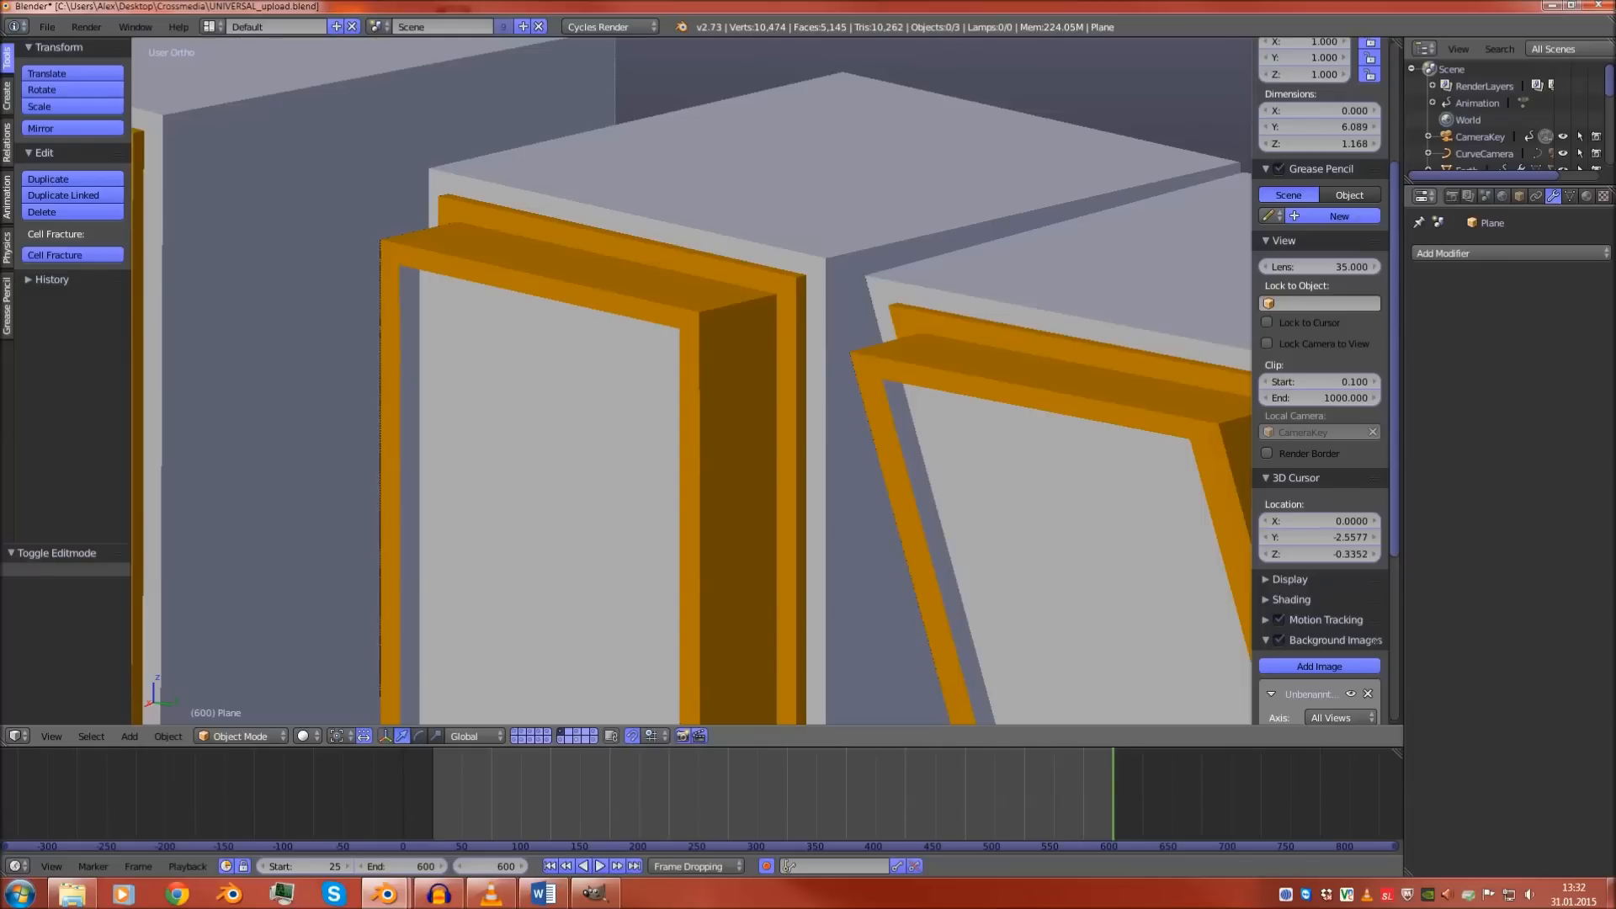
Show the layer with the flat letter mesh again and switch that mesh to Edit Mode
click(515, 732)
click(515, 741)
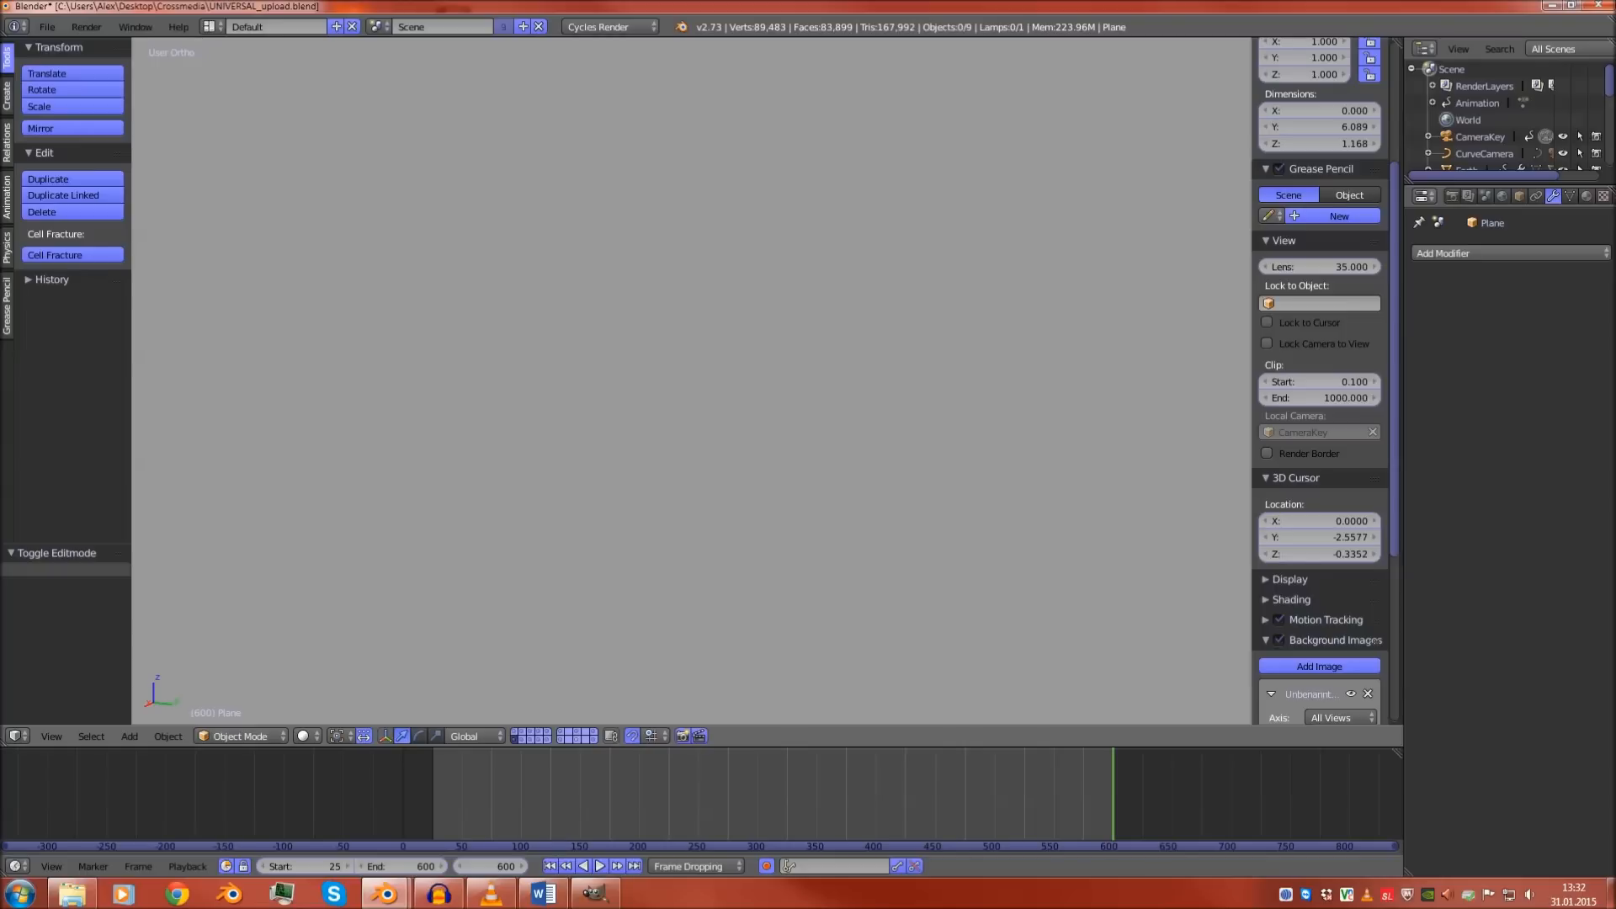
right_click(687, 374)
scroll(688, 375, down, 18)
key(Tab)
Select the D's surface inside its outermost border strips by combining its outer and inner edge loops
scroll(442, 332, up, 8)
alt+right_click(507, 215)
alt+shift+right_click(507, 222)
alt+shift+right_click(509, 228)
alt+shift+right_click(511, 302)
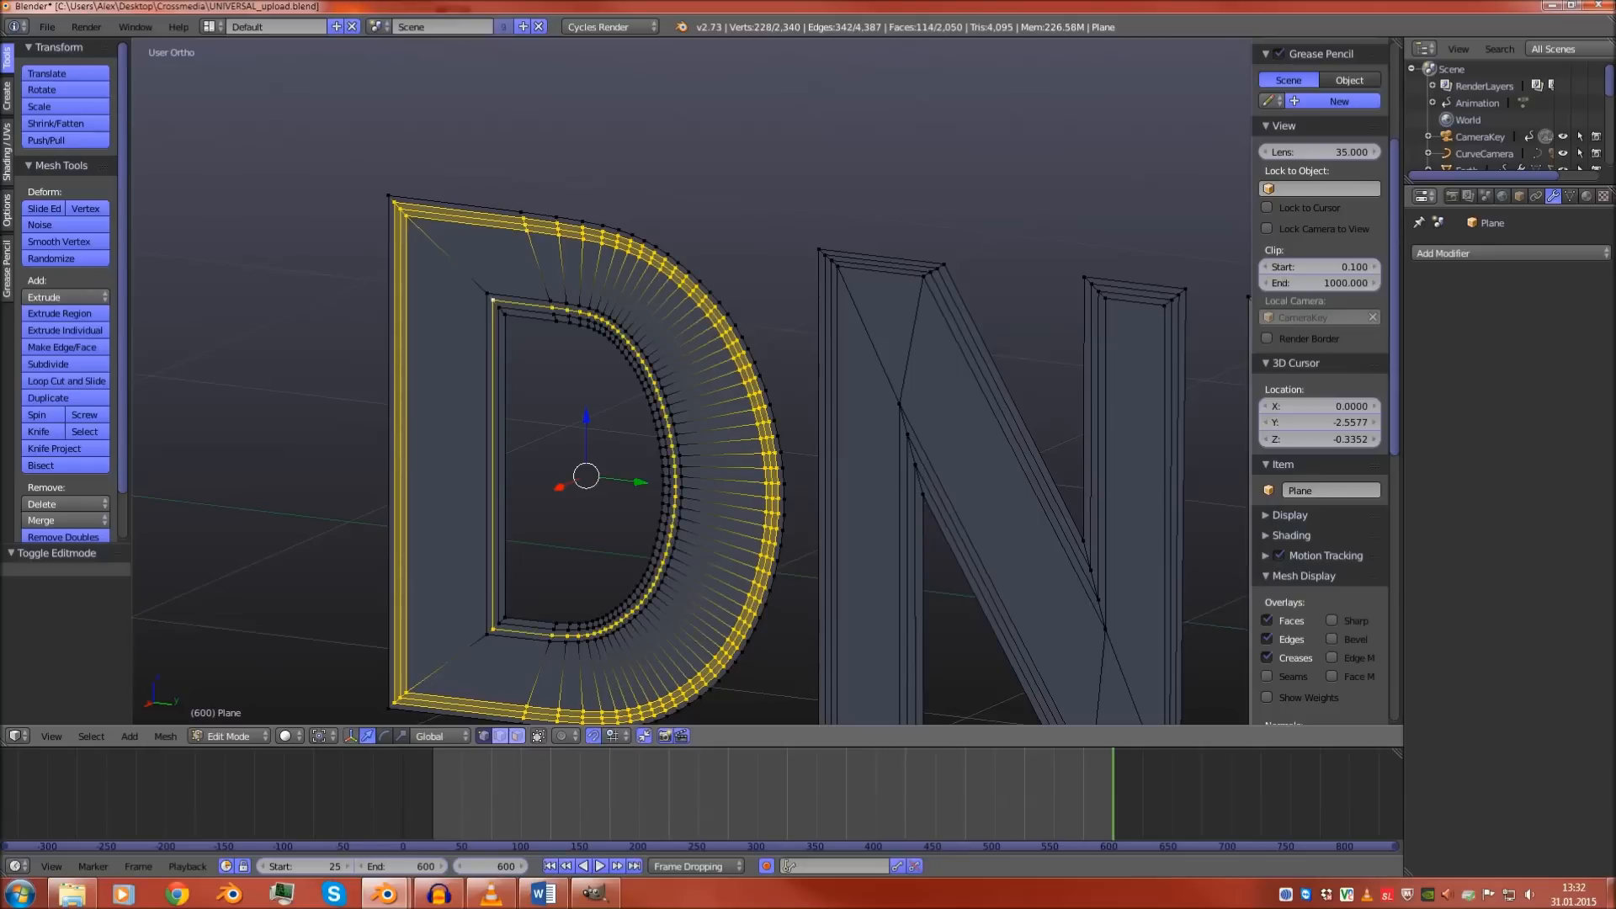
alt+shift+right_click(510, 295)
alt+shift+right_click(510, 309)
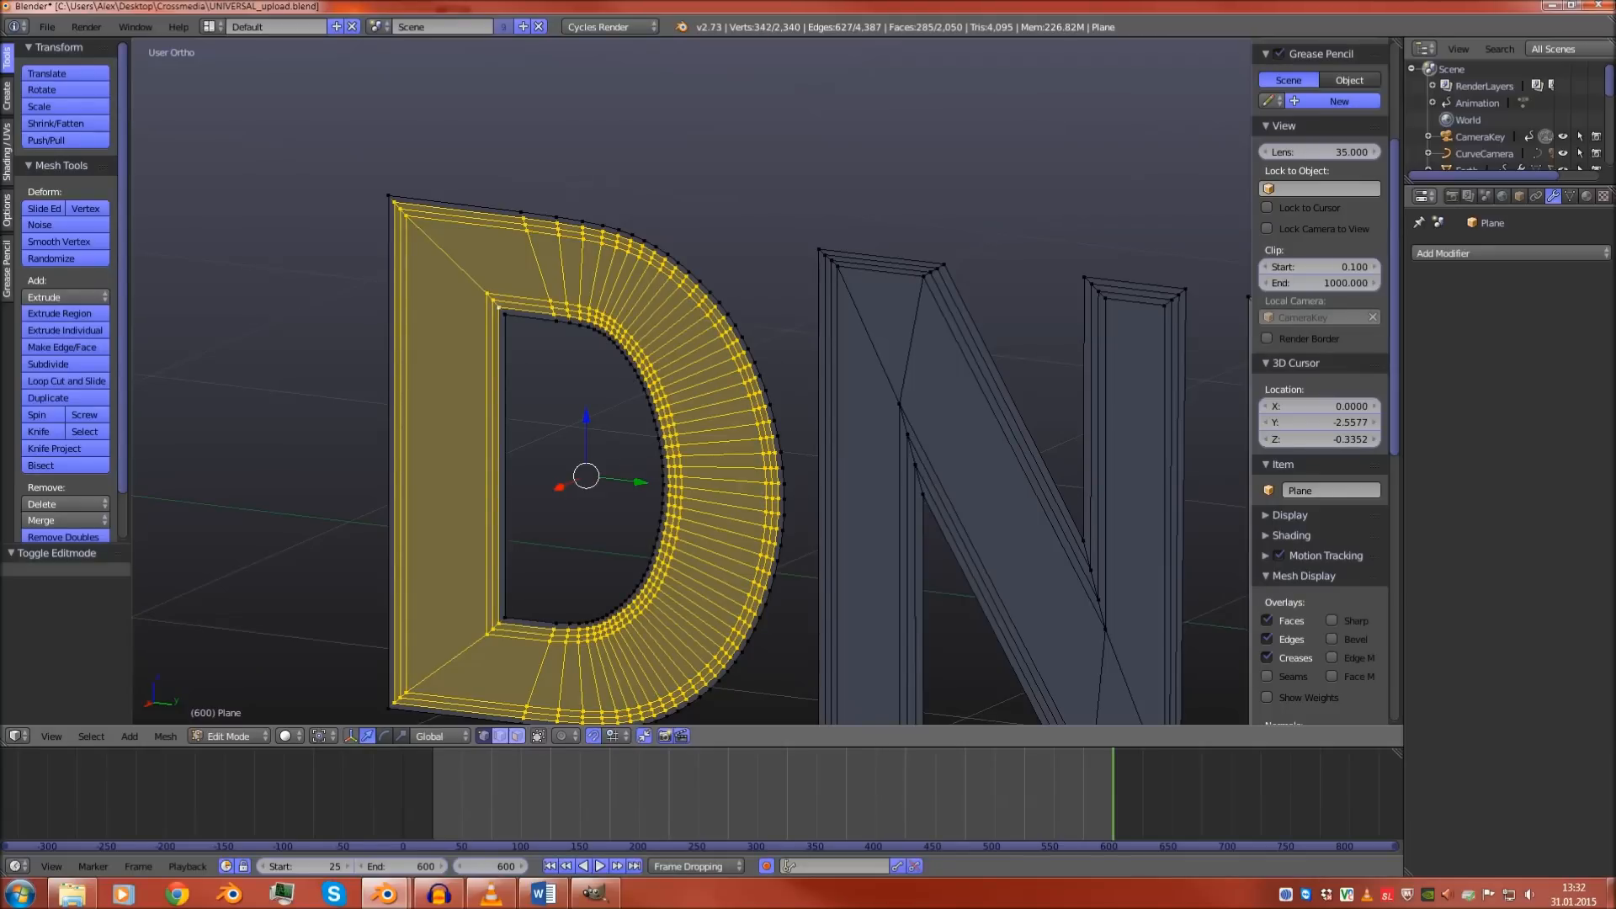
Add the N's surface inside its outermost border strip to the selection, including both stems and the diagonal
alt+shift+right_click(868, 260)
alt+shift+right_click(867, 265)
alt+shift+right_click(867, 269)
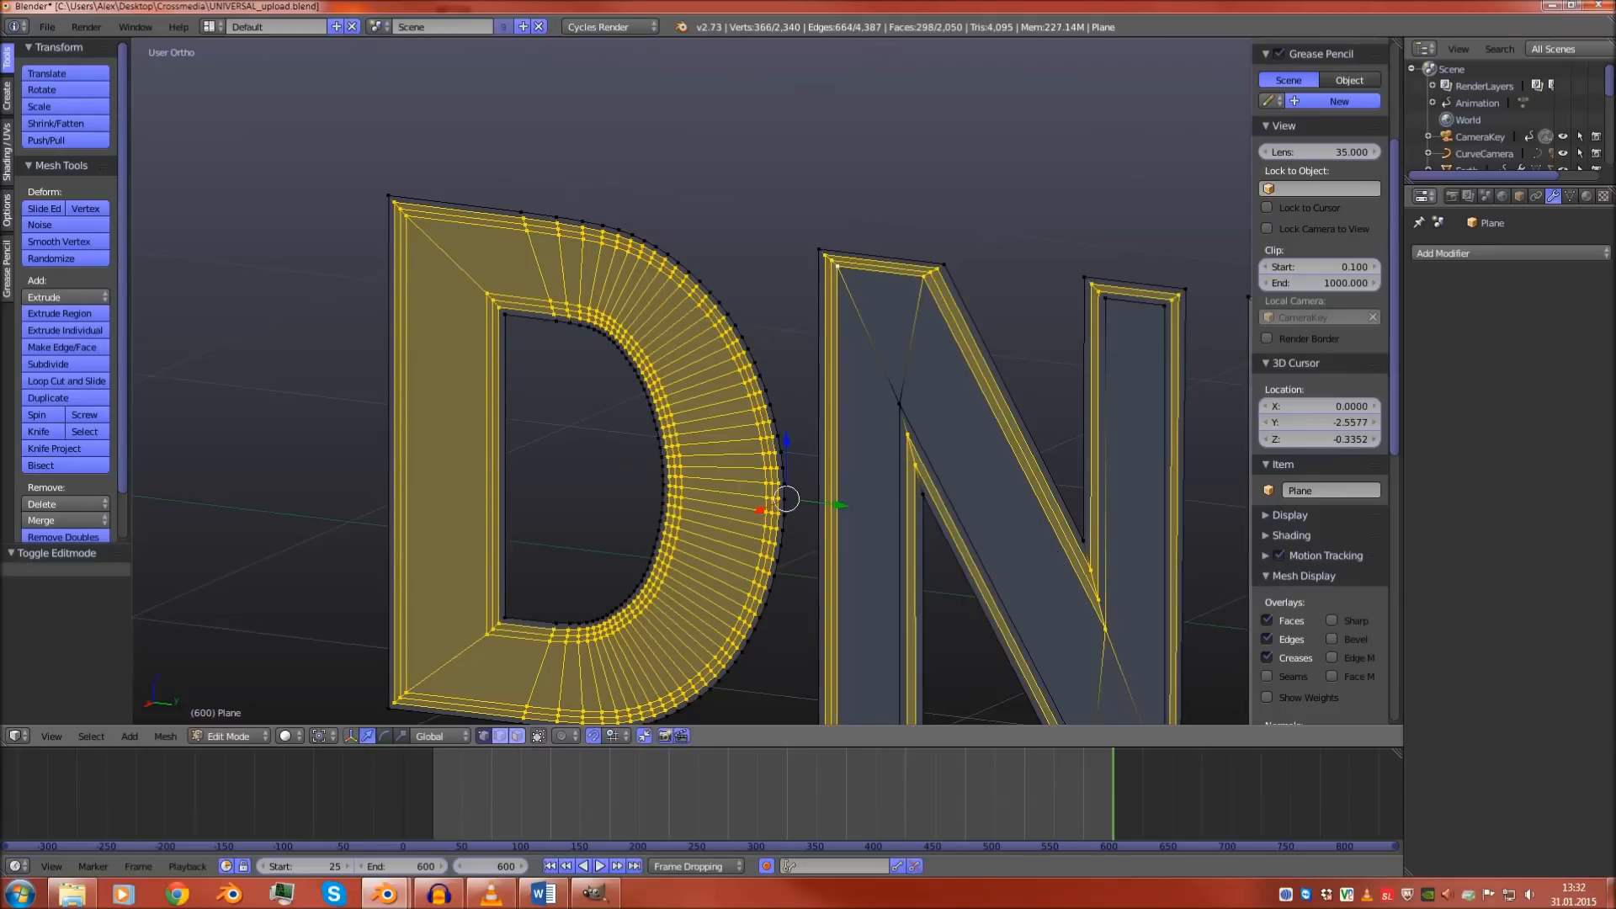
alt+shift+right_click(935, 473)
alt+shift+right_click(900, 471)
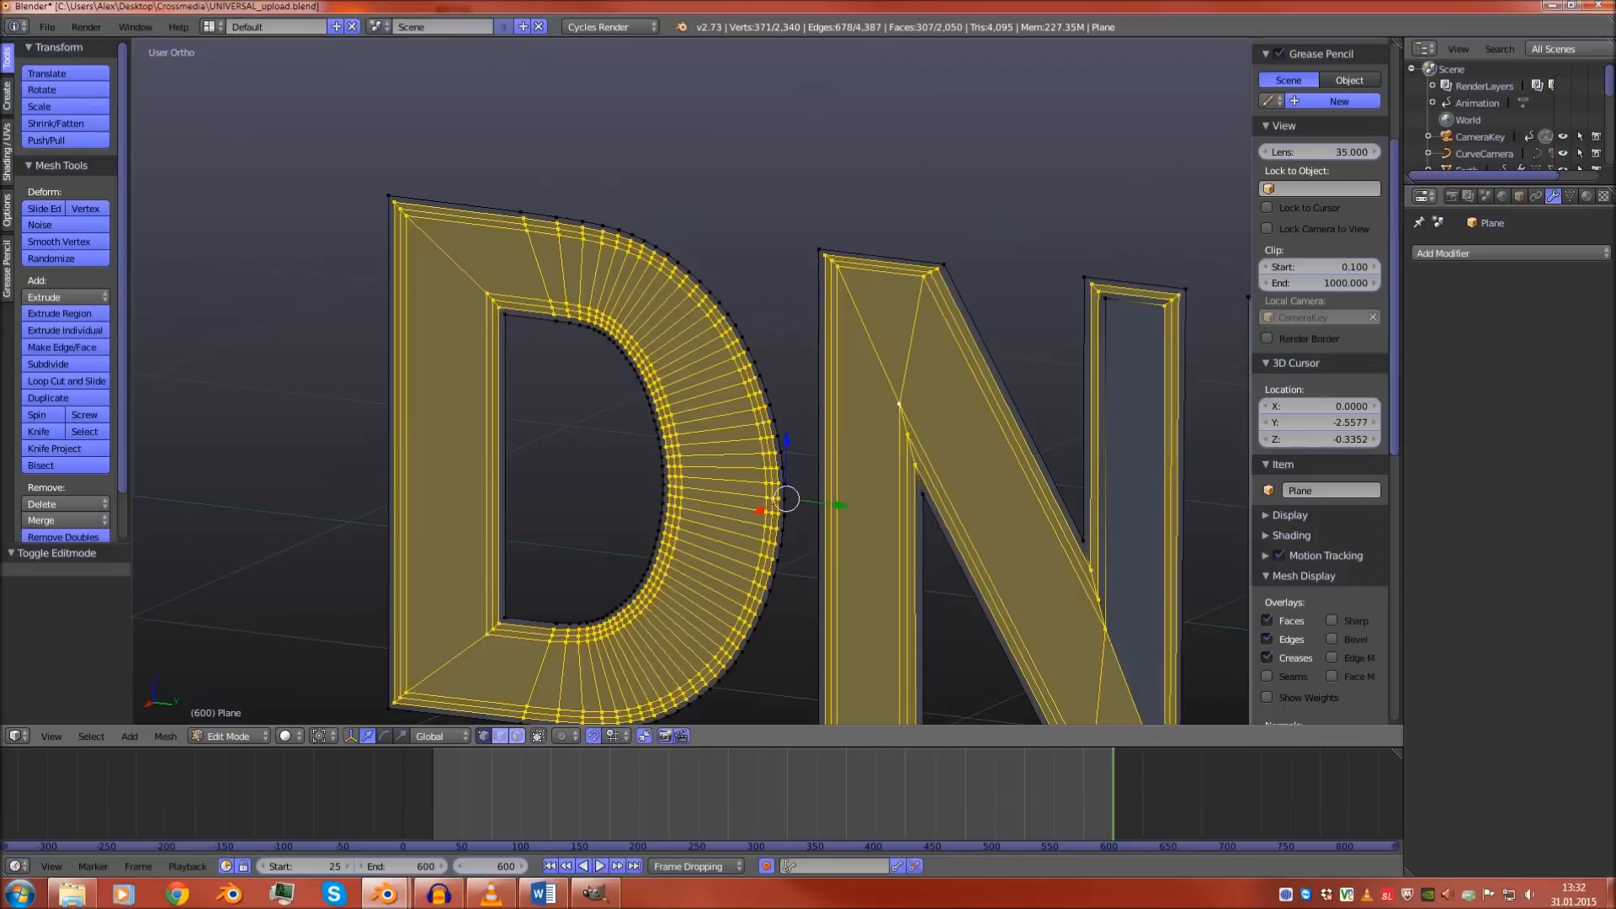
shift+middle_drag(900, 459, 621, 402)
alt+shift+right_click(827, 377)
Add the M's surface inside its outermost border strip to the selection, including all its strokes
alt+shift+right_click(975, 379)
alt+shift+right_click(979, 378)
alt+shift+right_click(986, 378)
alt+shift+right_click(1072, 415)
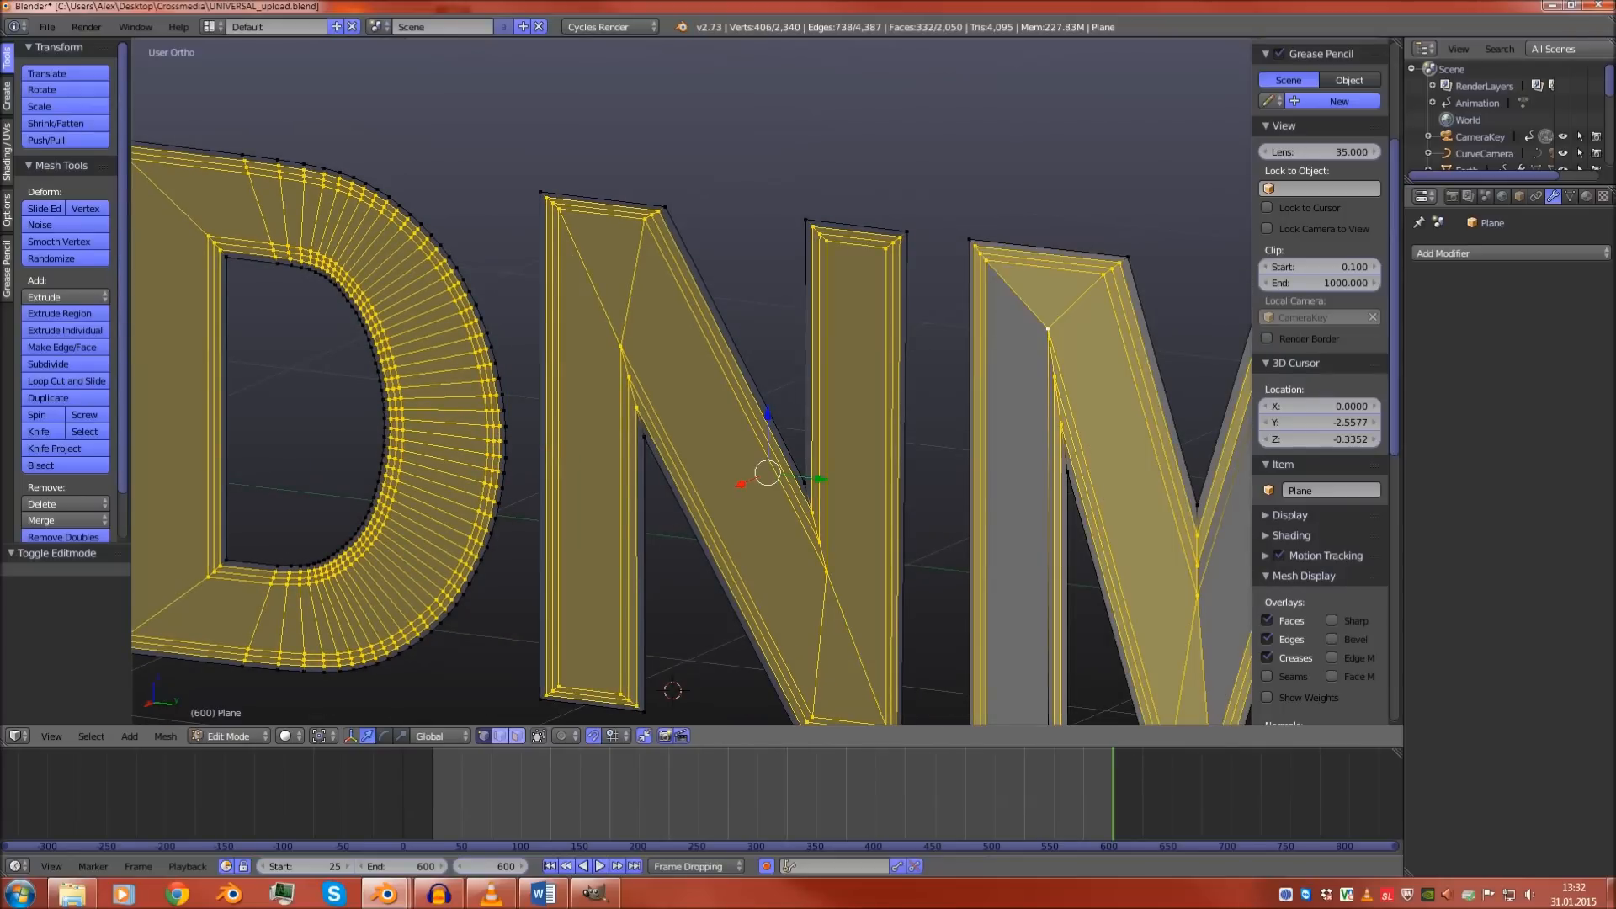
alt+shift+right_click(1049, 438)
scroll(1049, 438, down, 2)
shift+middle_drag(1049, 438, 793, 390)
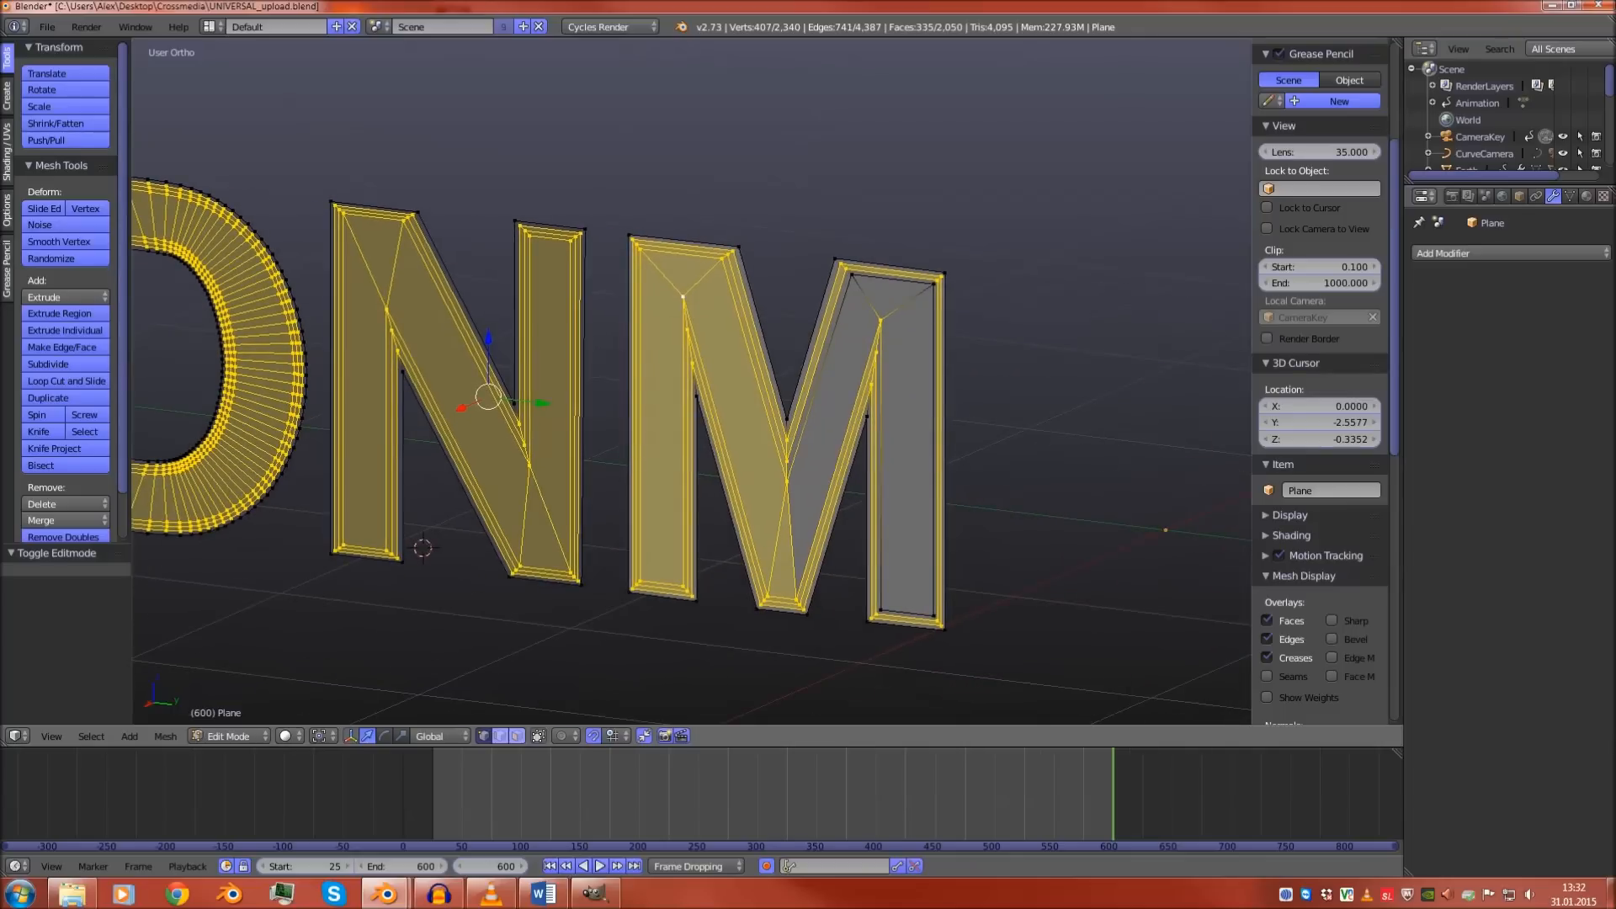
alt+shift+right_click(829, 346)
alt+shift+right_click(881, 463)
Add the 3's inset border loops and the inner edges of its upper arc to the selection
scroll(881, 463, down, 4)
shift+middle_drag(881, 463, 419, 483)
scroll(616, 469, up, 6)
scroll(419, 484, up, 4)
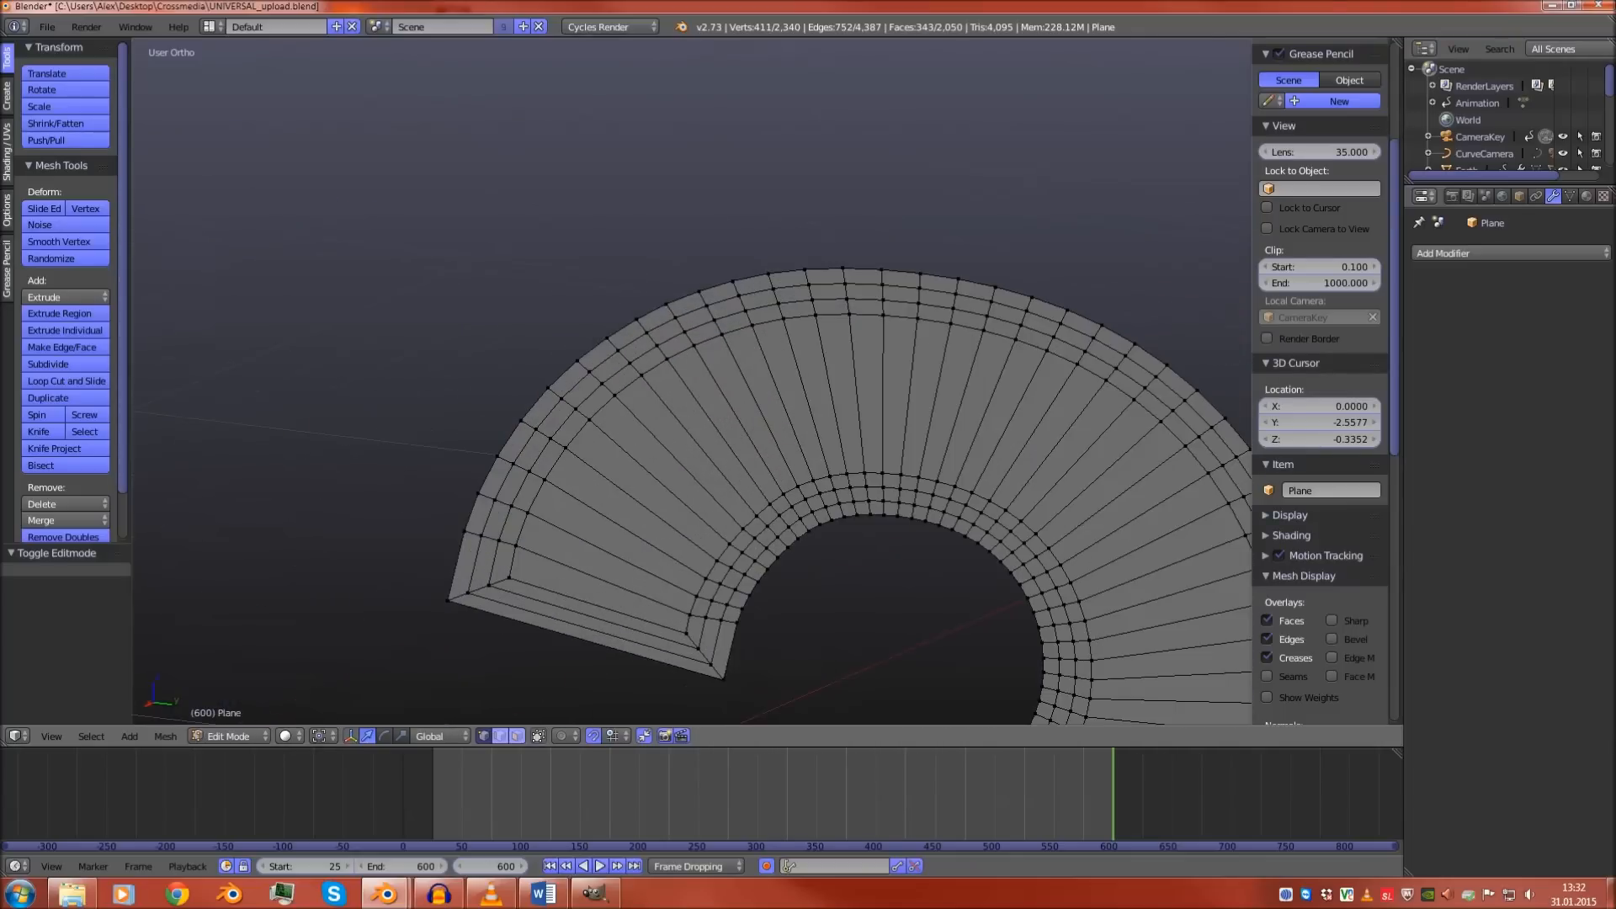
alt+shift+right_click(653, 330)
alt+shift+right_click(663, 342)
alt+shift+right_click(672, 356)
alt+shift+right_click(798, 486)
Complete the 3's selection by adding its middle bar and lower arc
scroll(798, 486, down, 4)
shift+middle_drag(799, 485, 705, 266)
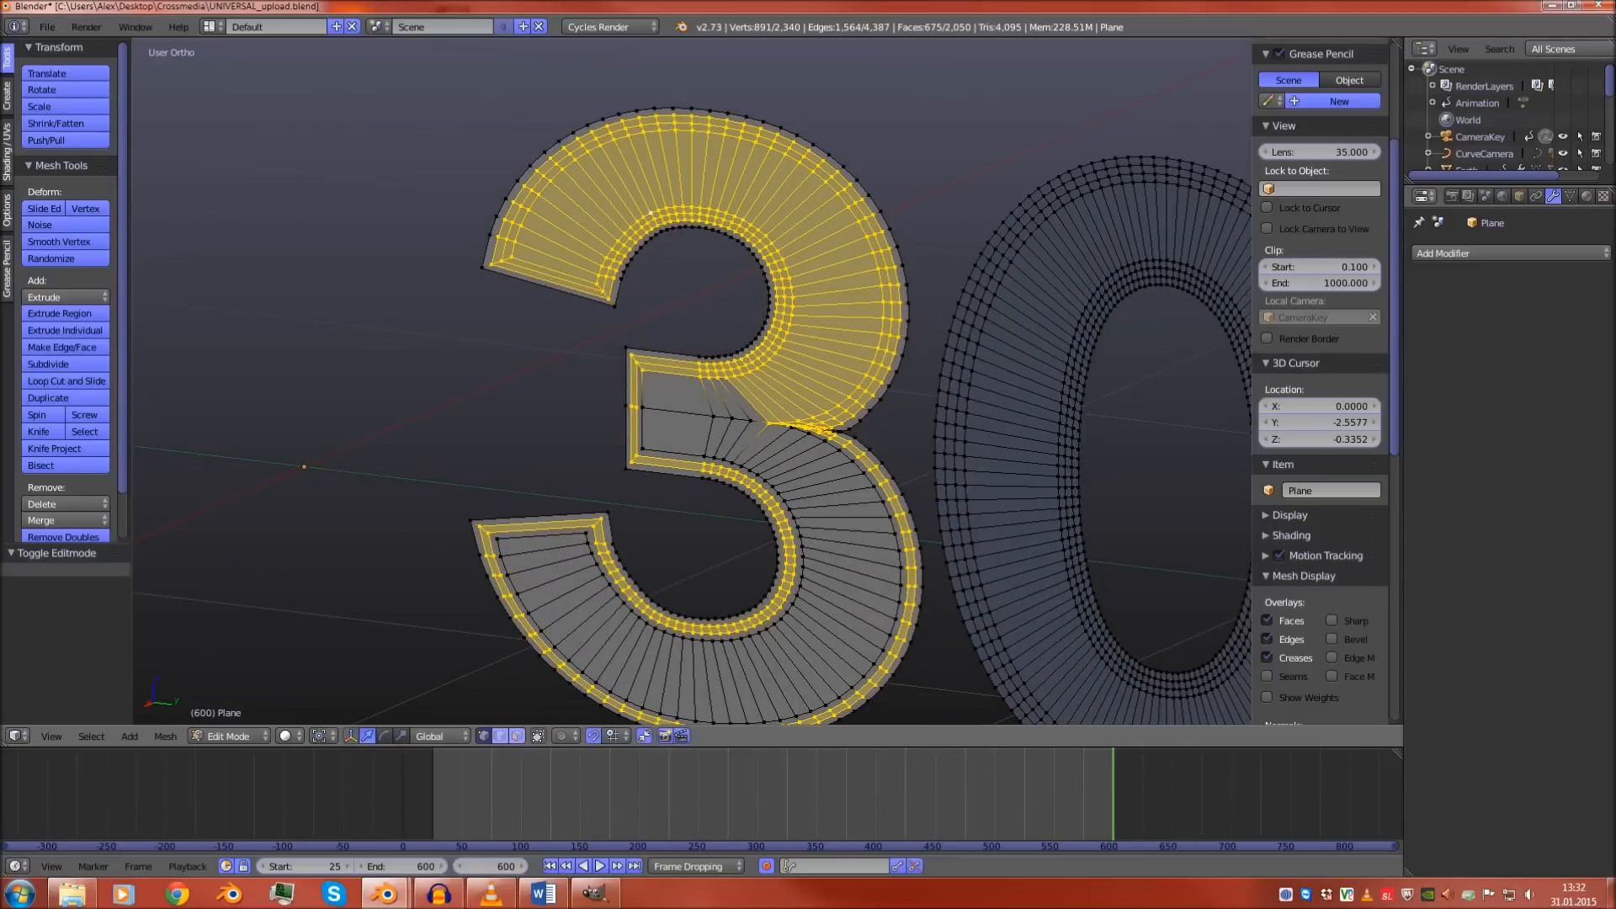
shift+right_click(714, 416)
shift+right_click(750, 421)
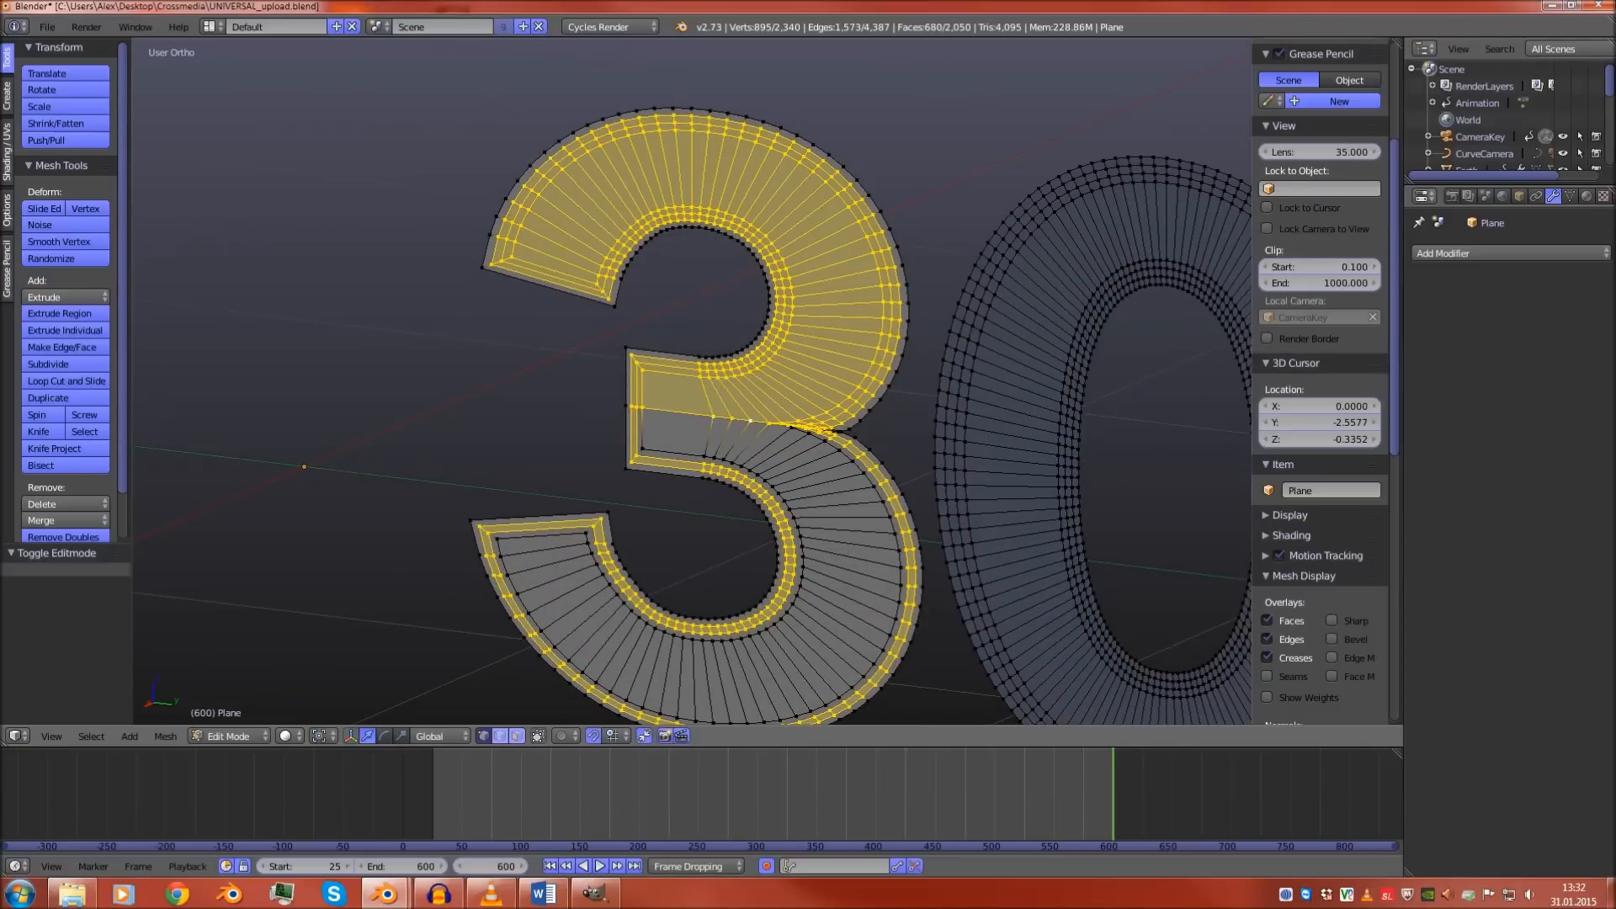
alt+shift+right_click(704, 456)
alt+shift+right_click(825, 440)
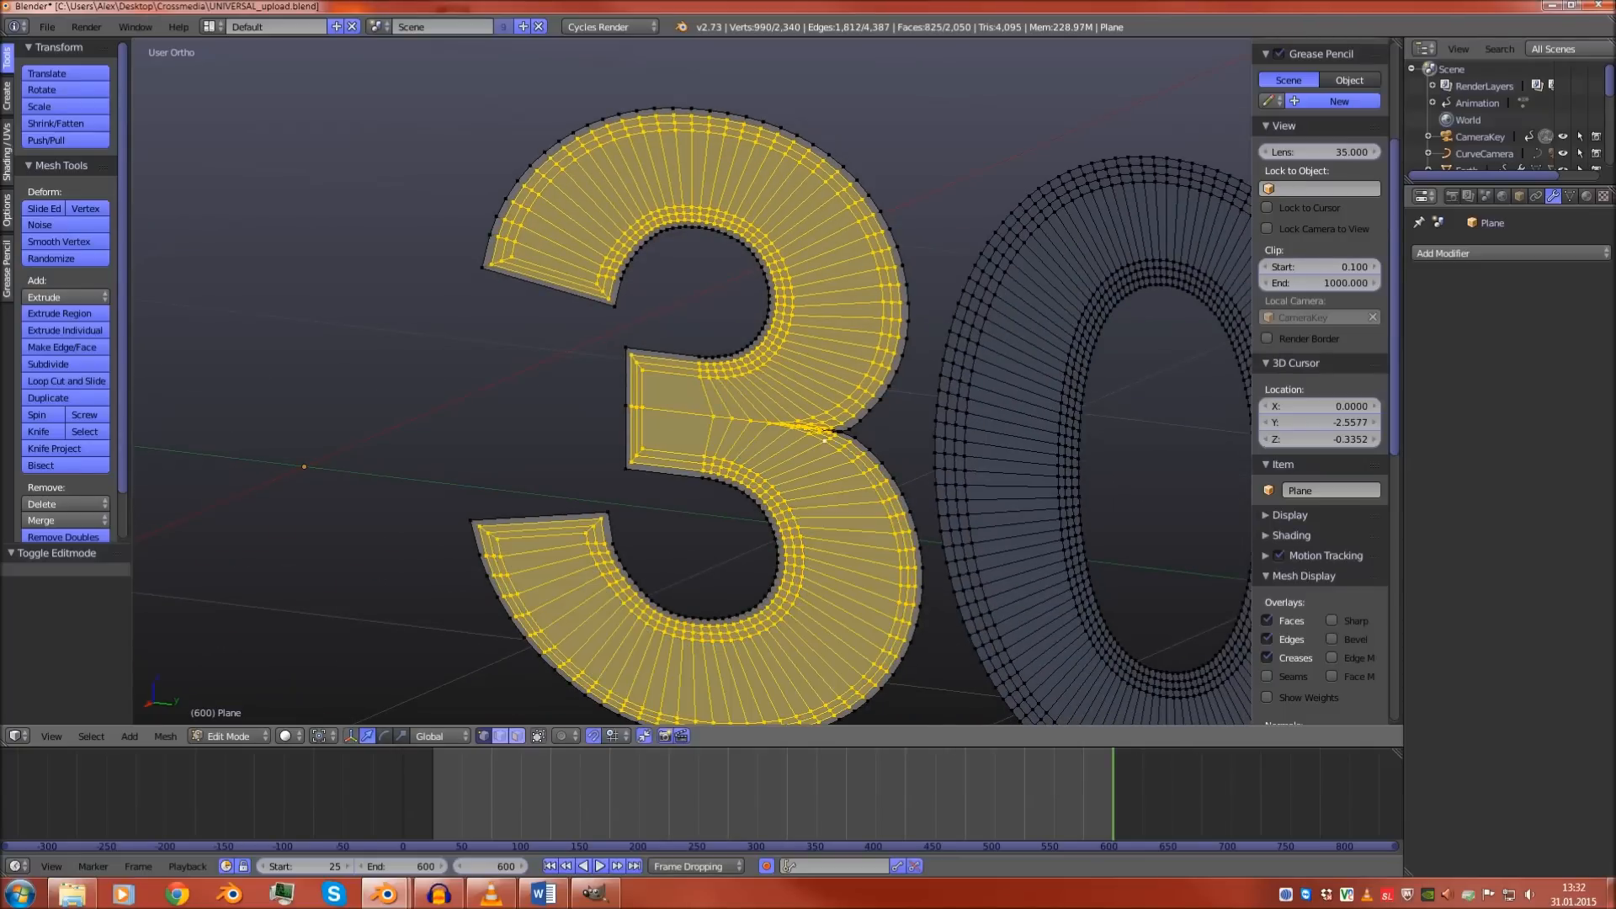
Add the 0's inset outer border loops to the selection and undo the stray cross-edge selection
shift+middle_drag(825, 441, 591, 458)
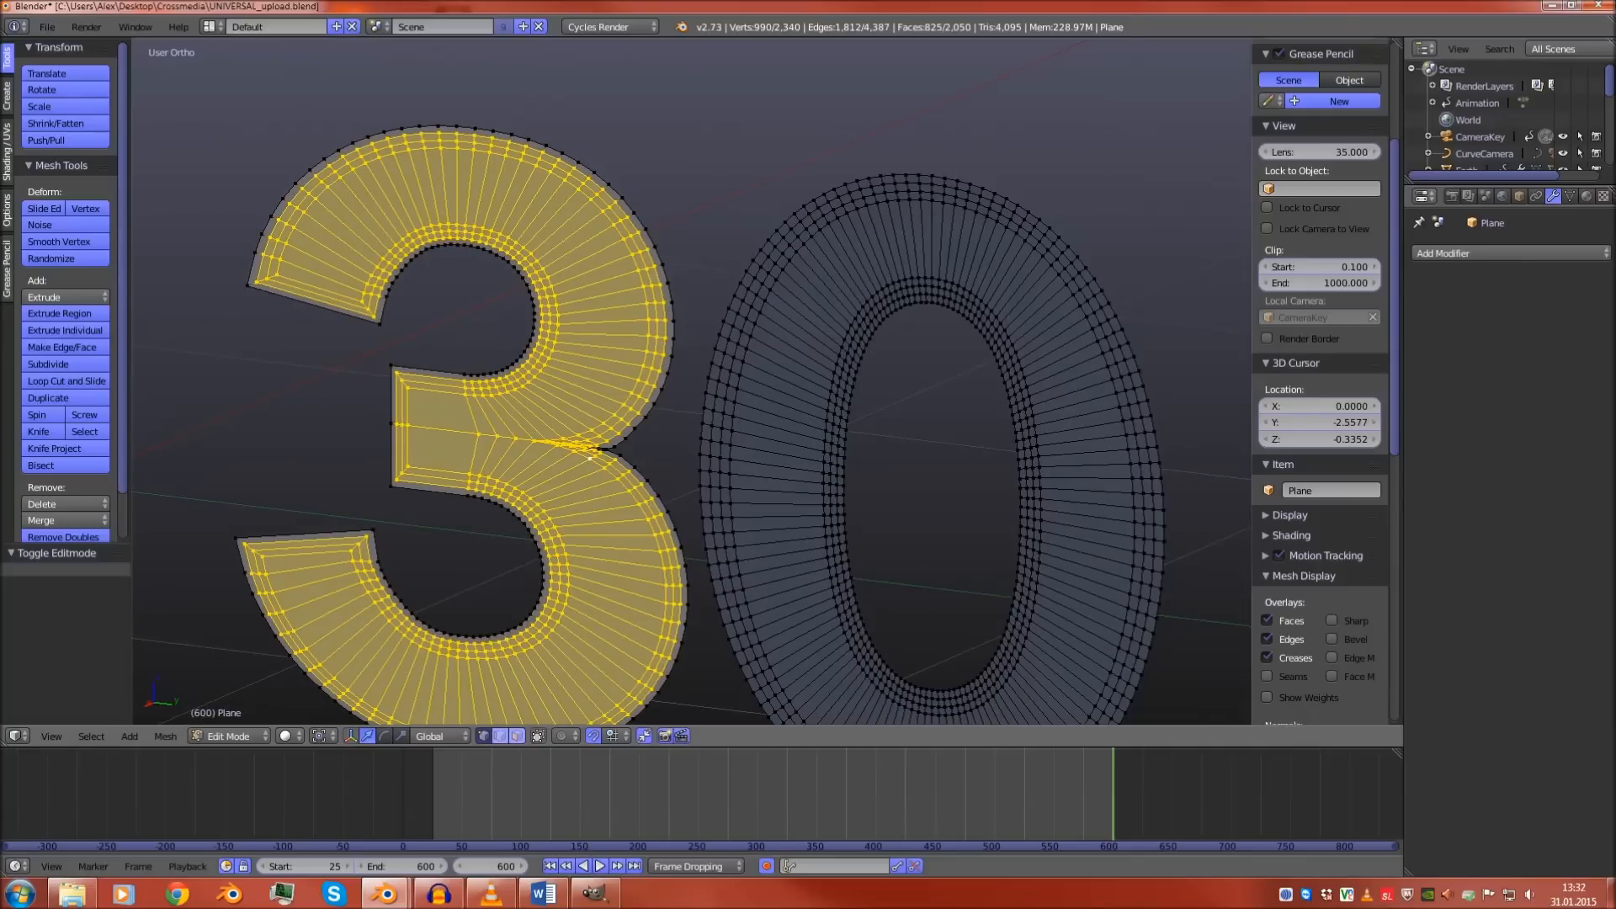
alt+shift+right_click(726, 357)
alt+shift+right_click(734, 360)
alt+shift+right_click(743, 362)
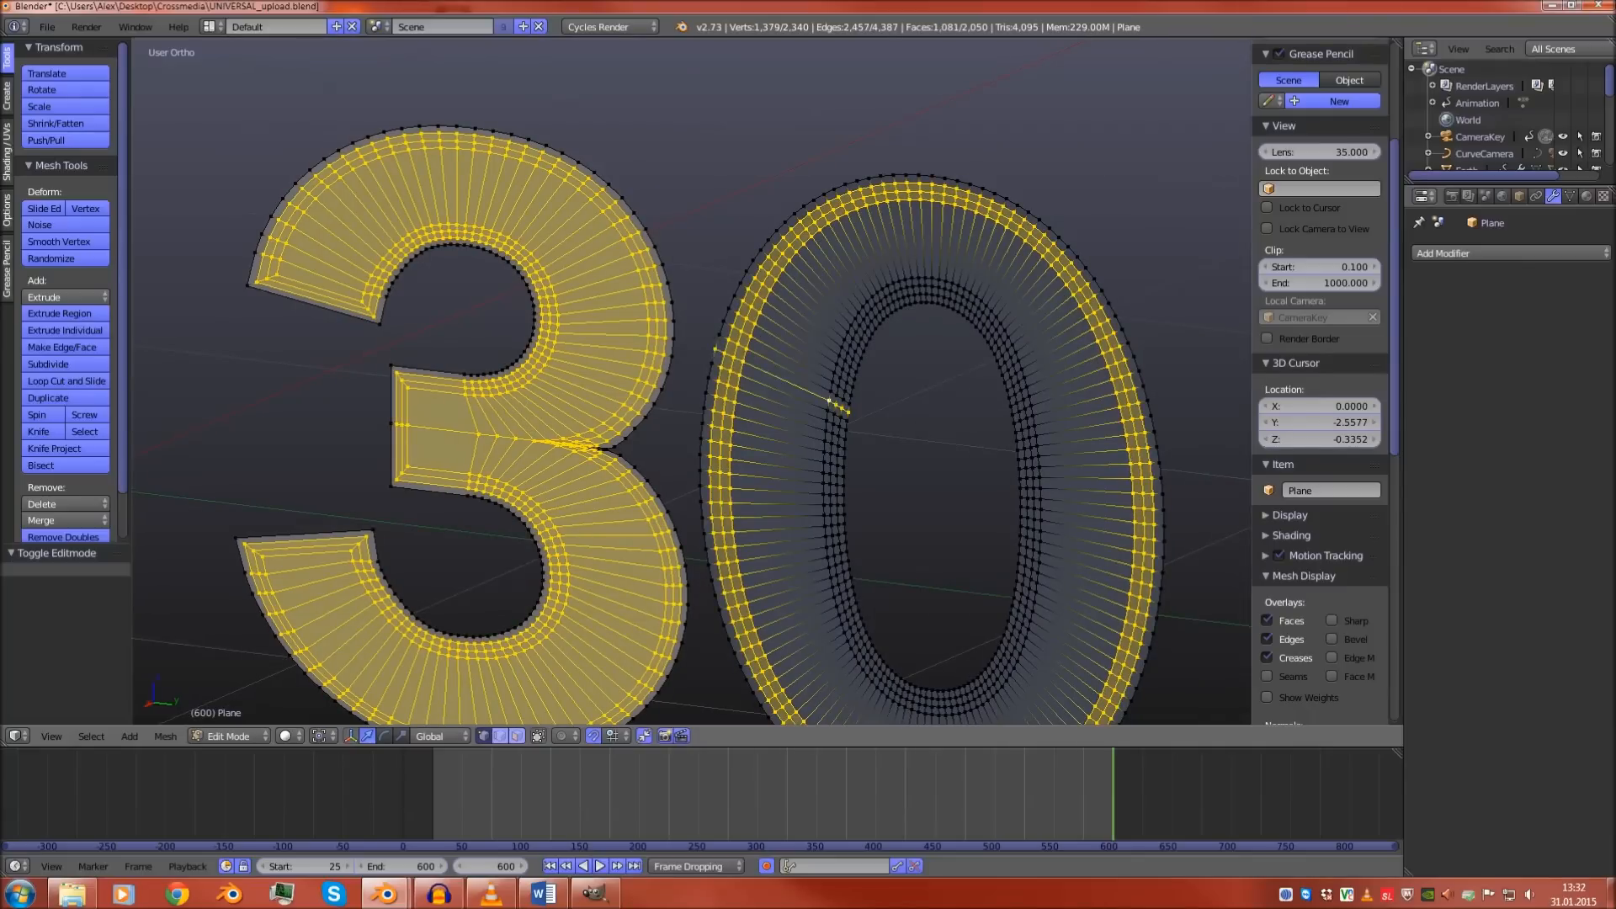
scroll(831, 402, up, 3)
key(ctrl+z)
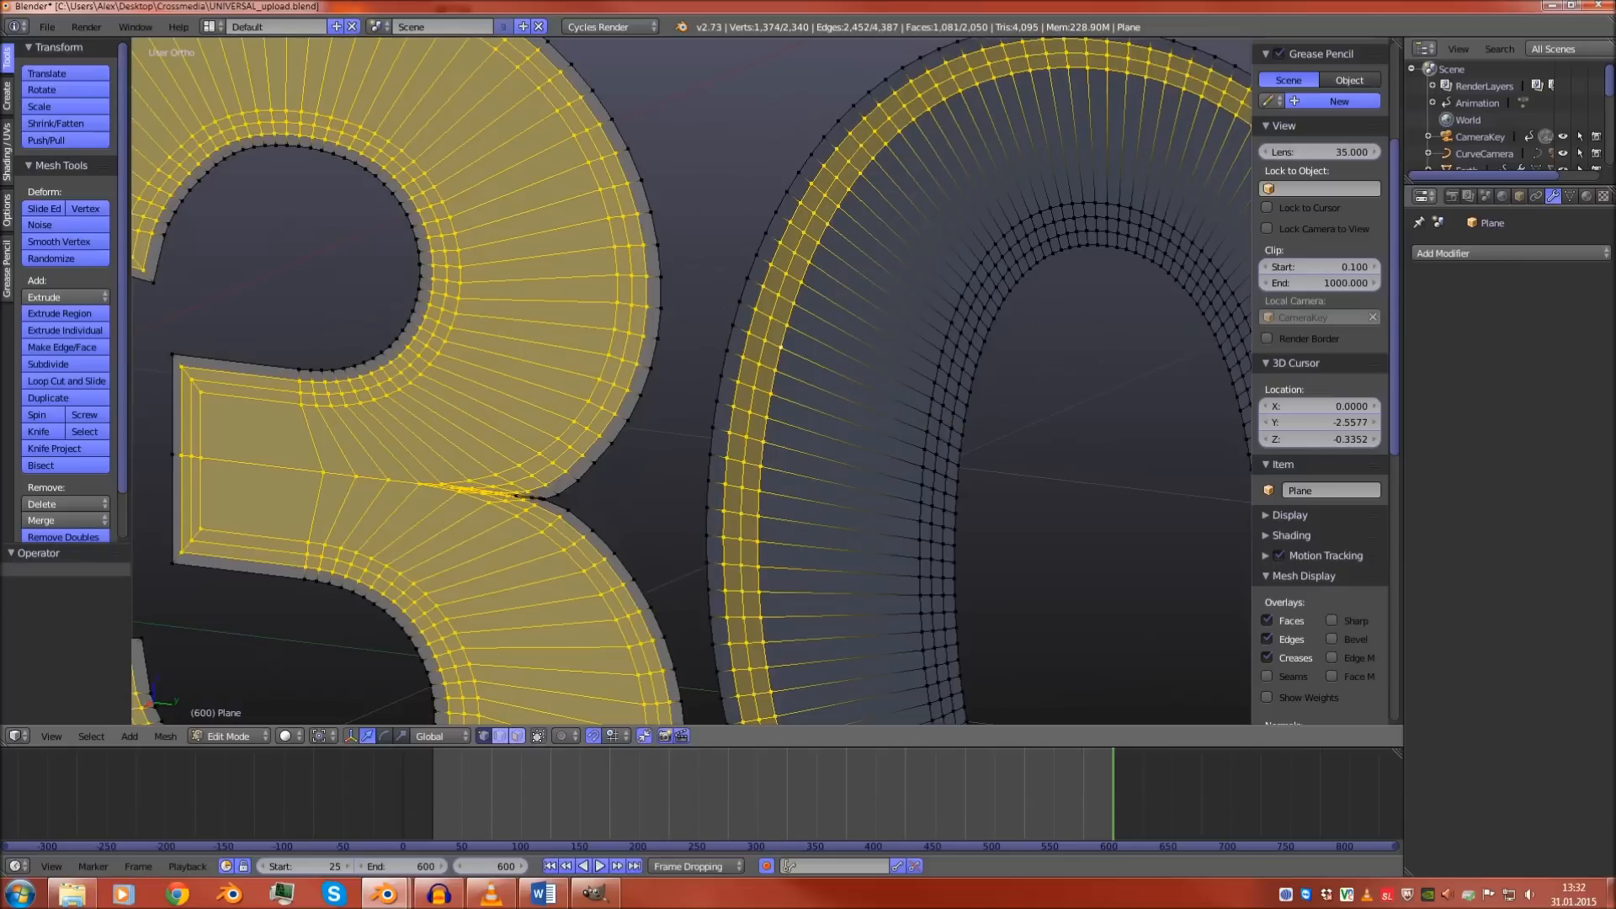
Add the 0's inset inner border loops to the selection, keeping its innermost strip unselected
shift+middle_drag(831, 402, 557, 388)
scroll(557, 388, up, 3)
alt+shift+right_click(629, 401)
alt+shift+right_click(647, 404)
alt+shift+right_click(660, 407)
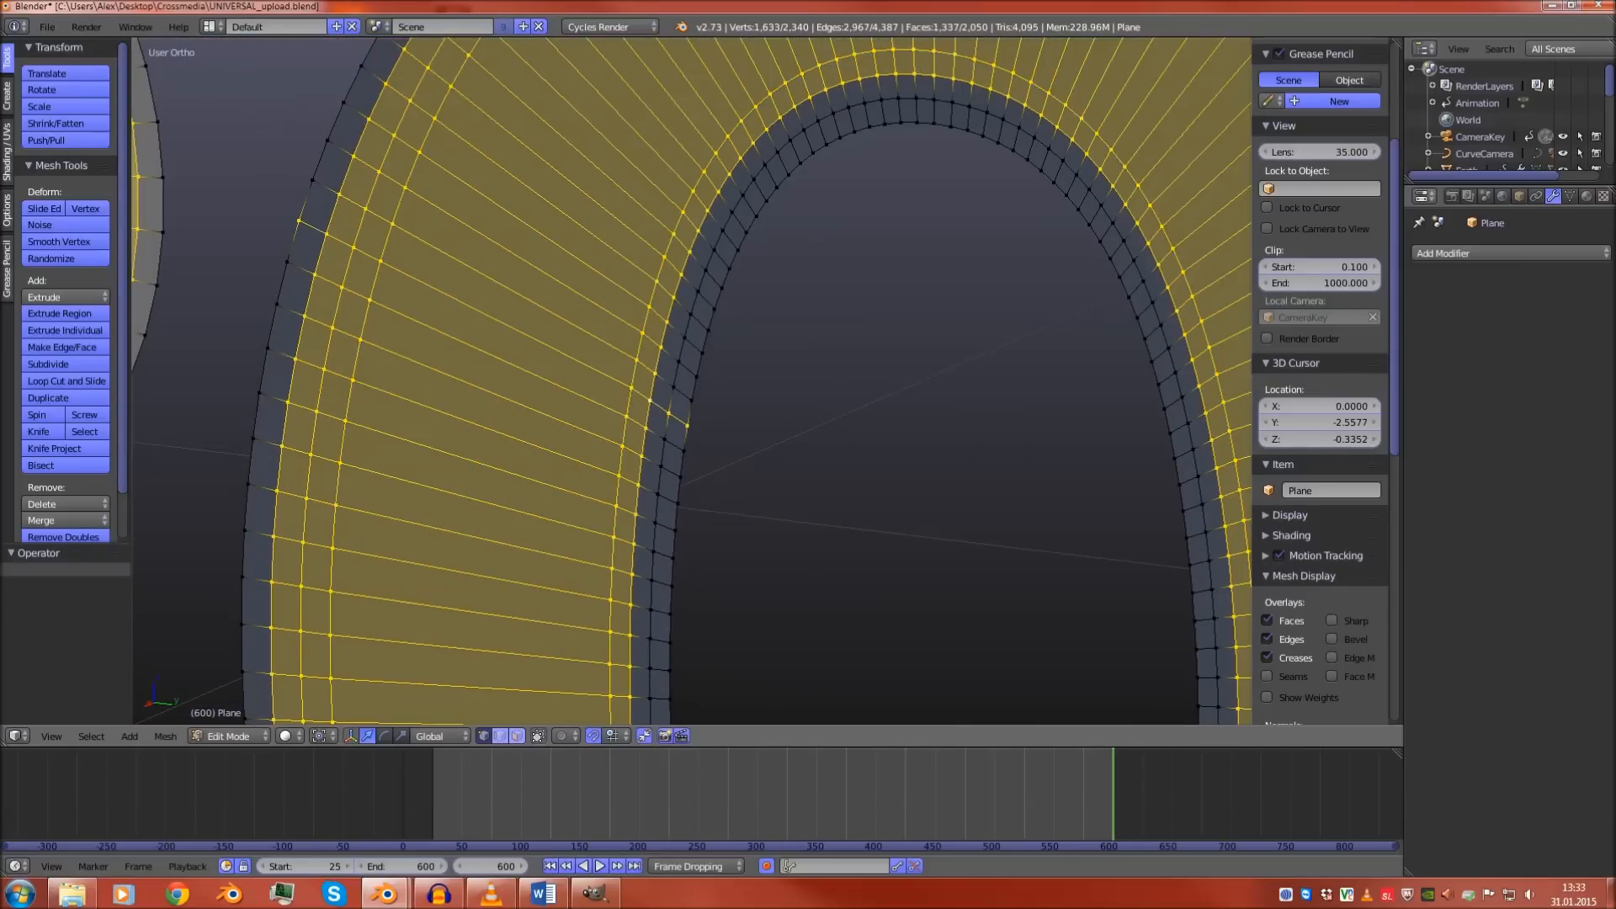
alt+shift+right_click(671, 400)
Extrude the selected surfaces of all letters and digits by about 0.008 along X
scroll(671, 400, down, 13)
shift+middle_drag(671, 400, 1010, 467)
scroll(1010, 467, up, 2)
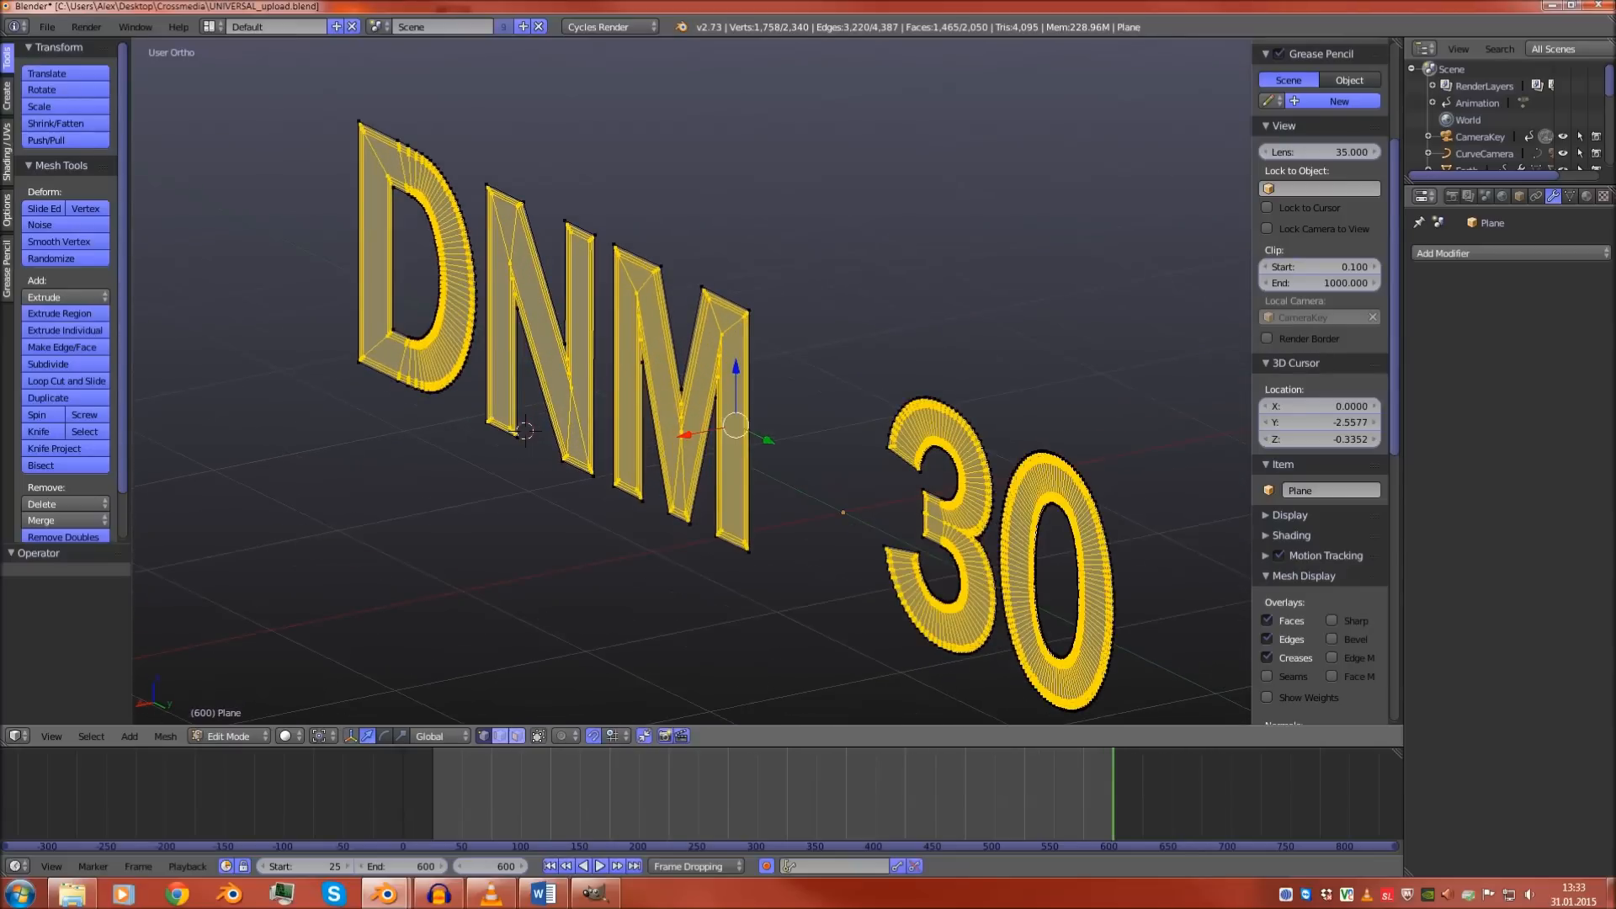
scroll(713, 370, up, 8)
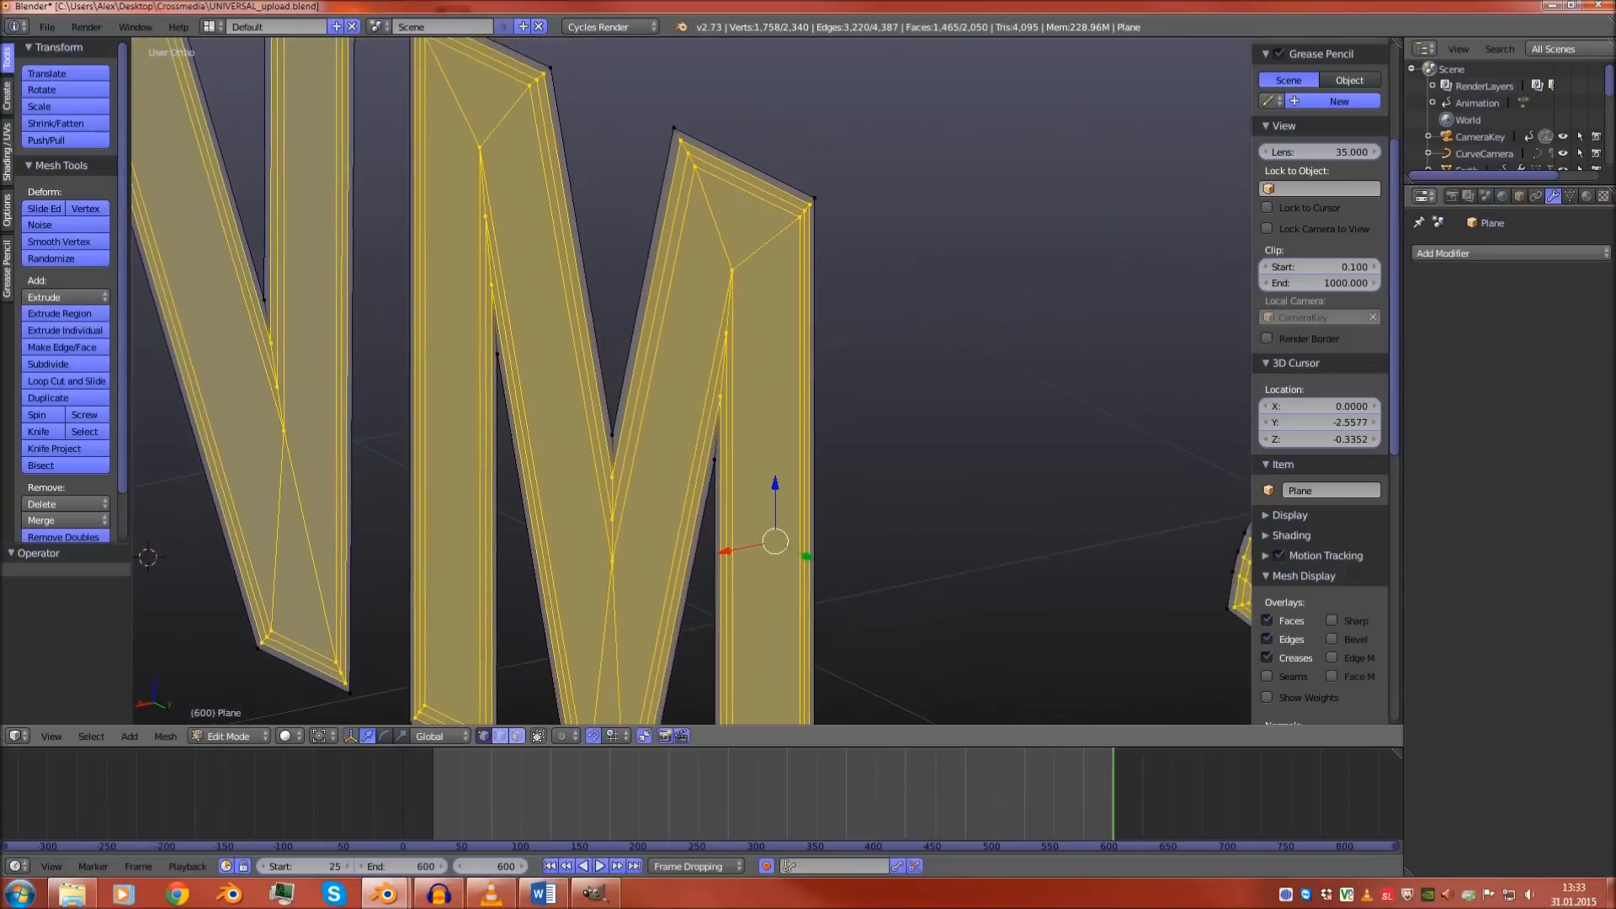
key(e)
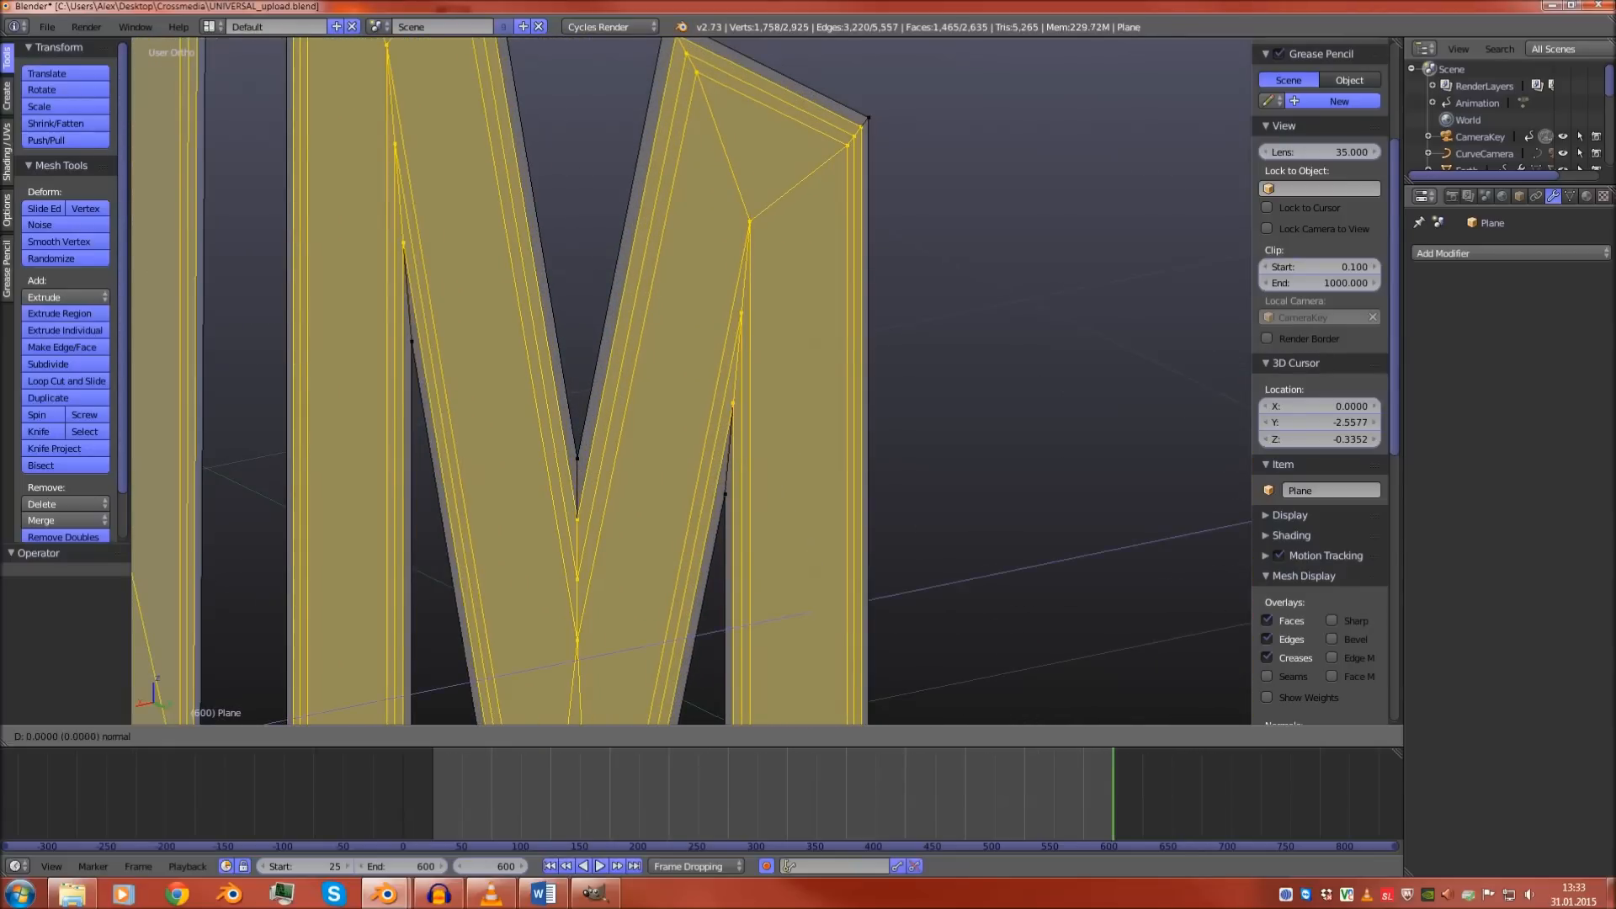
key(Return)
scroll(691, 379, down, 4)
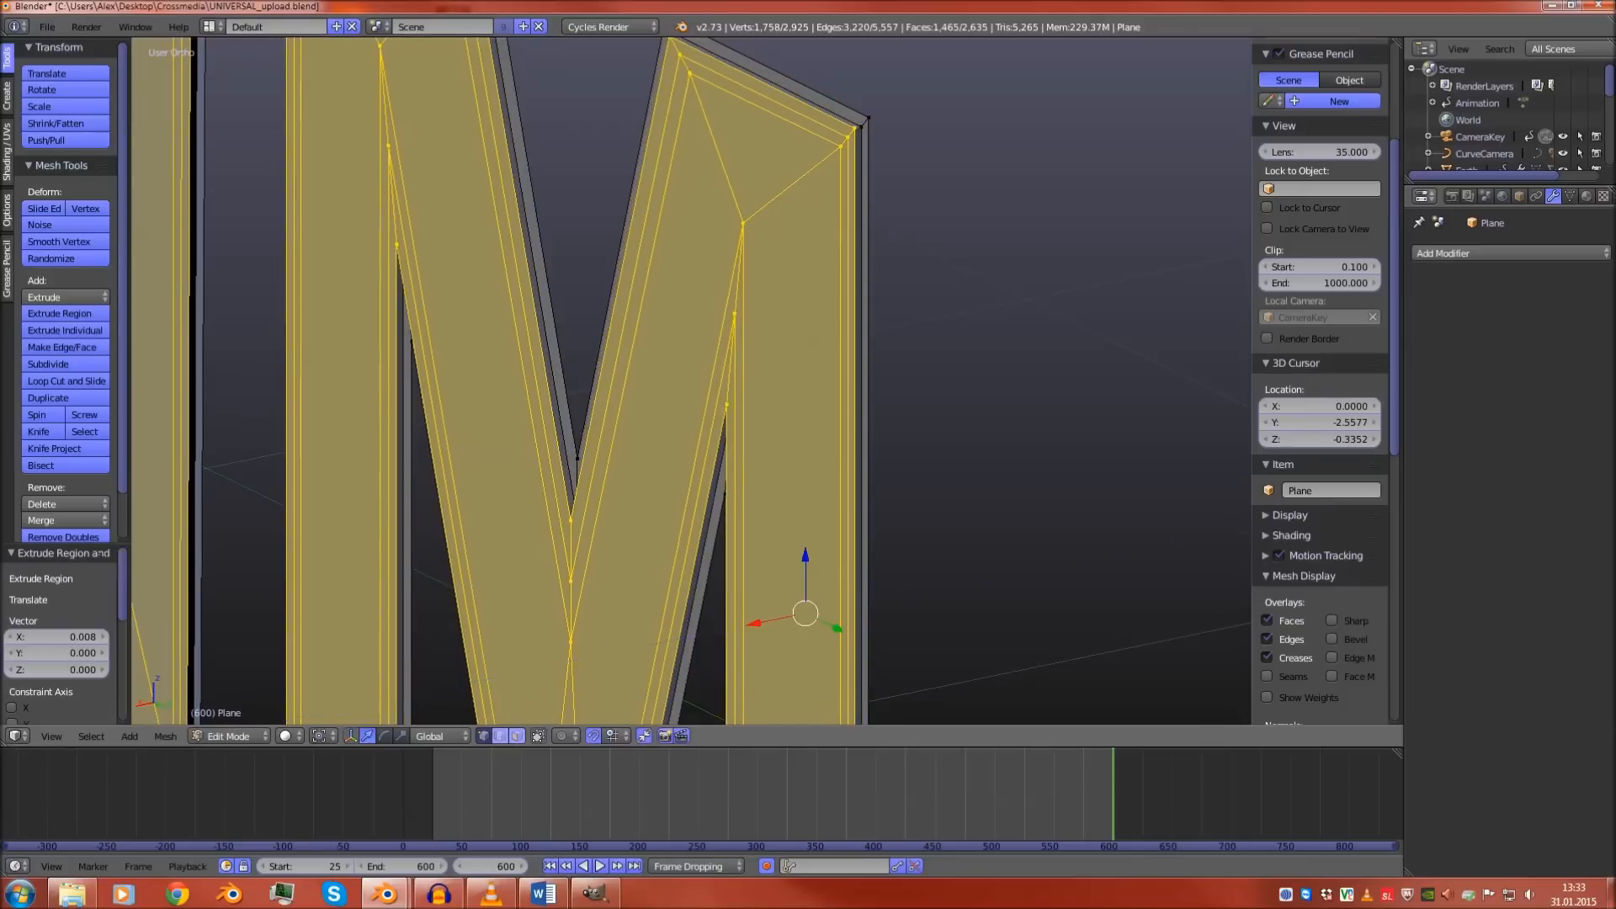
Deselect the outermost selected edge loops of the M and the 3
alt+shift+right_click(947, 379)
scroll(947, 379, down, 6)
shift+middle_drag(947, 379, 448, 325)
scroll(448, 325, up, 6)
alt+shift+right_click(758, 364)
scroll(758, 365, down, 6)
shift+middle_drag(757, 364, 666, 318)
scroll(666, 318, up, 4)
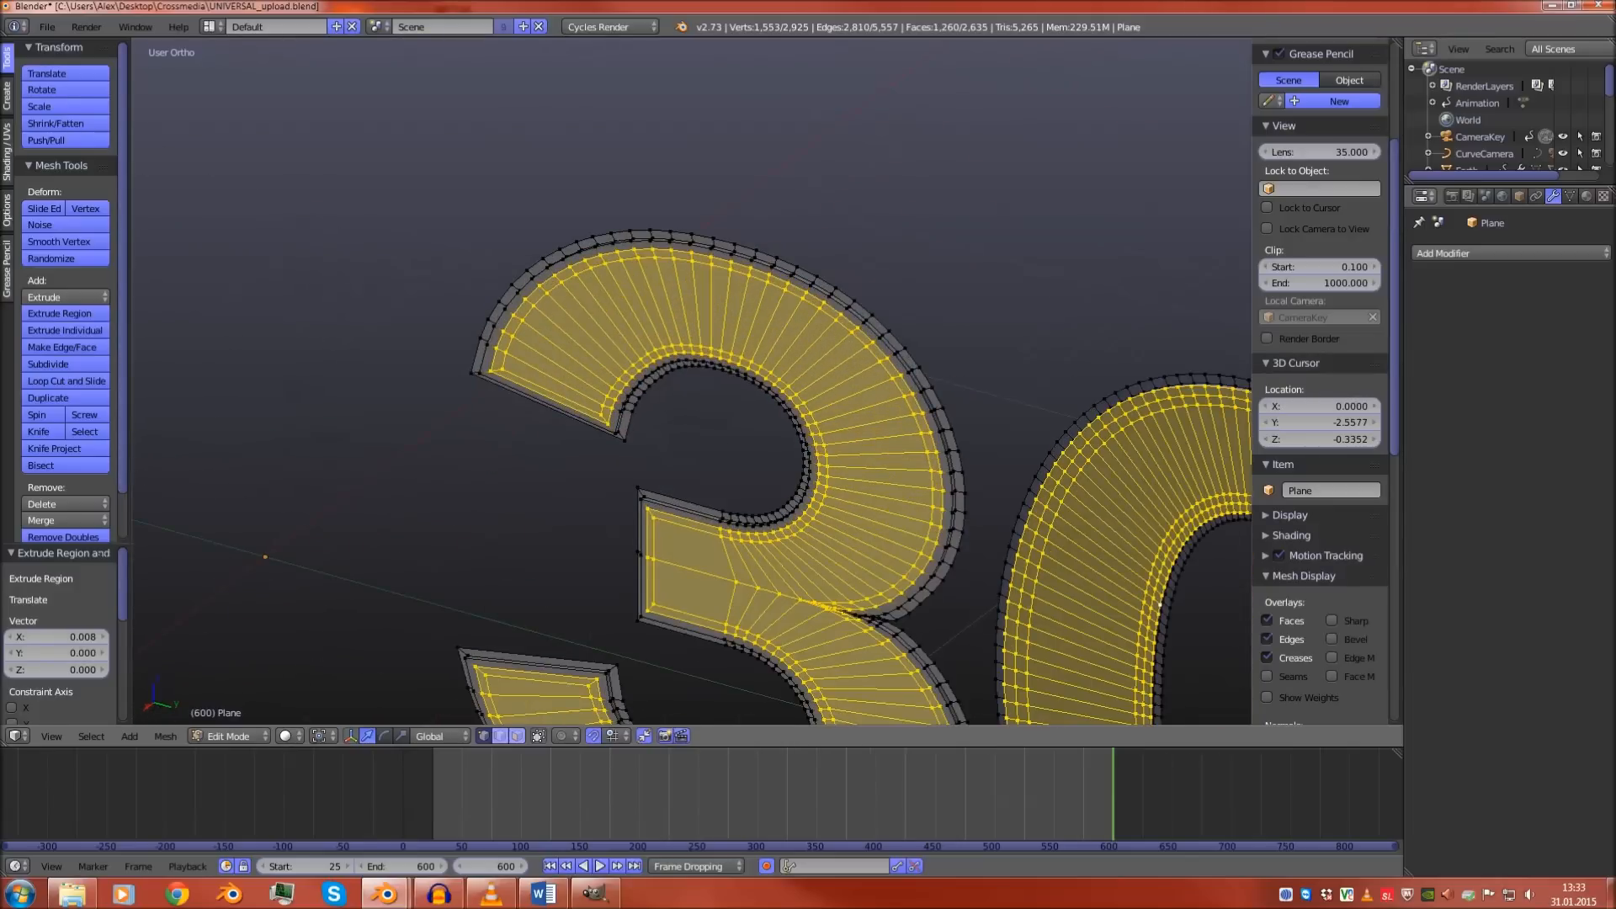
Deselect the D's outermost selected edge loop and the loop around its inner hole
scroll(589, 354, down, 7)
shift+middle_drag(589, 354, 1238, 564)
scroll(1238, 564, up, 11)
alt+shift+right_click(711, 420)
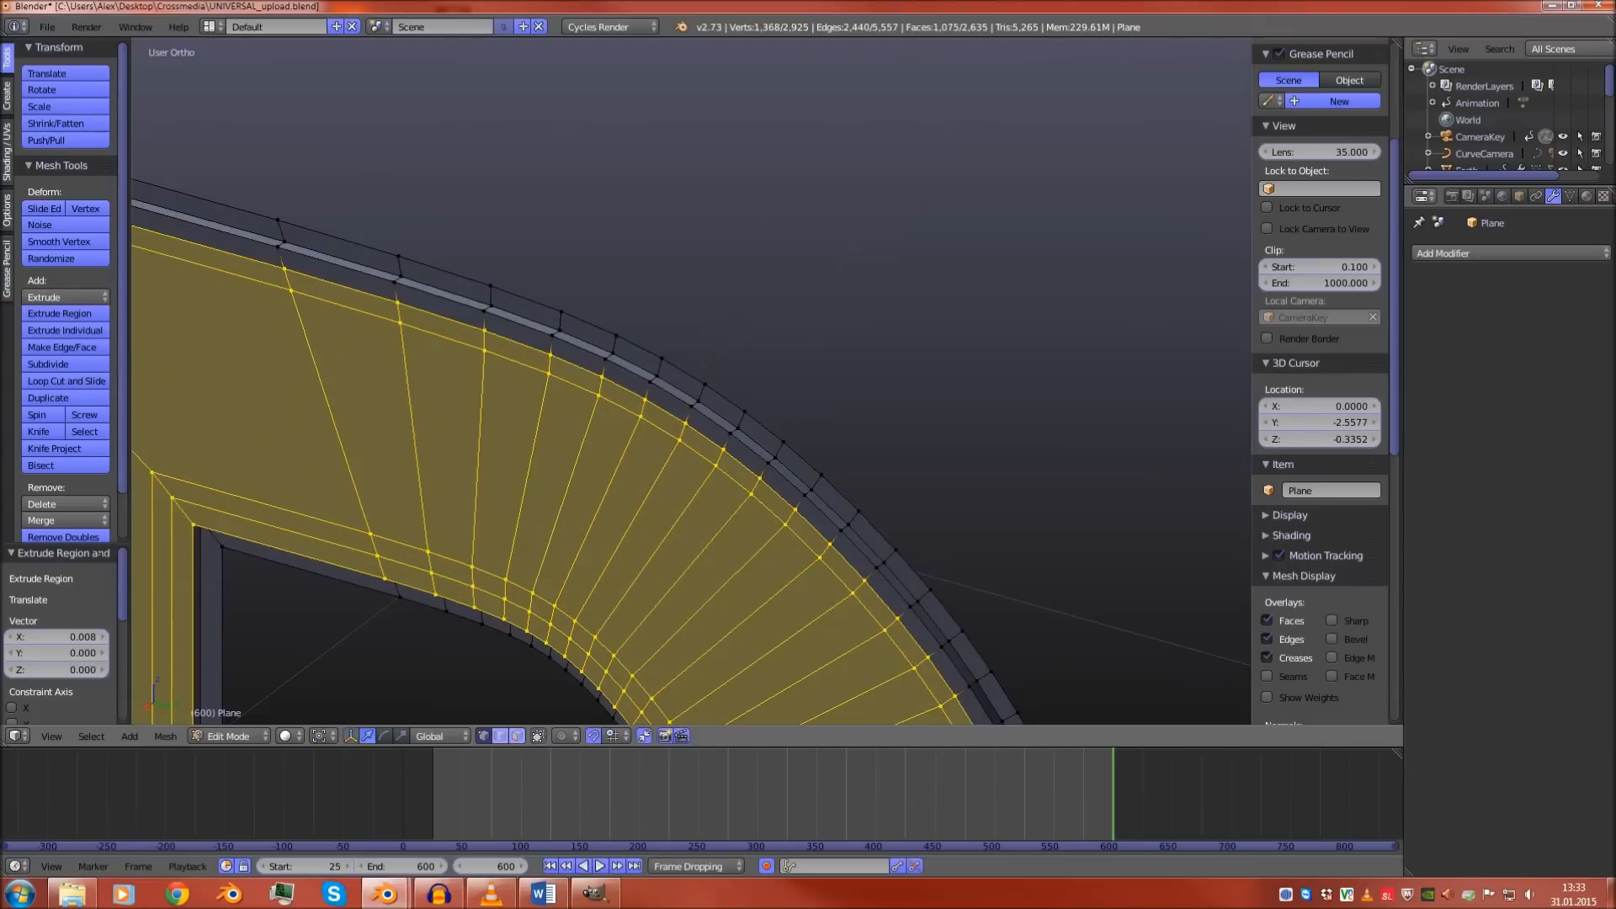
alt+shift+right_click(548, 633)
scroll(548, 634, down, 6)
shift+middle_drag(548, 634, 319, 624)
scroll(319, 624, up, 3)
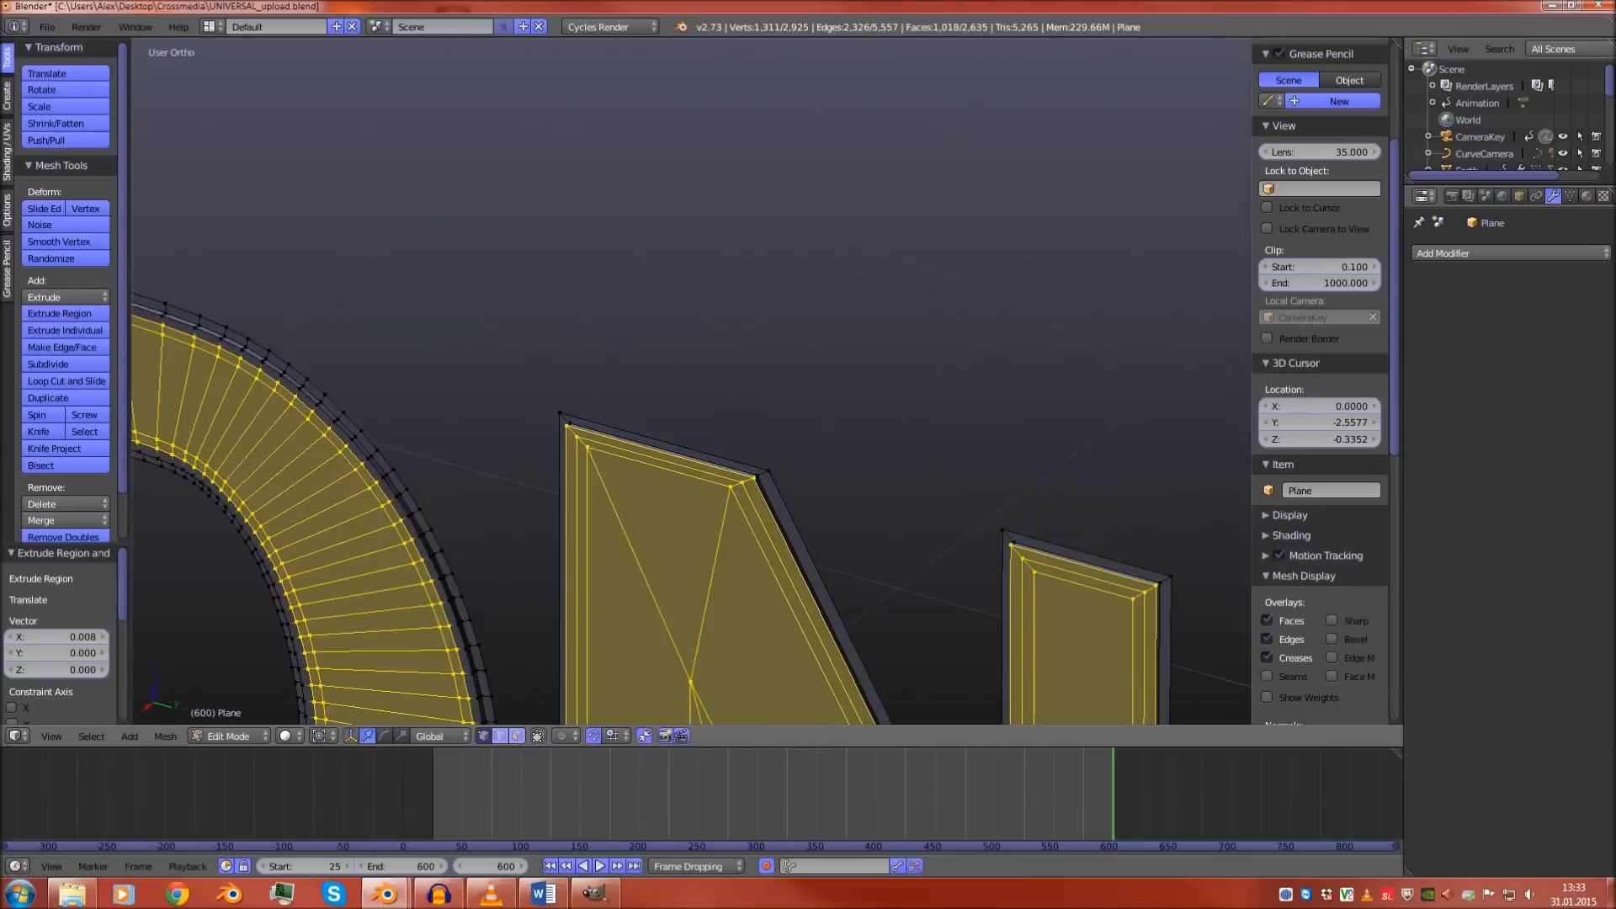
Extrude the remaining selected letter surfaces by about 0.057 along X
scroll(842, 438, down, 8)
shift+middle_drag(842, 438, 497, 366)
scroll(623, 365, up, 4)
scroll(623, 364, up, 5)
scroll(497, 367, up, 3)
key(e)
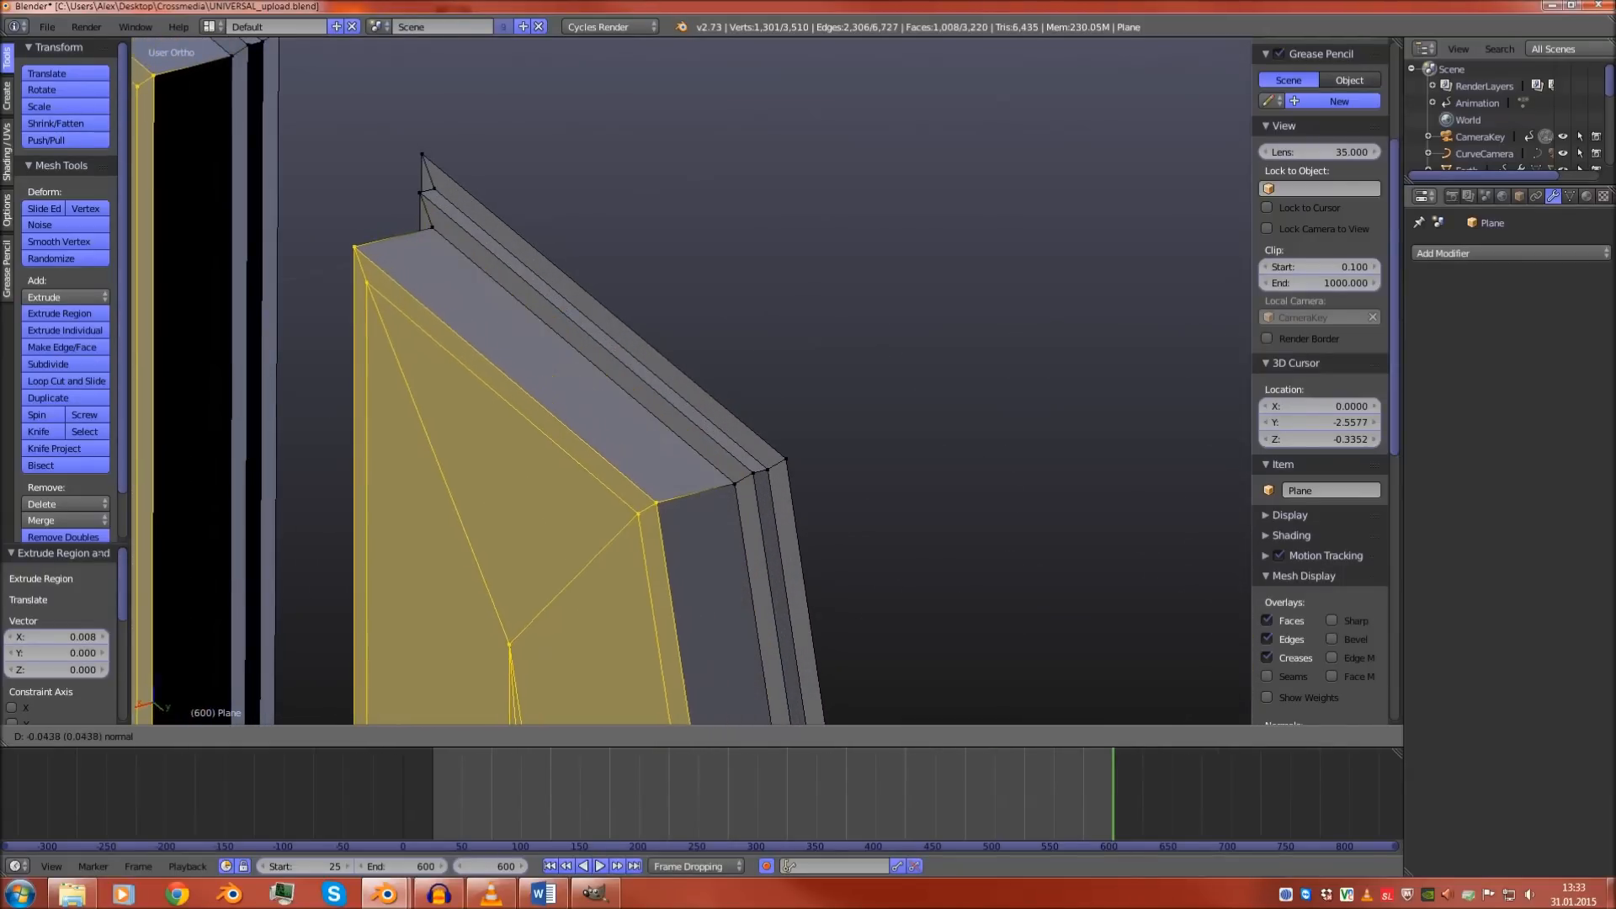
click(430, 370)
Deselect the outermost selected edge loops of the M and the N on the newly extruded surfaces
middle_drag(430, 371, 589, 377)
alt+shift+right_click(606, 461)
scroll(607, 461, down, 7)
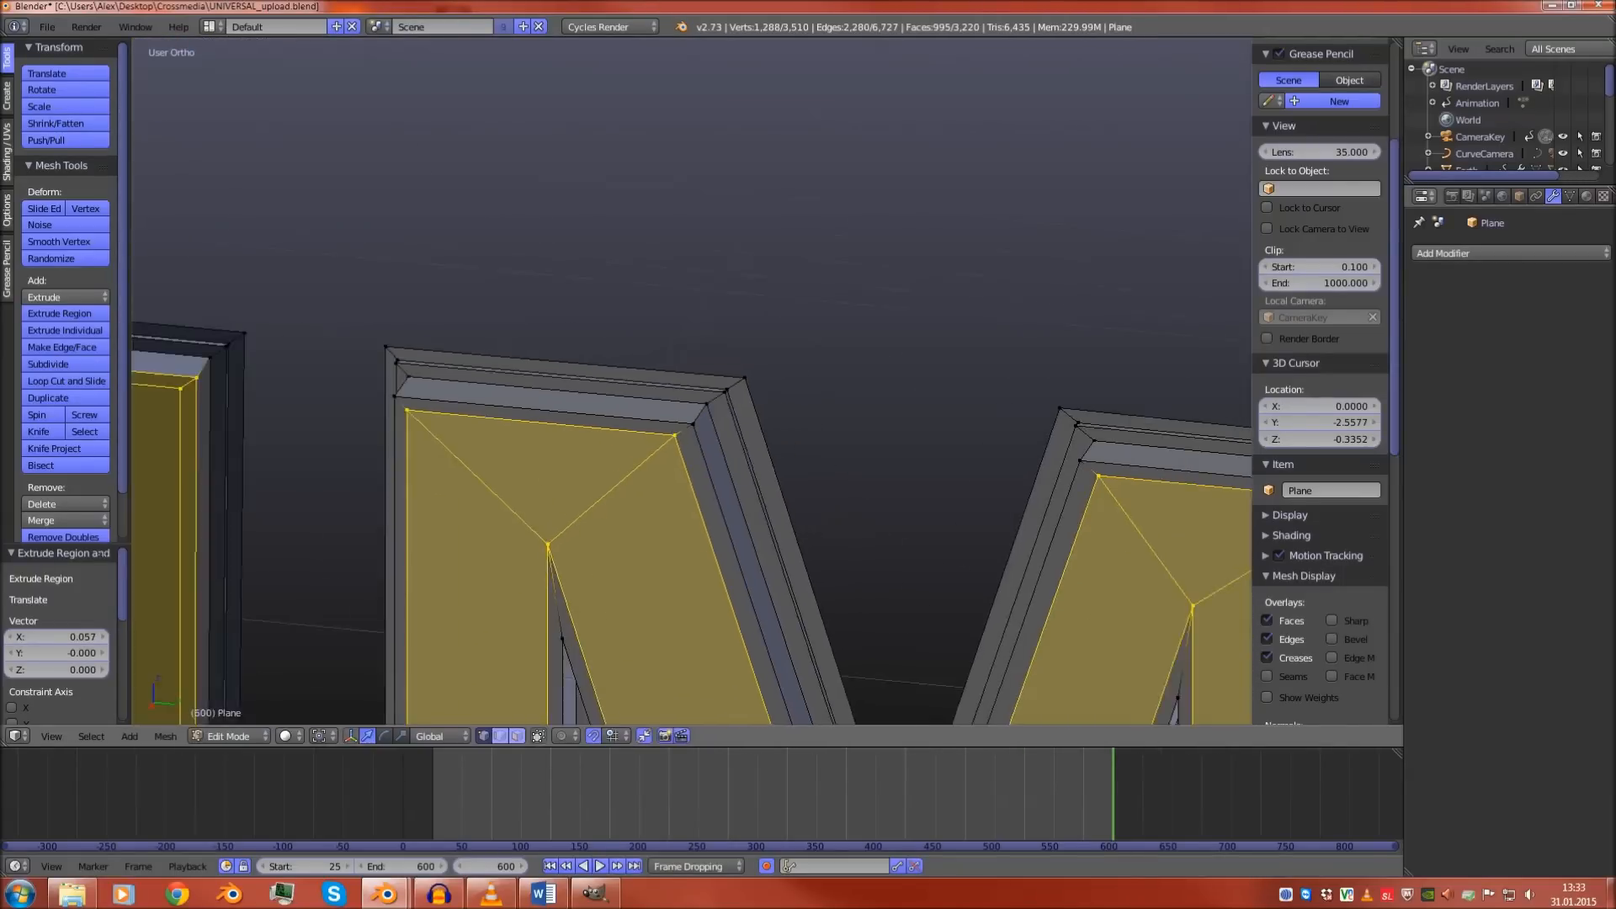
shift+middle_drag(606, 461, 898, 440)
alt+shift+right_click(472, 481)
scroll(471, 482, down, 2)
shift+middle_drag(471, 482, 981, 527)
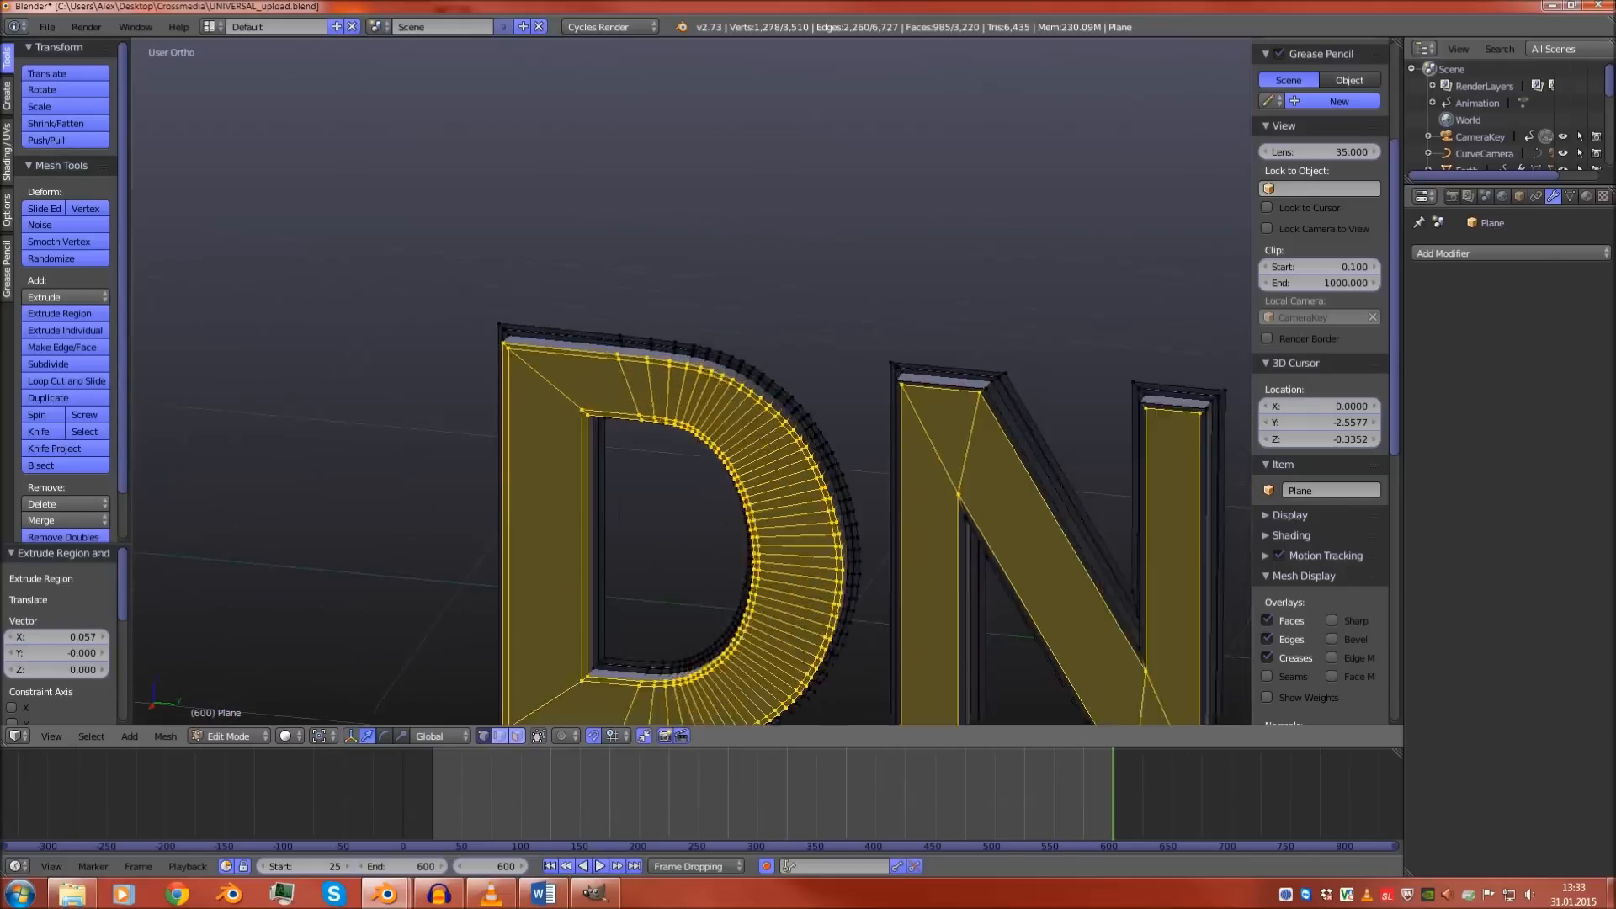
Deselect the outermost selected edge loop of the 3 on the newly extruded surface
scroll(981, 527, up, 2)
scroll(892, 471, down, 8)
scroll(622, 480, up, 3)
shift+middle_drag(892, 471, 188, 412)
scroll(189, 413, up, 8)
alt+shift+right_click(716, 451)
scroll(715, 450, down, 4)
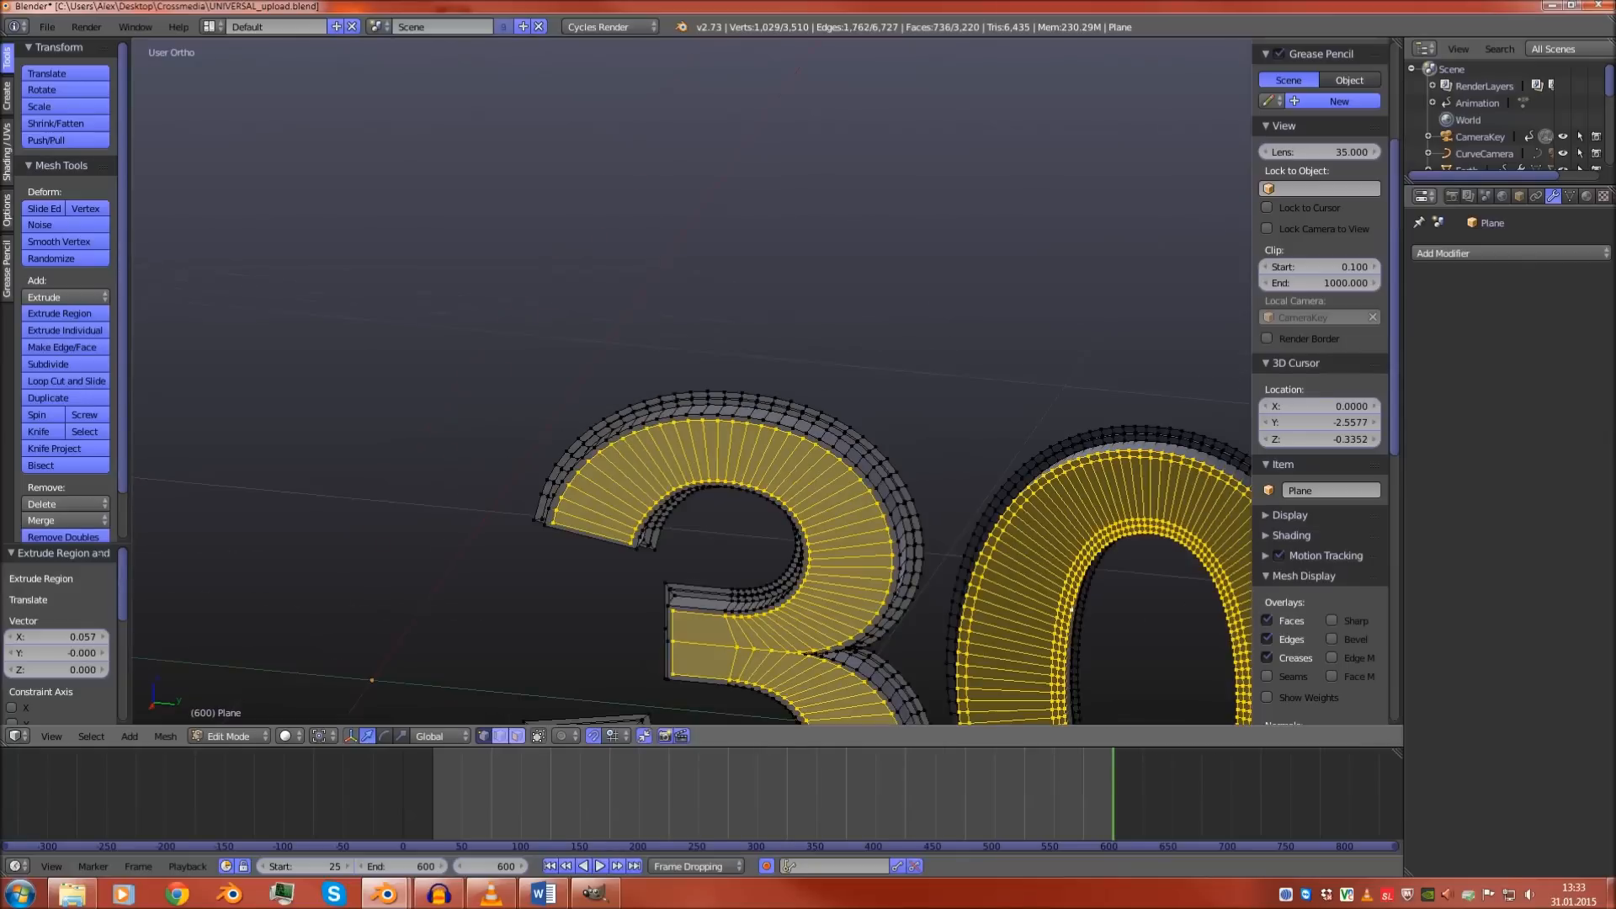
Check the 0's inner border and undo both extrusions together with the loop deselections
shift+middle_drag(715, 450, 316, 470)
scroll(316, 470, up, 5)
scroll(809, 505, down, 4)
middle_drag(808, 505, 304, 513)
scroll(707, 539, down, 6)
scroll(812, 518, up, 4)
scroll(472, 525, up, 5)
scroll(303, 513, down, 5)
key(ctrl+z)
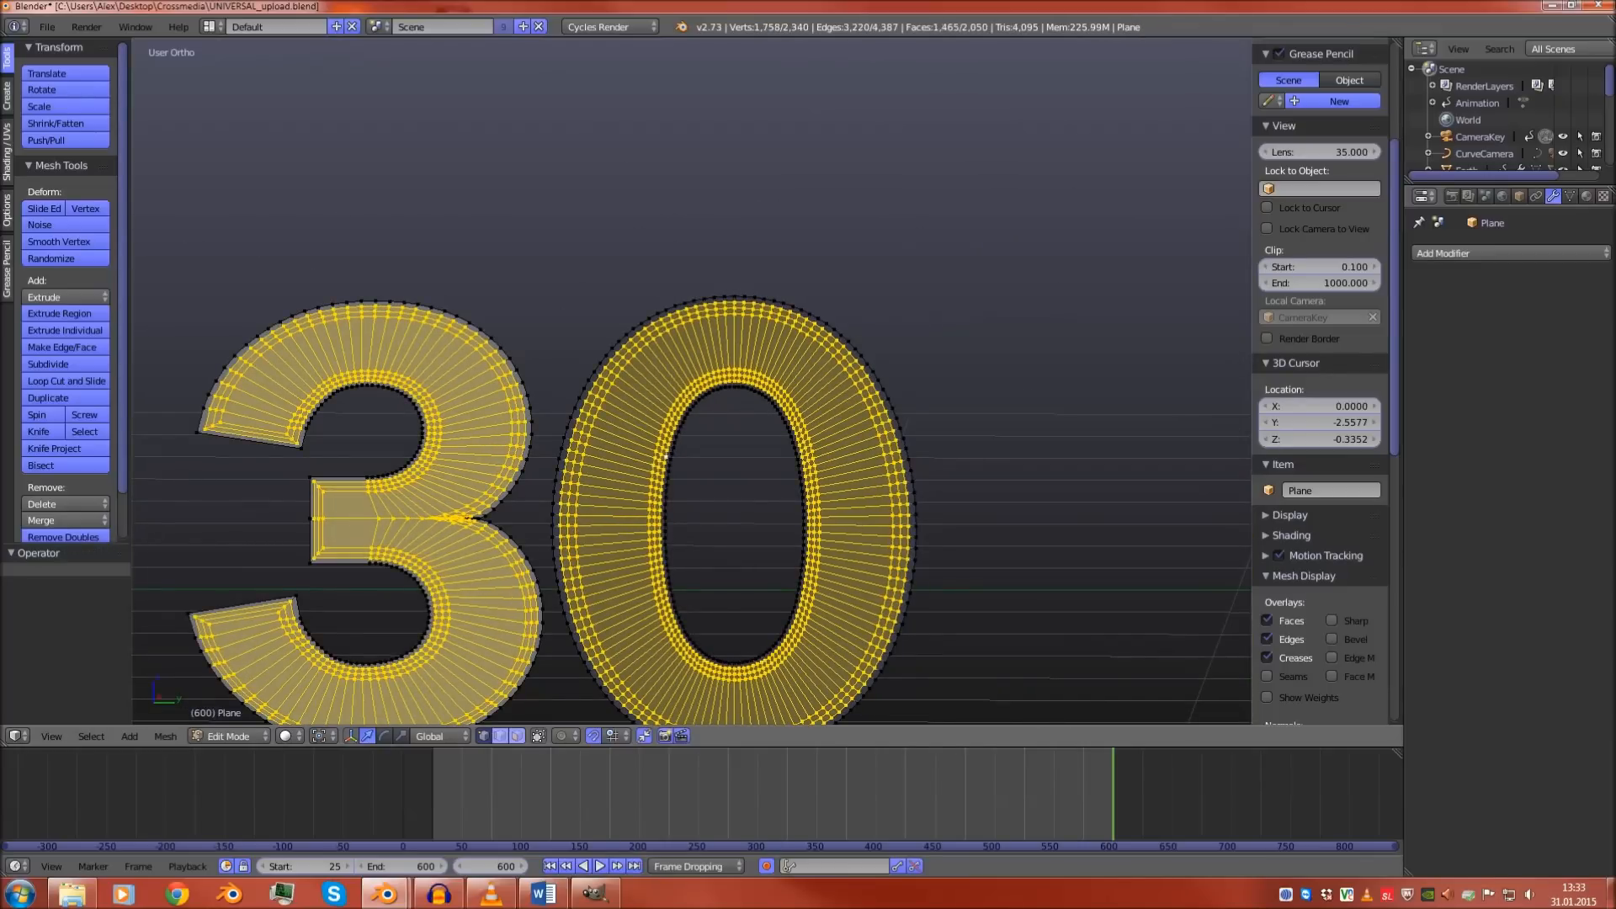
scroll(661, 454, up, 7)
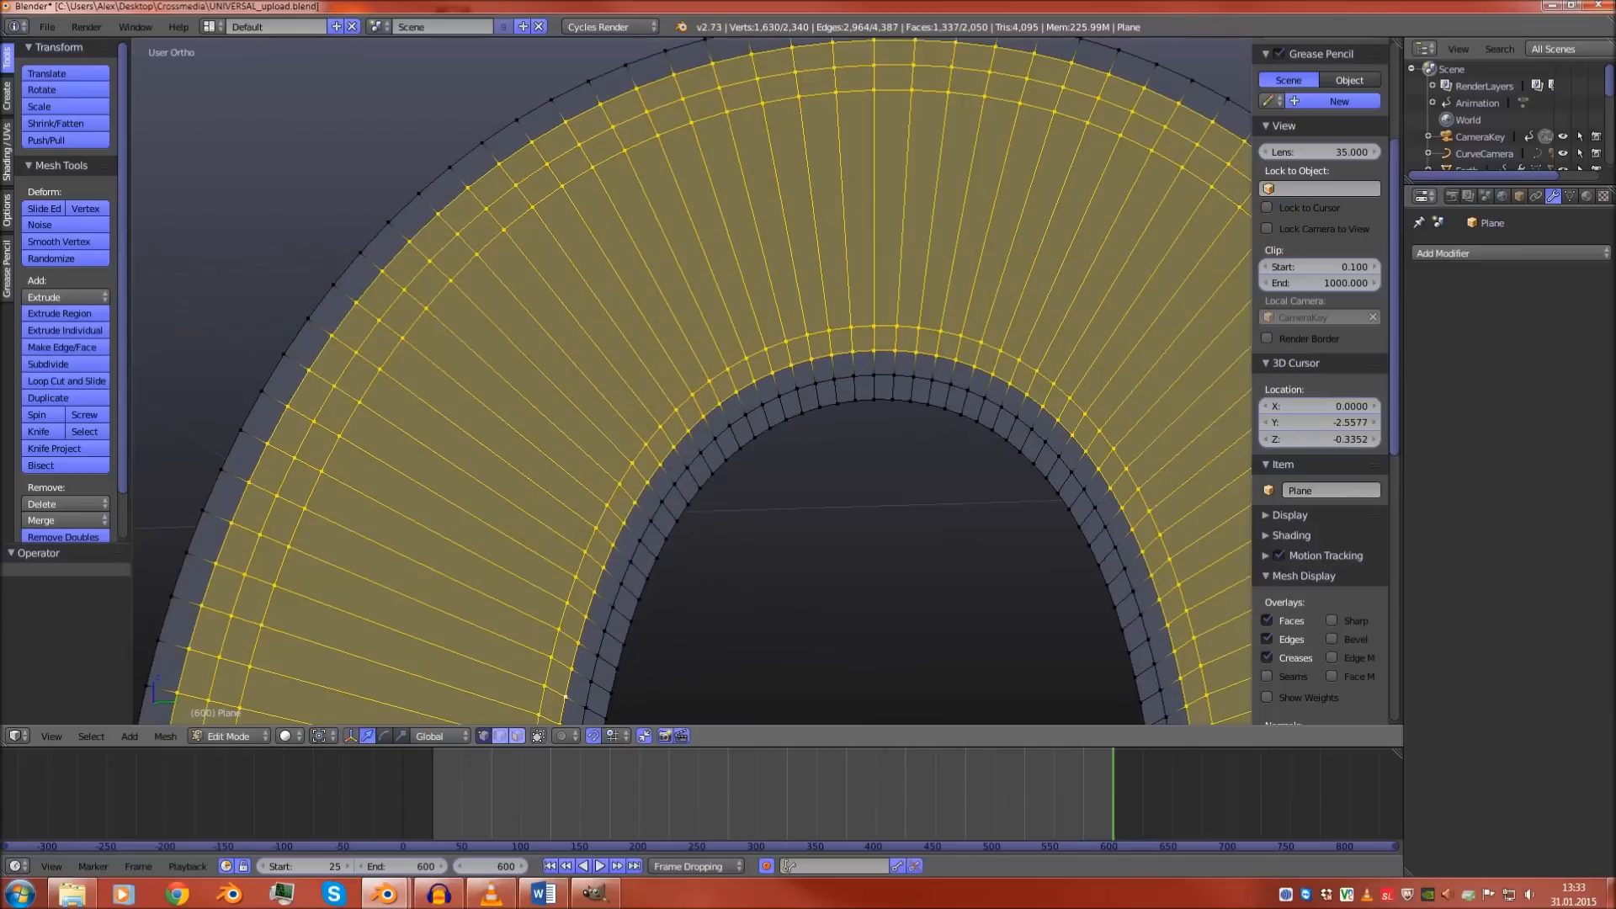
middle_drag(303, 513, 1073, 429)
Restore the first extrusion and deselect the outermost selected loops of the M, the 3 and both borders of the 0
key(ctrl+shift+z)
key(ctrl+shift+z)
alt+shift+right_click(277, 429)
scroll(278, 429, down, 7)
scroll(484, 413, up, 5)
scroll(690, 379, up, 2)
alt+shift+right_click(760, 468)
scroll(692, 421, down, 4)
shift+middle_drag(421, 421, 1082, 450)
scroll(693, 381, down, 3)
shift+middle_drag(421, 438, 532, 513)
scroll(620, 471, up, 5)
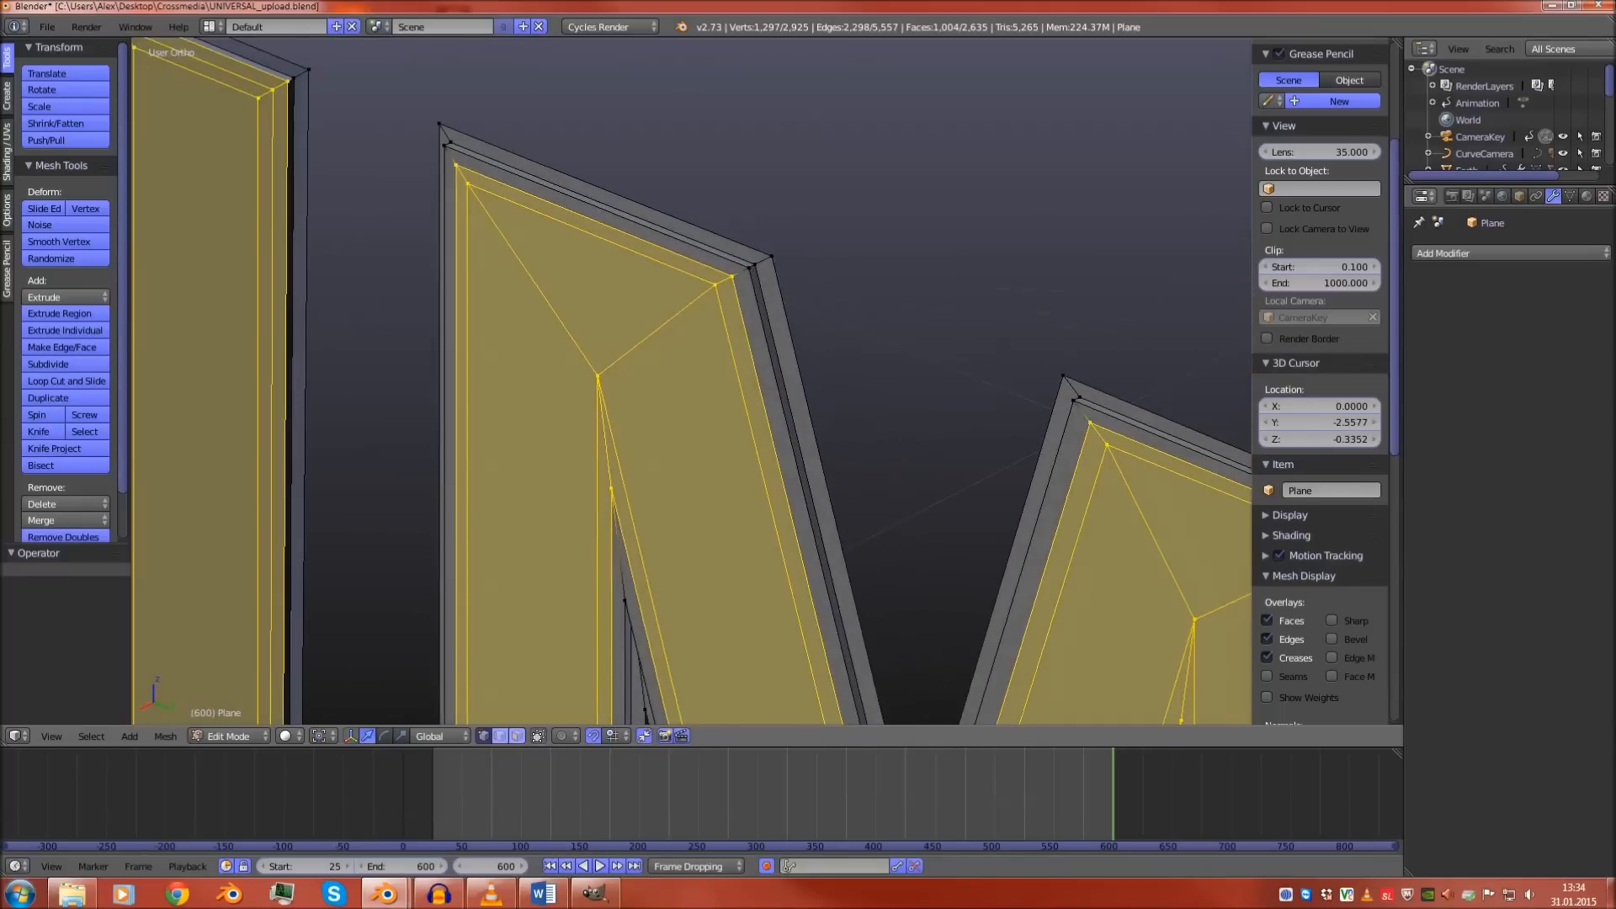
Deselect the N's outermost selected loop and the D's outer and inner border loops
shift+middle_drag(505, 387, 919, 623)
alt+shift+right_click(708, 471)
scroll(692, 381, down, 5)
shift+middle_drag(590, 405, 981, 609)
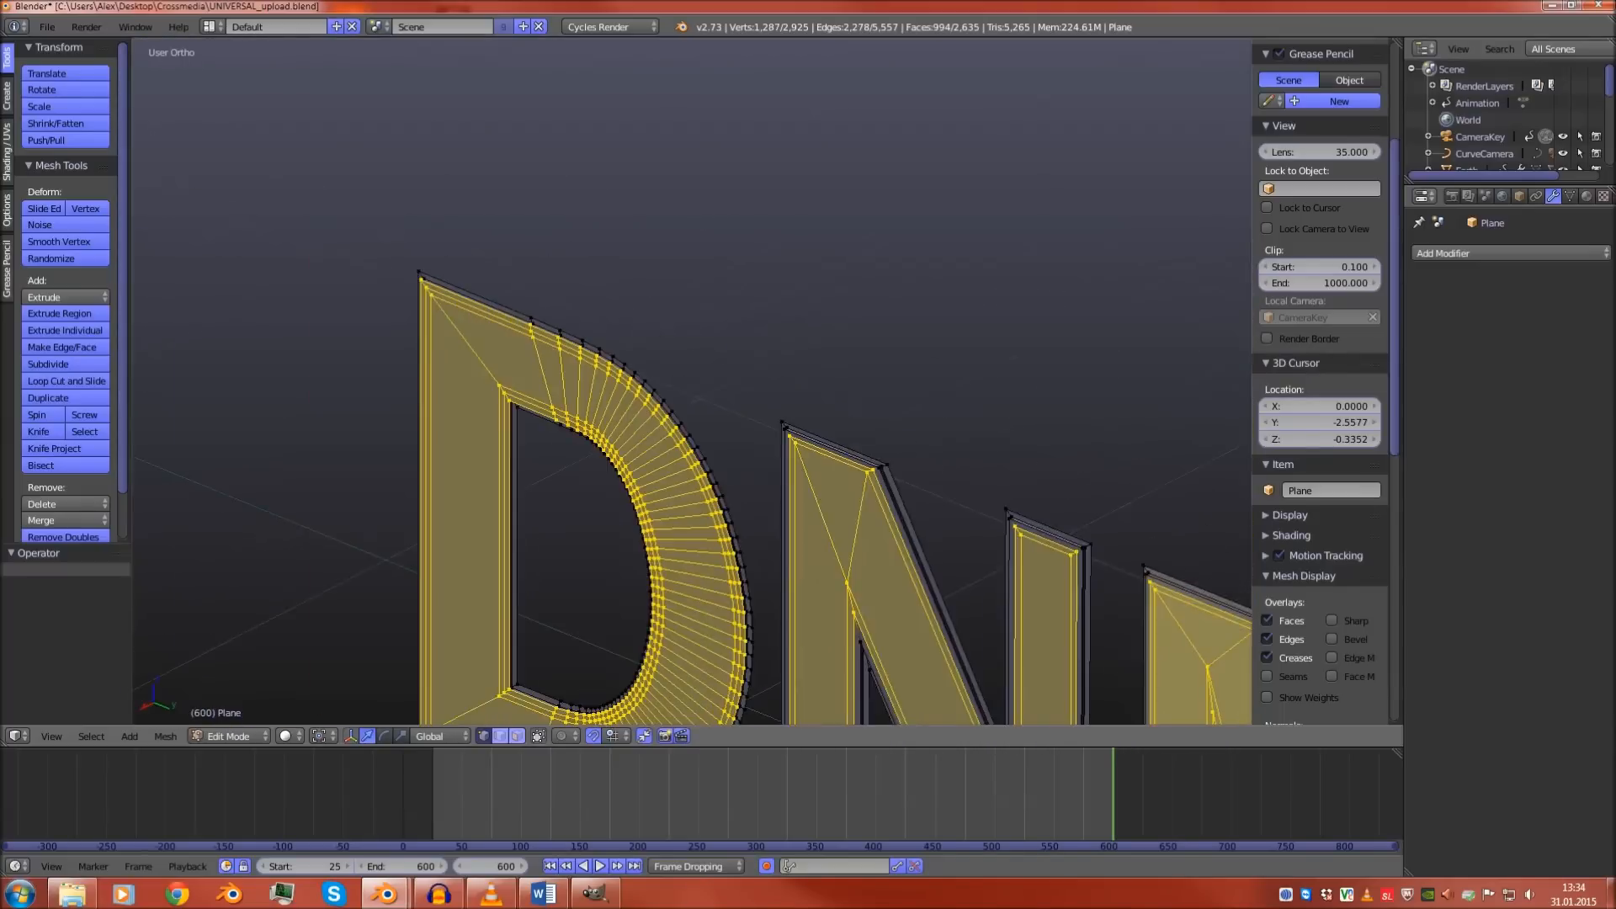
scroll(692, 382, up, 4)
alt+shift+right_click(632, 442)
scroll(692, 382, down, 1)
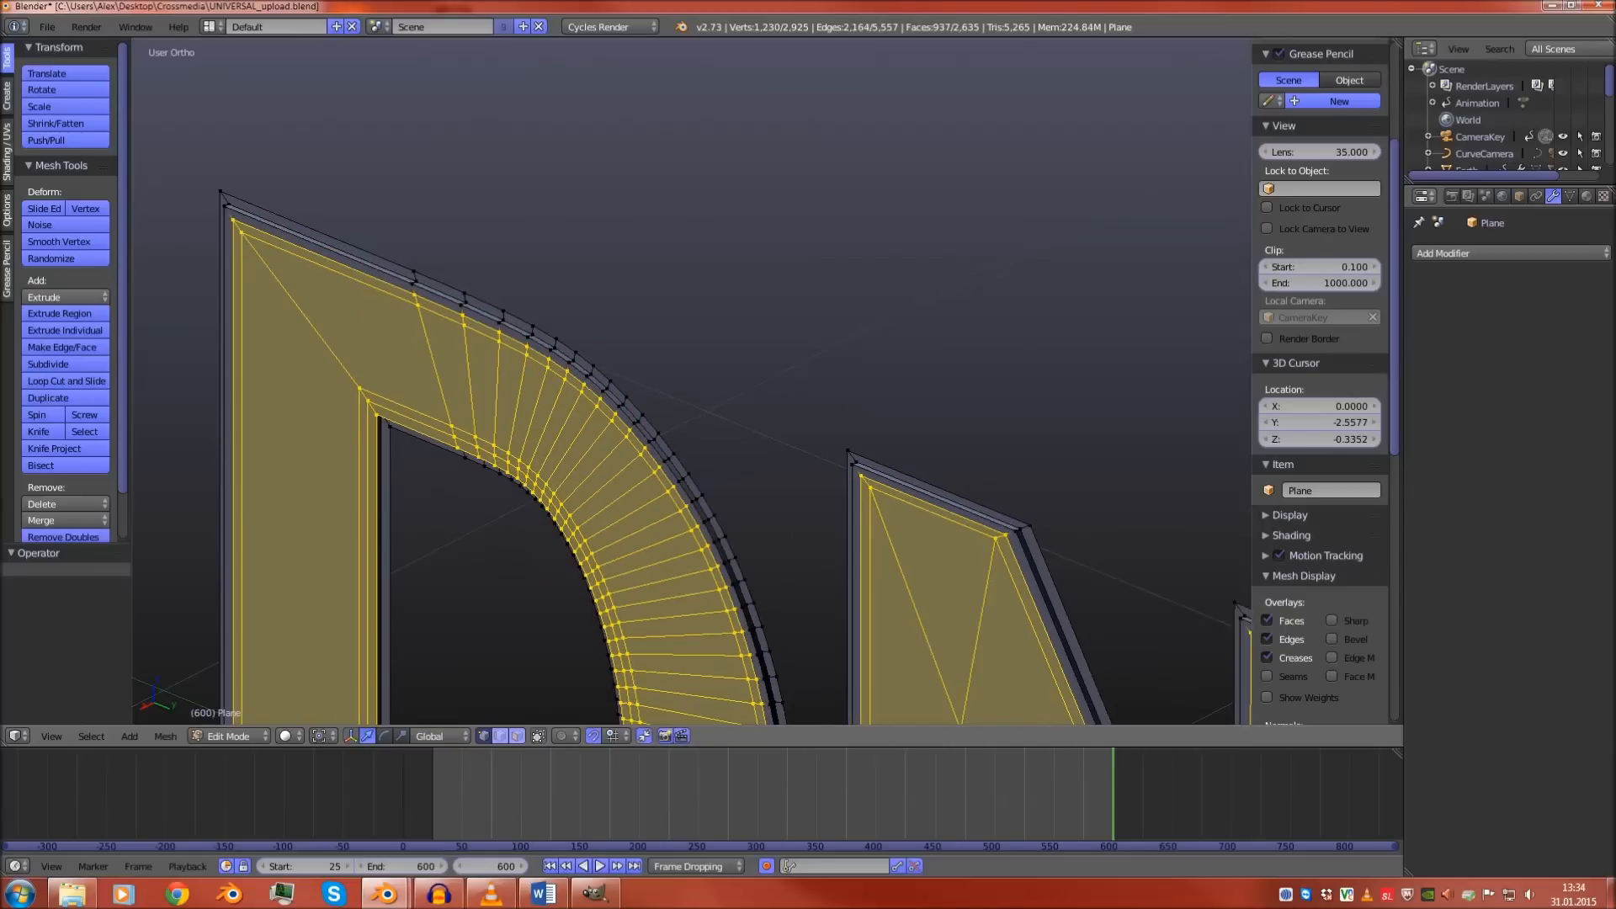
middle_drag(632, 442, 654, 405)
Extrude the narrowed selection of all letters and digits by about 0.030 along X
scroll(692, 381, down, 9)
shift+middle_drag(926, 437, 535, 362)
mouse_move(724, 379)
middle_down()
mouse_move(585, 375)
mouse_move(699, 363)
mouse_move(721, 382)
middle_up()
scroll(692, 382, up, 3)
scroll(692, 381, up, 3)
shift+middle_drag(825, 337, 532, 504)
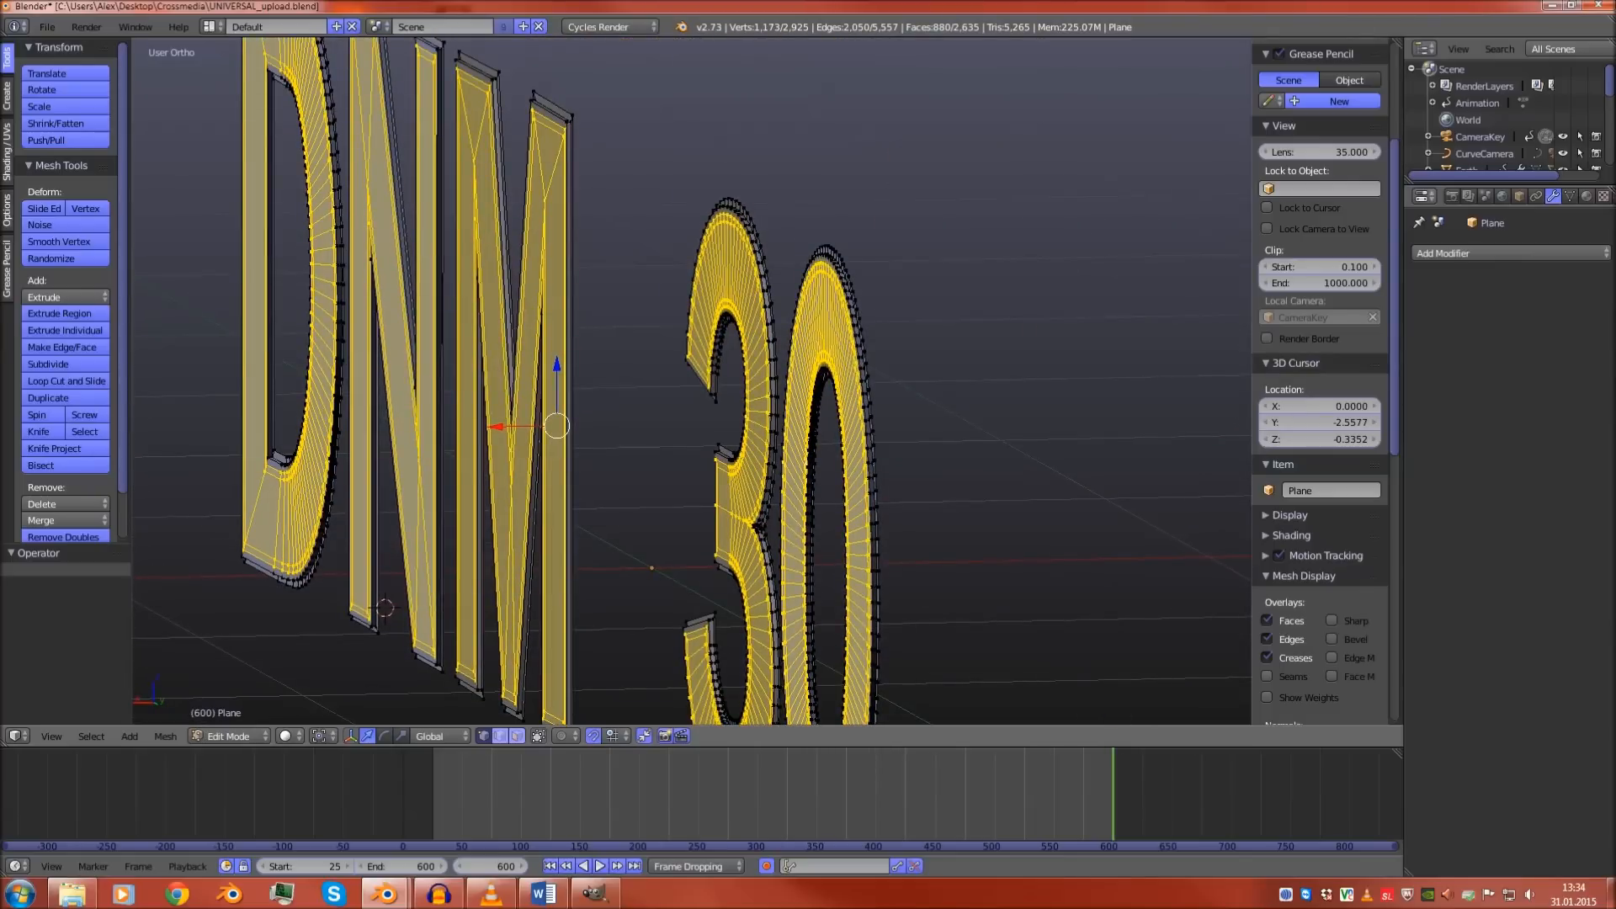
shift+middle_drag(532, 505, 812, 568)
scroll(692, 382, up, 1)
shift+middle_drag(505, 261, 1170, 647)
scroll(692, 382, up, 2)
key(e)
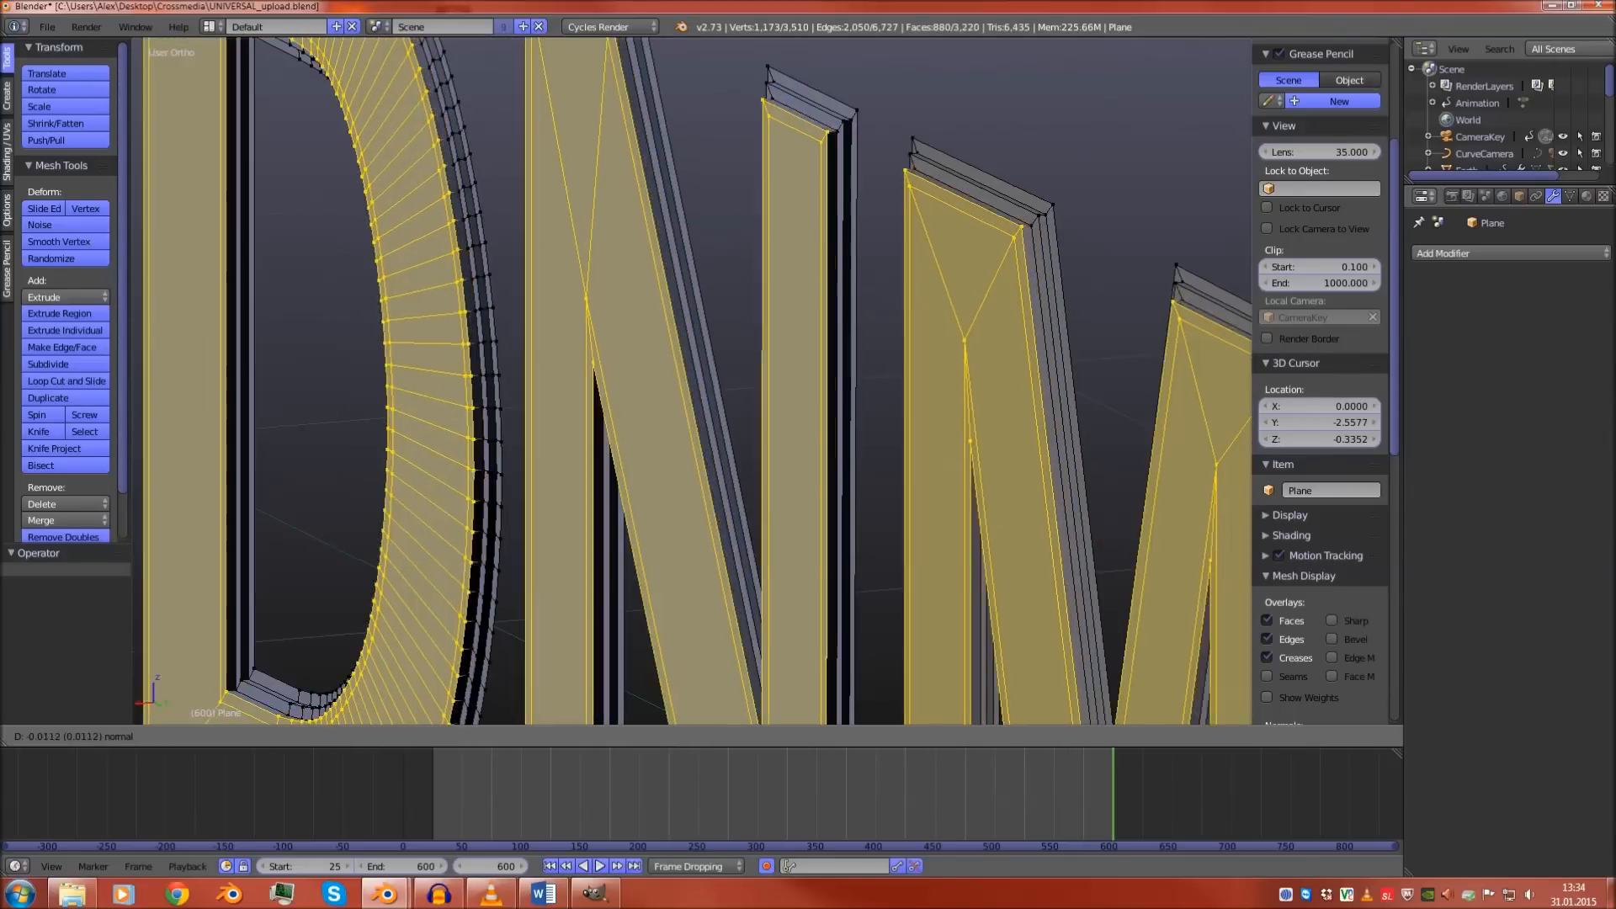
key(Return)
Deselect the N's outermost selected edge loop on the newly extruded surface
scroll(692, 382, down, 3)
middle_drag(692, 382, 917, 468)
alt+shift+right_click(791, 421)
scroll(791, 421, down, 3)
scroll(918, 468, up, 1)
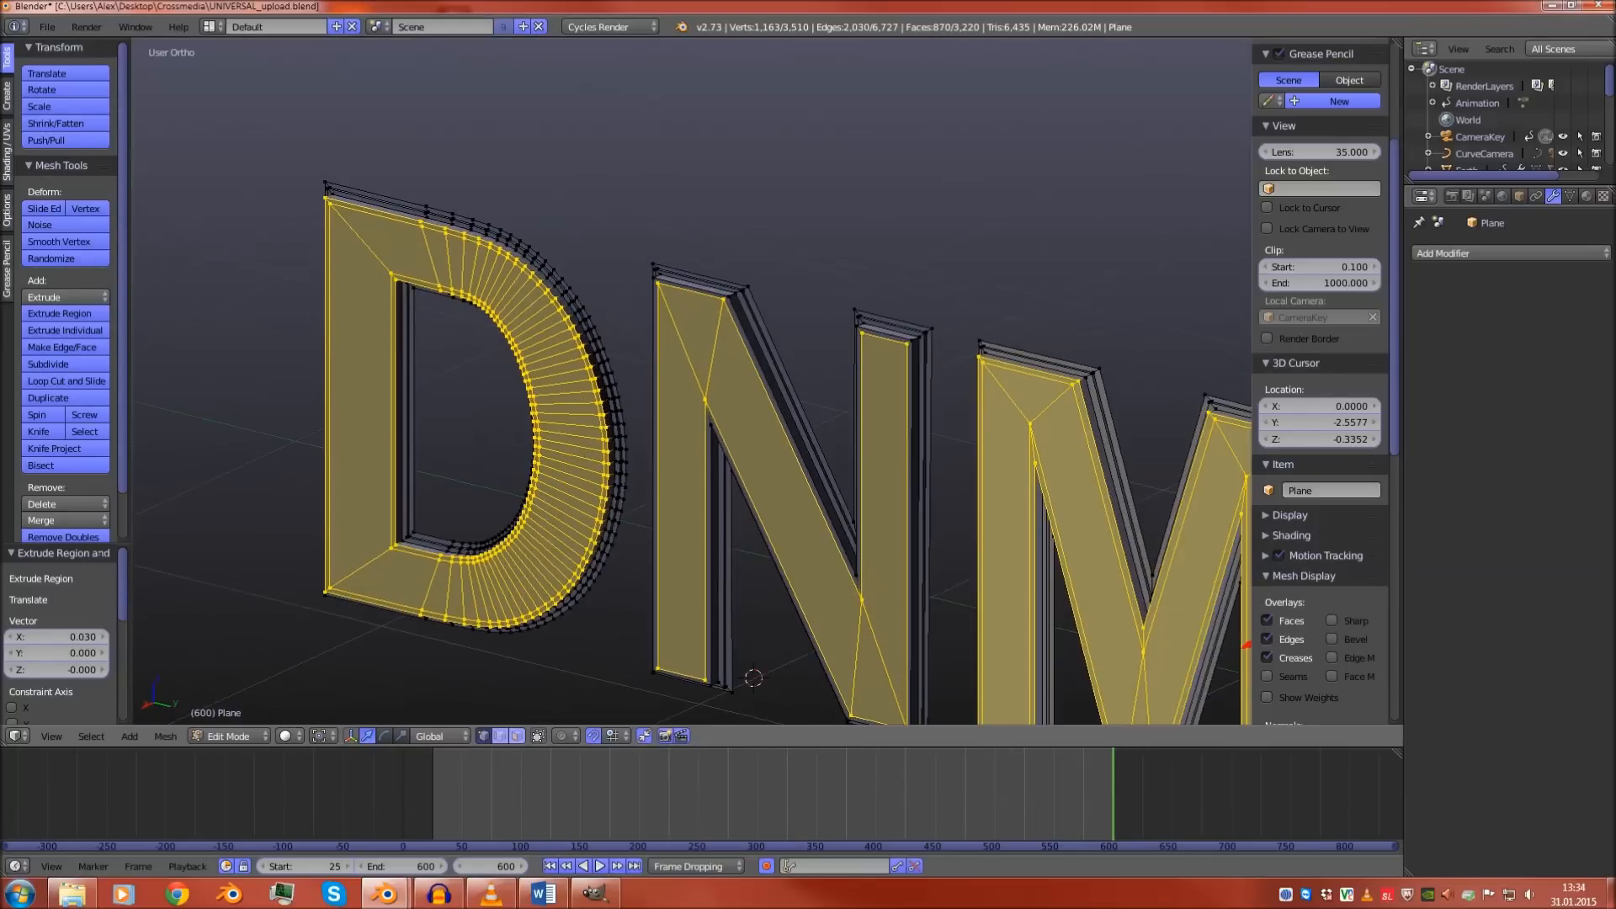
Deselect the D's outer border loop and the 3's outermost selected edge loop on the newly extruded surface
scroll(690, 378, down, 4)
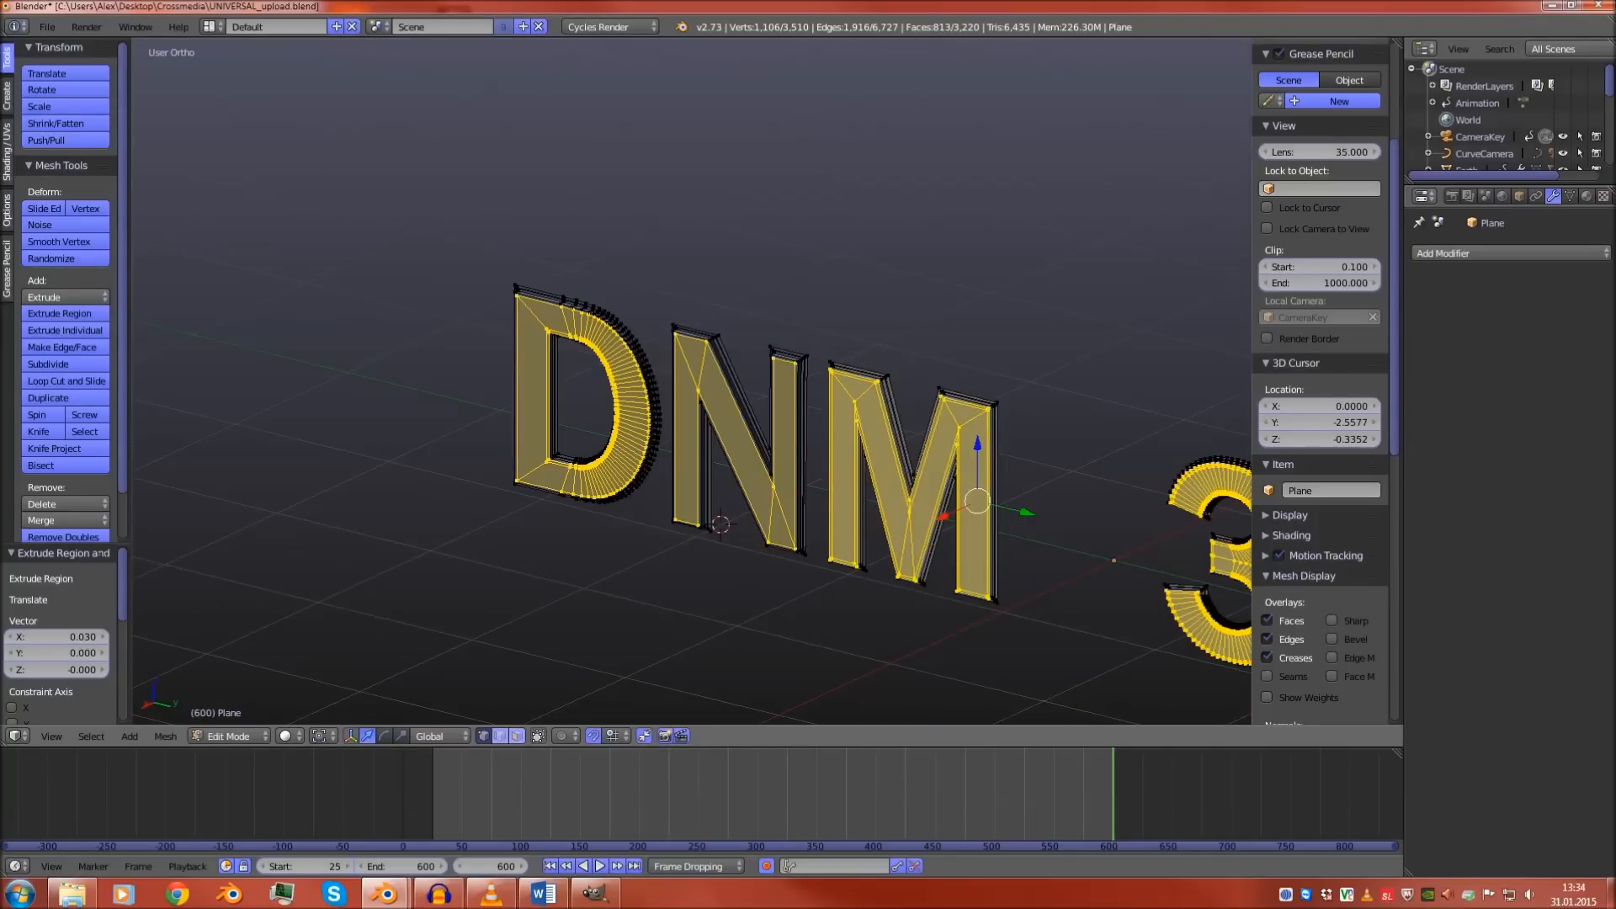
shift+middle_drag(1179, 505, 670, 417)
scroll(669, 417, up, 10)
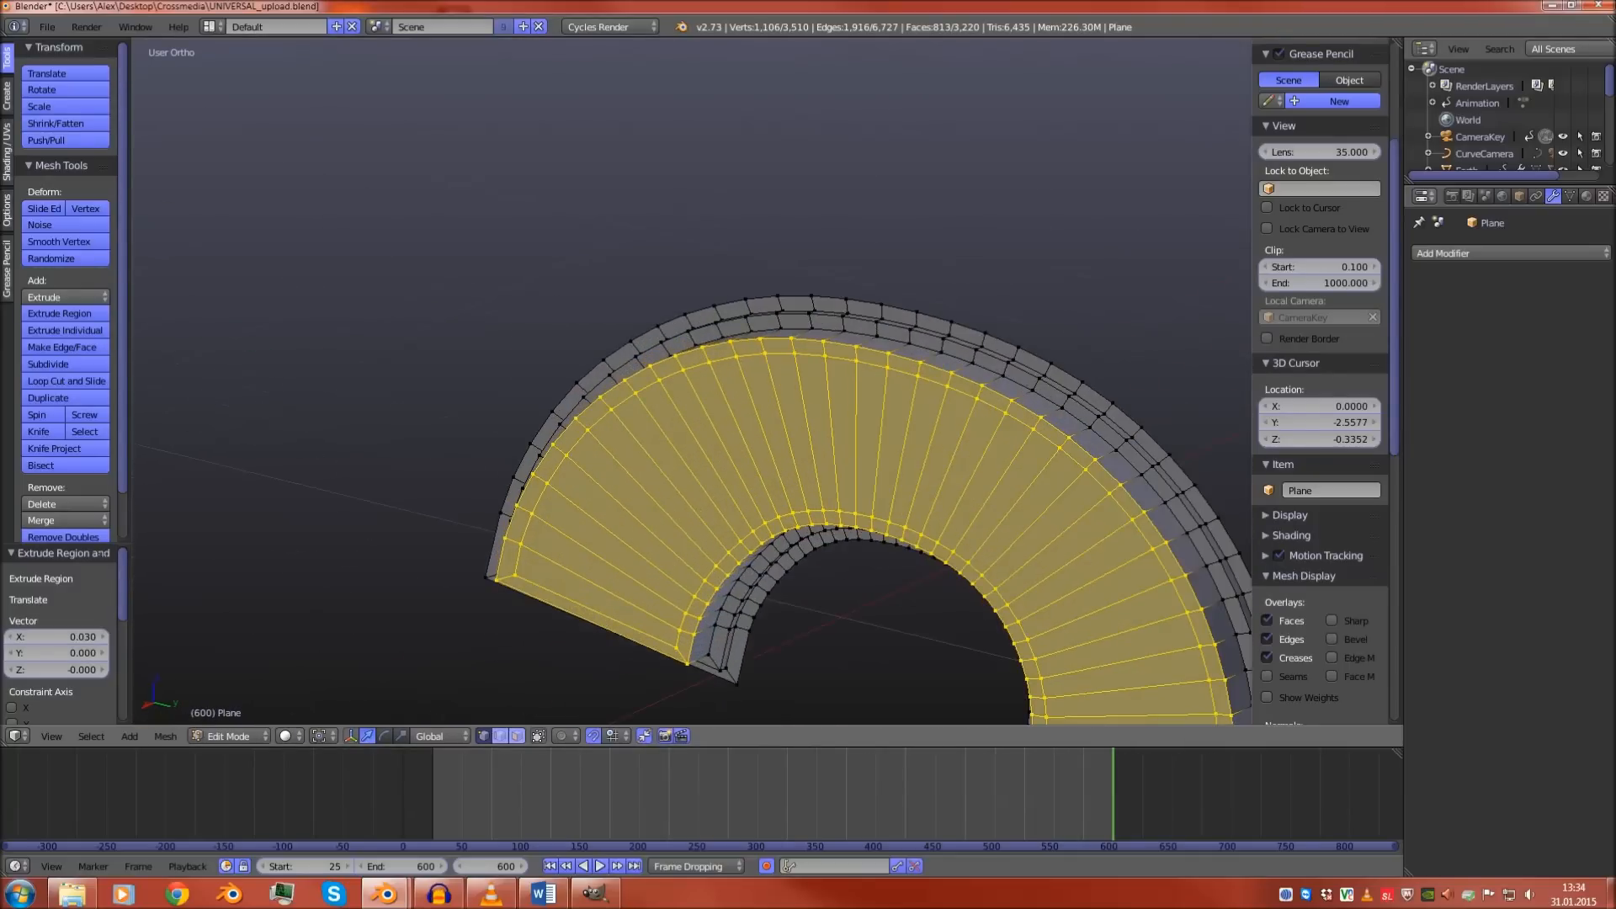
alt+shift+right_click(825, 340)
Deselect the outer and inner border loops of the 0
scroll(825, 340, down, 5)
shift+middle_drag(1094, 362, 731, 387)
scroll(731, 387, up, 4)
alt+shift+right_click(876, 366)
scroll(875, 367, down, 5)
shift+middle_drag(875, 366, 805, 315)
scroll(805, 315, up, 8)
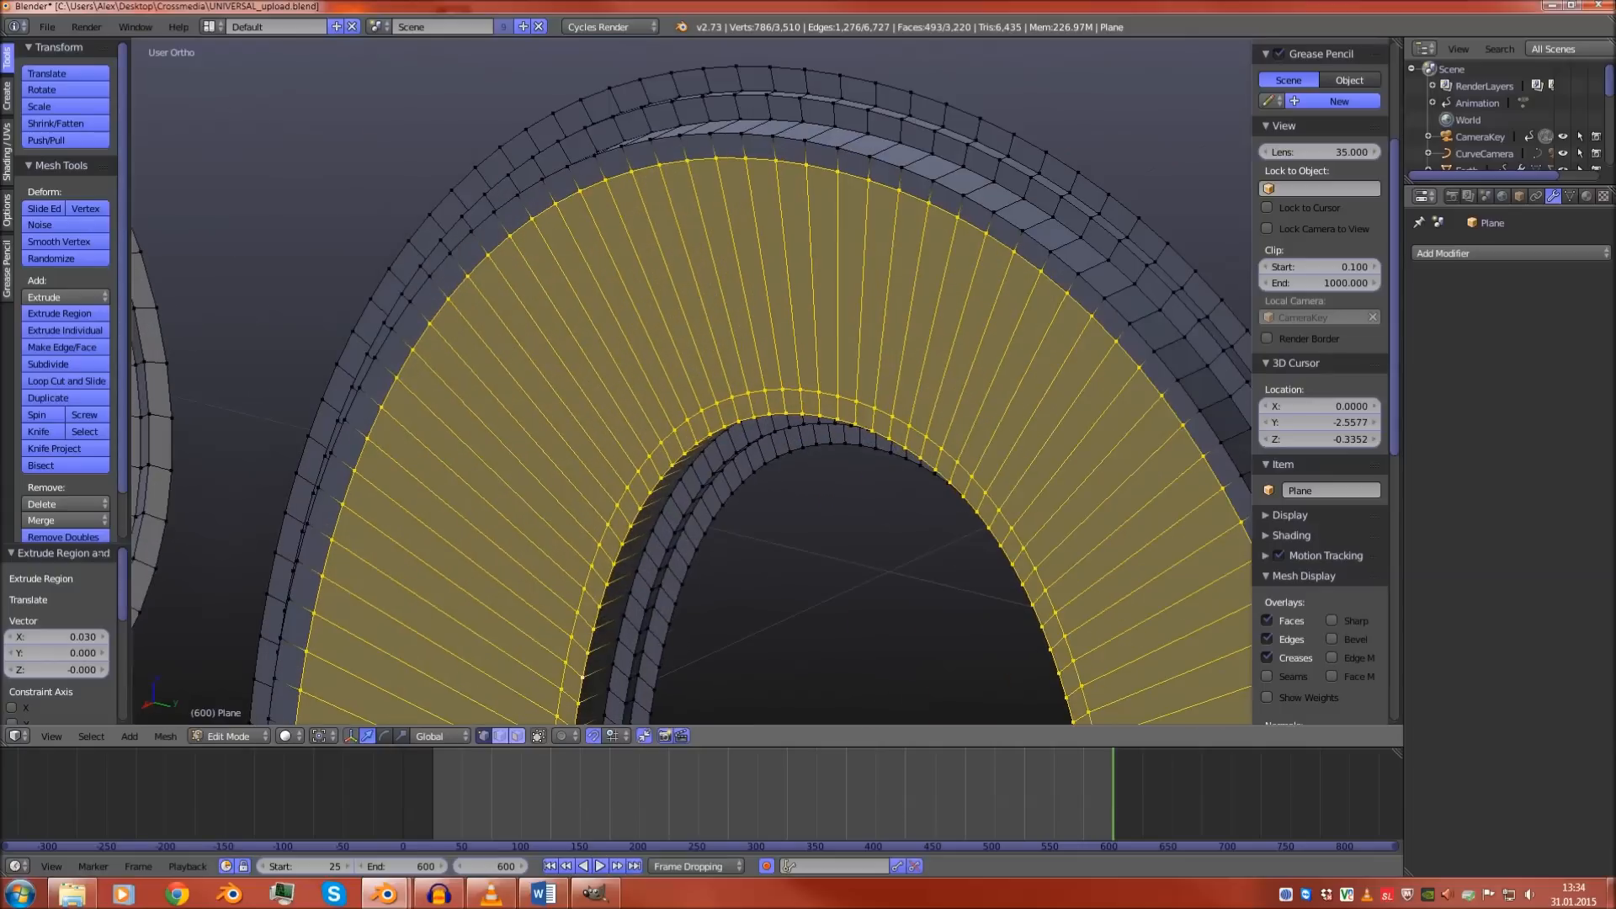
alt+shift+right_click(808, 415)
Deselect the M's outermost selected edge loop and the D's inner border loop
scroll(808, 415, down, 5)
shift+middle_drag(809, 415, 1140, 438)
scroll(1140, 438, up, 4)
scroll(1140, 438, down, 4)
shift+middle_drag(505, 362, 1061, 459)
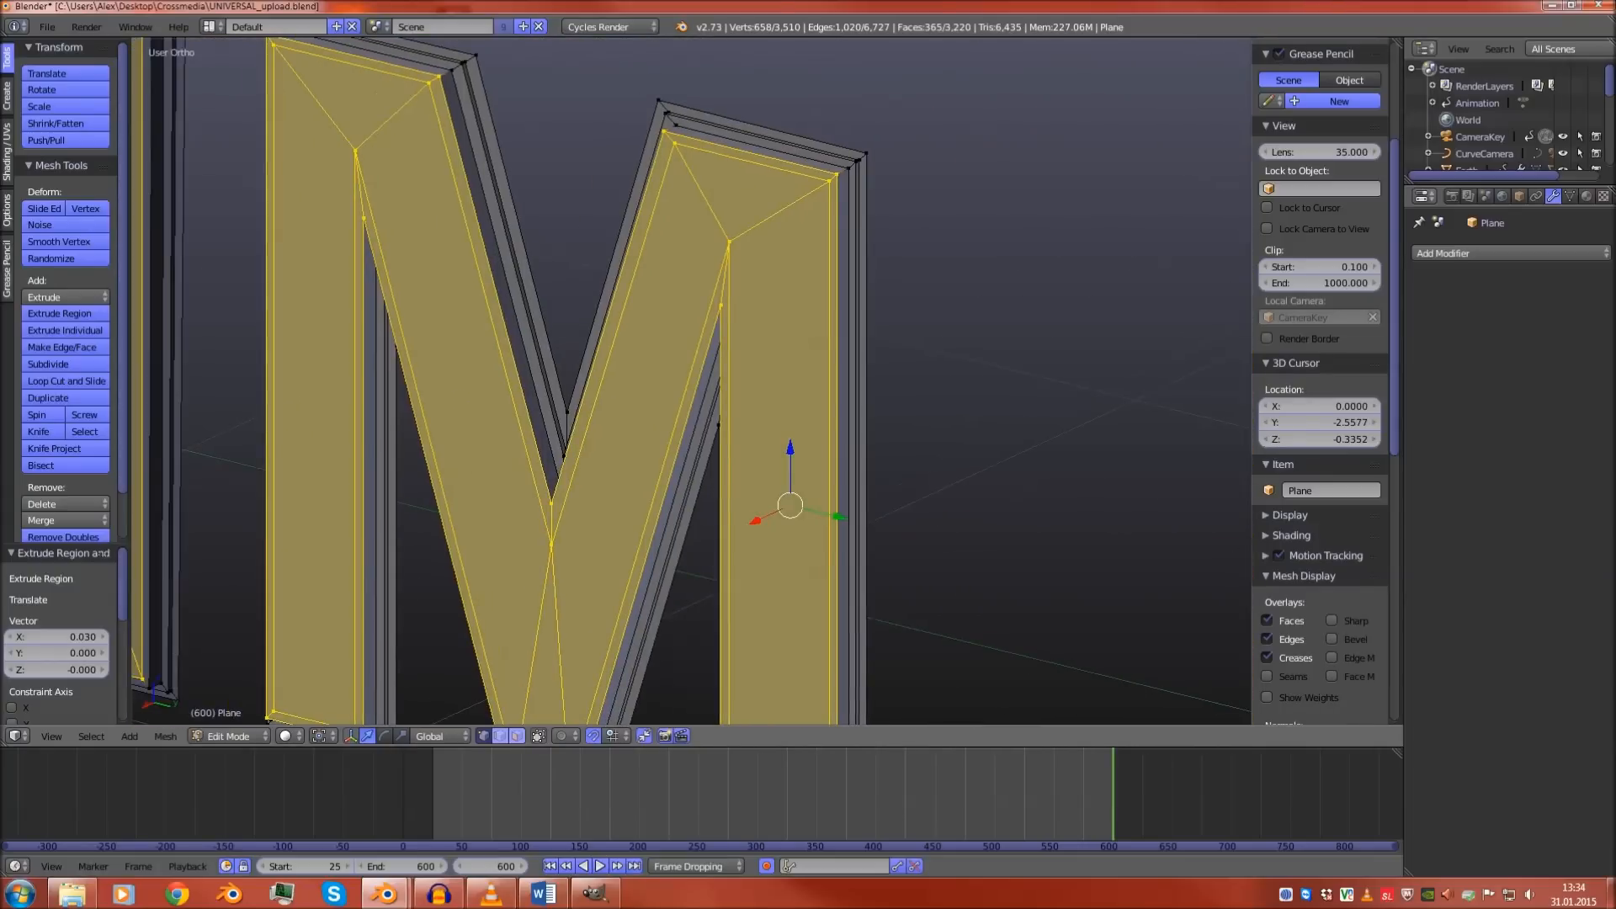
alt+shift+right_click(837, 379)
scroll(838, 379, down, 5)
shift+middle_drag(590, 379, 1044, 466)
scroll(1044, 466, up, 6)
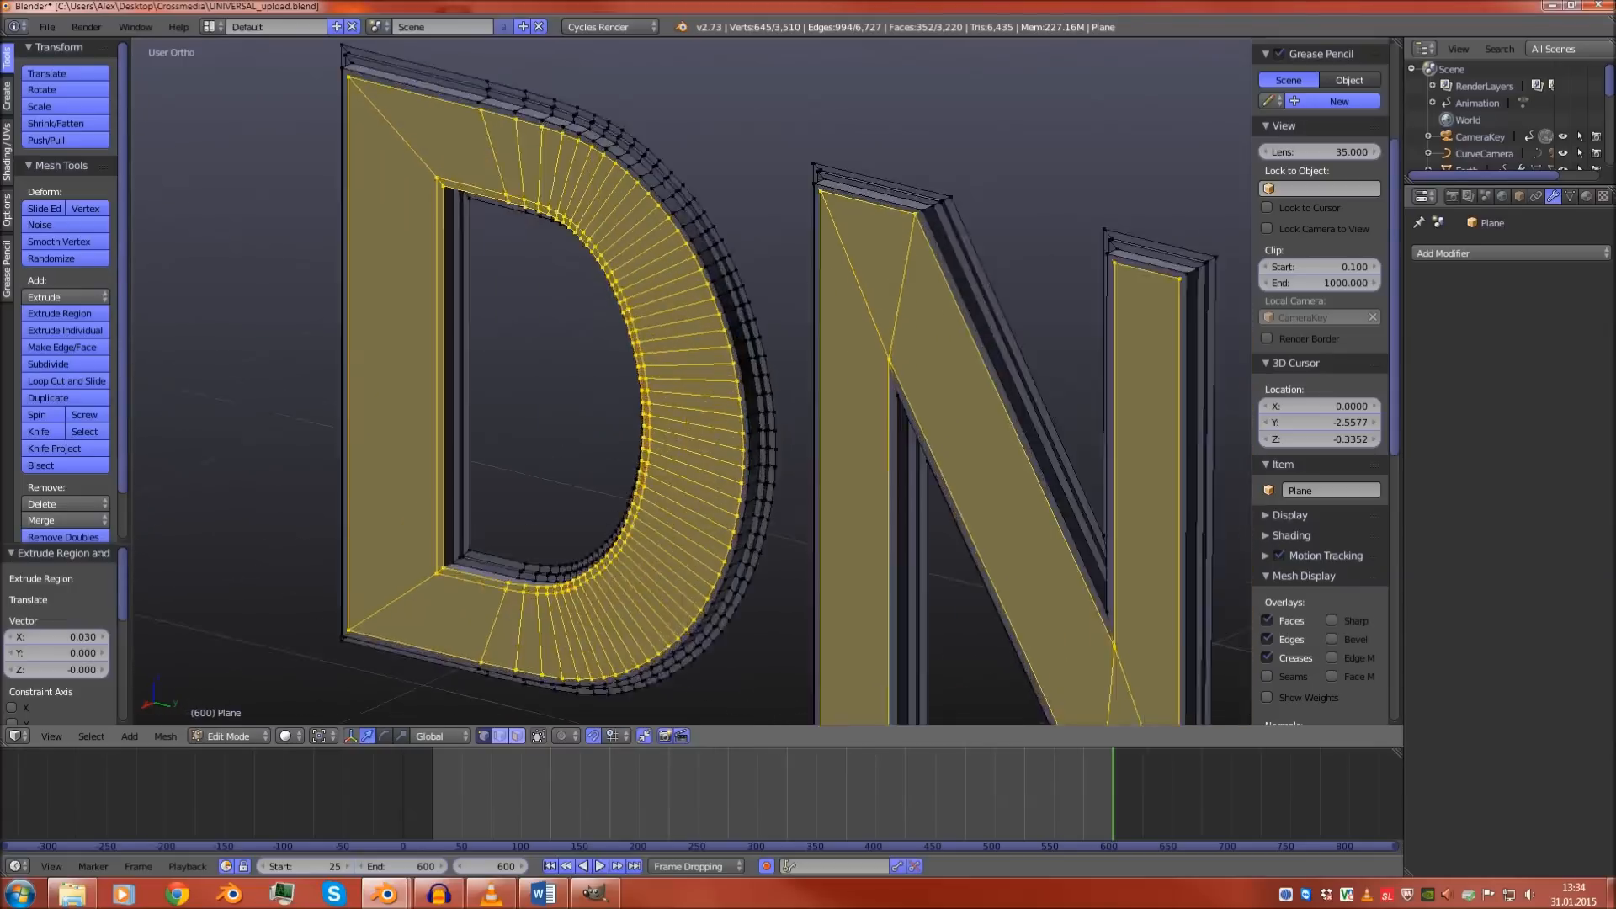
alt+shift+right_click(626, 413)
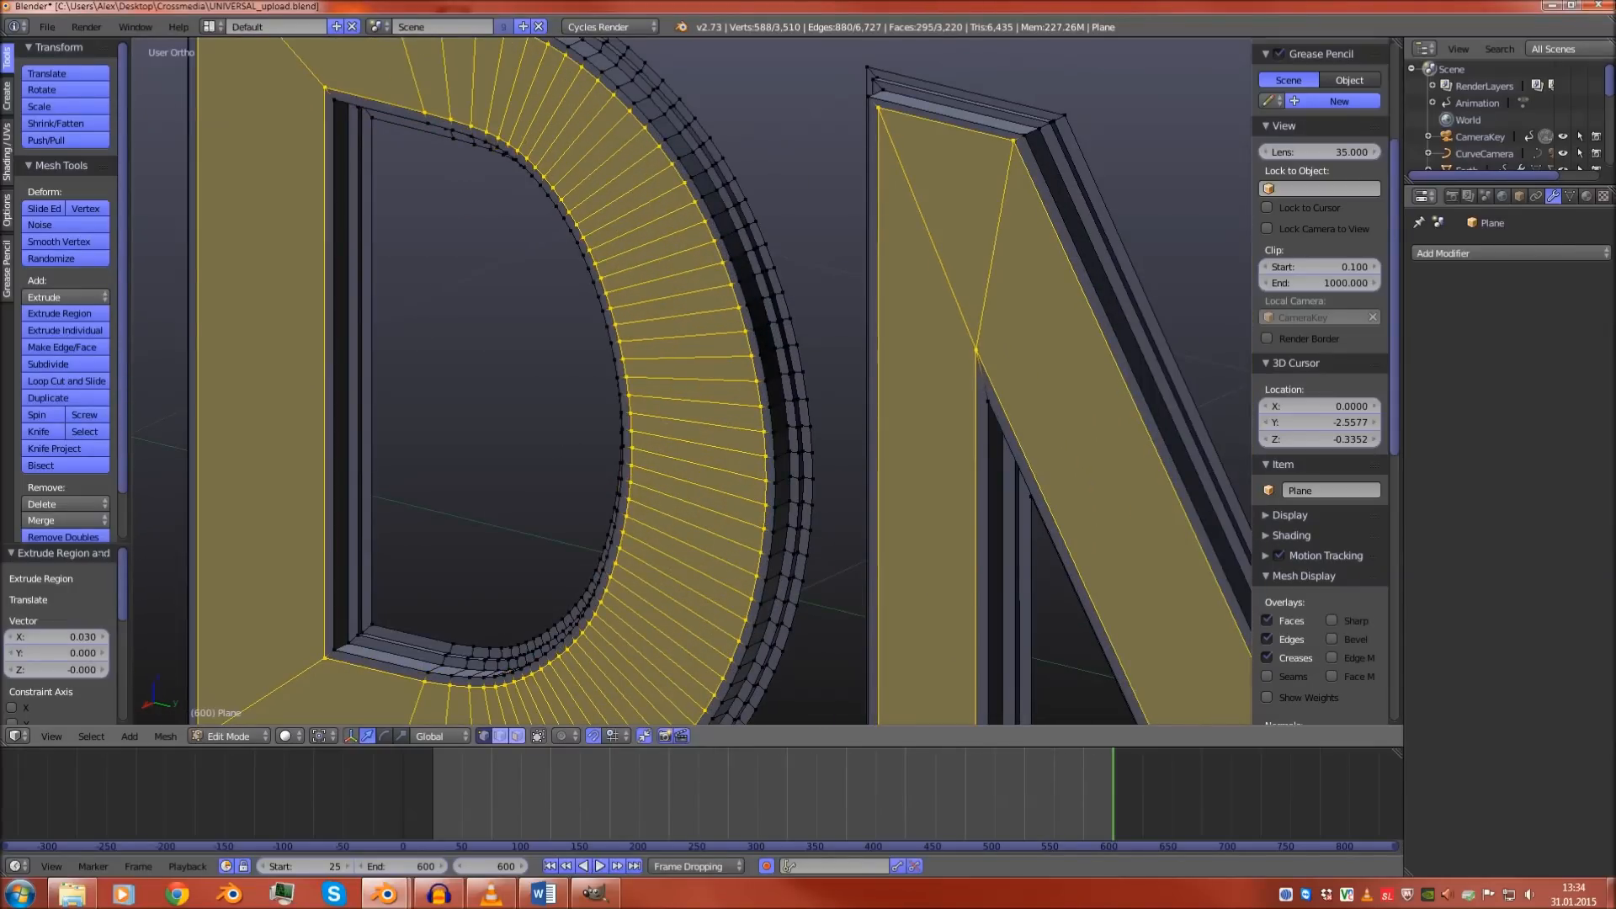
Extrude the narrowed front faces of all letters and digits inward by about -0.008 along X
scroll(626, 413, down, 6)
shift+middle_drag(968, 471, 339, 306)
scroll(692, 381, up, 3)
shift+middle_drag(926, 379, 502, 381)
scroll(501, 381, up, 5)
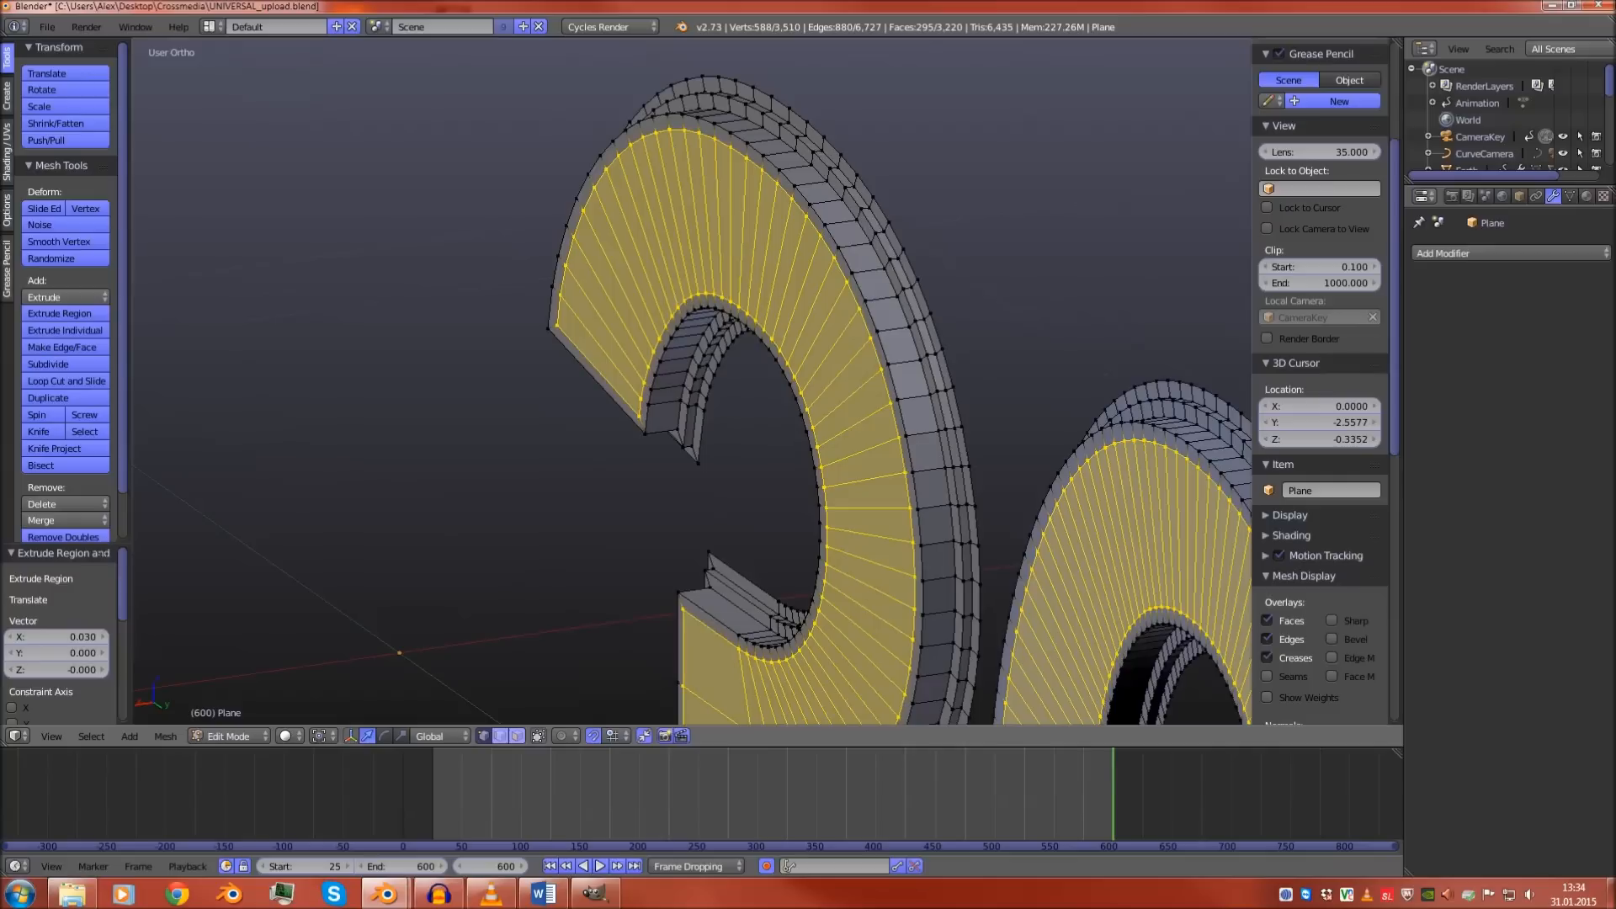
key(e)
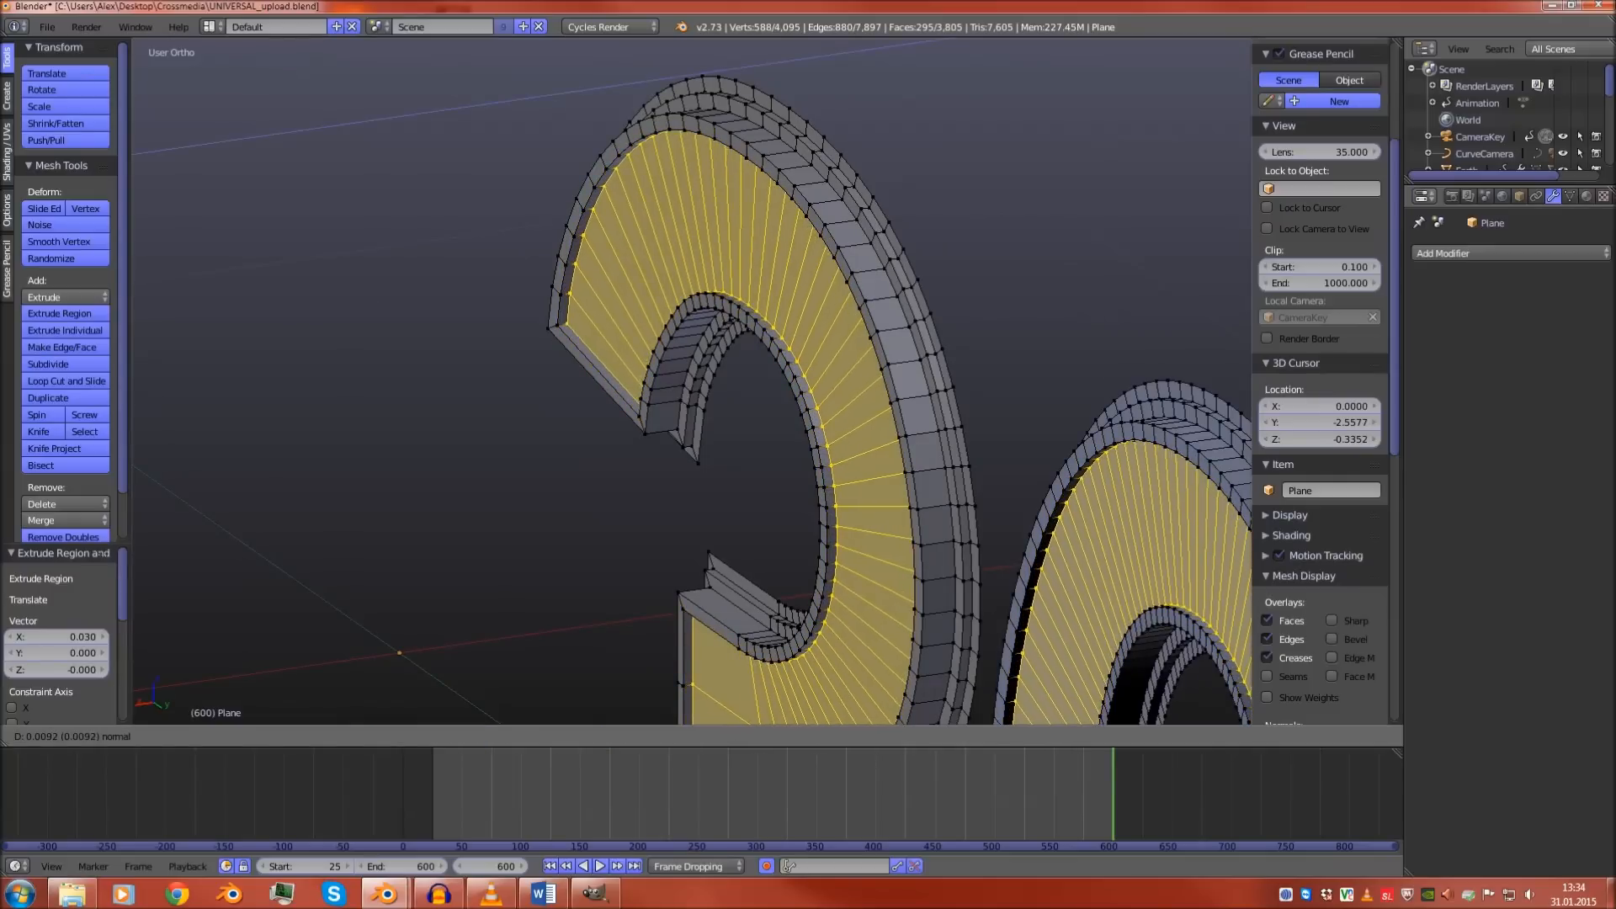
Add the edge loops bordering the recessed faces of the 3, the 0's outer side, the M and the N to the selection
scroll(692, 381, down, 3)
shift+middle_drag(800, 421, 587, 382)
scroll(587, 382, up, 4)
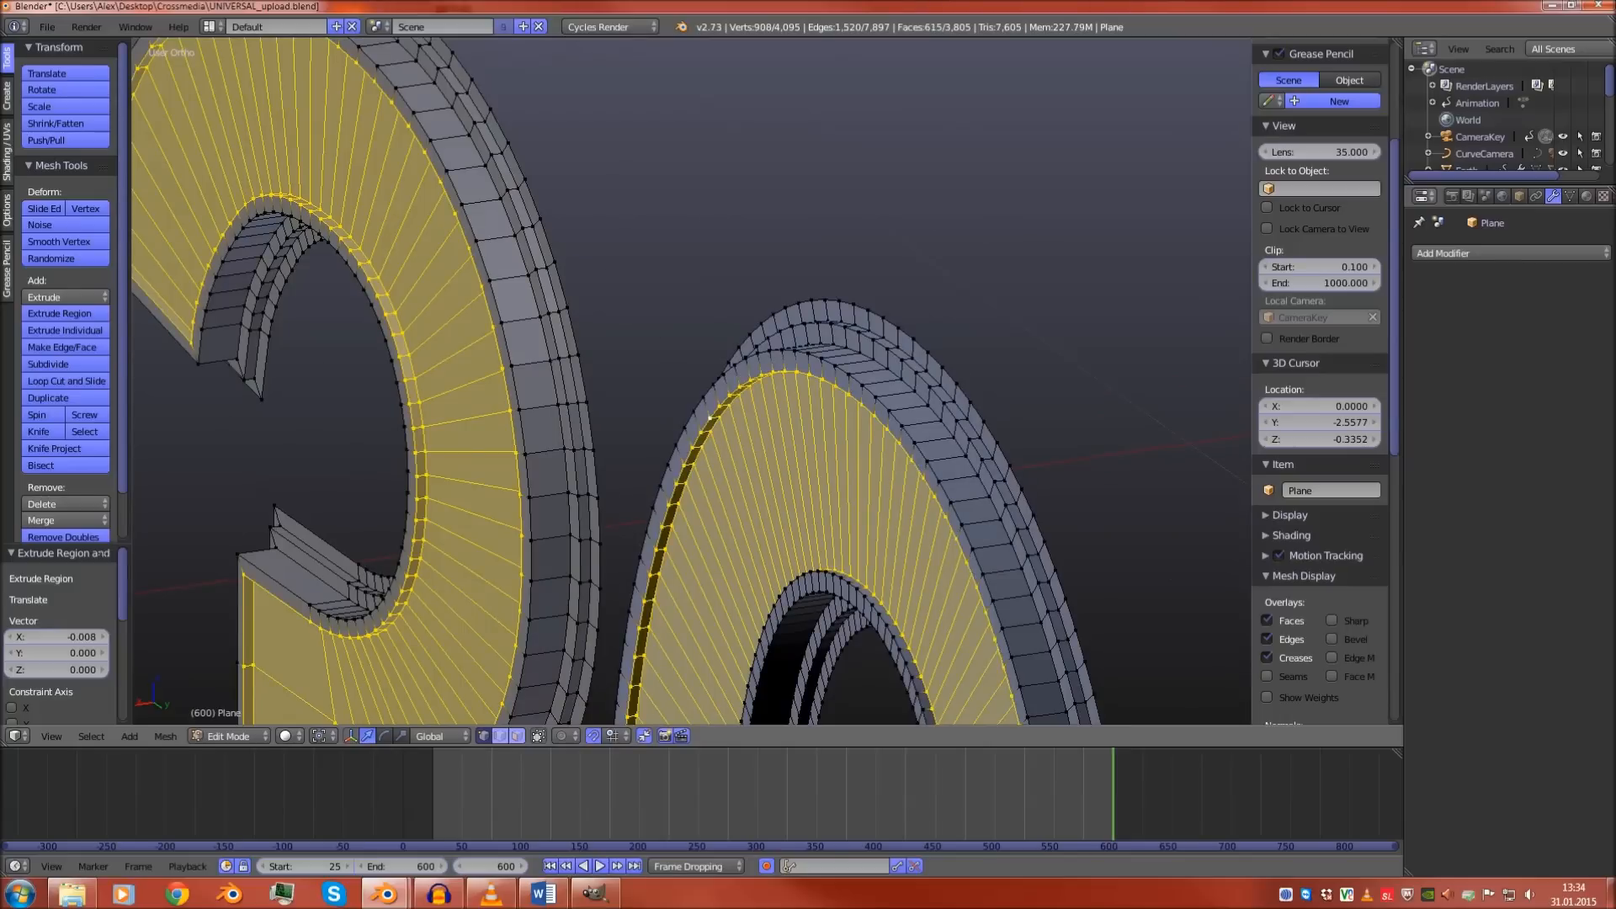
scroll(587, 382, down, 6)
shift+middle_drag(489, 320, 987, 543)
scroll(987, 543, up, 5)
alt+shift+right_click(691, 128)
shift+middle_drag(692, 127, 1085, 362)
alt+shift+right_click(675, 210)
Add the D's outer and inner recess border loops and the 0's inner one to the selection
shift+middle_drag(675, 210, 998, 385)
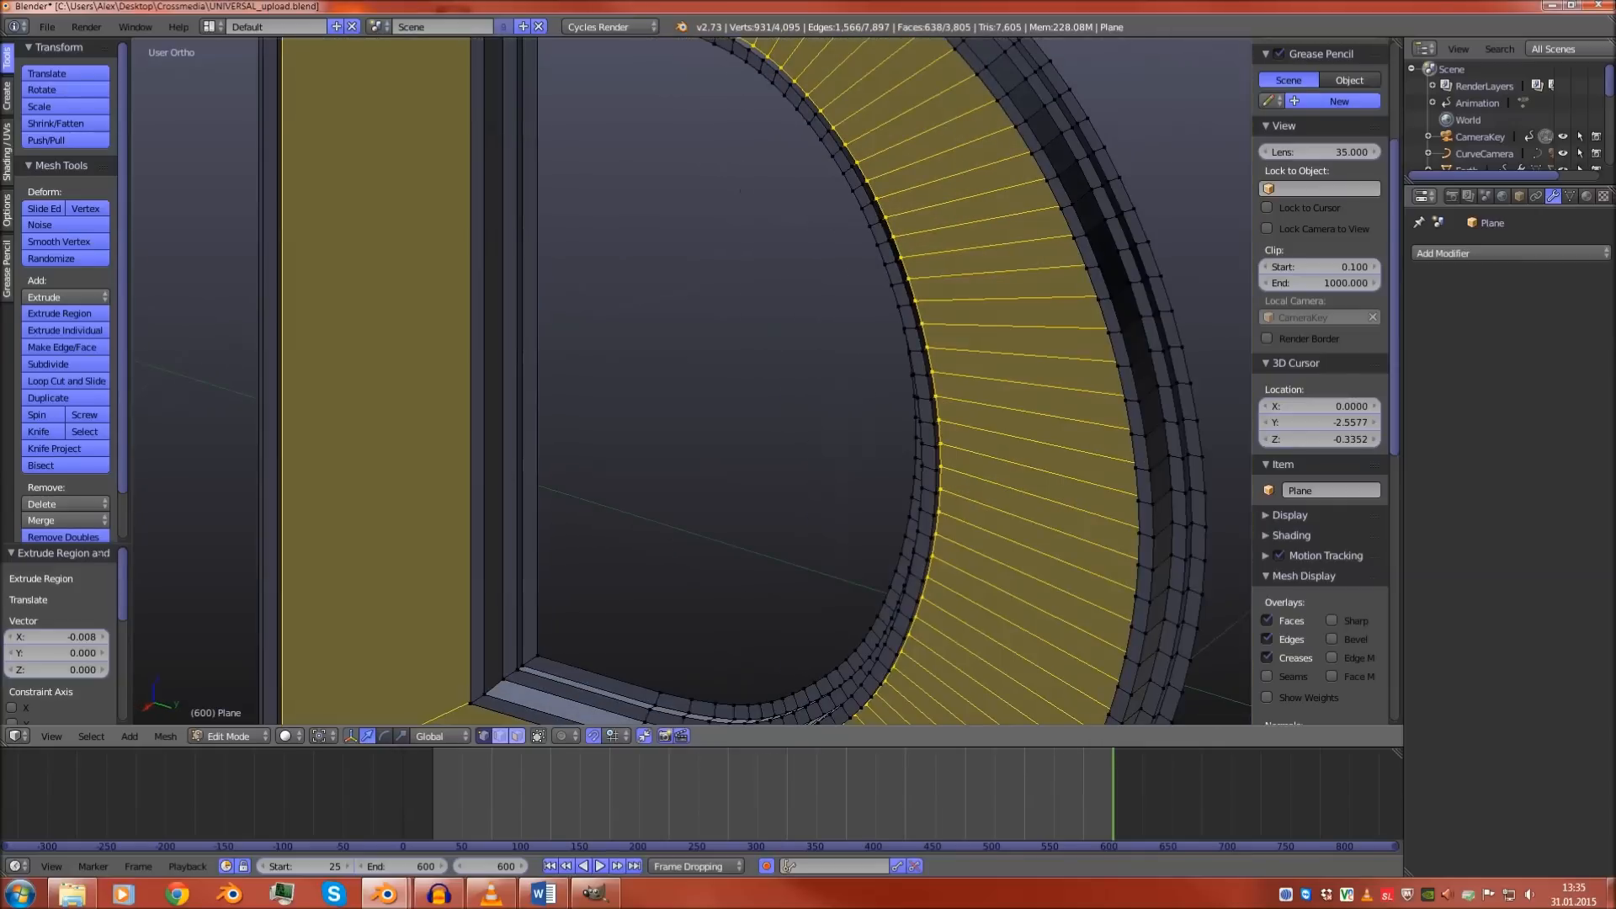
alt+shift+right_click(1130, 412)
scroll(1131, 413, down, 9)
shift+middle_drag(1131, 413, 53, 88)
scroll(692, 380, up, 9)
middle_drag(692, 381, 1006, 216)
alt+shift+right_click(800, 377)
scroll(800, 377, down, 8)
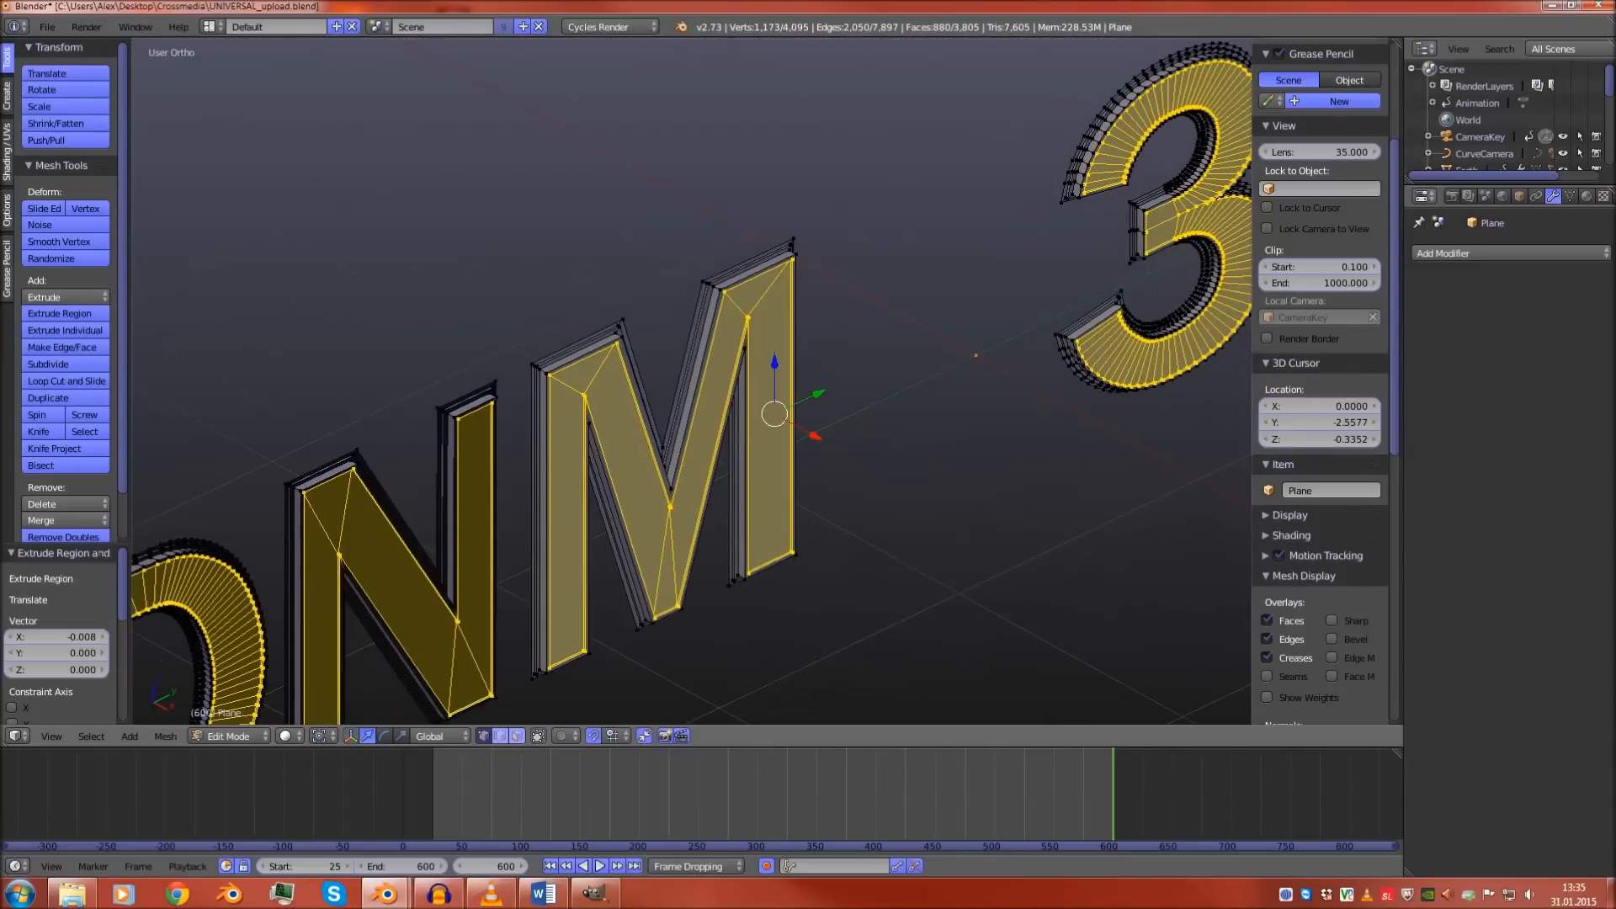
Add a material slot to the lettering mesh and give it the existing UNIVERSALGold material
click(1587, 195)
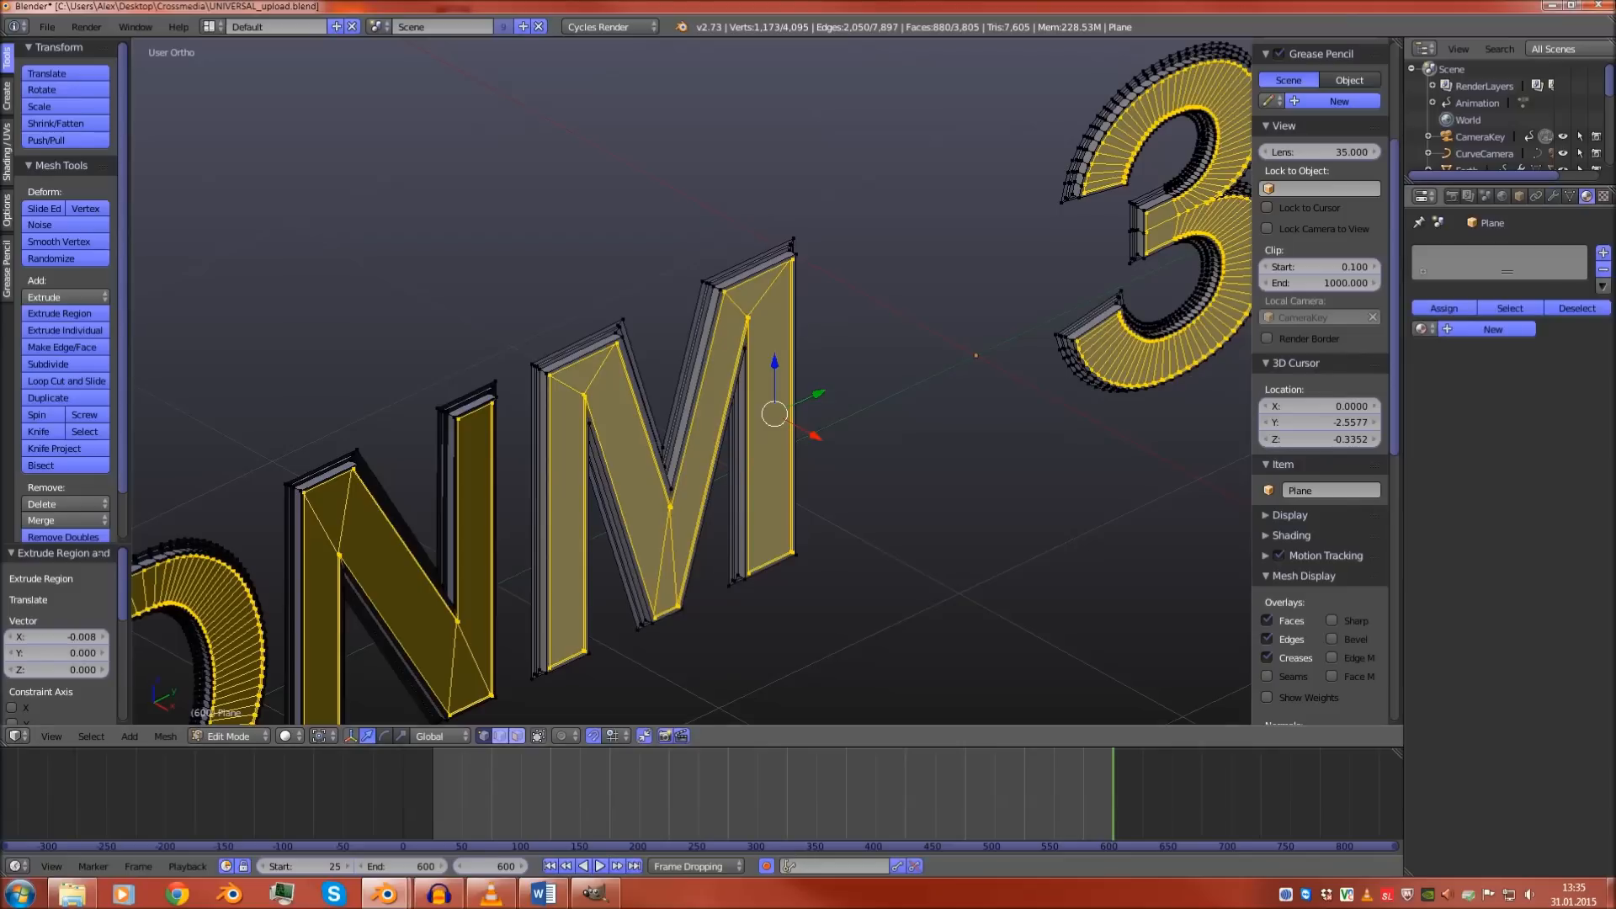
click(1422, 329)
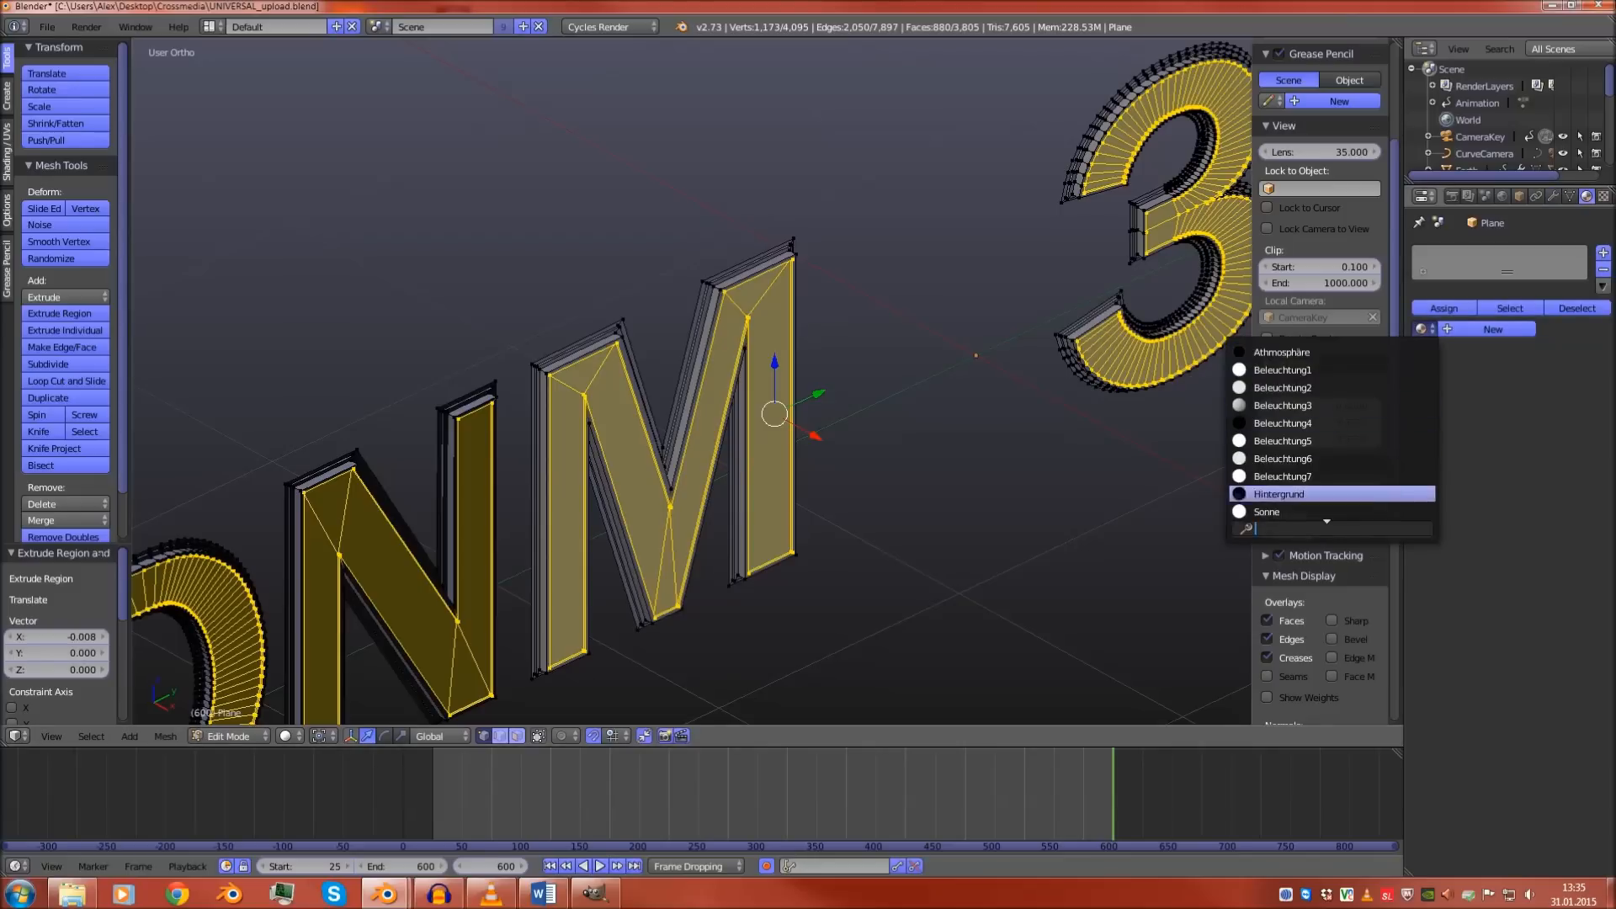
click(1314, 495)
click(1602, 252)
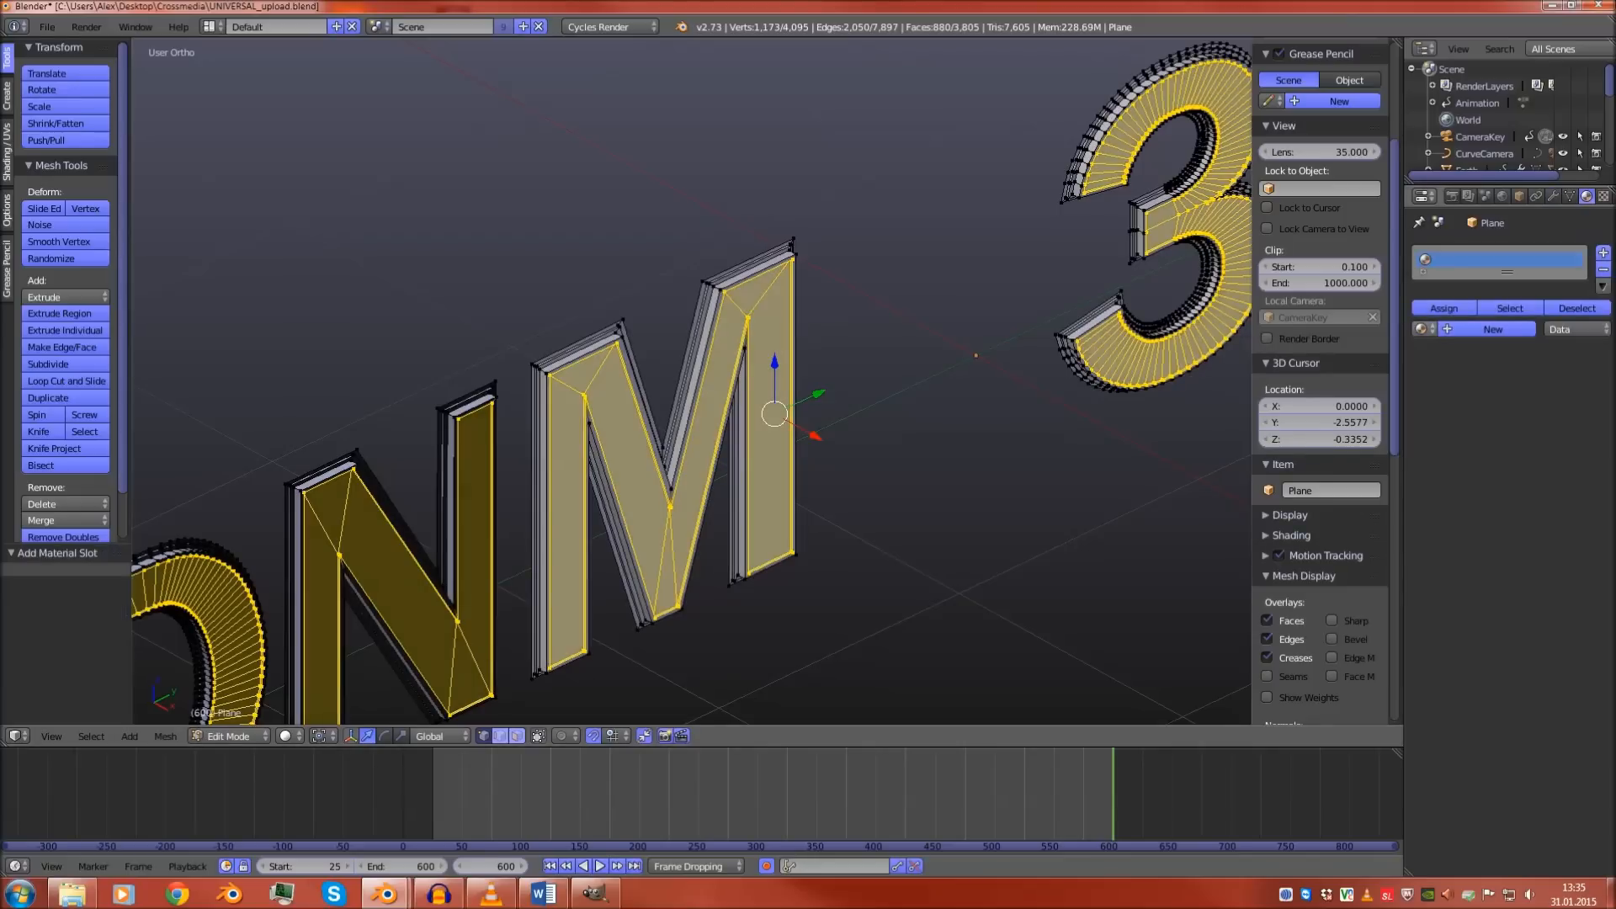
click(1422, 329)
scroll(1332, 432, down, 12)
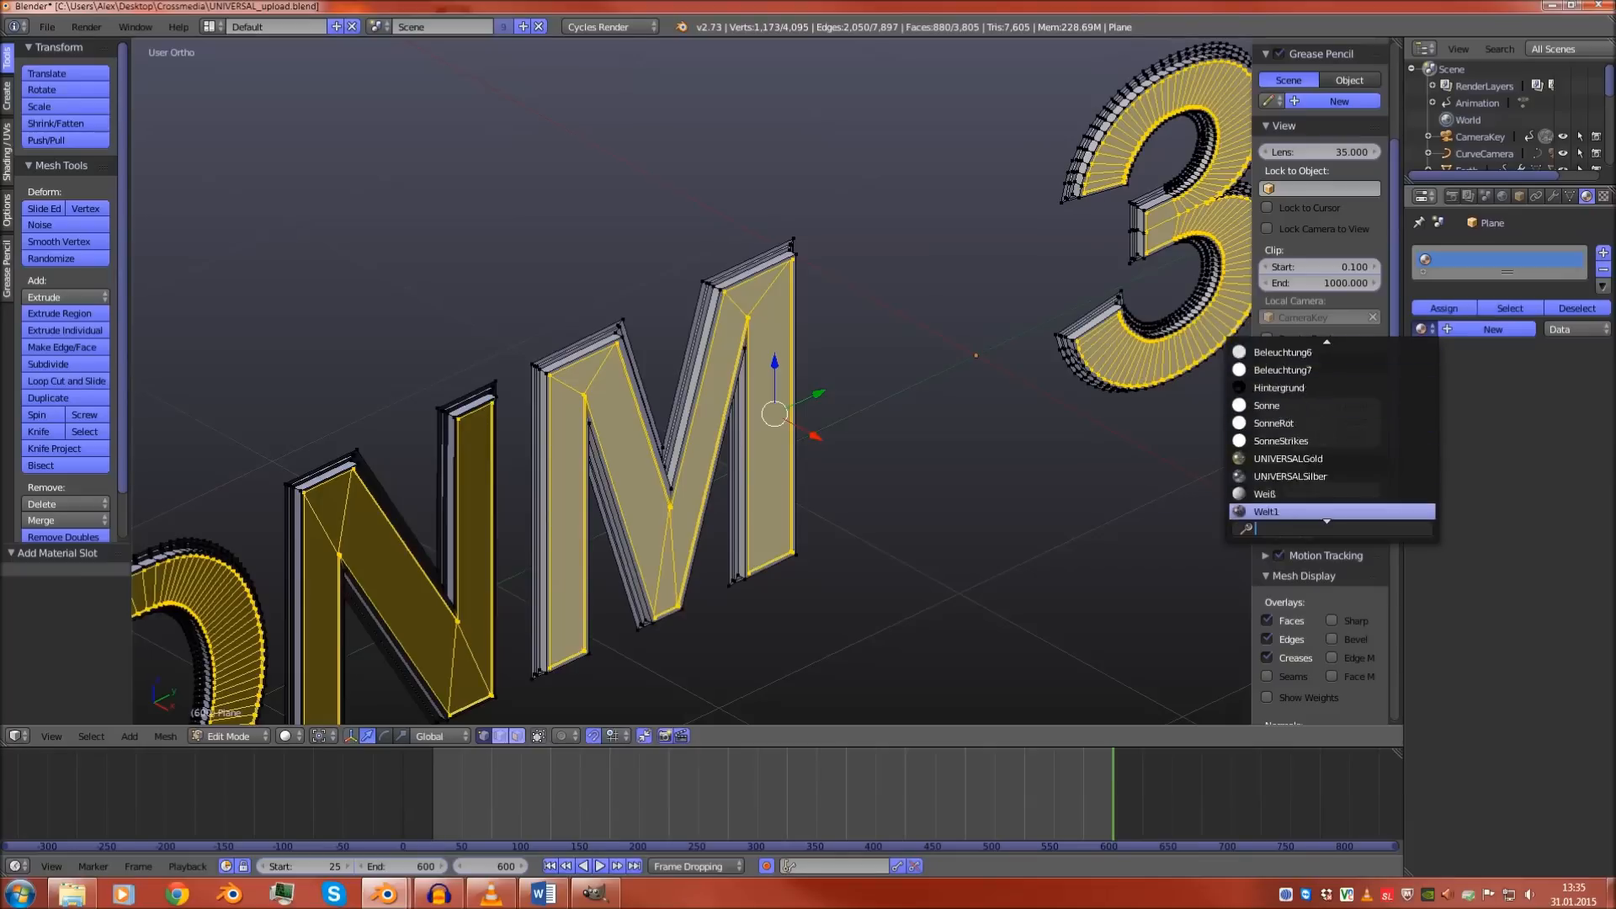
click(1288, 422)
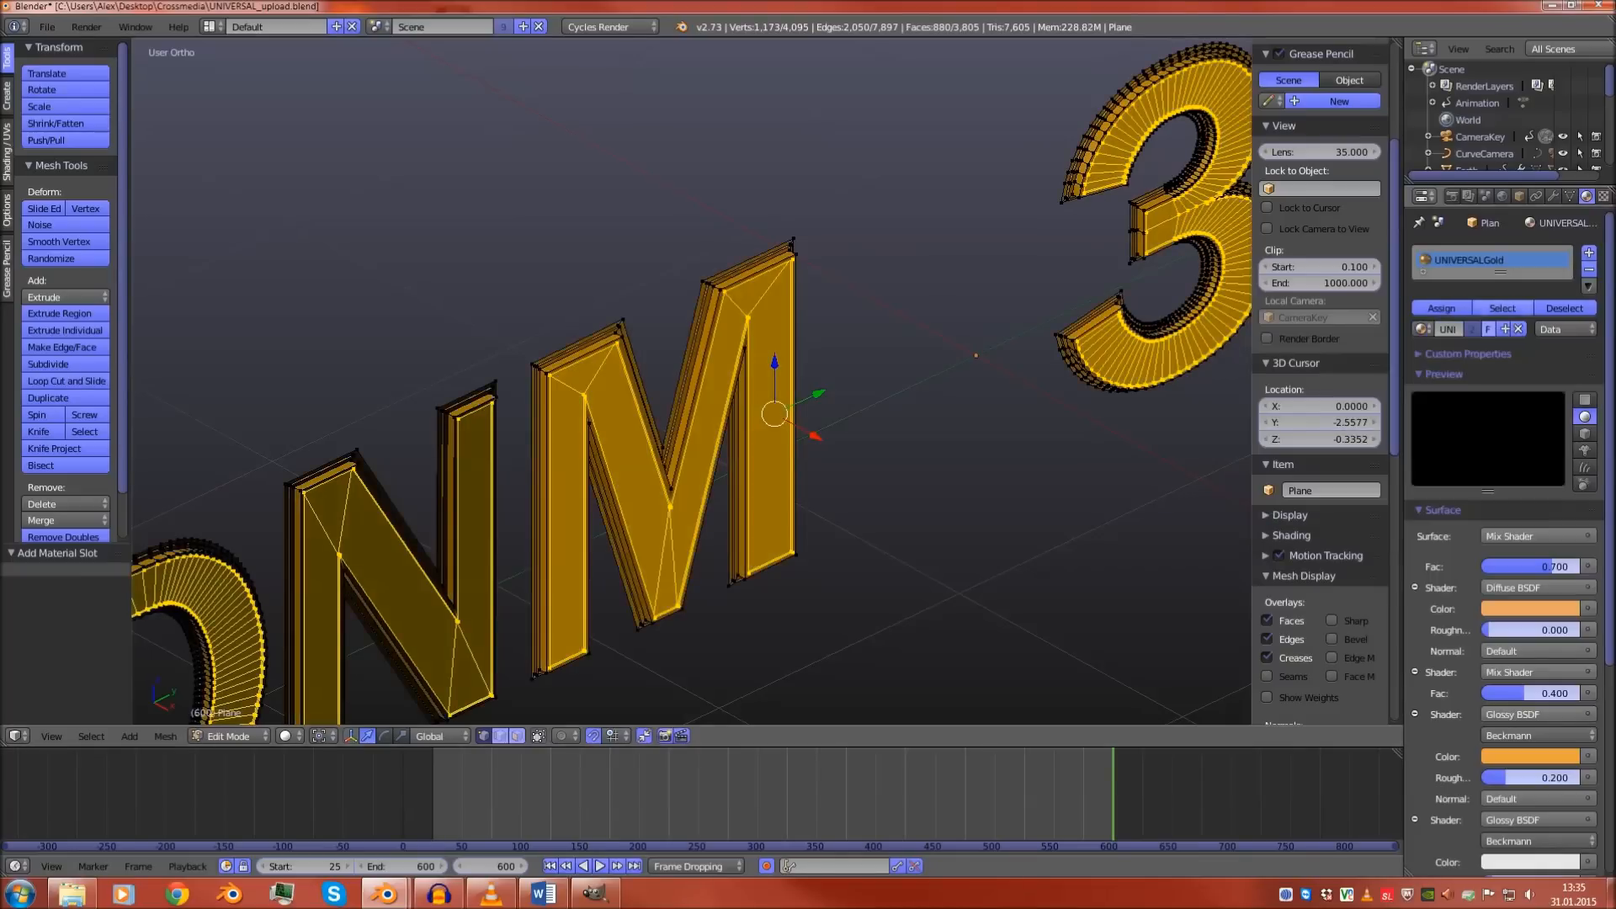
Add a second material slot with UNIVERSALSilber and assign it to the selected front faces
click(1589, 253)
click(1423, 332)
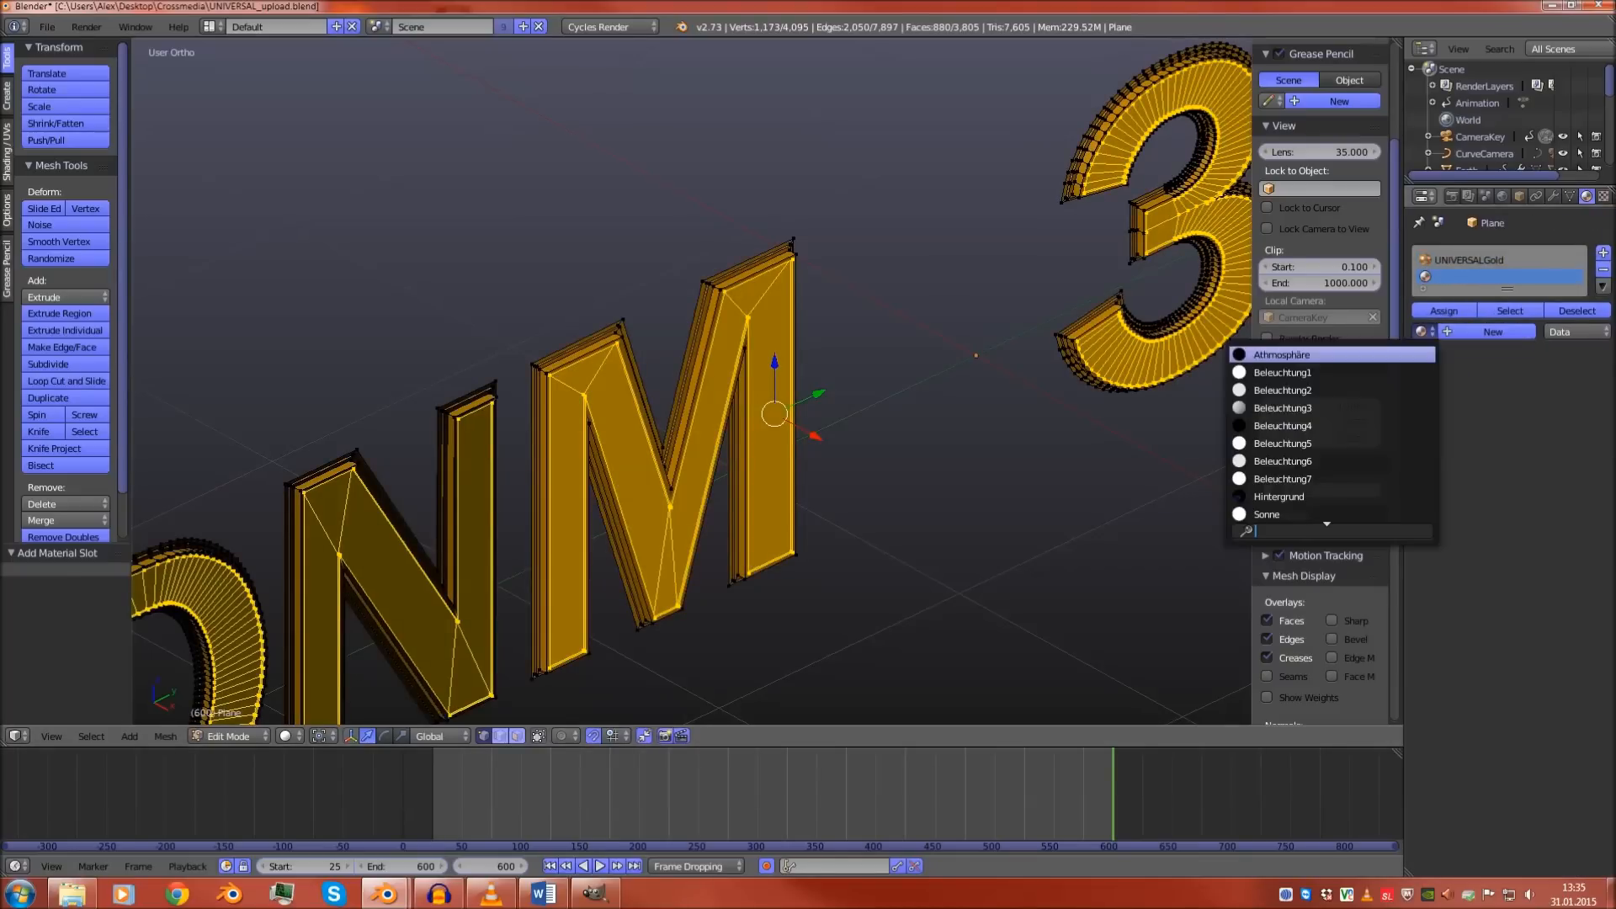
click(1305, 514)
middle_drag(842, 438, 710, 464)
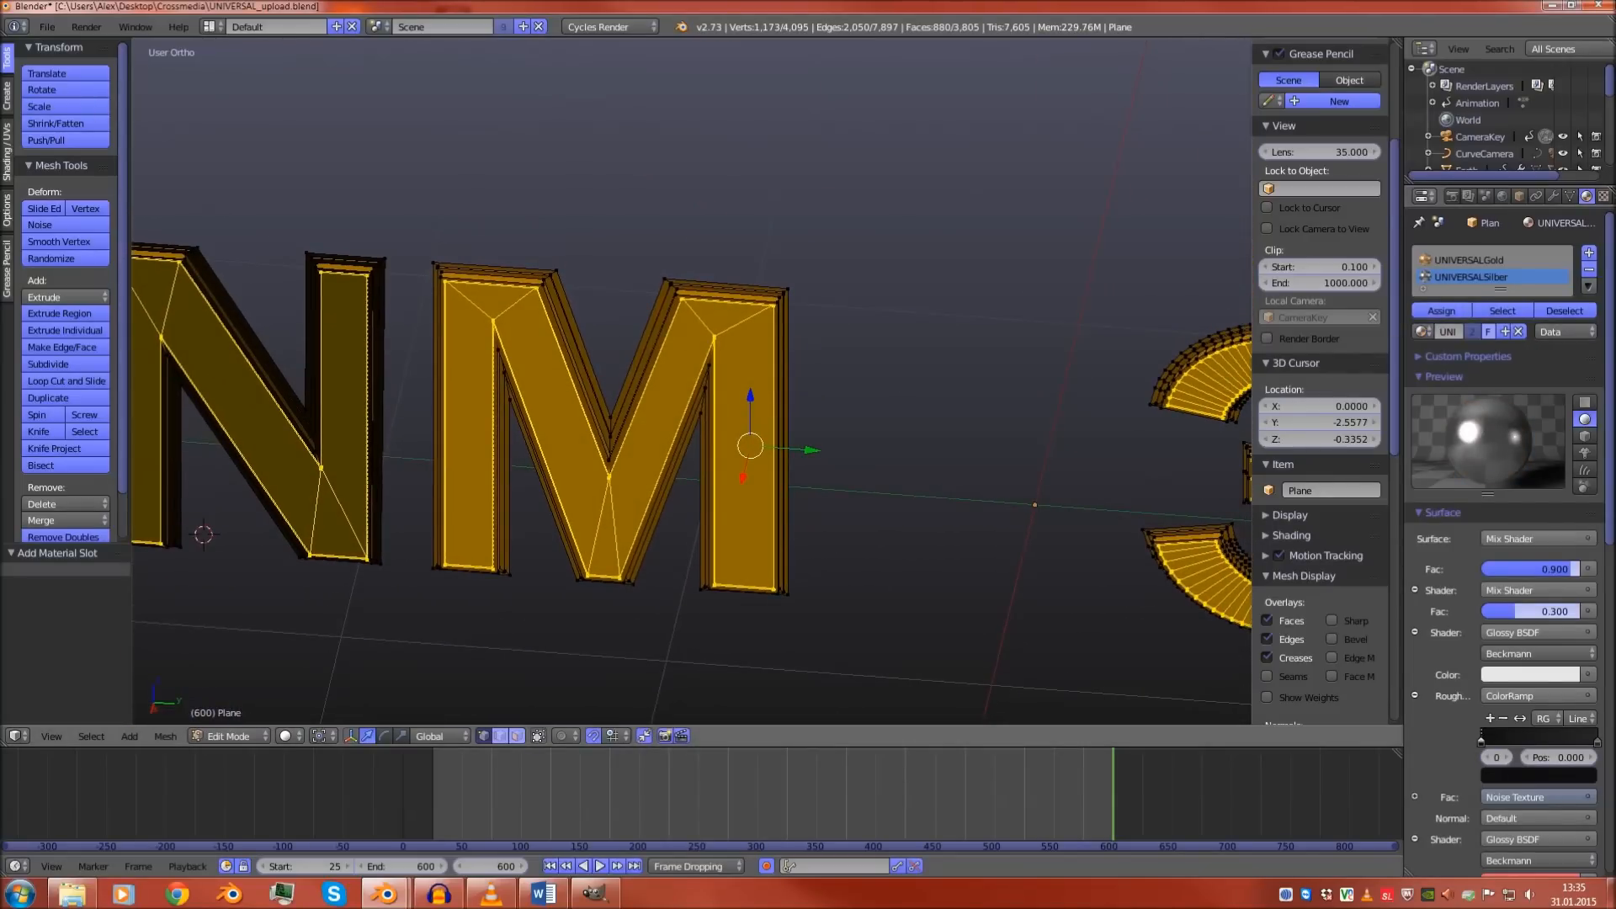
scroll(692, 381, down, 6)
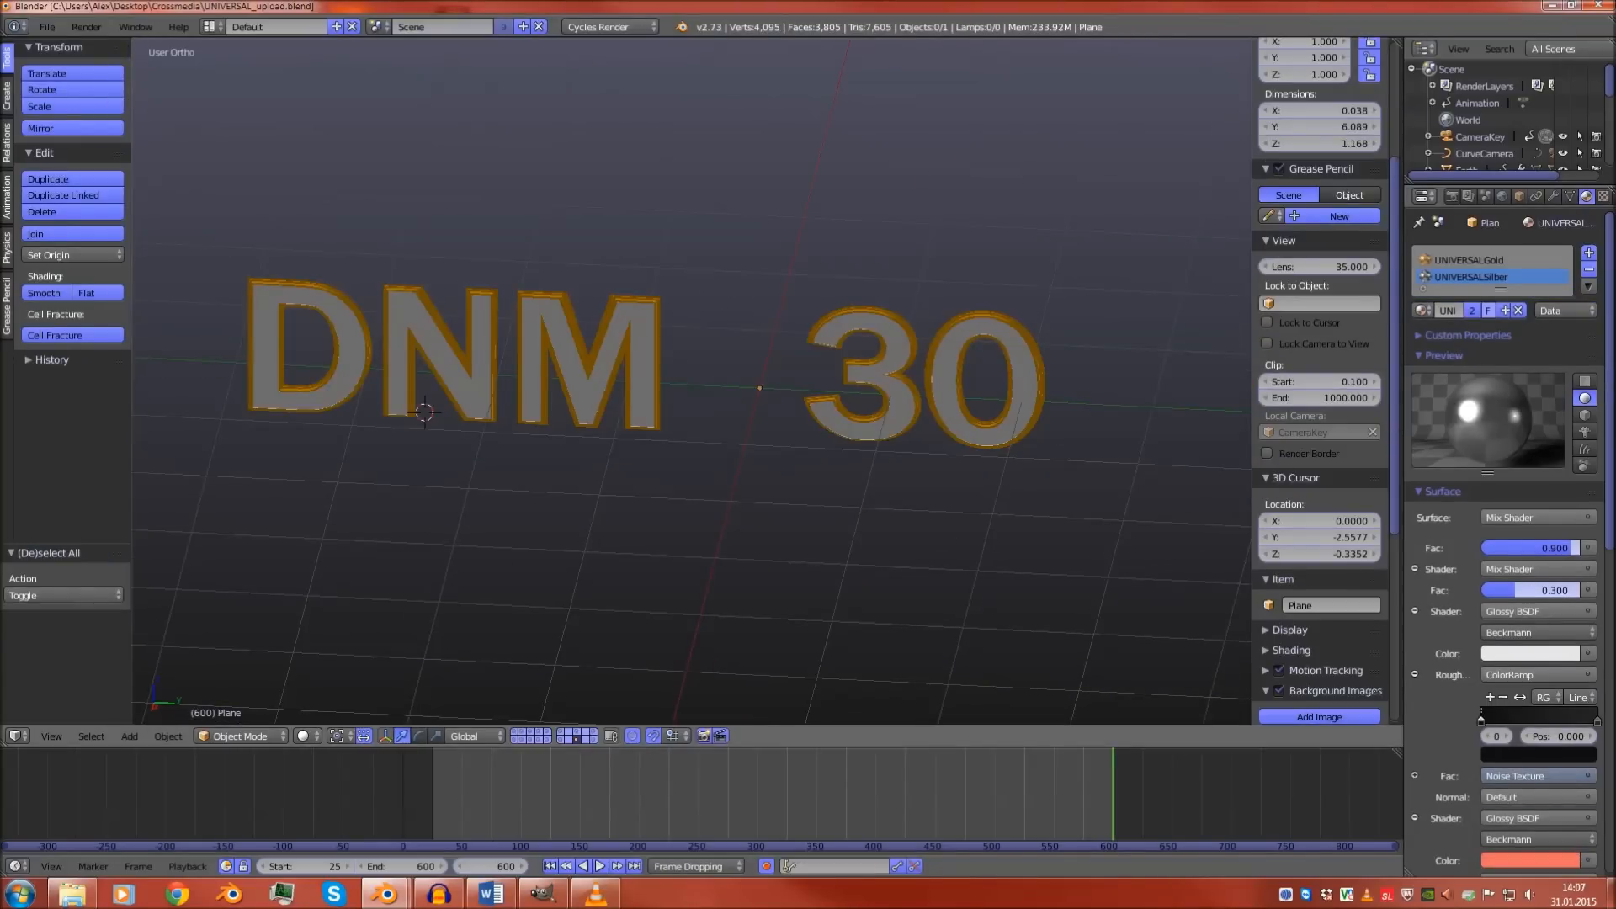
Select the rearmost outer and inner border loops of all letters and digits in Edit Mode
middle_drag(715, 379, 832, 474)
scroll(581, 344, up, 2)
scroll(792, 441, up, 3)
key(Tab)
alt+right_click(591, 262)
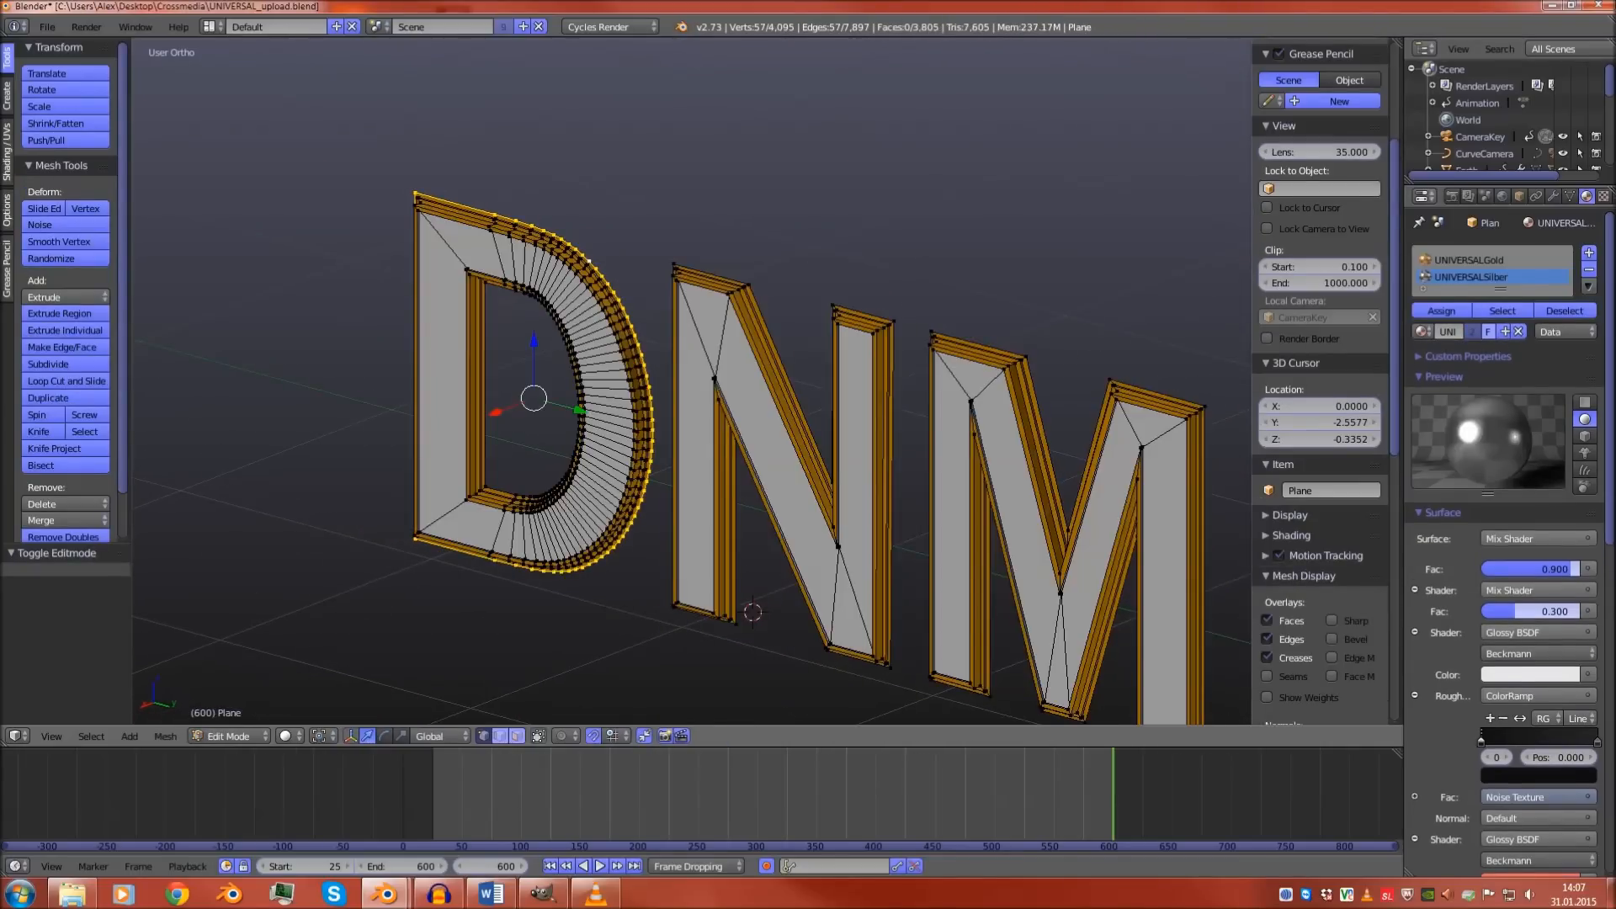
scroll(934, 362, down, 3)
shift+middle_drag(935, 362, 689, 296)
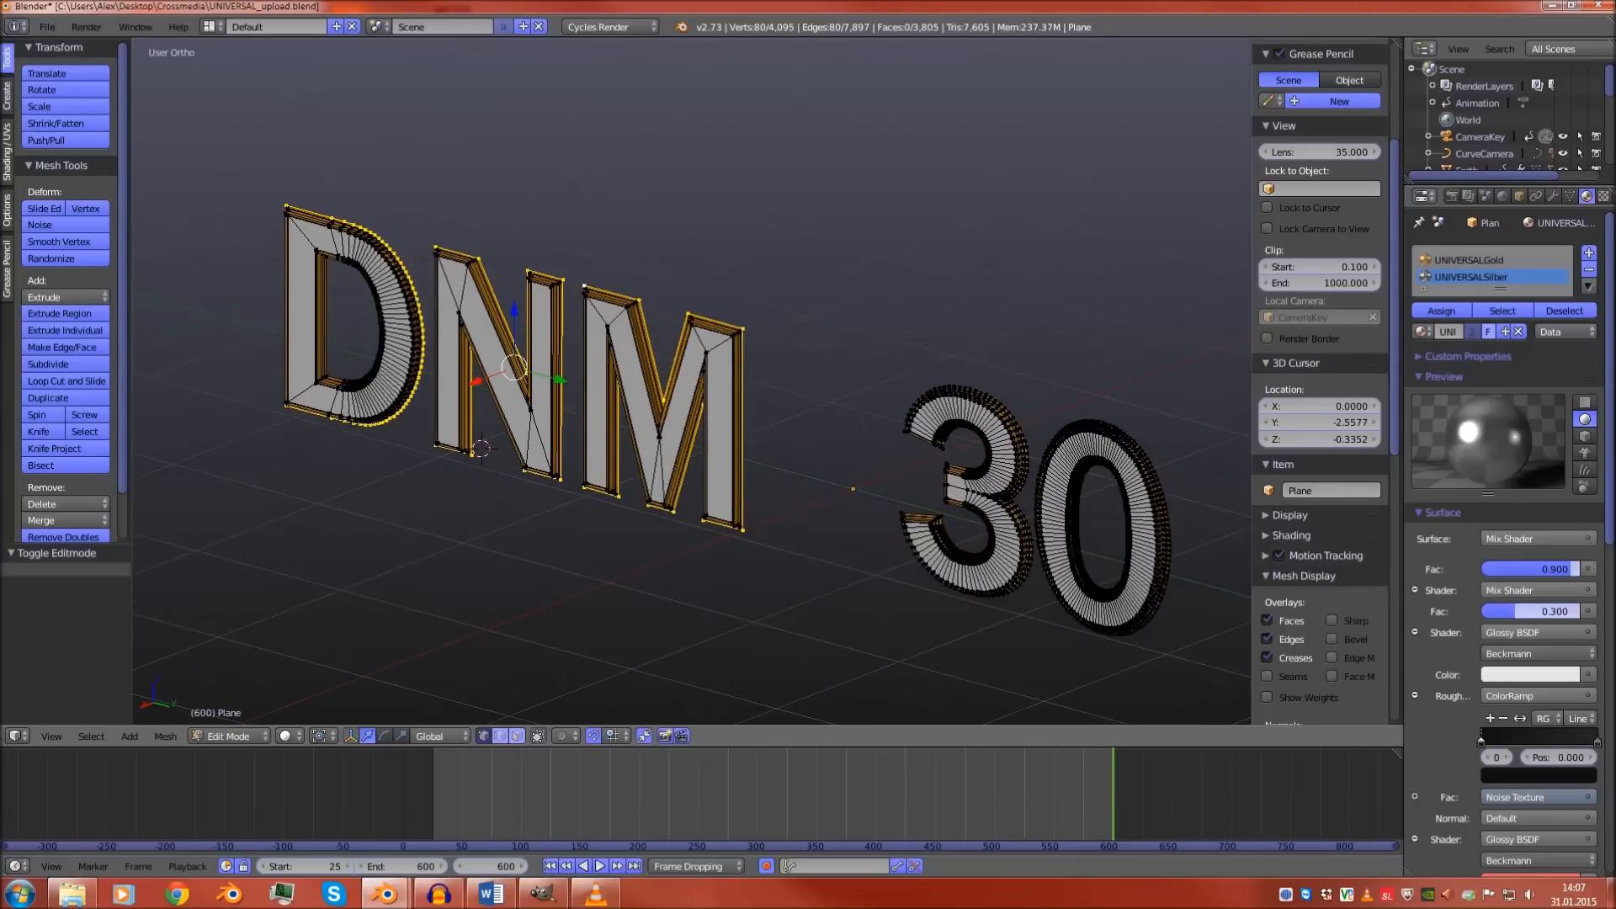
alt+shift+right_click(1088, 420)
shift+middle_drag(1087, 420, 1189, 384)
scroll(783, 364, up, 5)
scroll(813, 355, down, 4)
Extrude the selected rear border loops of all characters backward by about -0.862 along X
key(e)
key(Escape)
drag(654, 352, 815, 323)
middle_drag(815, 323, 1014, 369)
scroll(853, 325, down, 2)
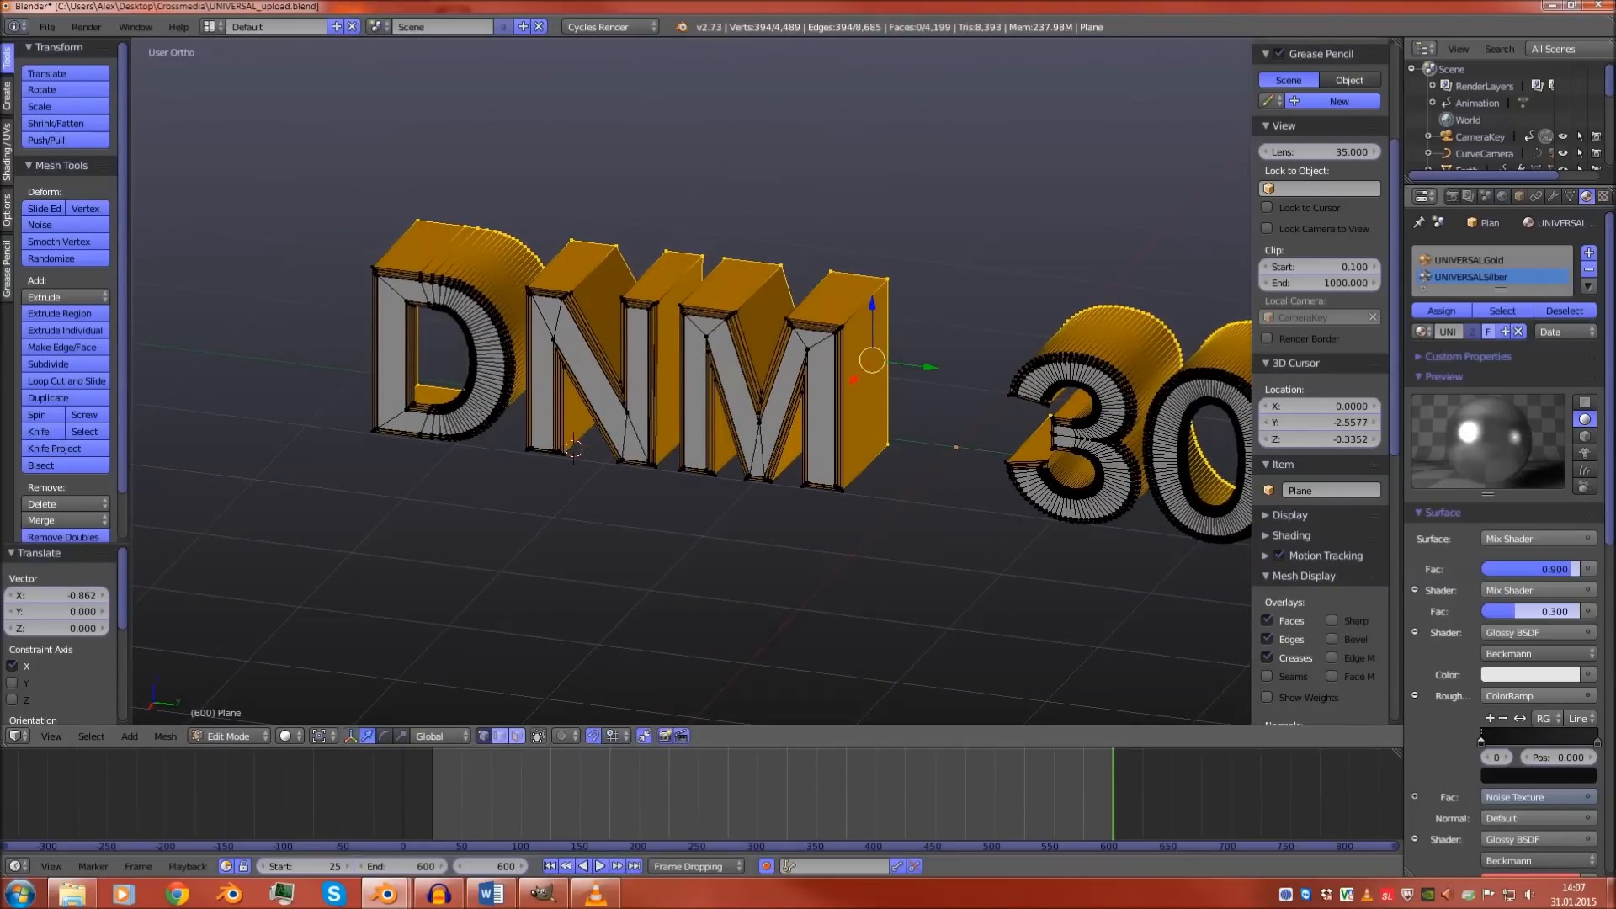
Select only the faces using UNIVERSALSilber, duplicate them, and move the copy about -1.408 along X behind the letters
key(a)
scroll(1320, 378, down, 5)
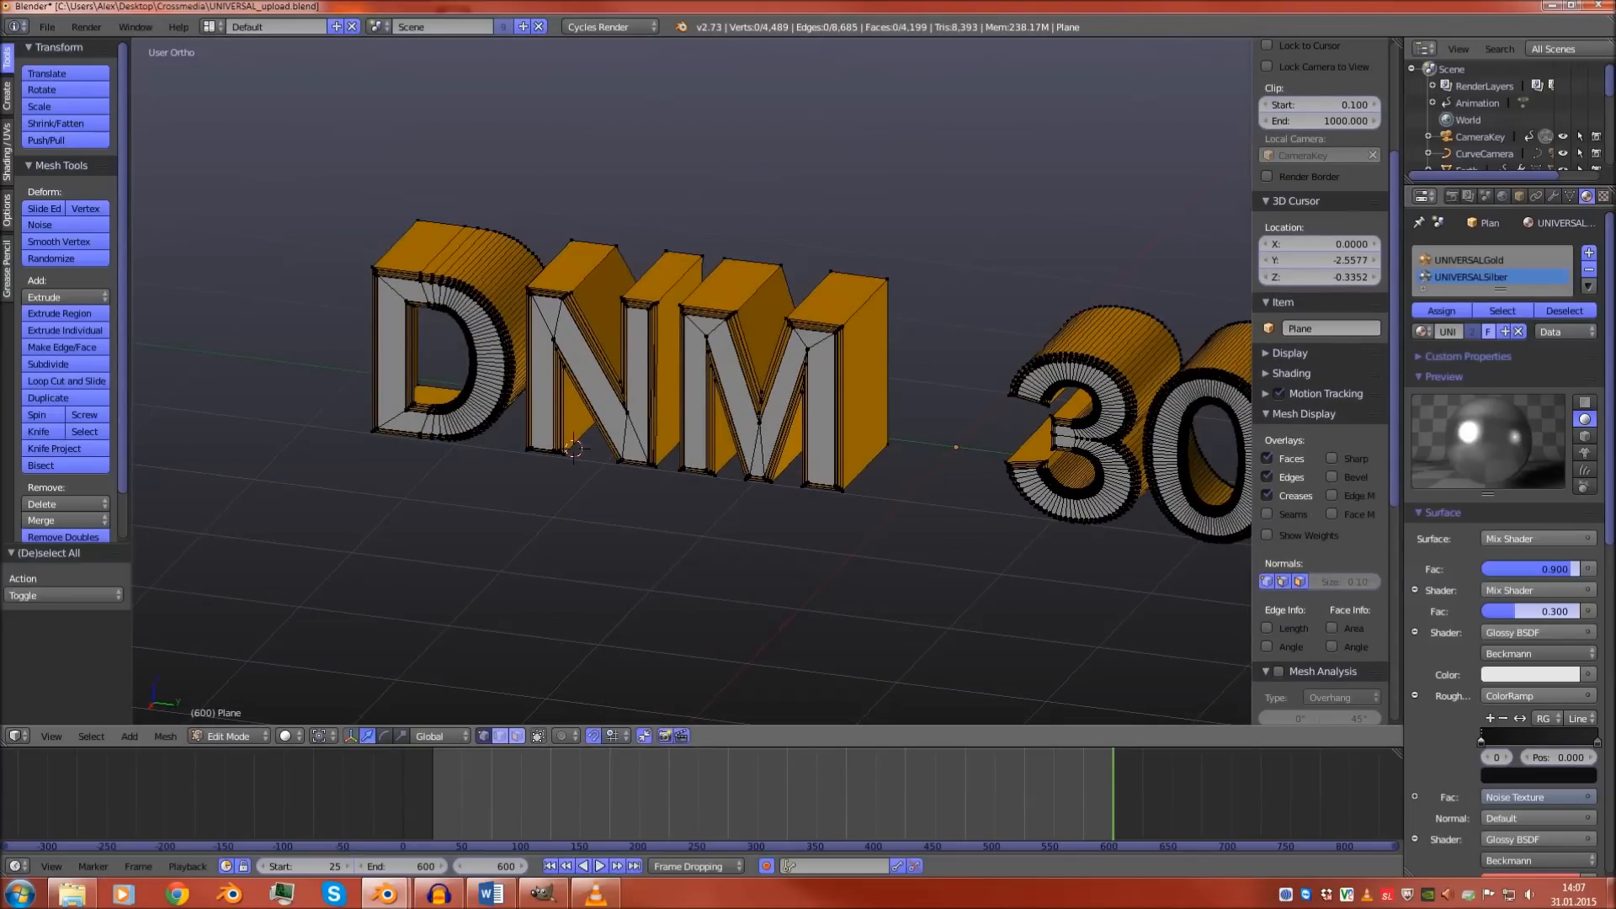
click(1503, 310)
middle_drag(1010, 362, 1246, 314)
key(shift+d)
key(x)
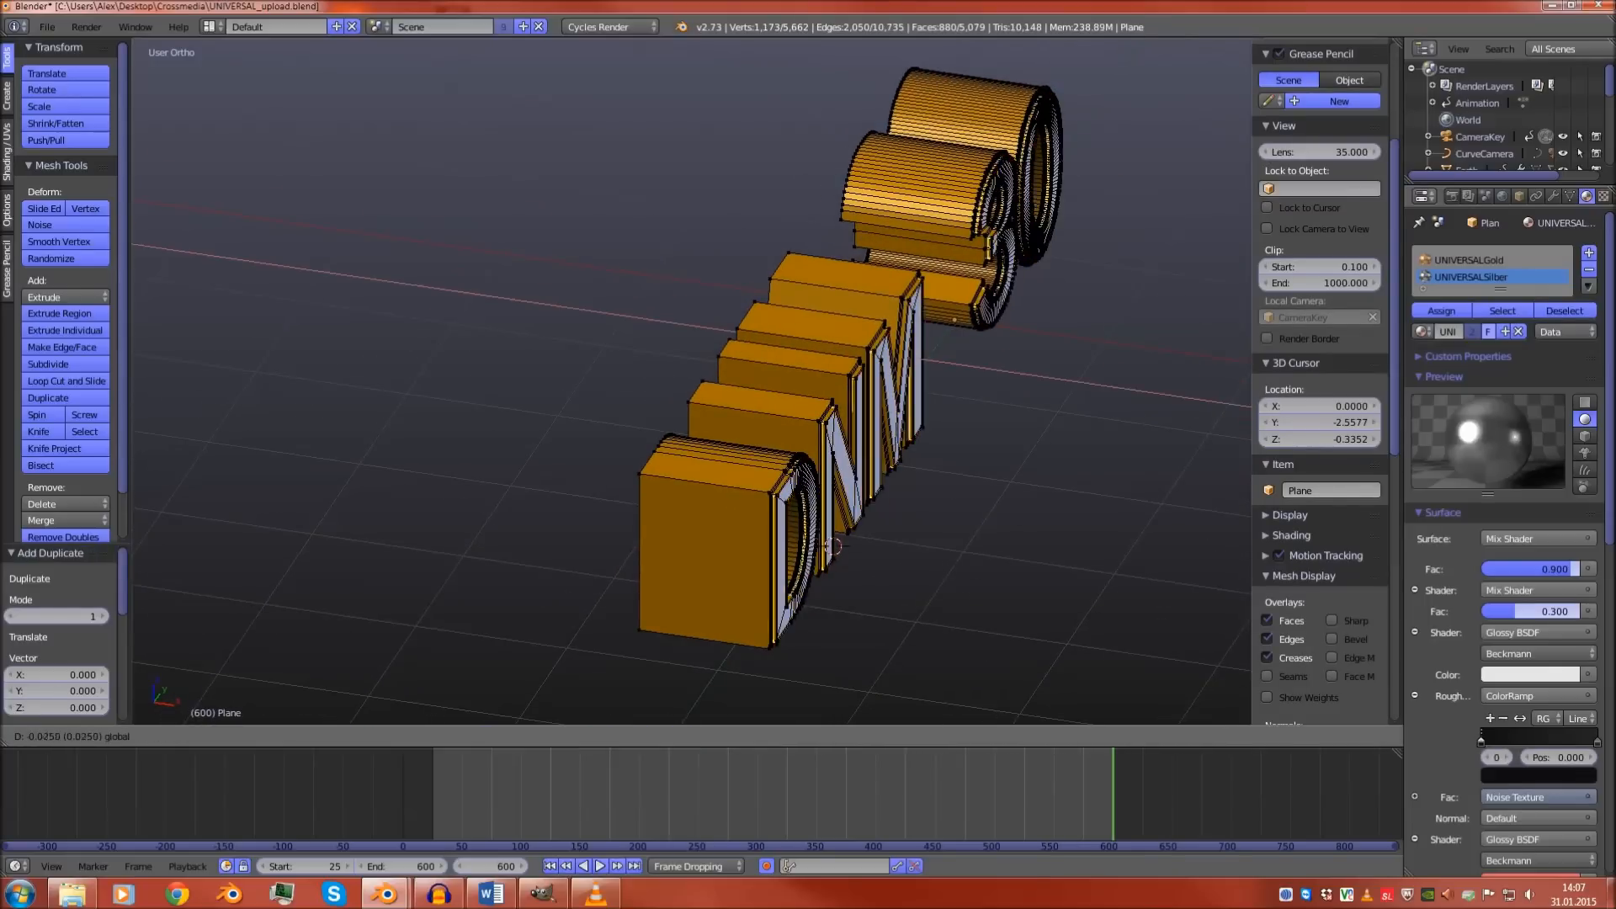
drag(830, 344, 747, 331)
shift+middle_drag(747, 331, 845, 296)
scroll(735, 368, up, 9)
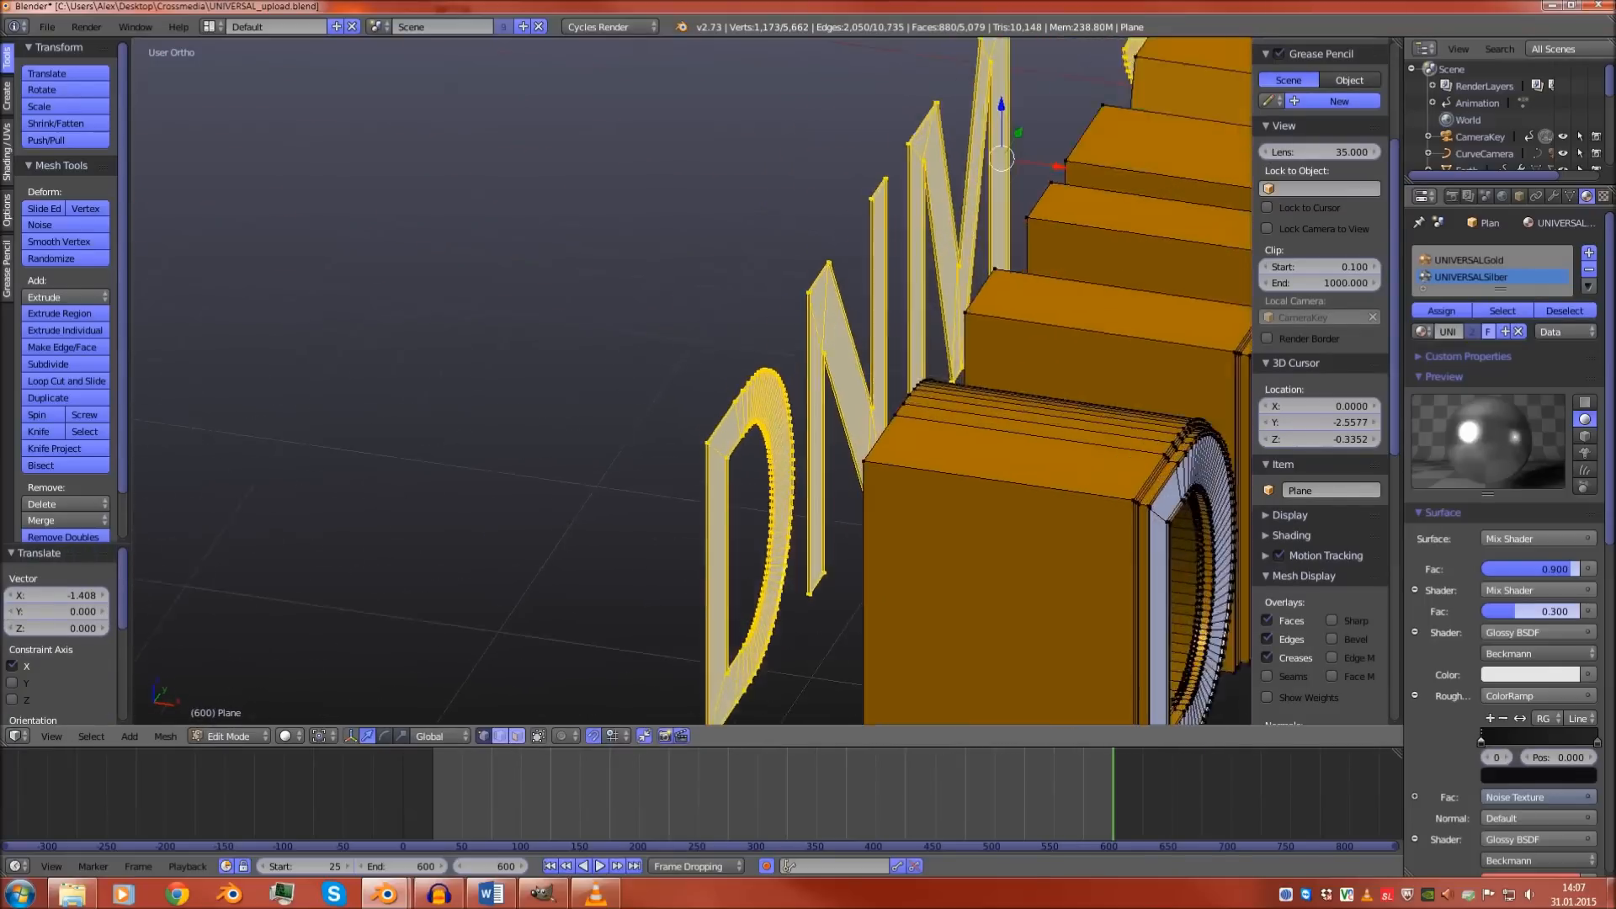
Mirror the duplicated faces by scaling them by -1 along the X axis
middle_drag(757, 362, 658, 423)
scroll(692, 381, down, 4)
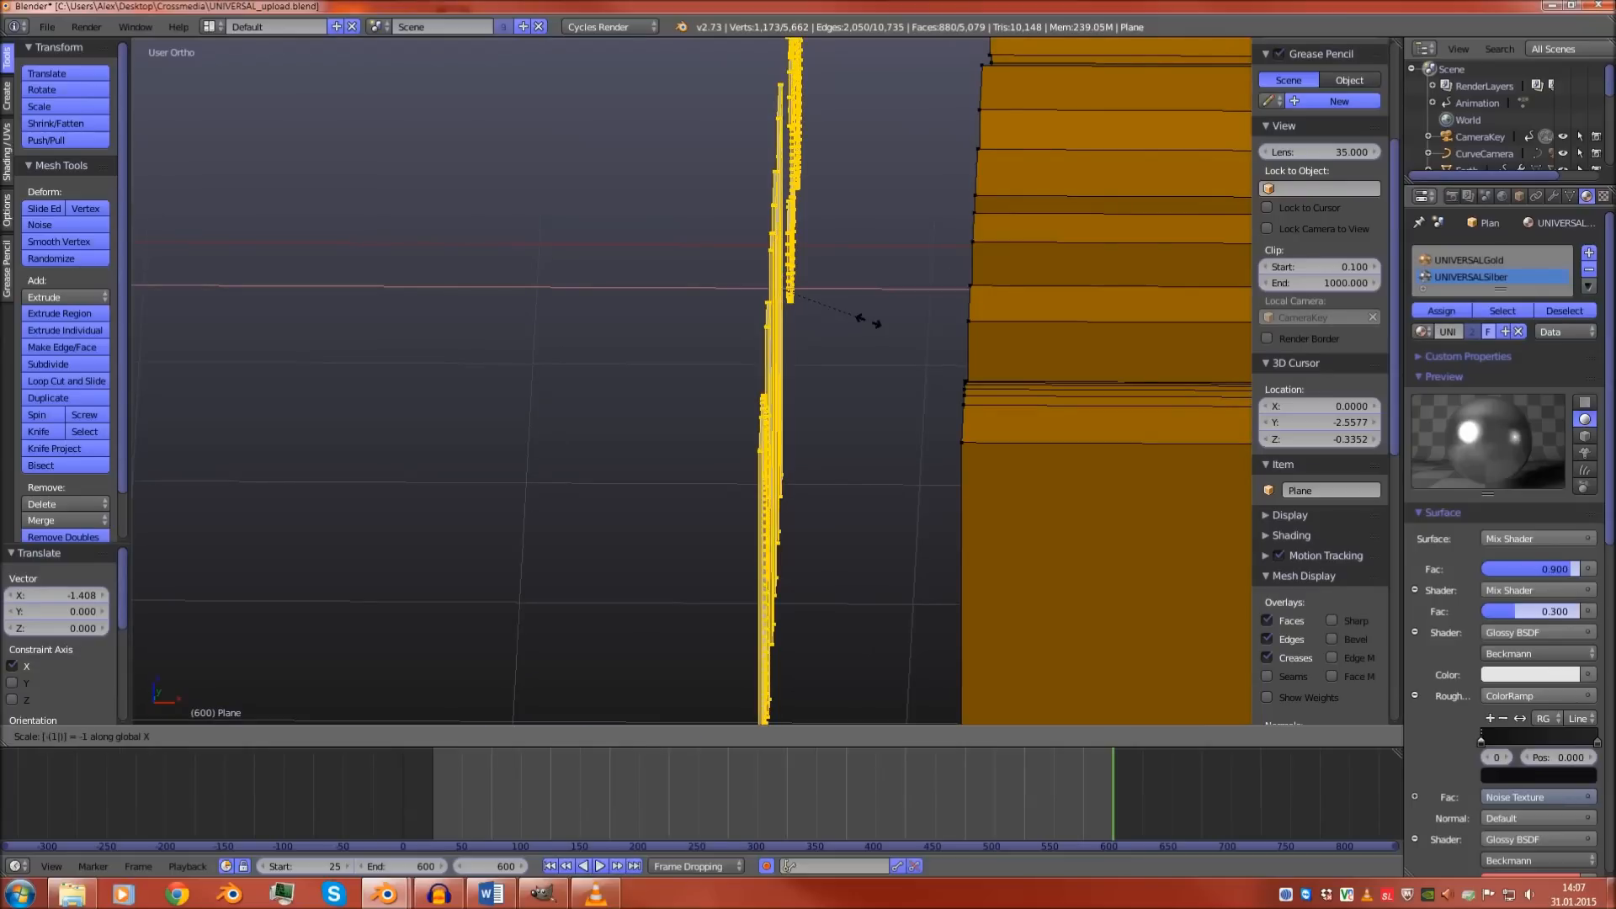
key(Return)
Bridge the outer edge loop of the duplicated D face with the outer rear loop of the extruded D
middle_drag(707, 371, 695, 290)
scroll(692, 381, up, 5)
alt+right_click(764, 373)
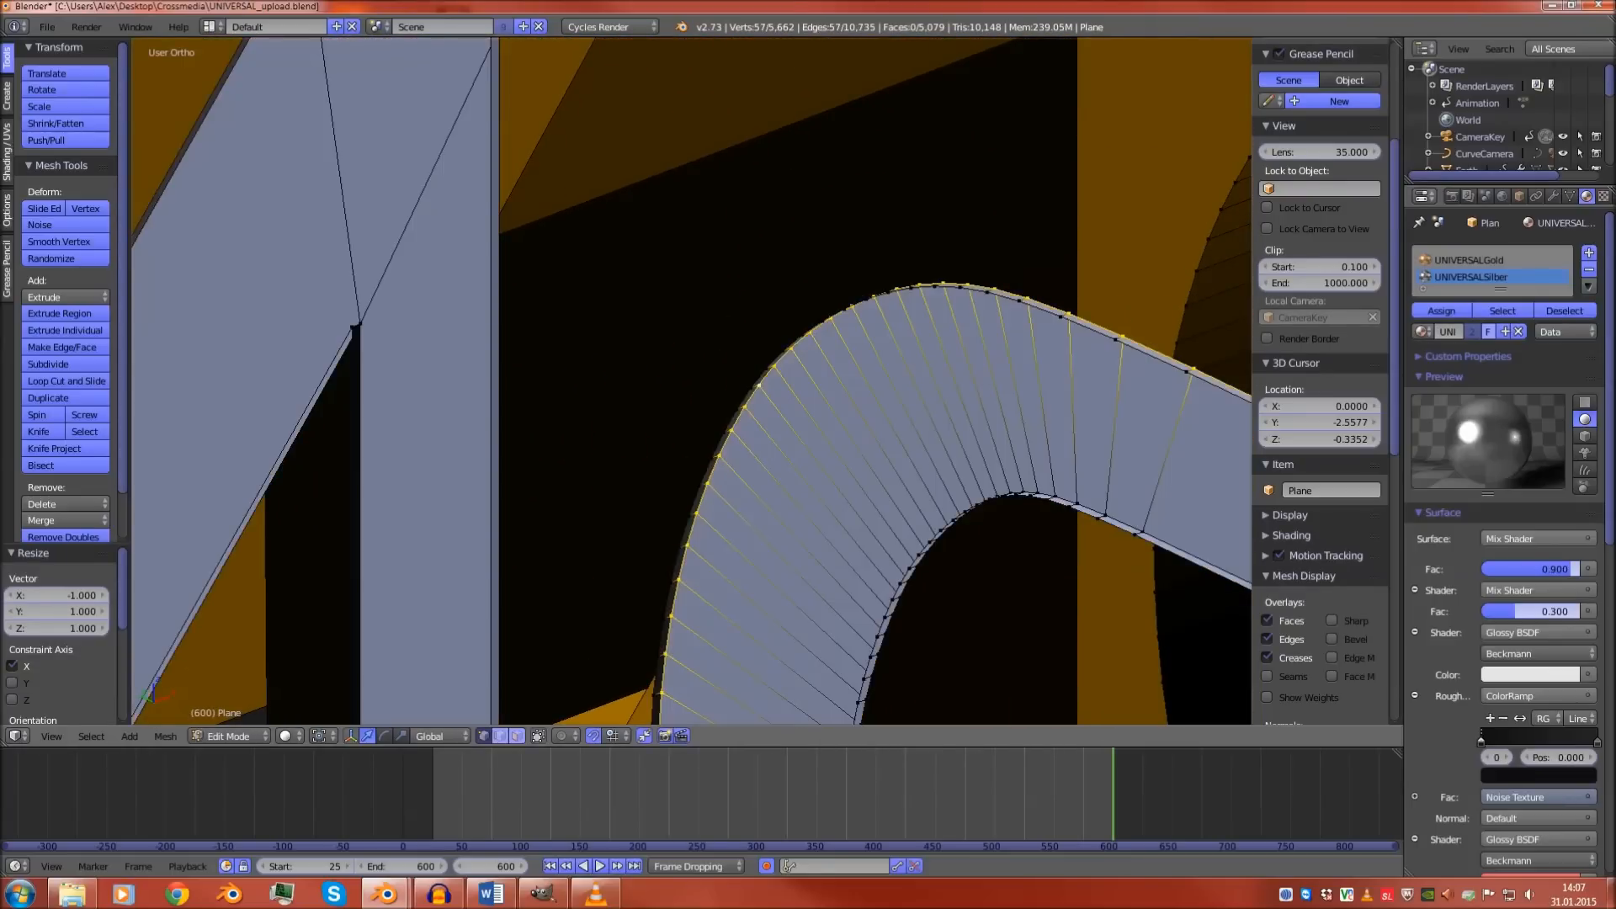
alt+right_click(763, 374)
scroll(763, 373, down, 4)
alt+shift+right_click(935, 362)
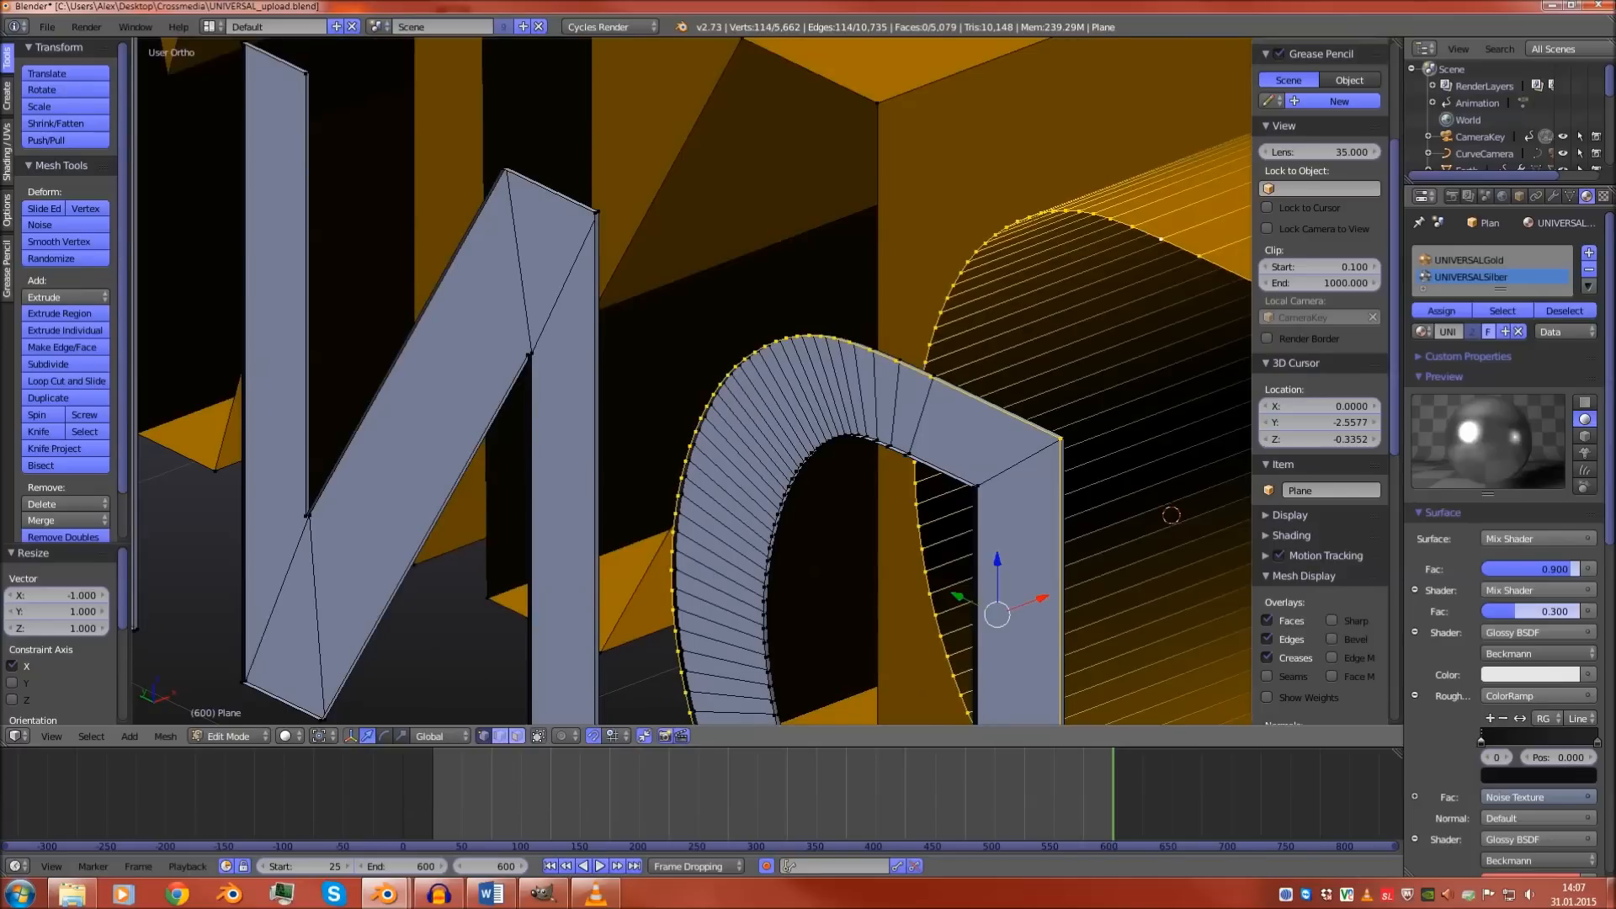
scroll(955, 389, down, 4)
key(w)
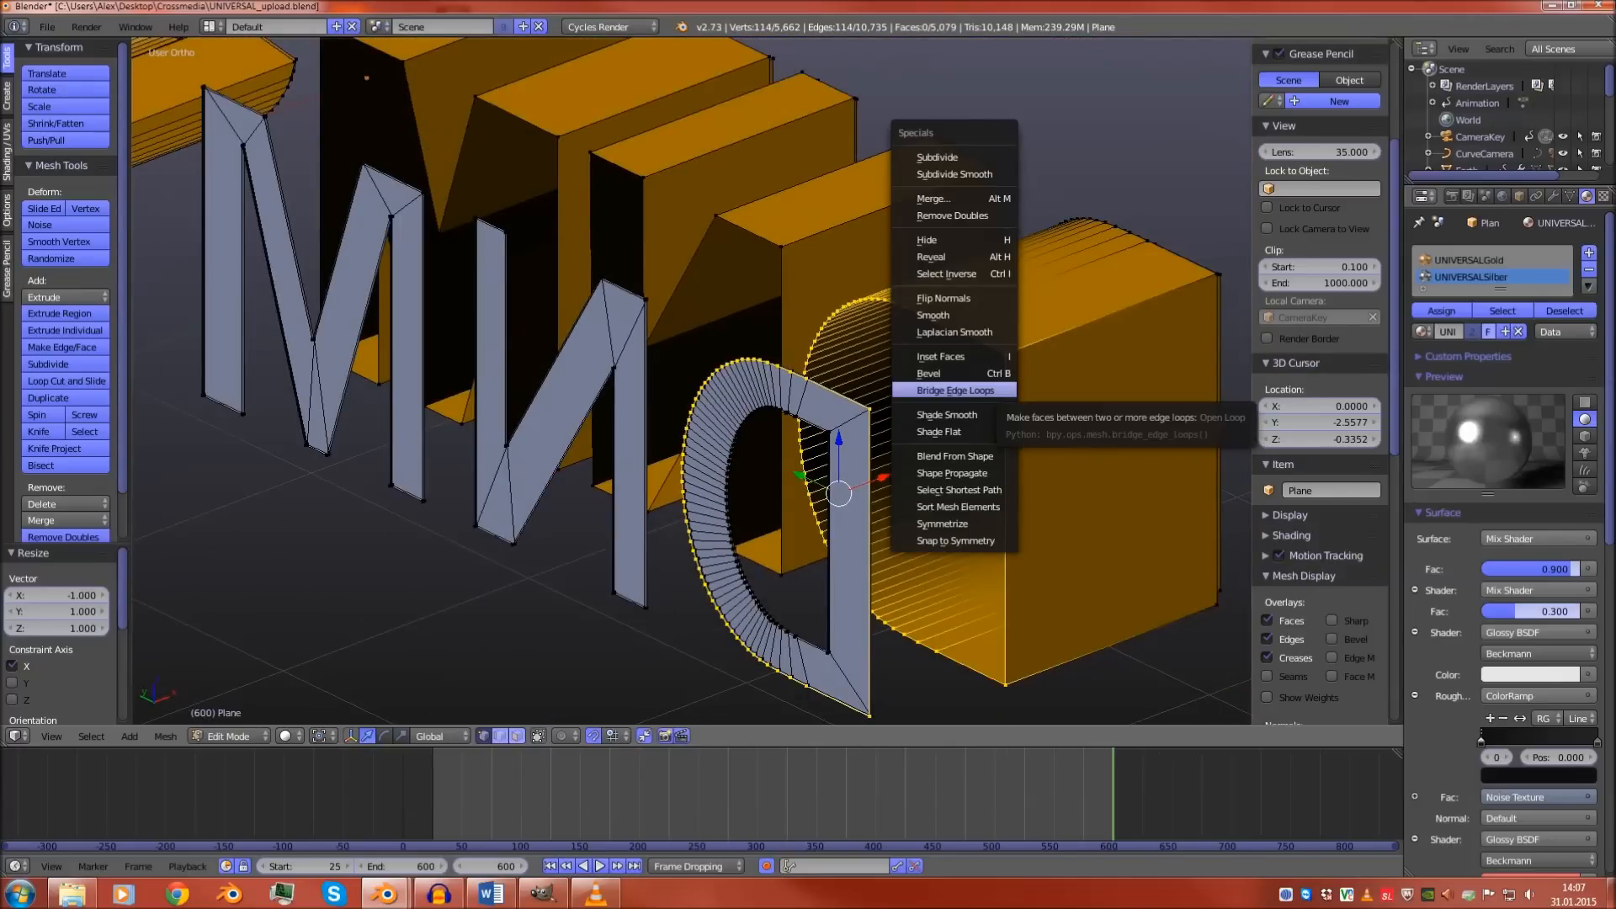
click(954, 390)
shift+middle_drag(955, 390, 1137, 456)
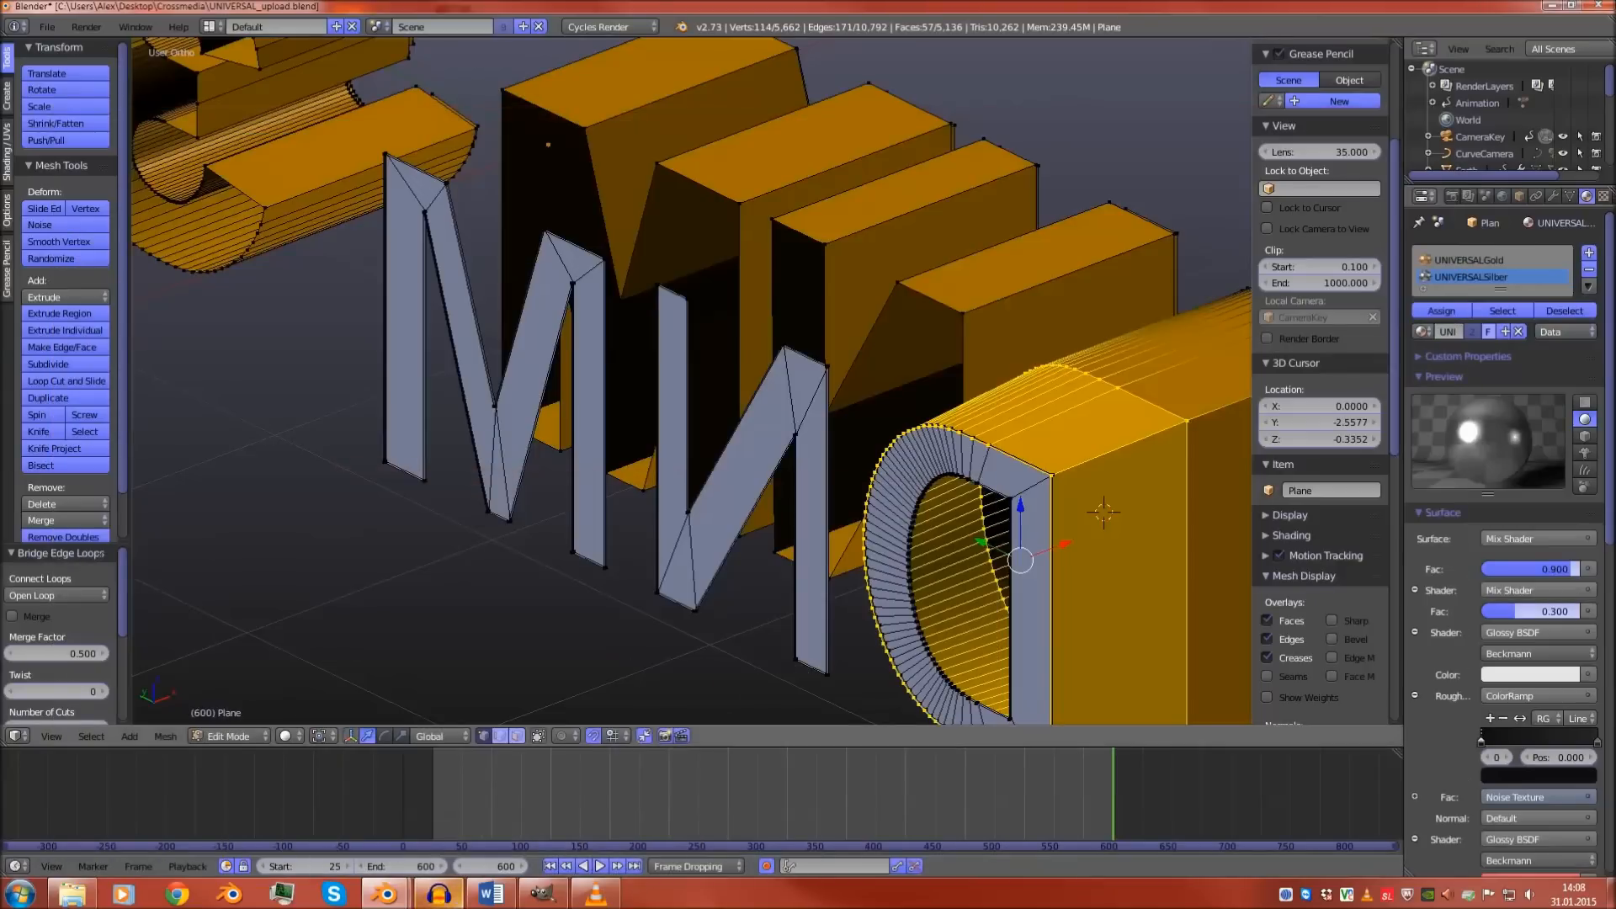
Select the outline loops of the duplicated N face and of the extruded N's rear edge
scroll(692, 381, up, 3)
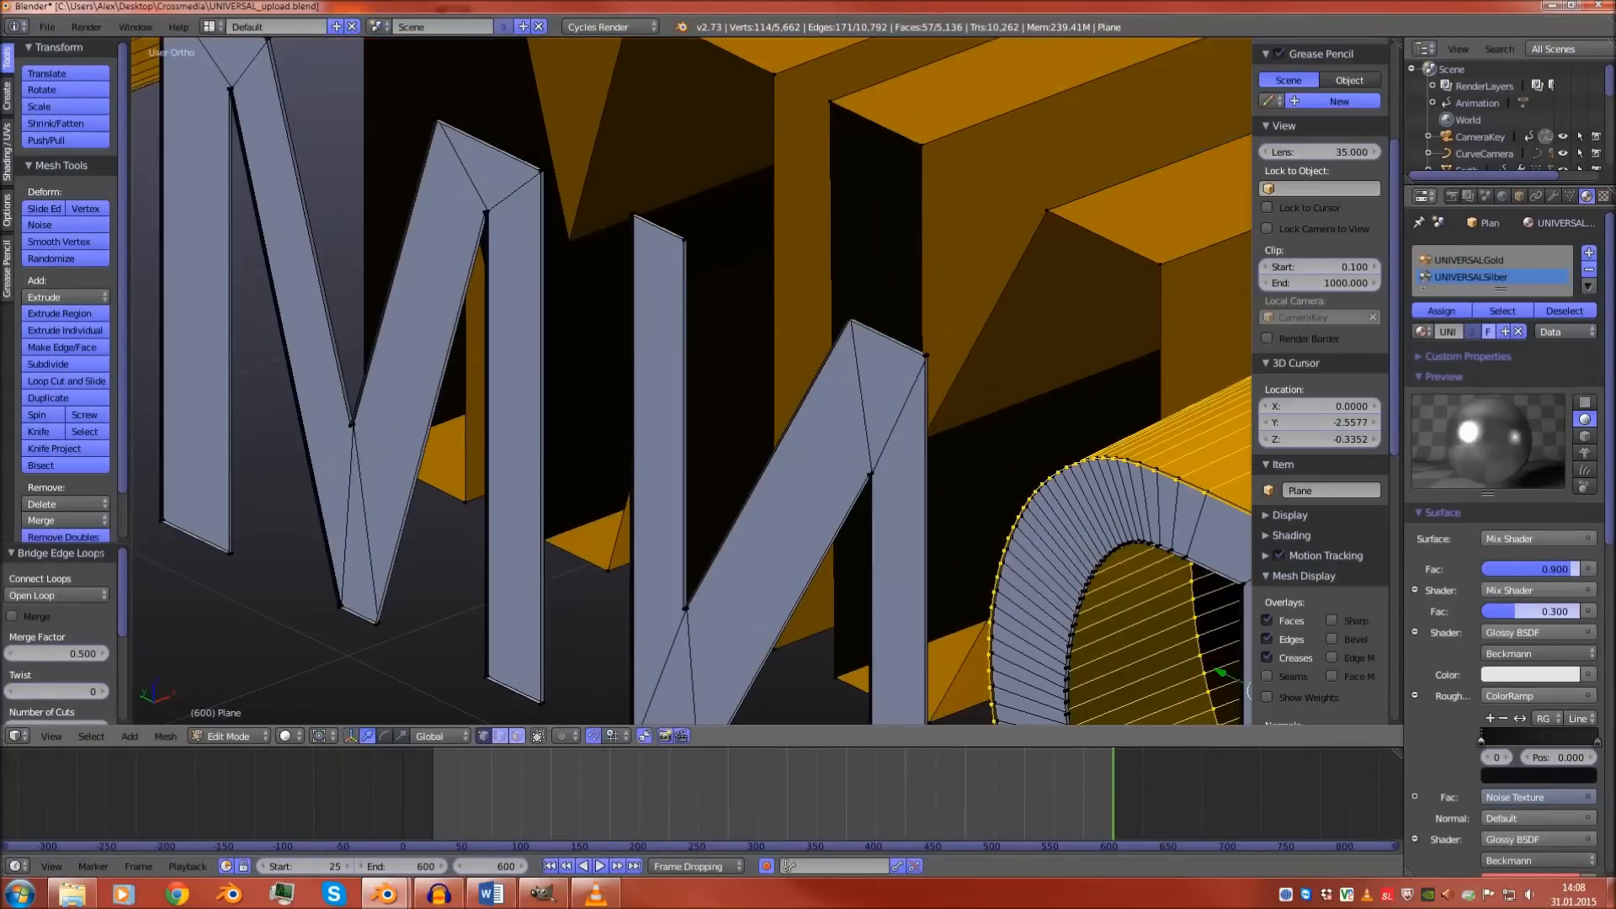
alt+right_click(988, 322)
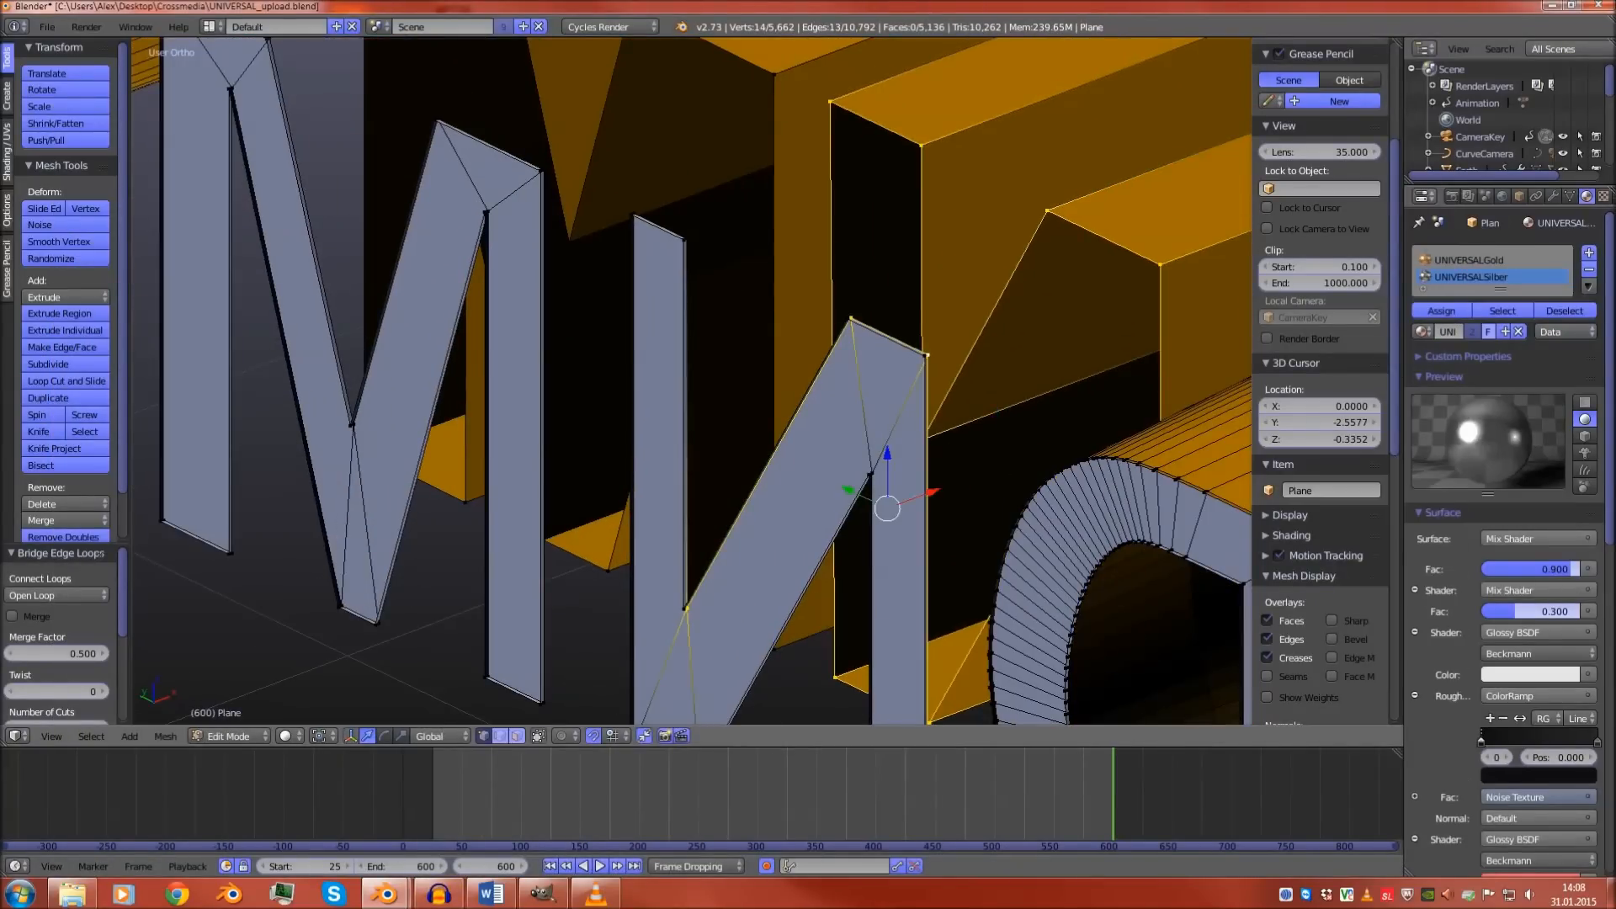
alt+right_click(687, 454)
shift+middle_drag(687, 454, 319, 364)
scroll(319, 364, up, 3)
alt+right_click(169, 412)
shift+middle_drag(169, 413, 727, 502)
scroll(657, 417, down, 3)
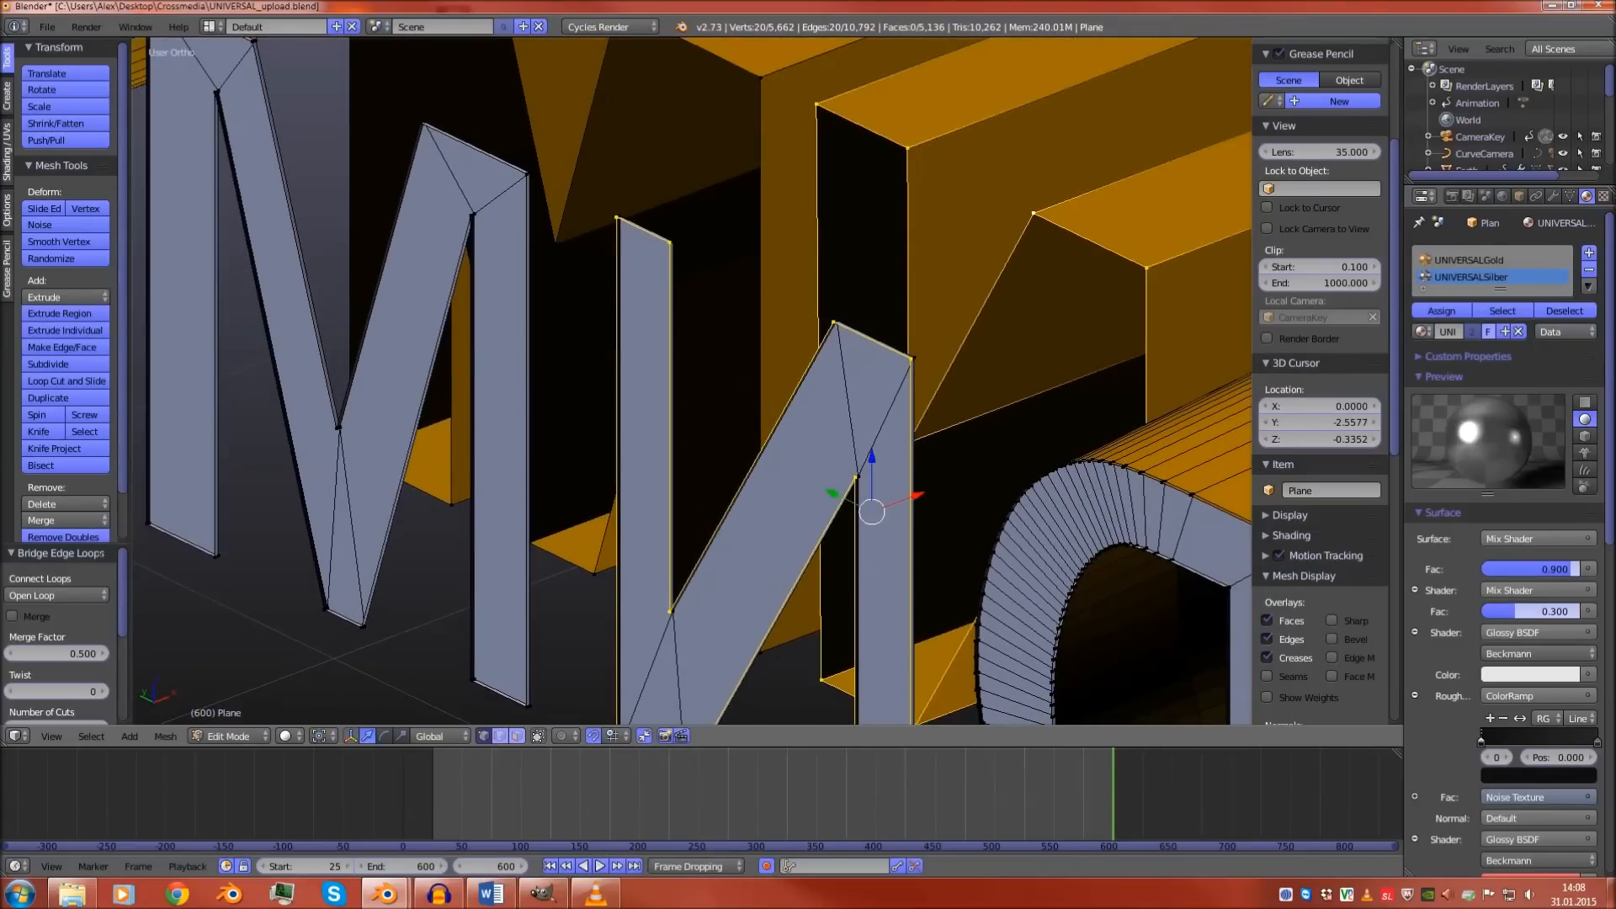
mouse_move(728, 502)
middle_down()
mouse_move(810, 474)
mouse_move(684, 474)
mouse_move(742, 505)
mouse_move(682, 477)
mouse_move(729, 481)
mouse_move(721, 494)
middle_up()
Undo the N loop selections and the D's bridging, back to the selection of all duplicated faces
key(ctrl+z)
key(ctrl+z)
key(ctrl+z)
key(ctrl+z)
key(ctrl+z)
key(ctrl+z)
key(ctrl+z)
key(ctrl+z)
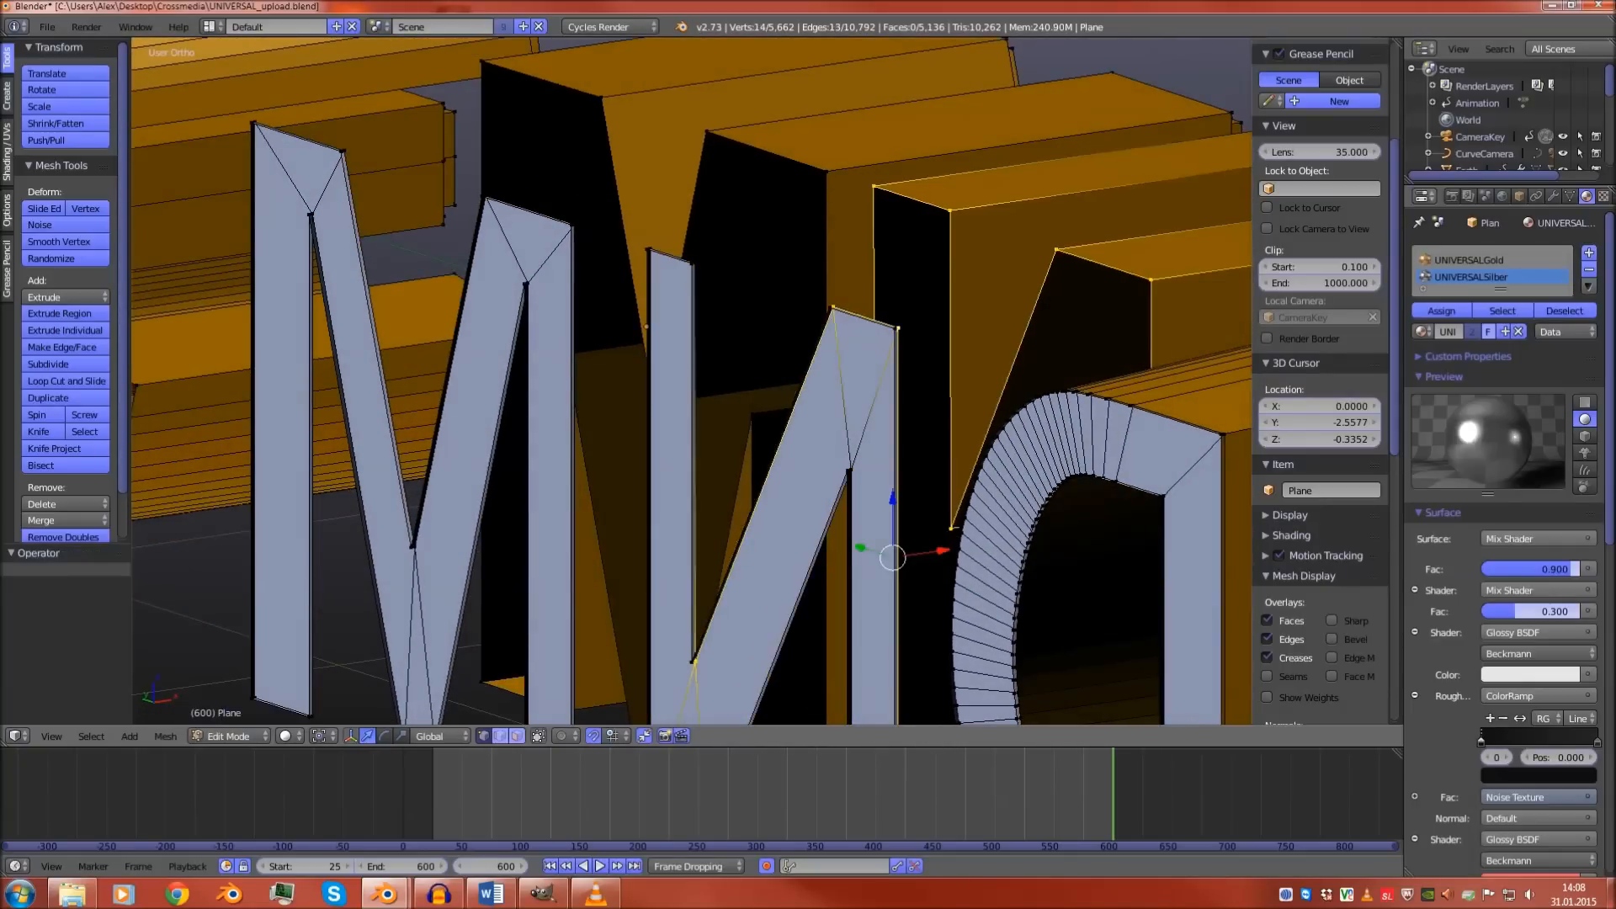
key(ctrl+z)
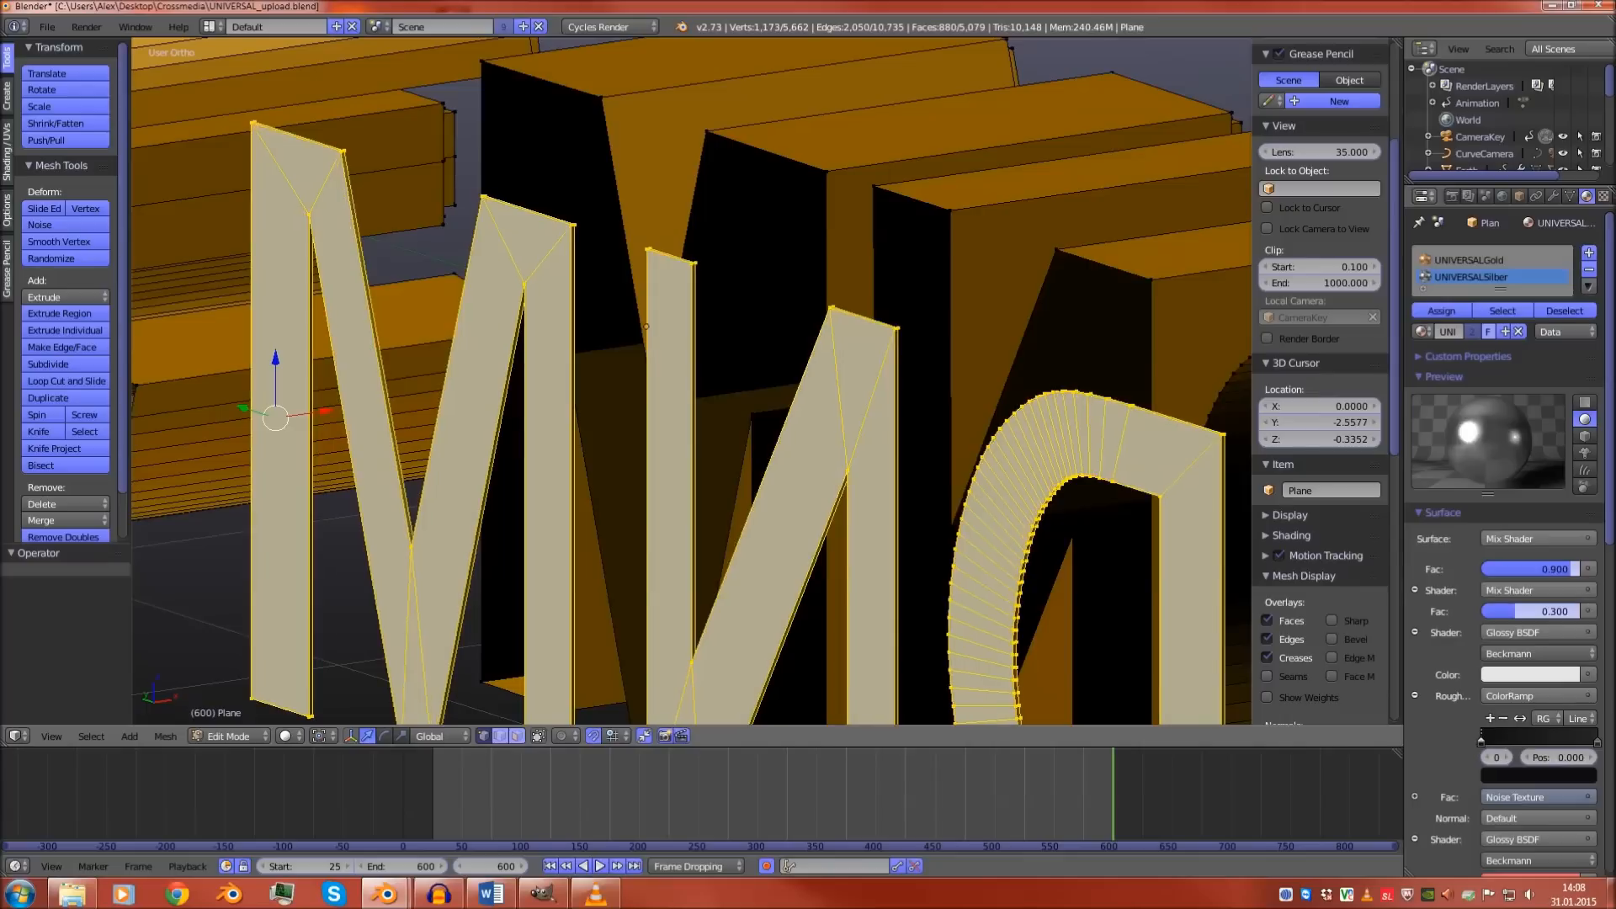
Redo the undone edits to restore the D's outer bridging and the N's loop selection
middle_drag(692, 404, 676, 441)
scroll(676, 441, up, 4)
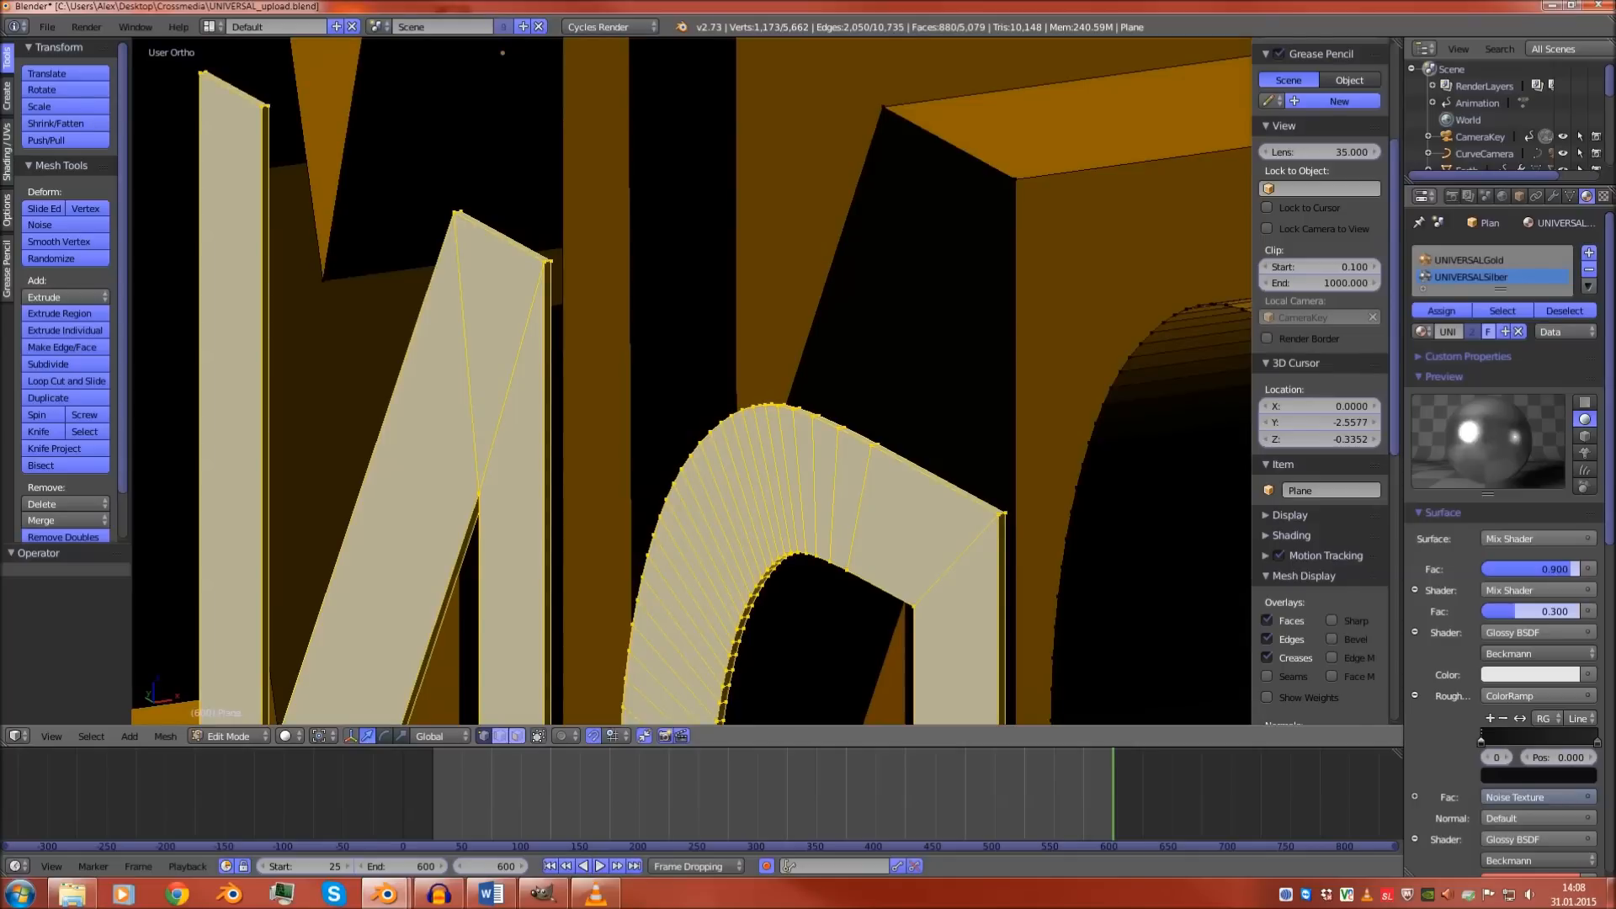
key(ctrl+shift+z)
key(ctrl+z)
key(ctrl+z)
key(ctrl+shift+z)
key(ctrl+z)
key(ctrl+shift+z)
key(ctrl+shift+z)
key(ctrl+shift+z)
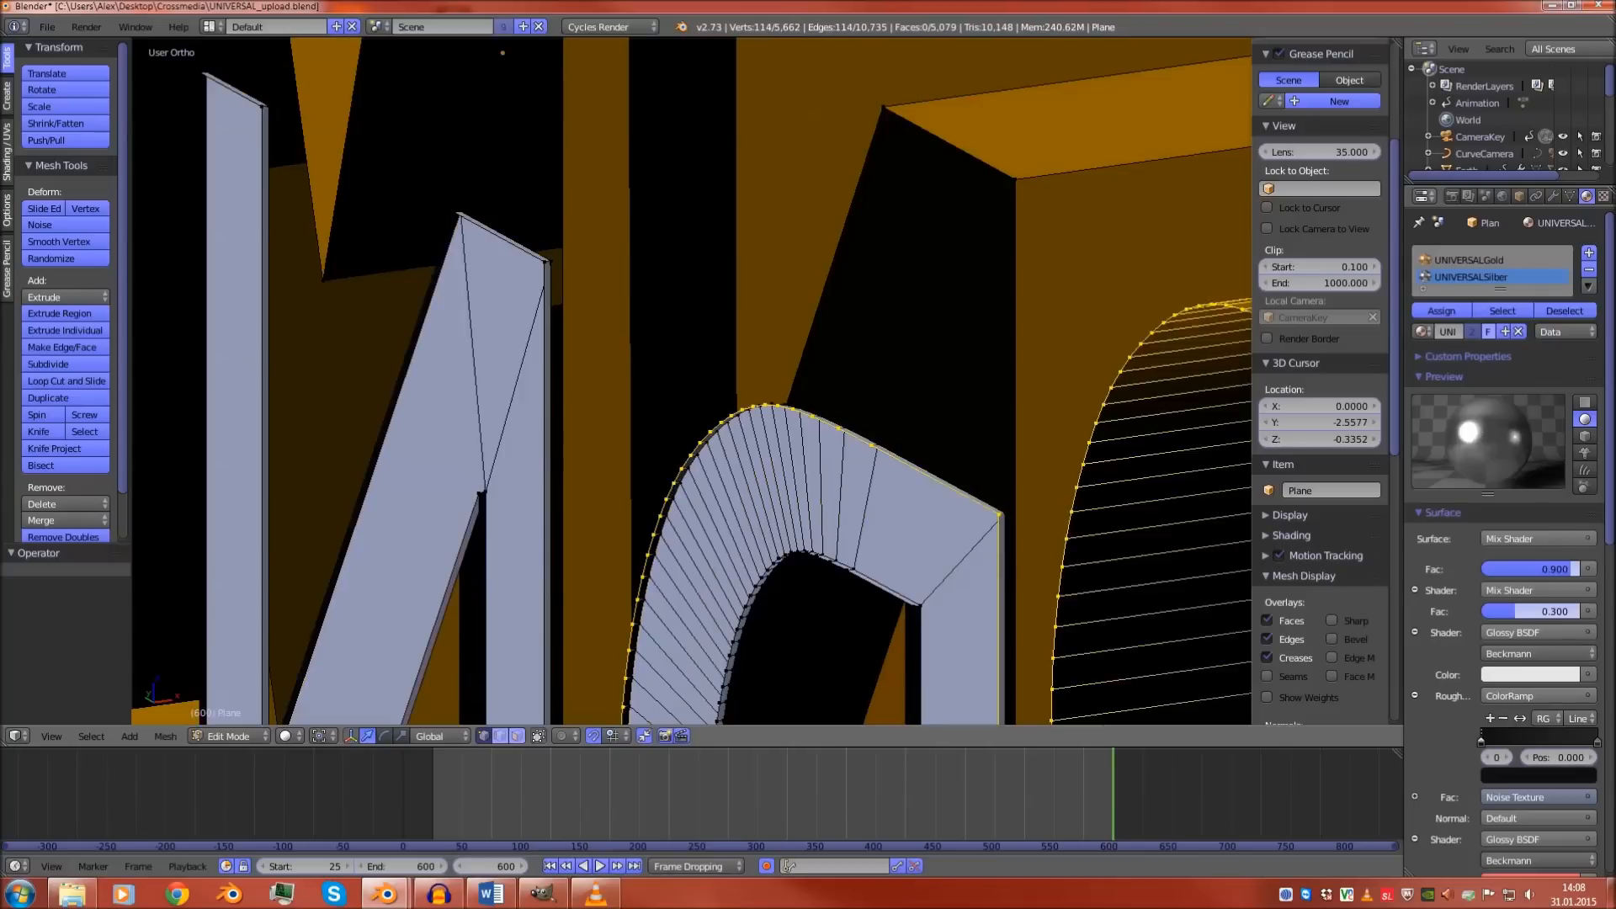
key(ctrl+shift+z)
key(ctrl+shift+z)
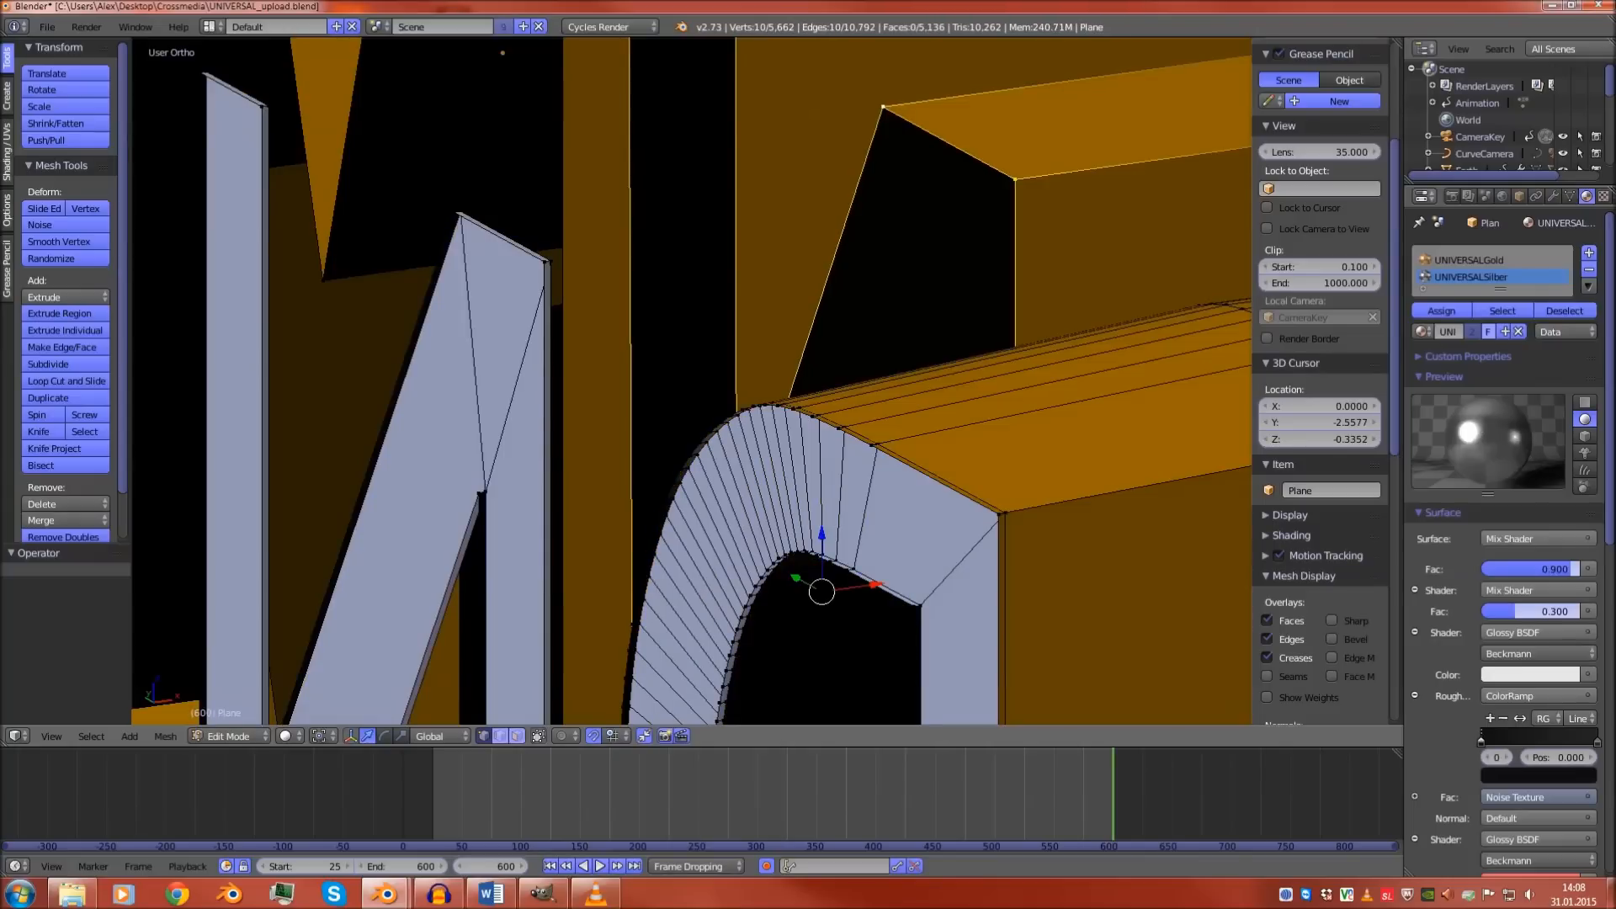
Bridge the outline loop of the duplicated N face with the rear outline loop of the extruded N
scroll(692, 381, down, 3)
middle_drag(692, 380, 718, 382)
shift+middle_drag(717, 382, 768, 459)
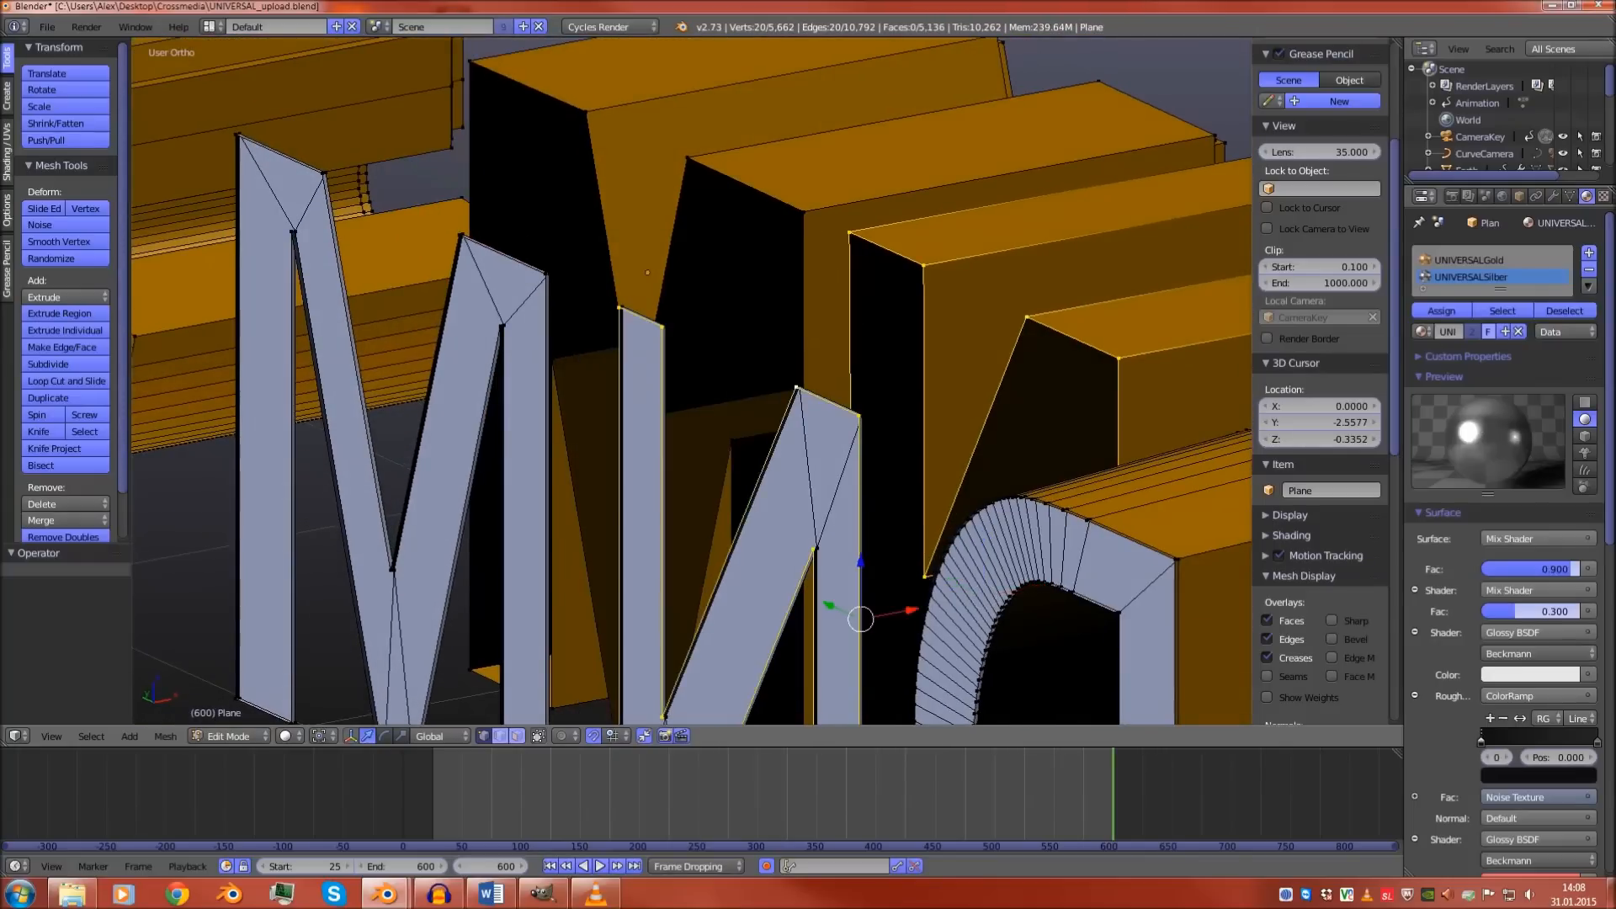
scroll(832, 556, up, 1)
shift+middle_drag(832, 556, 929, 521)
scroll(820, 405, down, 3)
key(w)
click(820, 404)
Bridge the outline loop of the duplicated M face with the rear outline loop of the extruded M
alt+right_click(833, 273)
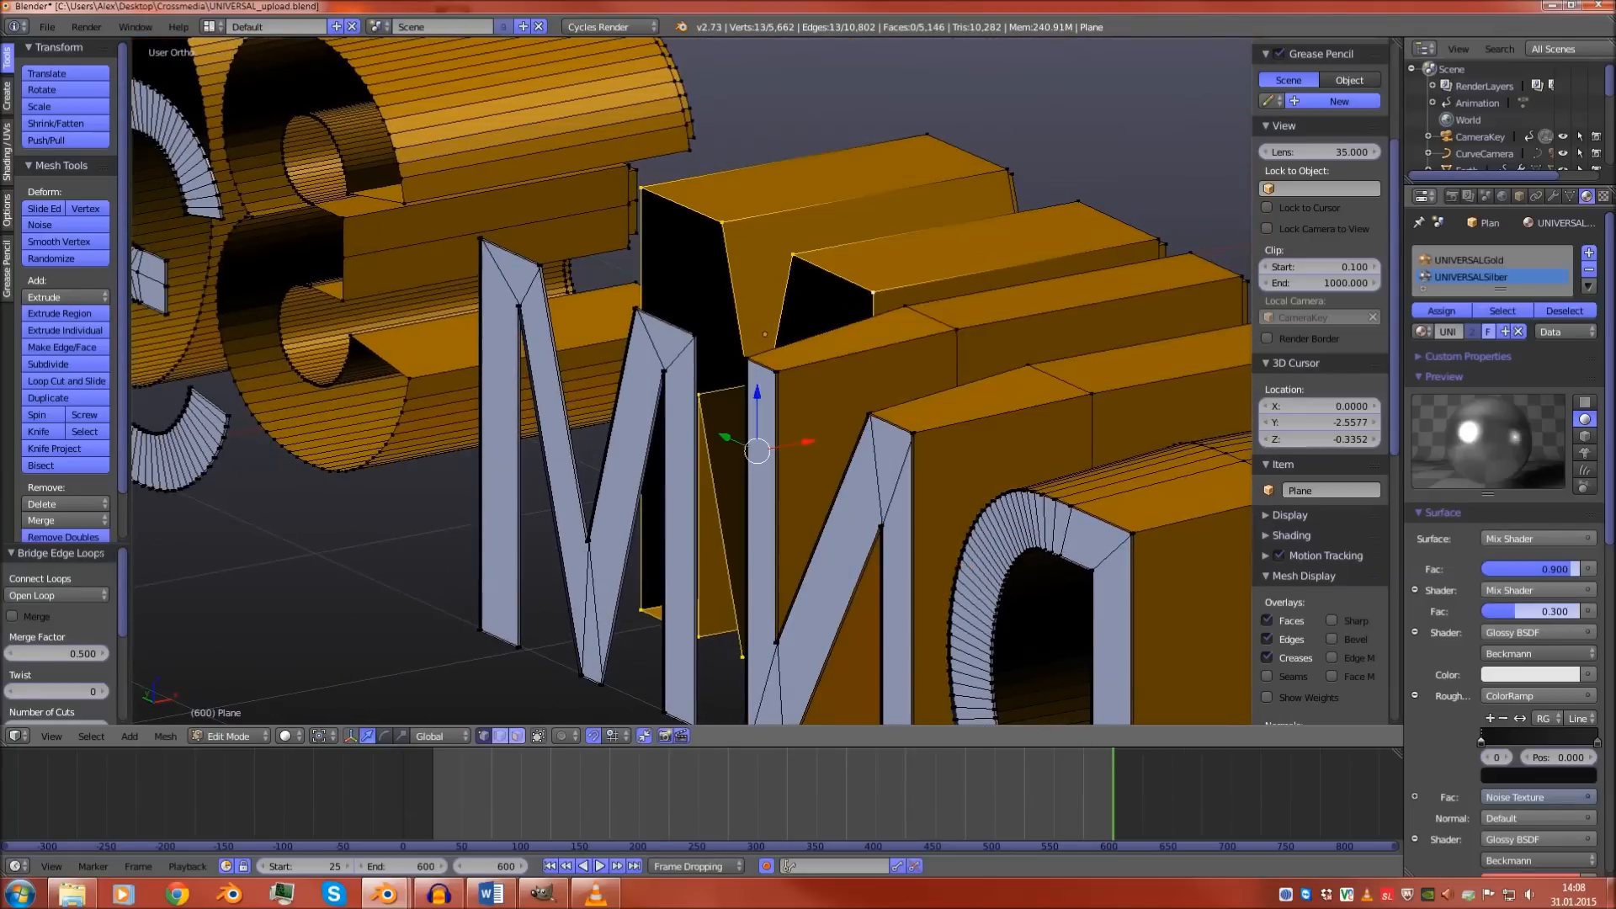
key(w)
click(676, 329)
Bridge the outline loop of the duplicated 3 face with the rear outline loop of the extruded 3
shift+middle_drag(676, 329, 1055, 557)
alt+right_click(751, 322)
scroll(750, 323, up, 3)
shift+middle_drag(751, 323, 910, 352)
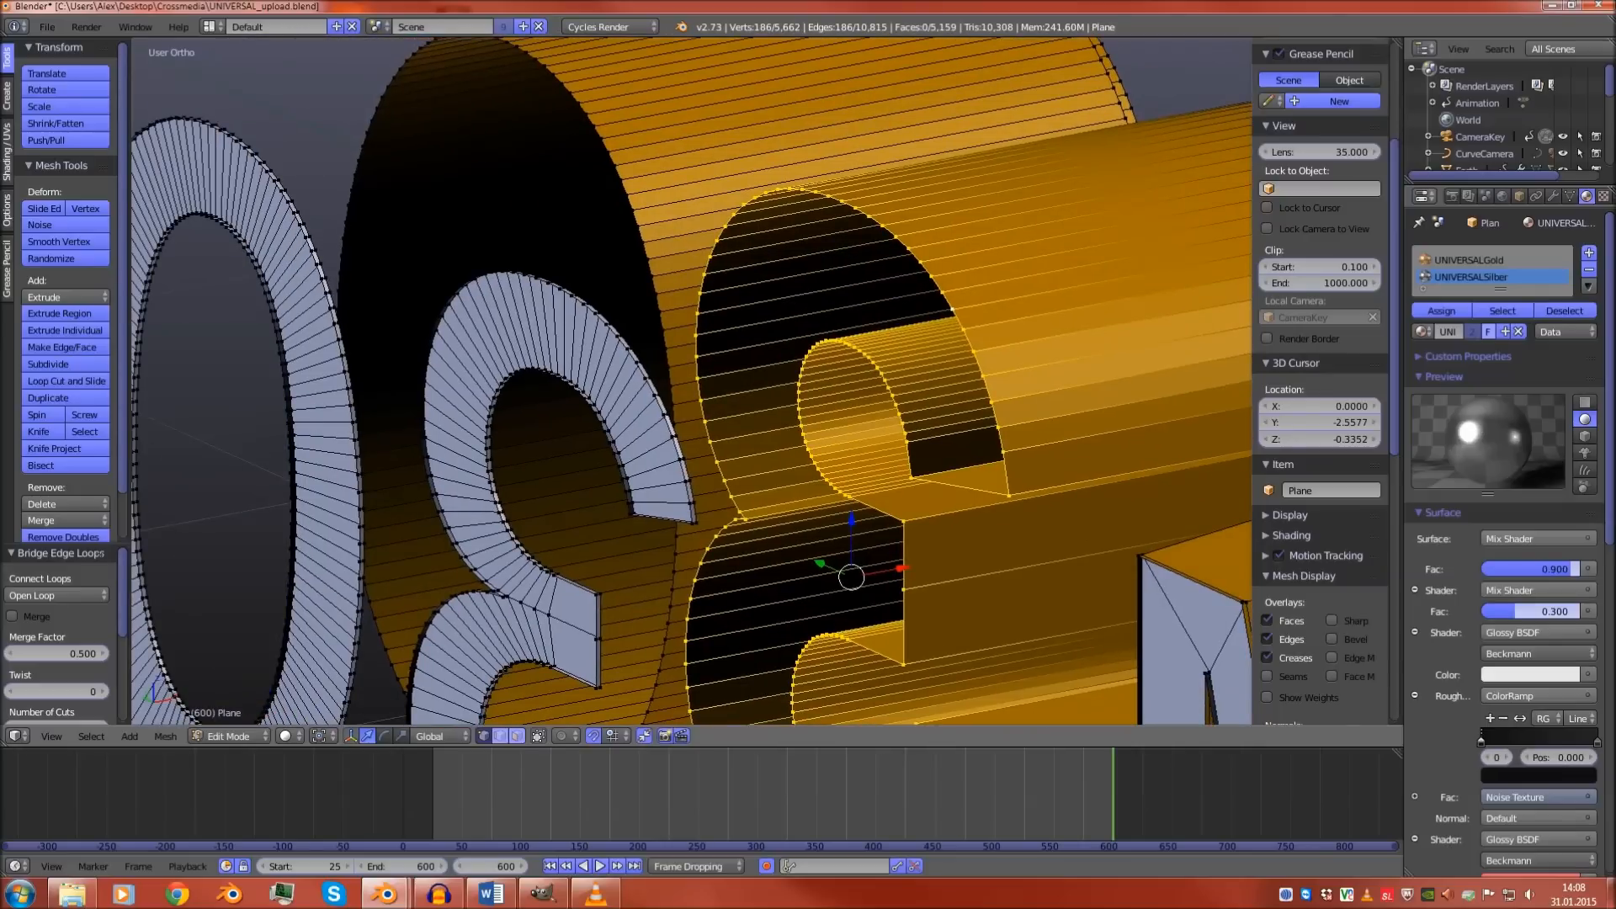
key(w)
click(619, 336)
Bridge the outer loop of the duplicated 0 face with the outer rear loop of the extruded 0
shift+middle_drag(619, 336, 893, 472)
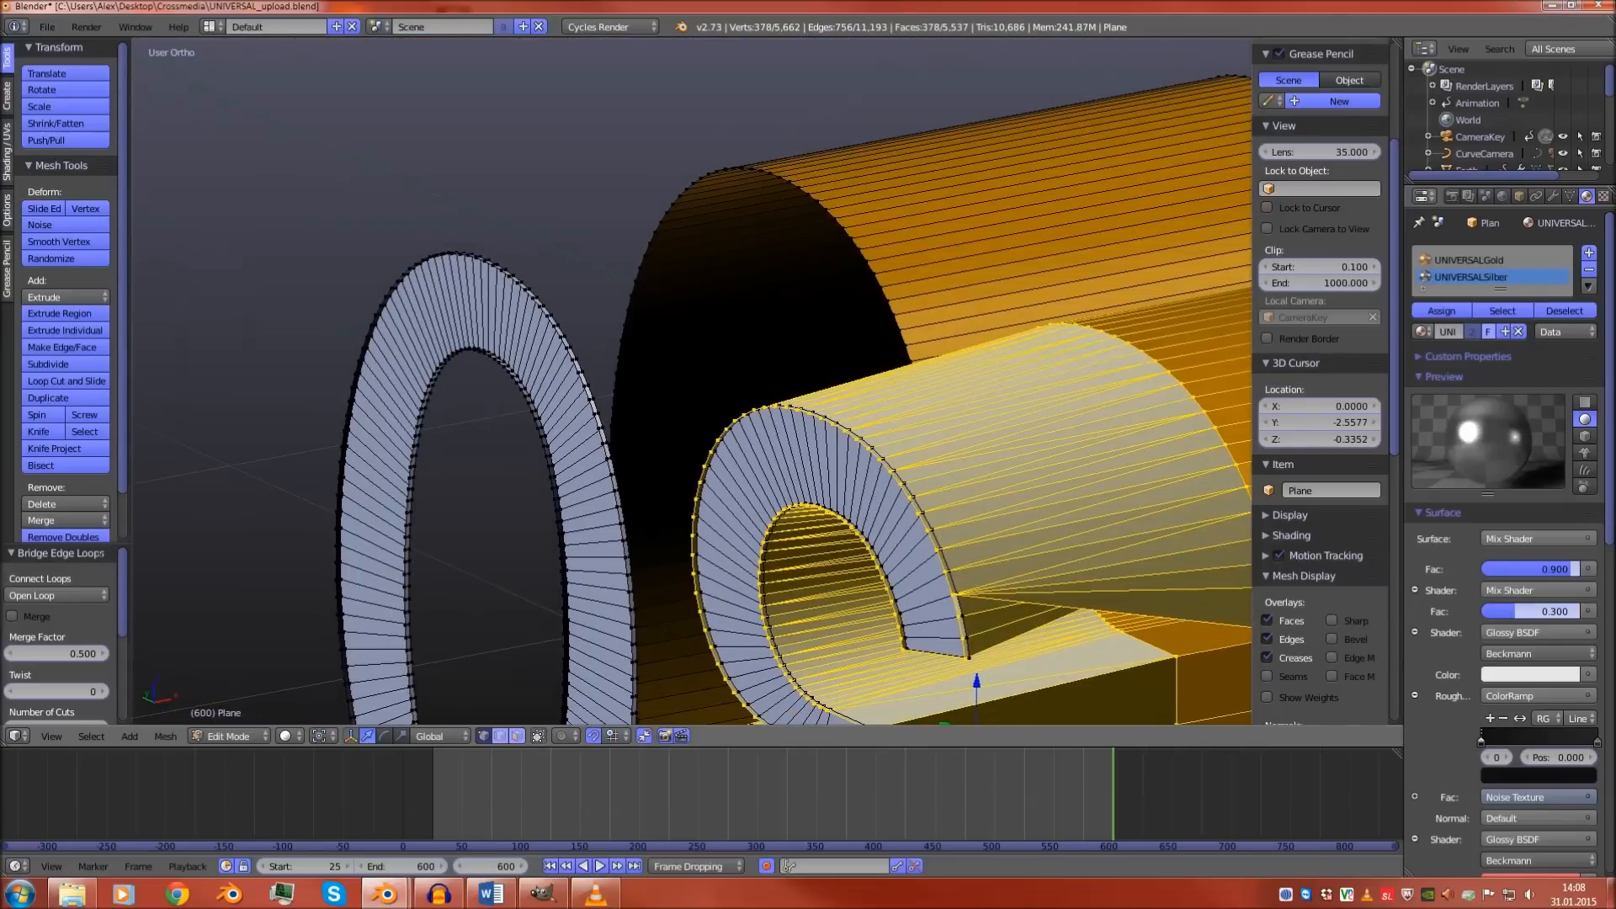
alt+right_click(843, 228)
key(w)
click(549, 317)
Extrude the inner front edge loop of the 0 toward the back, about -1.138 along X
alt+right_click(539, 414)
shift+middle_drag(539, 414, 981, 421)
scroll(980, 421, up, 1)
scroll(1027, 513, up, 3)
shift+middle_drag(715, 379, 758, 564)
scroll(1011, 464, down, 2)
scroll(791, 463, up, 1)
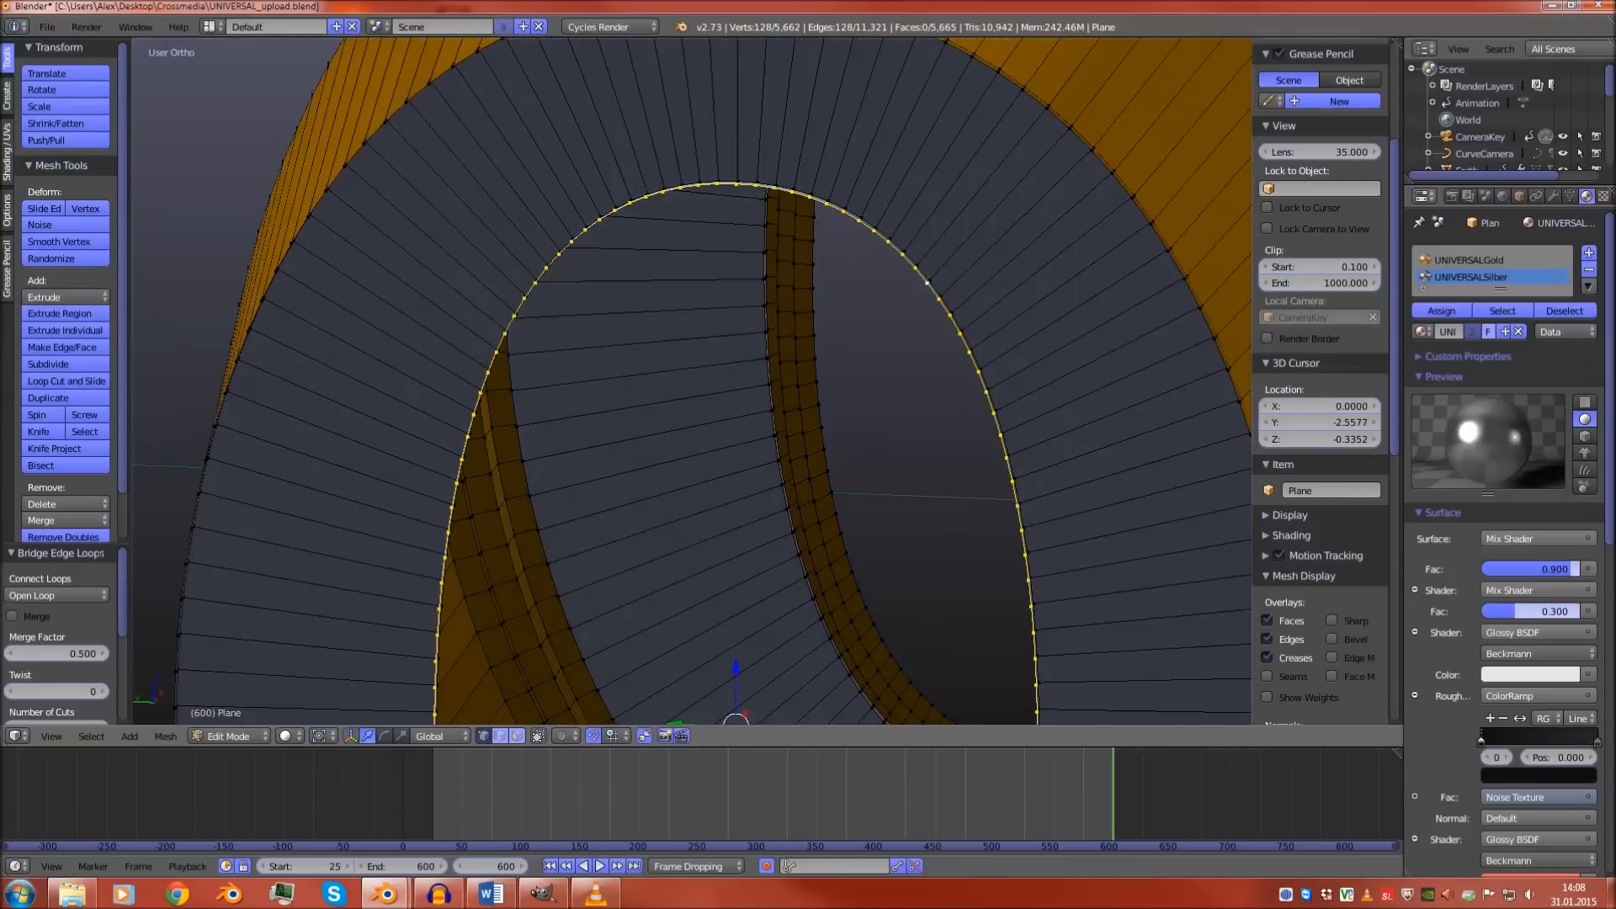
scroll(692, 380, down, 3)
middle_drag(724, 404, 684, 410)
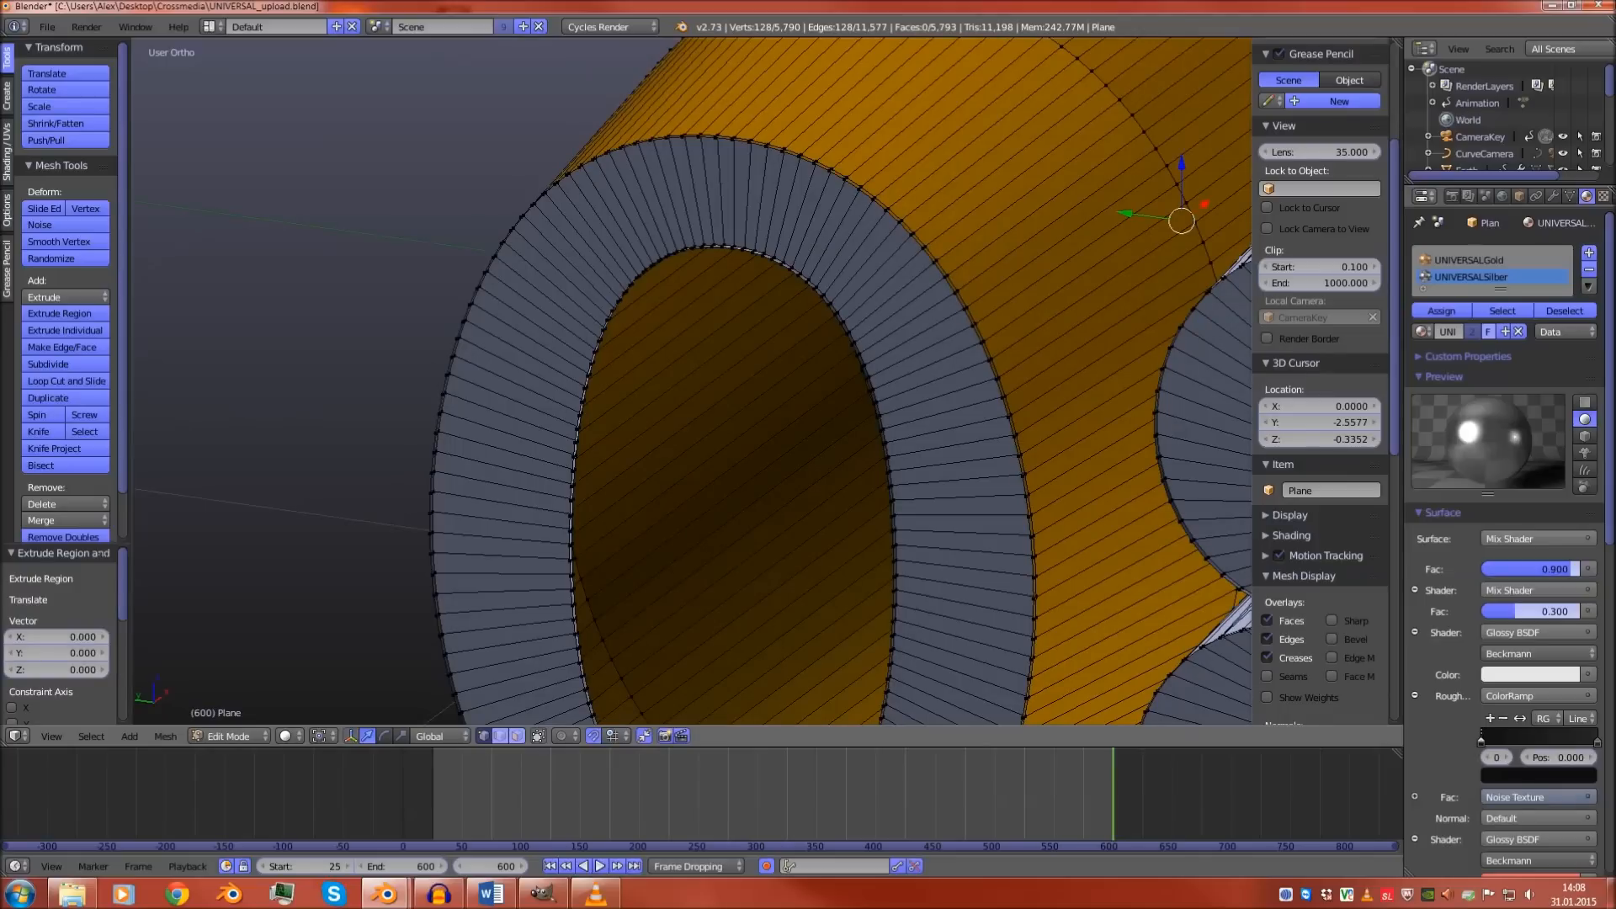
drag(813, 495, 813, 495)
Bridge the 0's extruded inner loop with the inner edge loop of its duplicated back face
middle_drag(814, 495, 989, 404)
scroll(768, 464, up, 3)
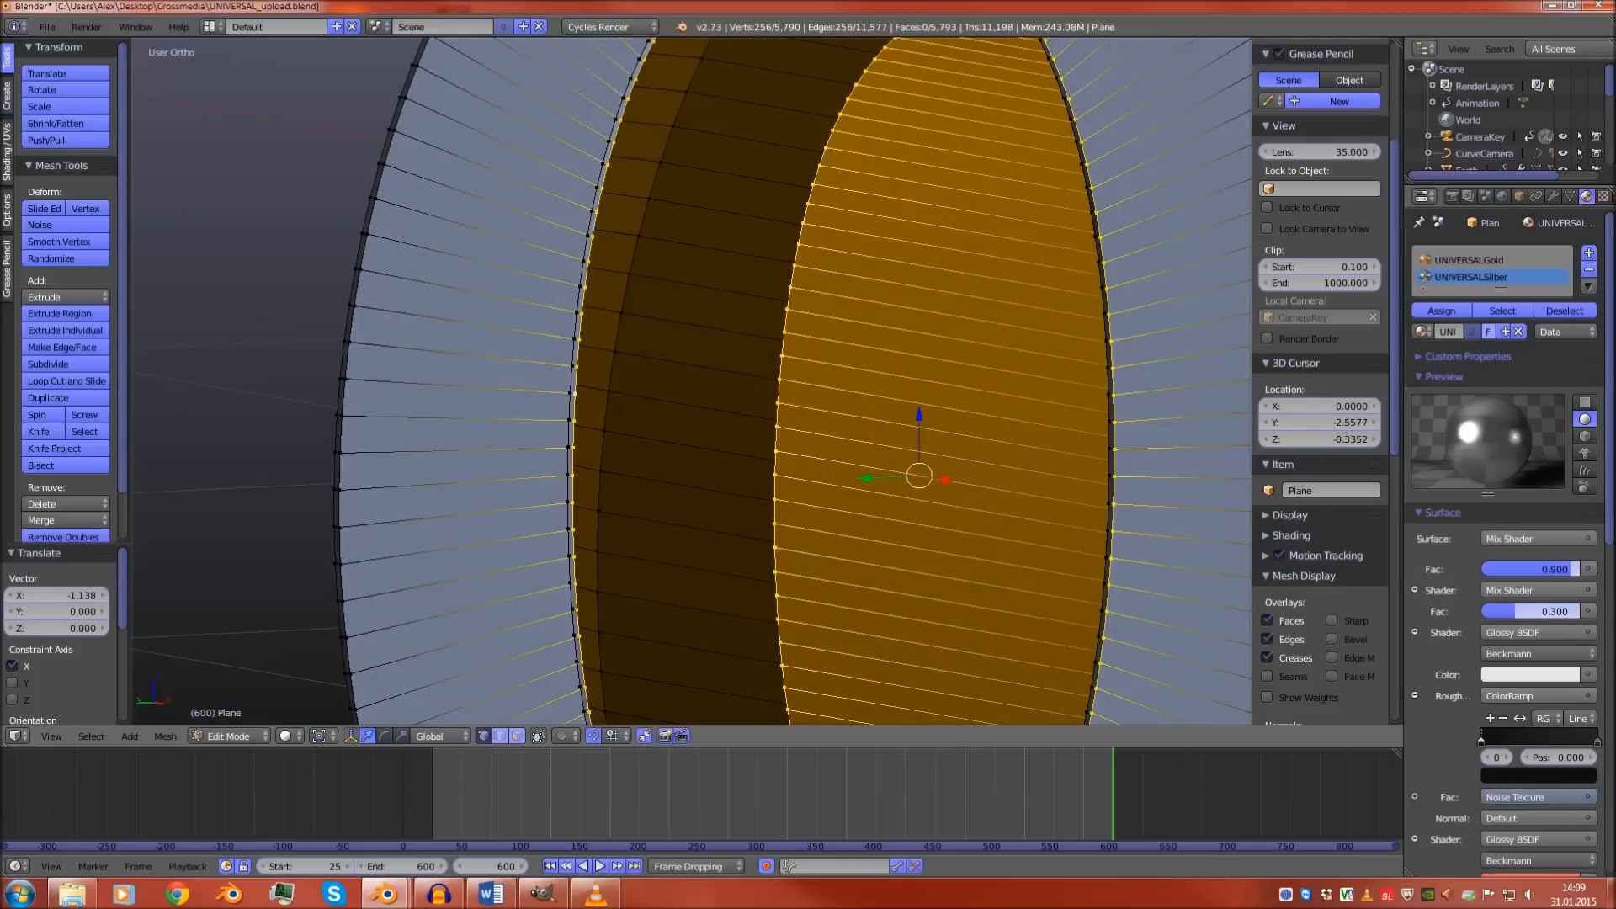
click(624, 411)
scroll(624, 411, down, 9)
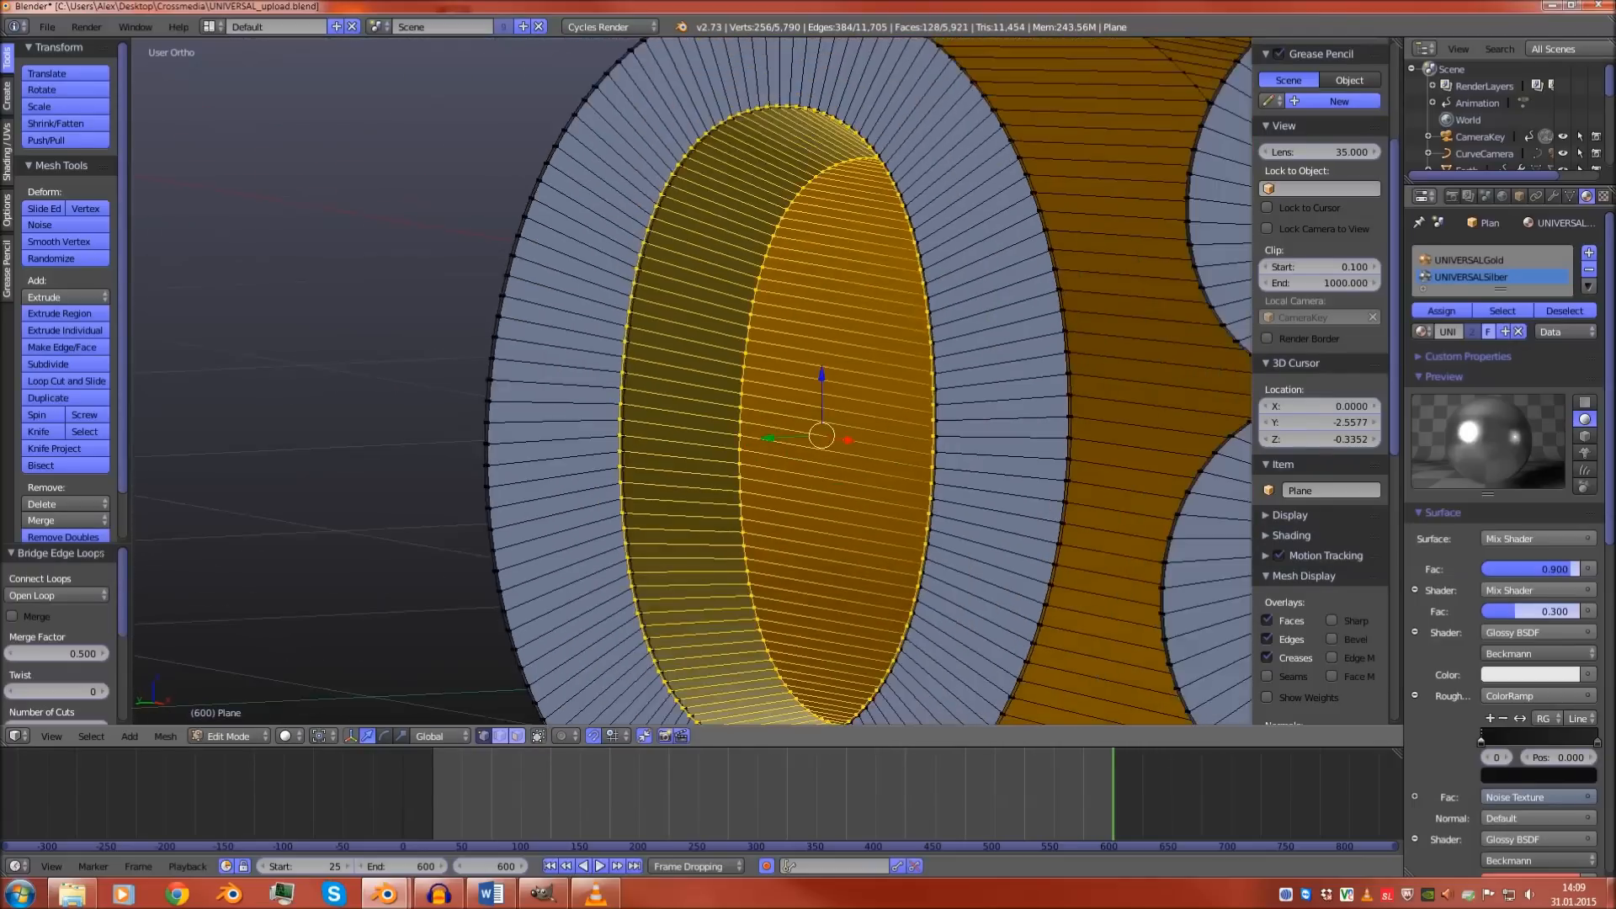
Extrude the inner front edge loop of the D toward the back, about -1.121 along X
shift+middle_drag(833, 411, 141, 347)
shift+middle_drag(1052, 371, 602, 438)
scroll(581, 405, up, 3)
shift+middle_drag(1044, 329, 946, 338)
alt+right_click(1006, 320)
key(e)
right_click(967, 330)
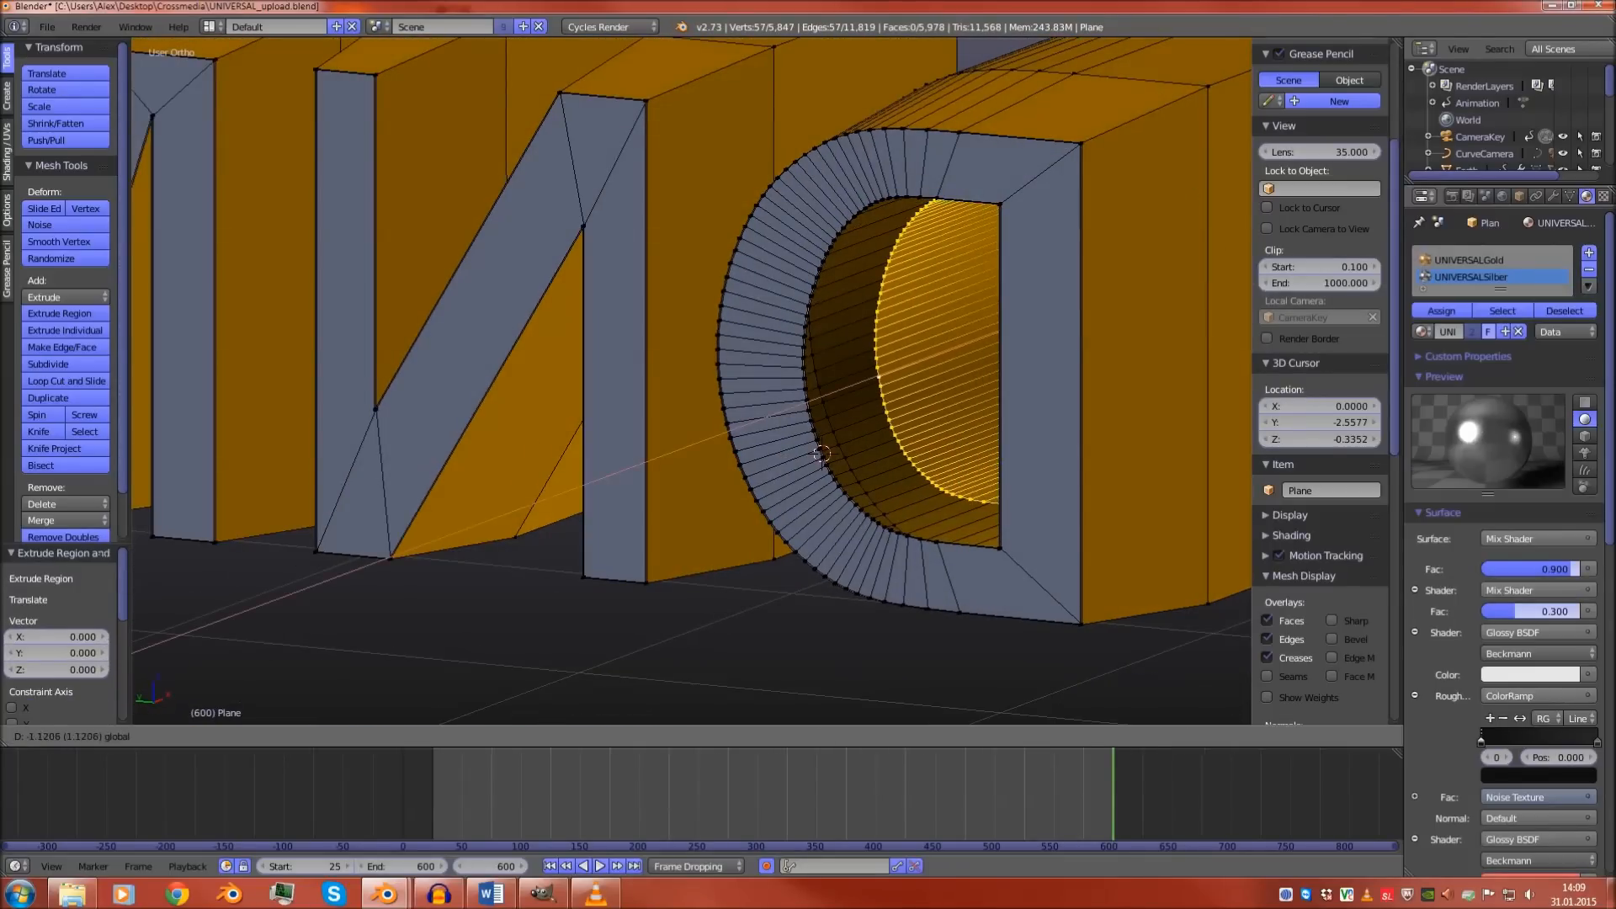
click(821, 455)
Bridge the D's extruded inner loop with the inner edge loop of its duplicated back face
scroll(916, 506, up, 3)
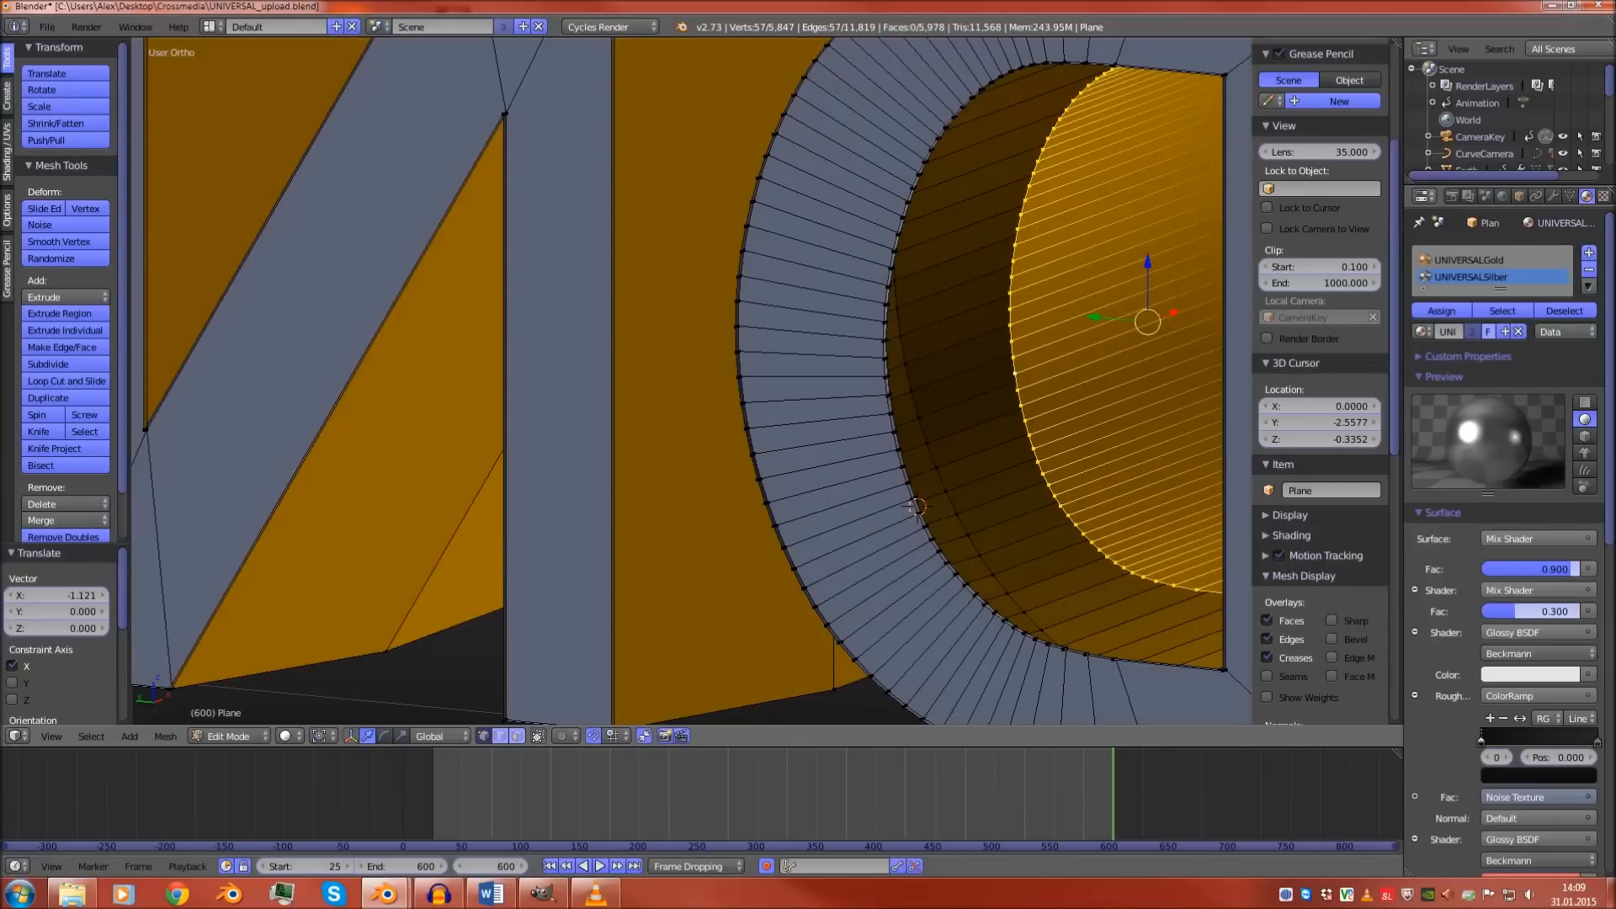
key(w)
click(913, 501)
Select all inner and outer rear edge loops of the letter bodies in front wireframe view and flatten them by scaling to 0 along X
key(KP_1)
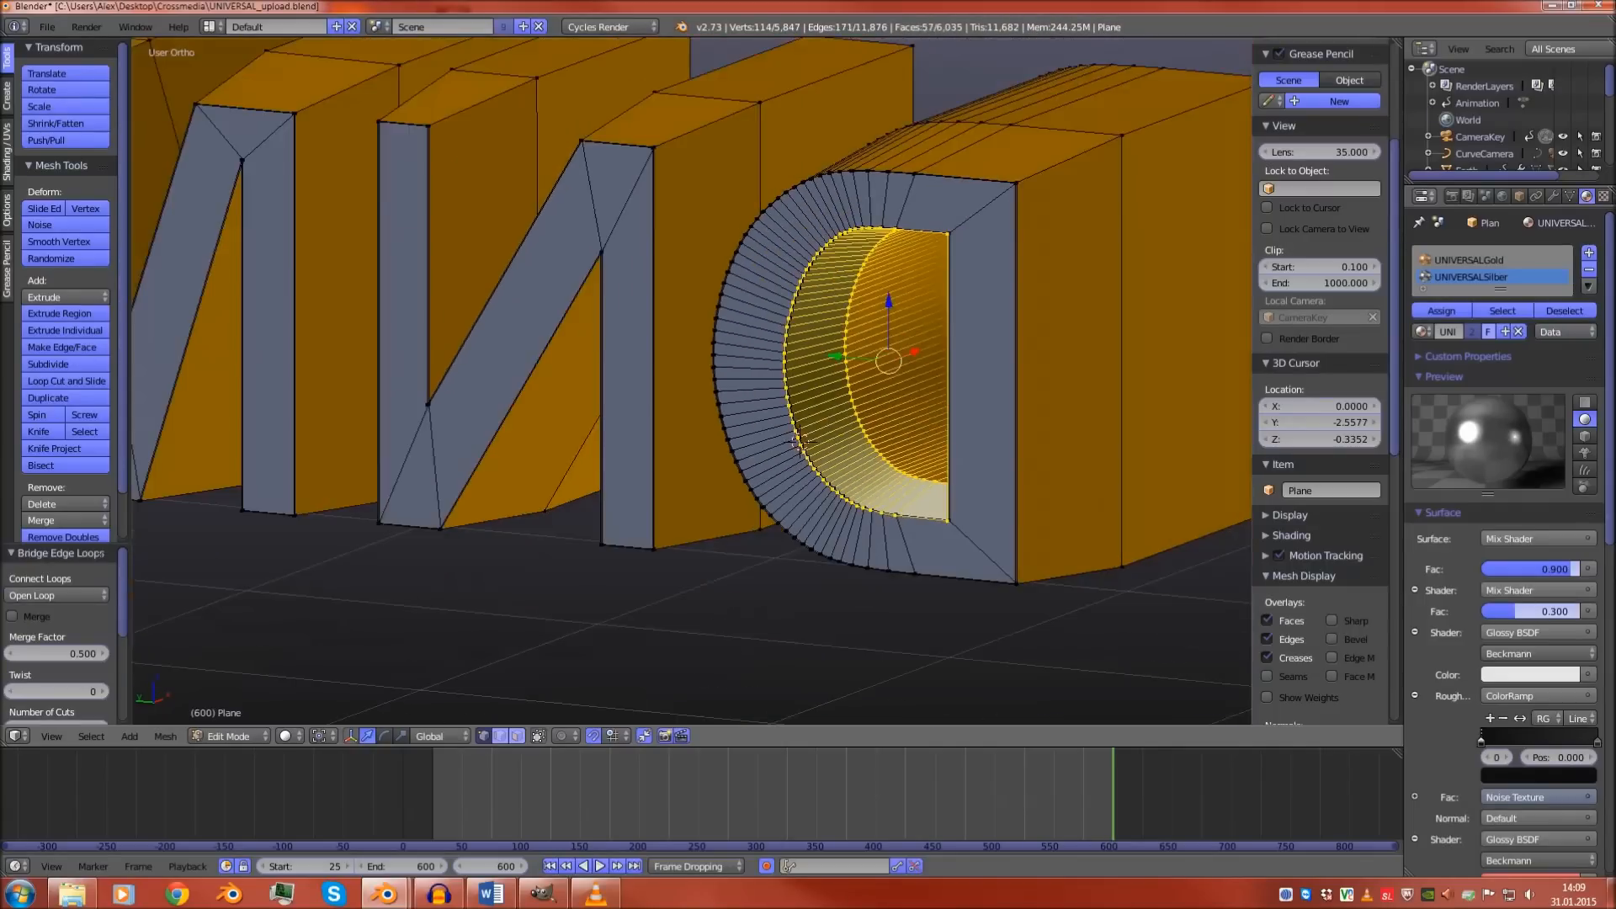
scroll(913, 501, down, 3)
key(z)
scroll(914, 501, up, 3)
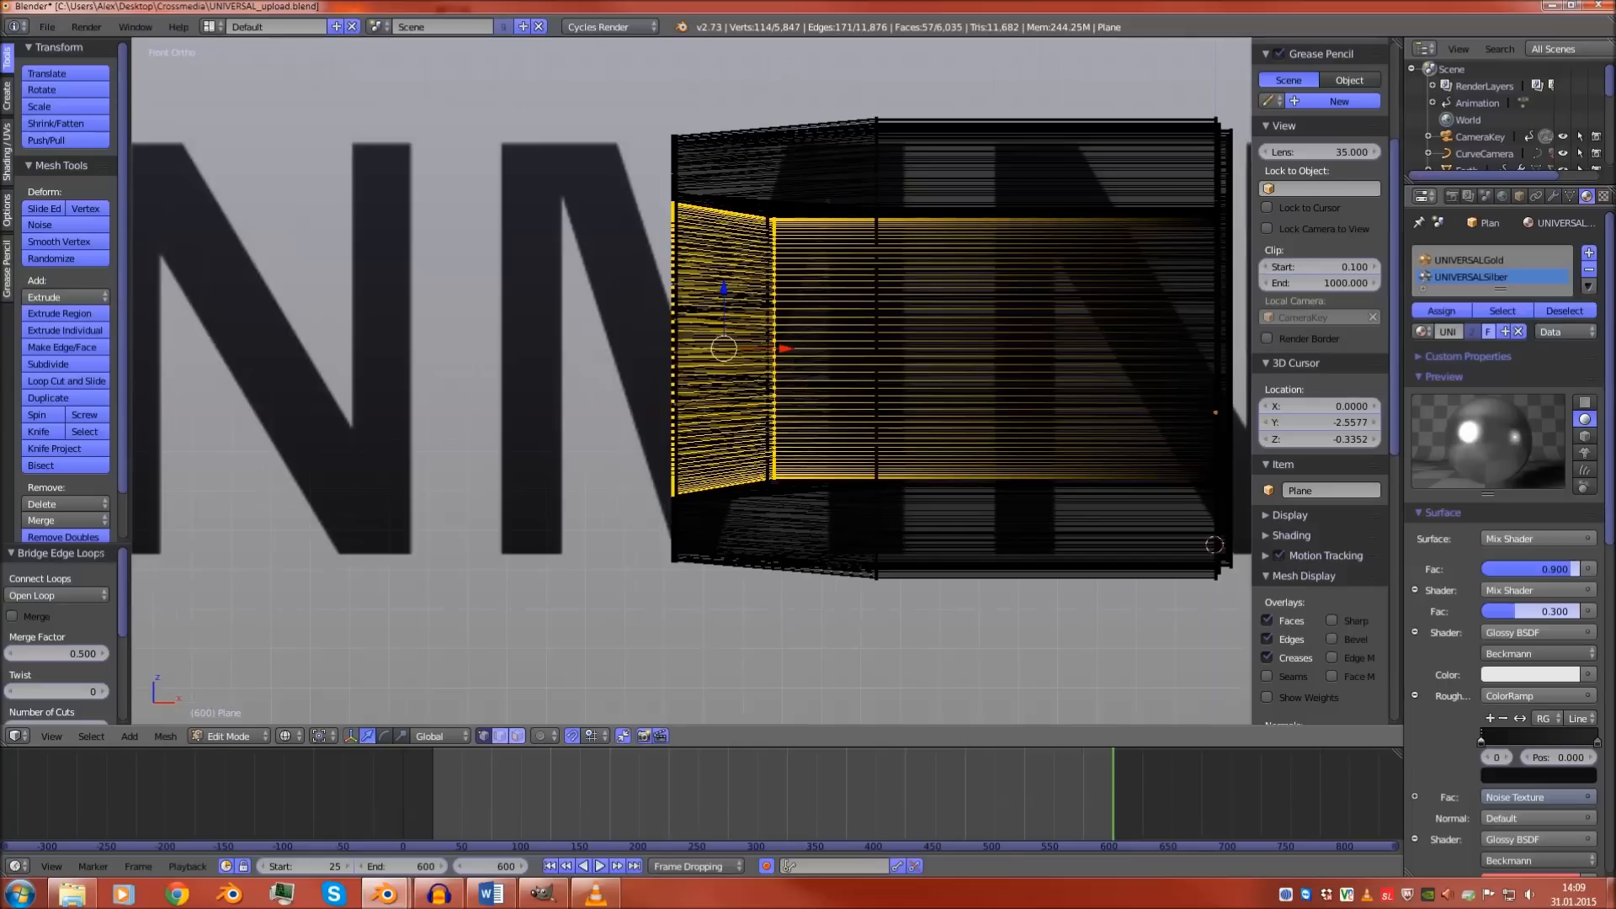
shift+middle_drag(914, 501, 848, 541)
scroll(692, 381, up, 2)
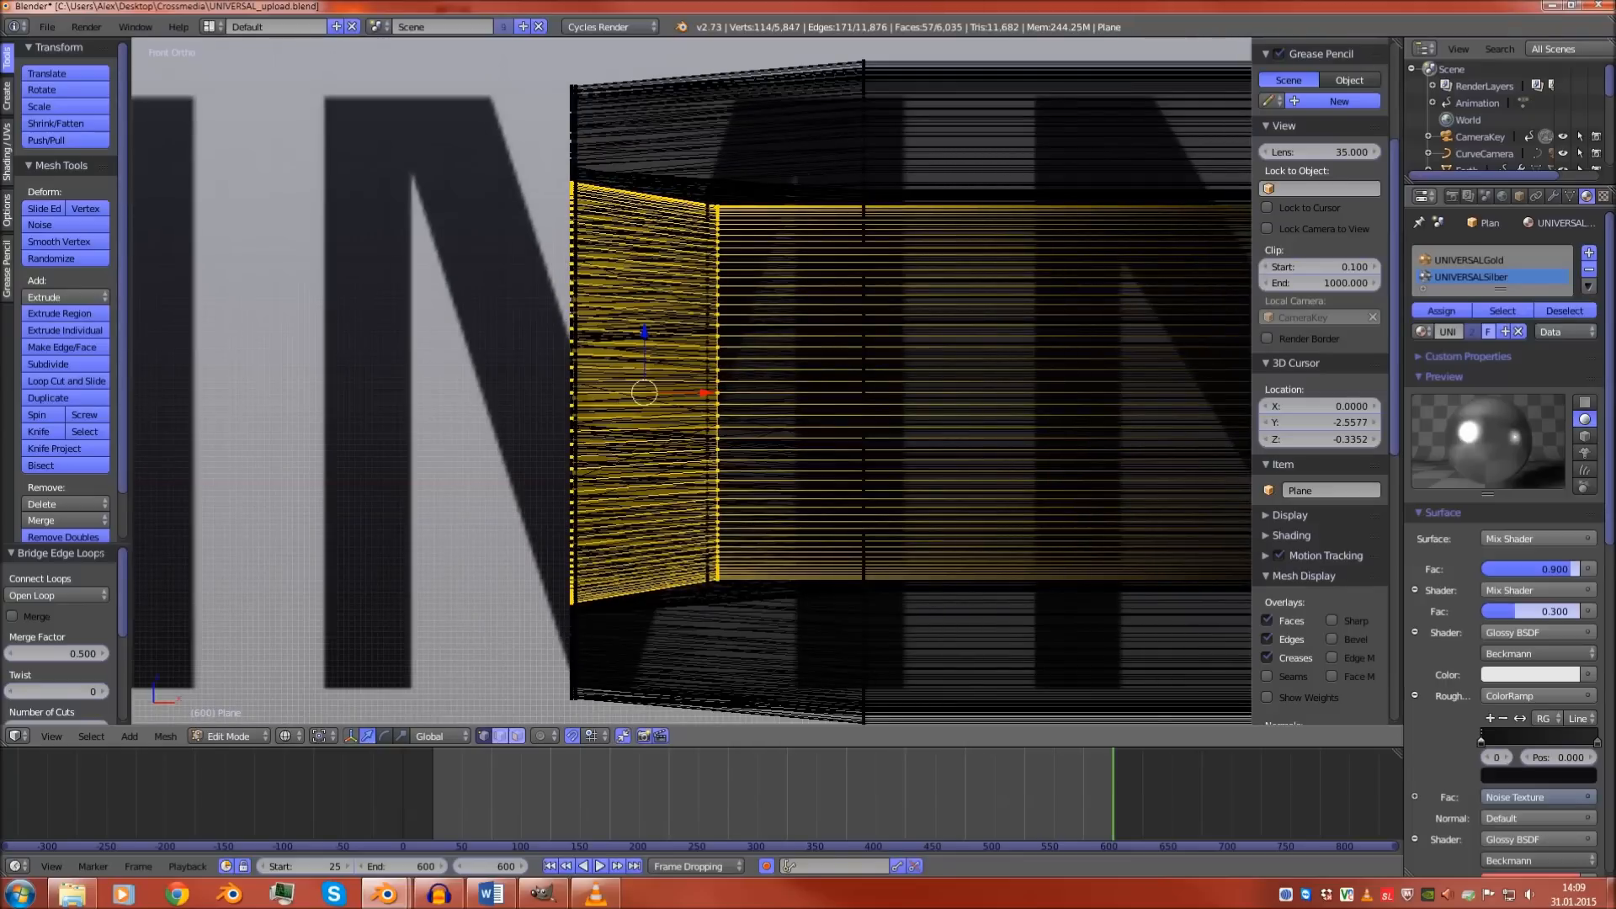
right_click(717, 278)
scroll(718, 277, down, 5)
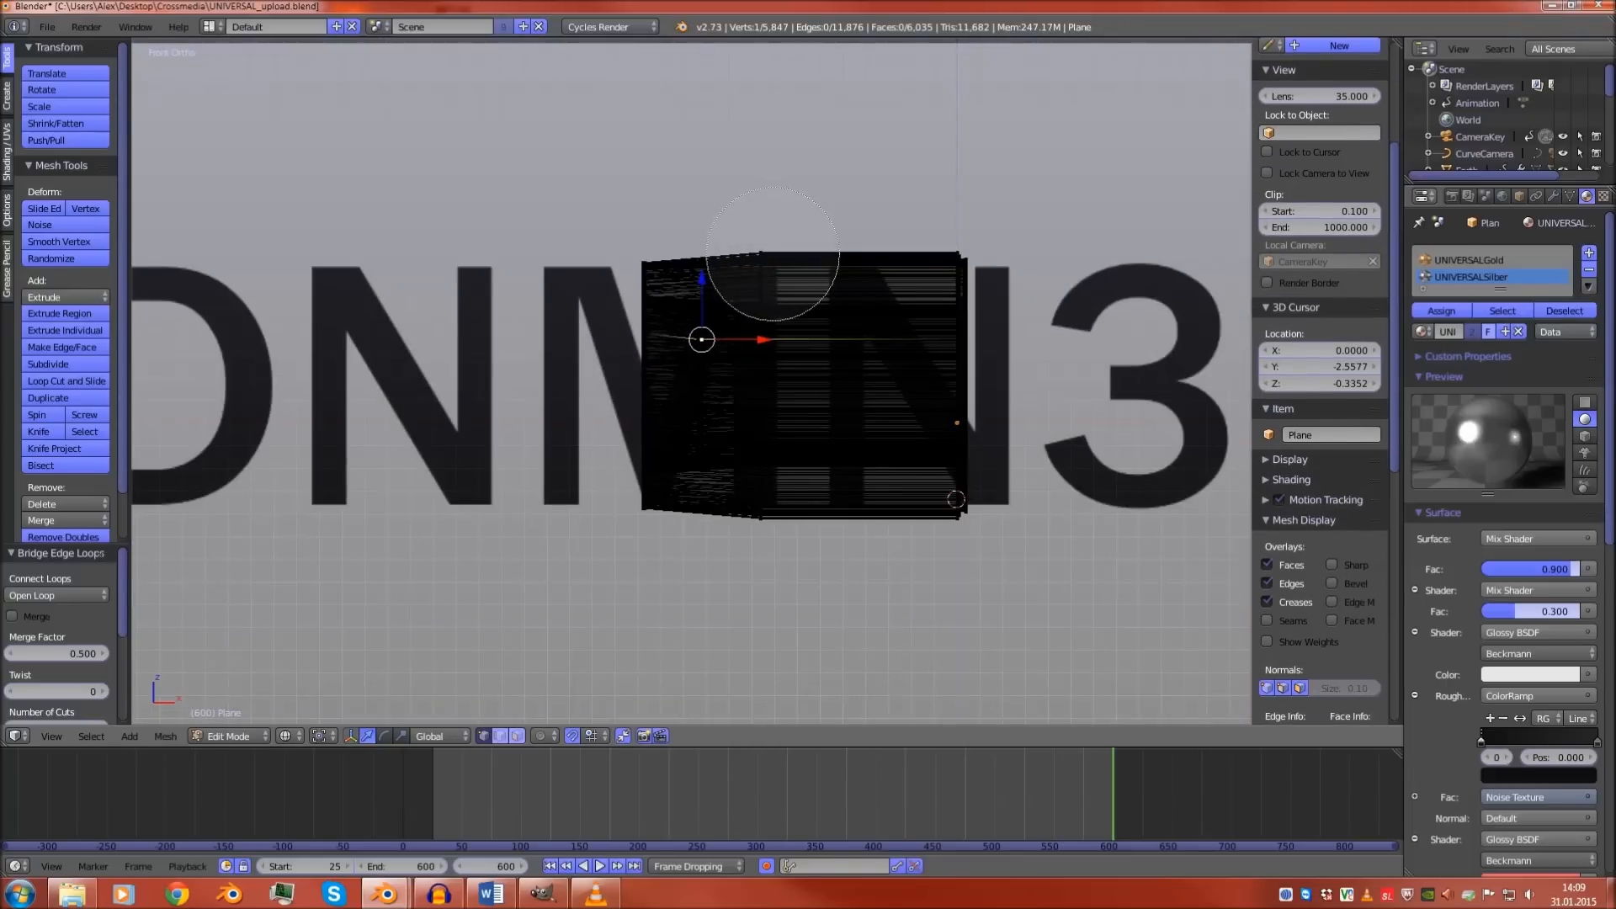
drag(773, 250, 768, 491)
right_click(768, 491)
scroll(768, 491, up, 4)
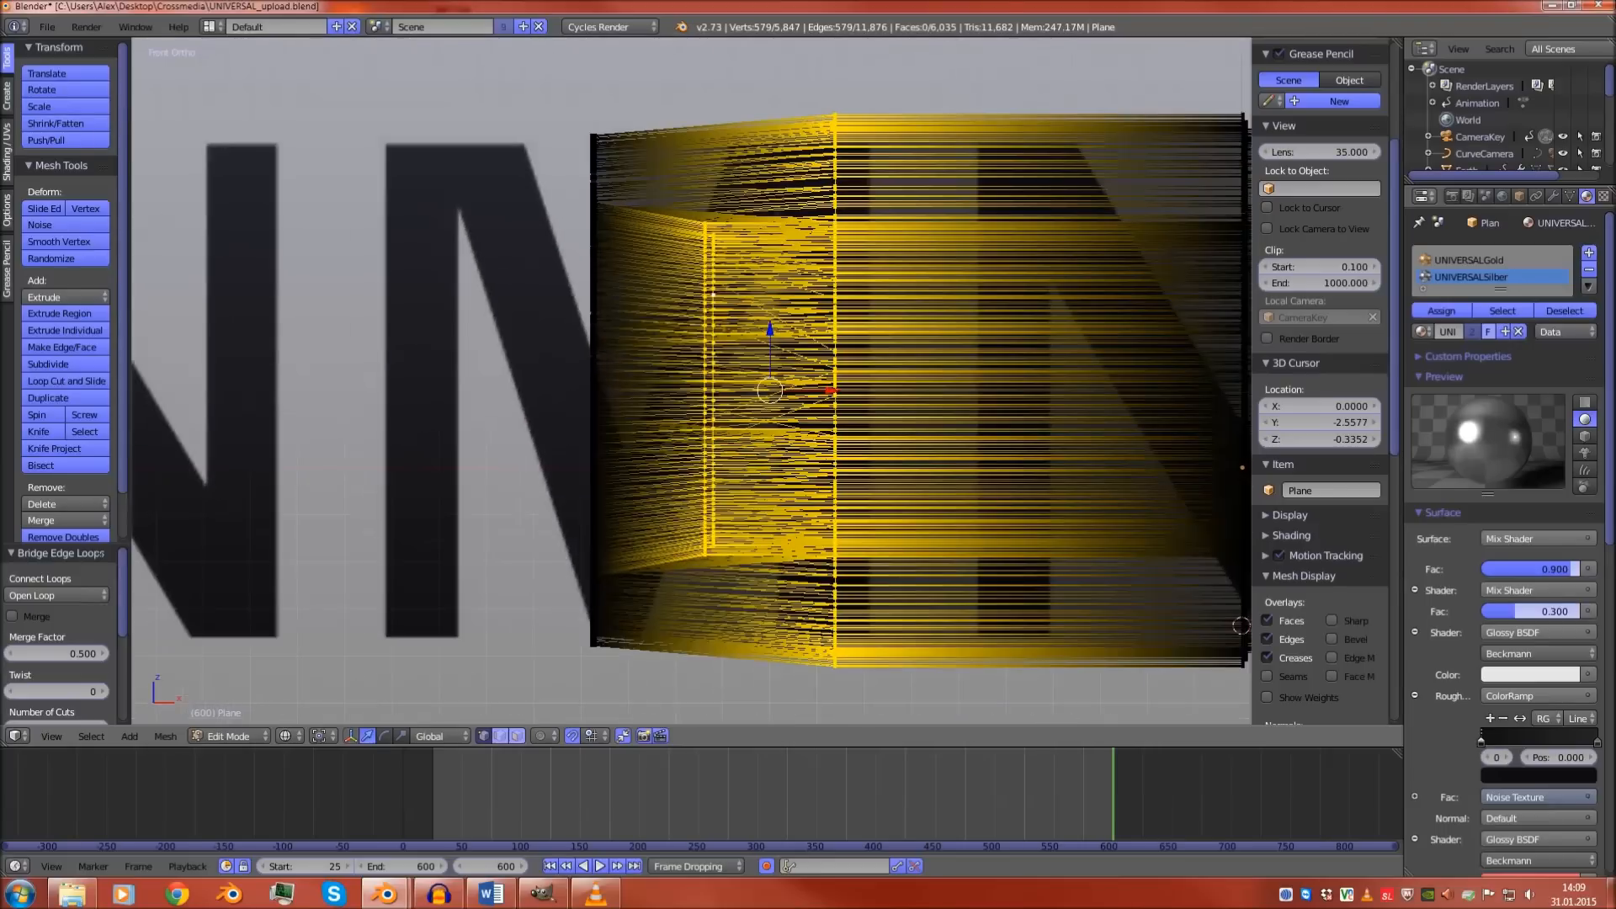
key(0)
key(Return)
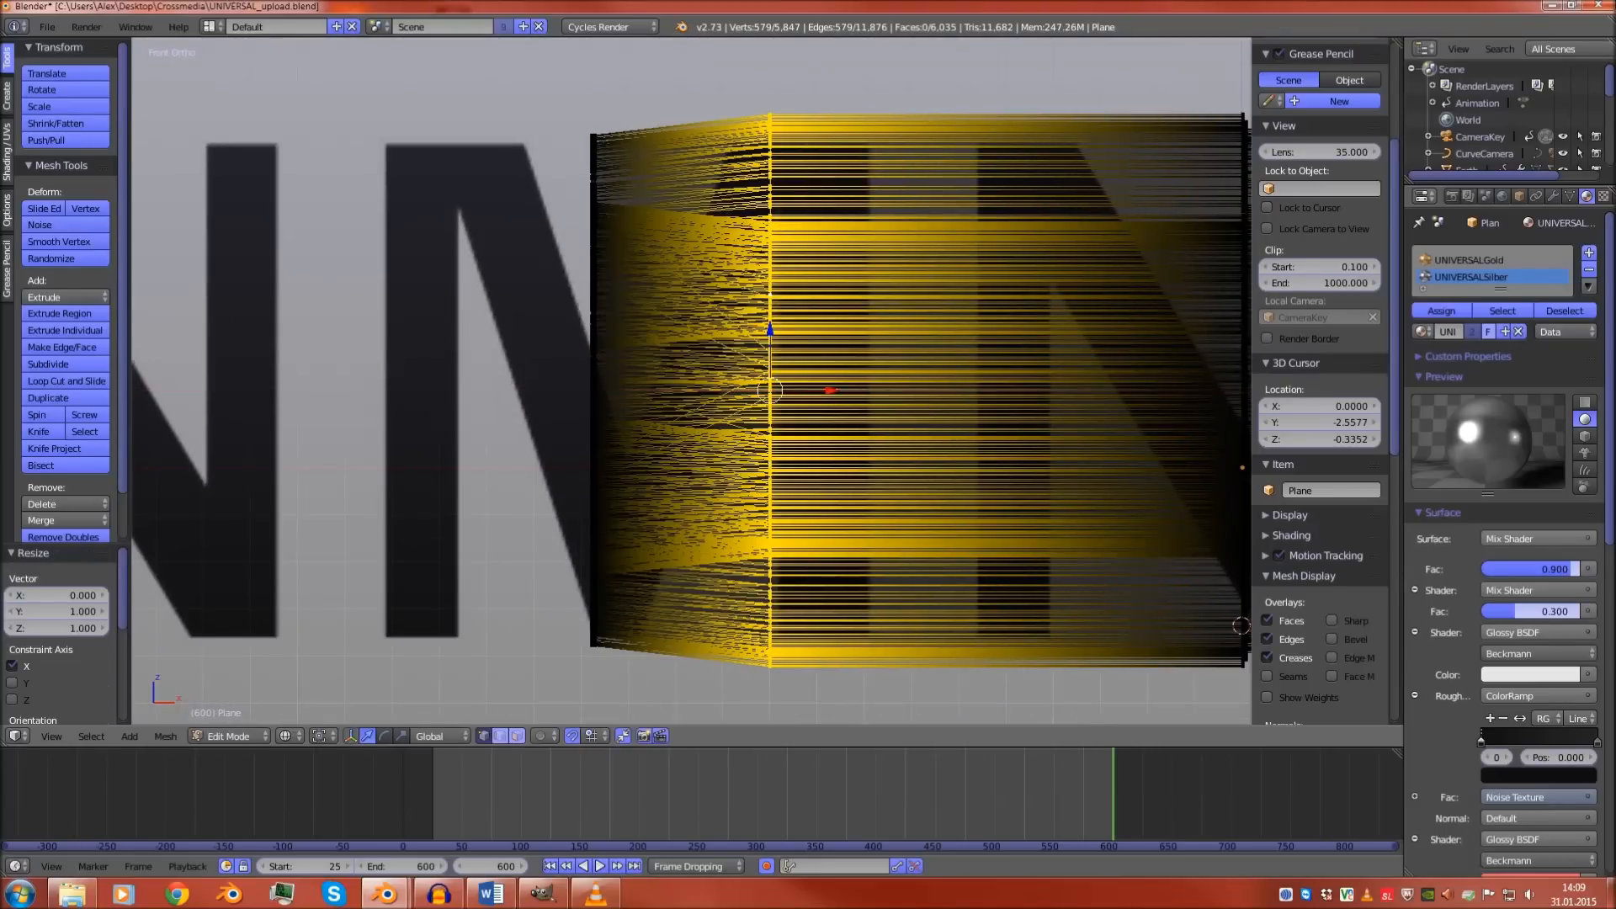
Select only the duplicated back faces of all letters and move them about 0.356 along X, close to the bodies' rear edges
scroll(882, 393, up, 1)
middle_drag(883, 393, 948, 421)
scroll(692, 382, down, 4)
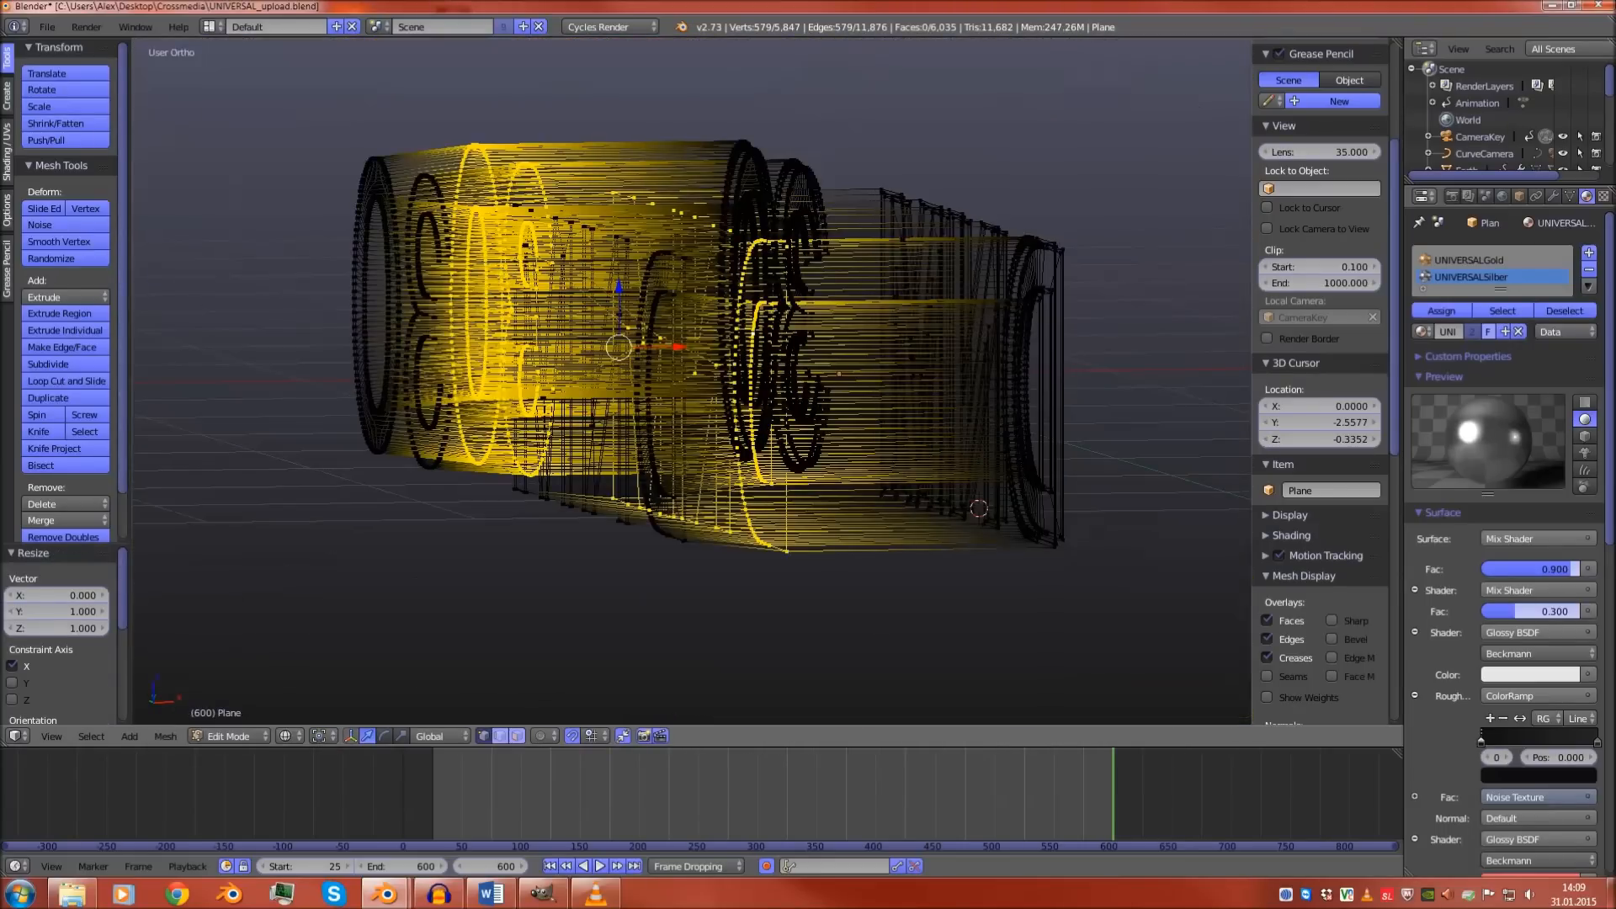
key(KP_1)
key(KP_3)
key(KP_1)
scroll(692, 381, up, 5)
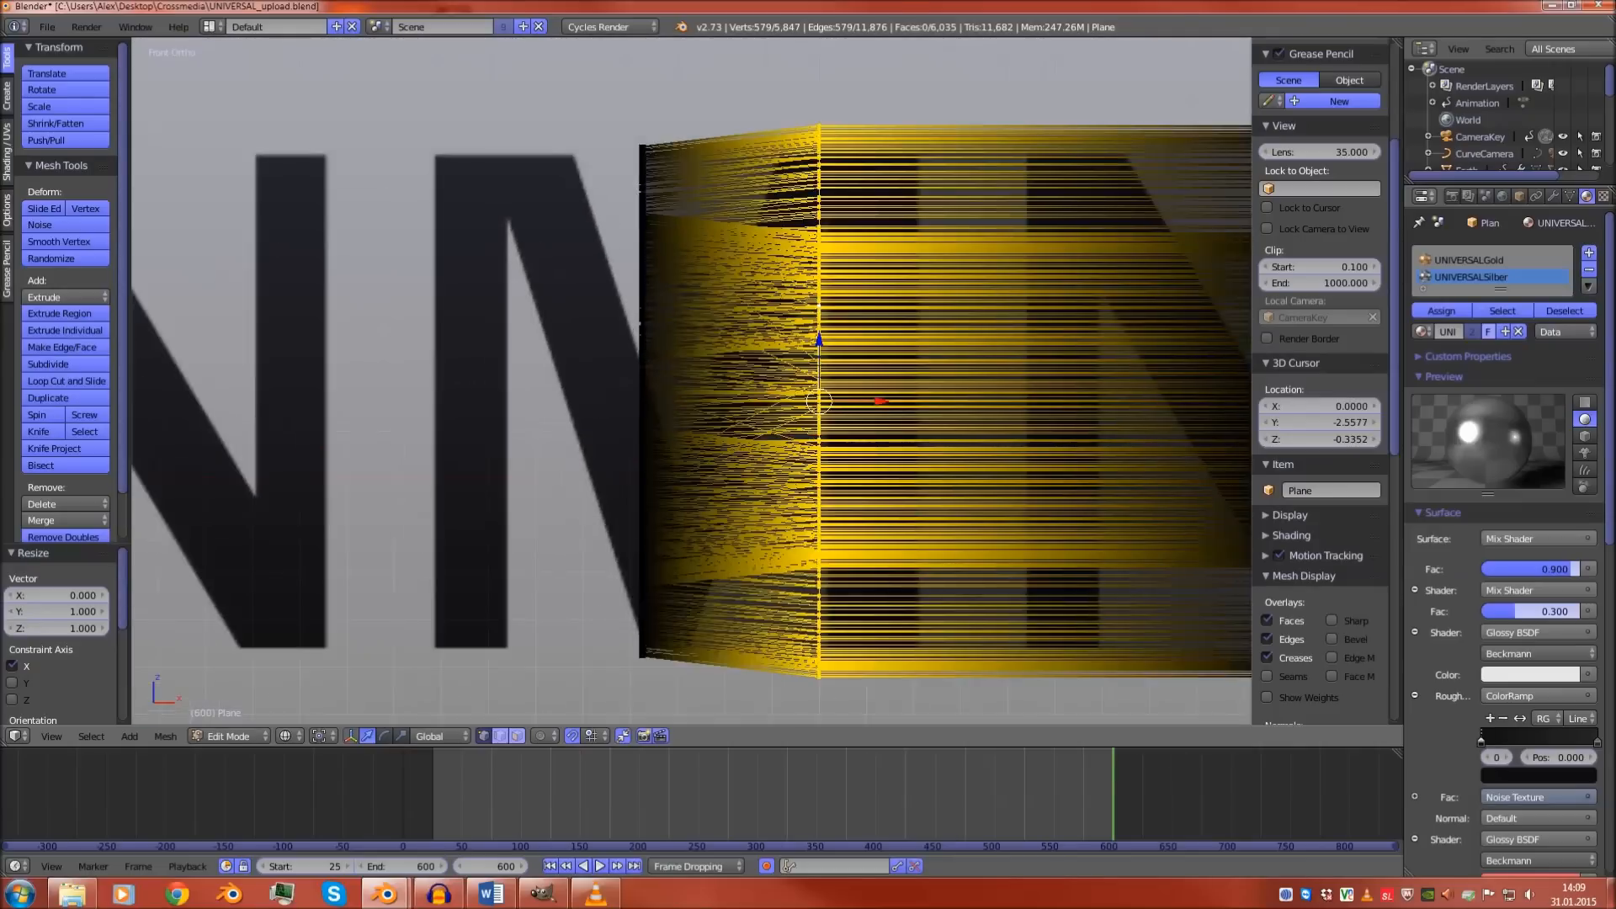
right_click(623, 171)
key(ctrl+l)
scroll(627, 174, down, 2)
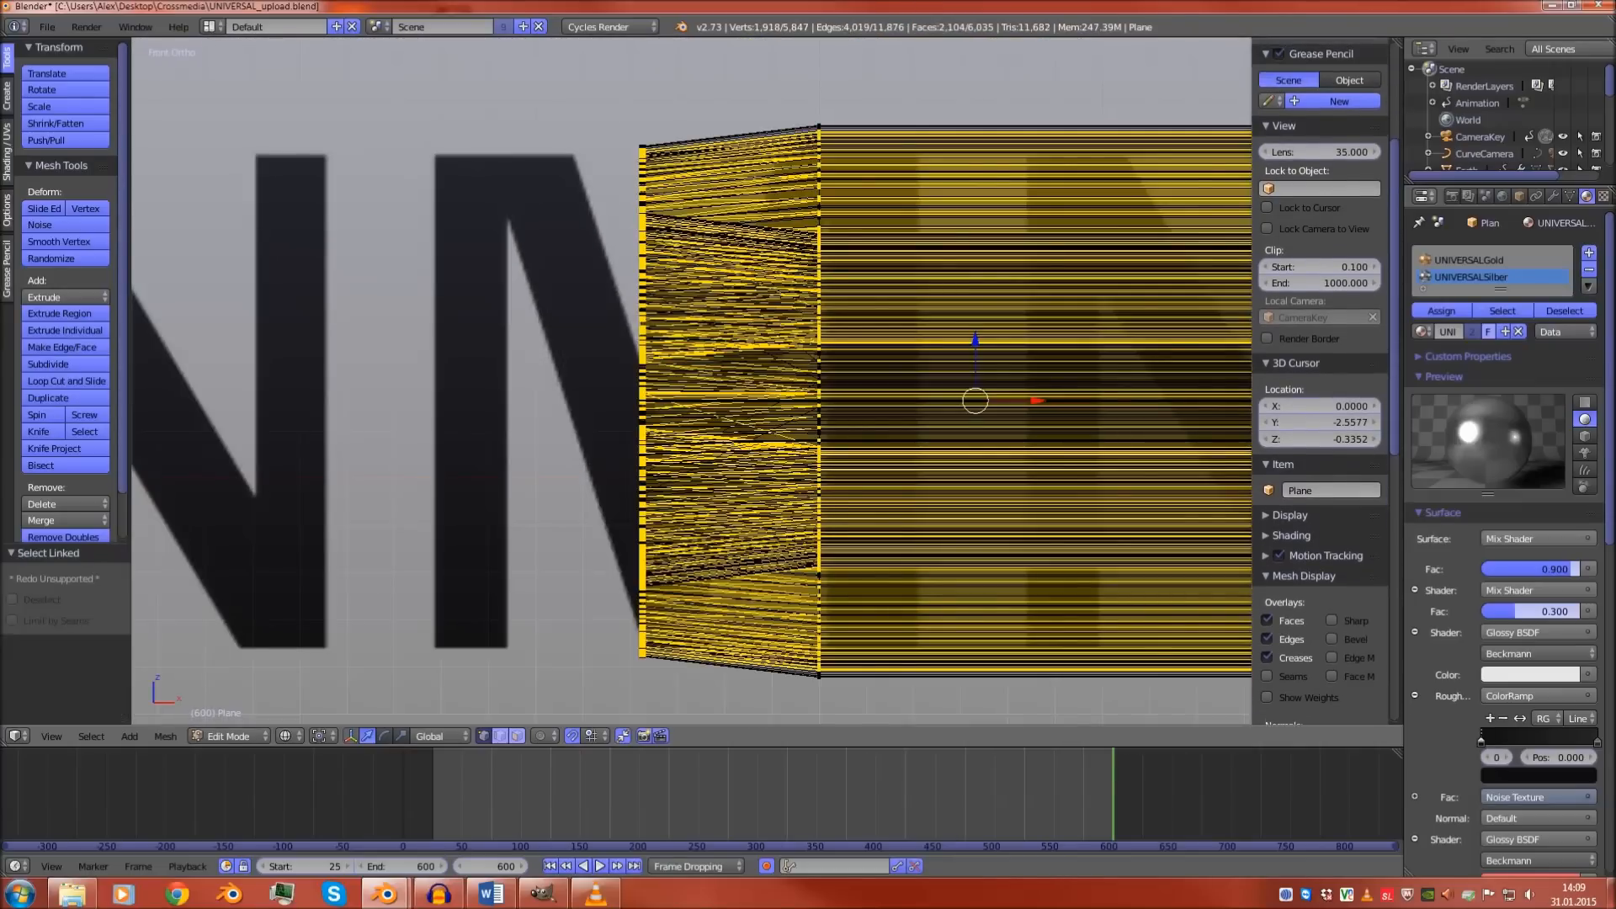
key(c)
mouse_move(638, 181)
mouse_down()
mouse_move(642, 148)
mouse_move(643, 641)
mouse_up()
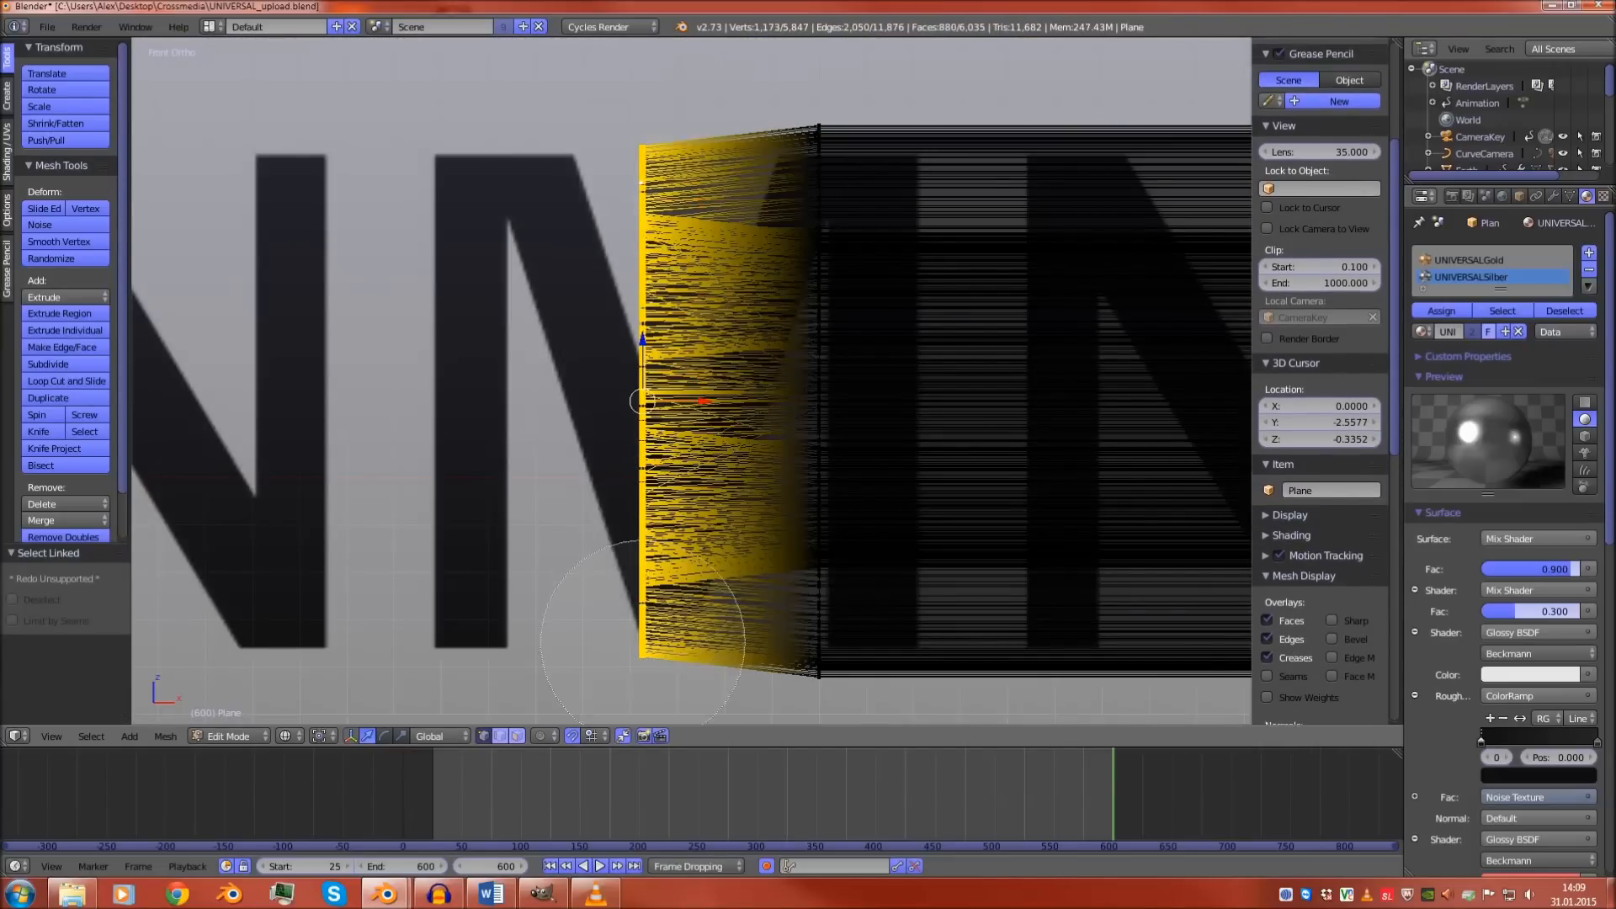
key(g)
key(x)
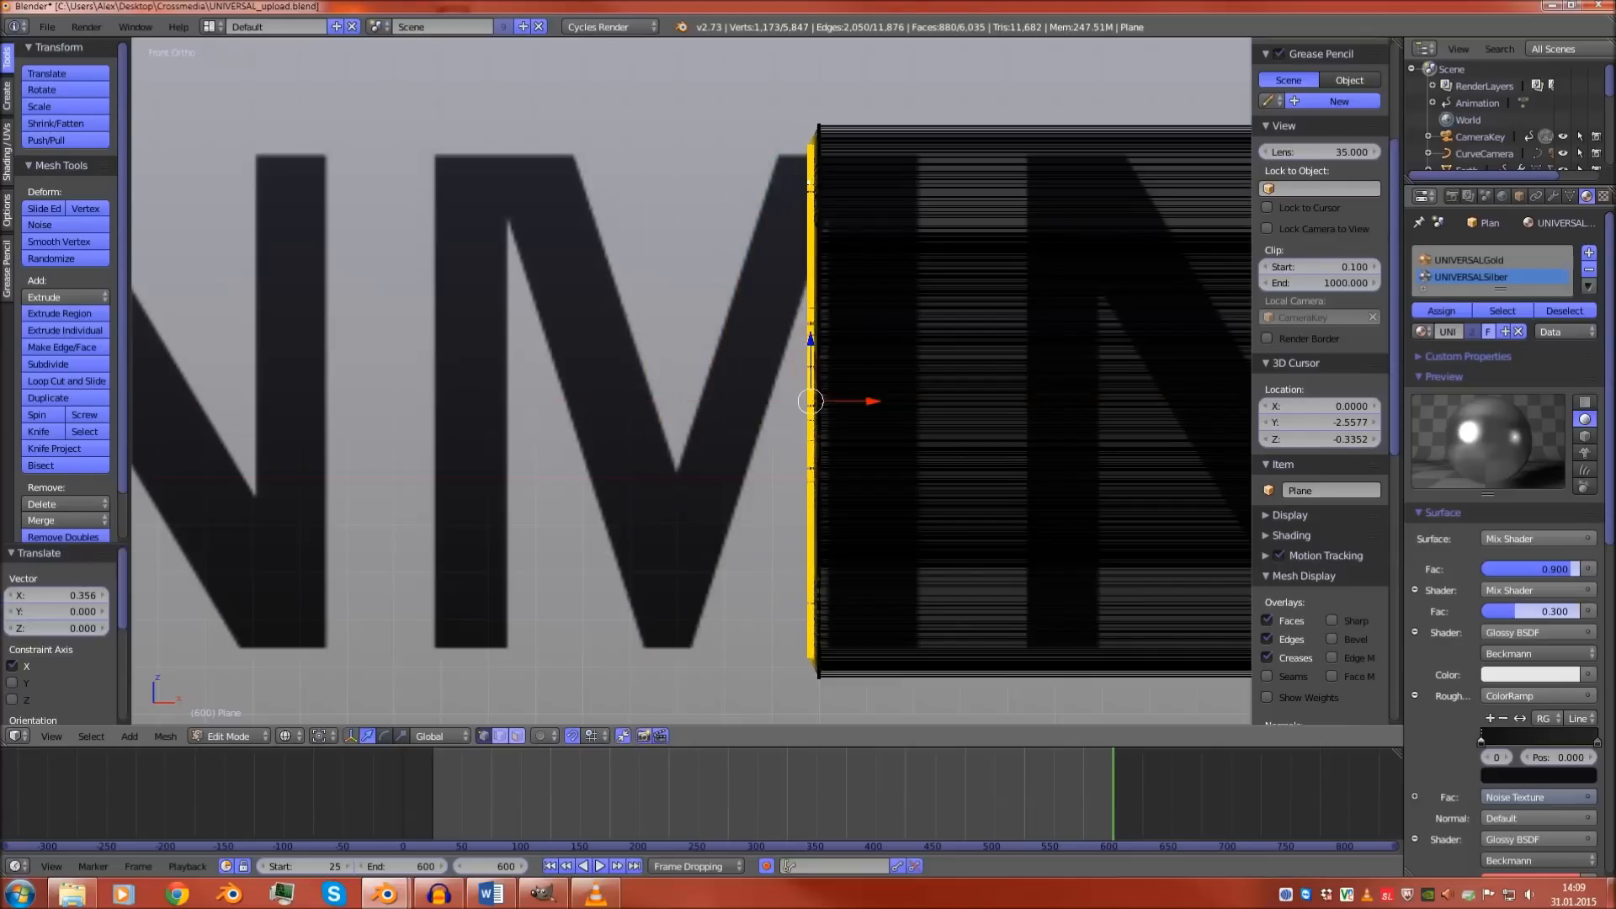
click(811, 640)
scroll(692, 380, up, 3)
key(z)
shift+middle_drag(692, 381, 518, 471)
scroll(692, 381, up, 3)
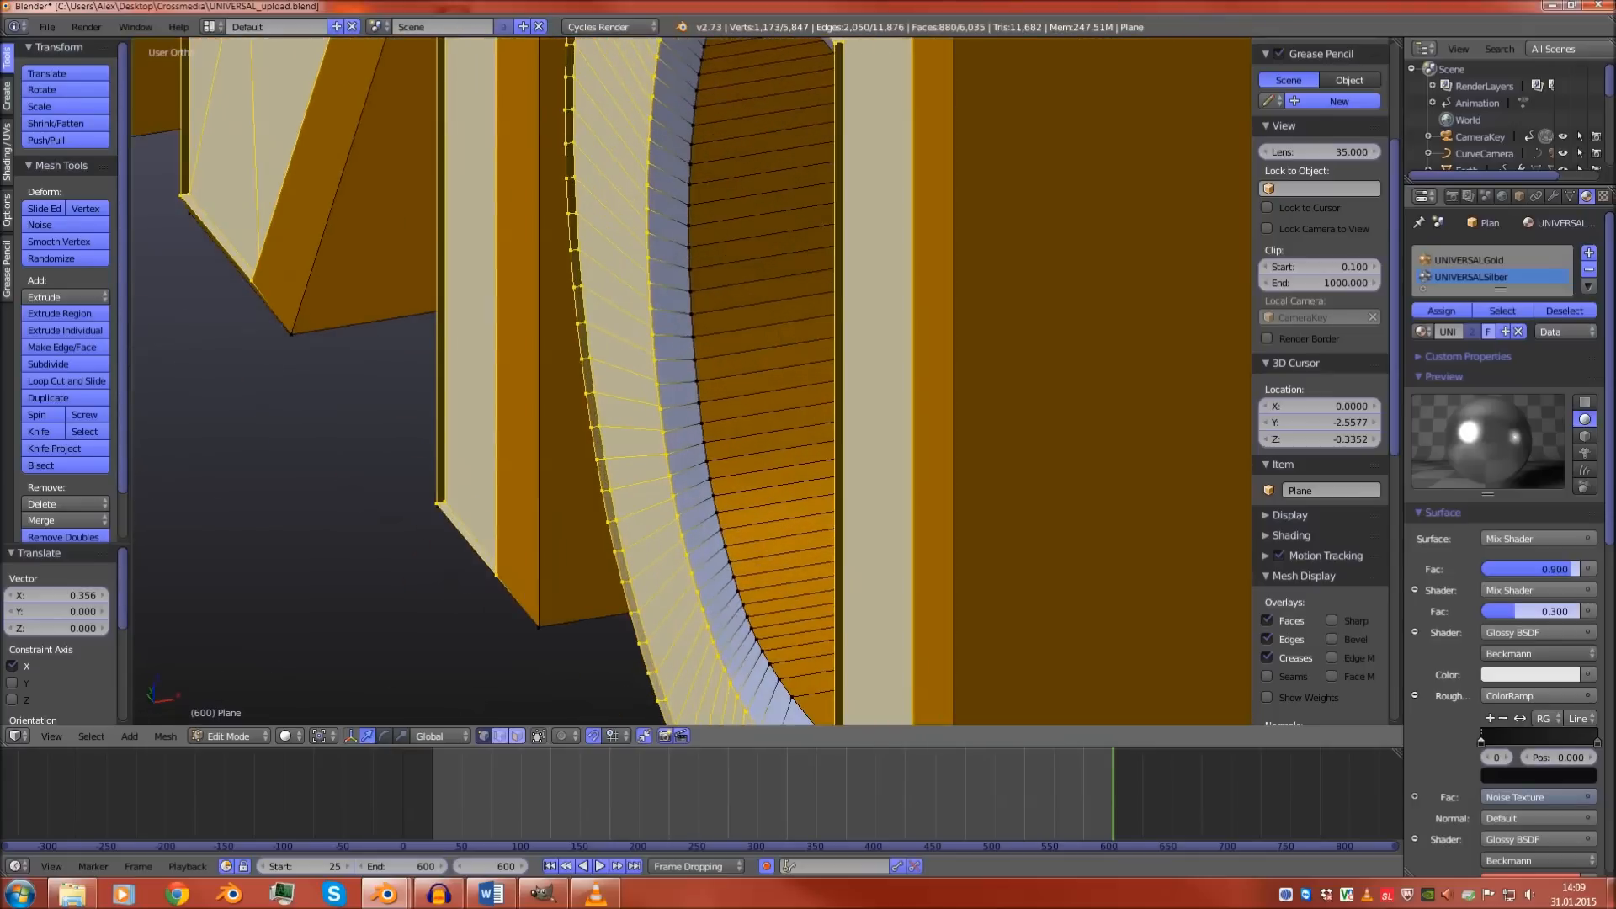
shift+middle_drag(692, 295, 623, 603)
scroll(692, 380, down, 3)
scroll(692, 381, up, 1)
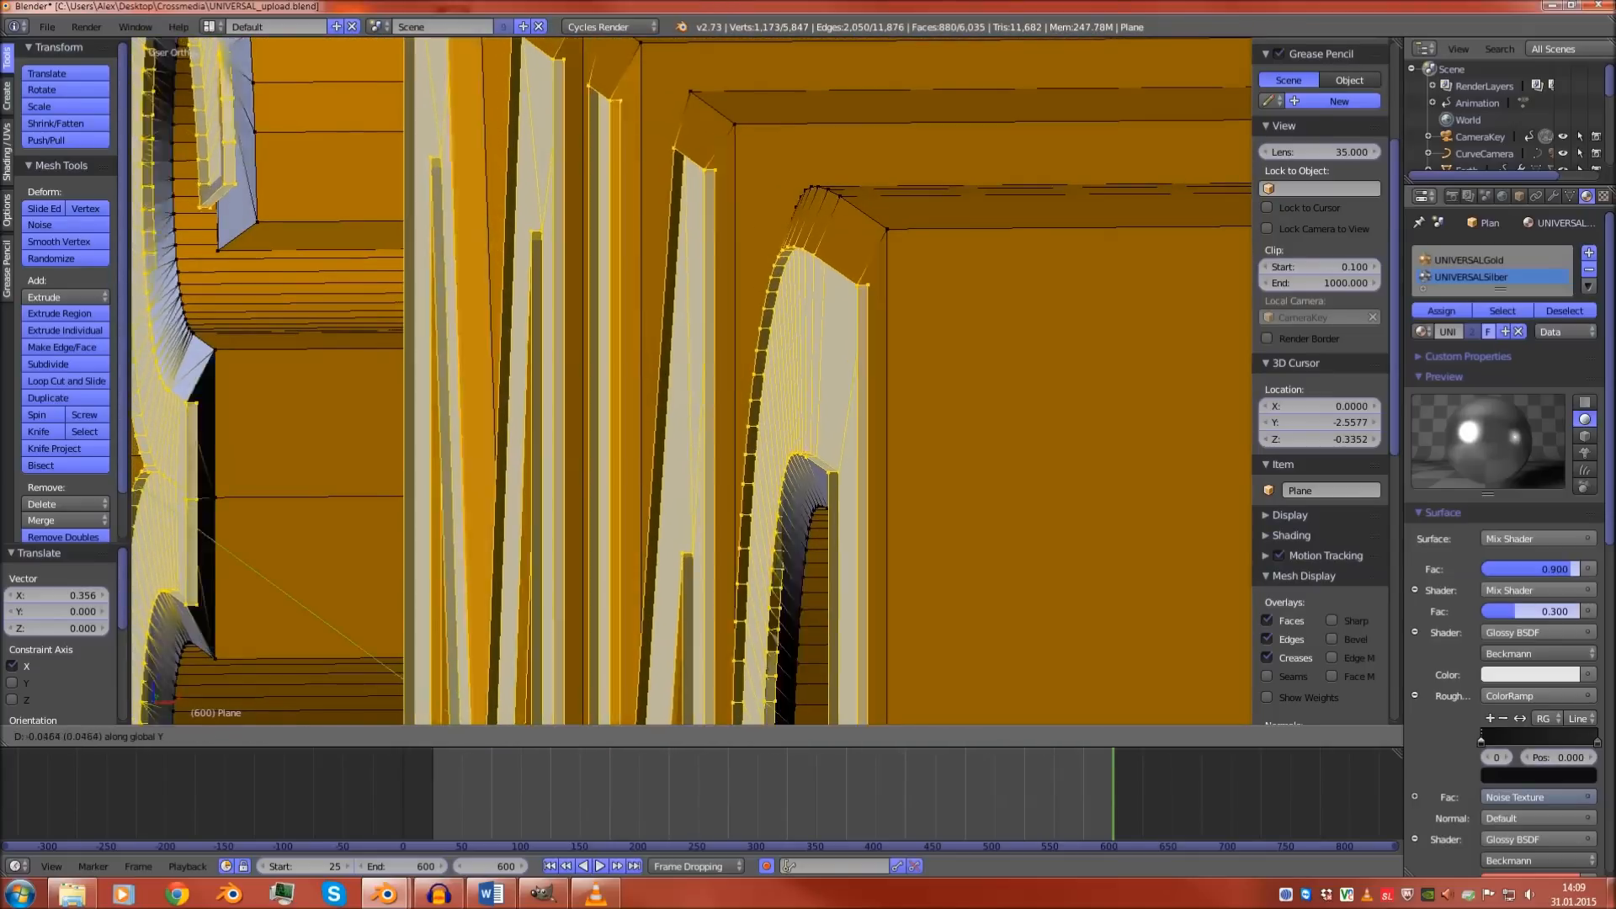
key(Escape)
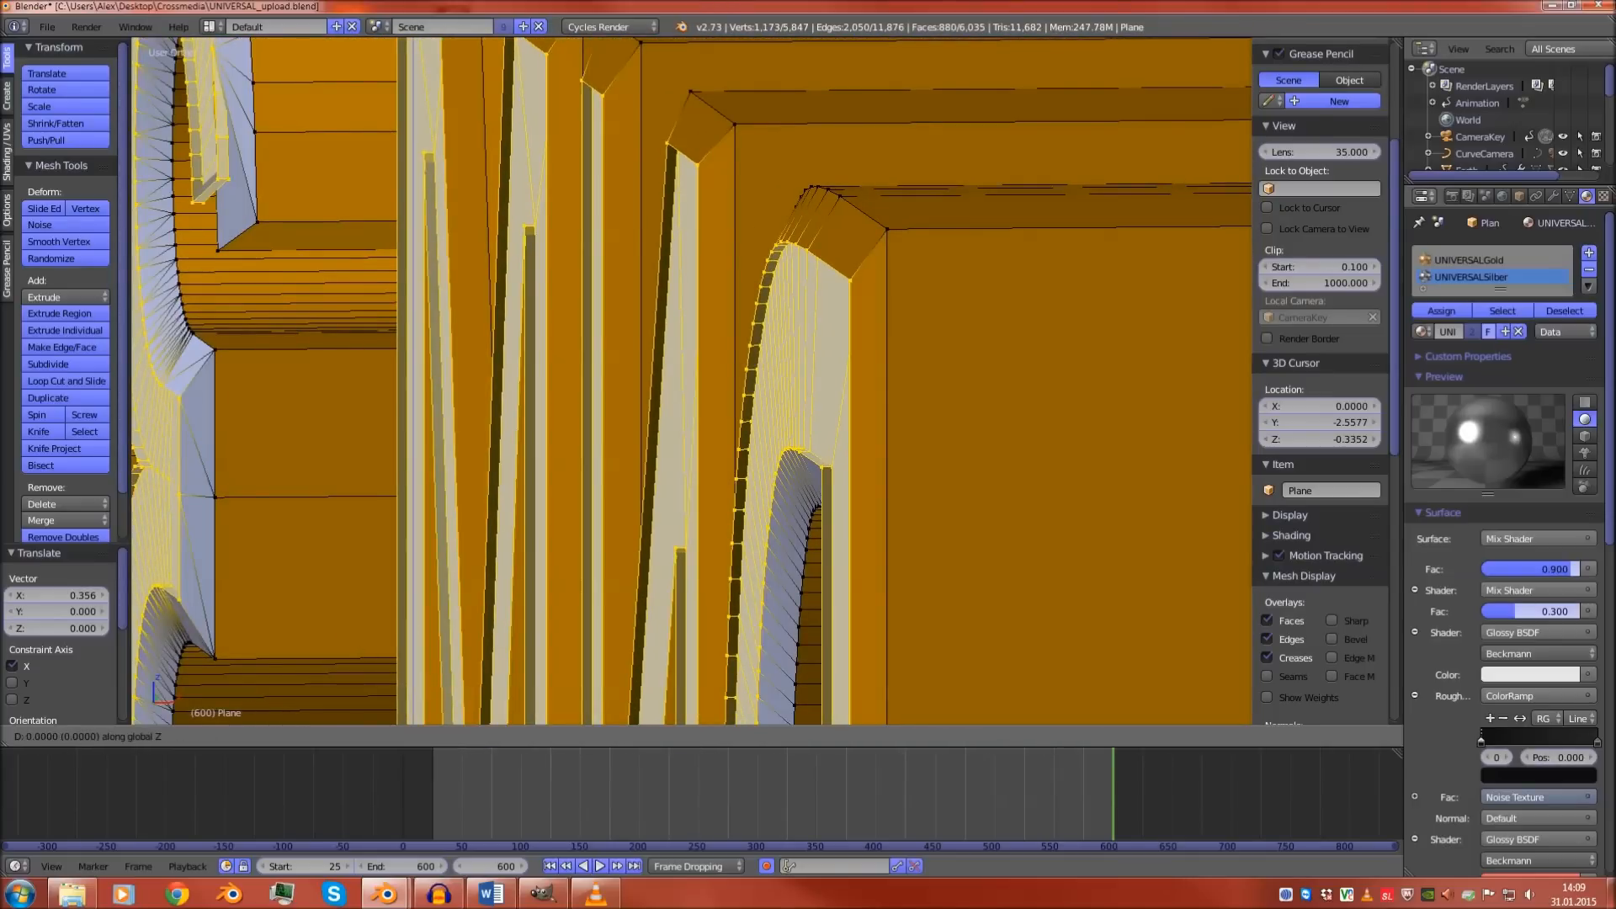
key(Escape)
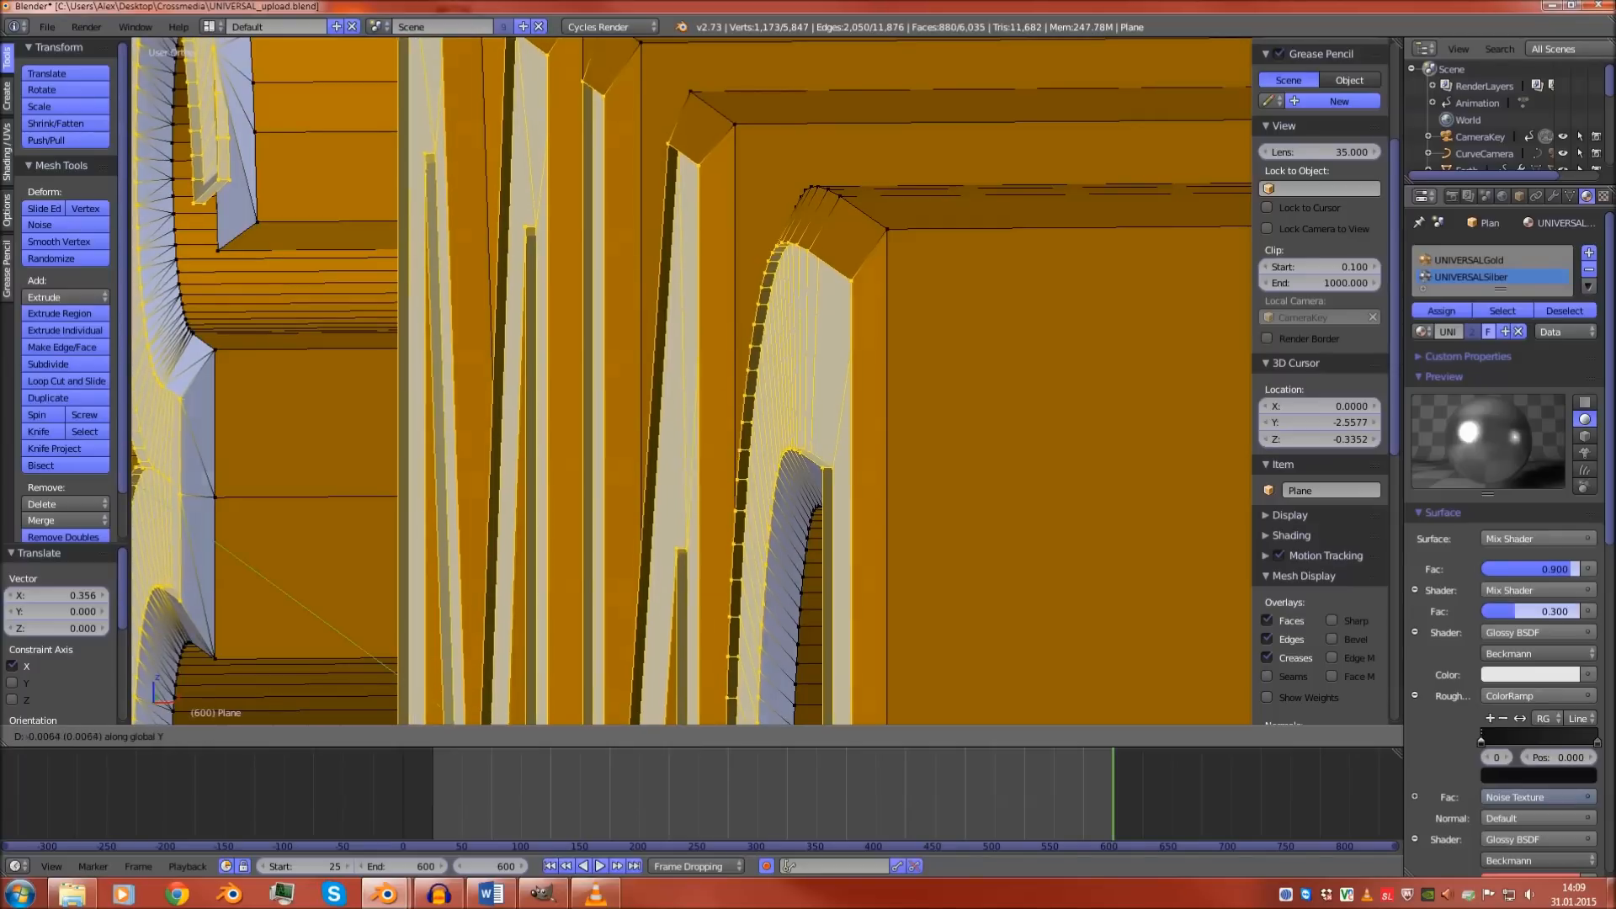
key(Escape)
Move the back faces about 0.02 further along X and fine-tune them flush with the rear edges of the letter bodies
key(x)
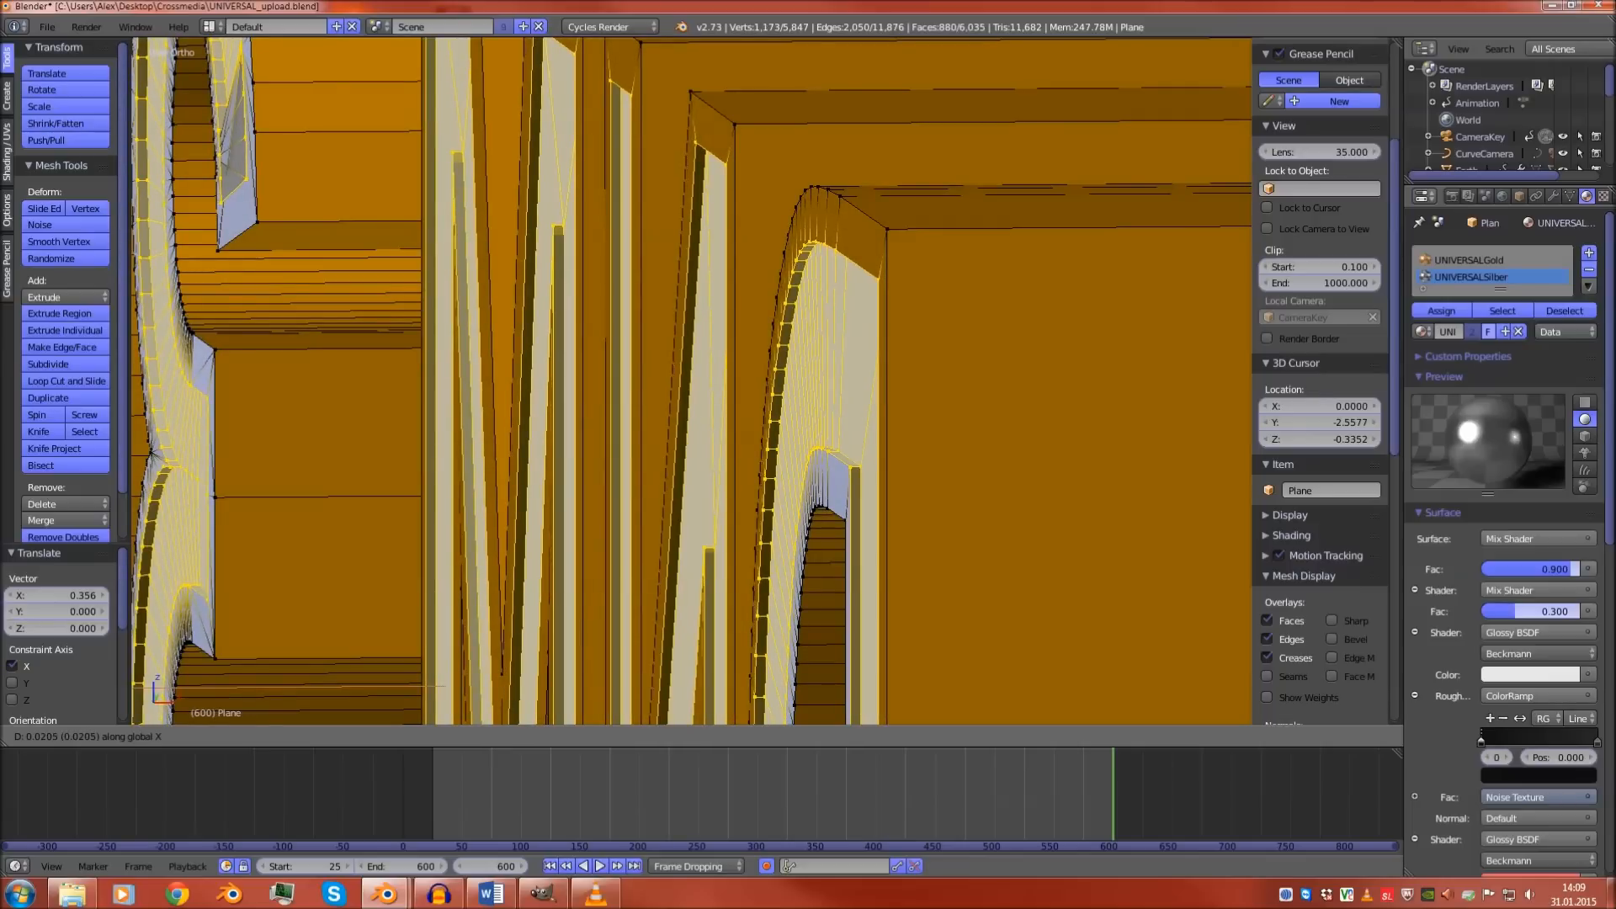
middle_drag(691, 379, 644, 383)
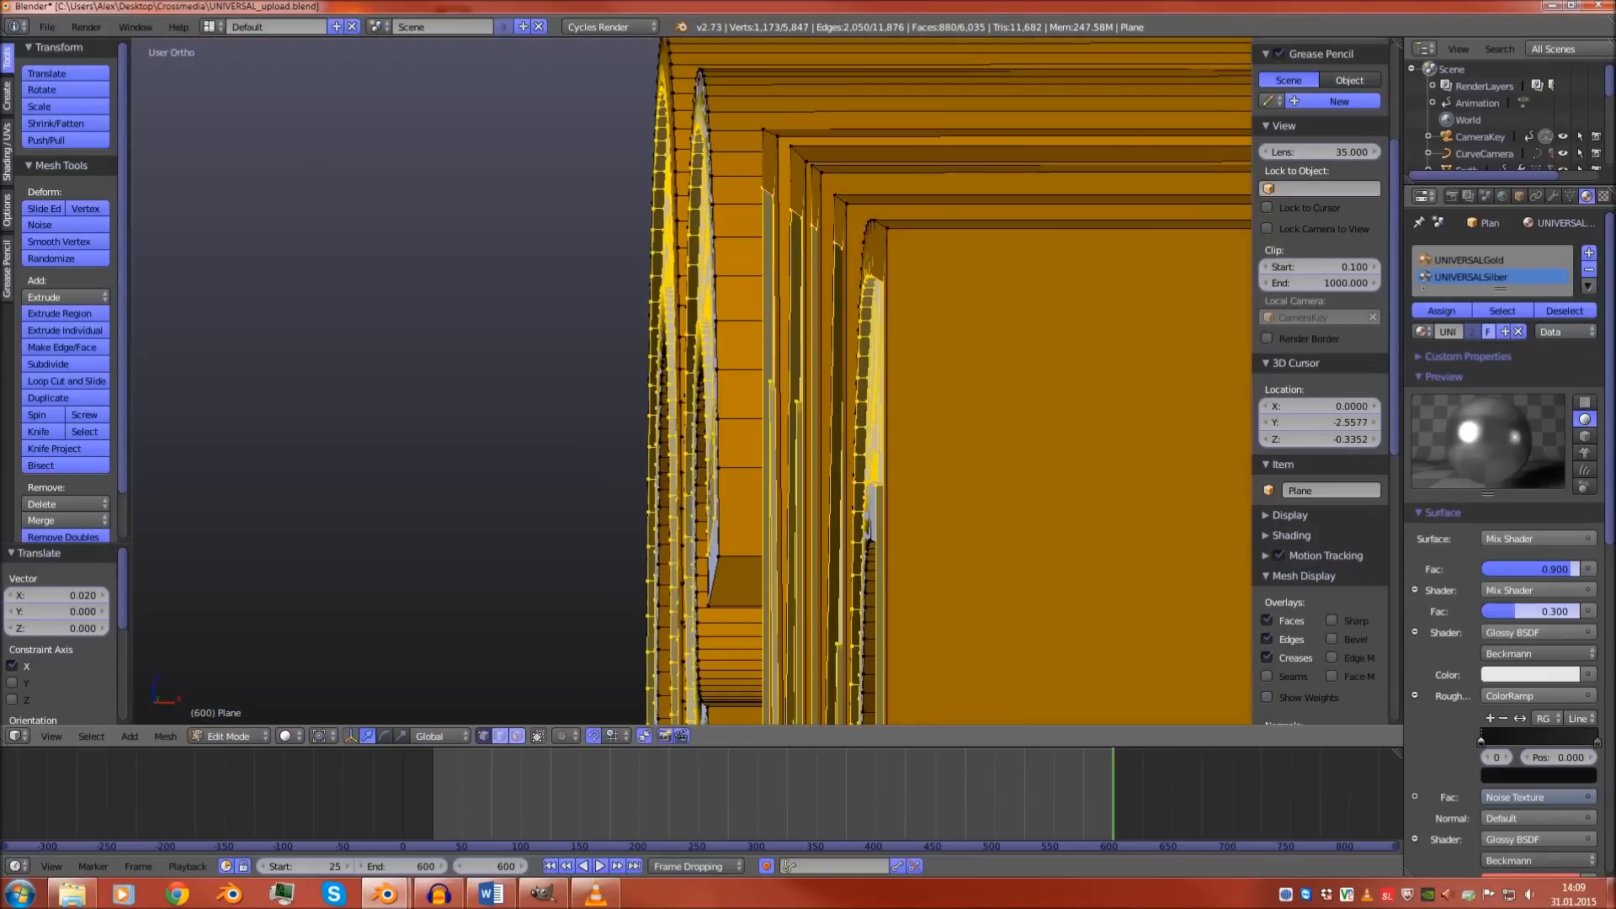
key(KP_1)
scroll(692, 381, up, 4)
shift+middle_drag(842, 287, 530, 506)
scroll(530, 505, up, 4)
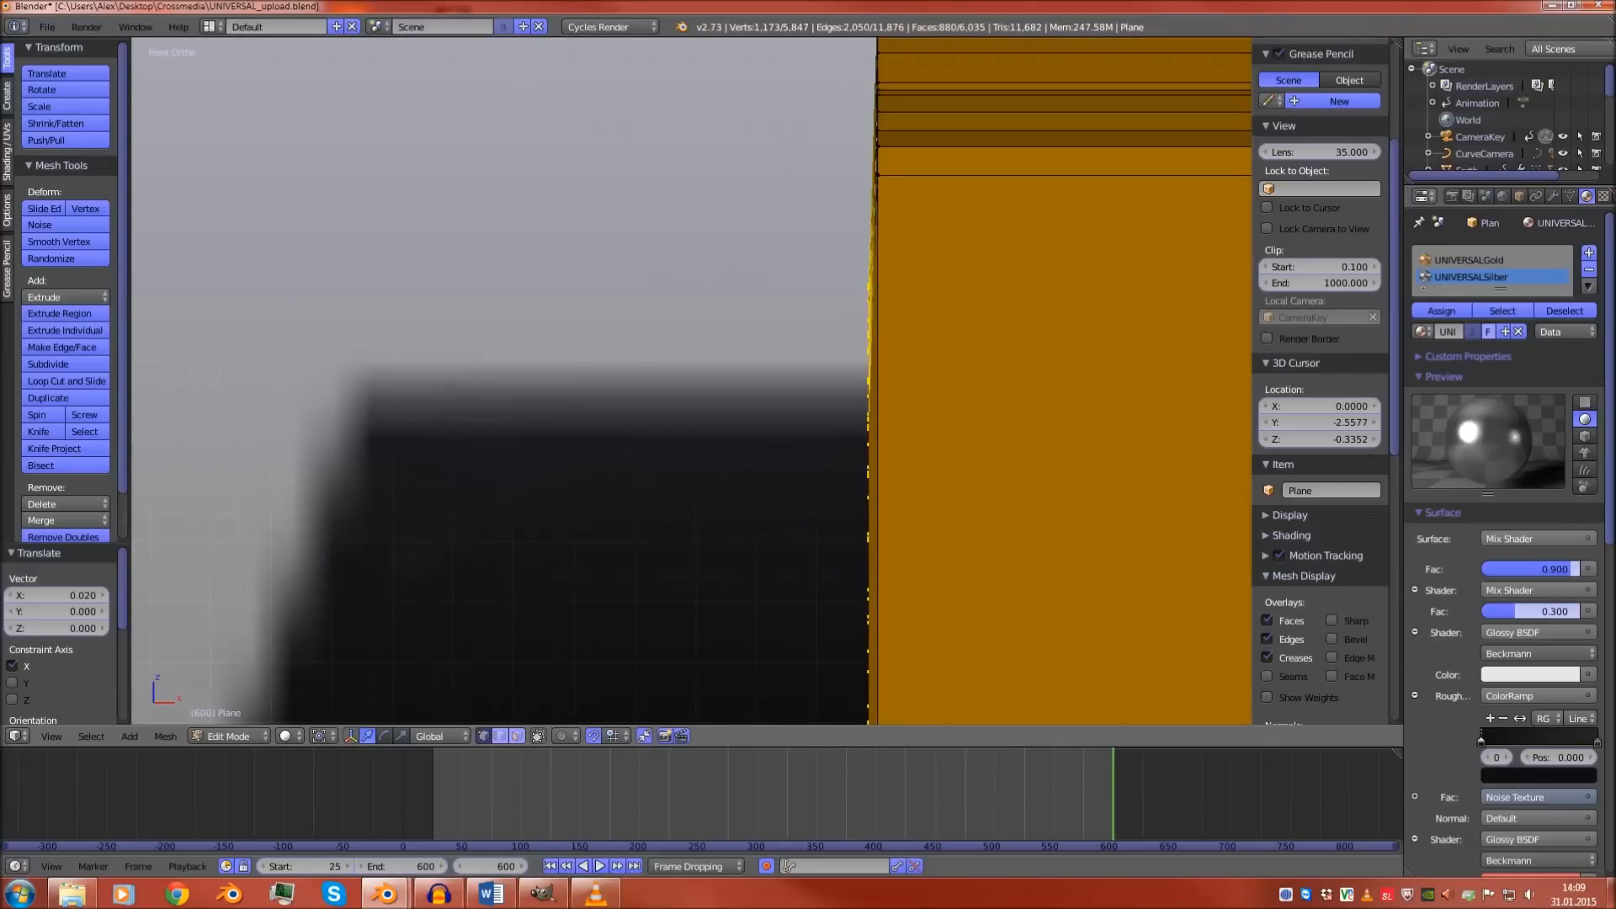
key(z)
scroll(816, 231, up, 4)
key(g)
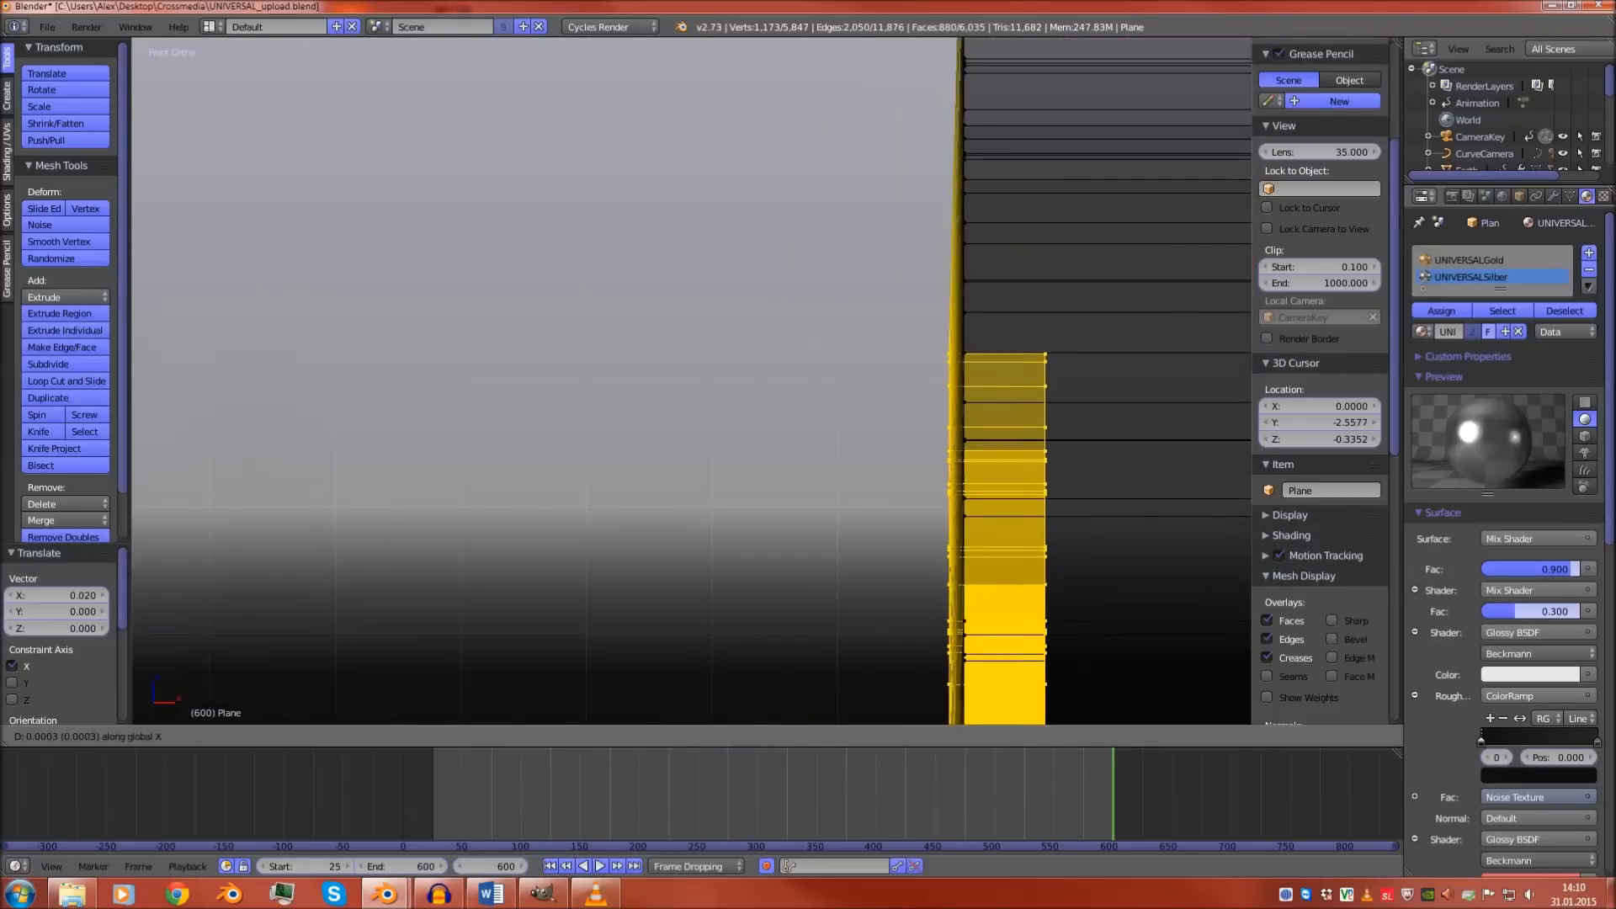
click(816, 344)
Select the outer edge loops where the D, N and M bodies meet their front steps, plus the matching inner loop of the D
key(Tab)
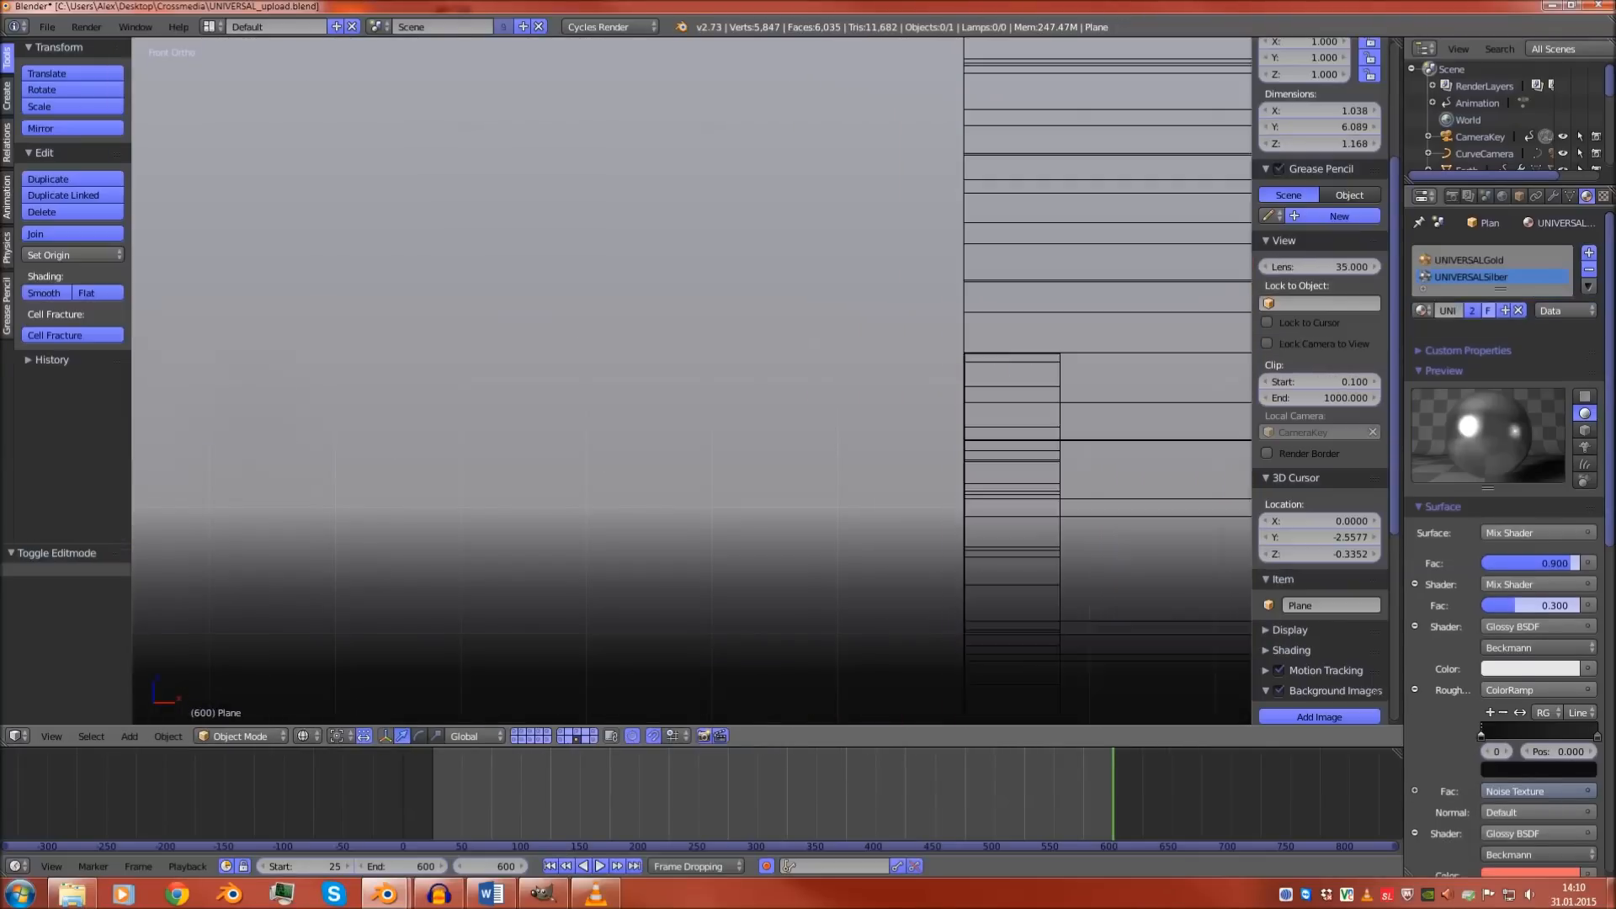
scroll(816, 344, down, 7)
key(z)
middle_drag(816, 344, 614, 386)
scroll(859, 379, down, 8)
key(Tab)
scroll(907, 536, up, 6)
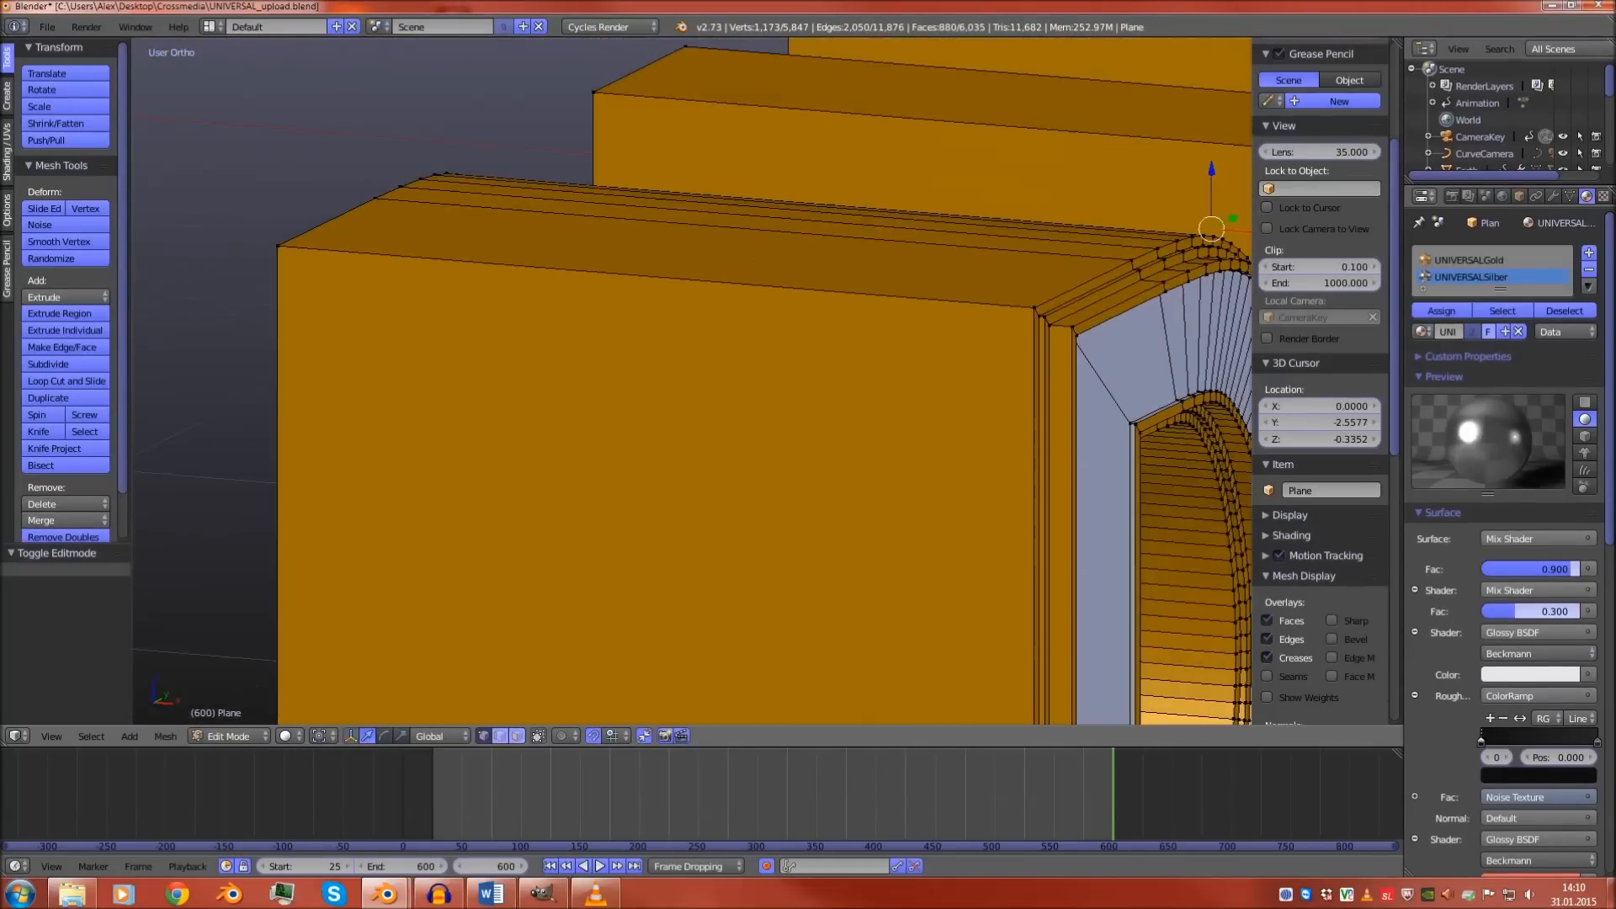
alt+right_click(1036, 362)
scroll(1036, 362, down, 3)
shift+middle_drag(1035, 362, 739, 488)
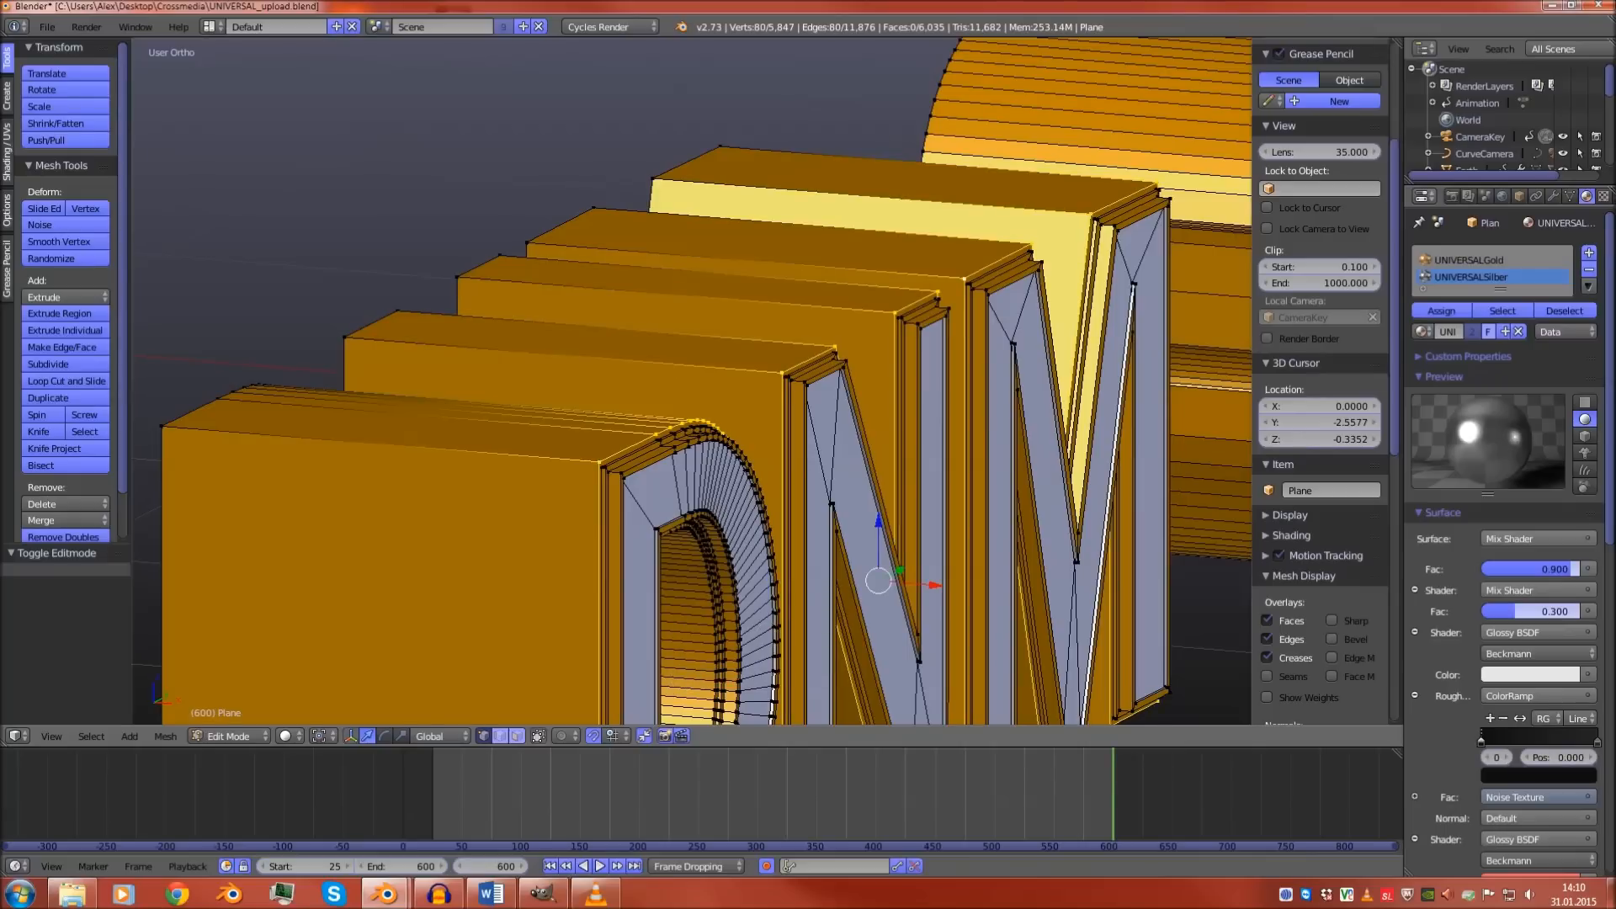
scroll(692, 380, up, 5)
alt+shift+right_click(960, 420)
scroll(960, 421, down, 7)
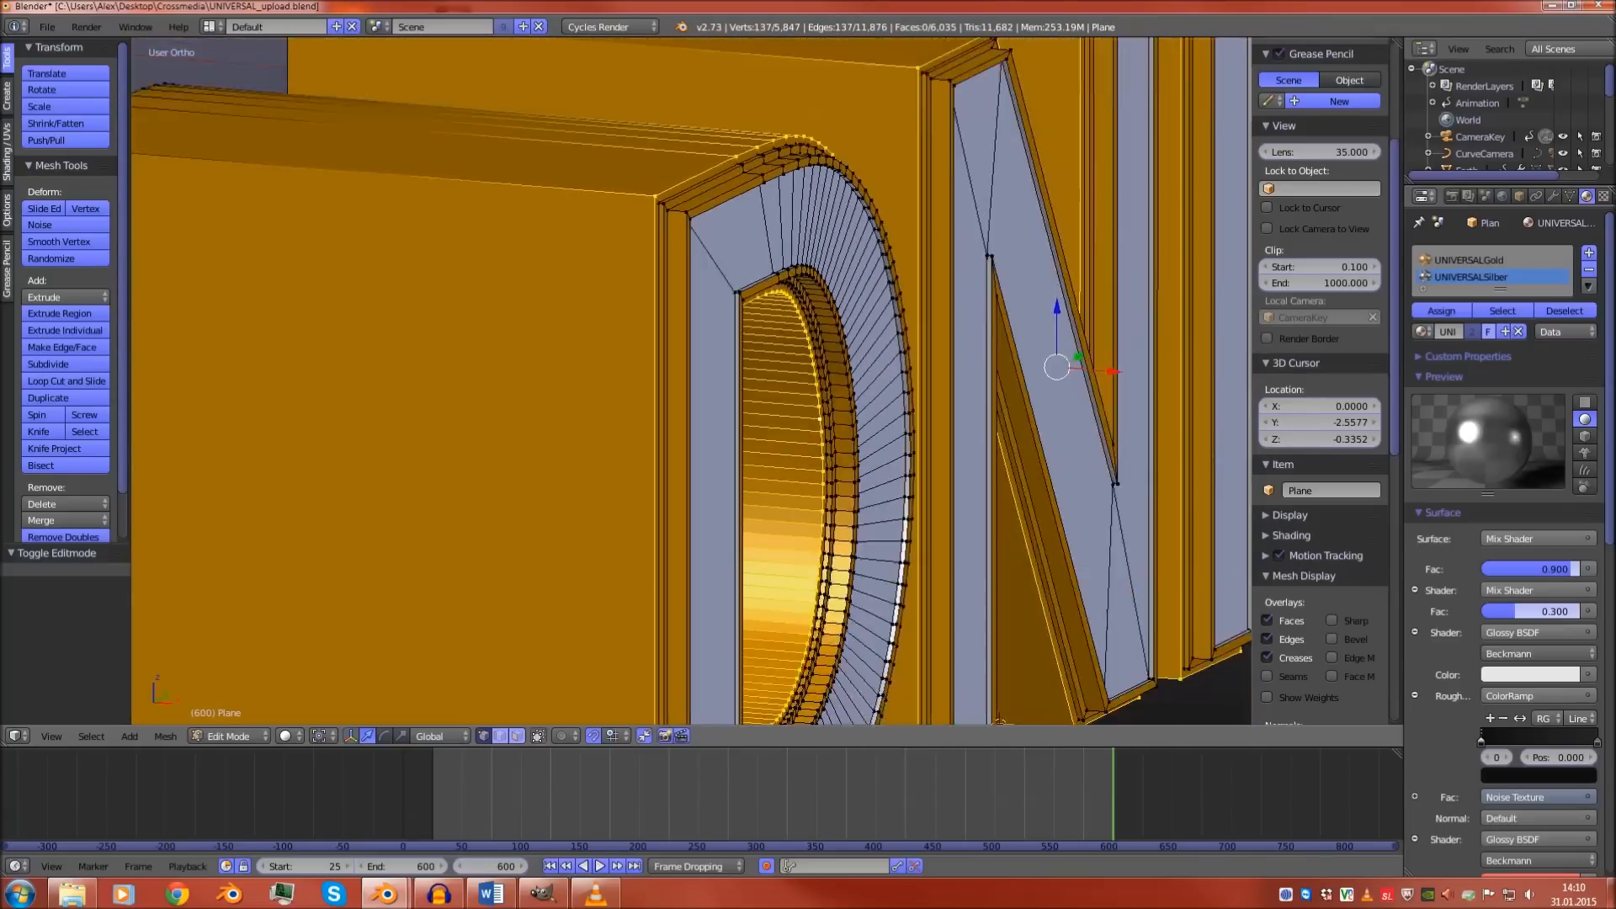
Add the matching outer edge loops of the 3 and the 0 and the 0's inner loop to the selection
shift+middle_drag(960, 421, 529, 686)
scroll(529, 687, up, 3)
scroll(693, 505, up, 3)
alt+shift+right_click(853, 366)
scroll(852, 366, down, 4)
shift+middle_drag(853, 366, 646, 510)
scroll(645, 510, up, 3)
alt+shift+right_click(777, 404)
shift+middle_drag(777, 405, 706, 335)
scroll(705, 335, up, 3)
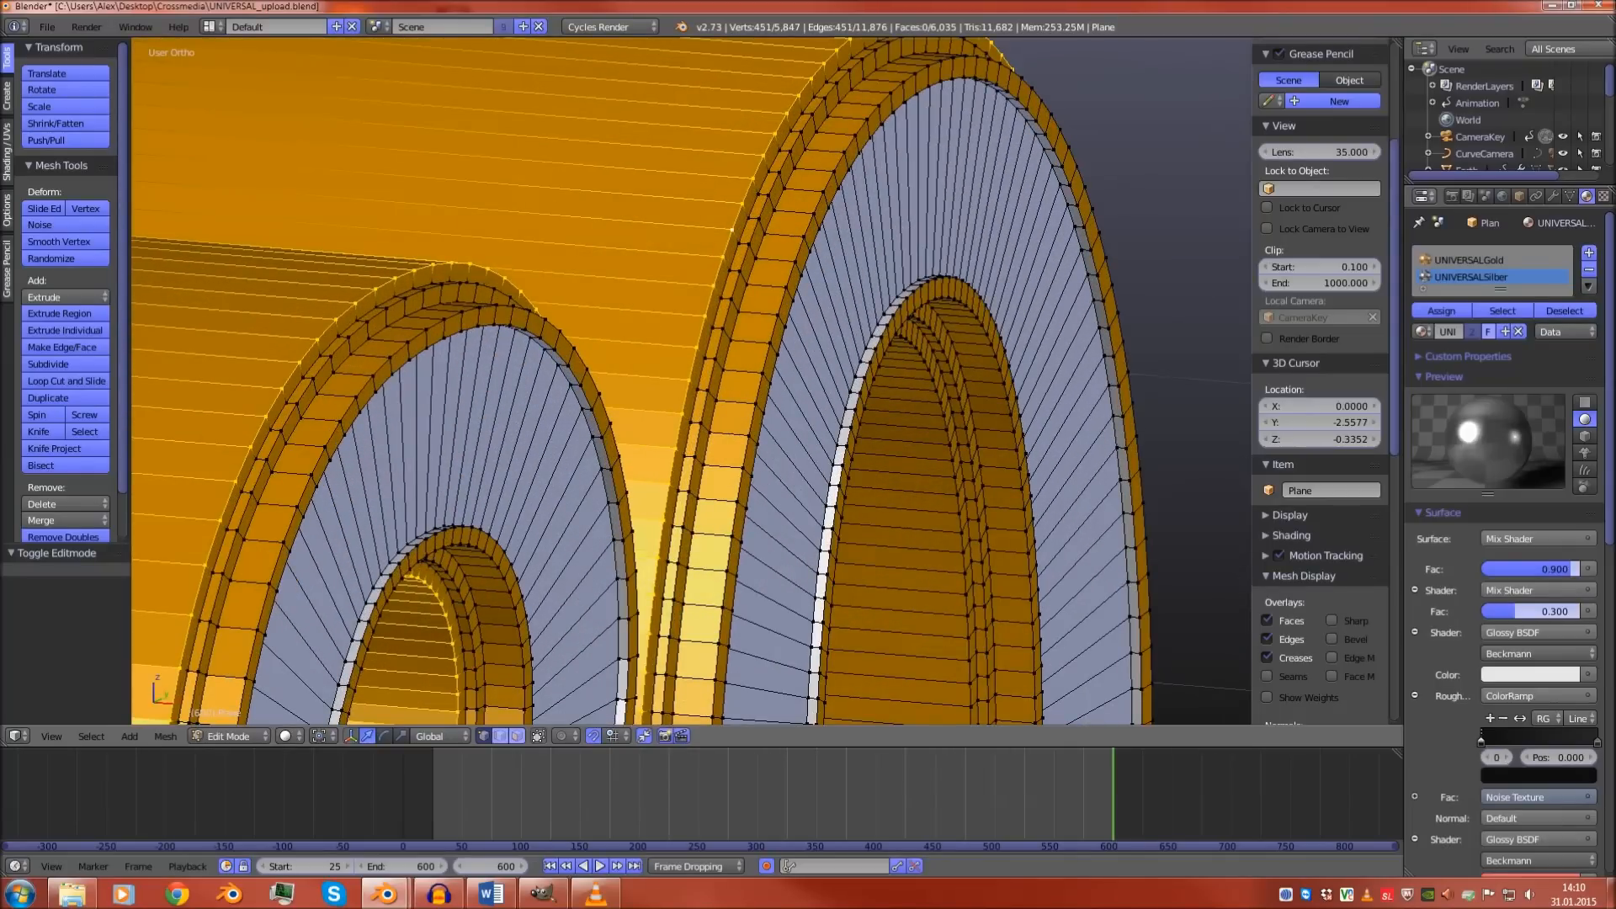
alt+shift+right_click(951, 430)
scroll(951, 430, down, 9)
shift+middle_drag(951, 429, 1208, 416)
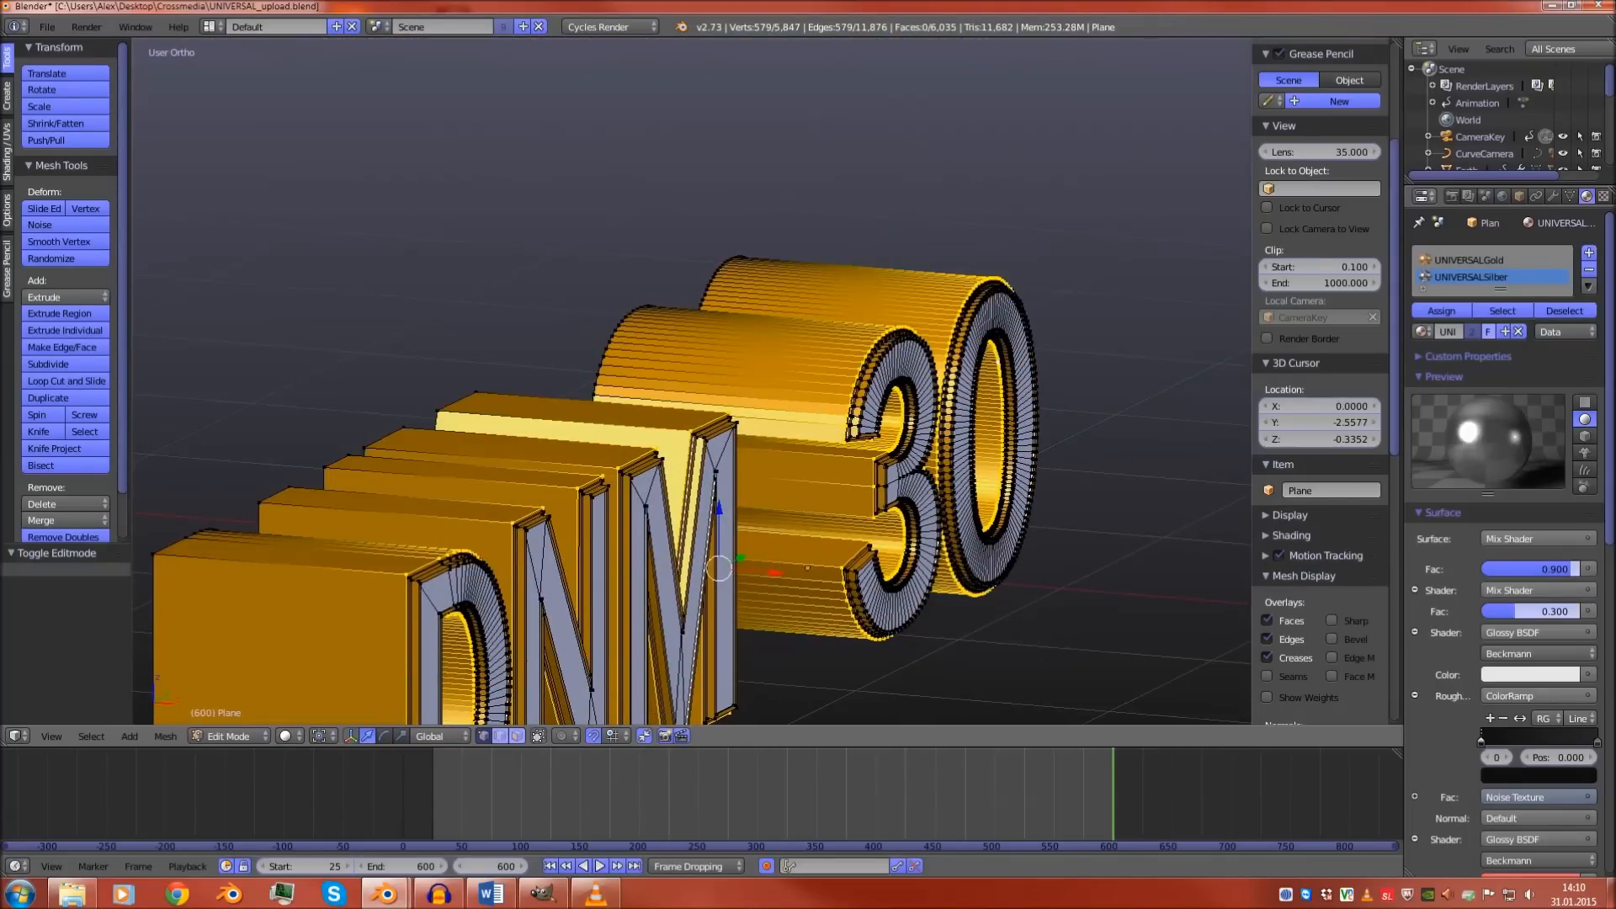
Add the rear ends of all letters to the selection in front wireframe view and assign the UNIVERSALSilber material to the letter bodies
key(KP_1)
scroll(692, 381, down, 2)
key(z)
shift+middle_drag(692, 381, 705, 362)
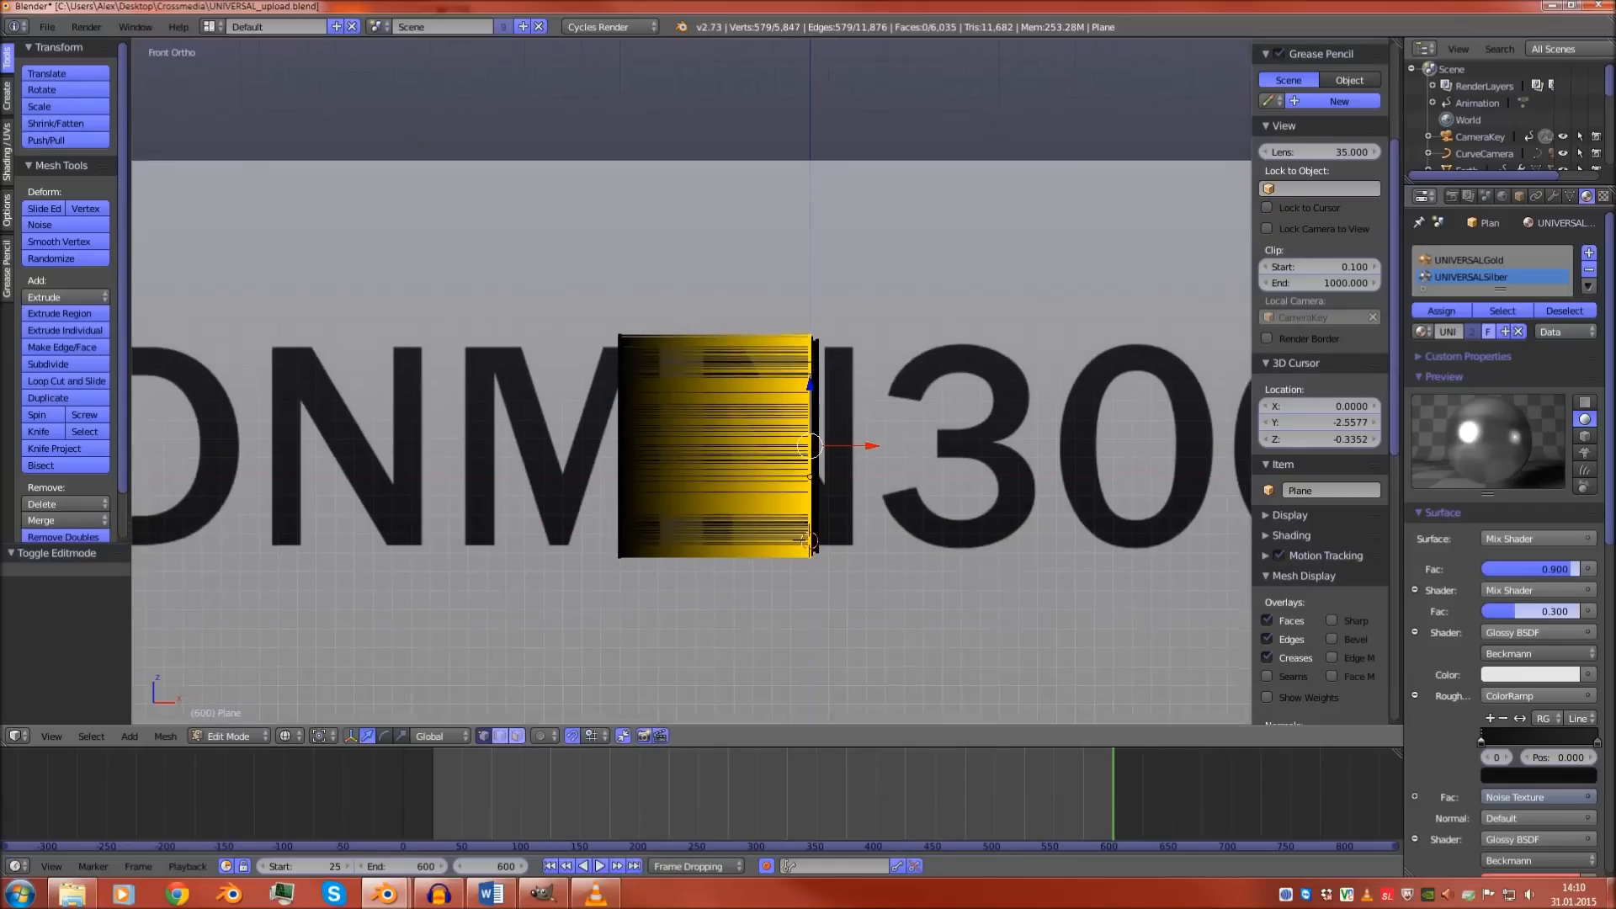
shift+middle_drag(657, 272, 687, 245)
key(c)
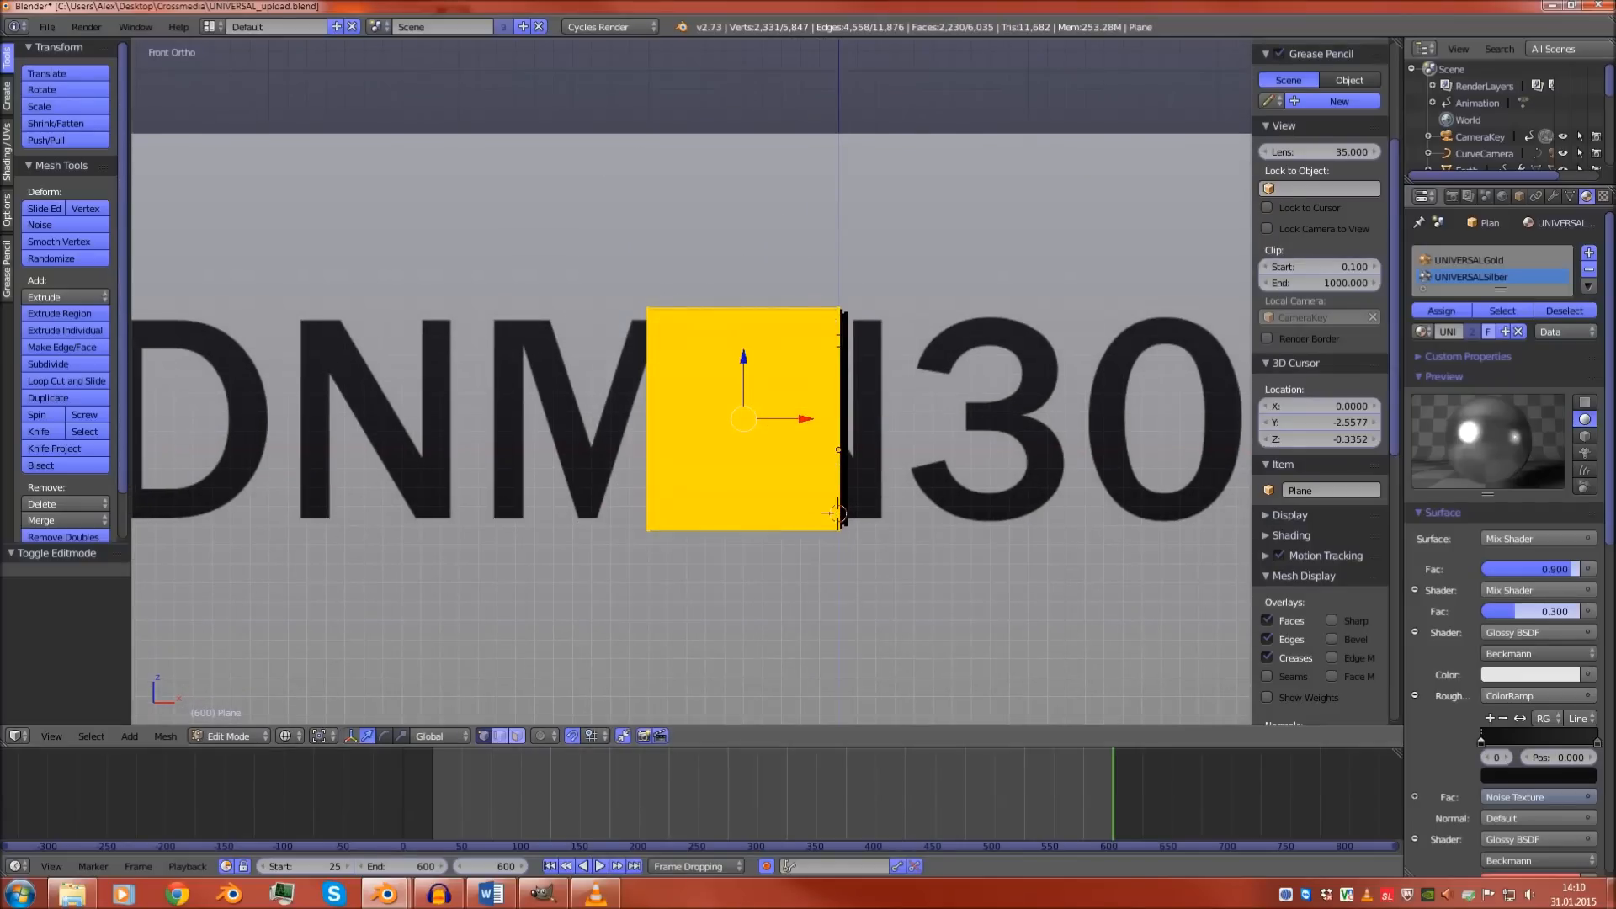
click(1442, 310)
Select only the rear ends of all letters in front wireframe view and move them along X, shortening the lettering's depth to about 0.866
key(z)
middle_drag(900, 295, 362, 375)
key(Tab)
scroll(800, 375, up, 2)
scroll(703, 404, down, 7)
middle_drag(362, 375, 597, 367)
key(Tab)
key(KP_1)
scroll(590, 354, up, 3)
key(z)
right_click(564, 323)
key(c)
drag(563, 321, 545, 487)
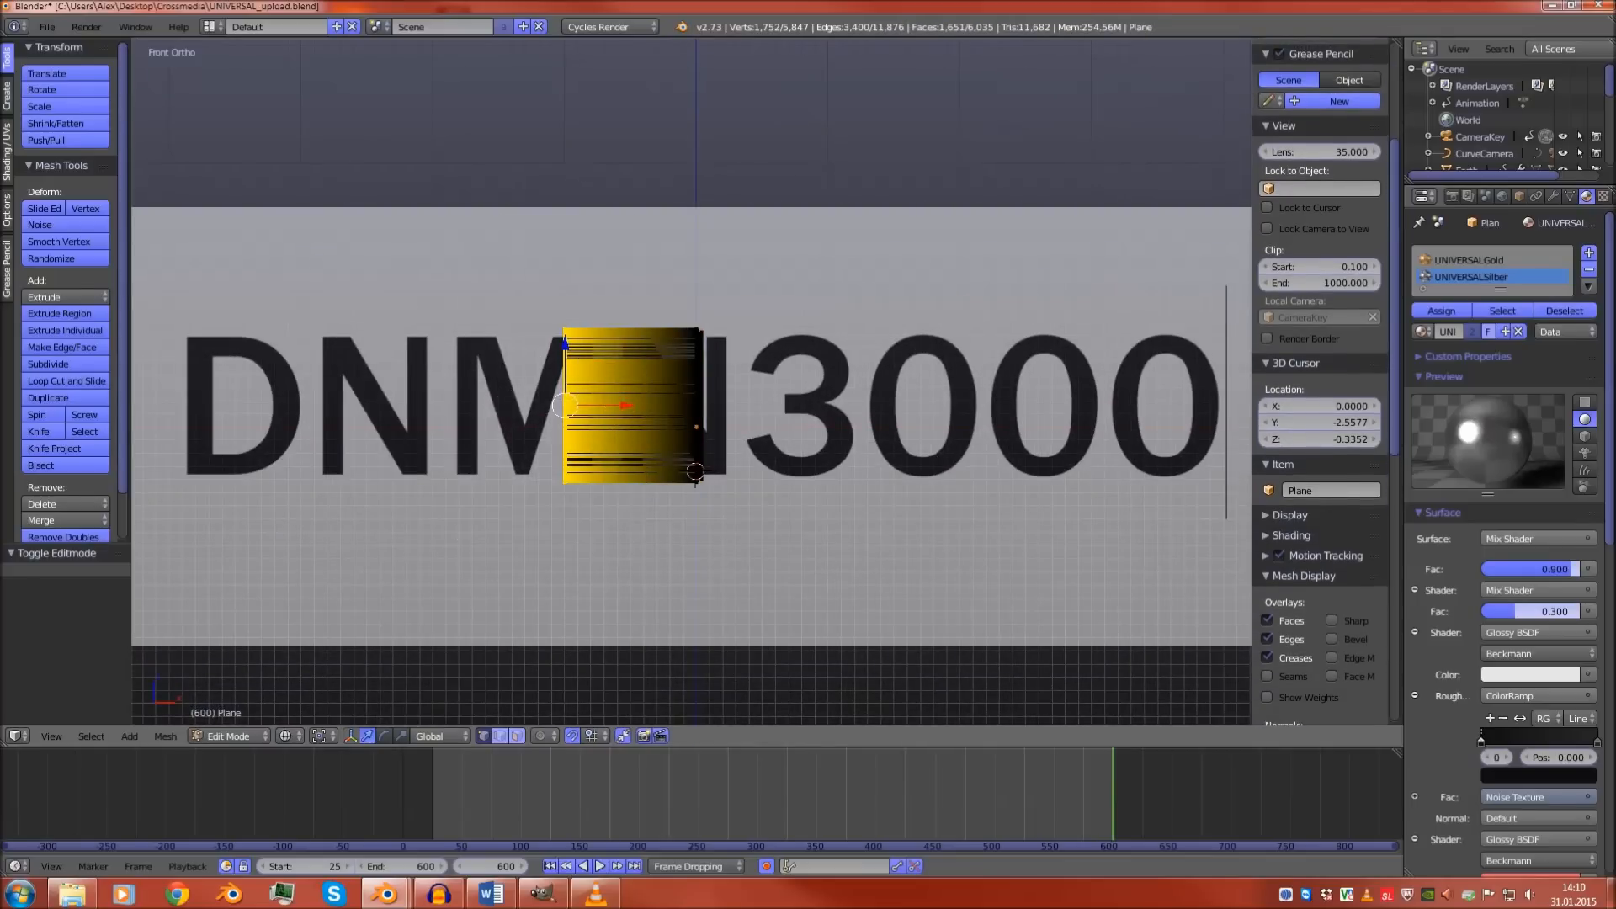
drag(641, 405, 645, 405)
scroll(644, 405, down, 1)
middle_drag(645, 405, 490, 471)
key(Tab)
scroll(568, 436, up, 5)
Apply smooth shading to the lettering object and add an Edge Split modifier to it
key(a)
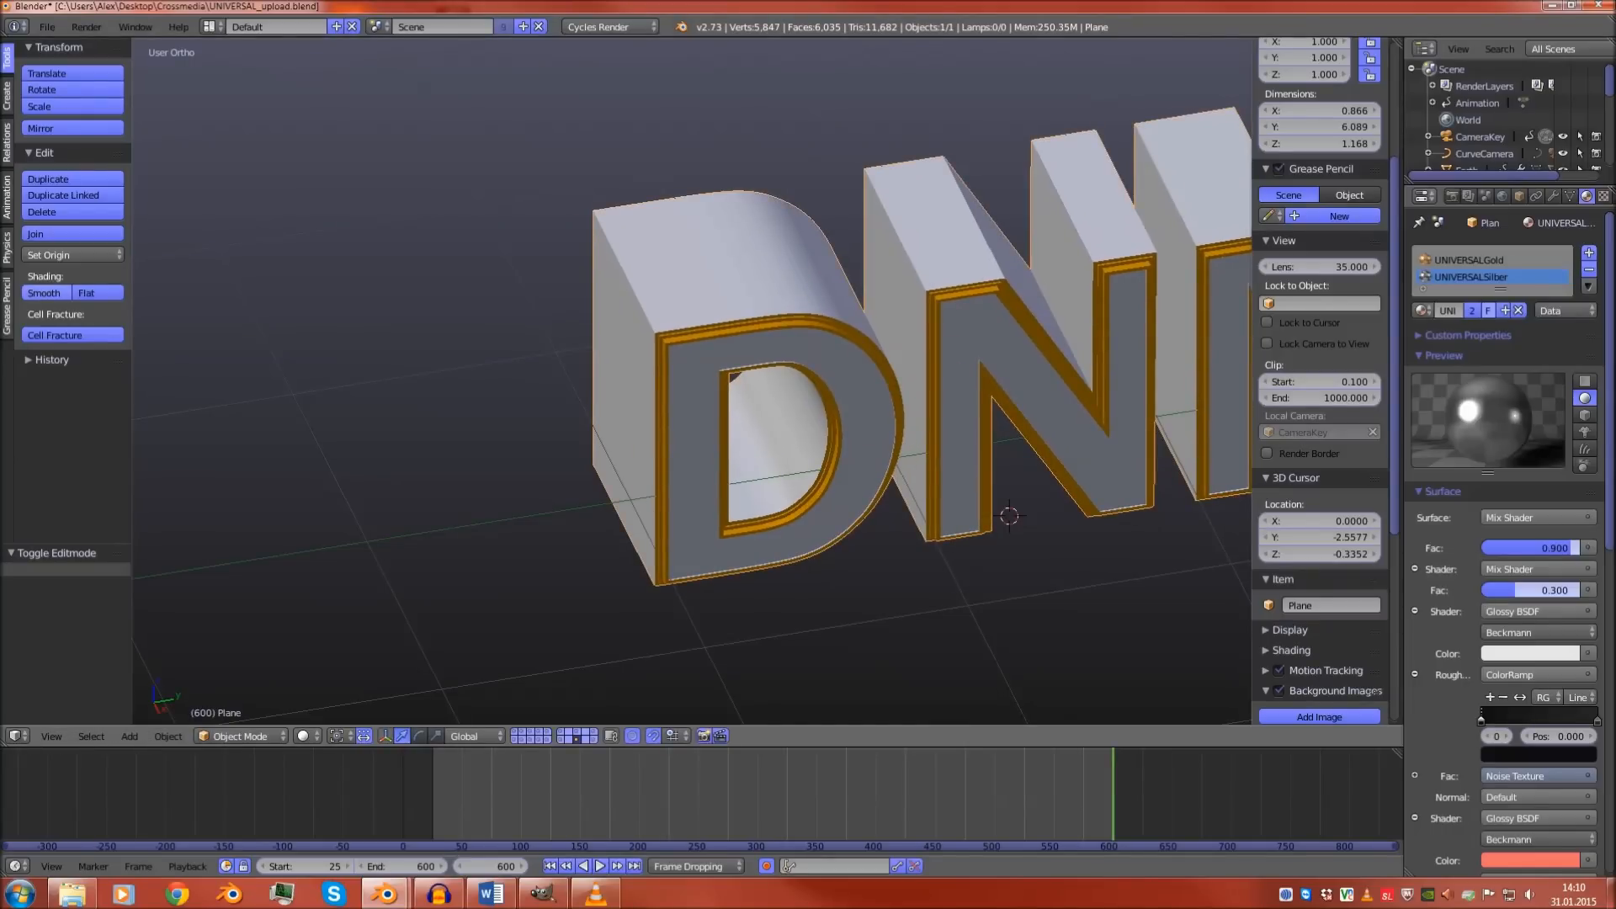
click(52, 293)
shift+middle_drag(674, 404, 518, 421)
click(1553, 195)
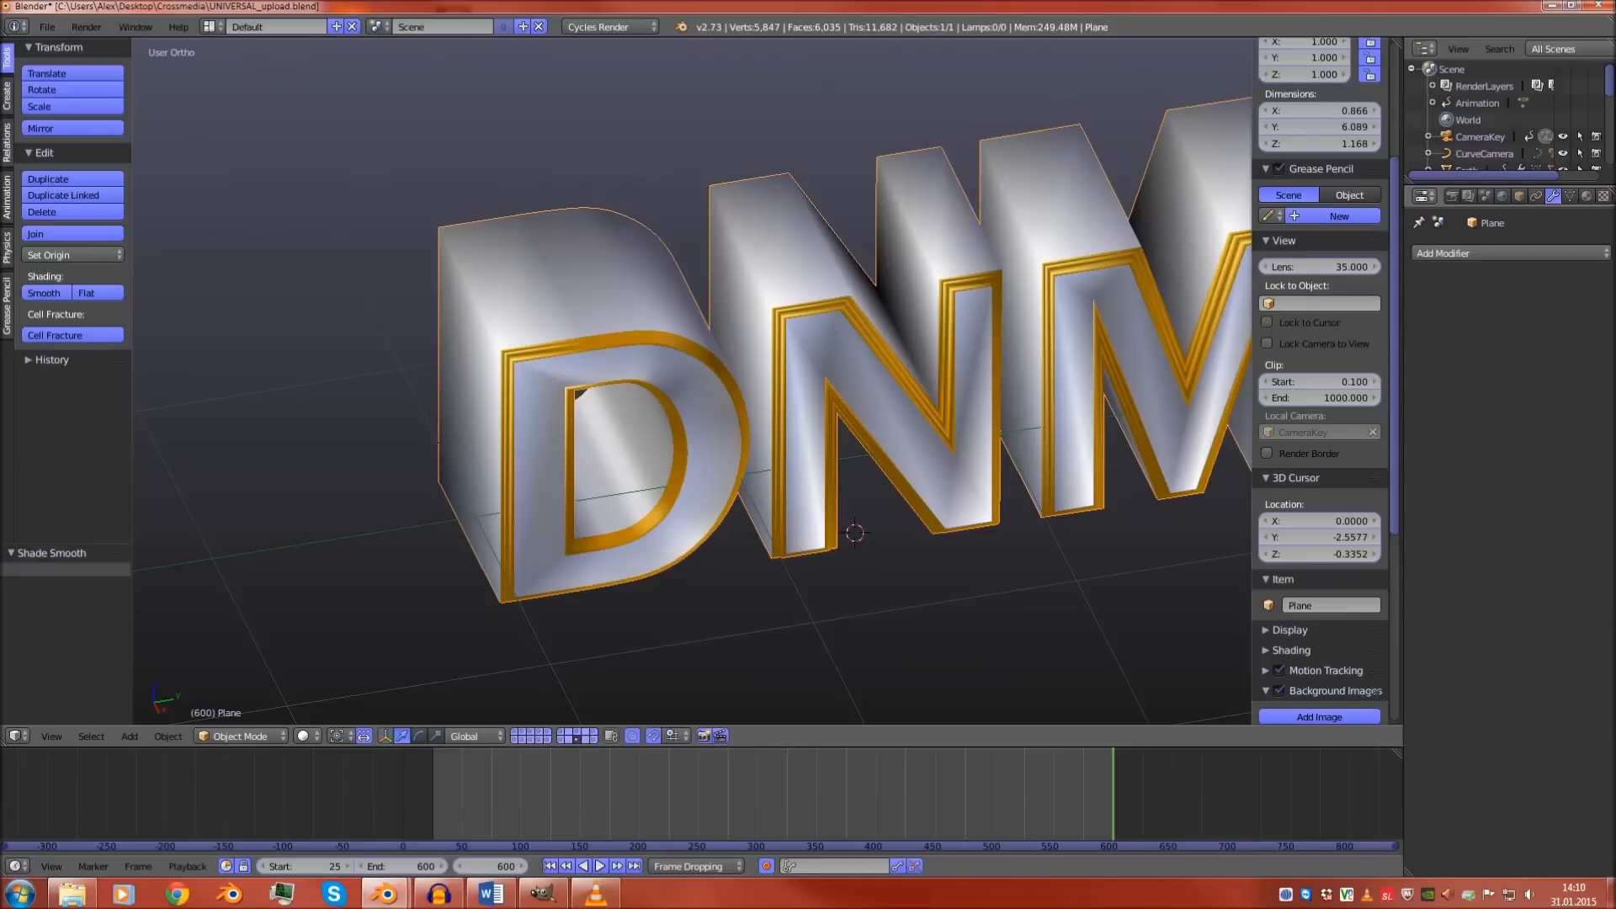
click(1511, 253)
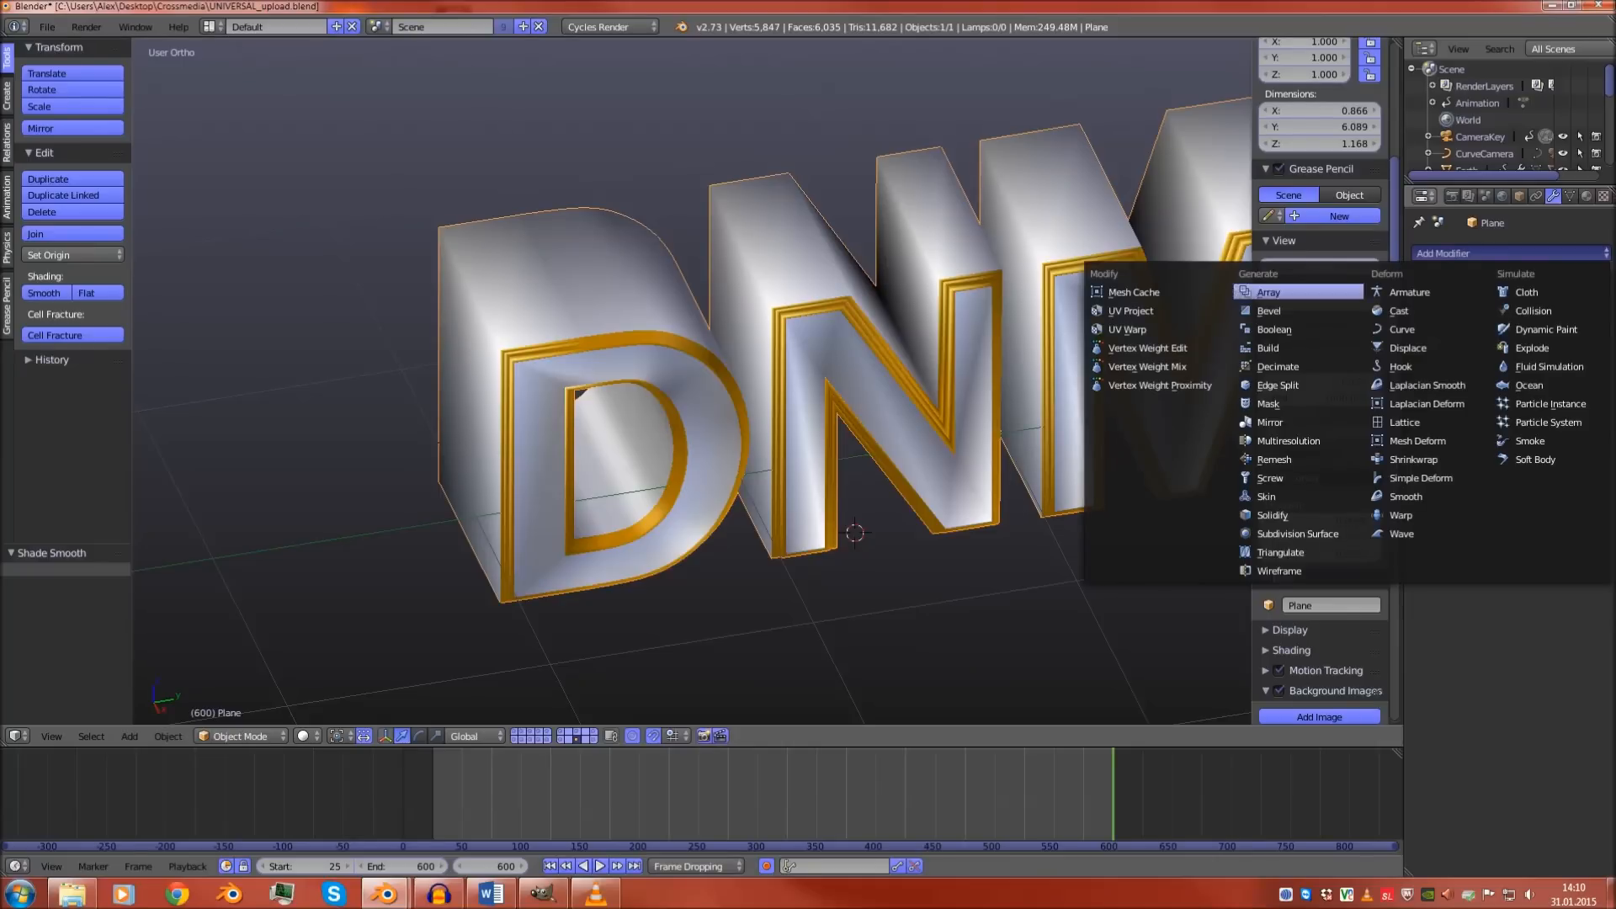
click(1278, 385)
Examine the shading of the stepped gold edges and silver bodies on the D, N and M from several angles
scroll(690, 379, up, 8)
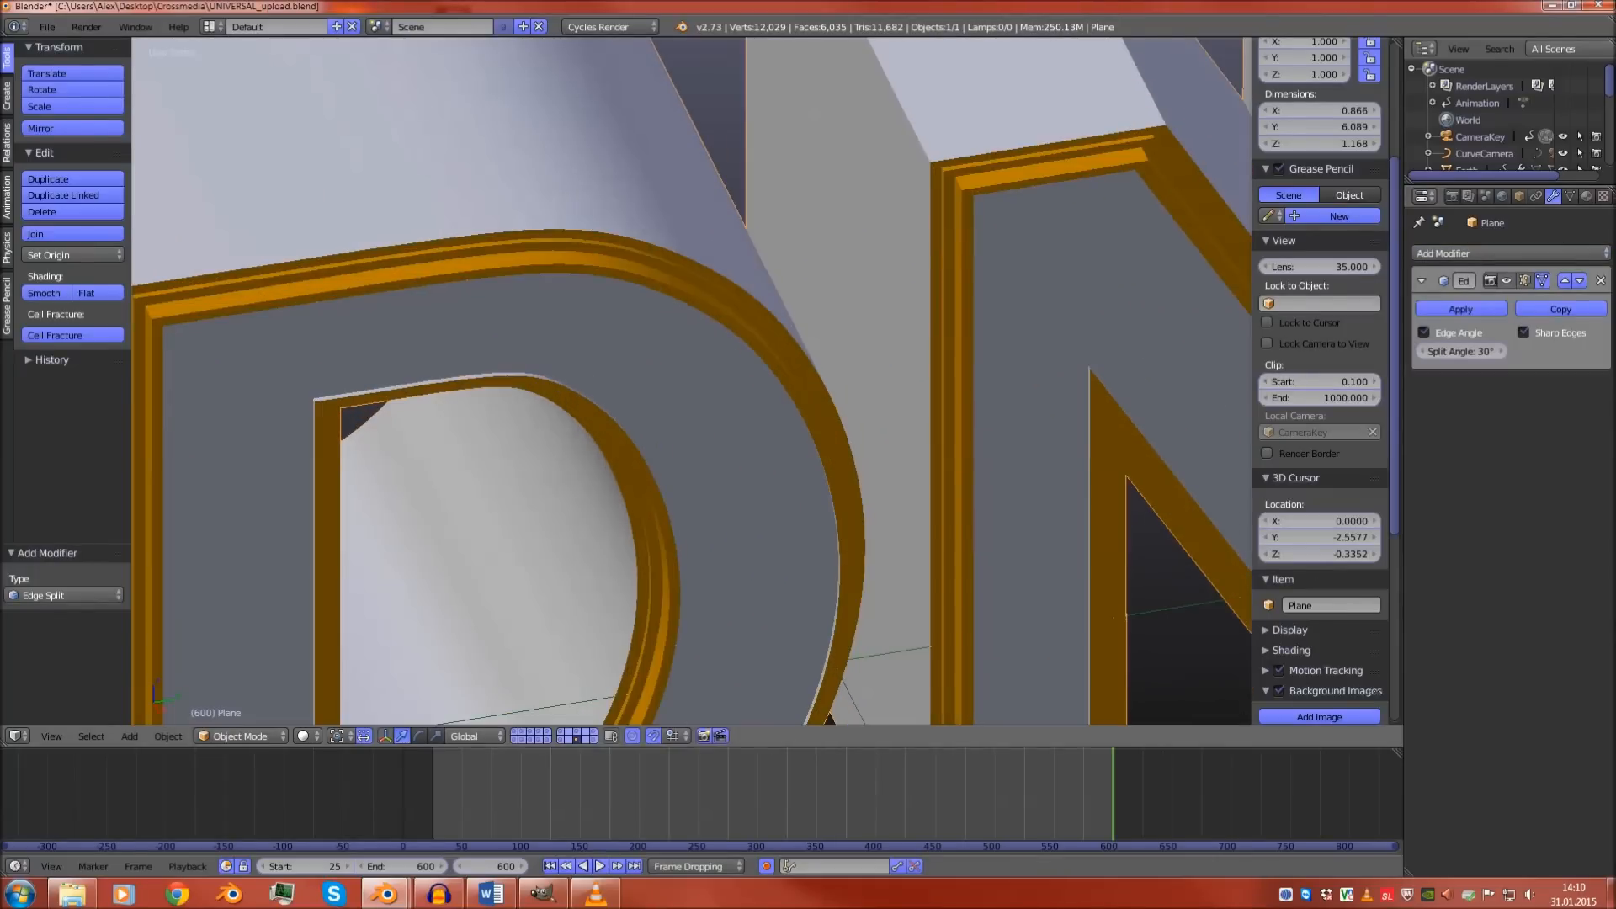
scroll(690, 379, up, 3)
middle_drag(690, 379, 690, 438)
scroll(691, 379, down, 8)
scroll(692, 380, up, 10)
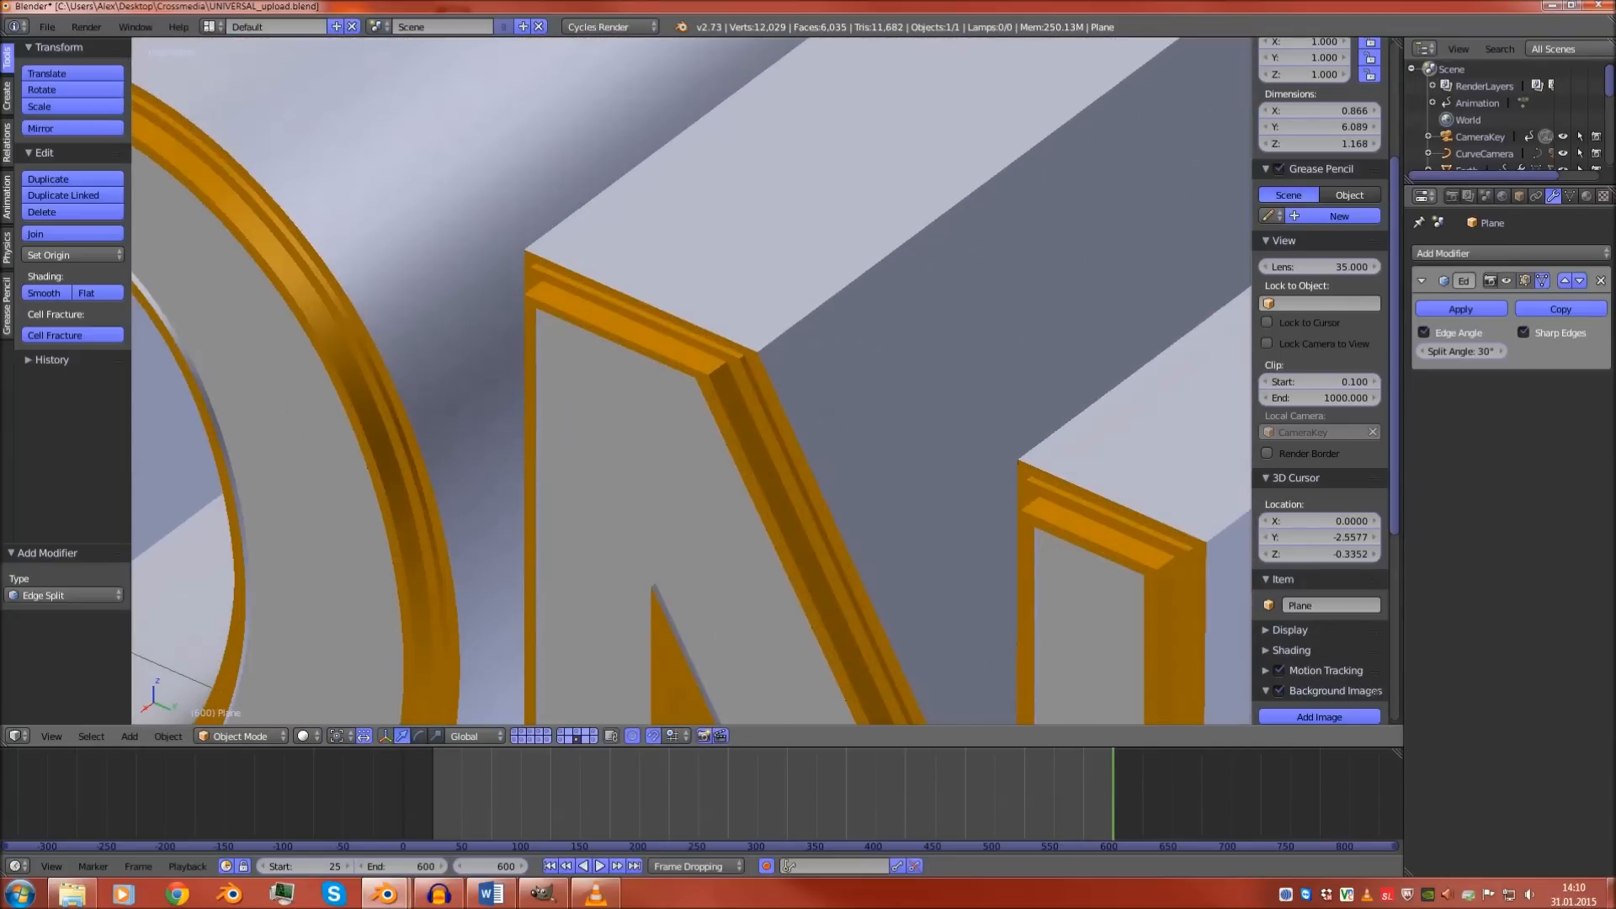
middle_drag(693, 380, 792, 396)
scroll(692, 379, down, 5)
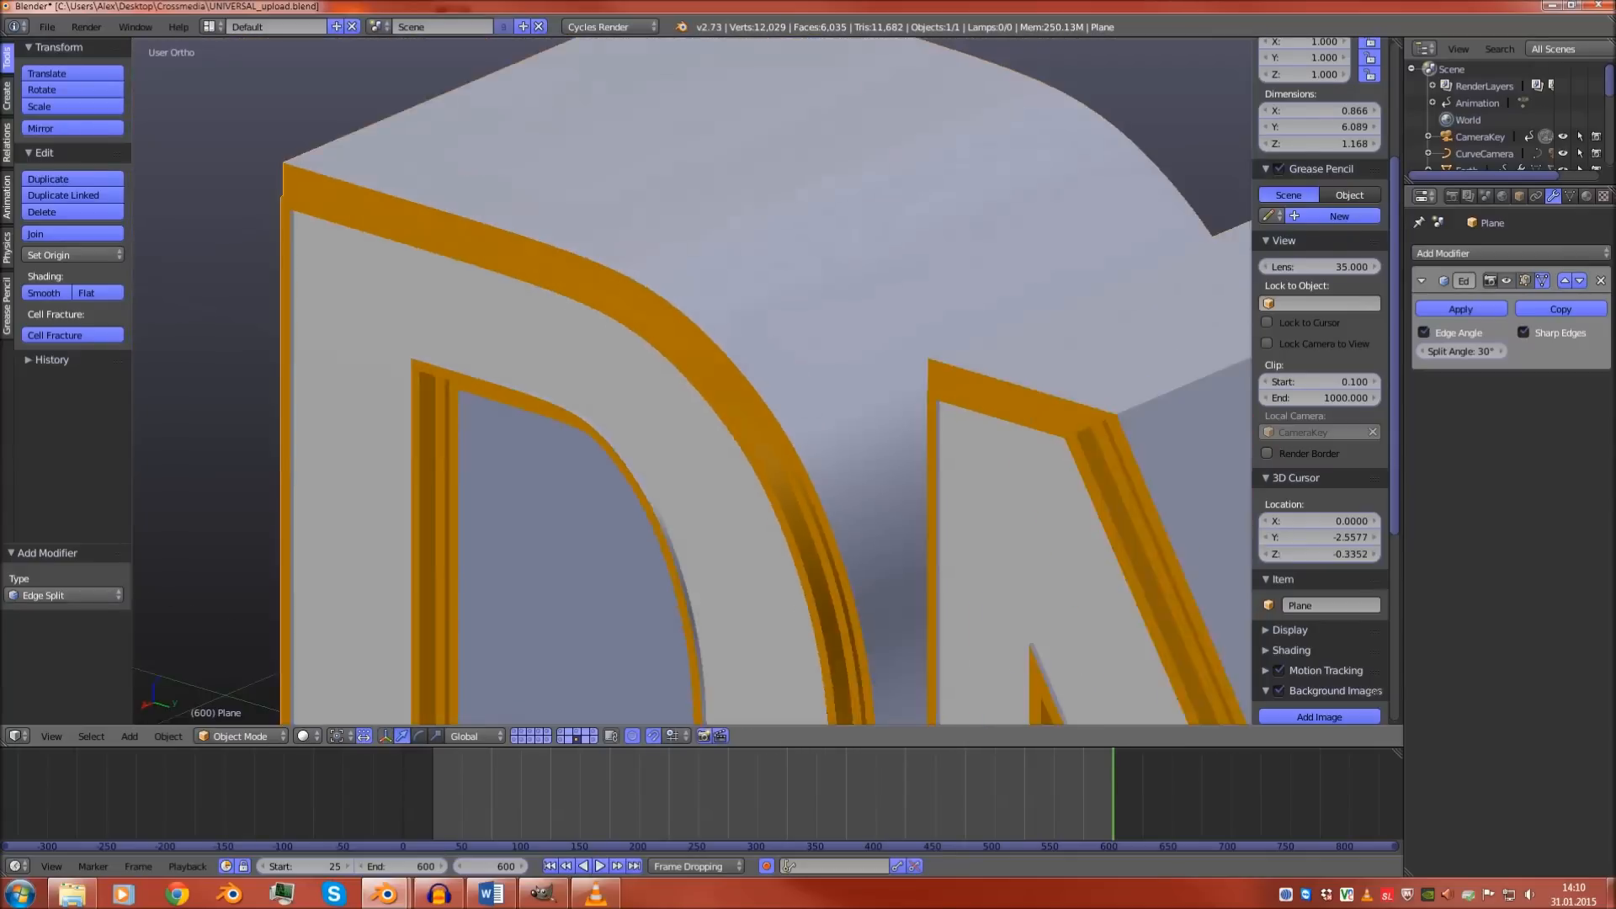
scroll(692, 379, down, 2)
scroll(692, 380, down, 6)
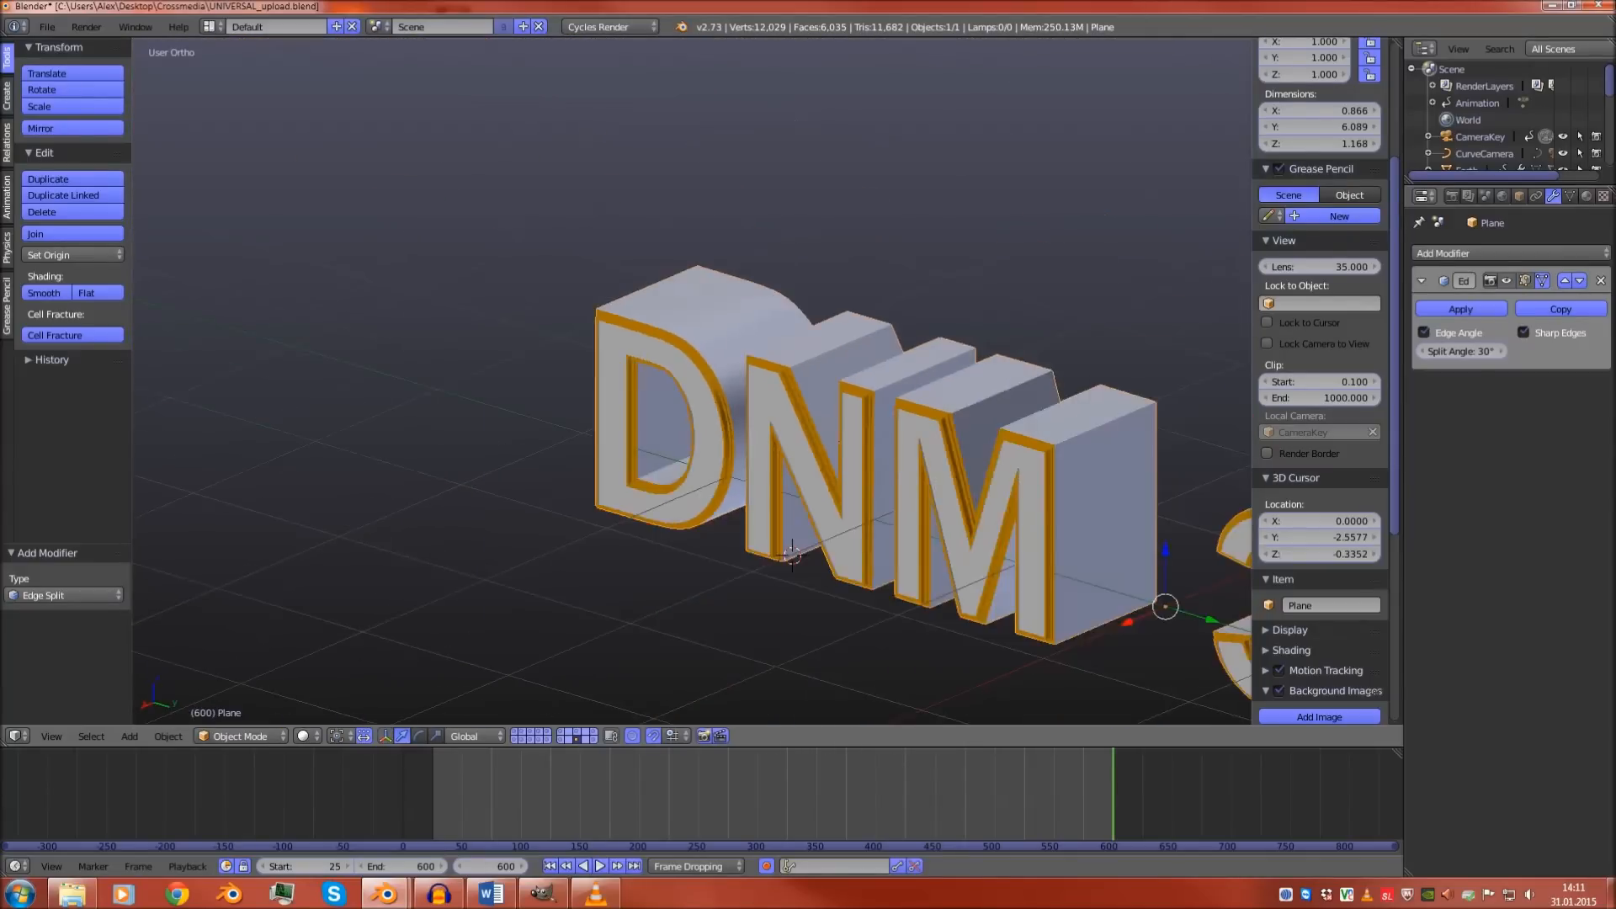
Duplicate the complete N in right view and place the copy over the reference N after the M
scroll(692, 379, up, 2)
key(a)
scroll(692, 380, down, 2)
key(KP_3)
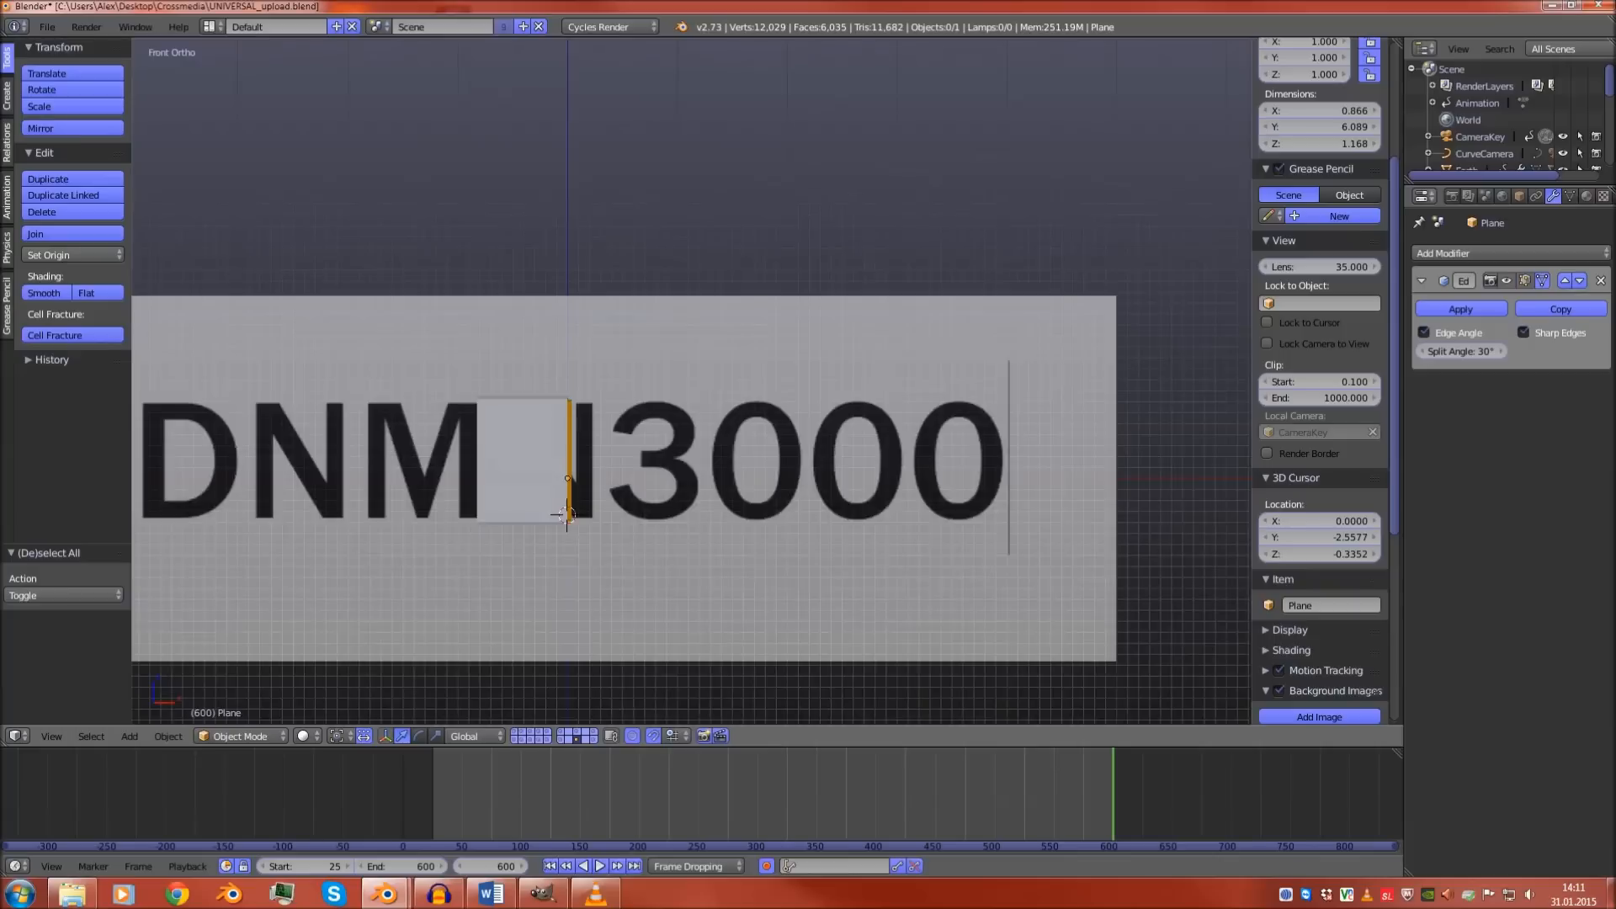
key(Tab)
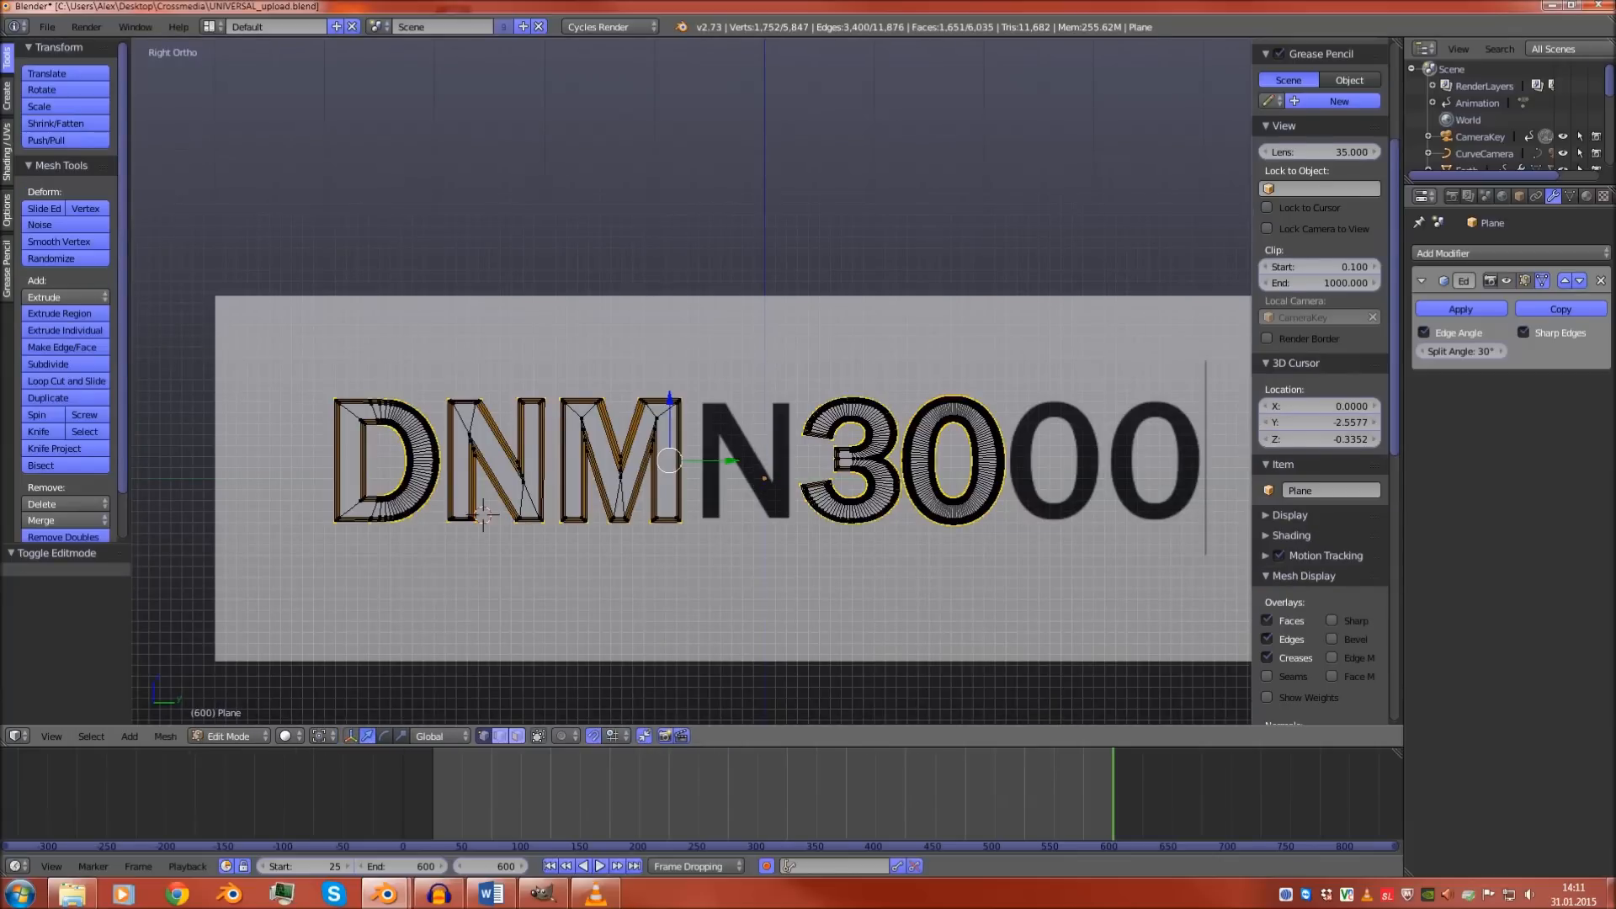
key(a)
key(l)
key(shift+d)
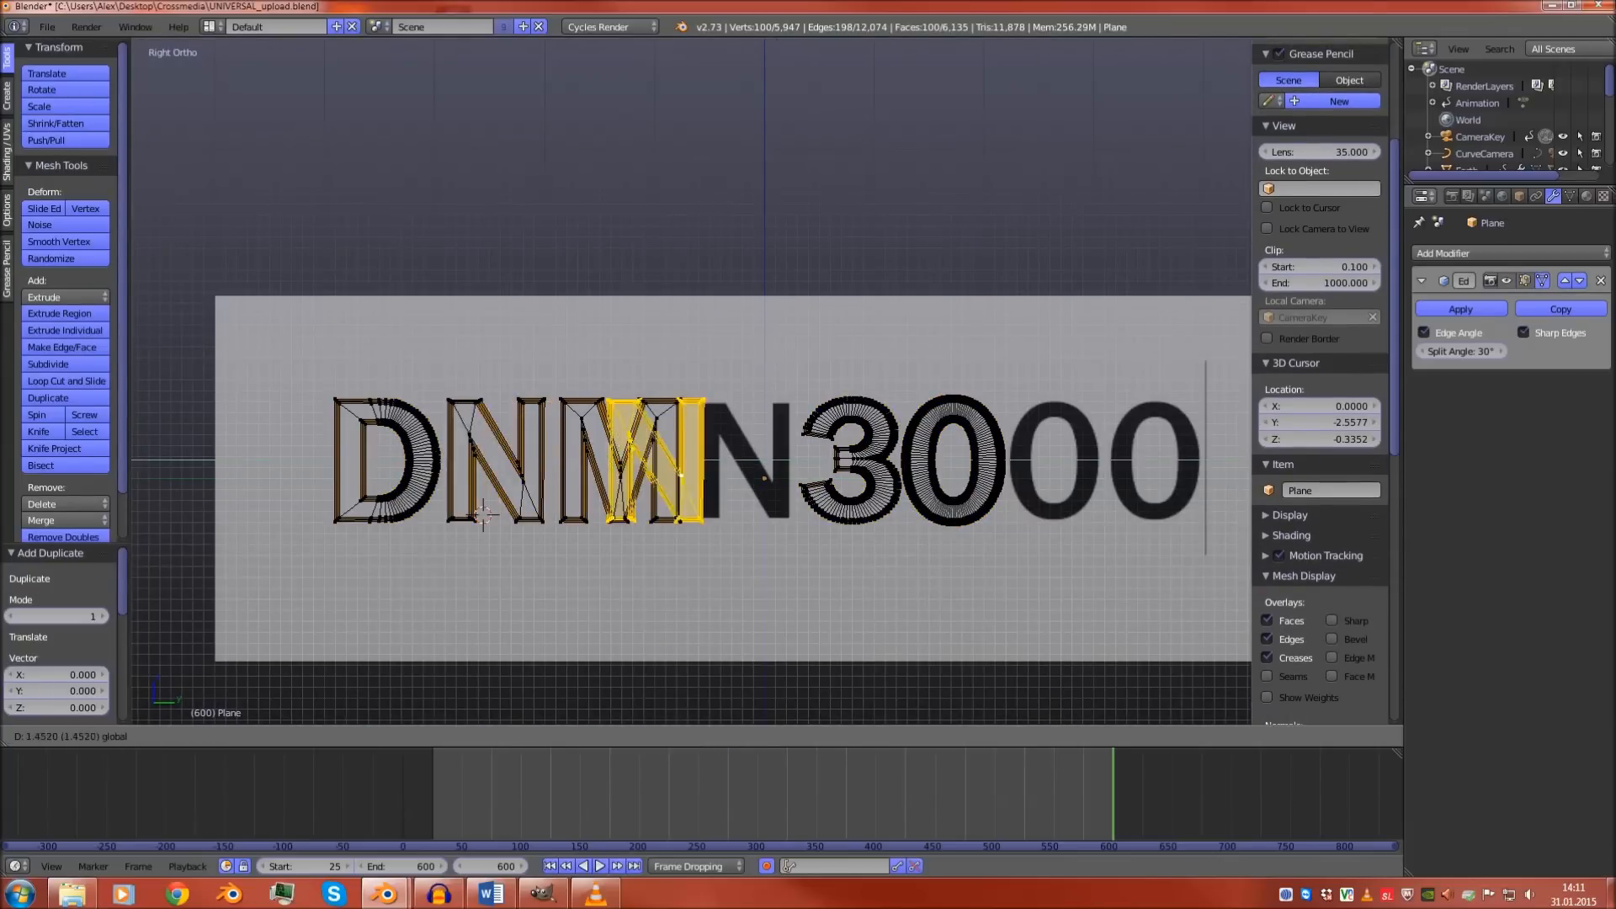
click(768, 476)
Duplicate the complete 0 twice and place the copies over the last two zeros of the reference image
shift+middle_drag(768, 477, 596, 473)
key(a)
key(l)
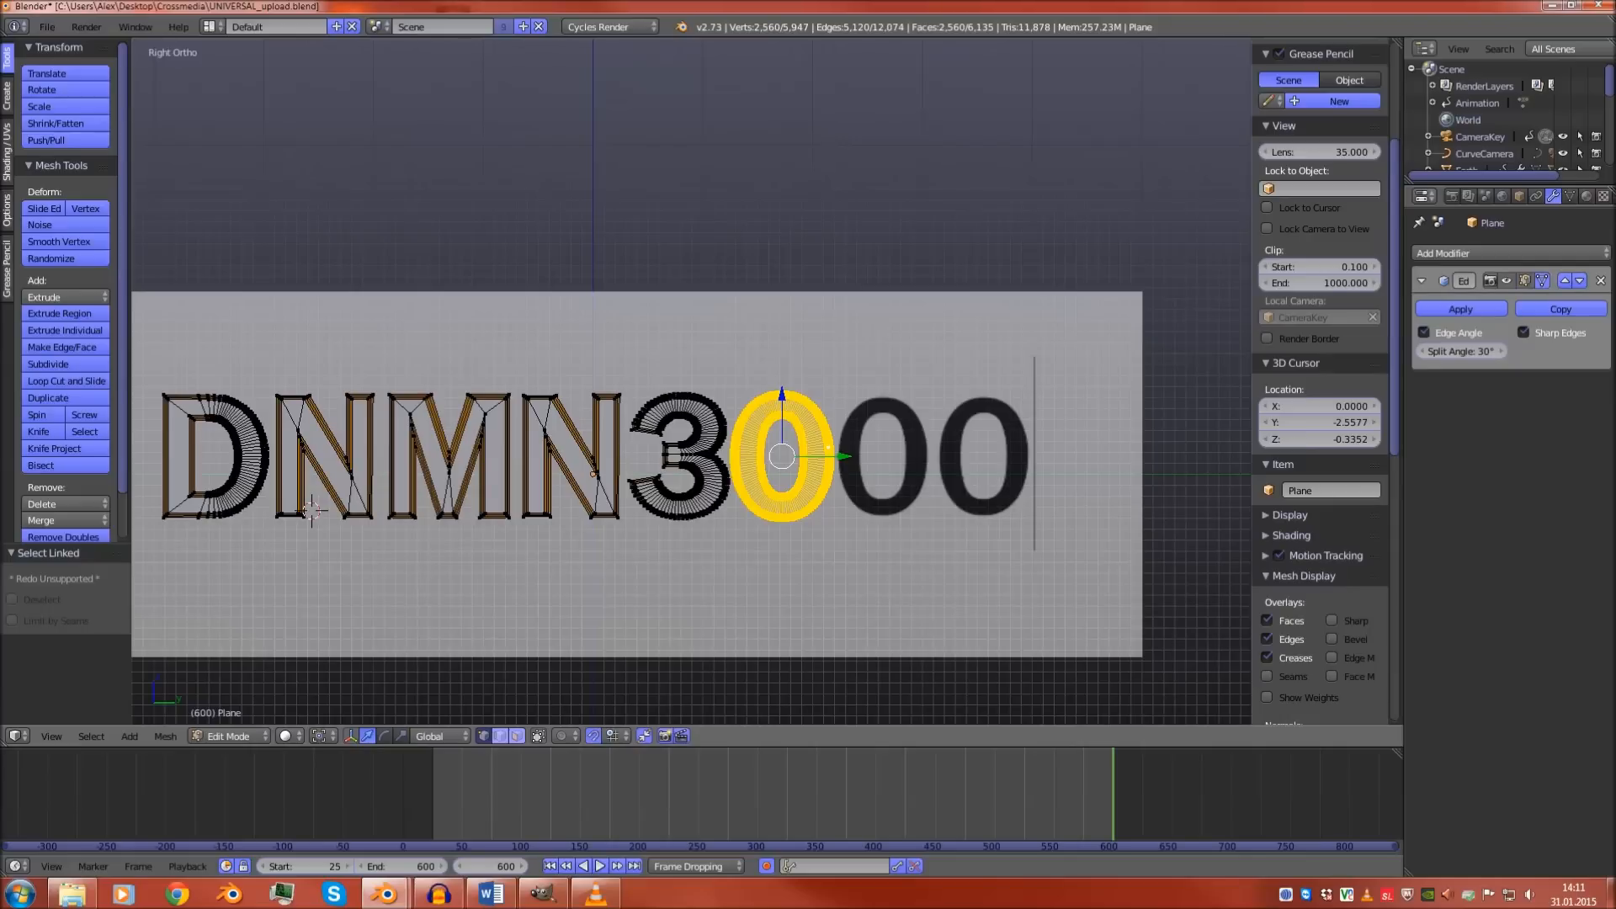
key(shift+d)
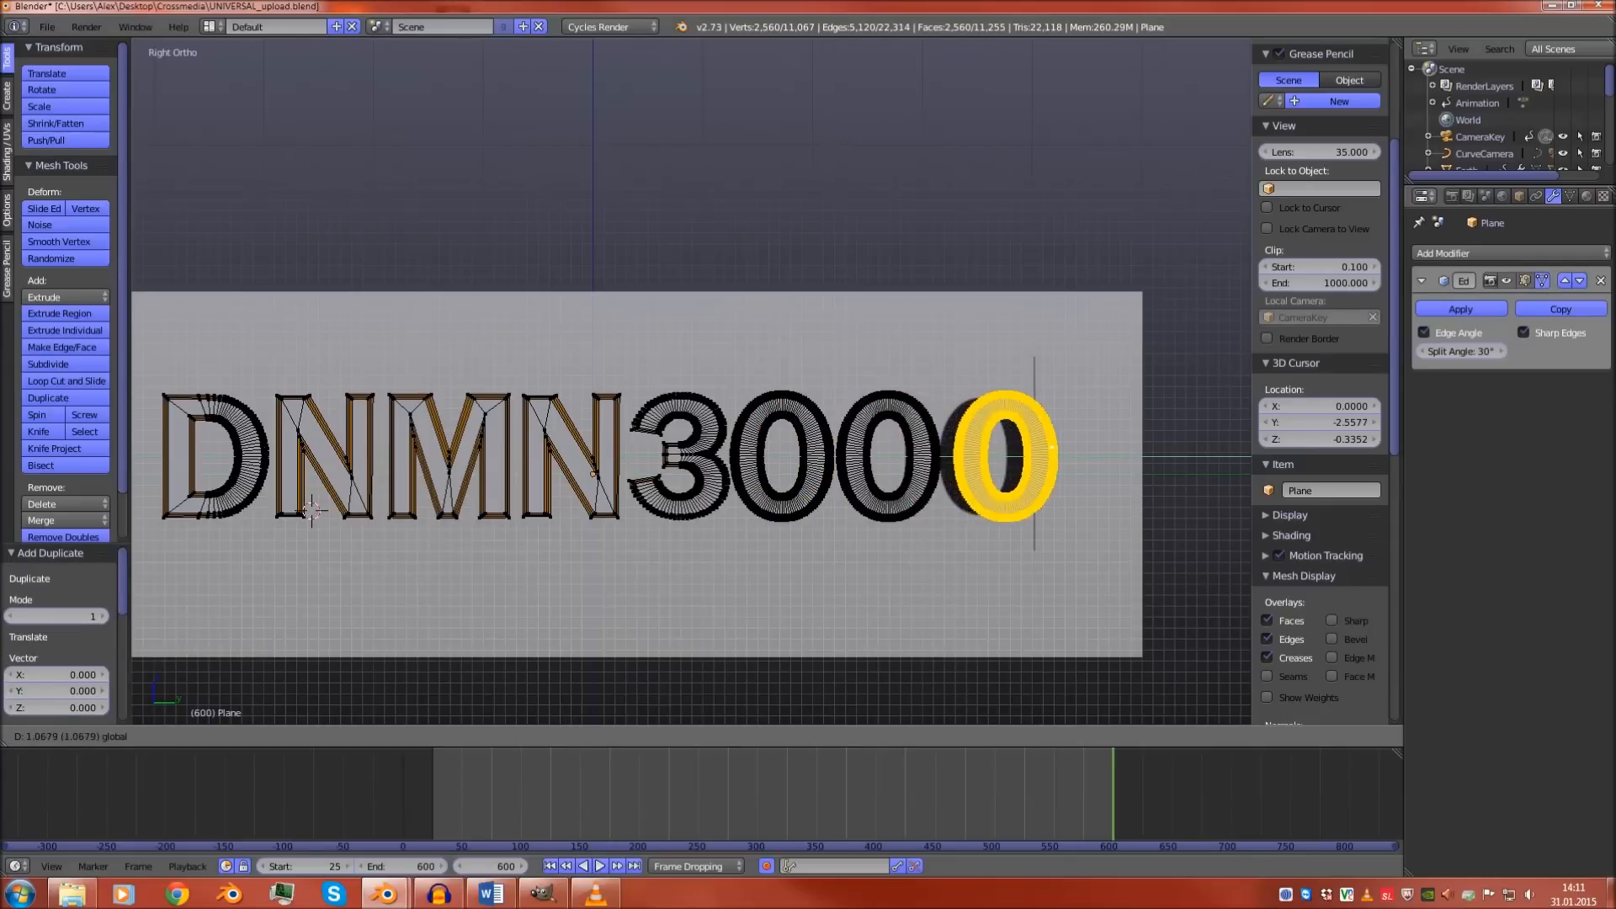
click(1042, 448)
key(a)
scroll(1043, 448, up, 3)
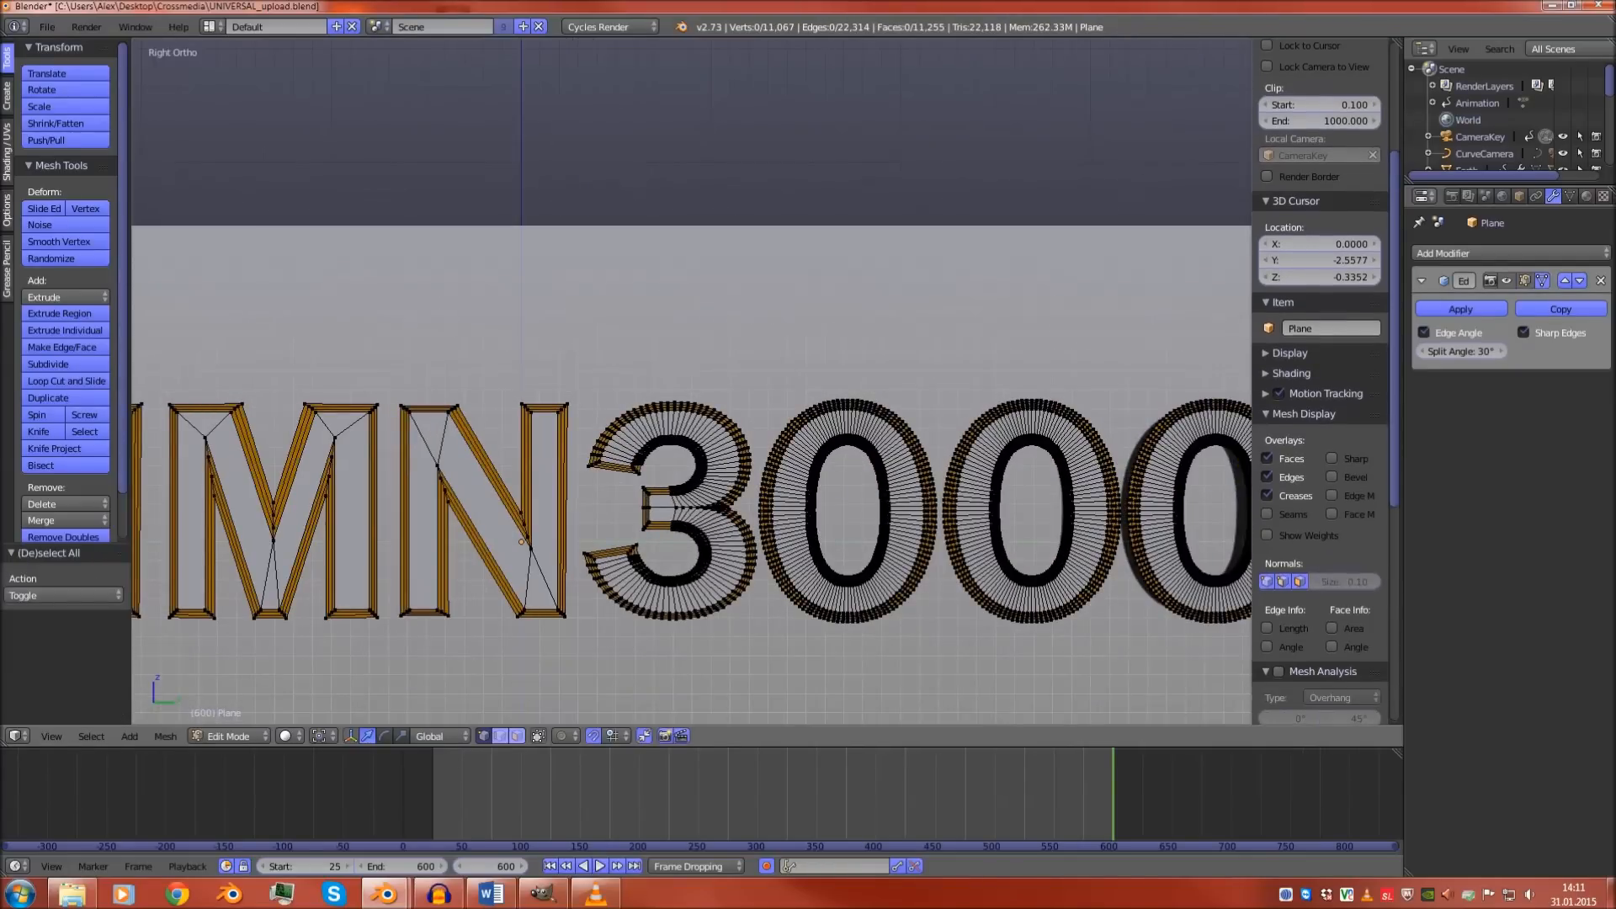
Show the lettering together with the UNIVERSAL title and scale the DNMN3000 object to about 0.382 in right view to match the title's width
key(Tab)
scroll(1042, 448, down, 6)
key(a)
middle_drag(1042, 448, 1112, 469)
scroll(1023, 505, up, 2)
scroll(1022, 505, up, 2)
scroll(1160, 488, down, 4)
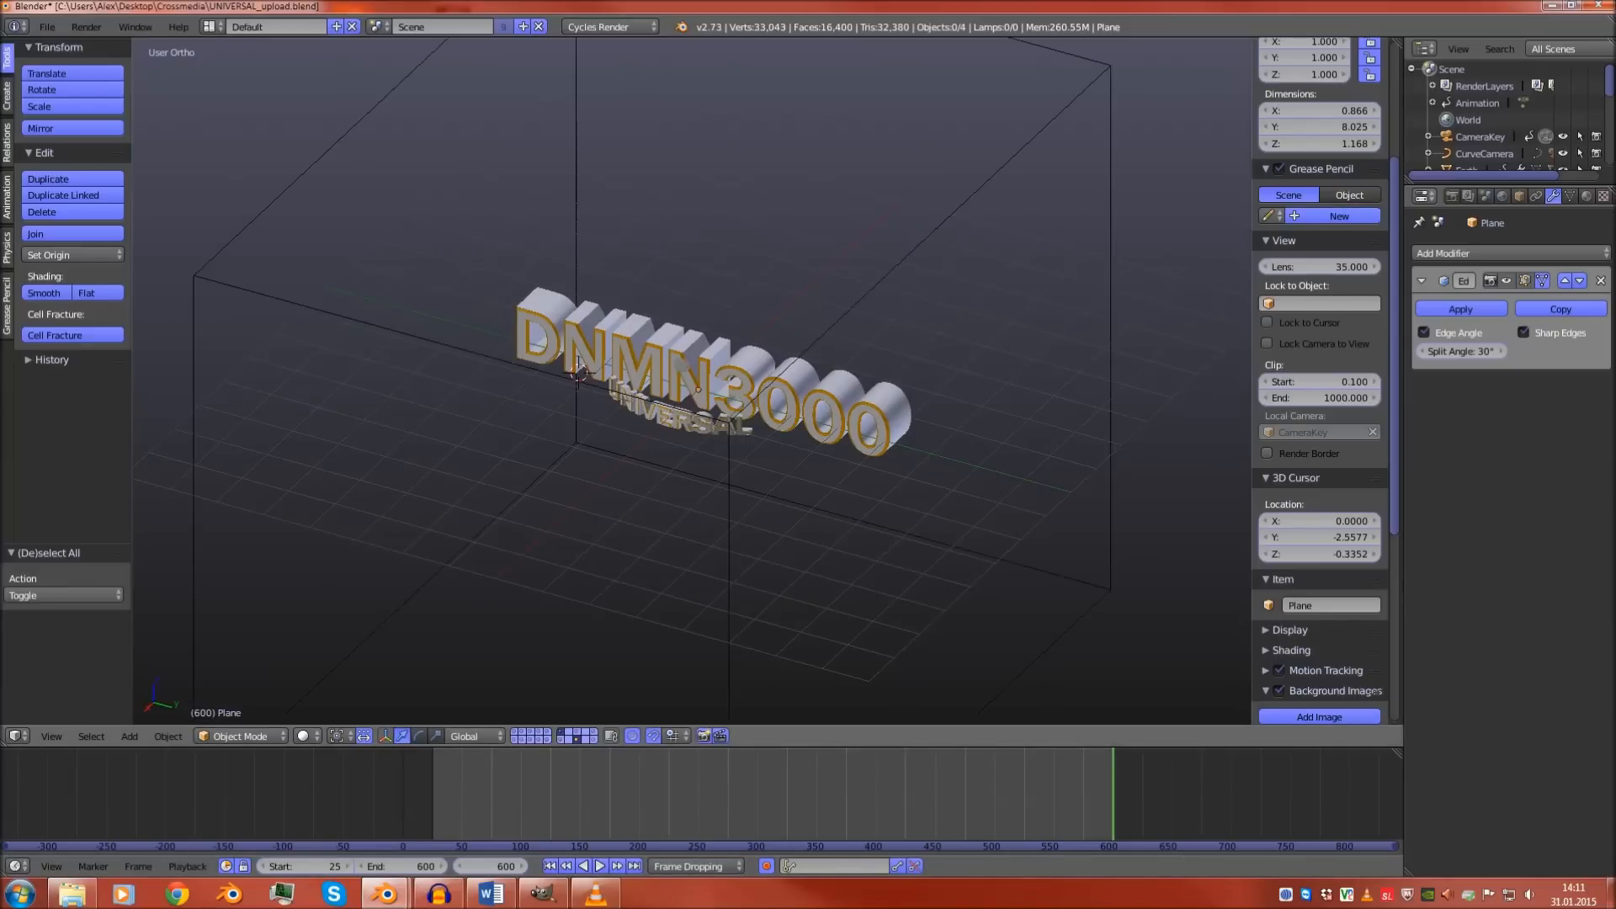
scroll(692, 380, up, 4)
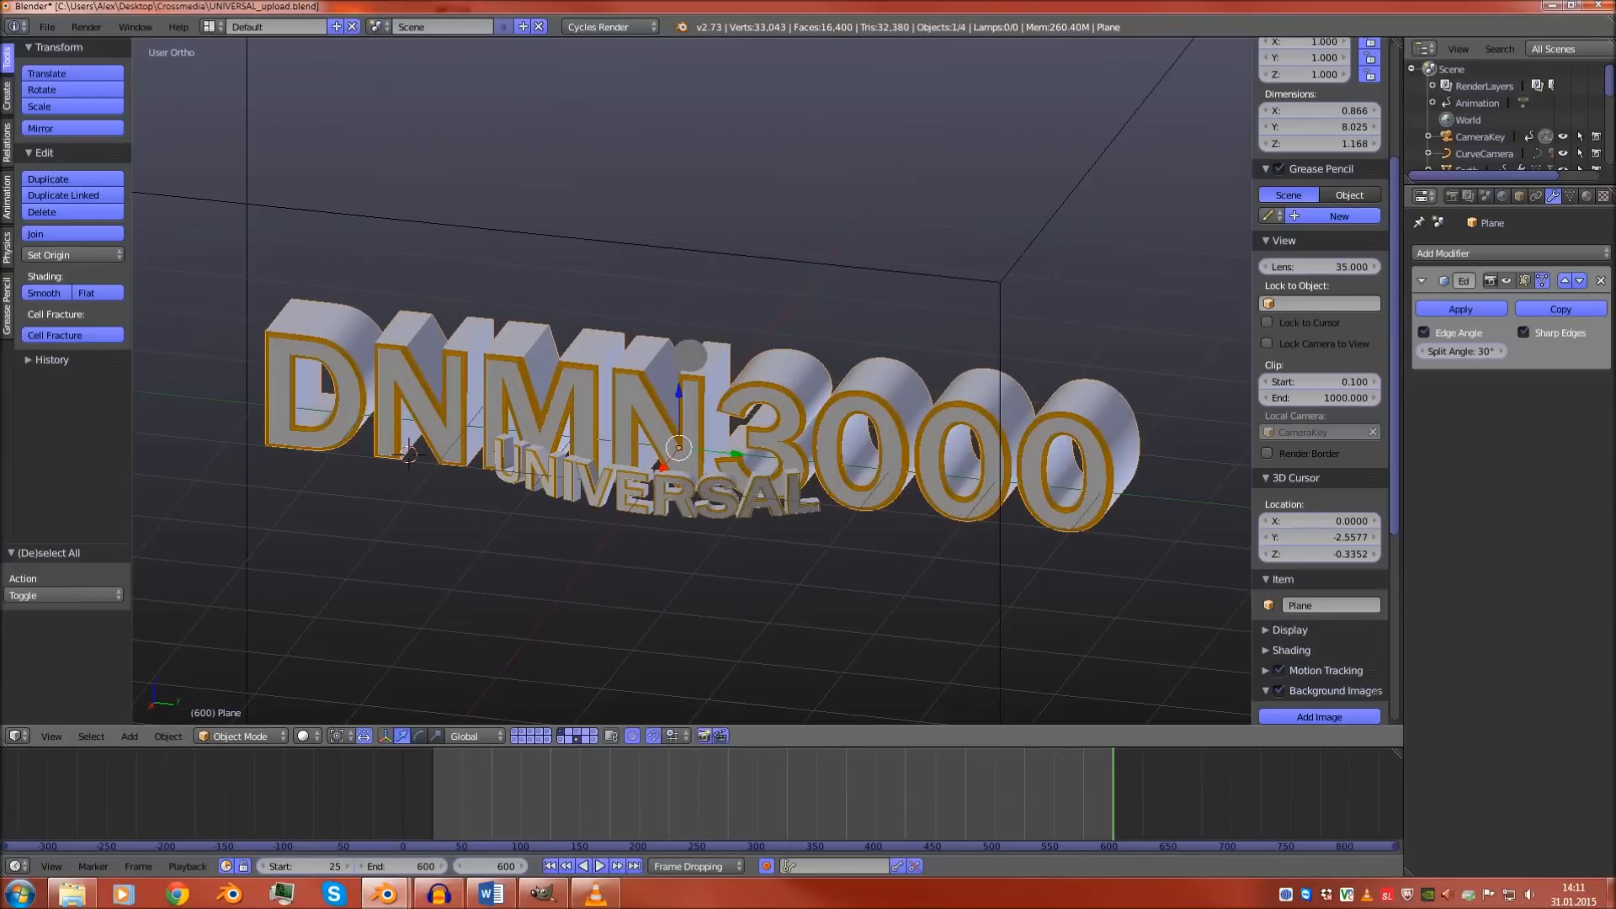
key(KP_3)
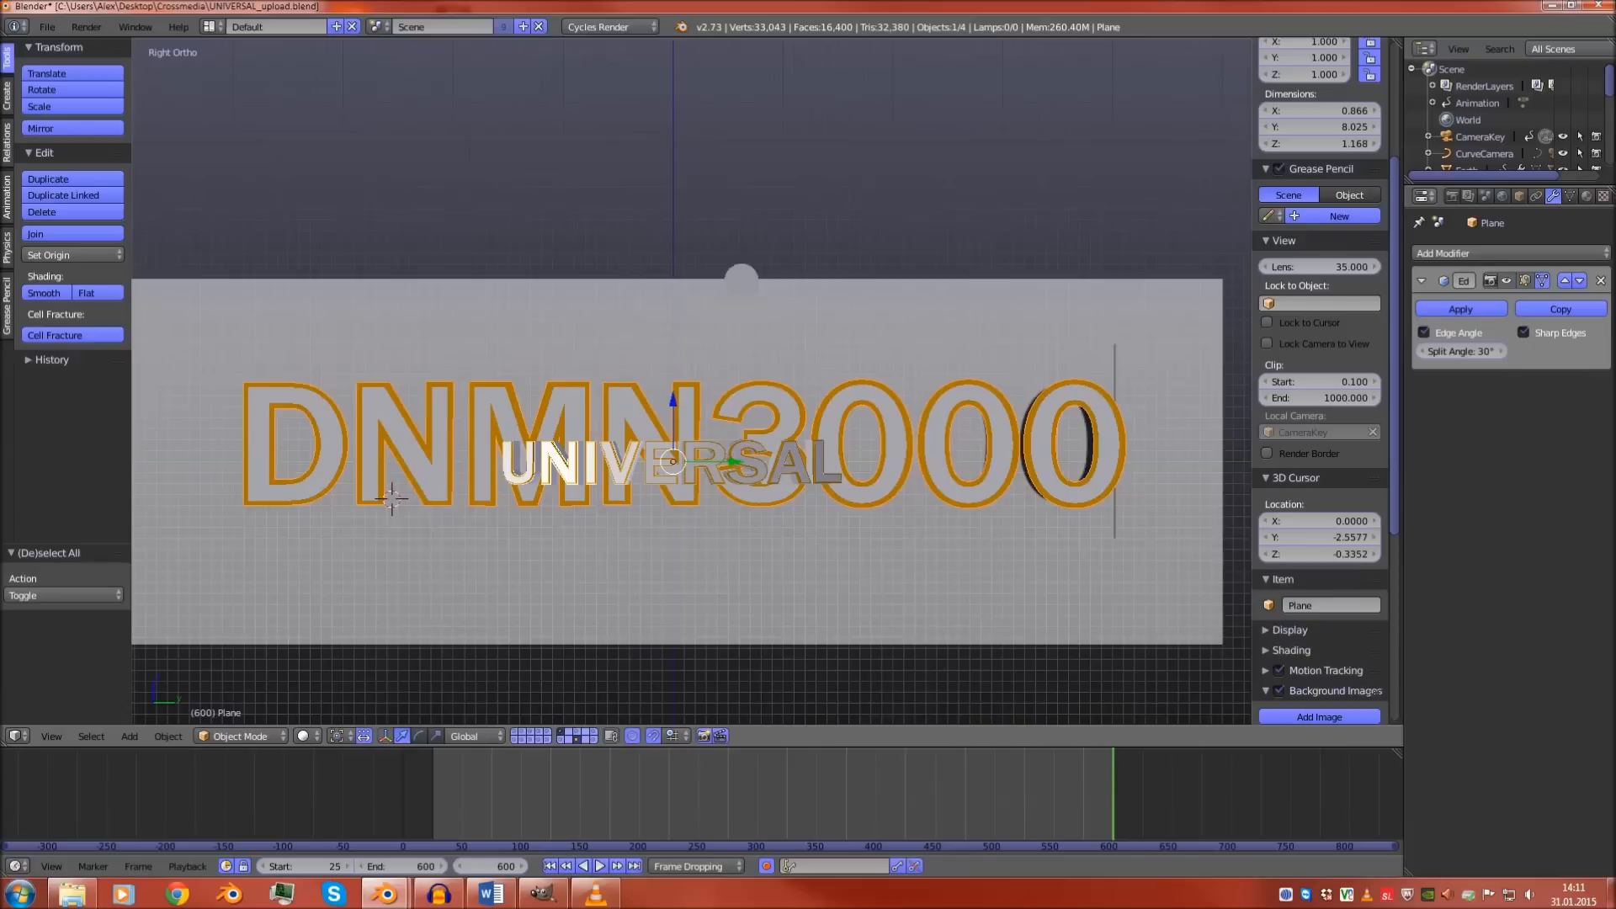
key(s)
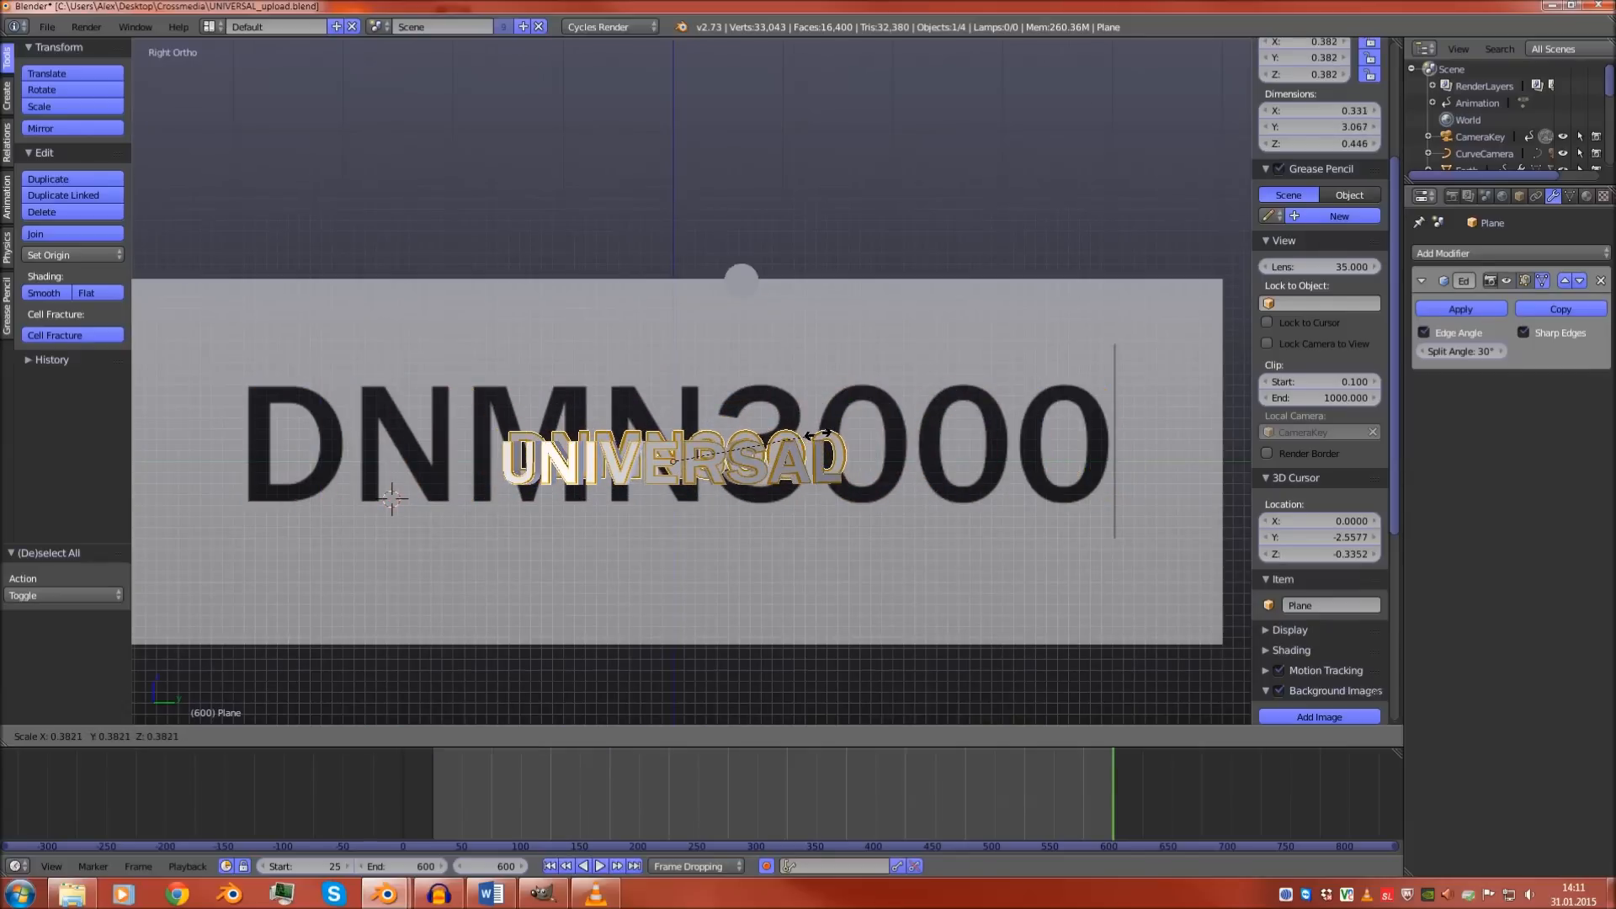
click(819, 435)
Turn off the background images and remove the reference image
scroll(1319, 380, down, 8)
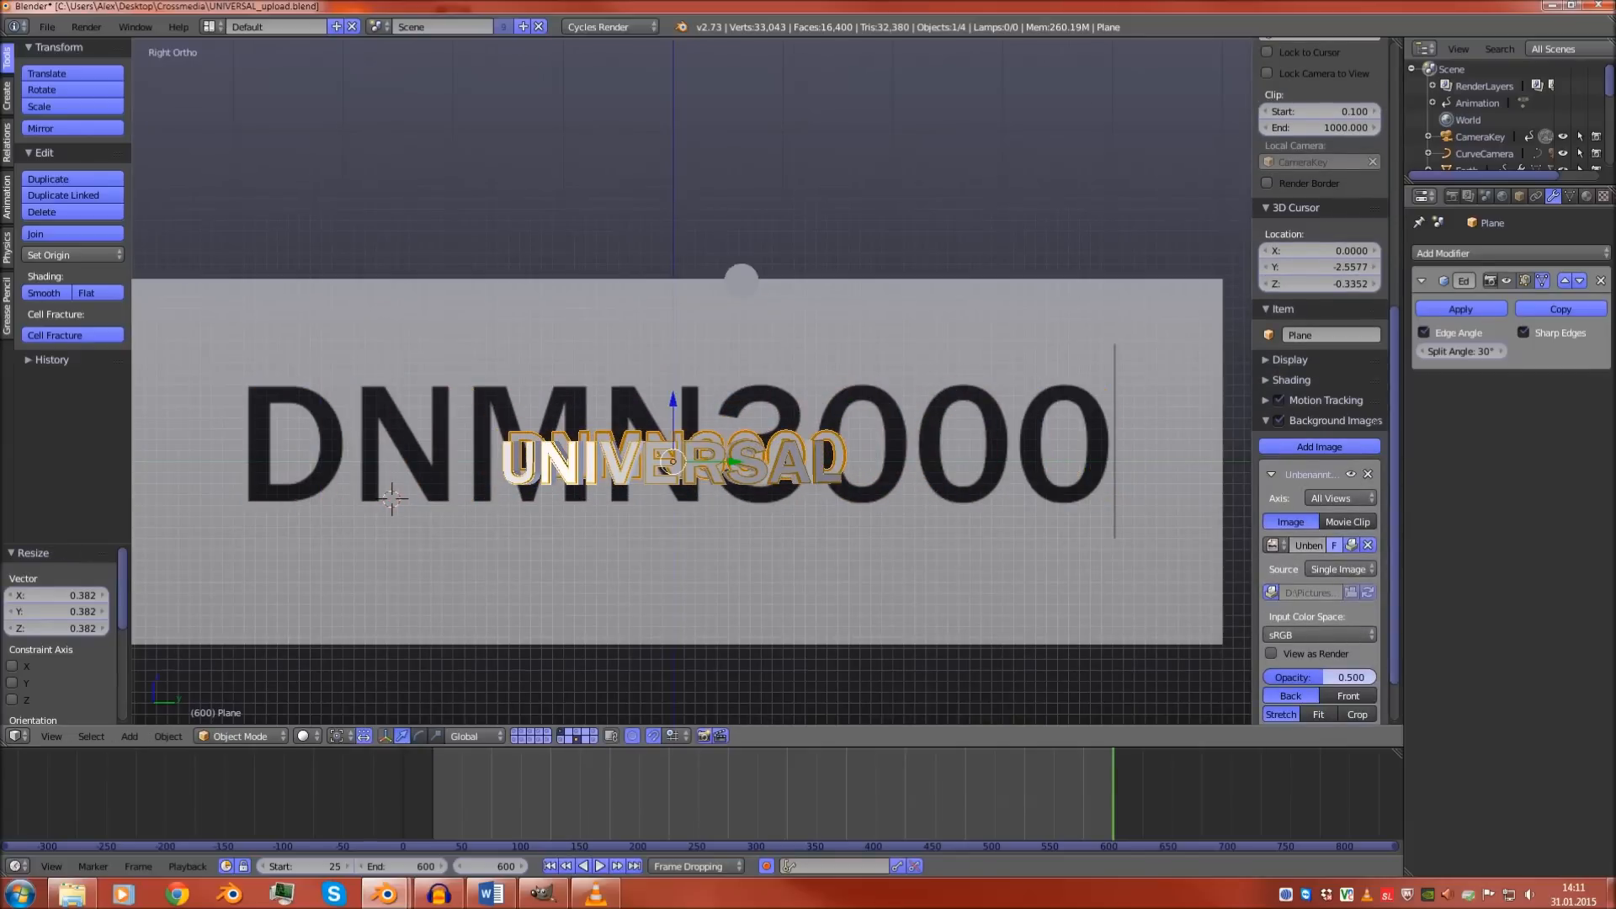
click(1279, 421)
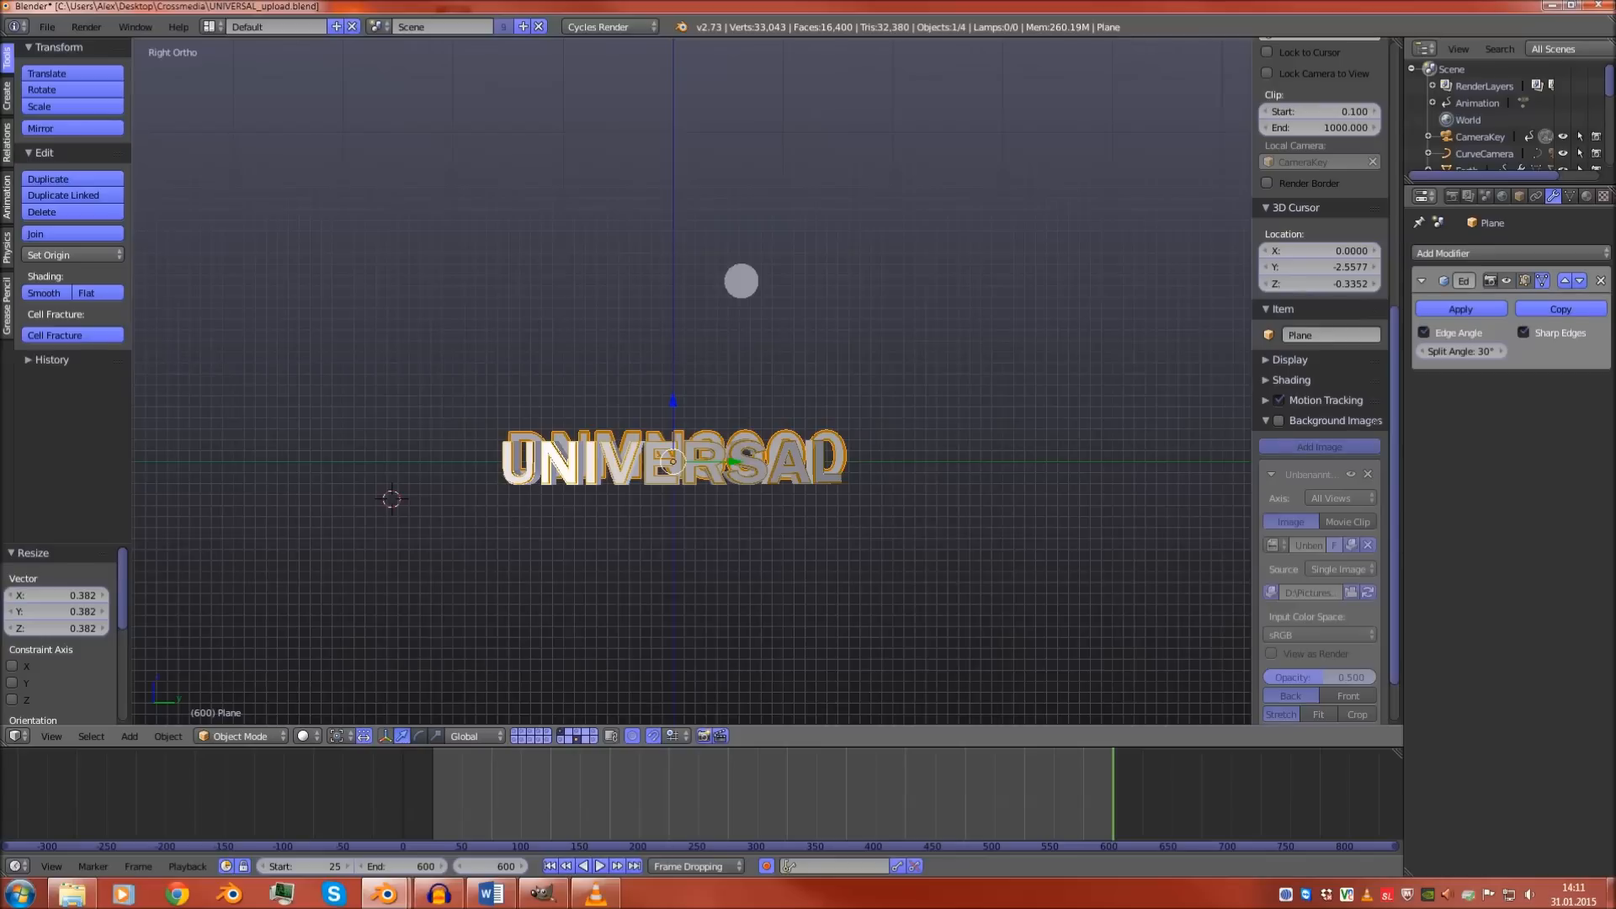
click(1368, 474)
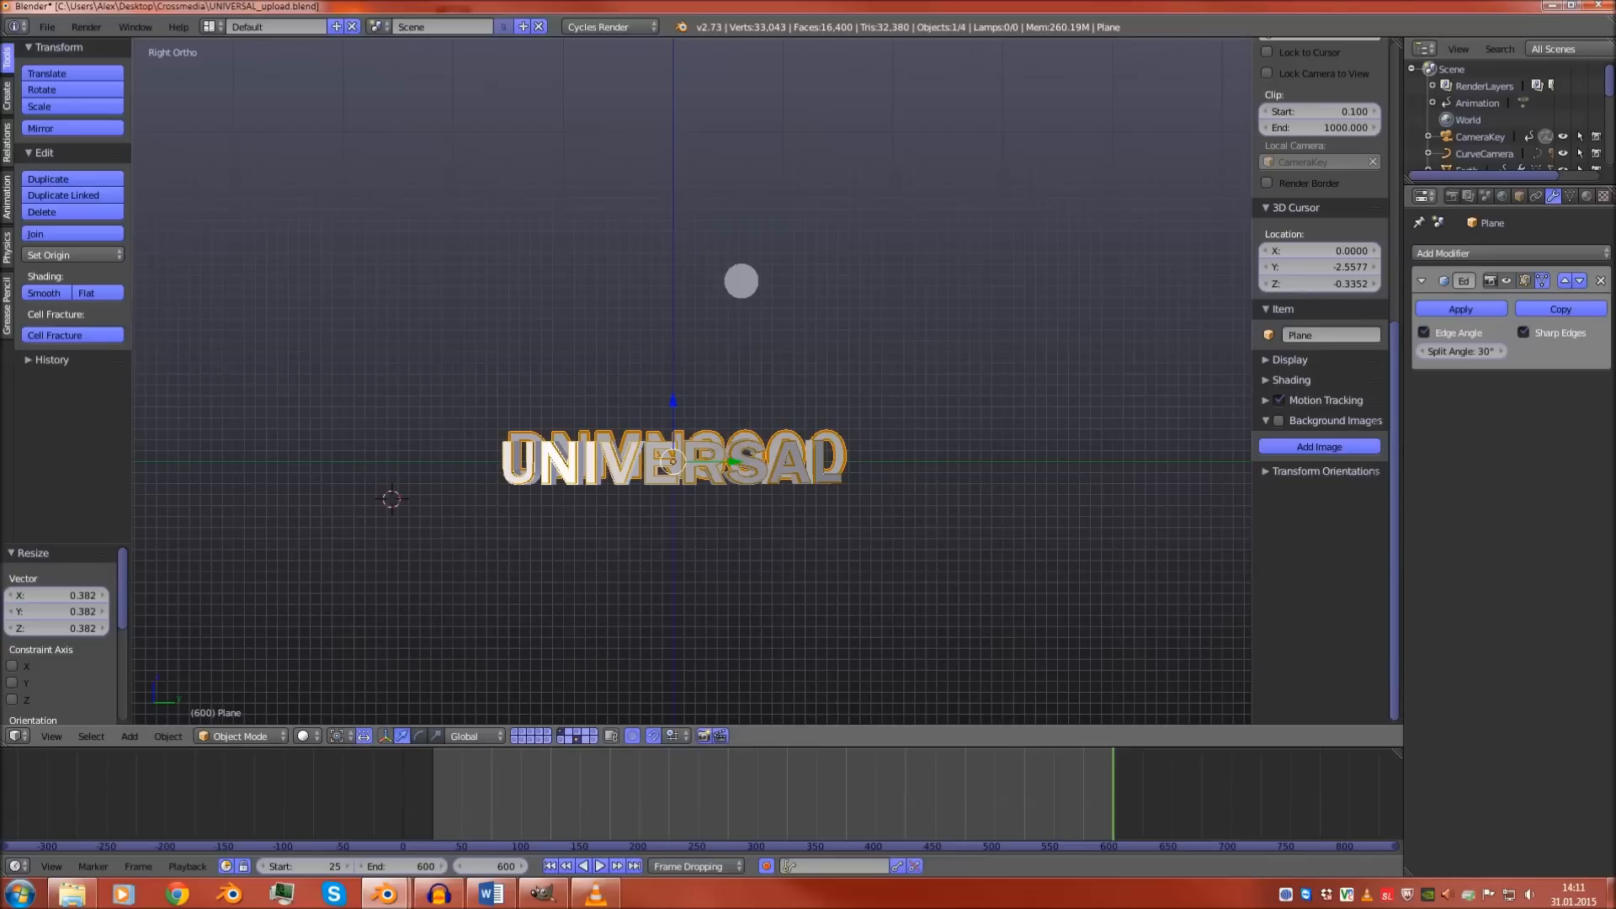
Move the lettering about -0.025 along Y and -0.06 along Z to line up with the UNIVERSAL title in right view
scroll(673, 472, up, 4)
shift+middle_drag(674, 472, 747, 344)
scroll(746, 344, up, 2)
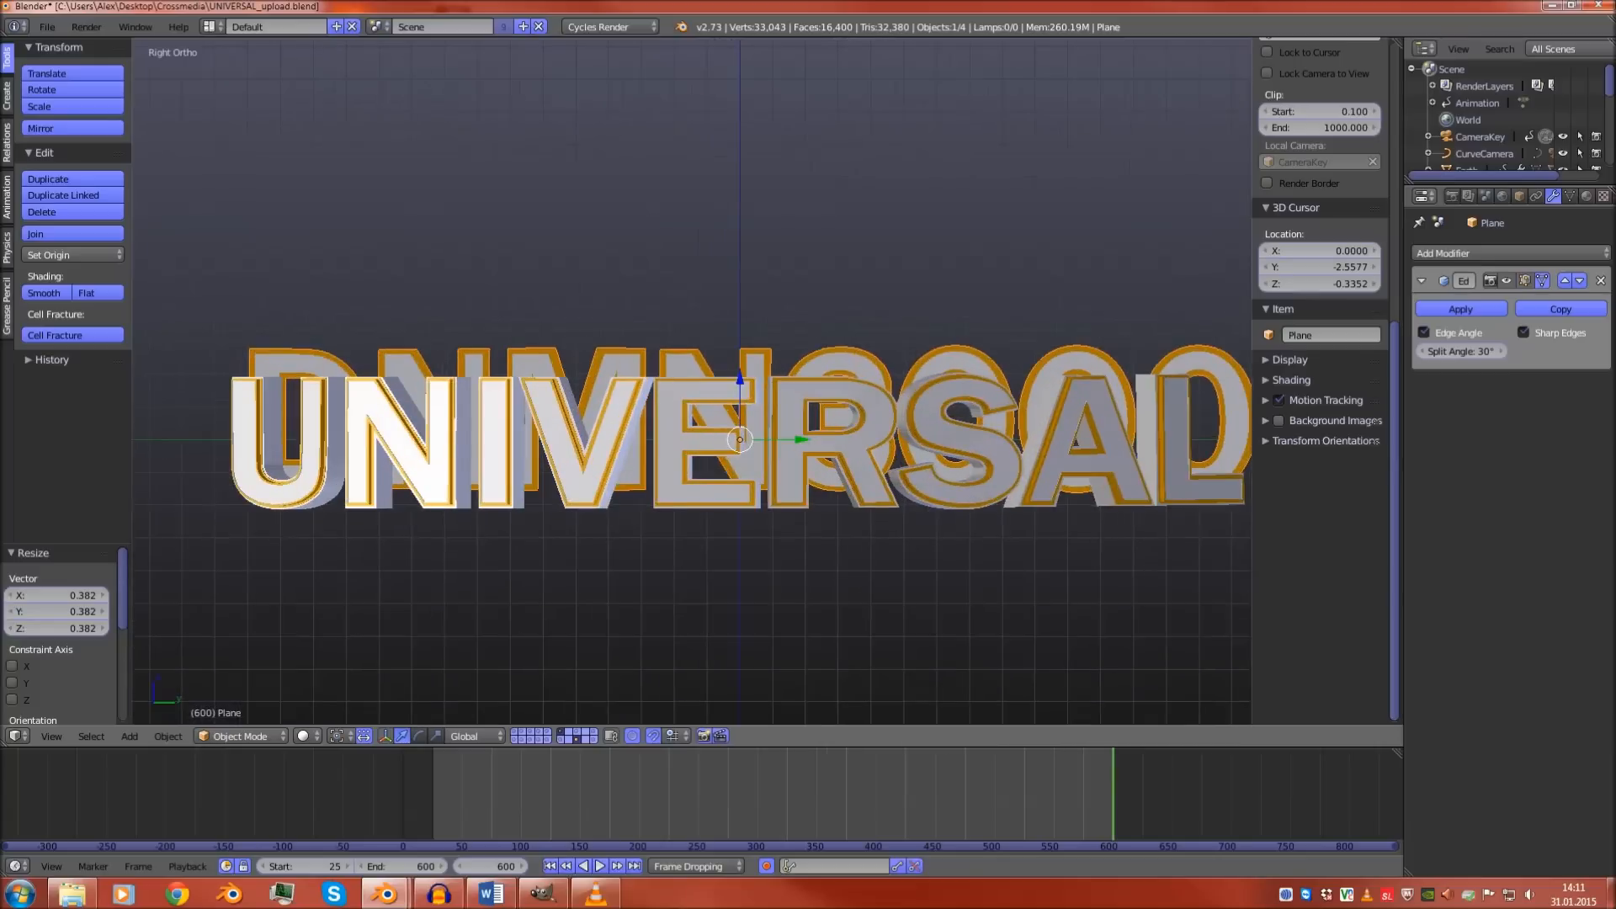
scroll(747, 345, down, 1)
key(g)
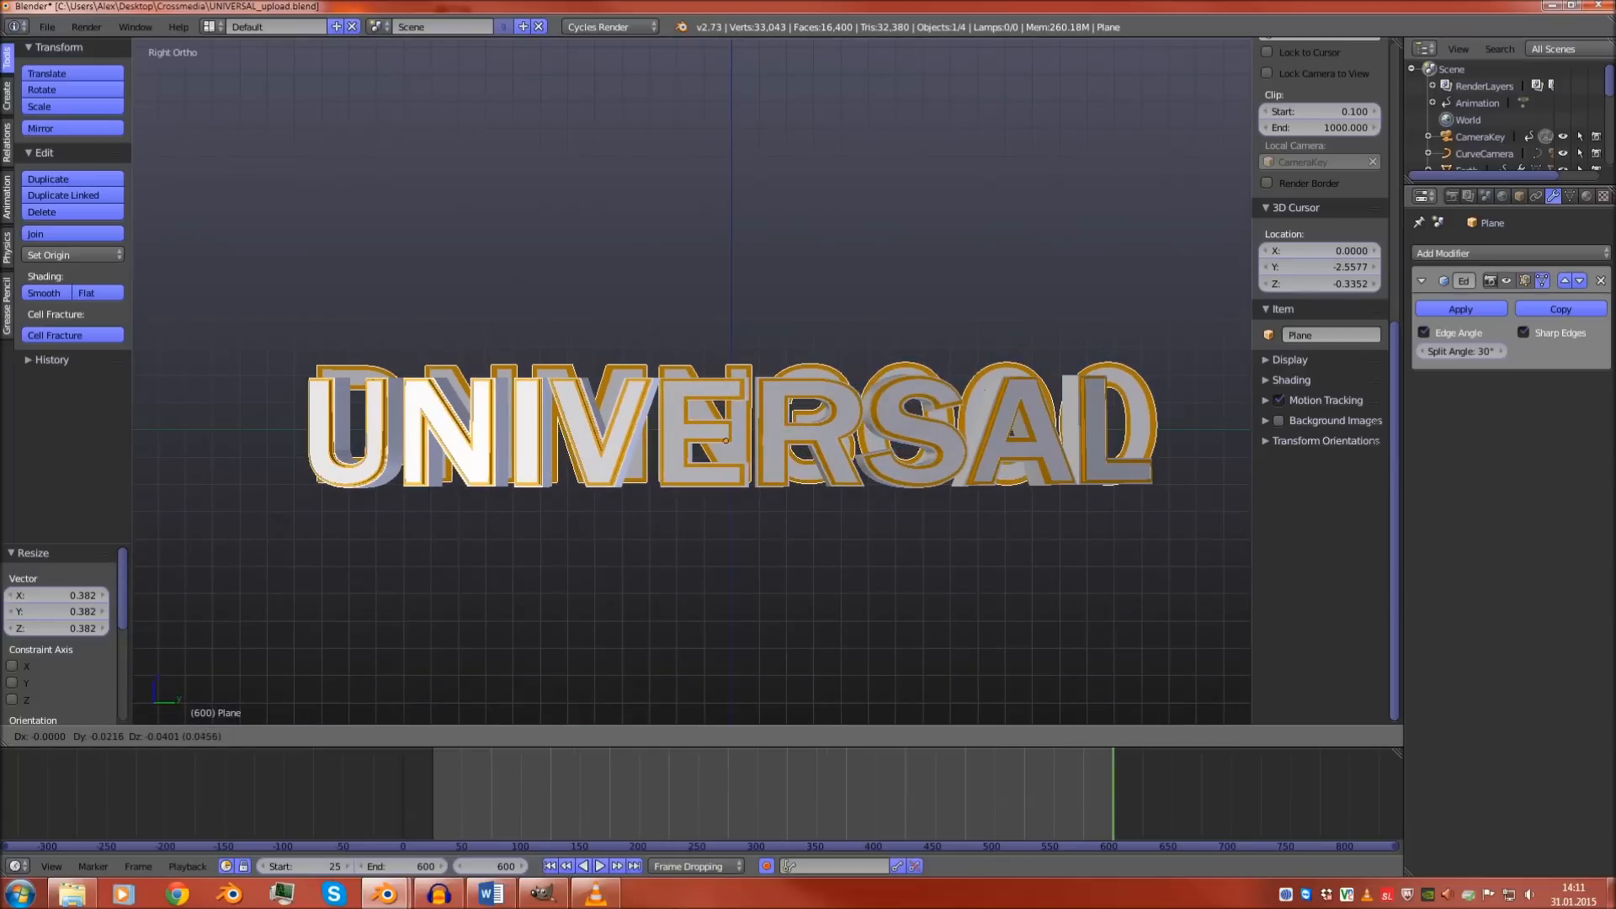
key(Return)
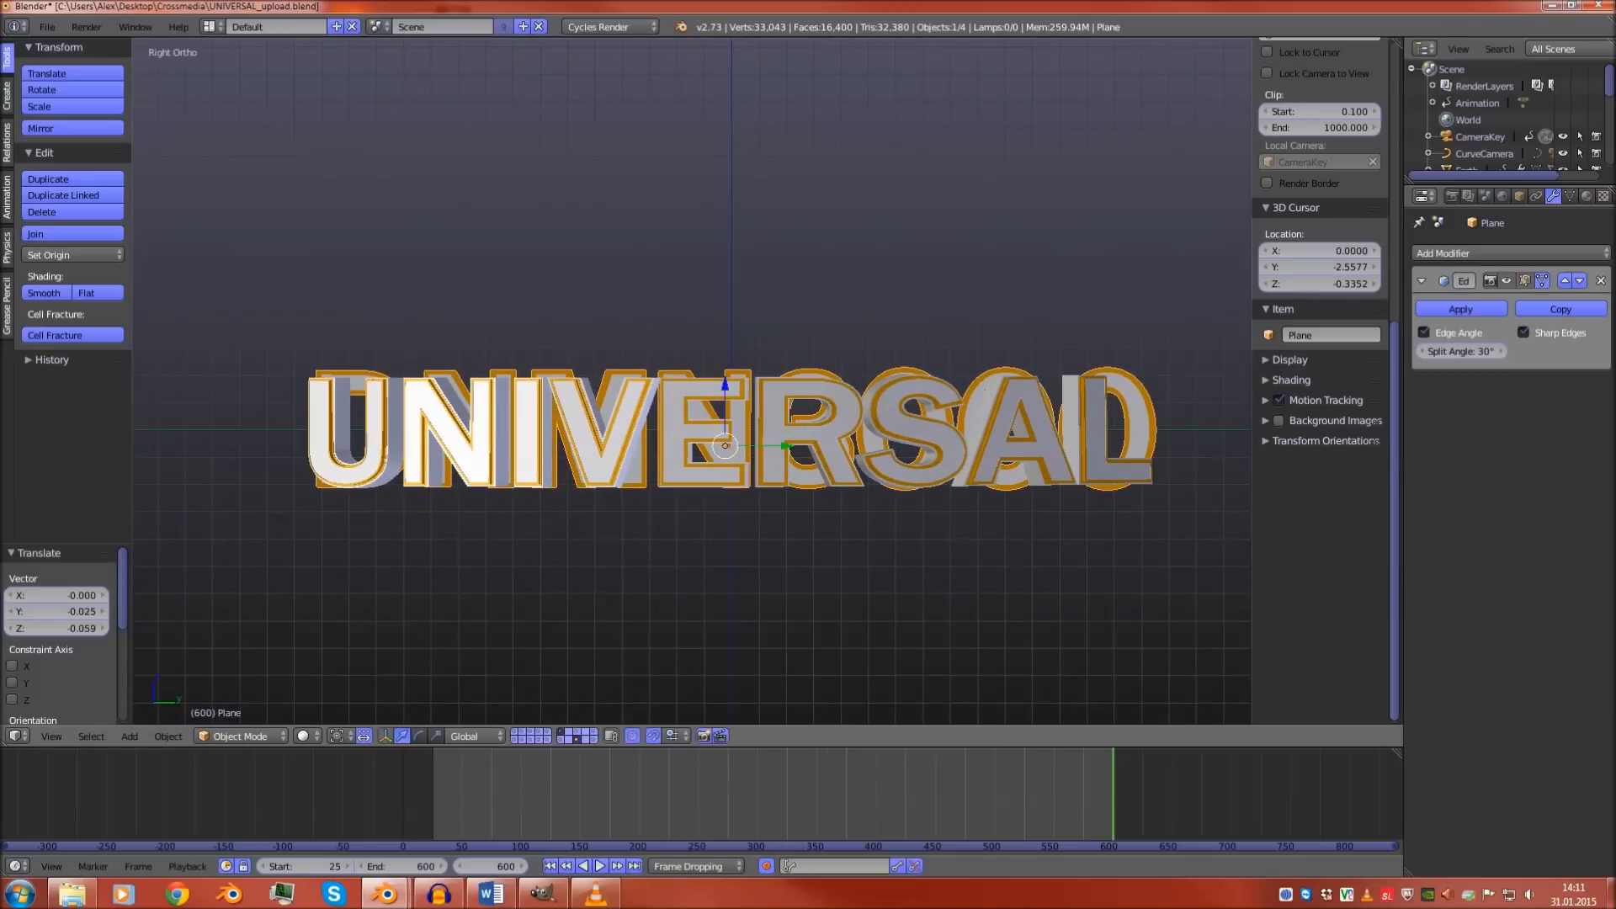
drag(725, 385, 724, 386)
Move the lettering forward along X to bring it in line with the UNIVERSAL title
middle_drag(725, 386, 771, 471)
drag(655, 253, 746, 489)
middle_drag(745, 489, 886, 515)
scroll(887, 515, up, 3)
drag(831, 521, 805, 519)
Select the rear ends of all DNMN3000 letters in front wireframe view and move them about 0.128 along X to reduce the lettering's depth
key(Tab)
scroll(805, 519, down, 5)
key(KP_1)
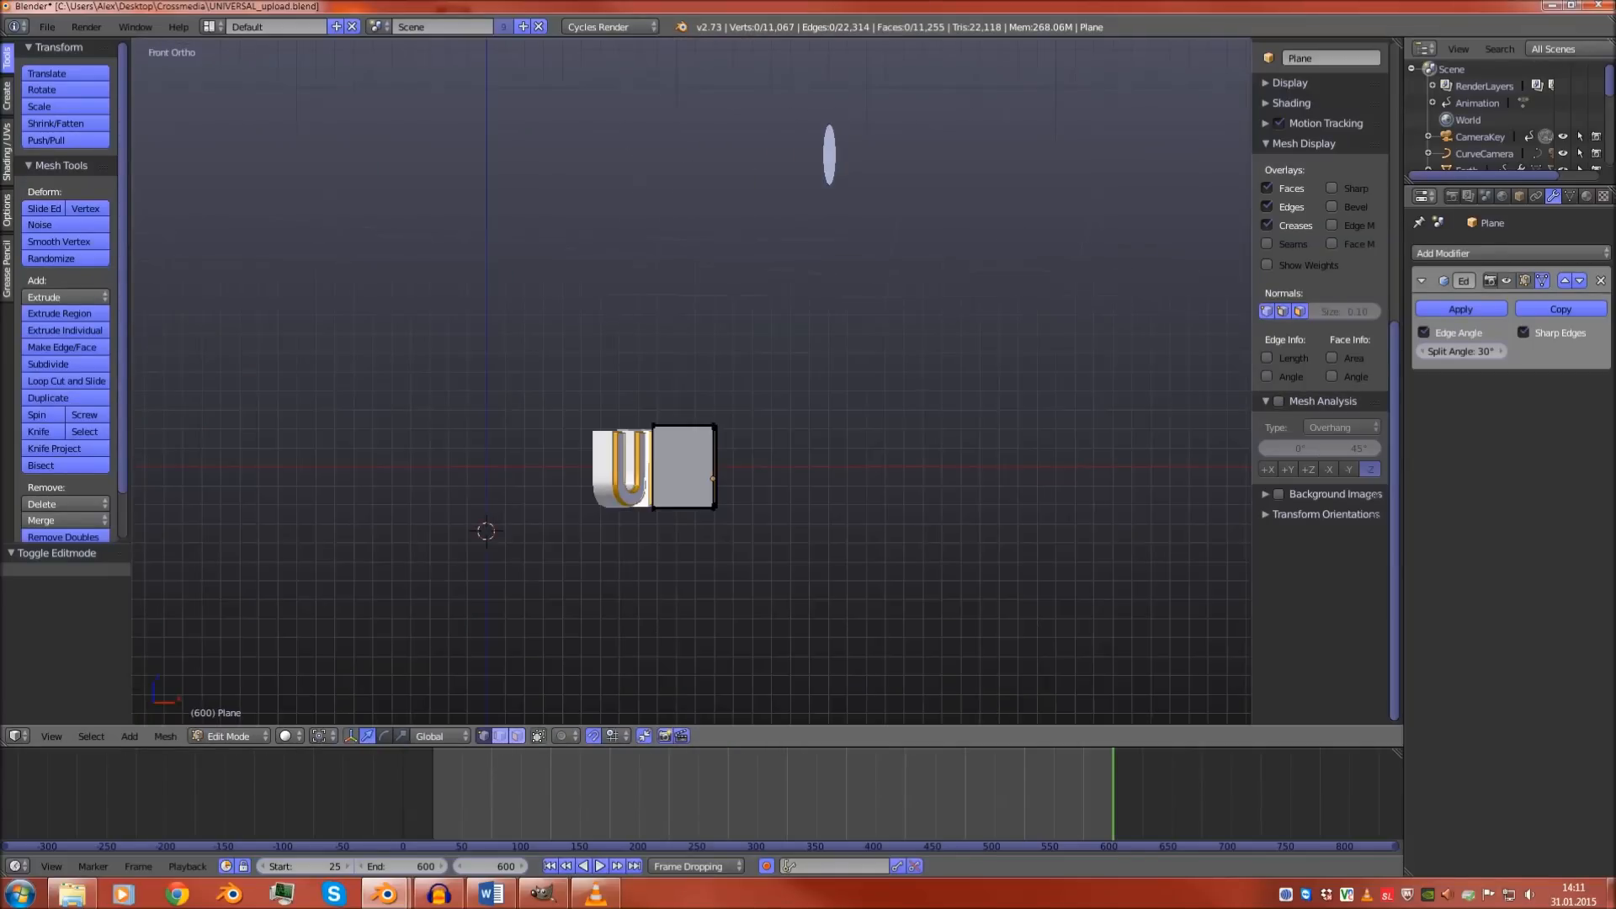
key(z)
shift+middle_drag(645, 409, 652, 314)
key(c)
mouse_move(651, 314)
mouse_down()
mouse_move(657, 296)
mouse_move(646, 372)
mouse_up()
middle_drag(792, 281, 787, 336)
right_click(787, 336)
scroll(788, 336, up, 12)
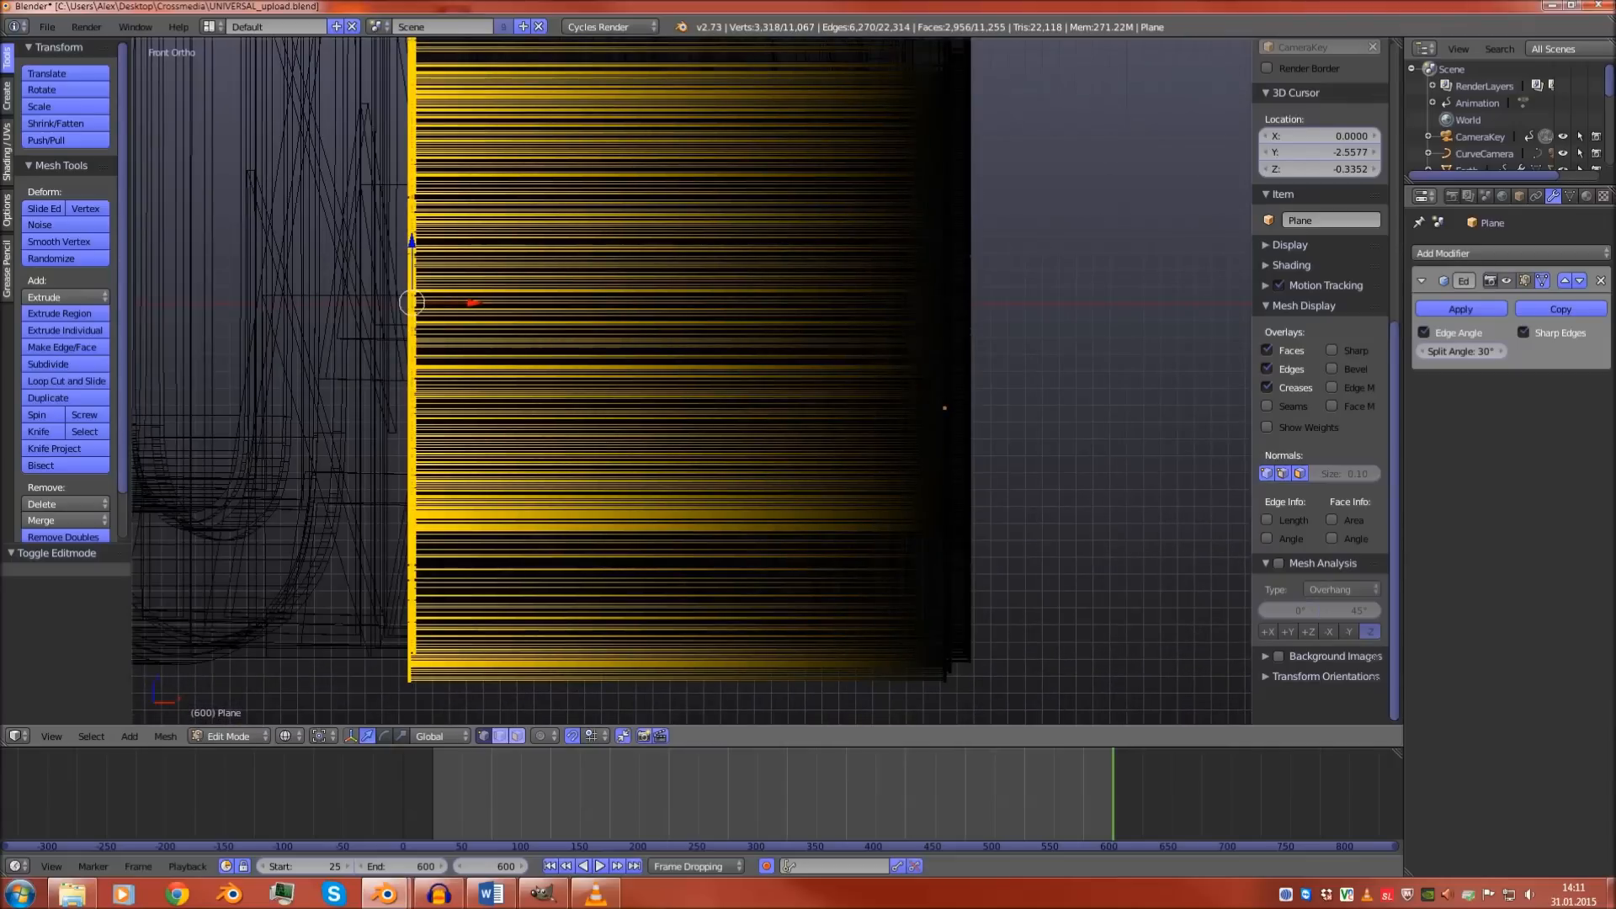
drag(473, 302, 689, 304)
middle_drag(689, 303, 694, 404)
scroll(694, 404, down, 3)
scroll(694, 404, down, 5)
shift+middle_drag(694, 278, 675, 549)
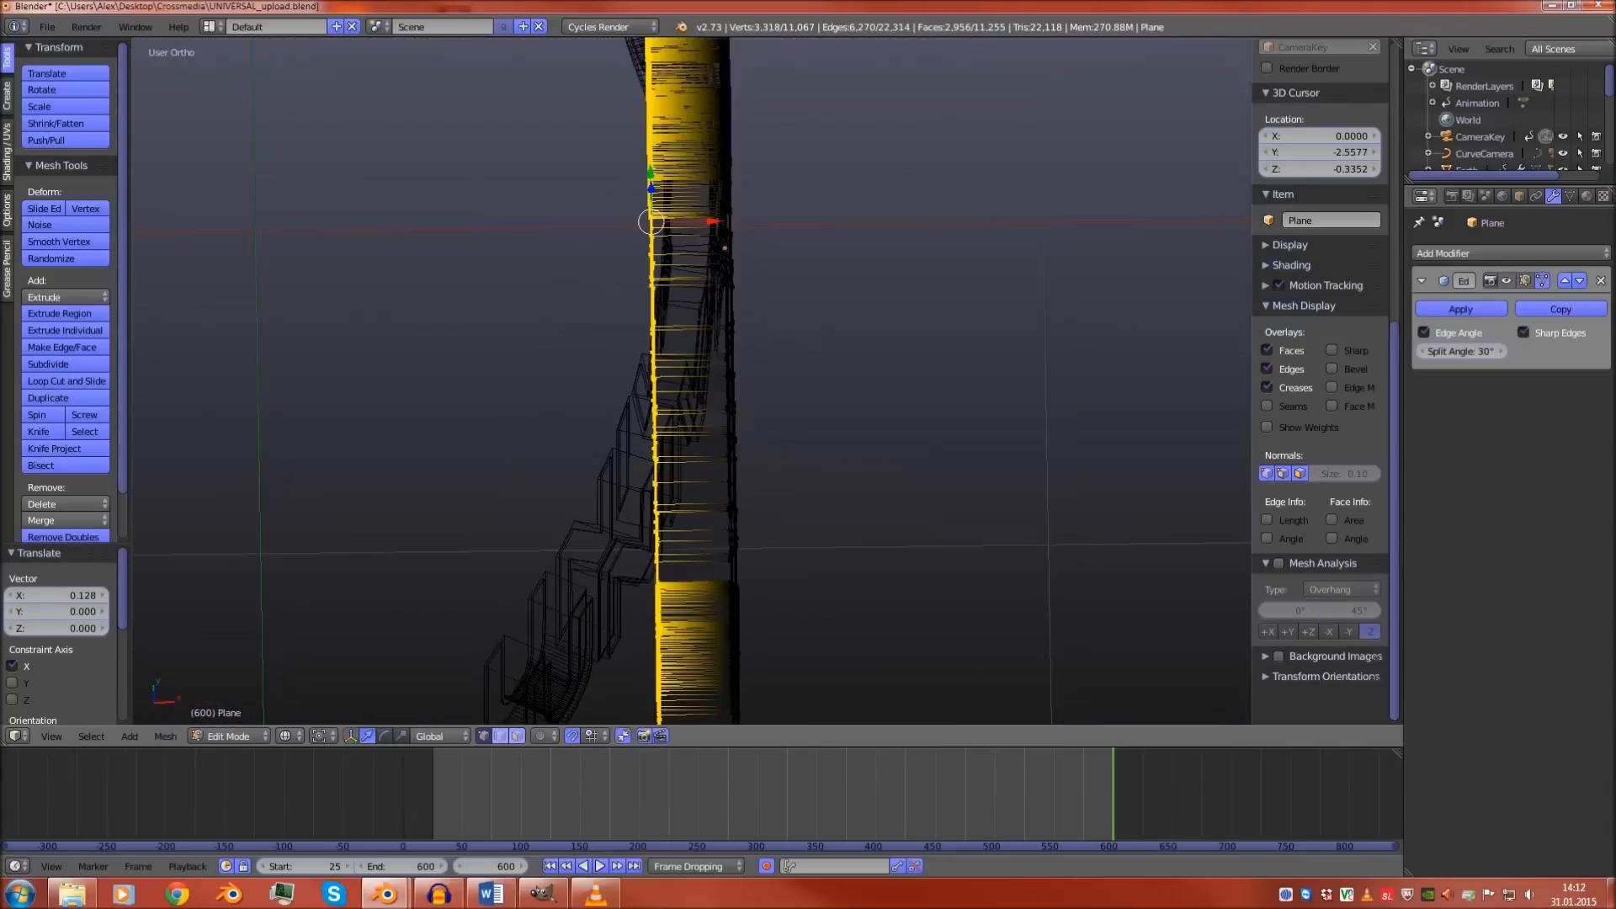
Move the selected rear ends of the letters slightly further along X and return the DNMN3000 lettering to solid object display
drag(716, 220, 743, 220)
key(Tab)
middle_drag(743, 220, 659, 114)
key(a)
scroll(659, 114, down, 3)
key(z)
middle_drag(758, 361, 867, 404)
right_click(762, 375)
key(Tab)
drag(510, 266, 505, 266)
key(Tab)
middle_drag(573, 320, 478, 318)
key(a)
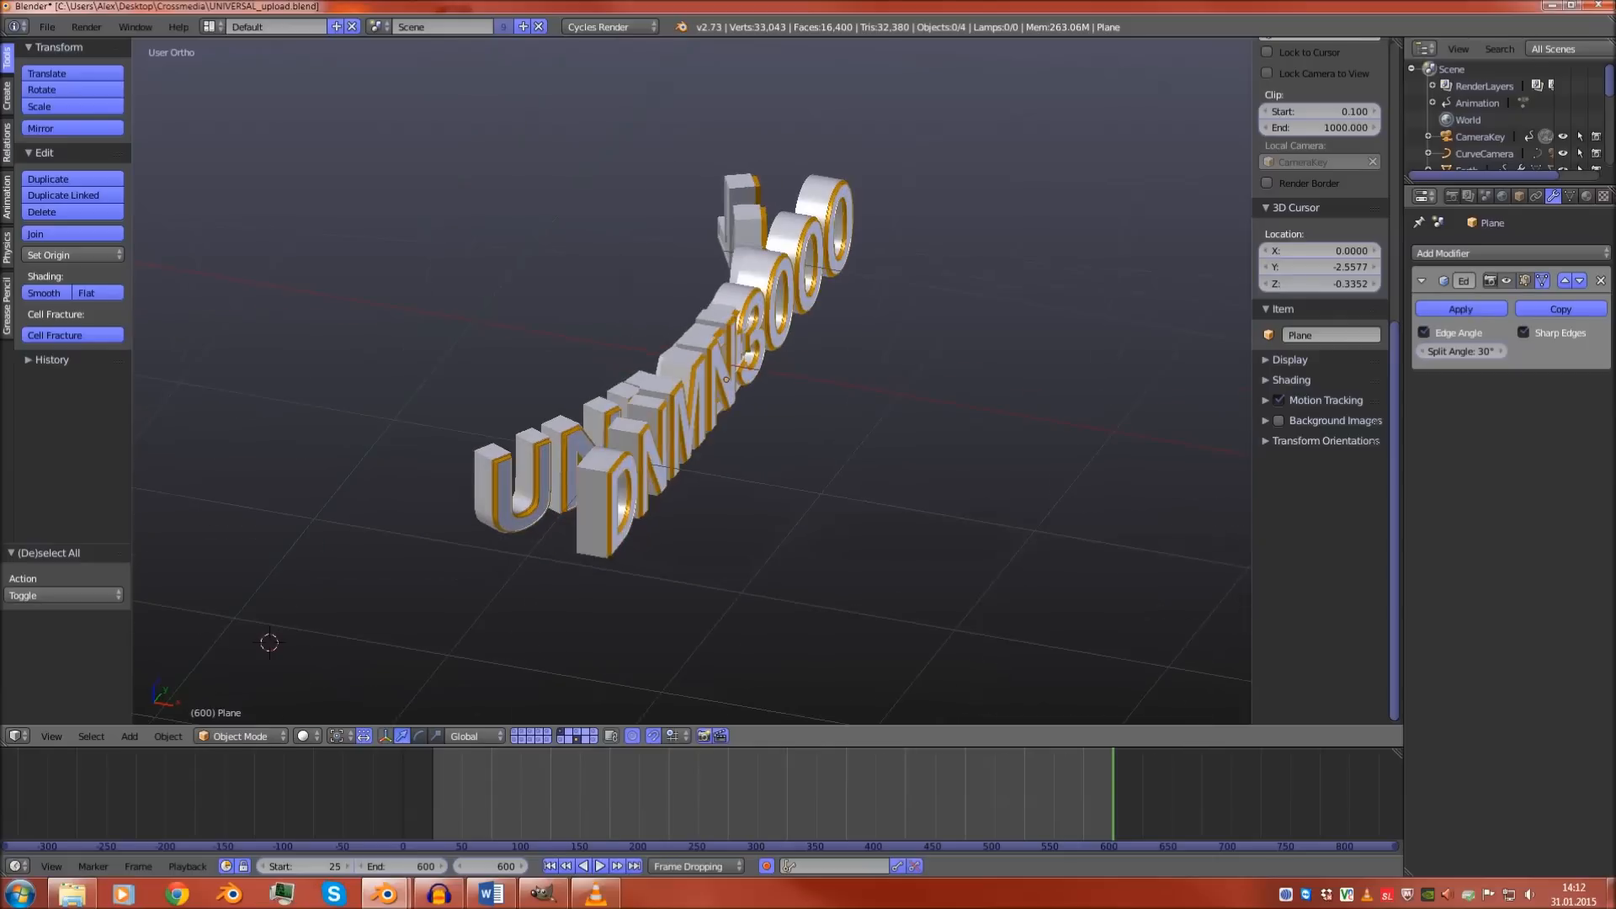
Select the original UNIVERSAL title beside the DNMN3000 lettering and delete it
right_click(511, 484)
middle_drag(510, 484, 453, 472)
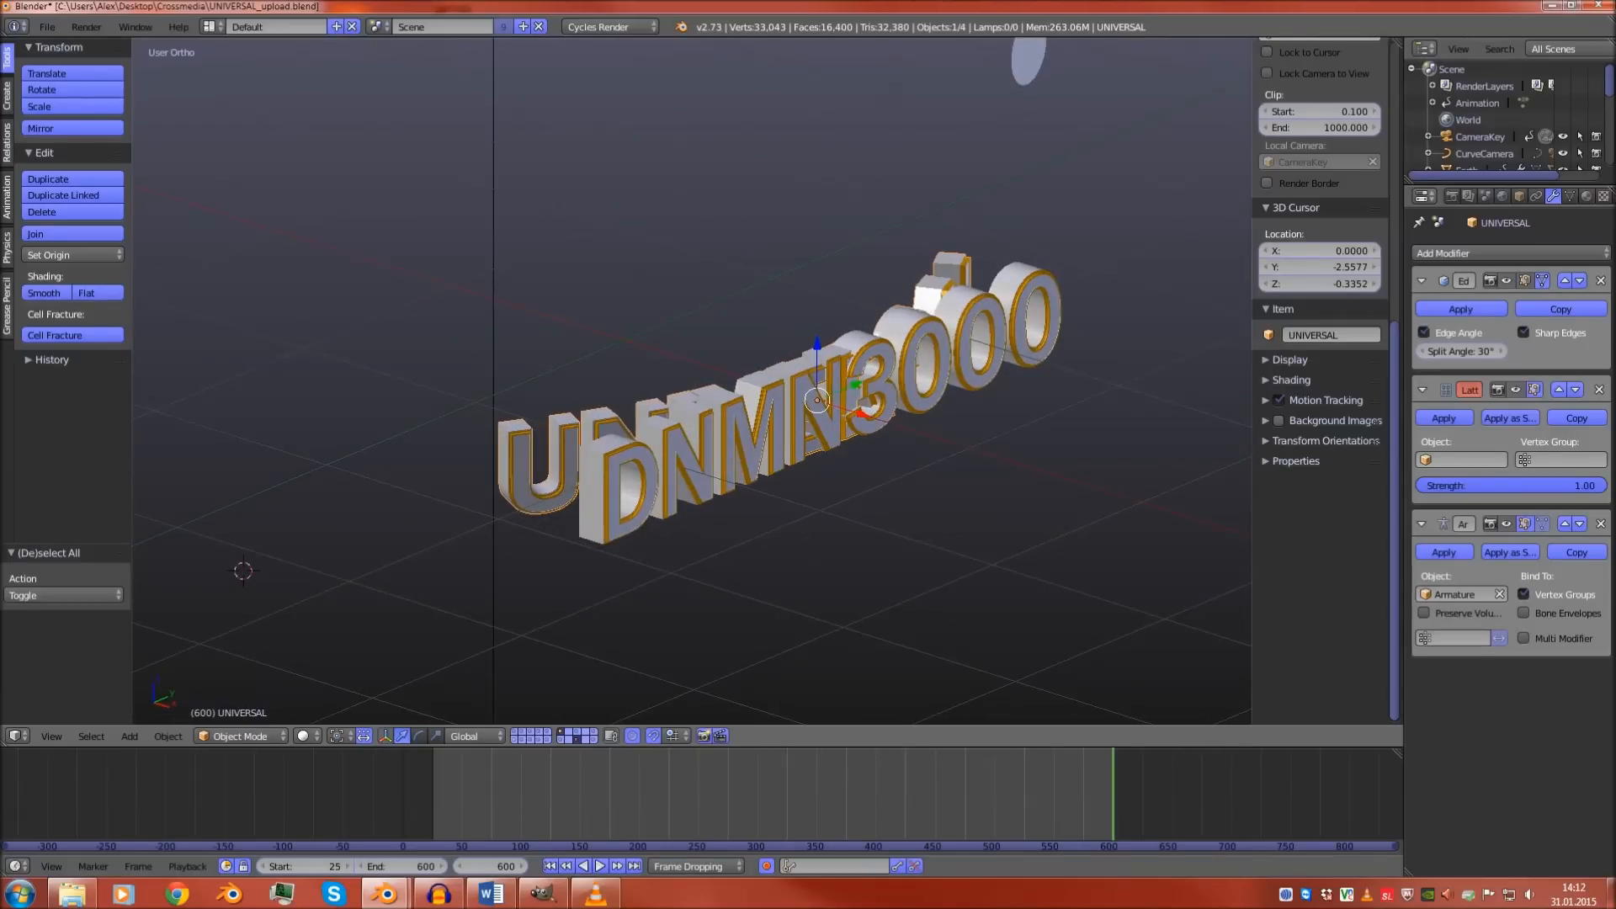
key(x)
click(572, 397)
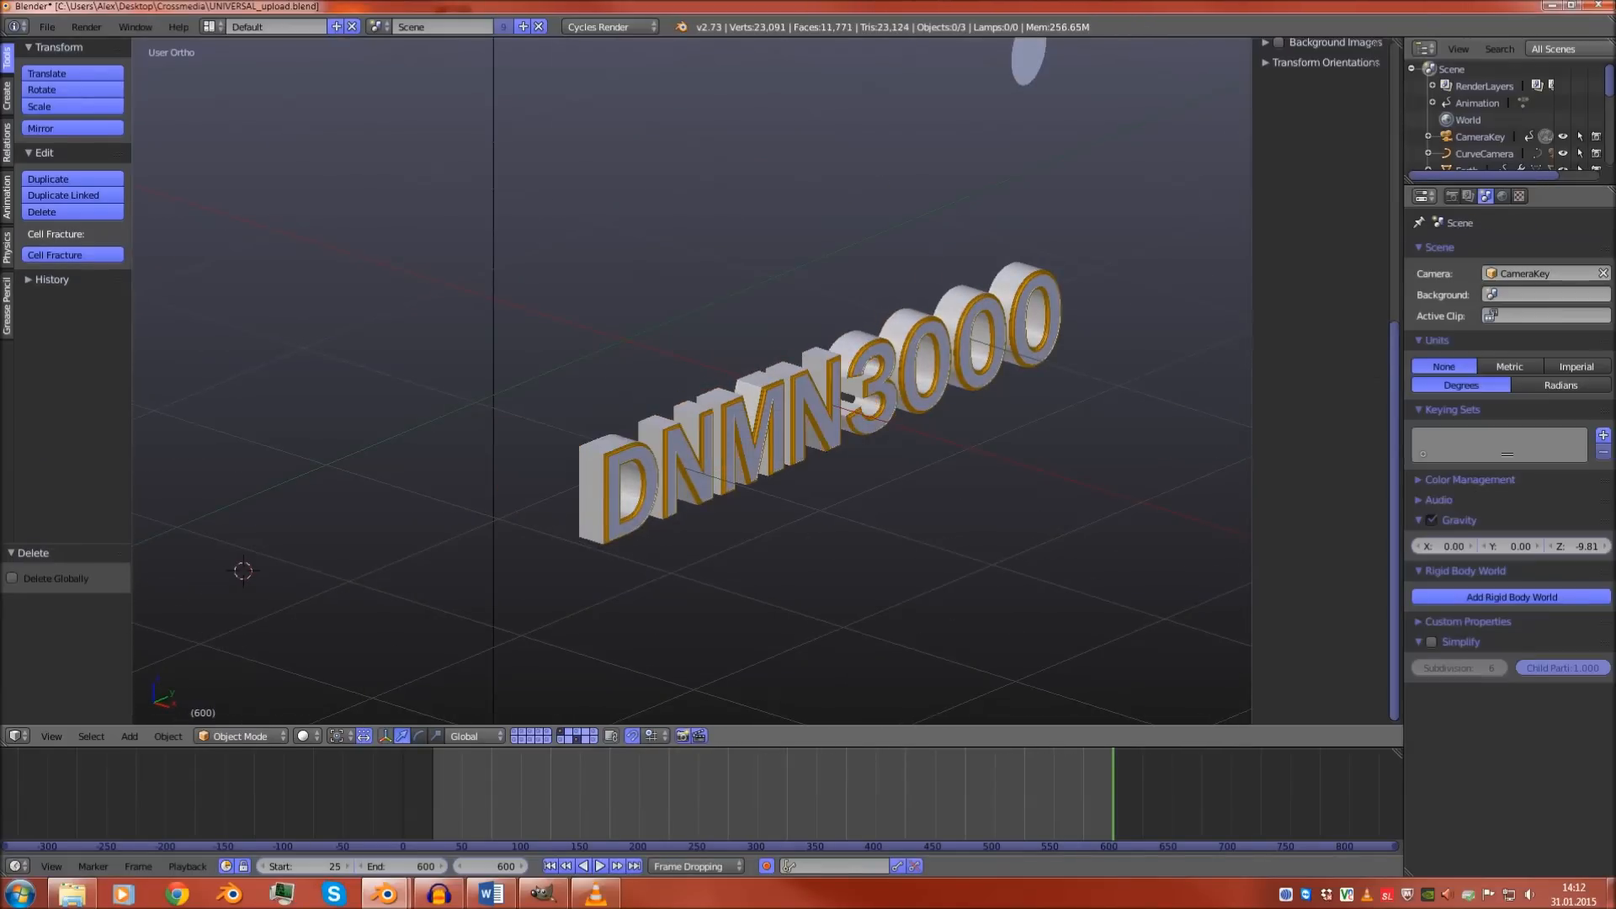
middle_drag(573, 397, 531, 391)
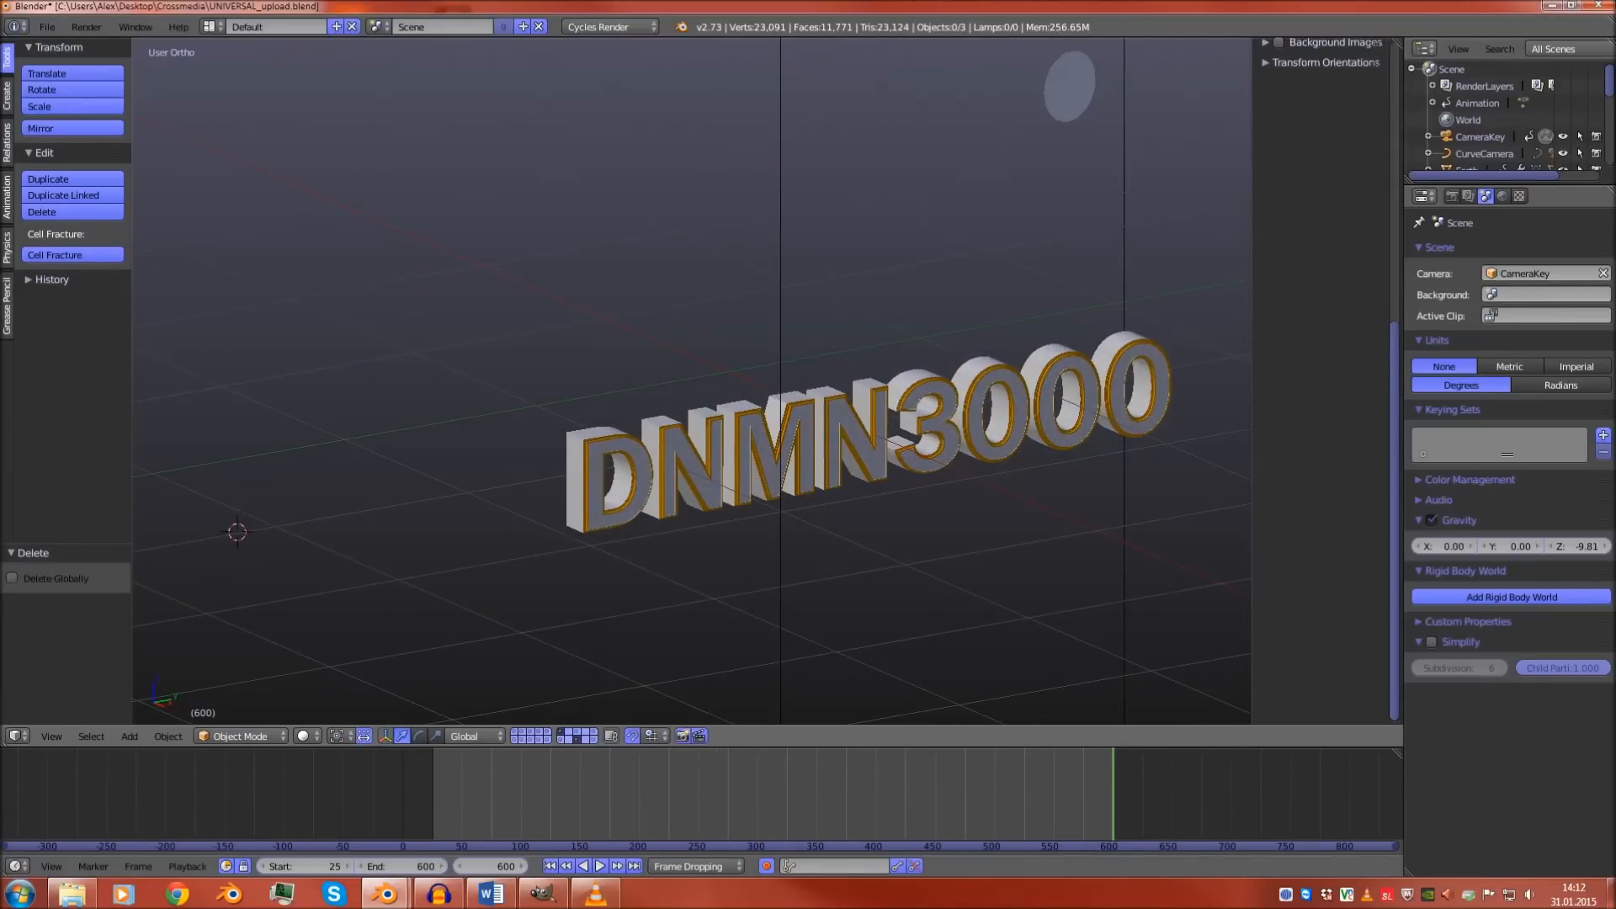
Try to move the DNMN3000 lettering to layer 1, and check it next to the globe
right_click(706, 495)
key(m)
click(837, 625)
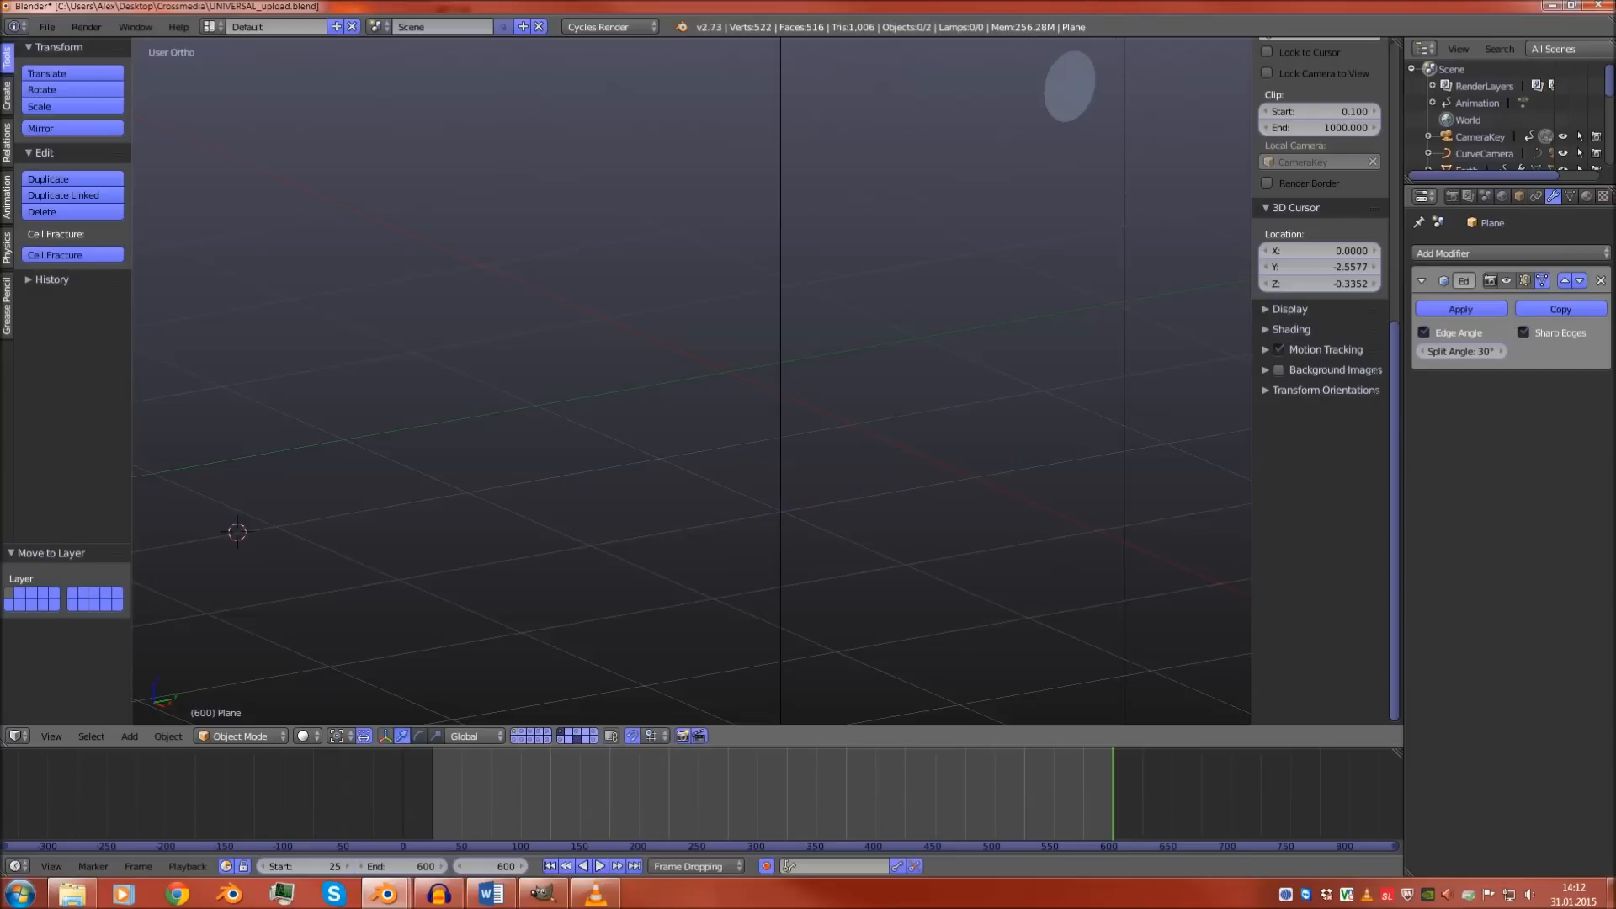
click(515, 732)
mouse_move(639, 454)
middle_down()
mouse_move(653, 471)
mouse_move(636, 568)
mouse_move(645, 442)
middle_up()
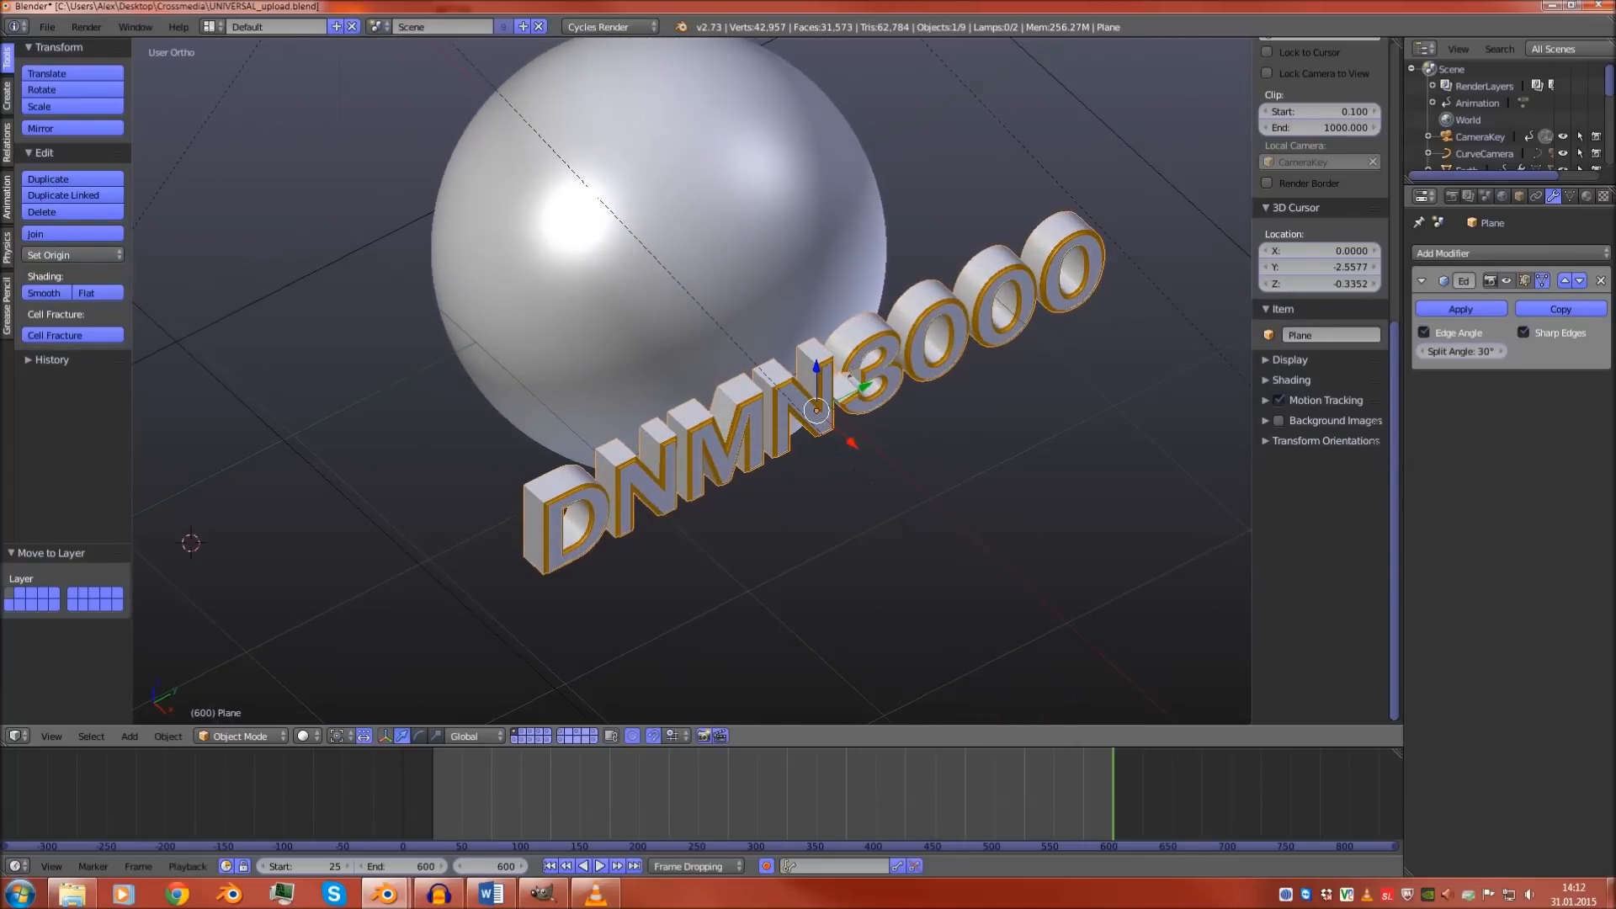
click(578, 740)
click(569, 740)
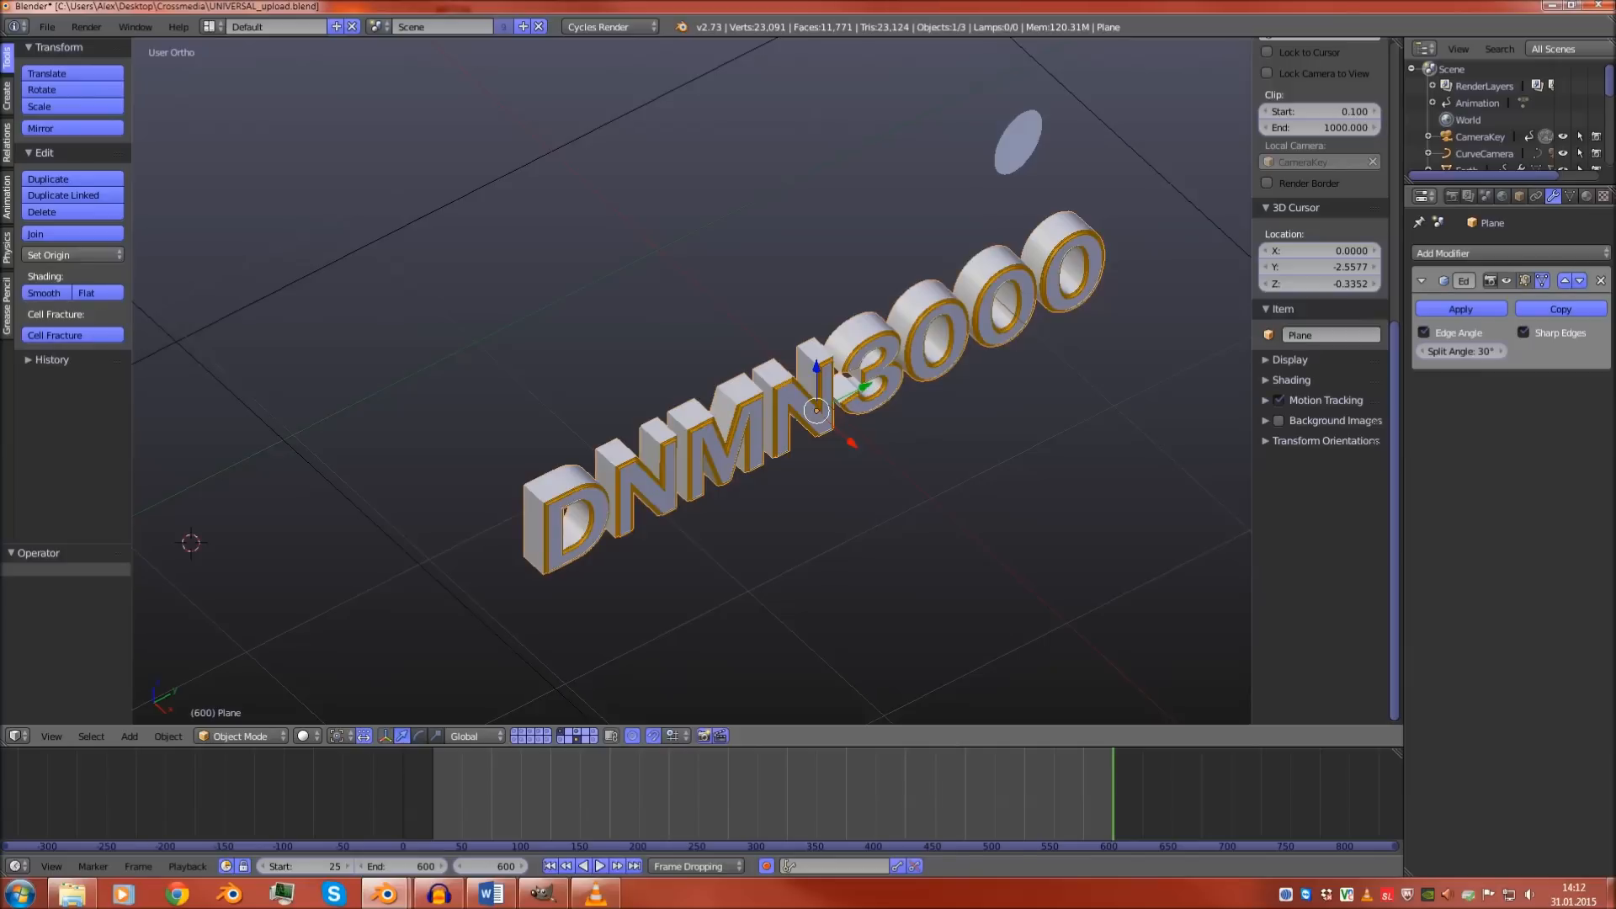
Find the armature's layer, move the DNMN3000 lettering to layer 20, and display that layer
click(577, 731)
click(586, 740)
click(595, 740)
middle_drag(642, 539, 635, 518)
right_click(640, 507)
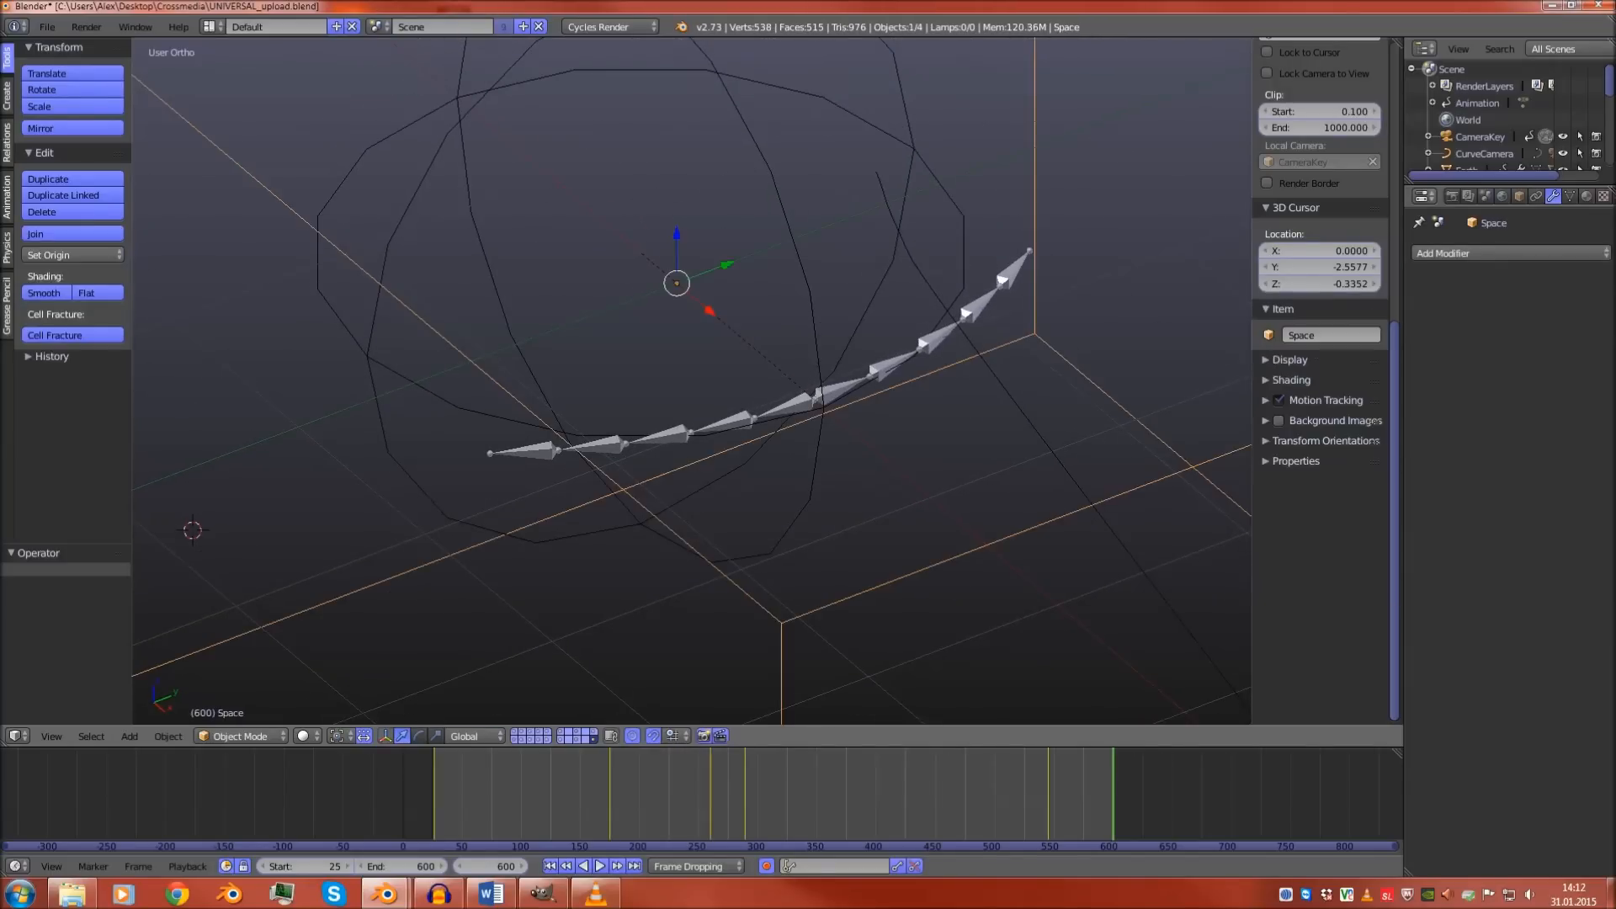
click(578, 740)
right_click(650, 478)
key(m)
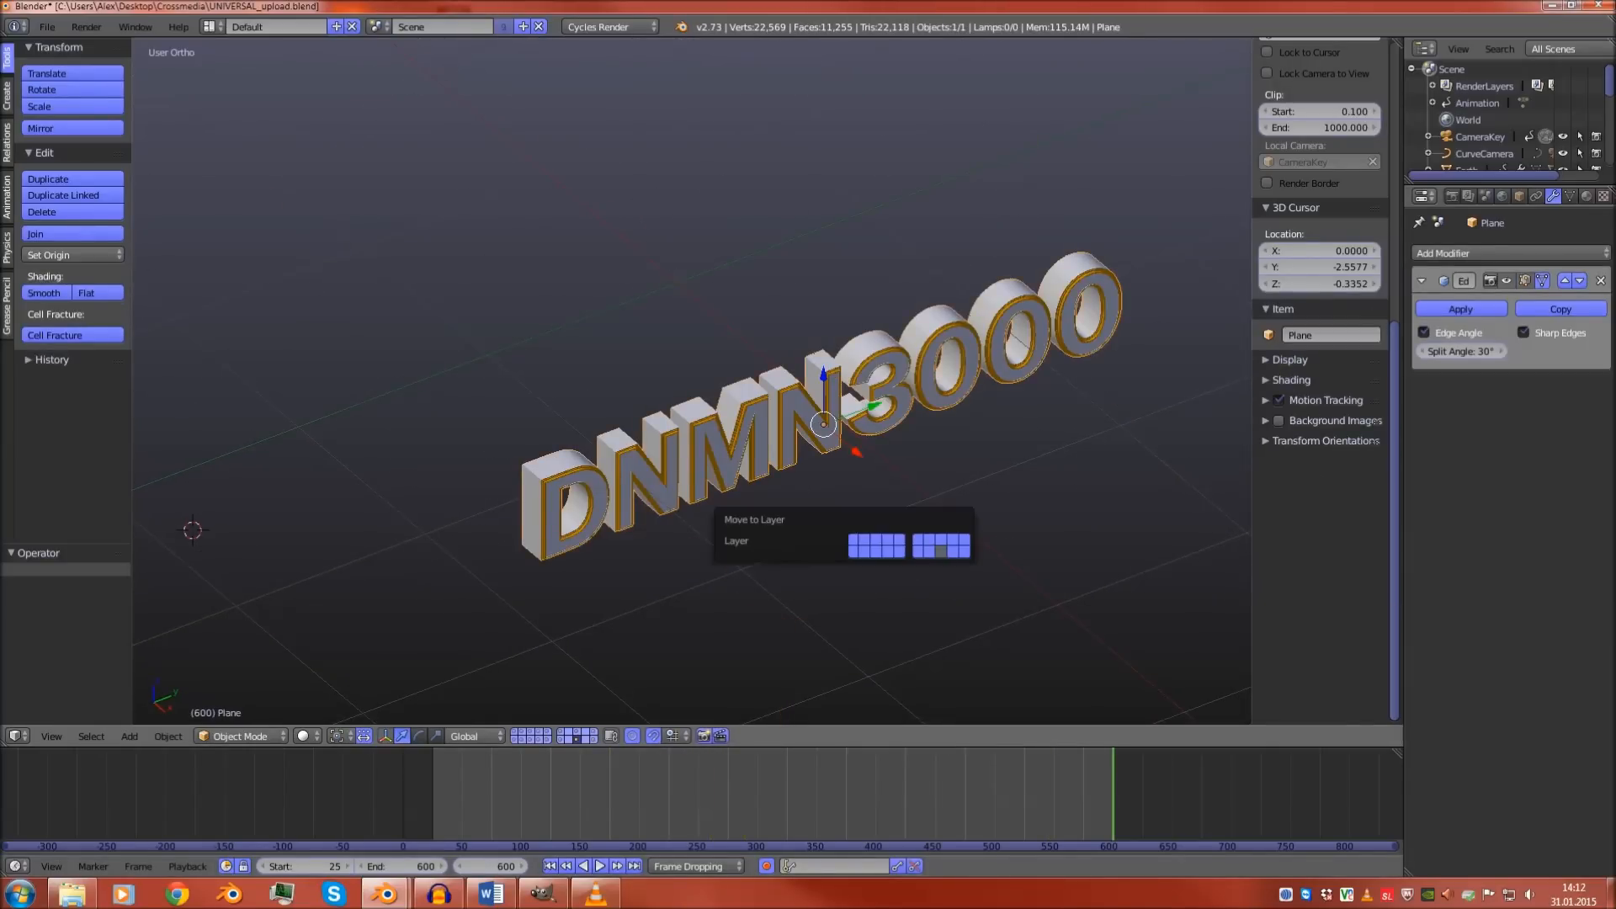
click(965, 552)
click(595, 740)
Move the DNMN3000 lettering about -0.021 along X relative to the armature
middle_drag(640, 522, 644, 636)
scroll(693, 380, up, 2)
drag(867, 461, 859, 452)
middle_drag(860, 452, 1031, 291)
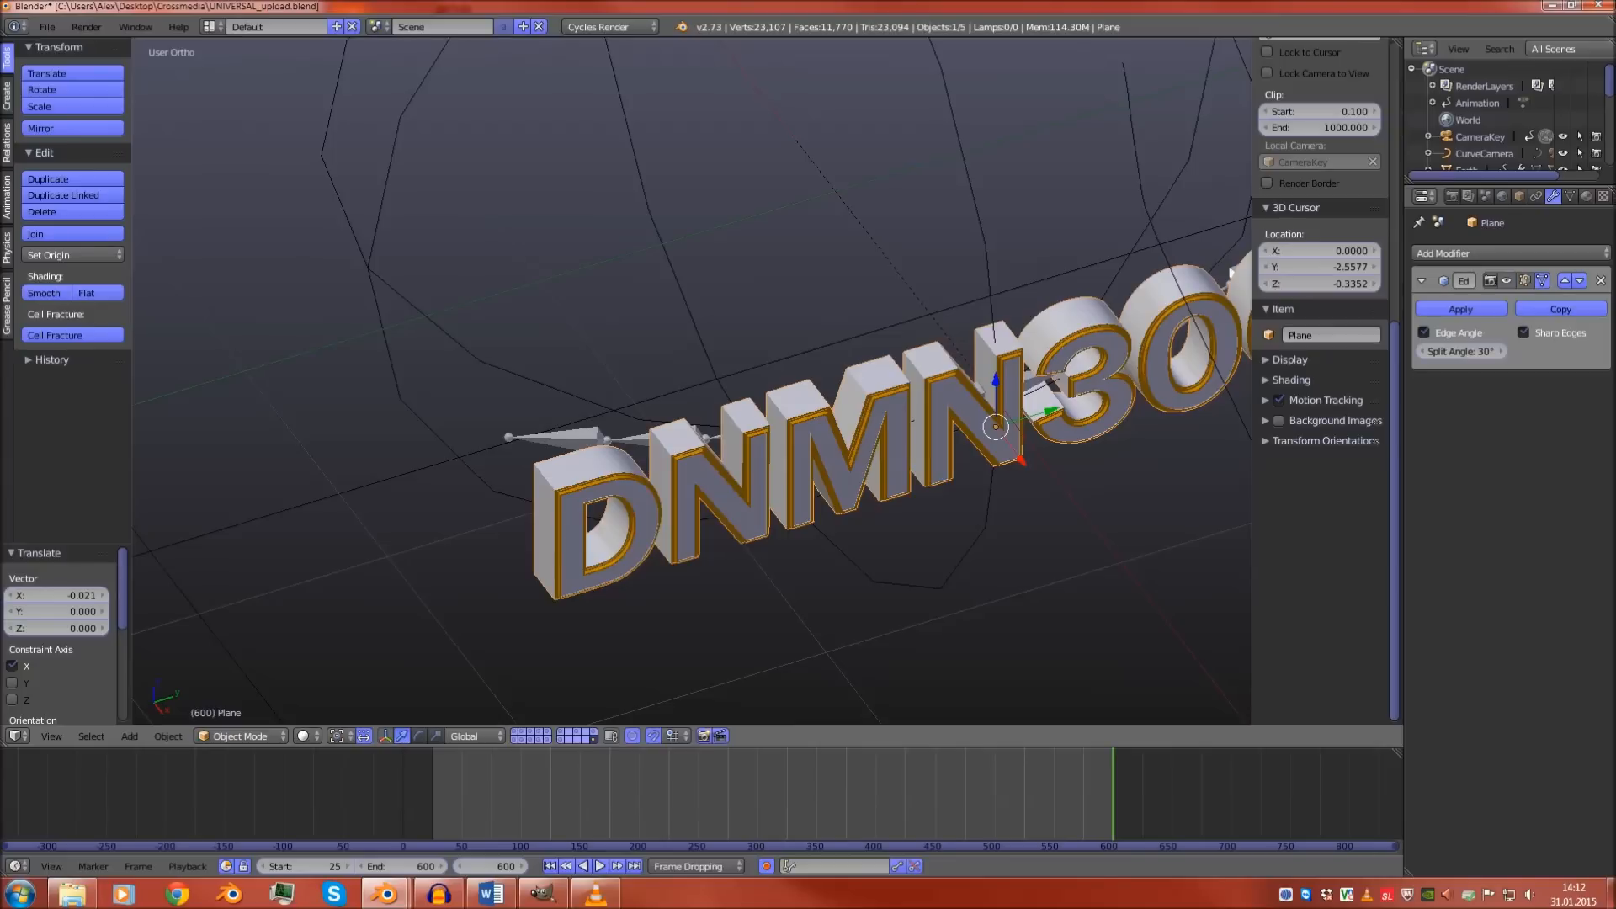
Add the armature to the selection and parent the DNMN3000 lettering to it with automatic weights
shift+right_click(562, 438)
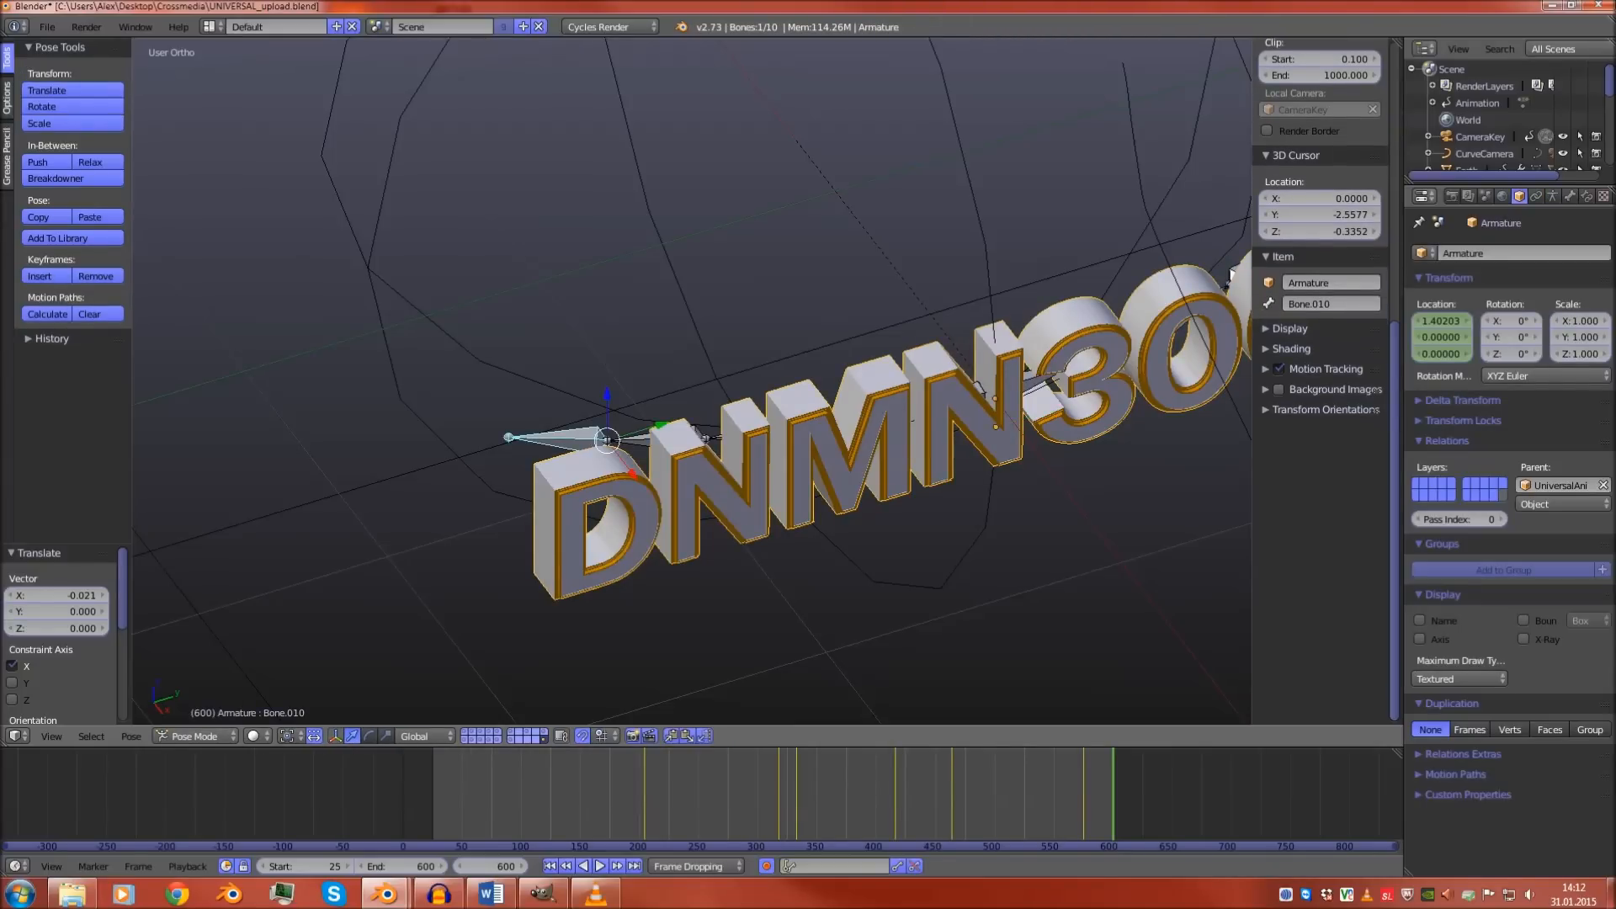
key(ctrl+p)
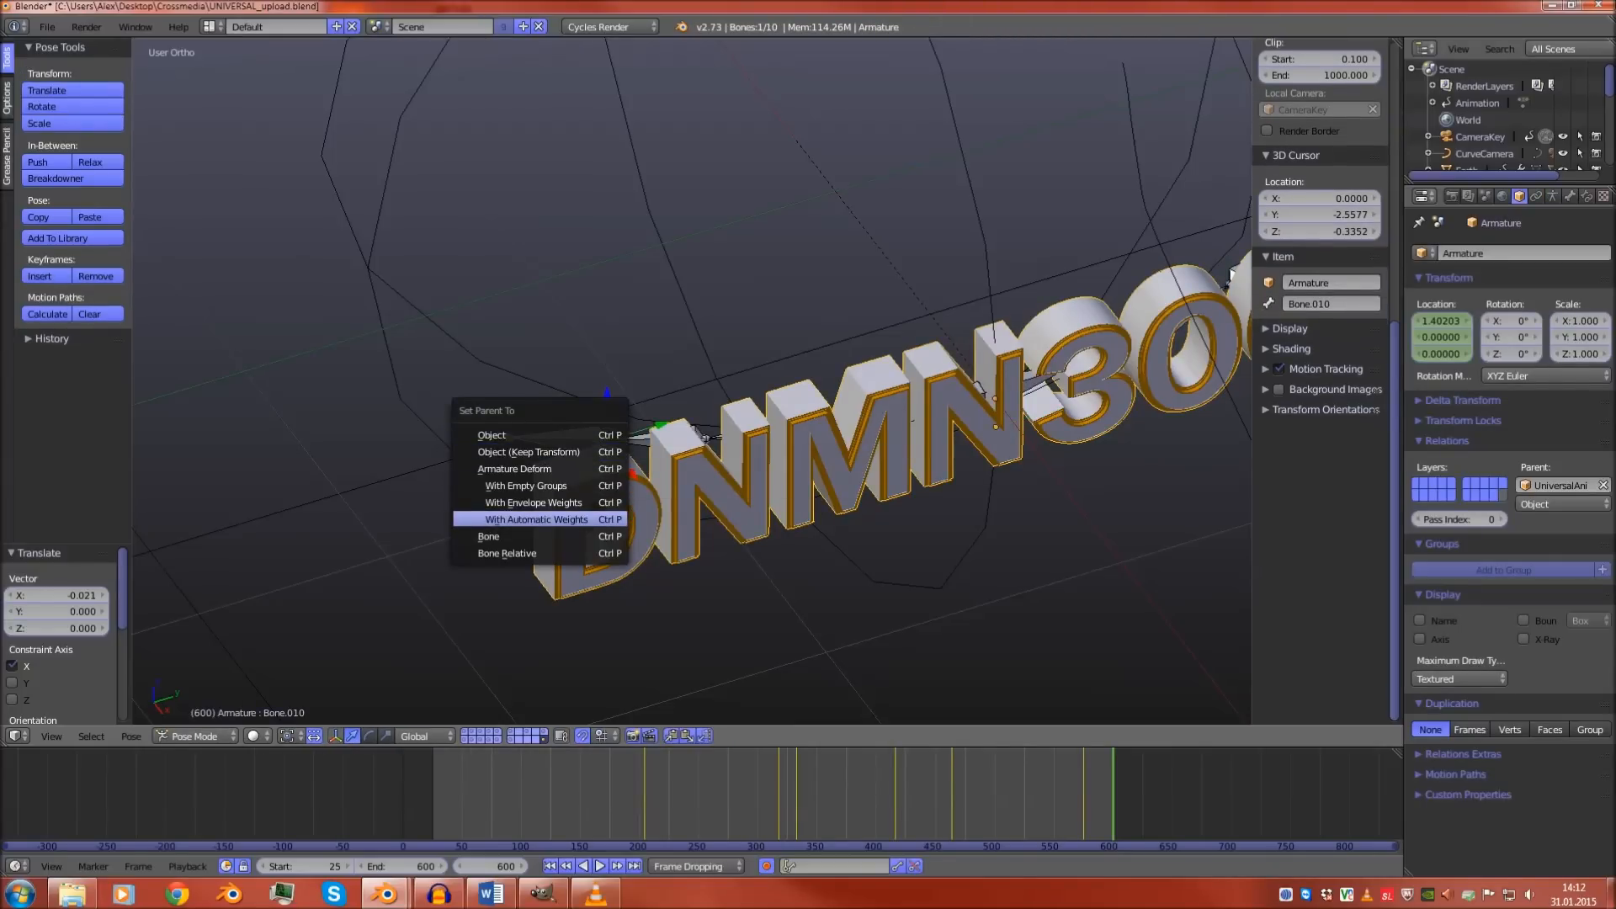
click(536, 520)
scroll(536, 520, up, 8)
key(a)
middle_drag(536, 519, 581, 560)
key(a)
scroll(555, 498, down, 8)
key(a)
middle_drag(612, 486, 714, 422)
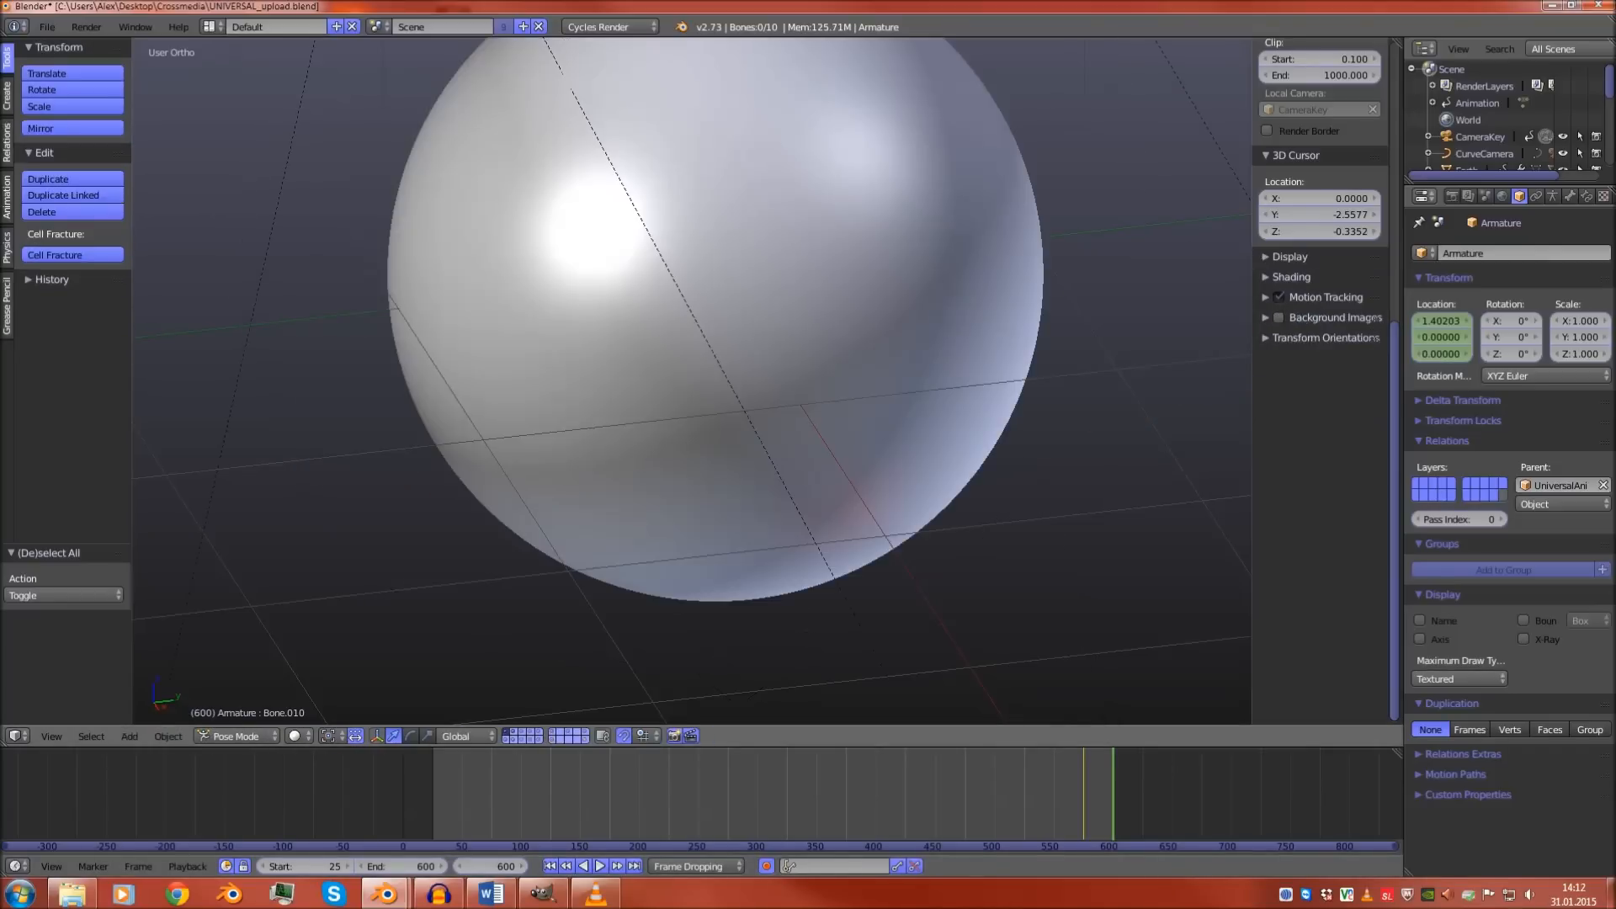
Find the black UNIVERSALschwarz title on layer 5 and delete it
key(2)
key(alt+2)
key(alt+1)
key(2)
key(3)
key(alt+3)
key(5)
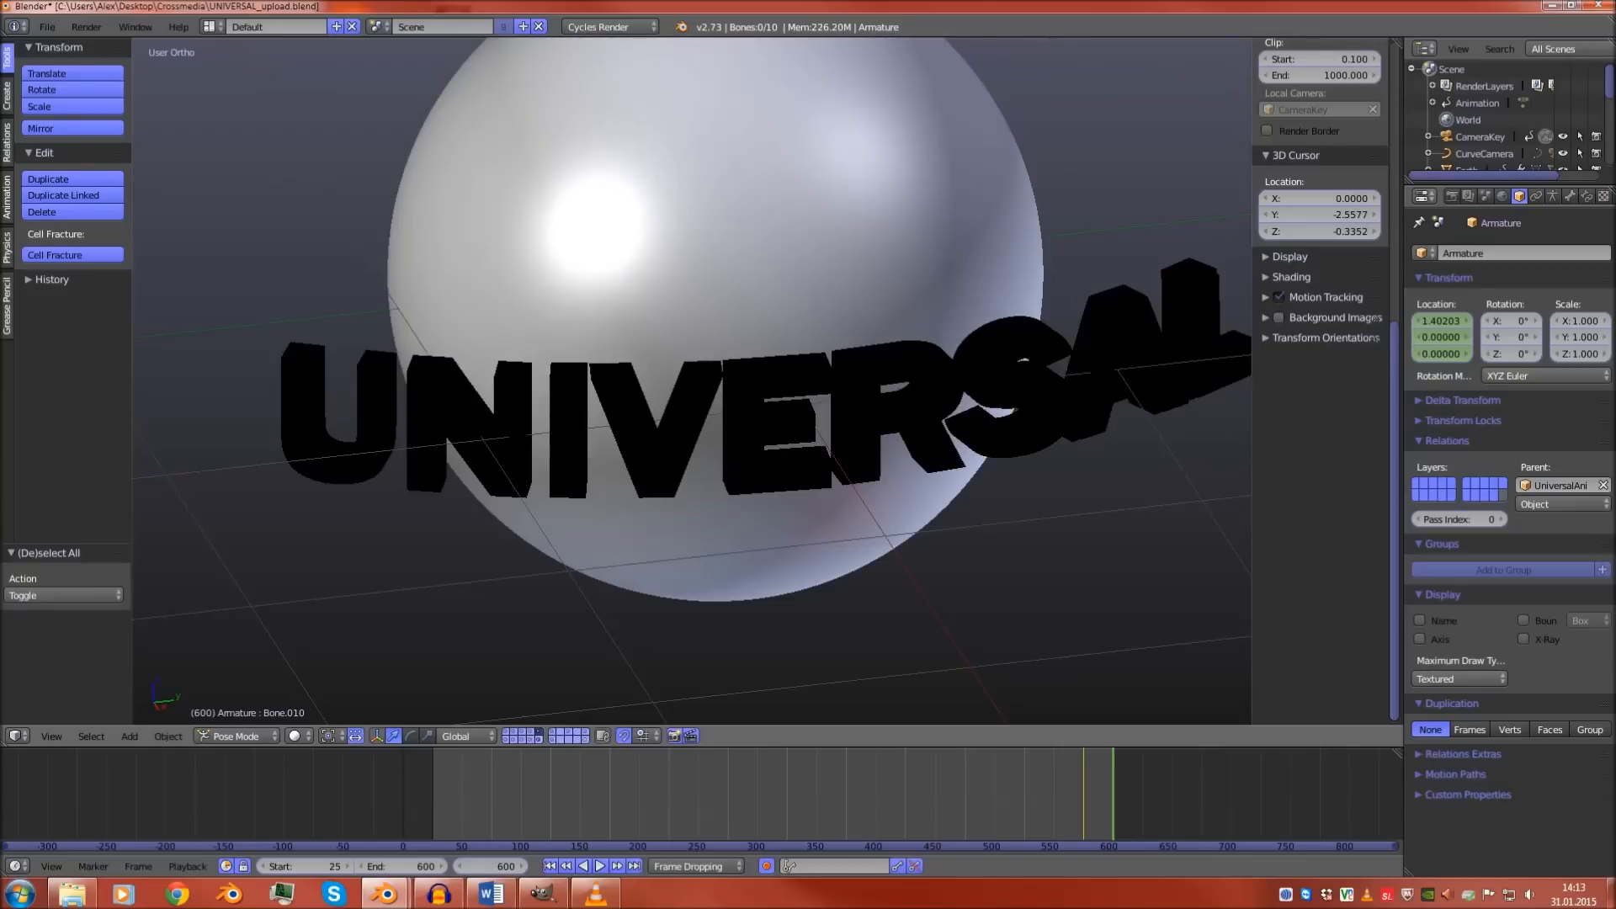
right_click(715, 421)
scroll(715, 421, down, 2)
shift+middle_drag(716, 421, 795, 420)
scroll(794, 420, up, 3)
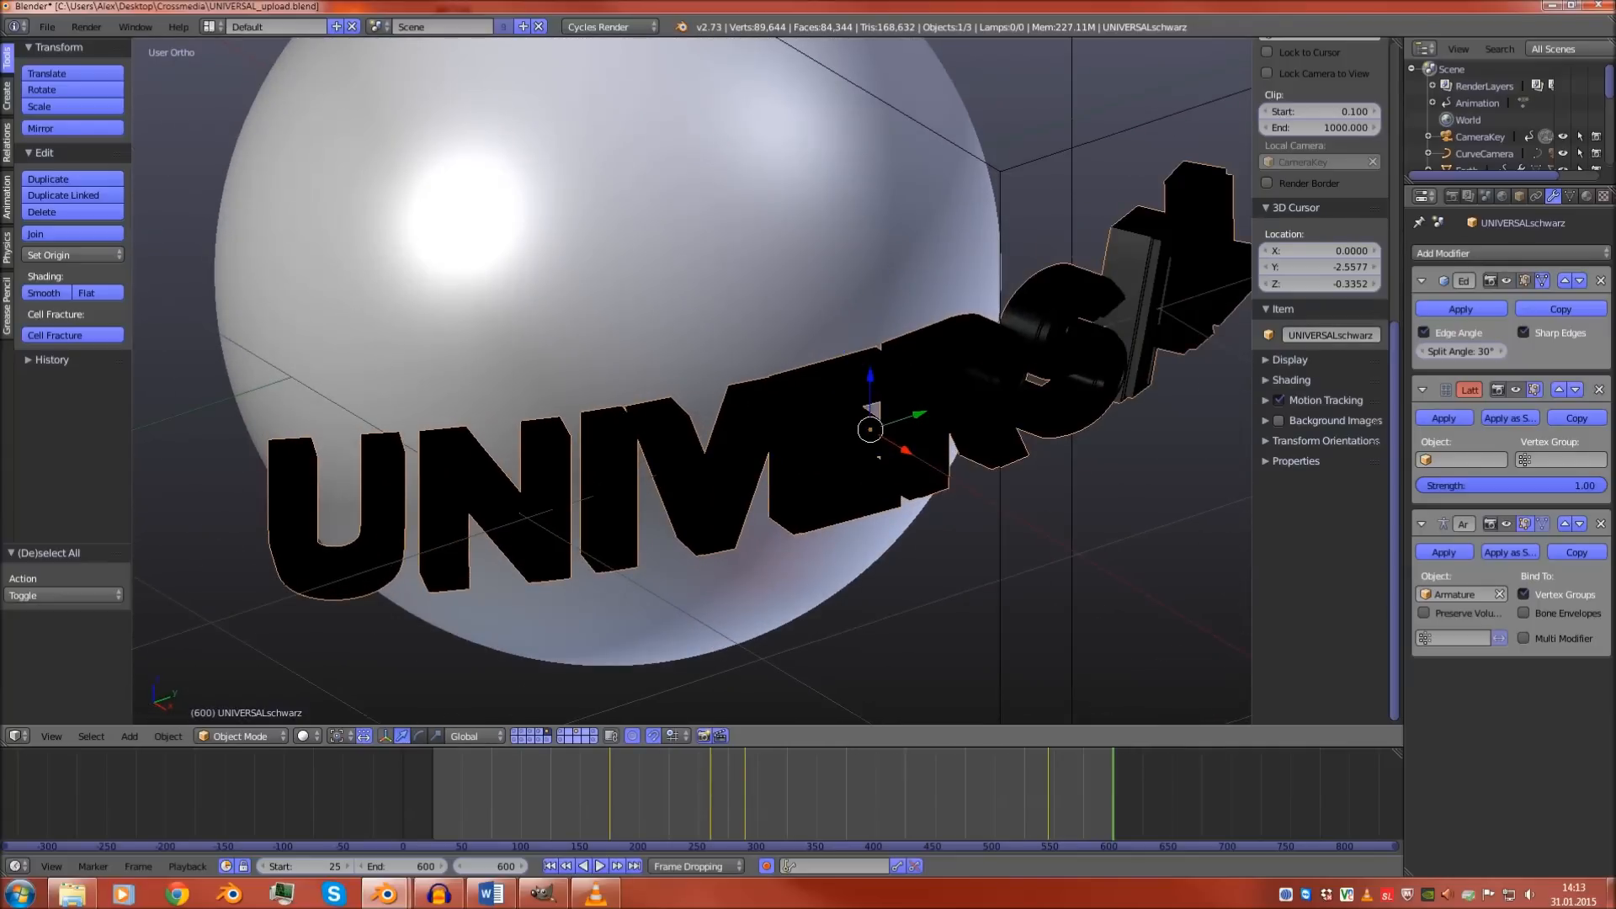
key(x)
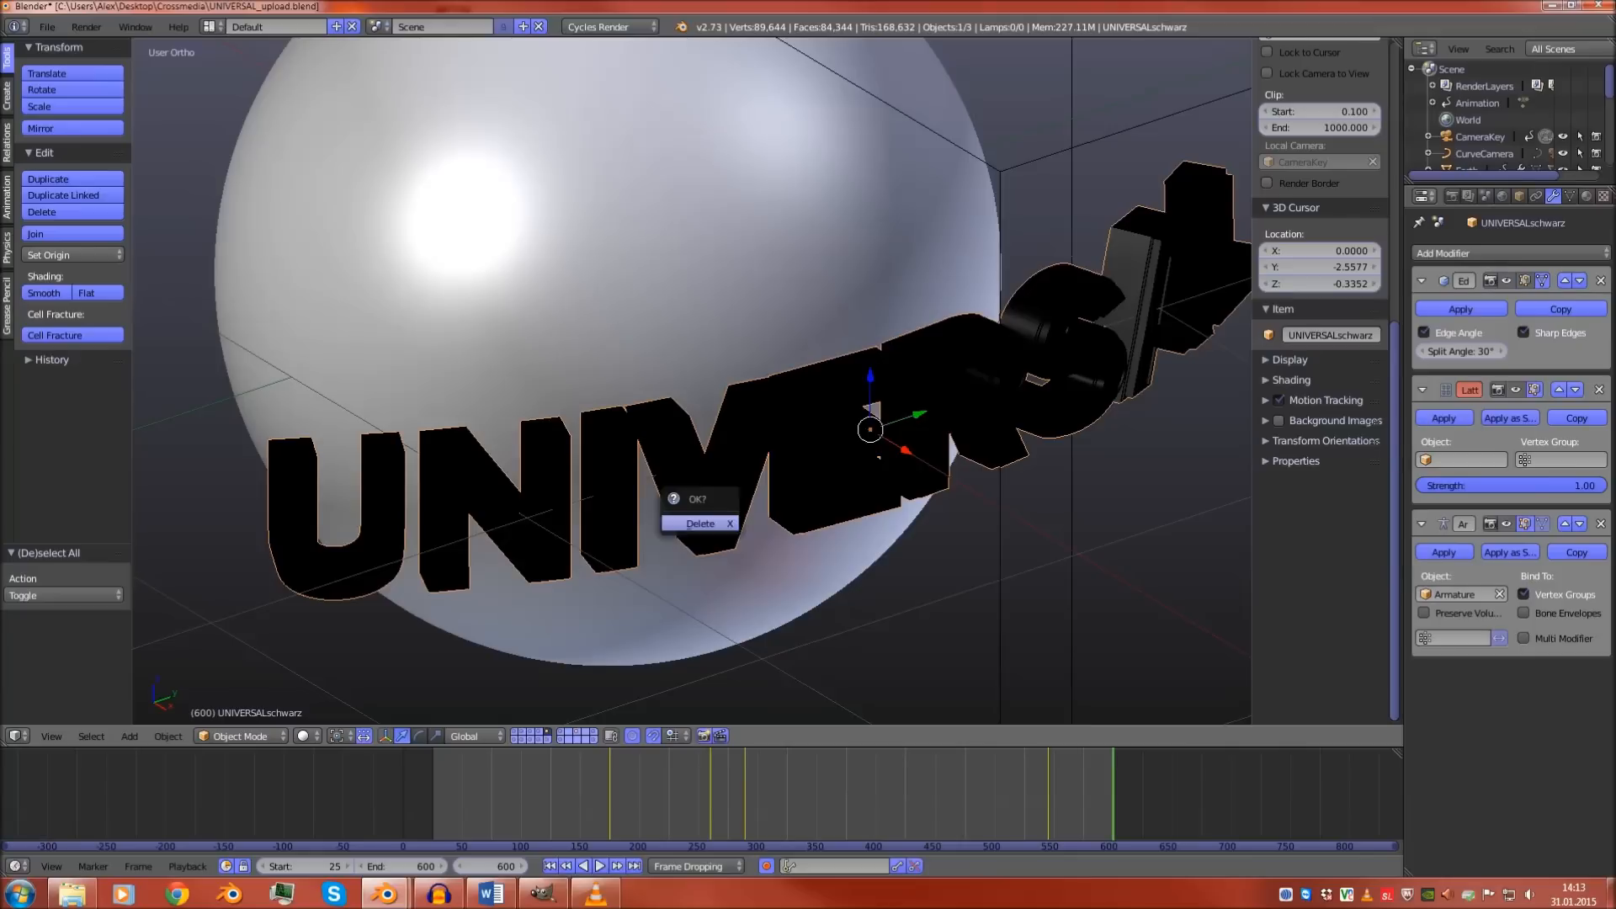
click(699, 524)
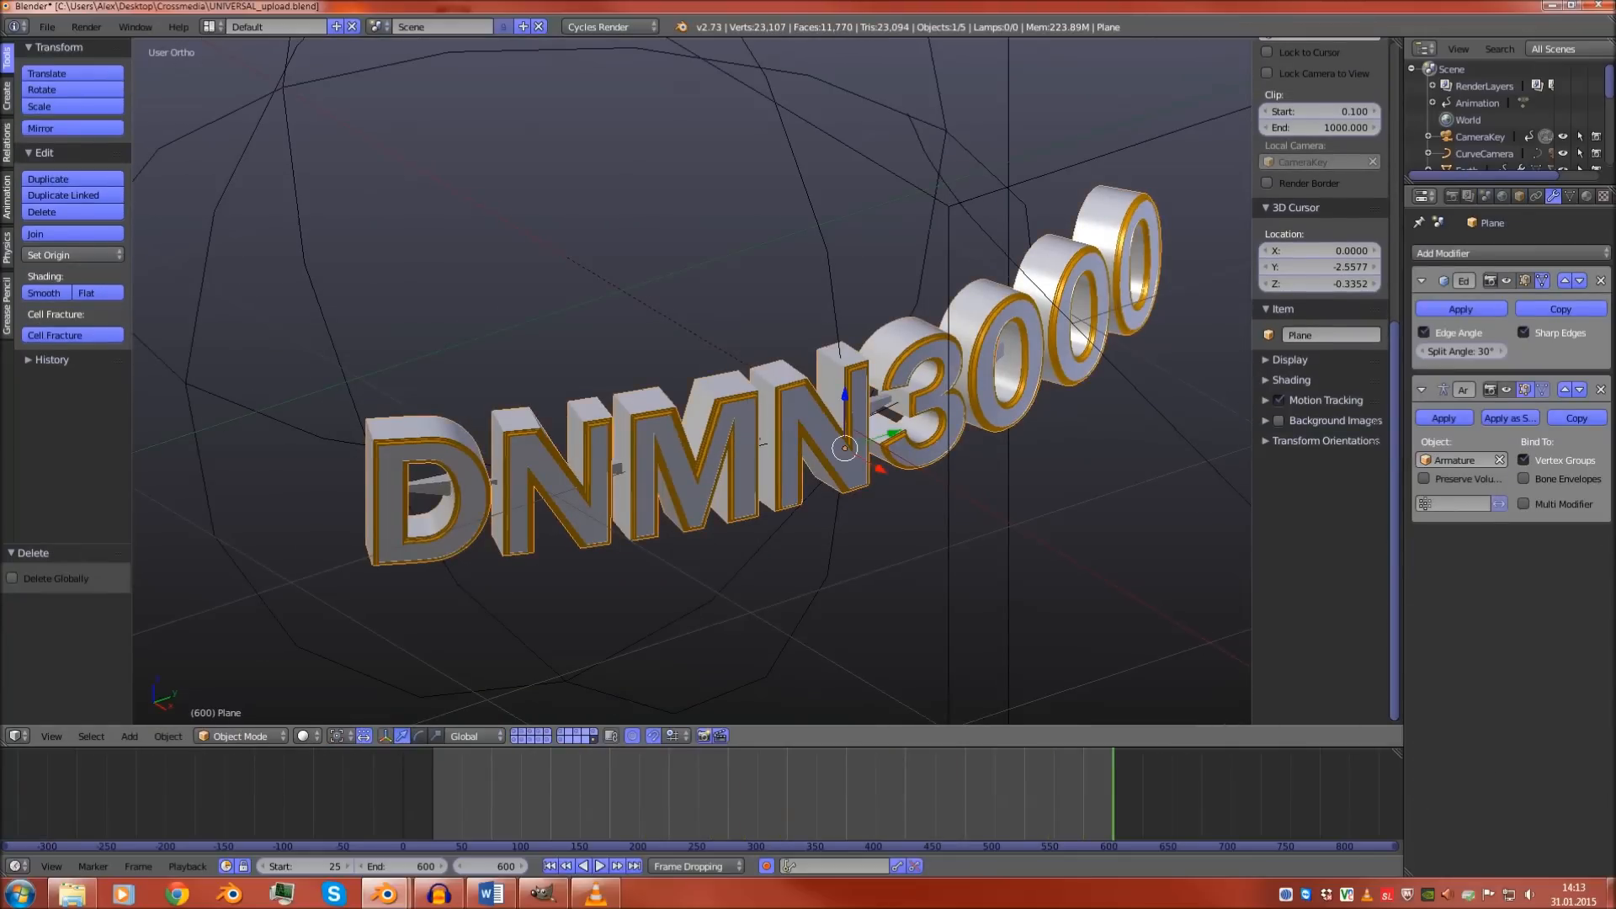
Duplicate the DNMN3000 lettering in place, move the copy to layers 5 and 8, and display layer 8
key(shift+d)
key(Escape)
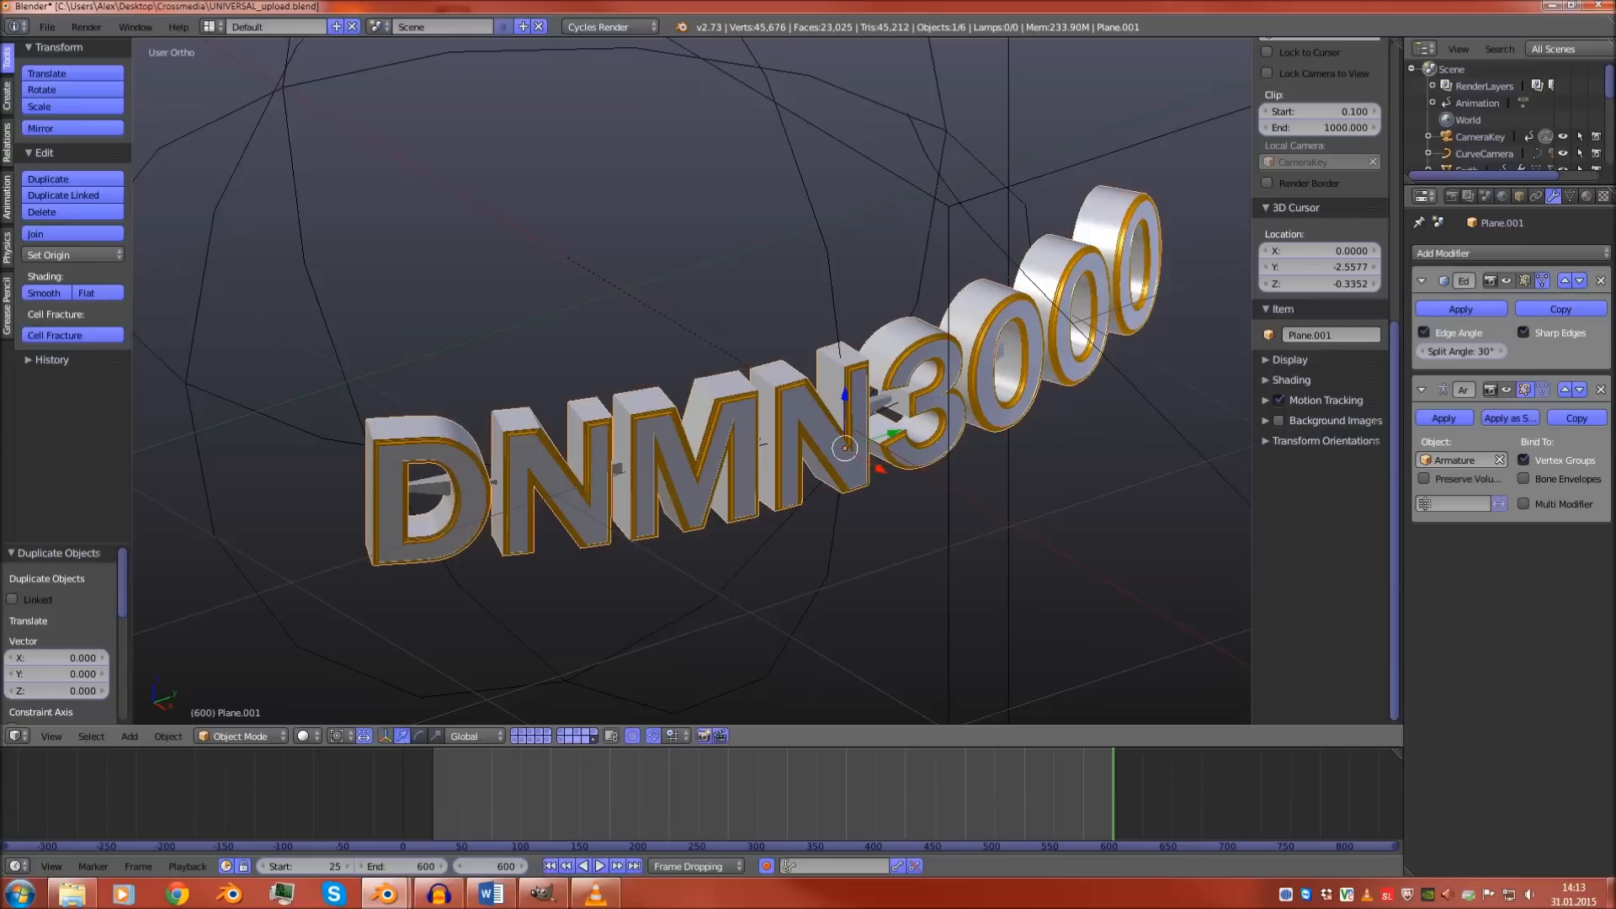
key(m)
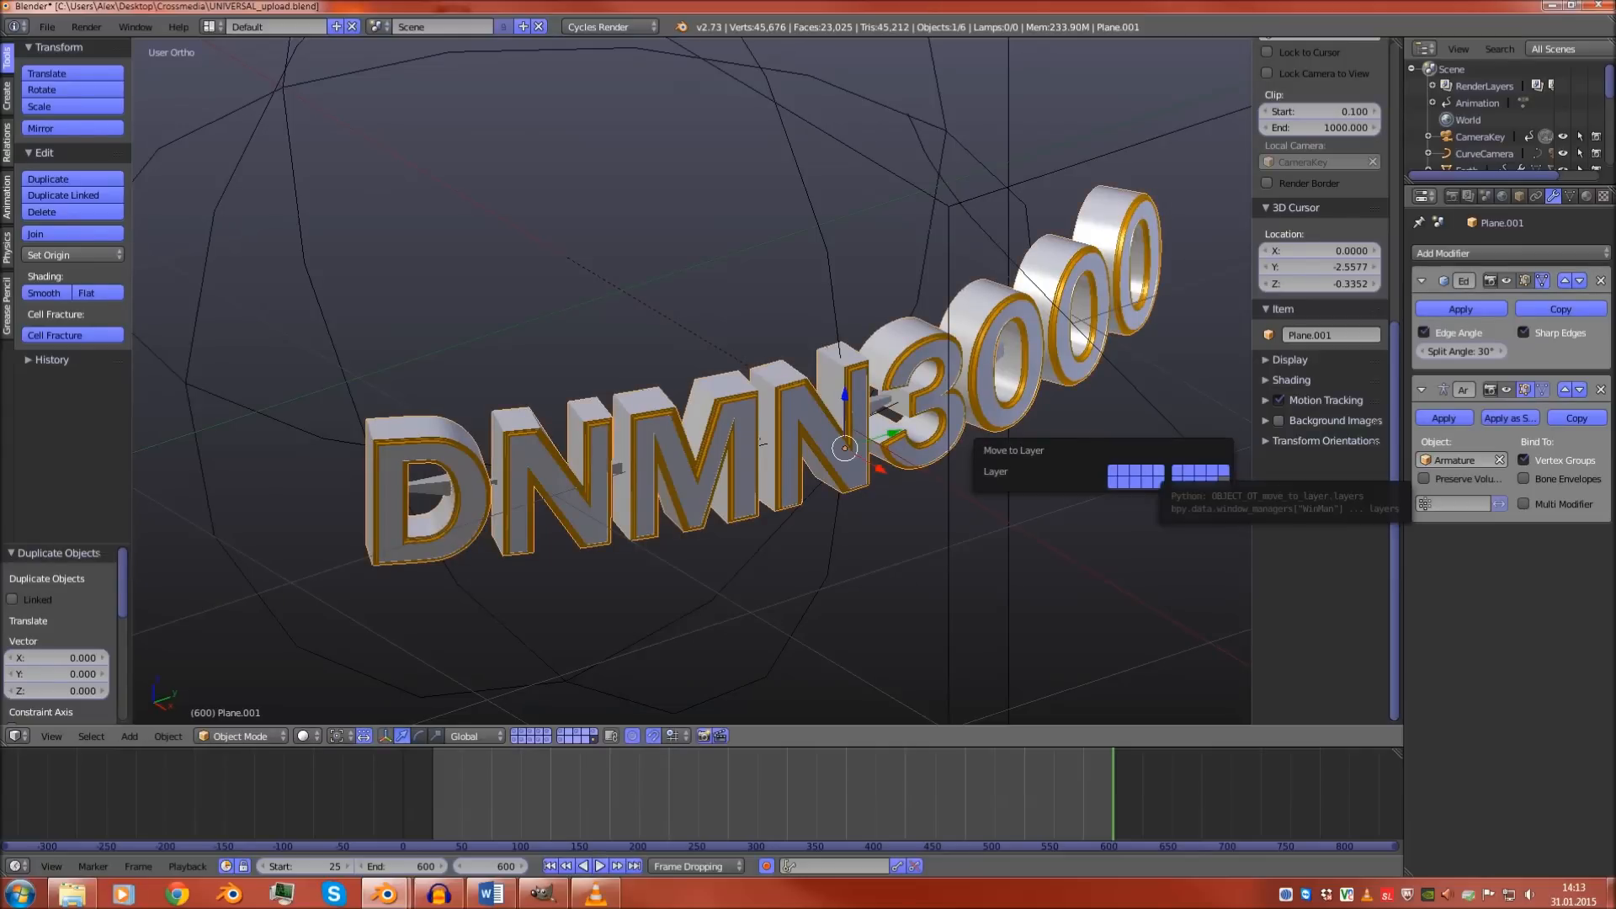
click(1158, 471)
shift+click(1201, 471)
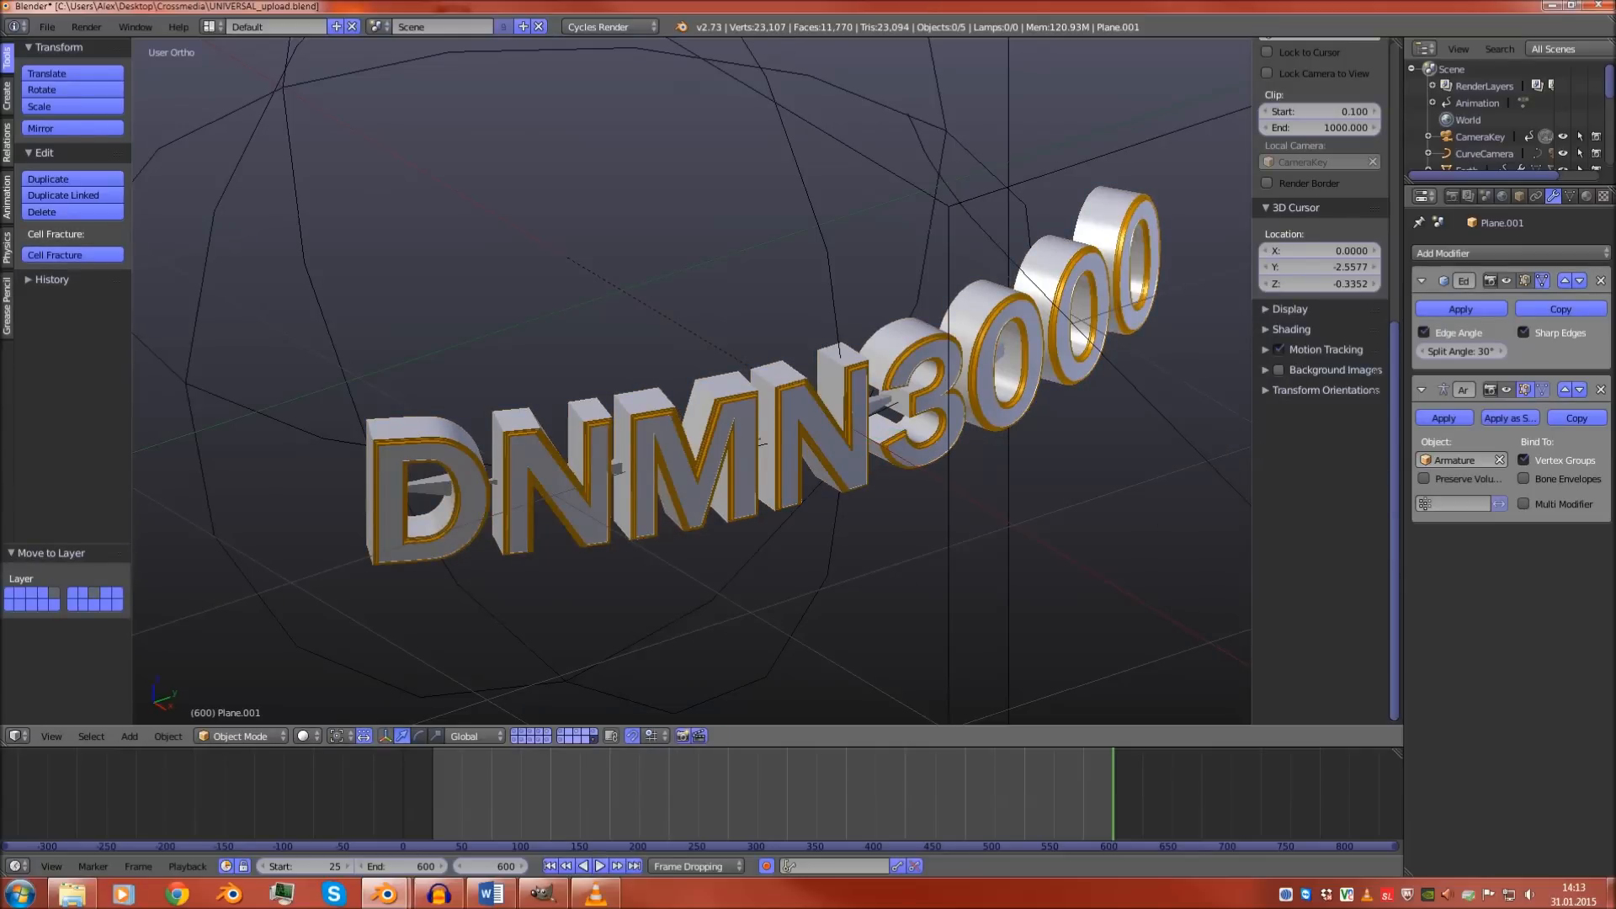
click(578, 731)
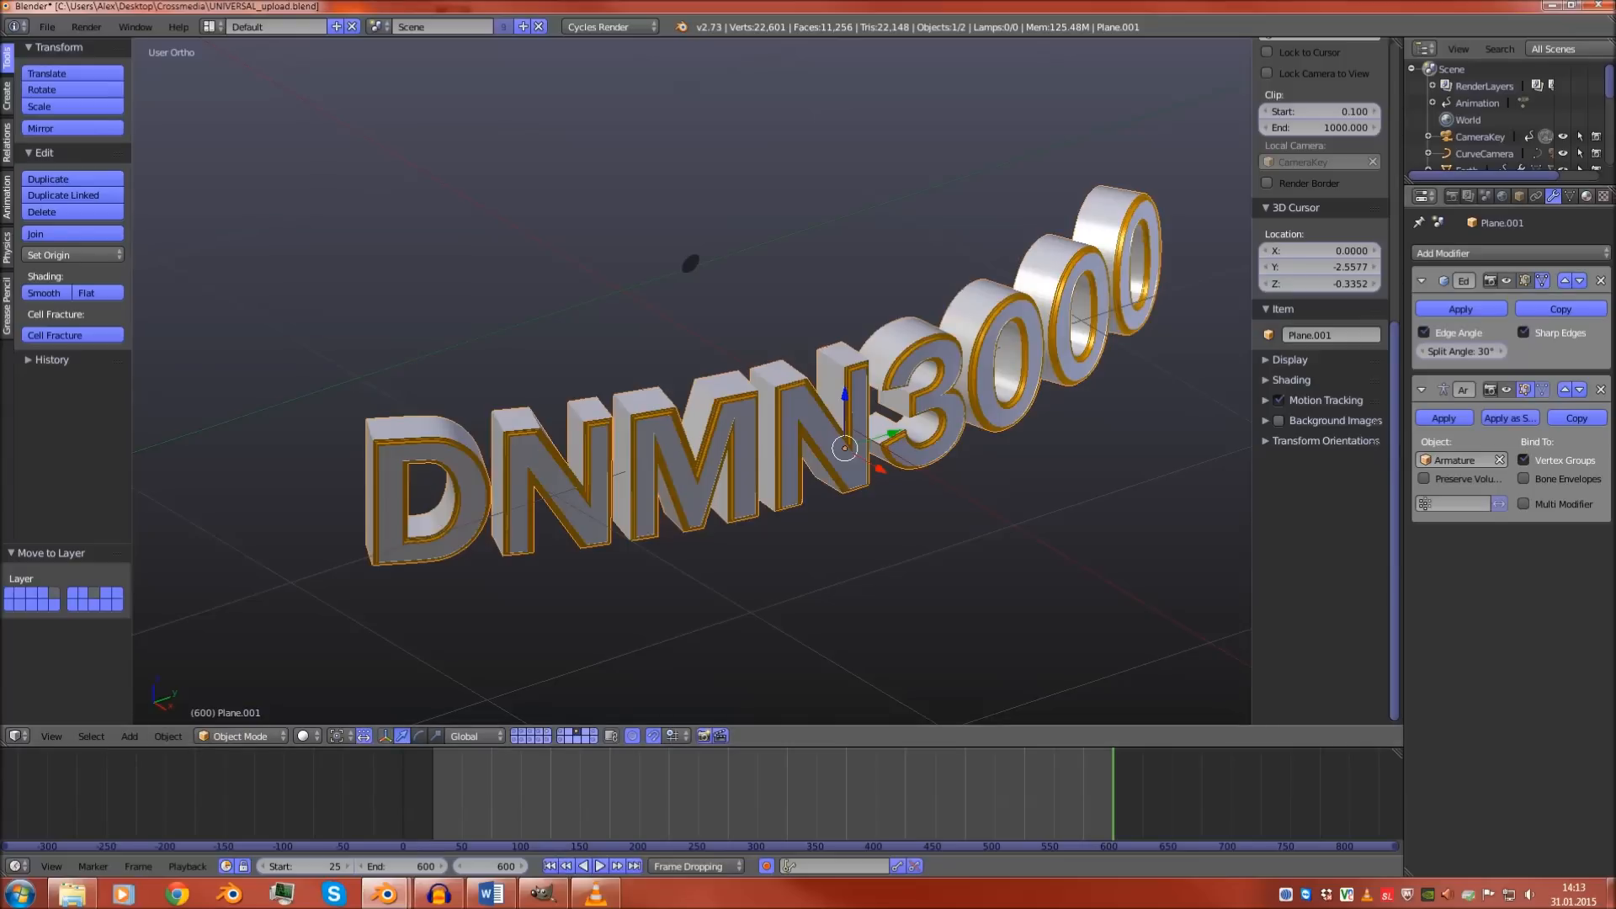
Remove the UNIVERSALSilber and UNIVERSALGold materials from the copied lettering
click(1587, 196)
click(1588, 269)
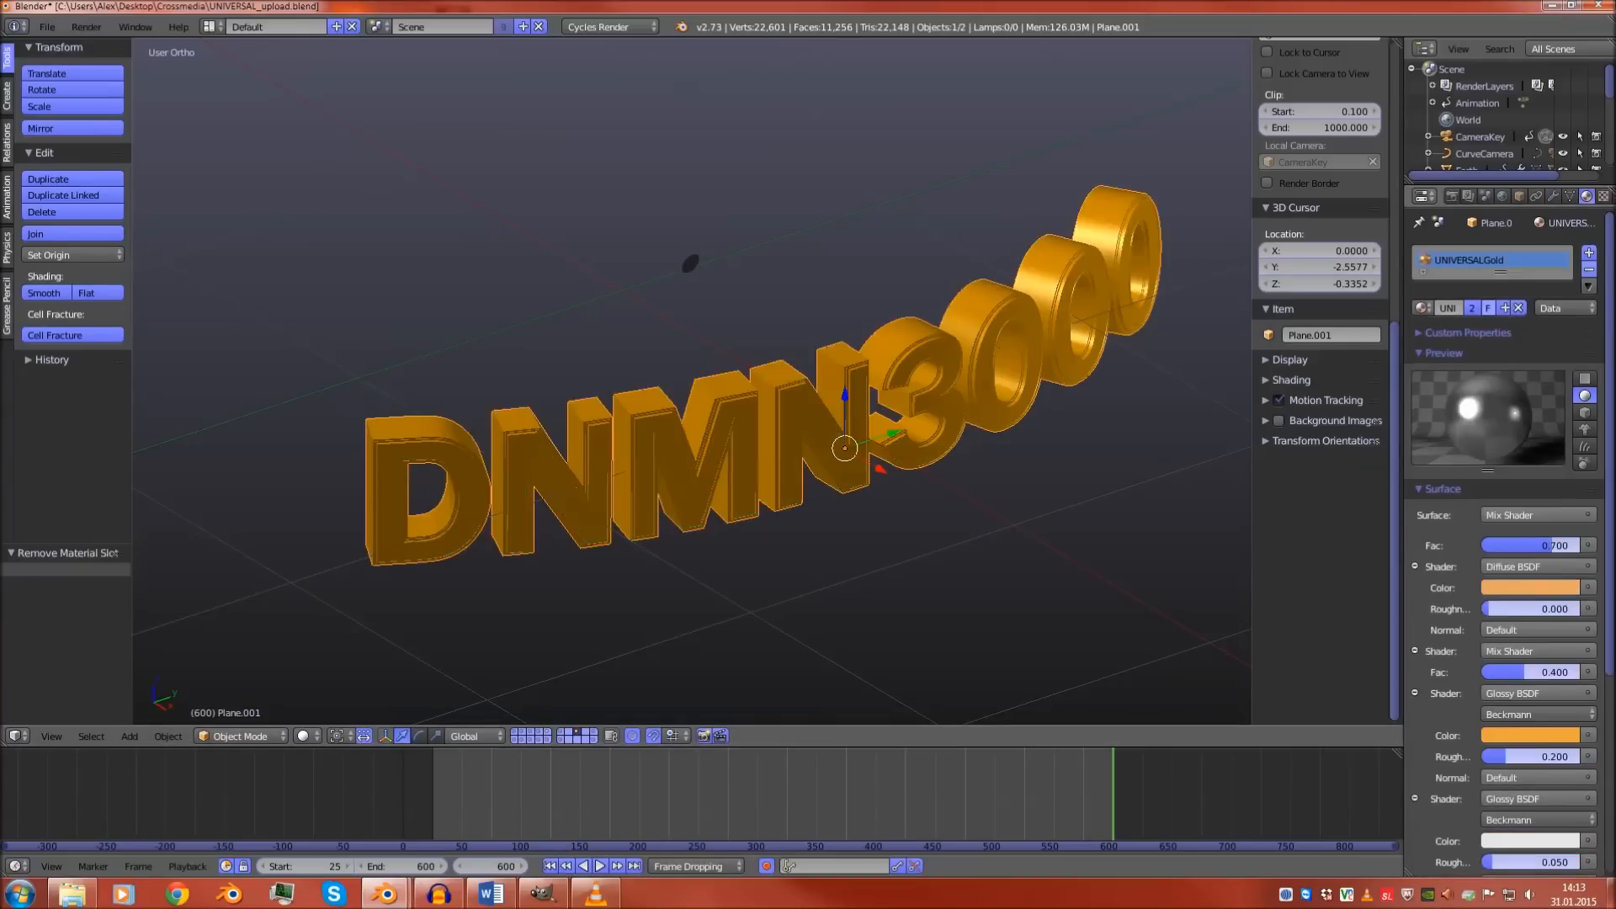
click(1589, 270)
click(1422, 309)
scroll(1331, 403, down, 13)
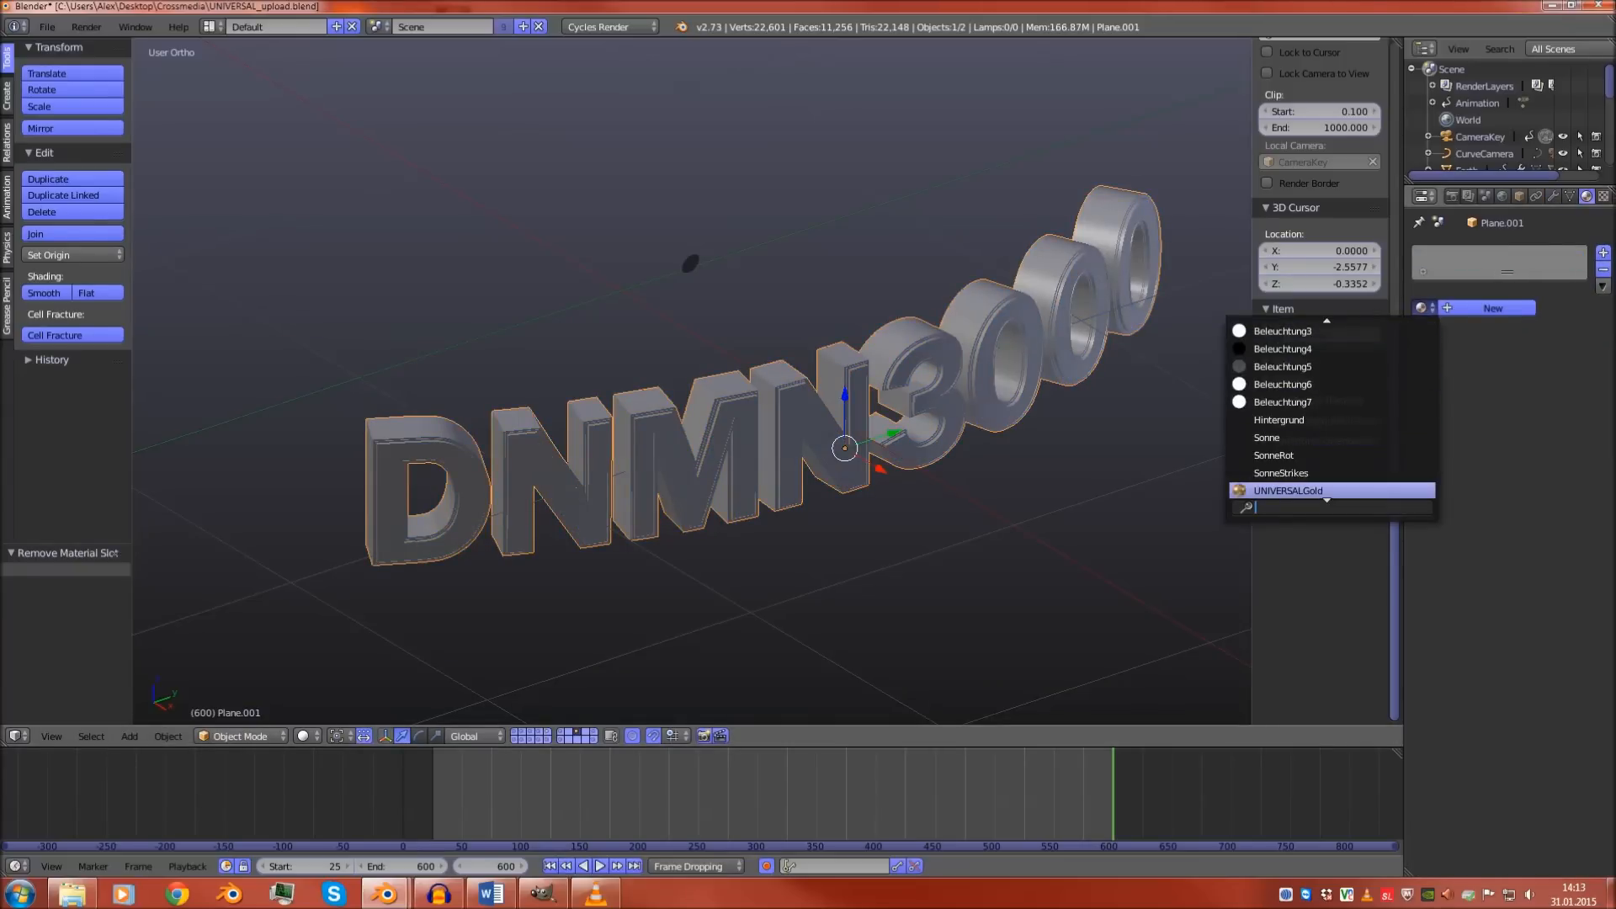
scroll(1332, 403, up, 8)
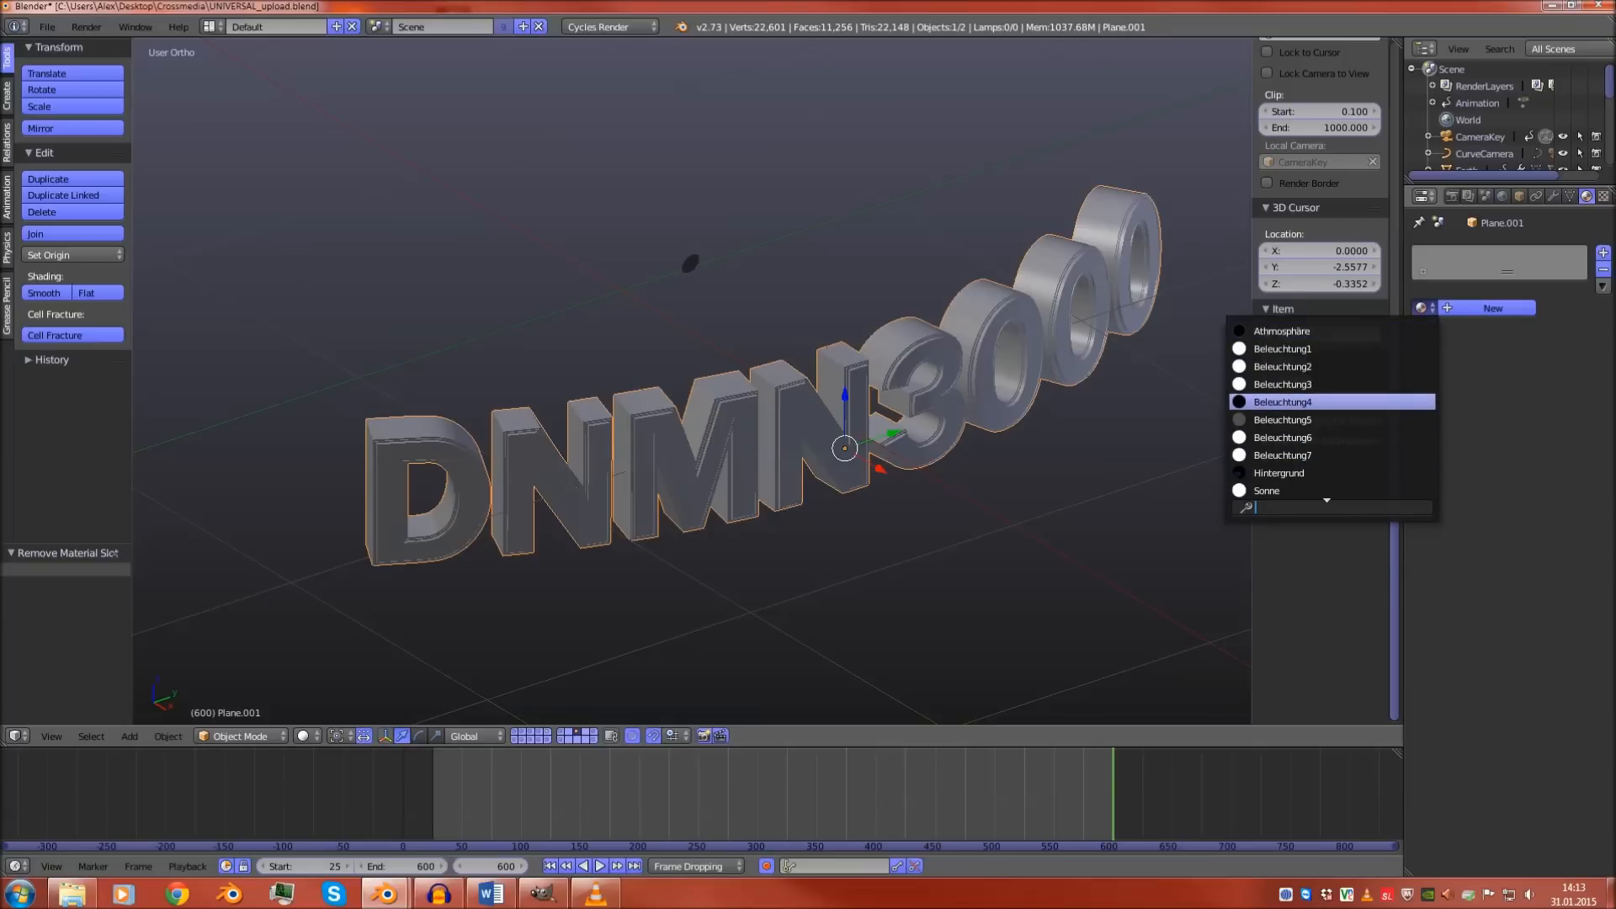
scroll(1332, 402, down, 13)
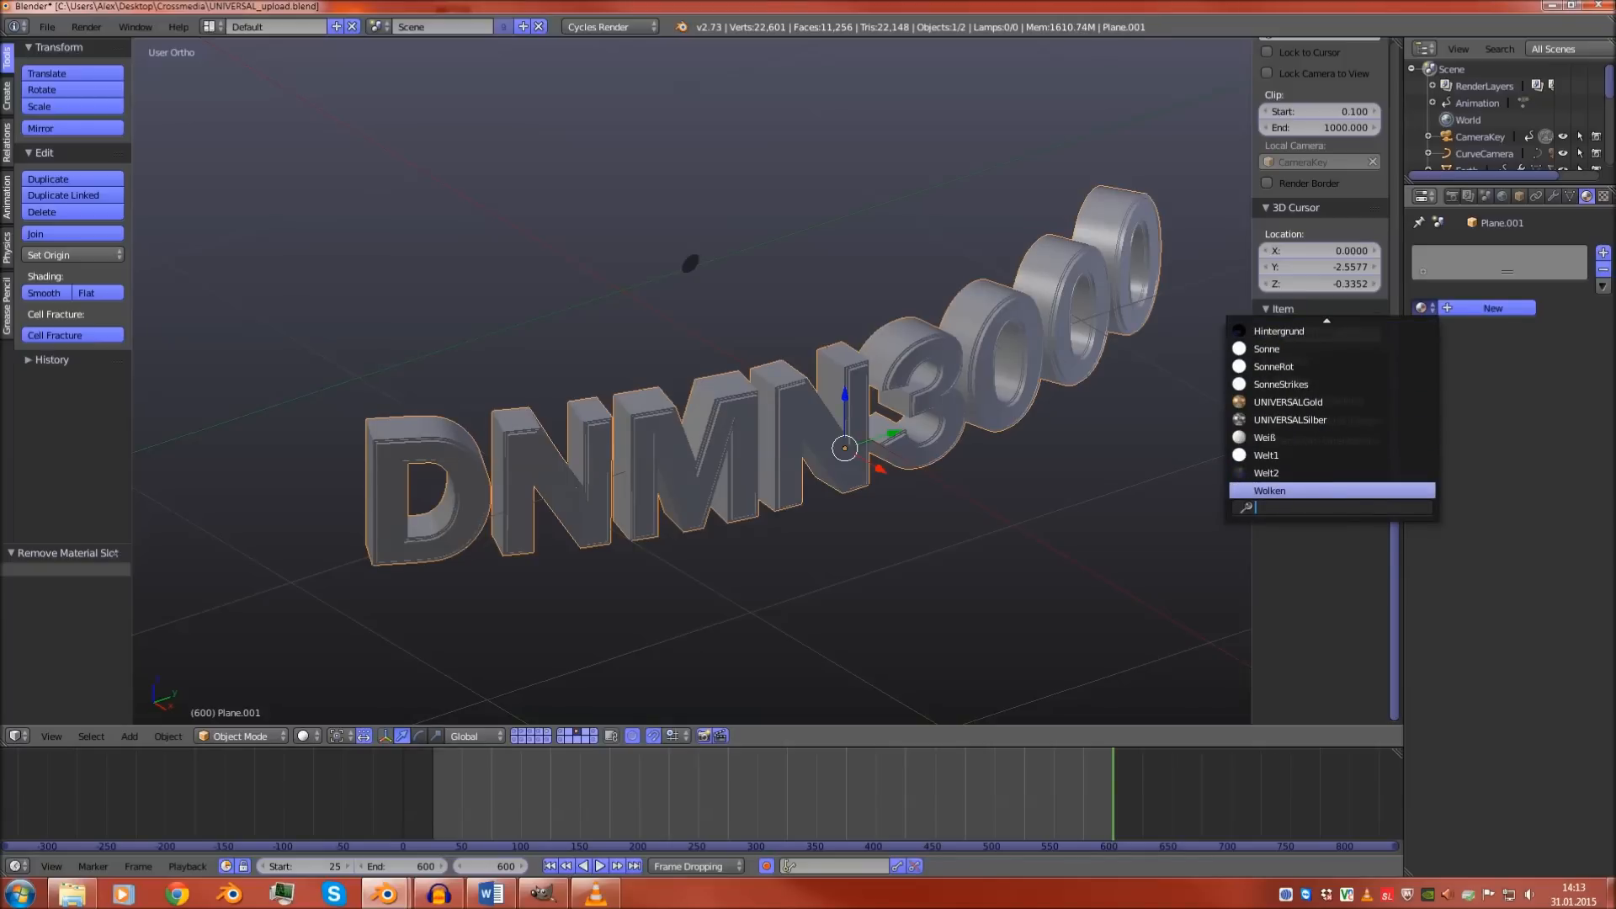
scroll(1332, 402, up, 17)
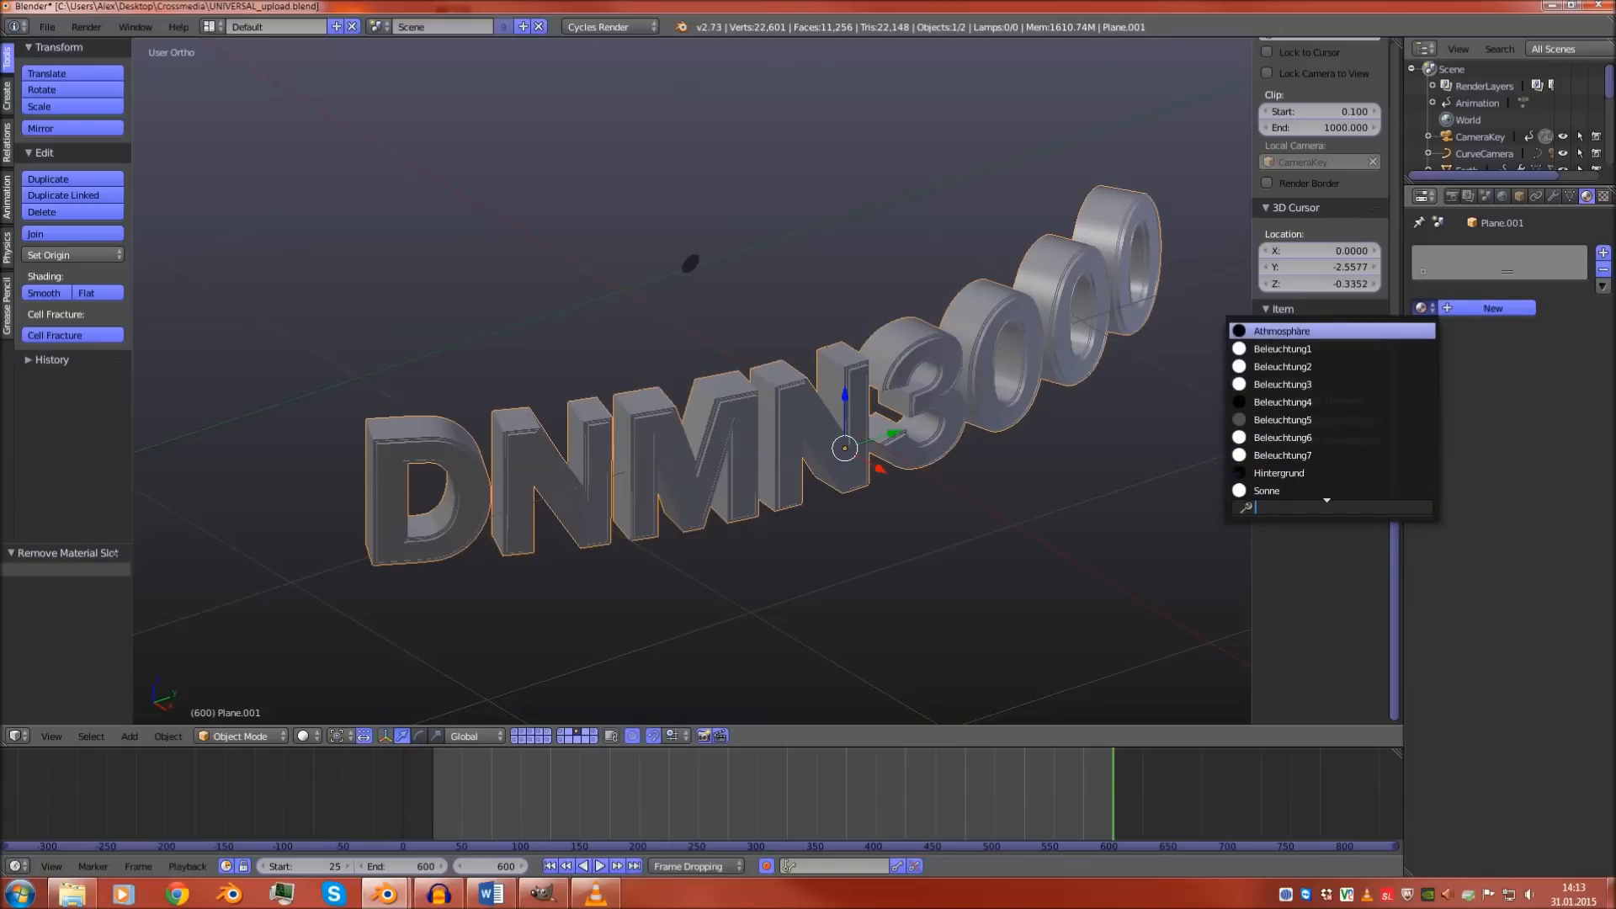
key(Escape)
Undo back to the deleted UNIVERSALschwarz title, check its material, and redo up to the copy's removed materials
key(ctrl+z)
key(ctrl+z)
key(ctrl+z)
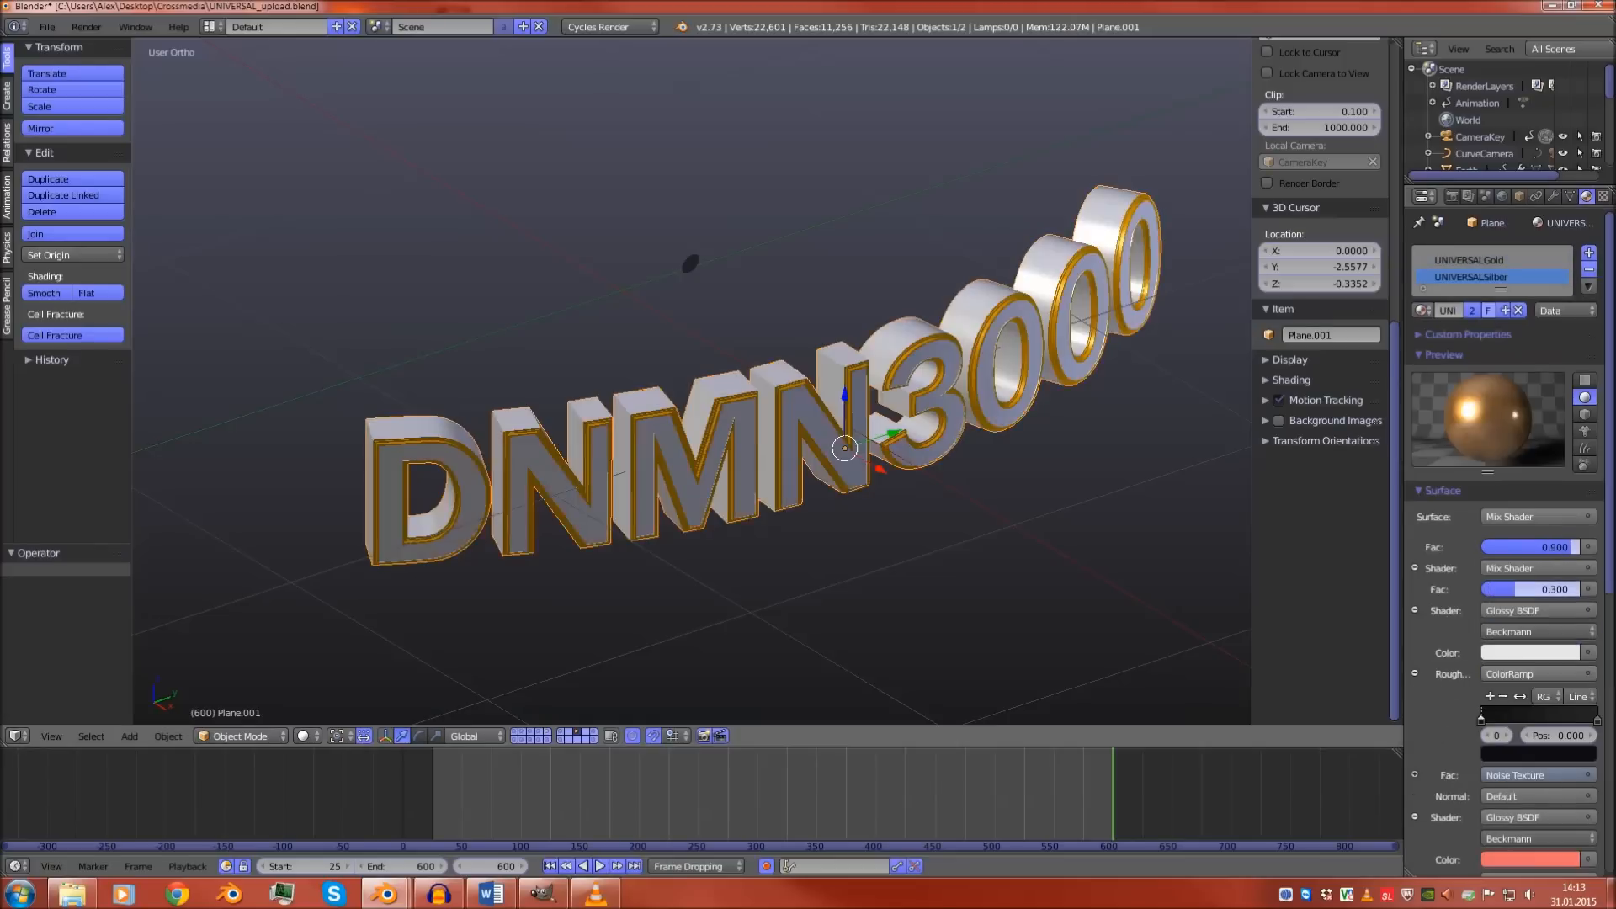
key(ctrl+z)
key(ctrl+z)
key(ctrl+z)
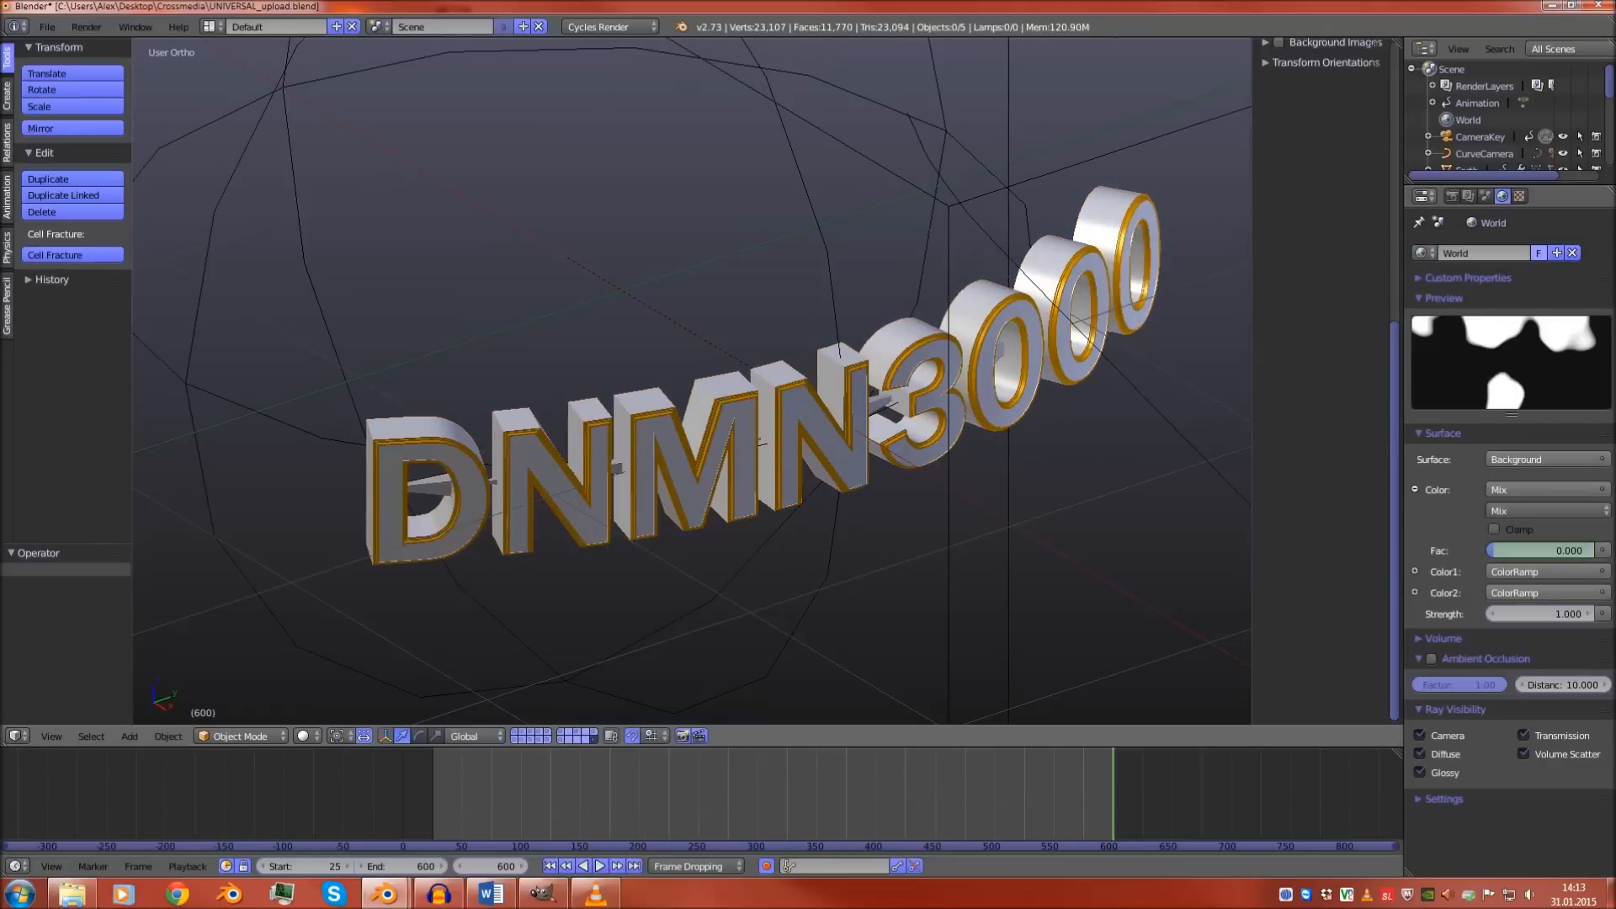
key(ctrl+z)
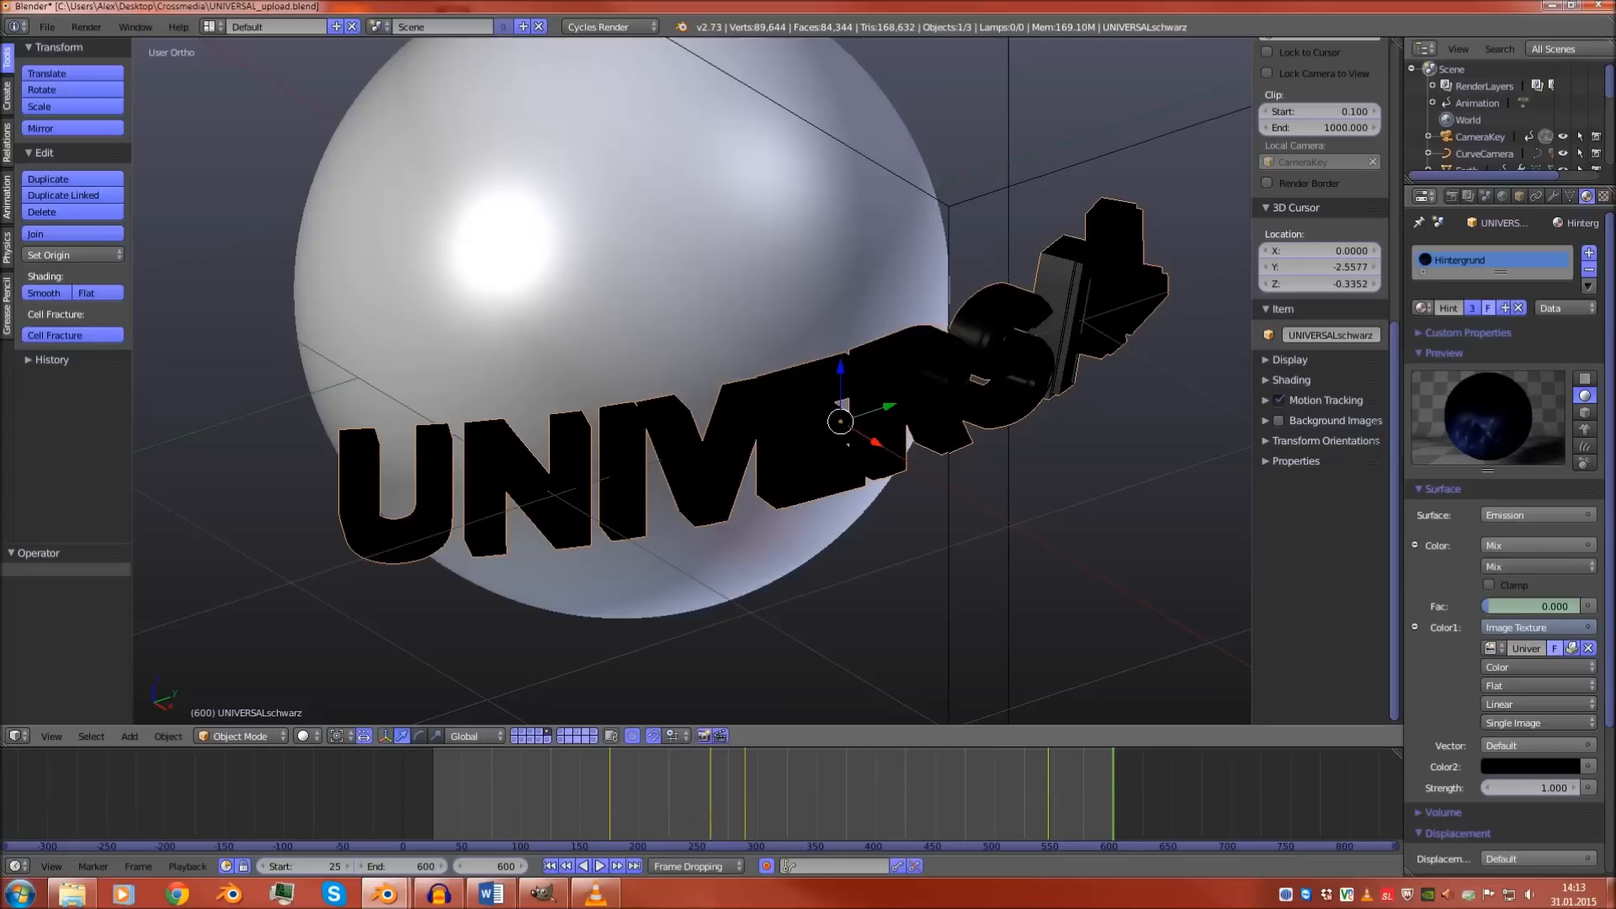
key(ctrl+z)
key(ctrl+z)
key(ctrl+z)
key(ctrl+z)
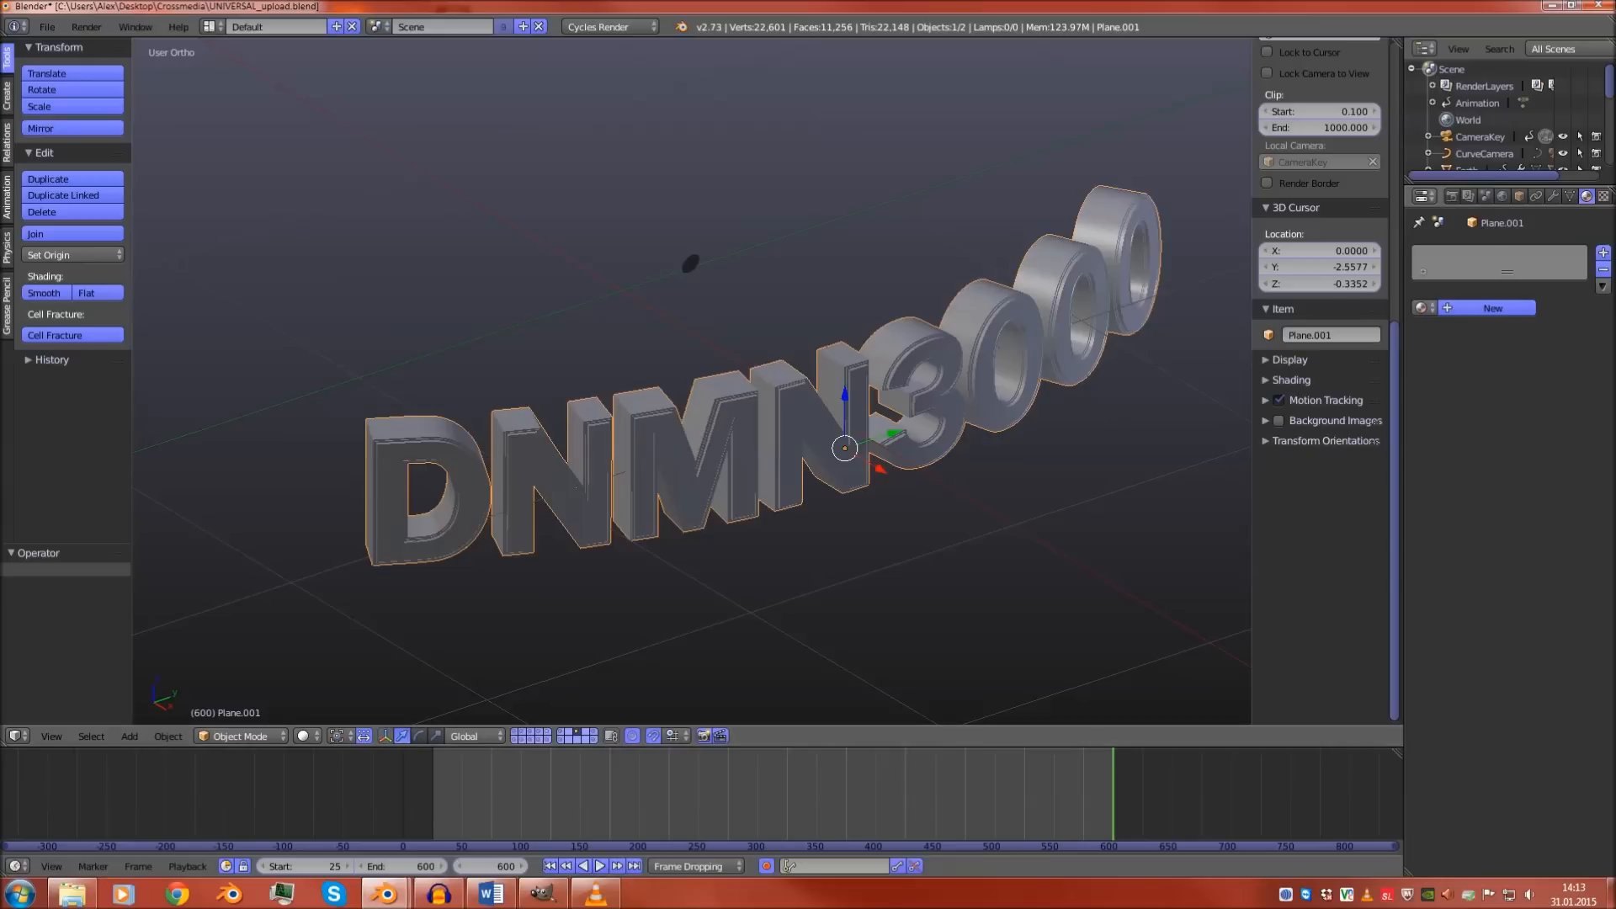
Assign the existing Hintergrund material to the copied DNMN3000 lettering
click(1422, 308)
scroll(1332, 402, down, 12)
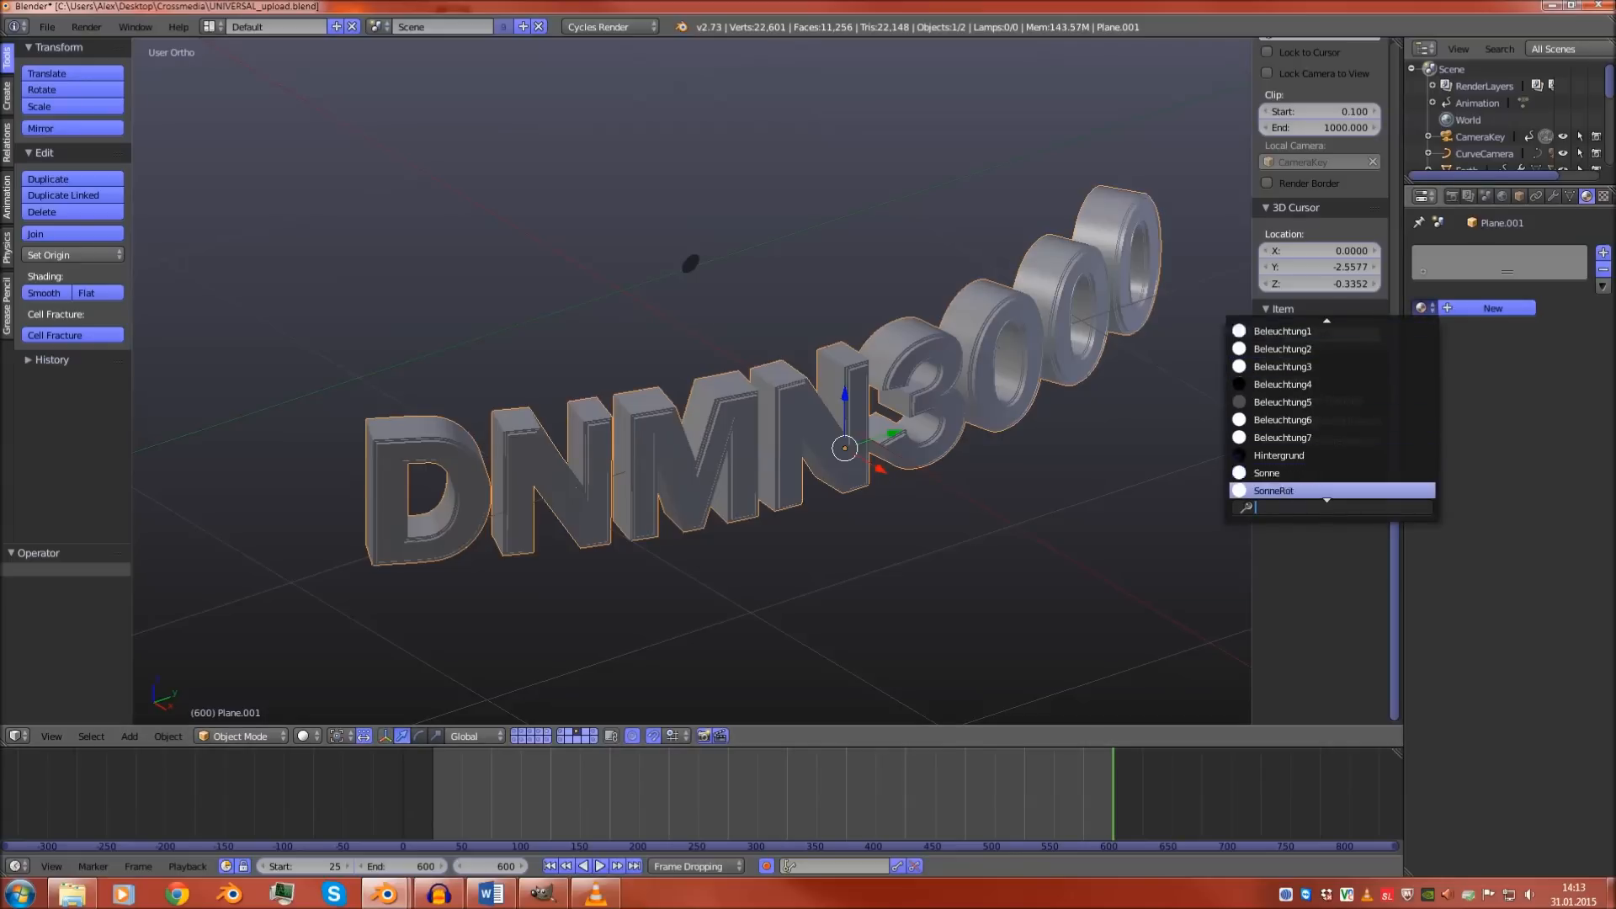
click(1333, 403)
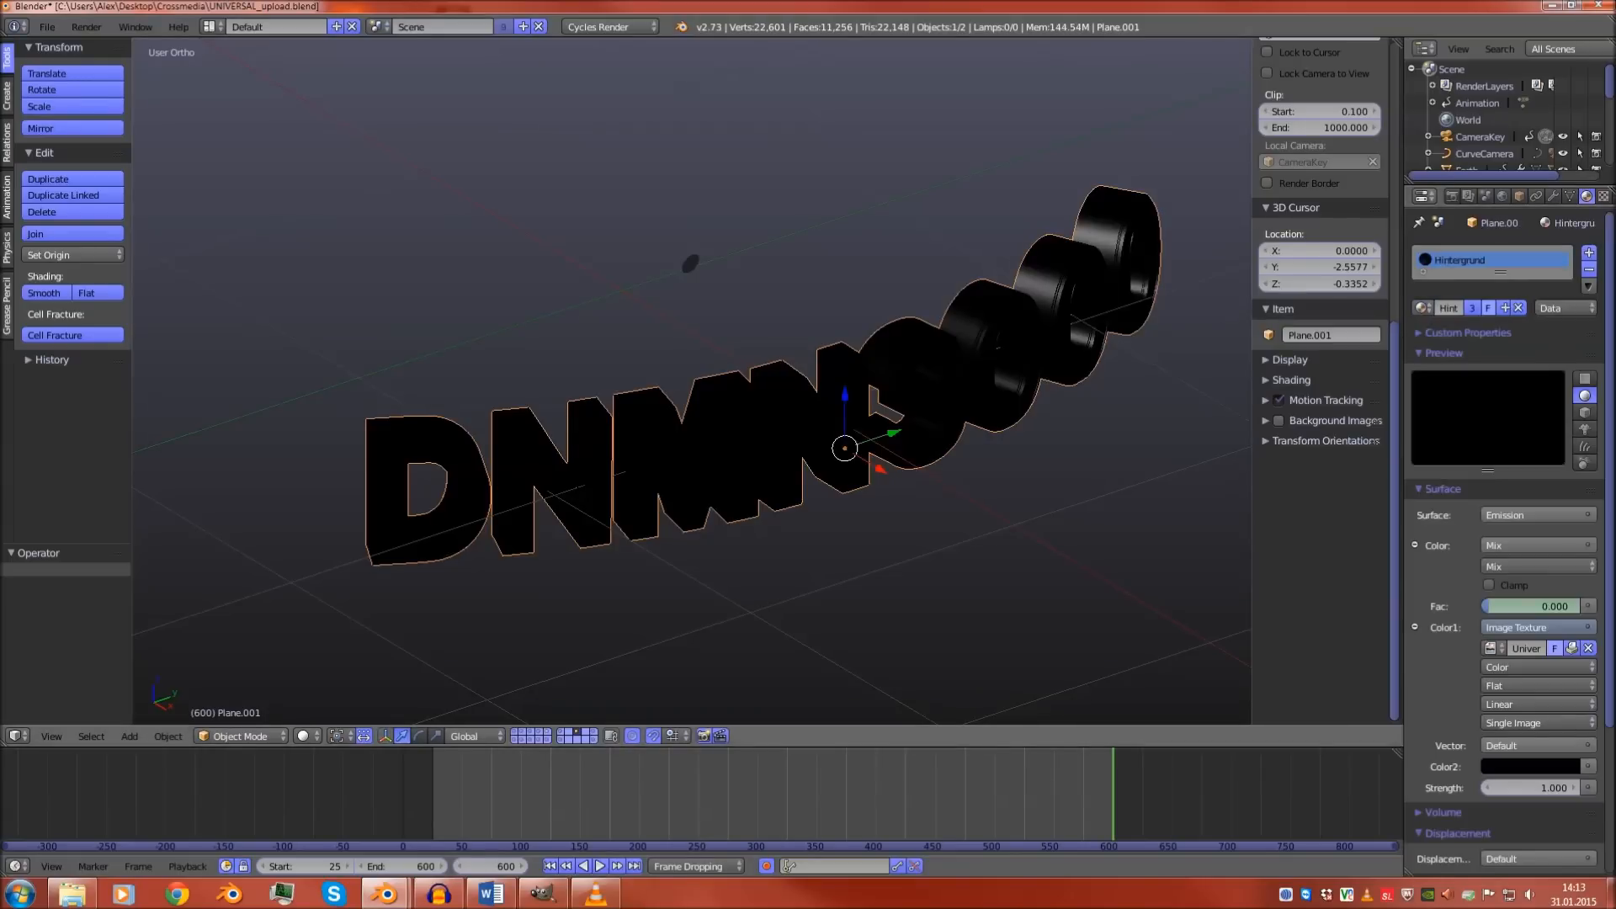
key(a)
middle_drag(1052, 454, 926, 400)
middle_drag(673, 187, 676, 286)
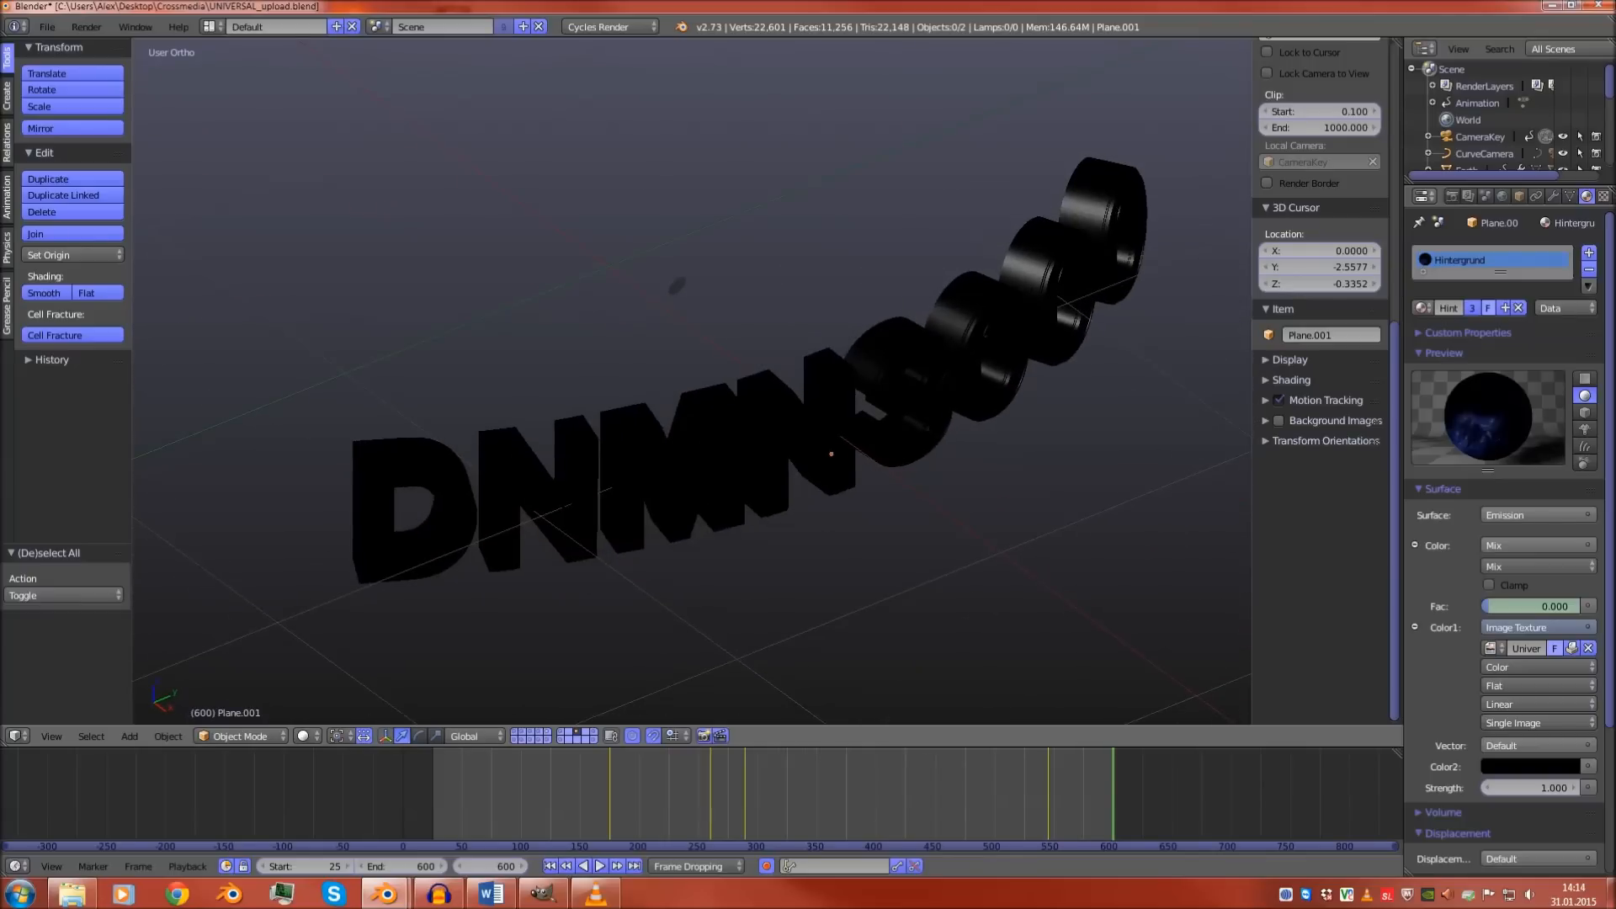
Start a second Blender instance and load the recent file UNIVERSAL_upload.blend in it as a reference
right_click(385, 894)
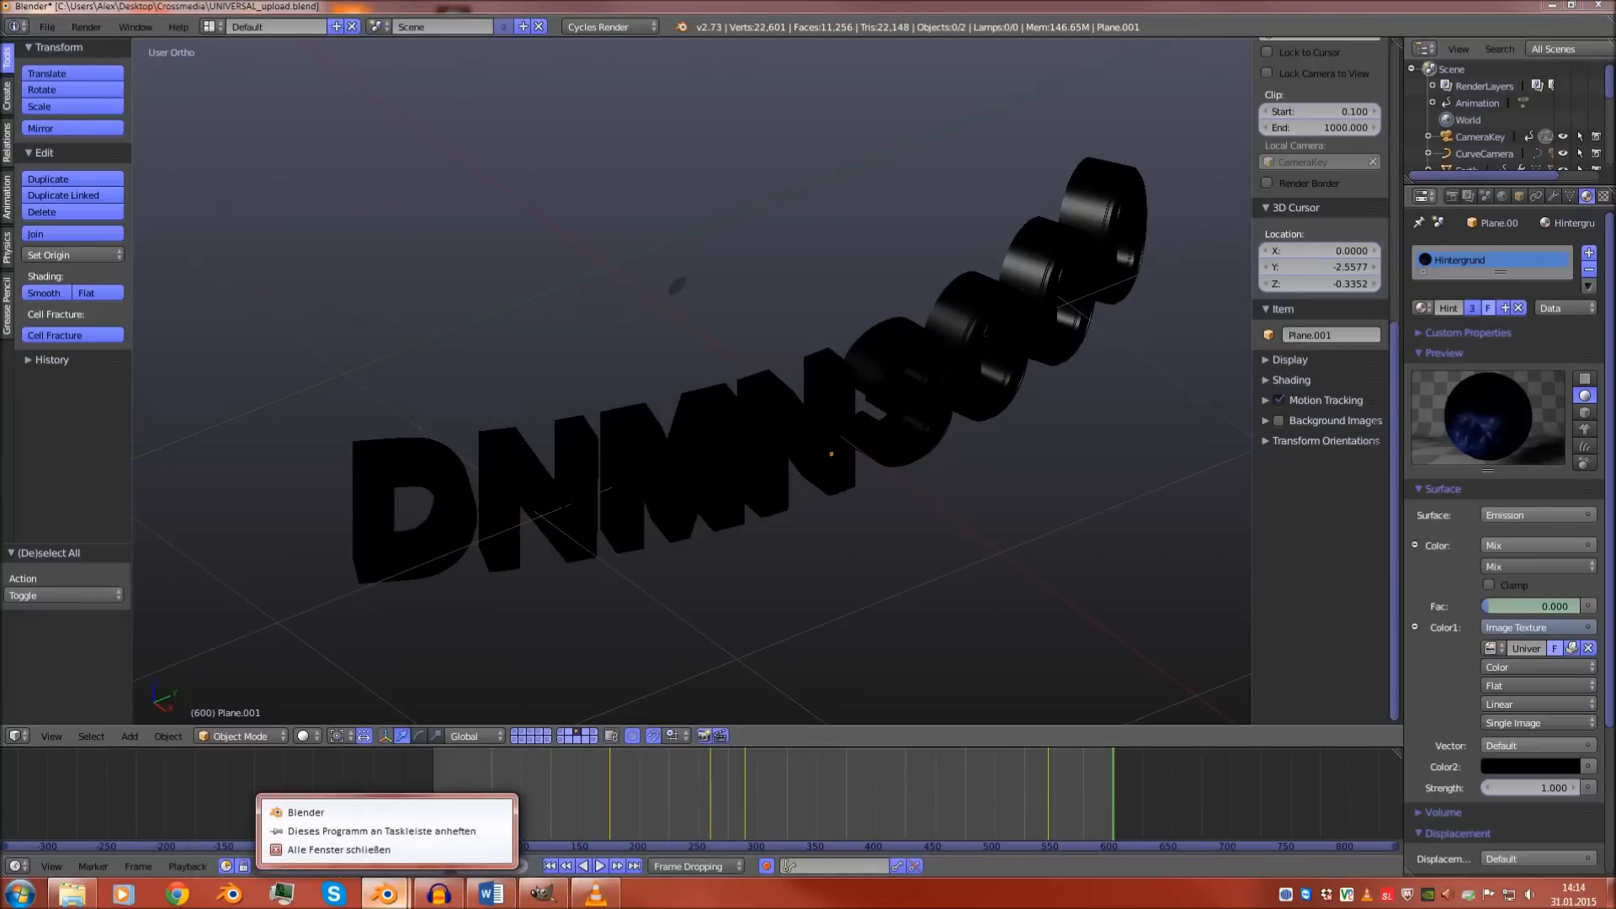
click(306, 813)
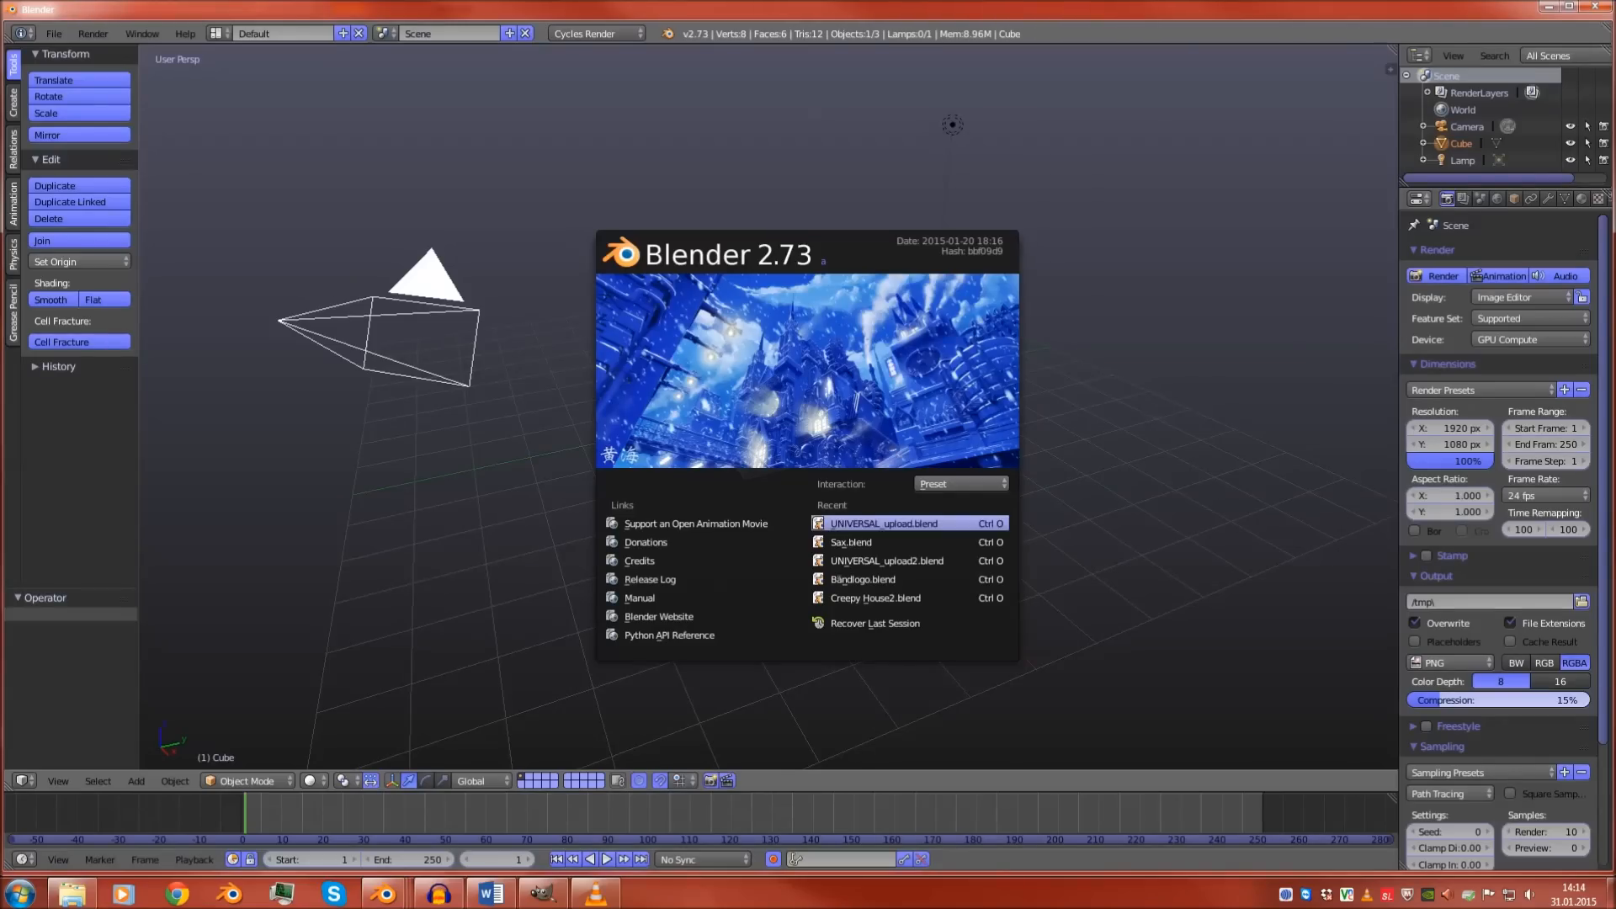
click(884, 524)
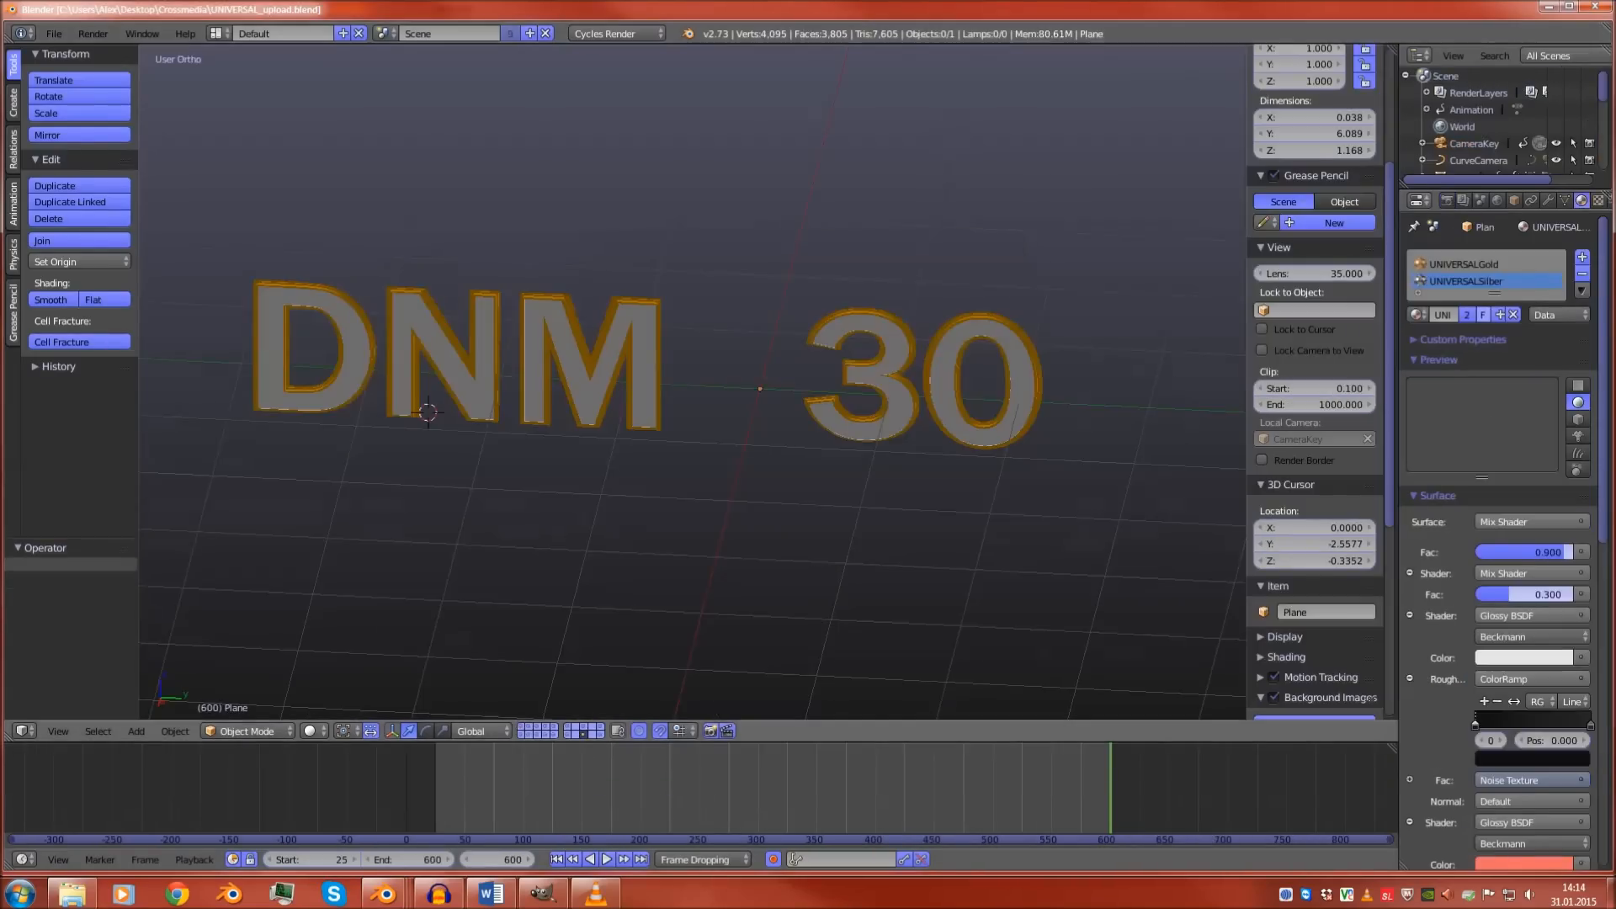
click(54, 34)
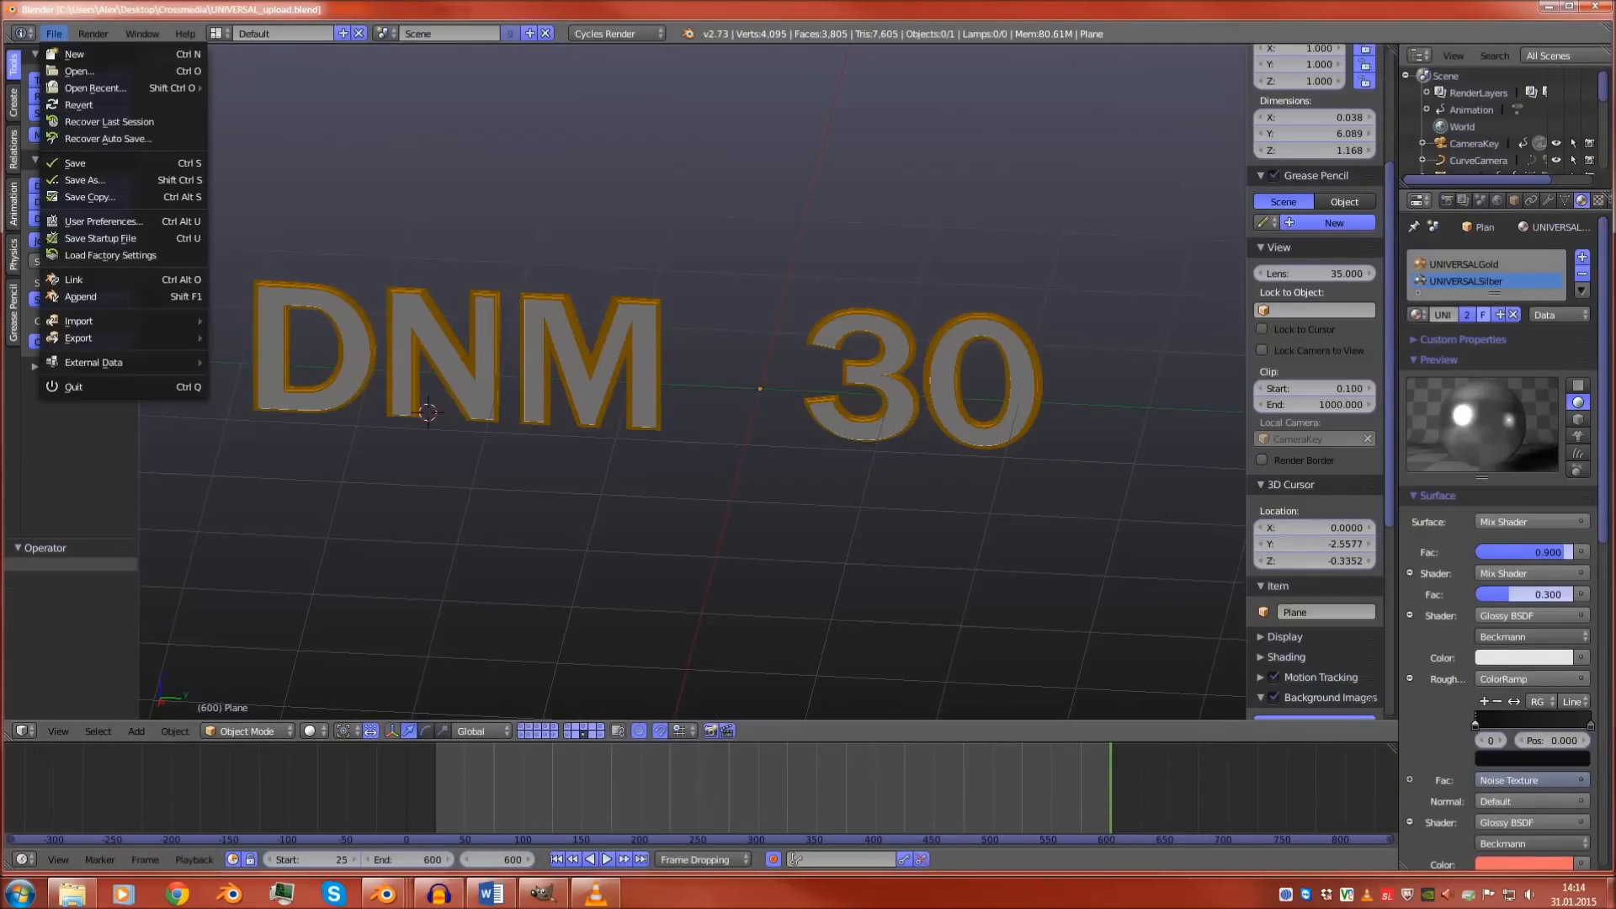
mouse_move(95, 88)
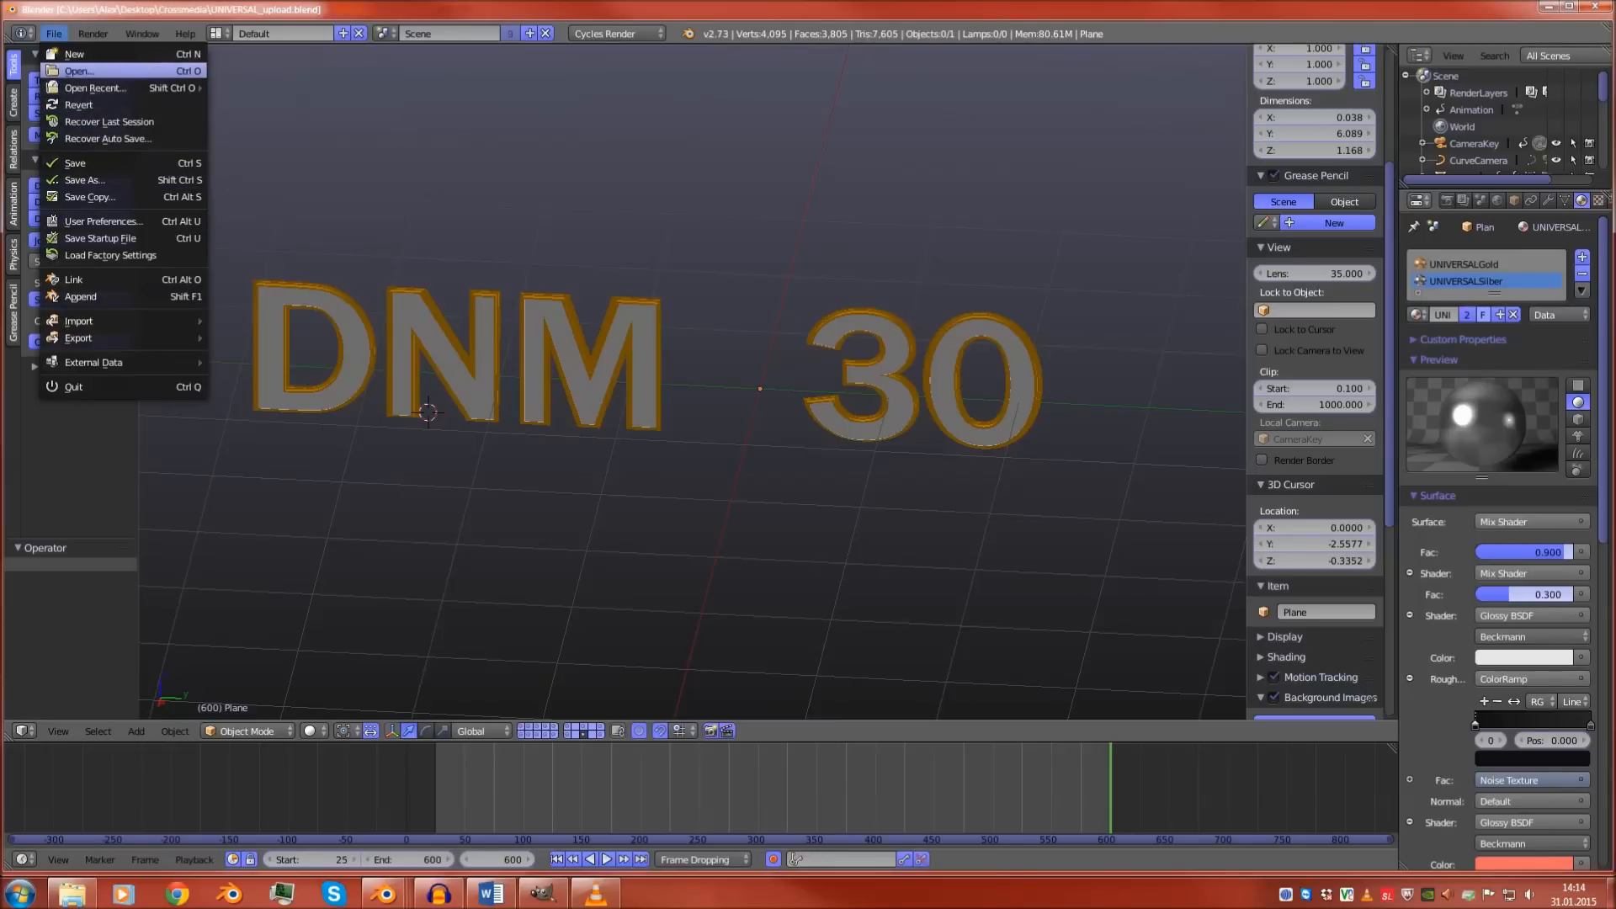
click(80, 71)
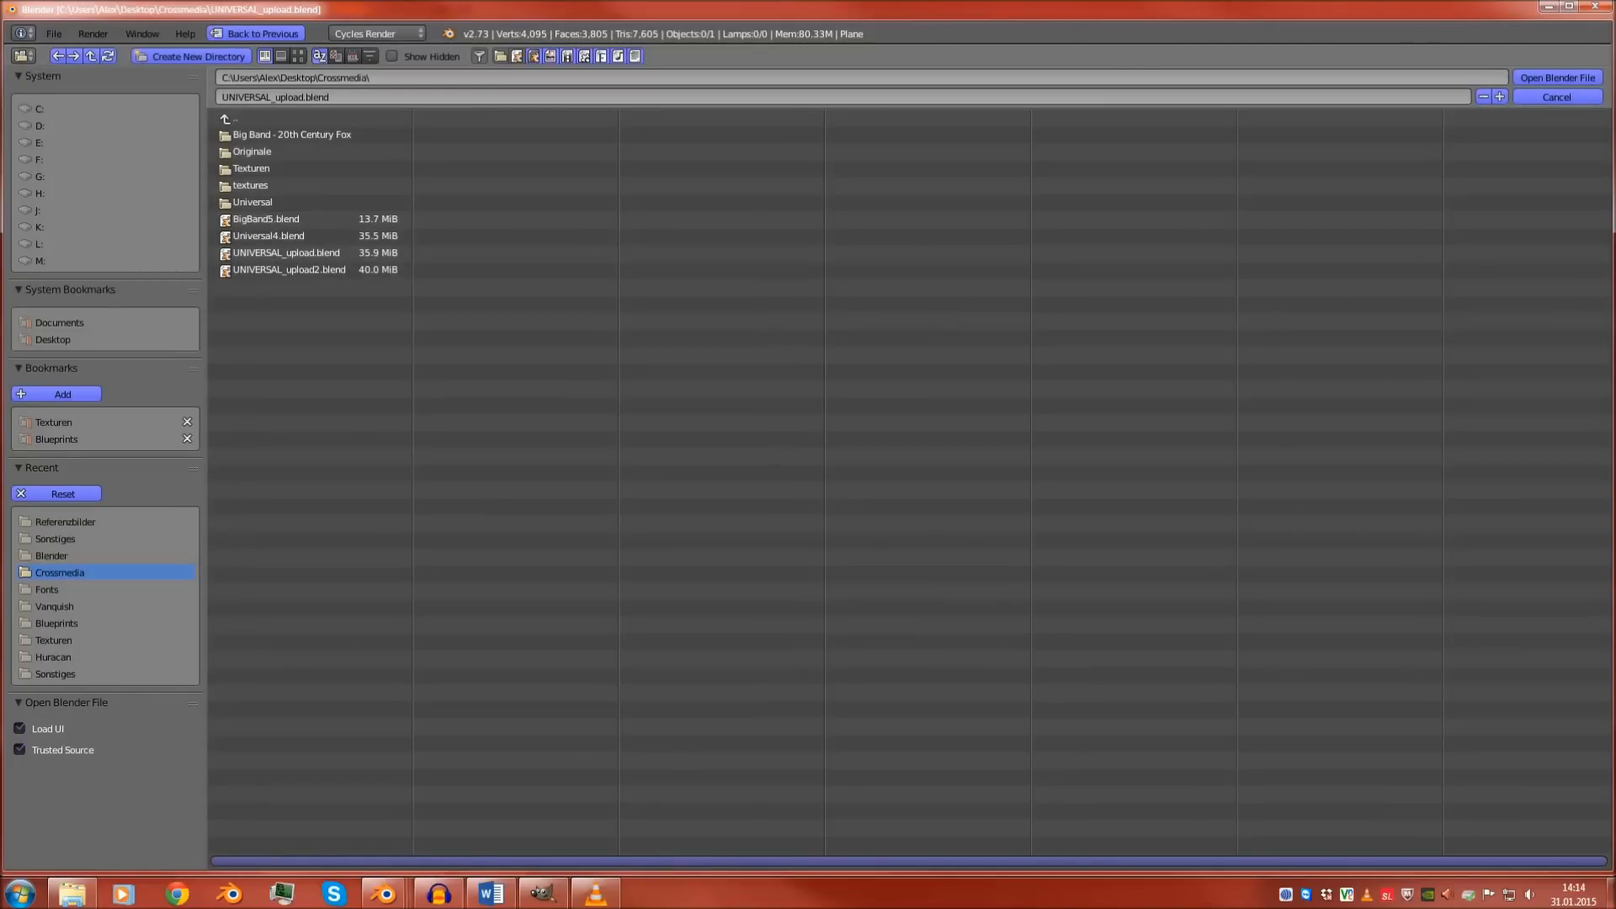
click(1556, 97)
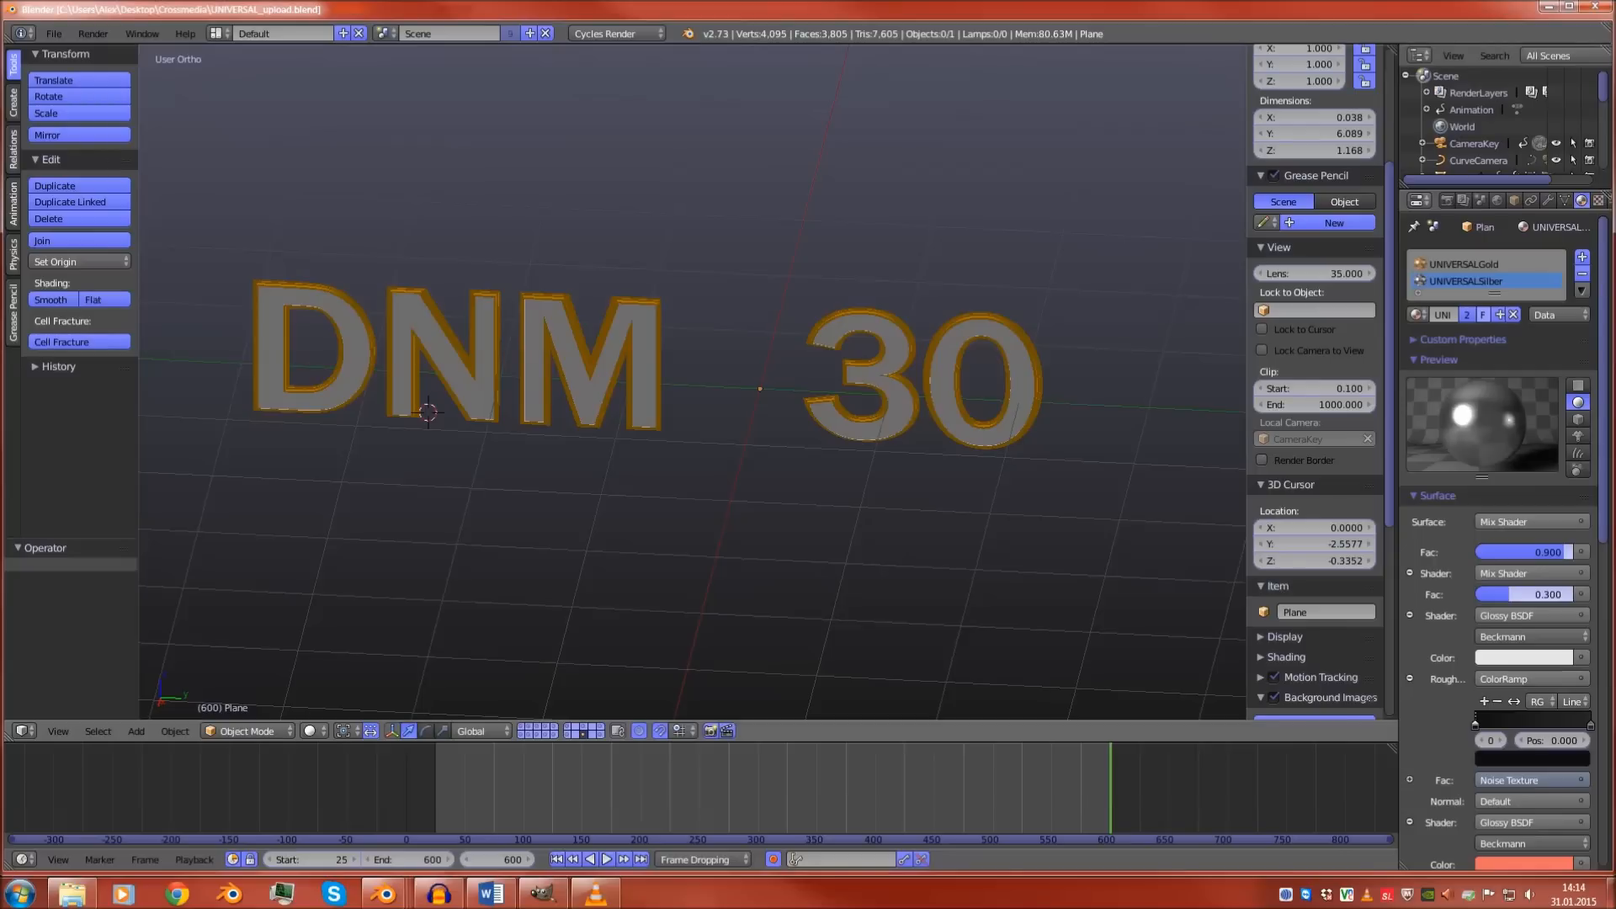
Open UNIVERSAL_upload.blend again from the Crossmedia folder
click(53, 34)
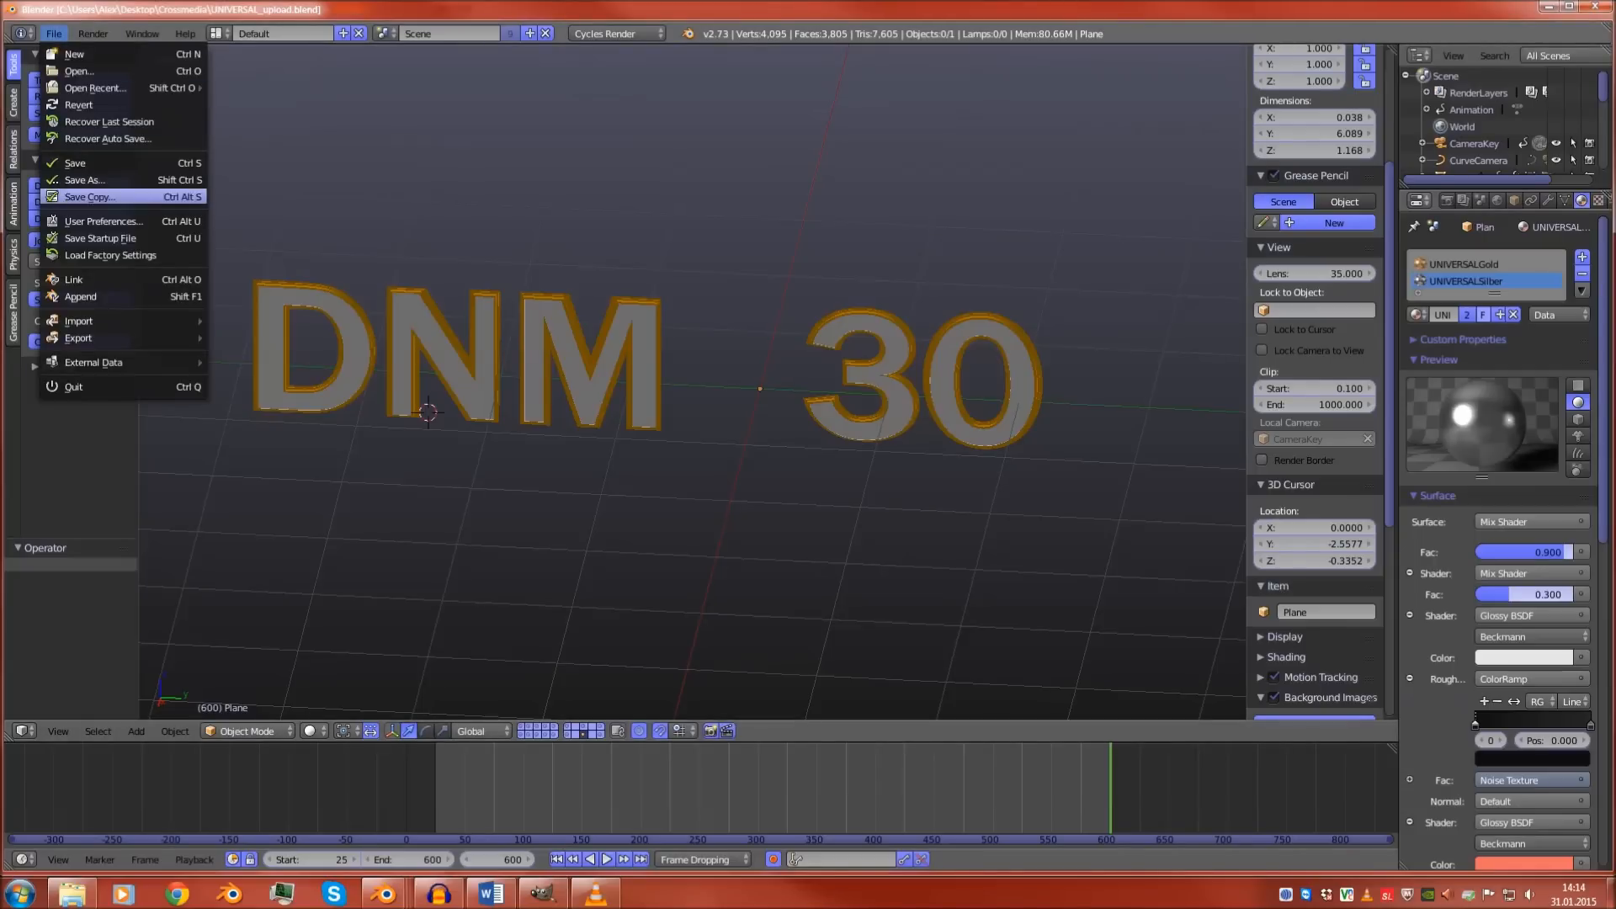
mouse_move(200, 87)
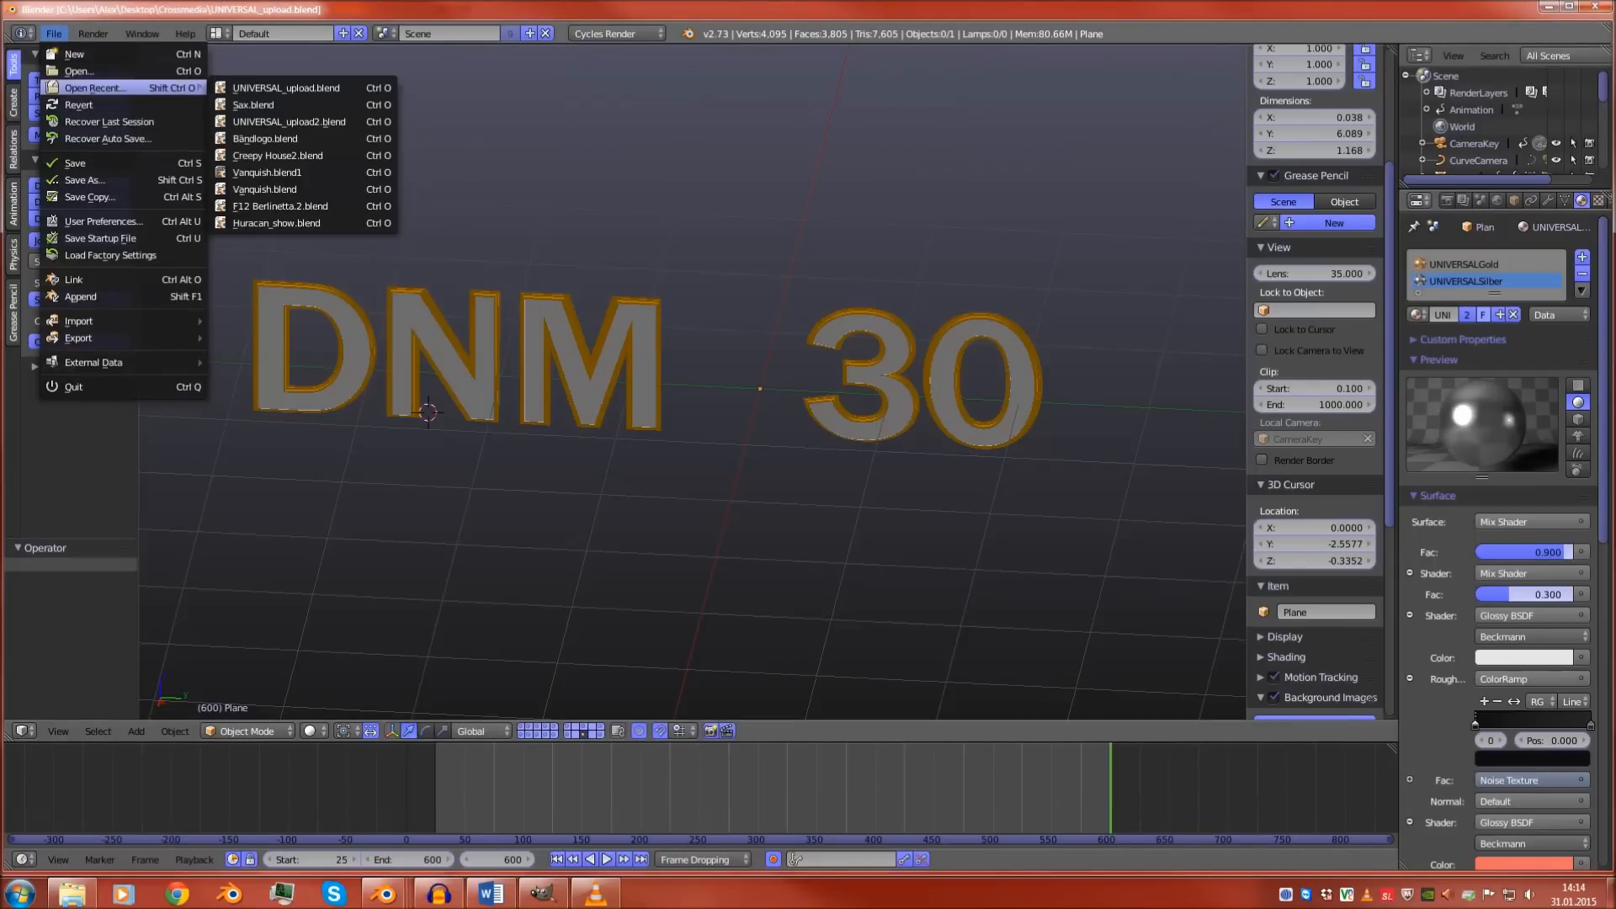
click(79, 71)
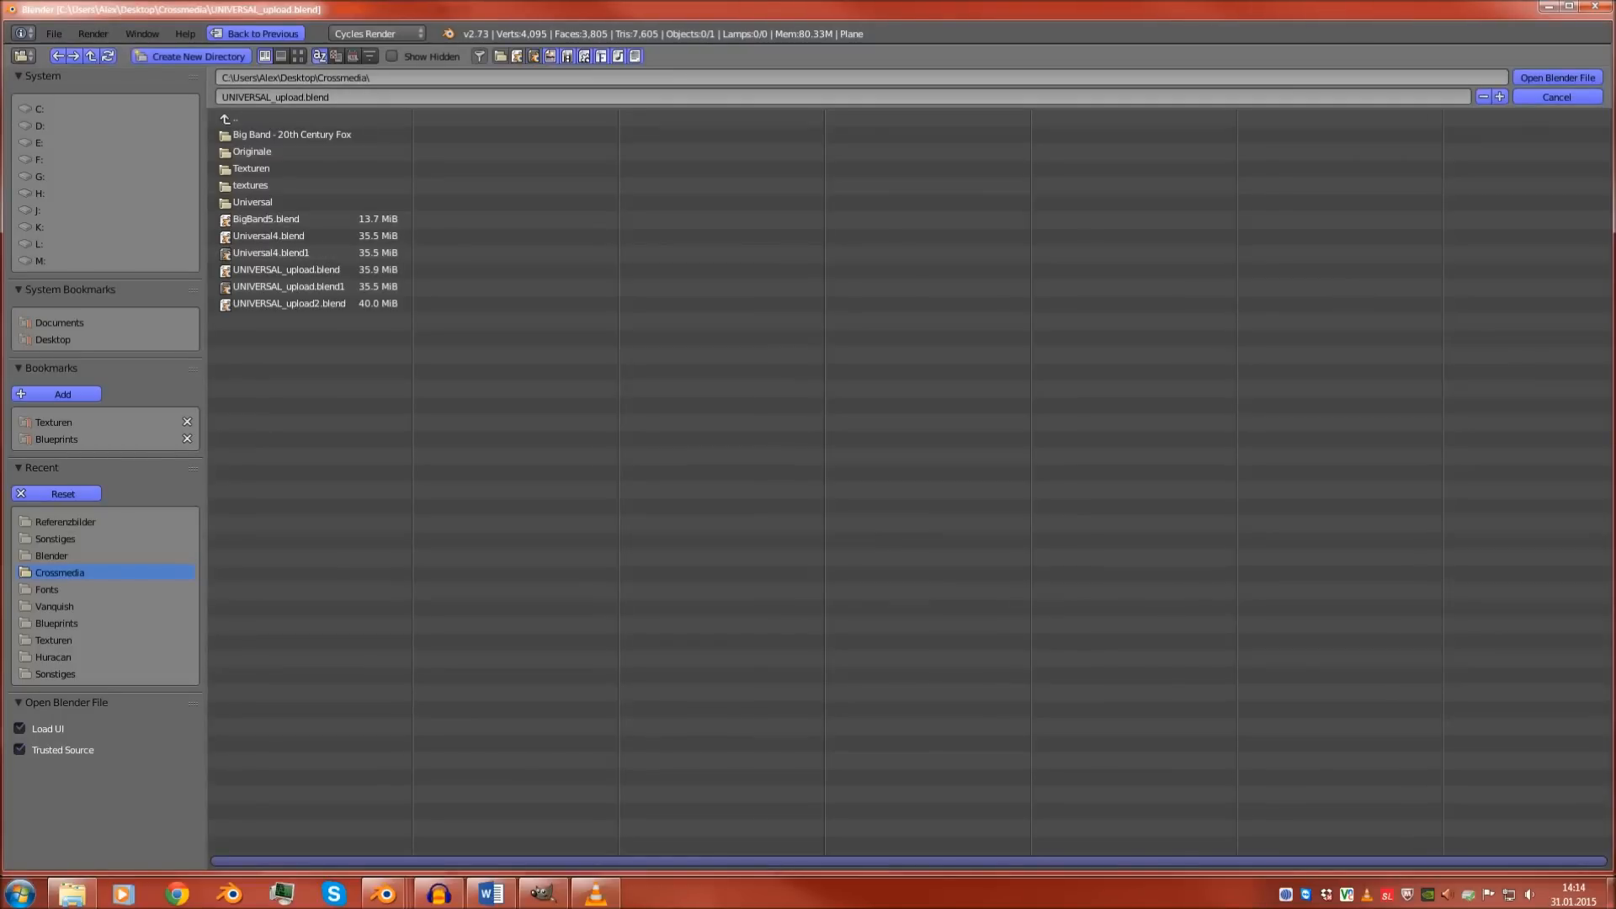
double_click(287, 269)
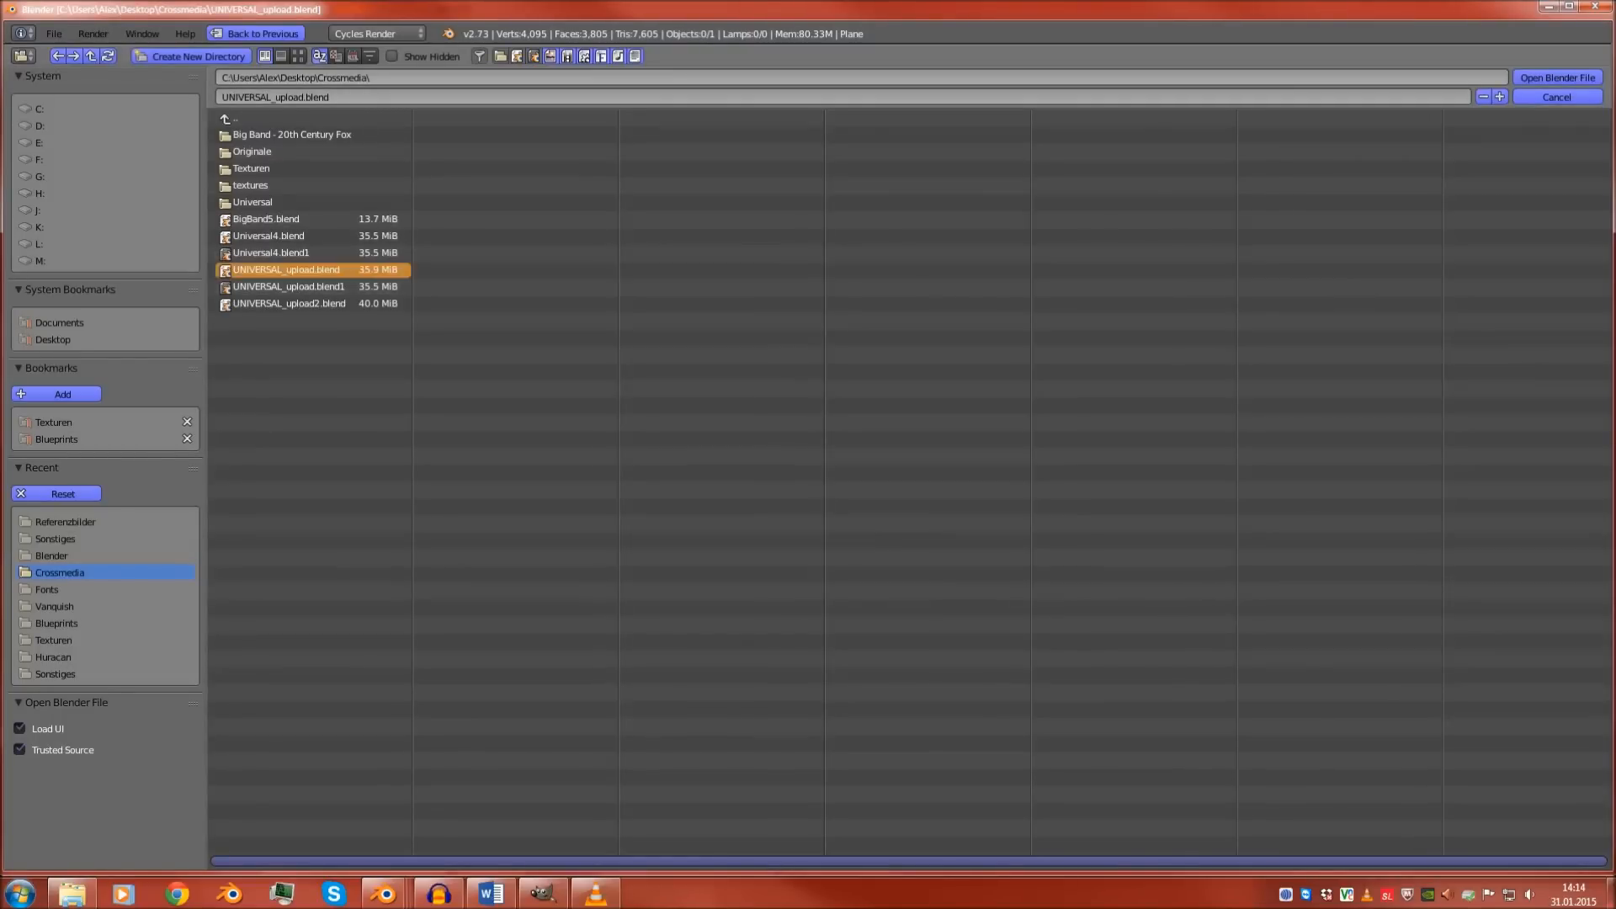
Try to open a file named UNIVERSAL_upload3.blend from the Crossmedia folder
click(53, 33)
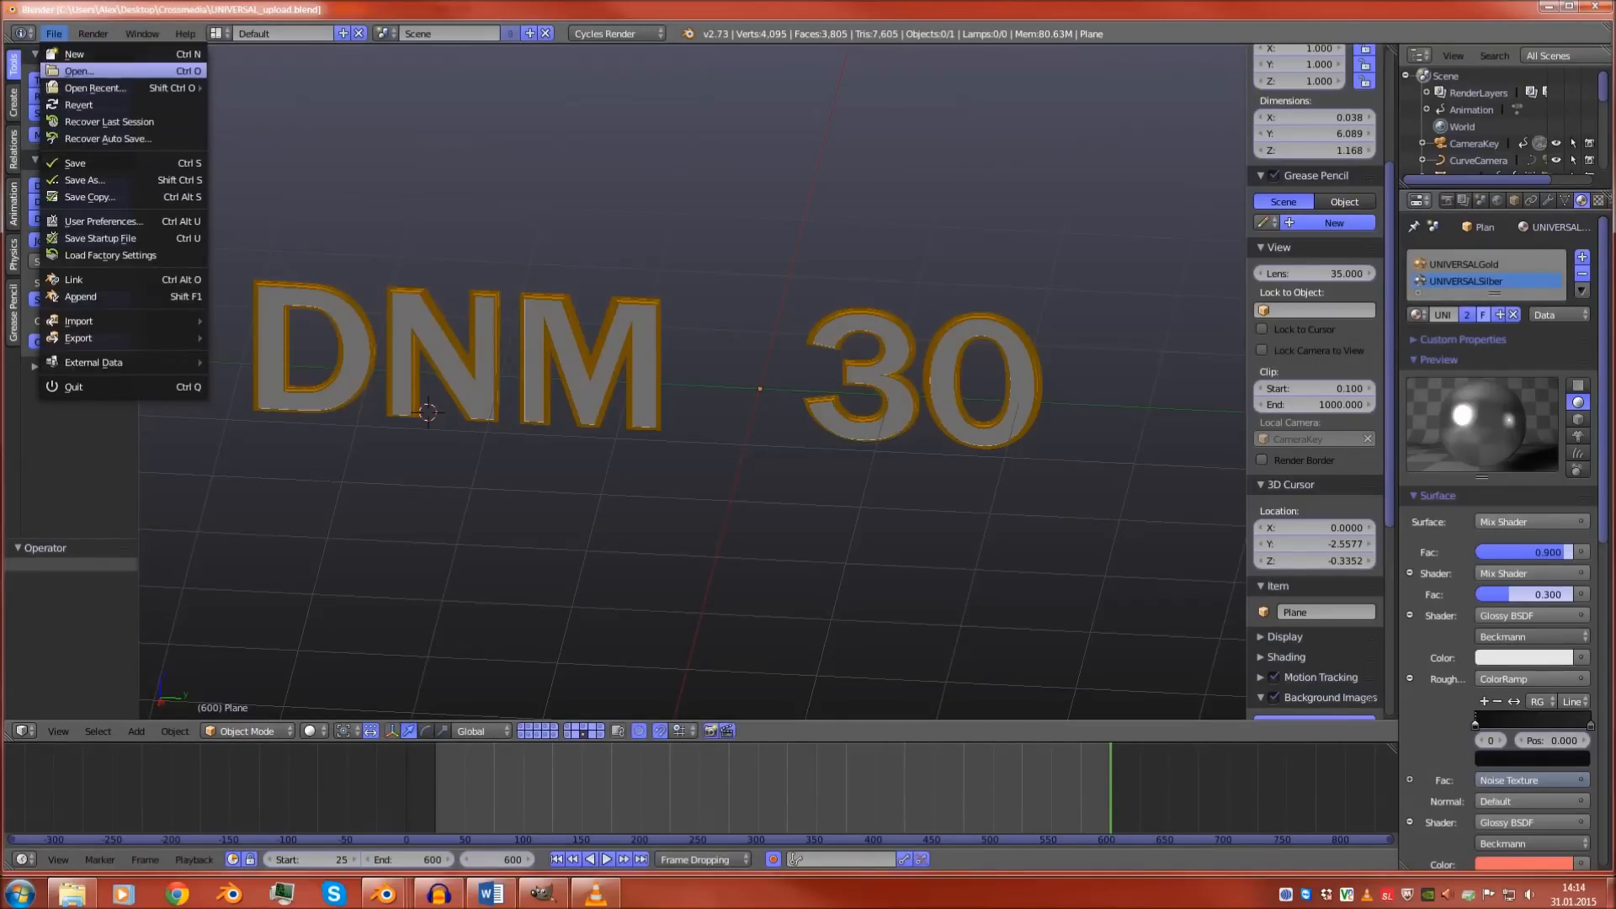
click(79, 71)
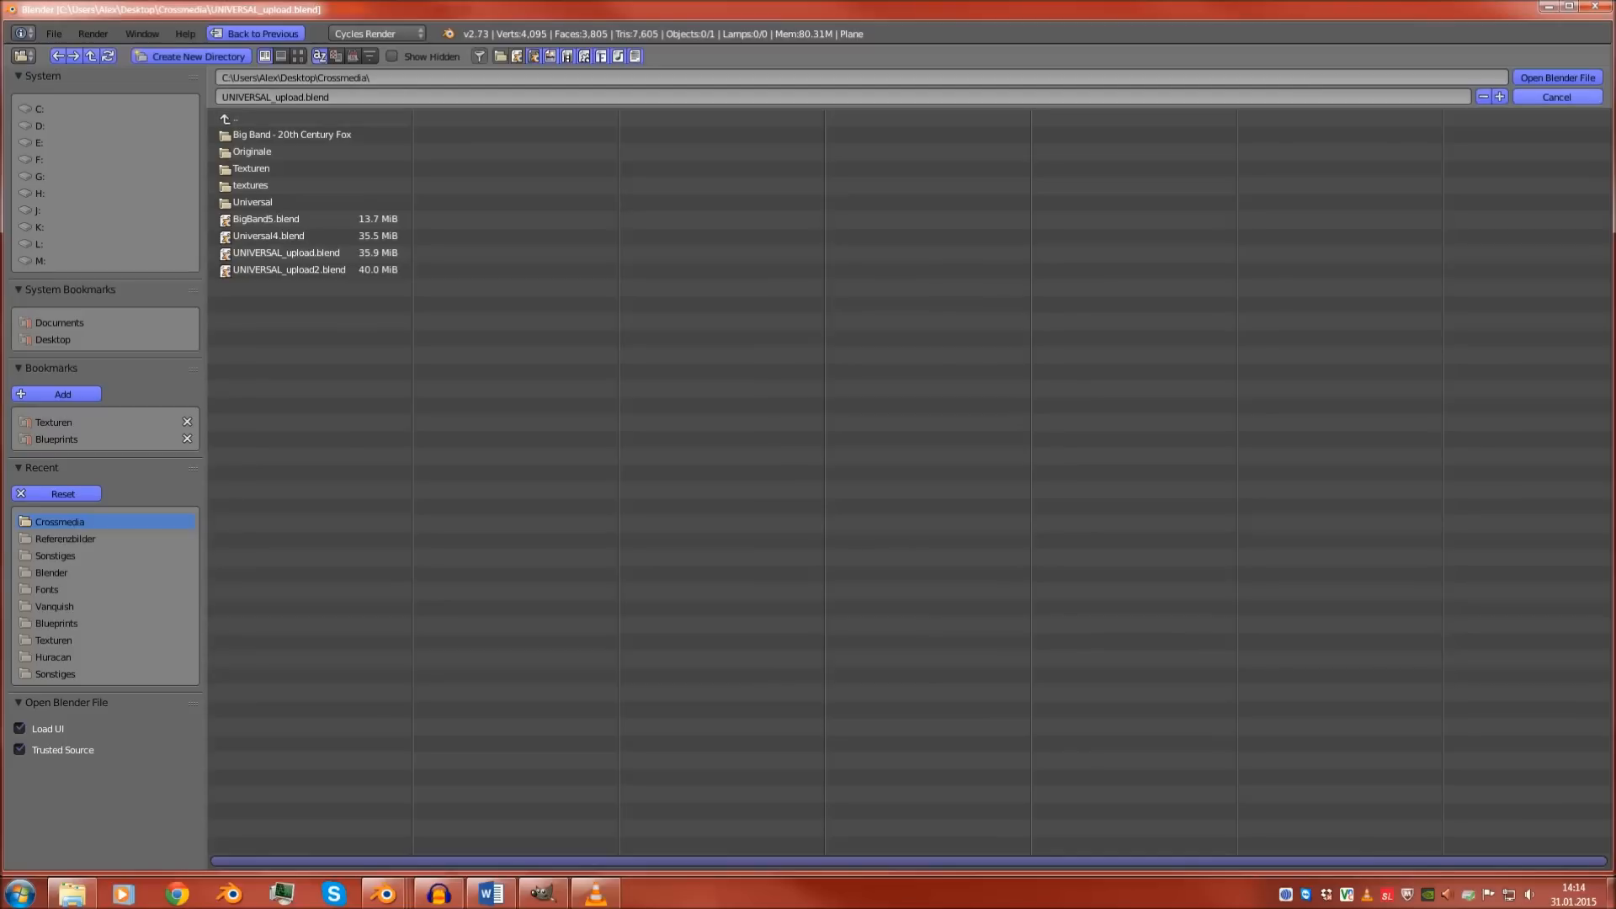
double_click(306, 97)
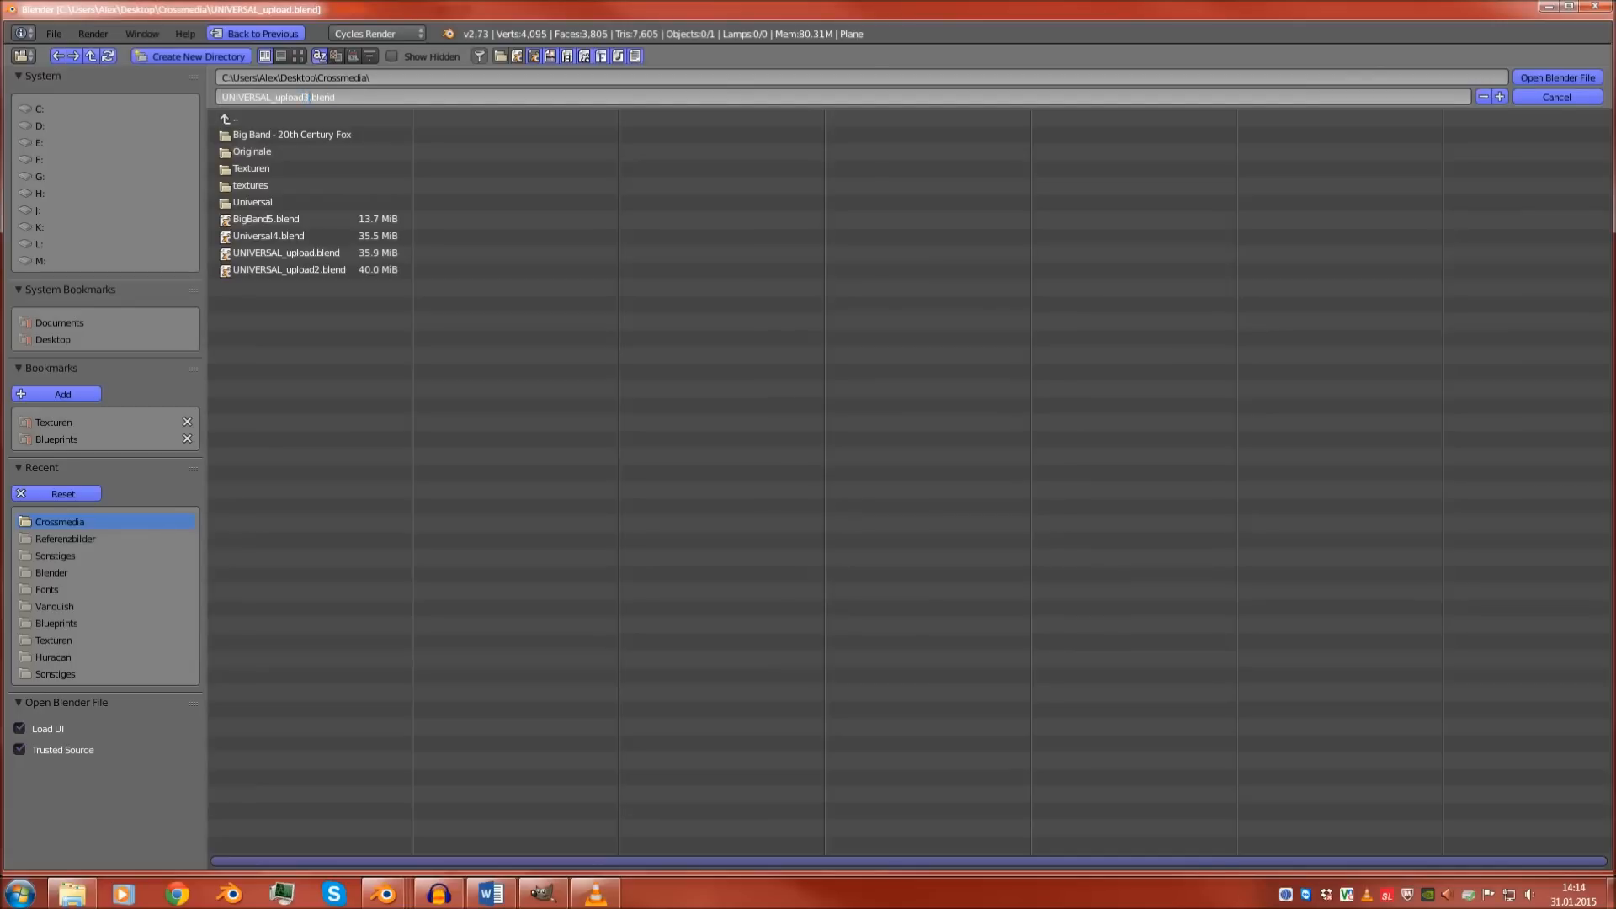
text(3)
key(Return)
key(Return)
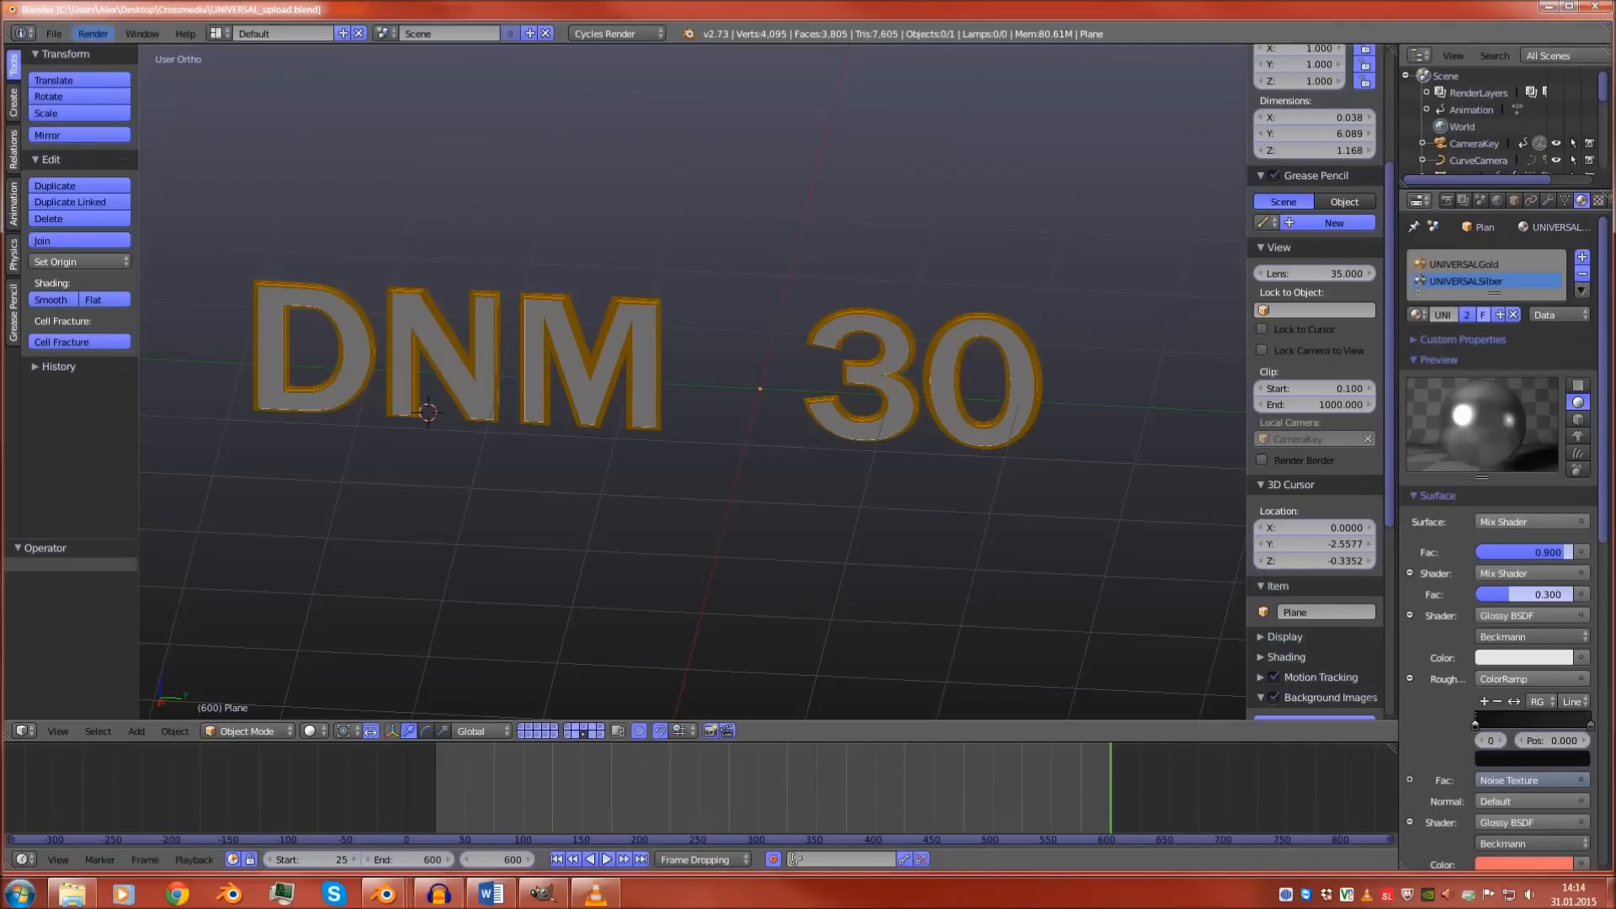
Reload UNIVERSAL_upload.blend from the recent files and inspect its lettering from several angles
click(53, 34)
mouse_move(93, 87)
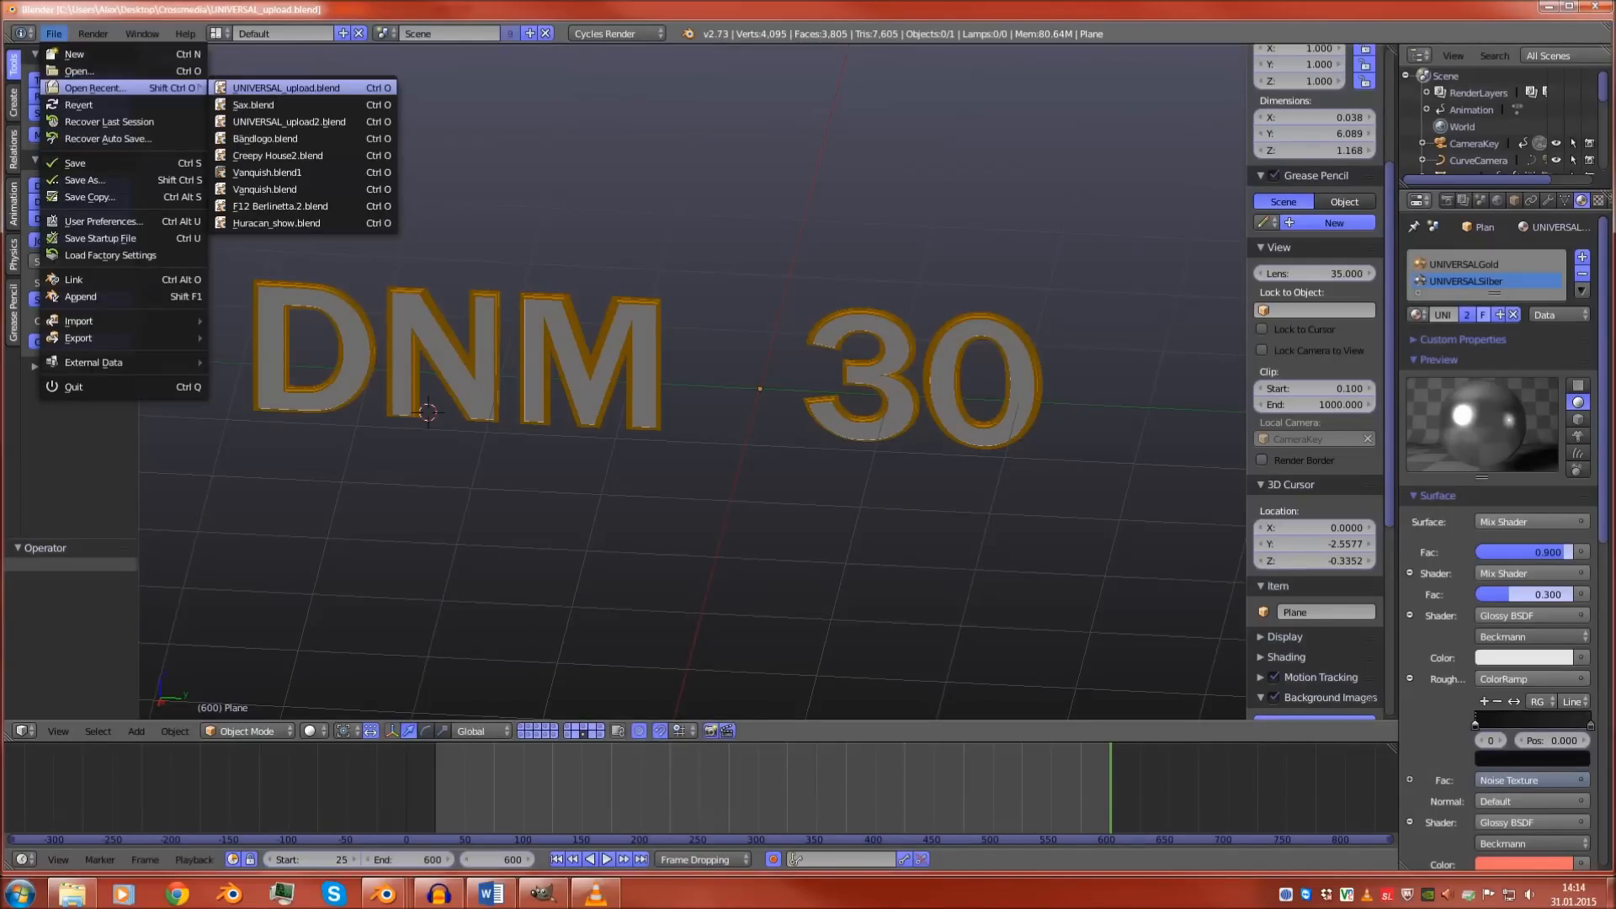
click(286, 87)
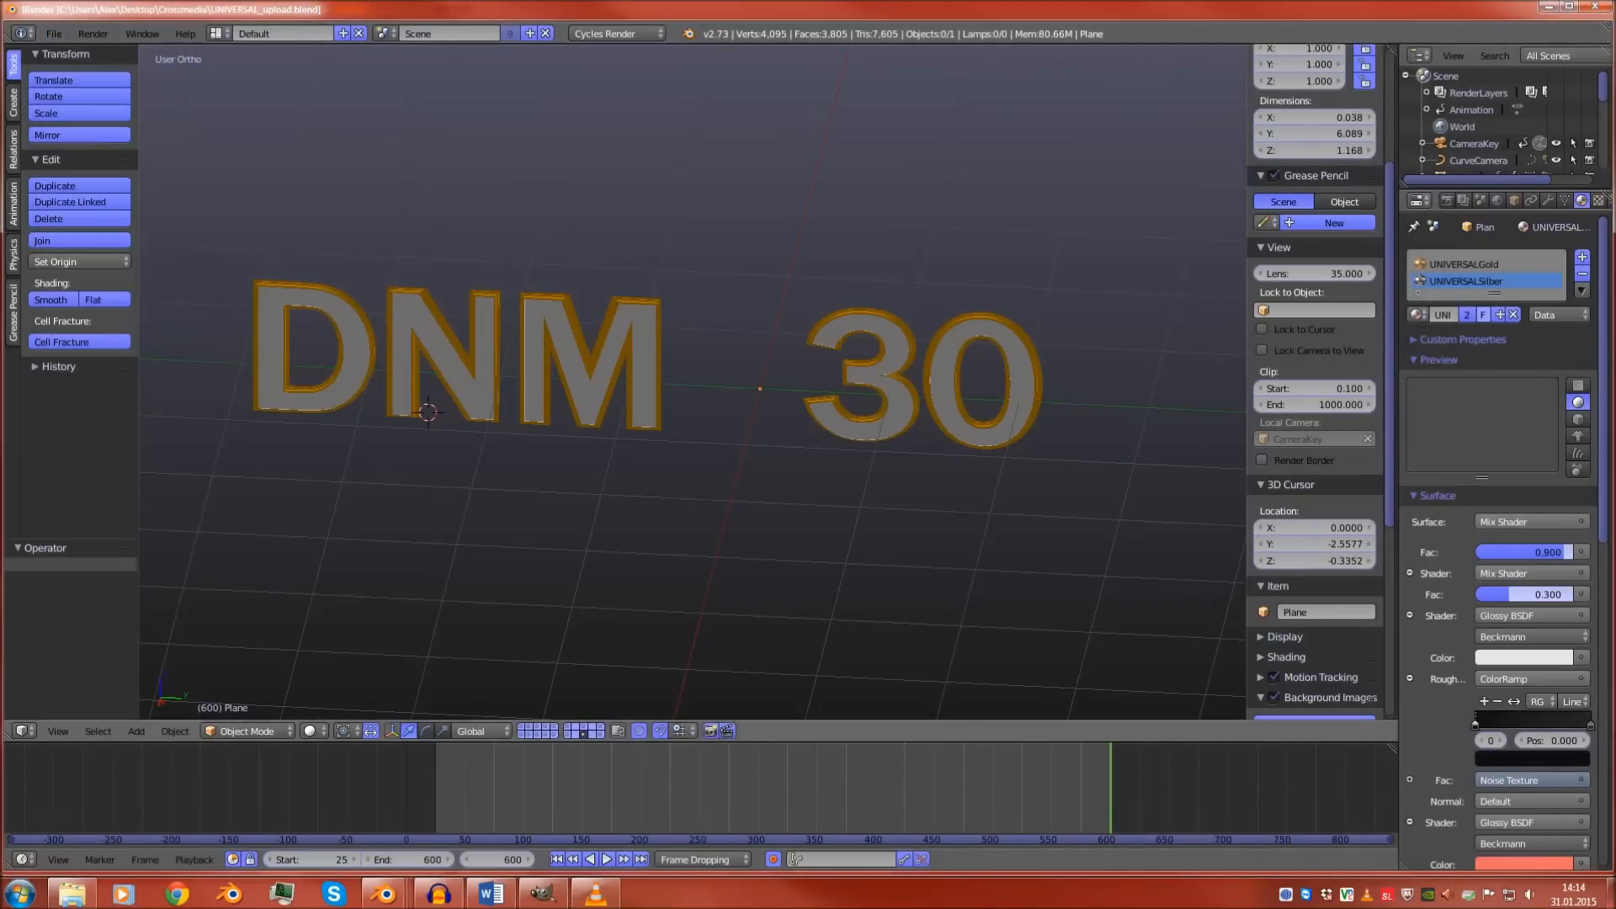
middle_drag(657, 396, 687, 365)
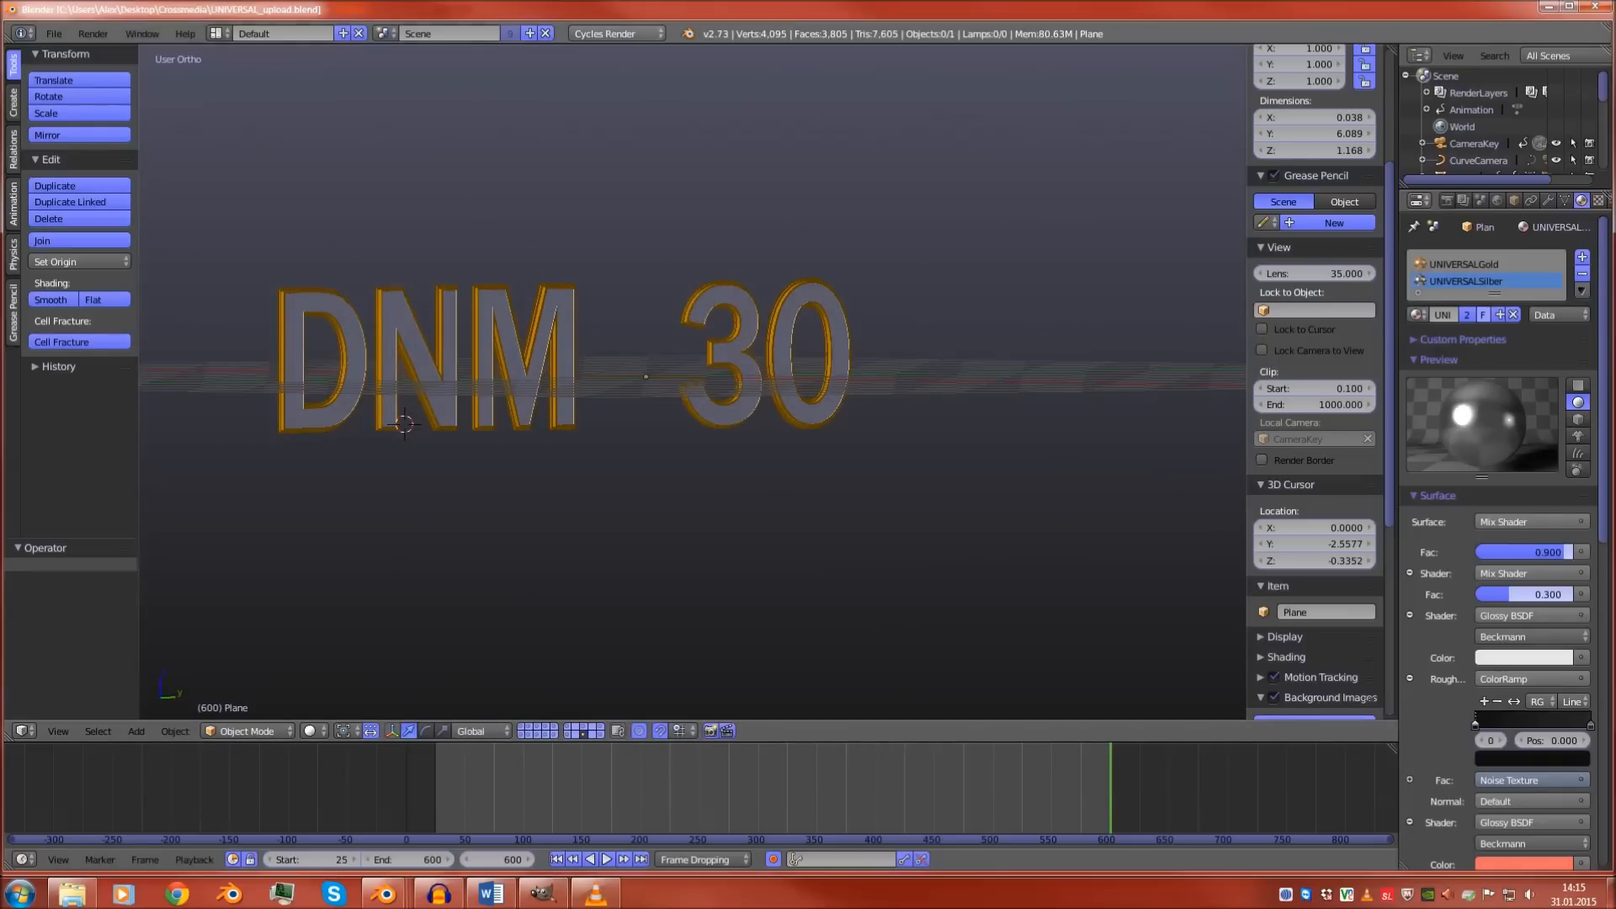
middle_drag(690, 378, 665, 453)
Switch to the working file's window and examine the black DNMN3000 copy from another angle
mouse_move(385, 895)
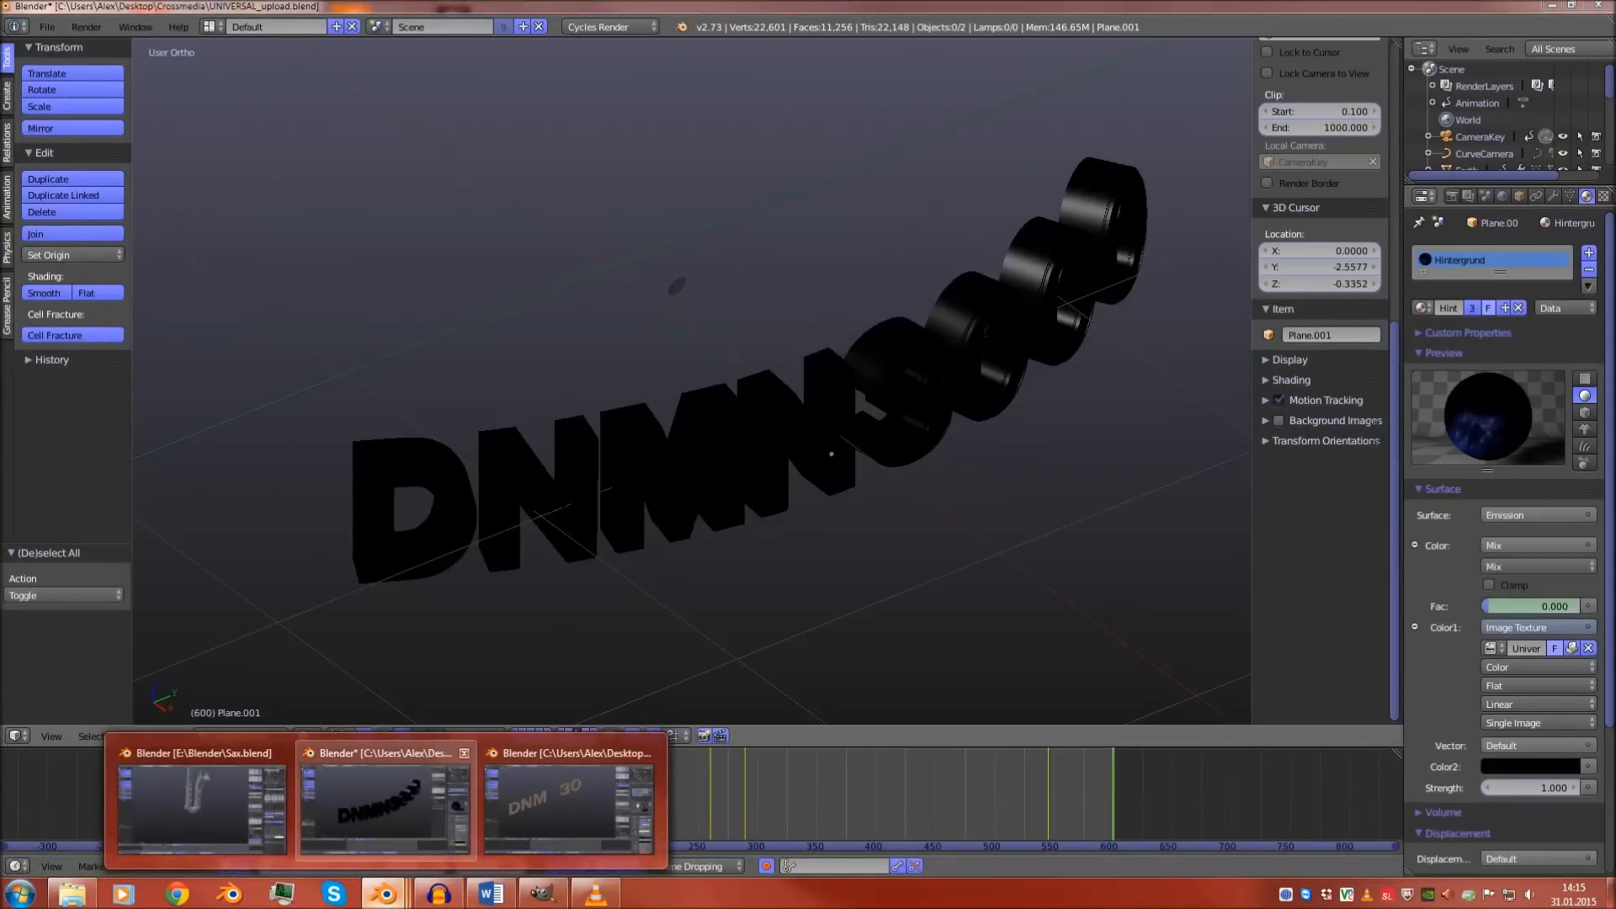
click(387, 804)
middle_drag(665, 471, 595, 472)
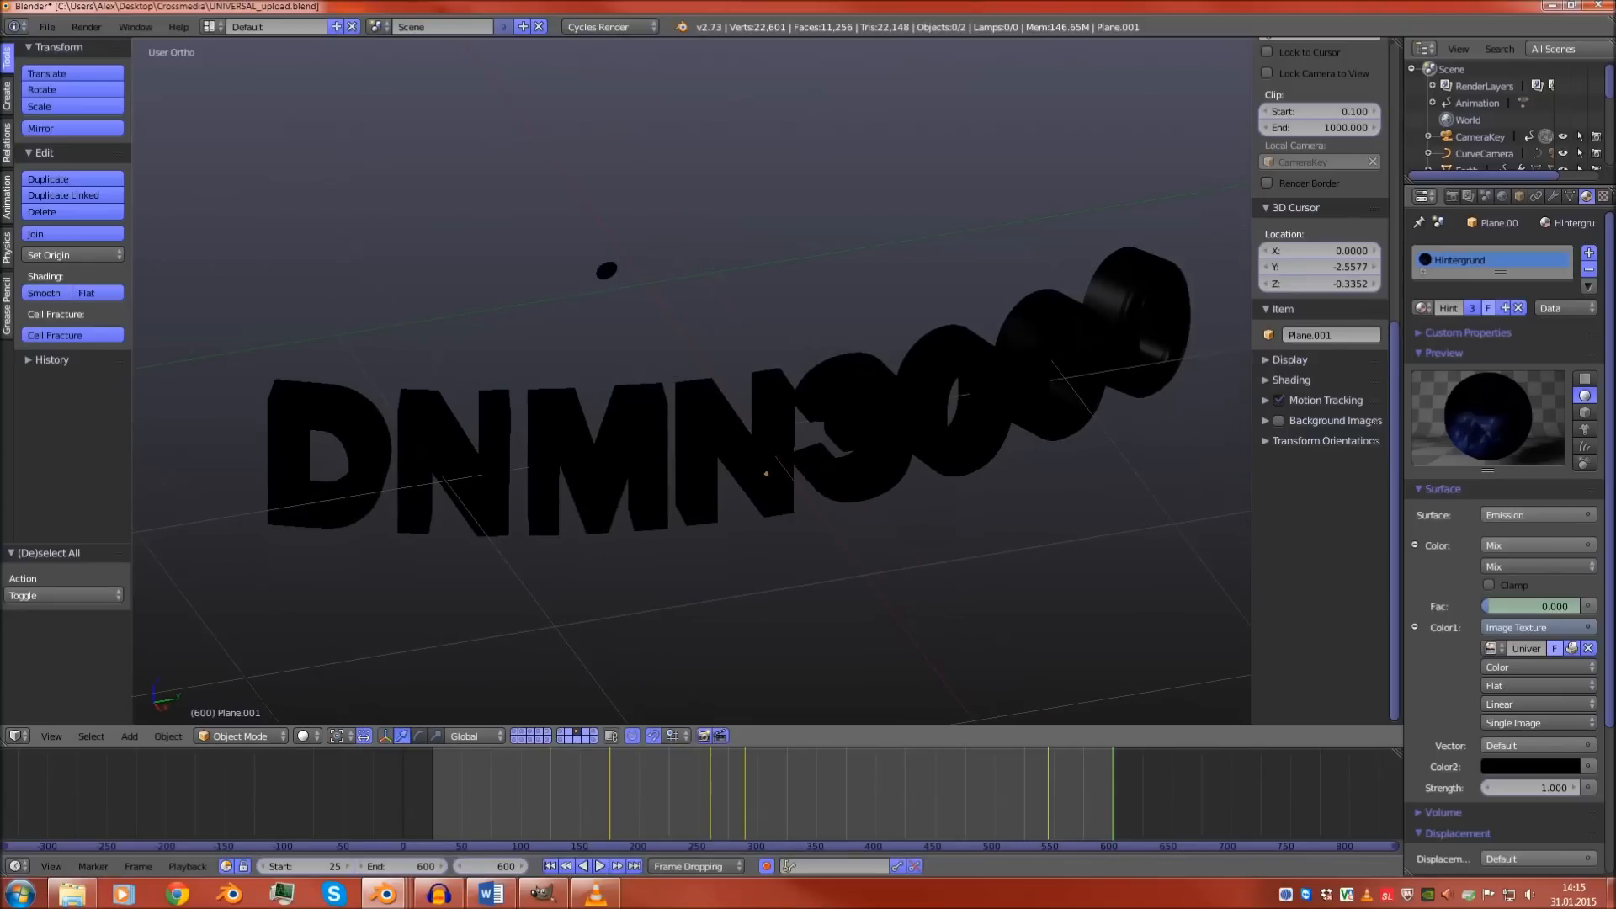
Switch to the reference scene's window, select the gold and silver UNIVERSAL title and examine it close up
mouse_move(387, 894)
click(569, 804)
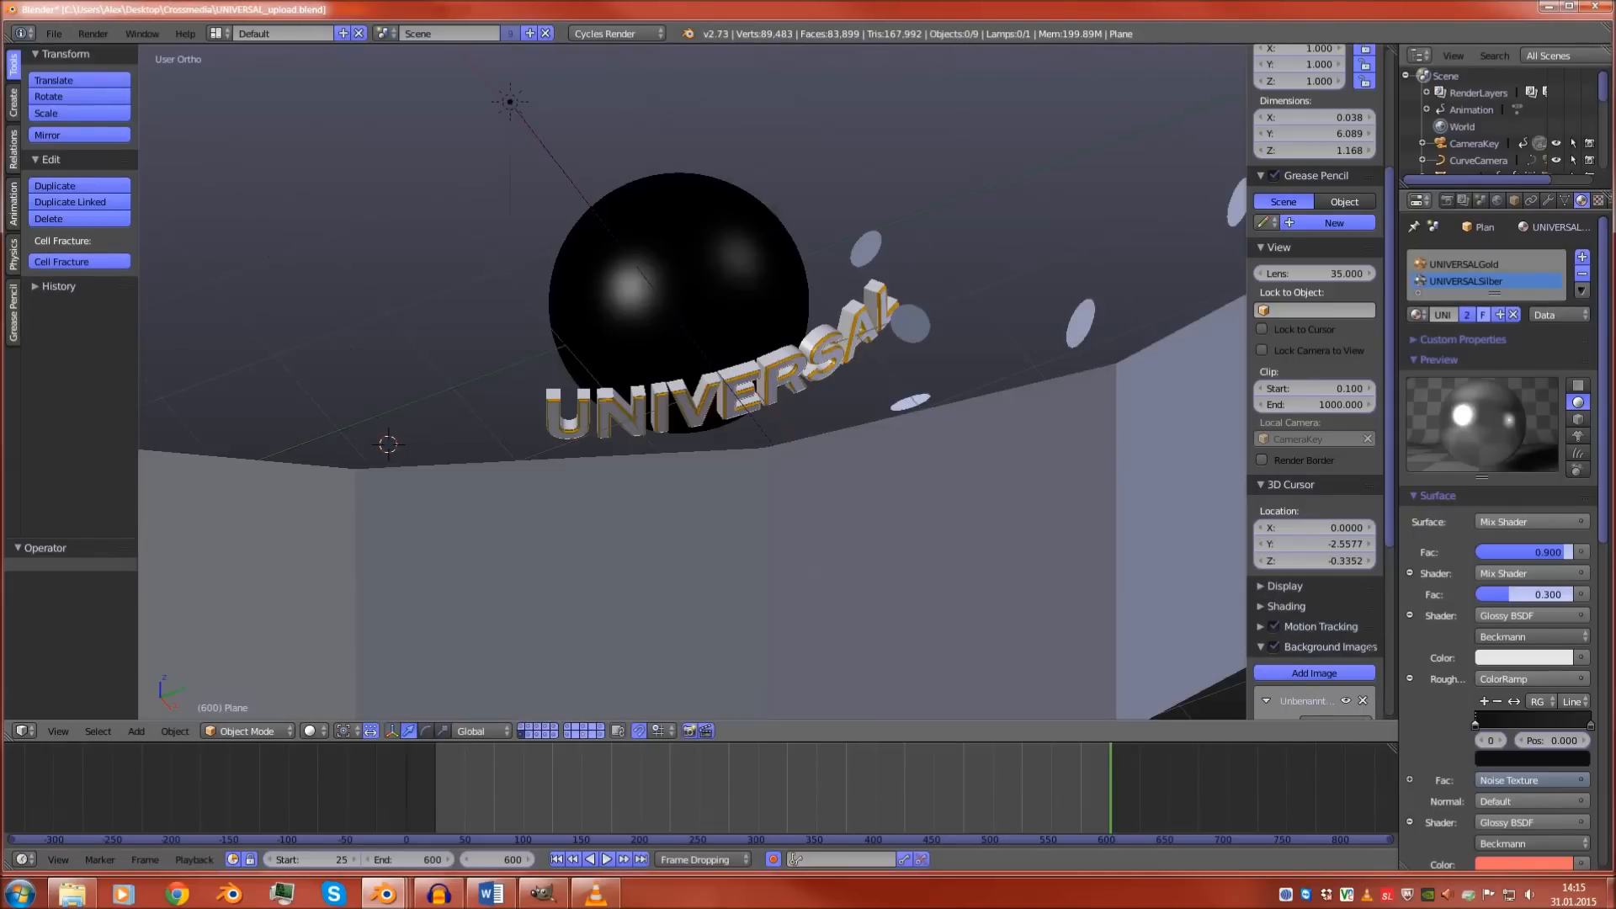
right_click(743, 396)
scroll(743, 396, up, 4)
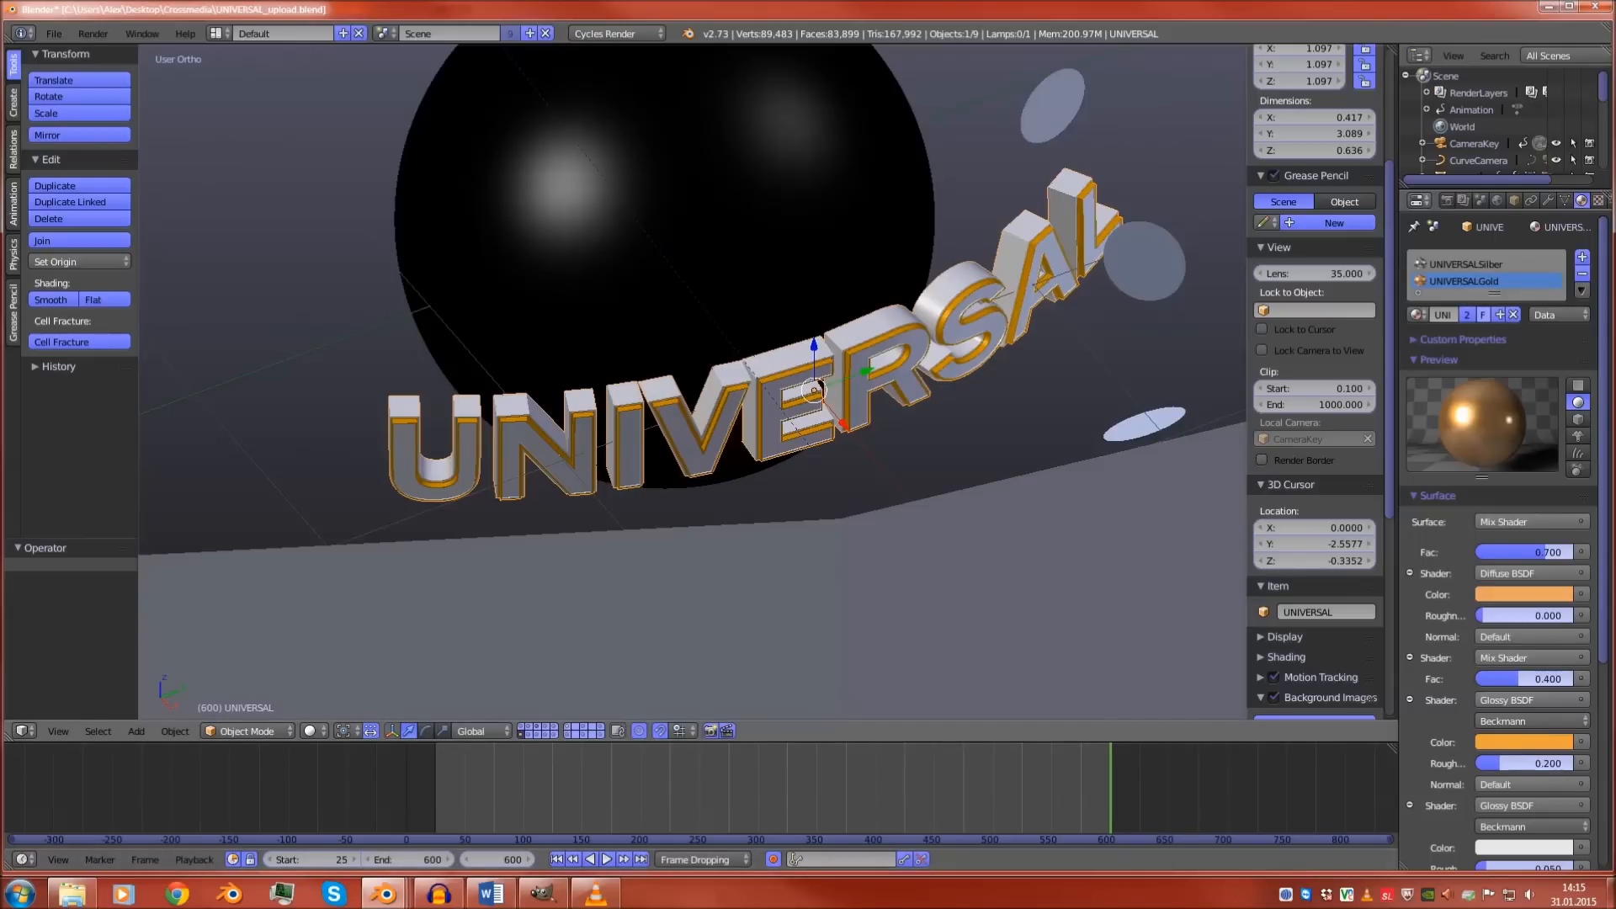
scroll(692, 380, down, 5)
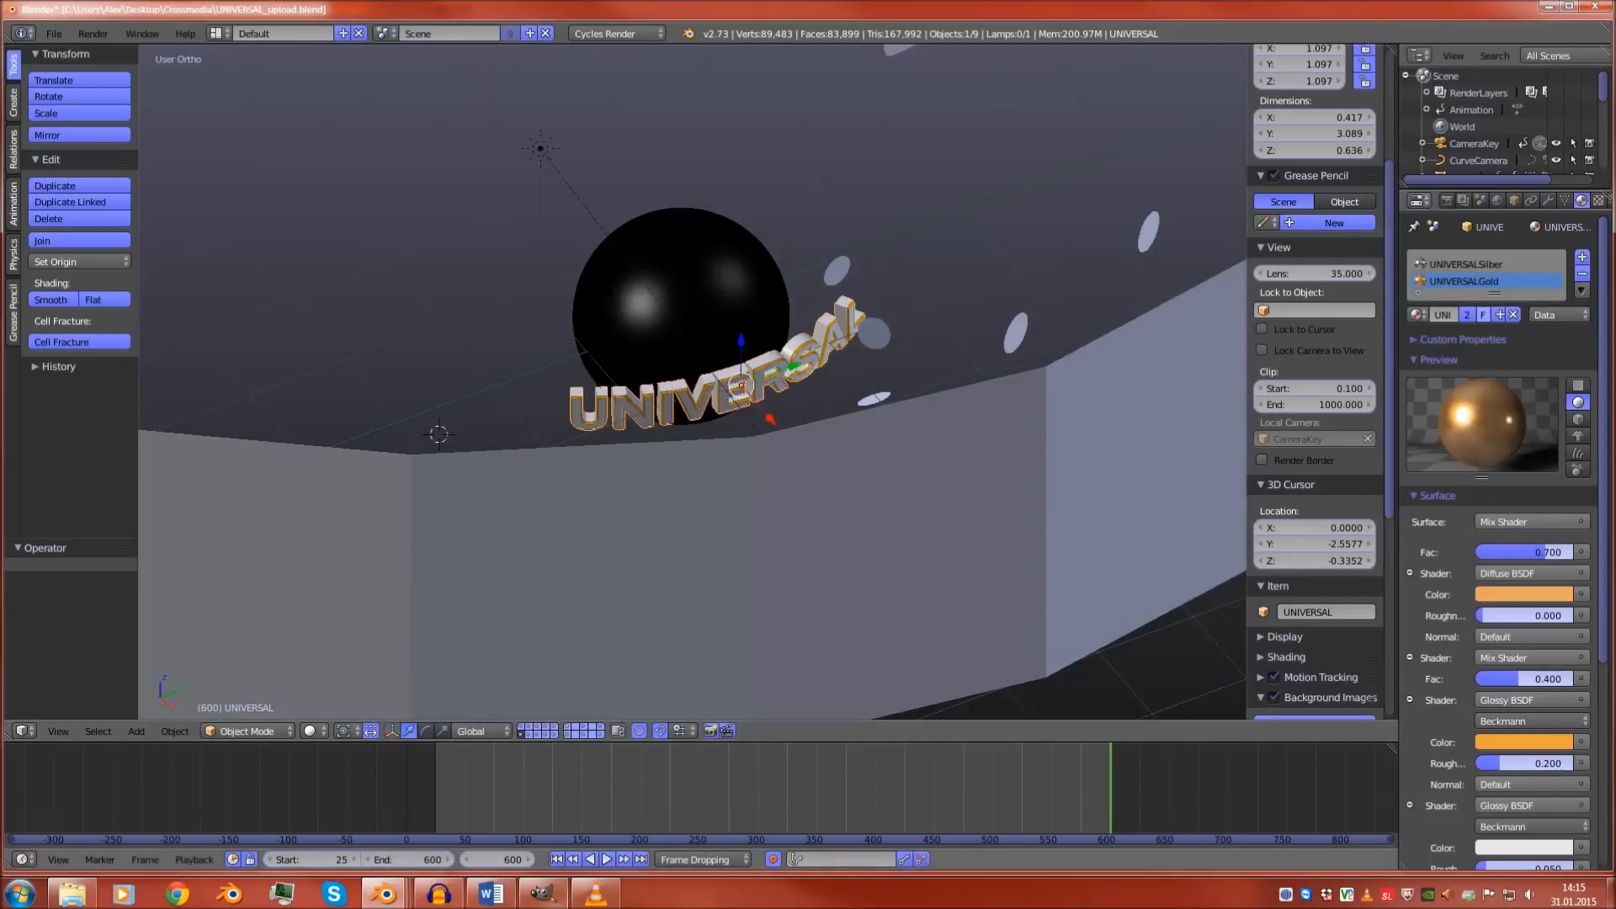
Return to the working file and move the gold and silver DNMN3000 lettering to layers 8 and 15
mouse_move(383, 895)
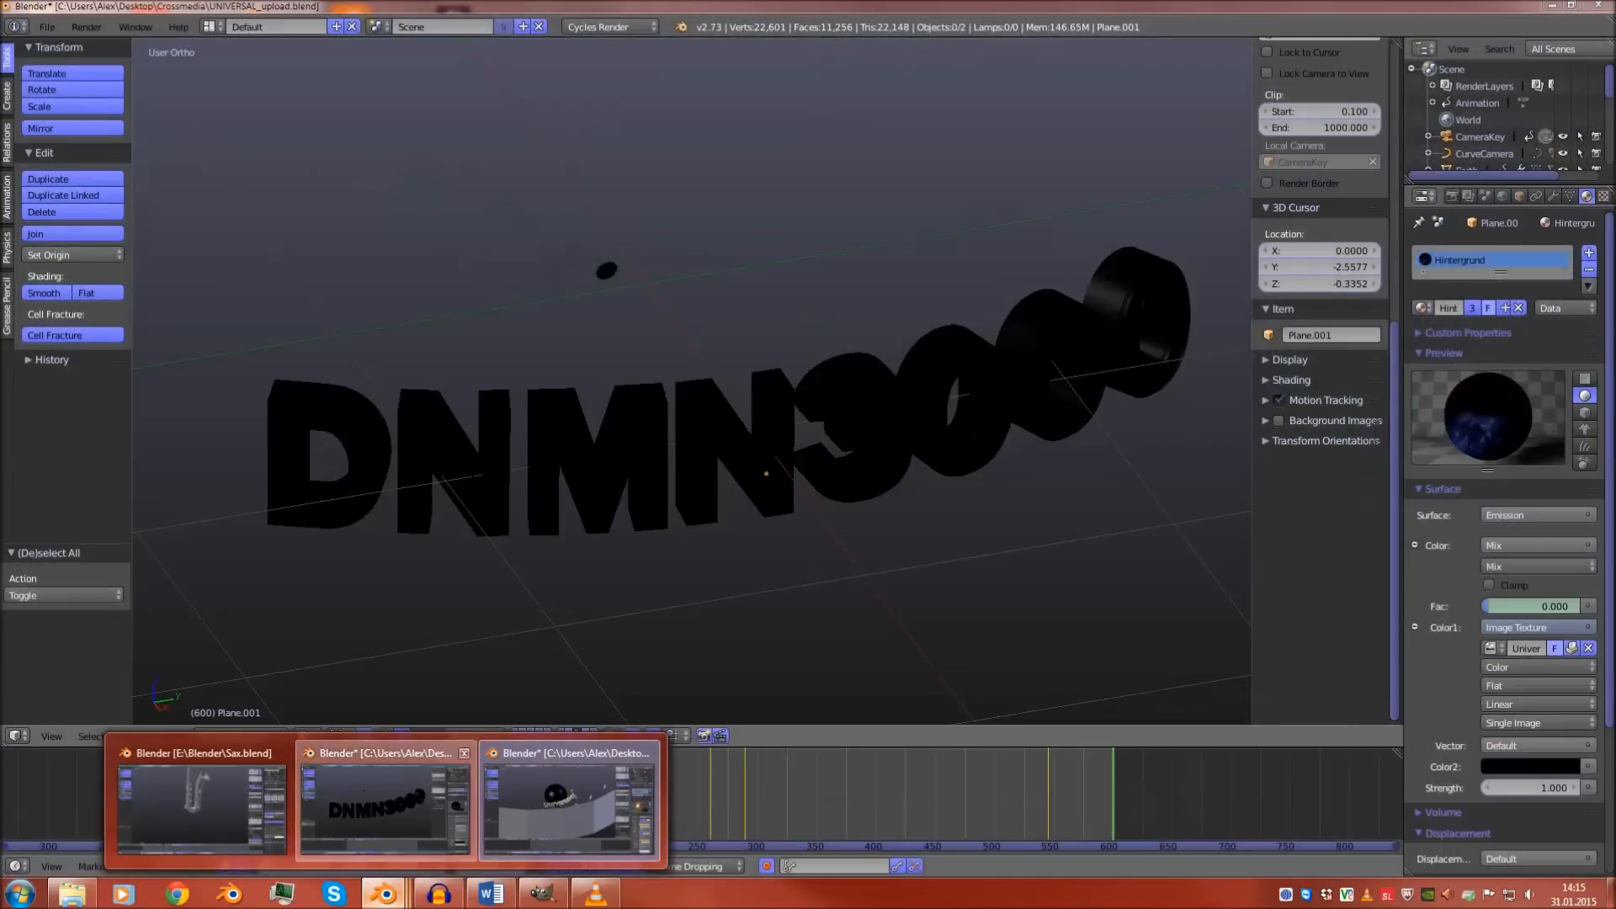
click(385, 804)
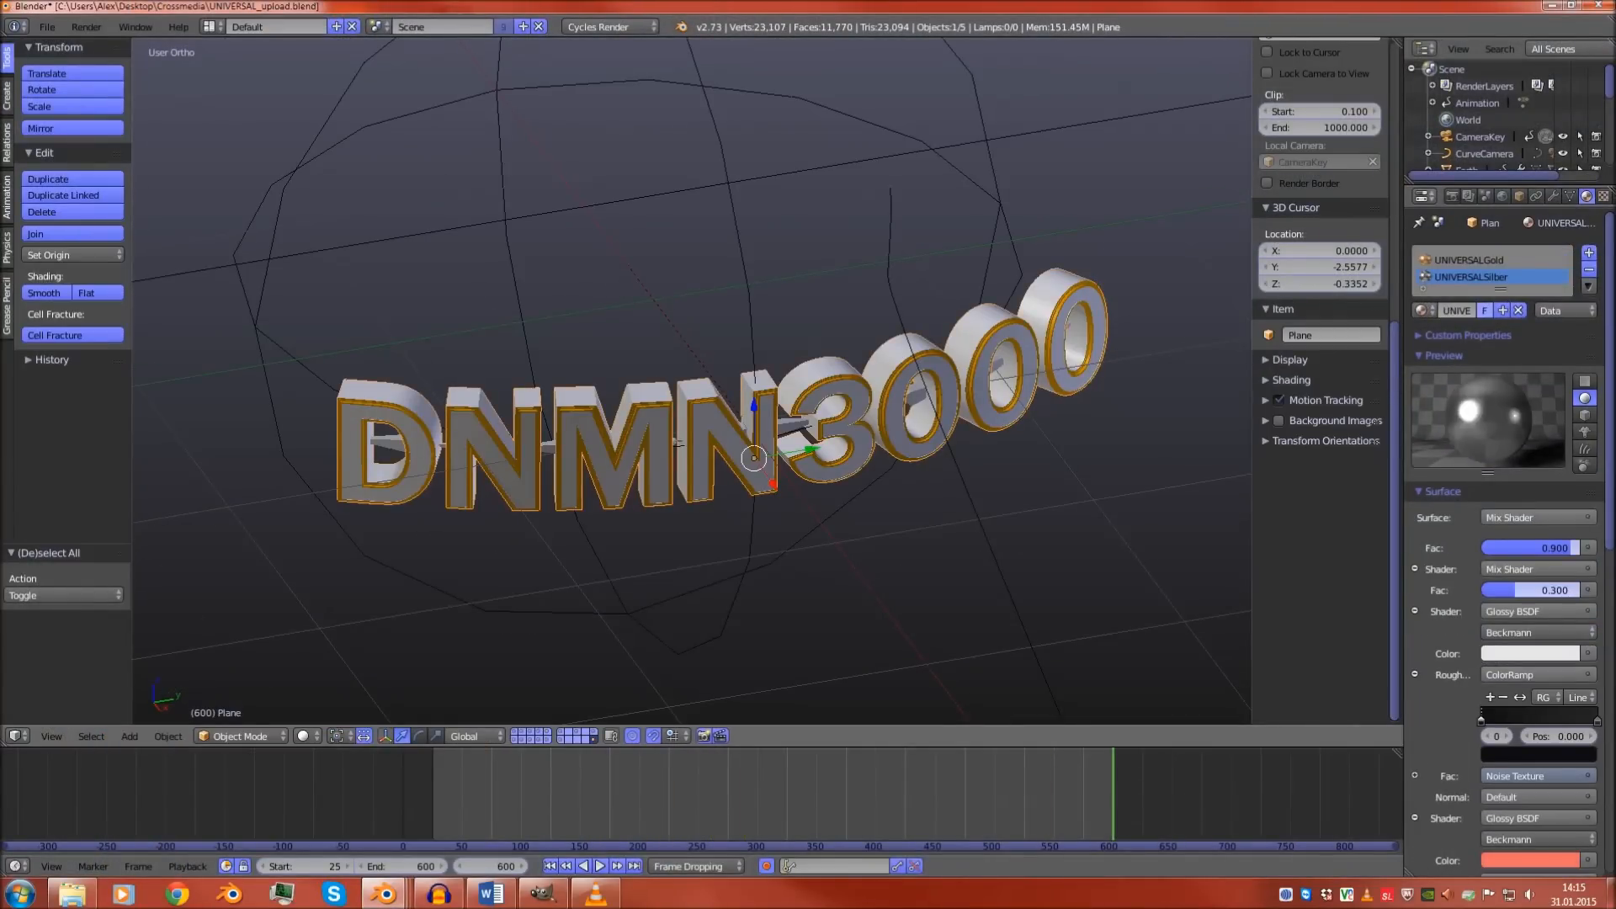
key(m)
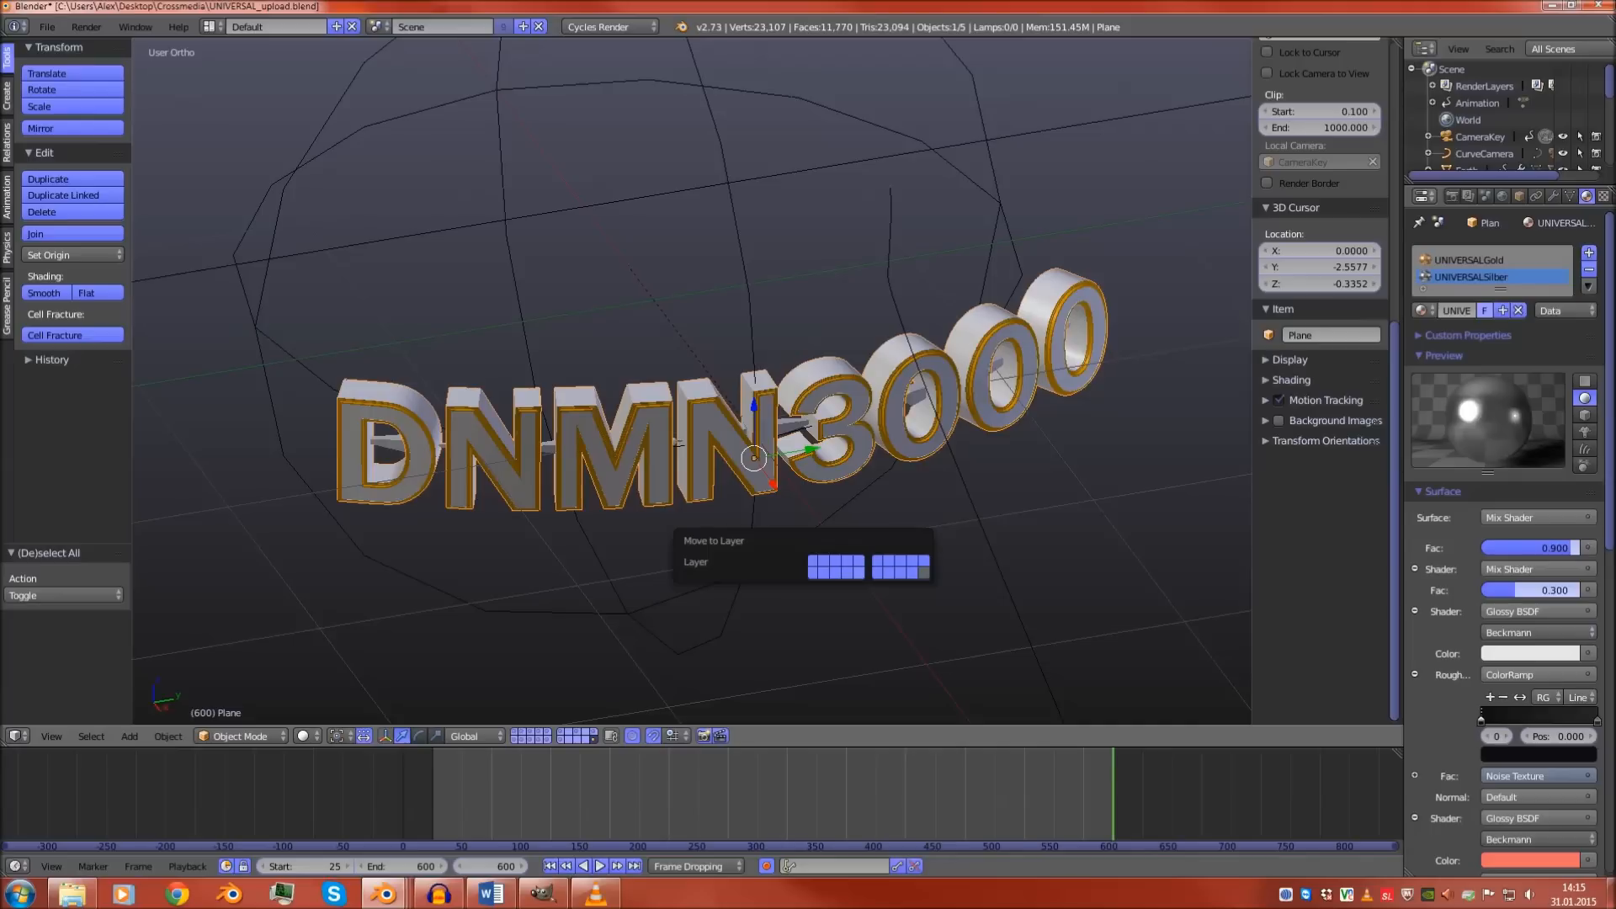
click(859, 573)
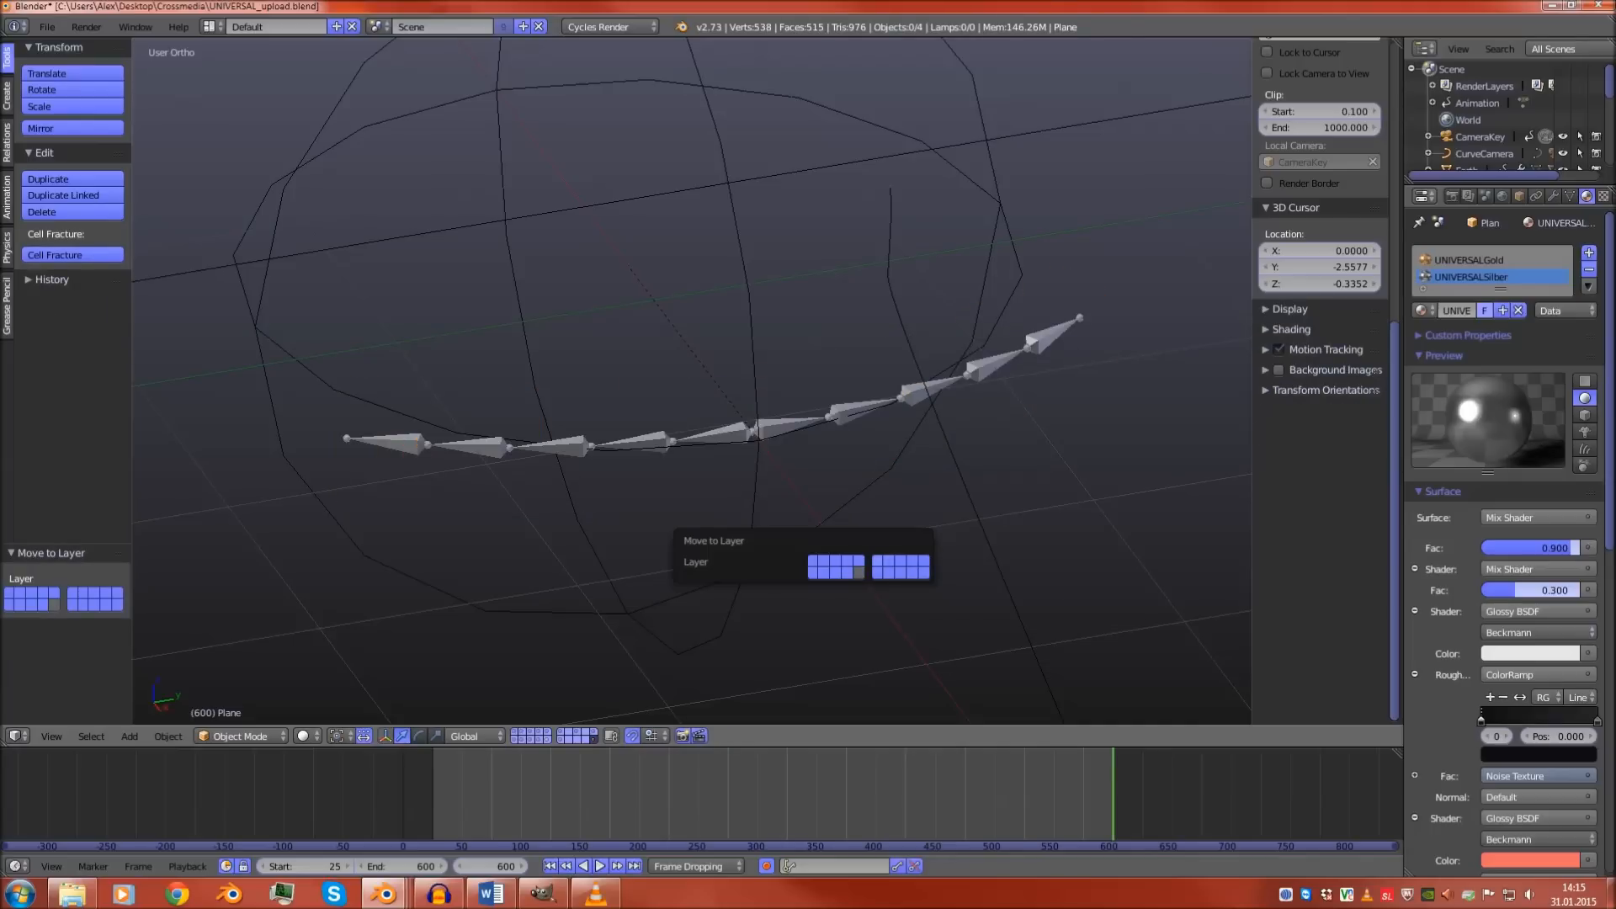
shift+click(901, 561)
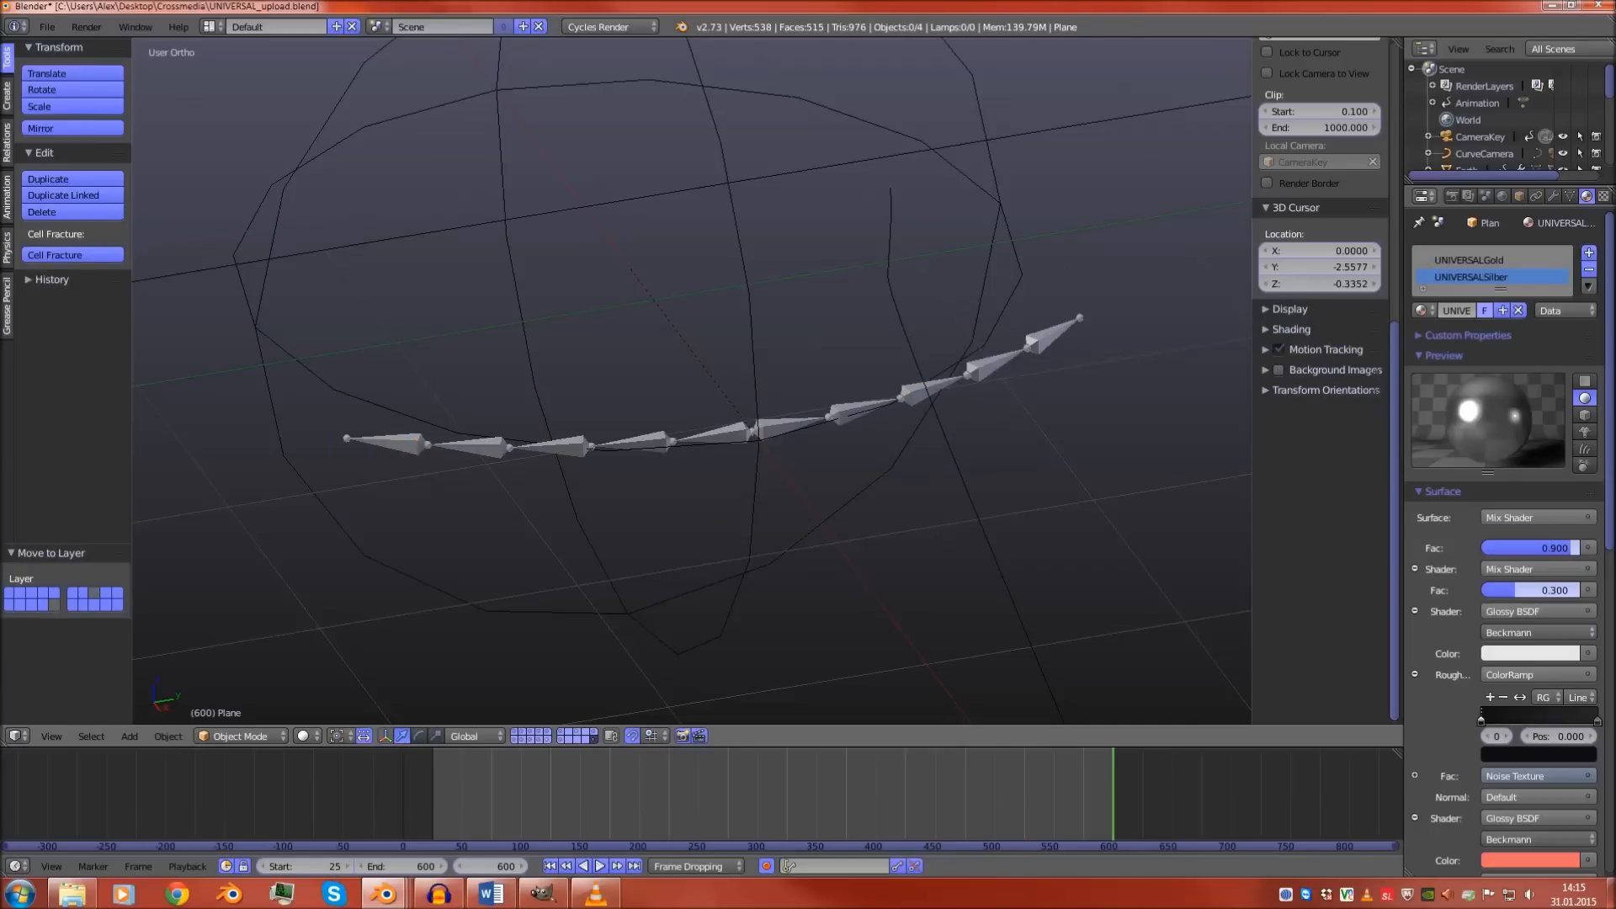
Check the UNIVERSAL title in the reference scene's window again, and return to the working file
mouse_move(383, 894)
click(386, 800)
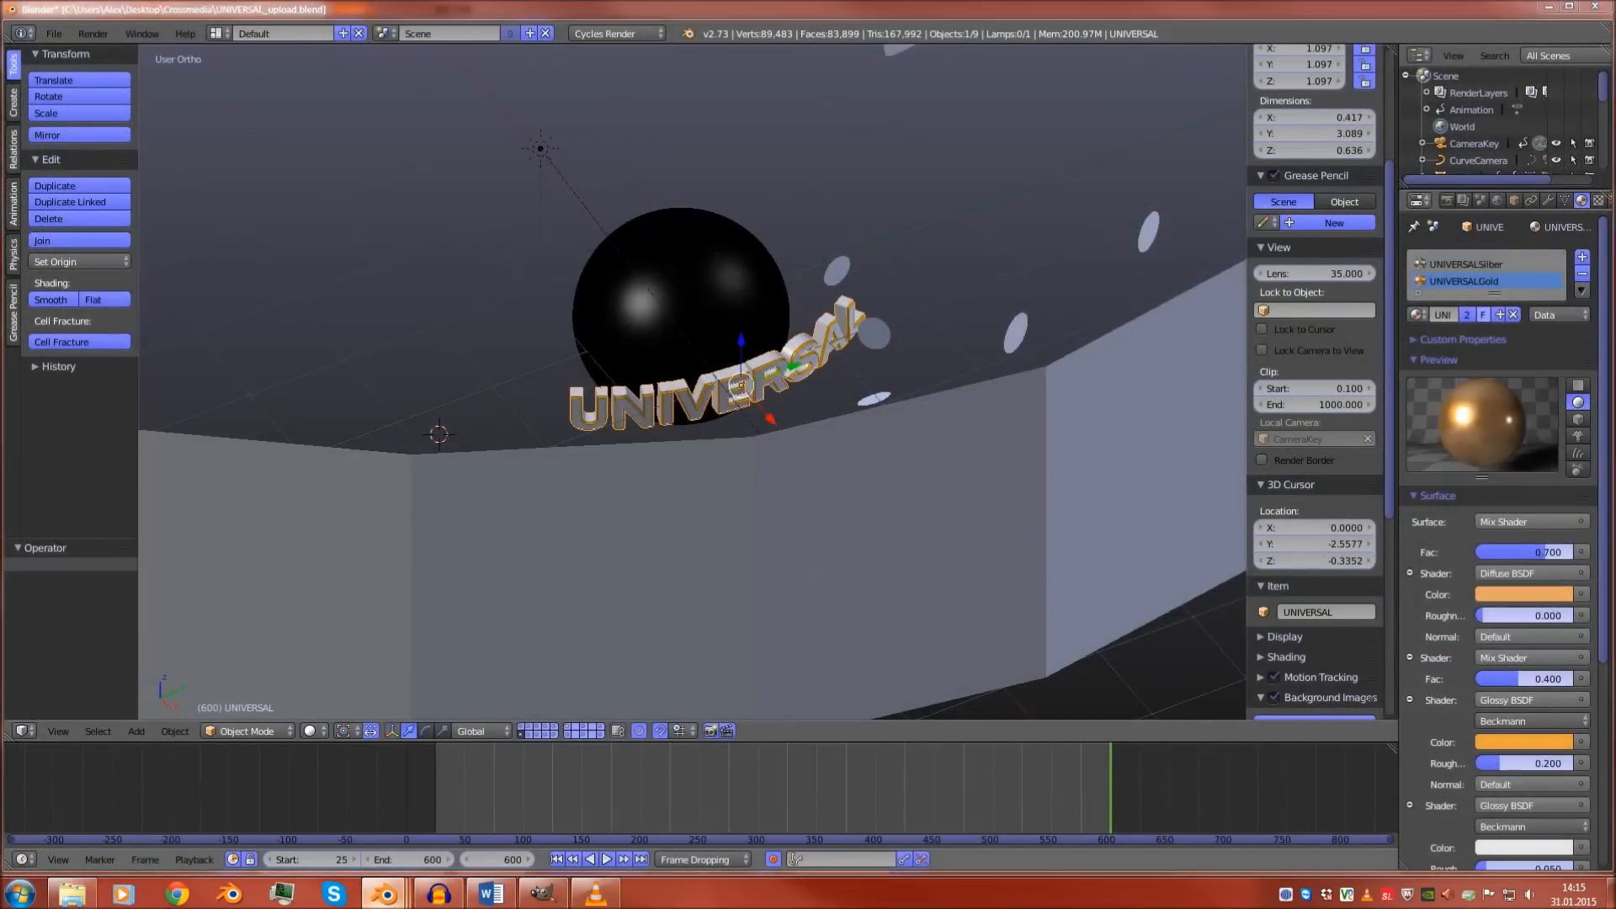
mouse_move(383, 894)
click(575, 800)
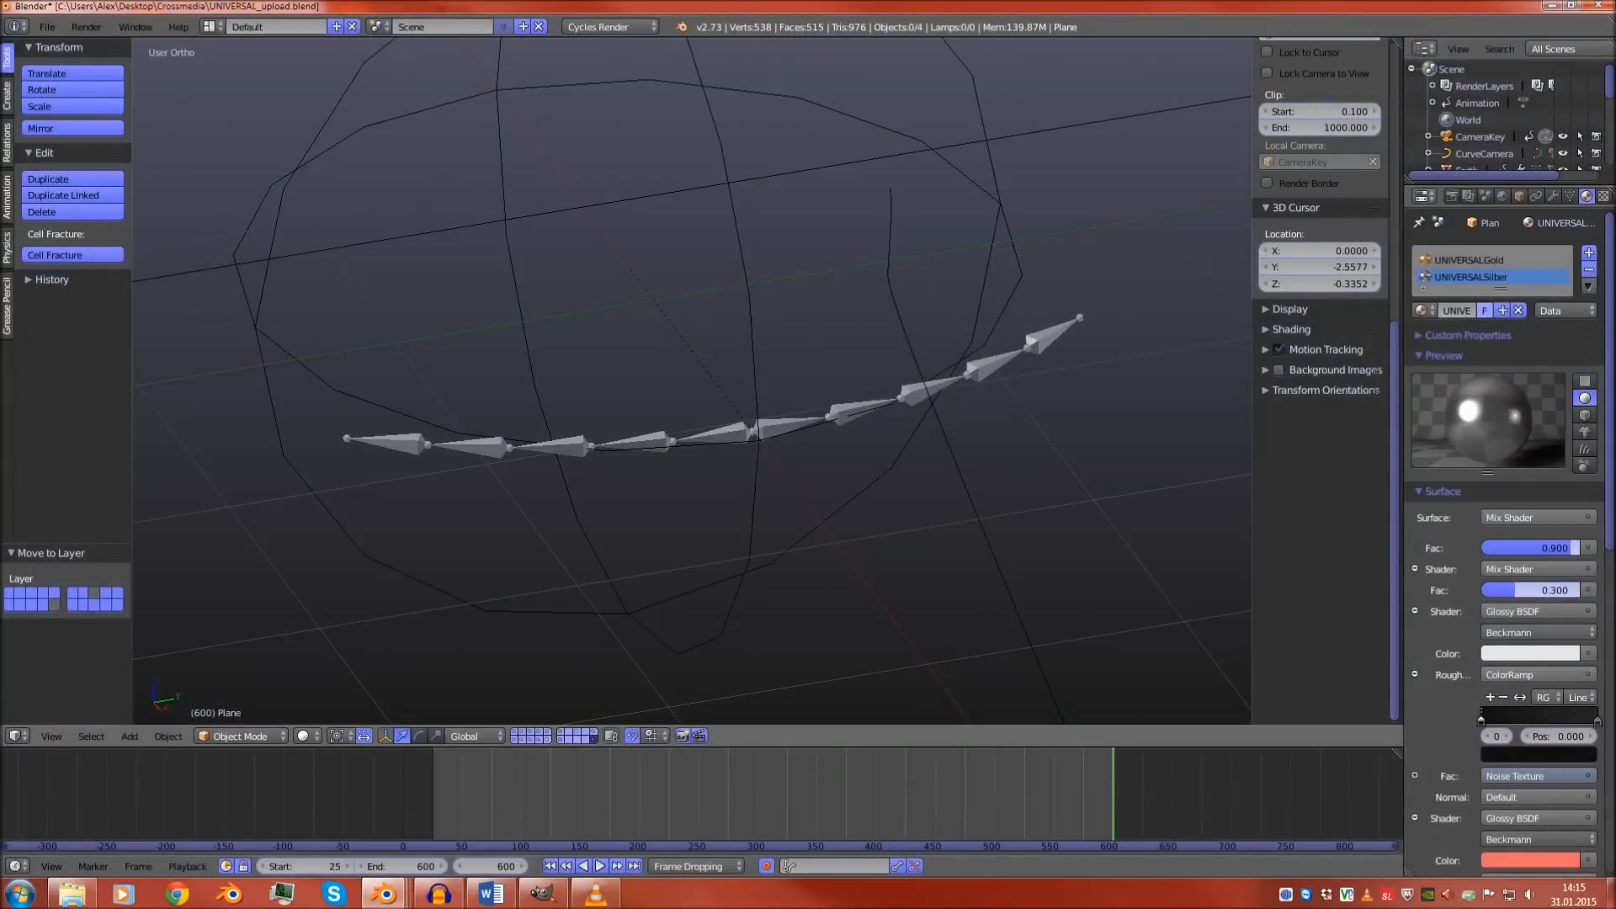
Display layer 8 and reassign the gold and silver DNMN3000 lettering to layers 6 and 11 only
key(8)
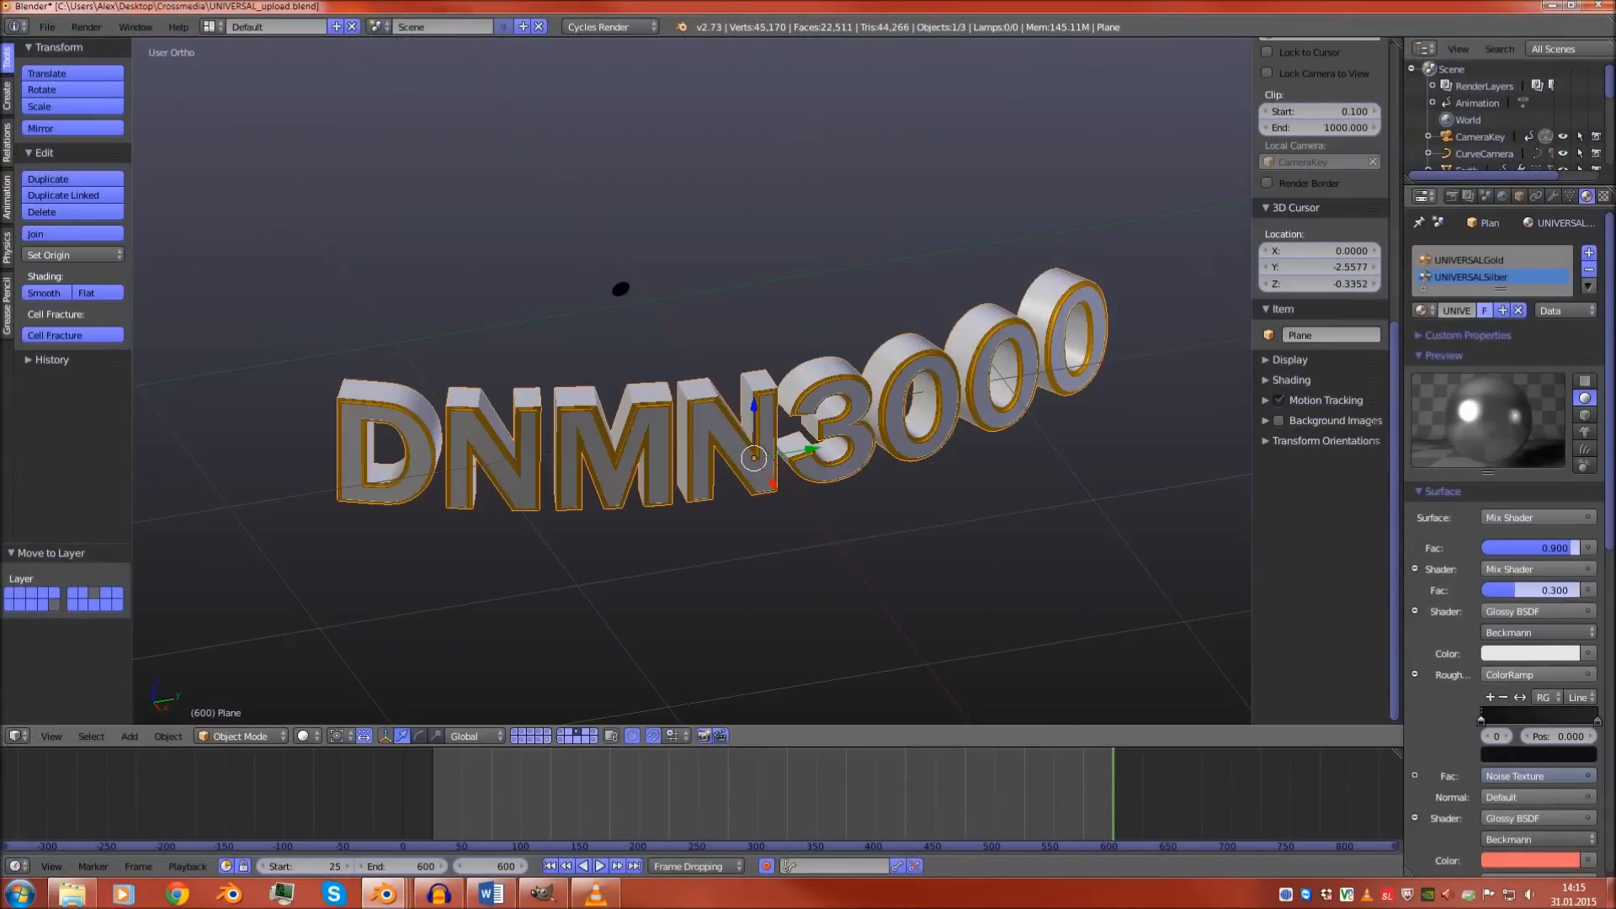
key(m)
shift+click(873, 584)
shift+click(809, 595)
shift+click(856, 596)
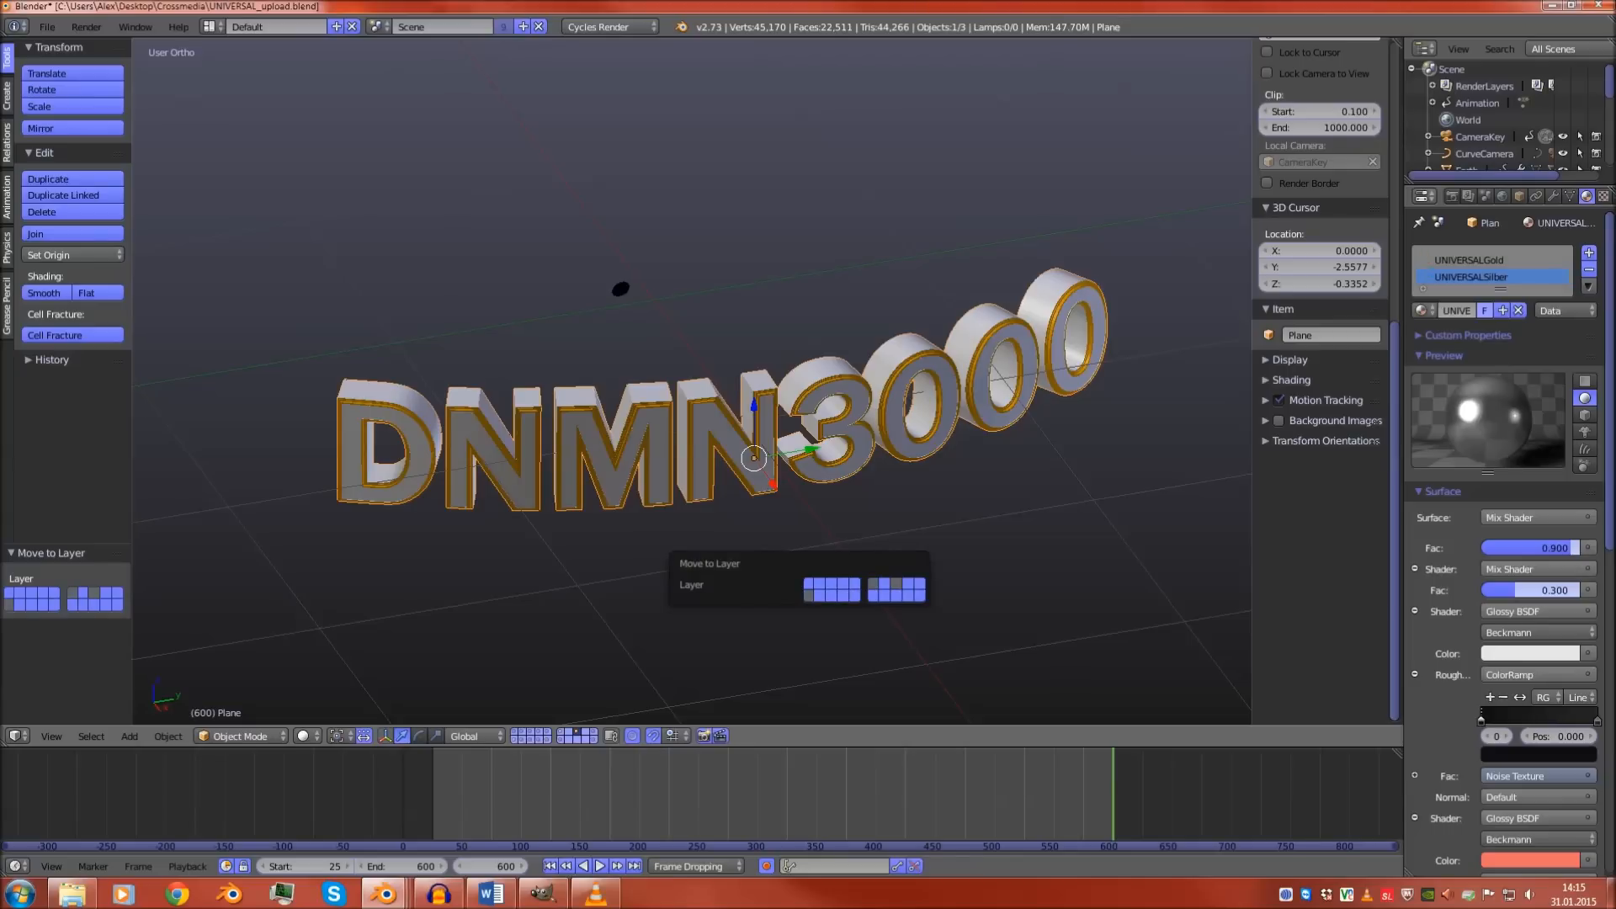
shift+click(896, 583)
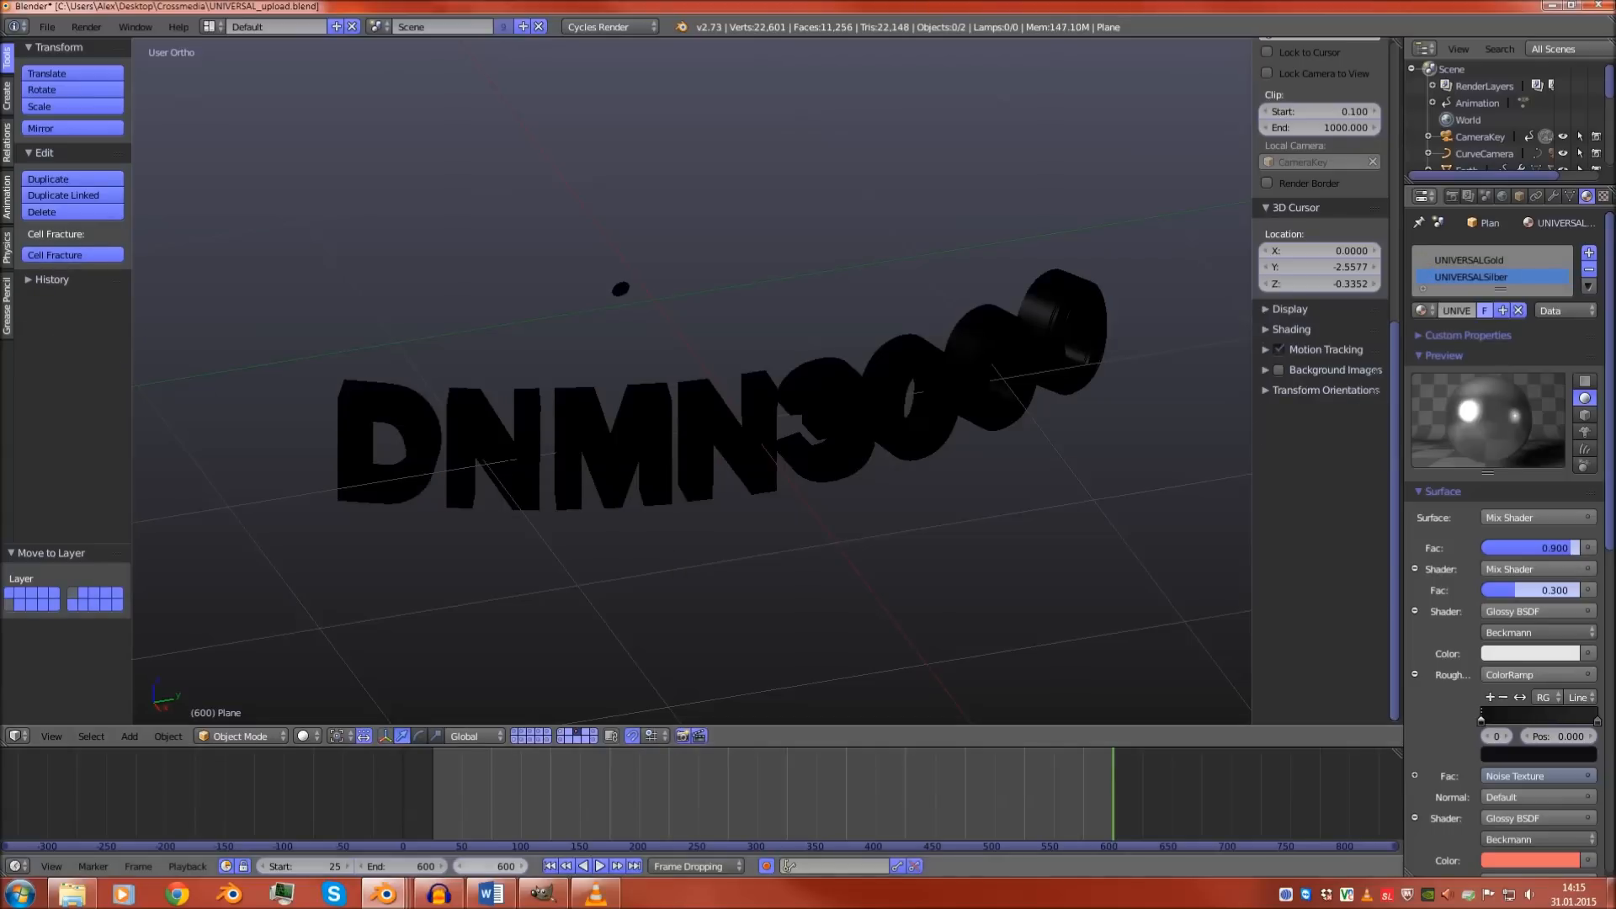
Compare once more with the UNIVERSAL title in the reference scene's window, and return to the working file
click(384, 895)
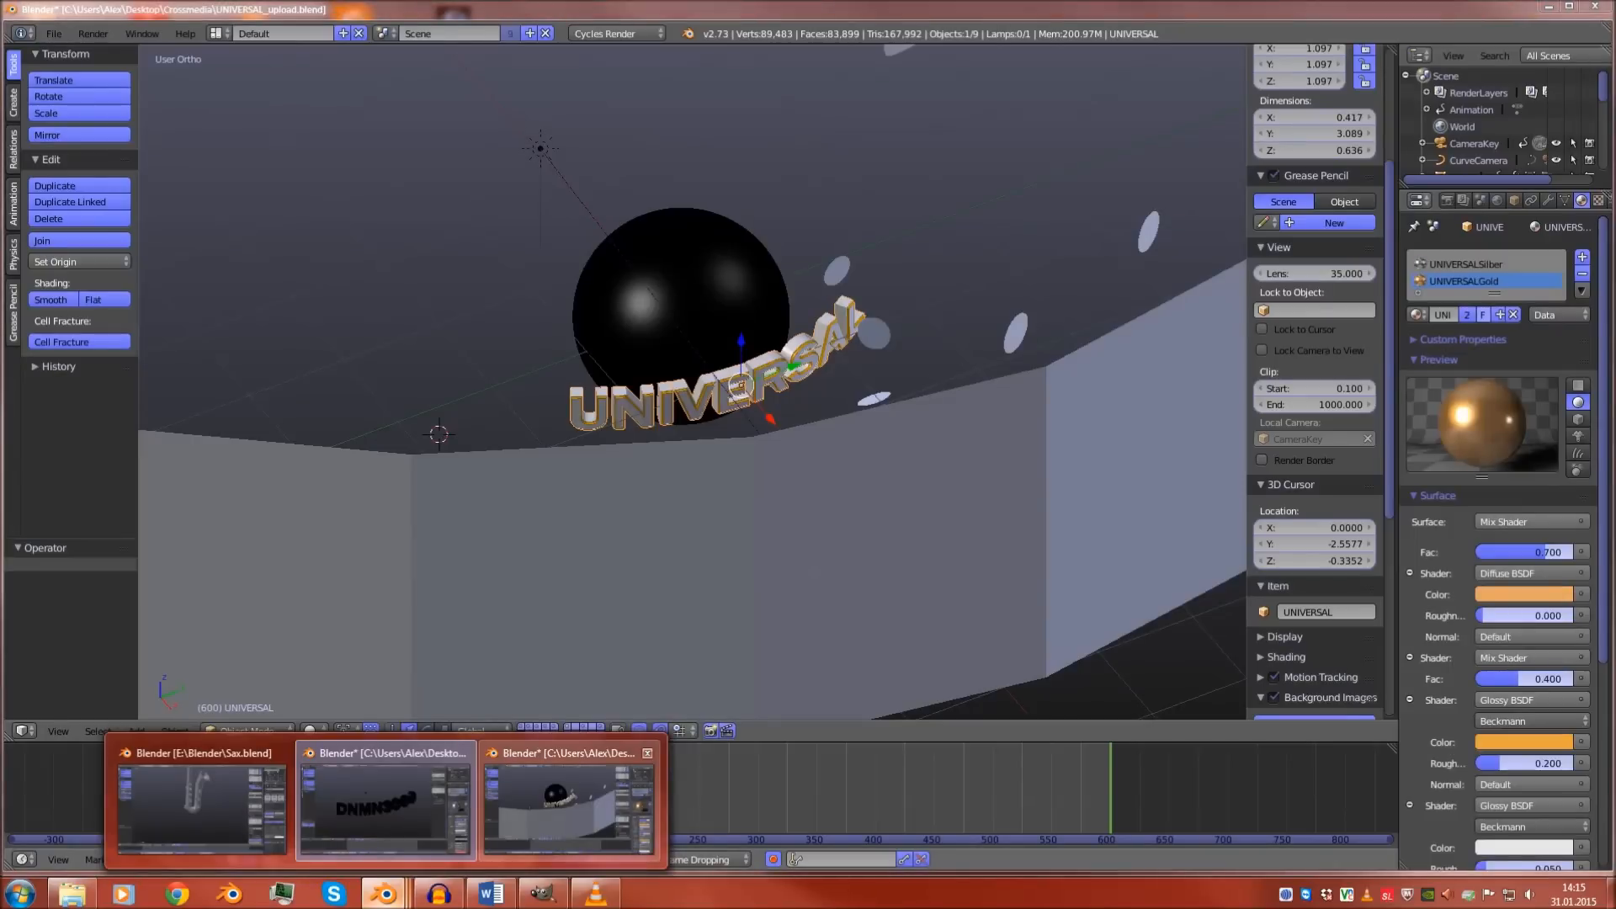
click(569, 806)
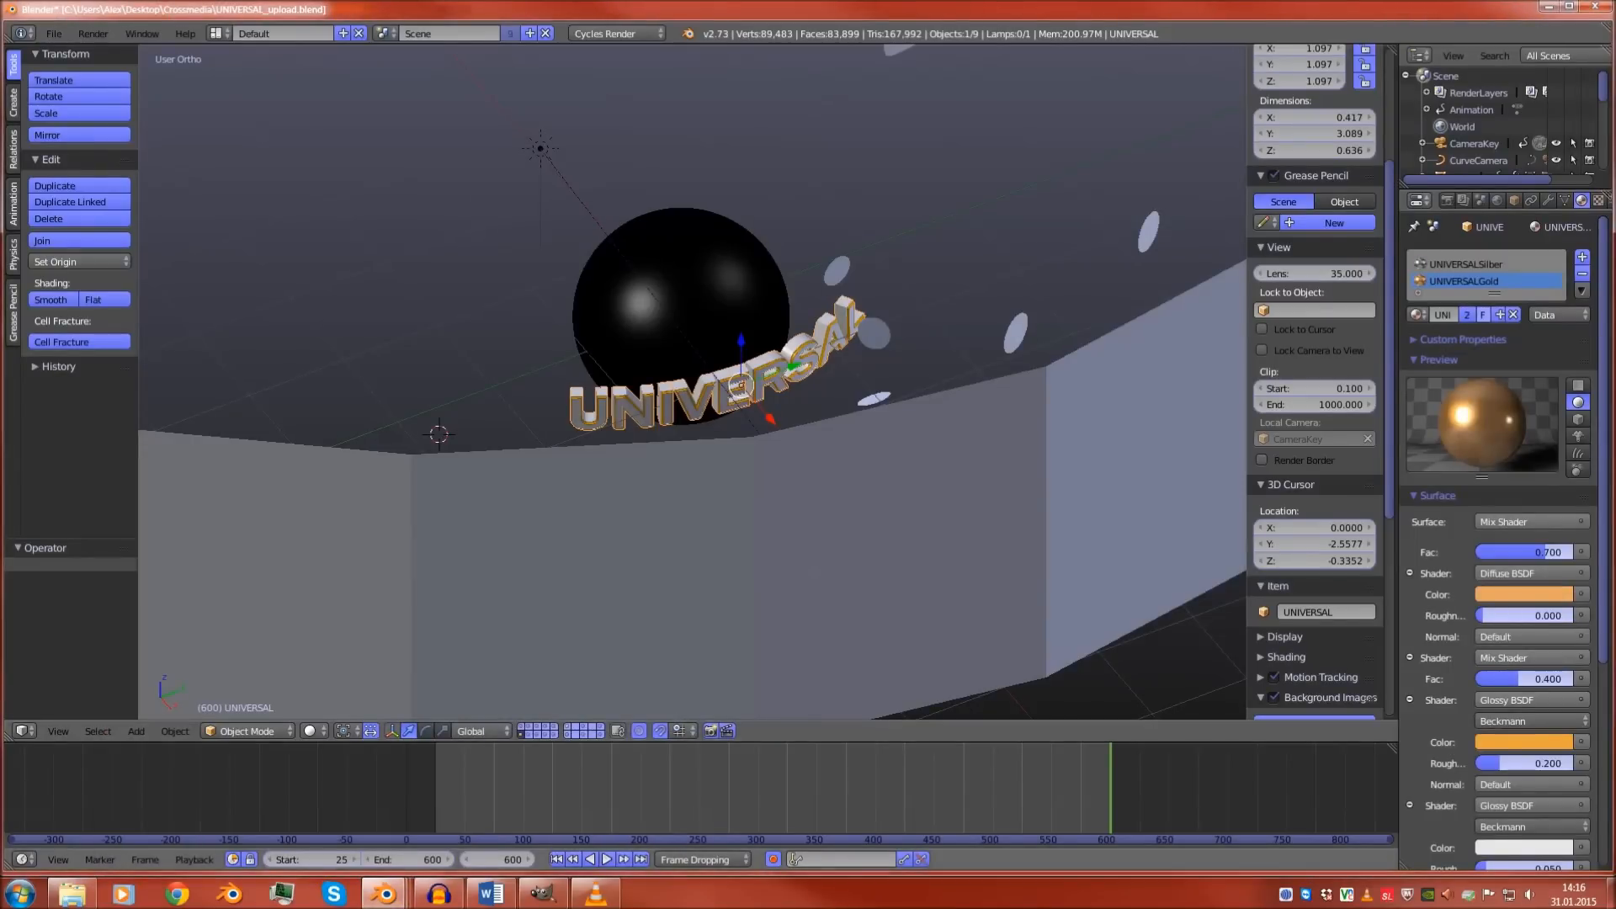
click(384, 894)
click(384, 806)
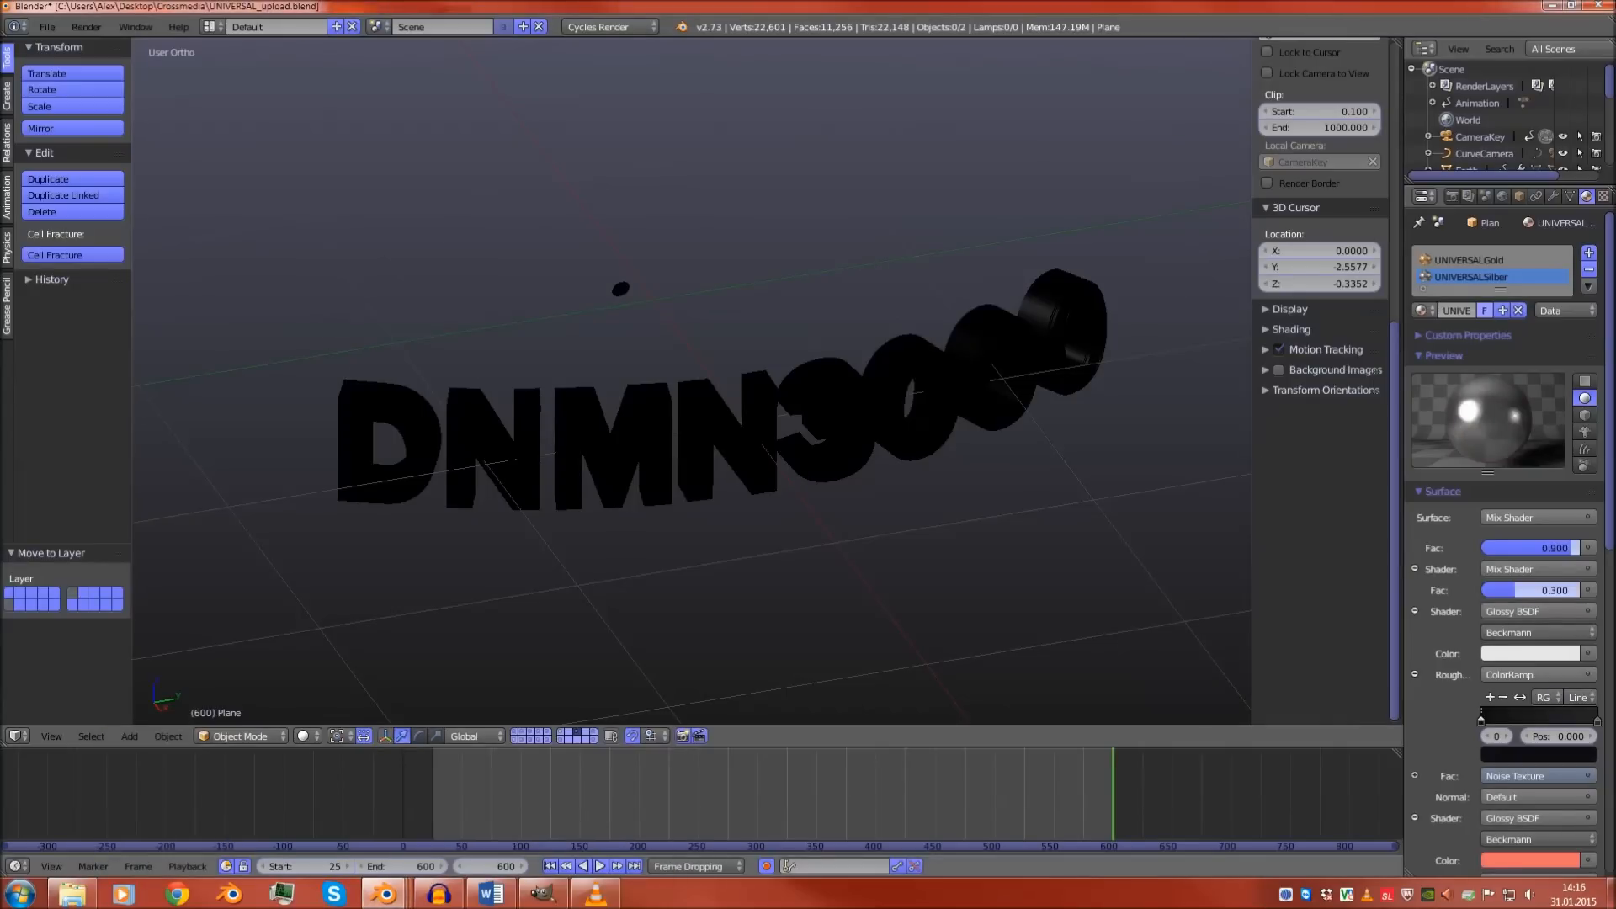
Display only layer 6, clear the selection and examine the DNMN3000 lettering on it
click(561, 731)
scroll(692, 381, down, 2)
key(a)
middle_drag(692, 336, 741, 226)
scroll(741, 291, up, 3)
Look through the camera at frame 98 with all layers displayed
key(KP_0)
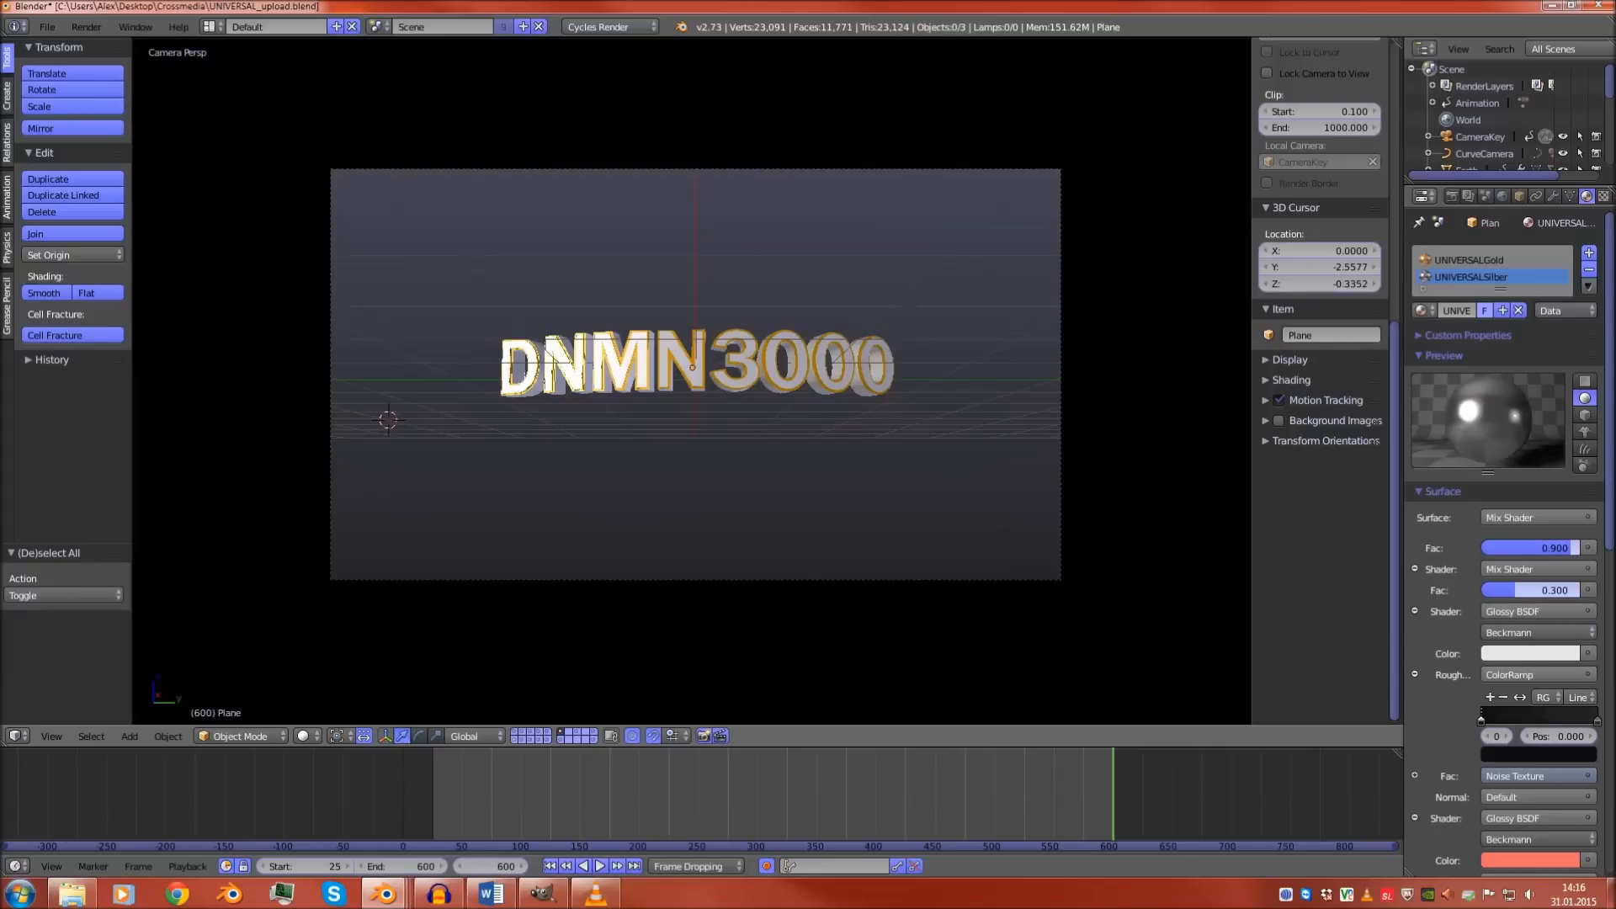
drag(1112, 796, 518, 796)
key(1)
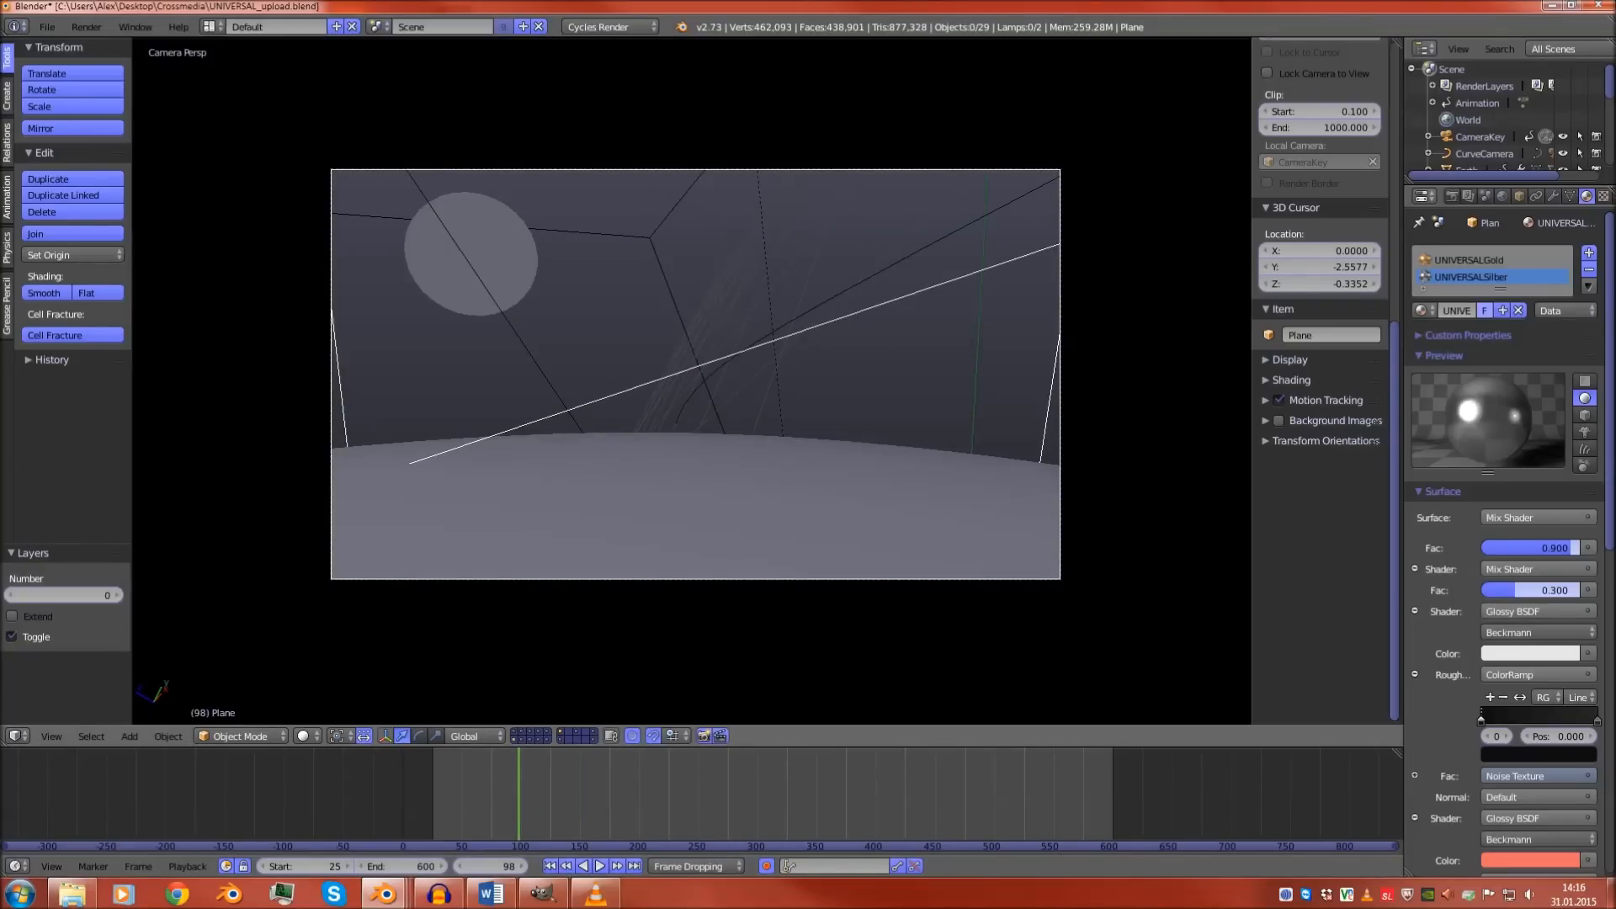
Set the render samples to 50 and save the working file over the existing one
click(1453, 195)
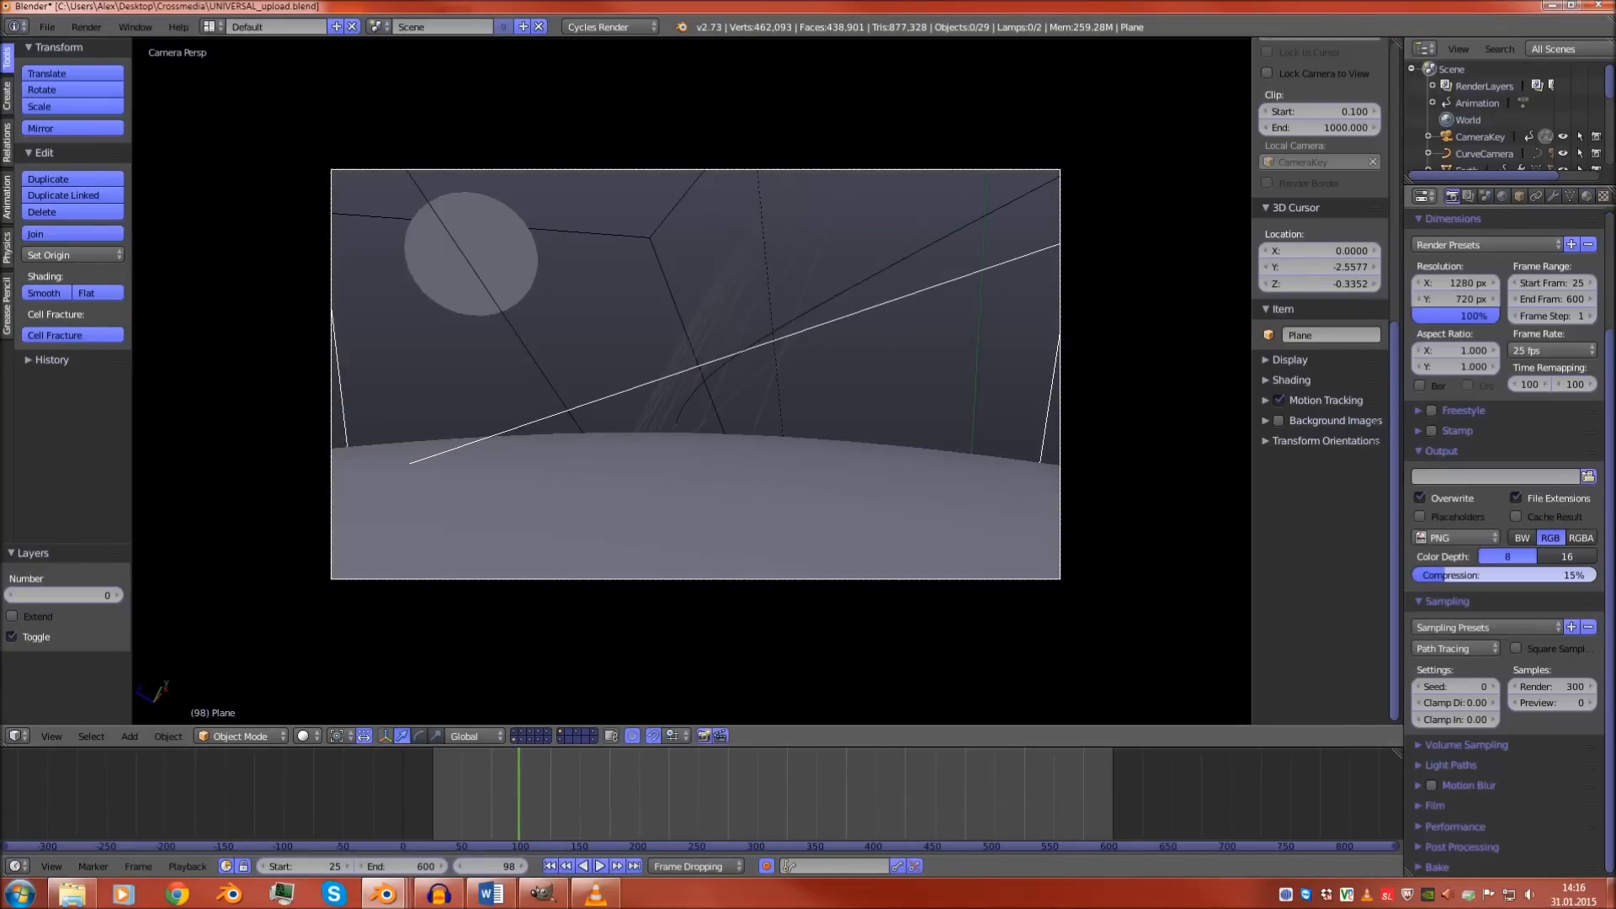
click(1551, 687)
text(50)
key(Return)
key(ctrl+s)
key(Return)
Render frame 98 and display the Composite layer of the result
scroll(1507, 505, up, 4)
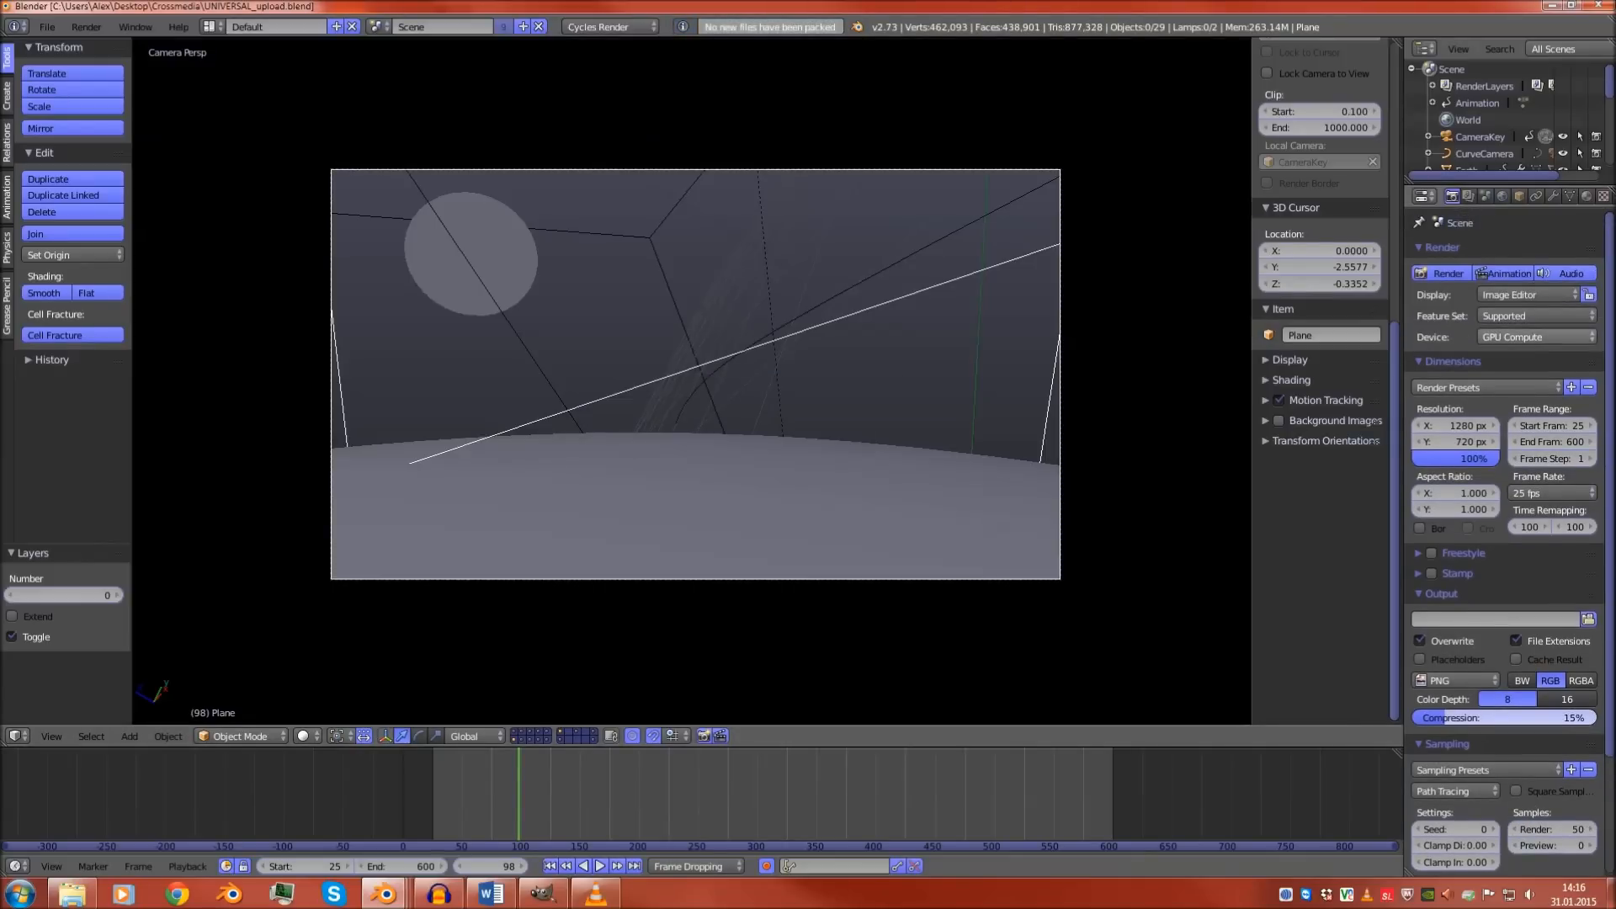
key(F12)
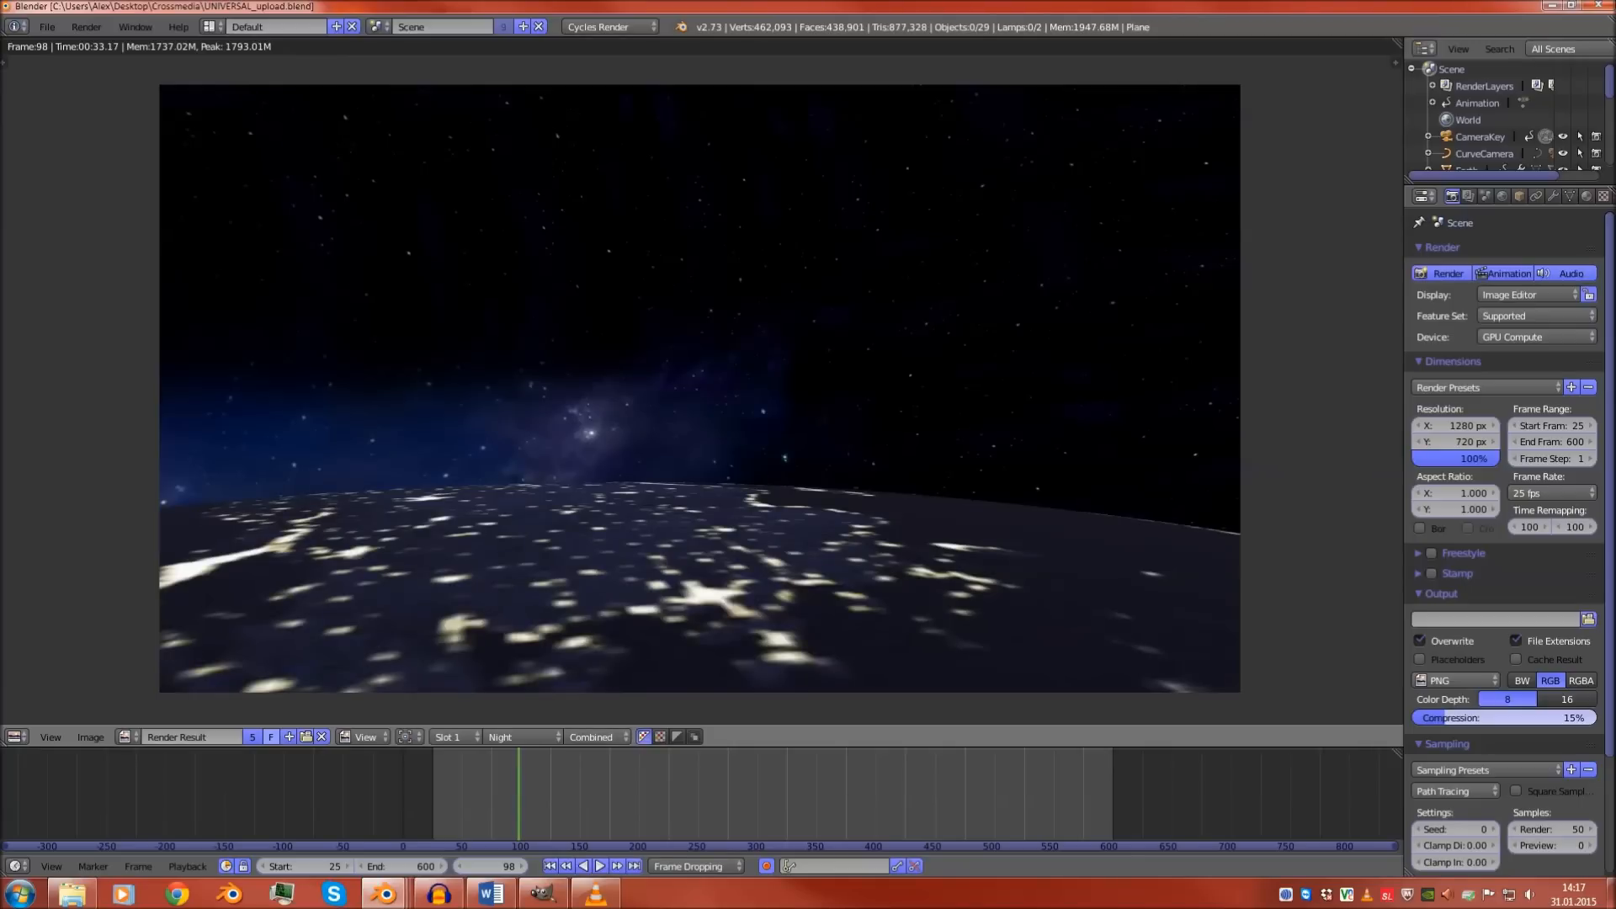
click(594, 736)
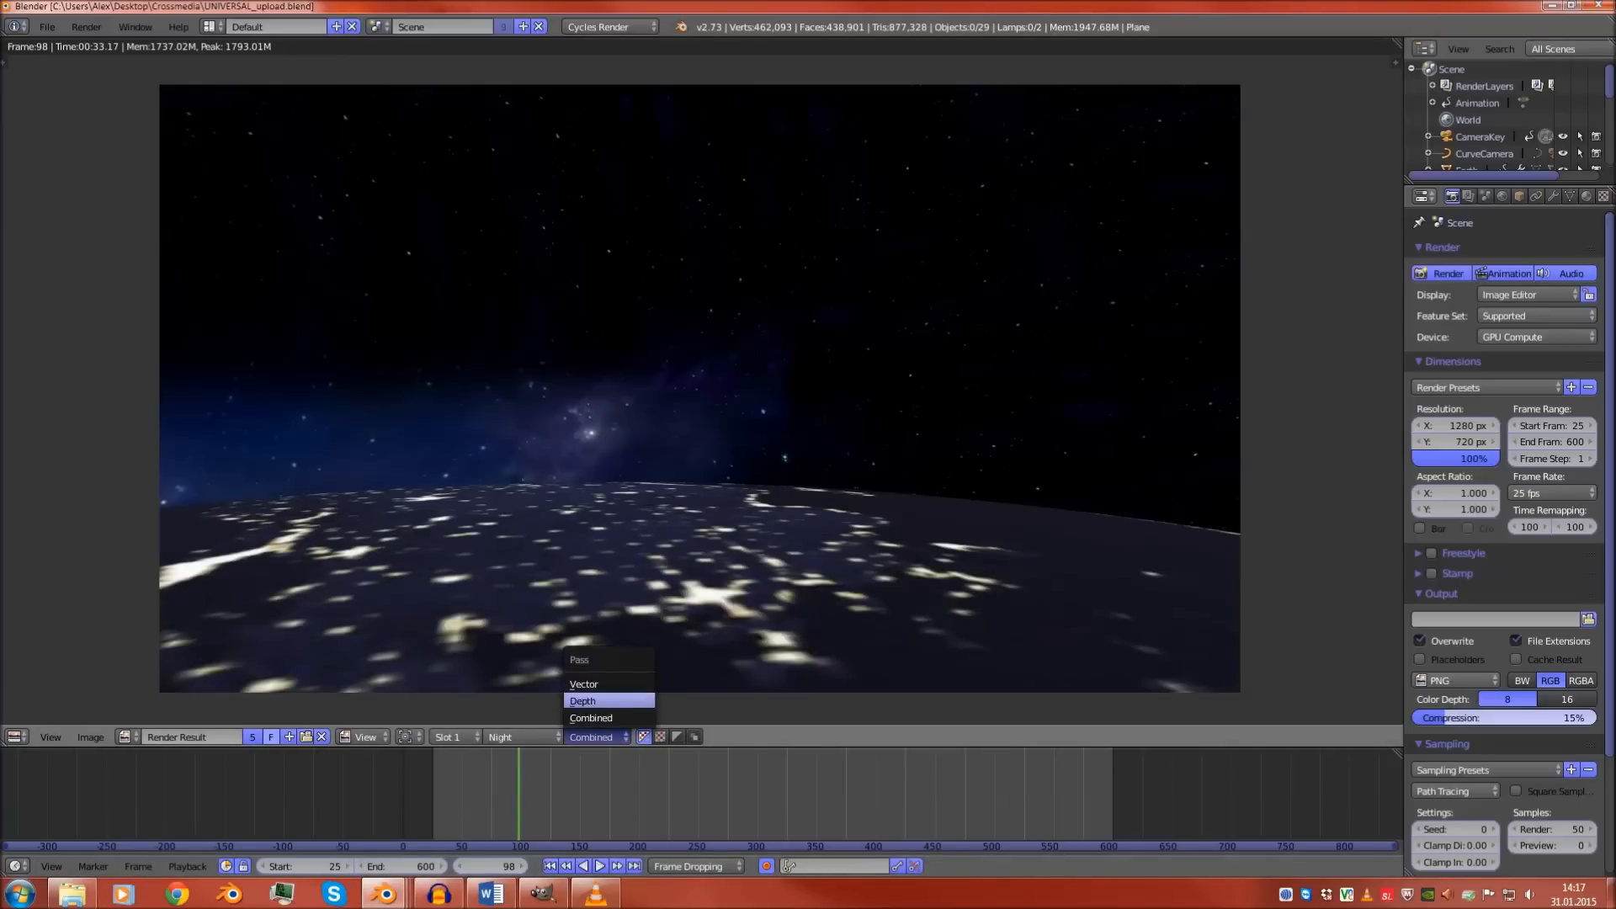
click(501, 737)
click(505, 715)
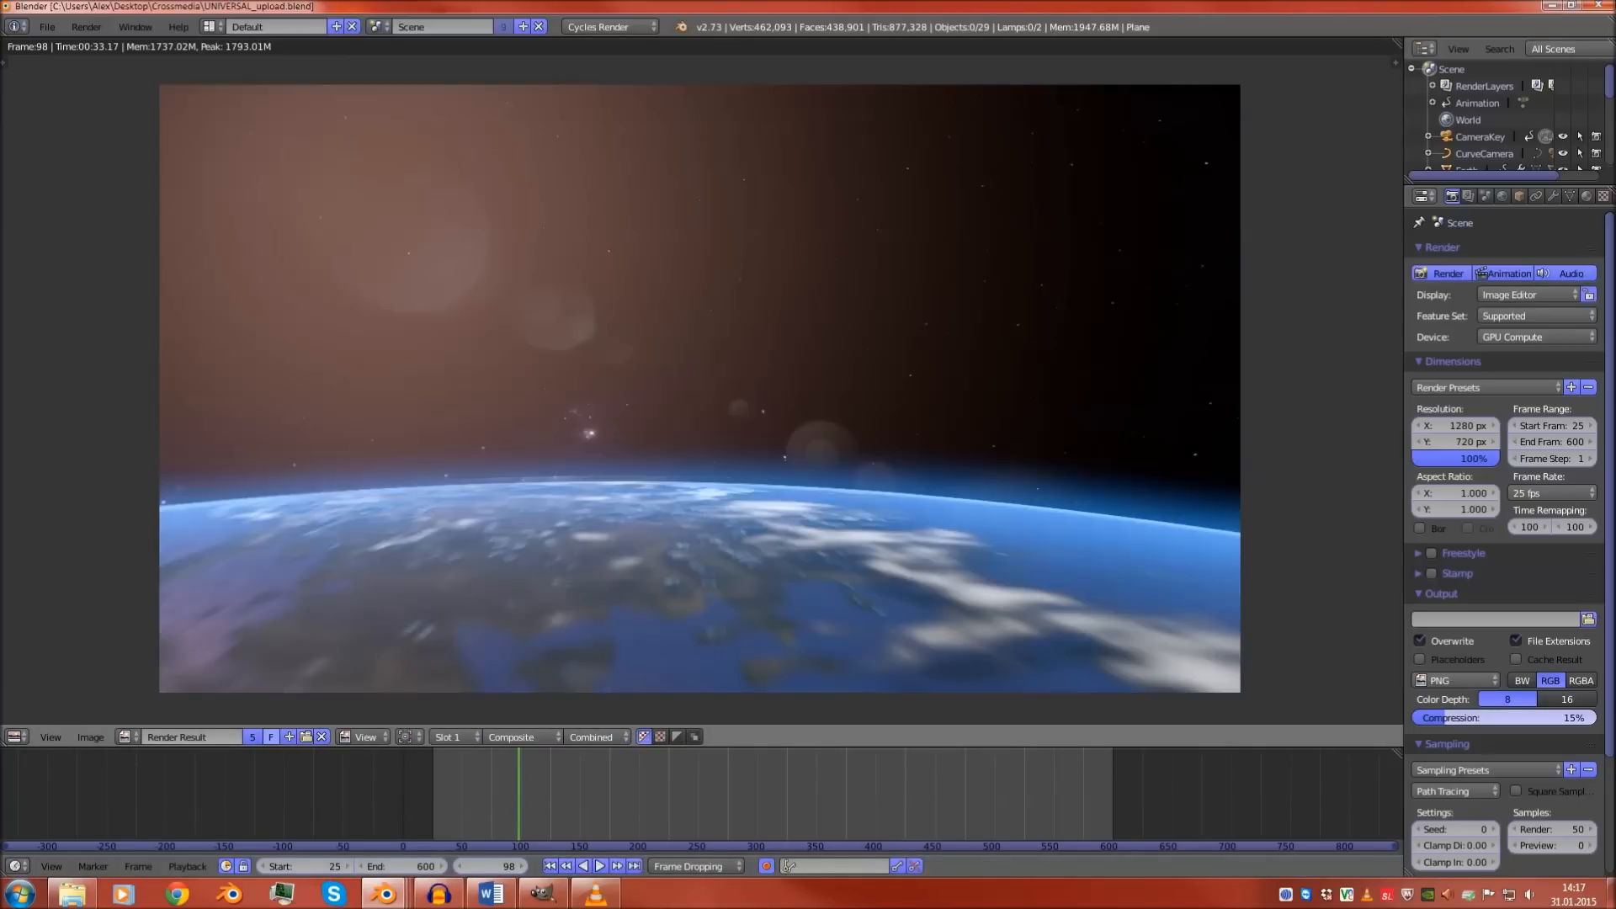
Close the render, play the animation on to frame 236 and render that frame
key(Escape)
key(alt+a)
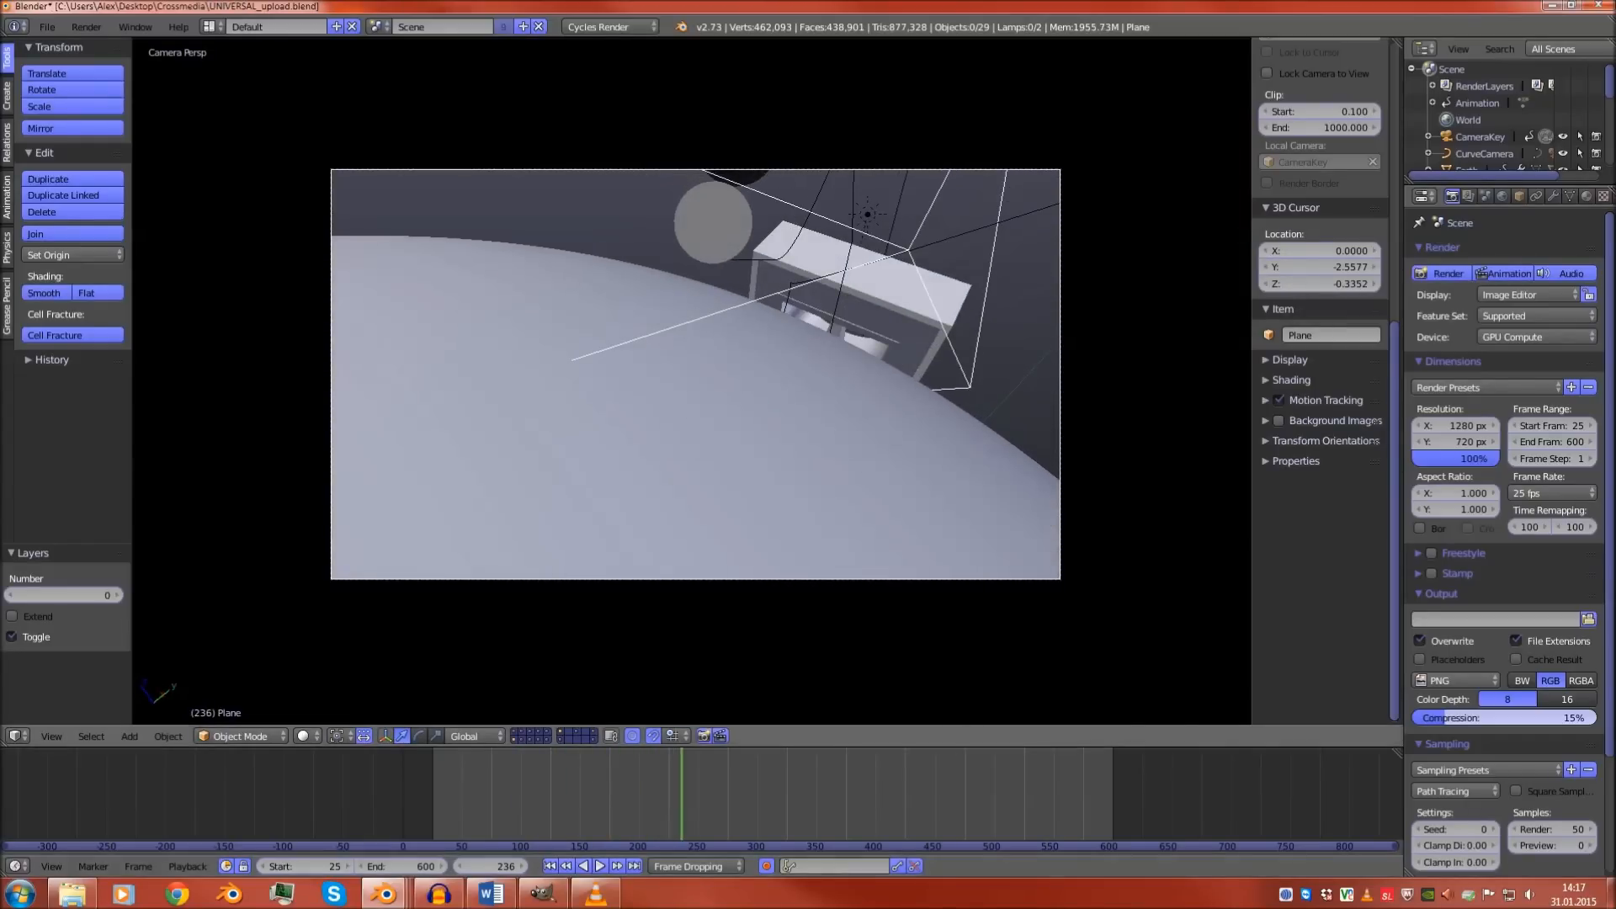
key(F12)
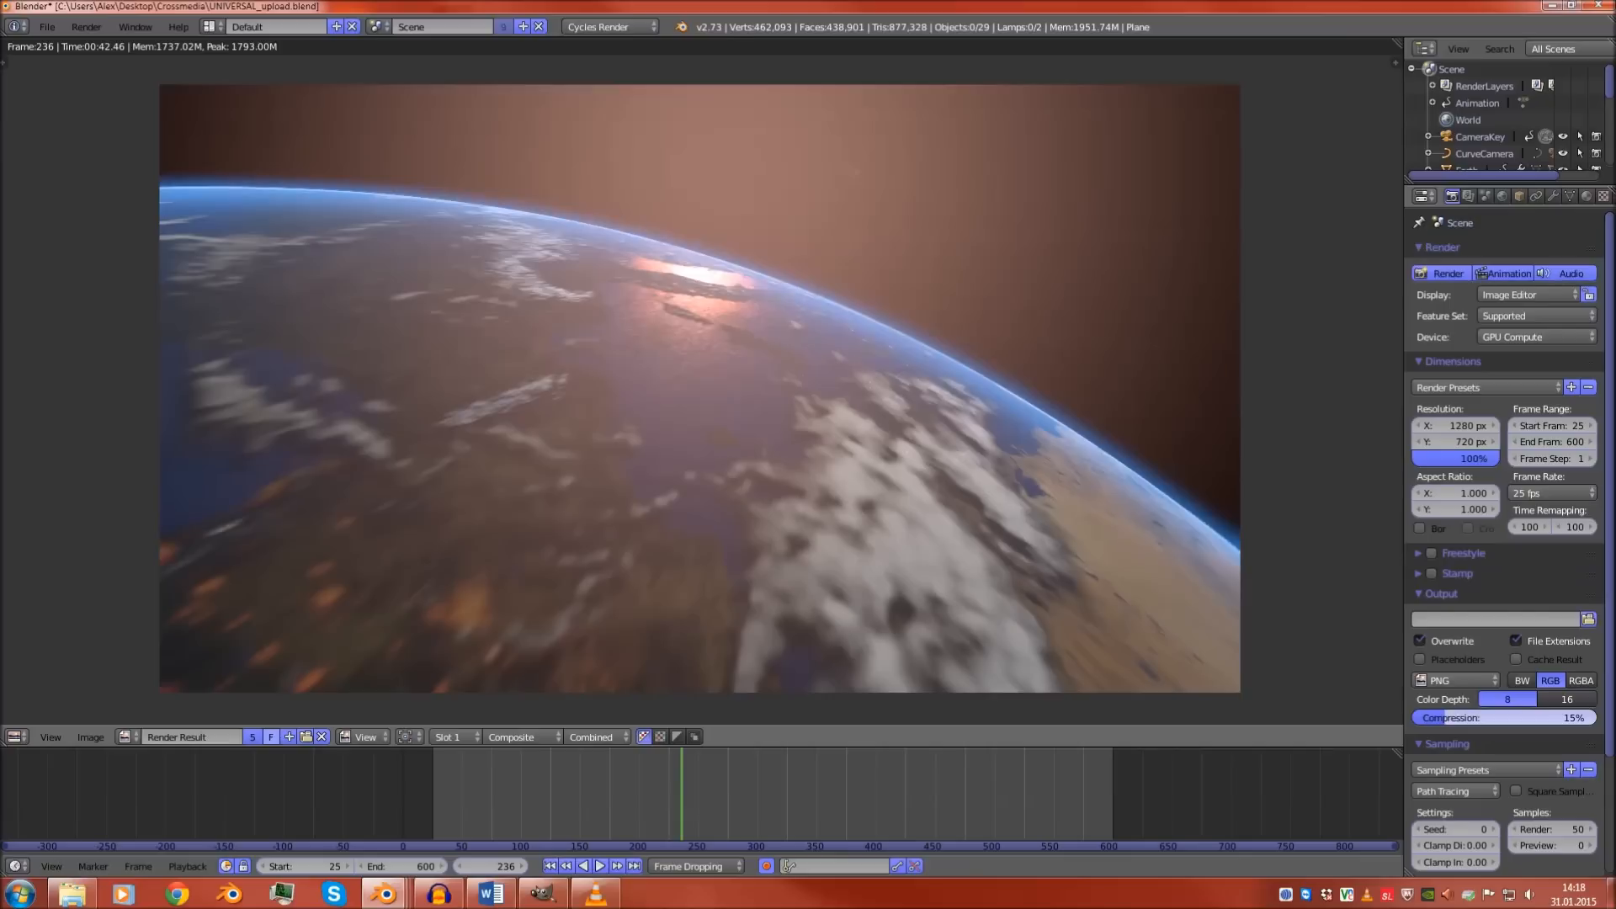
Examine the scene's render layer list and the UNIVERSAL layer's settings, and close the render view
click(1486, 195)
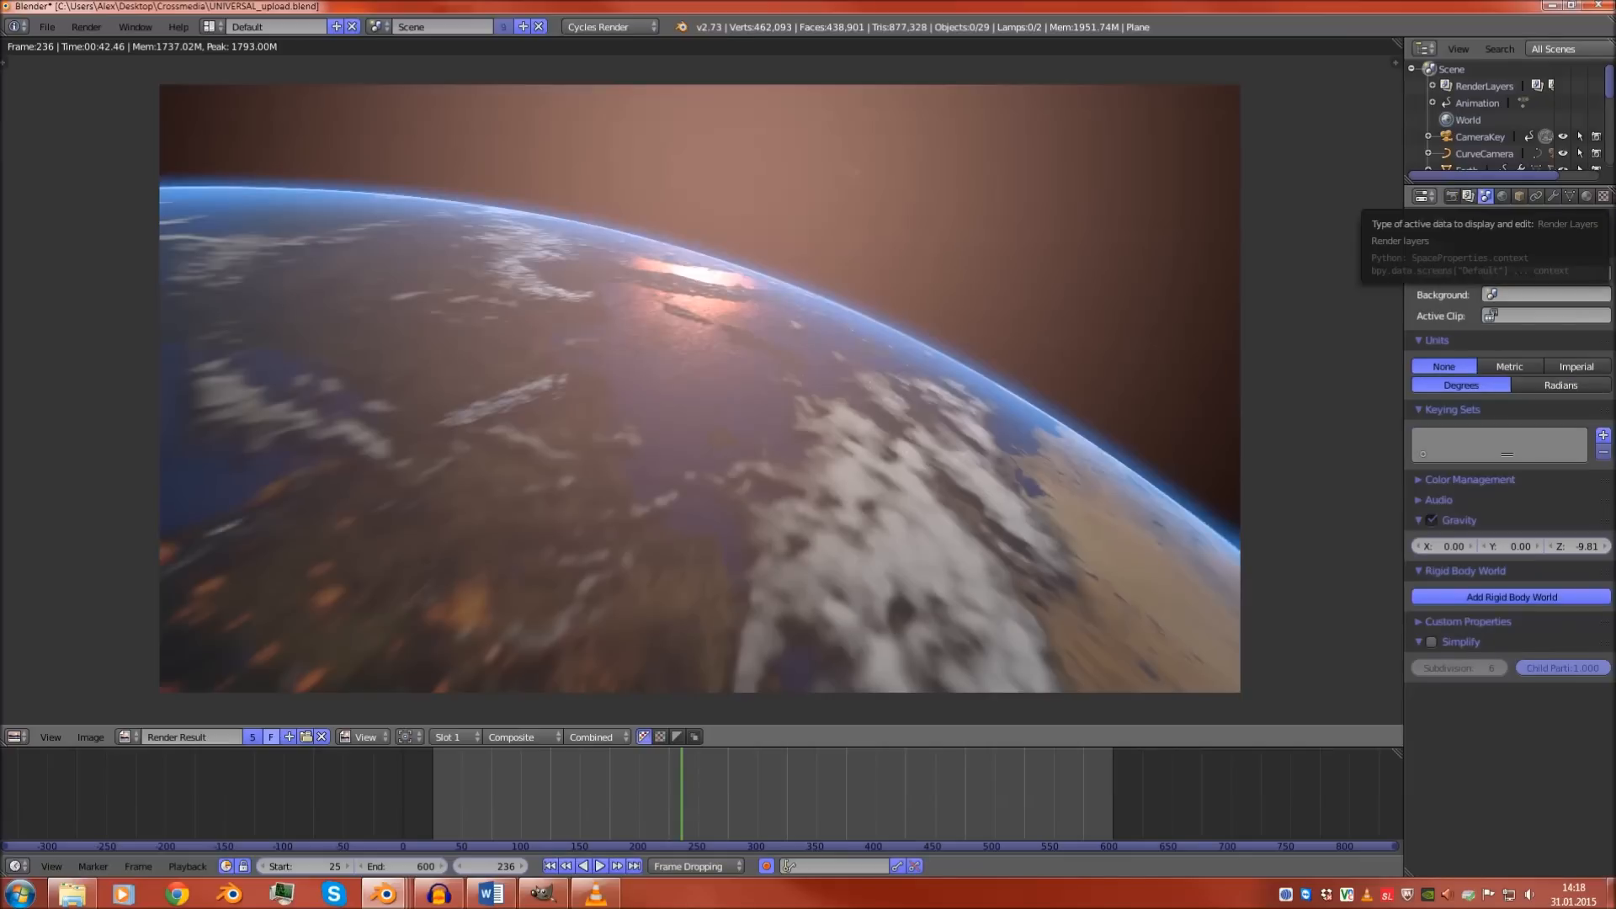
click(1469, 196)
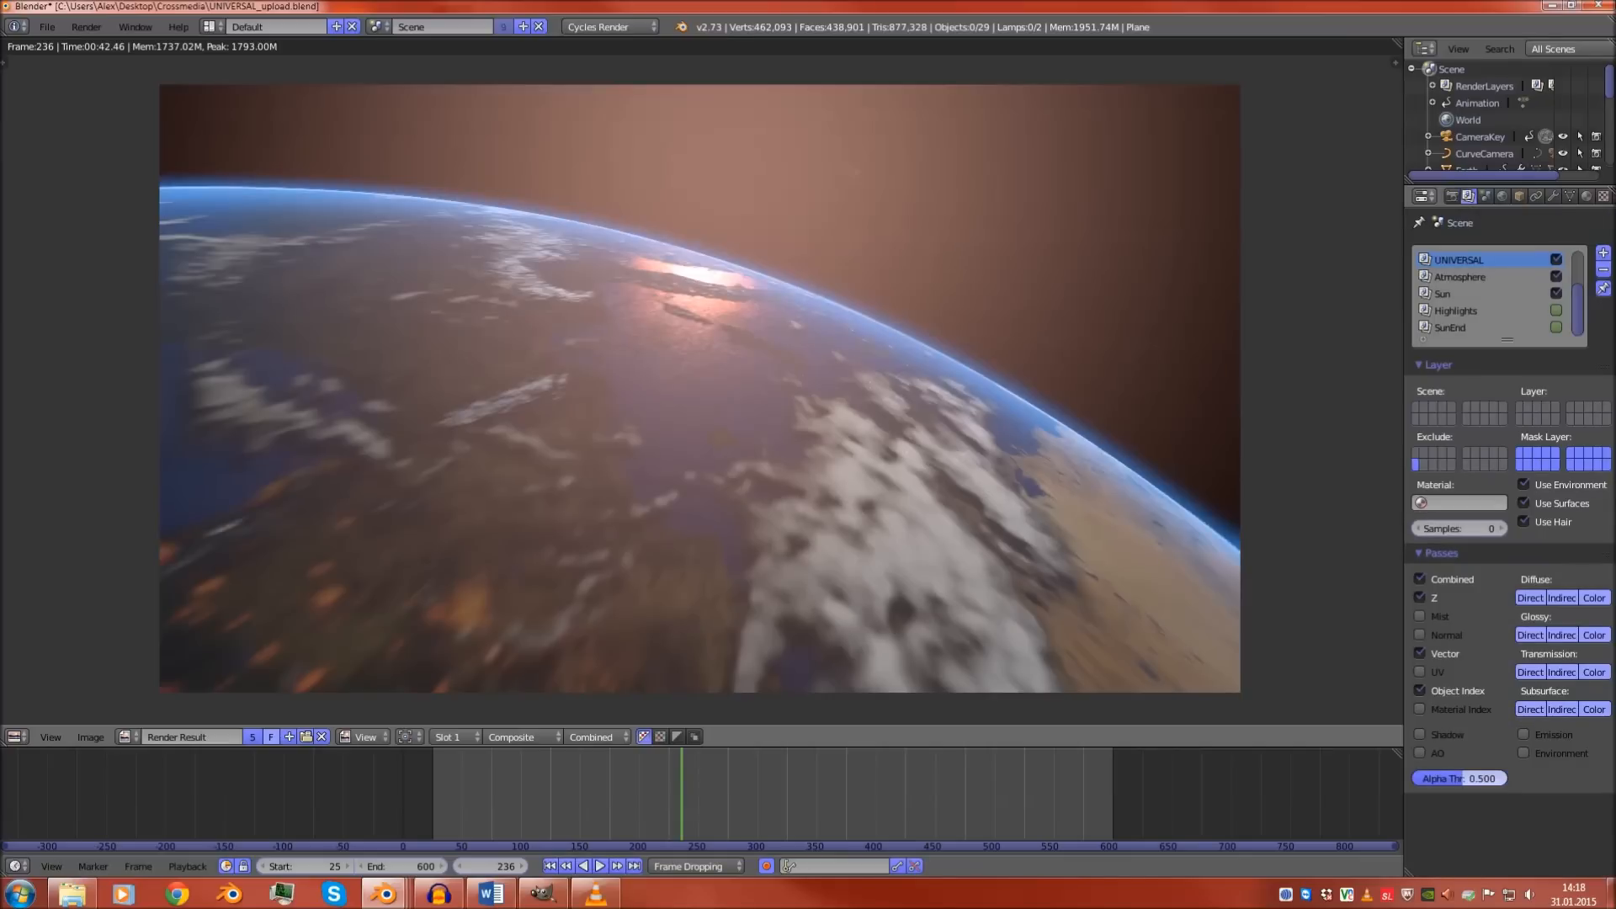
scroll(1494, 309, up, 3)
scroll(1493, 311, down, 3)
scroll(1493, 311, up, 3)
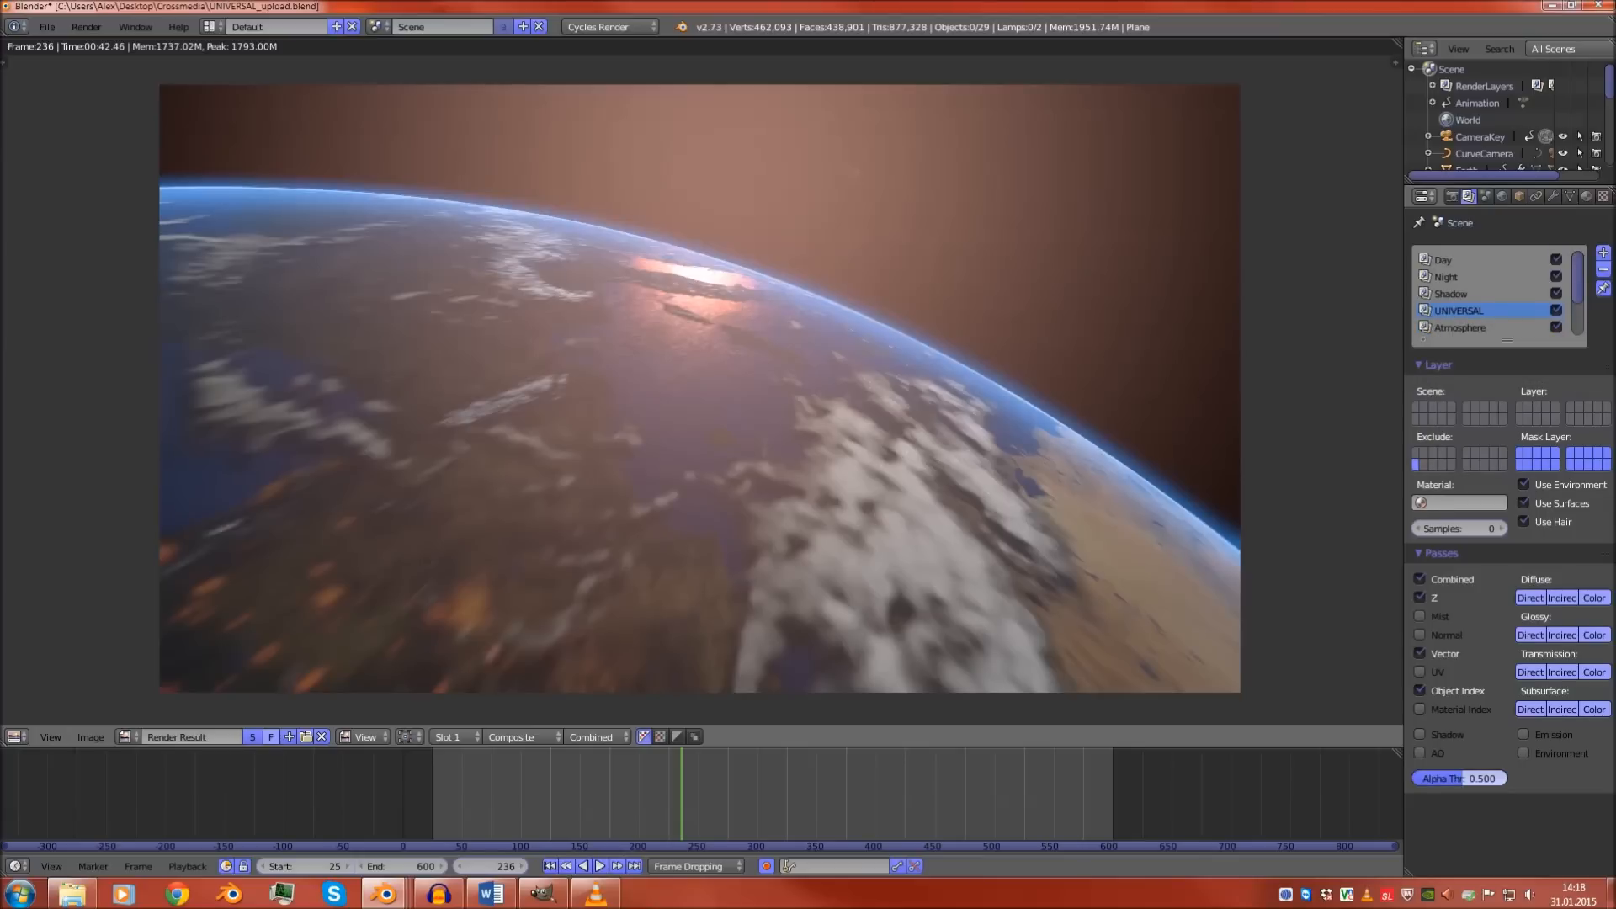
key(Escape)
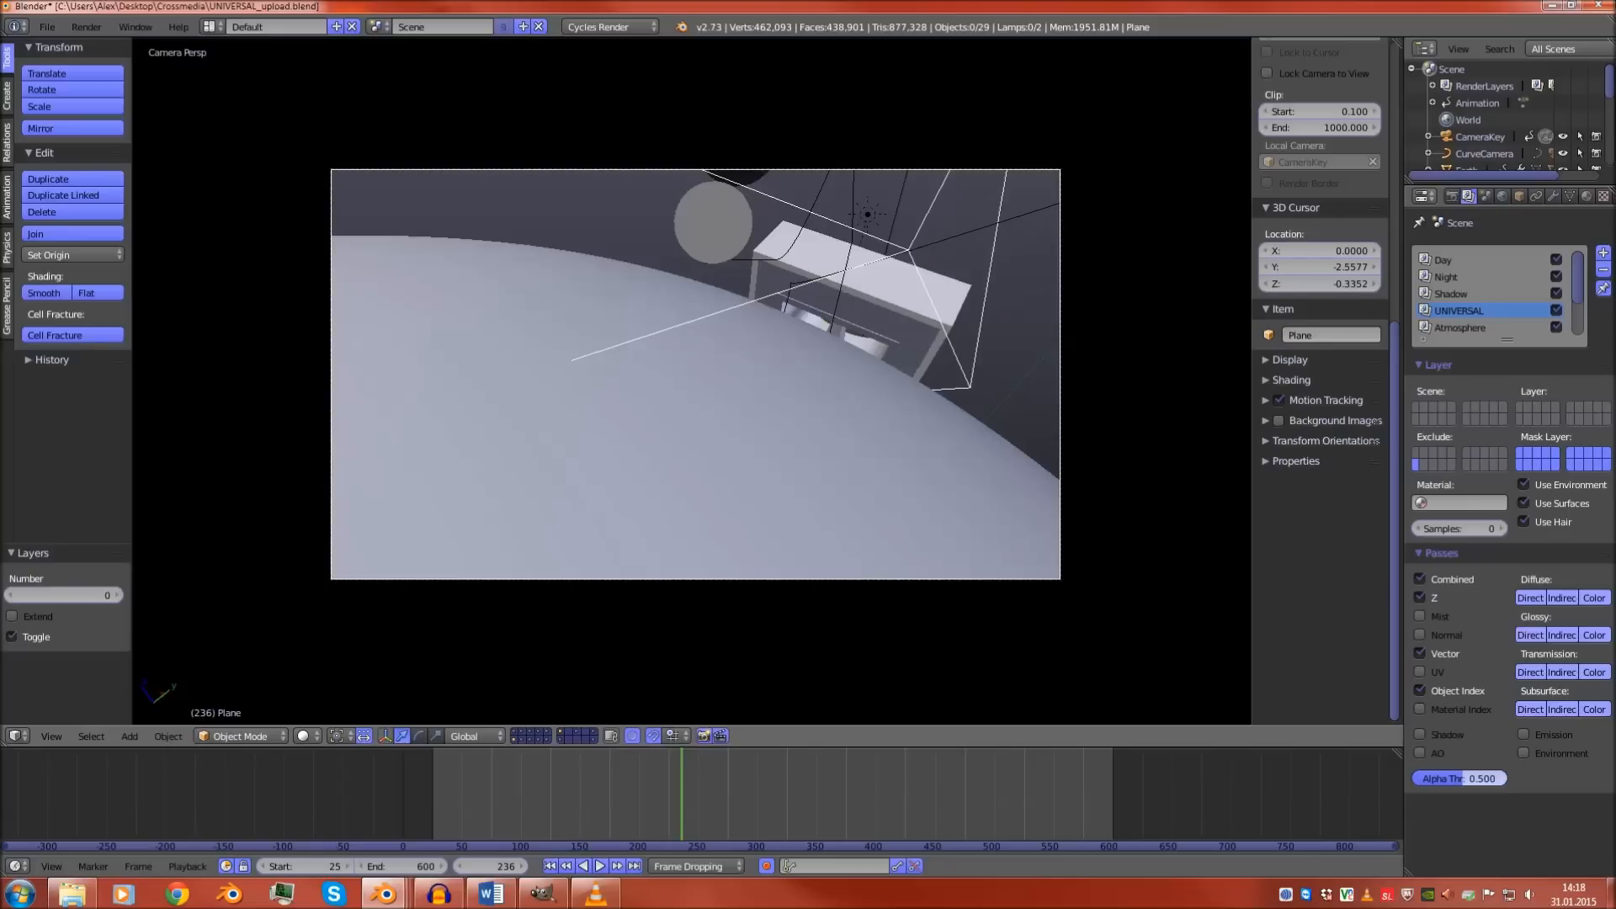
Select the DNMN3000 lettering in the camera view at frame 236
right_click(862, 270)
right_click(862, 271)
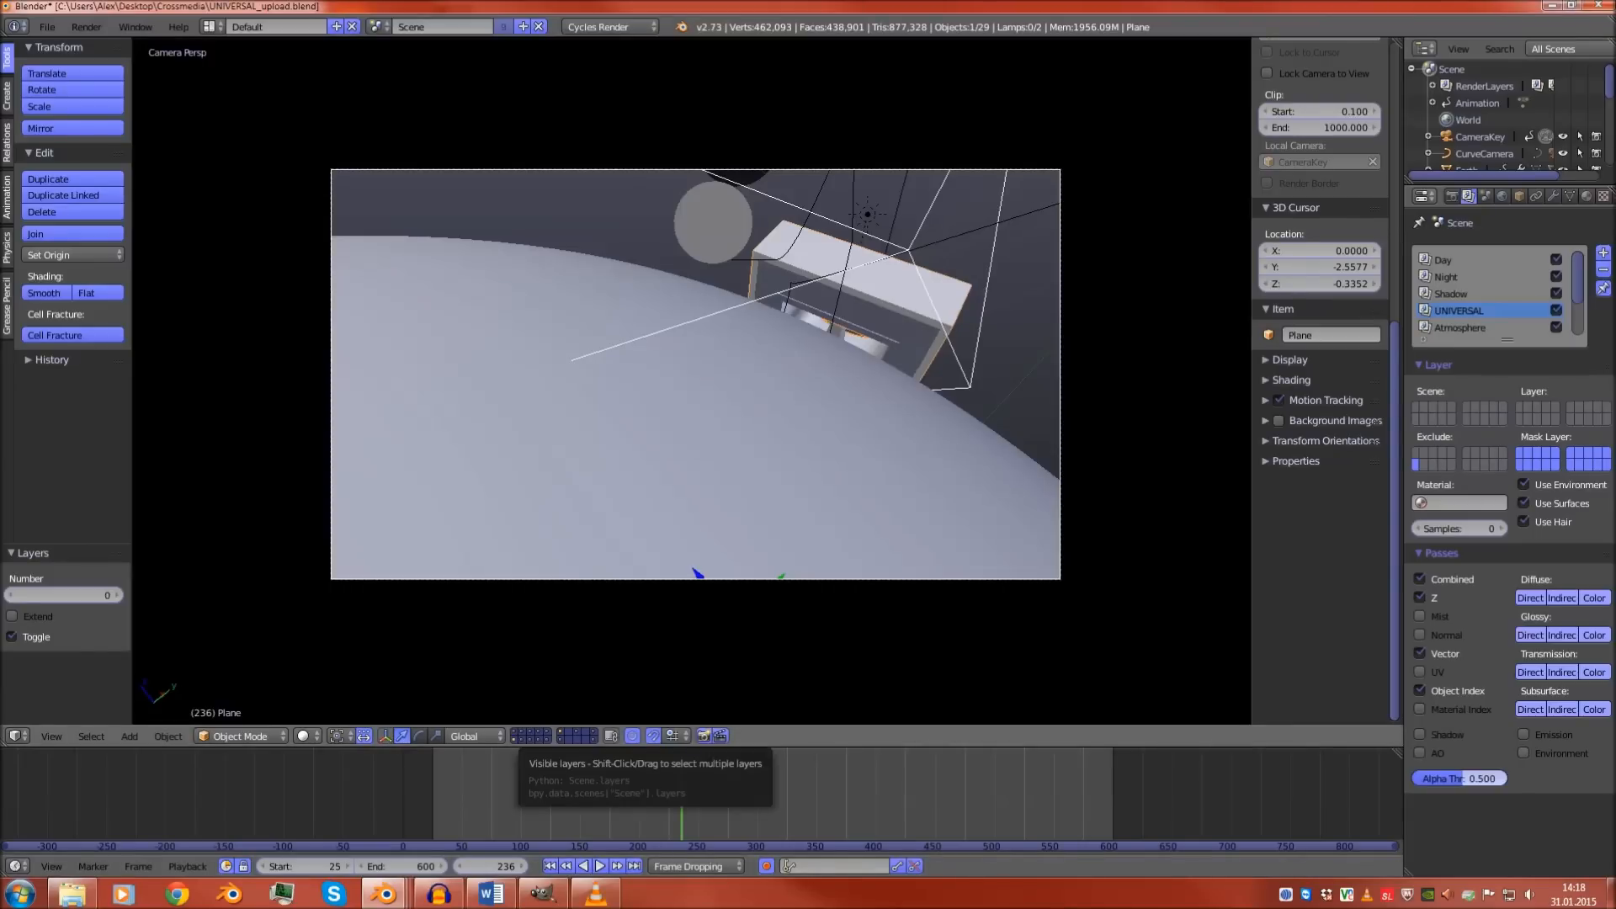
click(380, 27)
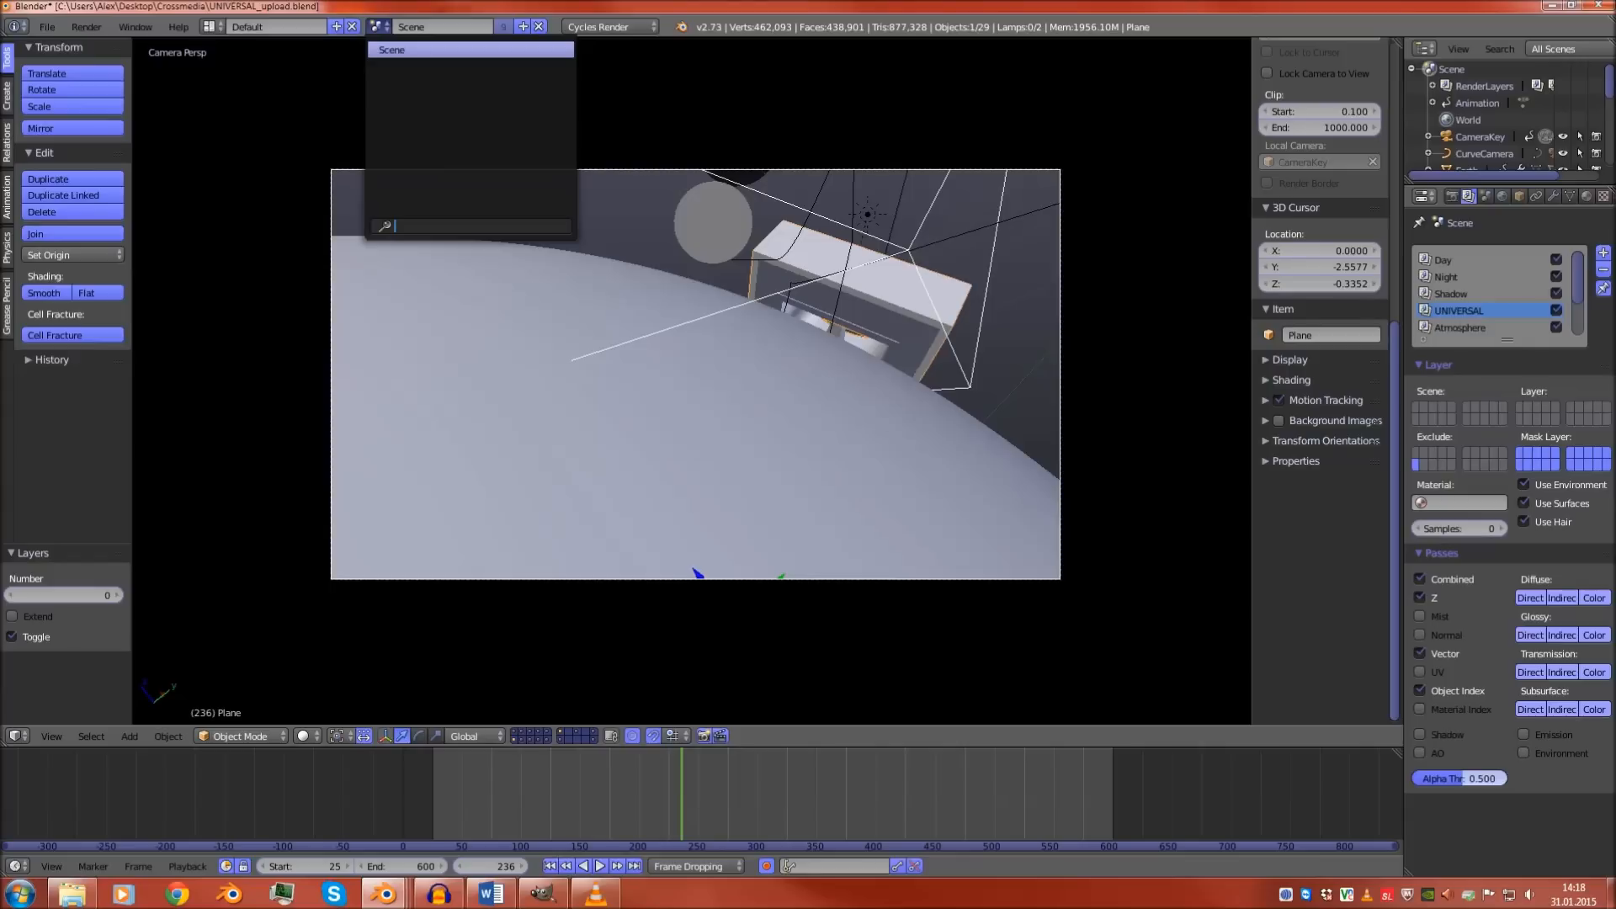
click(210, 26)
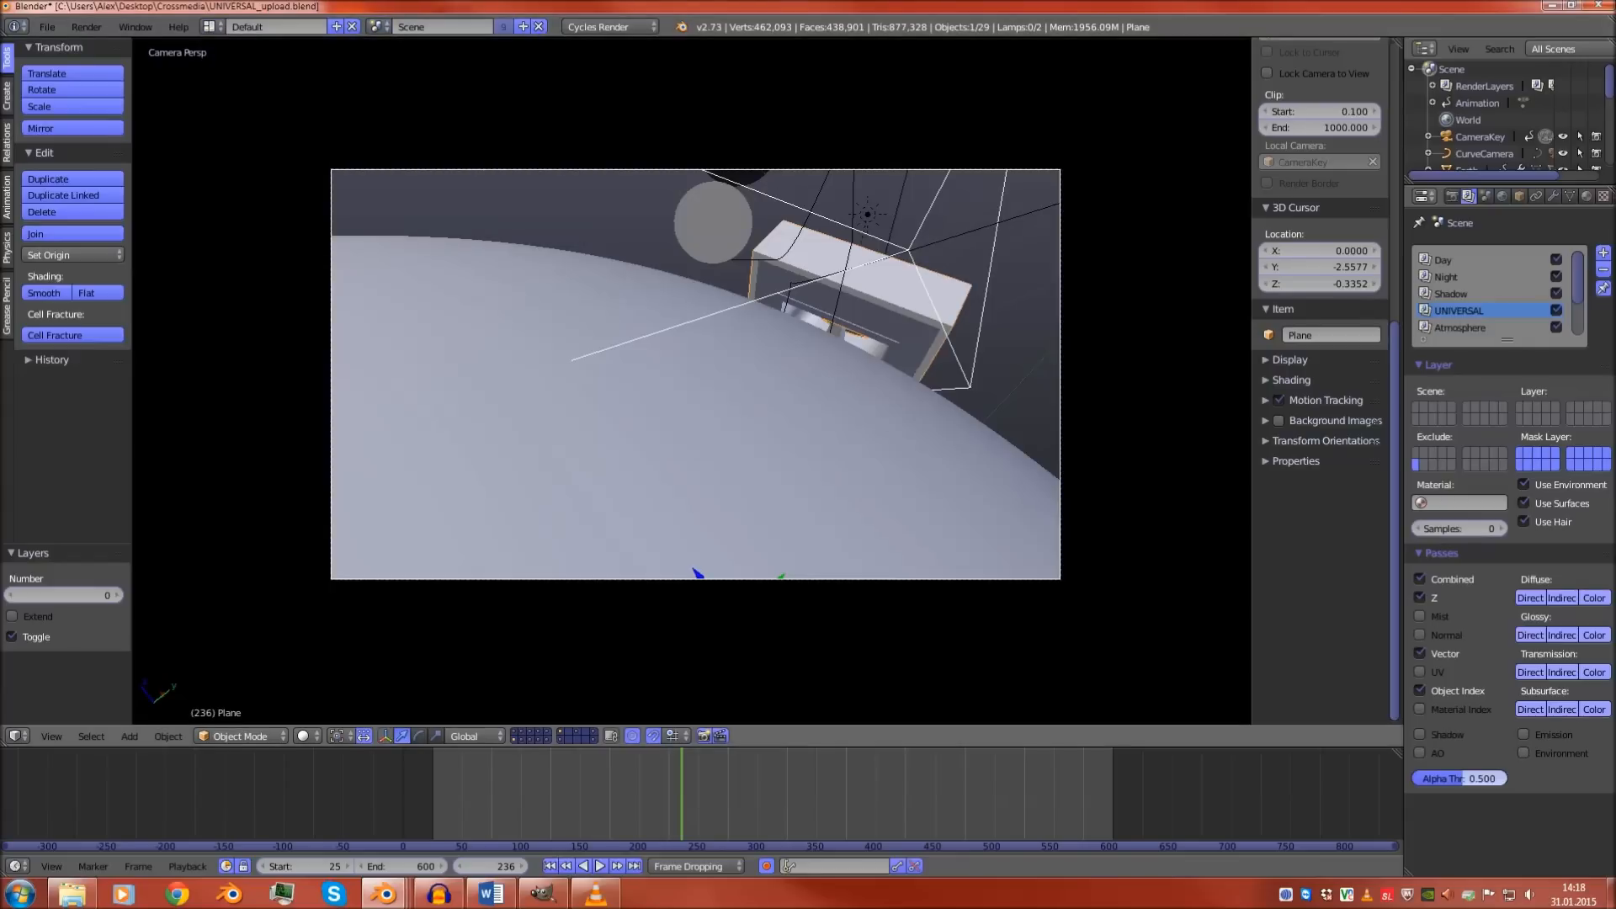
Show the render result of frame 236 and inspect its UNIVERSAL and Shadow layers
click(16, 736)
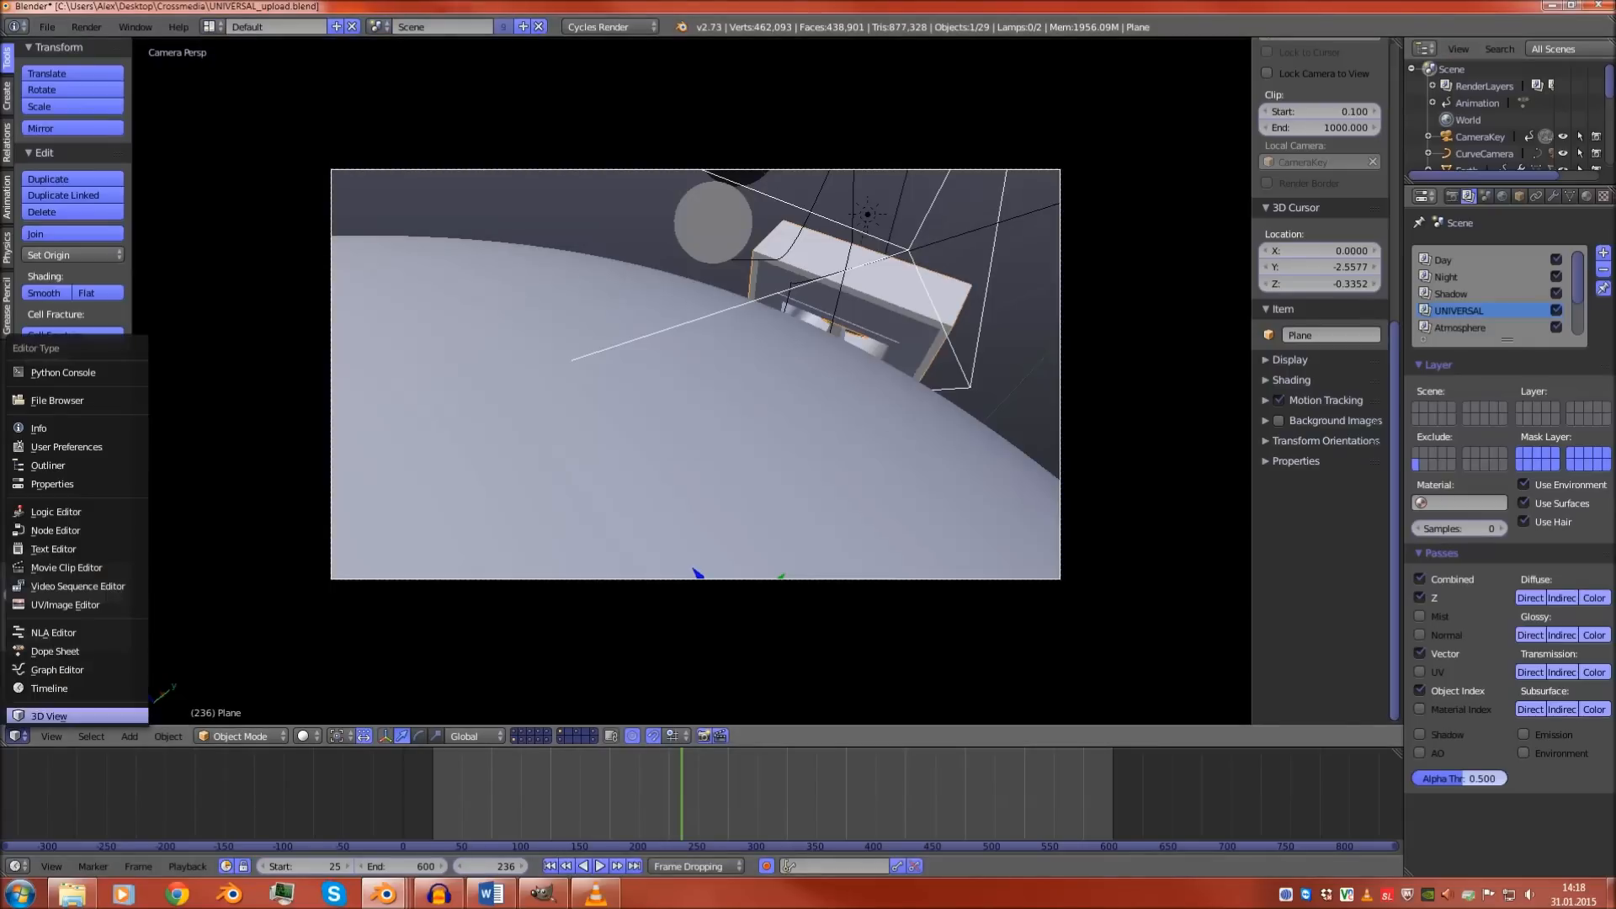
click(67, 604)
click(522, 737)
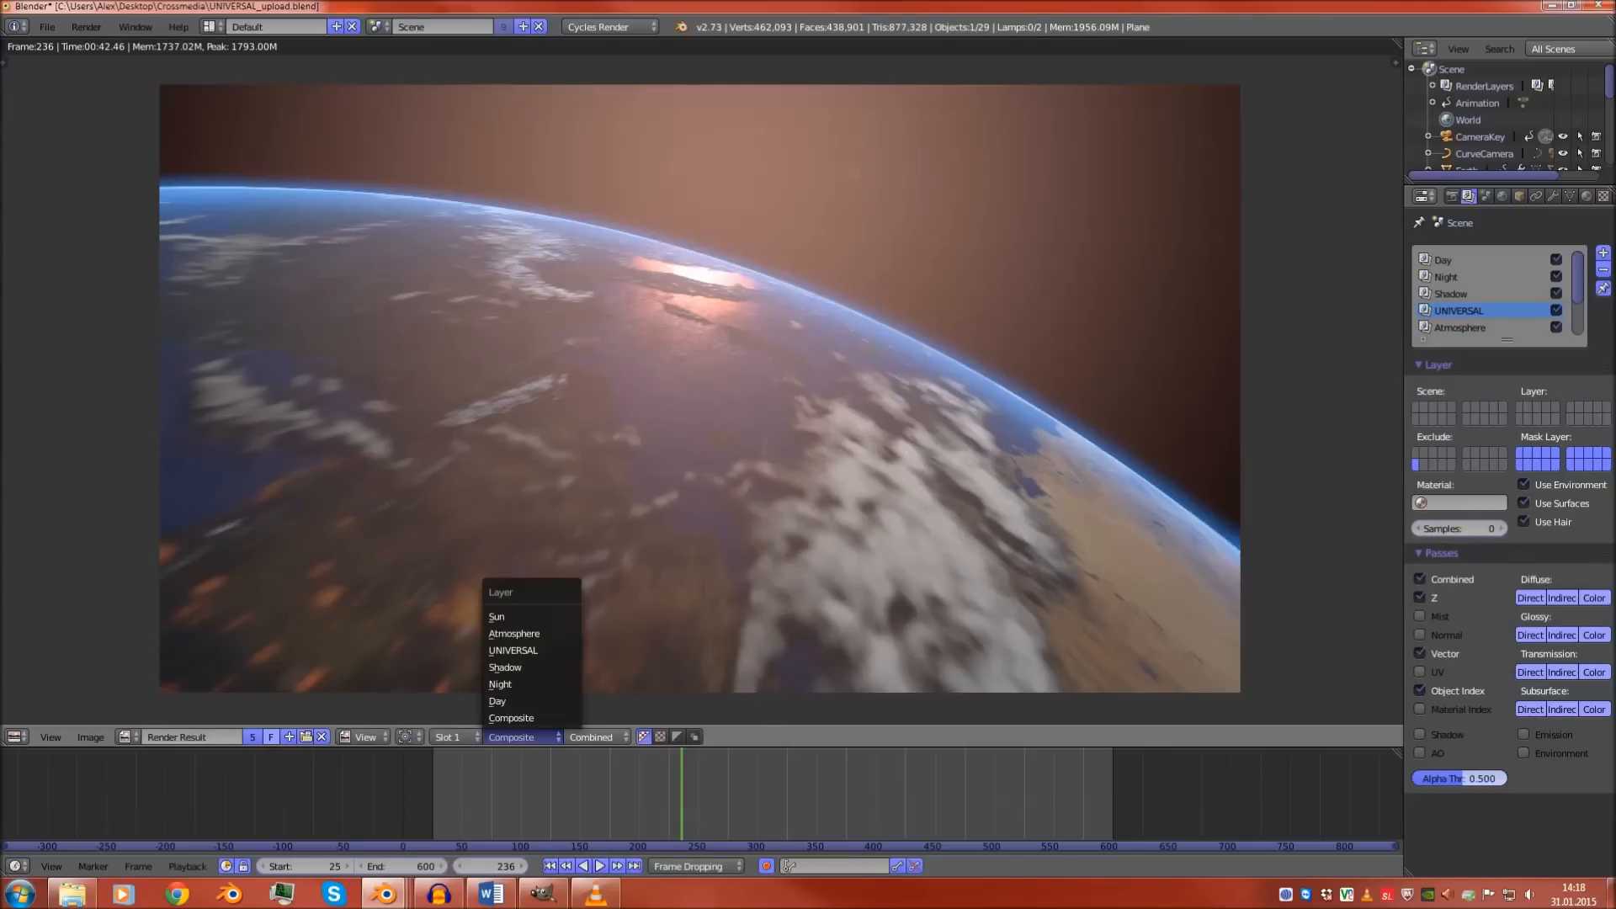
click(531, 650)
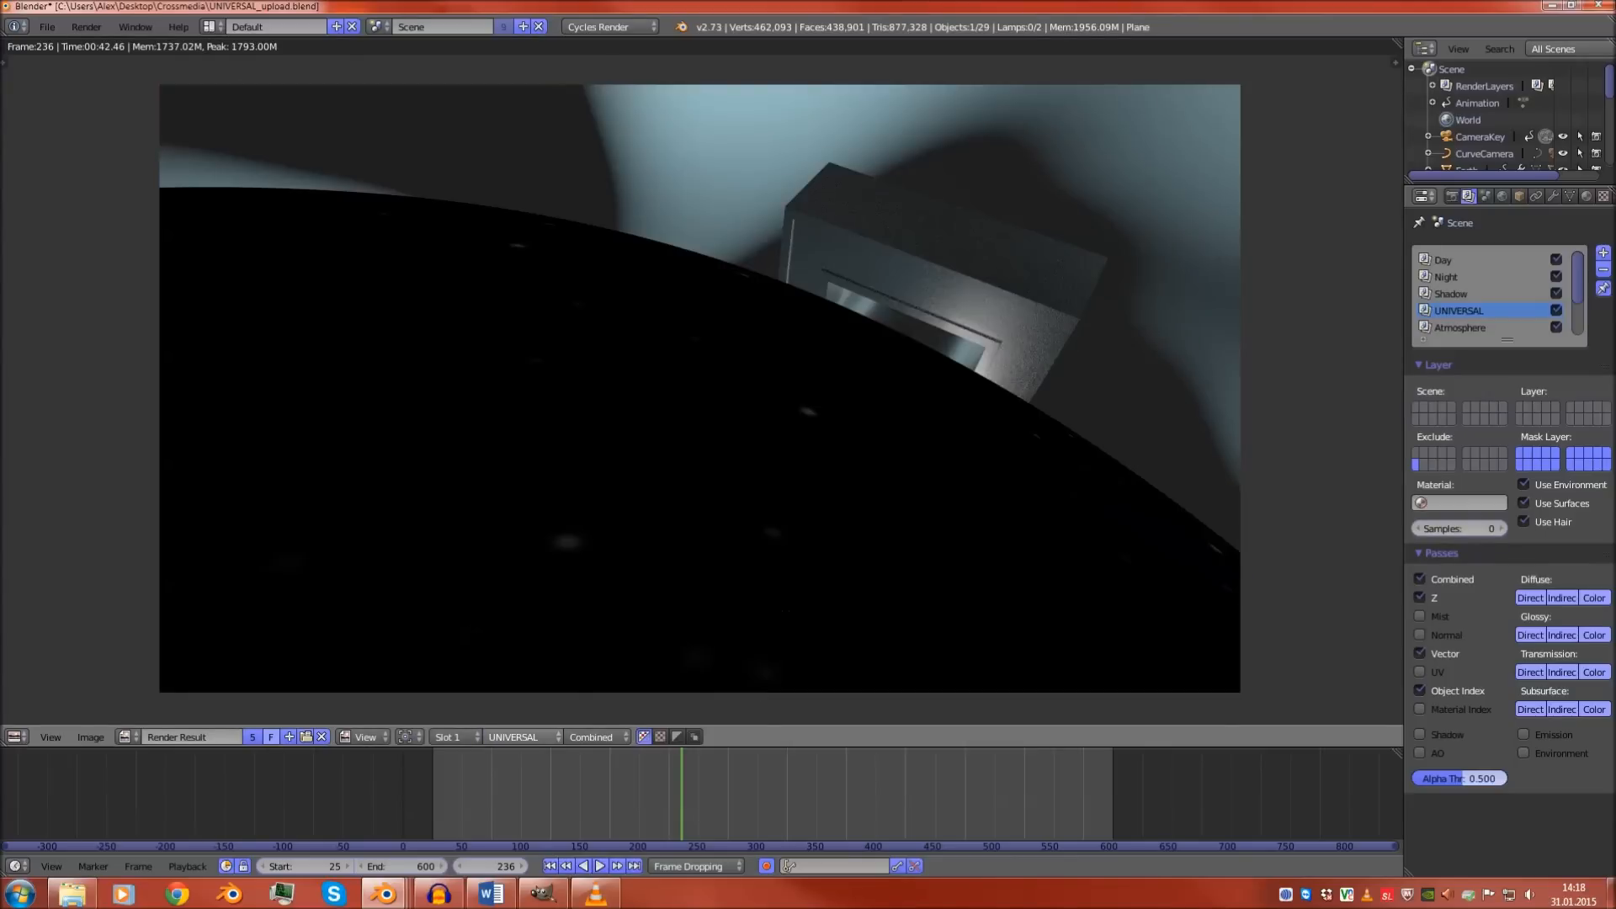
click(522, 737)
click(526, 658)
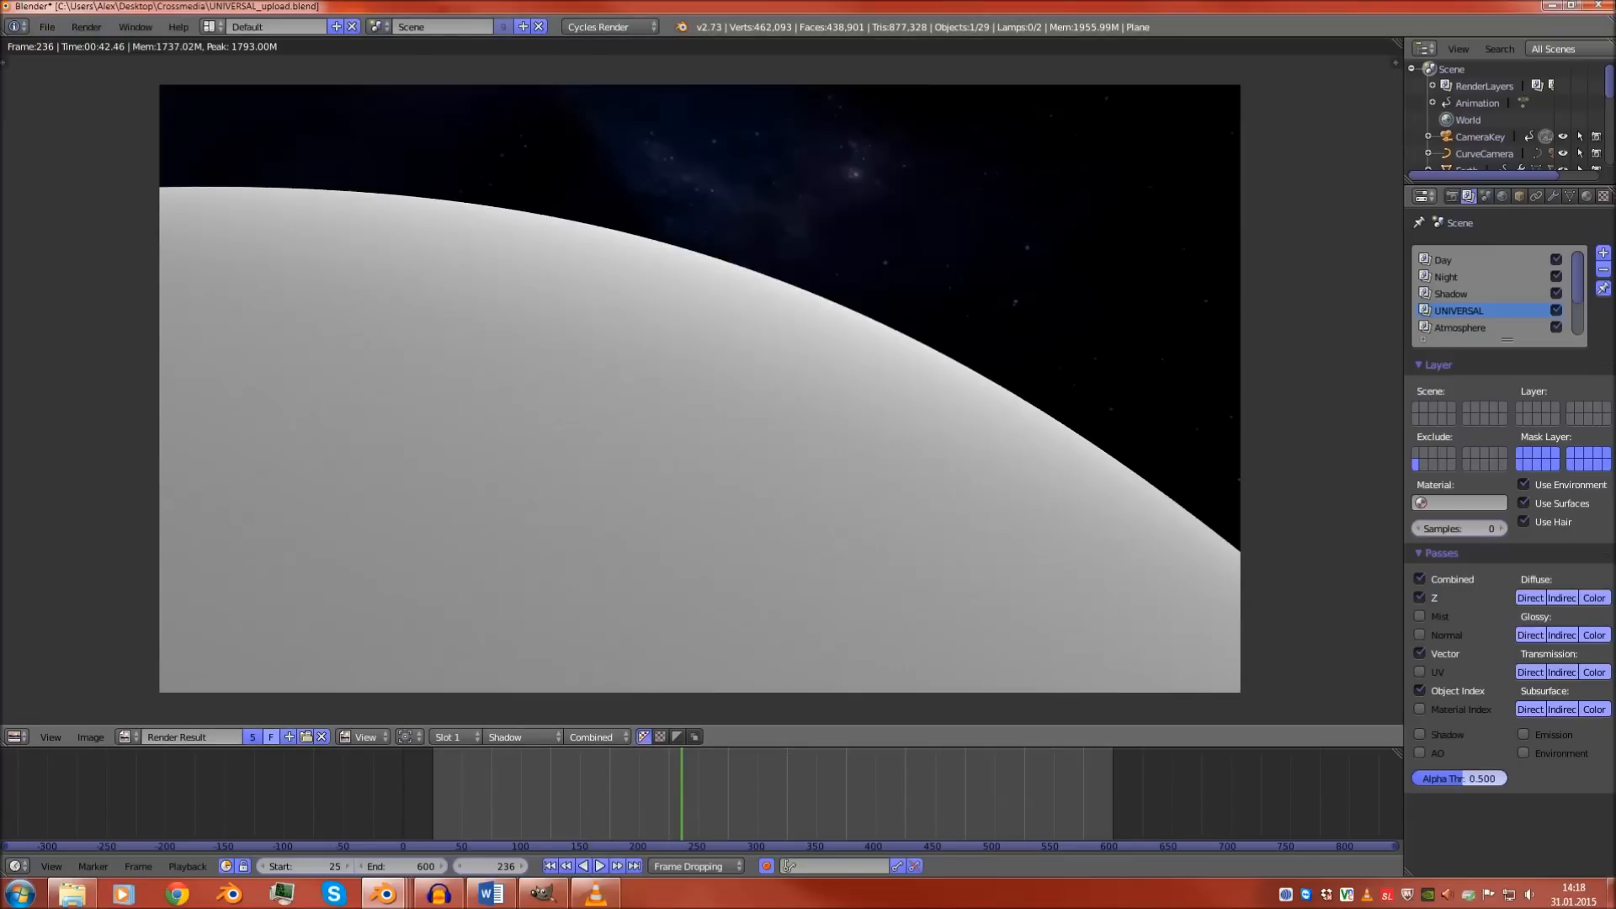
Switch to the Compositing layout and trace the node tree back to the Atmosphere Render Layers node
click(210, 26)
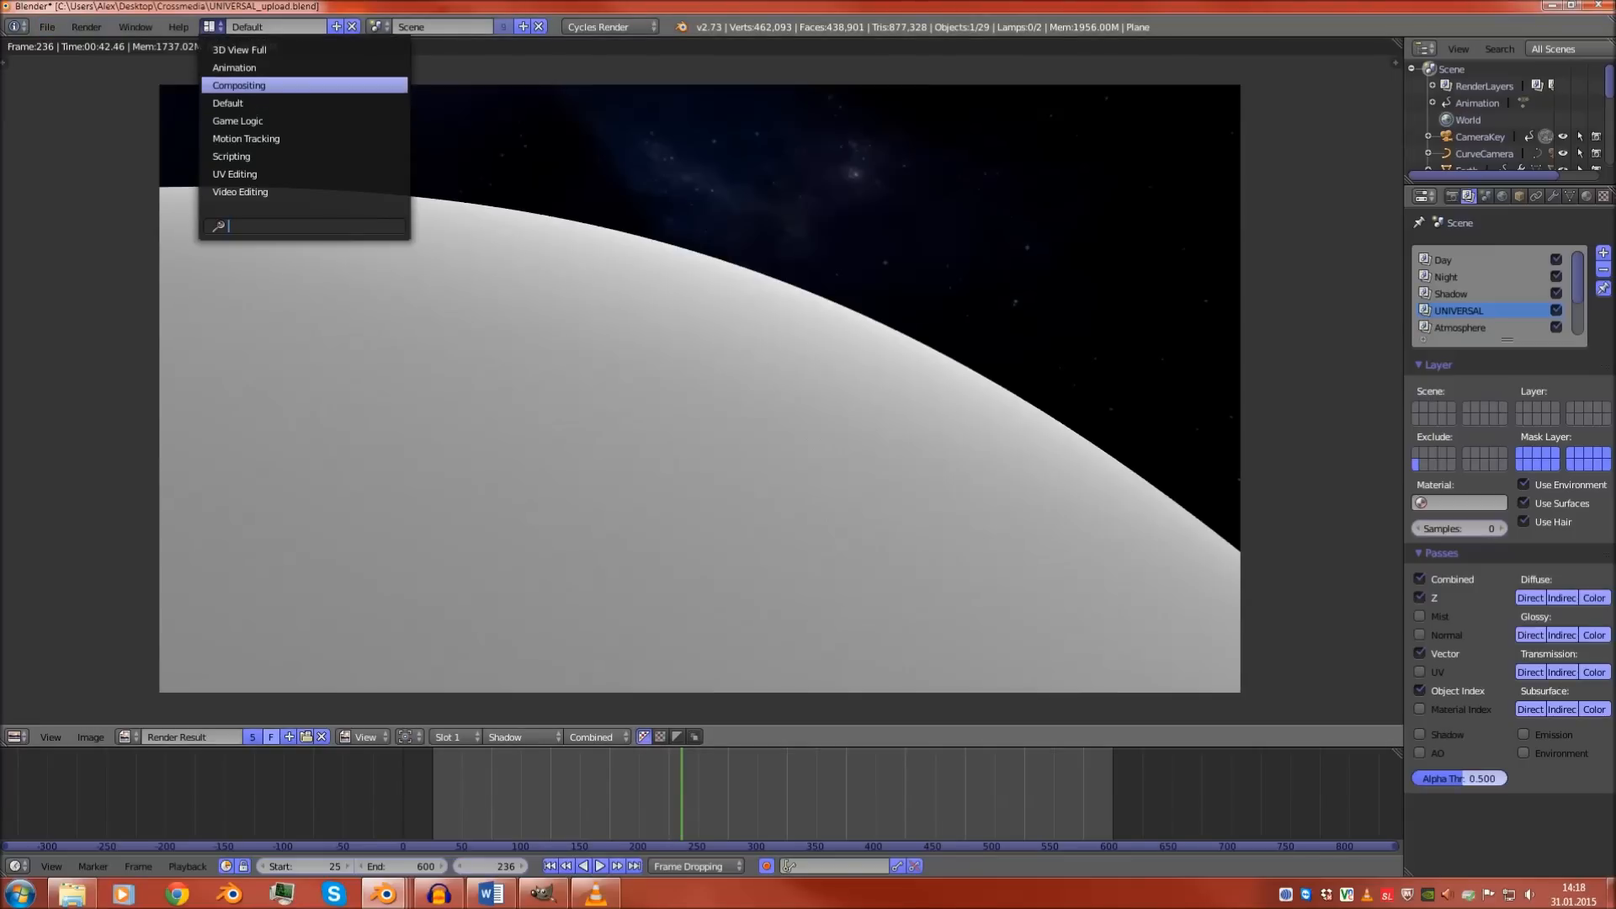
click(238, 85)
scroll(589, 253, down, 4)
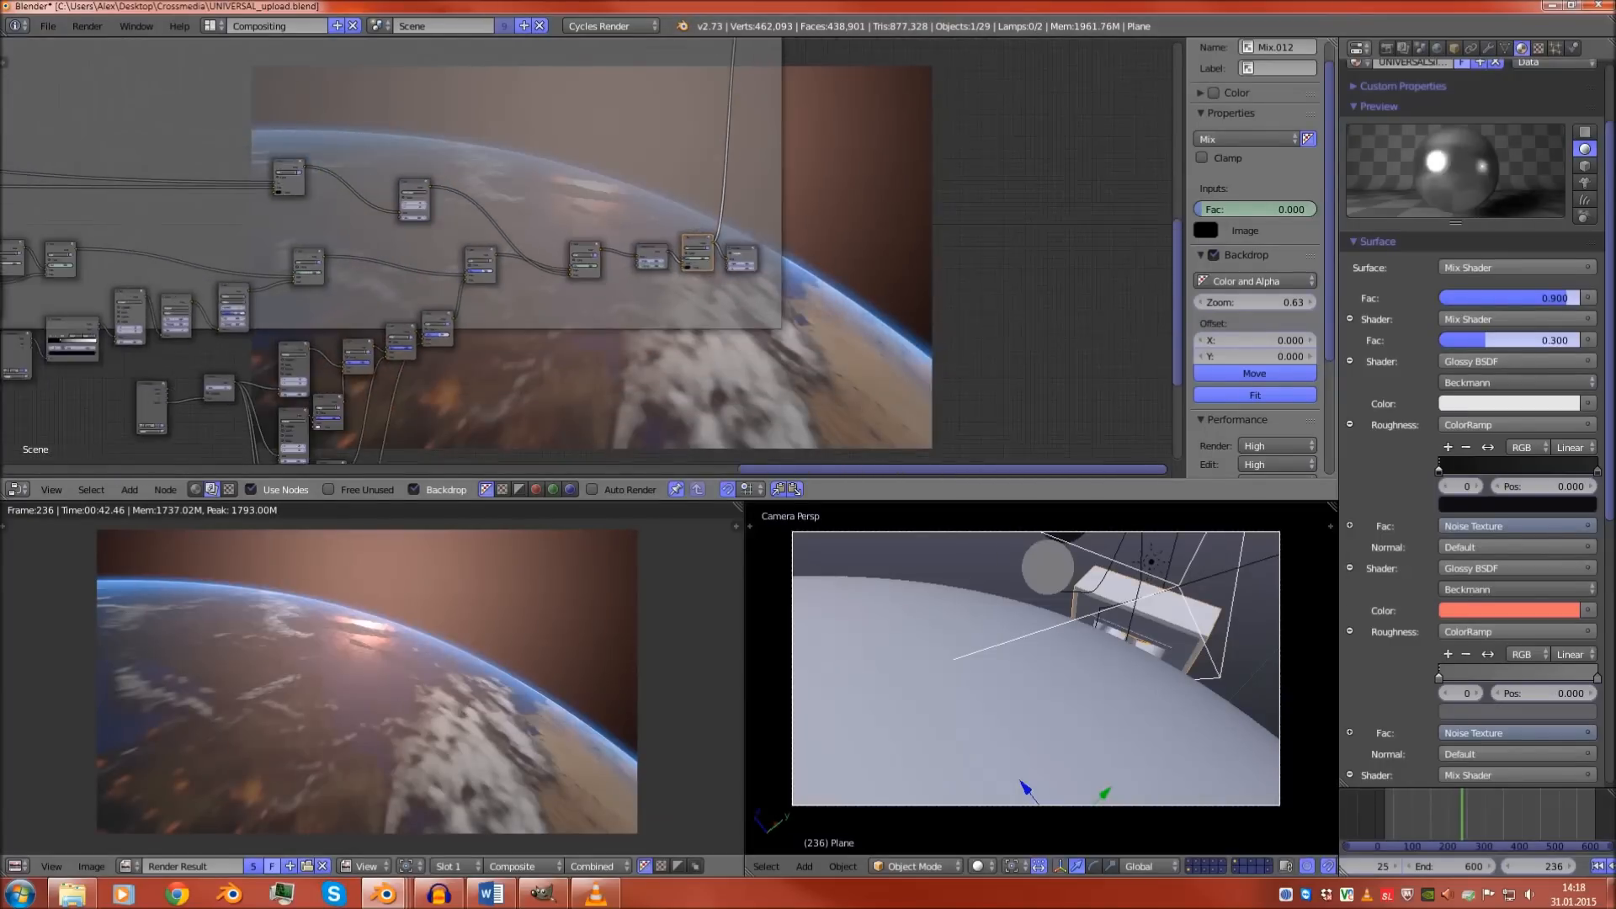
scroll(589, 253, down, 6)
middle_drag(387, 253, 809, 257)
scroll(590, 253, up, 5)
middle_drag(404, 278, 791, 232)
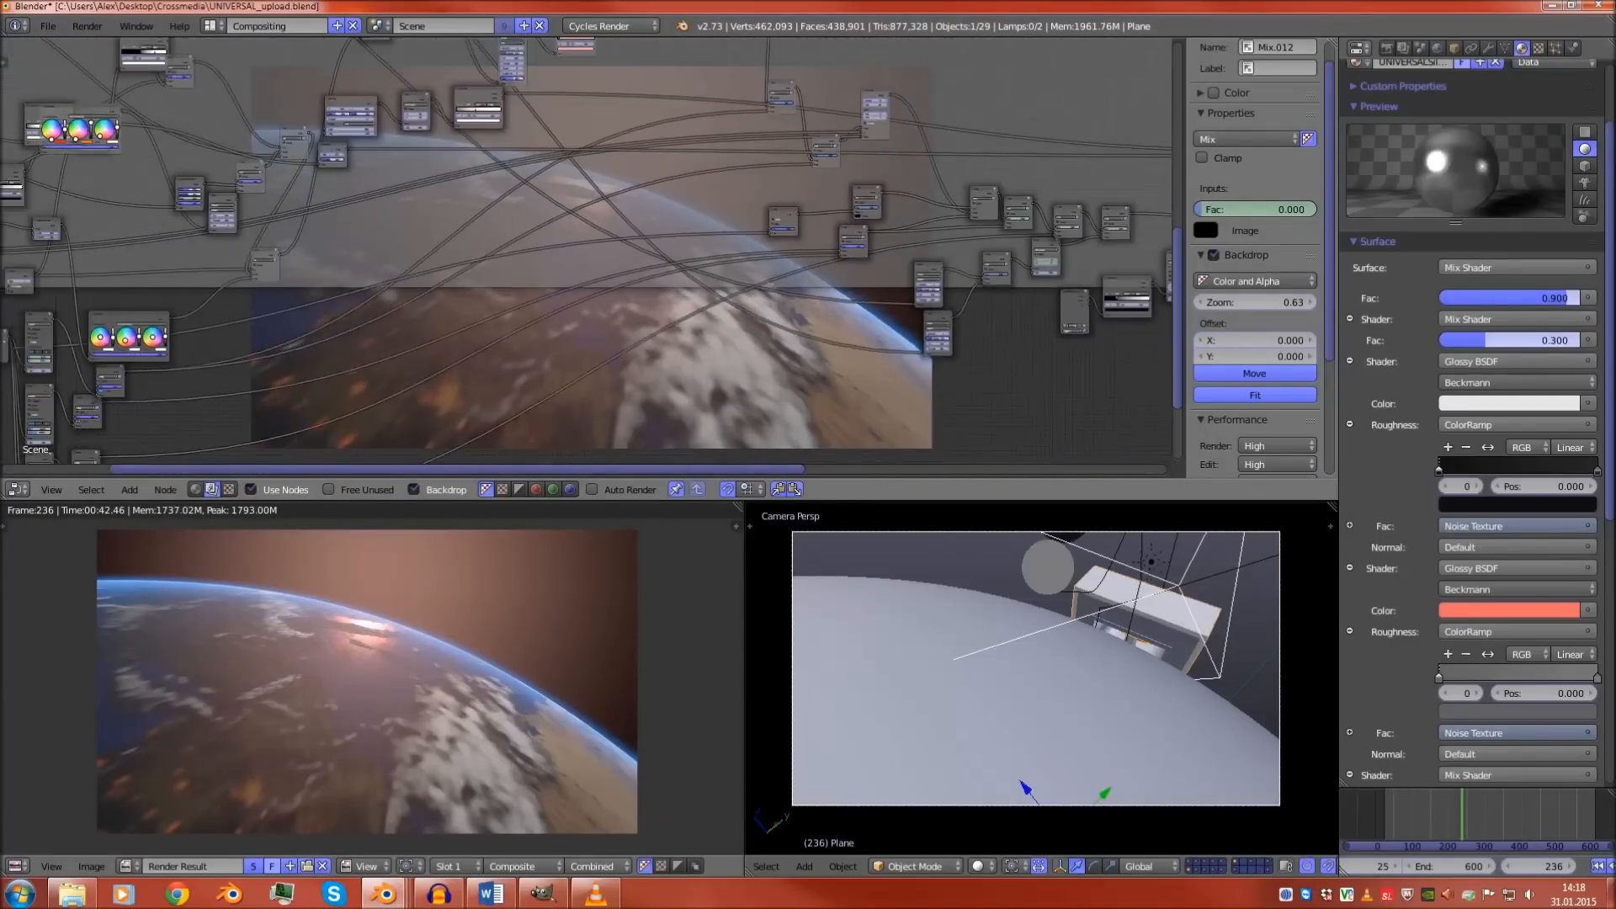
scroll(590, 253, up, 4)
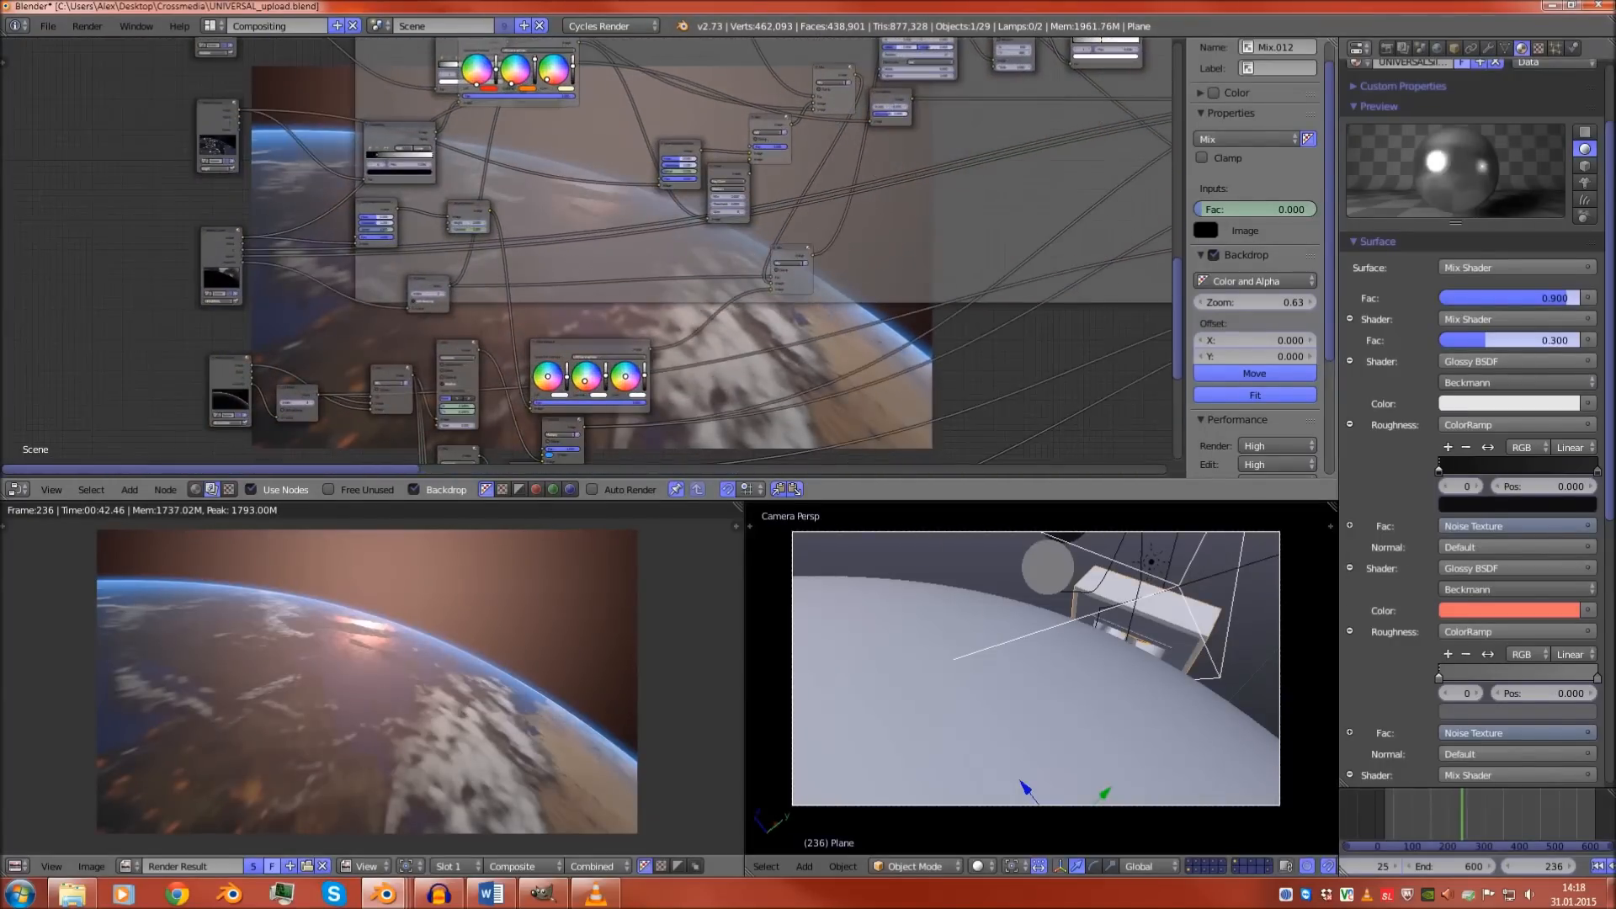
scroll(589, 253, up, 6)
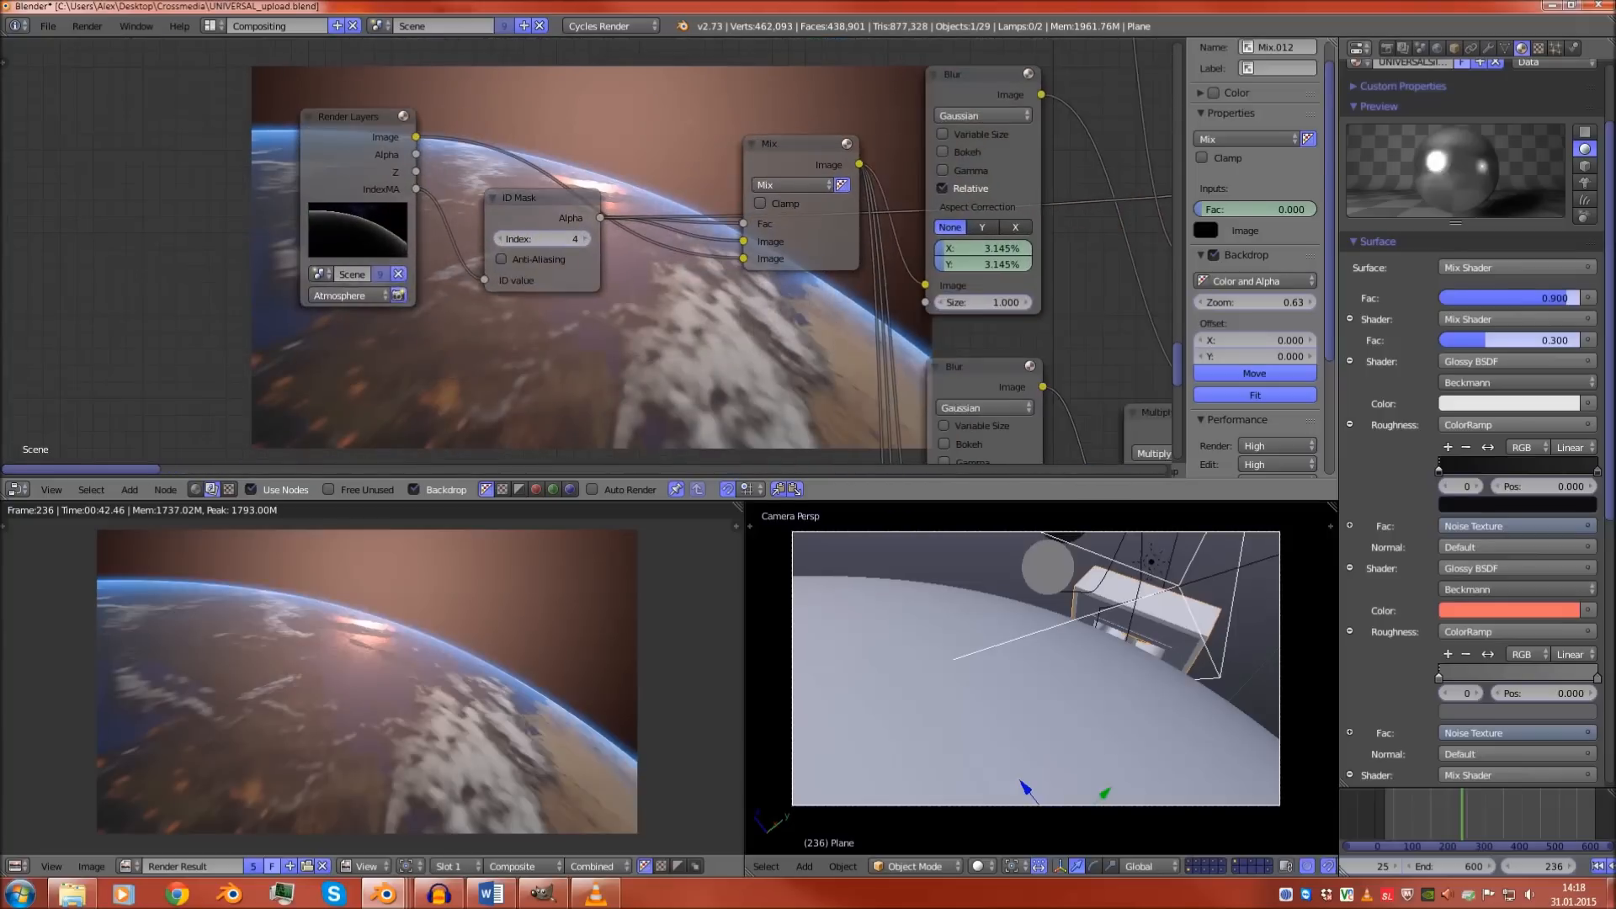
Examine the ID Mask node with index 2 and the compositing nodes connected to it
middle_drag(623, 76, 585, 438)
middle_drag(715, 168, 426, 286)
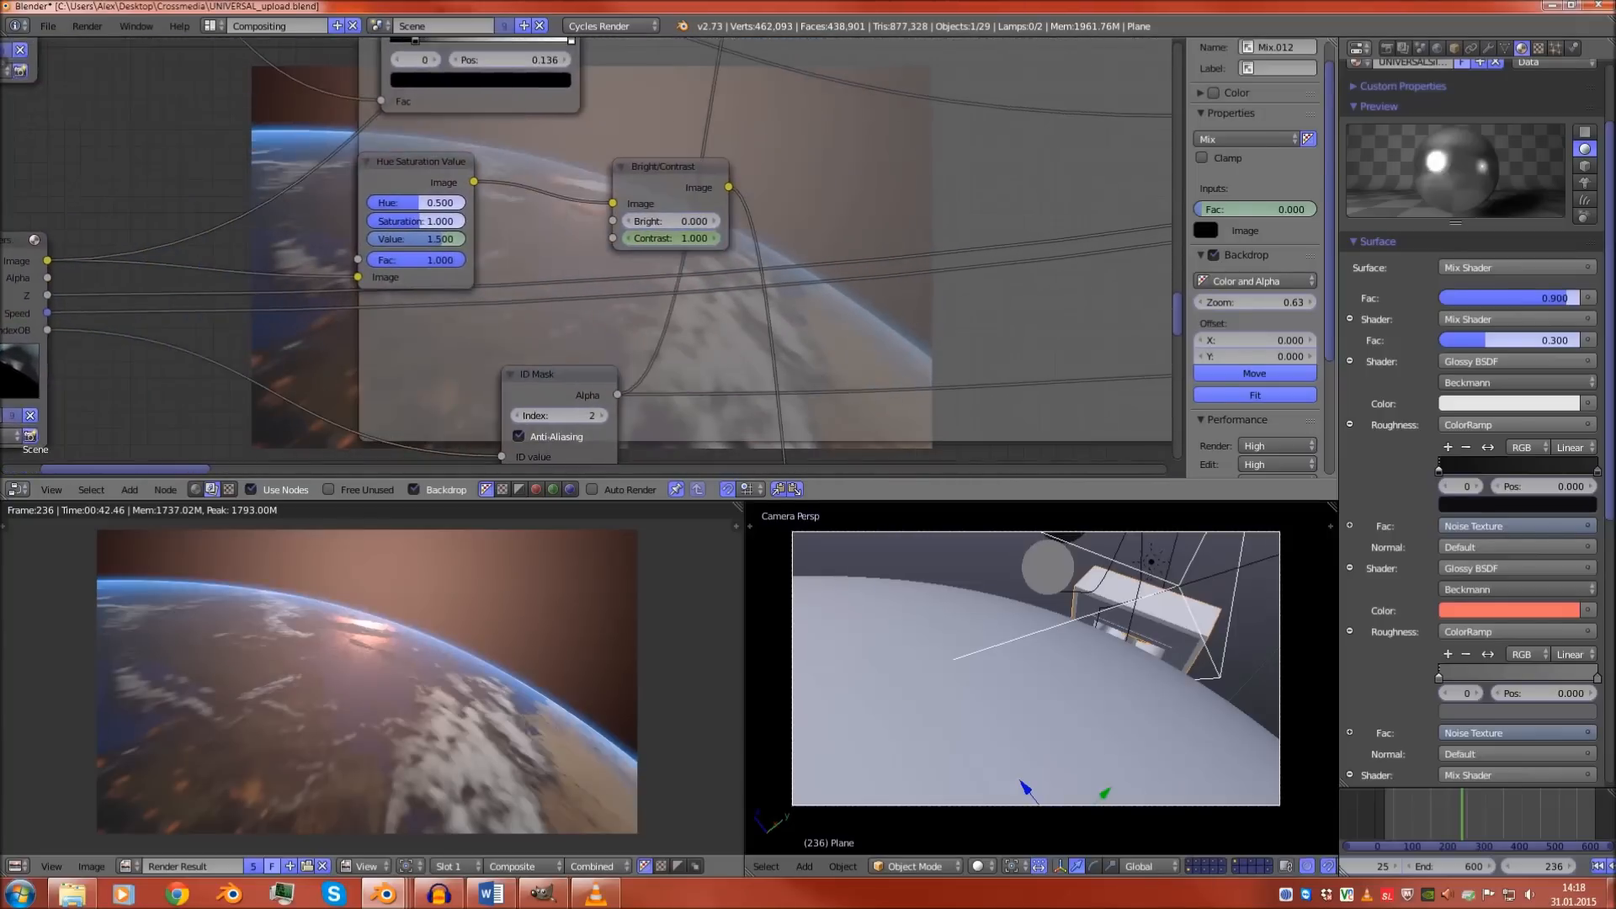
scroll(589, 252, down, 7)
middle_drag(589, 252, 570, 237)
scroll(570, 252, up, 4)
drag(543, 327, 538, 314)
scroll(589, 252, down, 3)
middle_drag(640, 185, 424, 415)
middle_drag(589, 168, 752, 107)
middle_drag(590, 421, 470, 312)
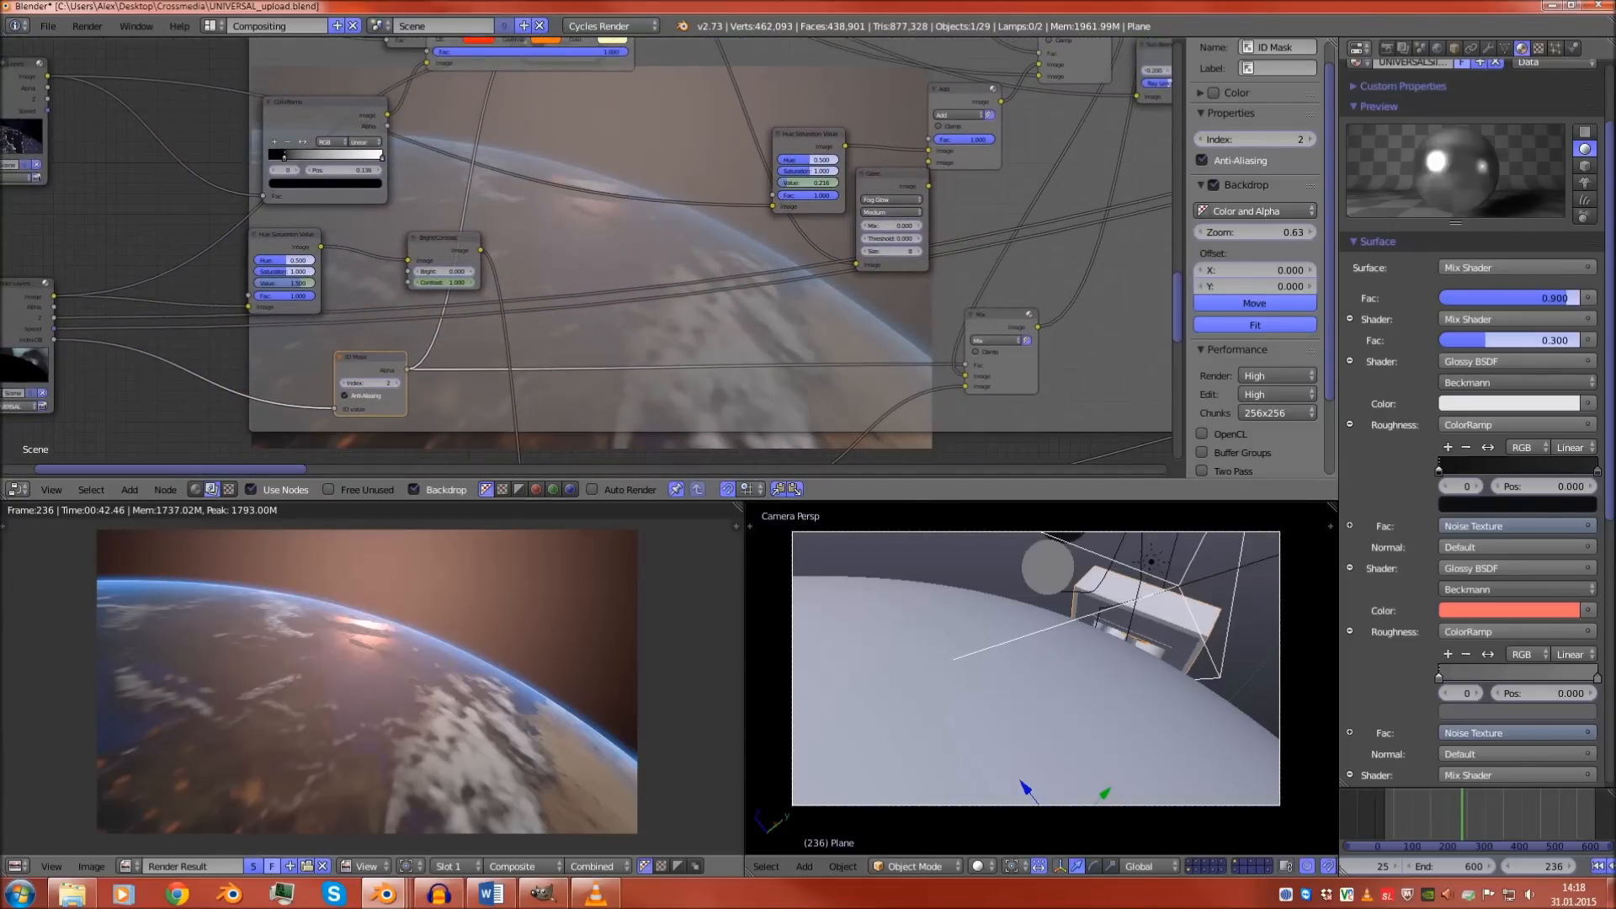
Return to the Default layout and display the Composite layer of the render result
click(210, 26)
click(244, 102)
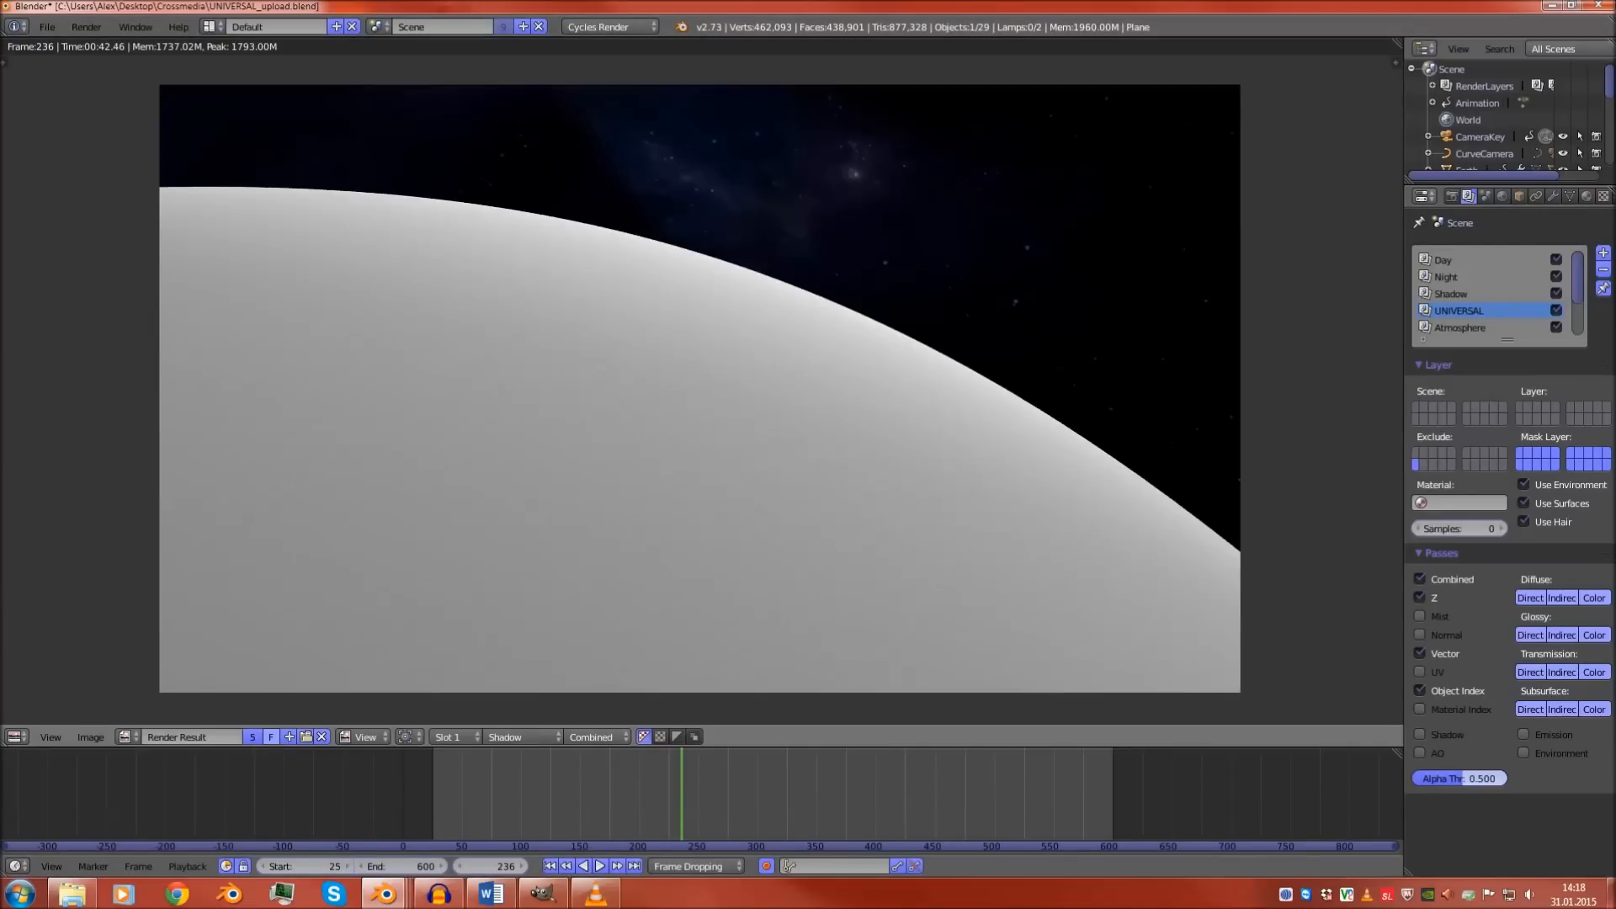
click(522, 736)
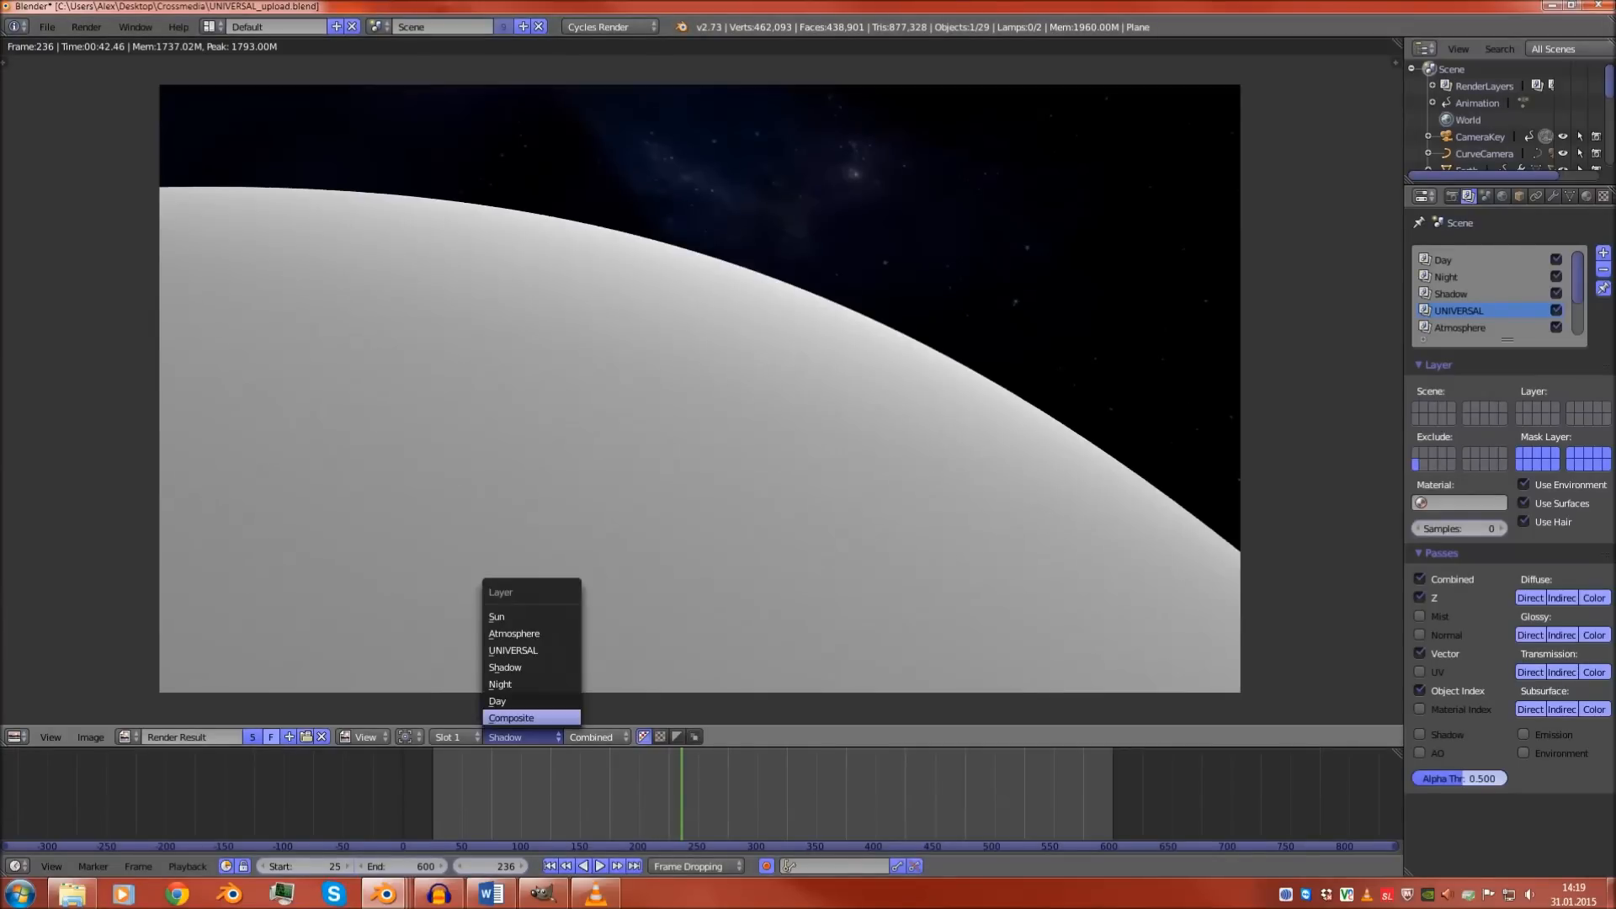
click(522, 719)
Return to the 3D view and set the Plane object's pass index to 2
click(15, 737)
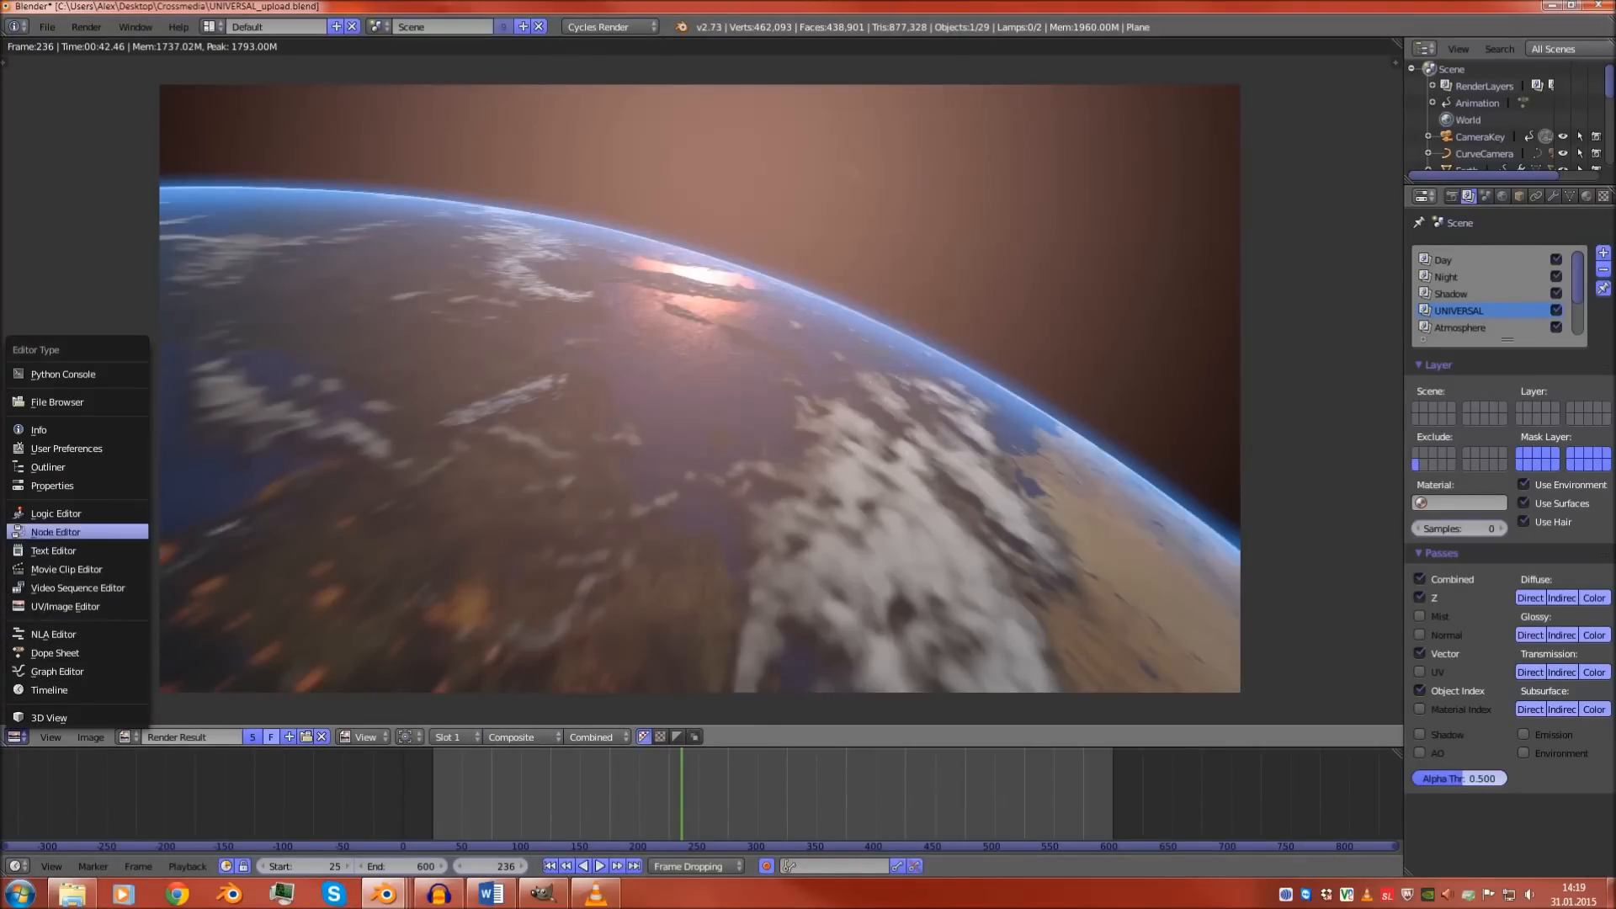
click(17, 736)
click(49, 717)
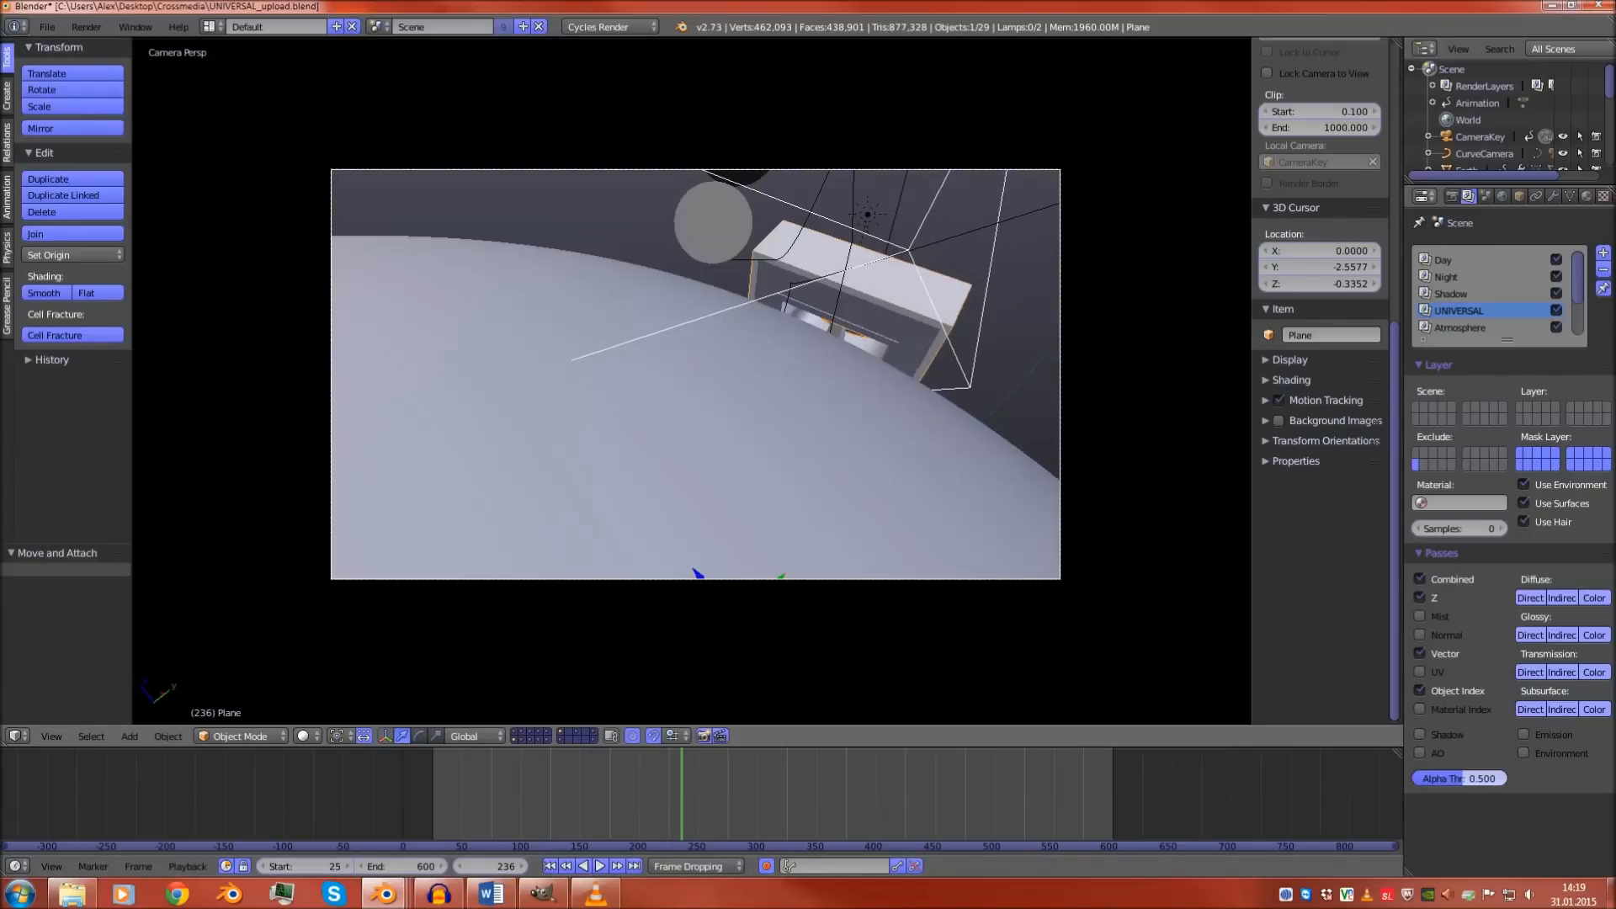
click(1520, 196)
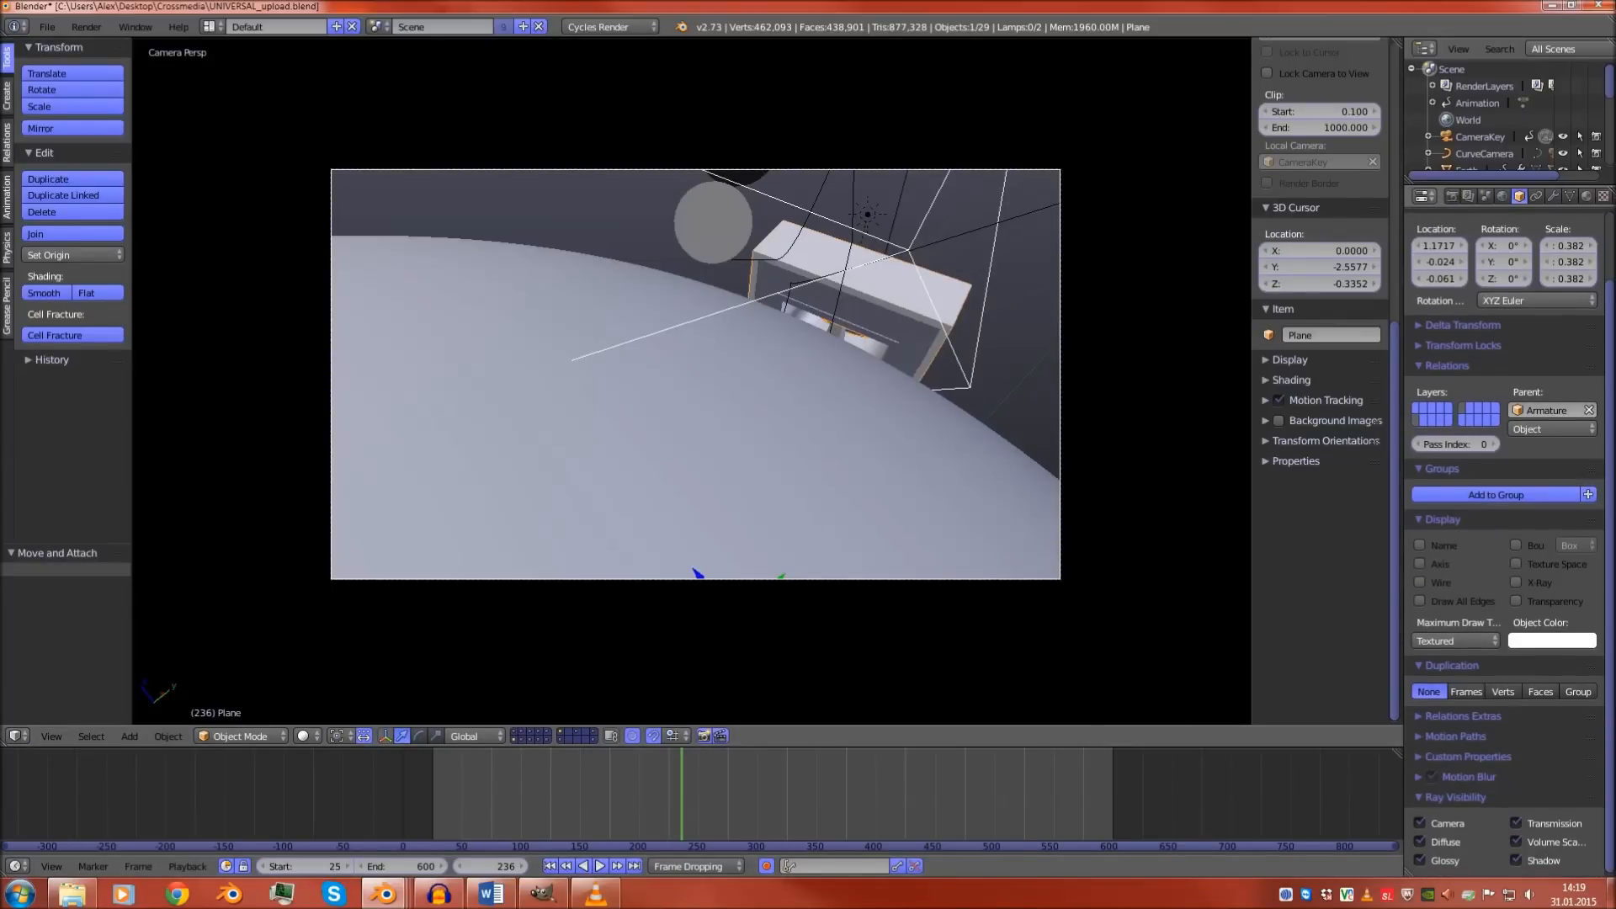
click(1493, 445)
click(1494, 445)
Re-render frame 236 to check its composite, displaying the scene's render settings meanwhile
key(F12)
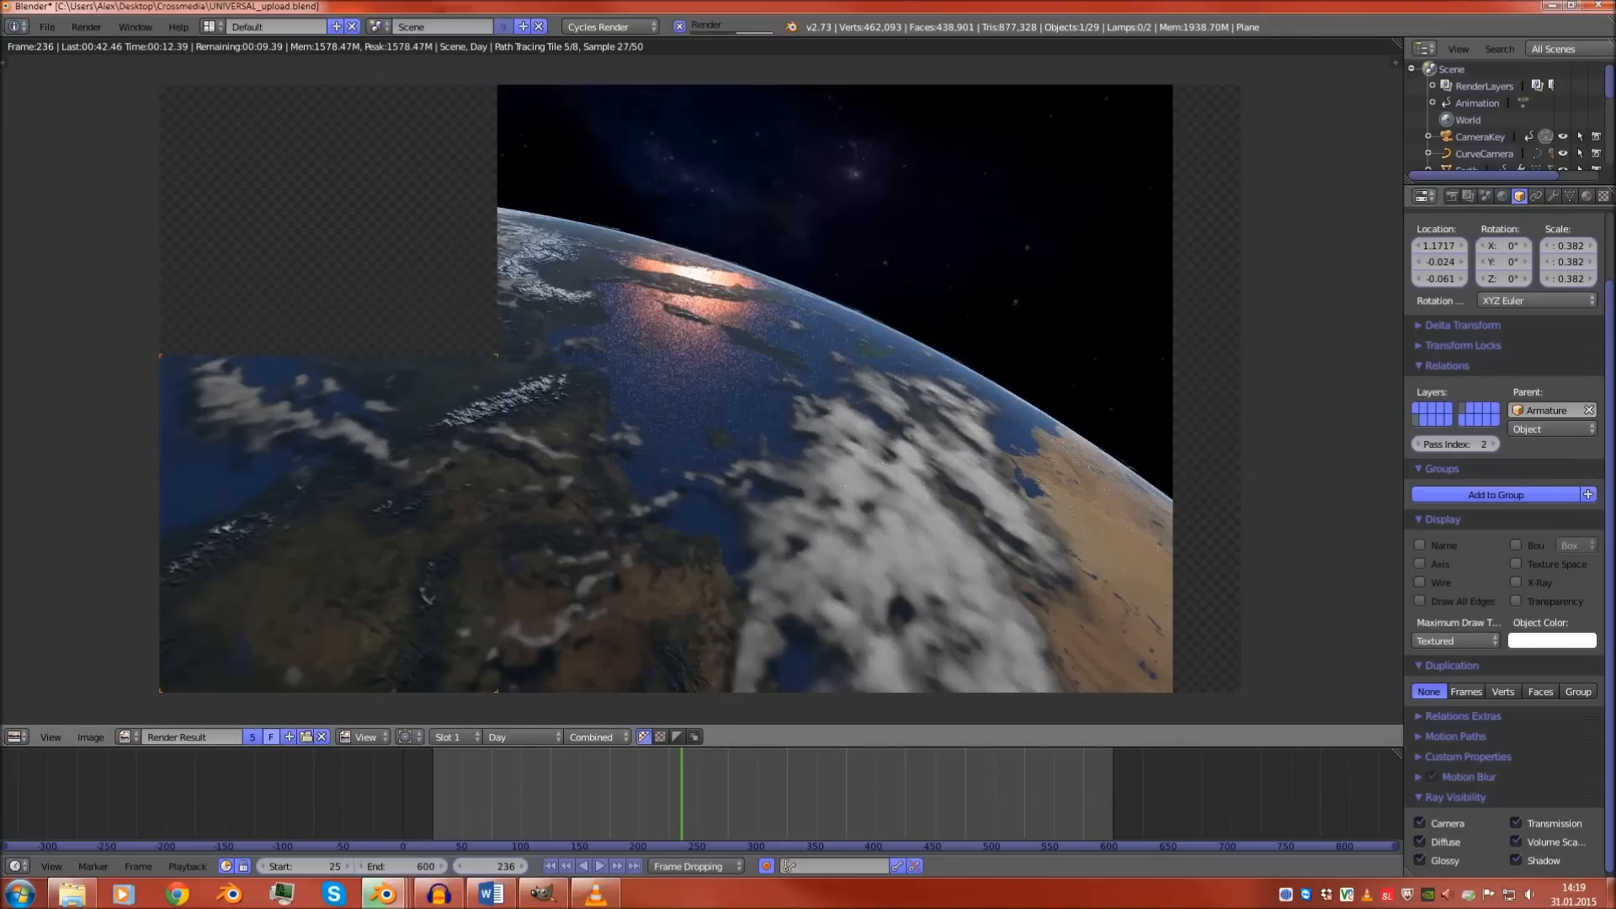
scroll(1507, 543, up, 2)
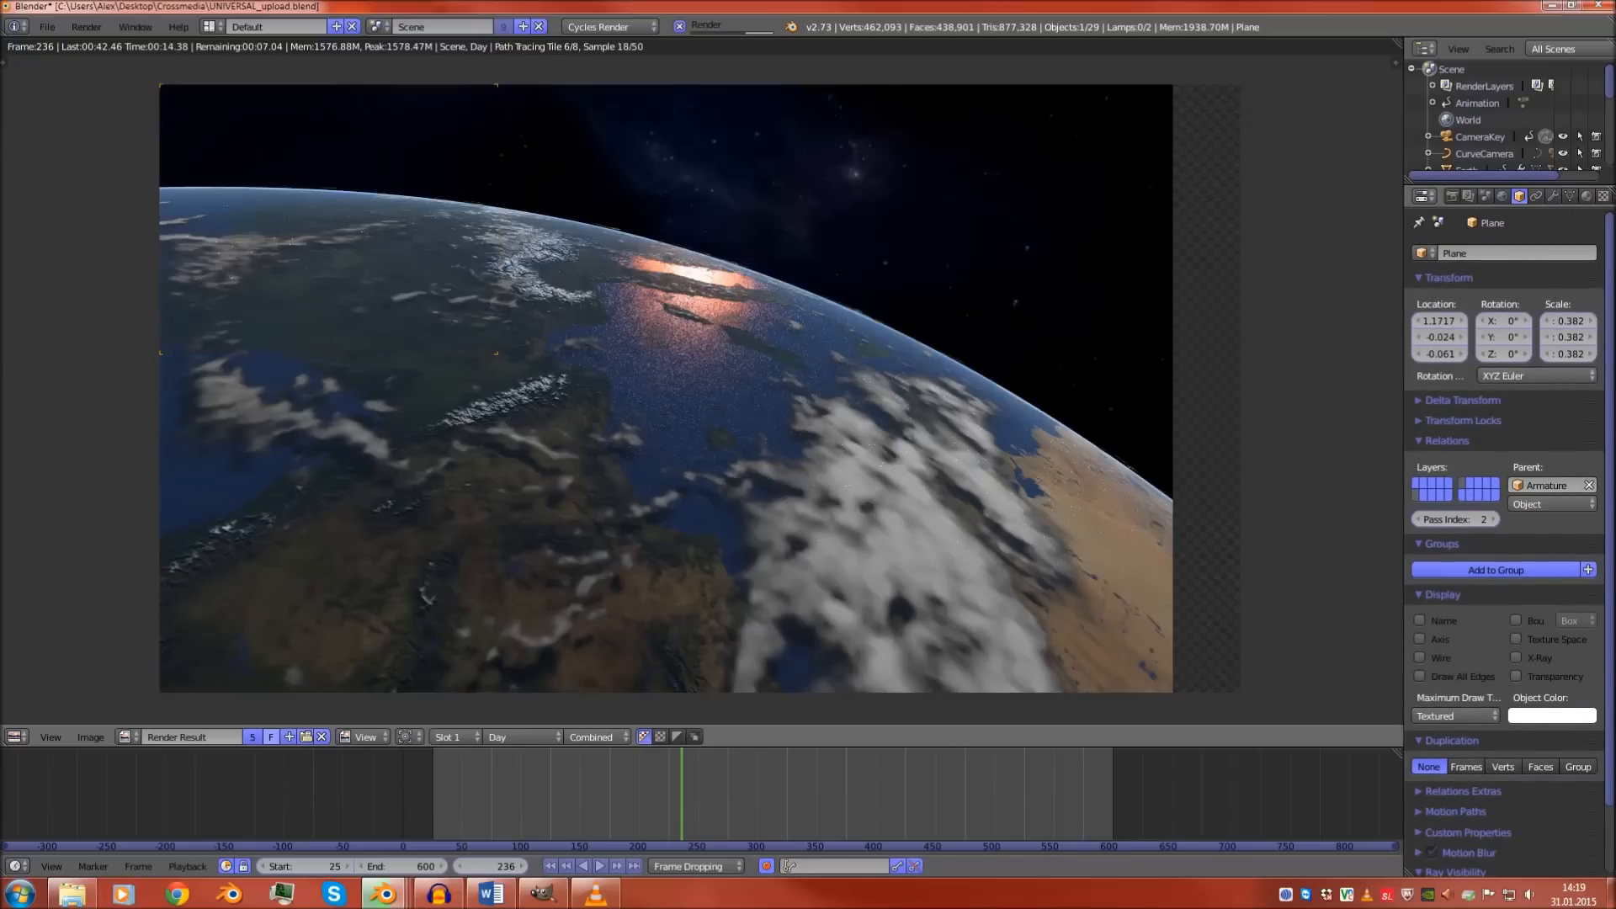
click(1452, 195)
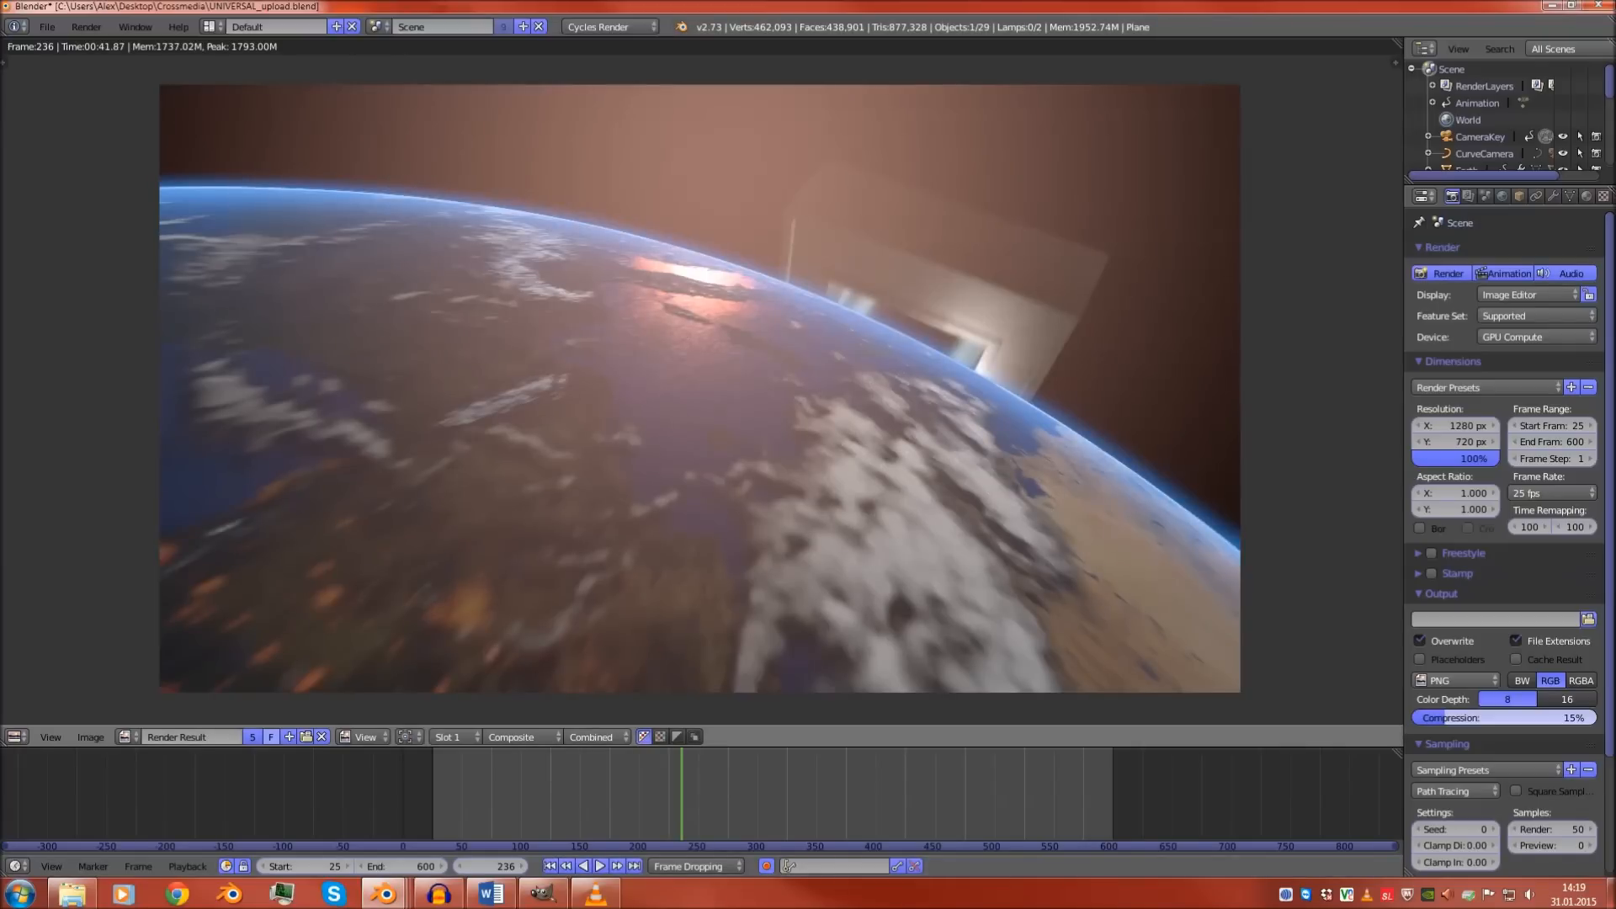
key(Escape)
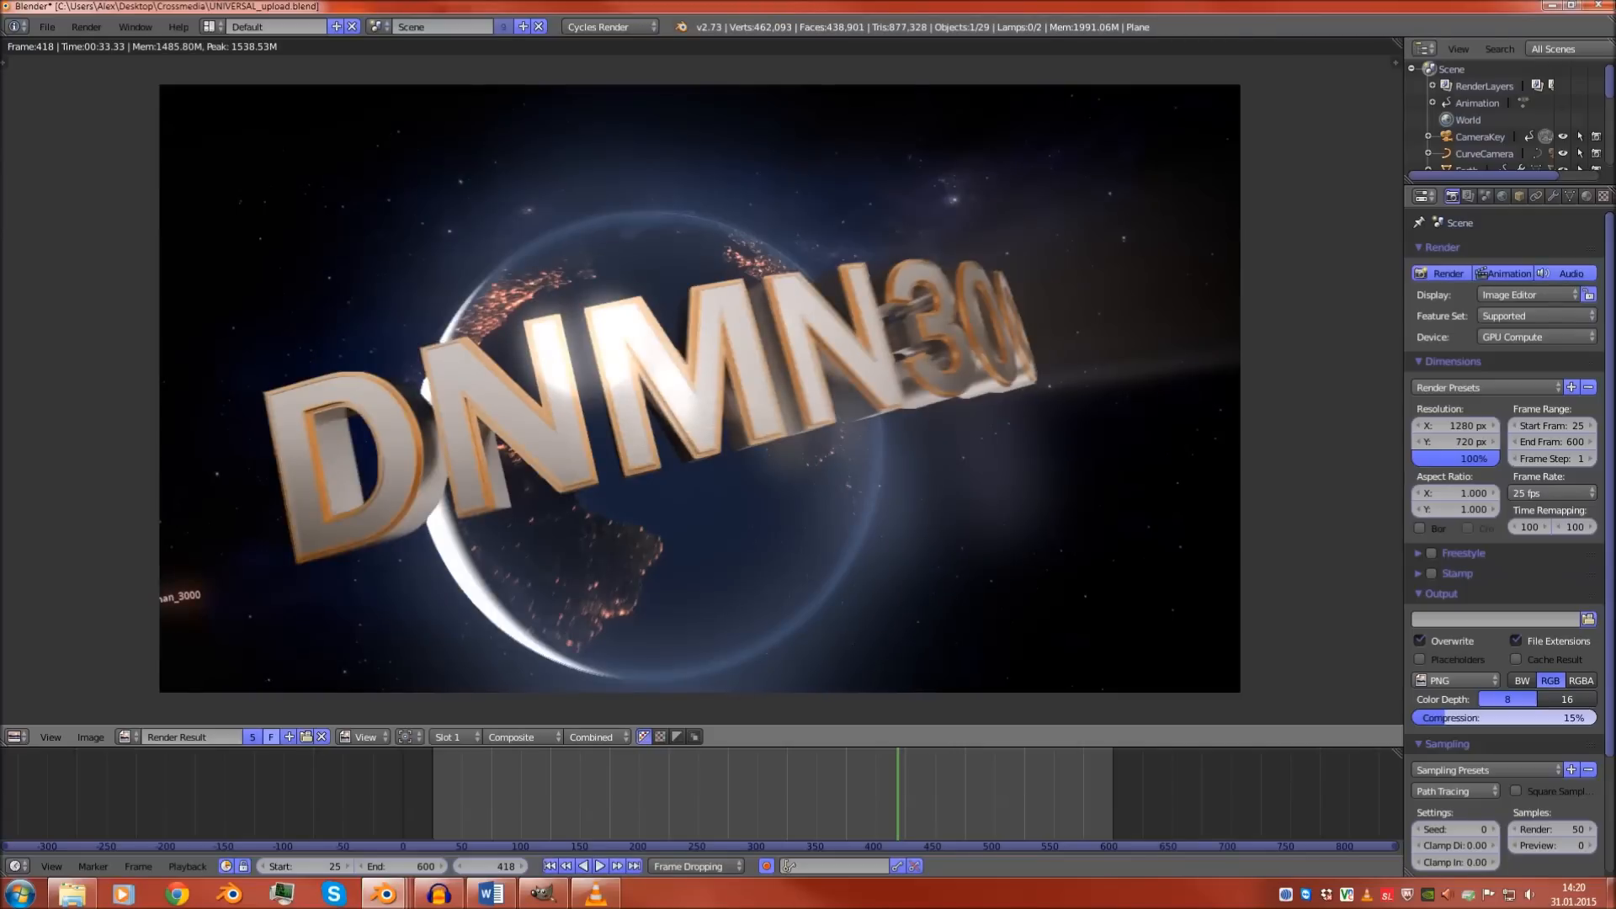
Inspect the small lettering at the edge of the frame 418 render, then view the whole composite again
scroll(211, 589, up, 9)
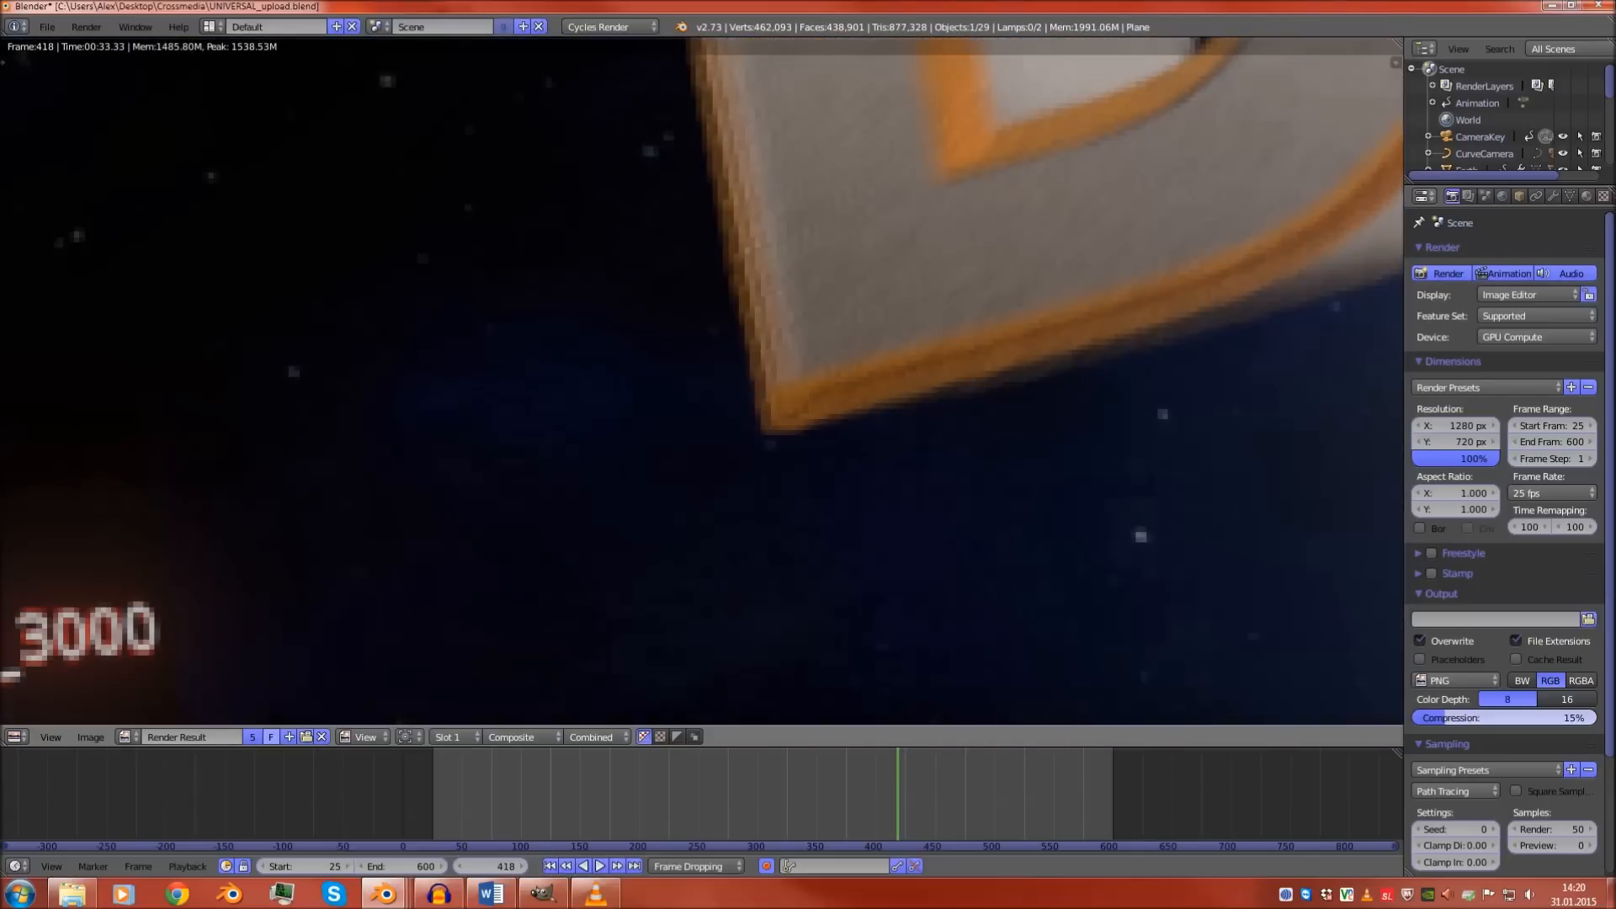
middle_drag(211, 589, 620, 442)
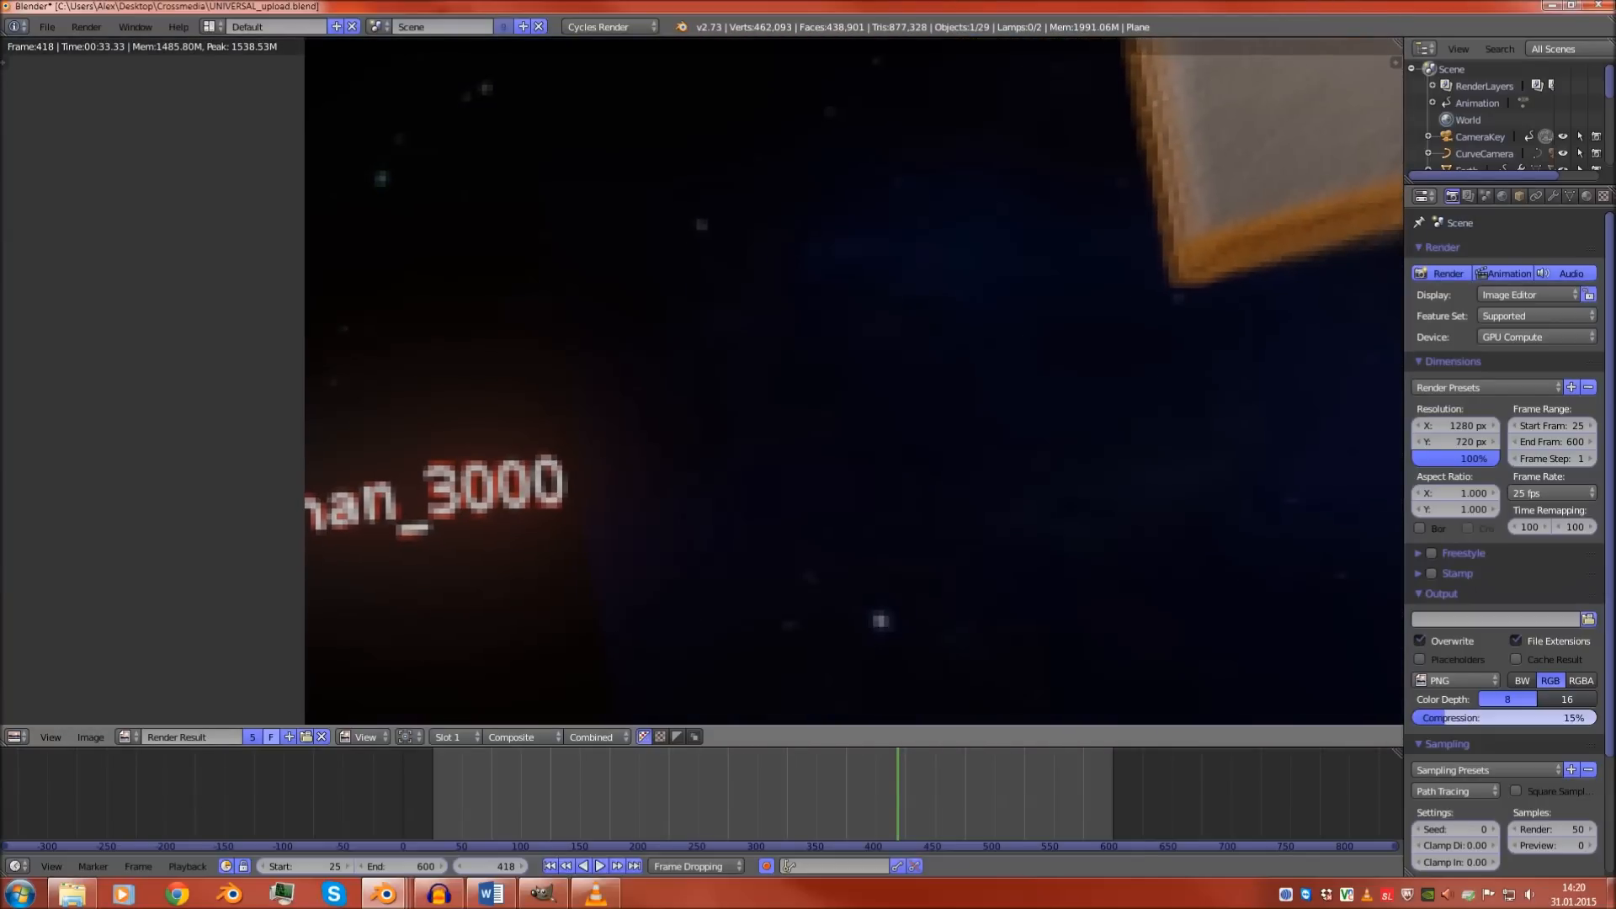
scroll(702, 379, down, 10)
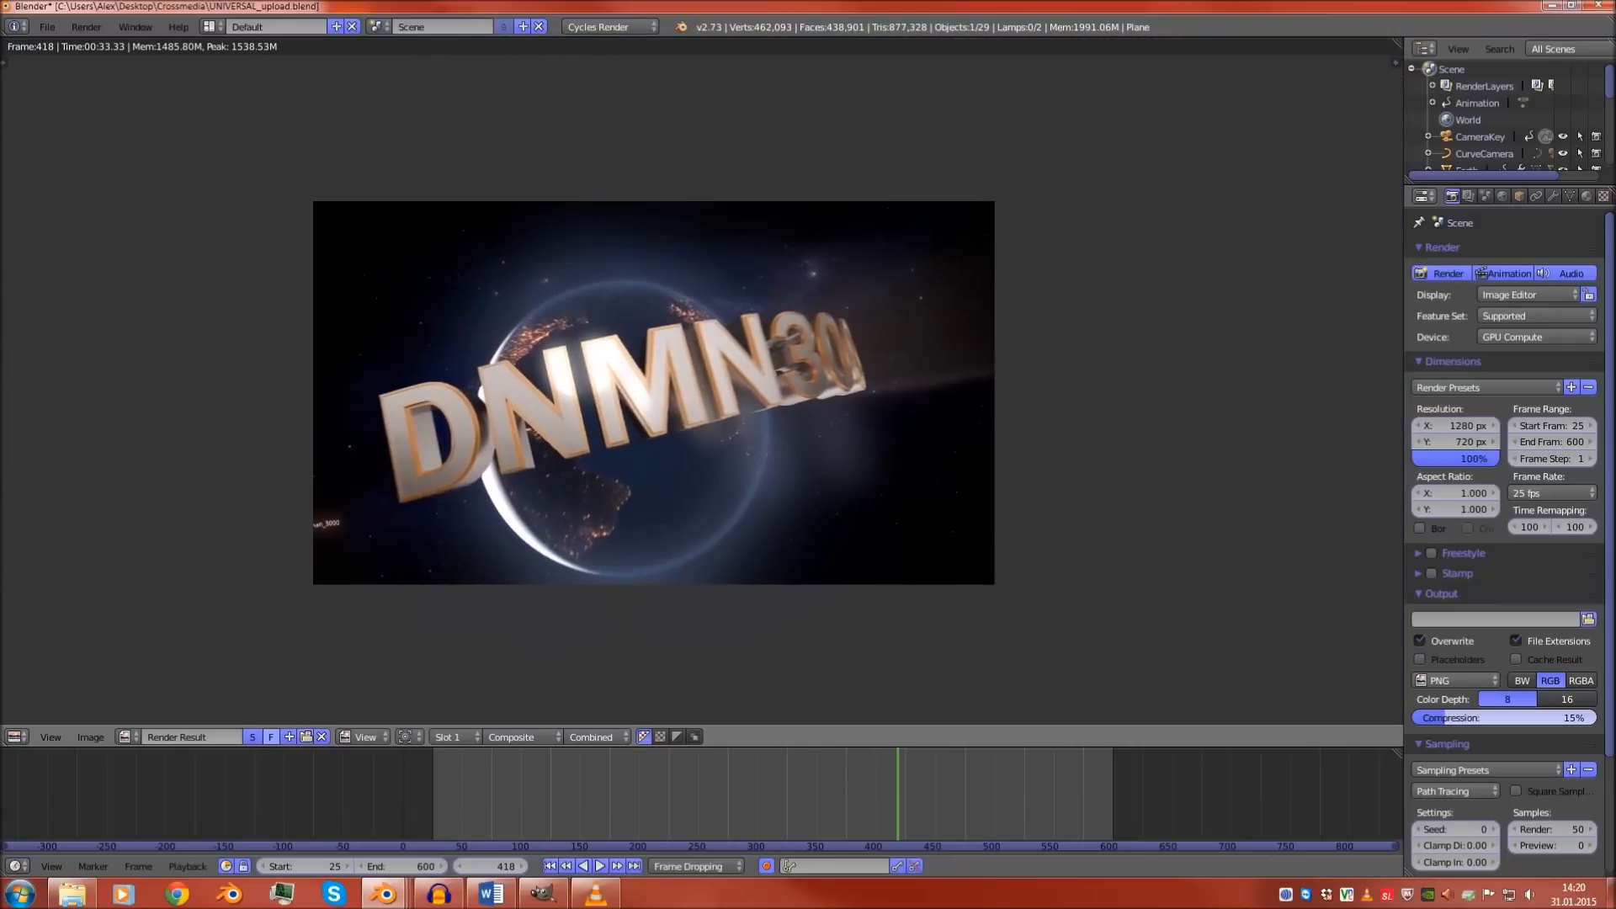
scroll(636, 430, up, 2)
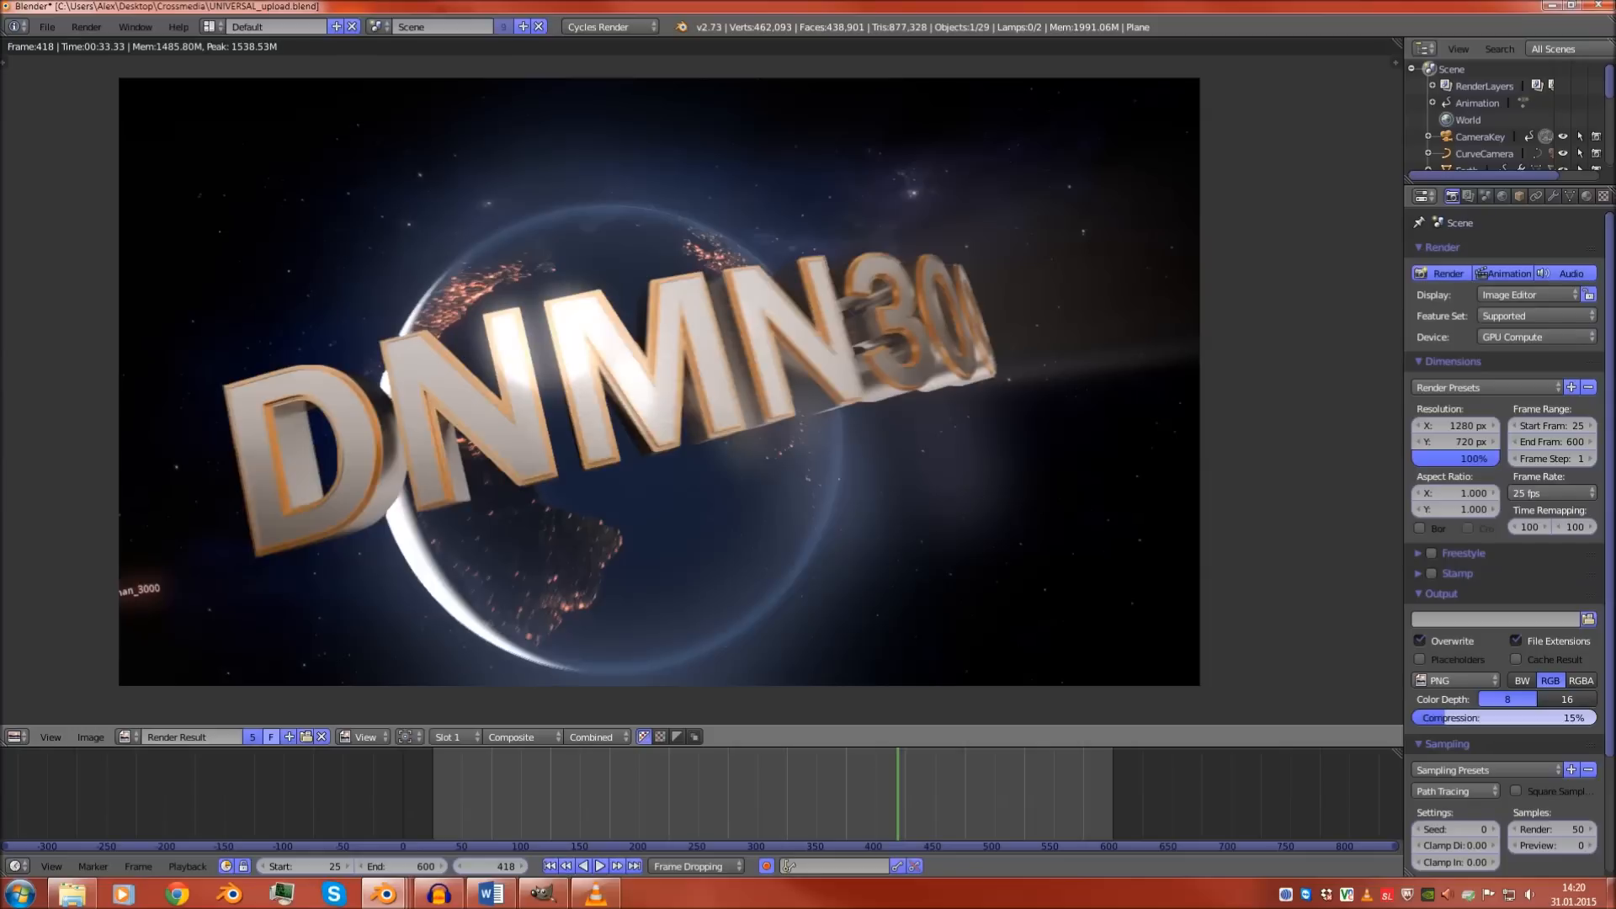
middle_drag(636, 429, 629, 436)
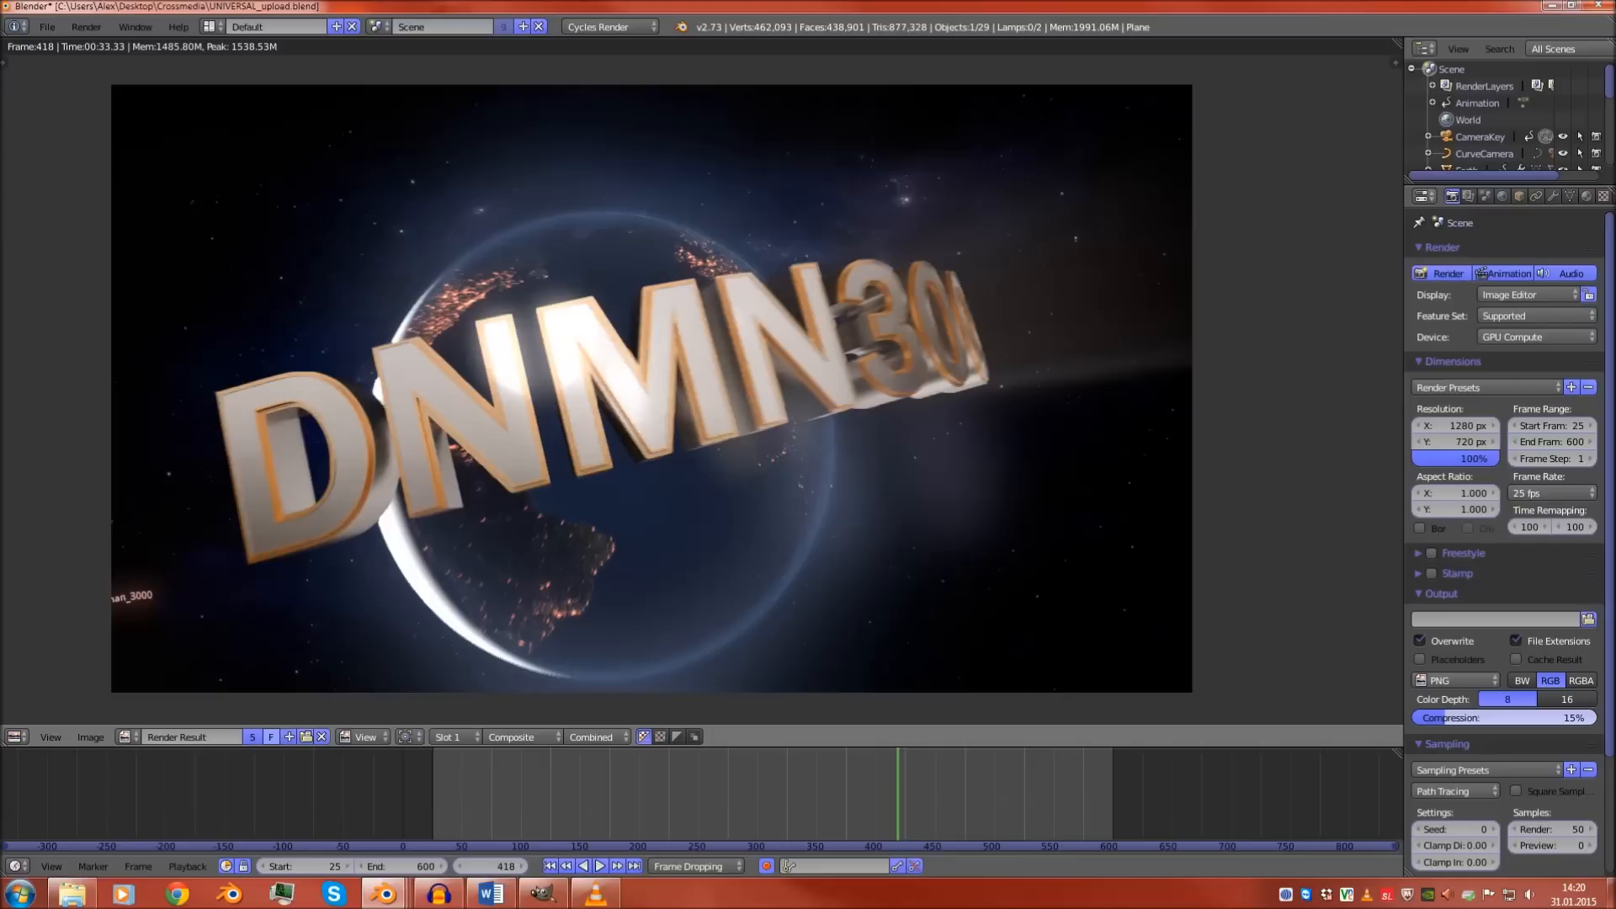
Render frame 584 and inspect the composited DNMN3000 title in front of the globe
key(Escape)
click(1052, 796)
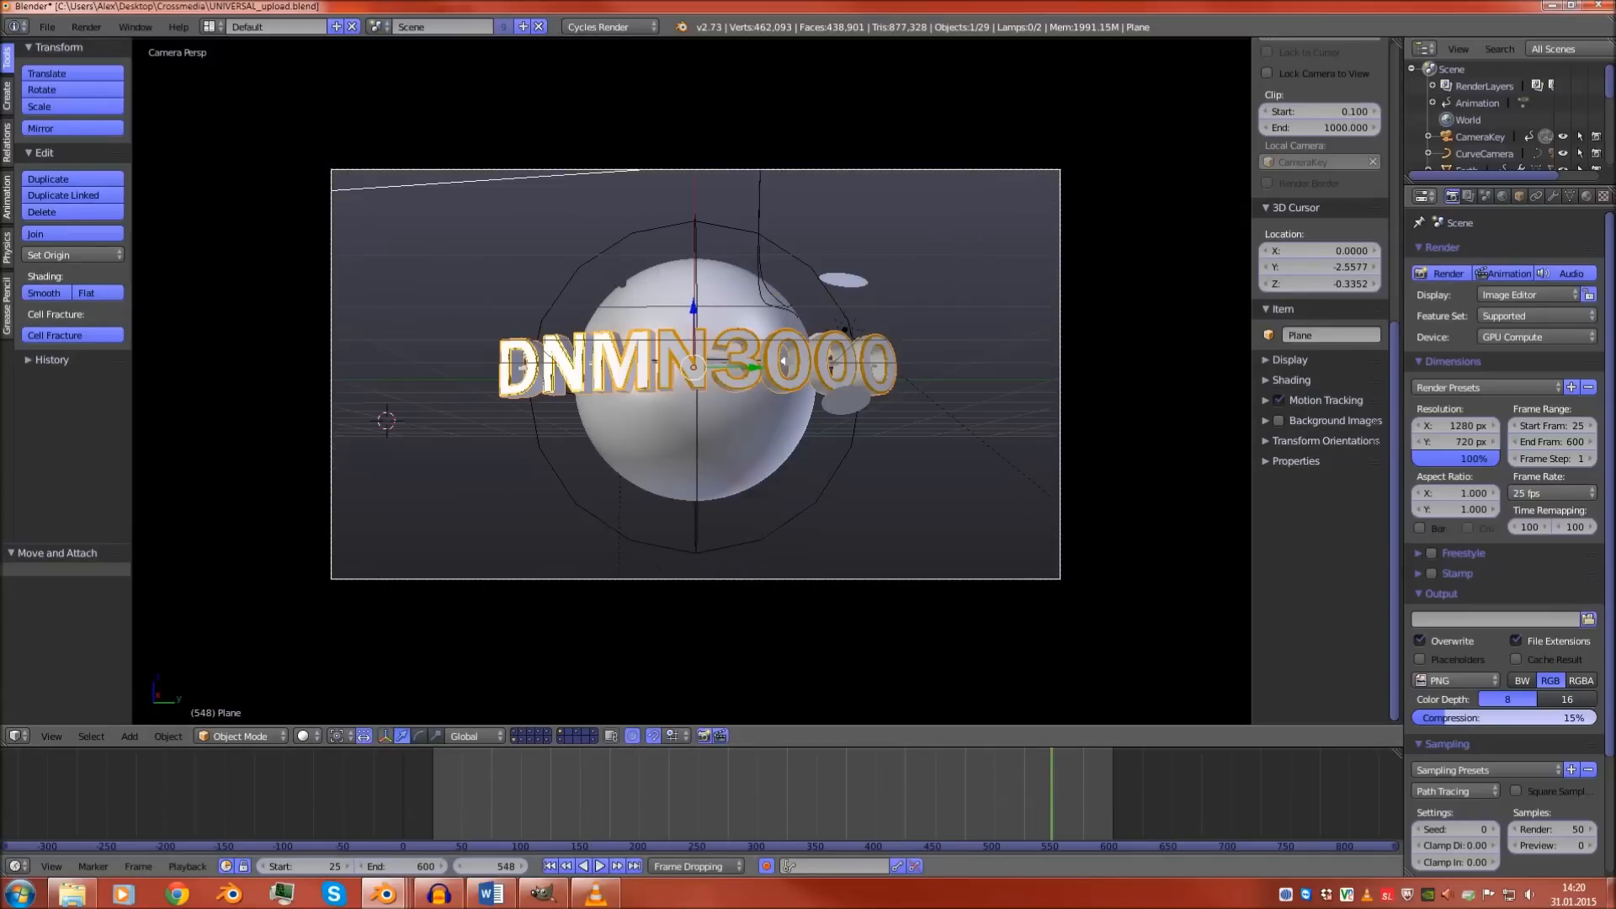
drag(1051, 796, 1093, 795)
key(F12)
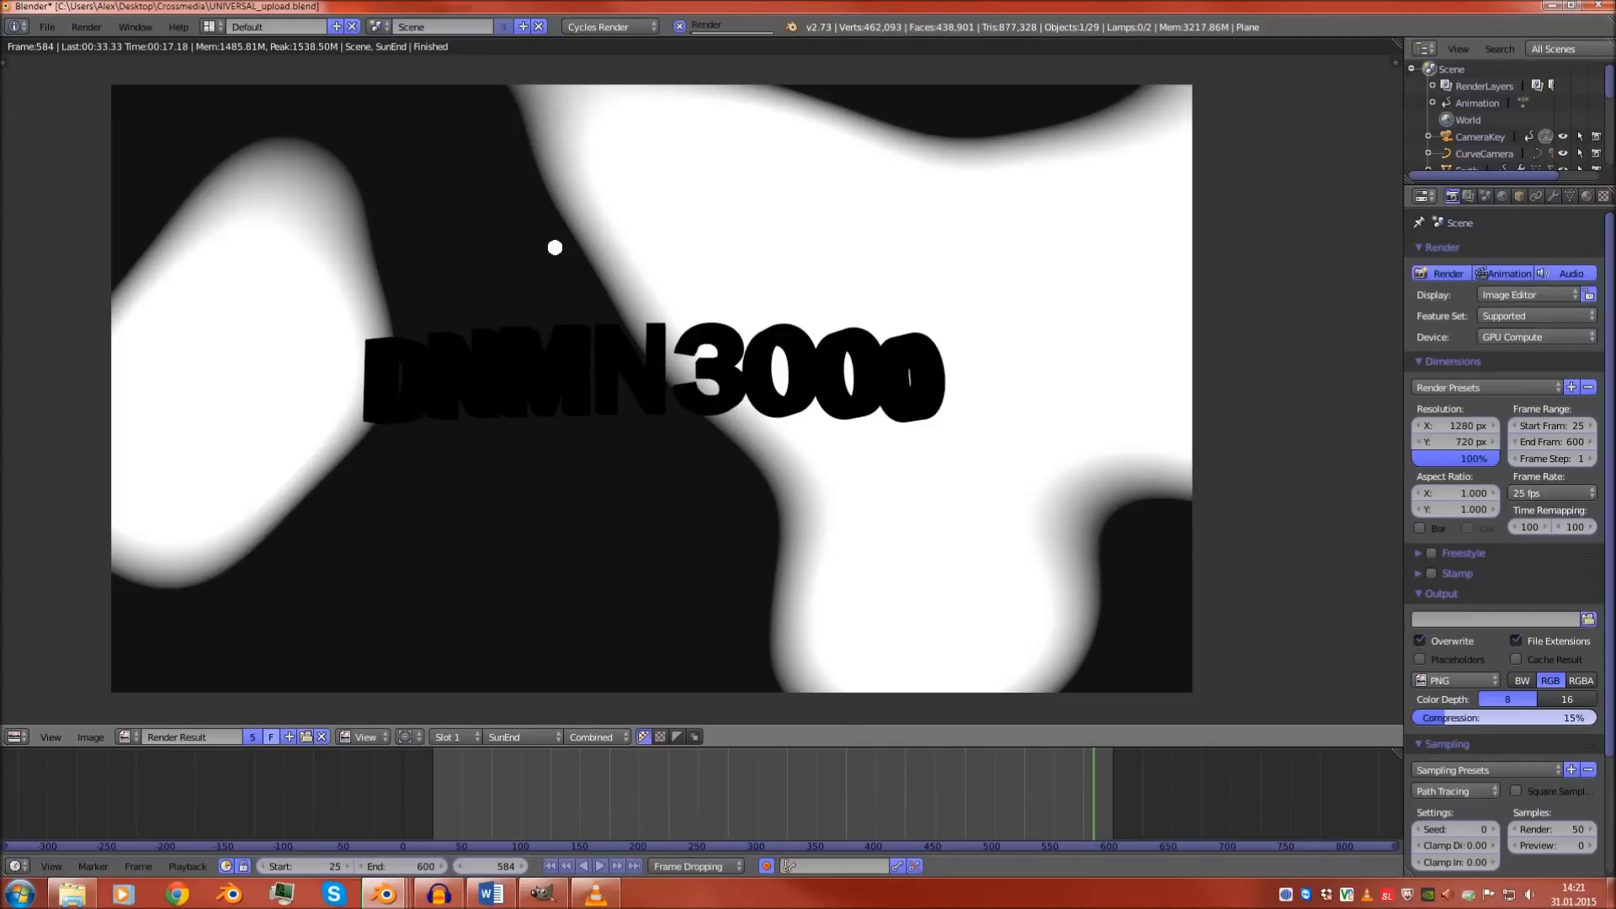
scroll(651, 388, up, 1)
scroll(651, 389, down, 2)
scroll(651, 388, up, 1)
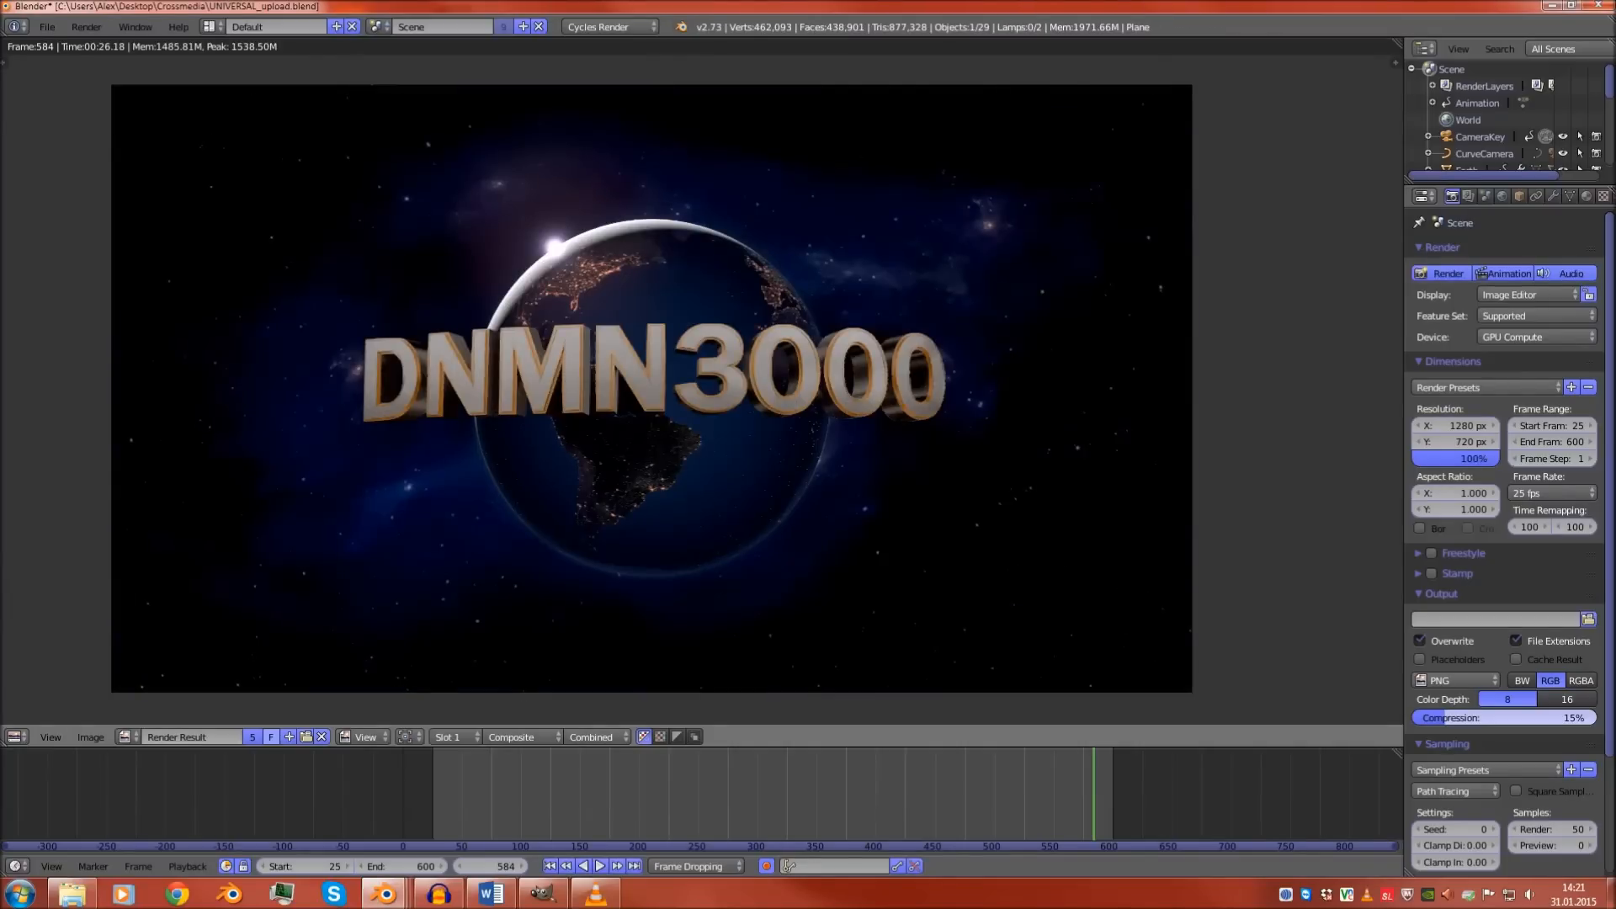
key(Escape)
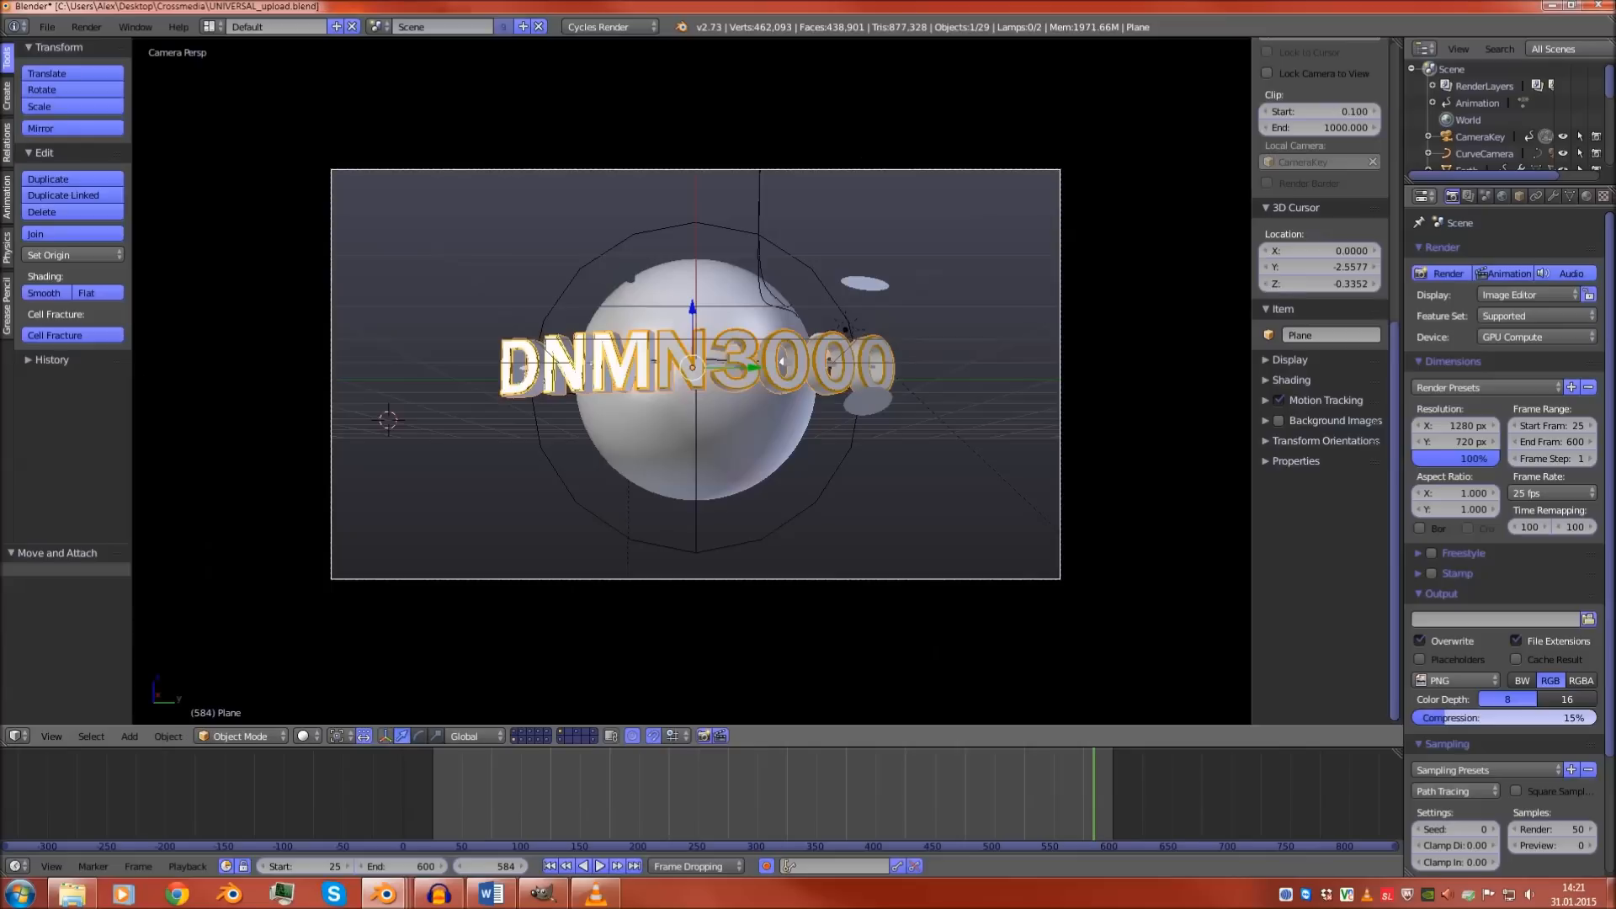
Hide the properties sidebar of the 3D view to enlarge the camera view
scroll(696, 373, up, 2)
shift+middle_drag(697, 374, 696, 374)
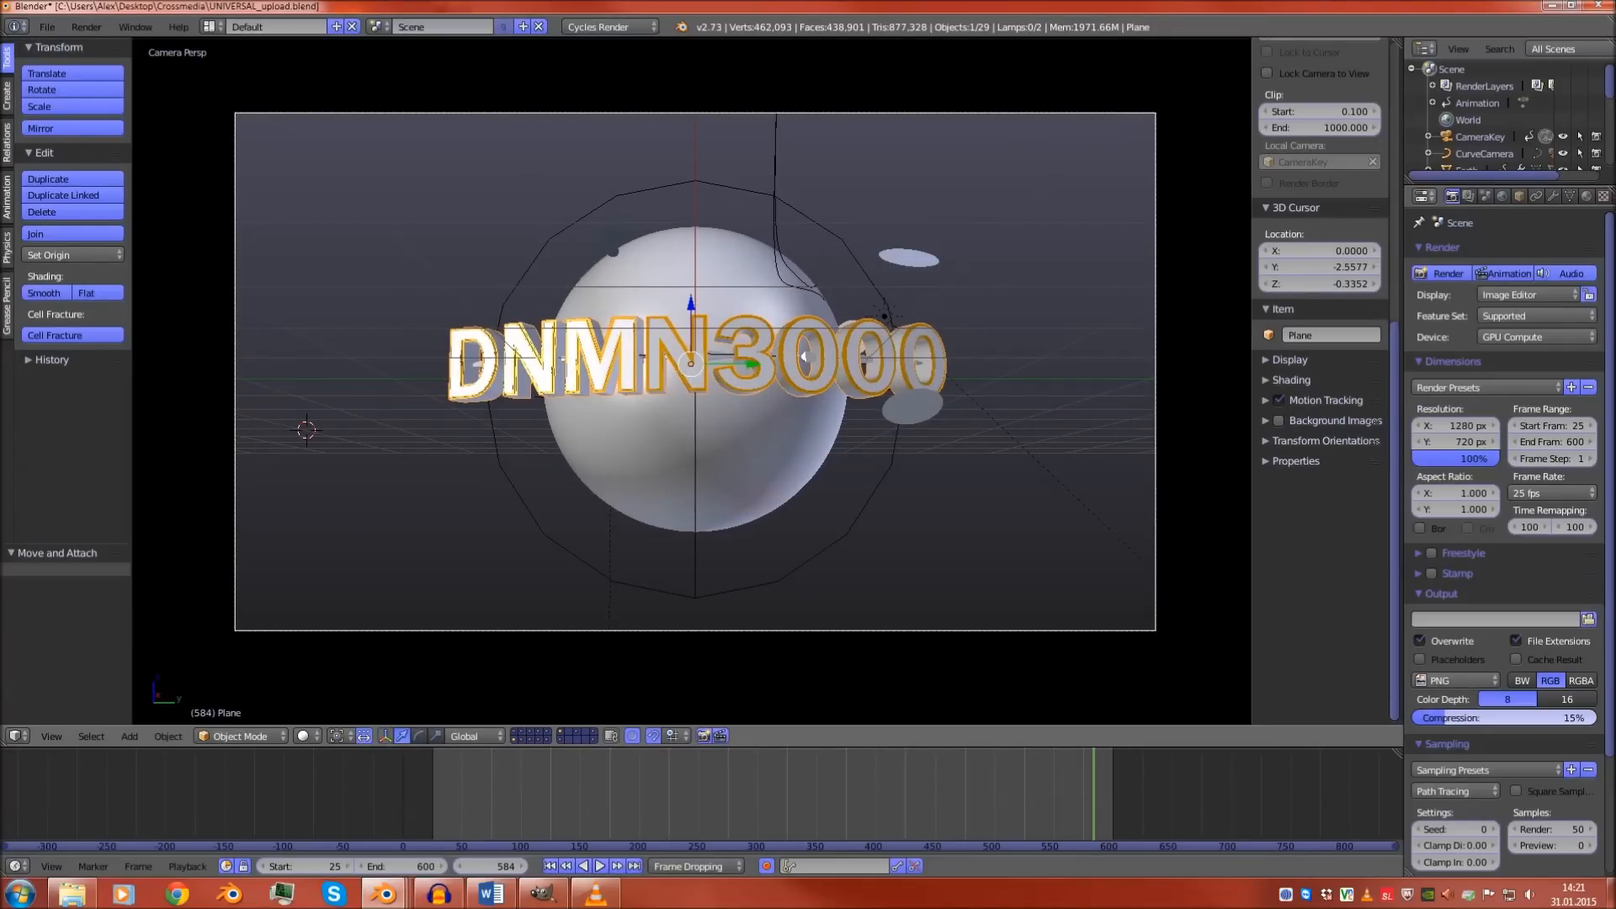
key(n)
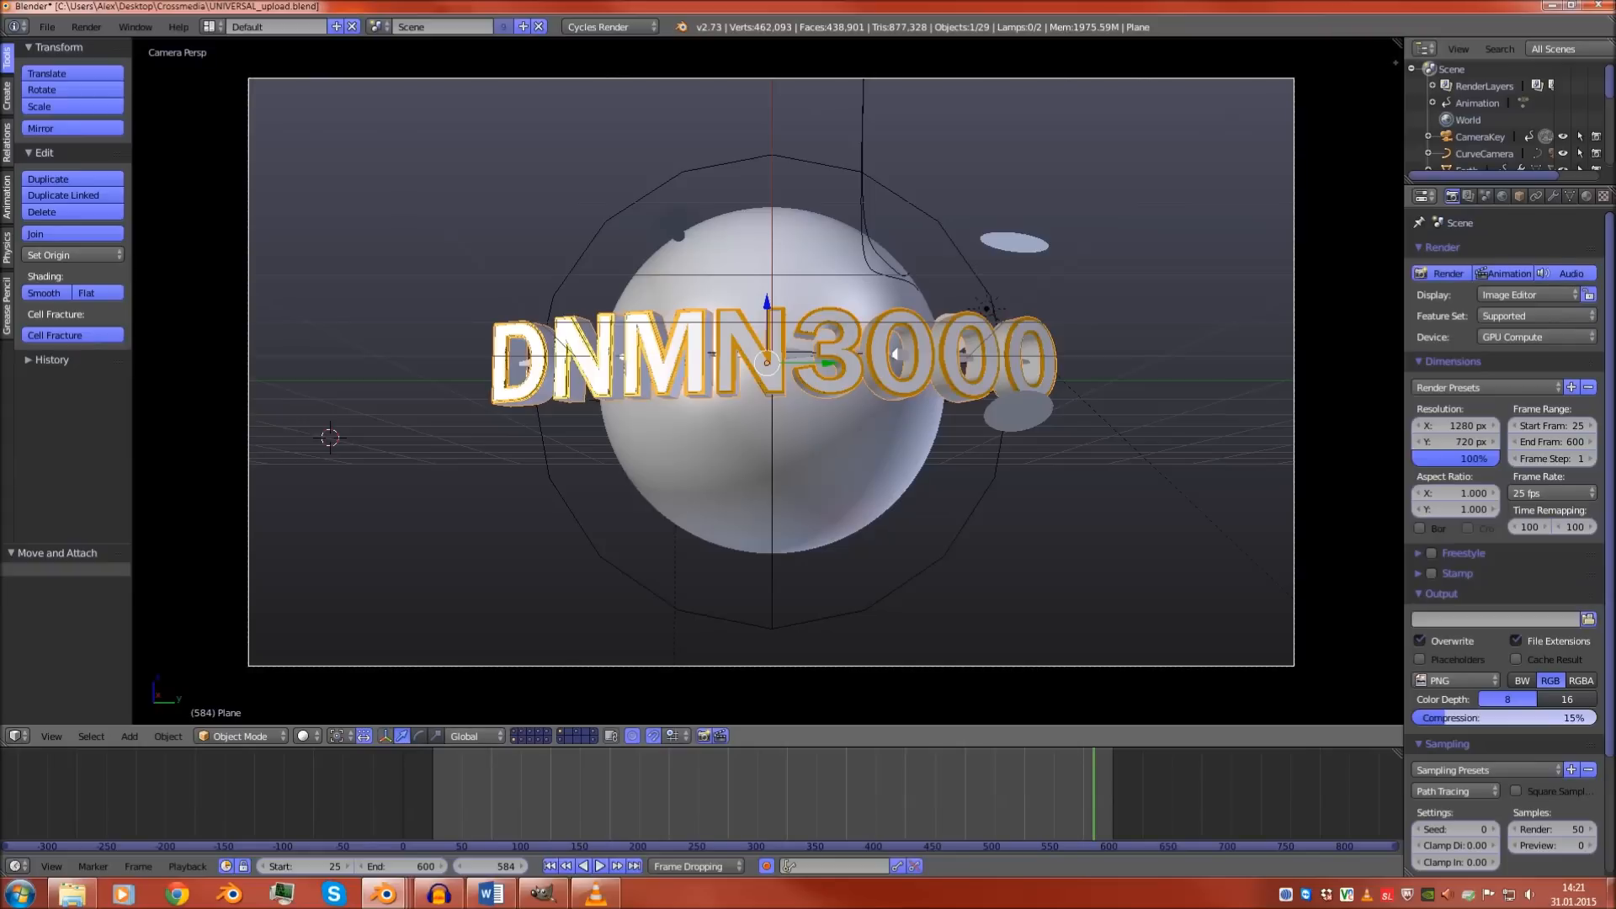
Select the Space background cube, review its Hintergrund material, and return to the camera view with nothing selected
middle_drag(640, 421, 707, 450)
scroll(708, 450, down, 3)
scroll(768, 380, down, 5)
right_click(998, 421)
click(1587, 196)
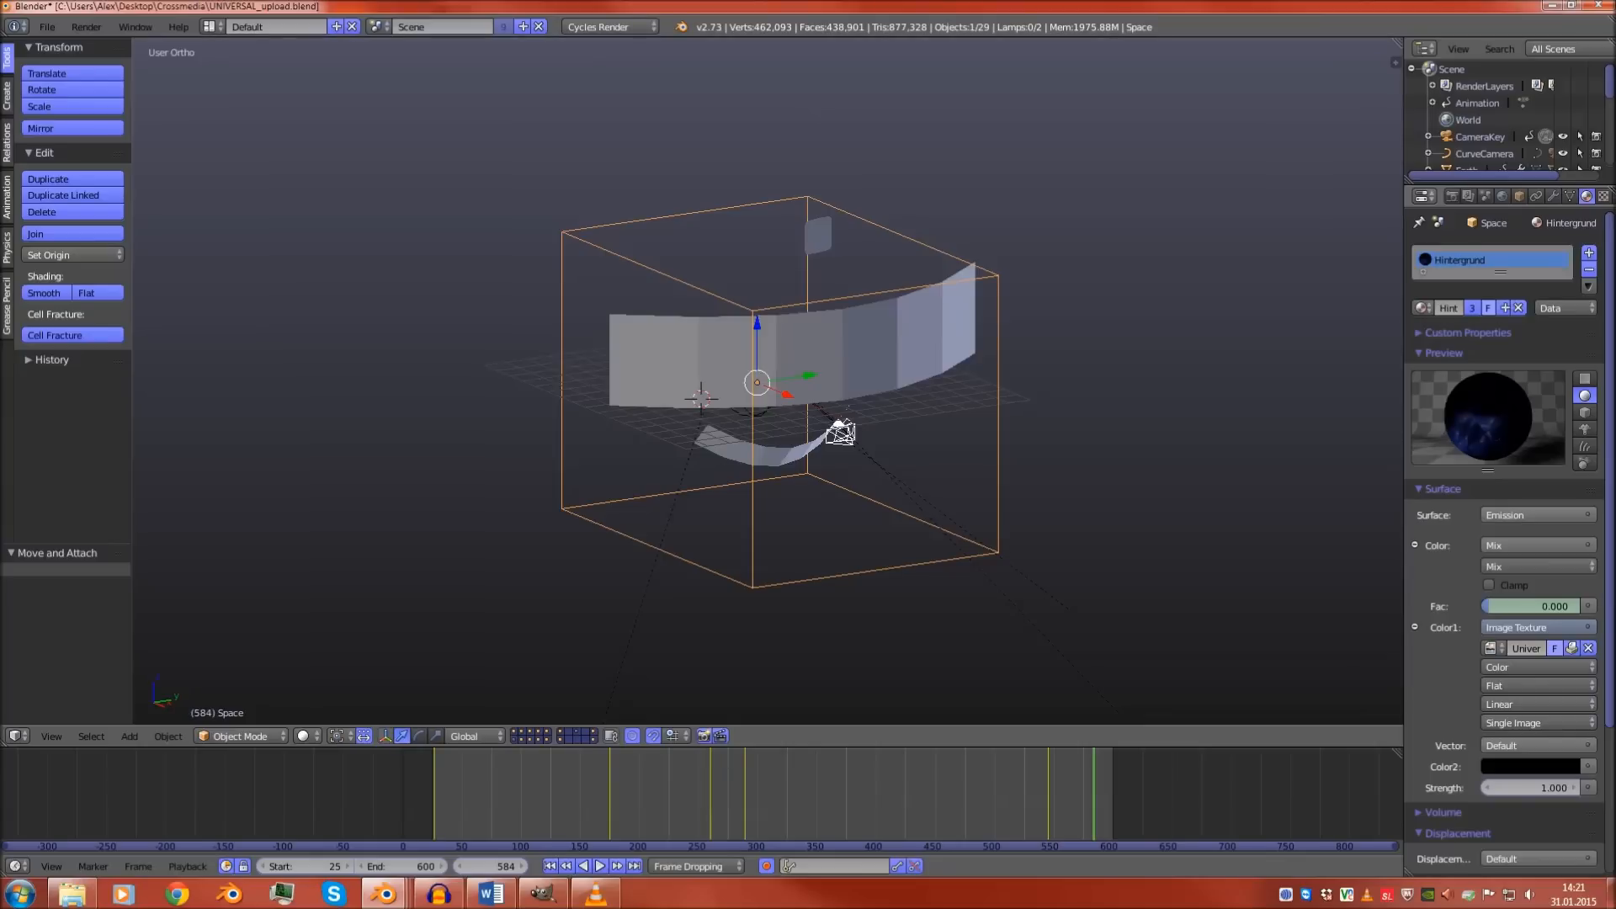
scroll(1507, 538, down, 3)
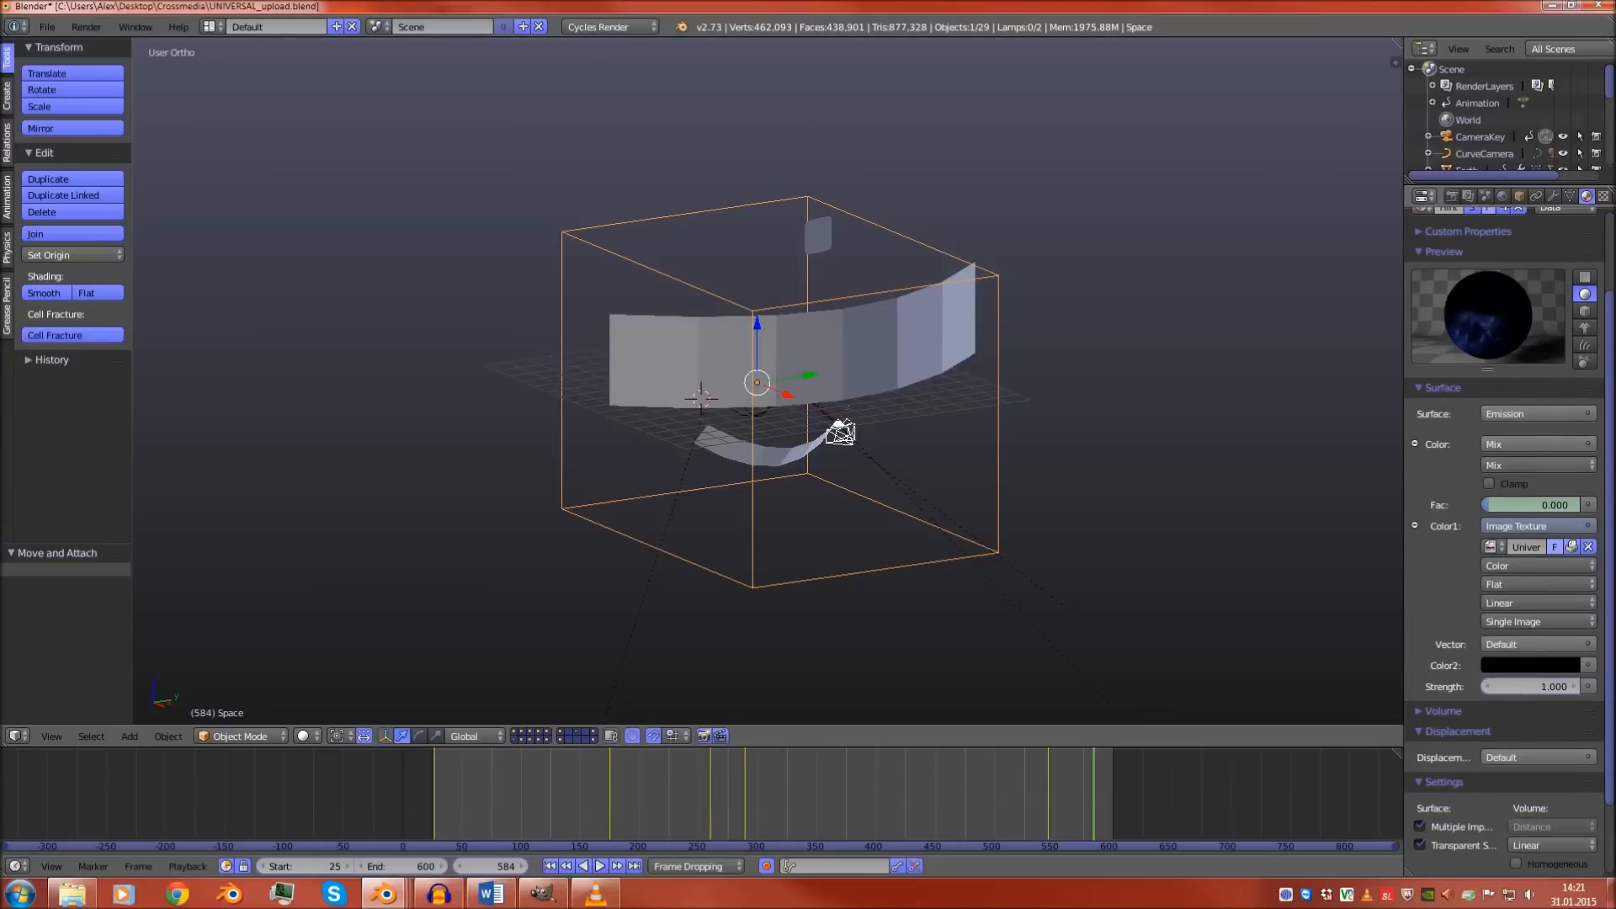
key(KP_0)
key(a)
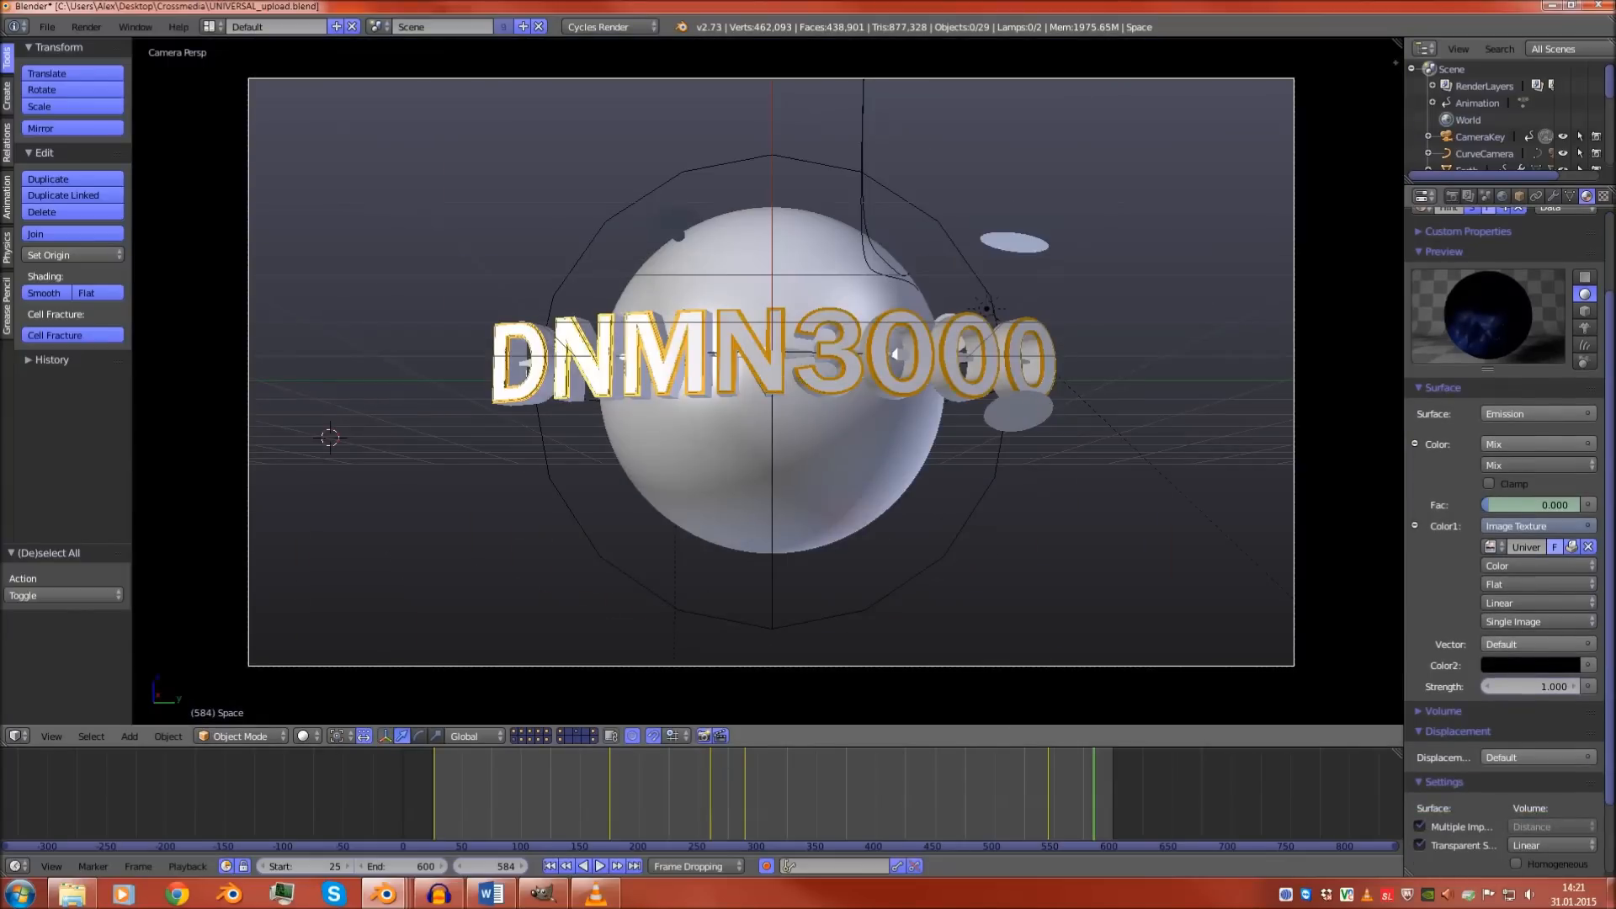
Toggle the option to automatically pack the project's external data into the .blend file
click(47, 27)
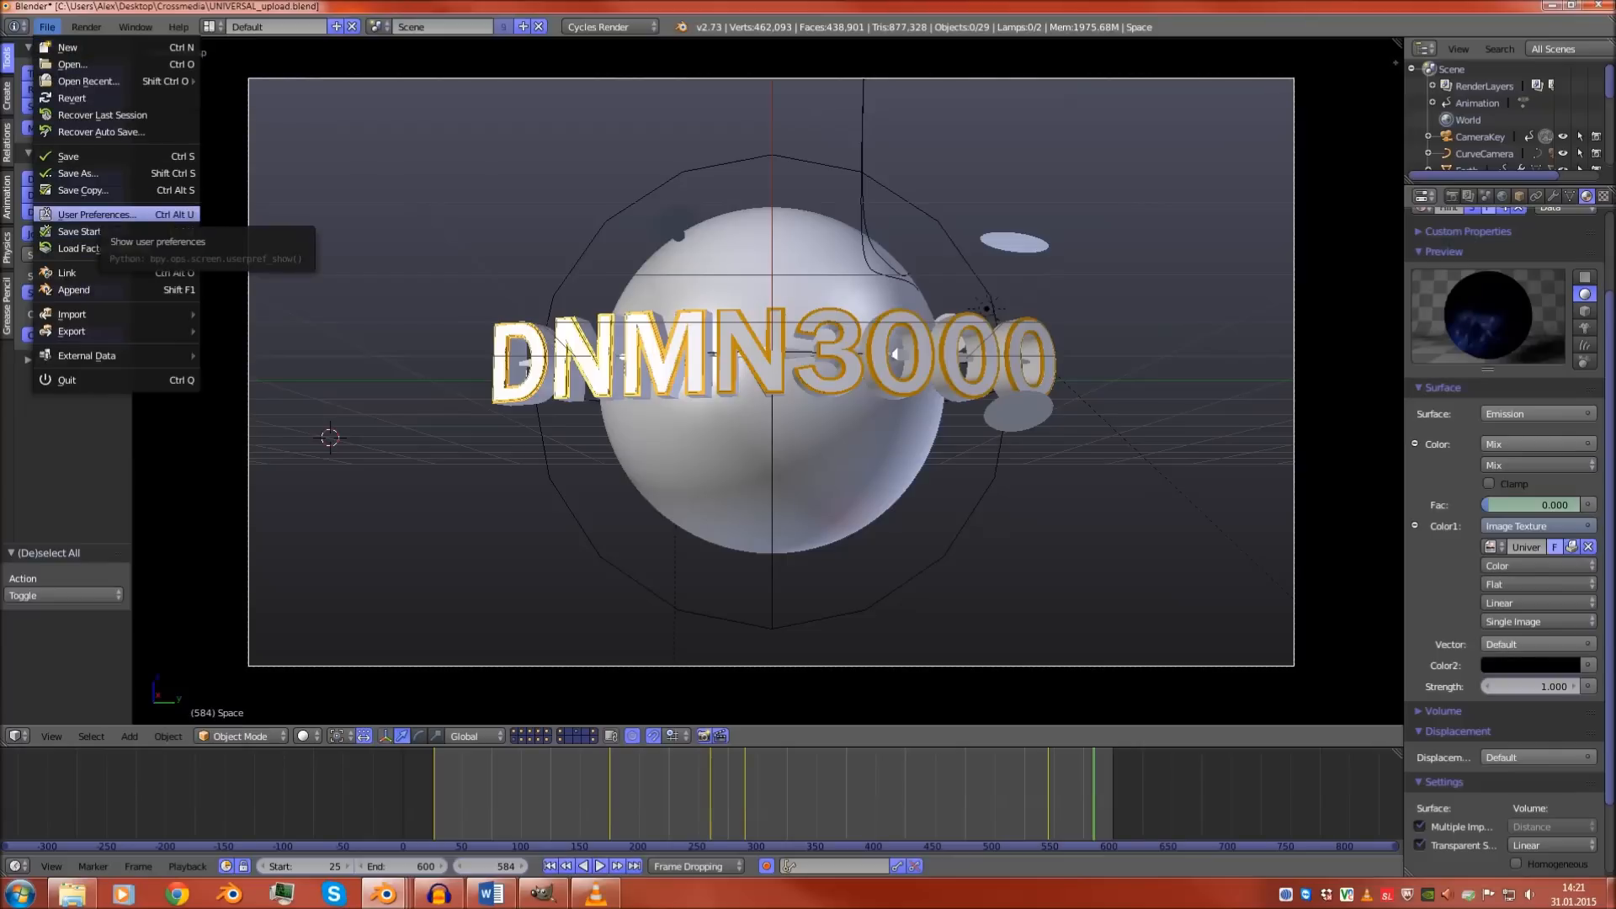
mouse_move(109, 355)
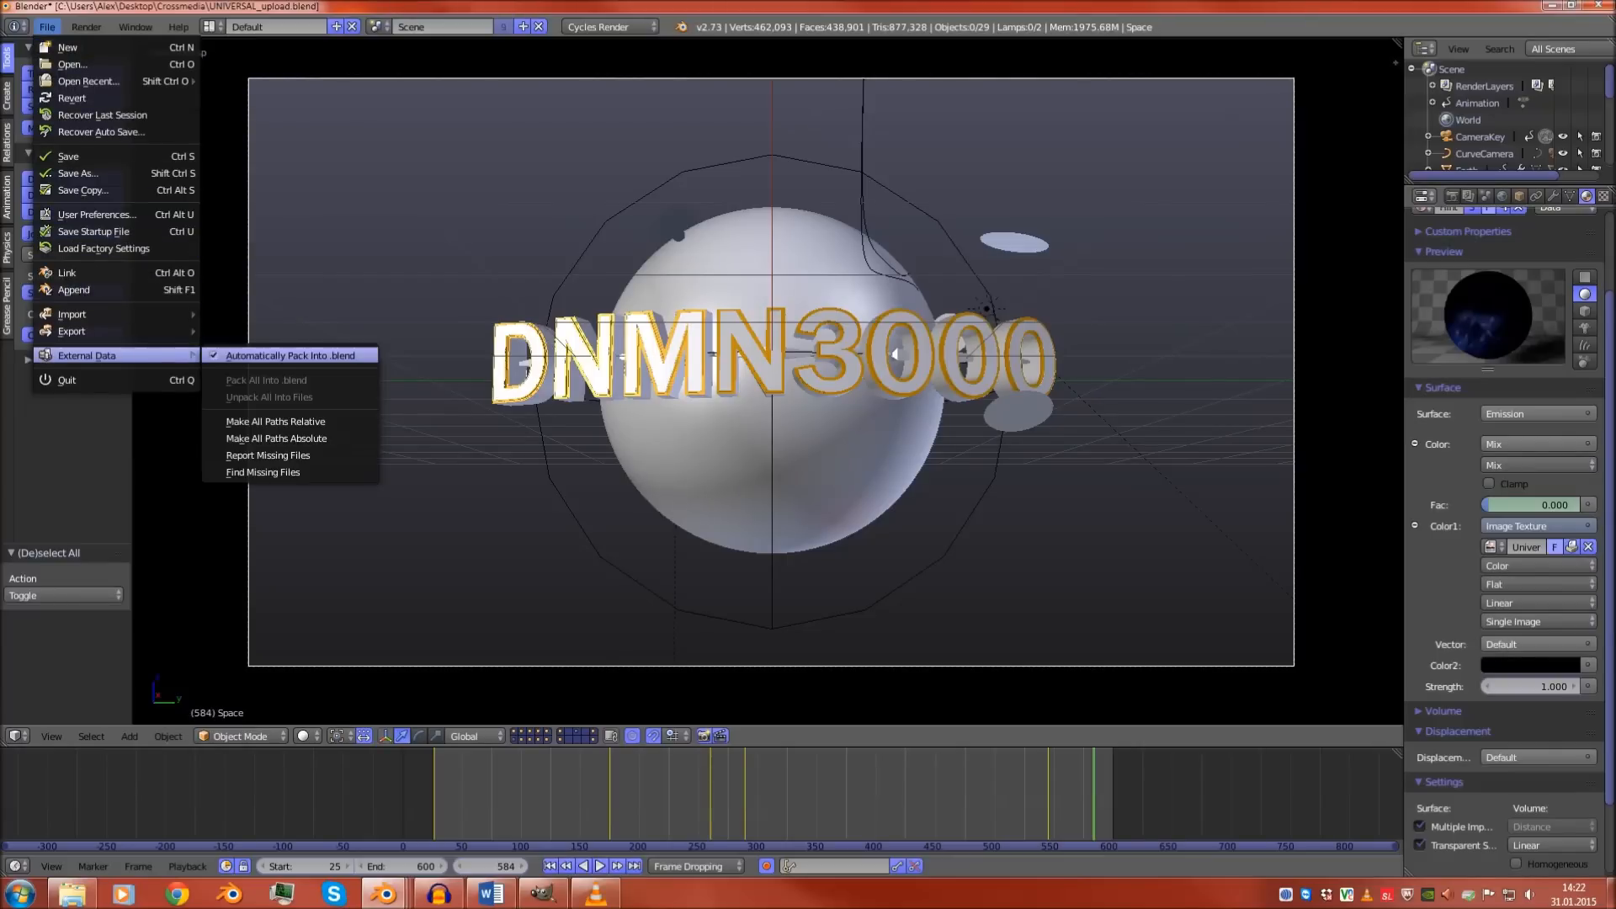
click(290, 356)
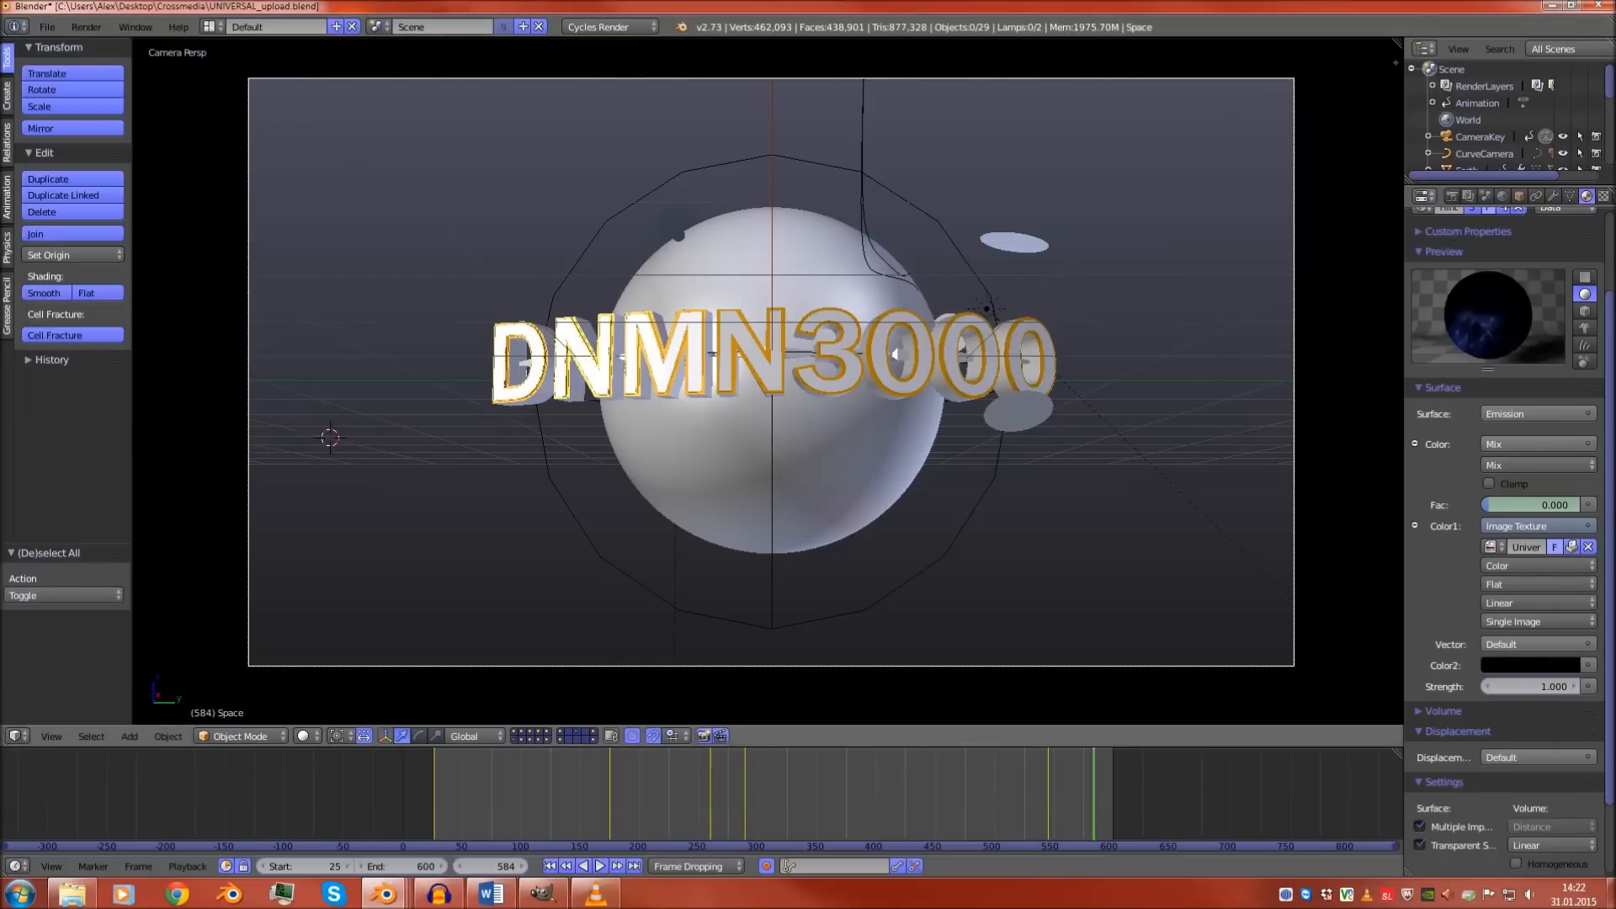